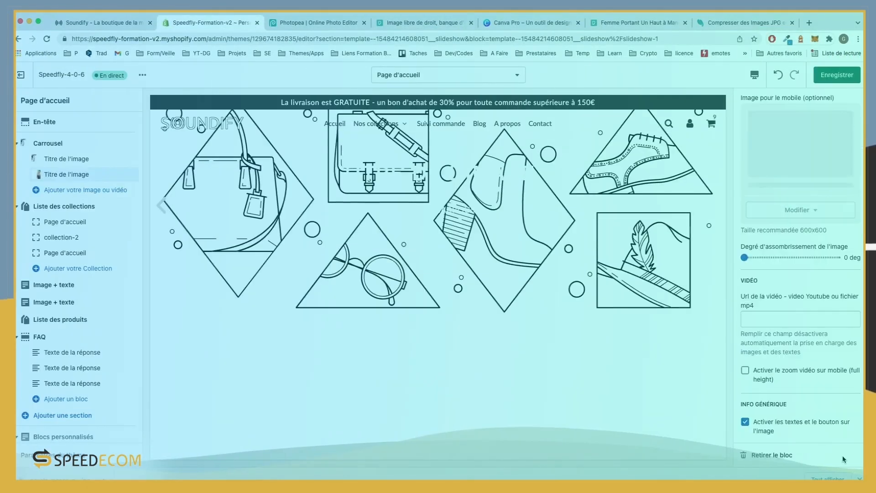
Step: Replace the carousel slide's line-drawing illustration with the woman-wearing-earbuds photo
scroll(822, 283, up, 3)
click(811, 154)
scroll(820, 274, down, 8)
click(776, 378)
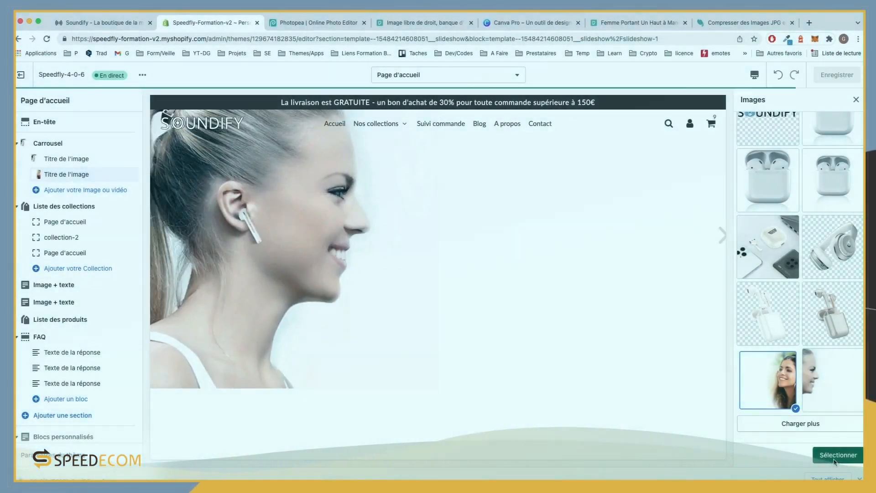
click(838, 455)
click(798, 391)
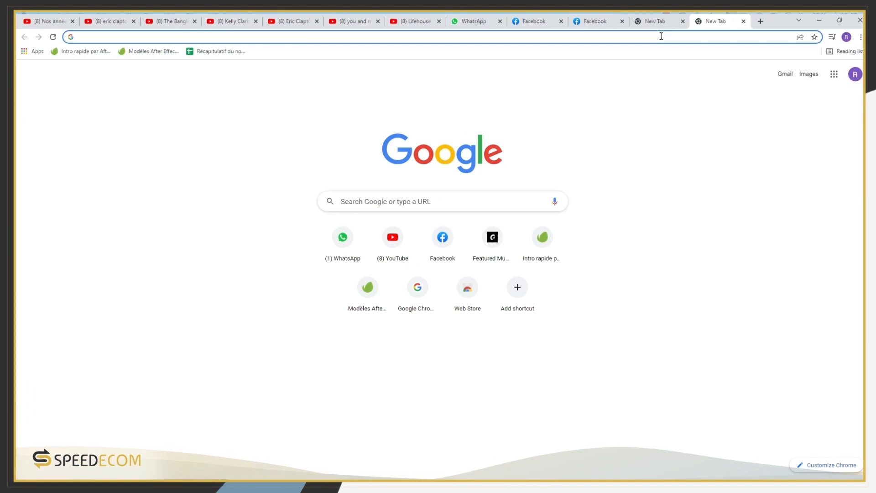
Step: Search Google for 'sppedfly', open the SPEEDFLY theme page on speed-ecom.eu and skim it
click(658, 38)
text(s)
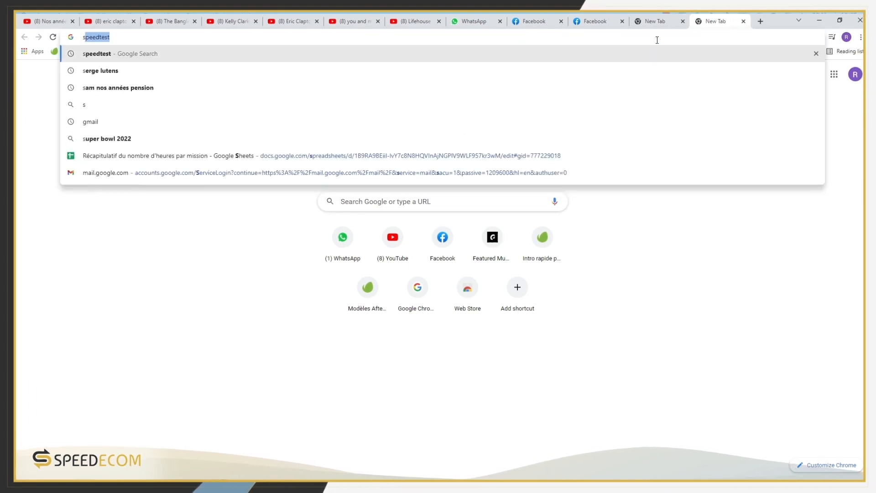
text(ppedfly)
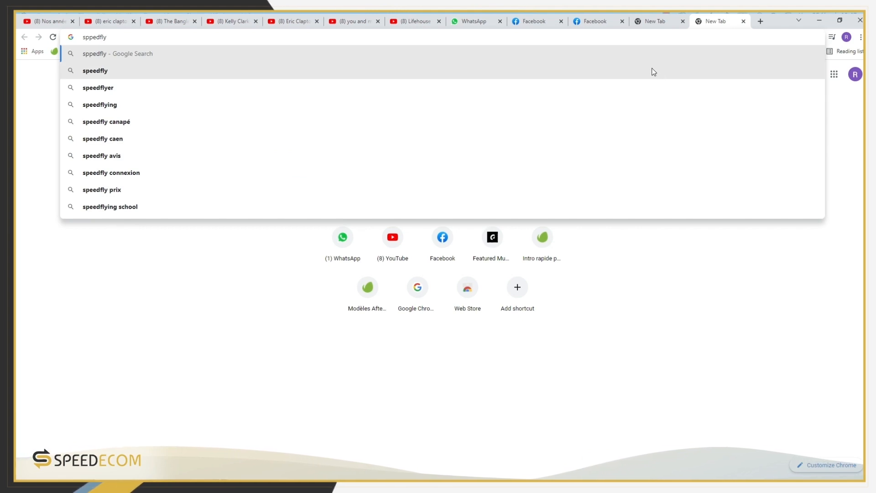
click(651, 71)
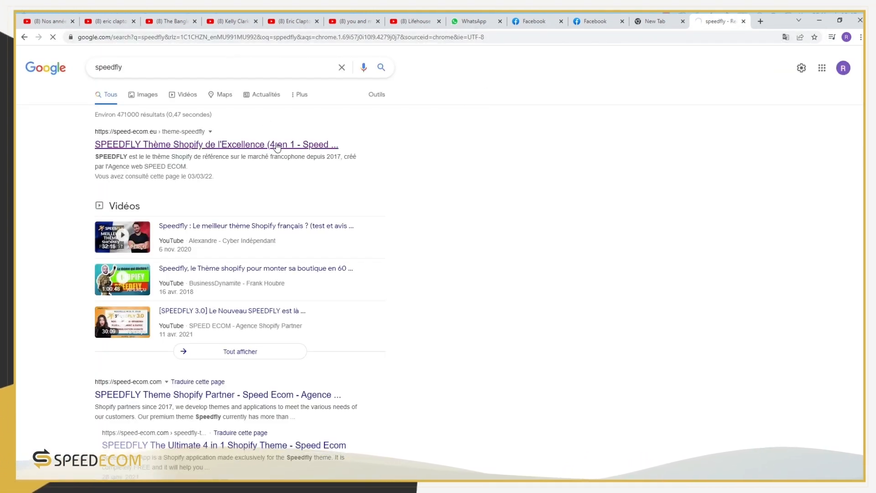
click(278, 145)
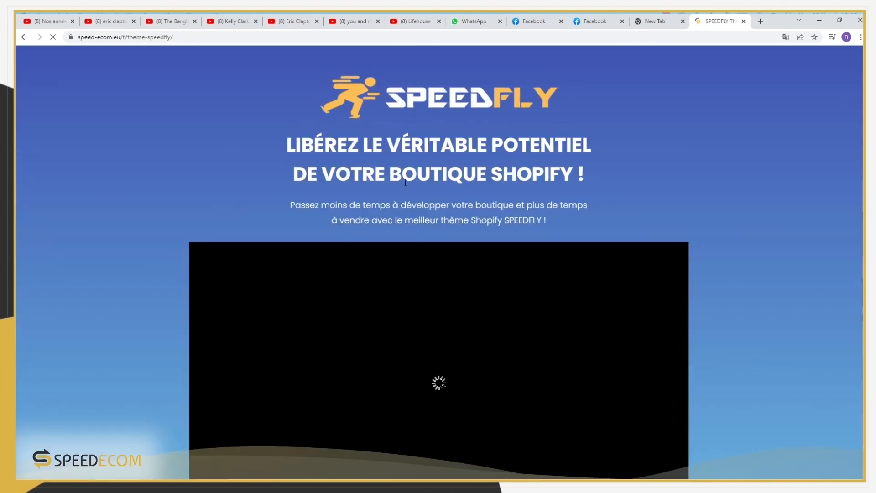
scroll(423, 272, down, 15)
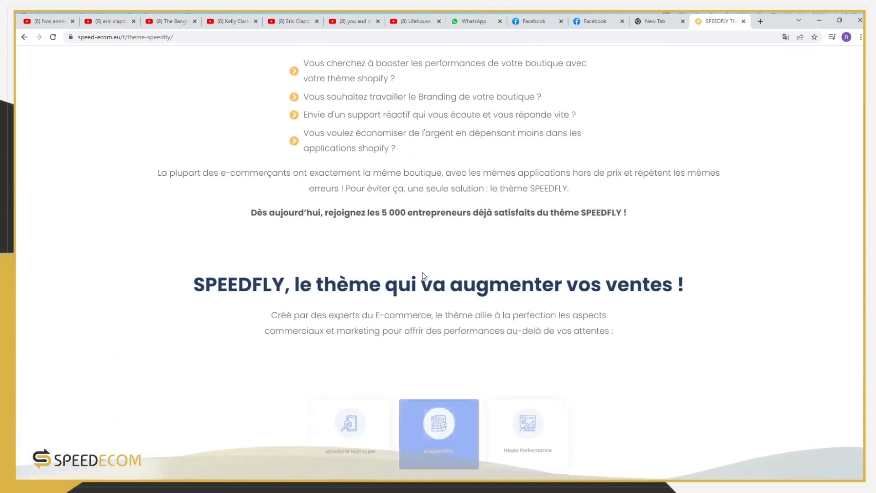
scroll(423, 272, down, 8)
scroll(423, 272, up, 17)
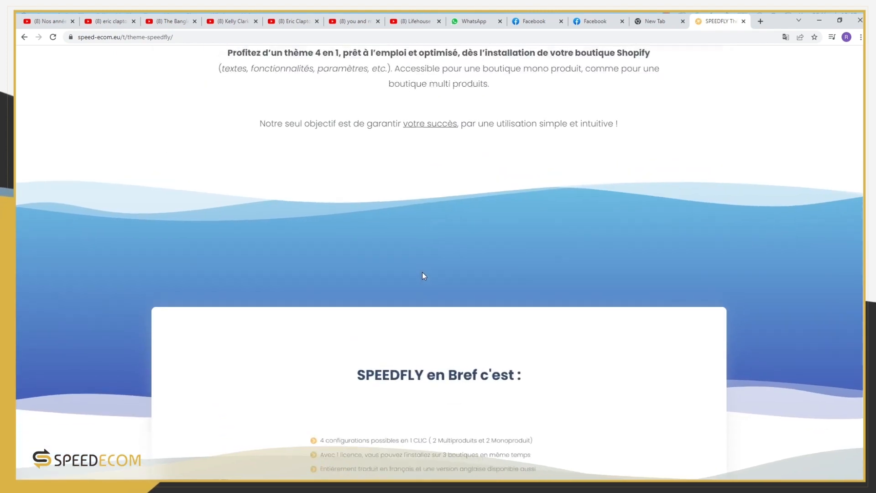
scroll(422, 272, up, 5)
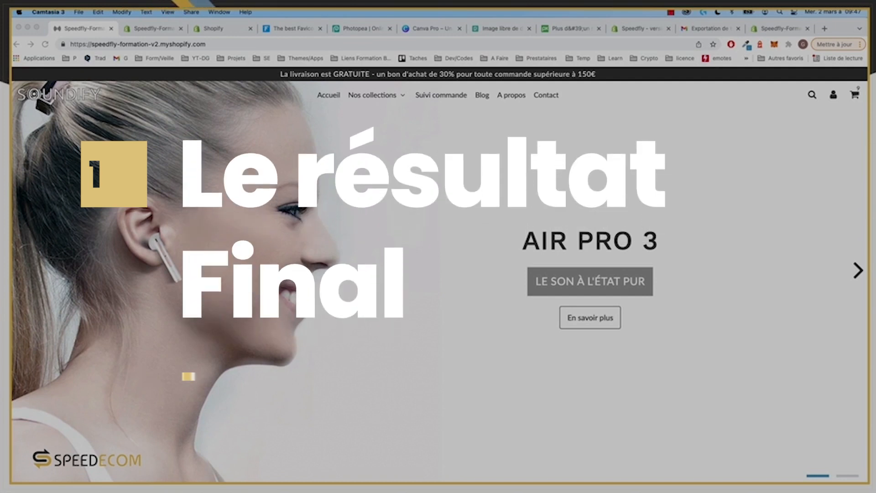
Step: Open the Nos collections menu and cycle the slideshow to BEATS ONE and back to AIR PRO 3
scroll(116, 104, down, 2)
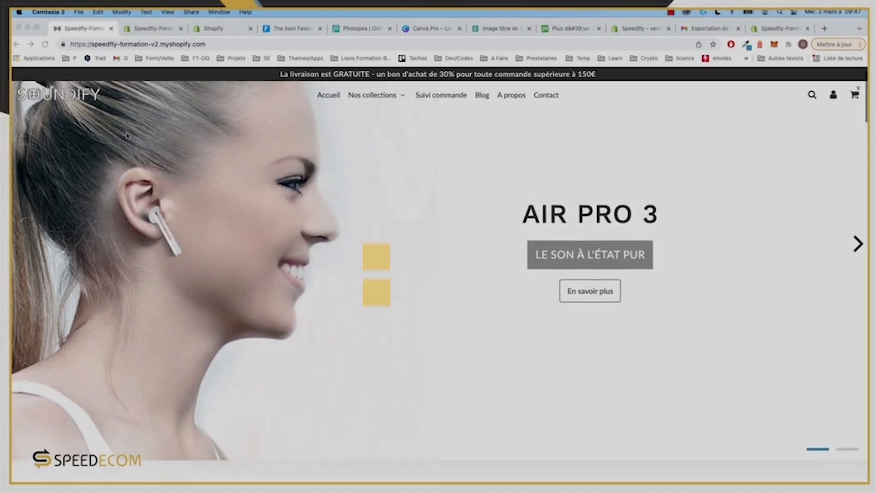
scroll(67, 100, up, 1)
scroll(242, 128, up, 2)
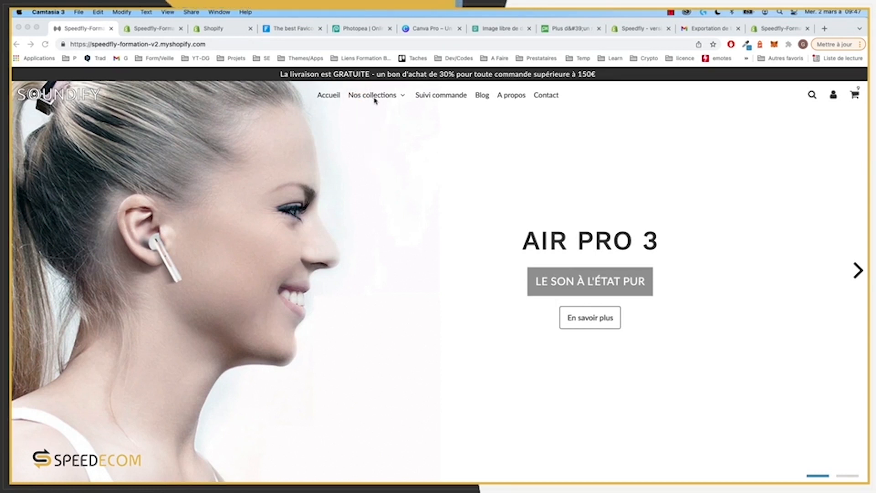
click(377, 97)
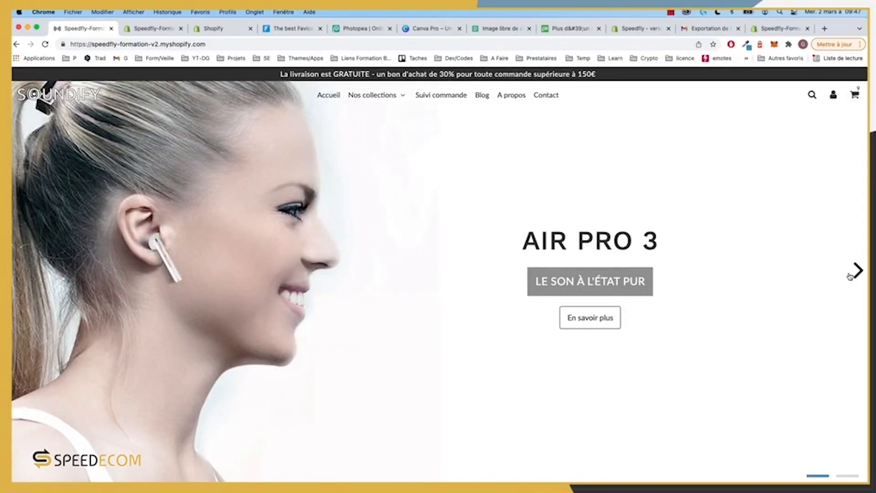
click(852, 275)
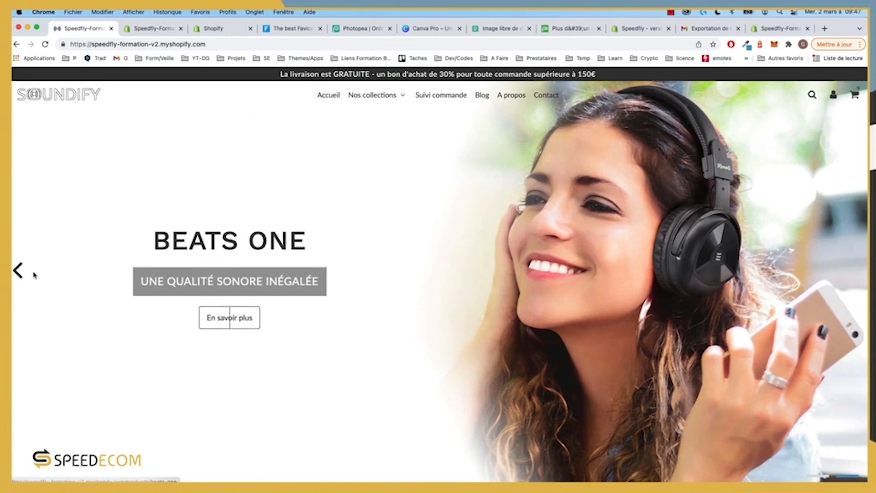
click(17, 271)
Step: Scroll past NOS ÉCOUTEURS and NOS ENCEINTES down to Tendances du moment
scroll(363, 284, down, 7)
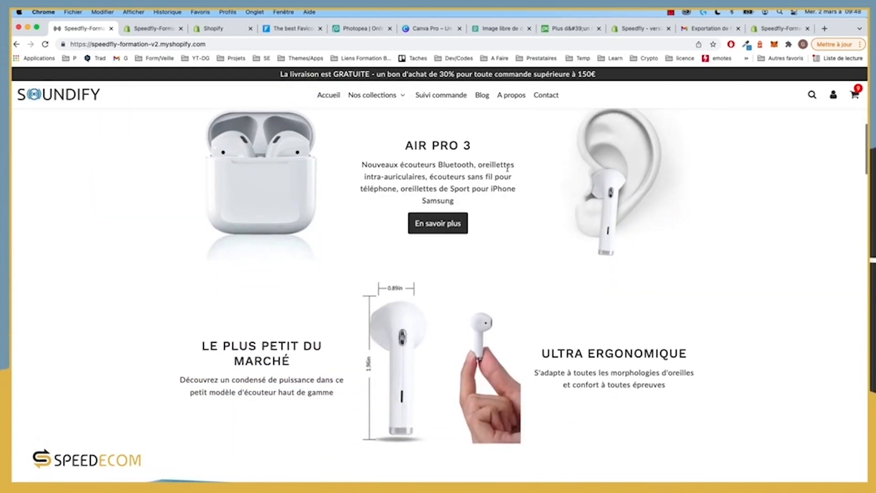
scroll(349, 209, up, 2)
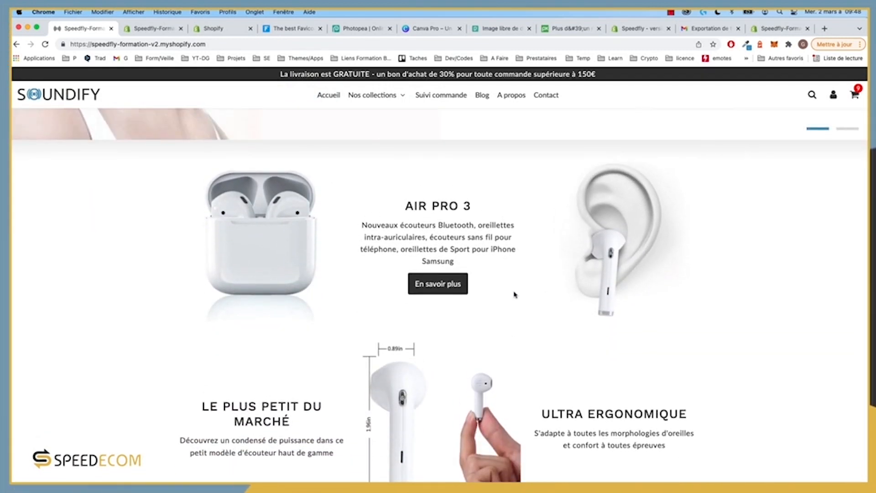
scroll(507, 292, down, 7)
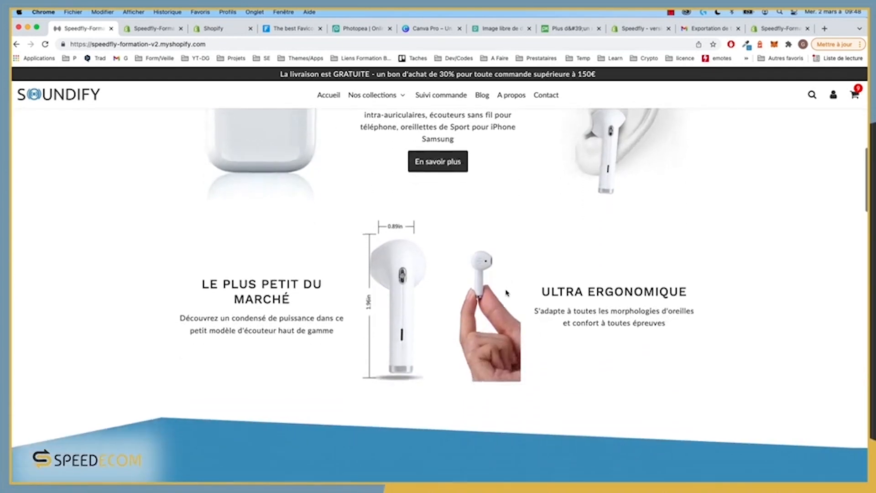
scroll(506, 292, down, 6)
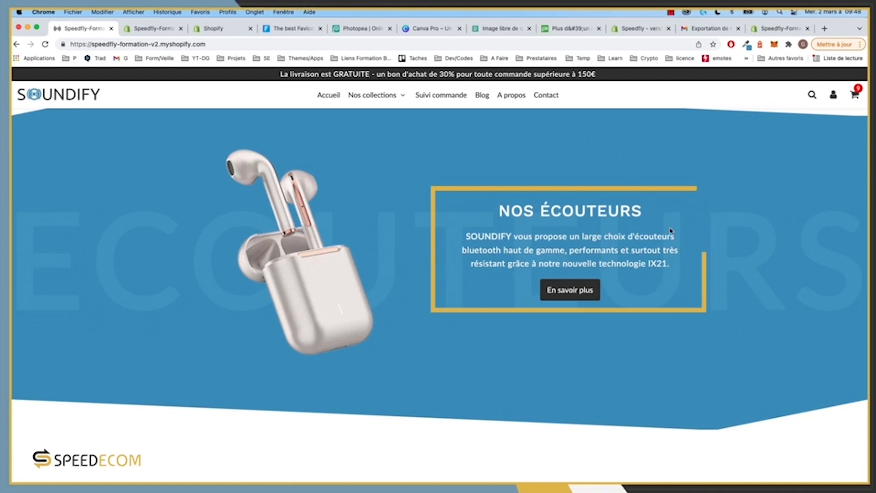
scroll(530, 248, down, 10)
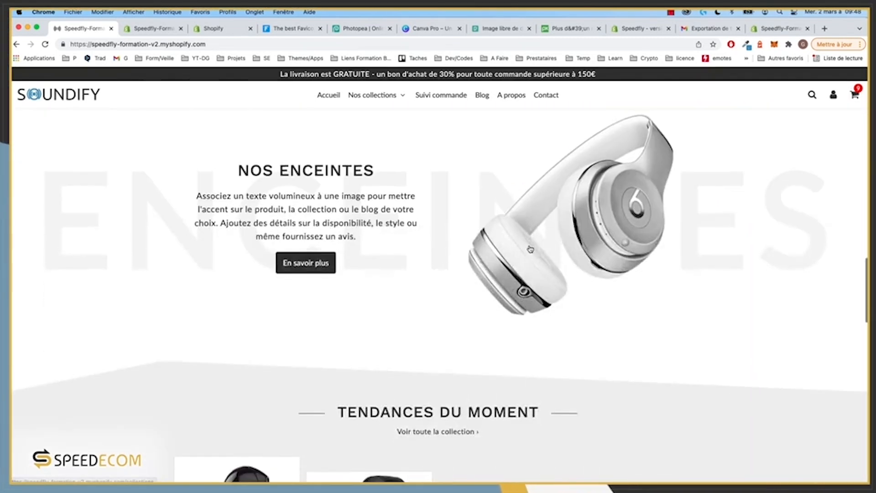
scroll(530, 248, up, 1)
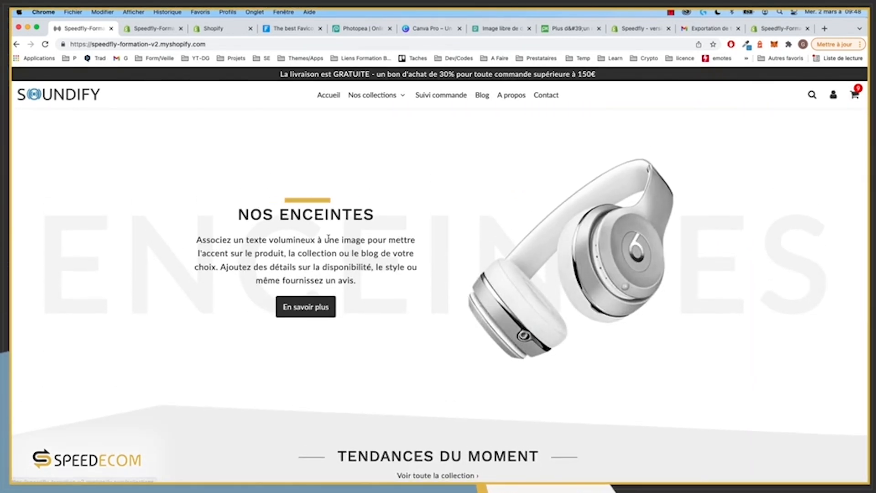
scroll(430, 239, down, 5)
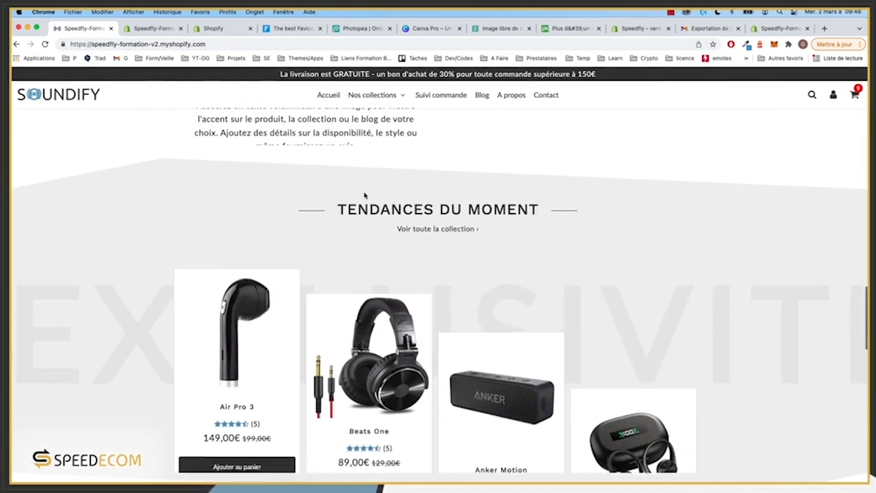
Step: Show and then close the Beats One colour variants in the product grid
scroll(230, 325, down, 2)
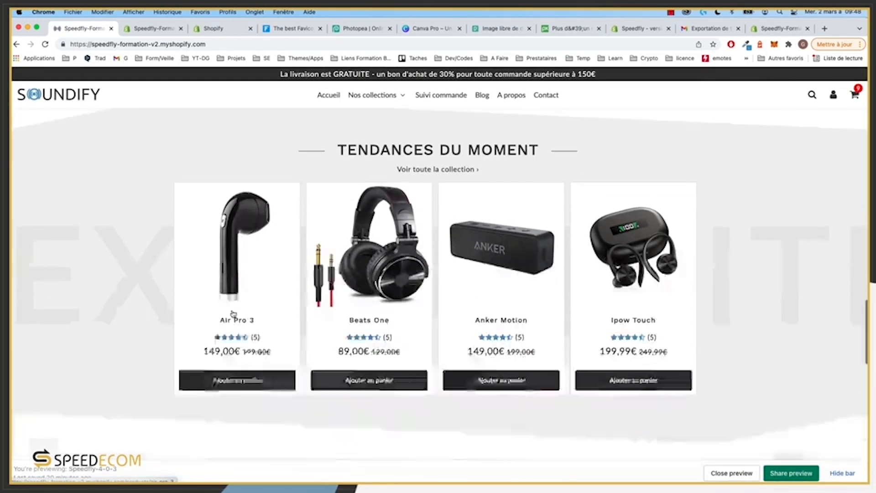
mouse_move(346, 360)
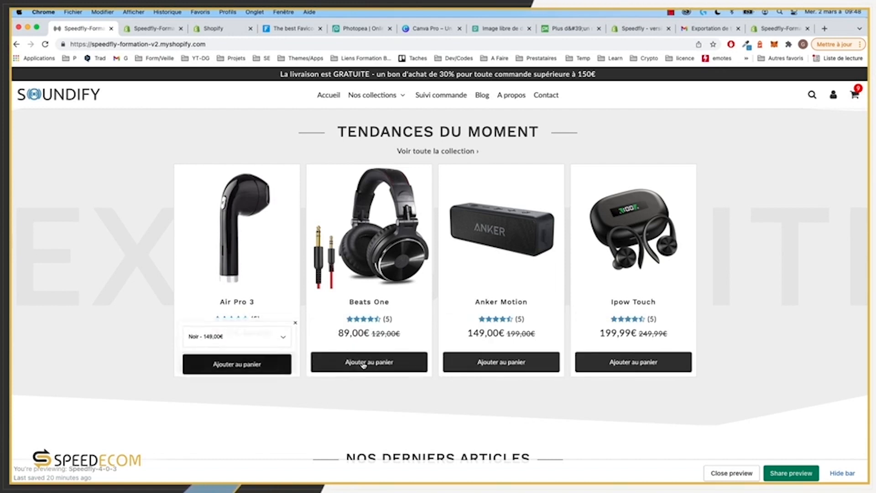
click(385, 333)
click(812, 296)
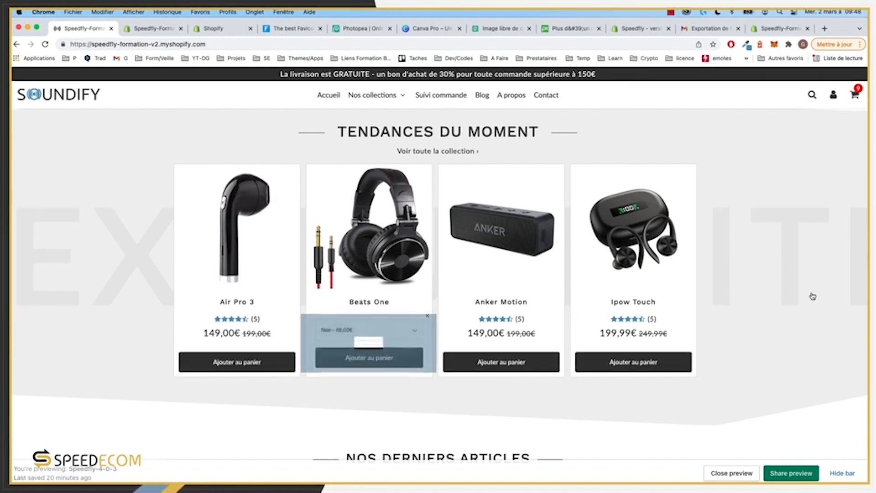
Step: Expand the FAQ entries on changing an order, damaged items and unlisted questions
scroll(623, 317, down, 4)
scroll(622, 317, down, 2)
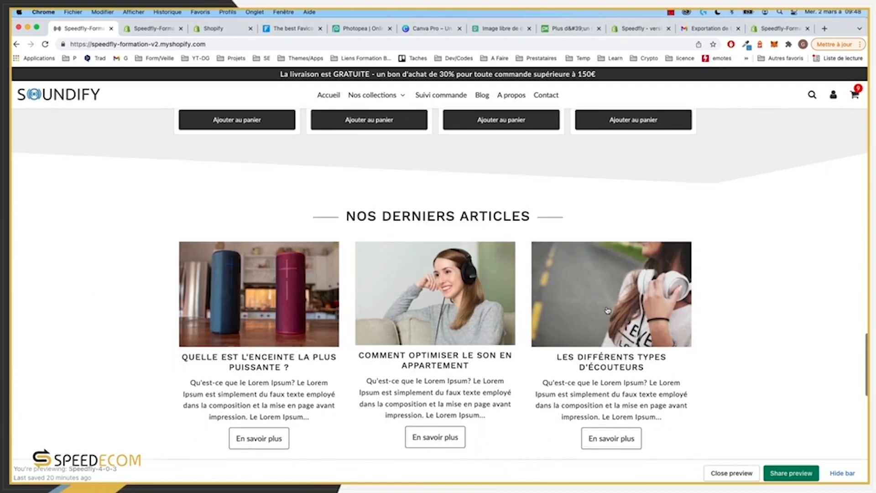
scroll(232, 303, down, 2)
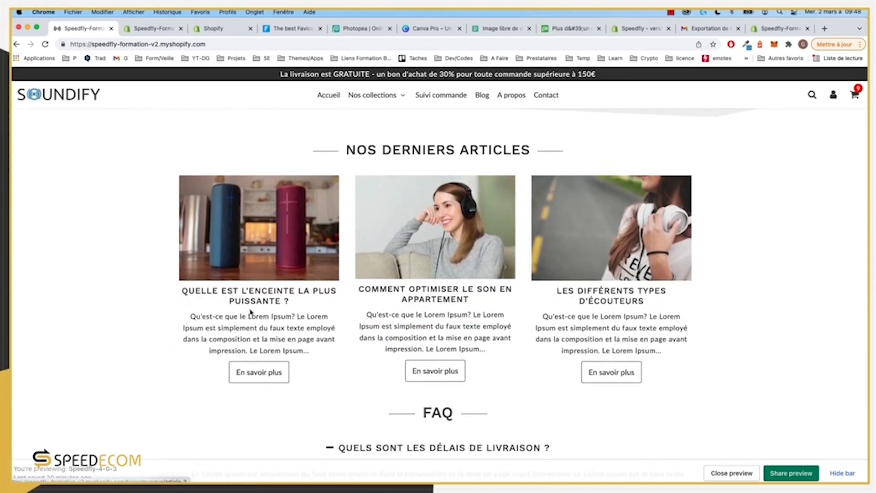
scroll(472, 242, down, 5)
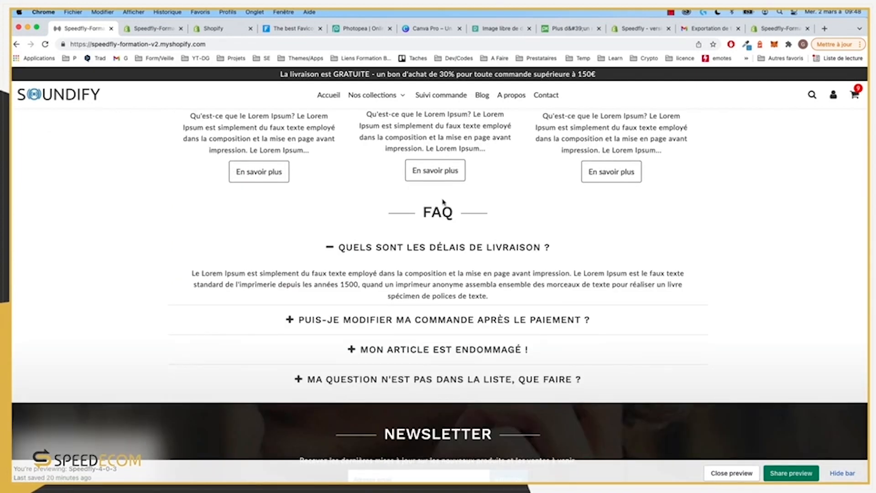
click(465, 321)
click(463, 345)
click(484, 379)
Step: Scroll down to the footer and hide the storefront preview bar
scroll(489, 320, down, 3)
scroll(488, 313, down, 4)
scroll(302, 291, down, 1)
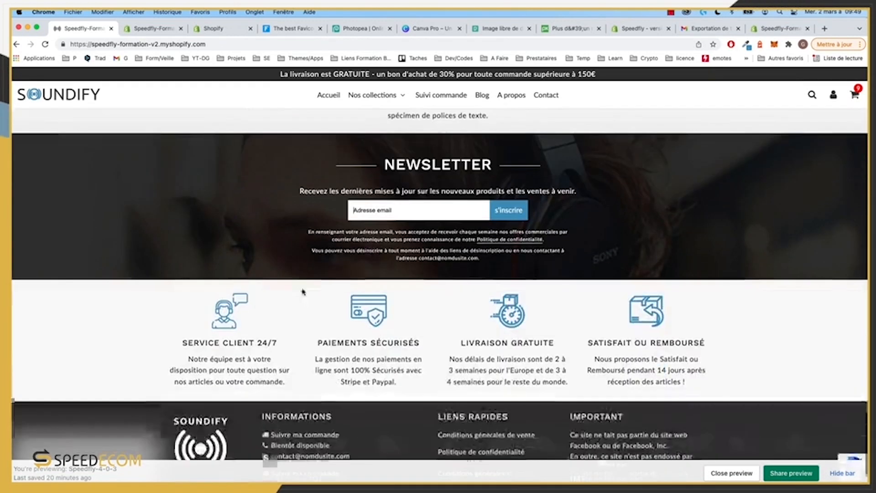
scroll(576, 307, down, 2)
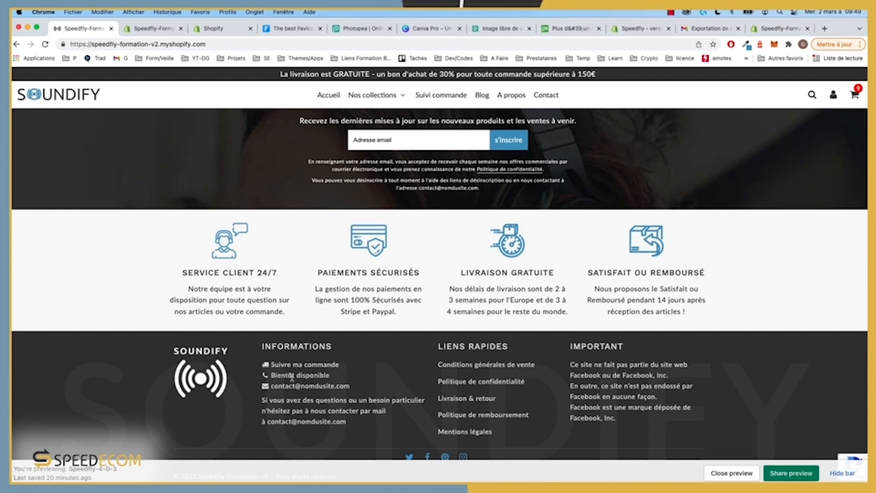
click(843, 474)
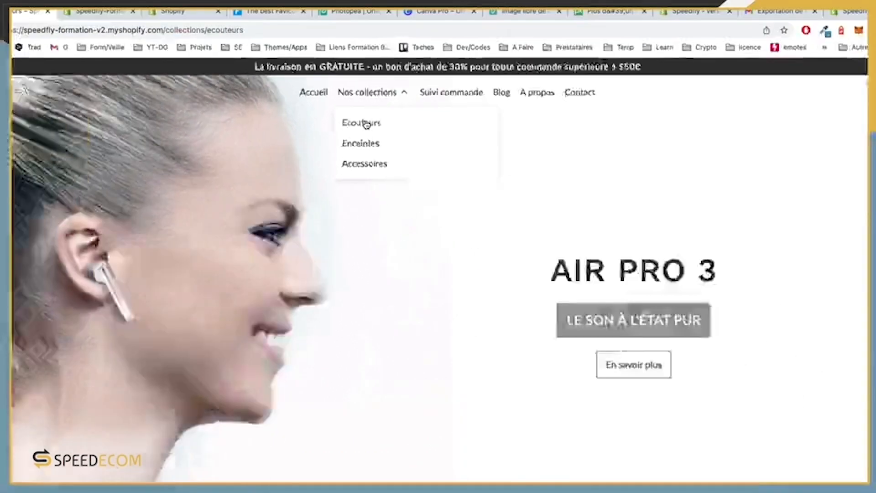
Step: Open the Écouteurs collection and expand then collapse its En savoir plus description
click(348, 135)
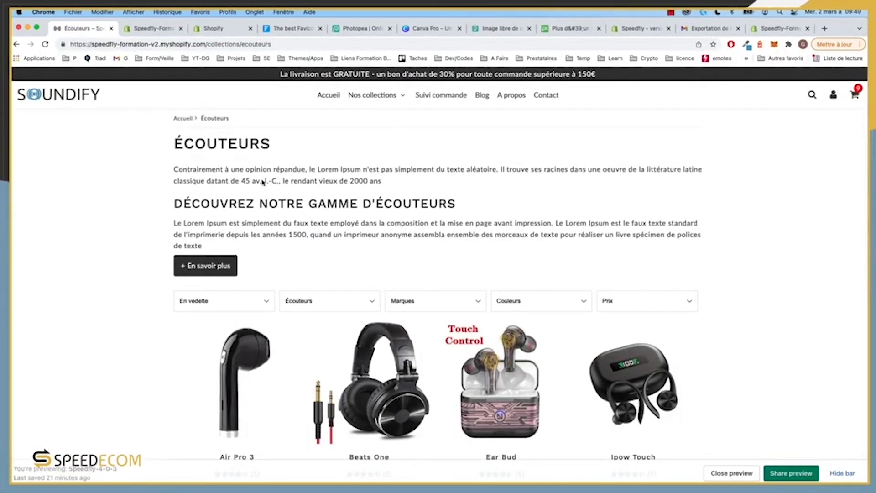
scroll(273, 232, down, 3)
scroll(319, 242, up, 3)
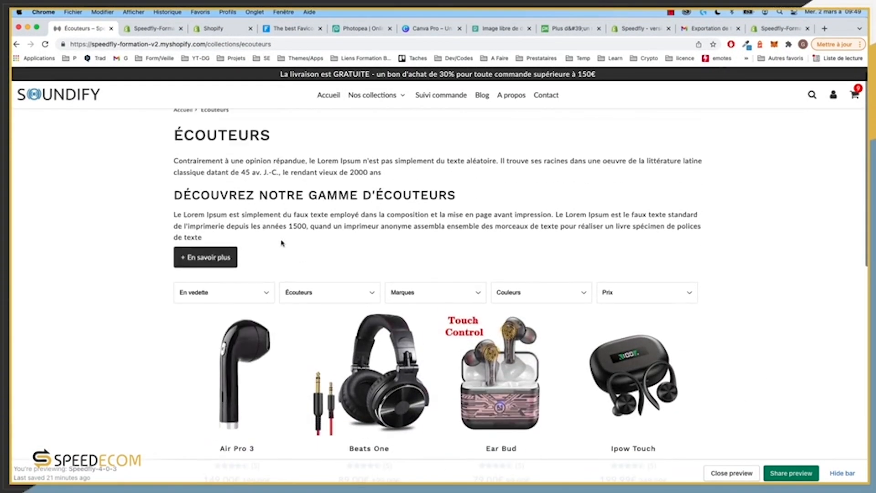
click(208, 260)
click(208, 260)
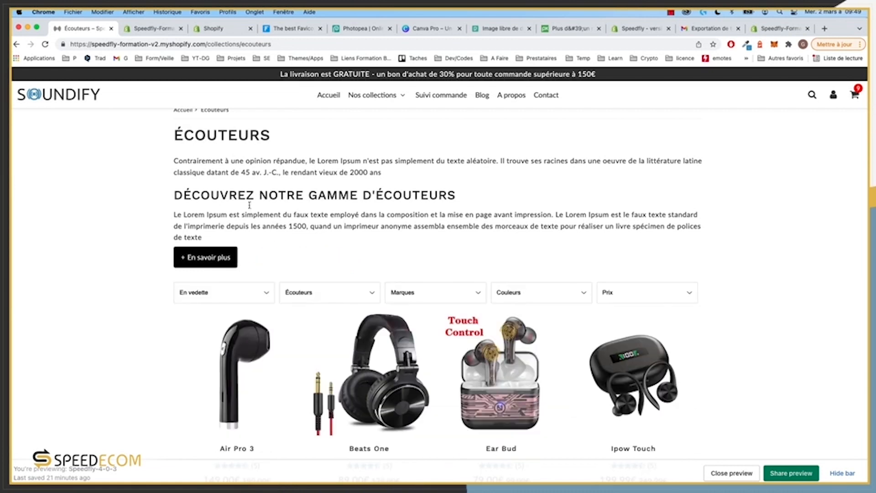
scroll(255, 219, down, 12)
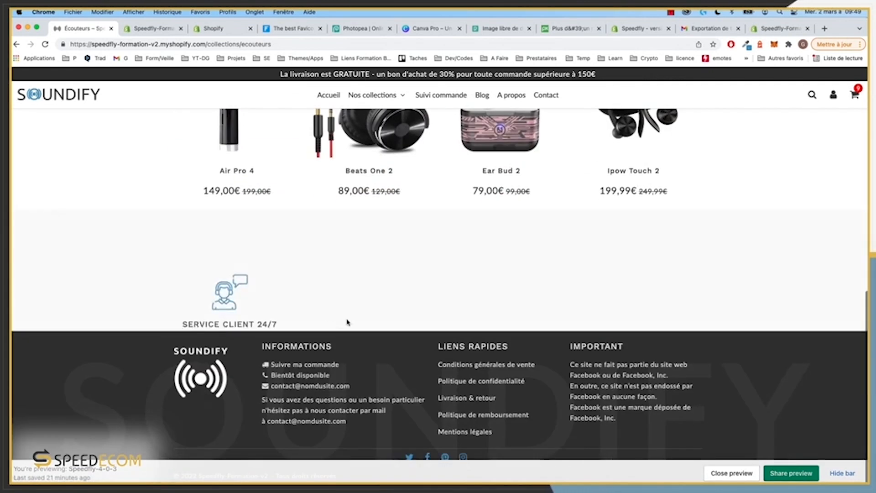
scroll(401, 231, up, 10)
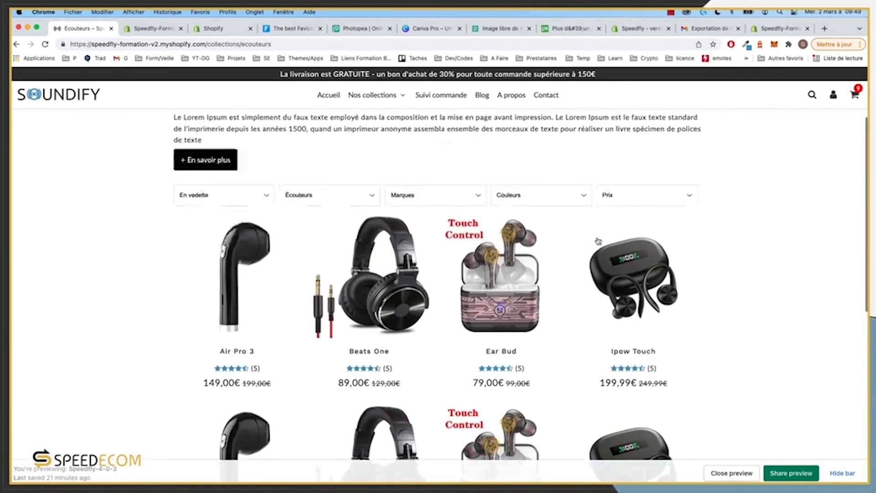
Step: Check the sort order and collection dropdowns, keeping Écouteurs, and scroll to the products
click(233, 272)
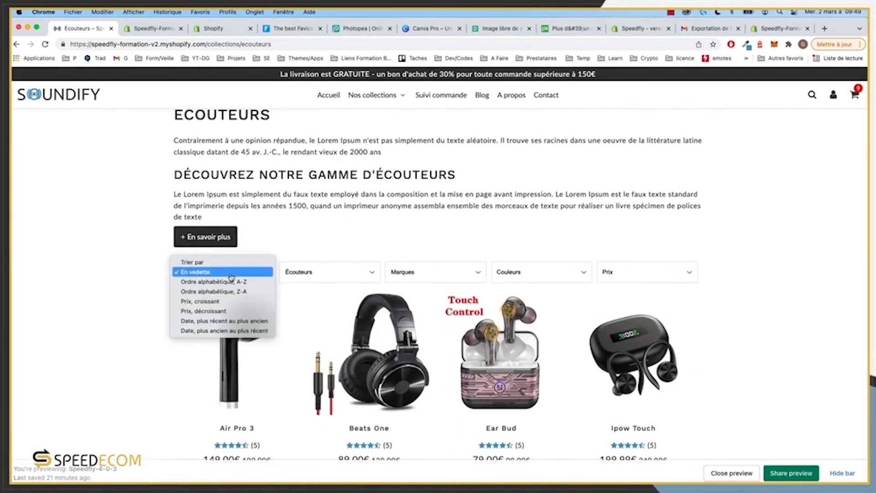
click(360, 272)
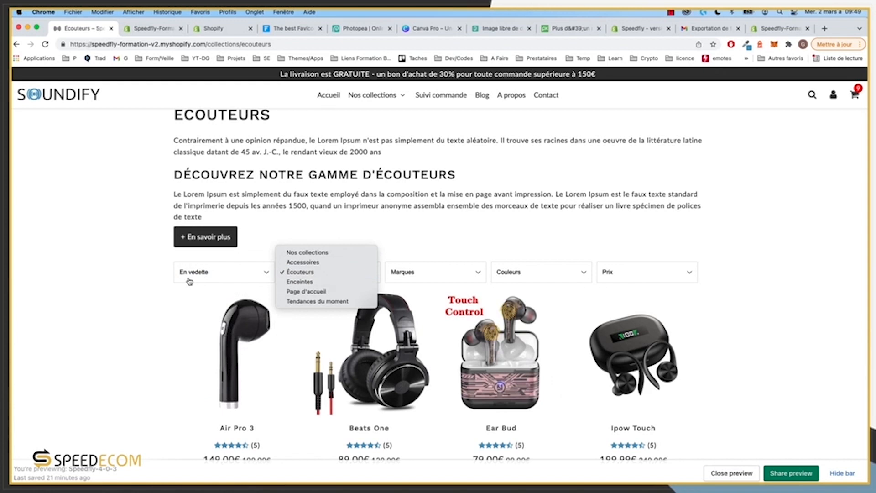
click(560, 257)
scroll(593, 300, down, 5)
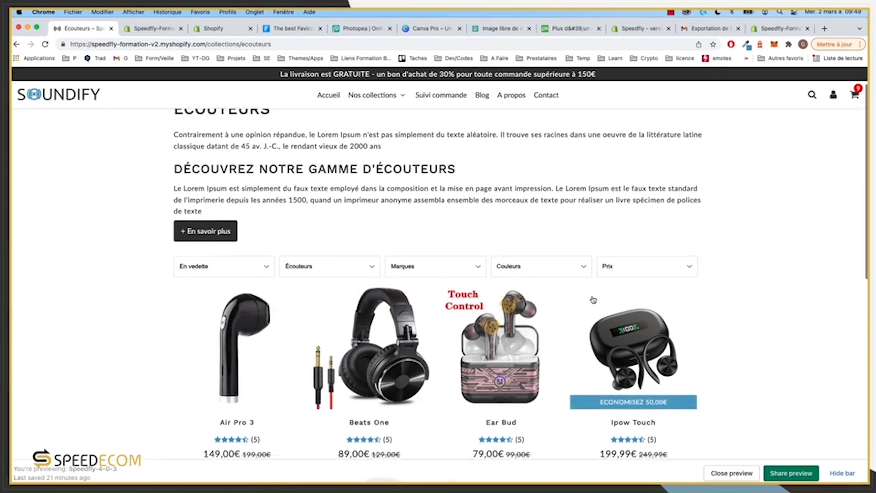
scroll(233, 280, down, 1)
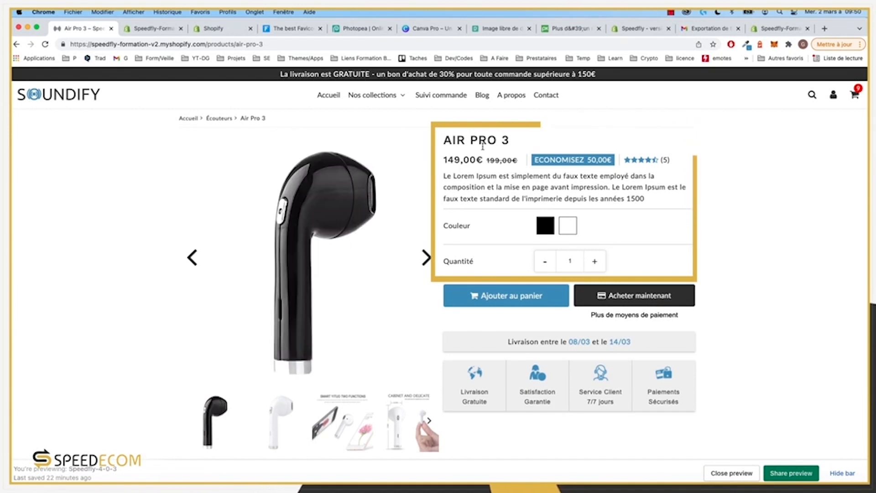
Step: Expand the Air Pro 3 Confort d'écoute, Résistance and Facile à transporter details
scroll(505, 204, down, 4)
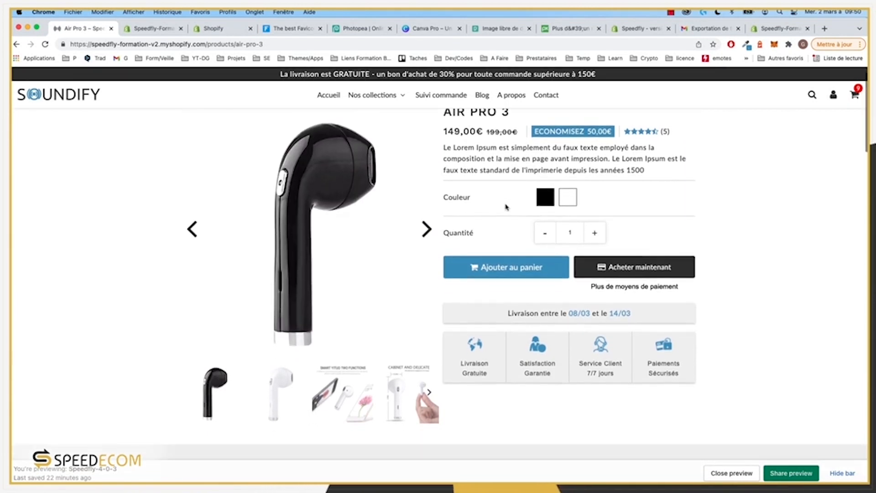
scroll(506, 208, down, 10)
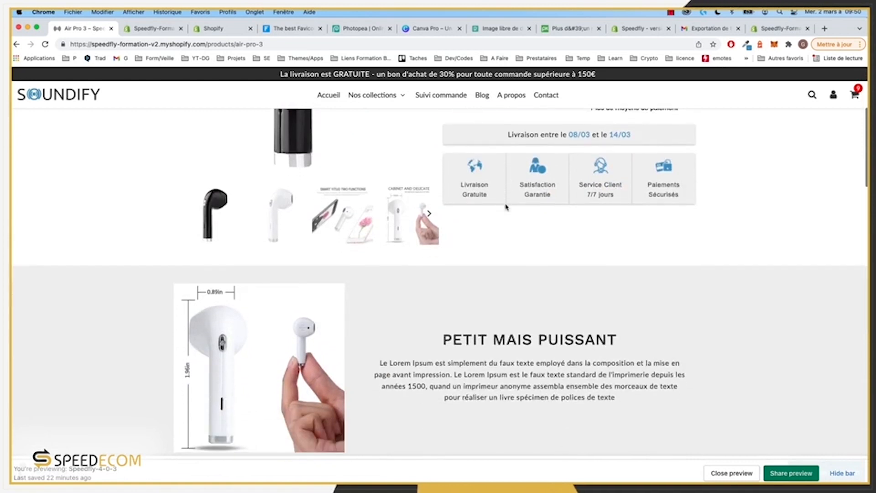
scroll(506, 208, down, 9)
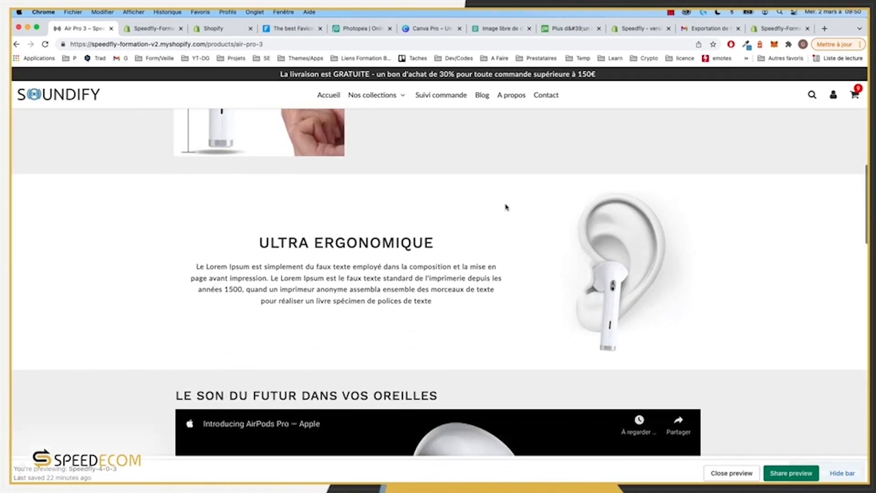
scroll(505, 208, down, 12)
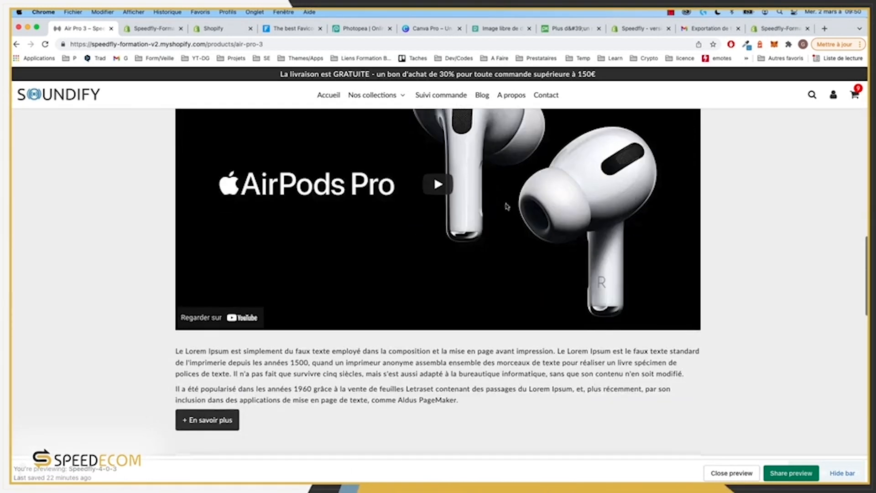
scroll(506, 206, down, 4)
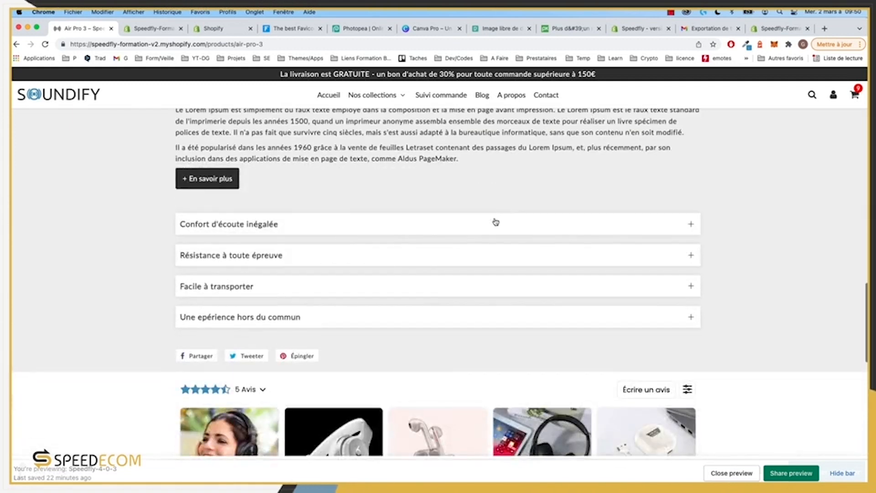
click(497, 224)
click(411, 292)
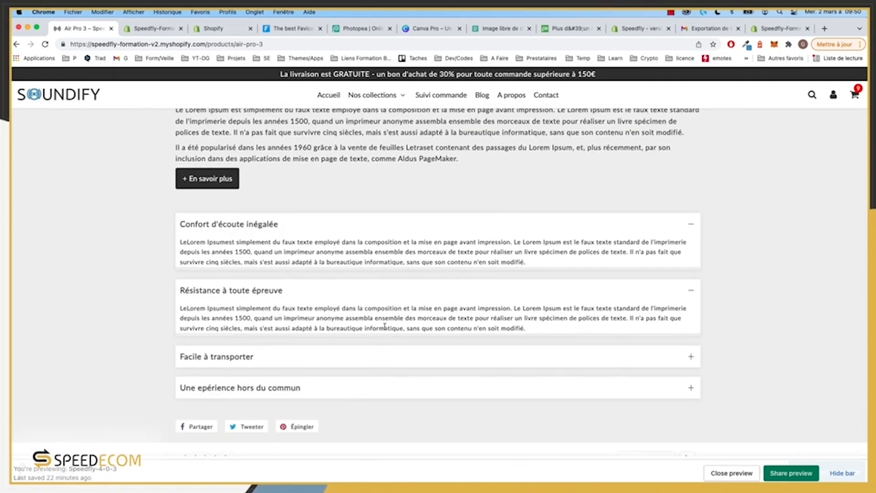
click(363, 355)
click(361, 354)
Step: Hide the preview toolbar and go to Anker Motion via Nos collections > Enceintes
scroll(119, 214, down, 8)
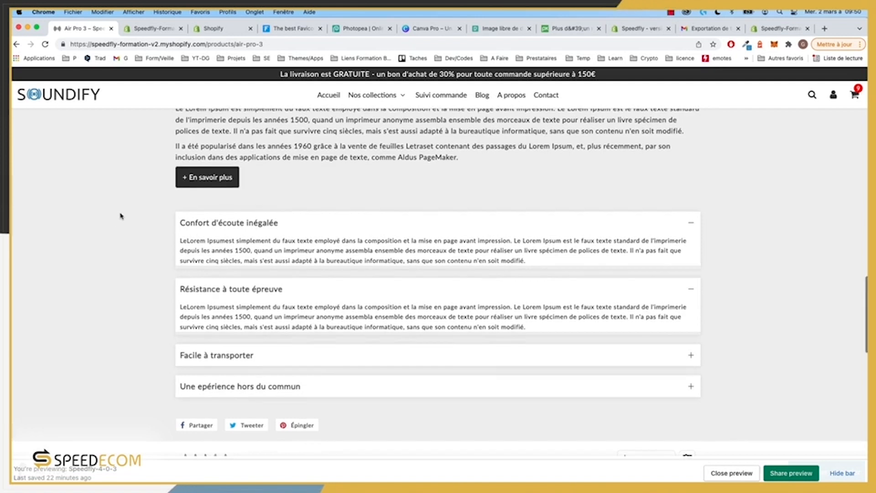
scroll(128, 211, down, 8)
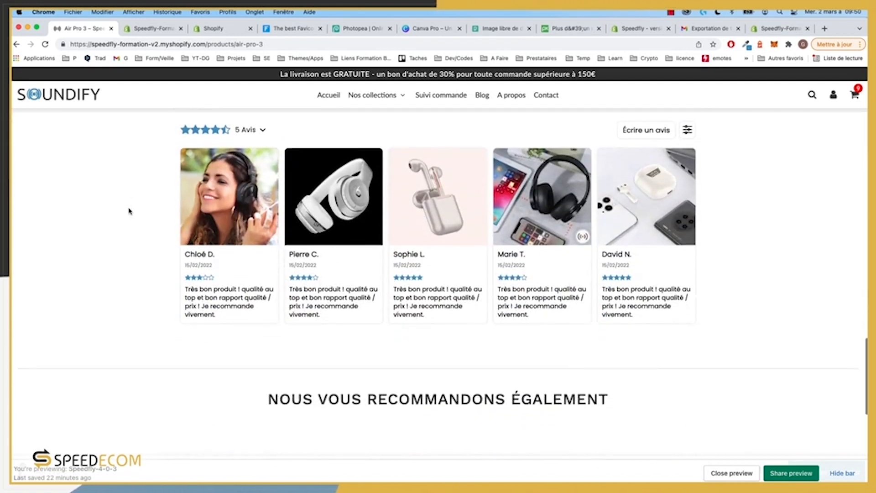
scroll(130, 210, down, 5)
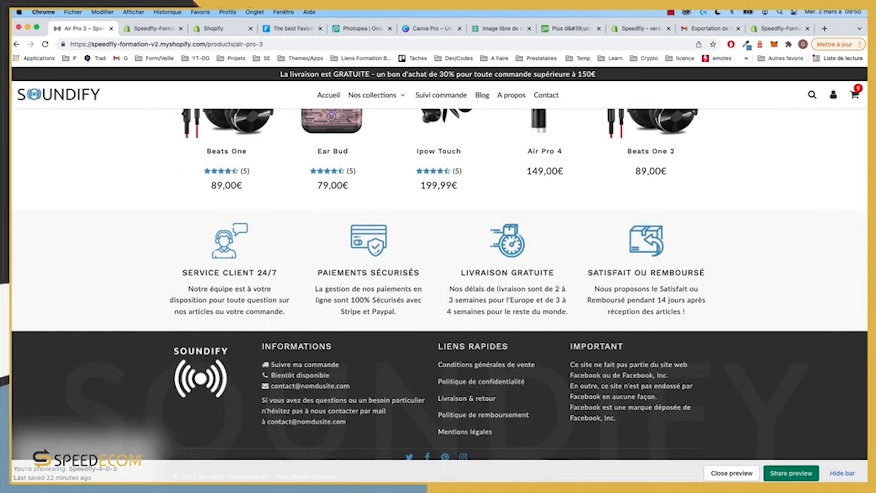
click(842, 473)
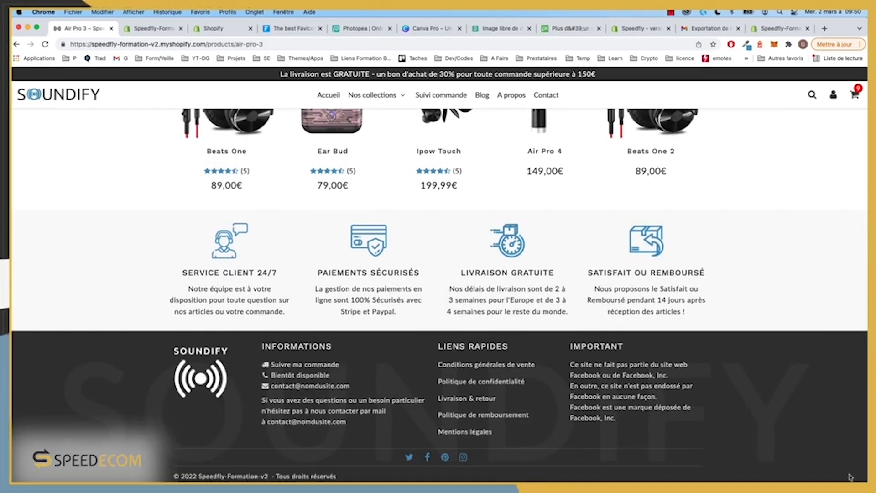
scroll(387, 94, up, 20)
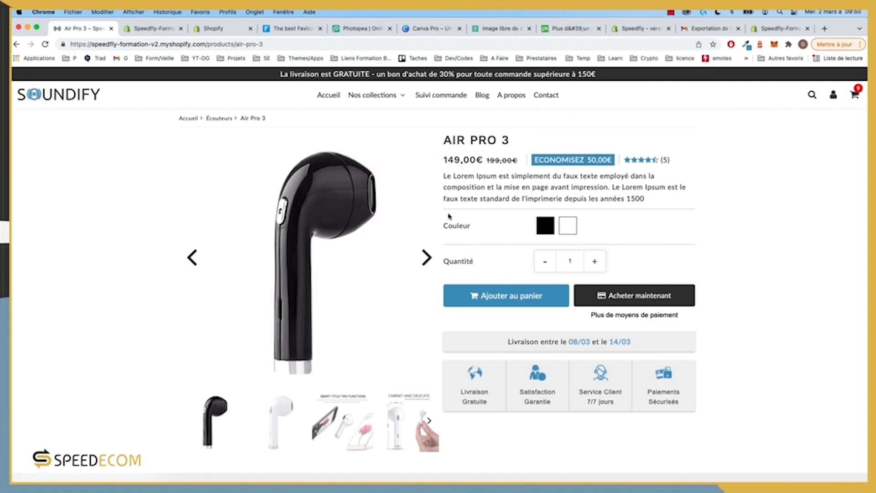
mouse_move(366, 102)
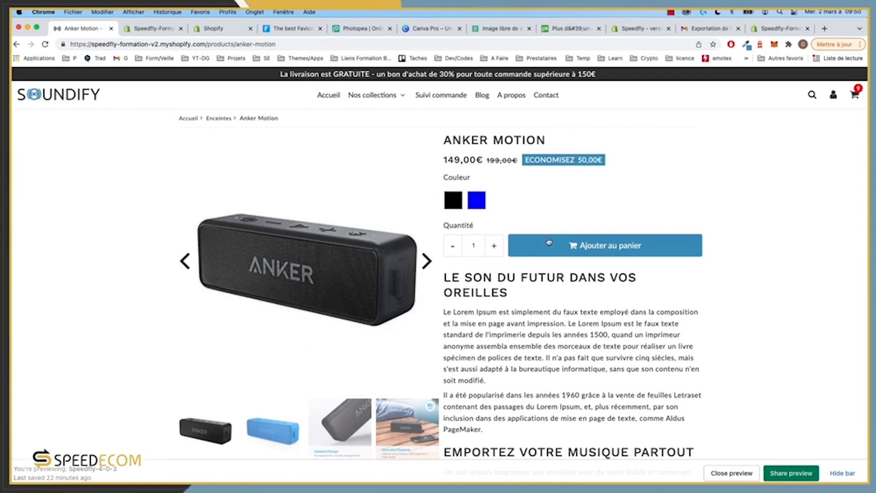
Step: Scroll down through the Anker Motion product page and back up
scroll(507, 227, down, 1)
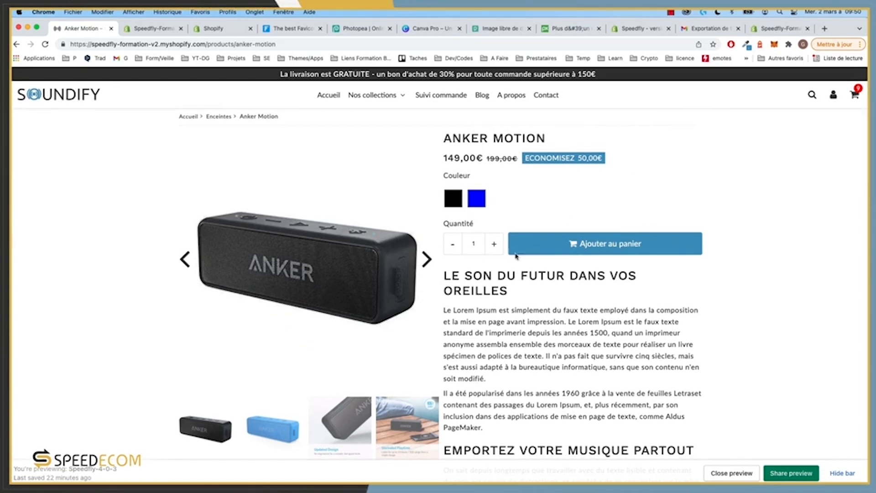
scroll(519, 293, down, 5)
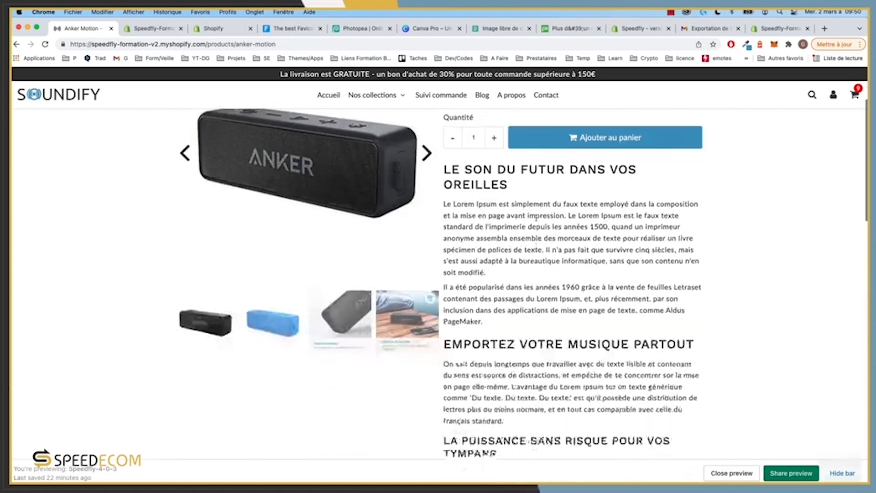
scroll(537, 236, down, 10)
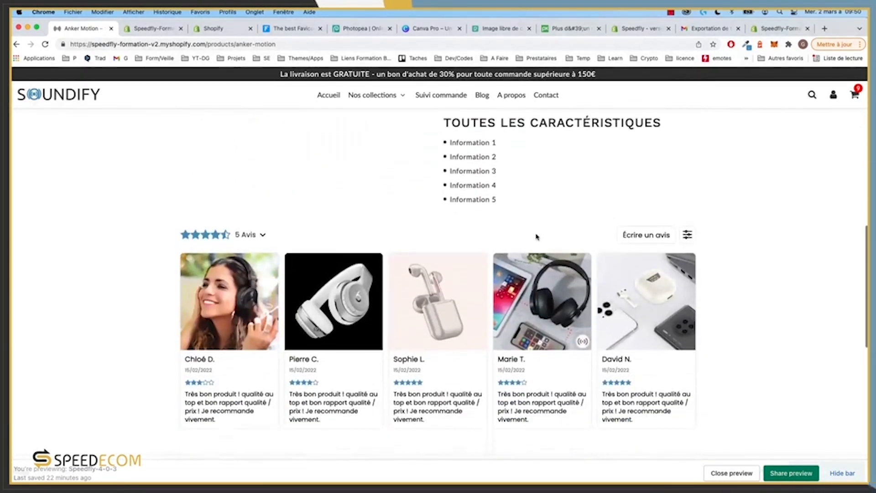
scroll(399, 246, down, 10)
scroll(401, 248, up, 15)
scroll(400, 249, up, 8)
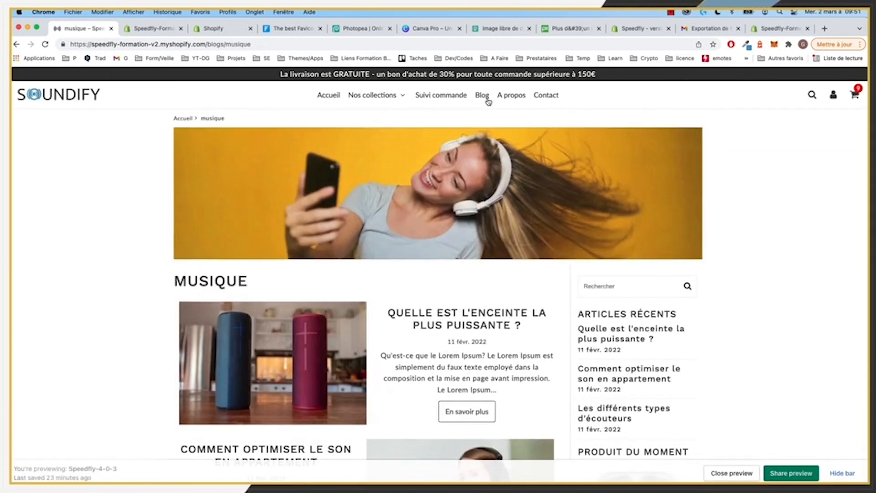
Step: Open the blog article 'Quelle est l'enceinte la plus puissante ?'
scroll(360, 244, down, 5)
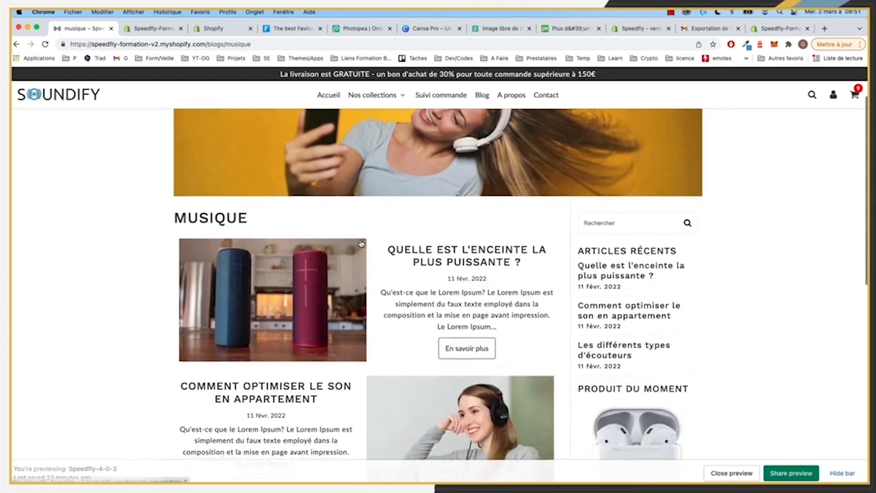
scroll(360, 243, down, 6)
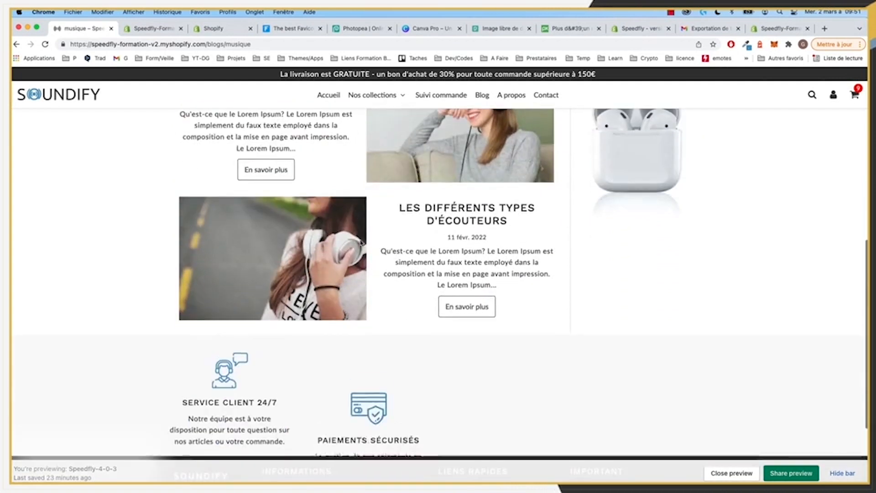
scroll(361, 243, up, 8)
scroll(361, 244, up, 2)
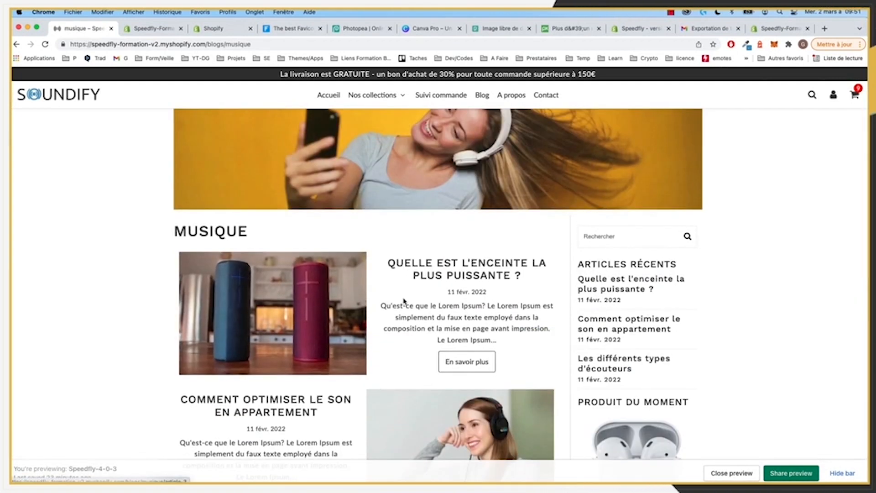
click(229, 304)
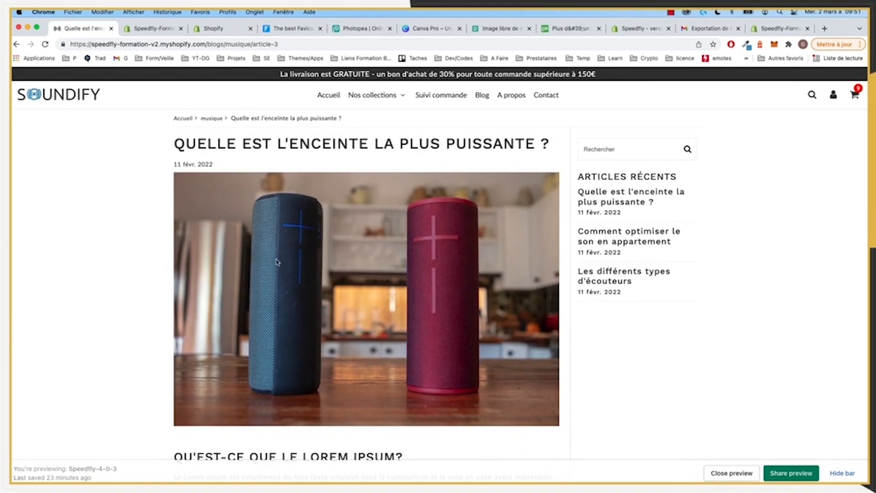
Step: Scroll through the article, then the A propos and Contact pages to the message form
scroll(277, 262, down, 9)
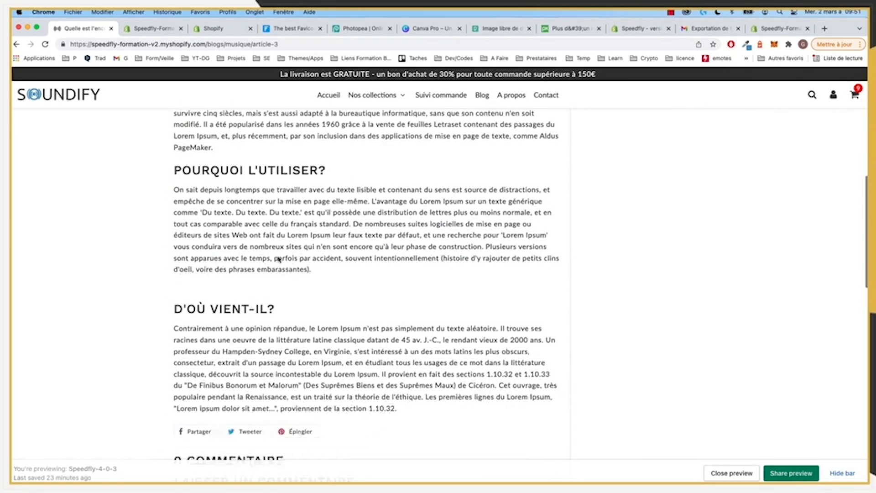
scroll(279, 259, down, 6)
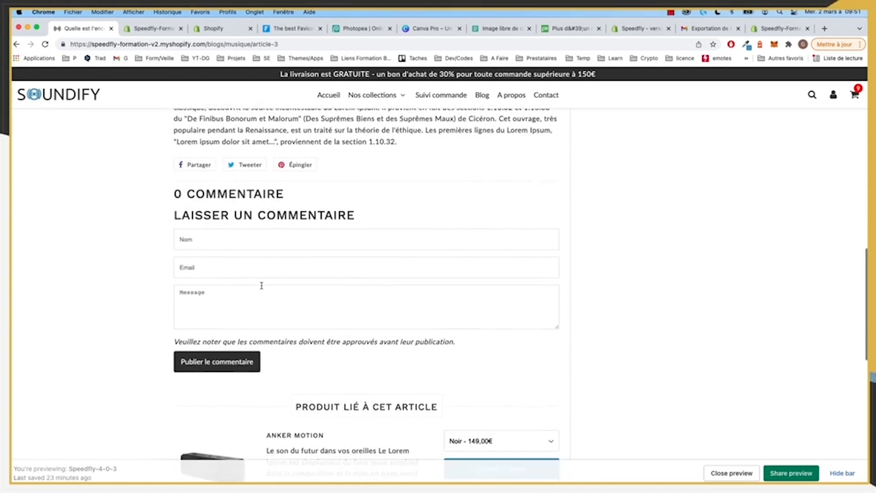
scroll(262, 285, down, 5)
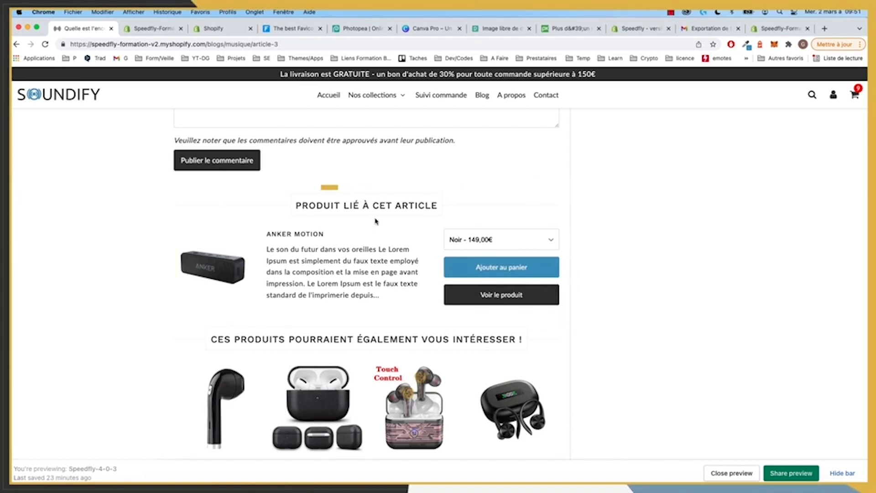
scroll(348, 208, down, 3)
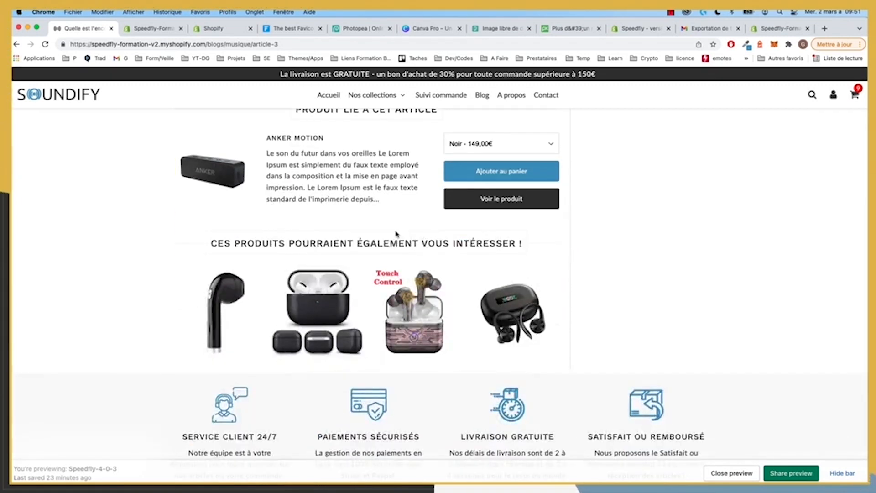
scroll(396, 234, up, 3)
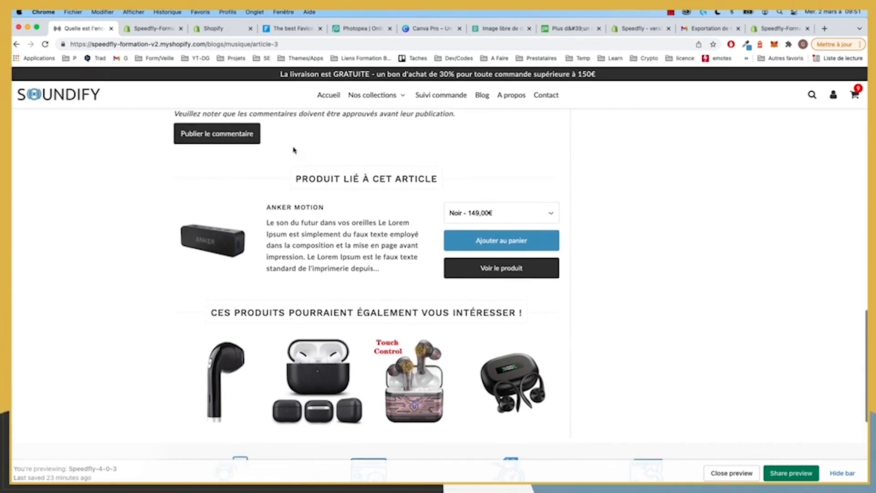
scroll(538, 264, down, 1)
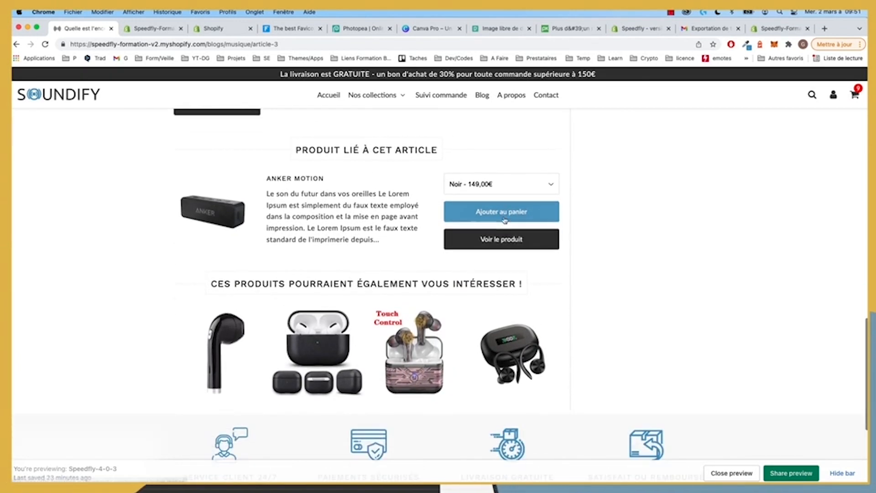
scroll(475, 183, down, 1)
scroll(511, 239, down, 3)
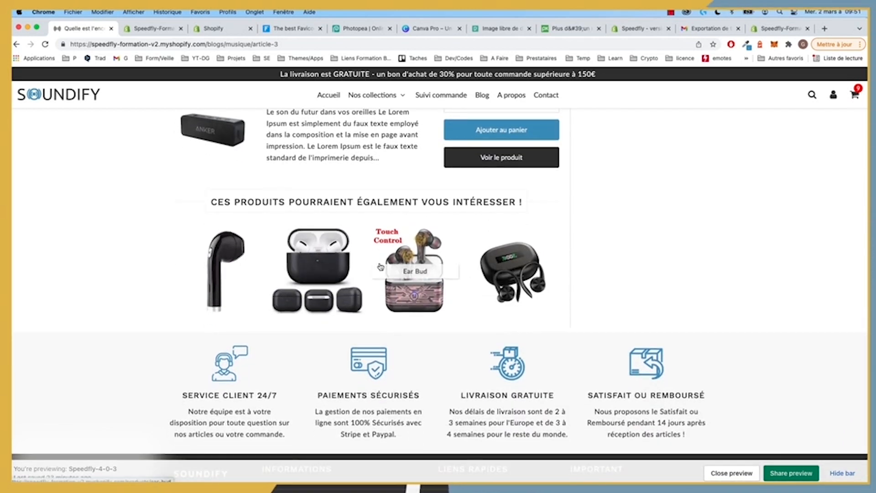
scroll(543, 182, up, 20)
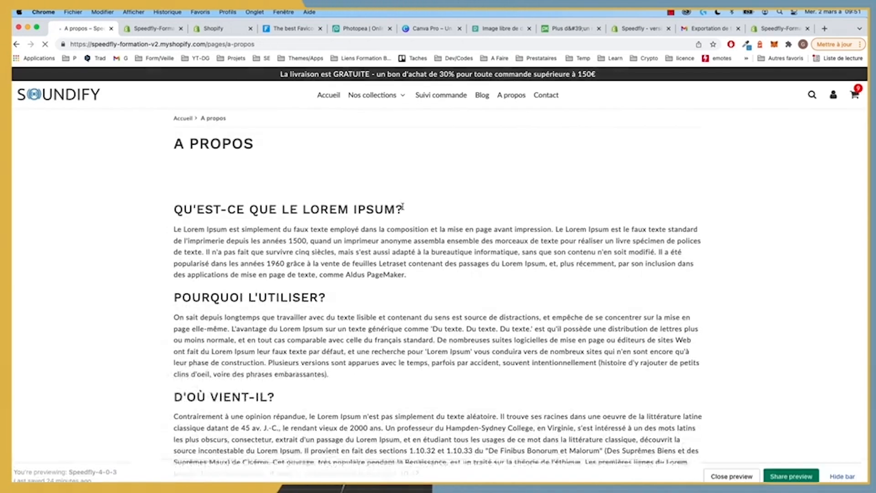
scroll(319, 298, down, 4)
scroll(319, 296, down, 5)
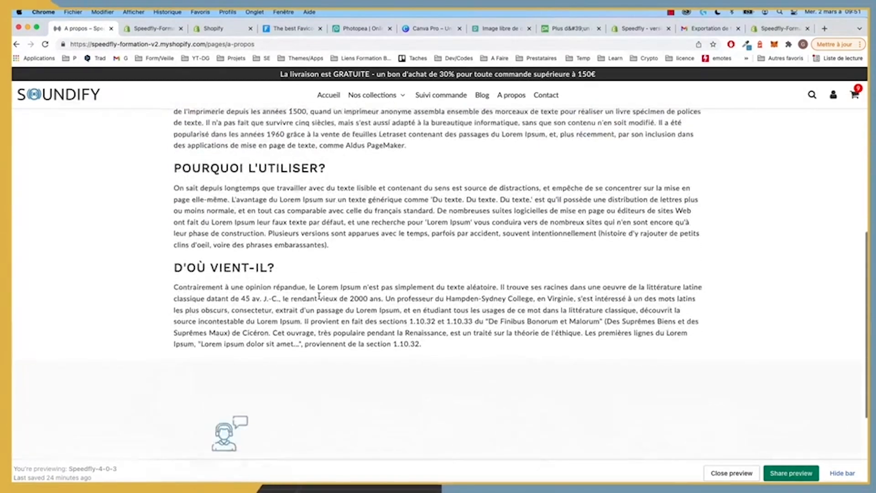
scroll(319, 296, up, 7)
scroll(319, 296, down, 6)
scroll(319, 296, down, 4)
scroll(319, 297, up, 10)
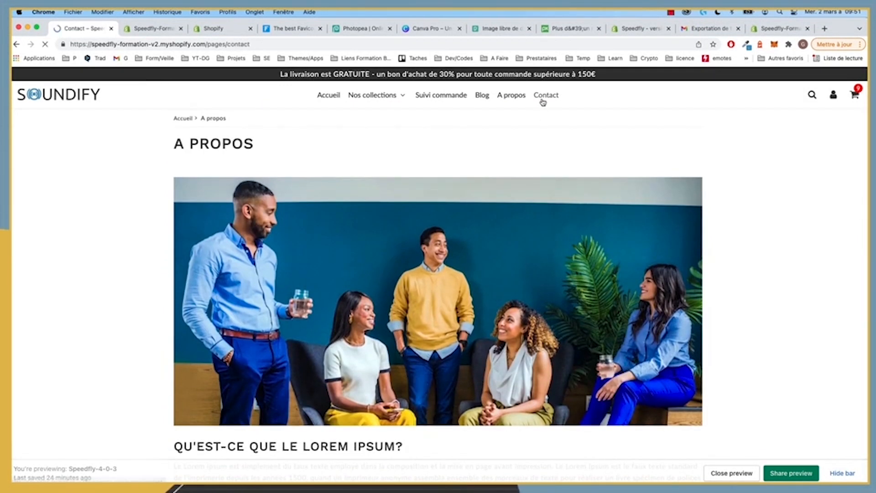
scroll(434, 254, down, 2)
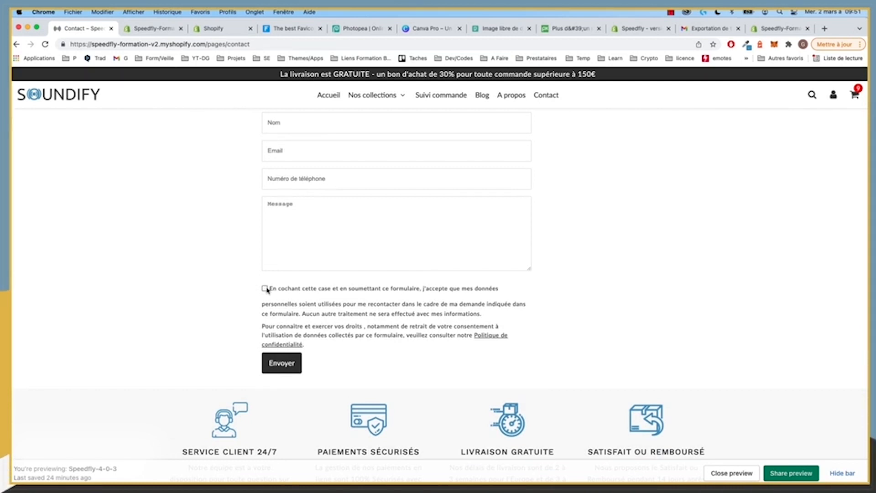
scroll(267, 290, up, 2)
Step: Review the cart (Anker Motion, Etui Air Pro, Air Pro 3; 1.082,98€) and the checkout page
click(855, 96)
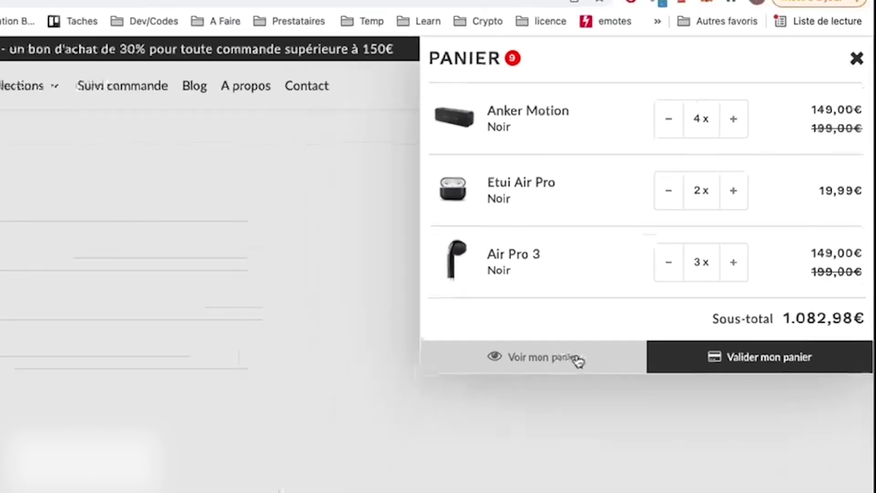
click(538, 397)
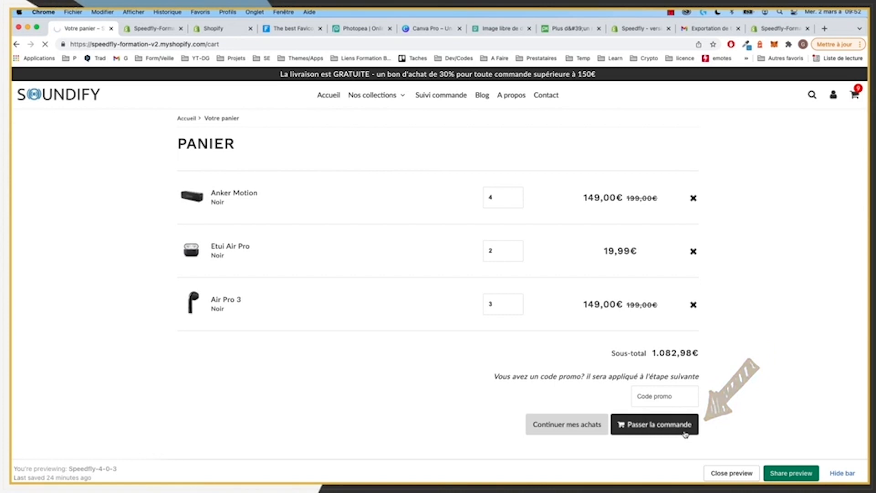
click(686, 433)
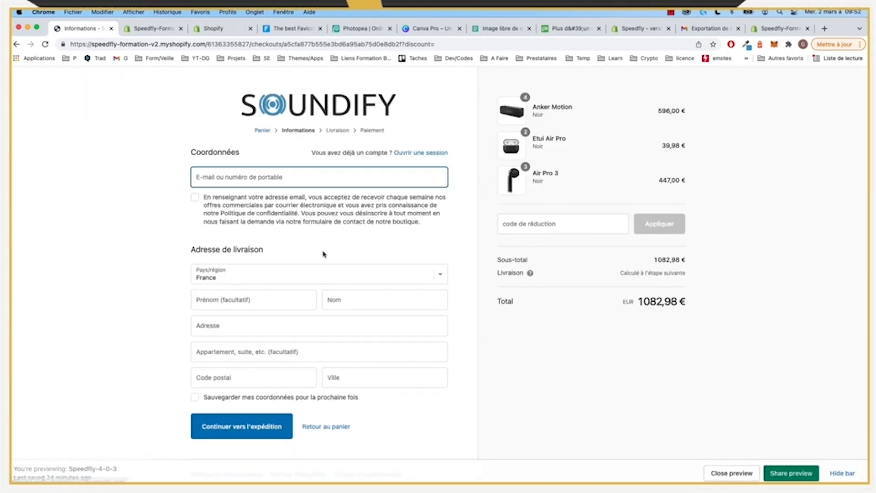
scroll(323, 253, down, 2)
scroll(324, 254, up, 2)
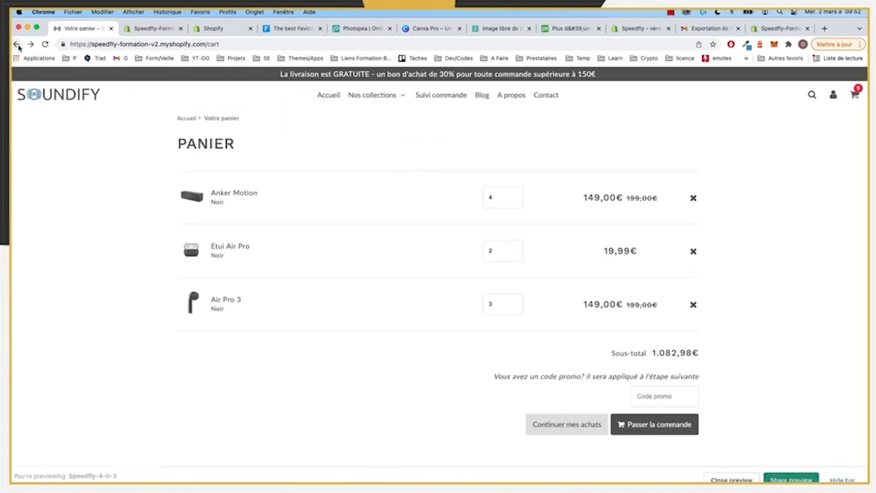
Step: Return to the SOUNDIFY homepage, hide the preview bar and scroll down
click(44, 106)
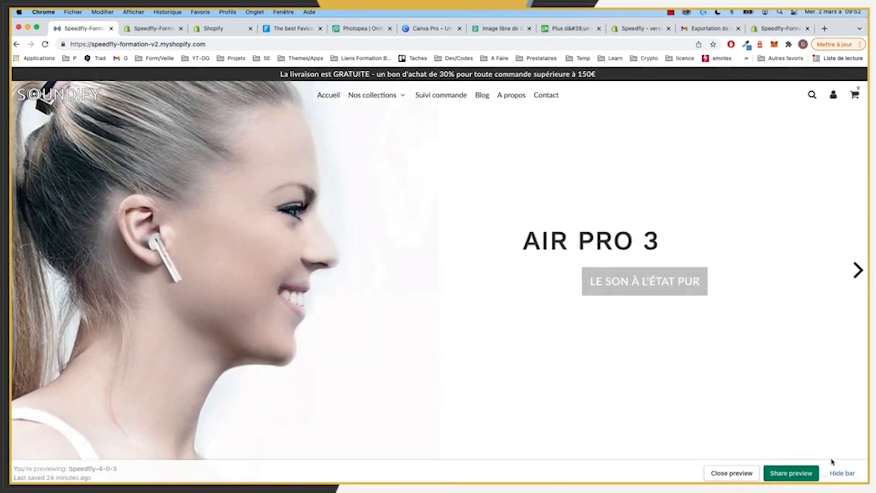
click(842, 474)
scroll(483, 357, down, 20)
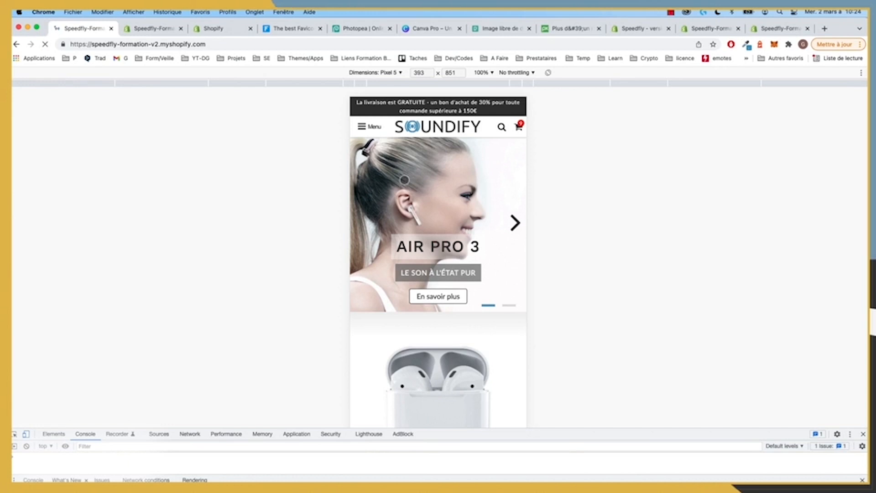
Step: In the mobile preview, toggle the menu's Nos collections submenu and cycle the carousel to the headphones slide
click(368, 126)
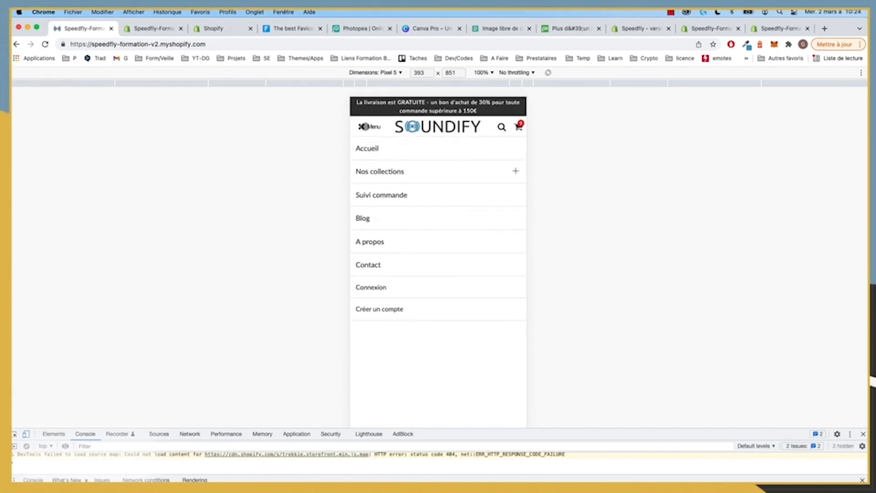
click(515, 171)
click(515, 170)
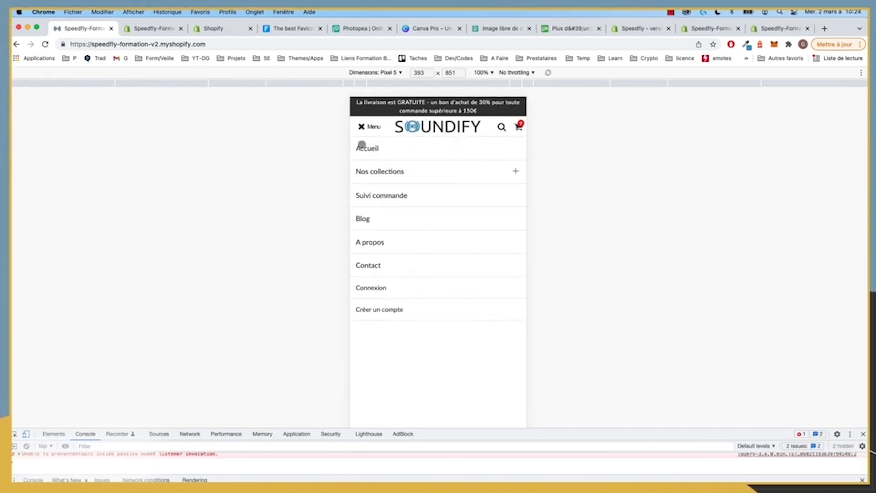
click(362, 127)
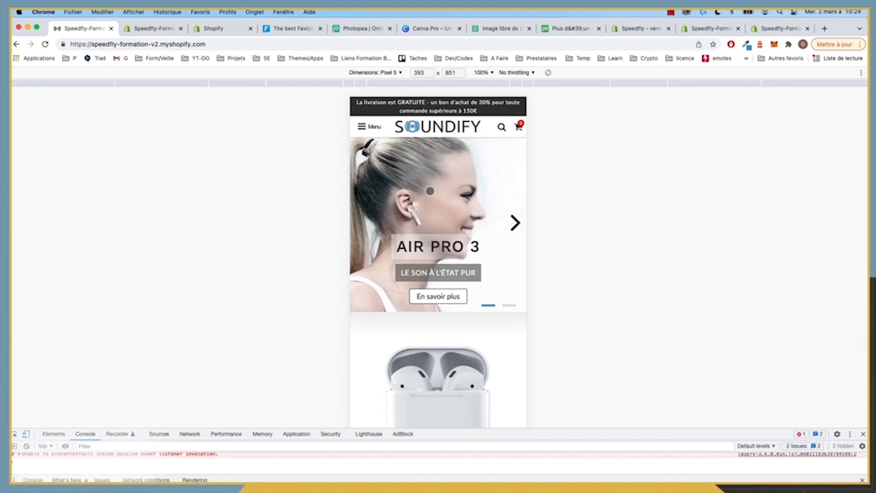
click(510, 306)
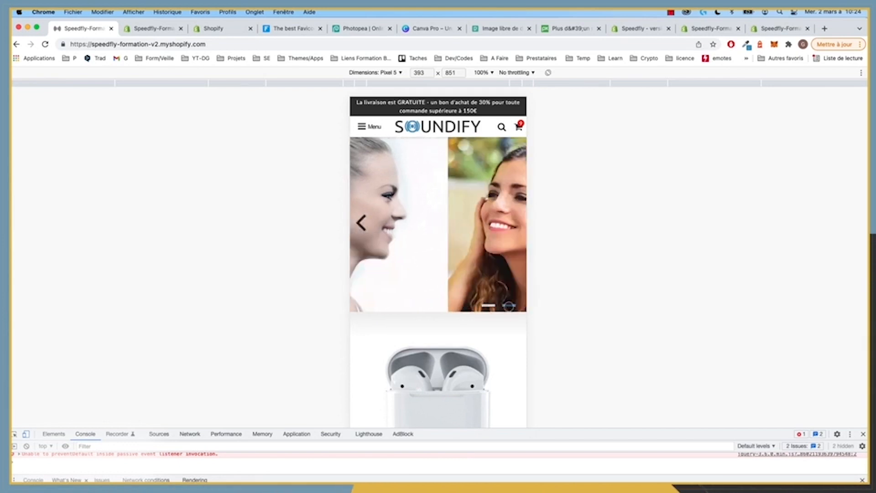
click(489, 305)
click(508, 306)
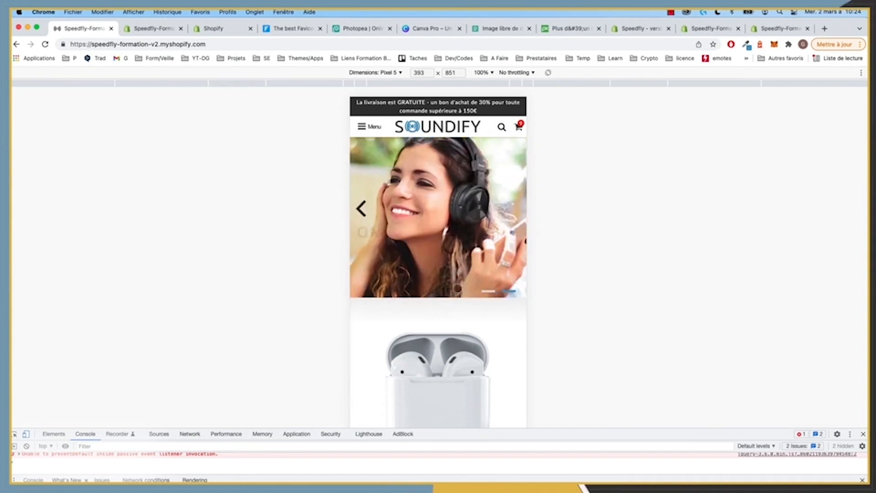
Step: Scroll through the mobile page sections and return to desktop view with the AIR PRO 3 hero
scroll(479, 296, down, 5)
scroll(457, 289, down, 2)
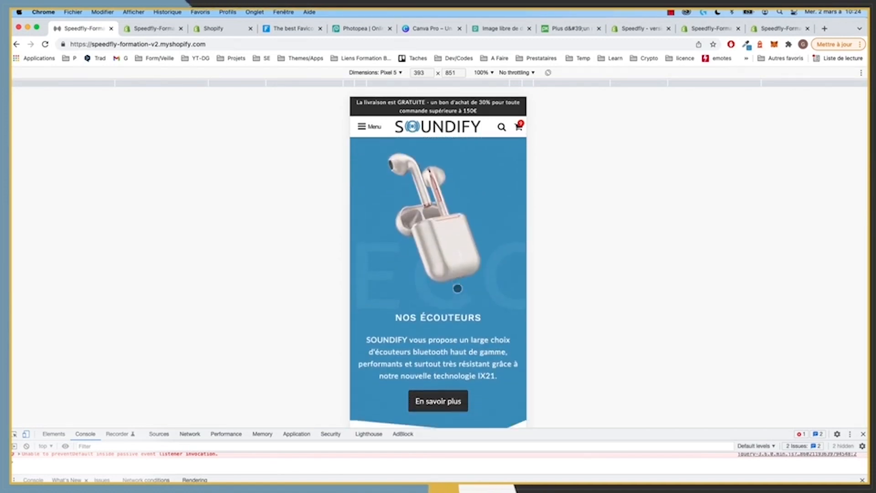
scroll(457, 288, down, 4)
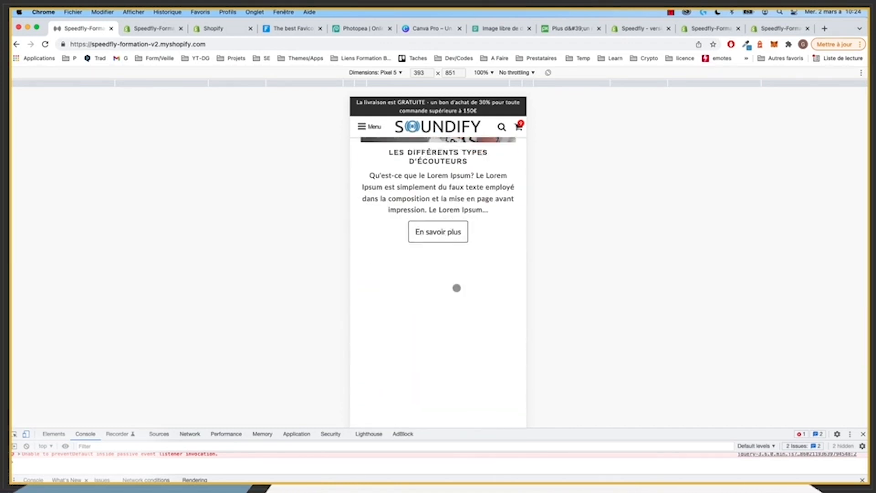
scroll(457, 288, down, 1)
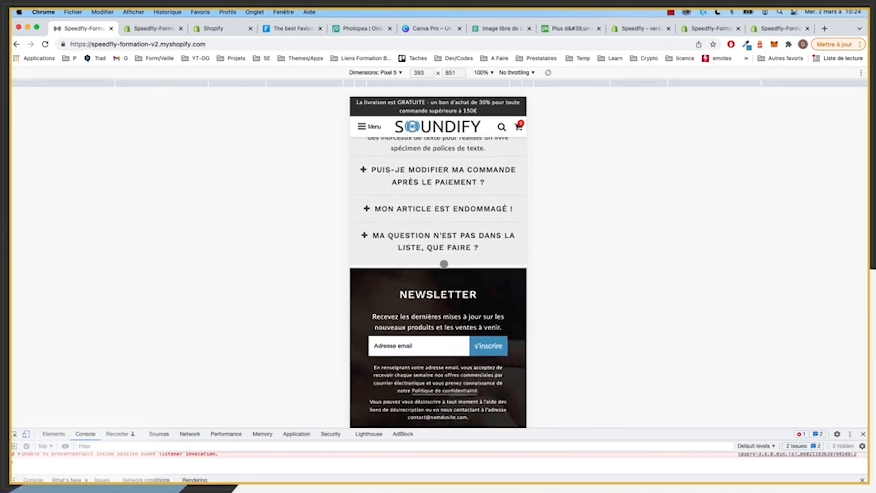
scroll(444, 264, down, 3)
scroll(447, 273, down, 10)
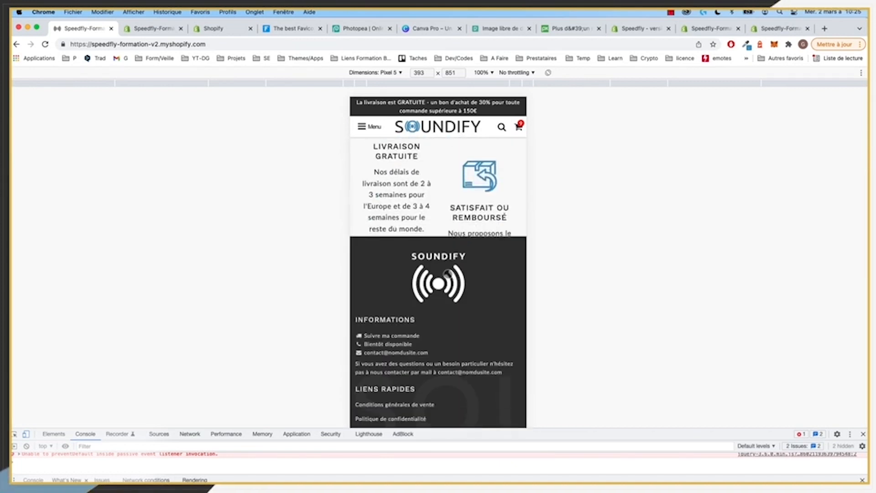
scroll(448, 280, up, 7)
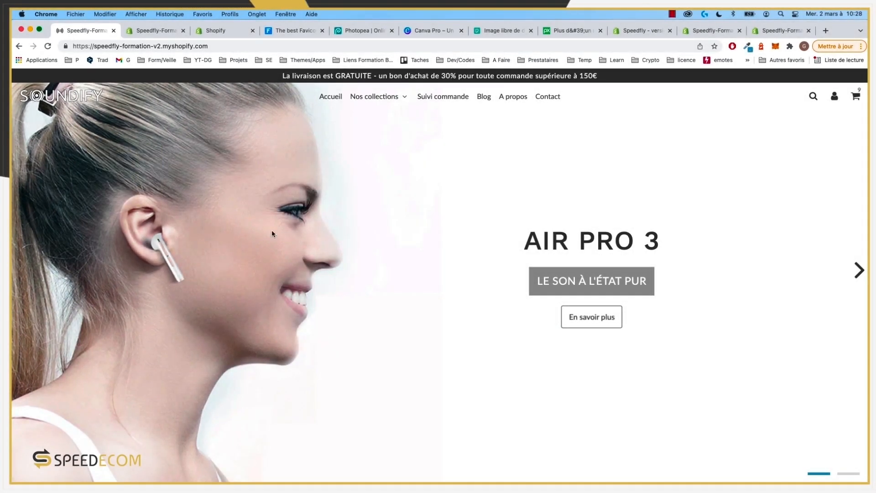
Step: Switch from the storefront to the Shopify admin dashboard
scroll(283, 234, down, 3)
scroll(283, 234, up, 3)
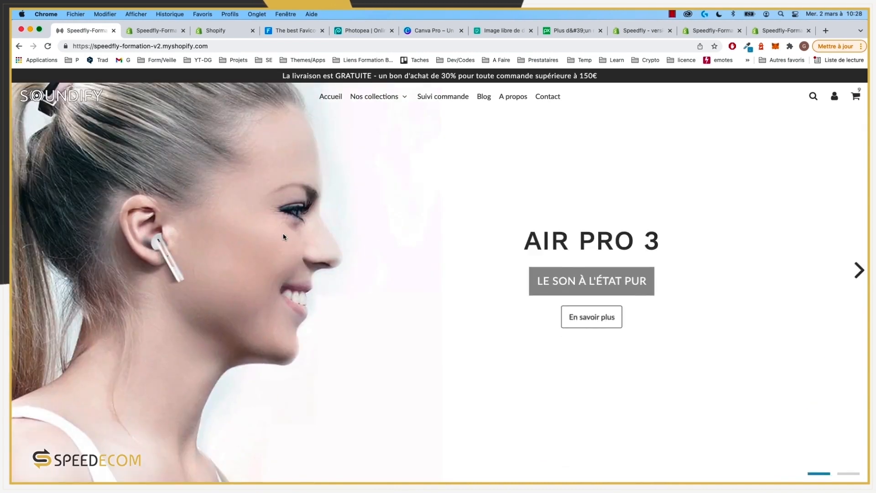
click(148, 32)
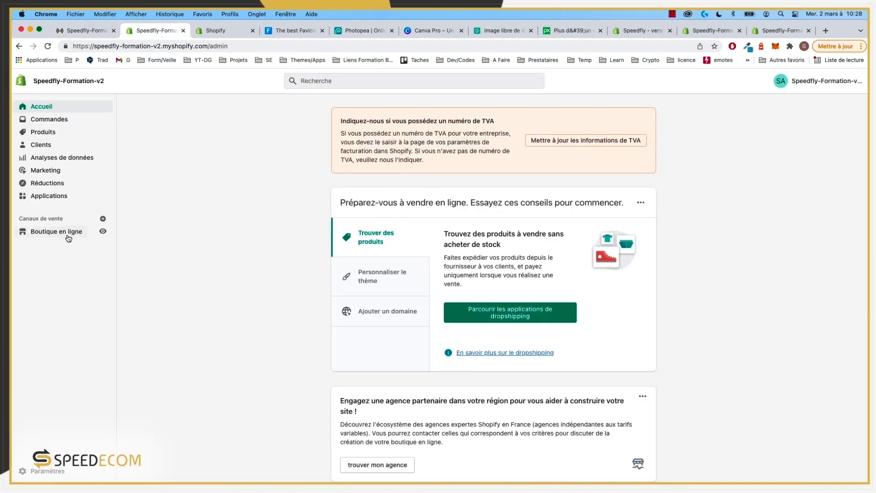
scroll(270, 354, down, 5)
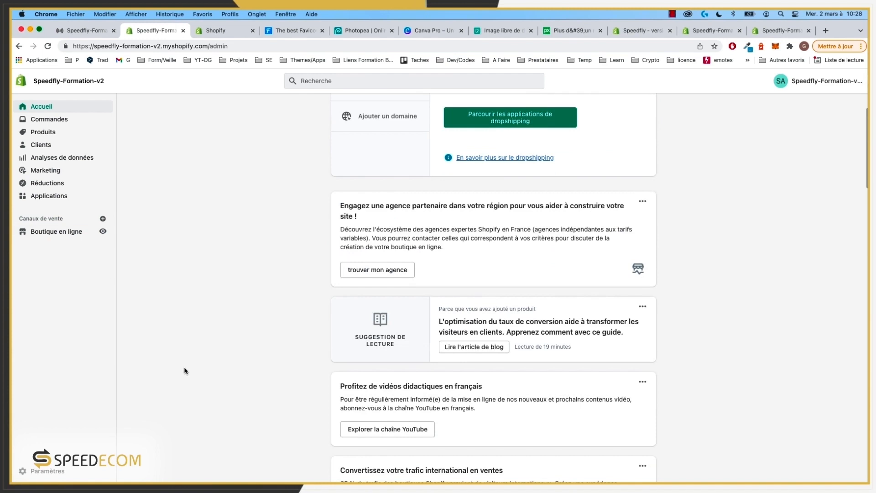
scroll(83, 247, up, 1)
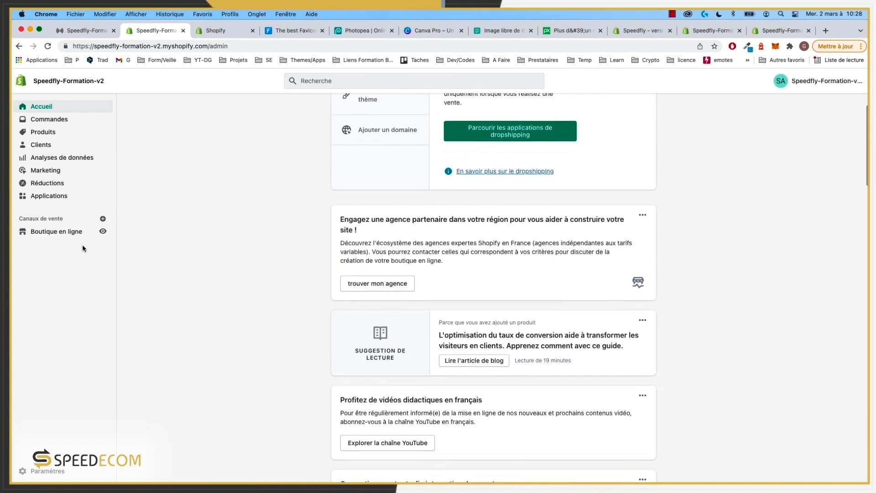
Step: Open Paramètres and review the store details: EUR currency, Paris time zone, metric units
click(45, 471)
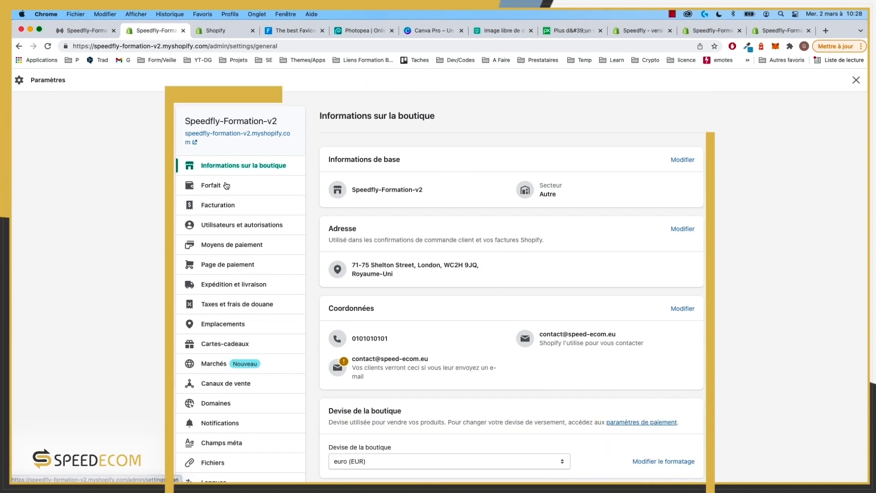
scroll(227, 185, down, 1)
scroll(227, 186, down, 5)
scroll(227, 185, up, 6)
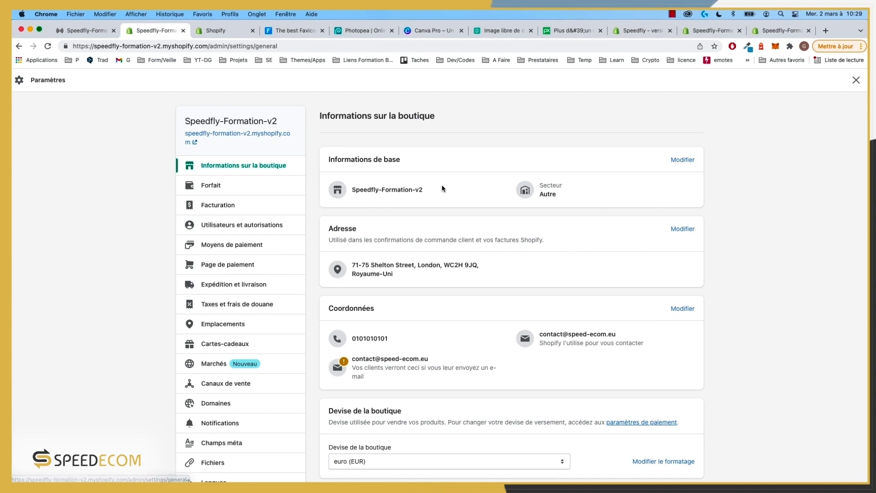
scroll(390, 175, down, 2)
scroll(389, 171, down, 6)
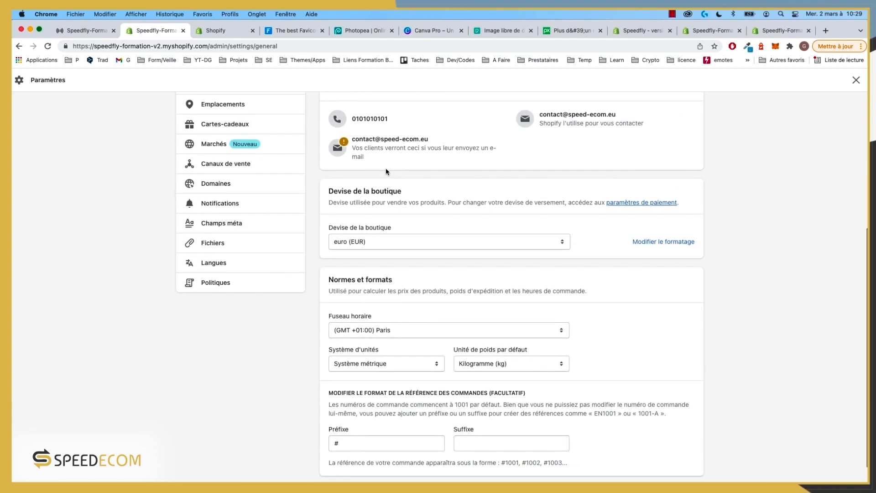
Step: Reveal the currency format fields with Modifier le formatage and inspect the price placeholders
scroll(386, 169, down, 1)
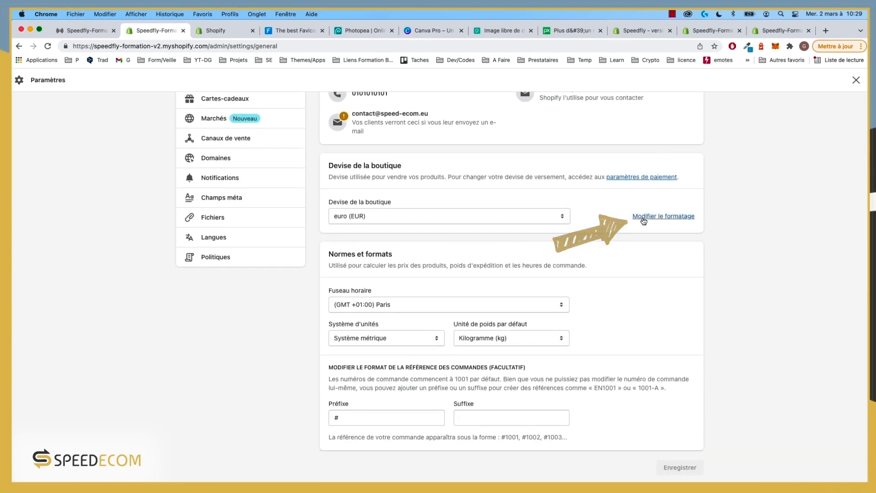
click(670, 218)
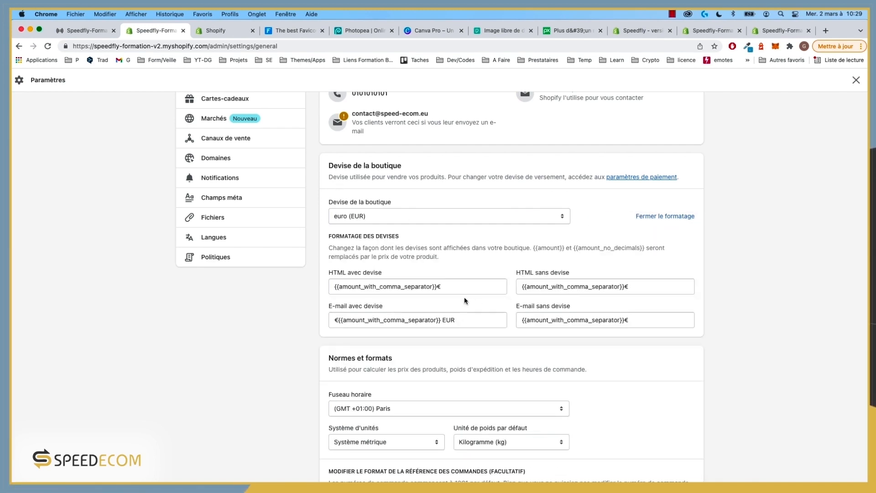
click(338, 320)
double_click(450, 320)
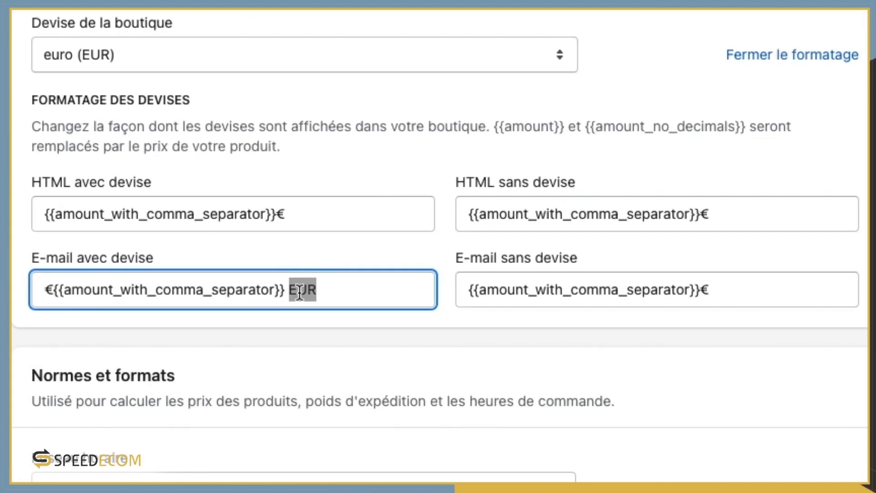
click(53, 290)
click(43, 211)
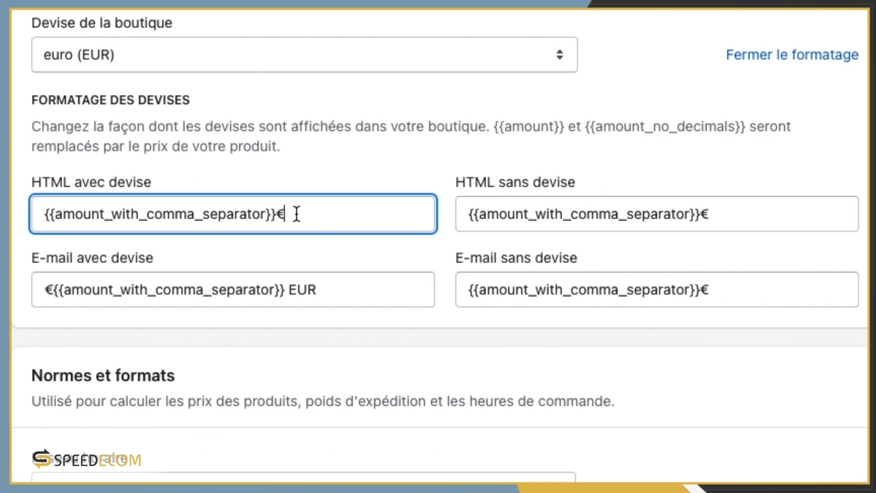
key(super+a)
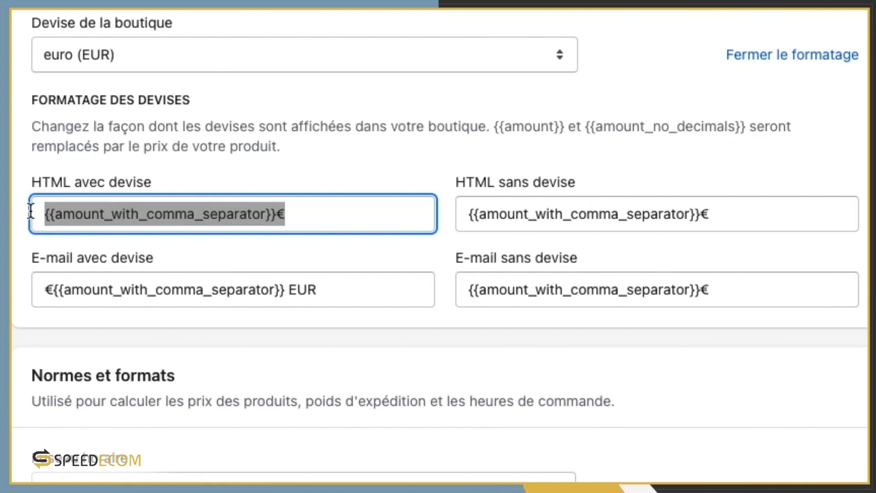
double_click(105, 214)
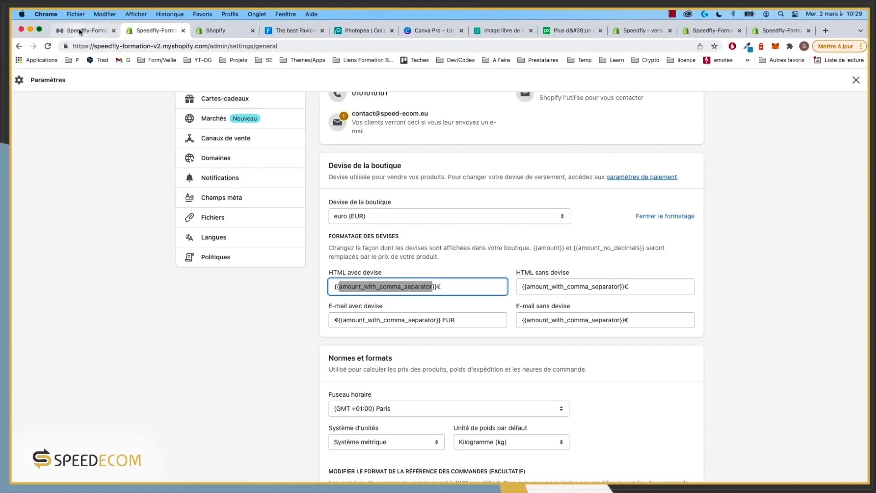
Step: Check how prices display on the storefront and glance at the theme's wow.js code
click(79, 32)
scroll(399, 283, down, 8)
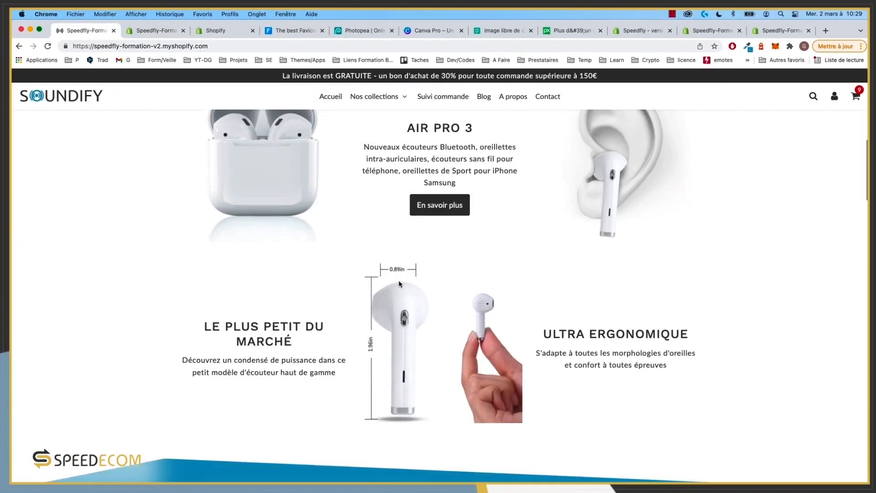
scroll(399, 283, down, 10)
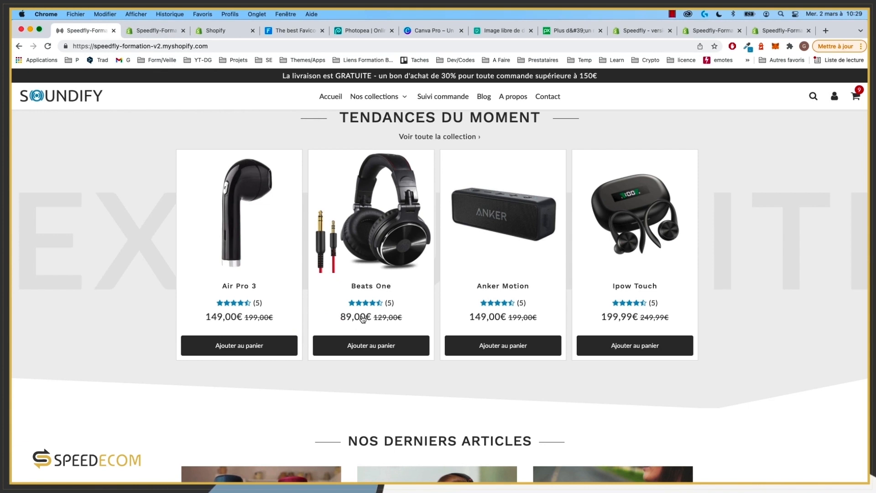
click(154, 32)
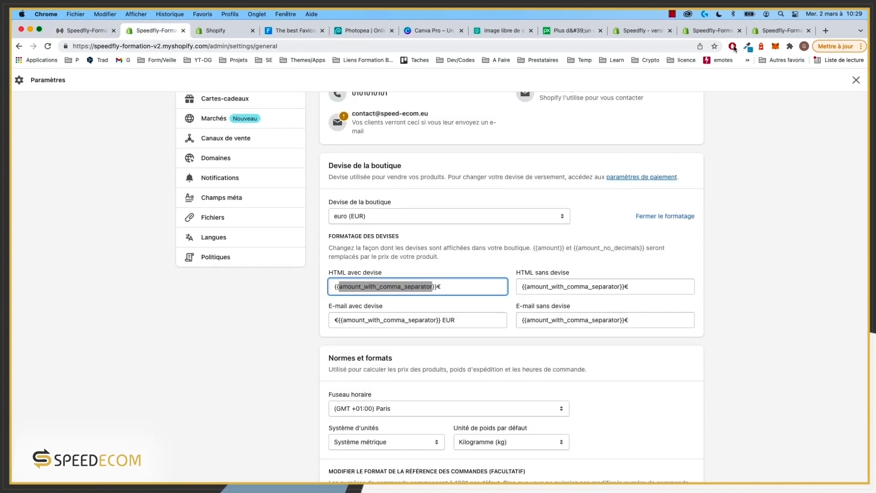
click(776, 31)
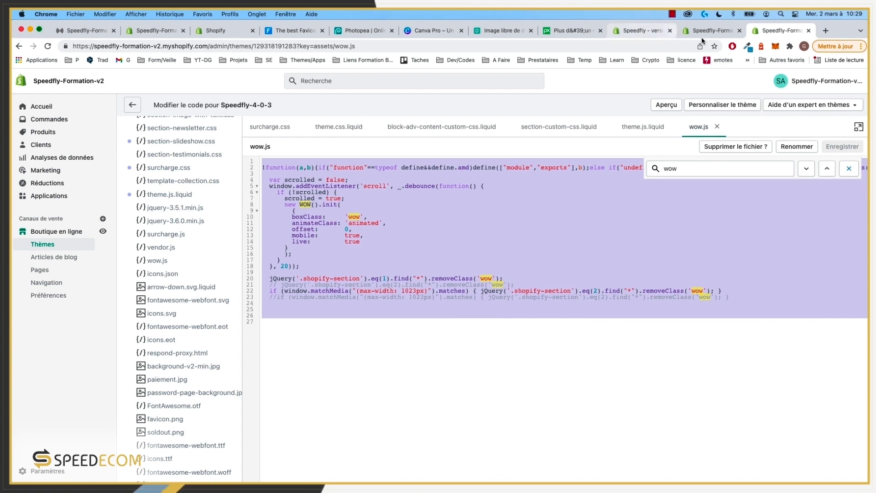
click(152, 32)
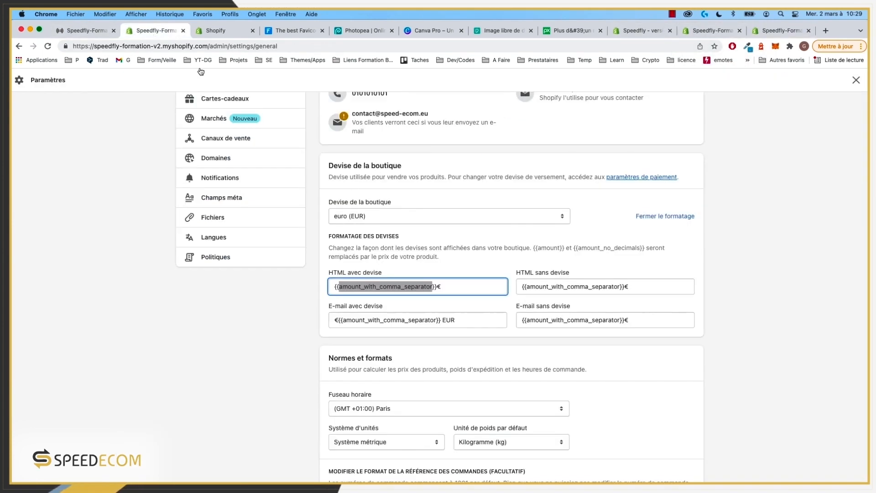
Step: Remove _with_comma_separator from both HTML price formats, leaving {{amount}}€, and save
drag(432, 286, 408, 286)
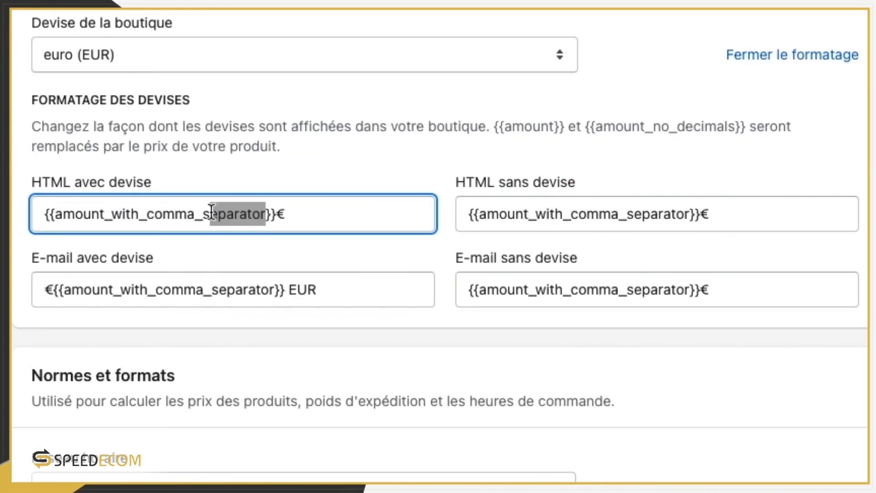
drag(211, 213, 105, 215)
key(BackSpace)
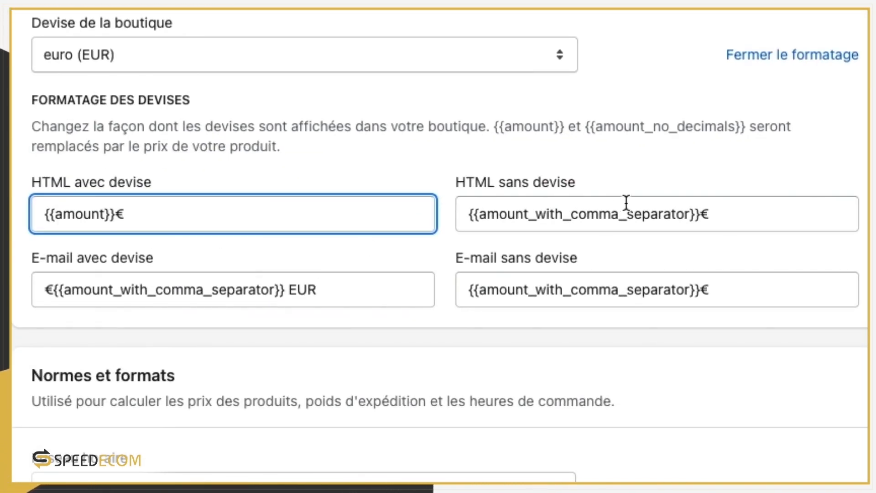
drag(689, 214, 530, 216)
key(BackSpace)
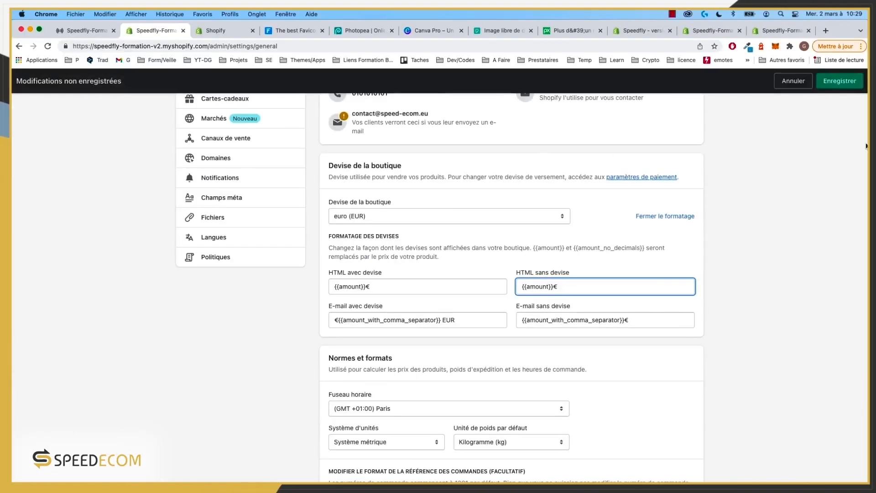
click(848, 89)
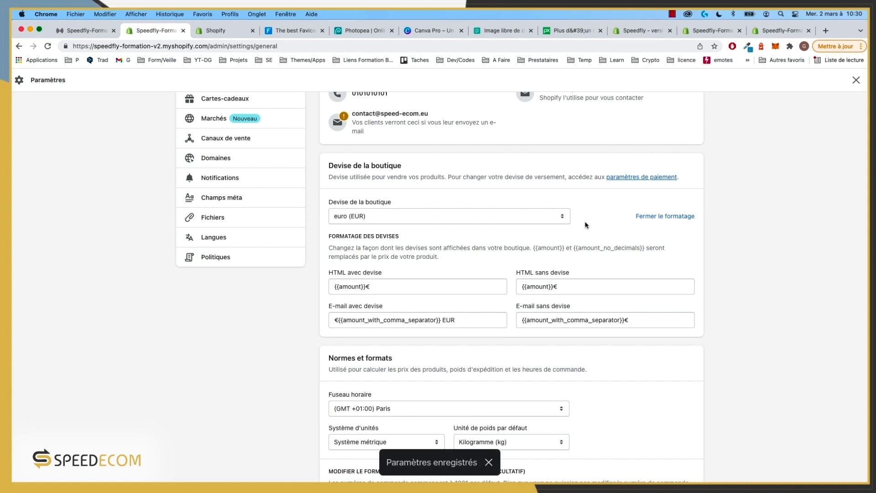
Step: Go through Utilisateurs et autorisations and Moyens de paiement to the Page de paiement settings
scroll(385, 220, down, 3)
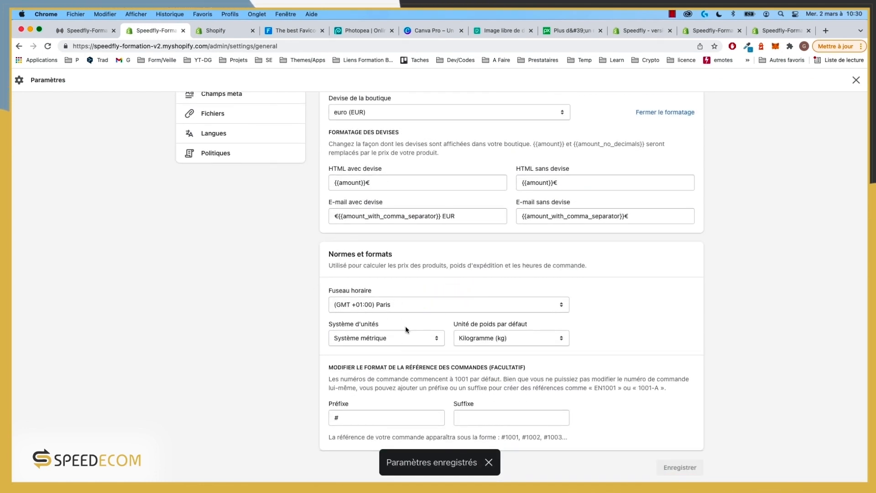
scroll(458, 315, up, 8)
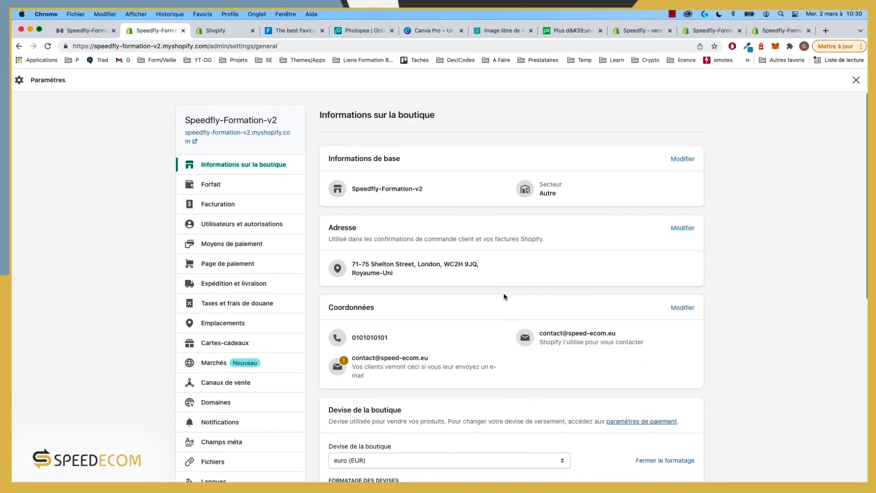
scroll(505, 299, down, 8)
scroll(410, 300, up, 7)
scroll(246, 249, up, 2)
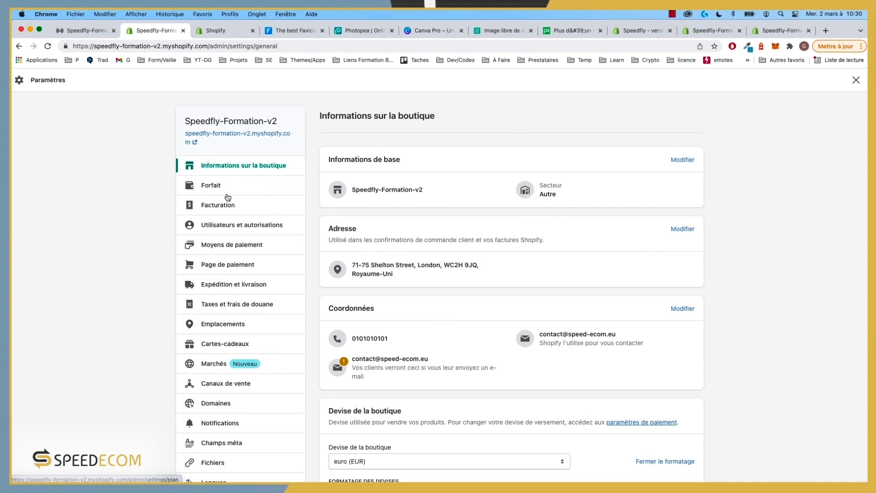
click(256, 226)
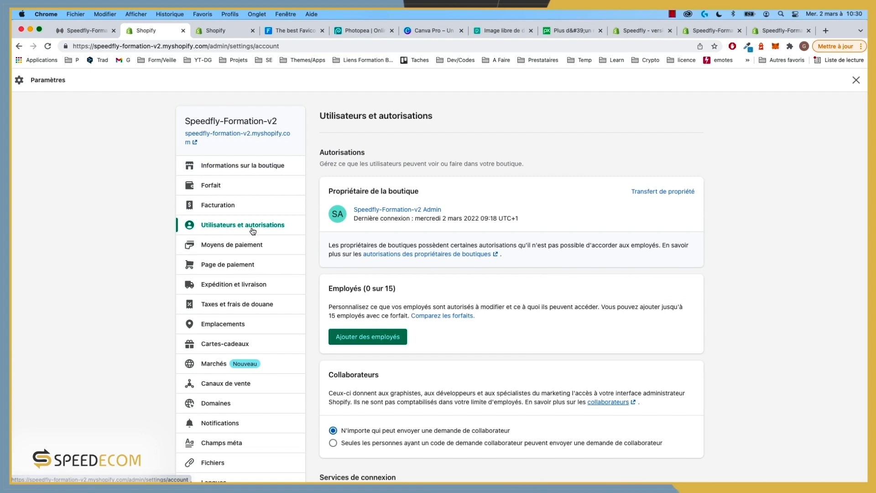
click(243, 249)
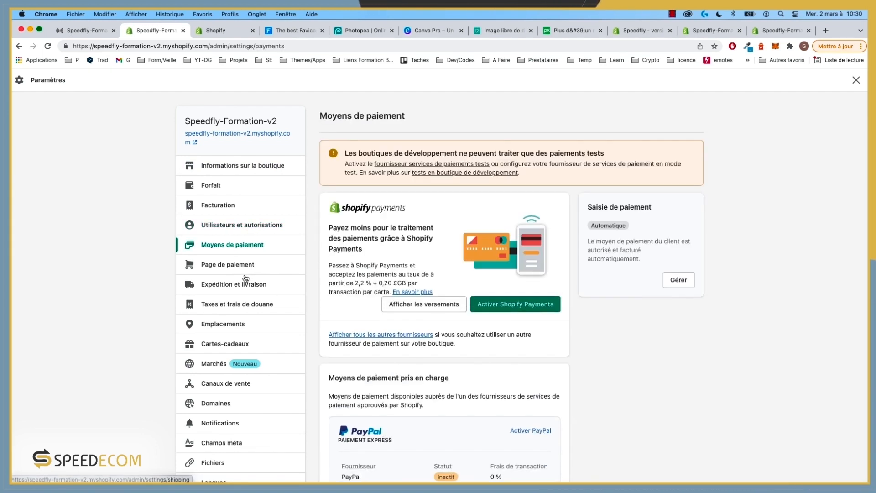
click(239, 269)
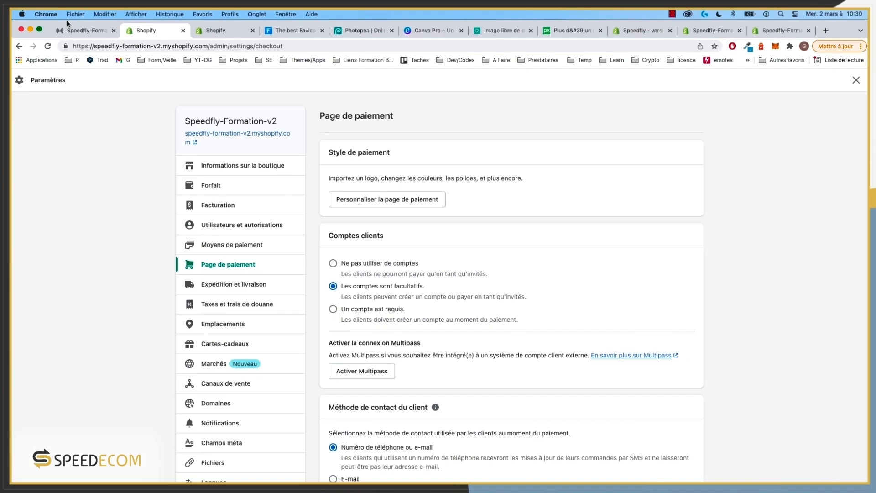
Step: Glance at the Soundify storefront and theme code tabs, then return to checkout settings
click(79, 31)
scroll(827, 133, up, 2)
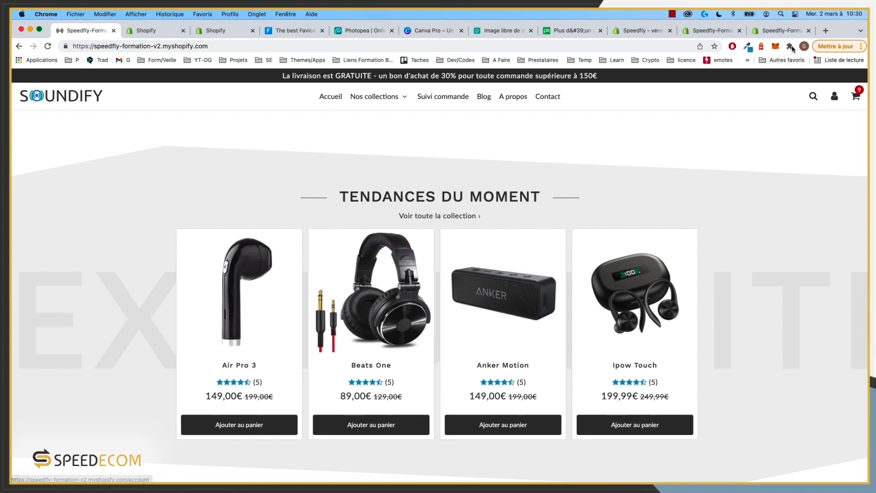
click(781, 30)
click(146, 31)
Step: Review the checkout page options, then open Expédition et livraison with EU, UK and Worldwide rates
scroll(417, 333, down, 5)
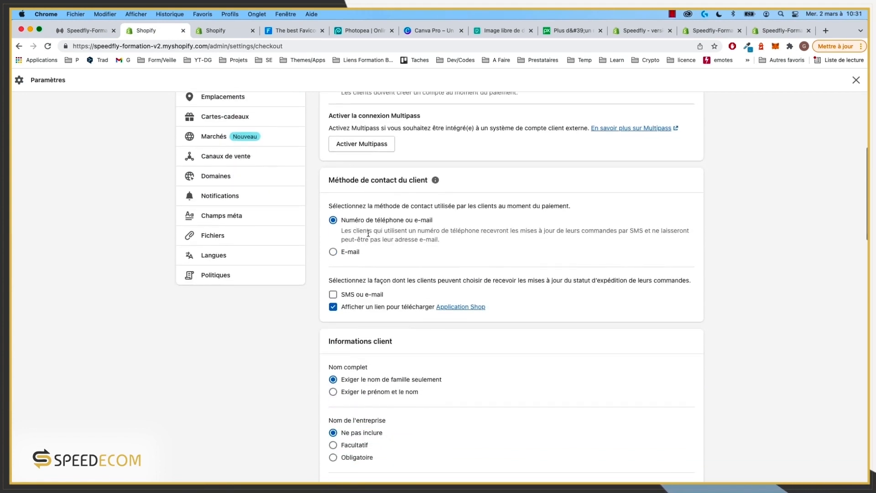
scroll(368, 234, down, 5)
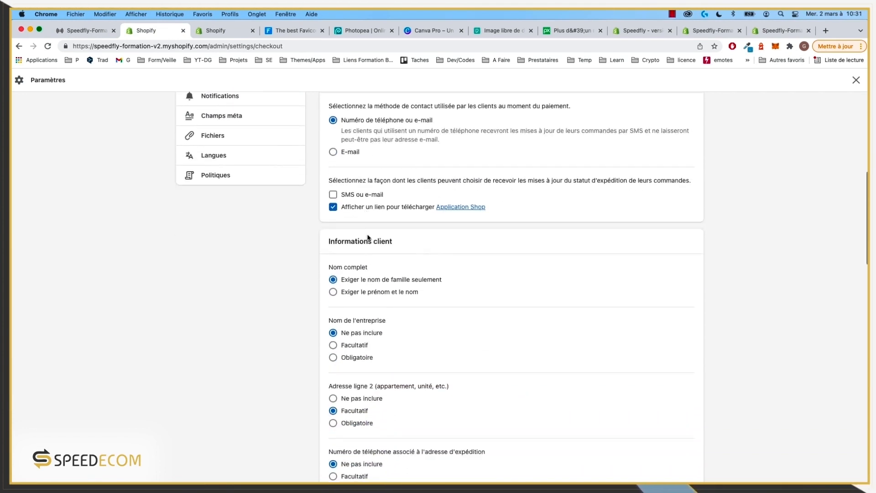
scroll(369, 237, down, 15)
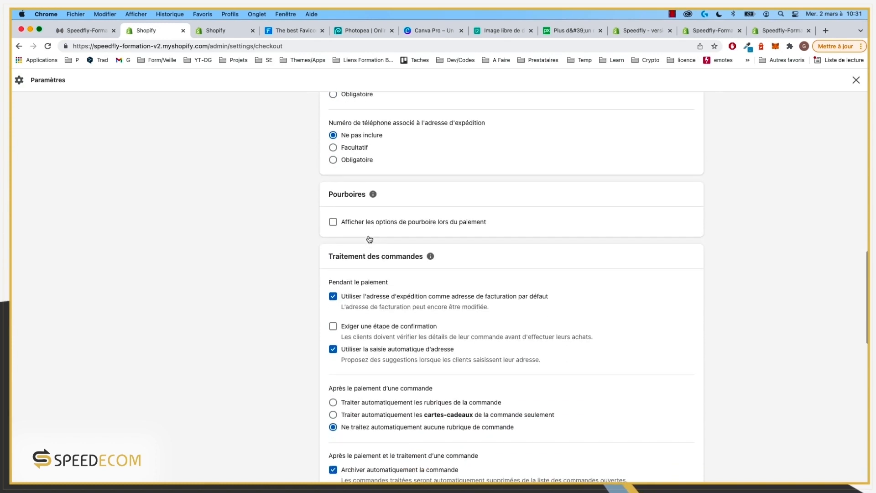
scroll(370, 239, down, 9)
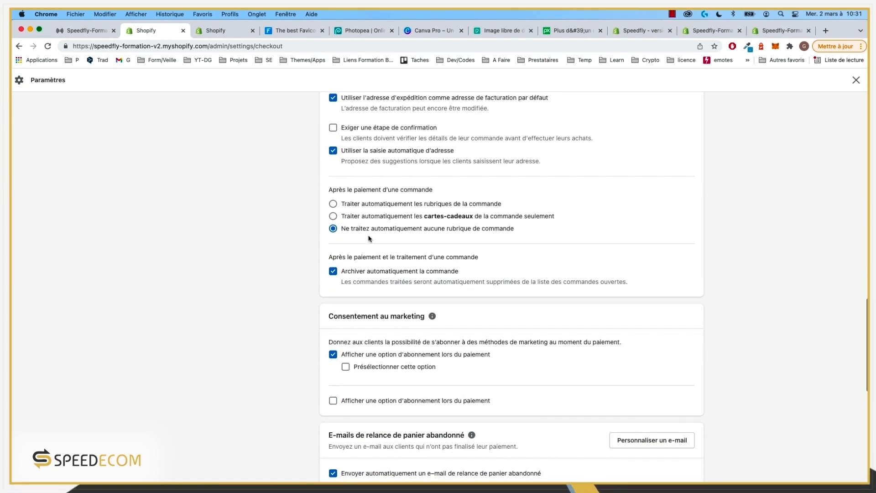
scroll(369, 237, down, 4)
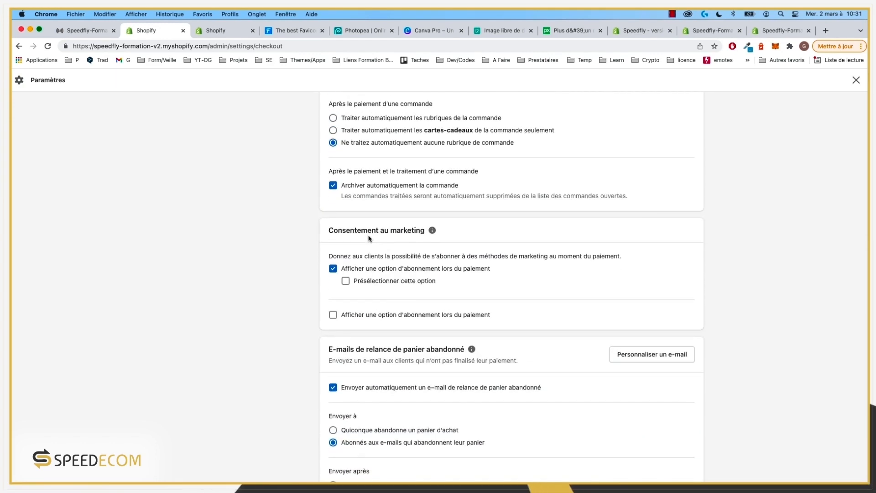
scroll(370, 238, down, 10)
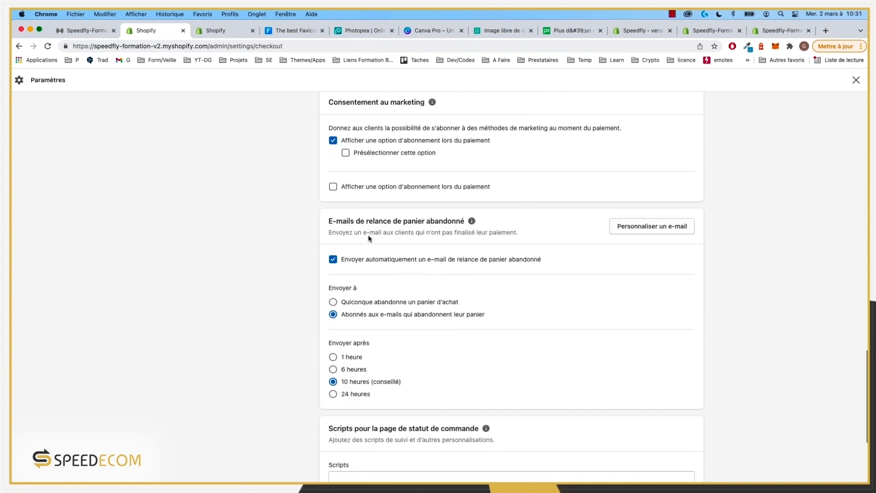
scroll(369, 238, down, 4)
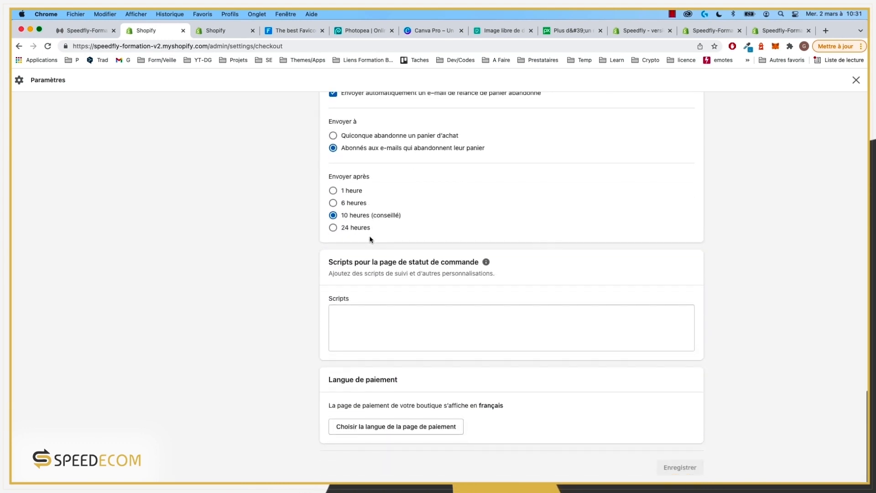
scroll(398, 287, up, 20)
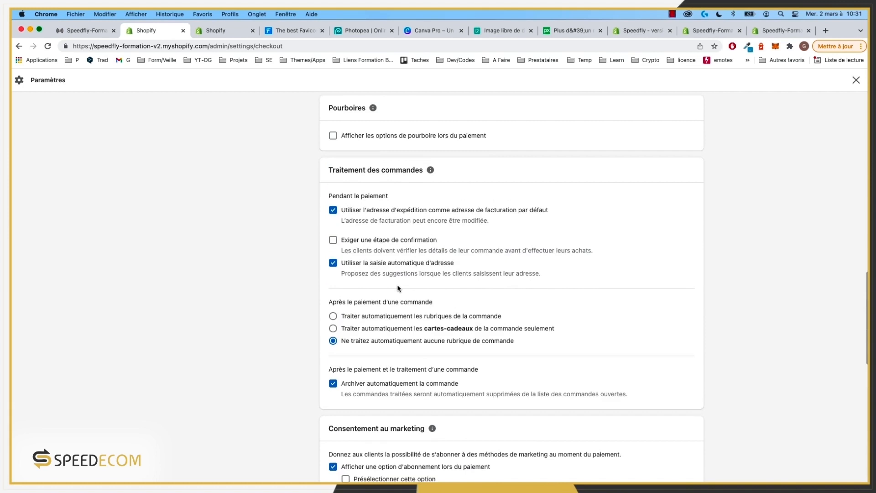
scroll(398, 288, up, 20)
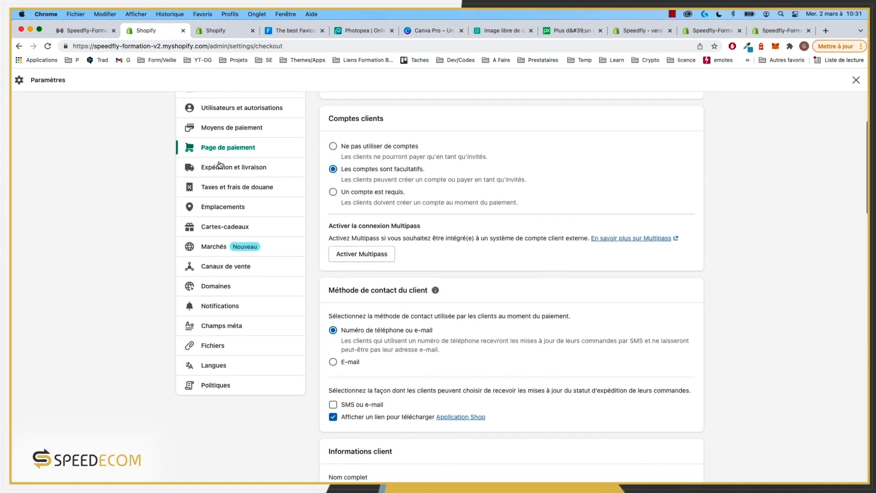
click(233, 171)
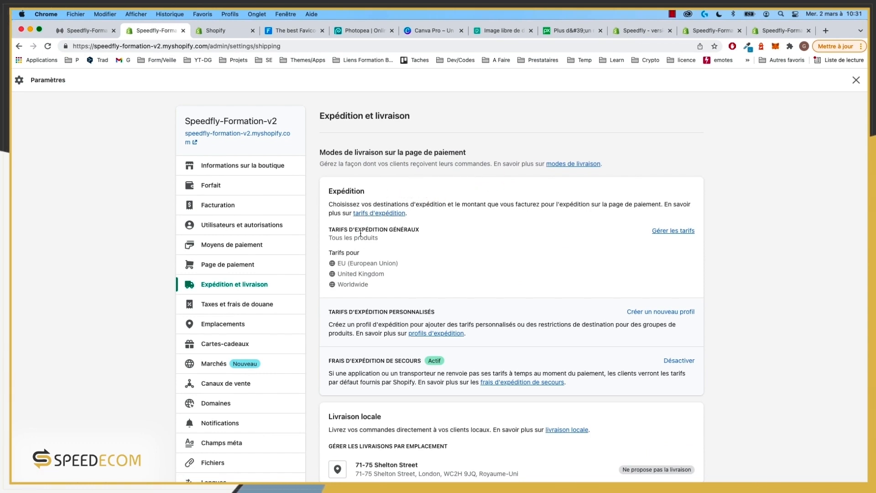
Step: Manage the general profile's rates and delete the Worldwide Standard International rate
scroll(519, 264, down, 8)
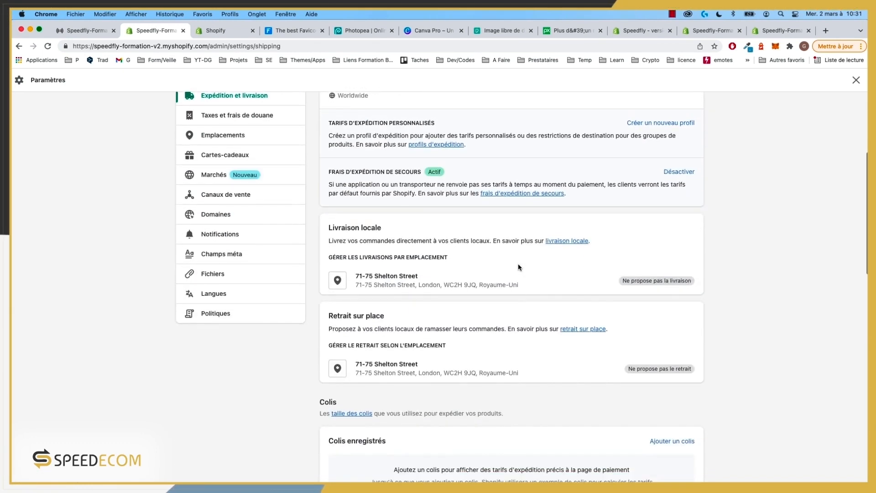
scroll(519, 264, up, 8)
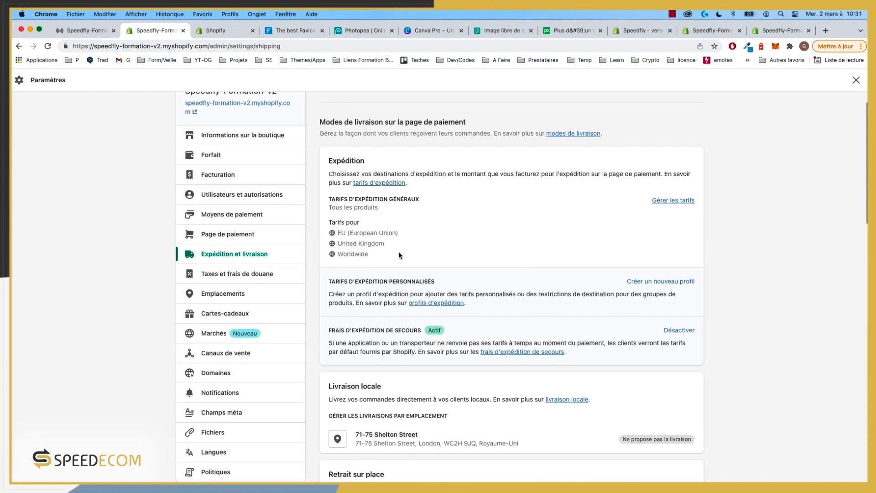
click(680, 201)
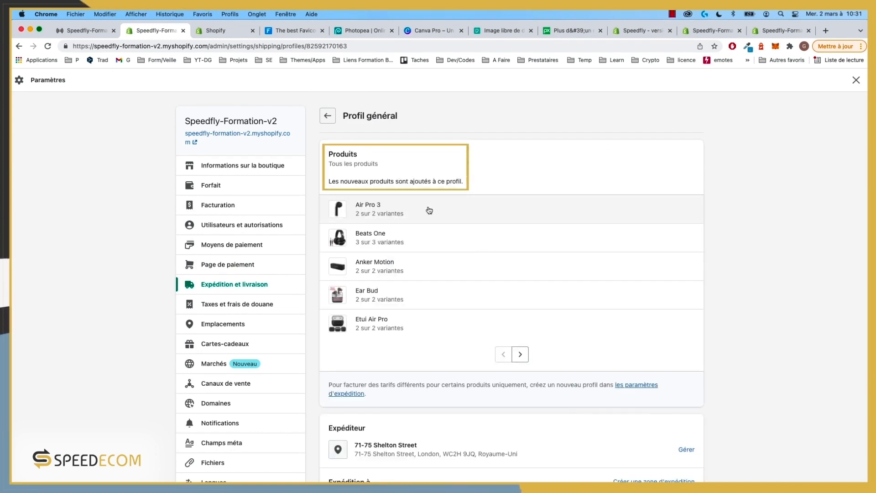
scroll(427, 213, down, 4)
scroll(430, 215, down, 4)
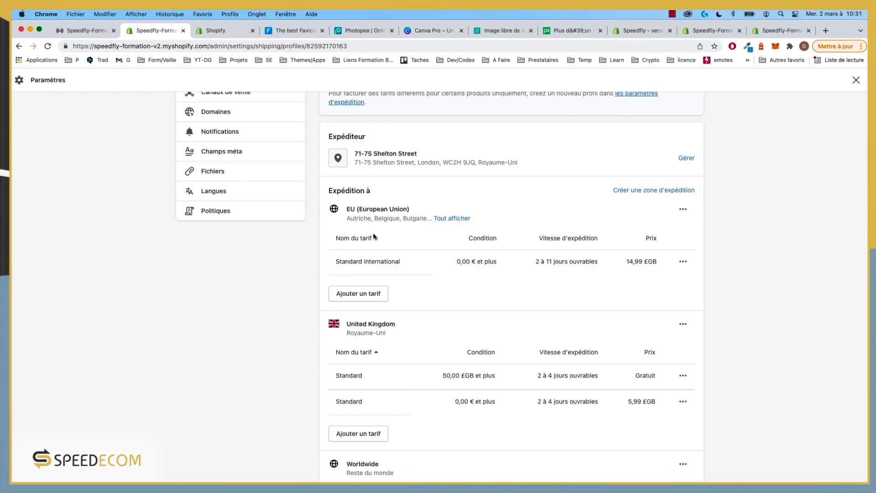
scroll(421, 296, down, 3)
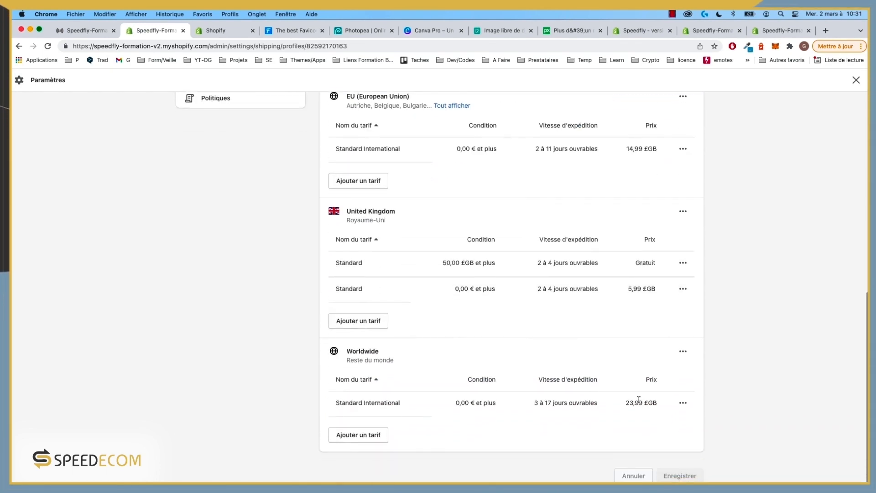
click(683, 405)
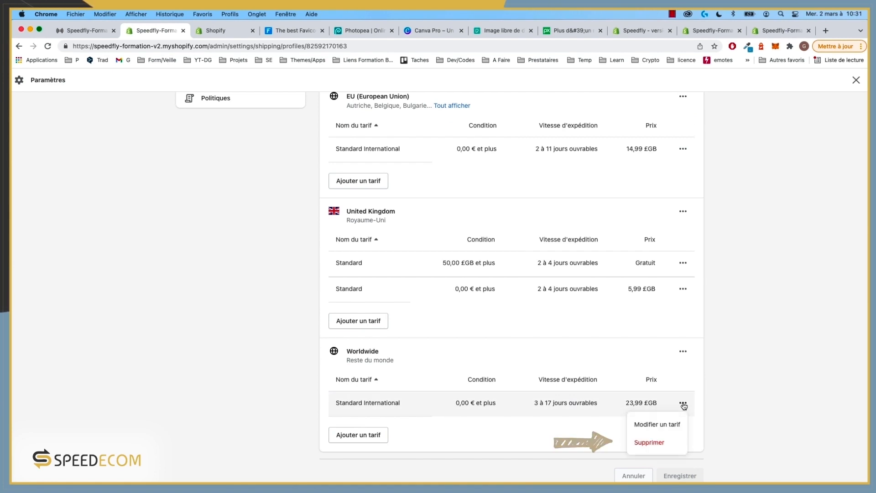
click(661, 441)
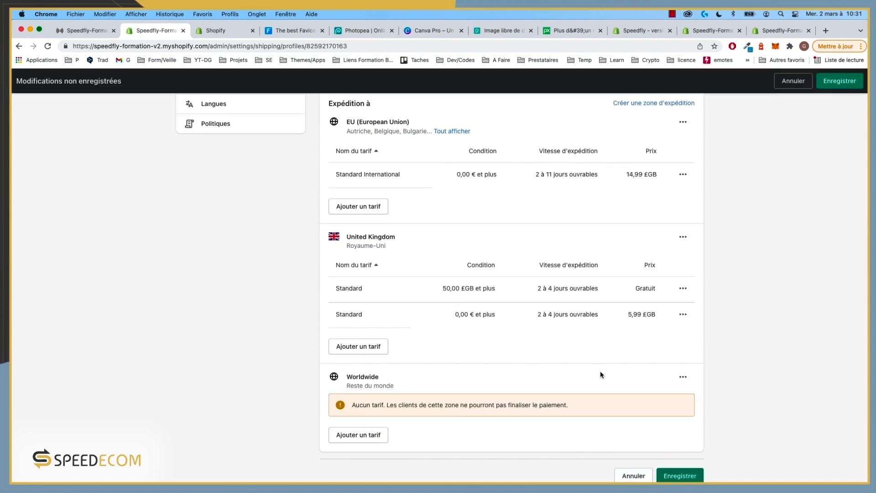
Step: Delete the United Kingdom, EU and Worldwide shipping zones
click(683, 237)
click(658, 277)
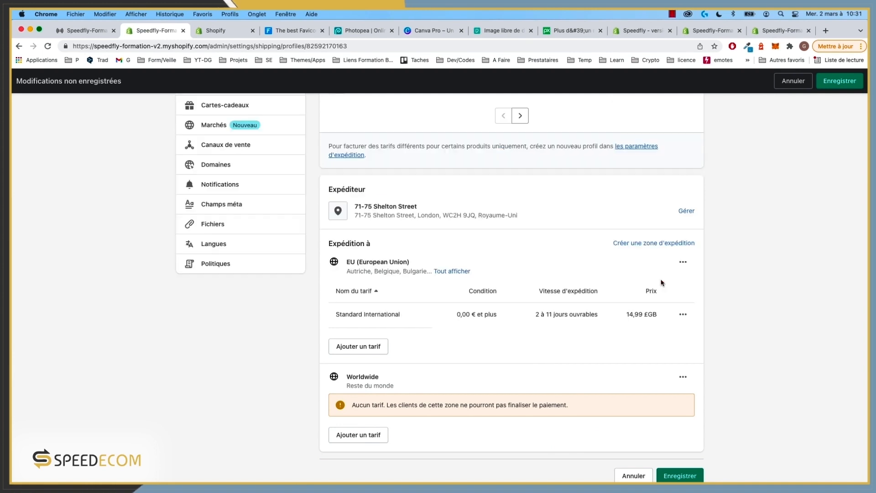
click(683, 263)
click(660, 304)
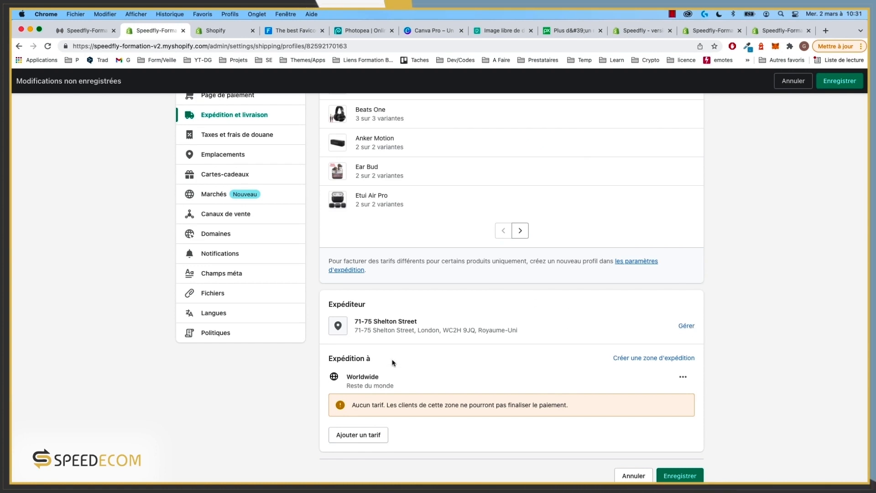
click(681, 379)
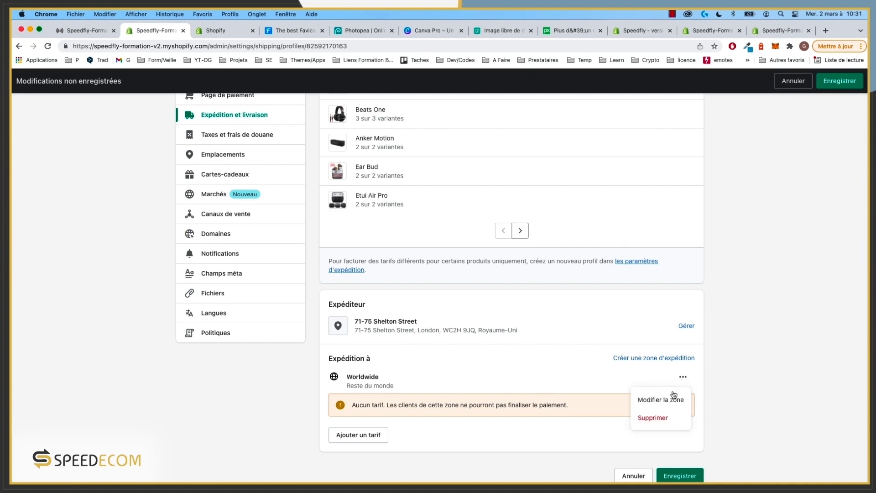
click(659, 418)
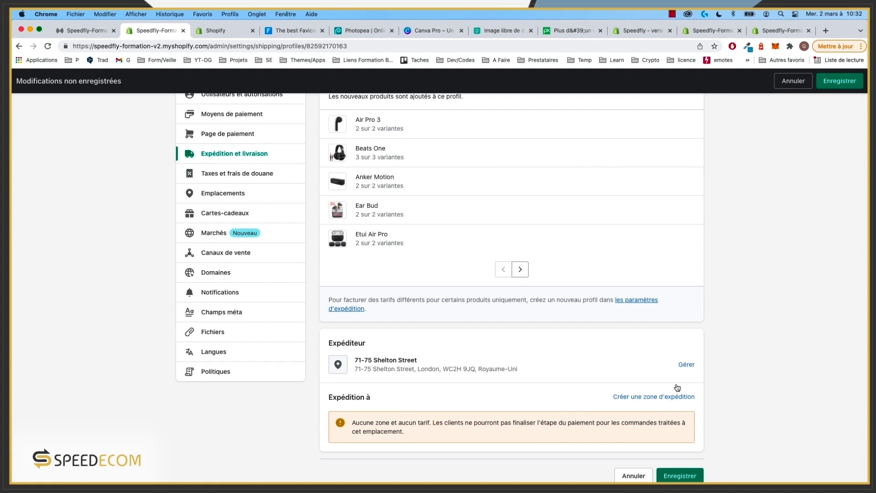
Step: Start a new shipping zone and name it Europe
click(667, 397)
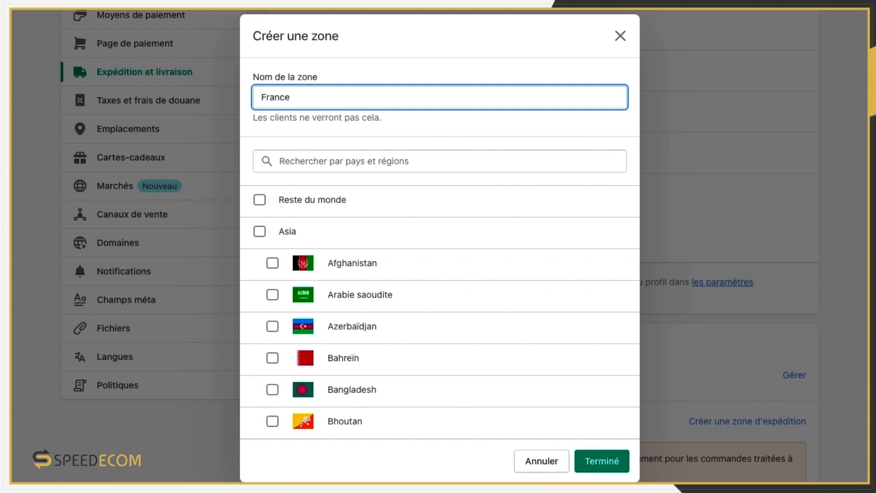
double_click(278, 98)
text(Europe)
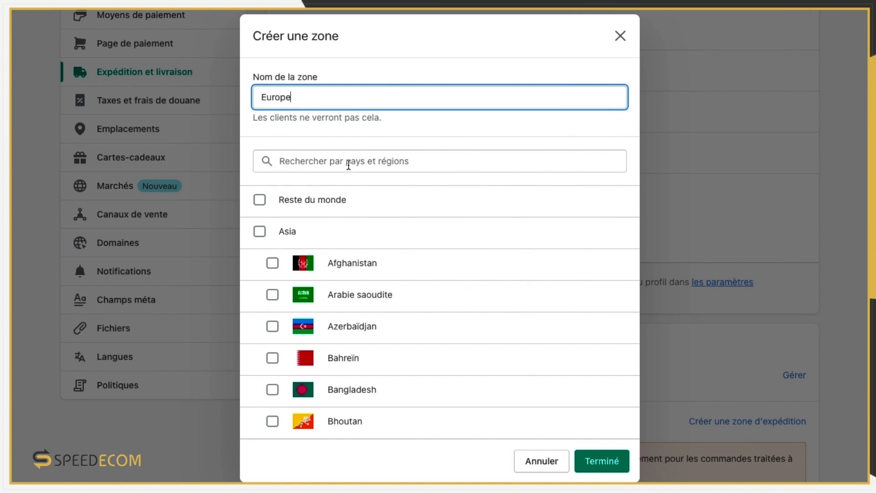
Step: Add France and Belgique to the Europe zone and confirm it
click(343, 158)
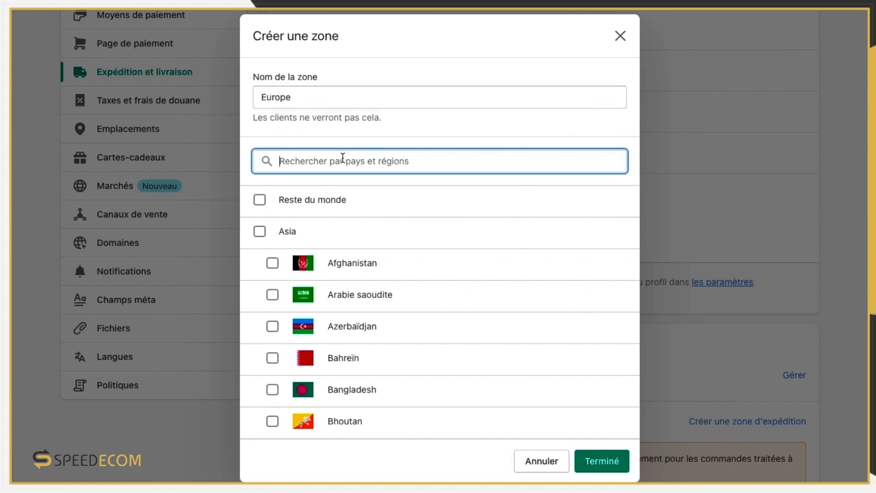
text(europ)
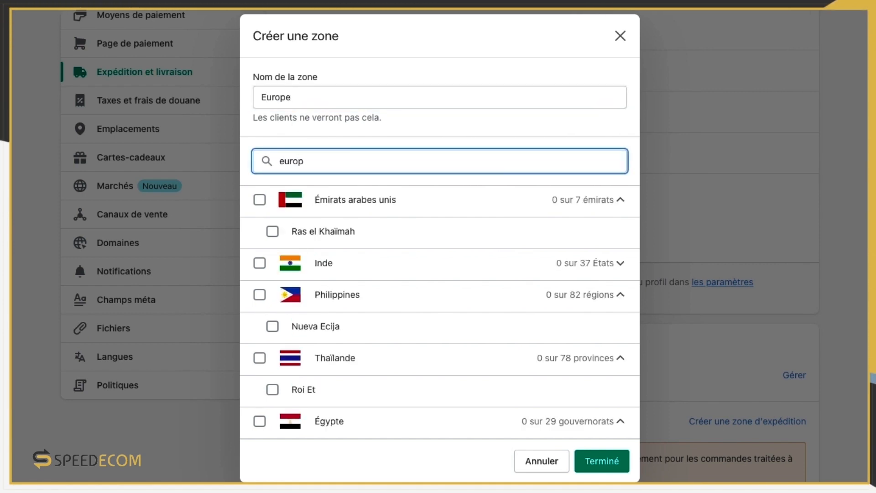
key(BackSpace)
key(BackSpace)
key(BackSpace)
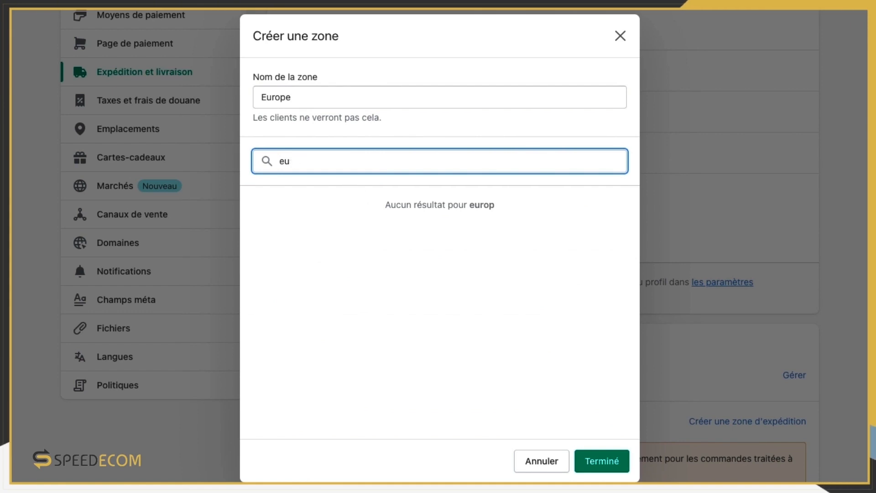
key(BackSpace)
key(BackSpace)
text(fran)
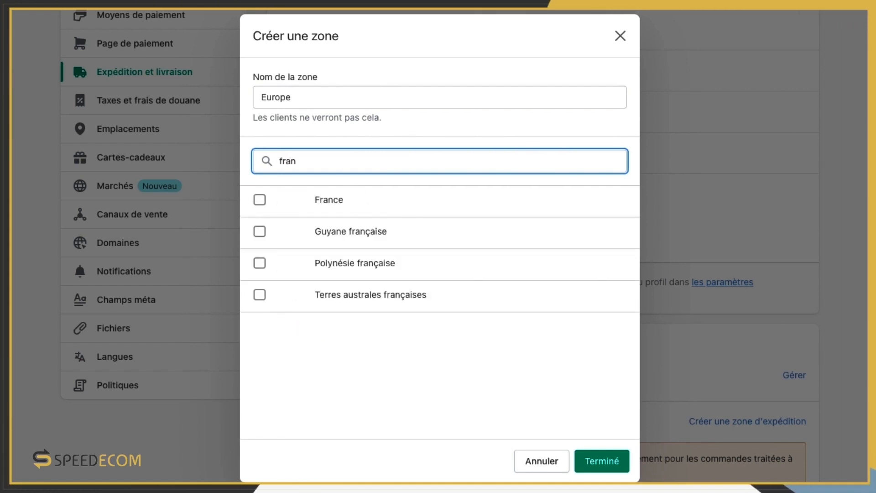
click(261, 200)
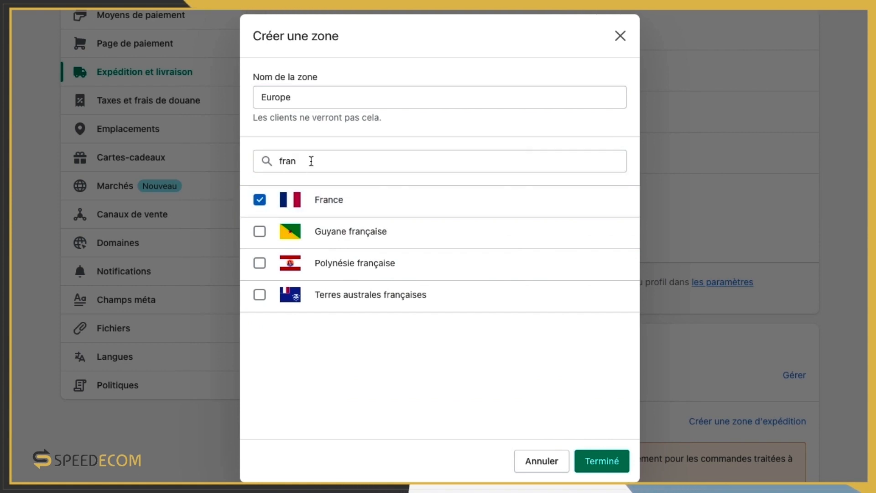
double_click(294, 161)
text(b)
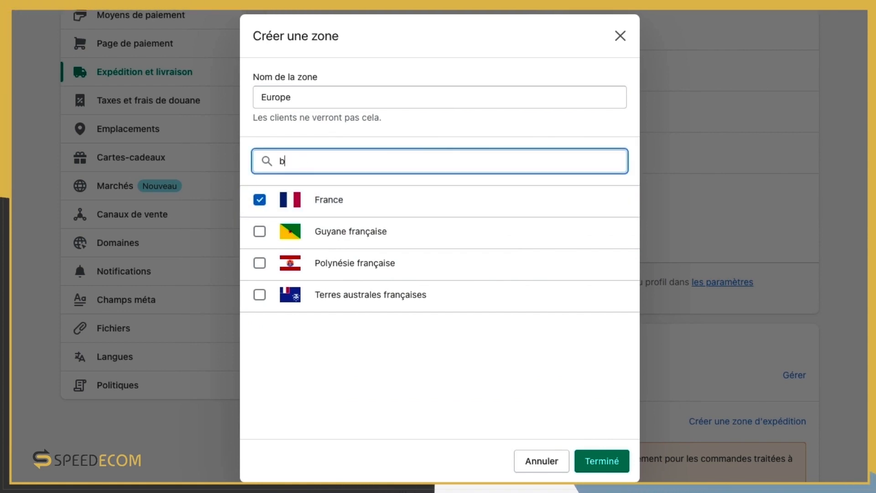
text(el)
click(327, 327)
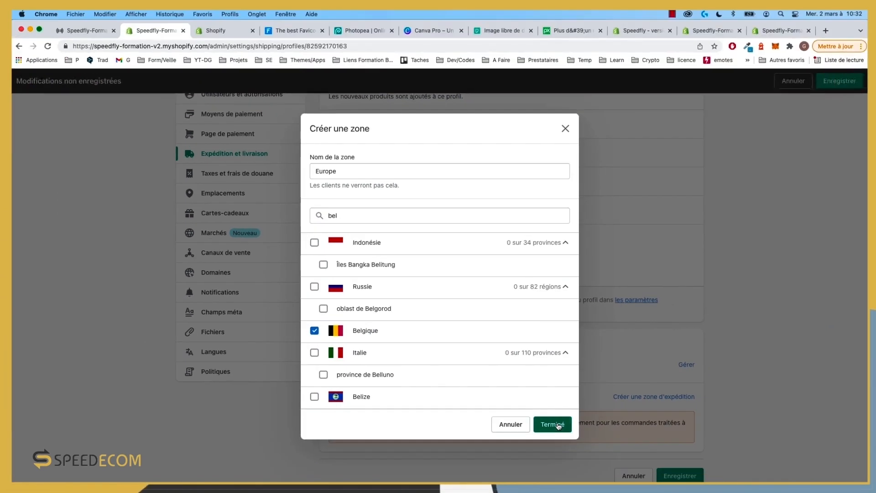
click(602, 462)
scroll(456, 355, down, 4)
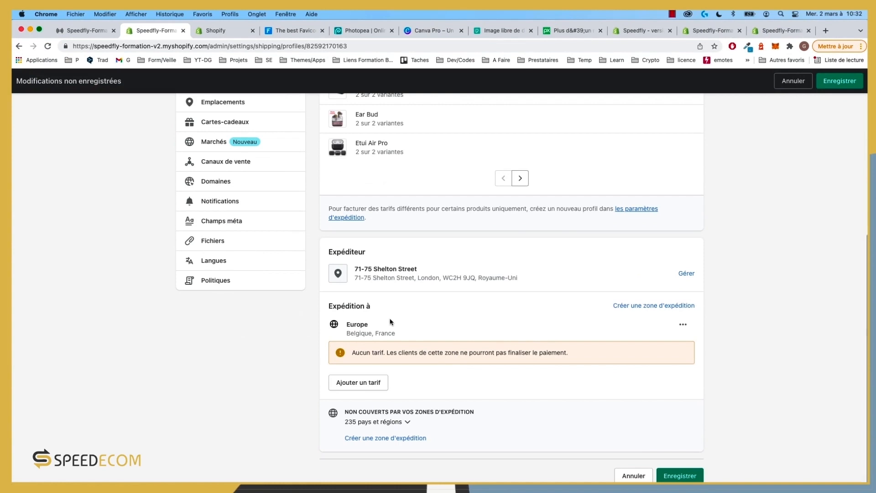
Step: Add a Standard International rate to Europe, keeping custom rates rather than carrier-calculated ones
click(363, 393)
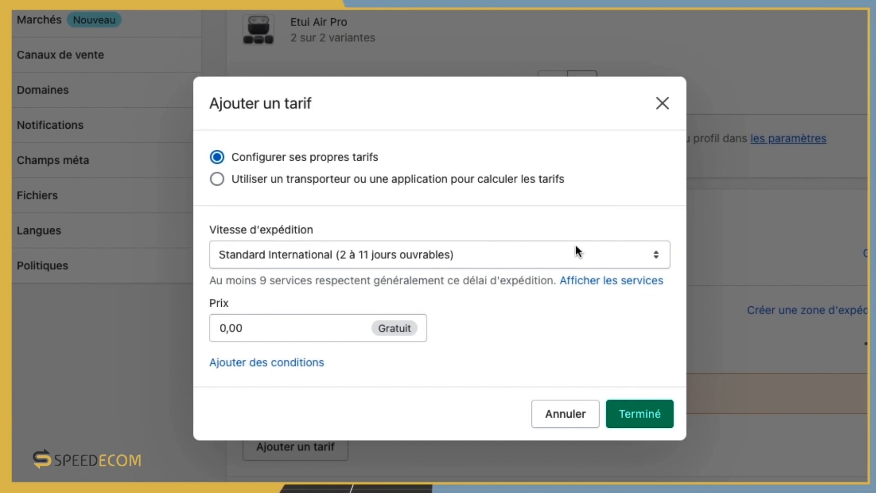
click(577, 251)
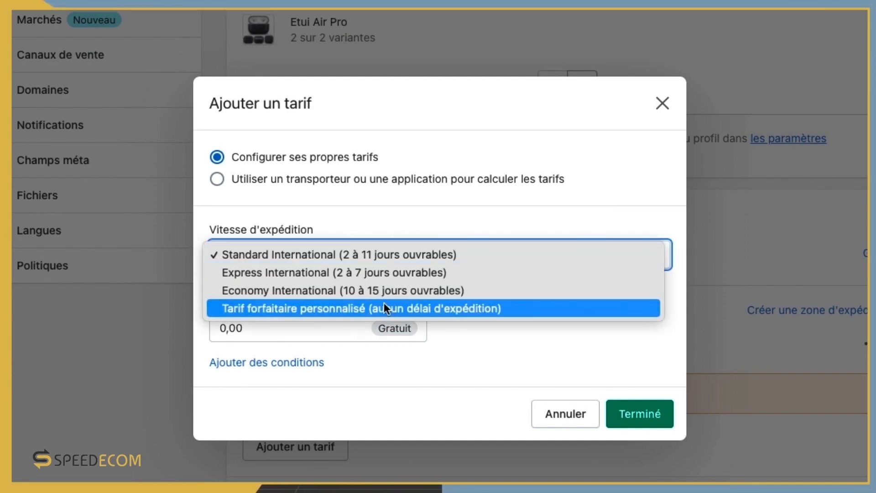
click(377, 255)
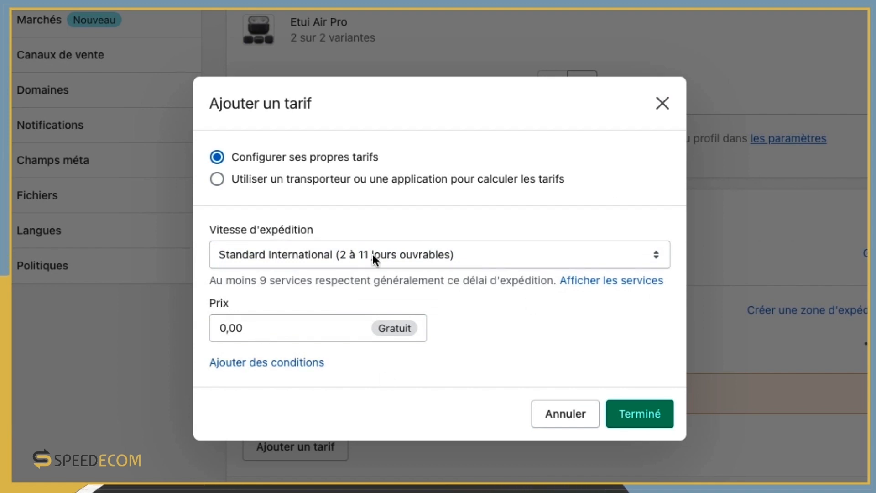
click(328, 179)
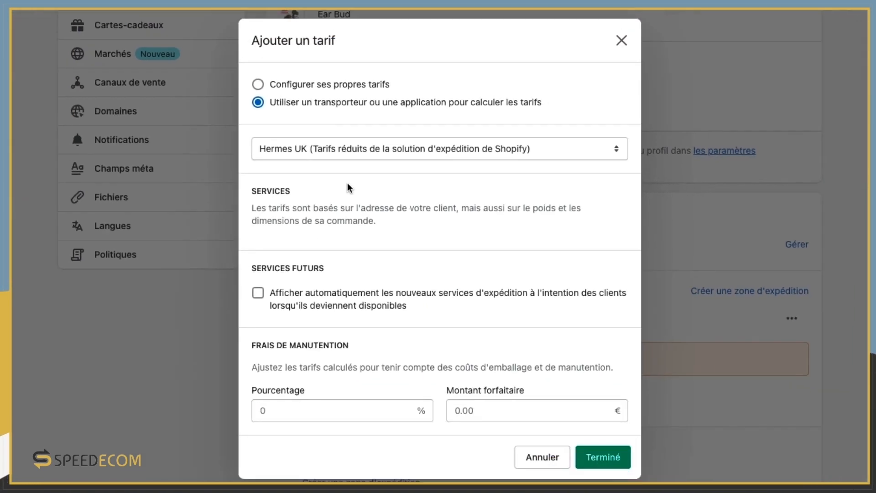
click(564, 141)
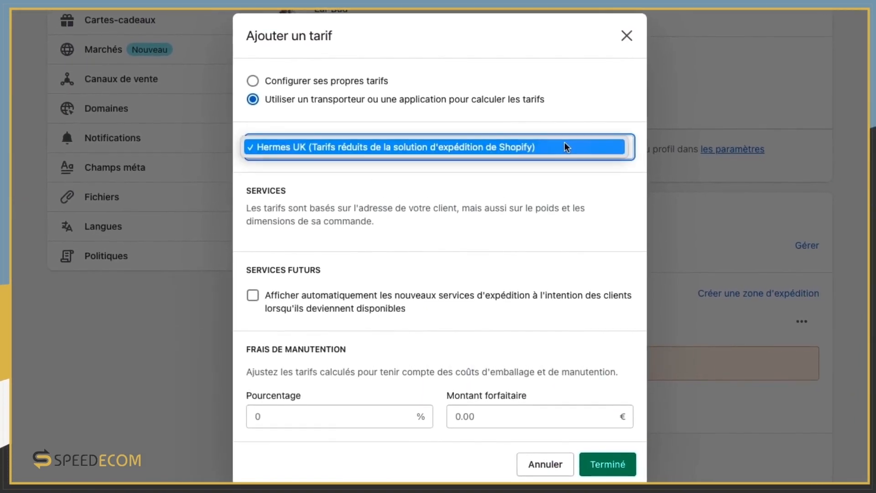
click(298, 79)
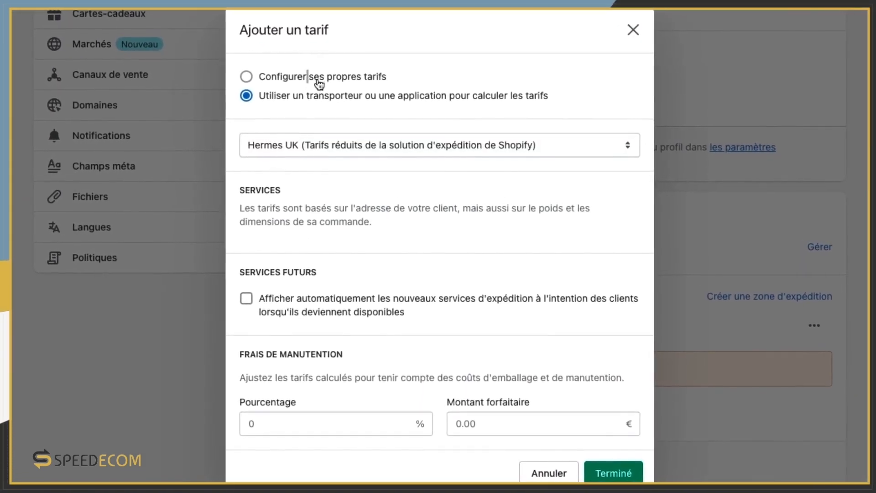
click(318, 81)
Step: Set the rate's price to 3,00 € and confirm it
click(287, 312)
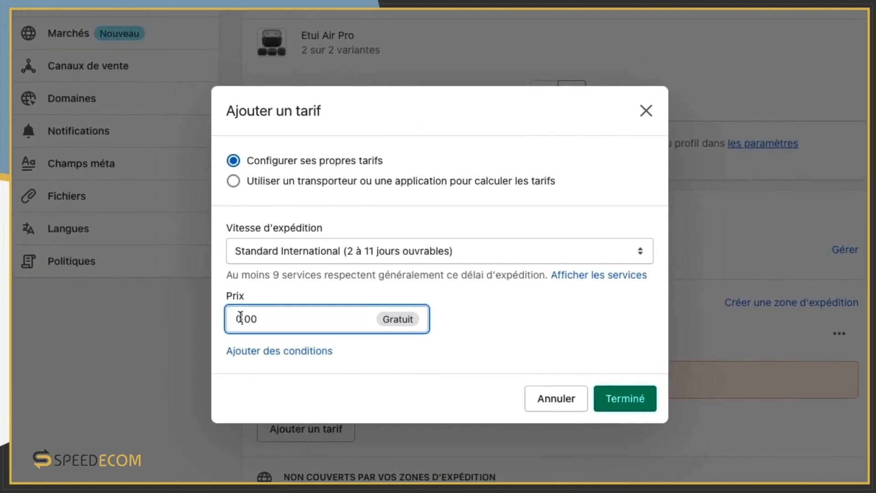
key(BackSpace)
text(3)
click(644, 401)
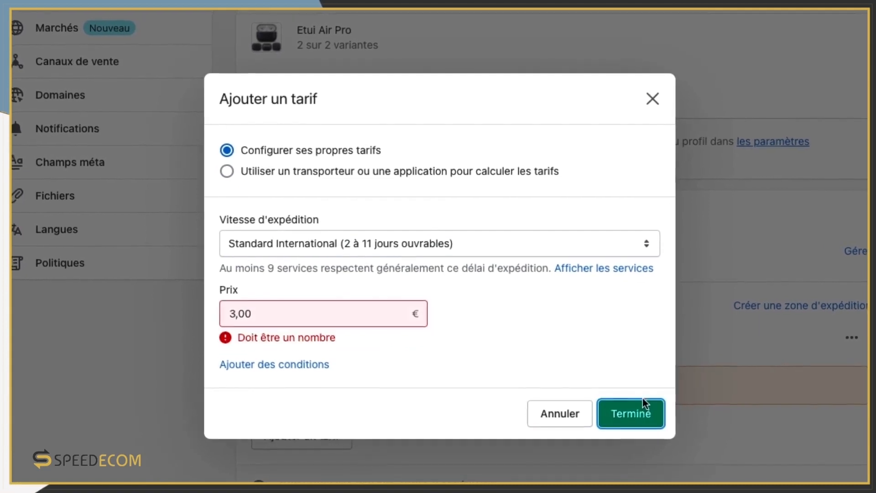
click(257, 315)
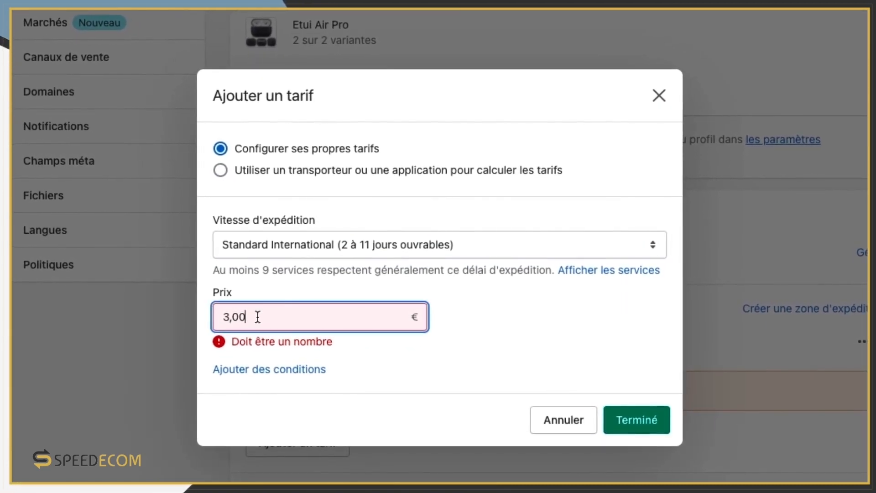
key(BackSpace)
key(BackSpace)
key(BackSpace)
click(638, 422)
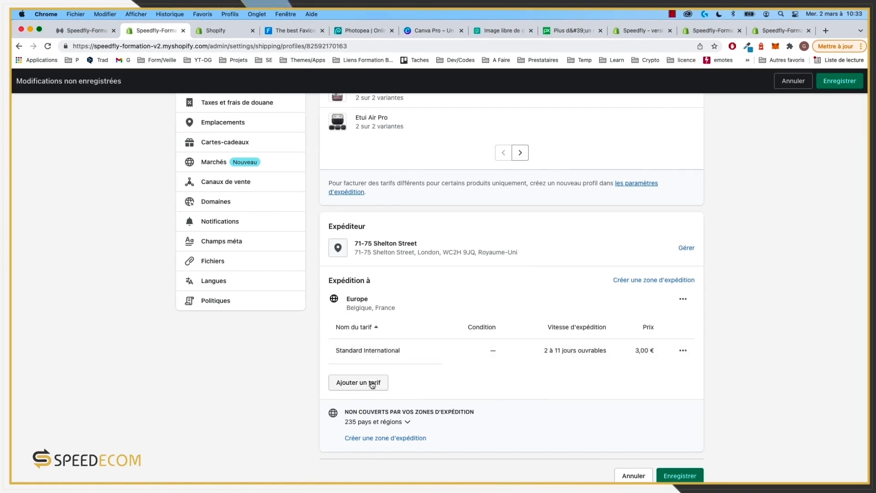
Step: Create a Monde shipping zone covering the rest of the world
click(654, 280)
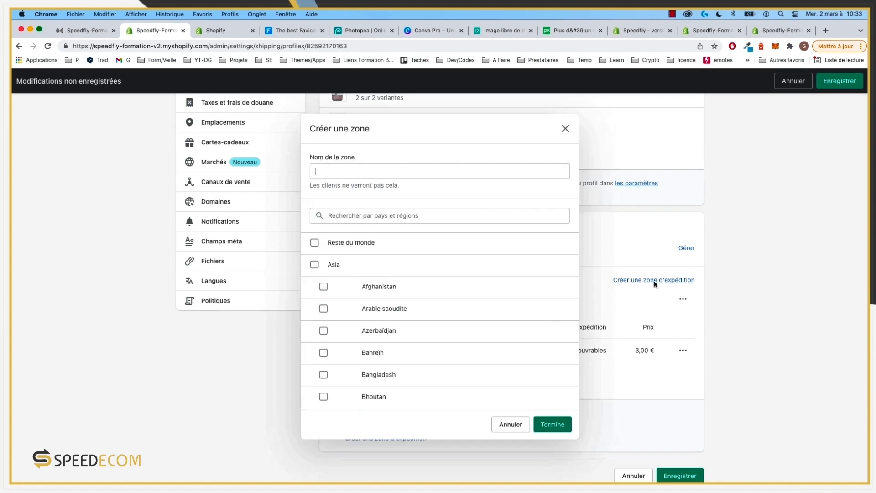
click(338, 243)
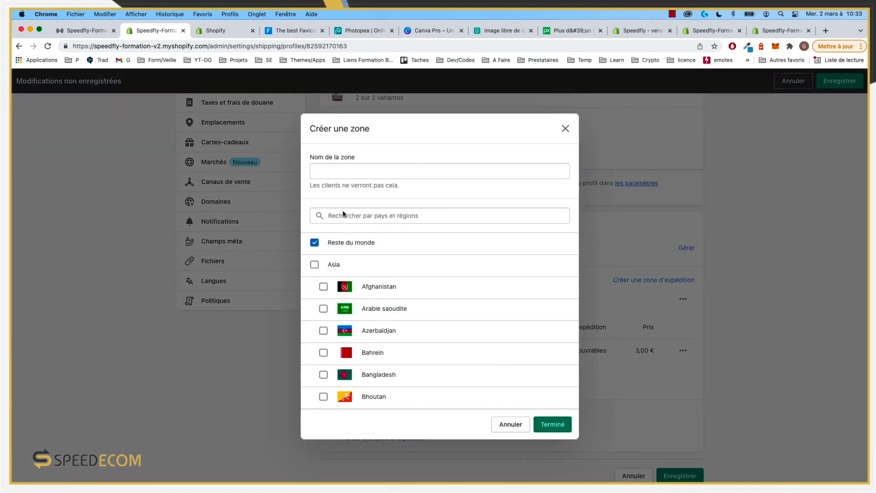
click(342, 177)
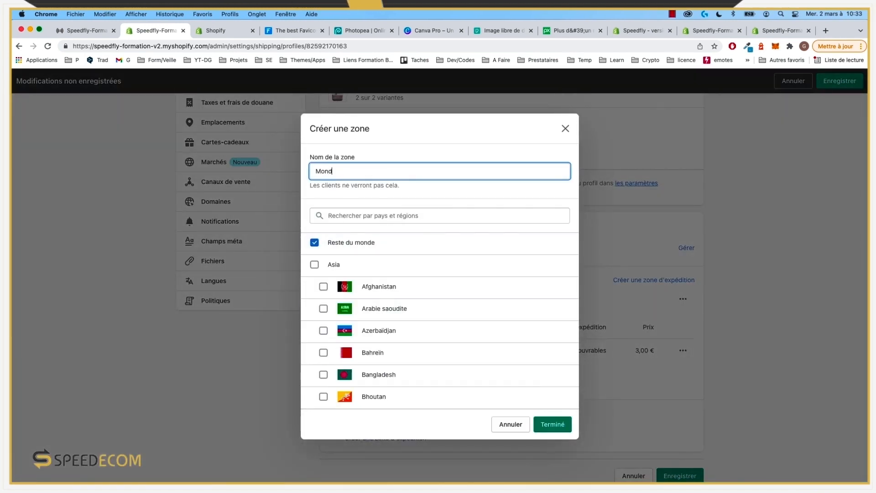
click(551, 424)
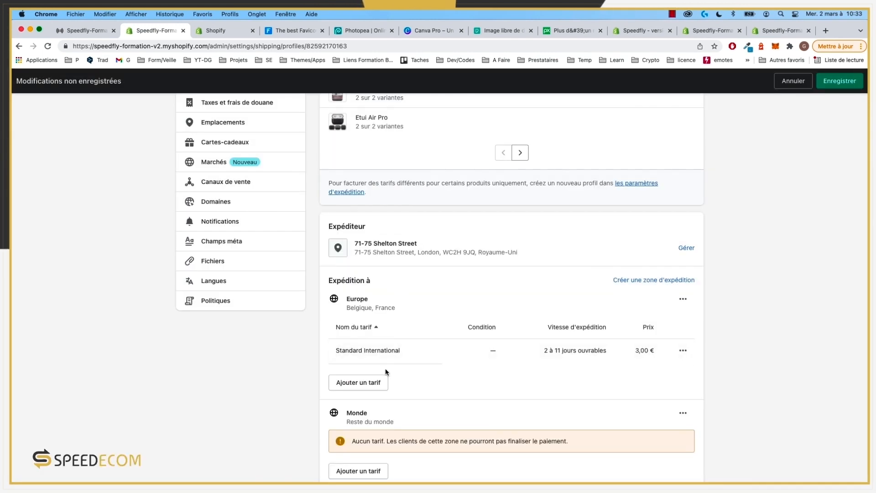
Step: Add a rate named 'Shipping' priced 6,00 € to the Monde zone
scroll(385, 369, down, 2)
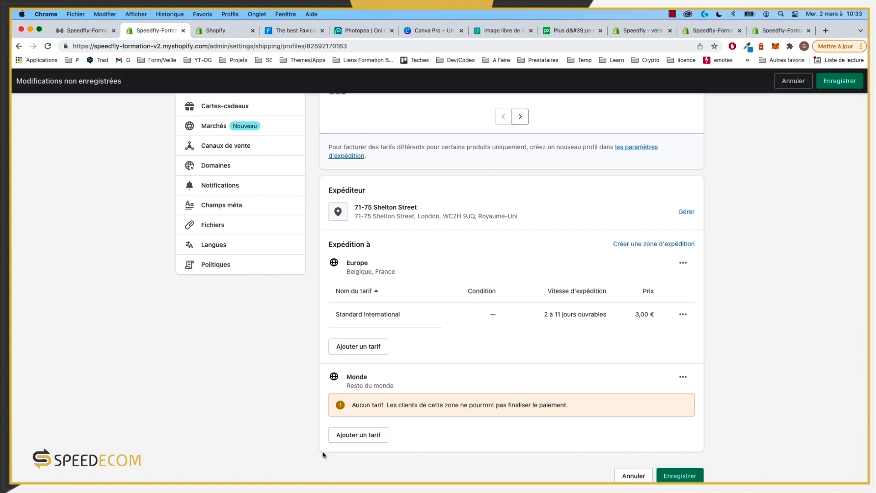
click(347, 436)
click(348, 287)
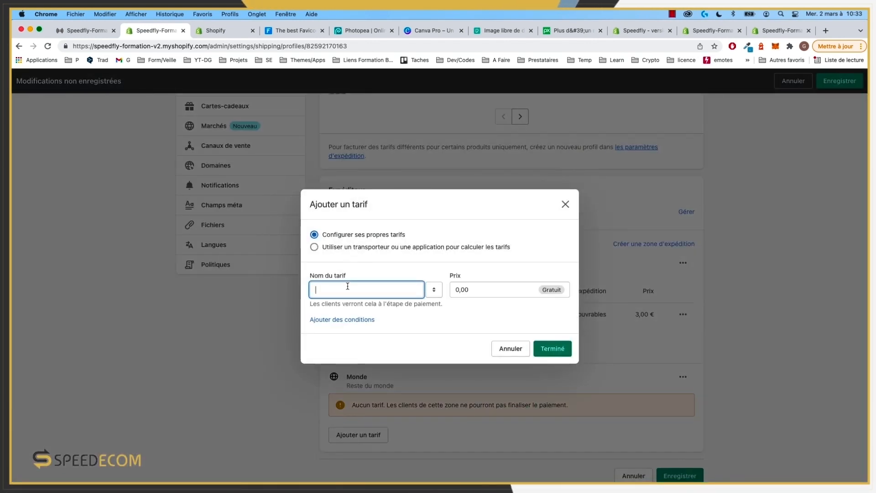
text(S)
key(BackSpace)
text(Sh)
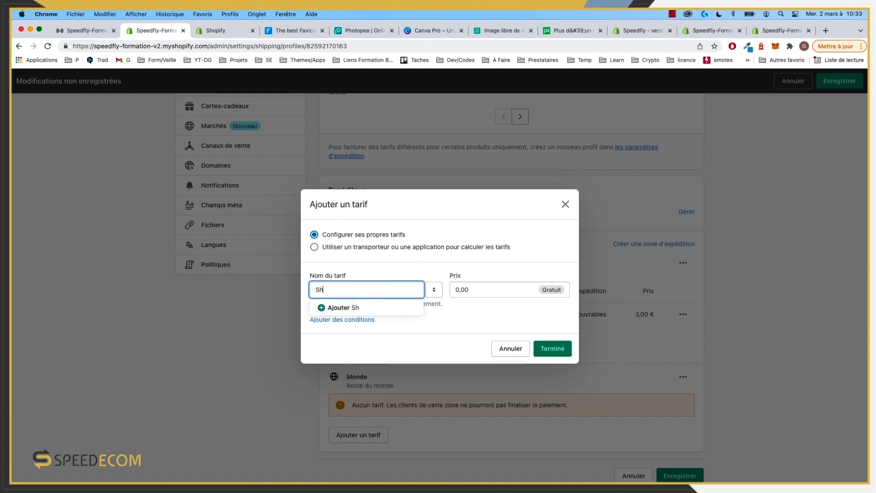
text(ipping)
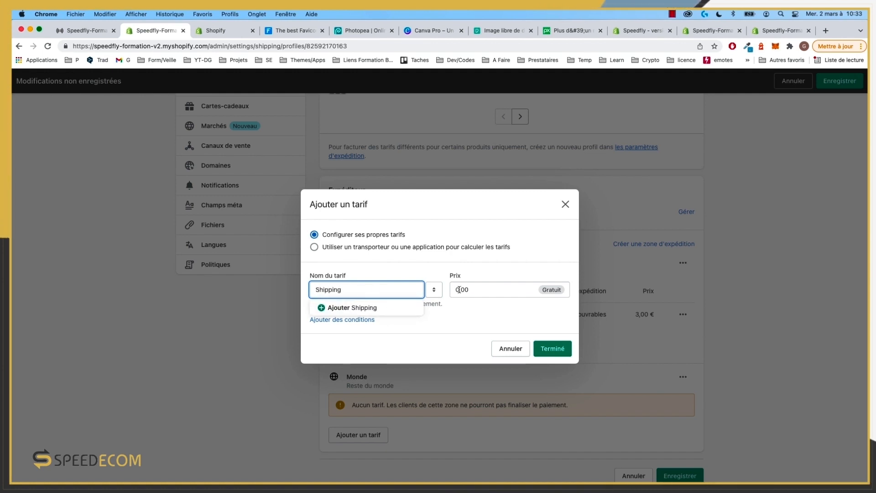
click(459, 289)
text(6,00)
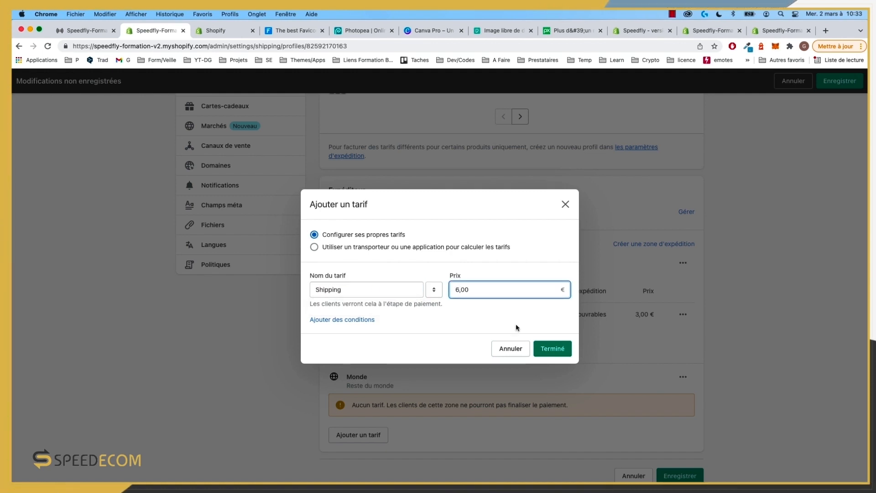
click(549, 355)
click(547, 353)
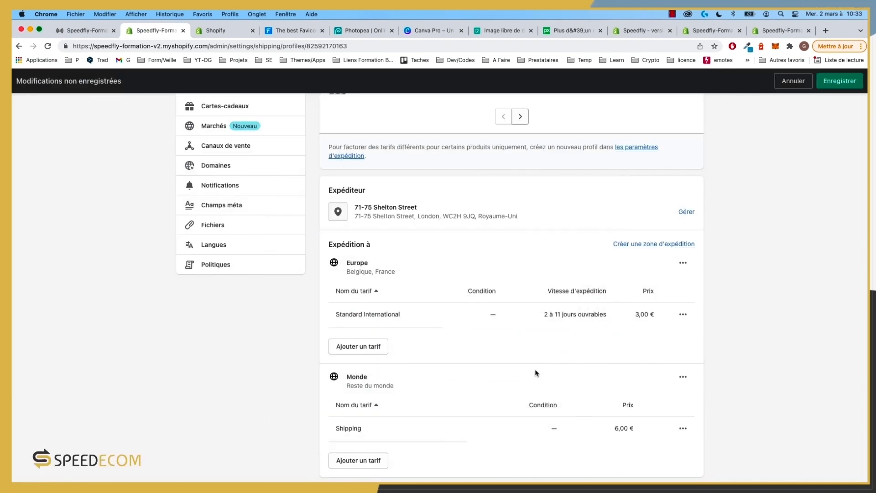
Step: Save the shipping profile changes
scroll(532, 379, down, 1)
scroll(439, 326, up, 2)
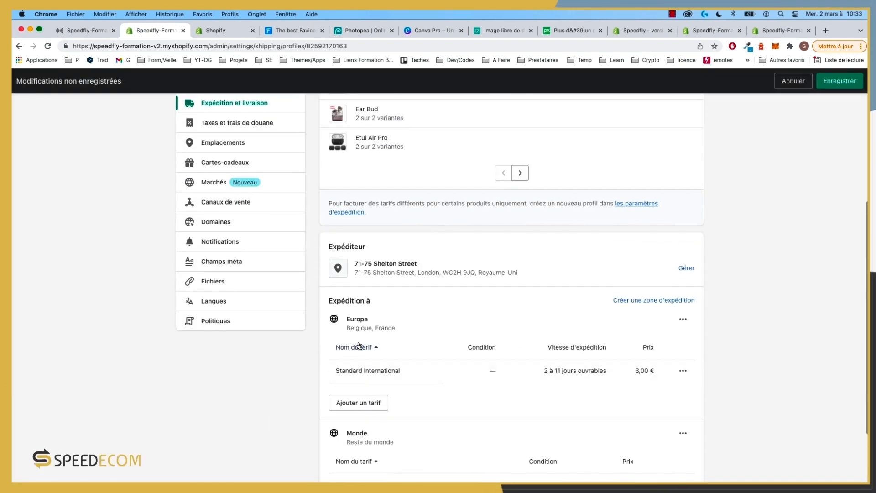
scroll(548, 315, down, 1)
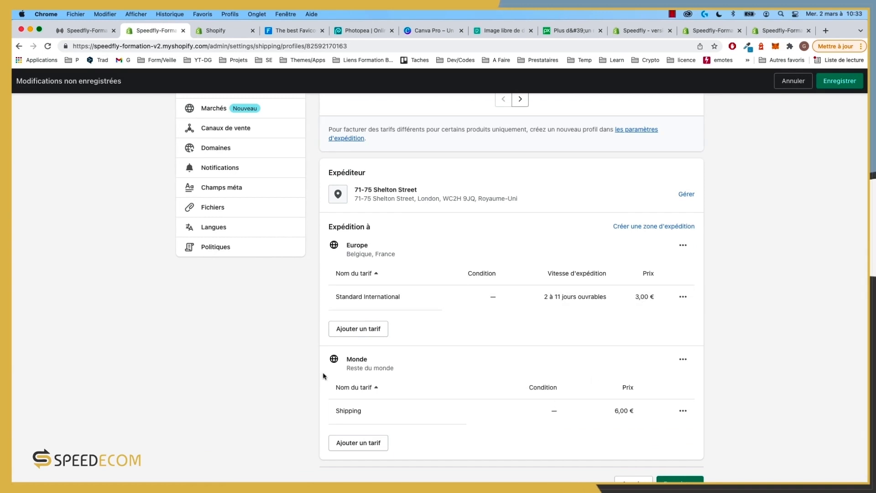
scroll(639, 429, down, 1)
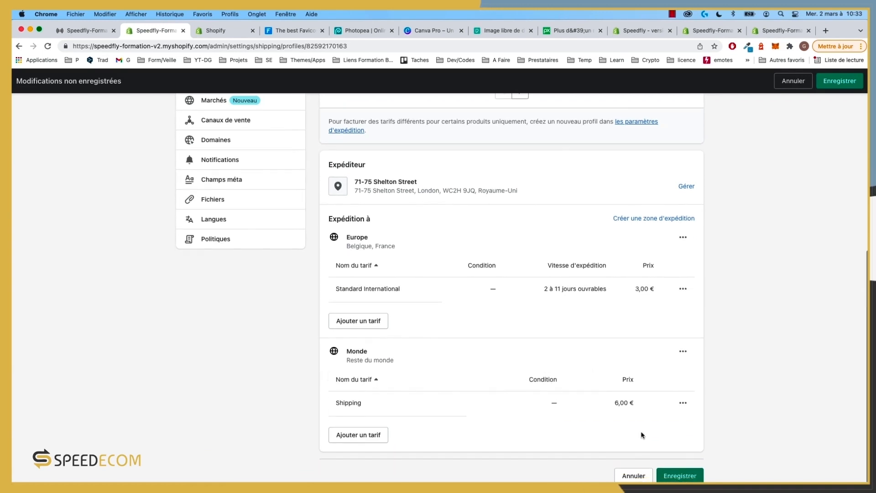
click(681, 477)
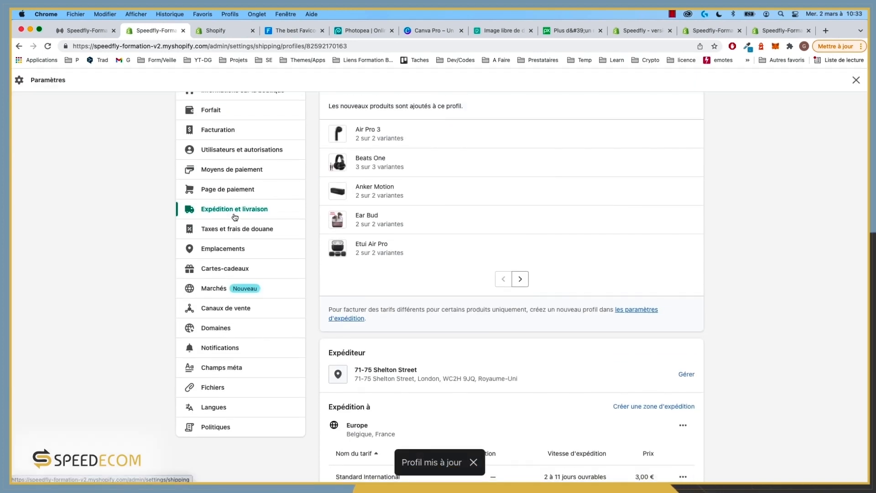
Step: Review the Taxes, Emplacements, Cartes-cadeaux and Marchés settings pages
click(236, 230)
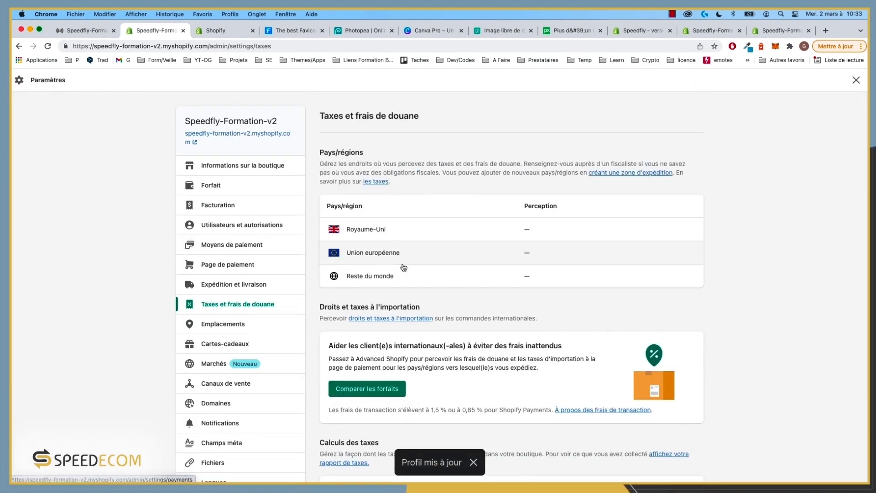
scroll(411, 283, down, 5)
scroll(356, 285, up, 5)
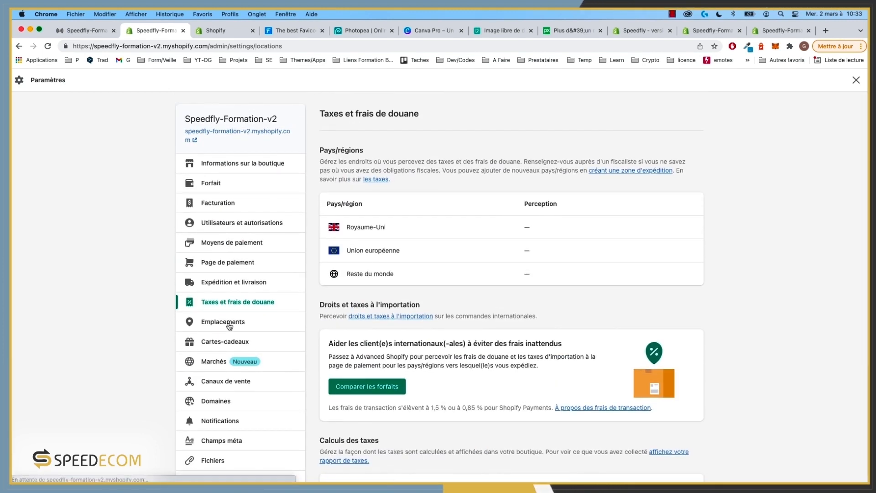
click(231, 324)
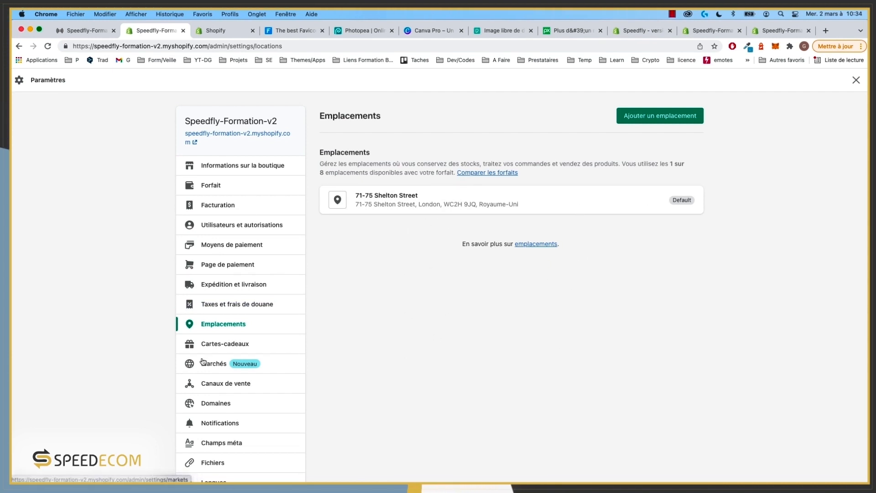
click(222, 346)
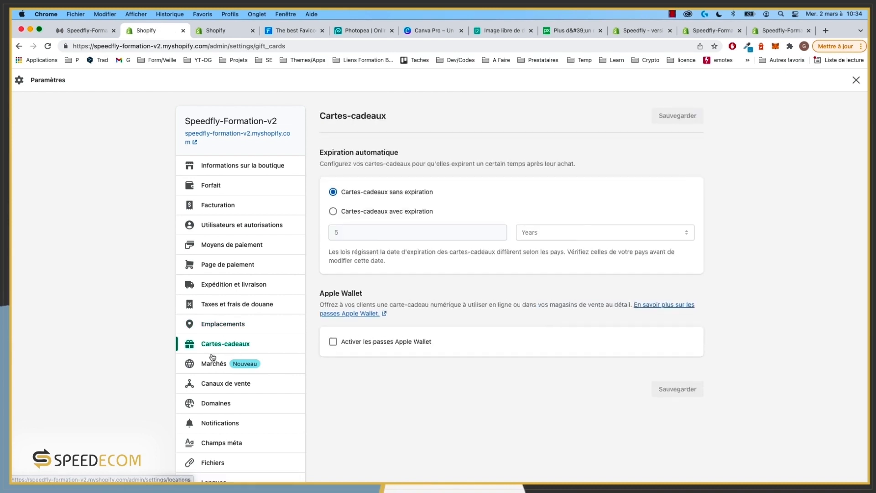
click(218, 365)
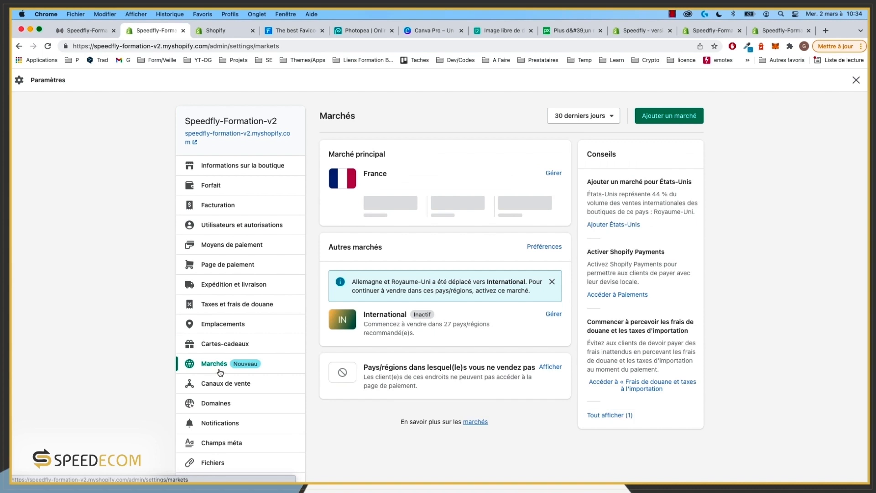
Step: Review the Canaux de vente and Domaines settings, then the Notifications order e-mails list
click(232, 384)
scroll(248, 385, down, 2)
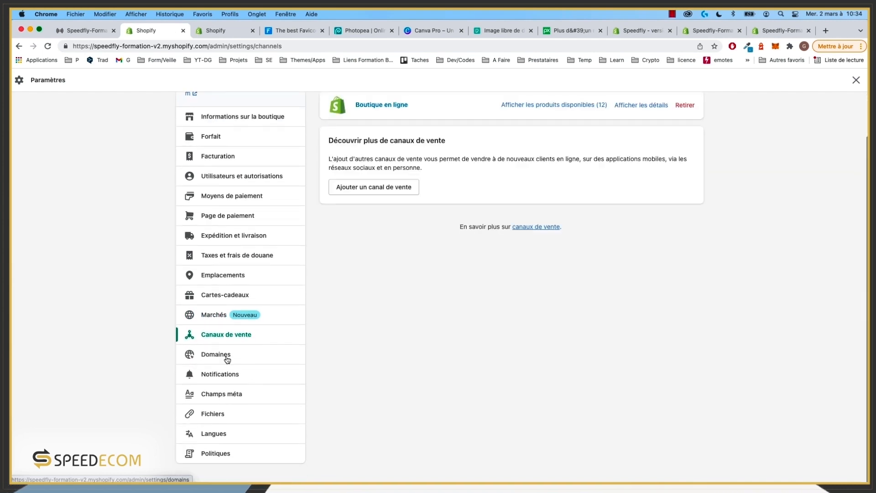
click(225, 358)
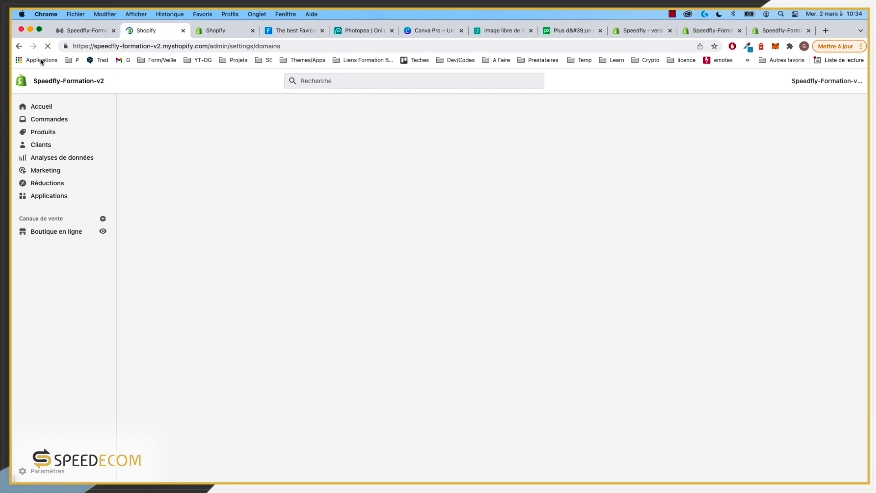
click(19, 46)
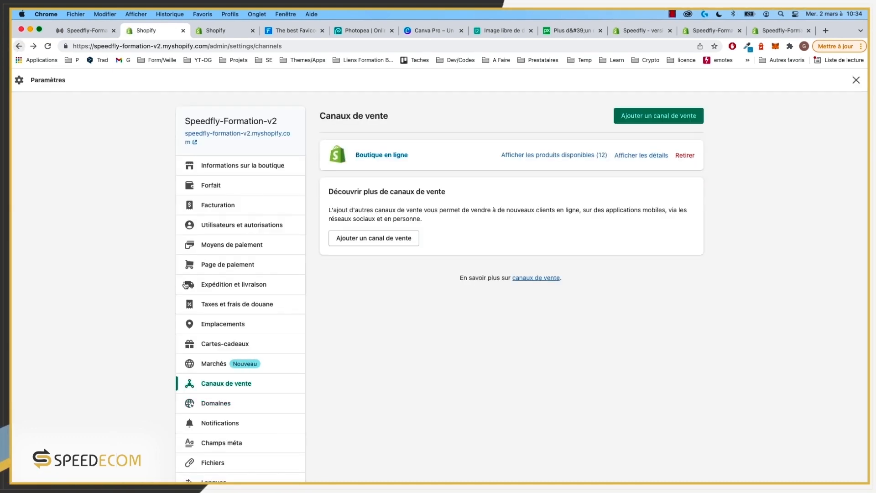
scroll(245, 378, down, 2)
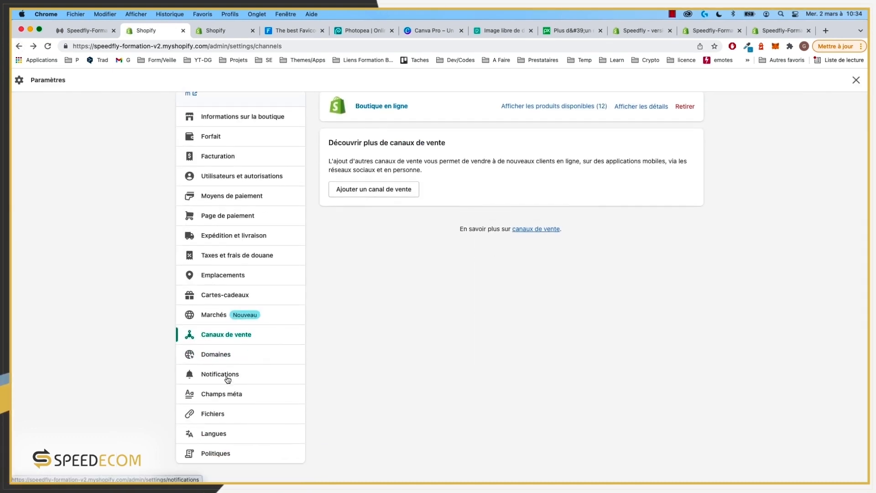
click(229, 376)
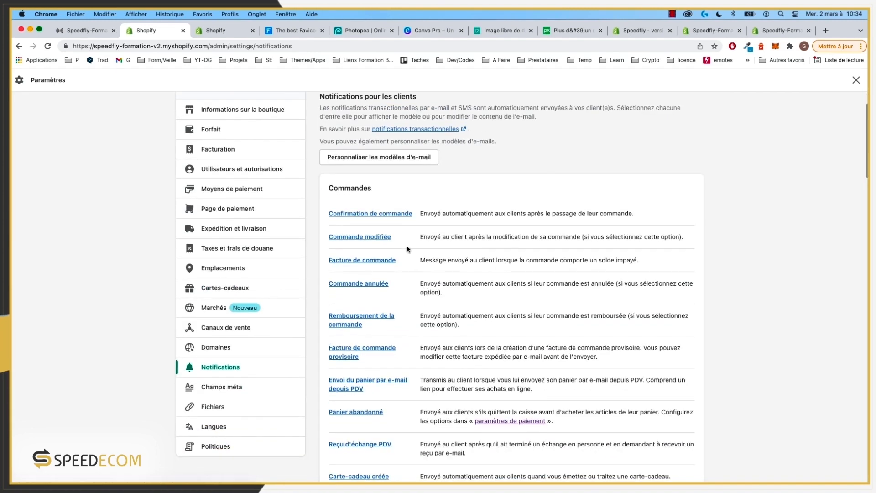
scroll(402, 238, down, 3)
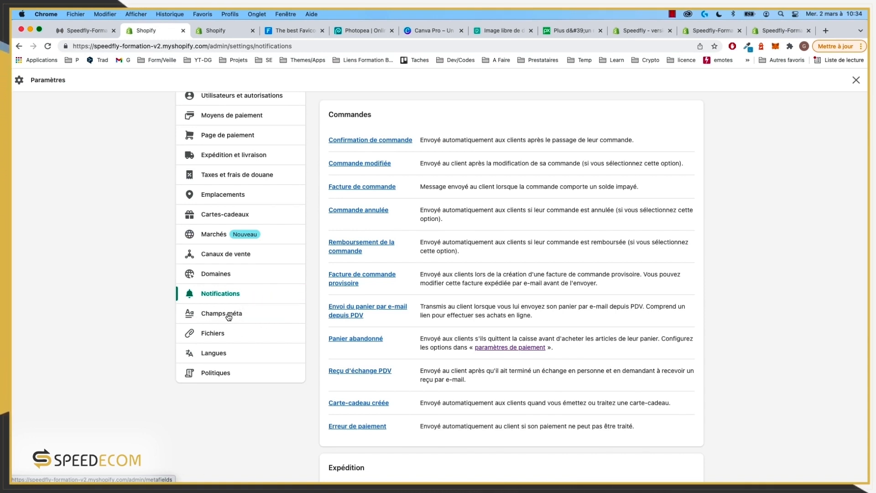
Step: Check the Politiques and Langues settings, then leave settings for the online store Thèmes page
click(219, 373)
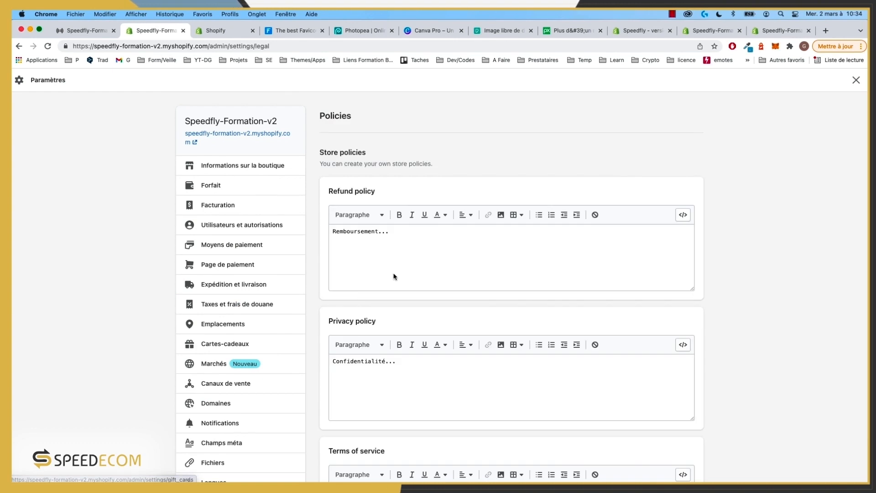
scroll(401, 274, down, 3)
scroll(402, 302, down, 5)
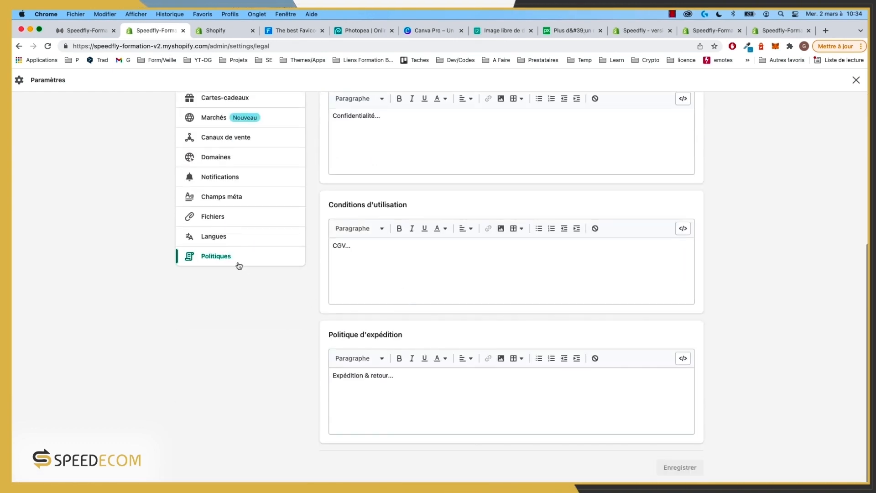
click(218, 238)
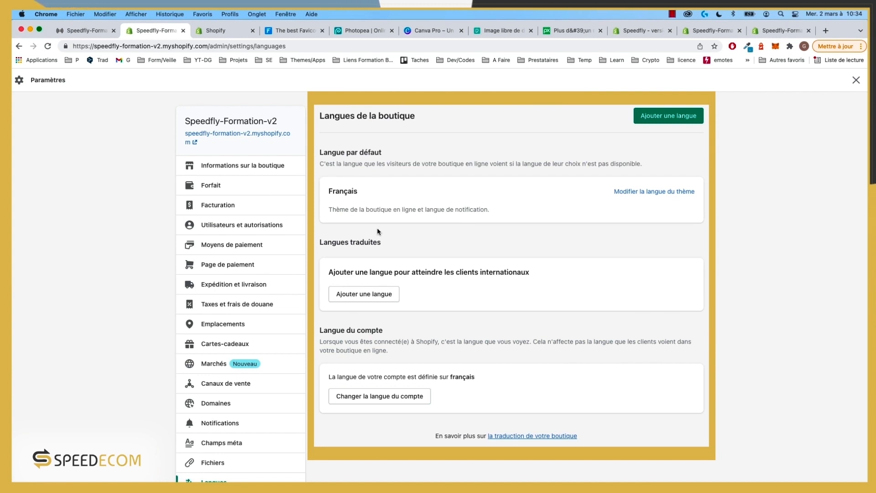
click(856, 81)
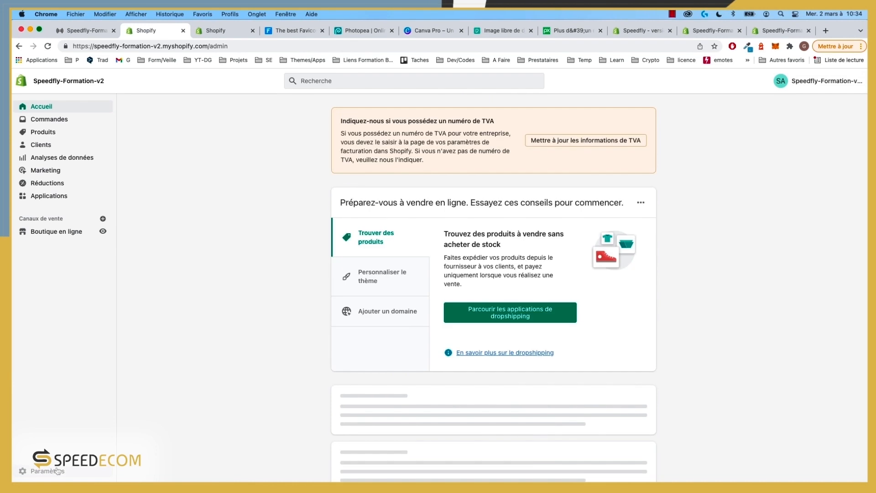
click(56, 232)
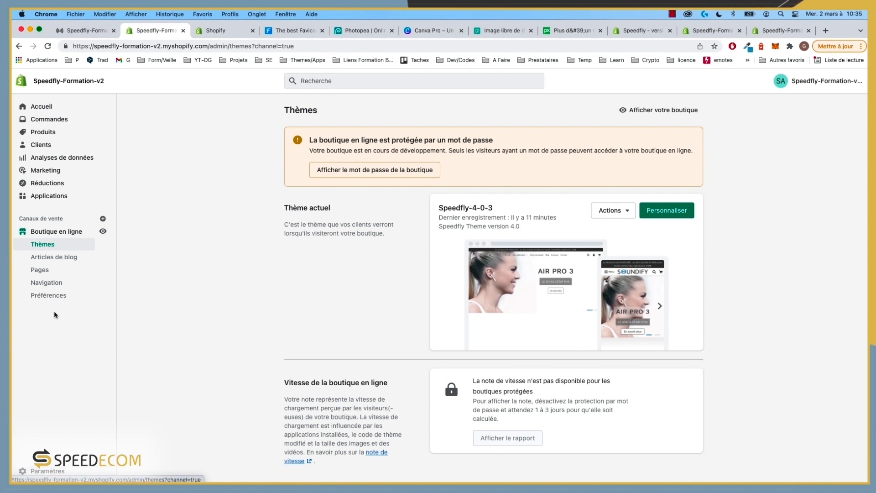
Step: Open the online store Préférences page with its homepage title and meta-description fields
click(55, 300)
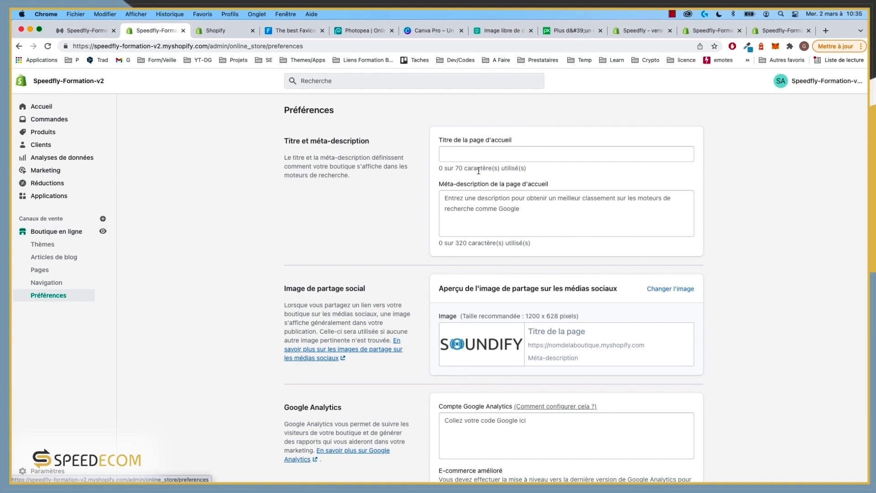
Step: Enter 'Soundify - La boutique de la musique' as the homepage title
click(467, 152)
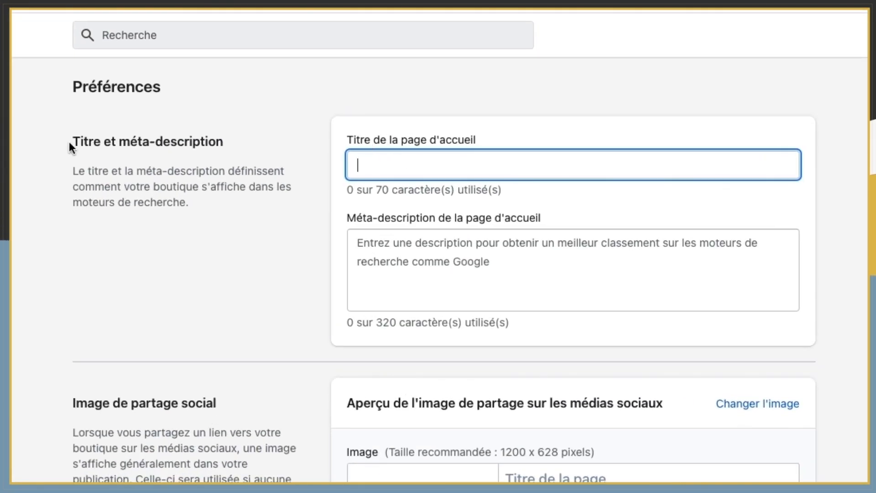
drag(70, 141, 228, 137)
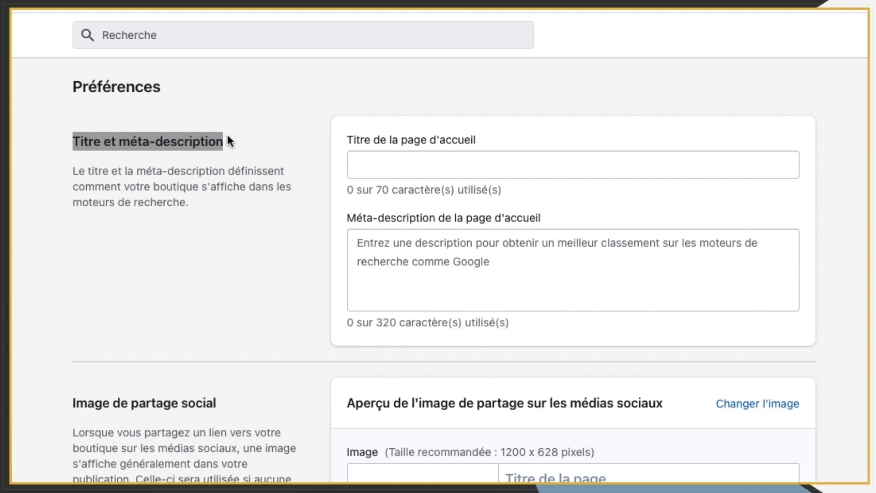
click(410, 163)
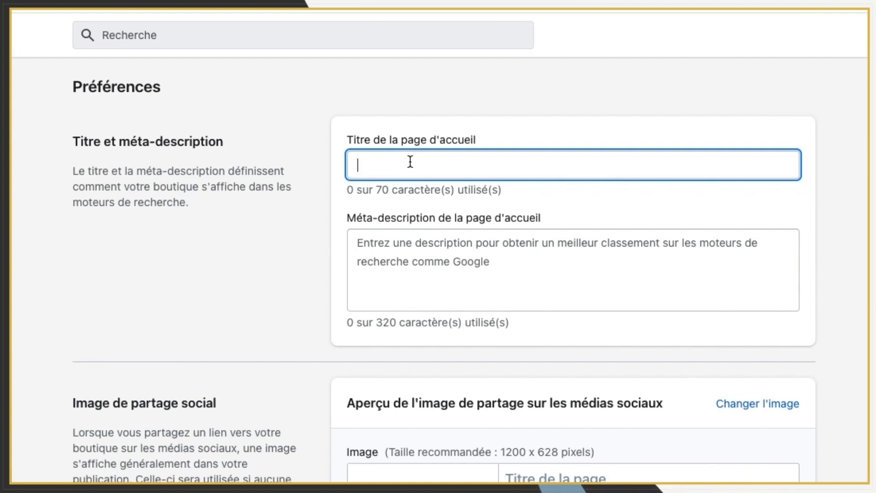
text(Soundif)
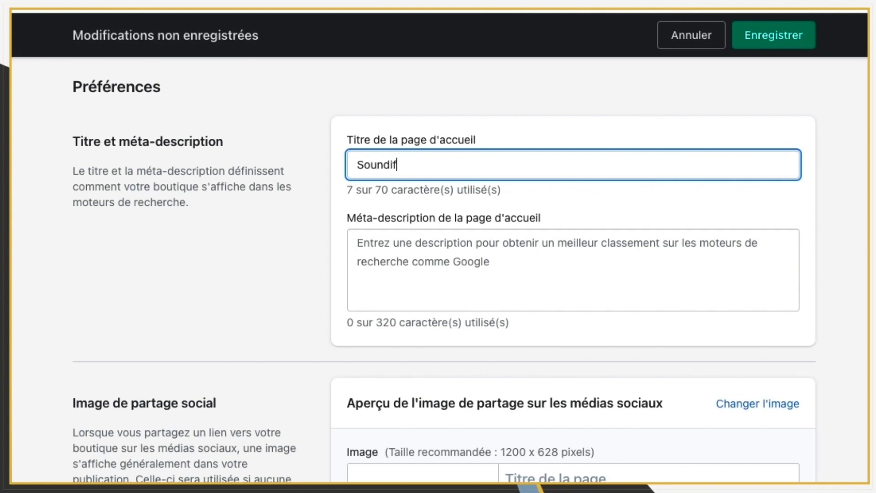
text(y - La )
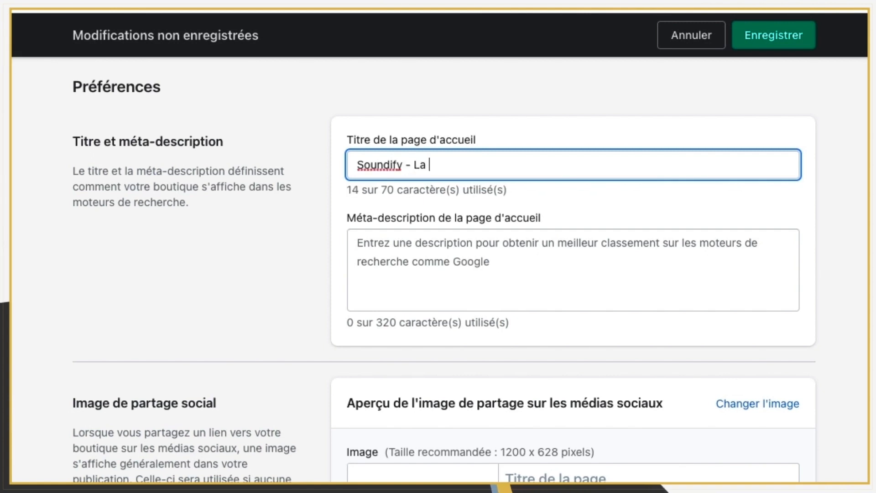
text(boutique de la musique)
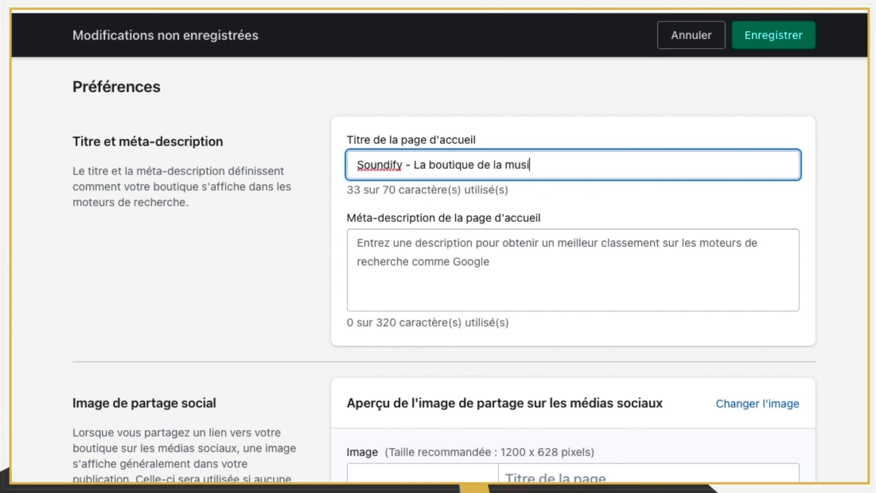
click(426, 272)
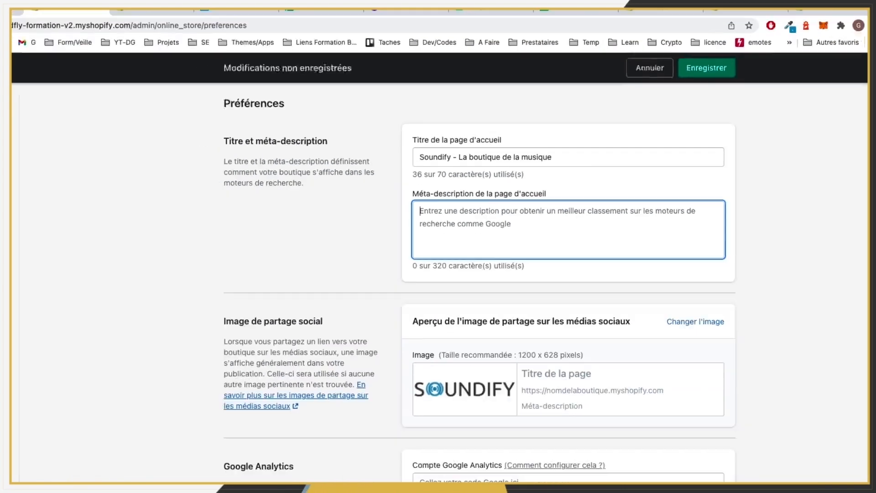
click(826, 31)
Step: Search Google for 'dgeo dev' in the new browser tab
text(dgeo dev)
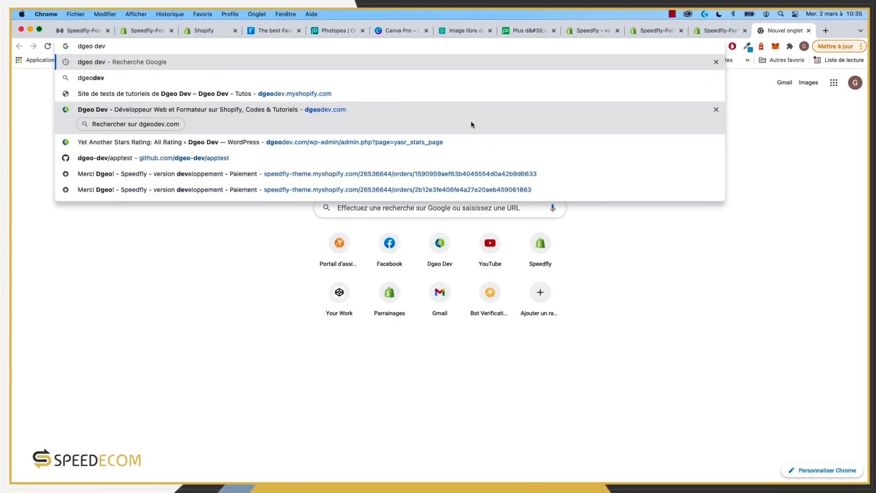
key(Return)
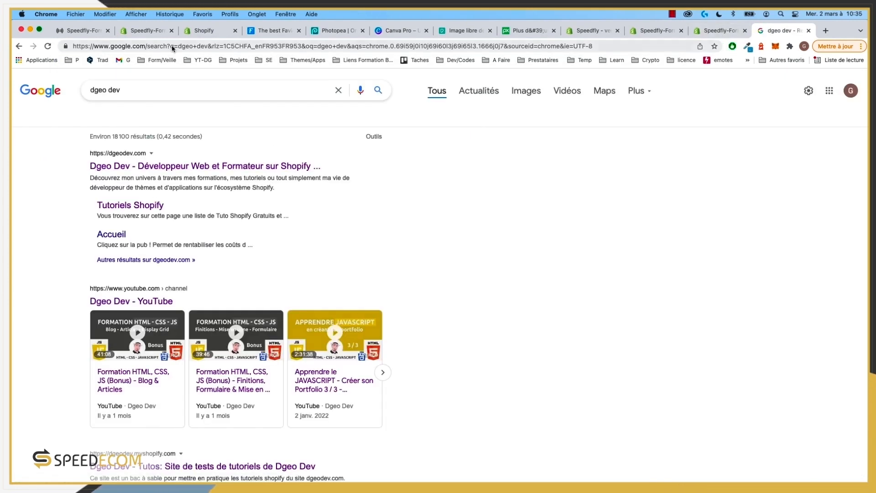
click(89, 29)
click(140, 30)
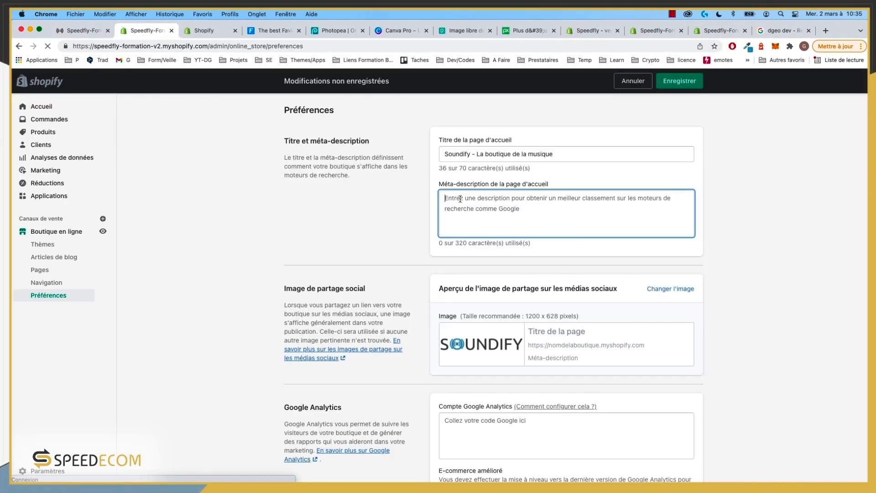
Step: Highlight a Google result's description as a meta-description example, then return to Shopify Préférences
click(784, 30)
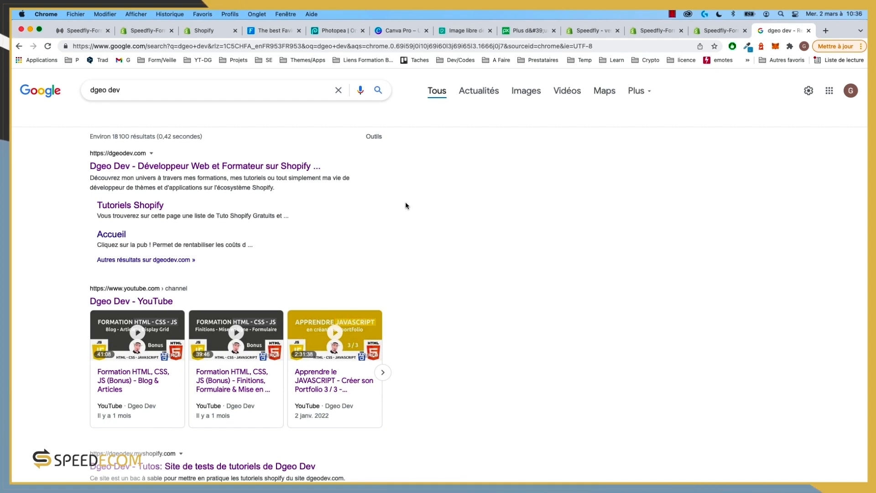
drag(275, 191, 89, 178)
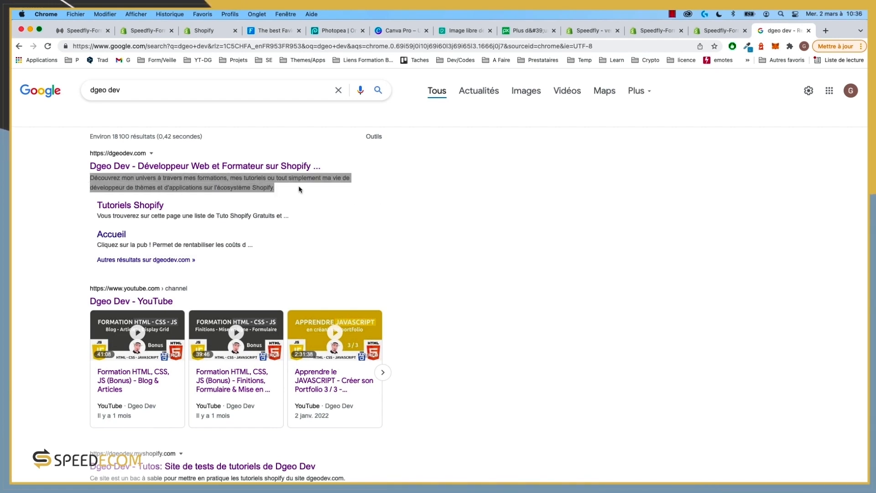
click(299, 186)
click(85, 33)
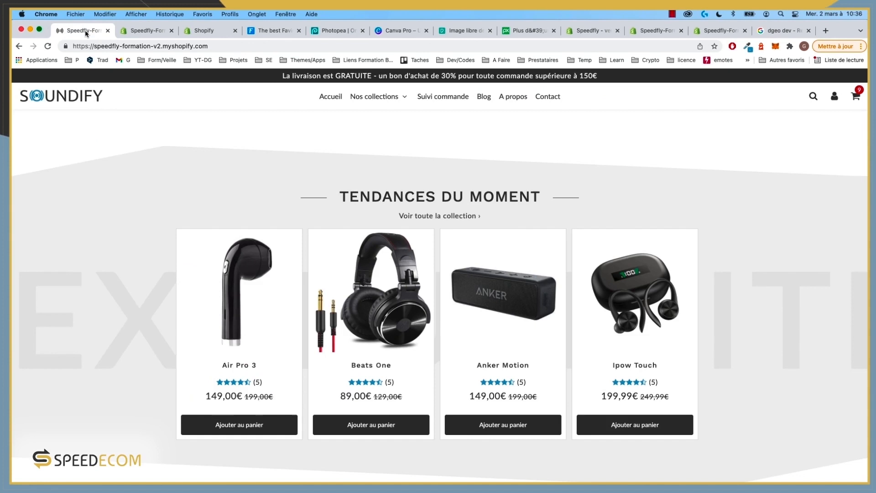
click(155, 32)
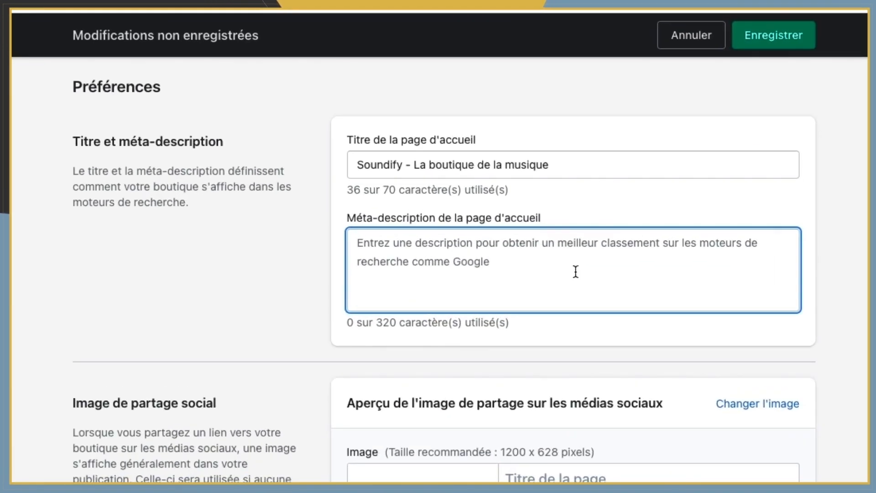
Step: Type the meta-description 'La boutique des pros de la musique pour l'achat de matériels de son de qualité'
text(La bou)
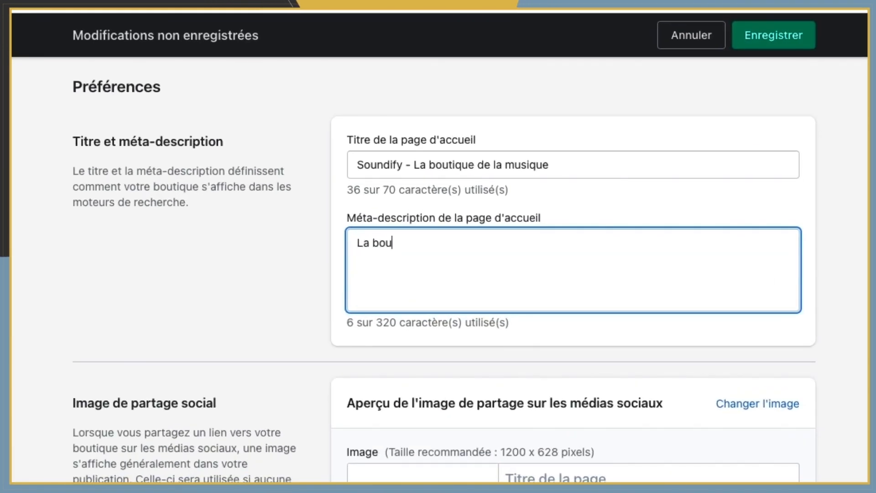
text(tique desp)
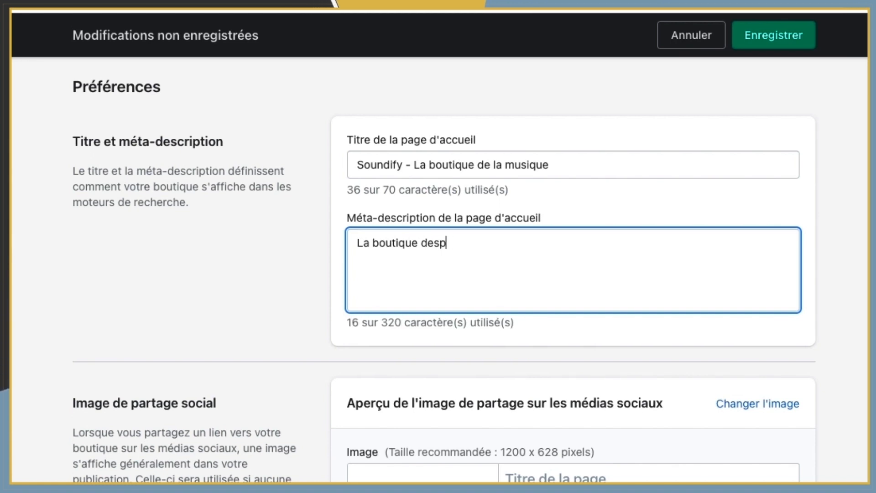
key(BackSpace)
text(pros de la)
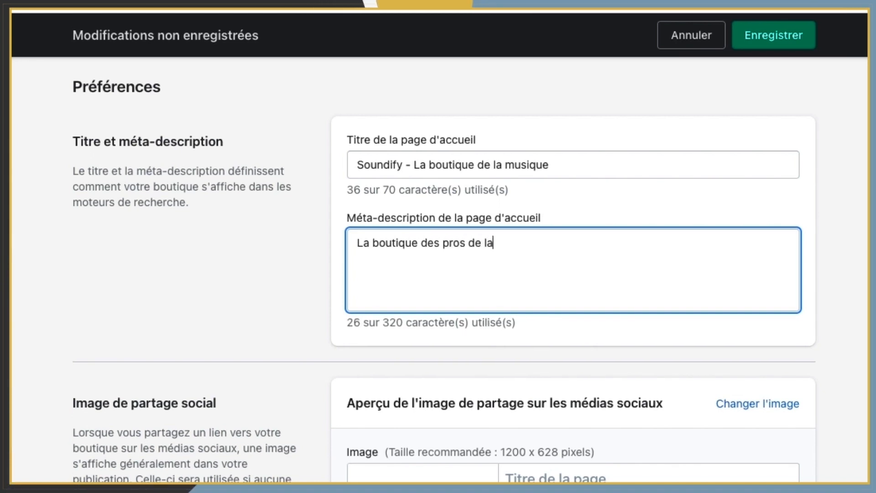
text( musique)
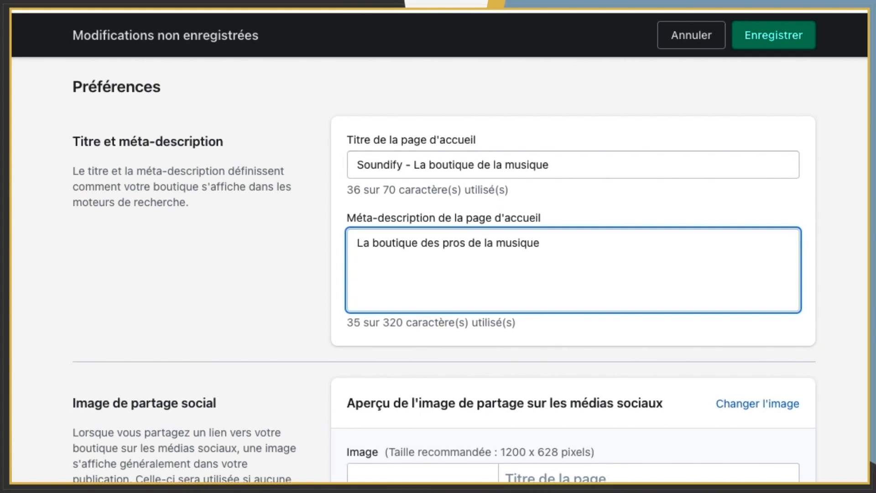
text(pour)
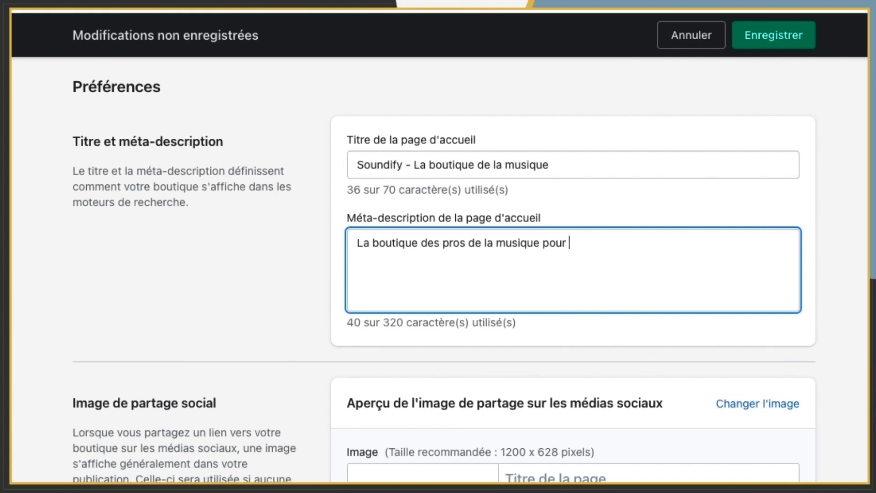
text( mi)
key(BackSpace)
key(BackSpace)
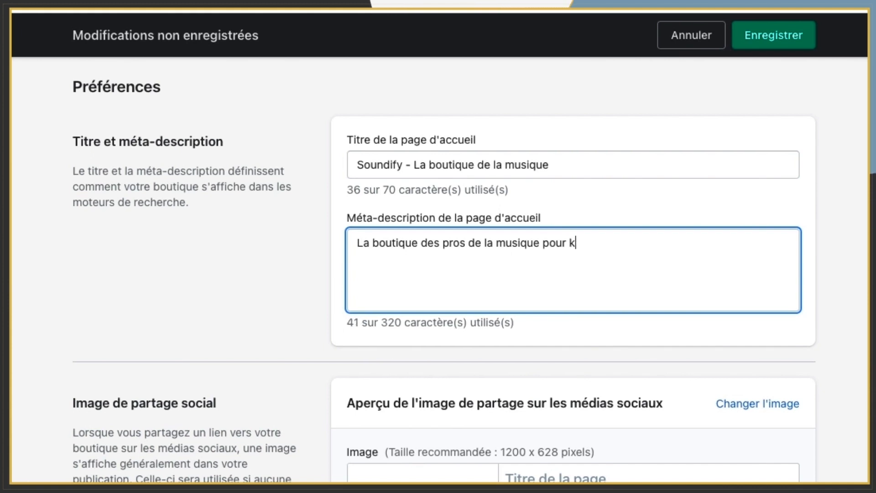
text(l'aca)
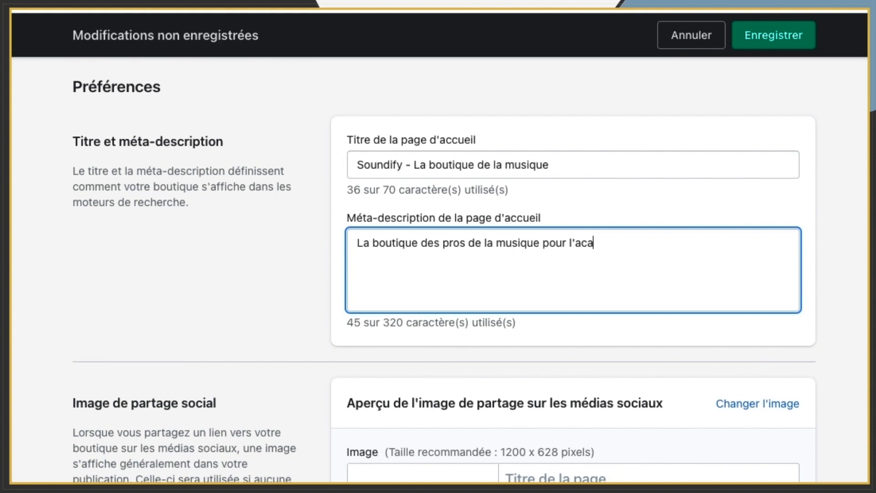
text(t de matériel)
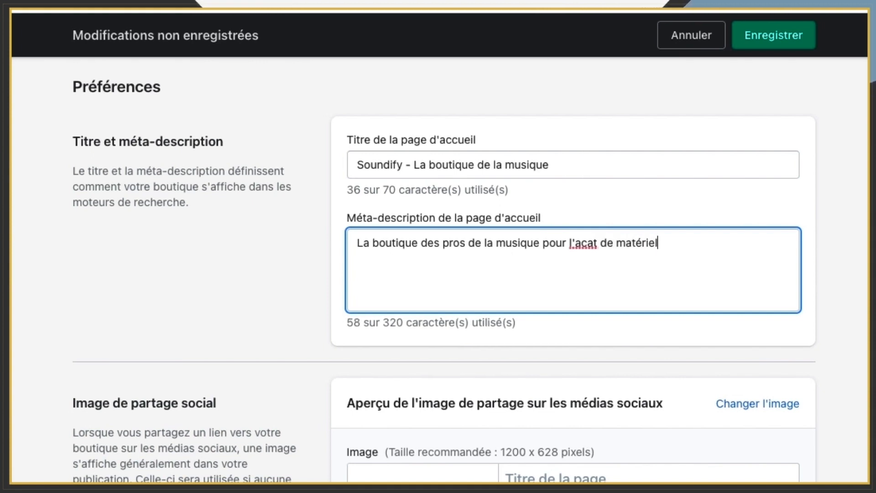
text(s)
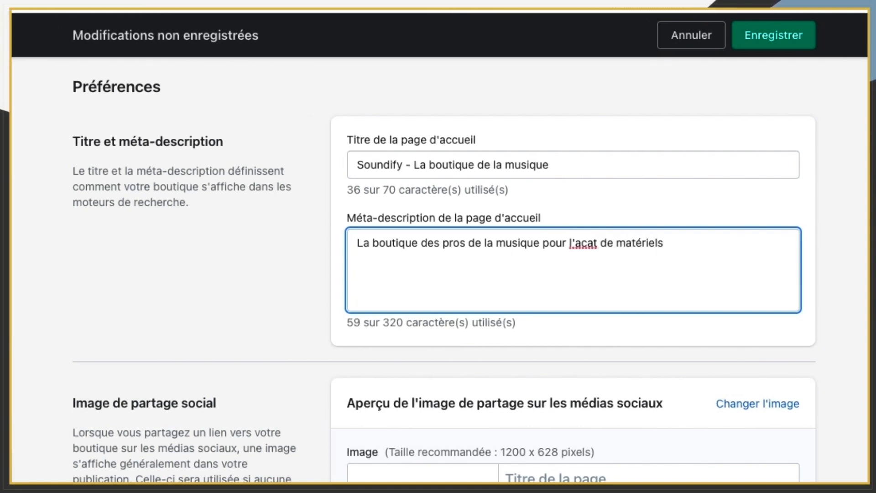
text( de son)
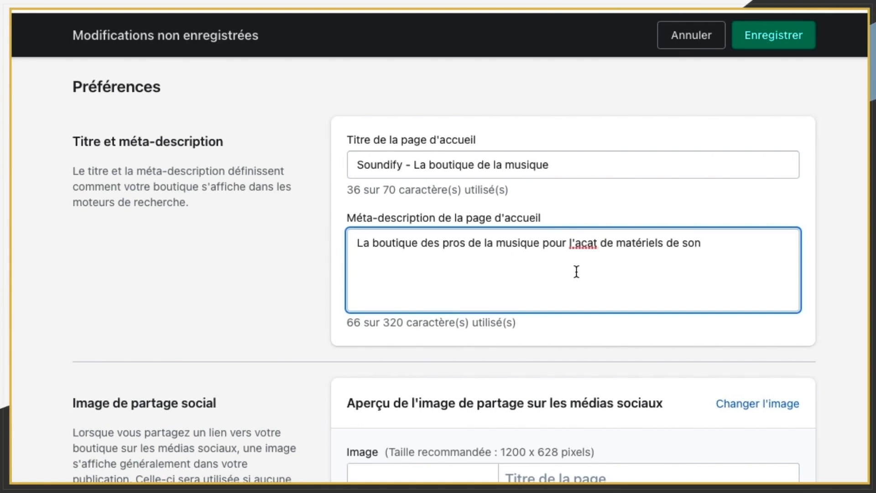
click(588, 243)
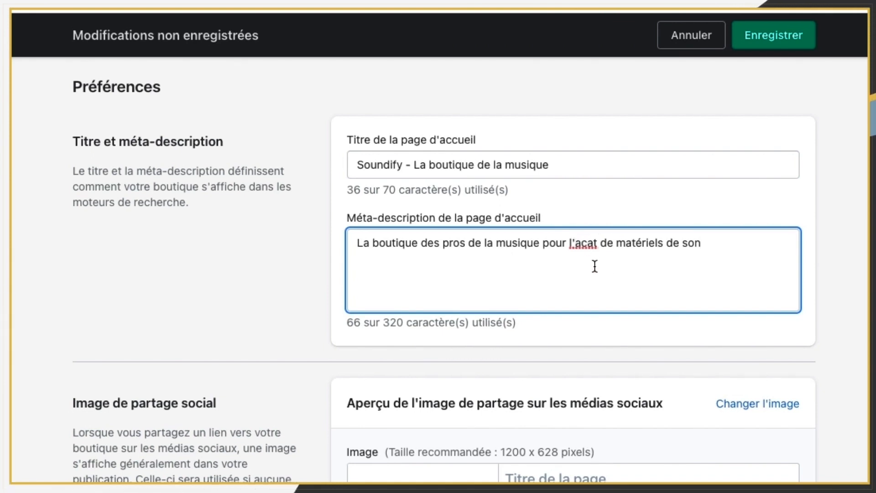
text(h)
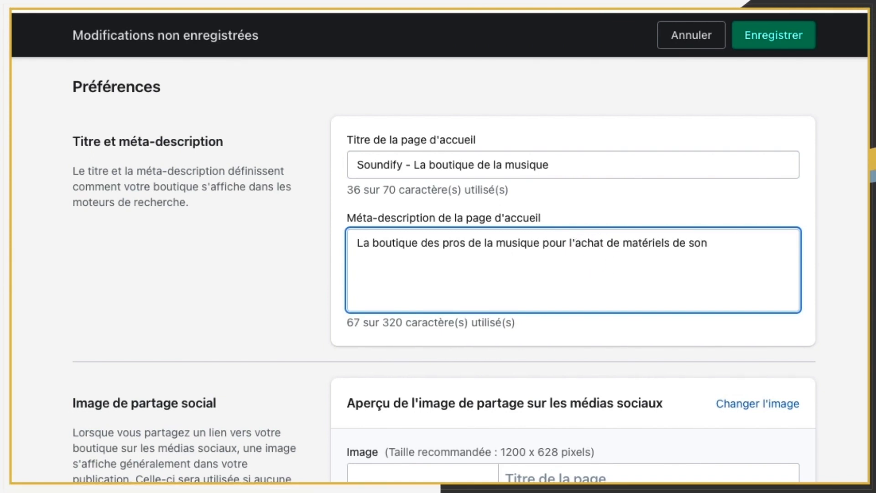
text( de qa)
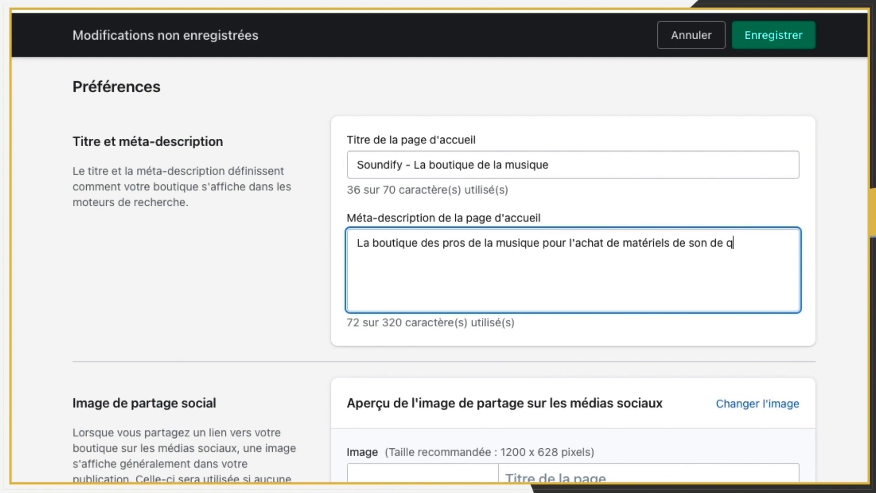
text(alité)
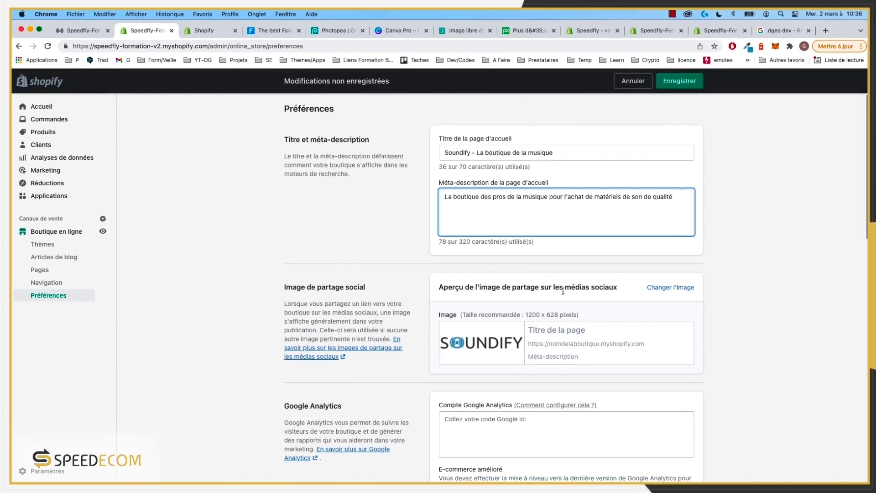
scroll(299, 144, down, 5)
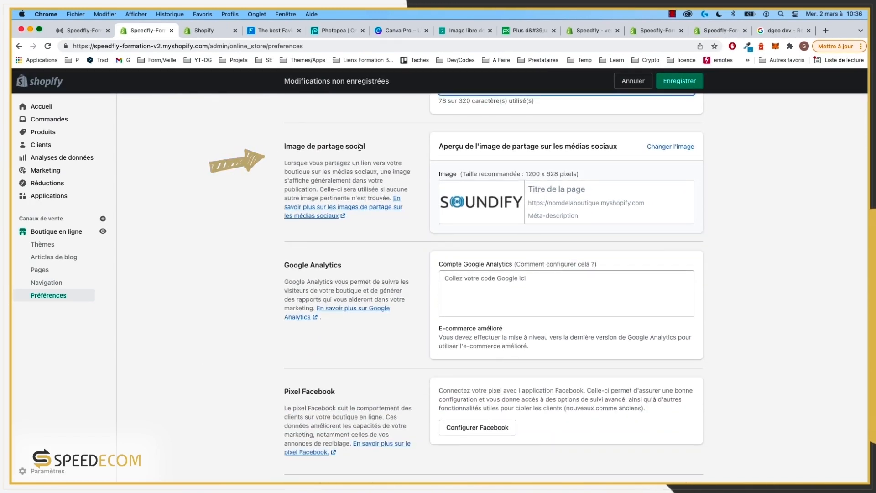
scroll(410, 214, up, 2)
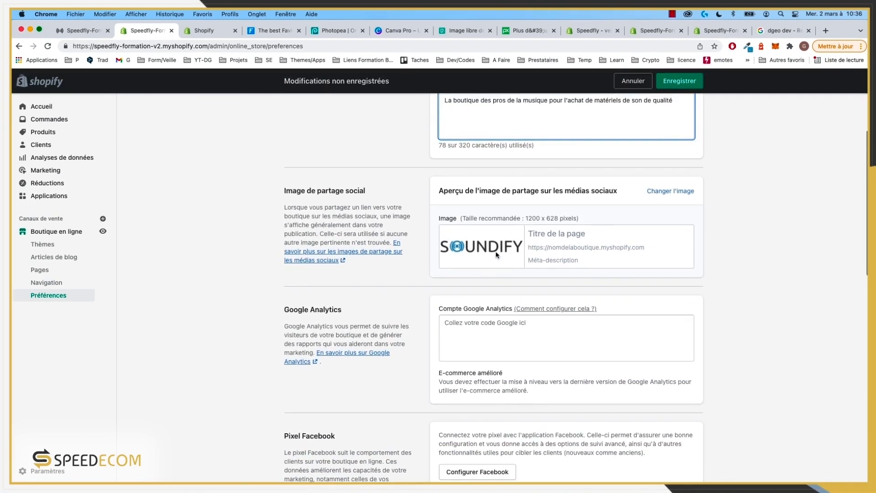
scroll(478, 241, up, 1)
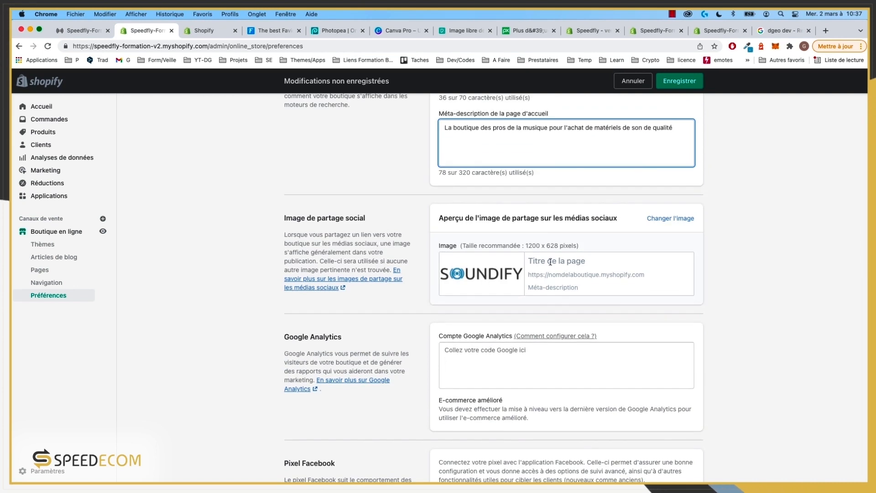
scroll(512, 292, down, 4)
scroll(537, 267, down, 1)
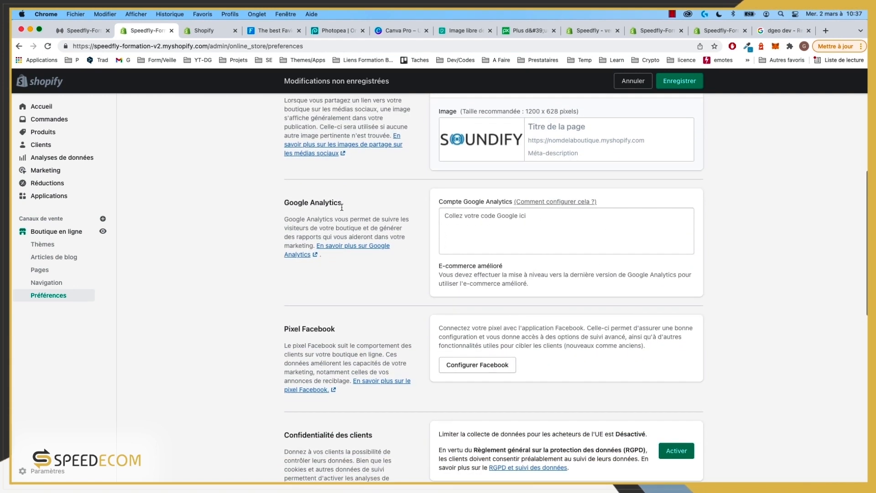
drag(343, 202, 285, 210)
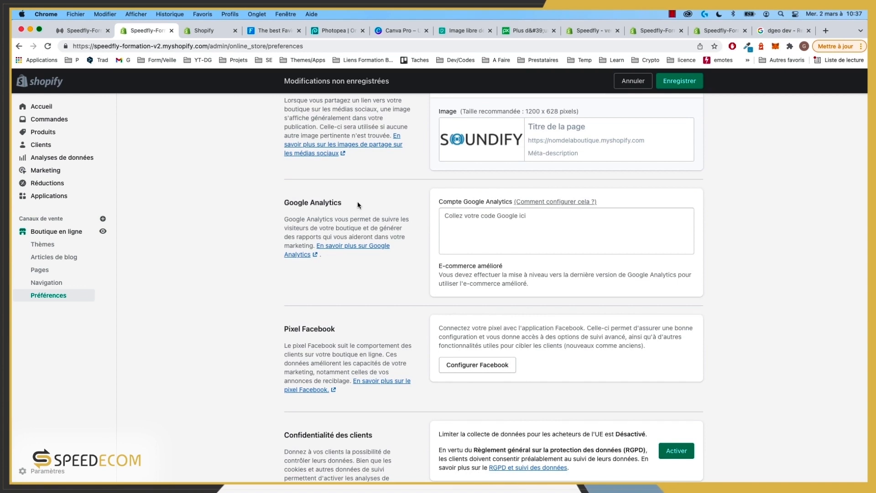
drag(357, 201, 284, 204)
scroll(272, 277, down, 4)
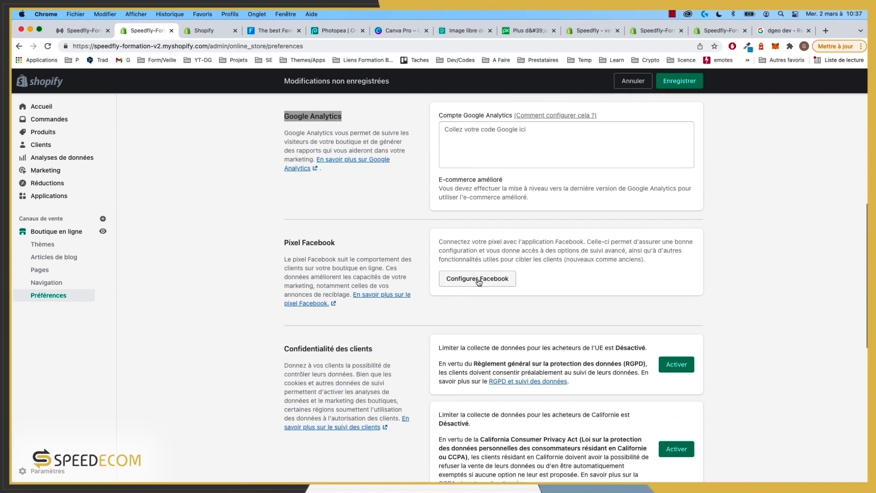
scroll(398, 292, down, 3)
scroll(398, 291, down, 2)
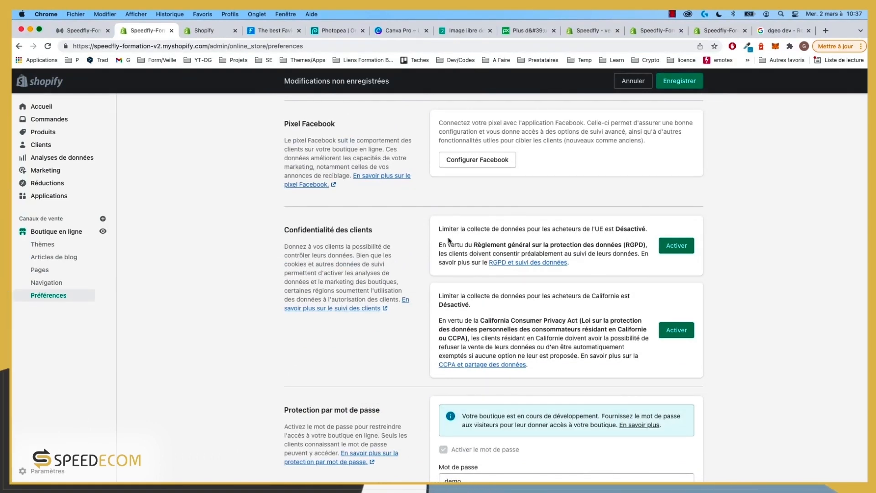
scroll(449, 241, down, 9)
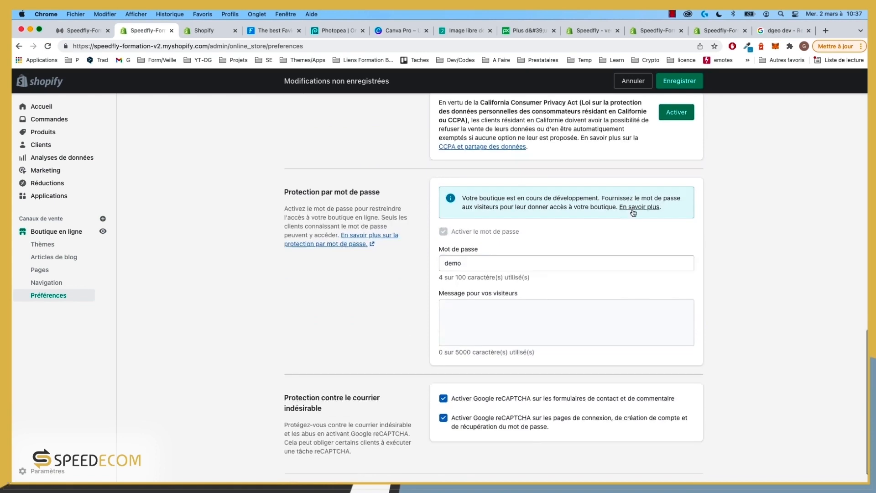
scroll(388, 264, down, 1)
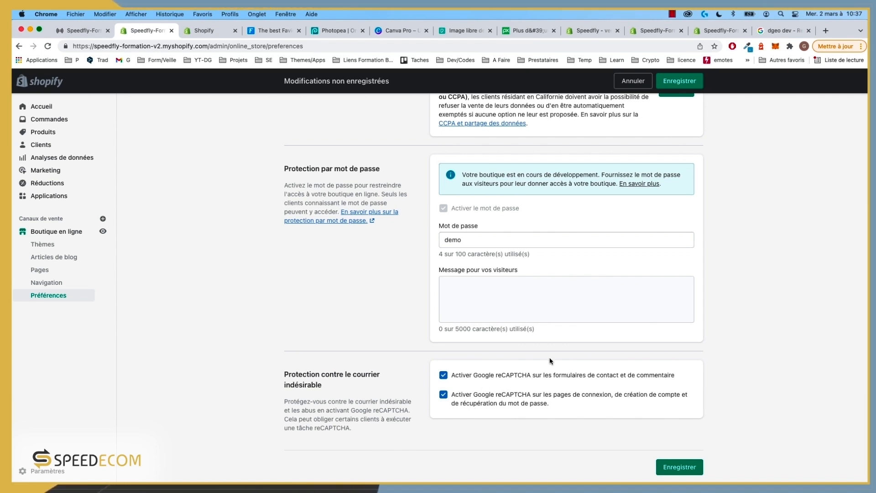
Step: Save the online store preferences with the new homepage title and meta-description
click(676, 467)
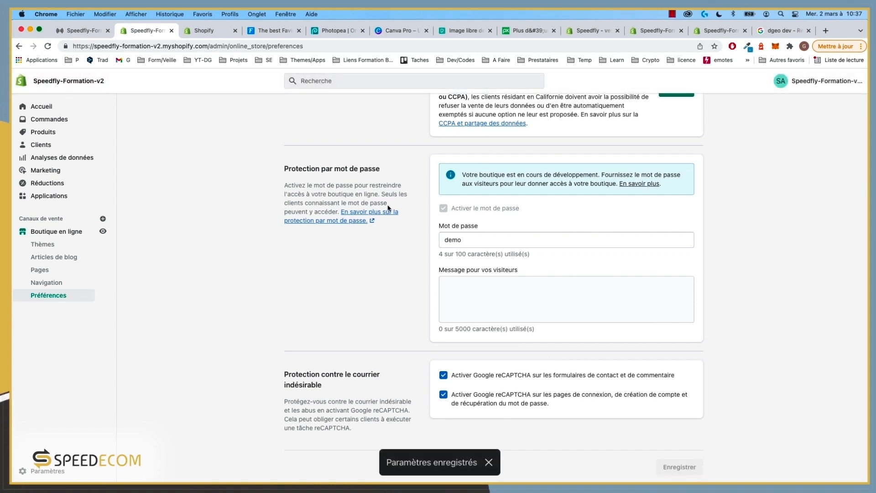
scroll(386, 212, up, 2)
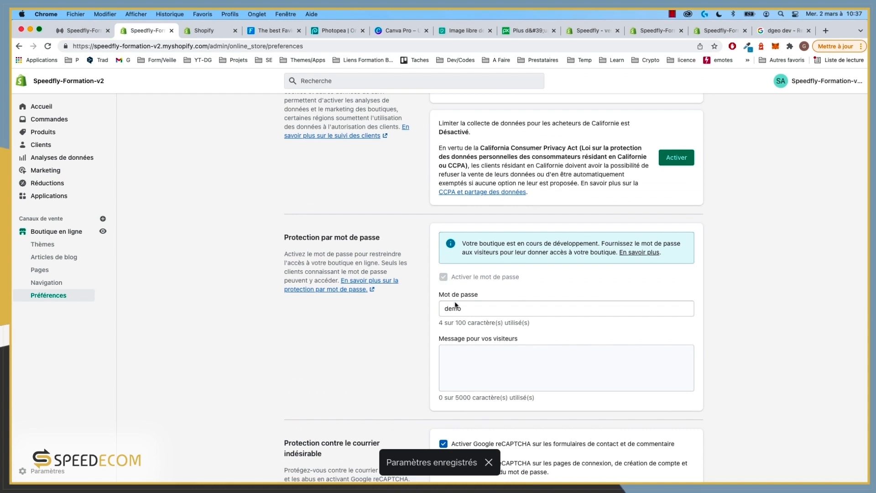
scroll(416, 281, up, 5)
scroll(411, 281, up, 10)
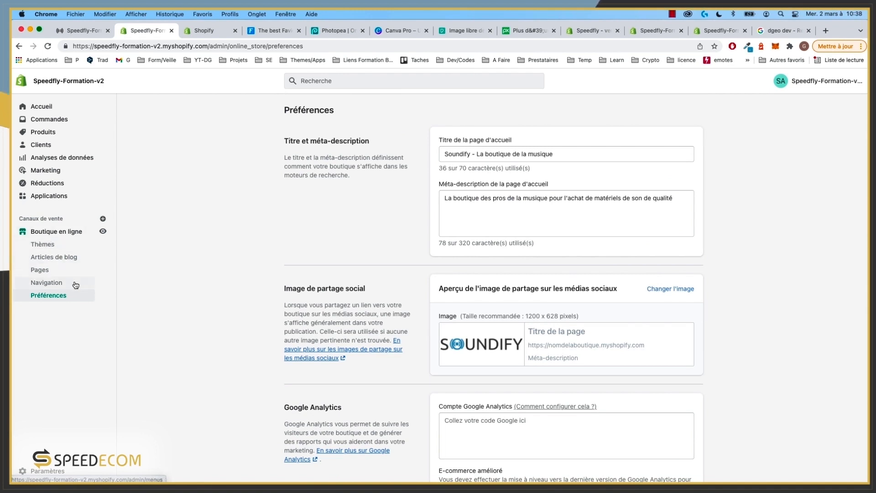
Step: Browse the Thèmes theme library, then view the three Articles de blog
click(48, 245)
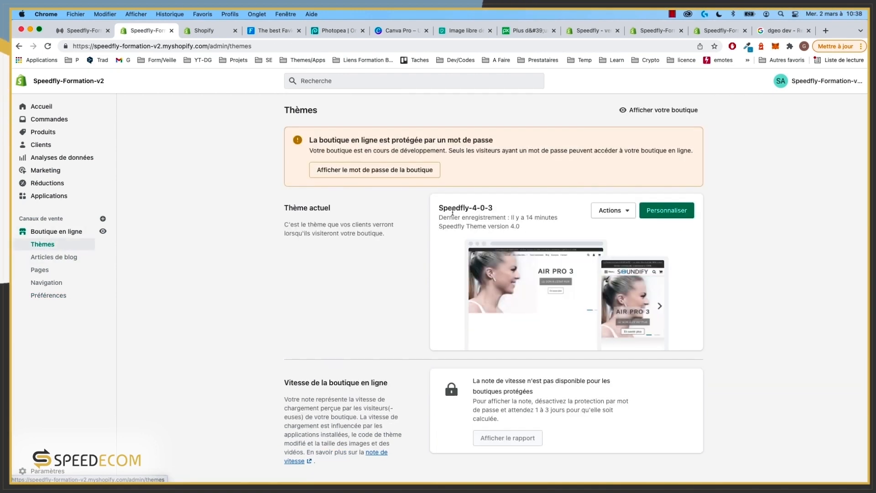
scroll(461, 210, down, 6)
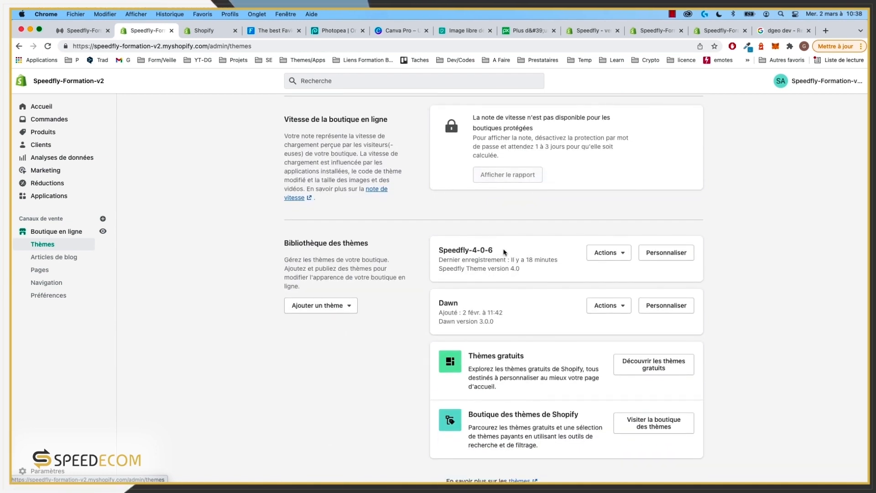
click(50, 259)
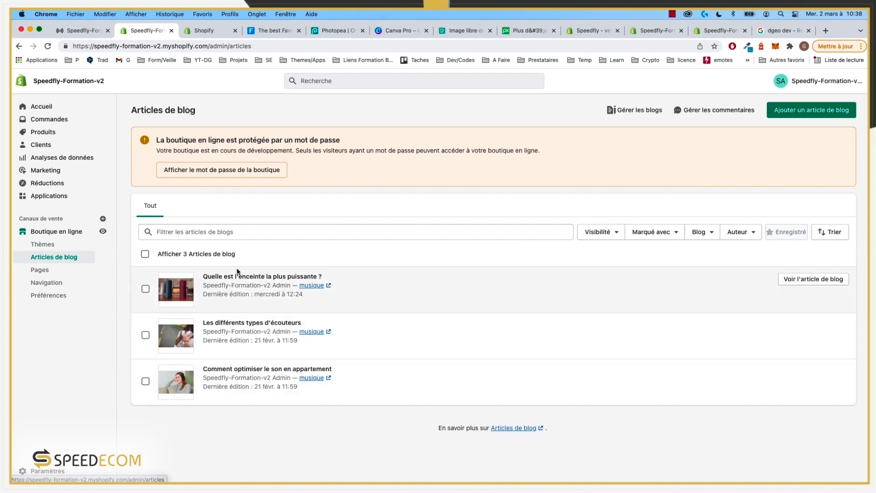
Step: Look over the Pages list, then go to the Navigation menus page
click(40, 270)
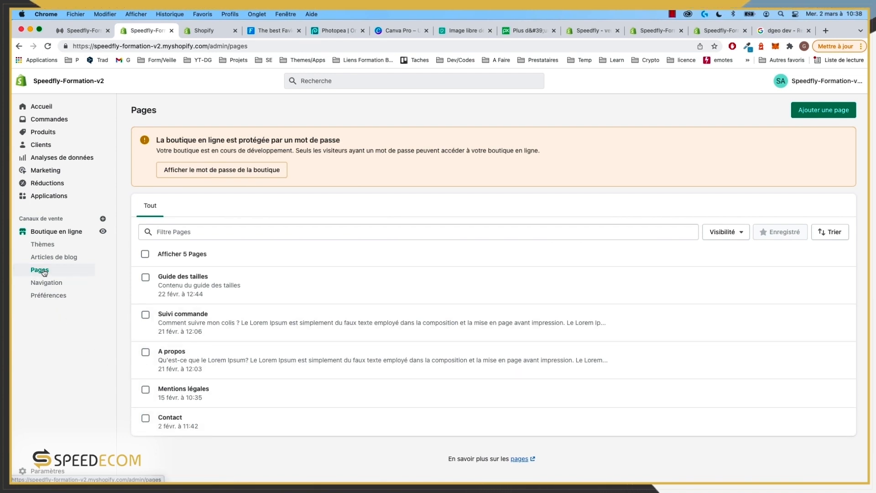
click(53, 283)
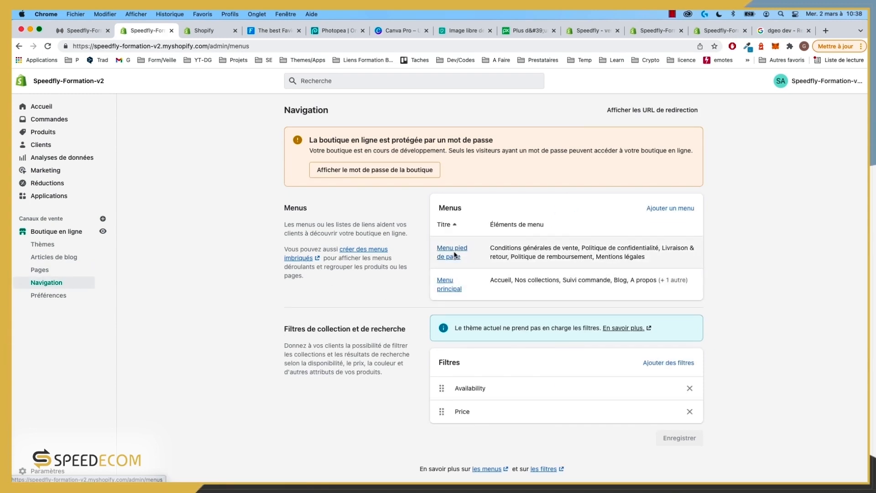
Step: Review the Menu principal items, including Nos collections with Ecouteurs, Enceintes and Accessoires
scroll(454, 254, down, 1)
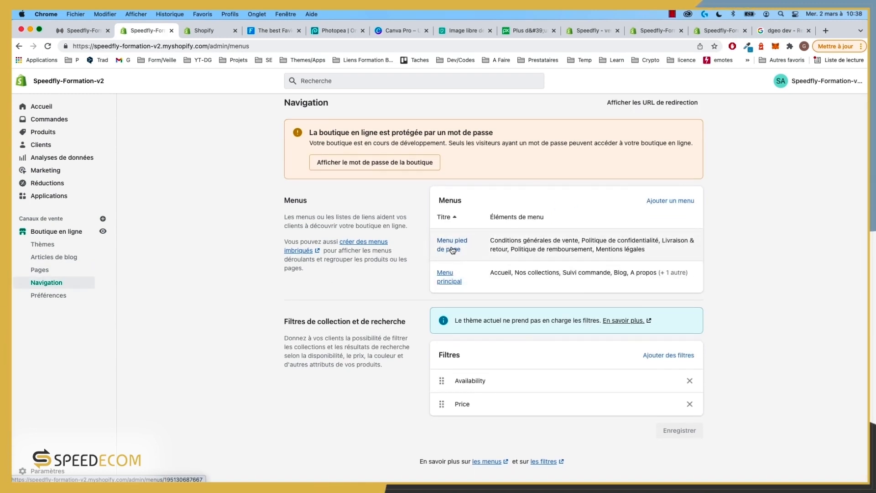
click(450, 284)
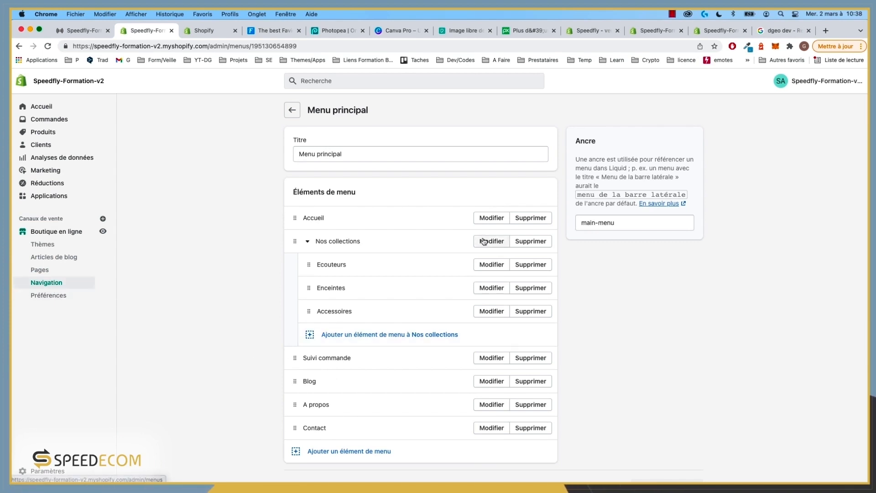
scroll(484, 242, down, 1)
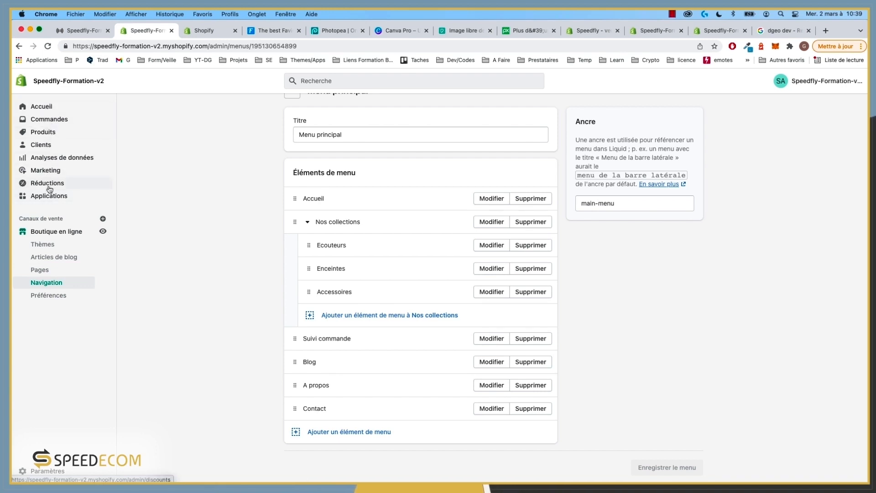
click(44, 132)
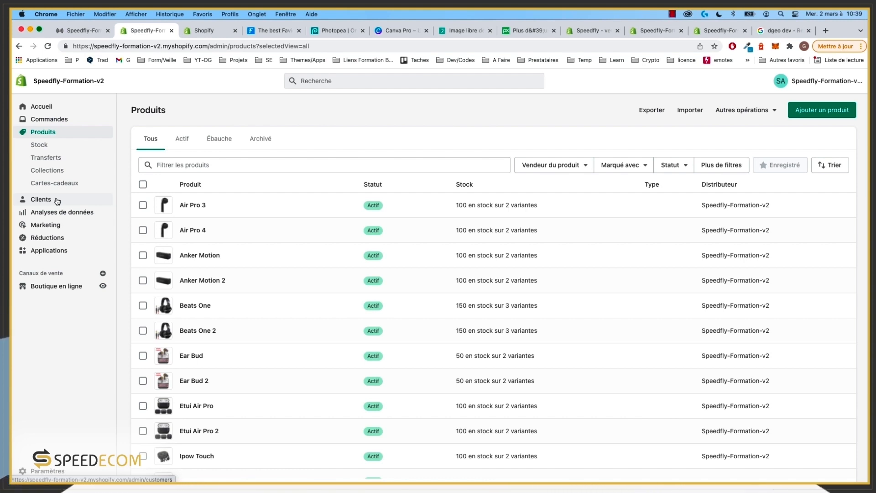
Step: Show the live Soundify storefront and scroll its homepage to check the edited main menu
click(68, 33)
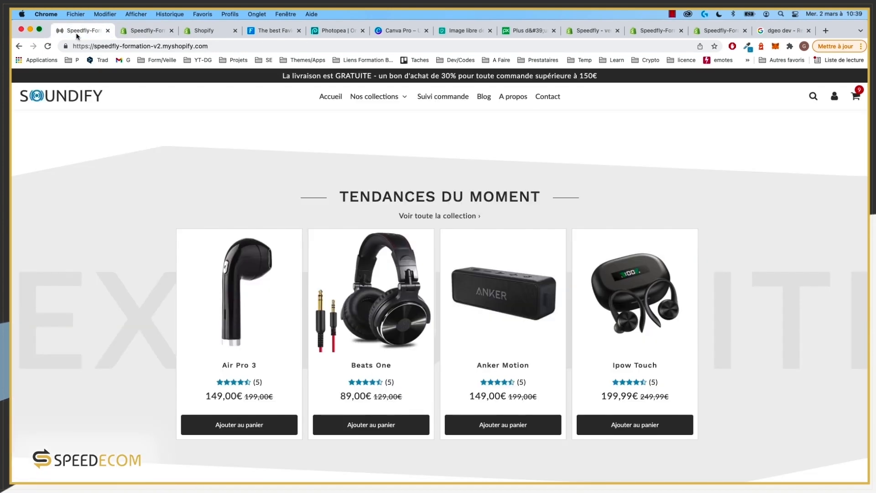
click(144, 31)
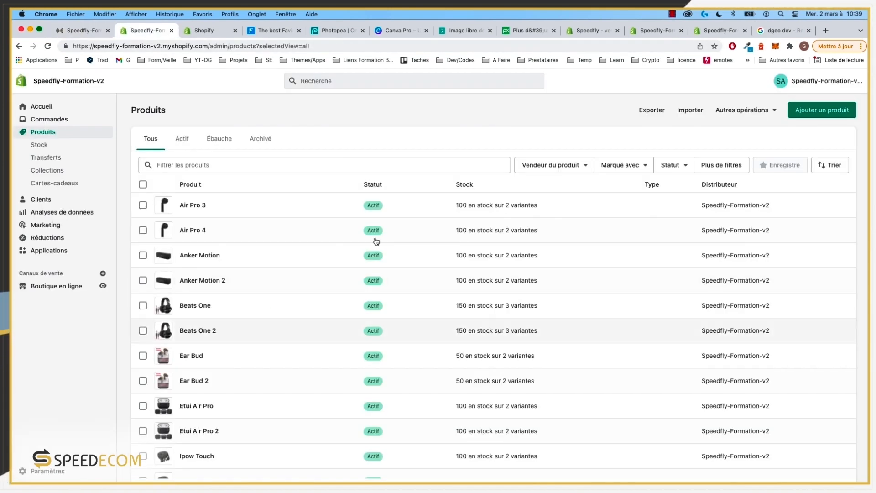
click(66, 31)
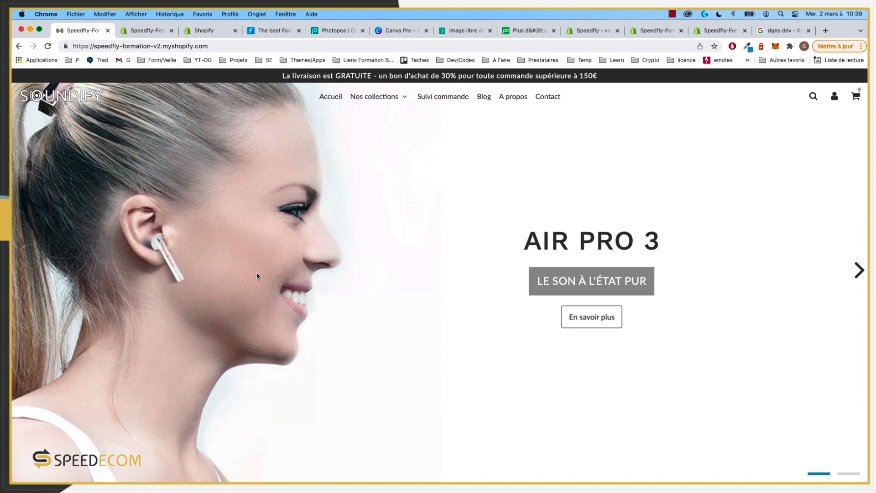
scroll(365, 244, down, 20)
scroll(442, 251, down, 20)
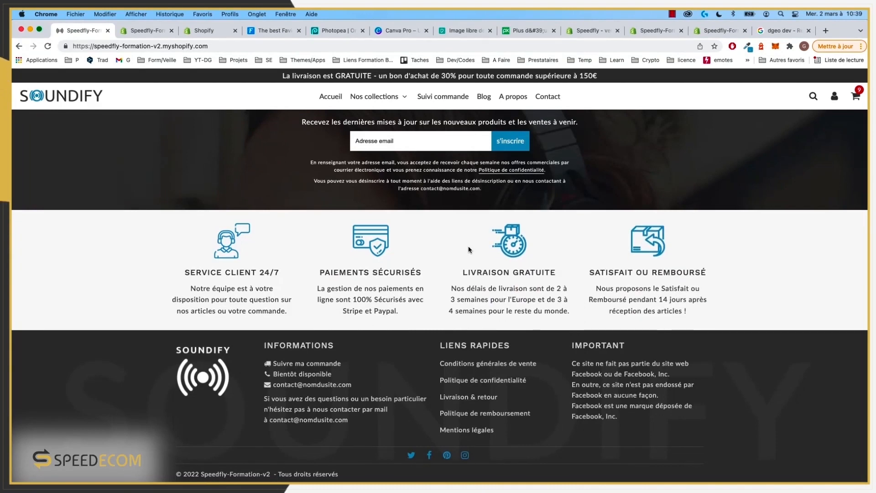
scroll(468, 245, up, 15)
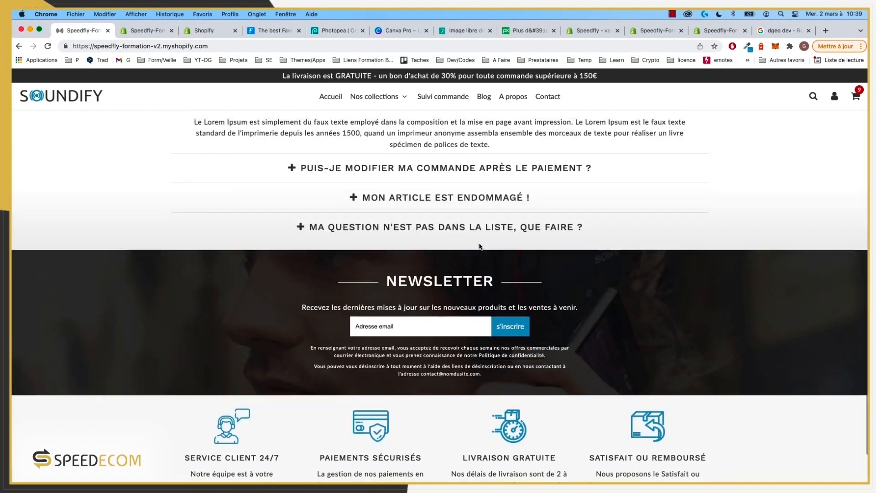
scroll(479, 246, up, 10)
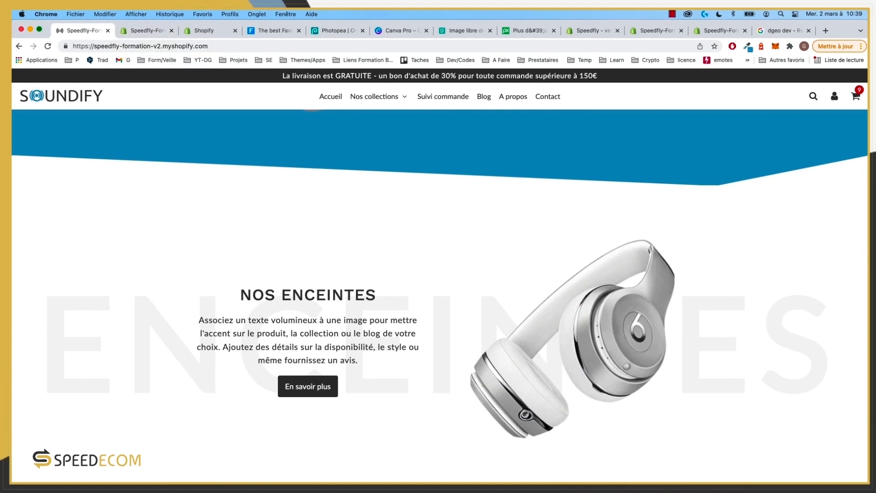
key(super+Tab)
Step: Open Projets > Formation-Boutique-ecom > Produits in Finder and browse the product images
click(145, 292)
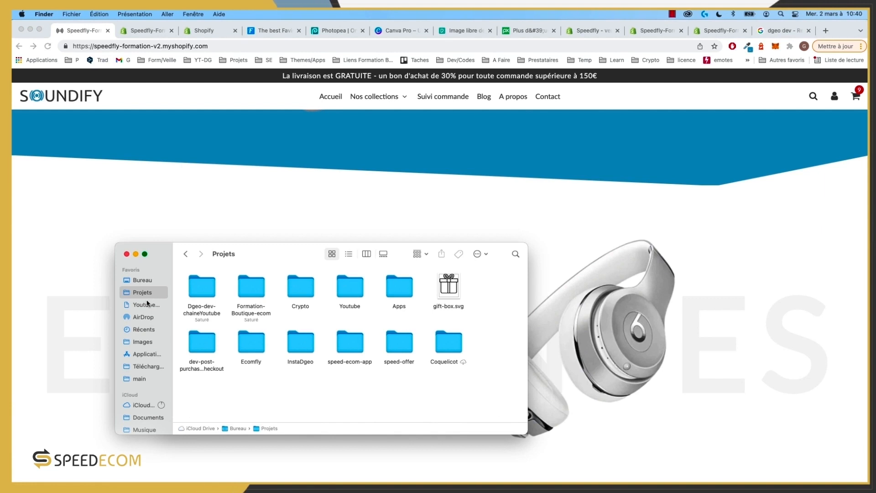
double_click(250, 292)
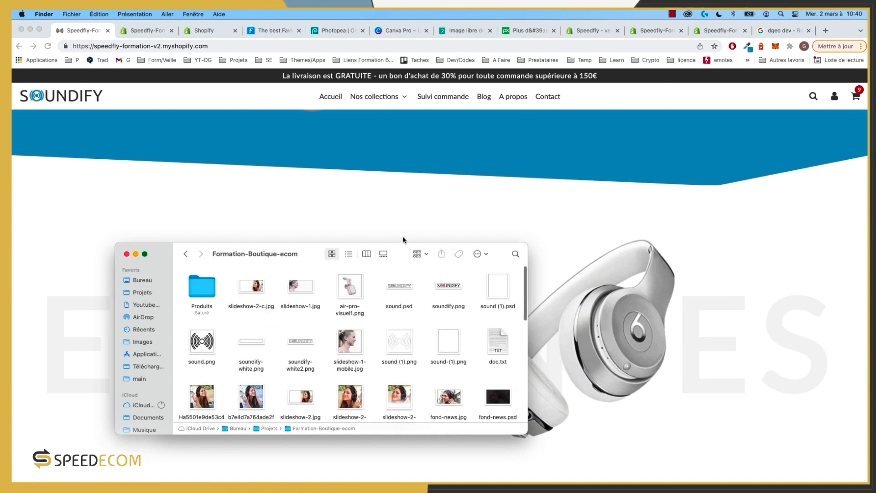
drag(403, 243, 496, 147)
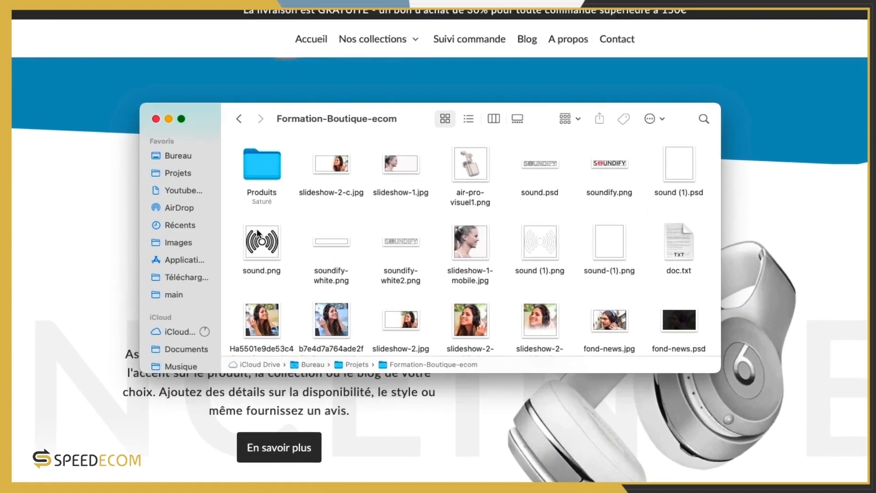
double_click(265, 168)
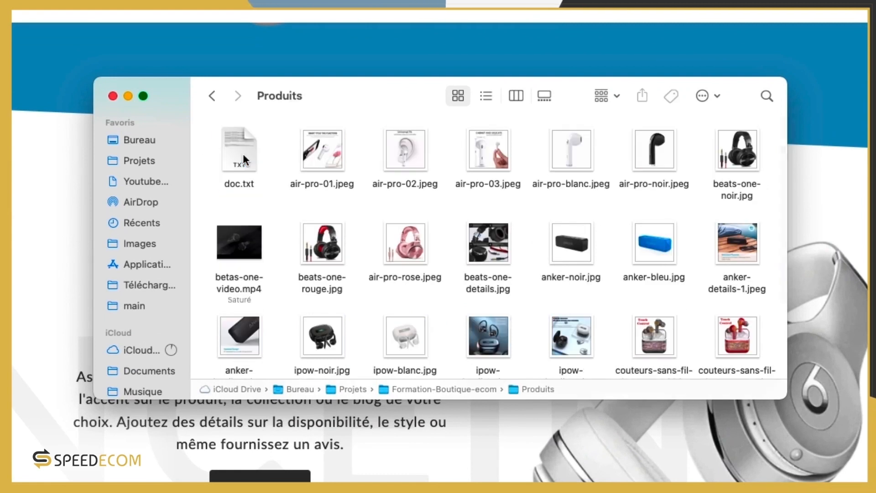
scroll(612, 274, down, 5)
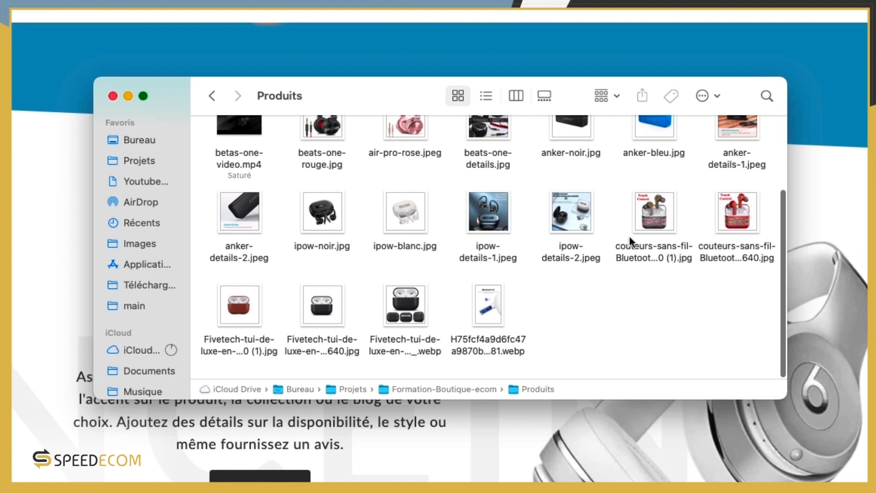
scroll(446, 298, up, 5)
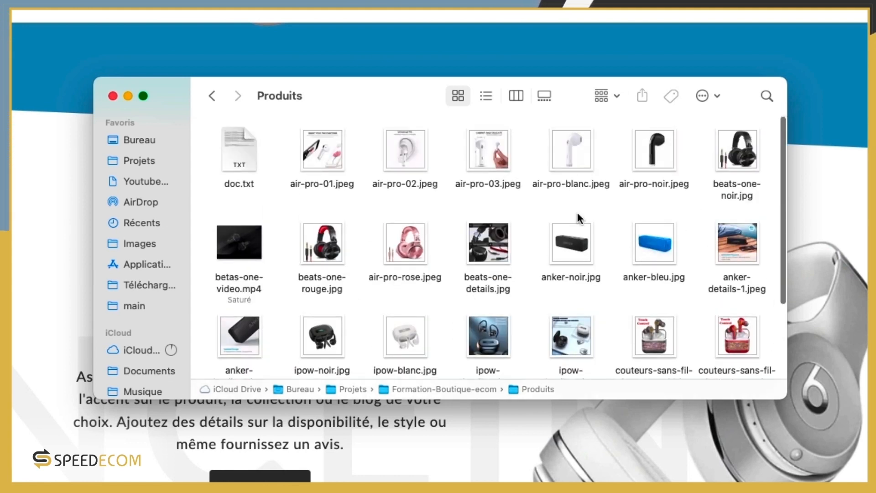
Step: Browse the Formation-Boutique-ecom folder, then bring the Soundify storefront in Chrome back to front
click(213, 96)
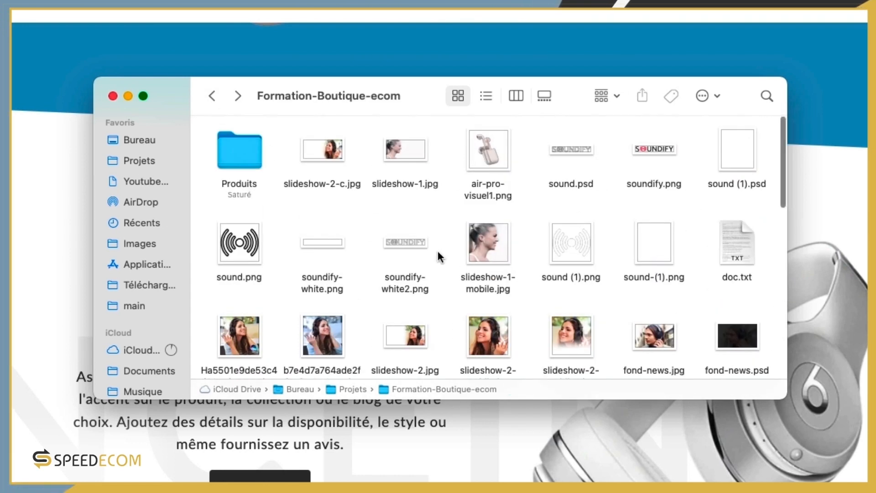
scroll(589, 280, down, 5)
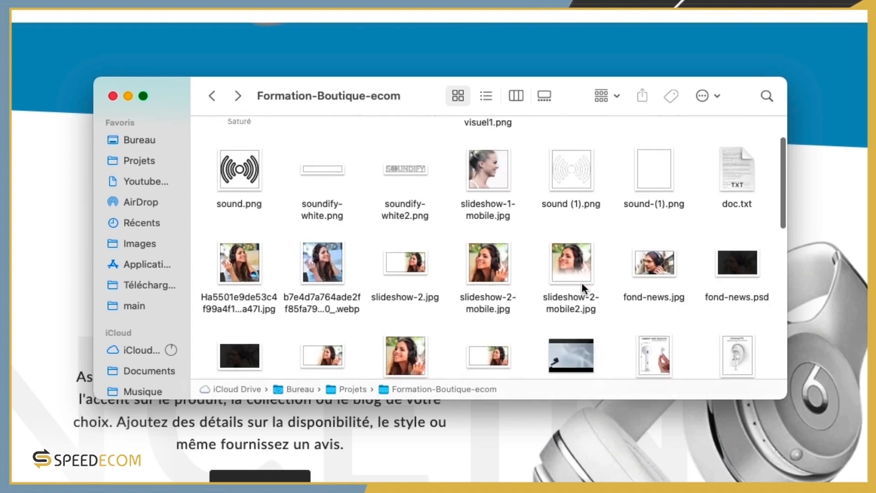
scroll(437, 252, down, 5)
scroll(436, 269, up, 10)
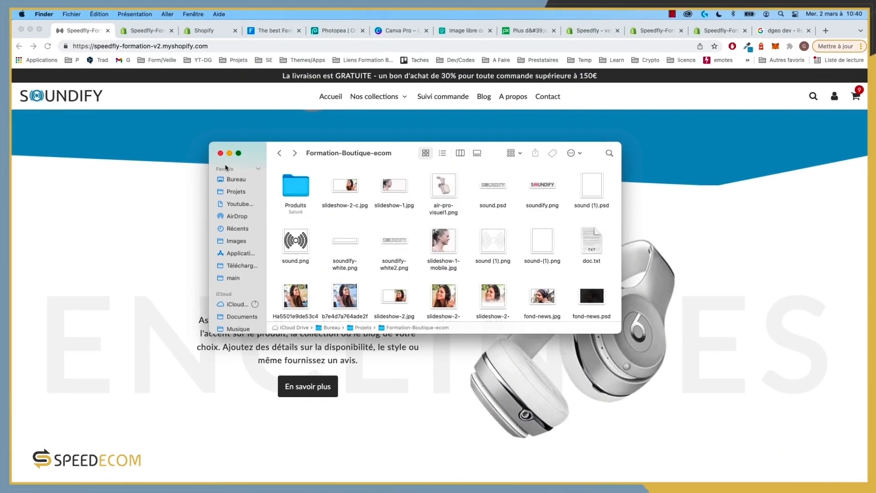
click(758, 179)
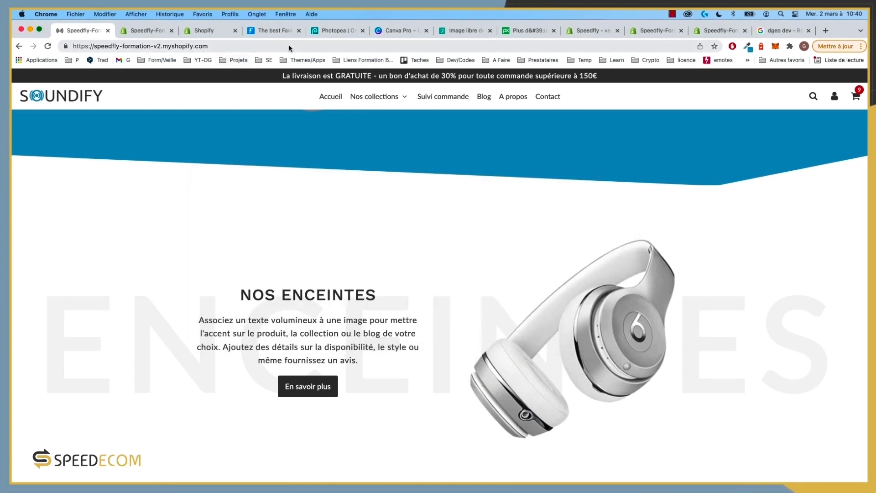
Step: Show the favicon generator, then browse Pexels and its photo search suggestions
click(278, 30)
click(462, 31)
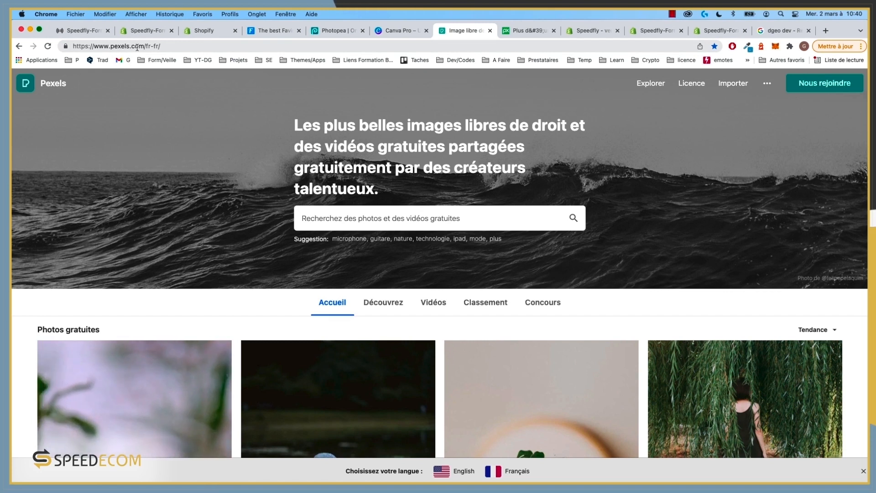
click(410, 208)
scroll(250, 229, down, 6)
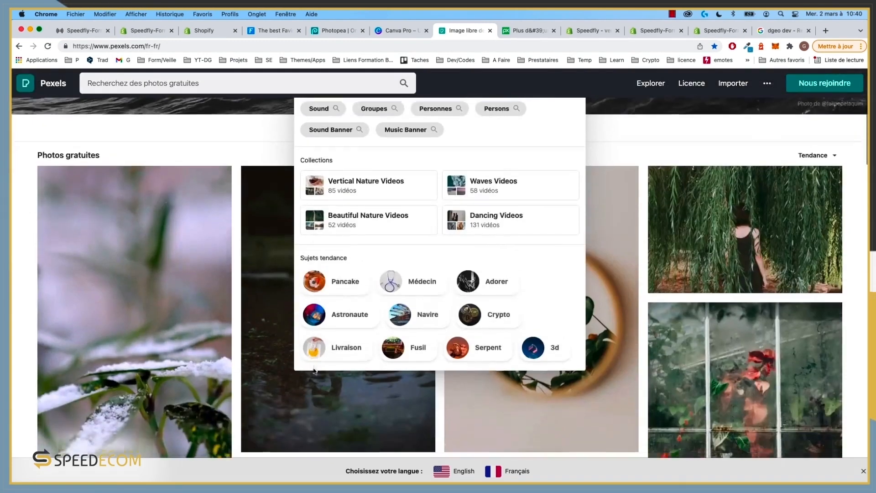
scroll(250, 229, up, 5)
click(530, 30)
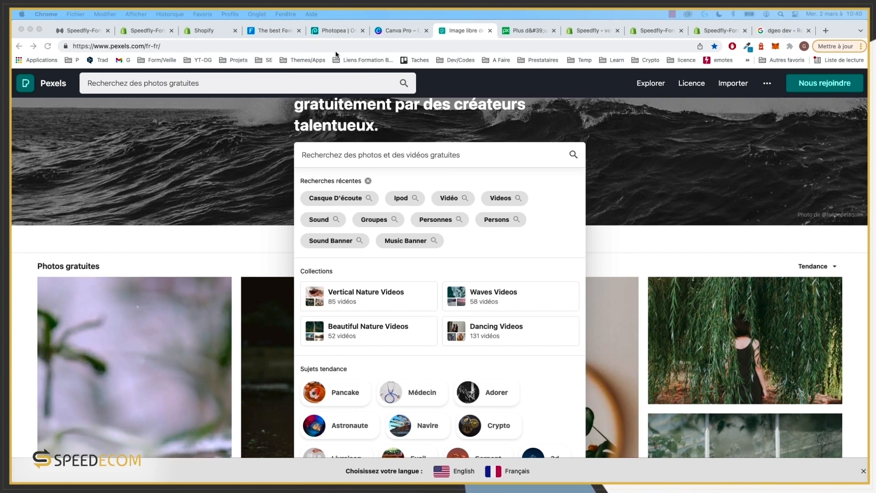
Step: Tour the Canva, favicon.io and Photopea sites, then return to the Shopify admin Produits list
click(393, 31)
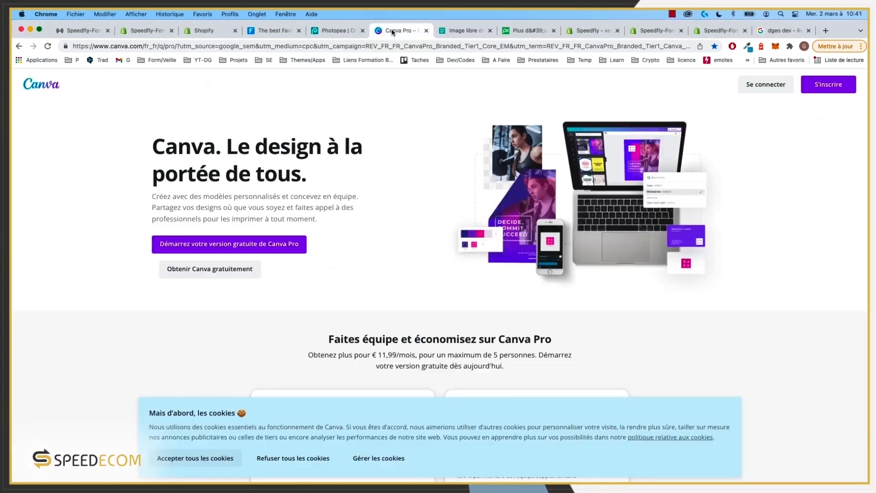
click(462, 30)
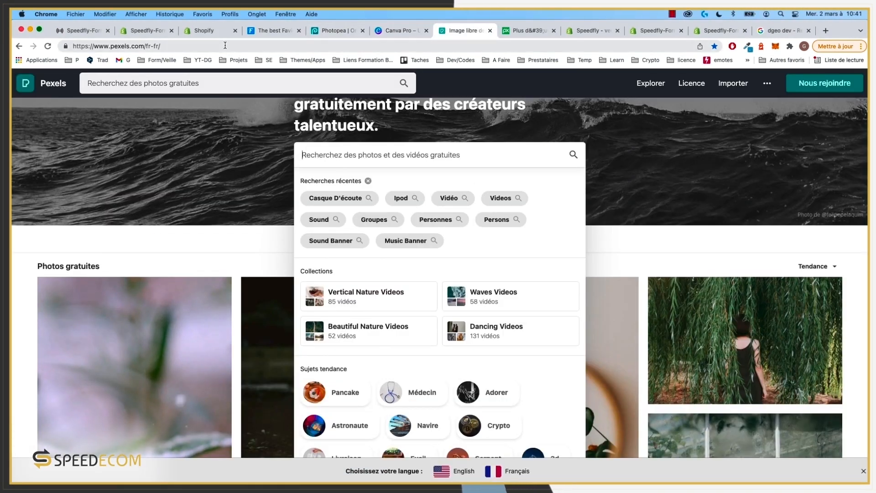
click(270, 31)
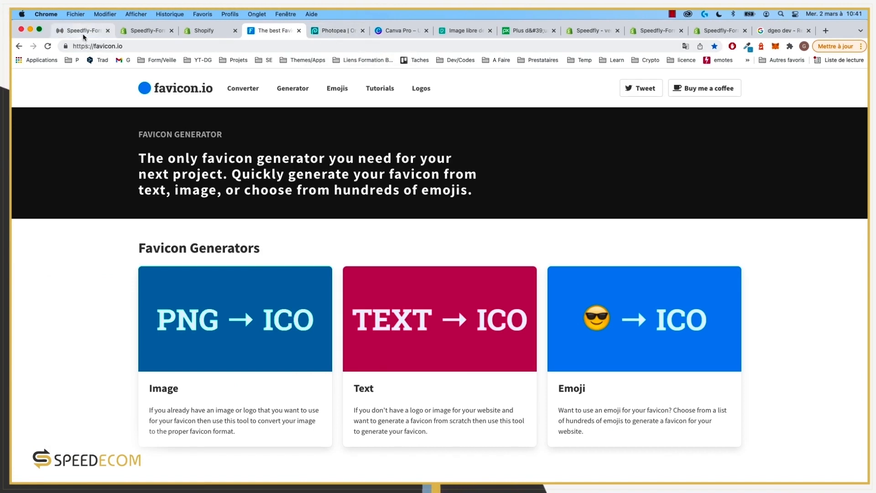
click(338, 30)
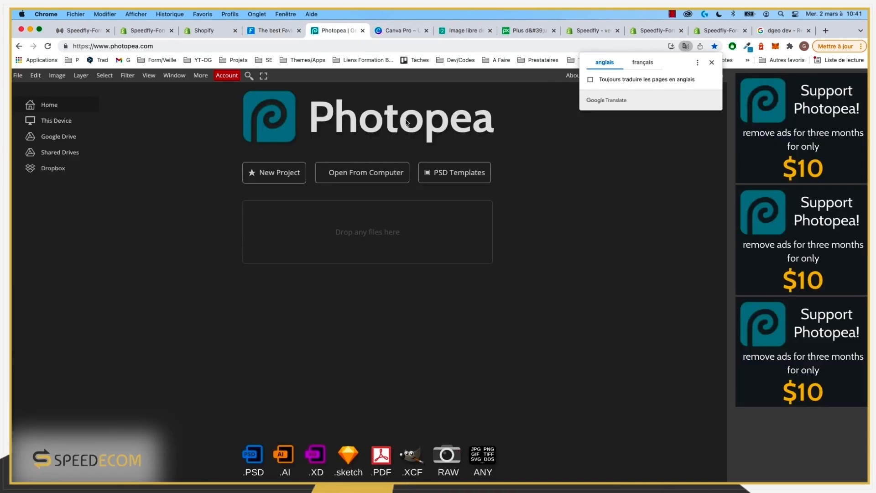
click(393, 31)
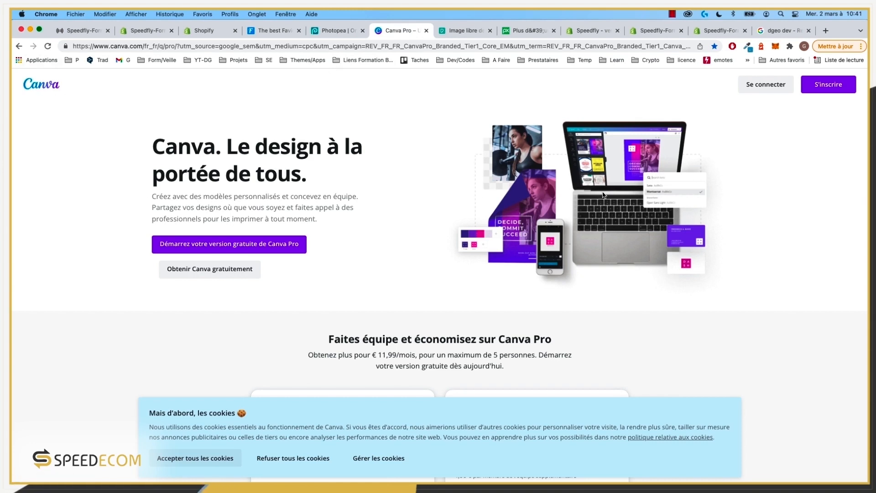
click(88, 30)
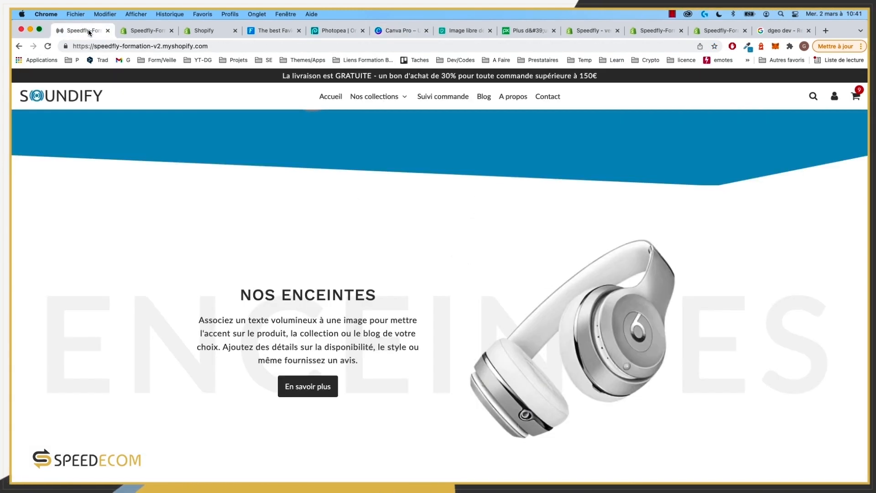
click(143, 32)
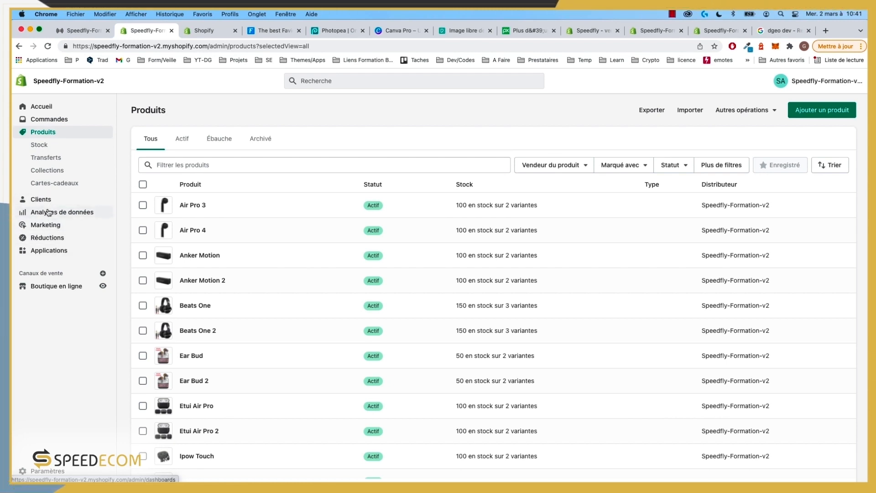
Step: Open Speed Ecom App's Guides et tutoriels from Applications and start the training playlist
click(49, 251)
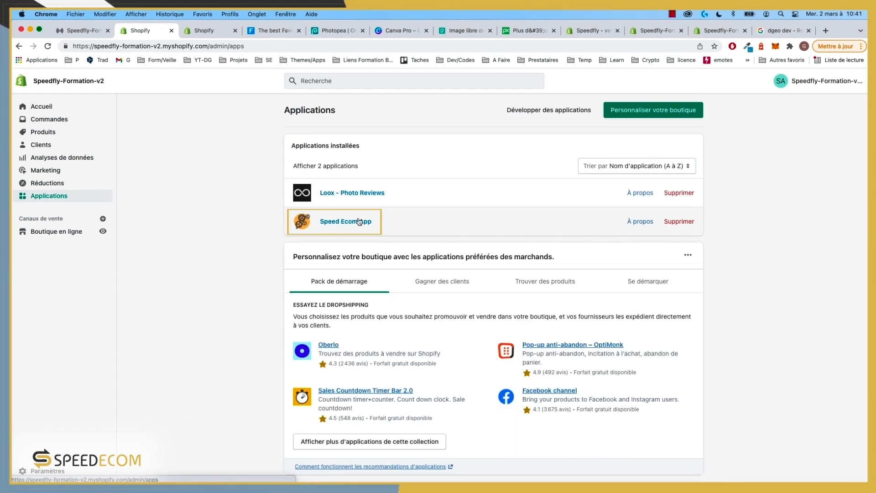
click(359, 222)
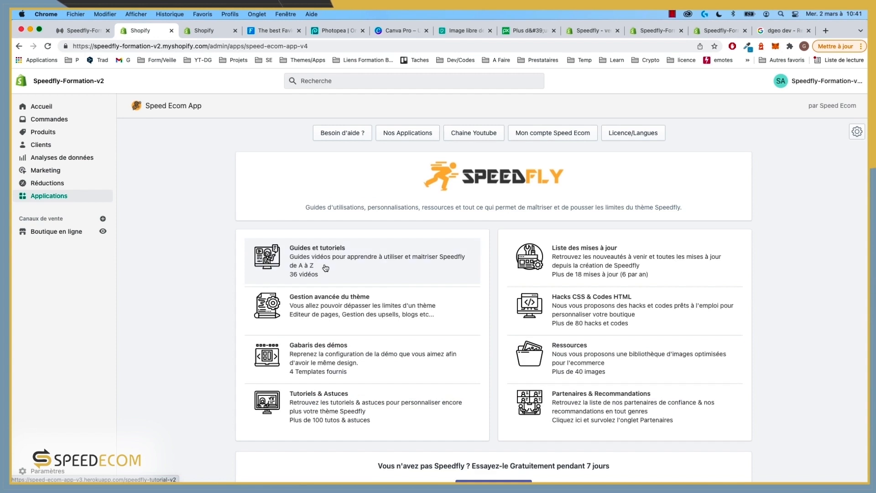
click(324, 267)
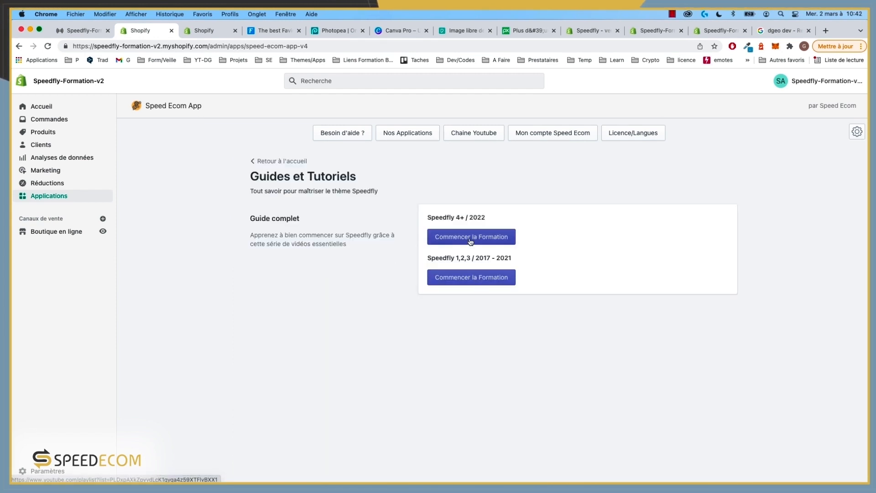
click(491, 236)
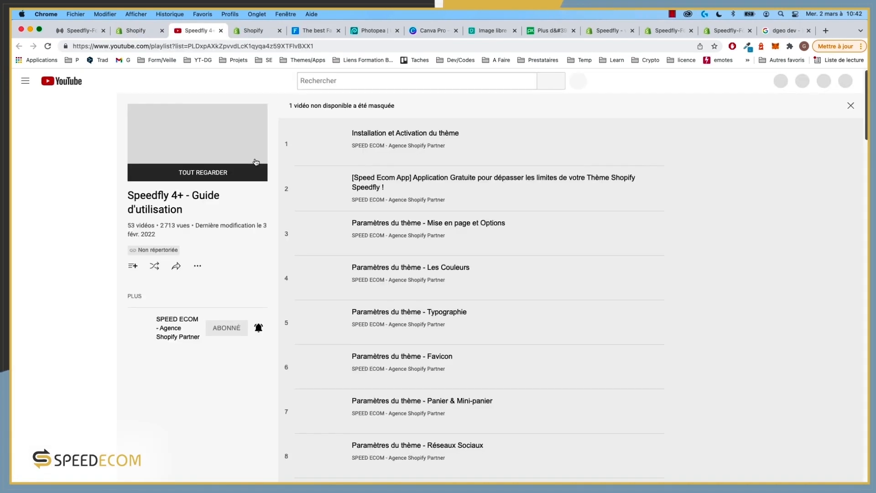
Step: Browse the YouTube tutorial playlist, close it, and return to the Applications list
scroll(404, 150, down, 18)
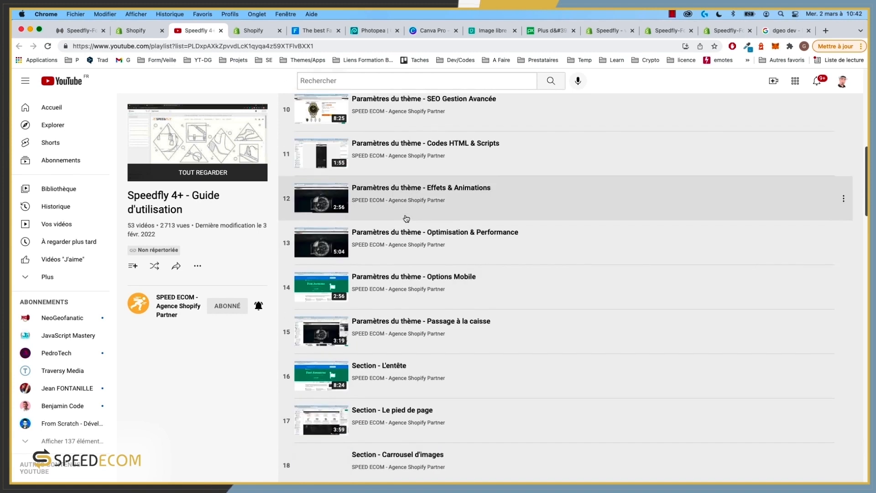
scroll(406, 218, down, 18)
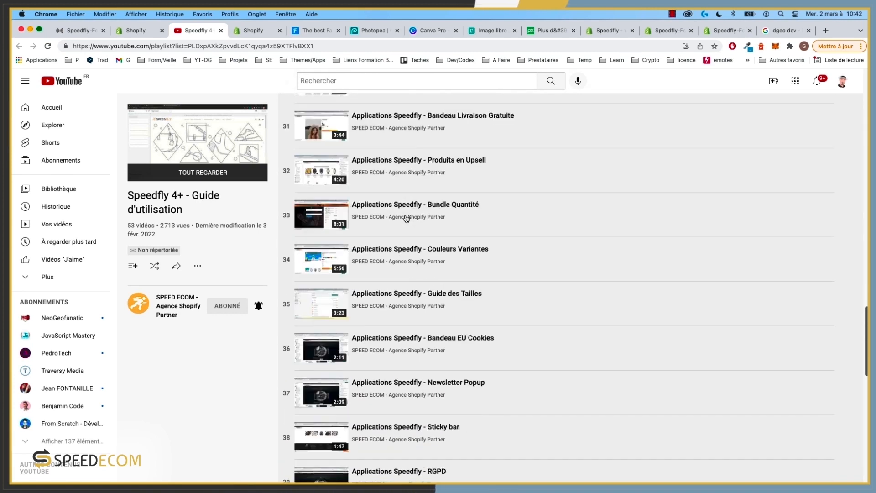
scroll(406, 214, down, 6)
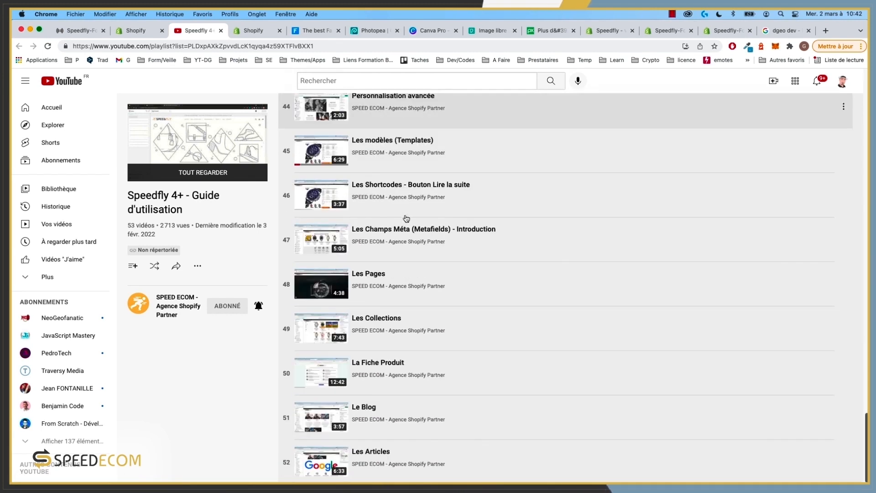
scroll(386, 452, up, 20)
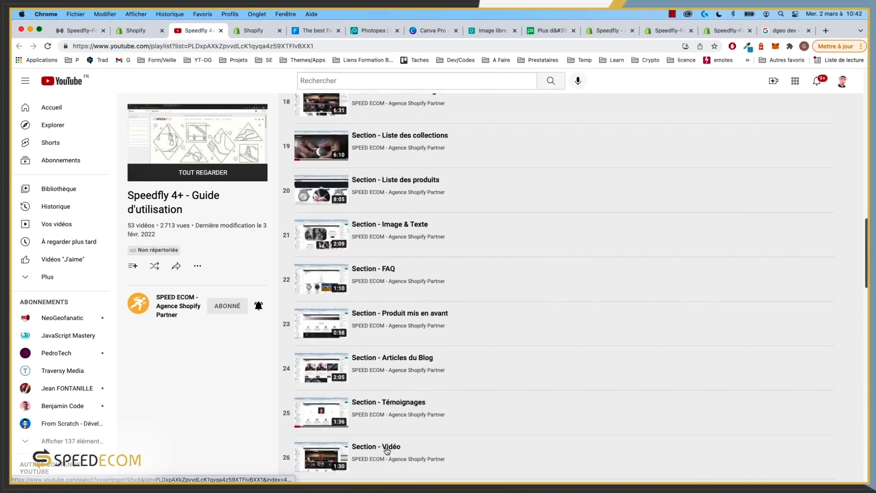
scroll(387, 450, up, 5)
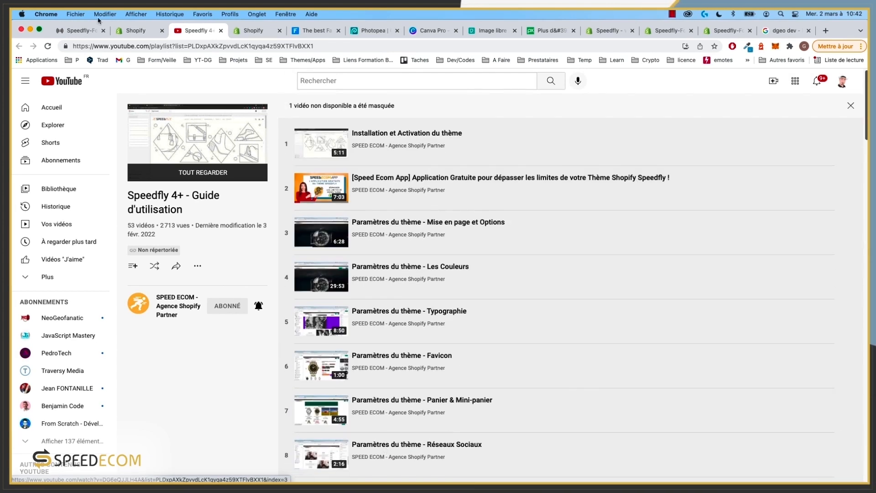
click(139, 32)
click(221, 30)
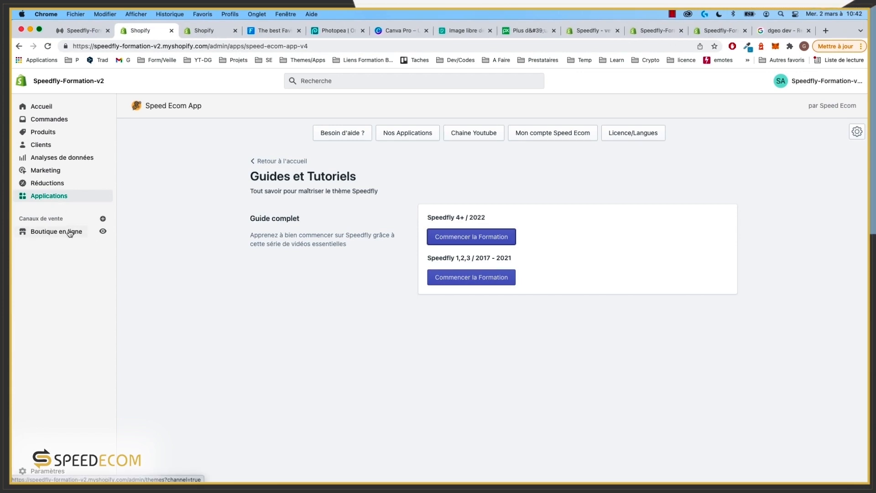
click(55, 198)
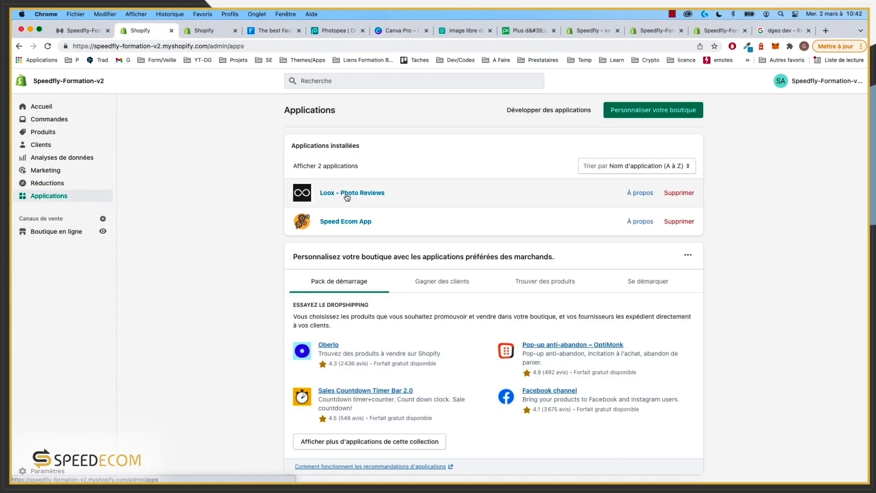
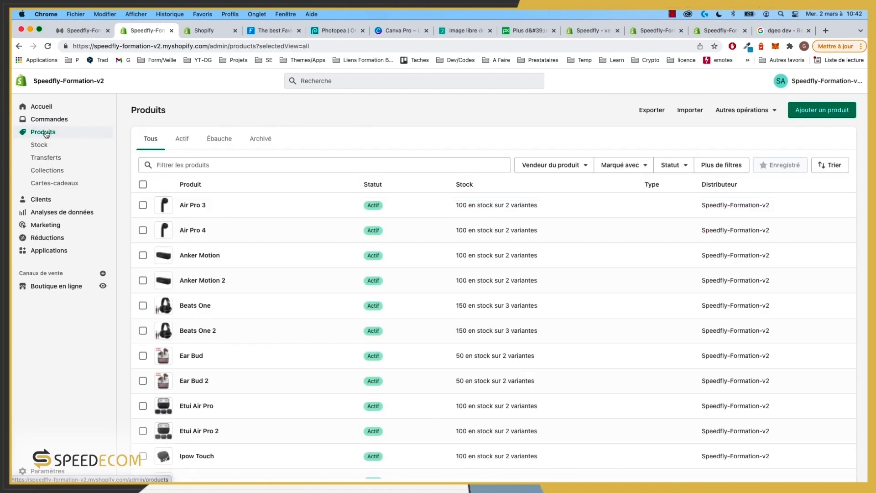
Step: Publish Speedfly-4-0-6 as the live theme from its Actions menu in Thèmes
click(47, 176)
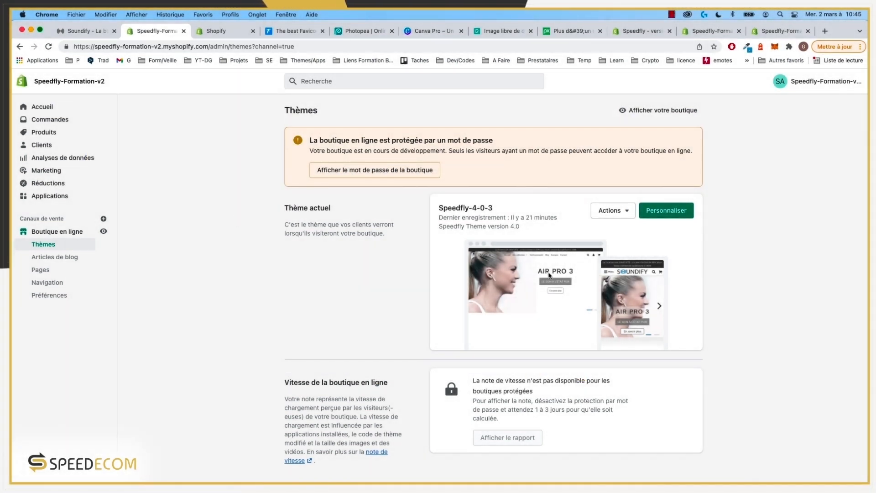
scroll(550, 275, down, 5)
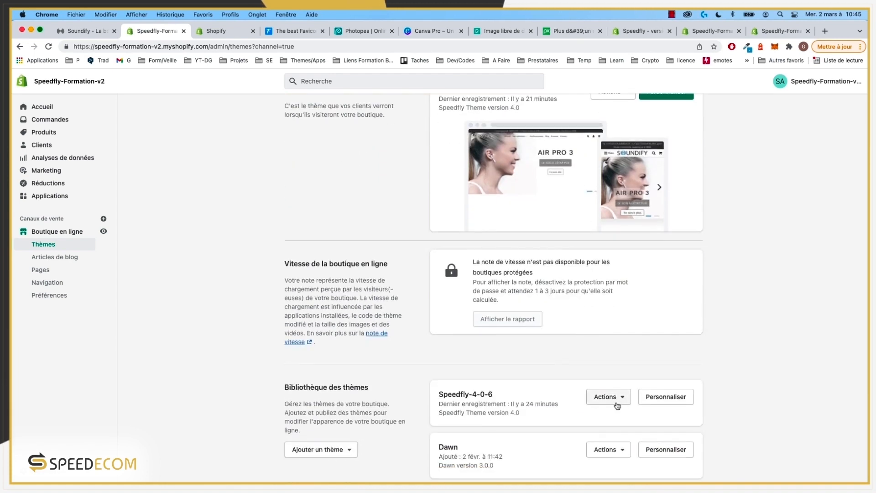
scroll(612, 402, up, 5)
scroll(618, 207, down, 10)
scroll(621, 233, down, 1)
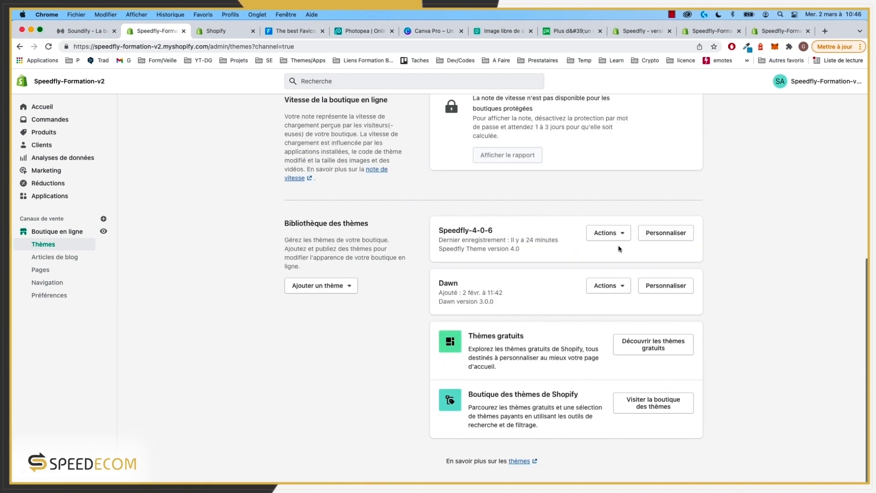
click(620, 233)
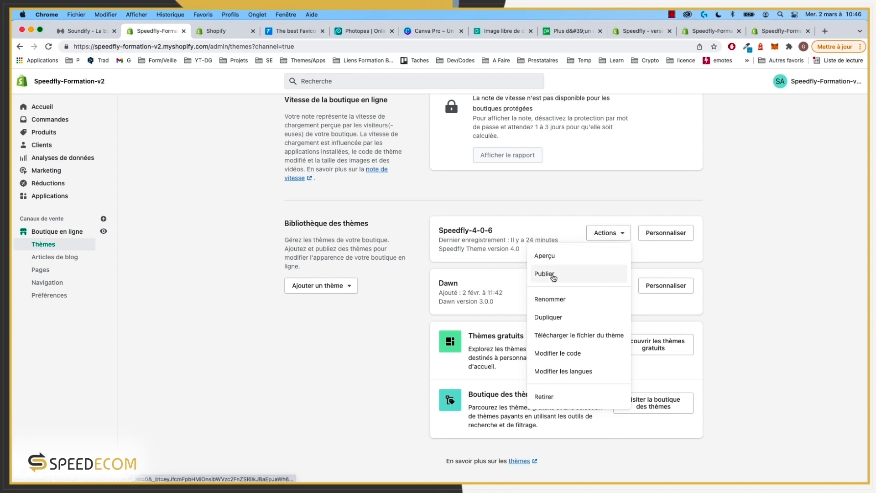
click(332, 325)
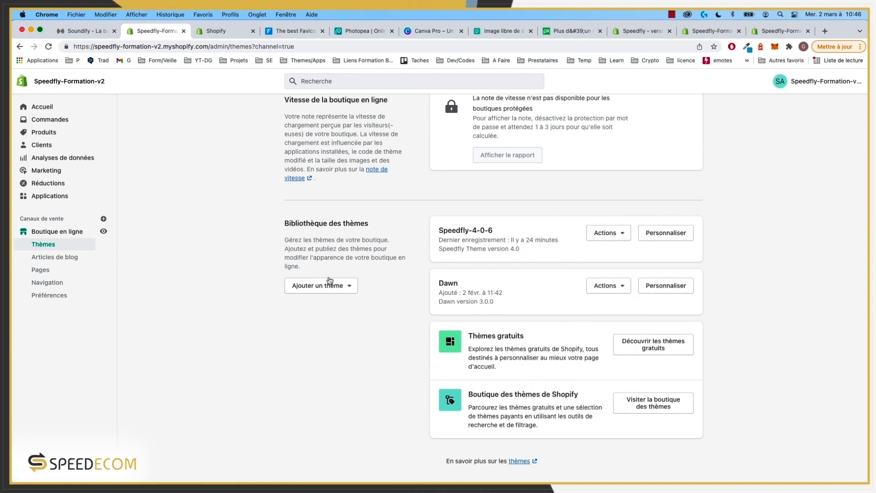
click(620, 236)
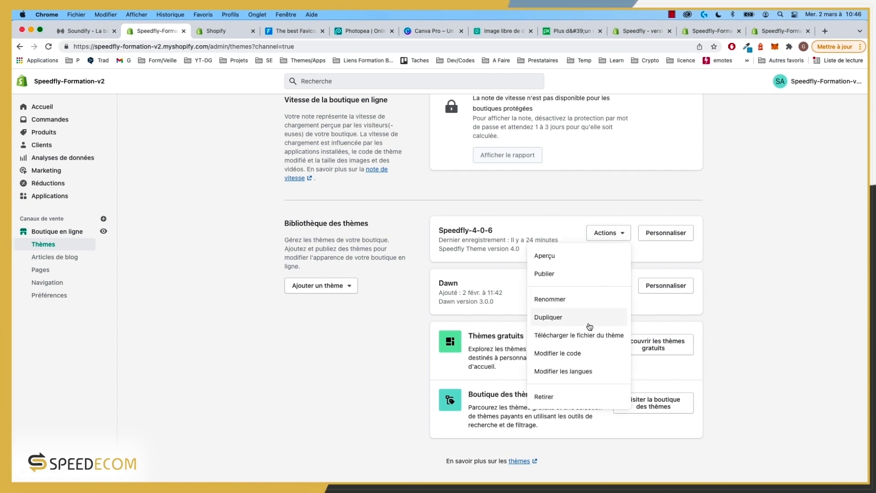
click(553, 274)
click(554, 363)
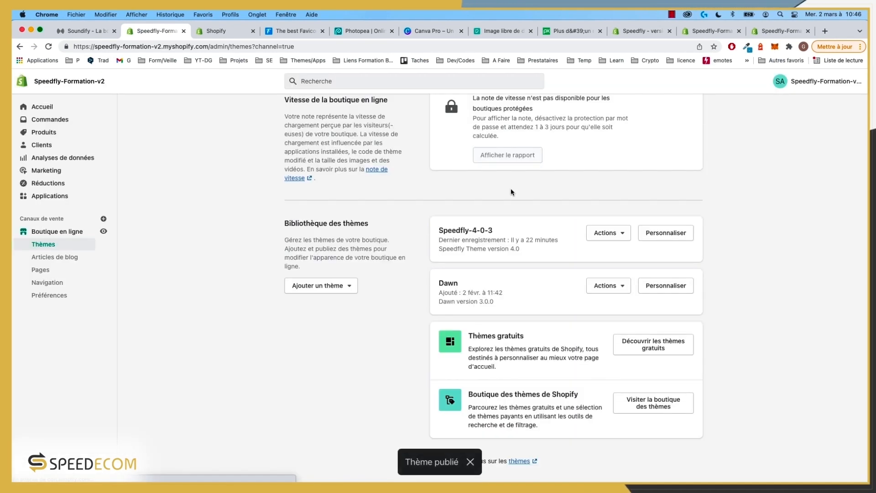
Step: Preview the storefront with the new theme, then return to the admin Thèmes page
click(84, 35)
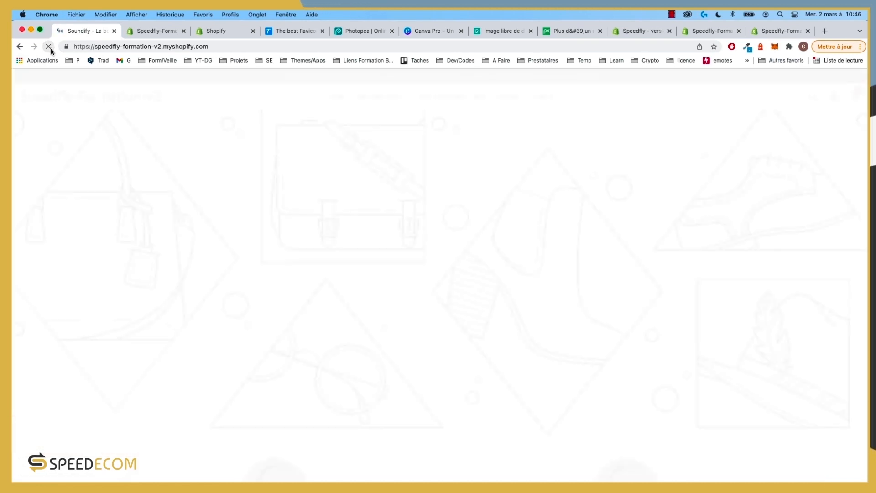
scroll(490, 222, down, 2)
scroll(491, 221, down, 15)
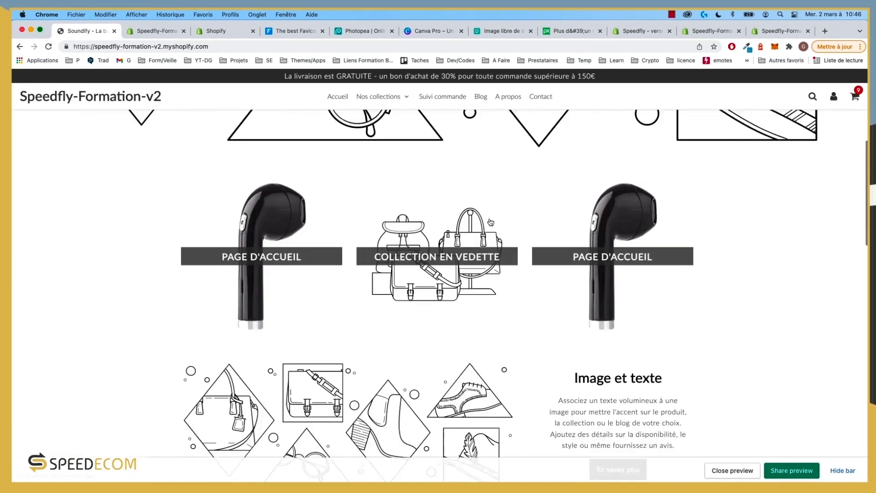
scroll(491, 222, down, 5)
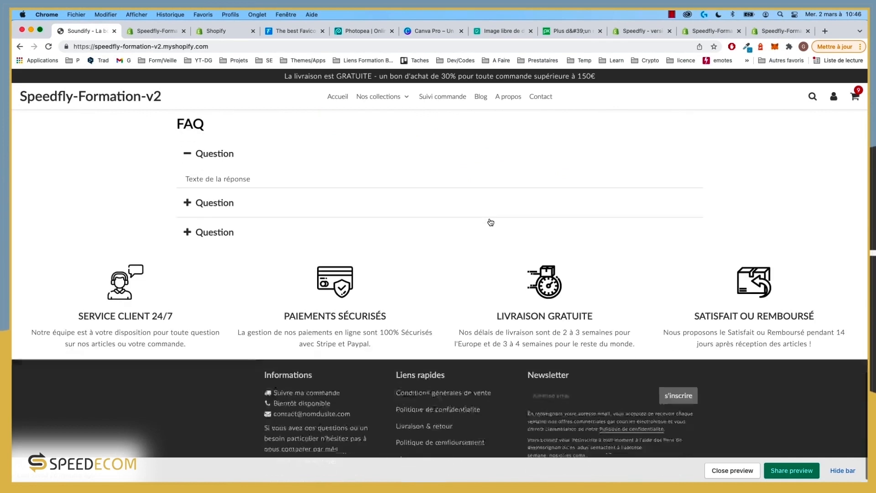
scroll(490, 222, up, 15)
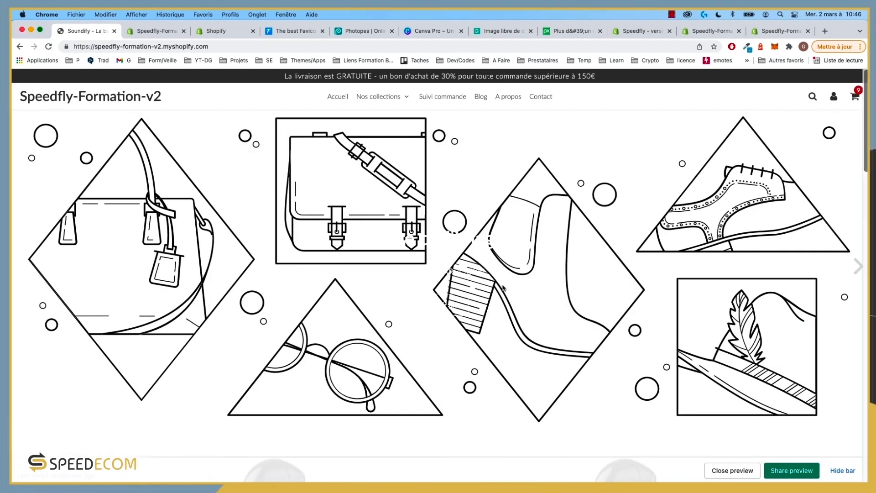
click(152, 32)
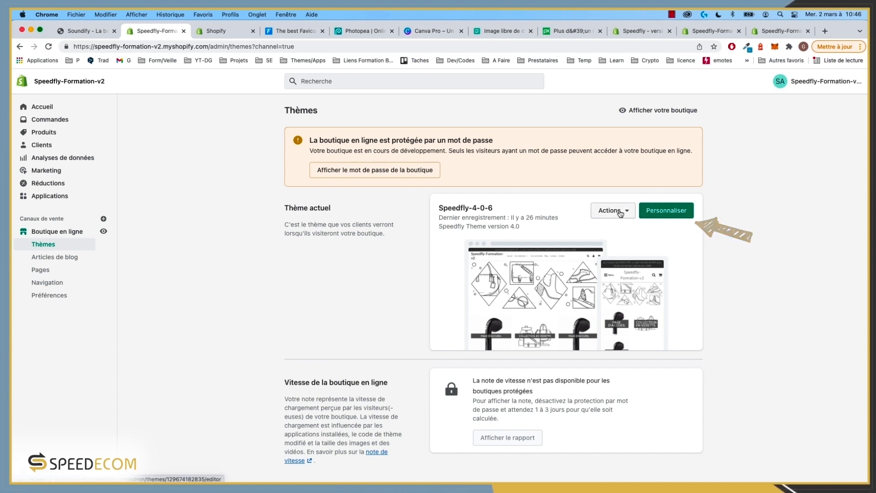
Step: Customise Speedfly-4-0-6, collapsing the Carrousel, Liste des collections, FAQ and Blocs personnalisés sections
click(668, 210)
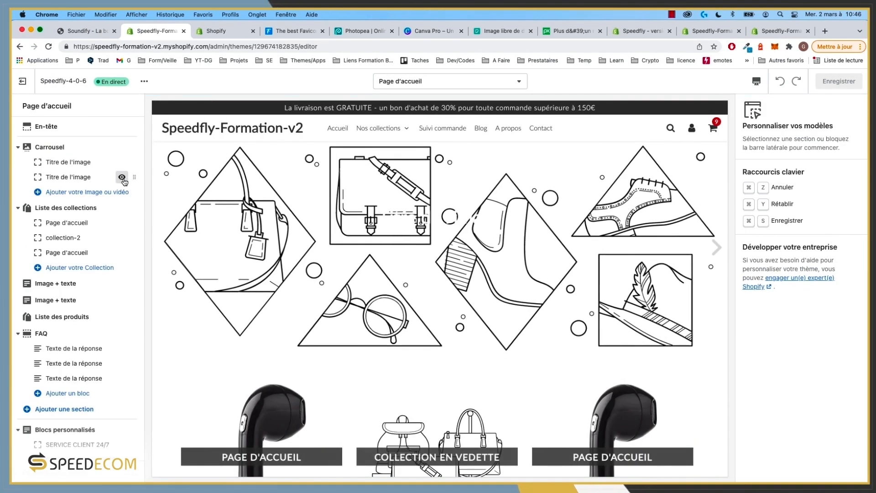
click(18, 147)
click(18, 164)
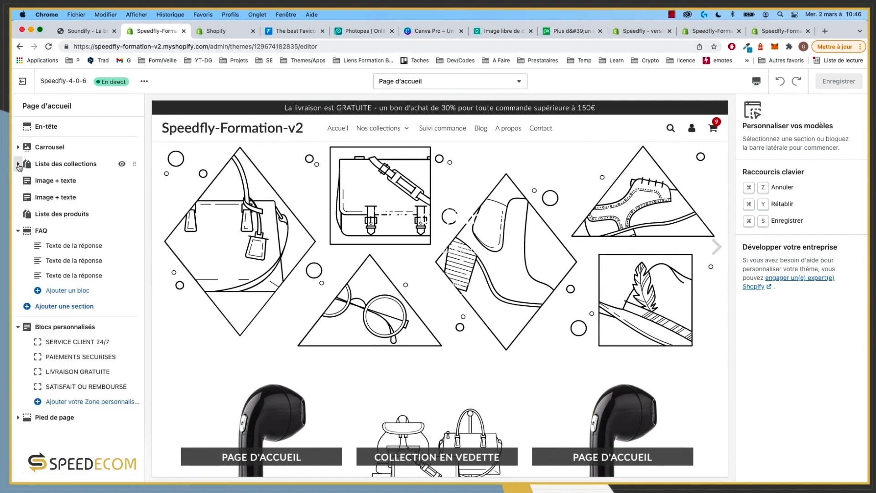
click(18, 231)
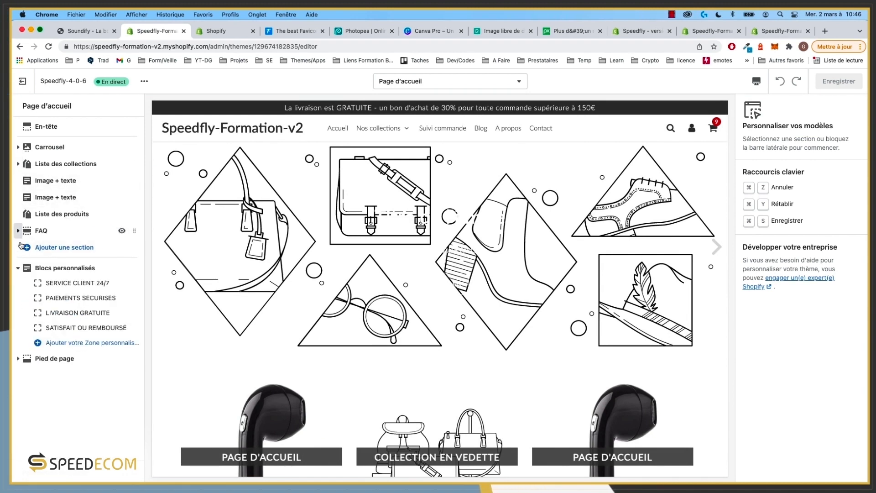
click(19, 268)
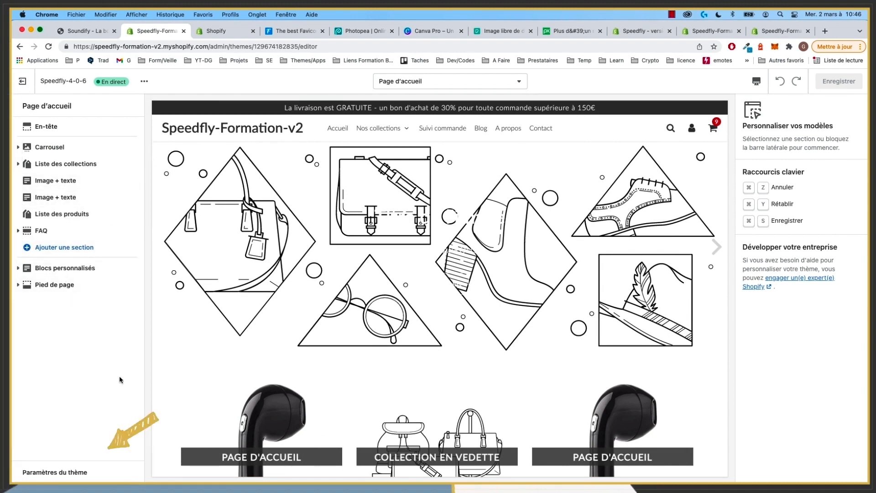
Step: Open Paramètres du thème and expand, then collapse, Liens pratiques
click(69, 475)
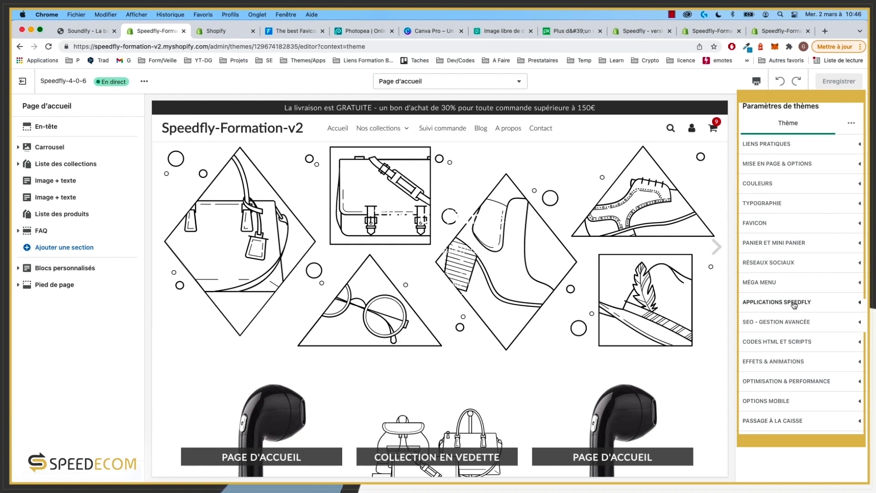
click(779, 145)
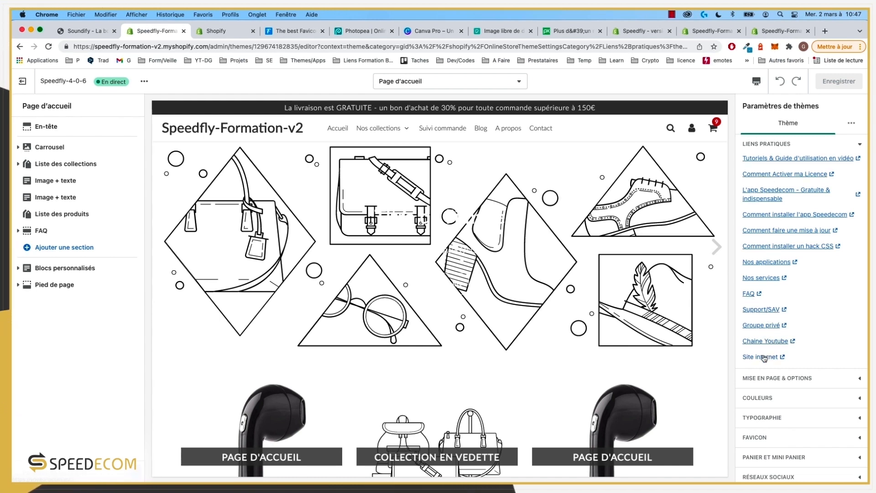
click(861, 146)
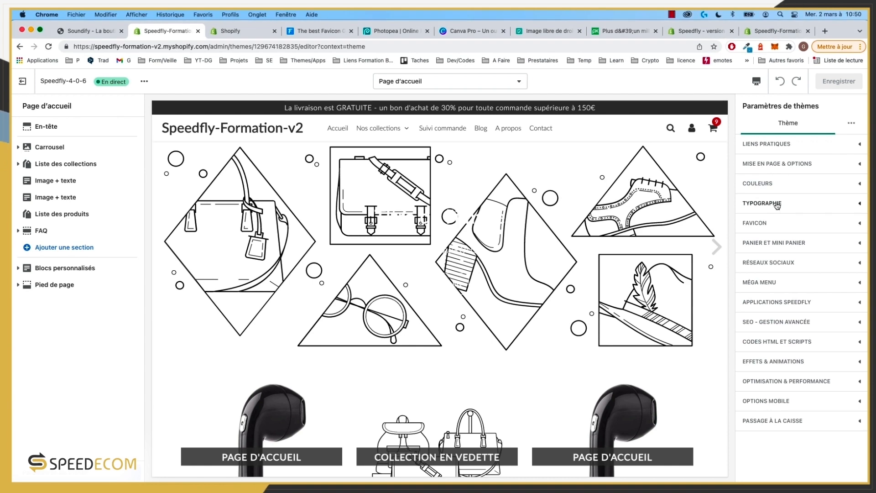
Step: Review the Mise en page & options settings, then collapse them
click(774, 168)
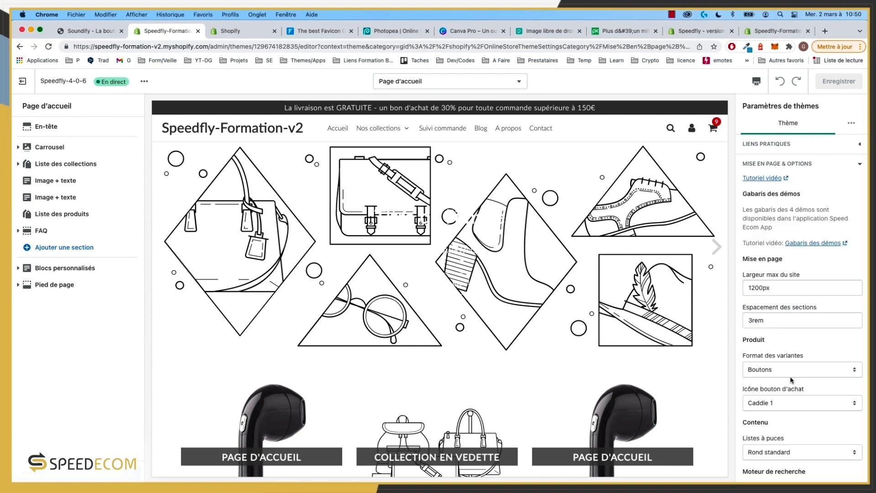
scroll(801, 428, down, 10)
scroll(801, 428, up, 10)
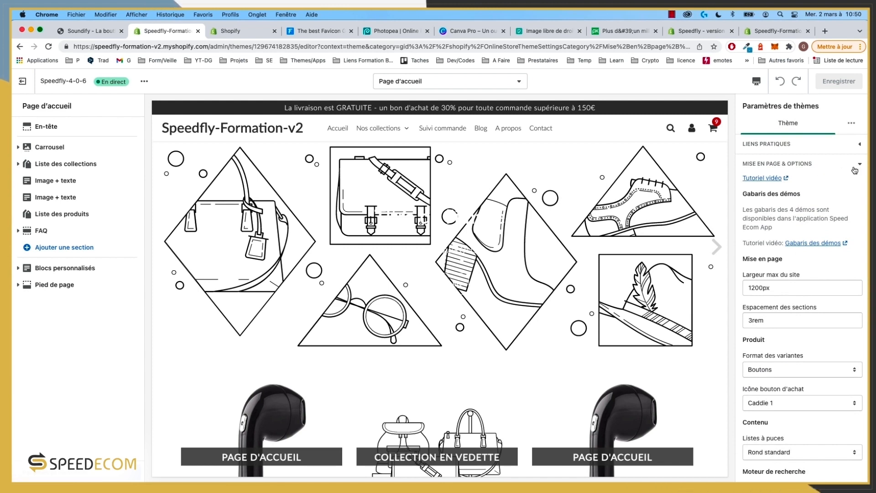
click(856, 165)
Step: Expand Typographie and review the Lato fonts and size fields
click(802, 204)
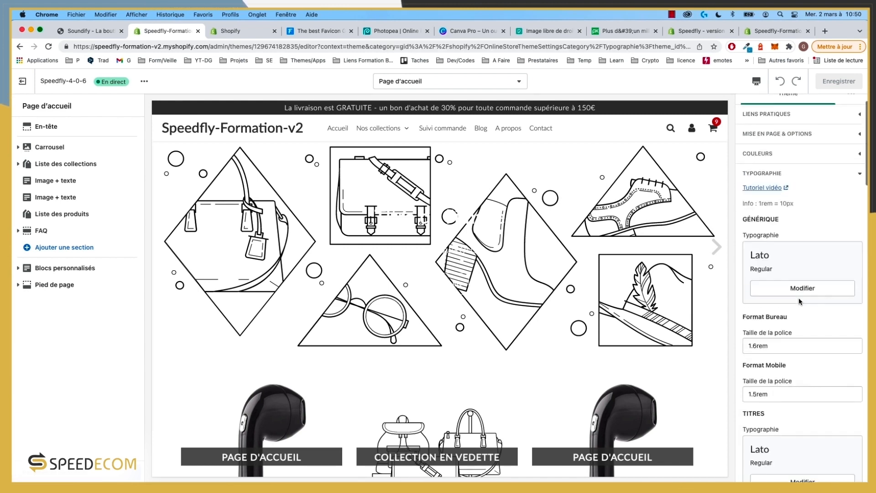
scroll(782, 302, down, 1)
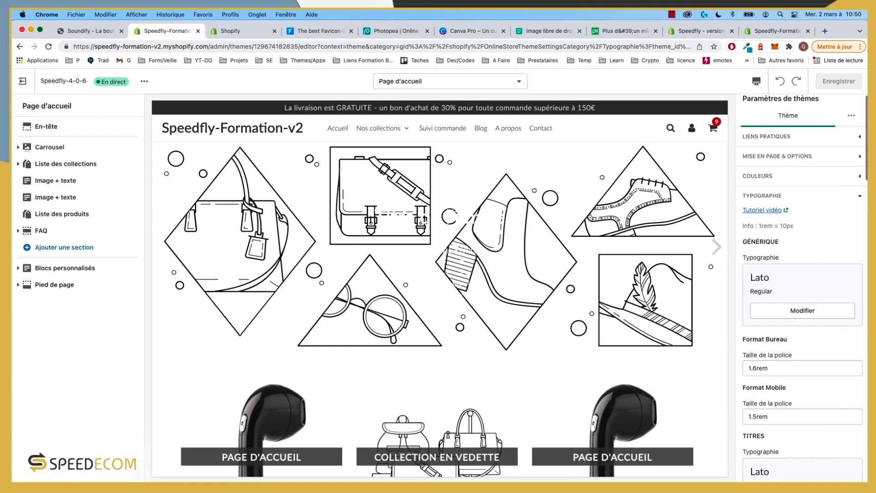
scroll(782, 287, down, 5)
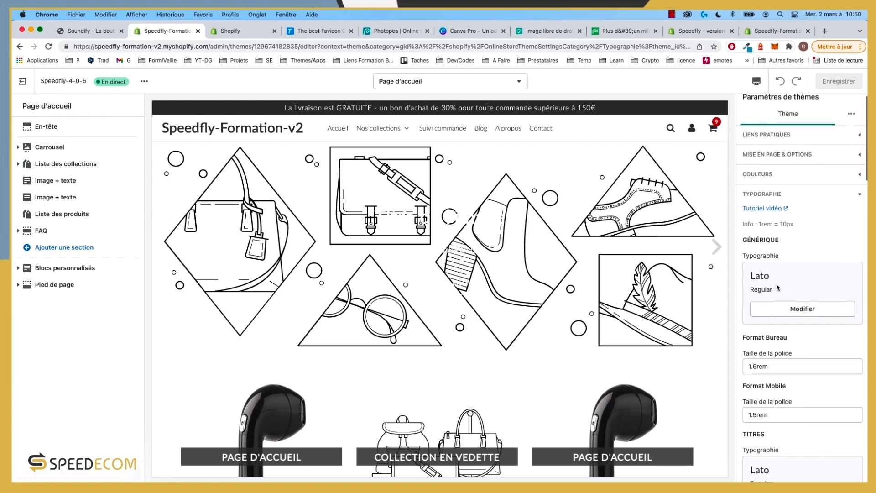
scroll(779, 288, down, 5)
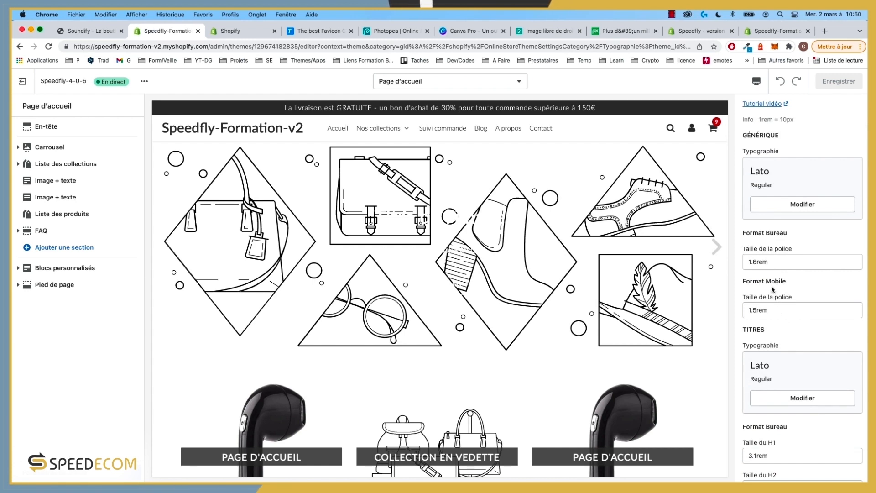
scroll(766, 265, down, 1)
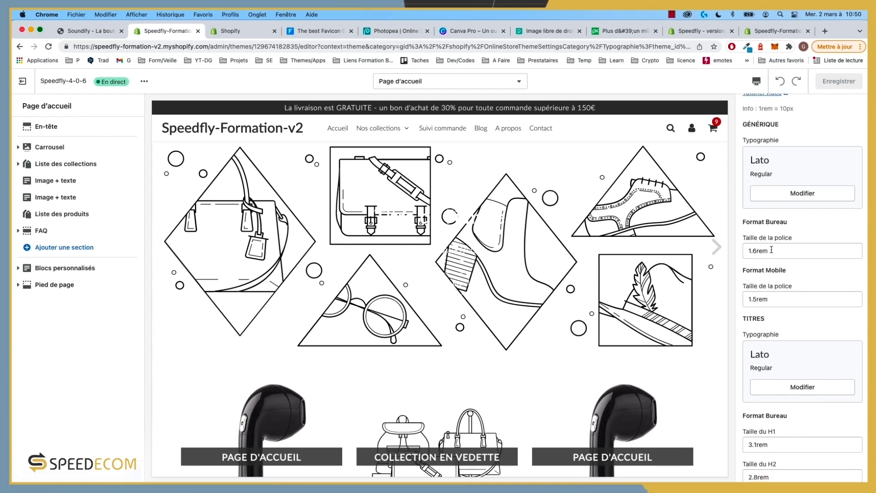
scroll(799, 284, down, 10)
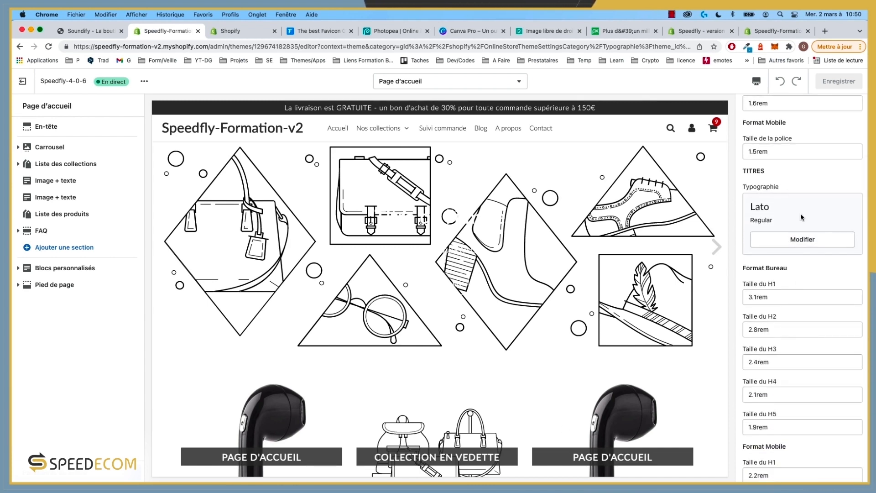
Step: Change the heading font to Work Sans
click(800, 240)
click(777, 131)
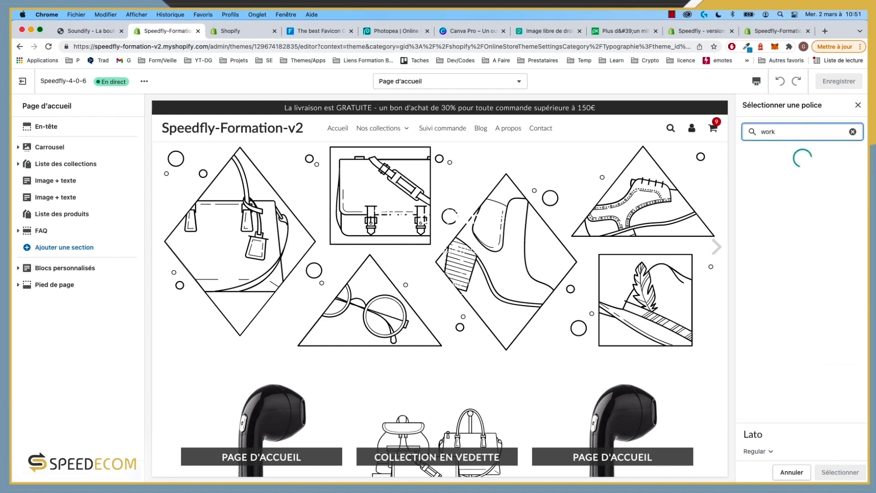
click(777, 198)
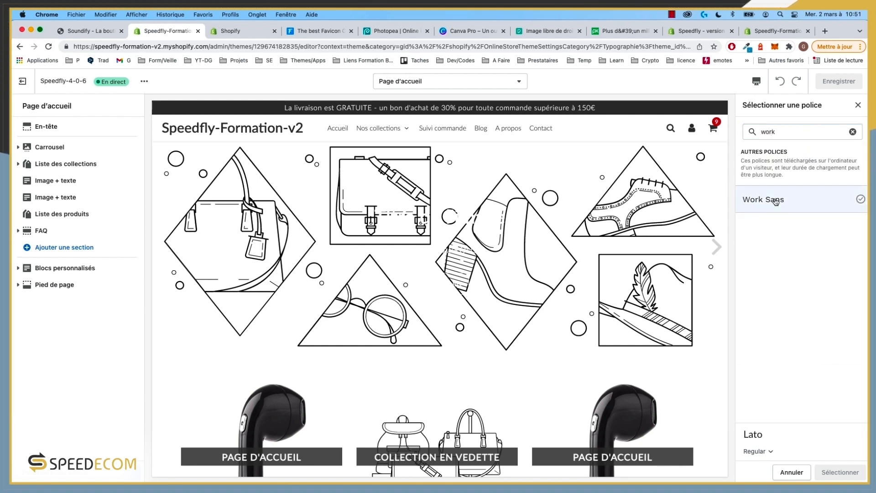
click(849, 472)
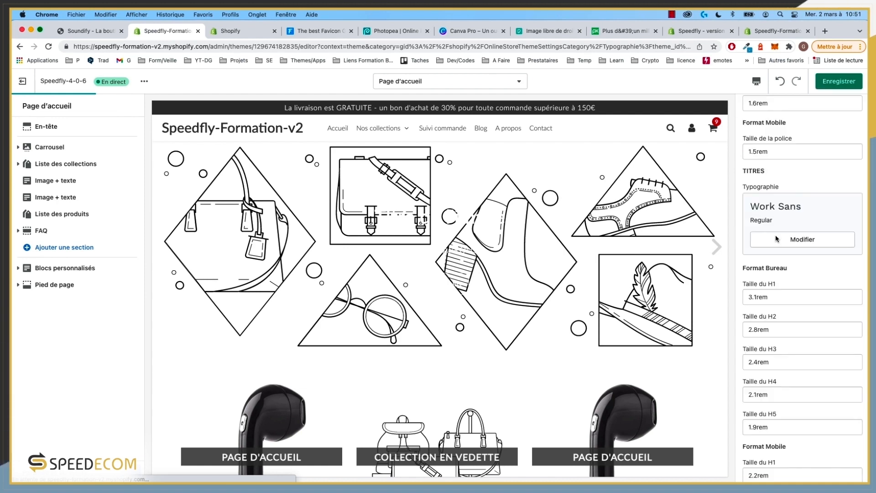
Step: Set the H1 size to 3.4rem on desktop and 2.4rem on mobile
click(758, 298)
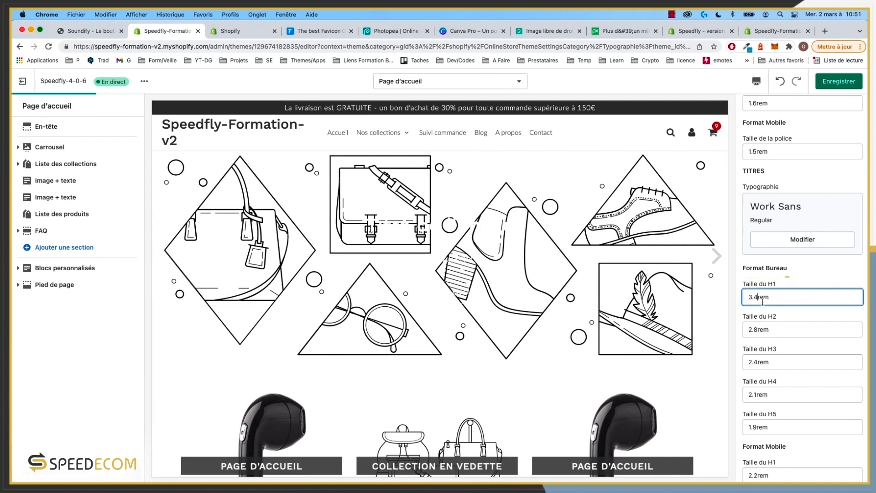
scroll(473, 334, down, 4)
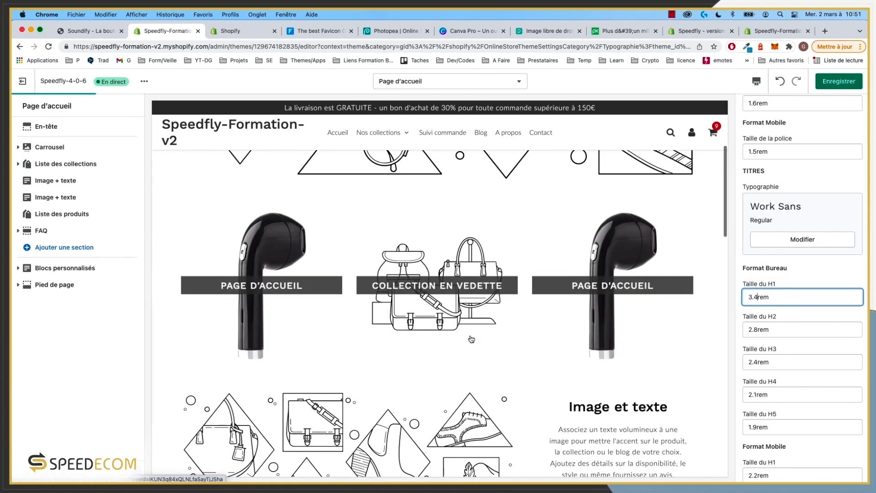
scroll(473, 338, down, 3)
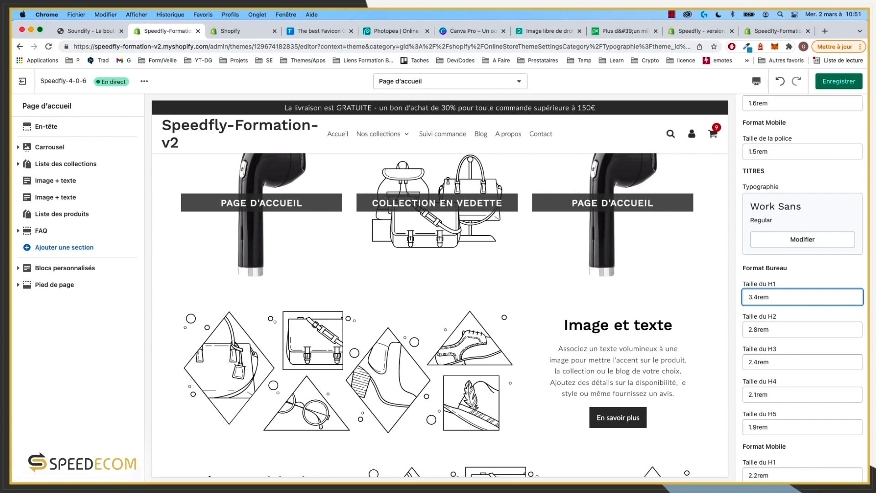
scroll(787, 352, down, 3)
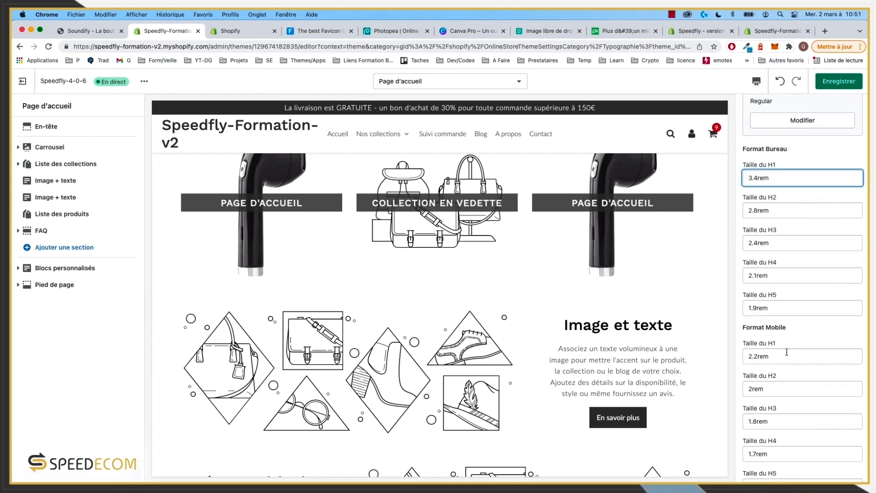
click(757, 356)
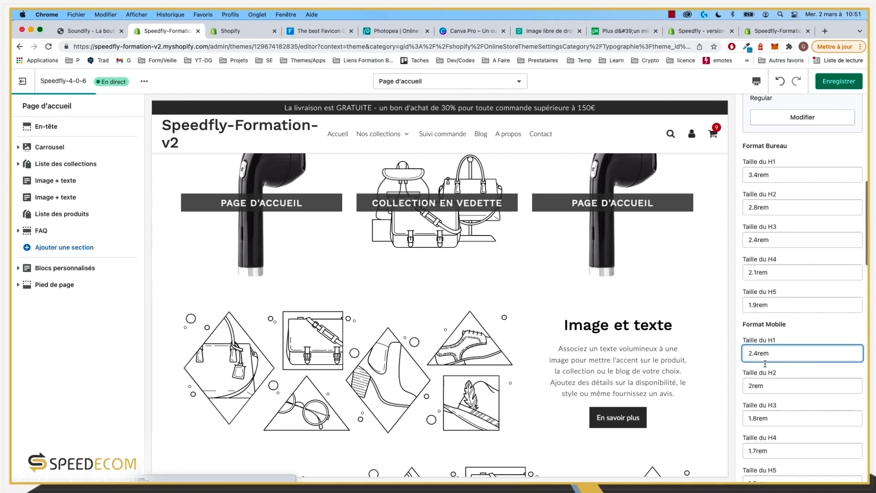
scroll(780, 343, down, 5)
scroll(780, 343, down, 2)
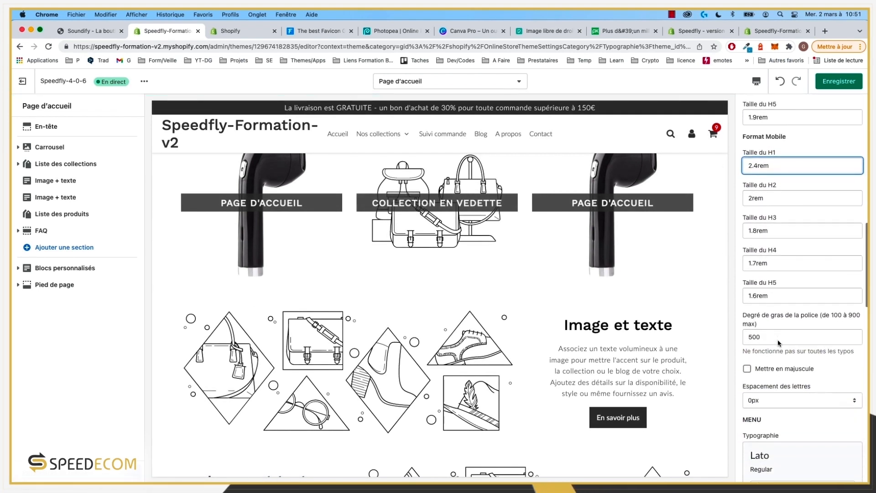
Step: Make headings uppercase with 1px letter spacing
click(785, 358)
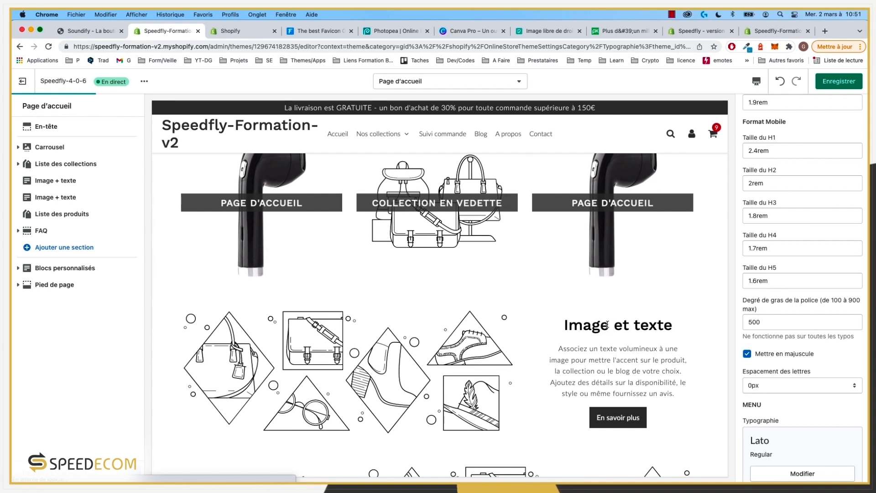
scroll(820, 383, down, 1)
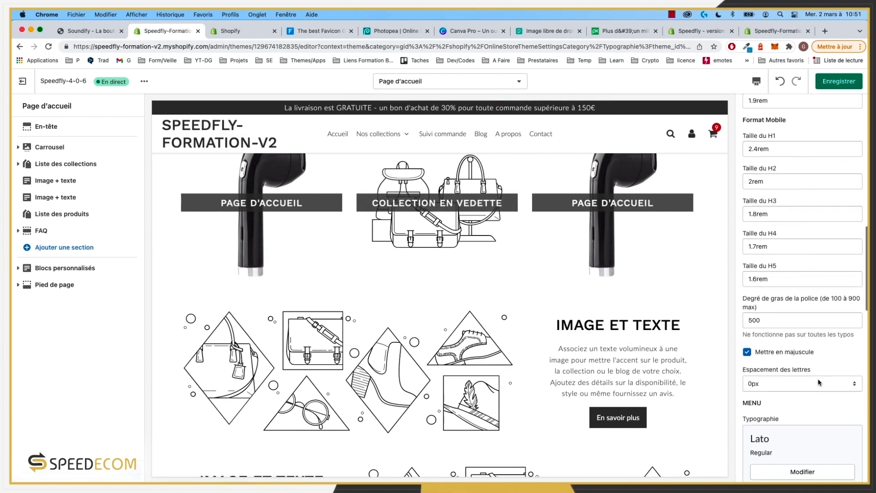
click(794, 387)
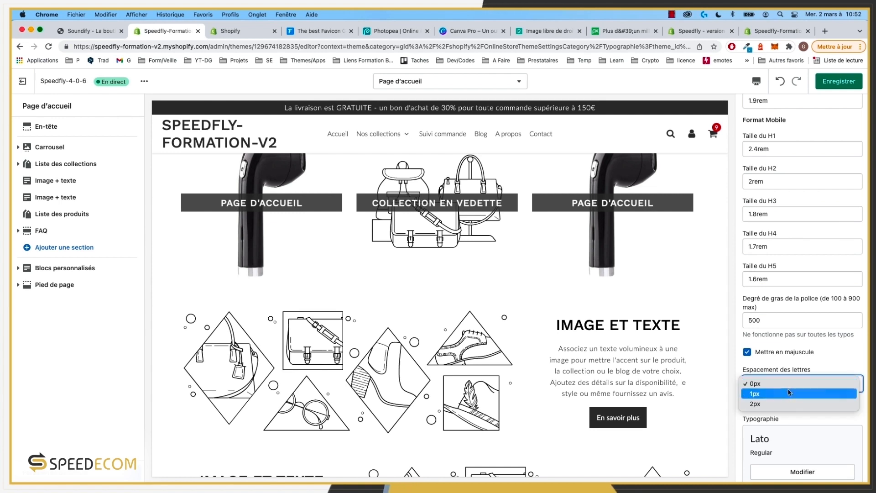
click(789, 396)
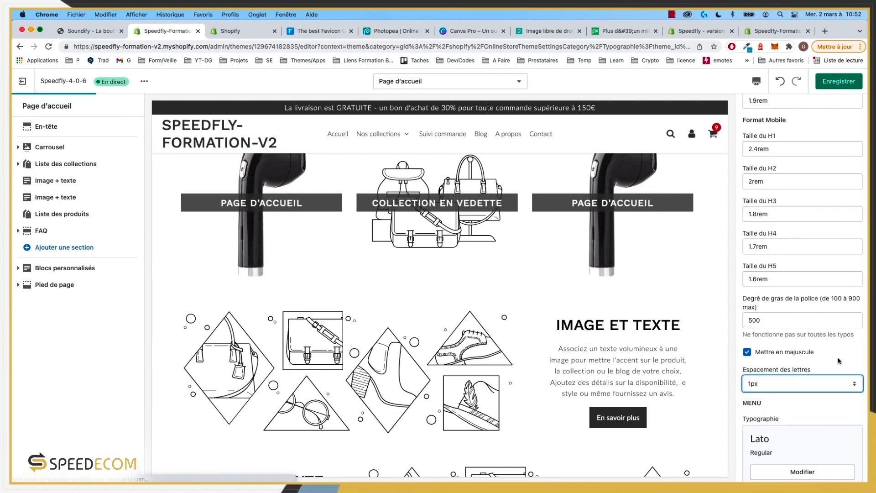
click(852, 362)
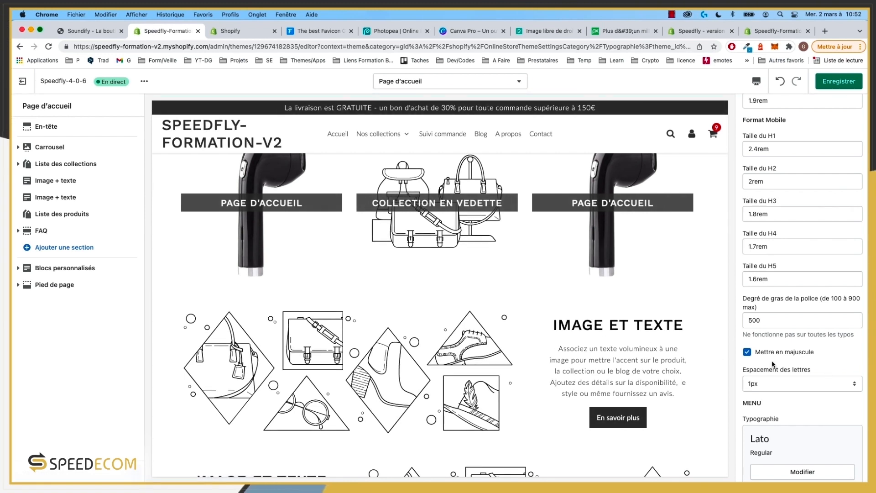
Step: Set the menu font weight to 400
scroll(772, 364, down, 3)
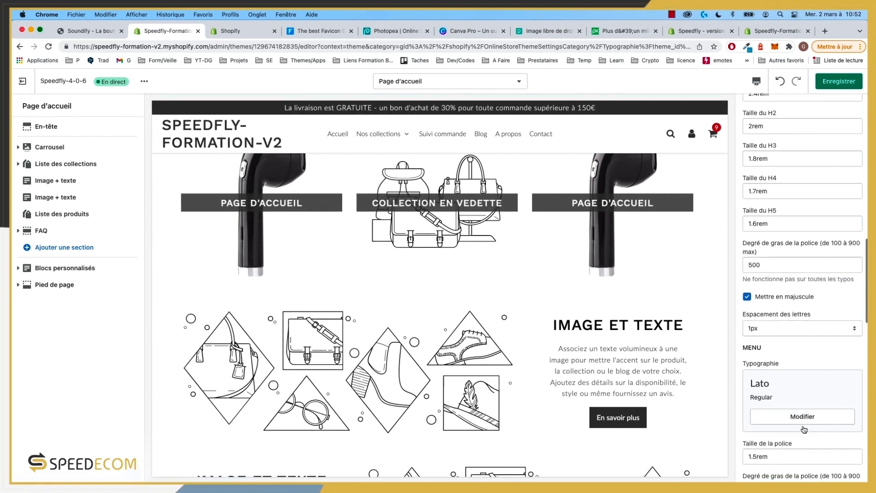
scroll(805, 429, down, 4)
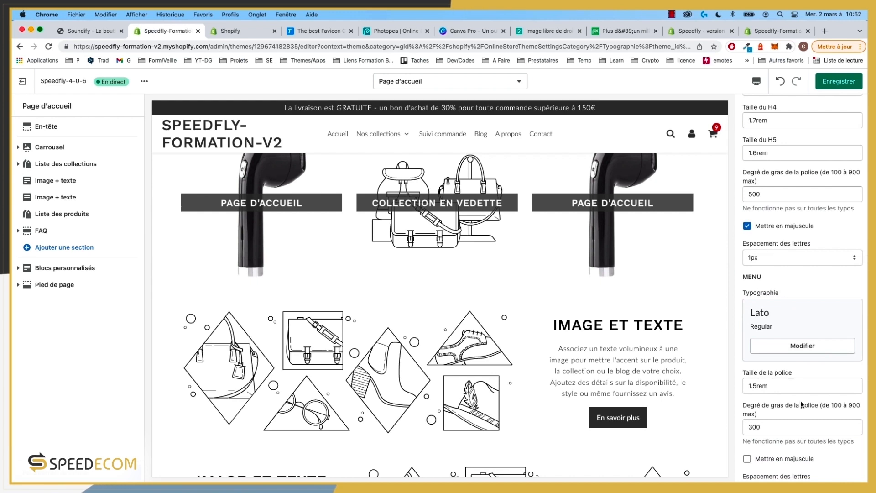
click(751, 426)
key(BackSpace)
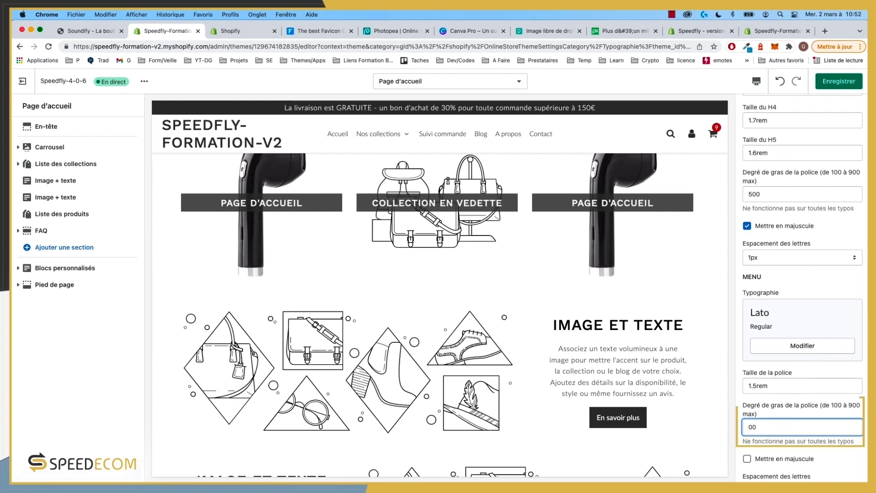
text(4)
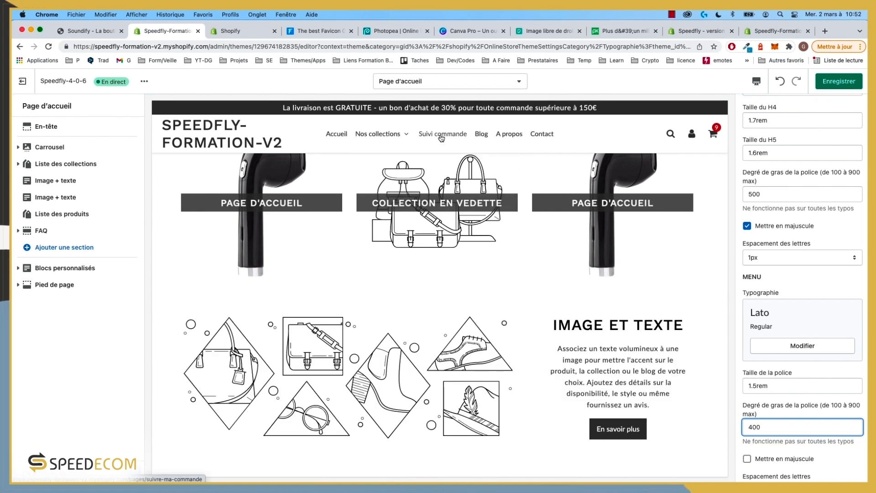
Step: Round primary buttons and variants to 4 px
scroll(857, 417, down, 6)
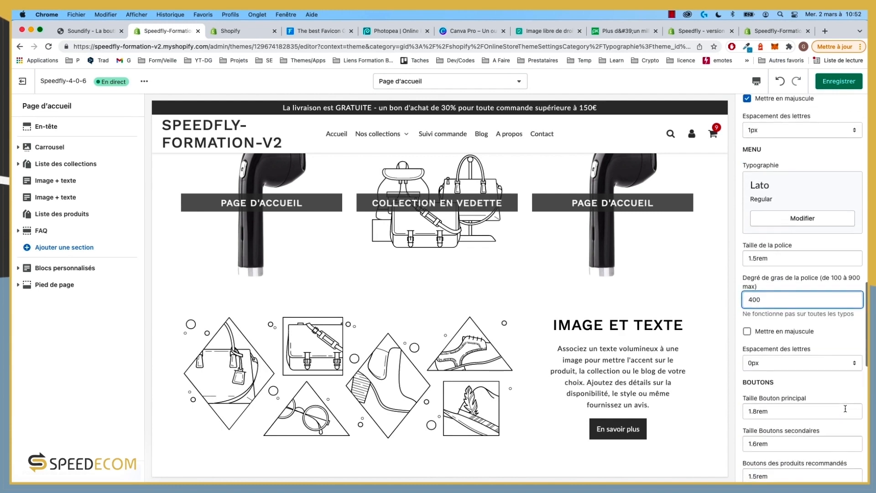
scroll(810, 315, down, 1)
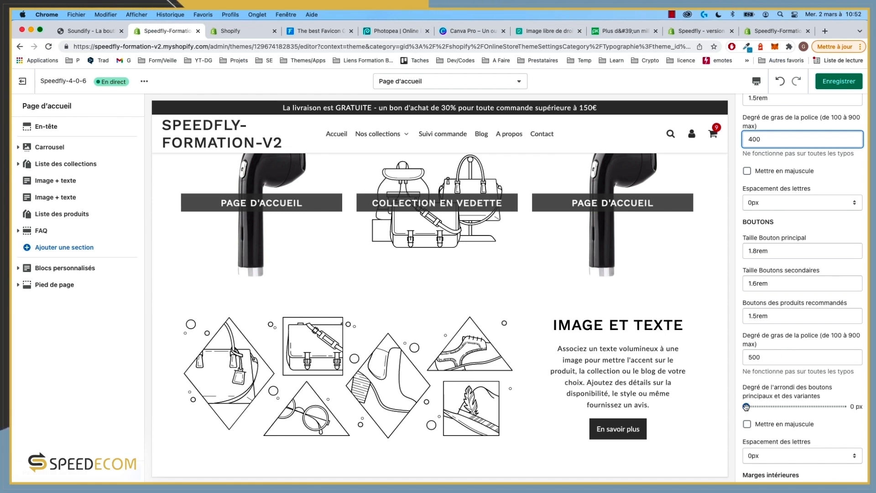
drag(747, 406, 753, 407)
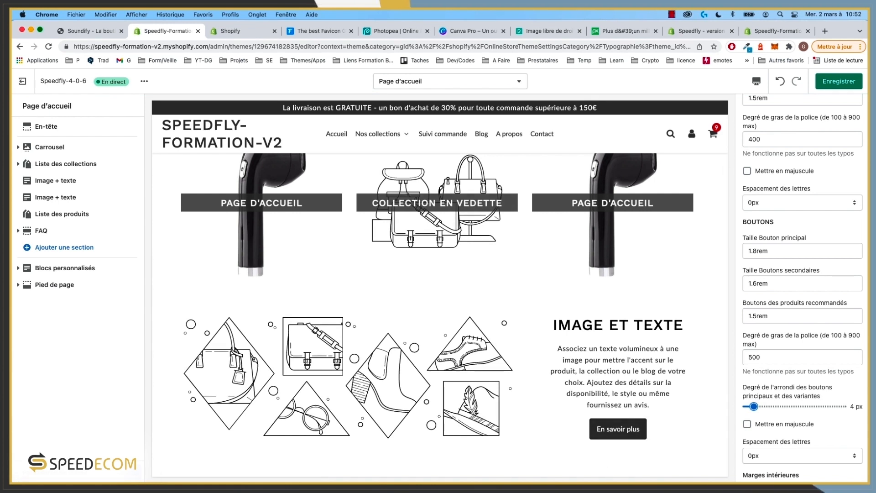
scroll(805, 410, down, 5)
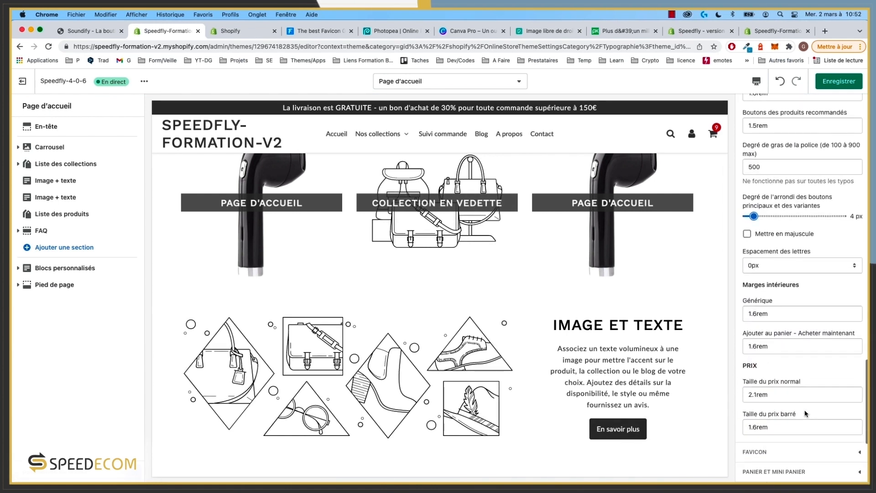
scroll(804, 410, down, 2)
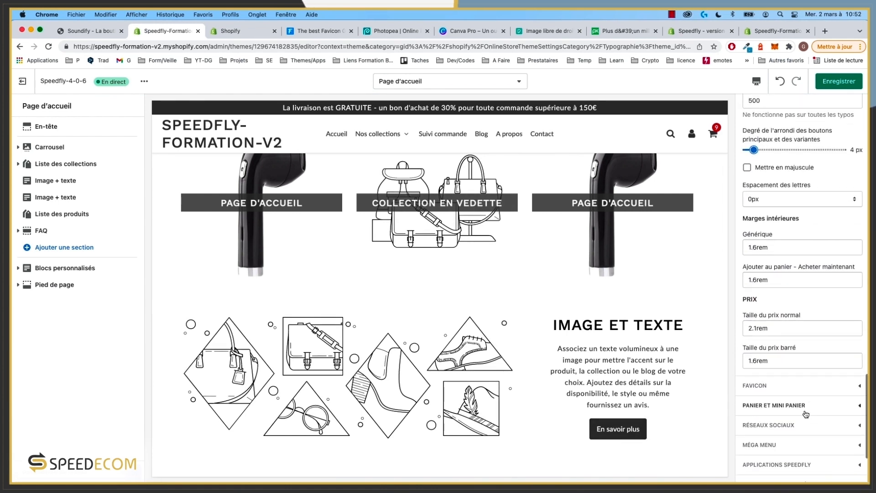
scroll(804, 343, up, 3)
scroll(803, 343, down, 5)
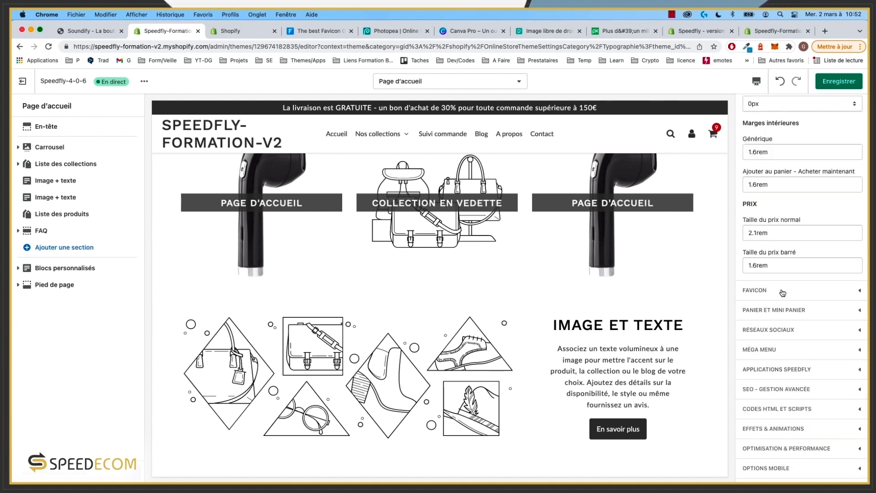
Step: Set the favicon to the signal-waves icon from the image library
click(782, 296)
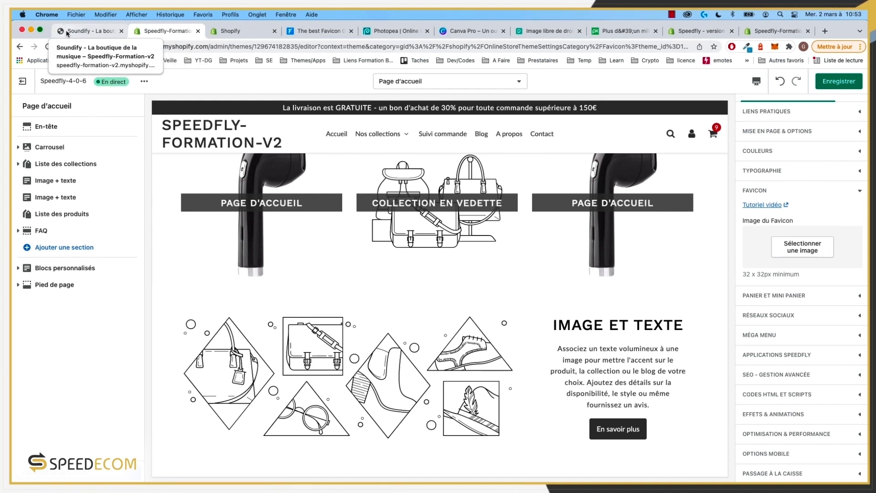
click(802, 249)
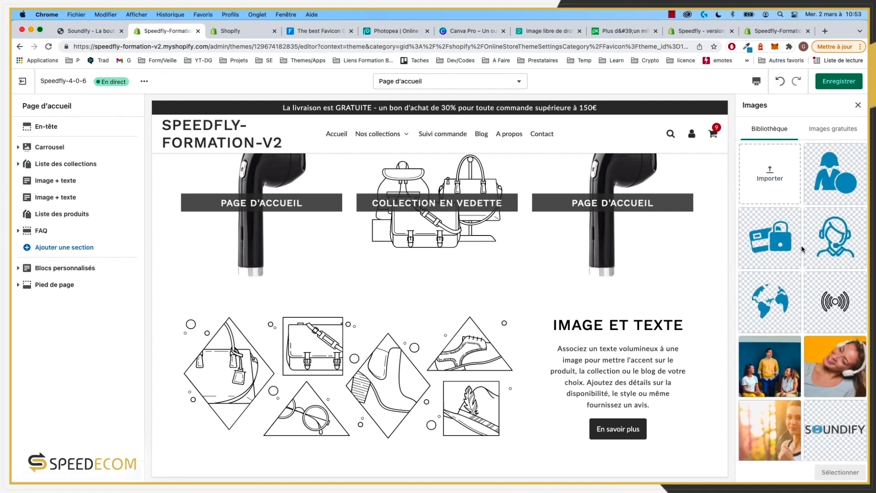
scroll(835, 329, down, 5)
scroll(835, 329, up, 3)
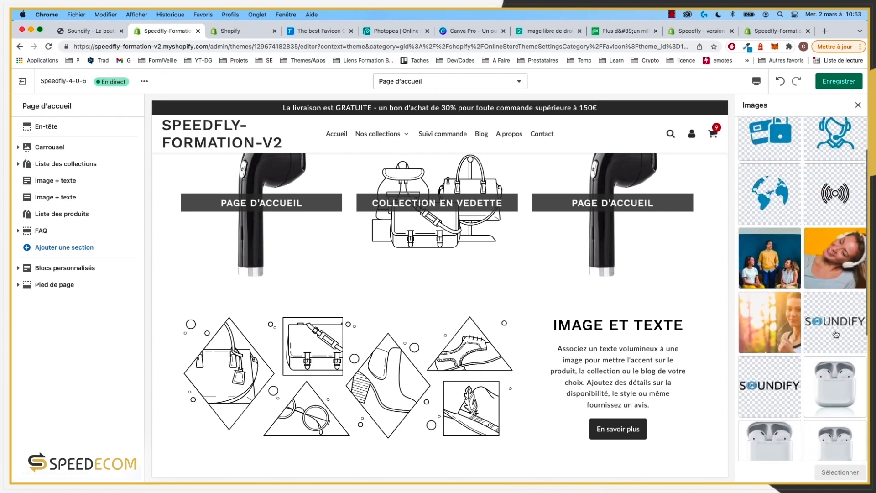
click(842, 195)
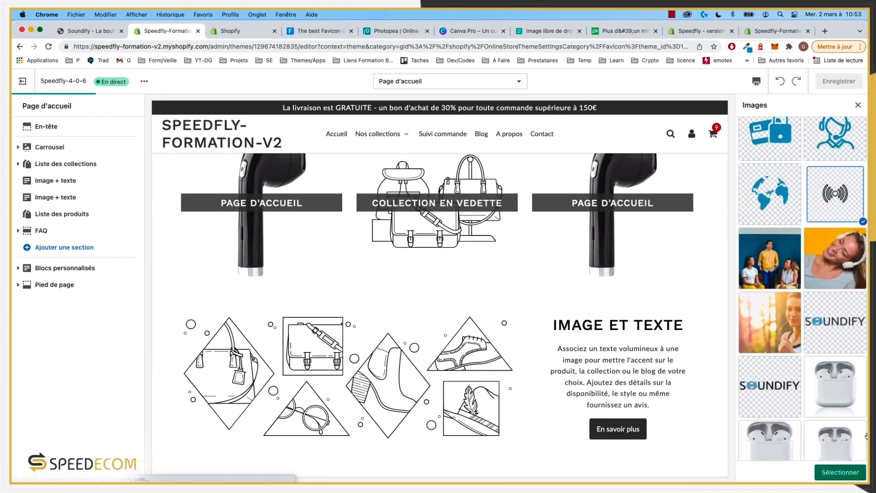
click(854, 472)
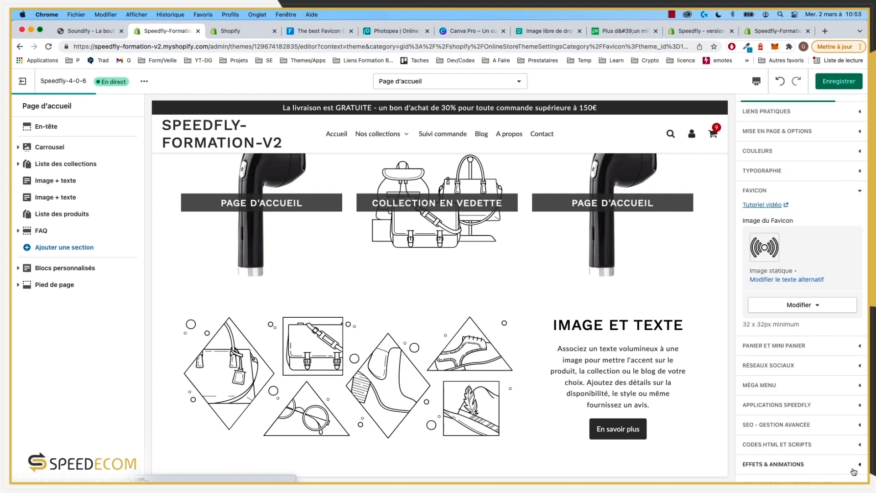
click(291, 34)
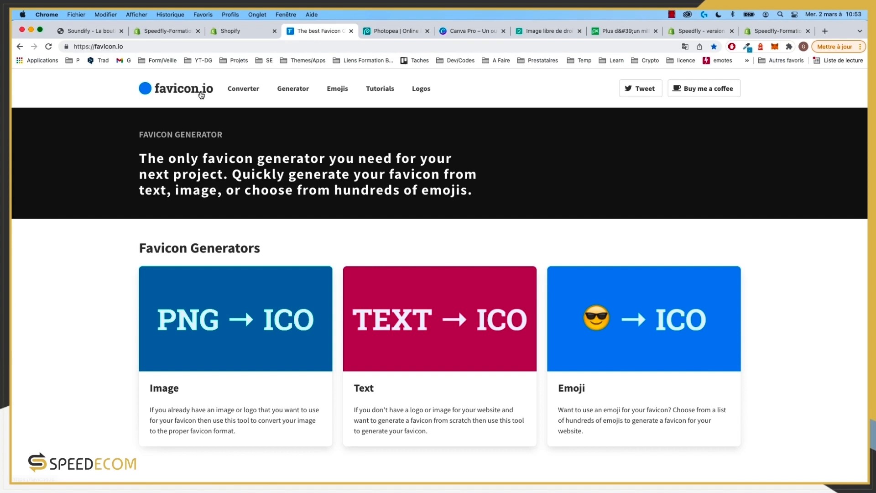
Step: Open favicon.io's TEXT → ICO generator and change the text from F to SD
scroll(265, 312, down, 2)
scroll(266, 312, down, 3)
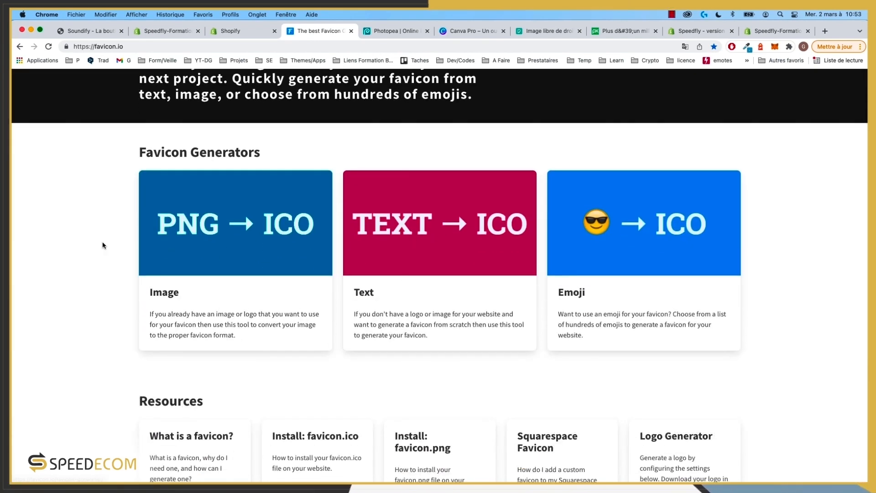
scroll(102, 246, up, 2)
scroll(408, 274, down, 2)
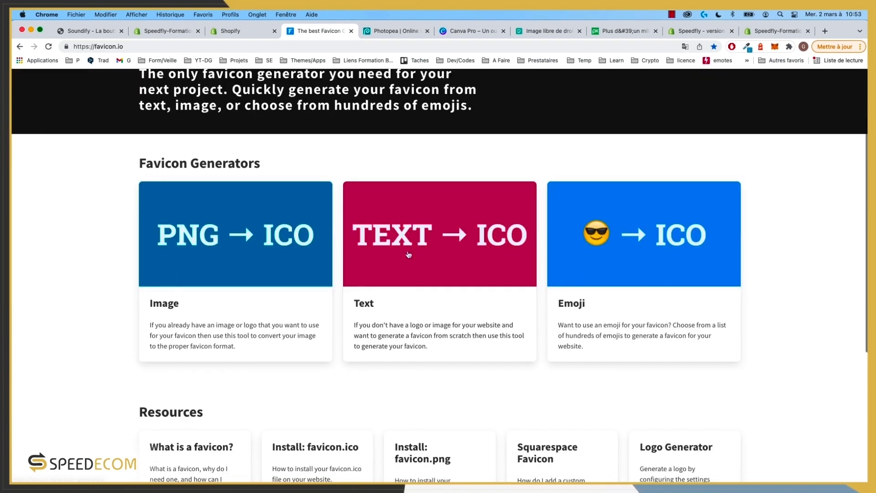
click(409, 255)
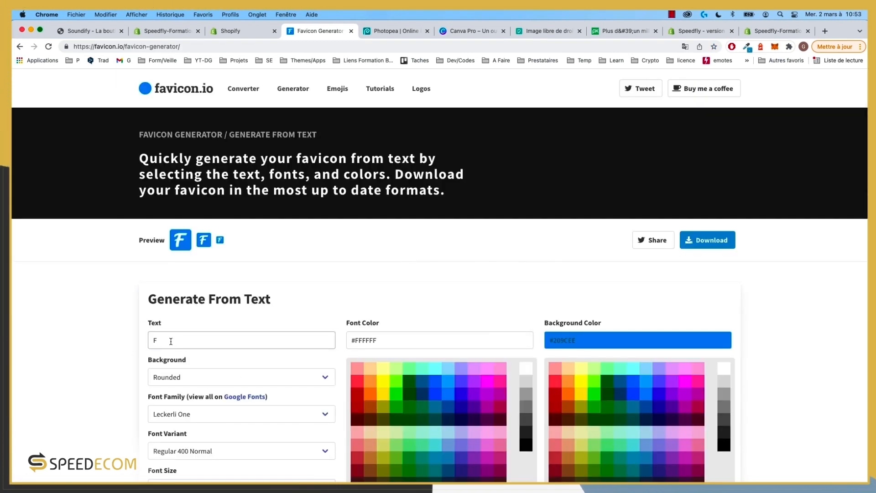
double_click(171, 341)
text(SD)
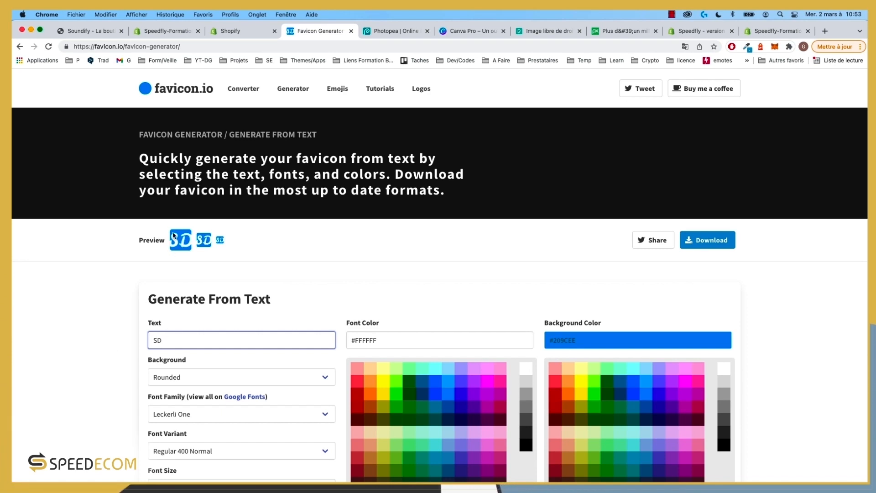
Step: Set the favicon font family to Jomhuria, then return to the theme editor
scroll(197, 294, down, 5)
click(204, 281)
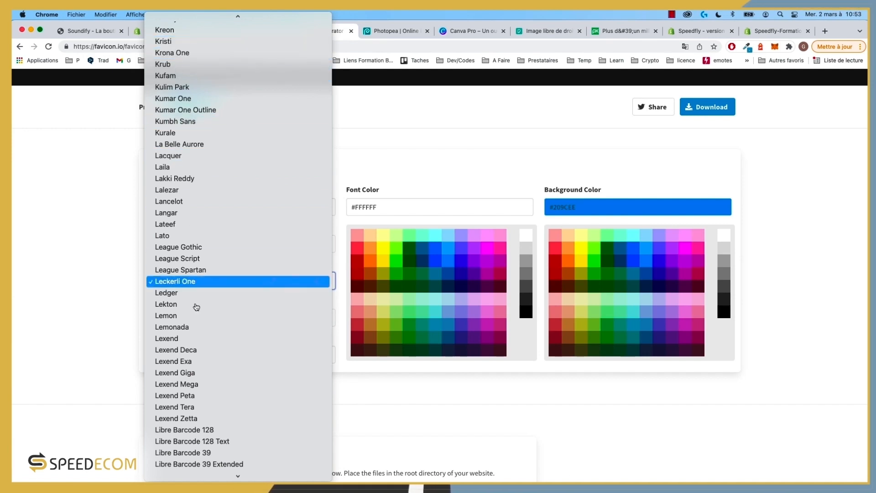
scroll(187, 318, up, 15)
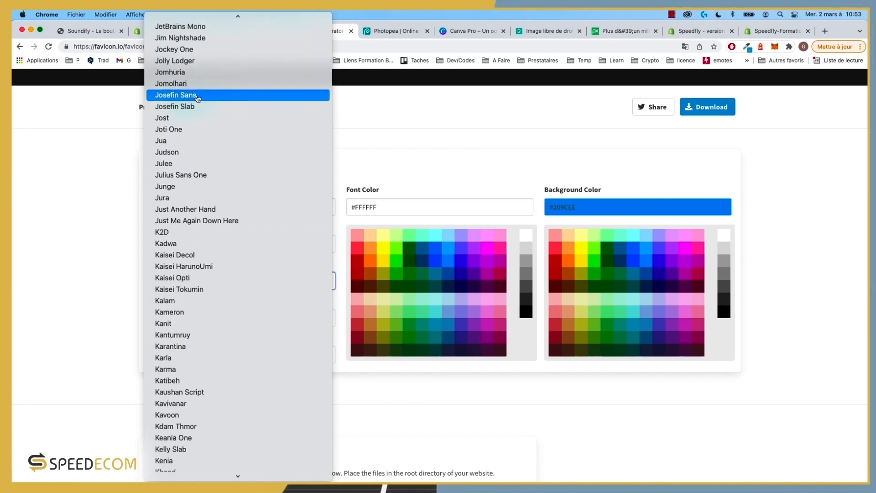
click(185, 73)
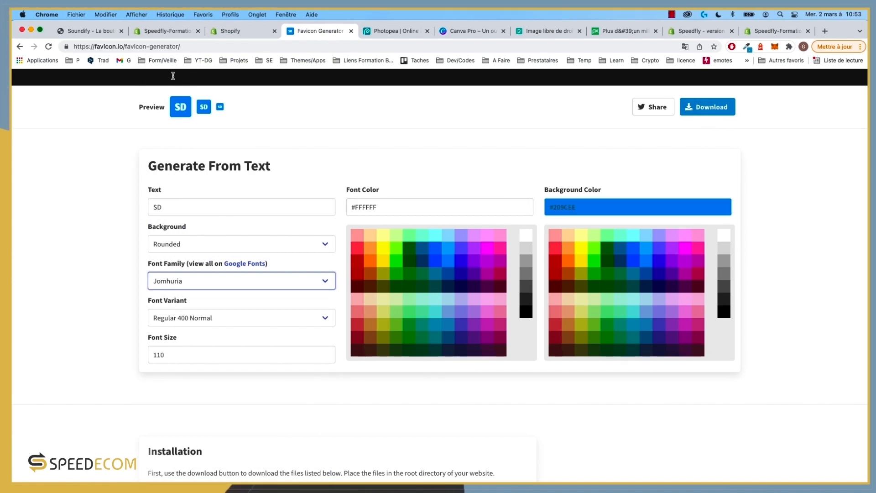
click(162, 32)
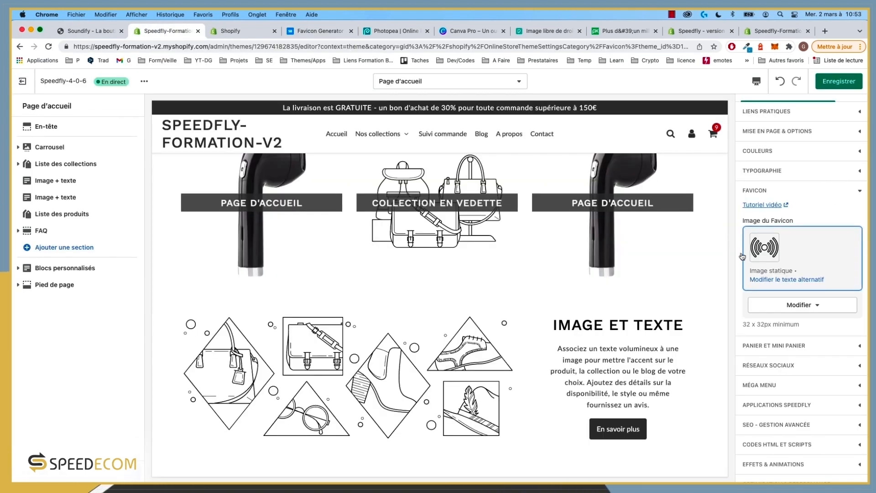
Step: Expand Panier et mini panier and review its options
scroll(776, 274, down, 3)
click(782, 296)
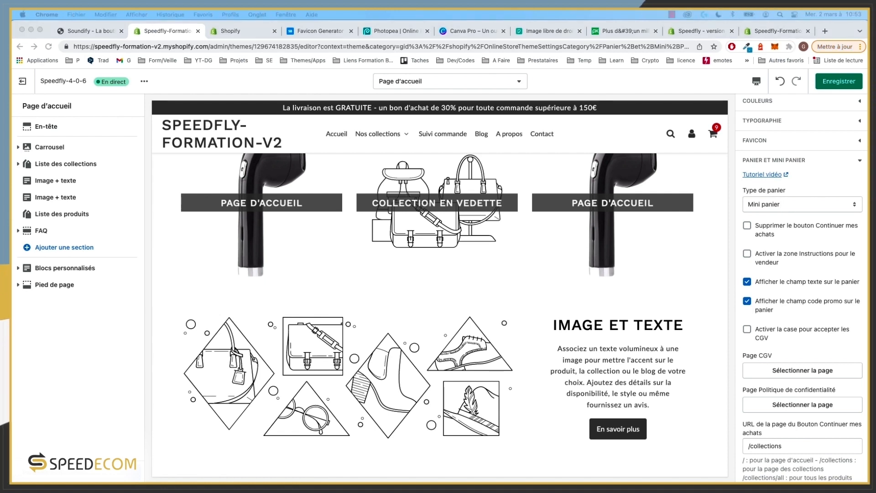
scroll(776, 320, down, 3)
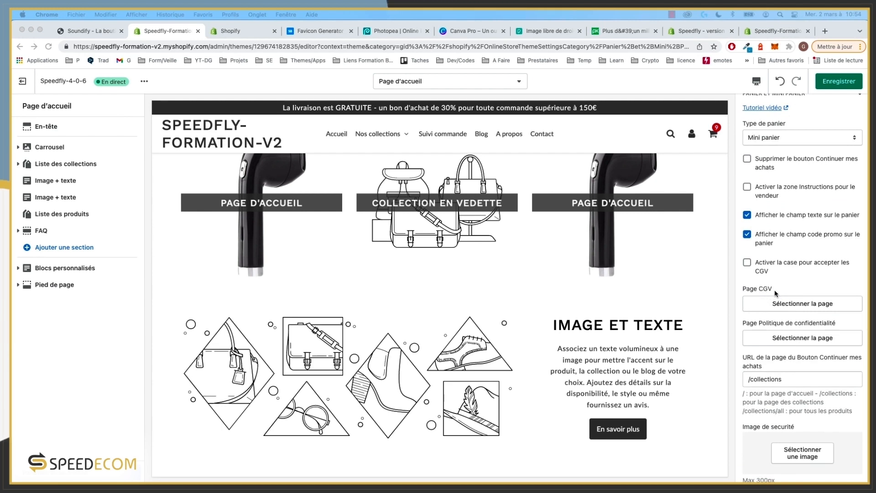
click(797, 304)
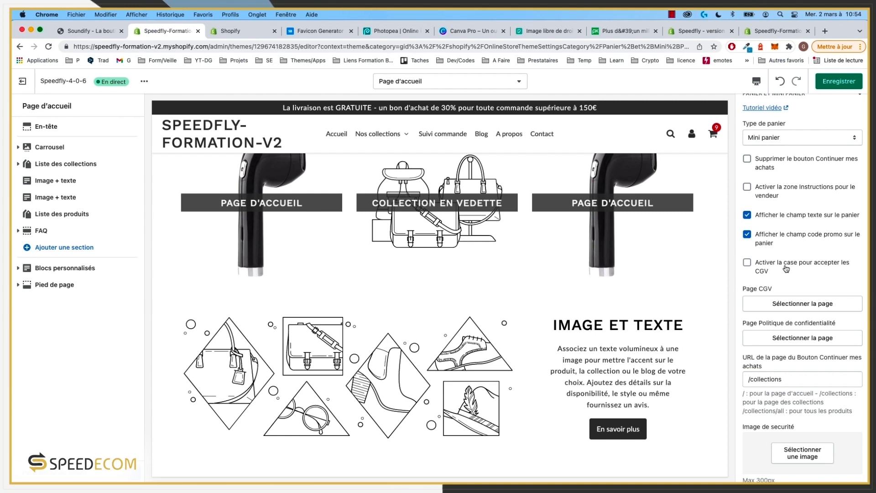
Step: Show the Réseaux sociaux settings with the Twitter, Facebook, Pinterest and Instagram links
scroll(764, 477, down, 2)
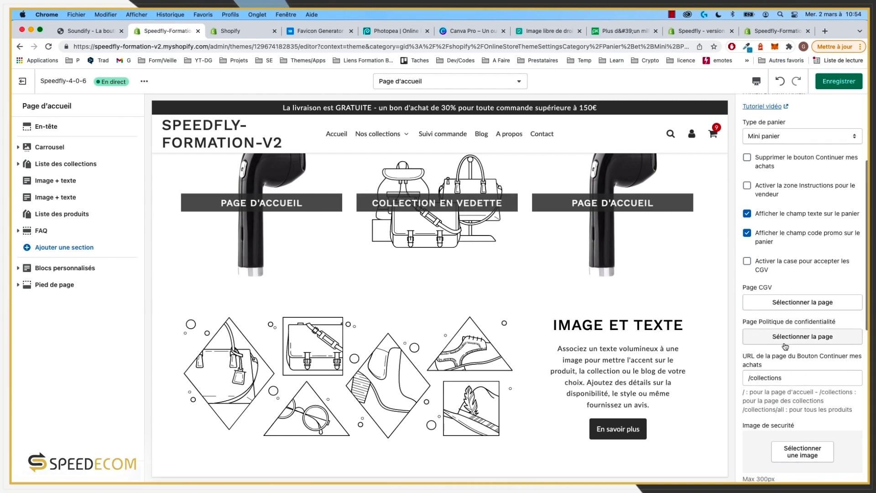
scroll(826, 330, down, 8)
click(827, 330)
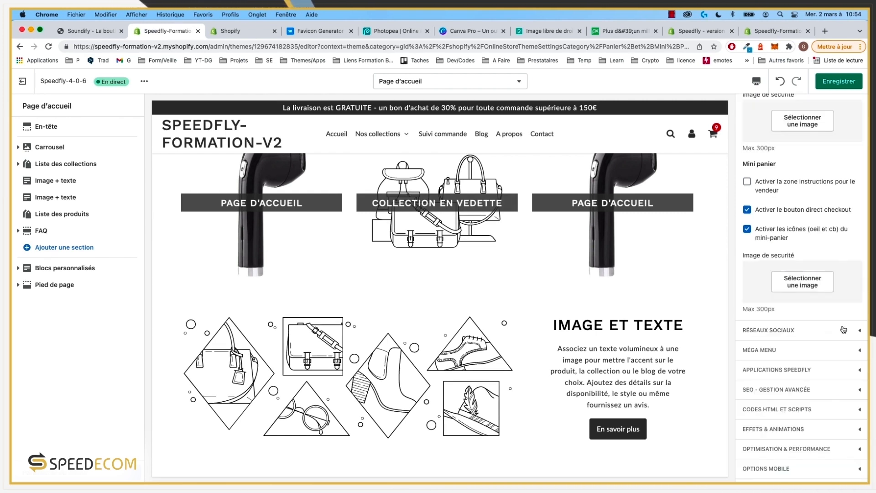
scroll(794, 169, up, 5)
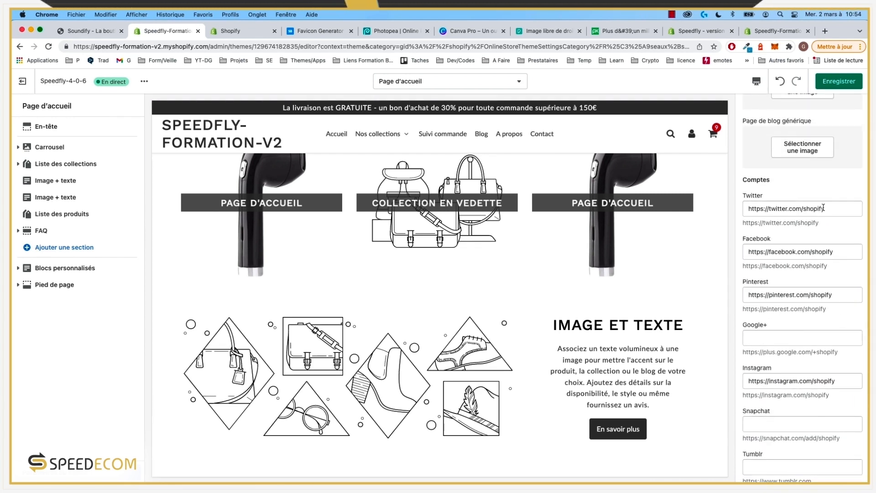
click(824, 209)
scroll(803, 201, up, 4)
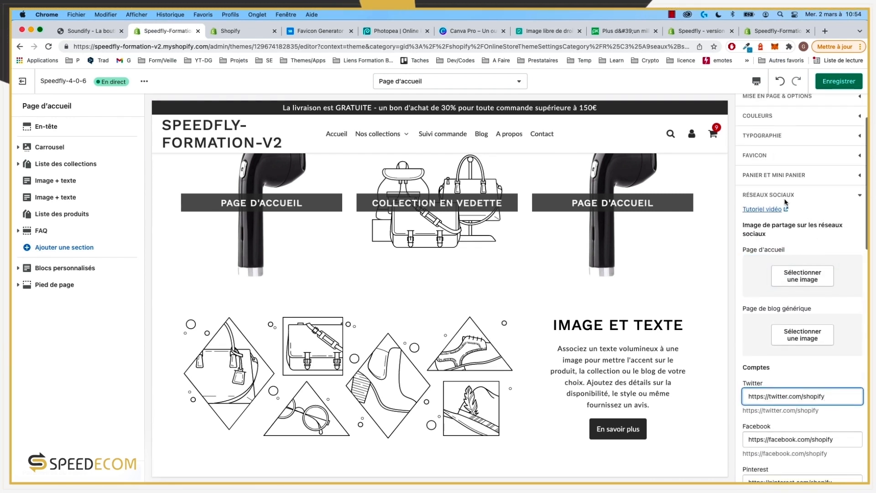
scroll(785, 320, down, 2)
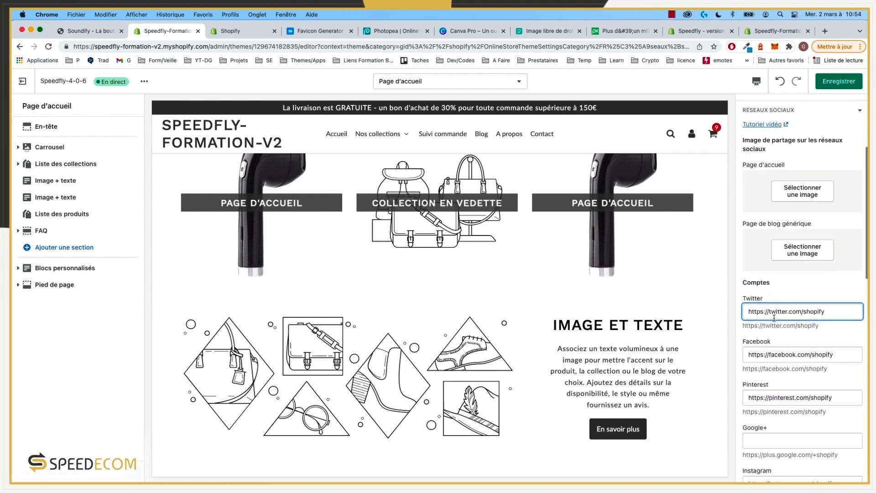
scroll(774, 318, down, 1)
double_click(822, 249)
double_click(822, 293)
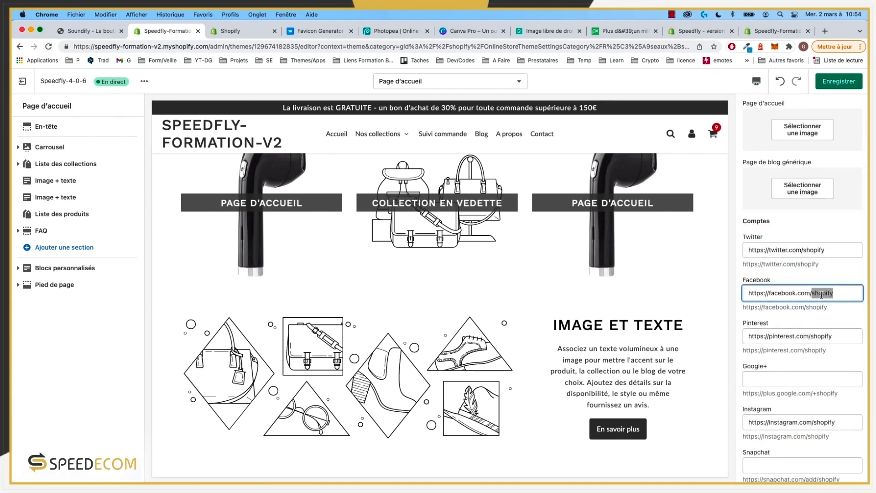
double_click(821, 336)
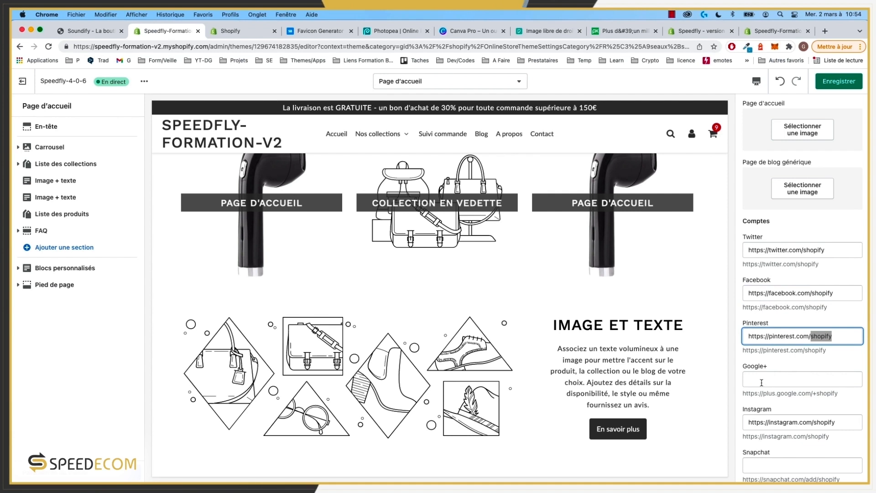
scroll(589, 322, down, 10)
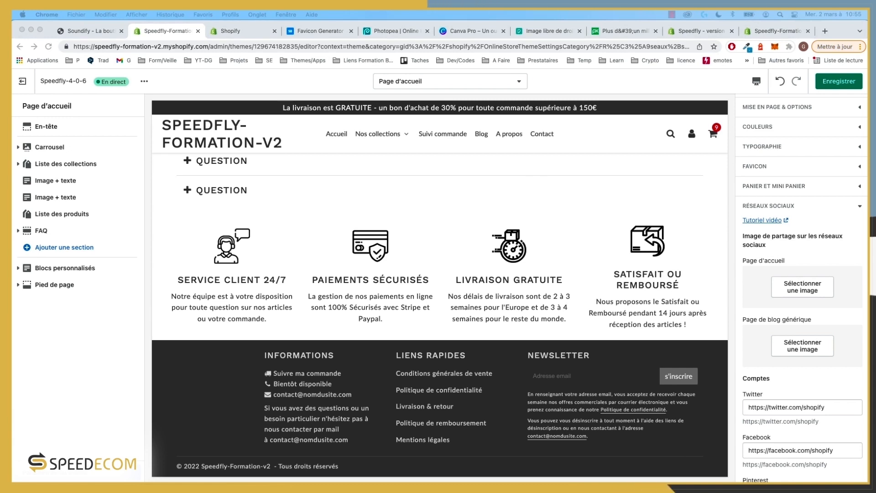
Step: Set the team photo as the home page's social sharing image
click(799, 293)
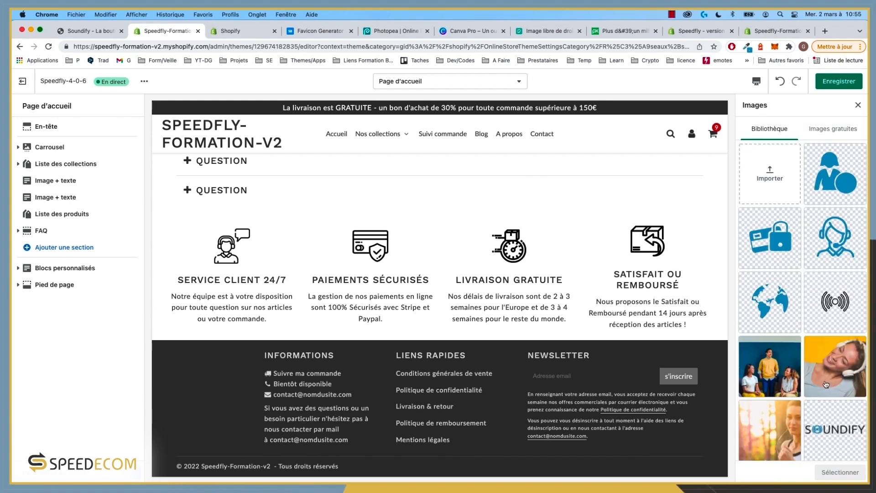
scroll(786, 382, down, 4)
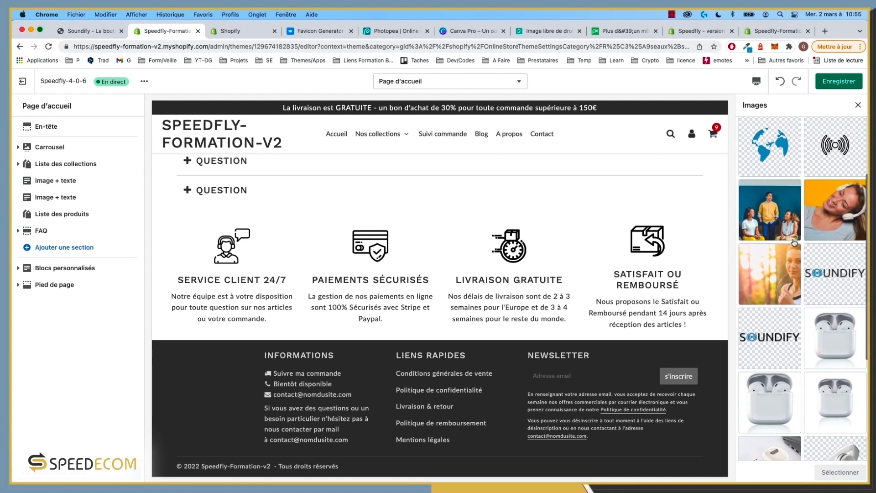
scroll(783, 312, down, 2)
scroll(783, 313, up, 2)
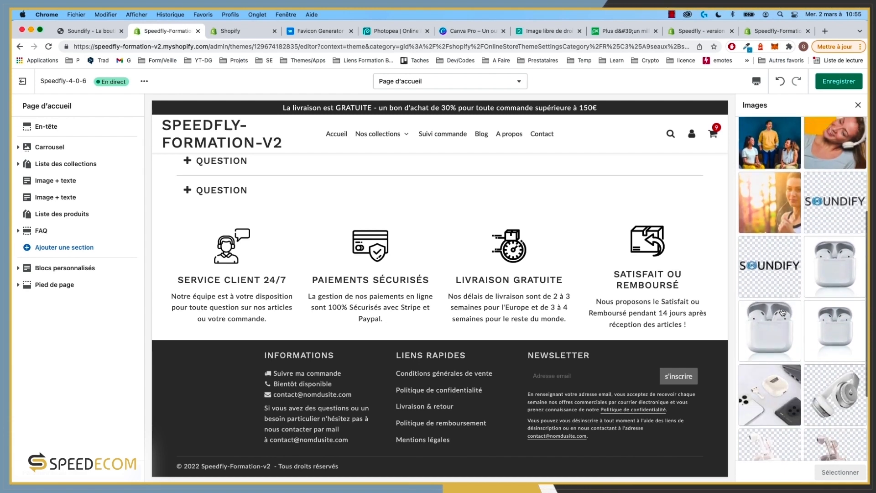
click(770, 271)
click(840, 472)
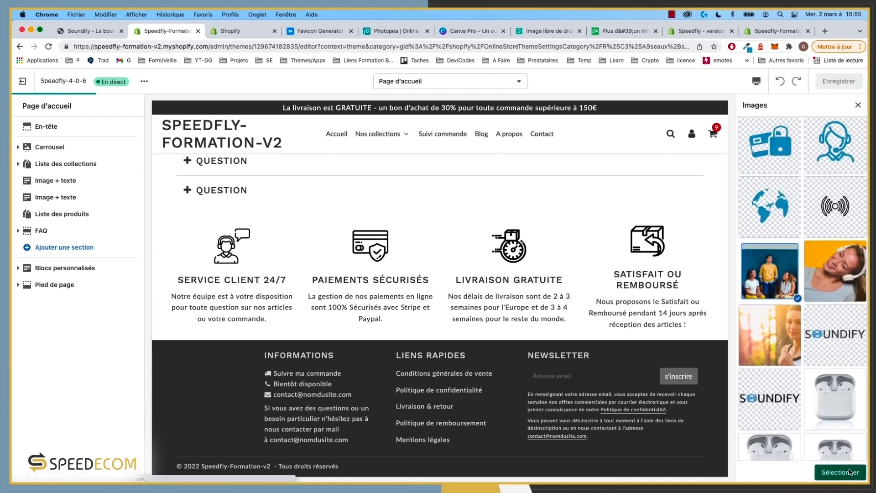
scroll(820, 357, down, 2)
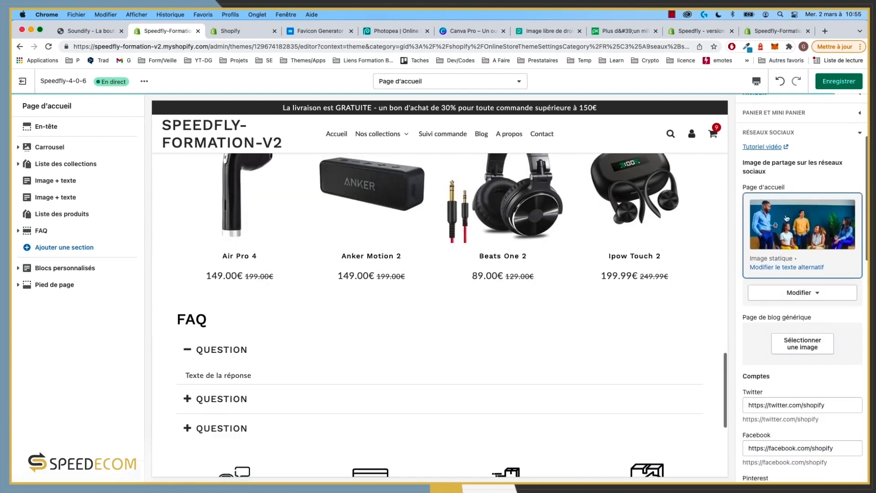
scroll(808, 240, down, 2)
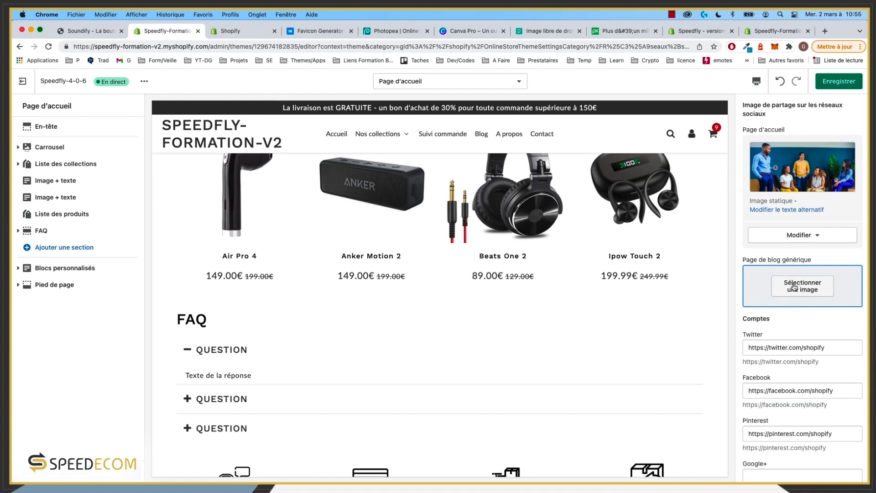
Step: Use the team photo as the blog pages' sharing image and save the theme
click(805, 293)
click(790, 378)
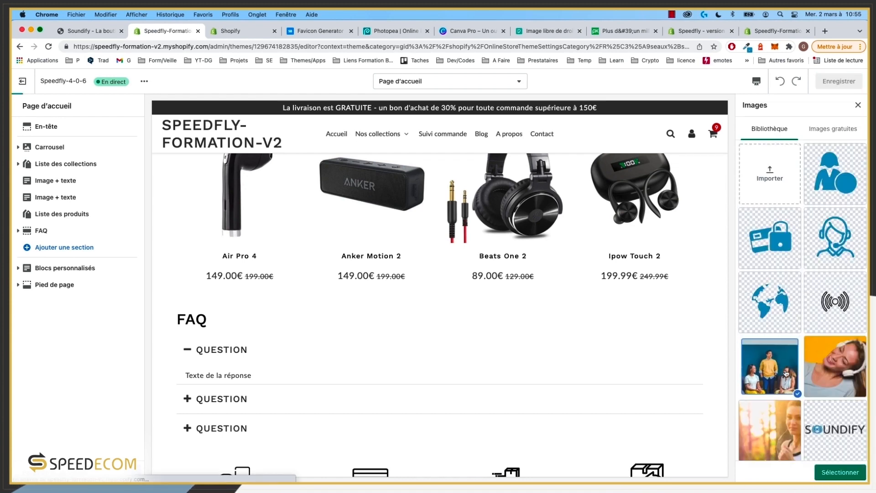
click(849, 474)
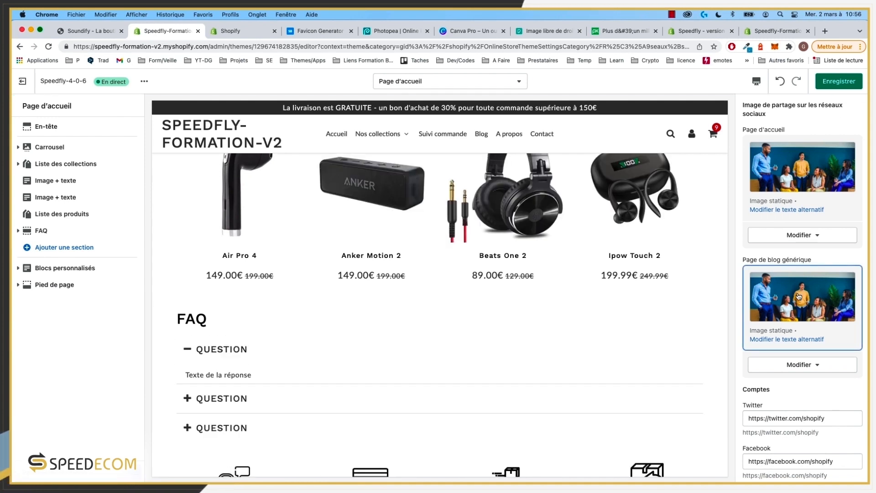
scroll(562, 309, up, 5)
click(838, 82)
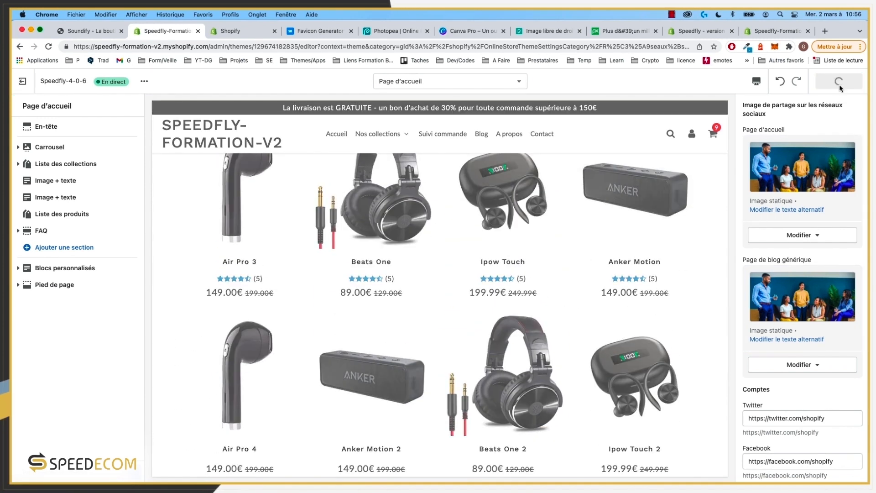
Step: Check the /blogs/musique page in the storefront, then go back to the theme editor
click(89, 30)
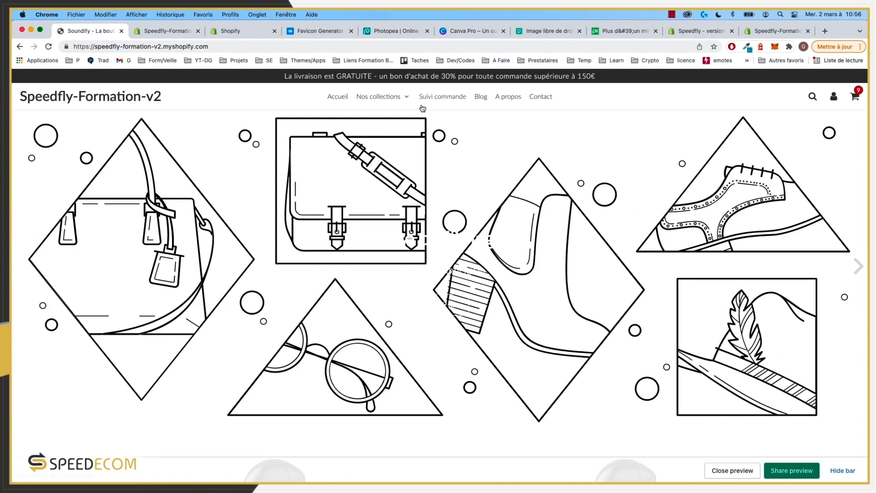
click(481, 99)
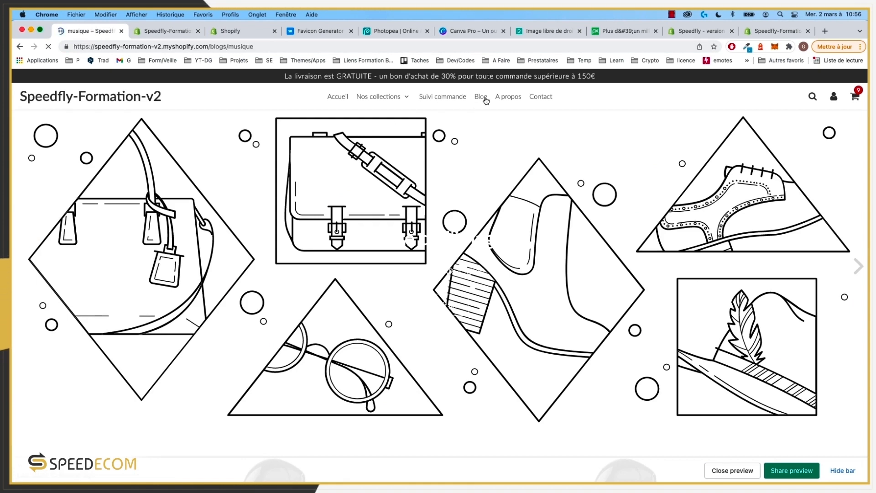
click(155, 48)
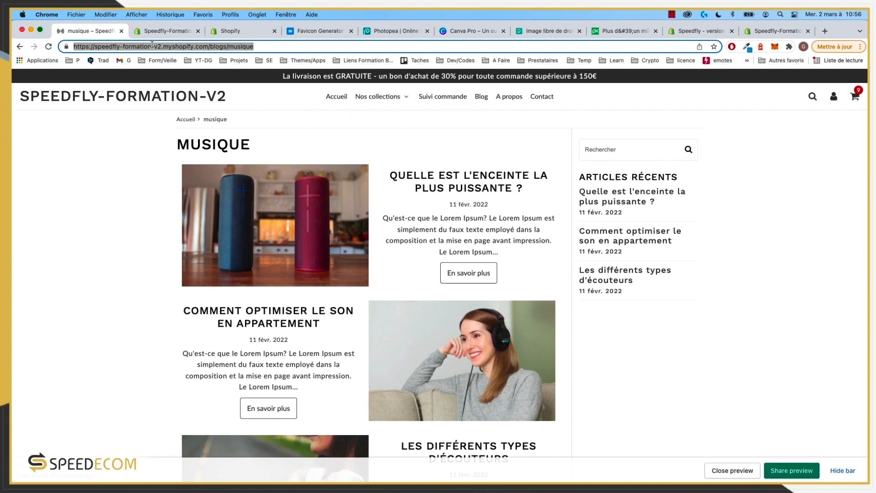
click(171, 31)
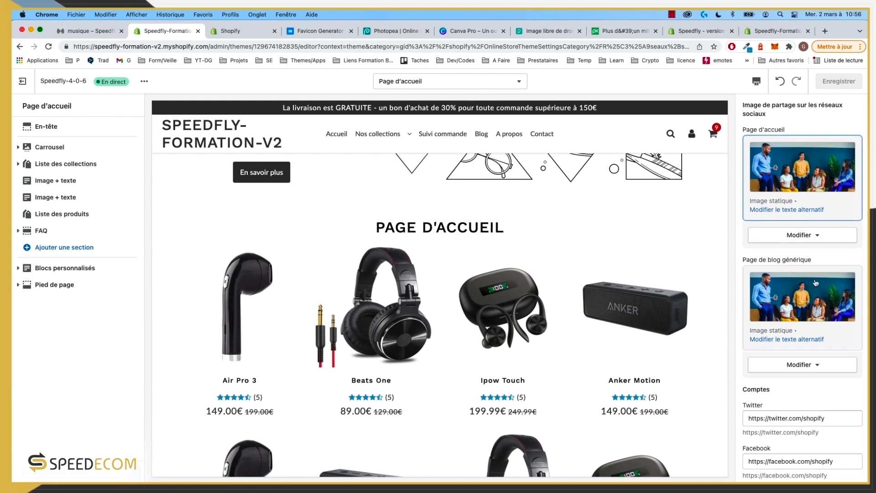
Step: Expand Méga menu, leaving mega menus 1 to 5 disabled
scroll(813, 364, down, 12)
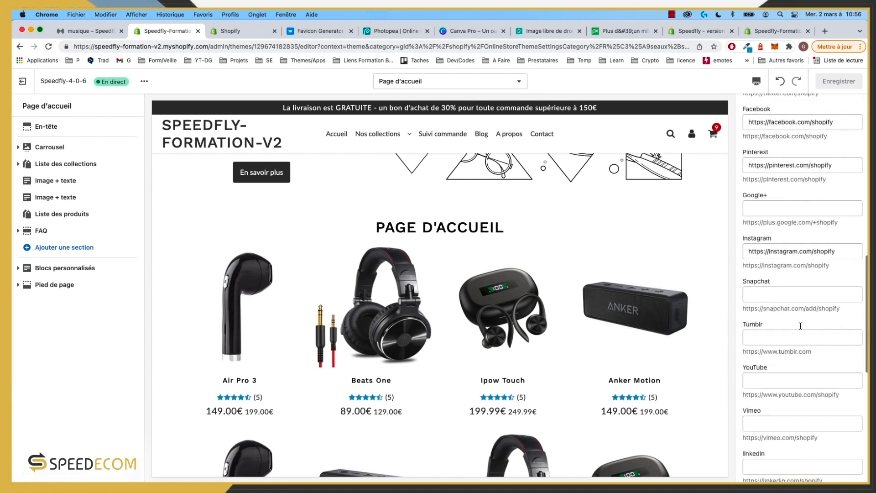
scroll(795, 316, down, 3)
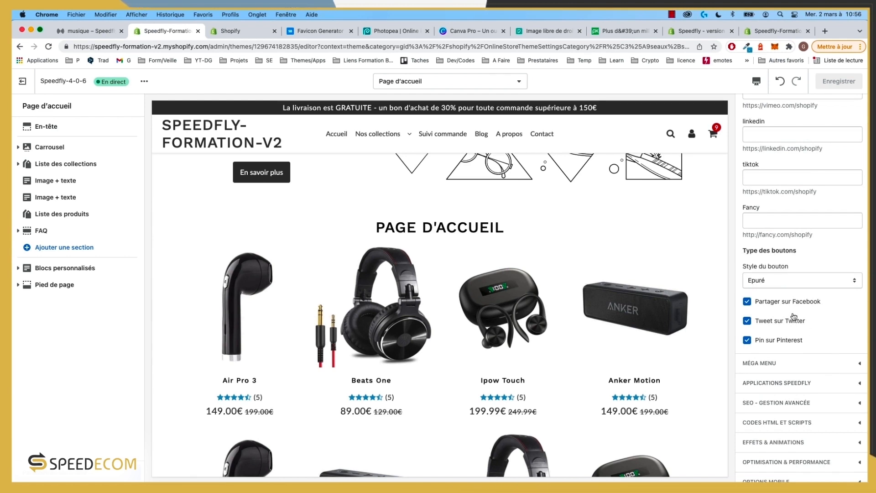
scroll(791, 327, down, 2)
click(792, 335)
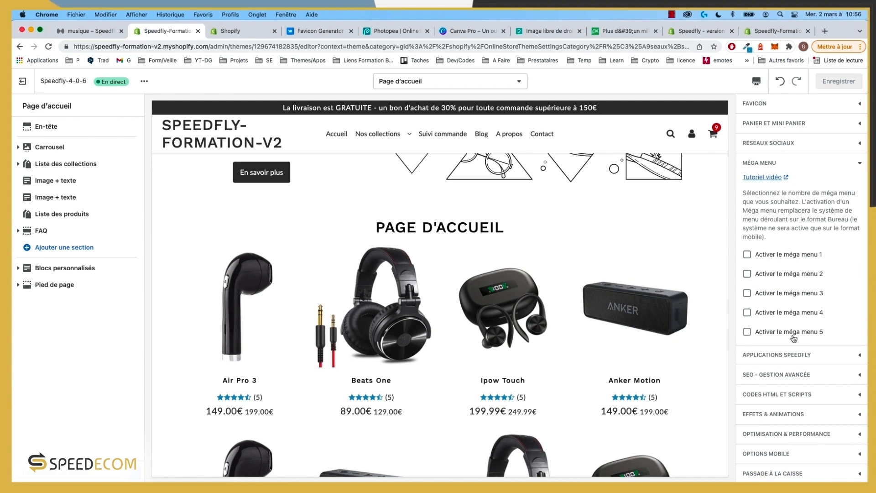
Step: Check the Nos collections menu on the live Musique blog, then return to the editor
click(84, 37)
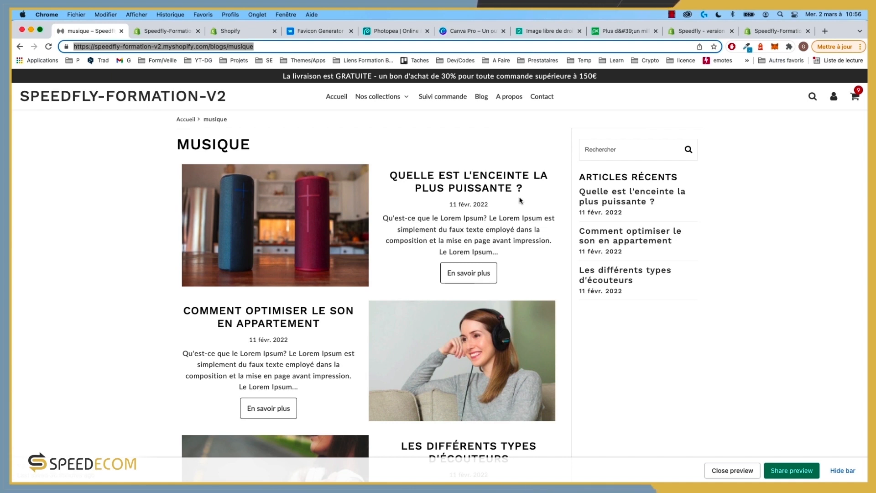
mouse_move(379, 97)
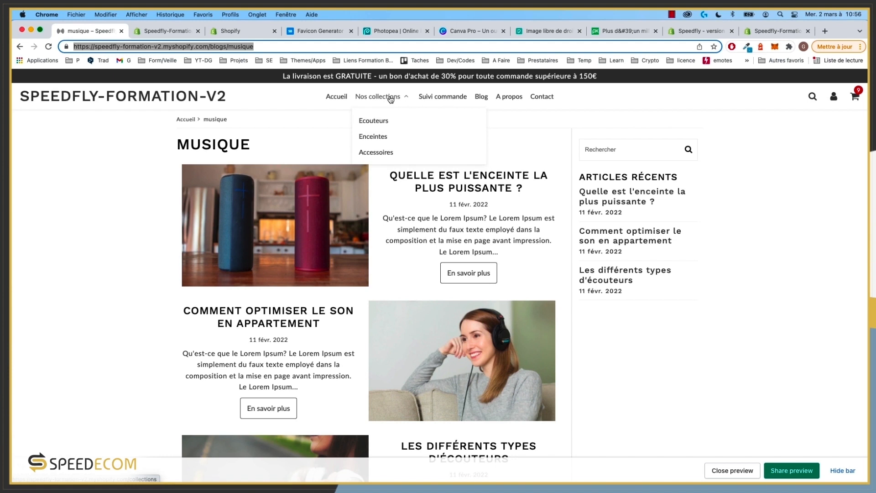
click(178, 33)
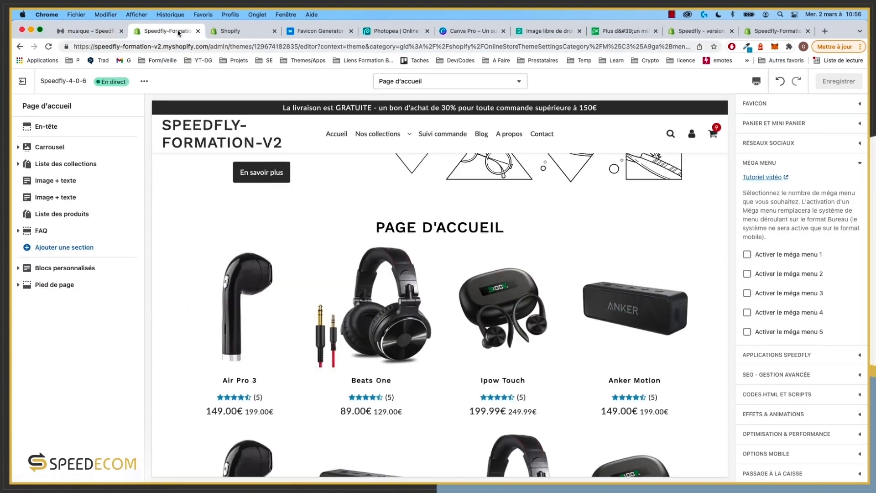
Step: Review the Applications Speedfly settings, then collapse them
click(812, 355)
scroll(801, 302, down, 6)
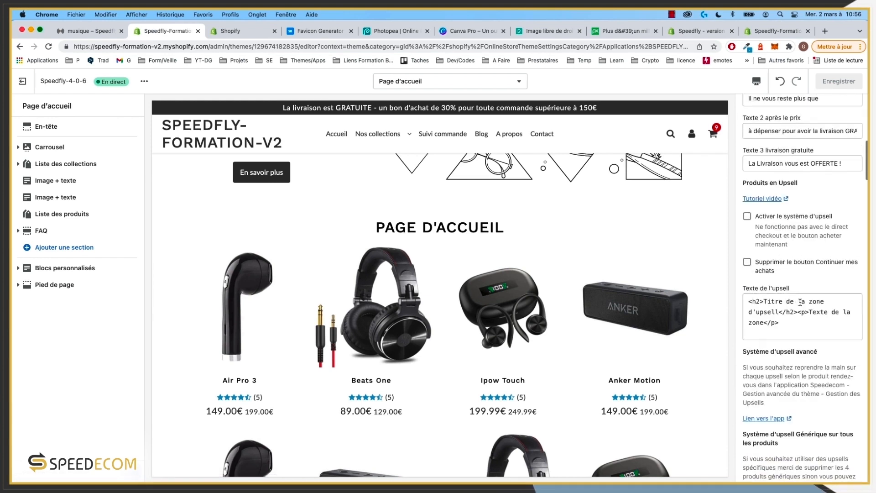
scroll(801, 302, up, 10)
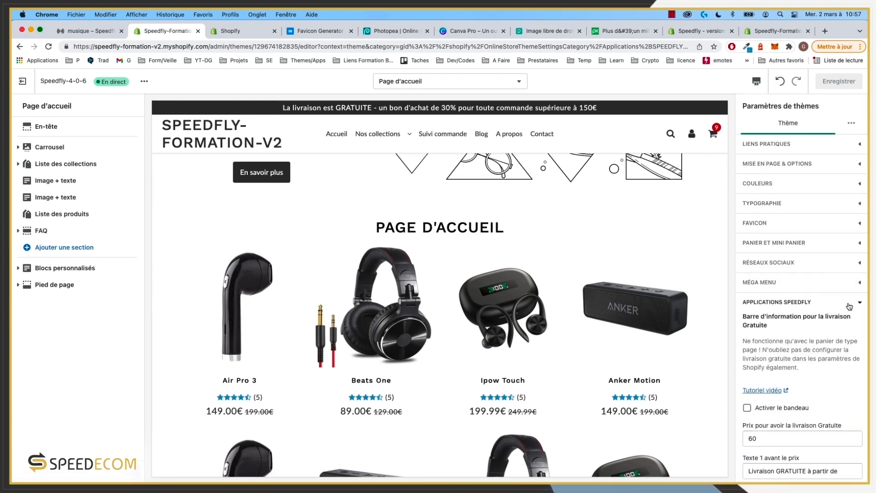
click(850, 306)
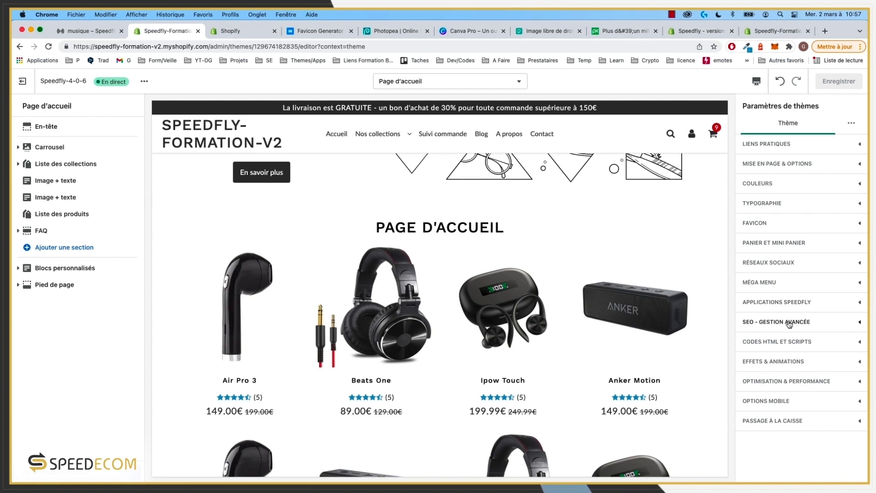
Step: Expand SEO - Gestion avancée and browse its fields
click(789, 323)
scroll(821, 338, down, 8)
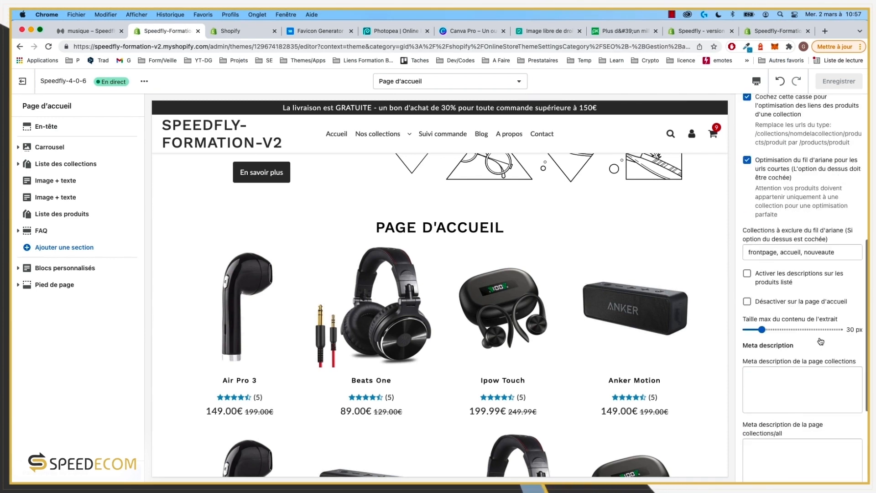
scroll(820, 342, down, 5)
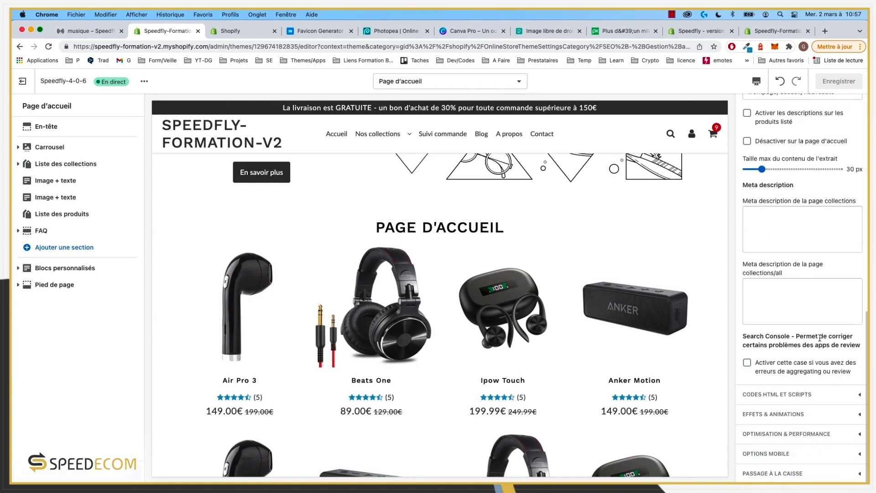
scroll(820, 338, up, 3)
scroll(808, 334, up, 2)
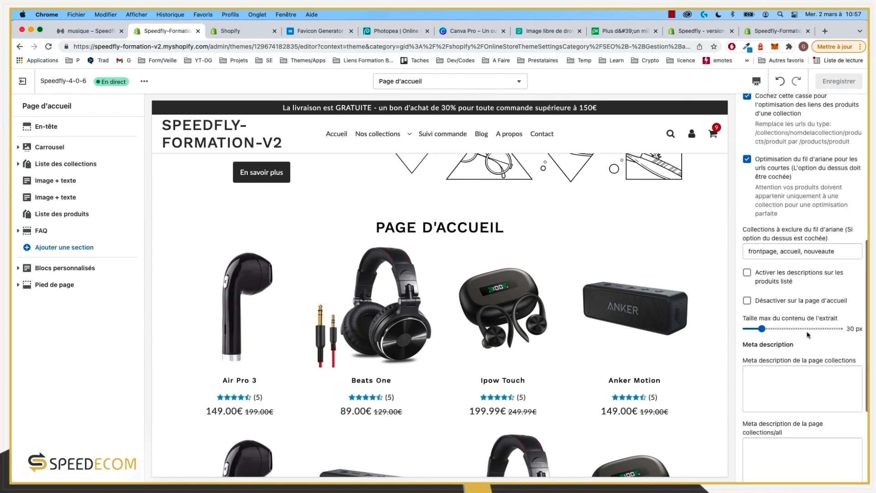
scroll(806, 337, down, 2)
Step: Review the collections and collections/all meta descriptions, then collapse SEO back to the list
click(782, 315)
scroll(784, 323, down, 1)
scroll(785, 324, down, 2)
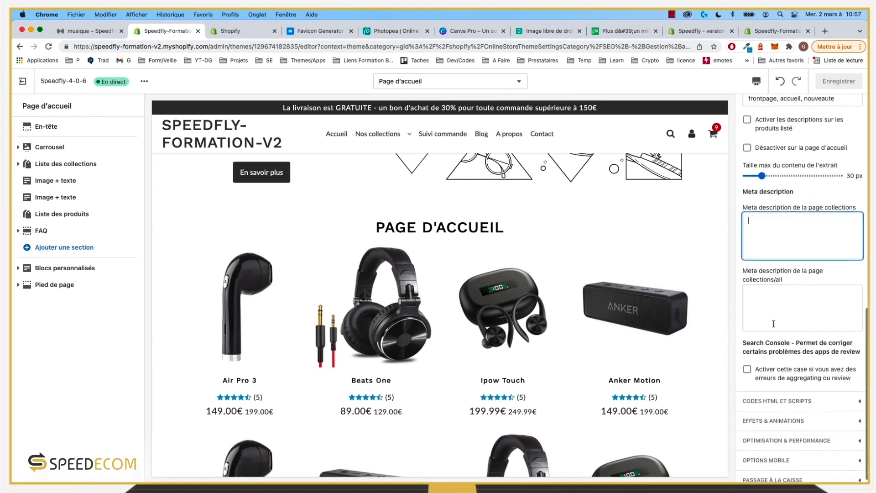
click(787, 331)
scroll(789, 356, up, 10)
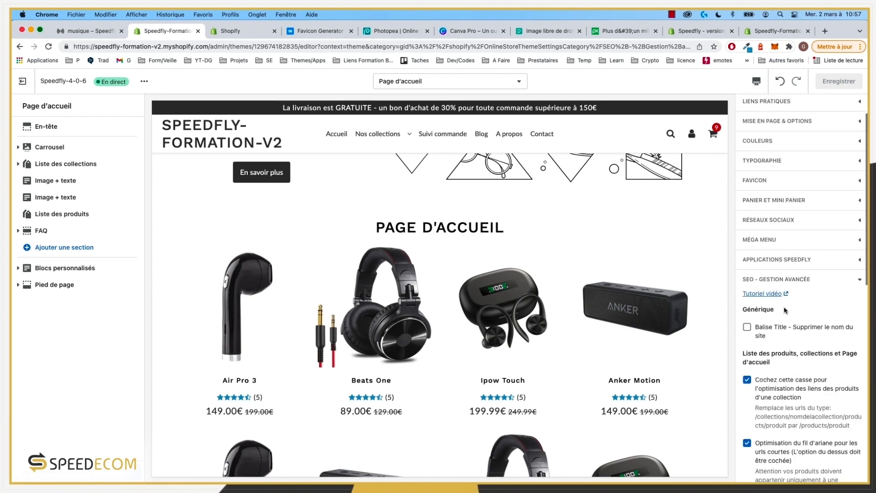
click(859, 281)
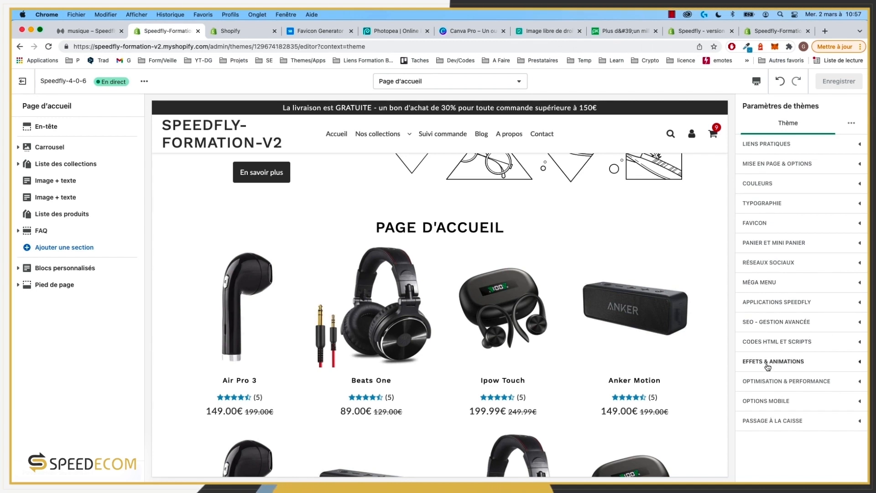
Step: Turn on section effects, set the image hover effect to Zoom, and save
click(818, 362)
scroll(820, 362, down, 3)
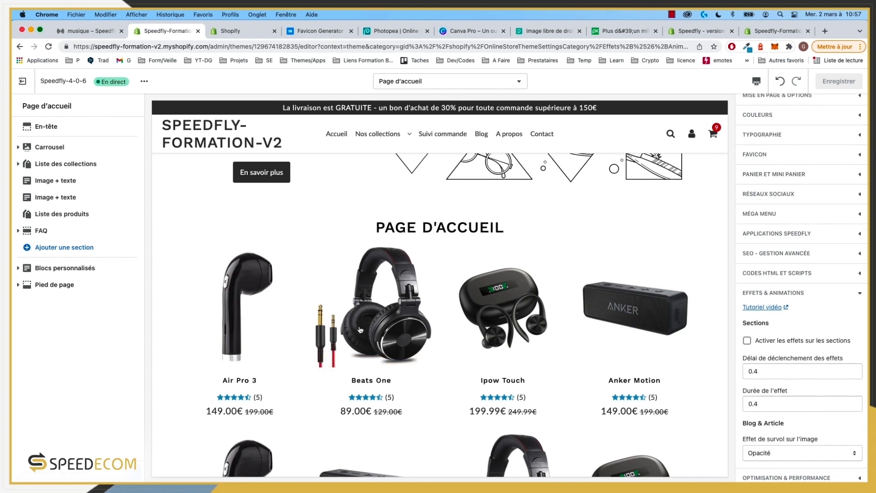
scroll(420, 261, down, 3)
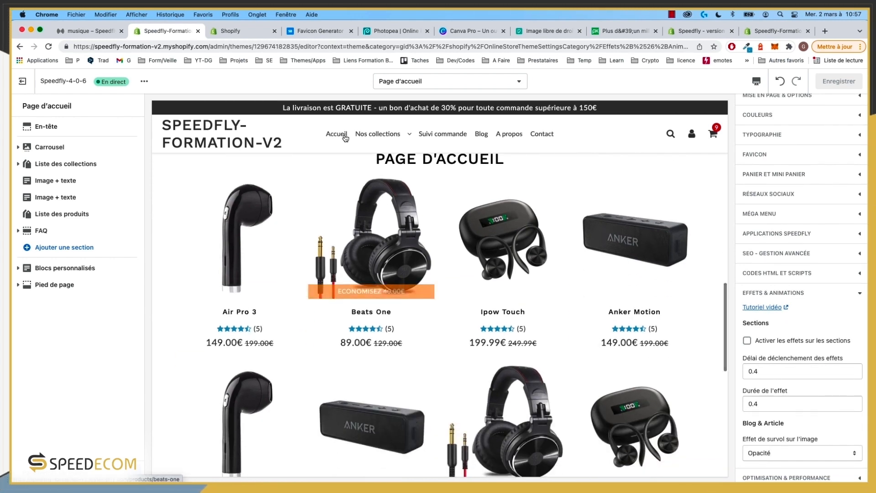
click(791, 346)
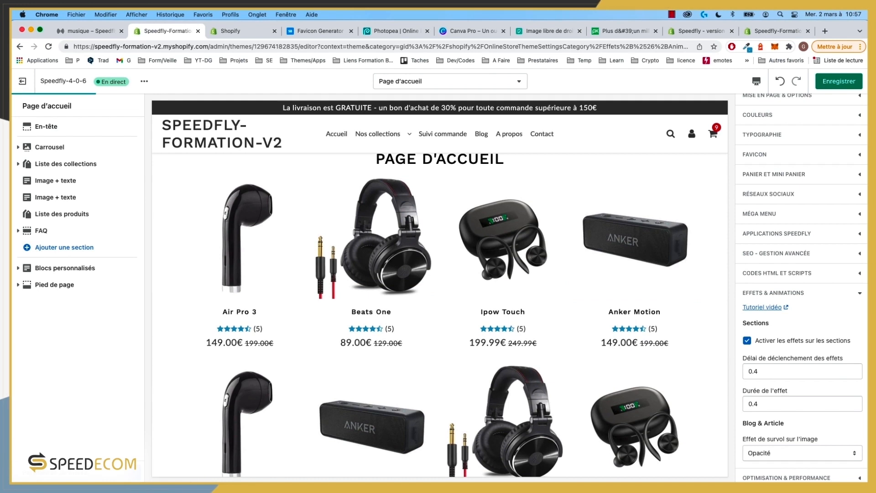
scroll(793, 421, down, 2)
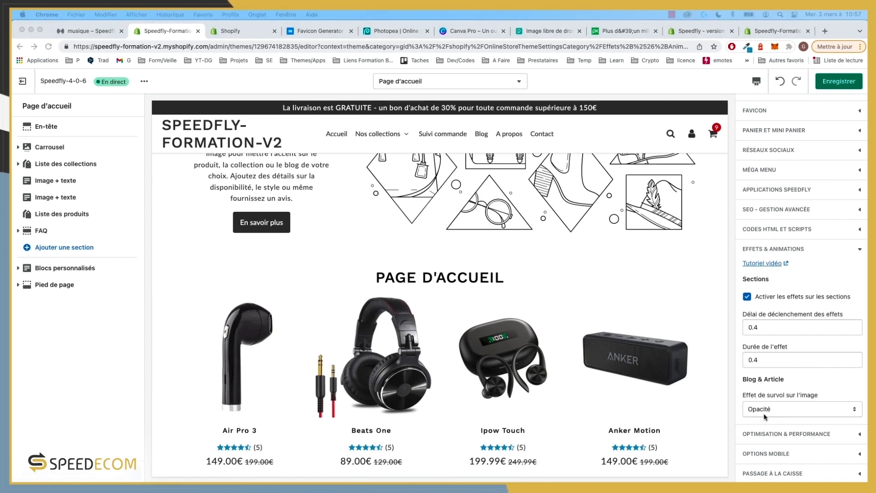
click(786, 413)
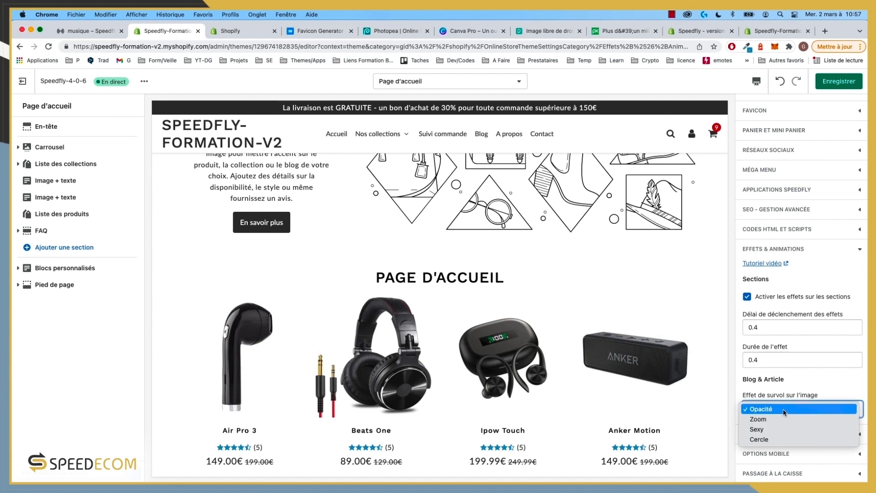
click(779, 421)
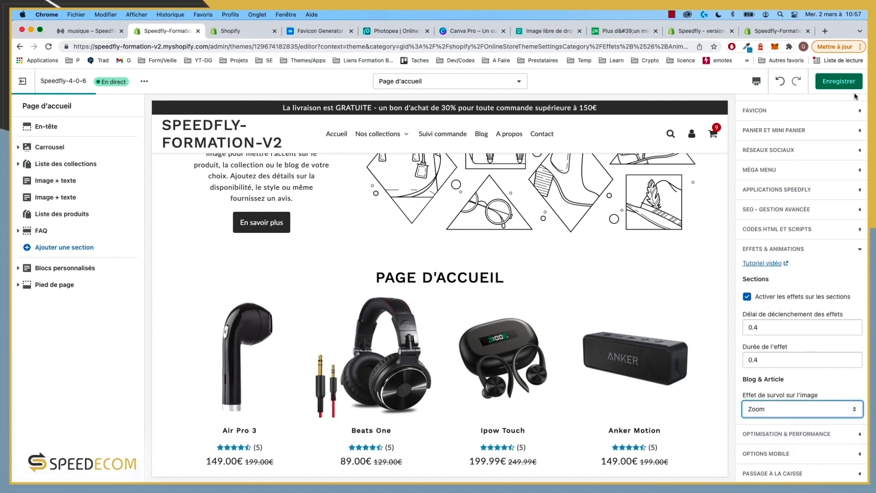
click(849, 86)
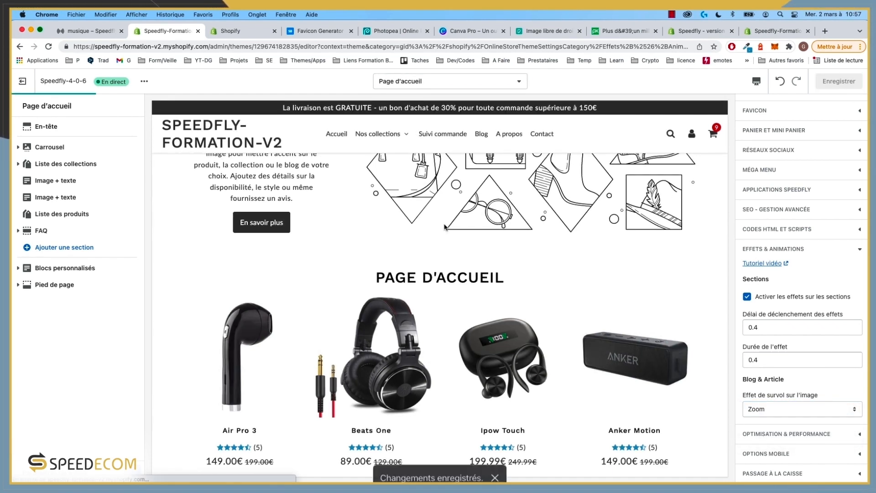
Step: Preview the Musique blog, try the Opacité hover effect, then revert to Zoom
click(483, 134)
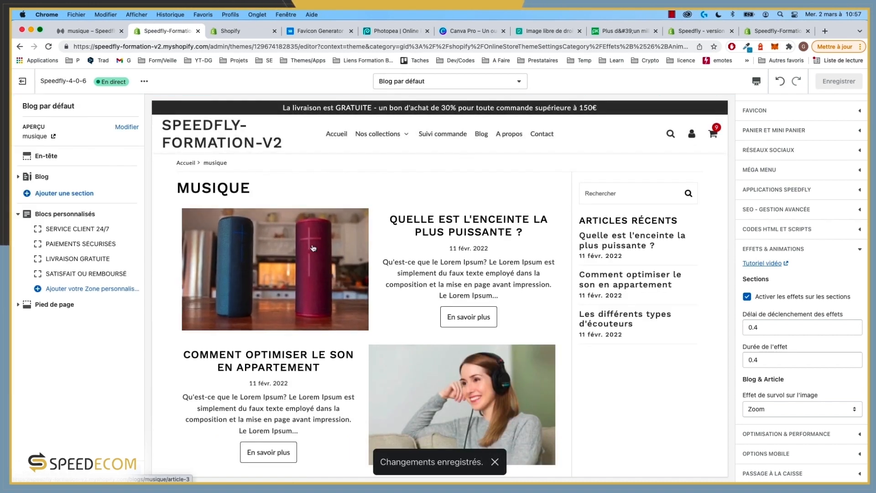
click(776, 409)
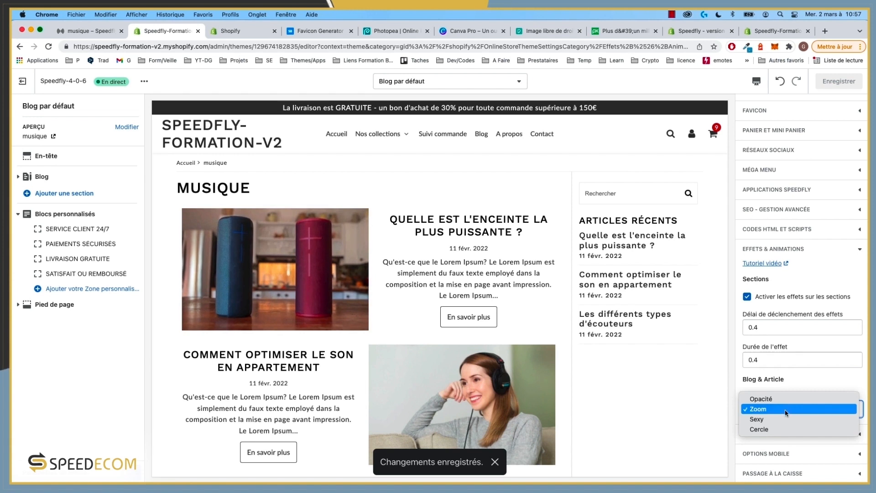
click(773, 399)
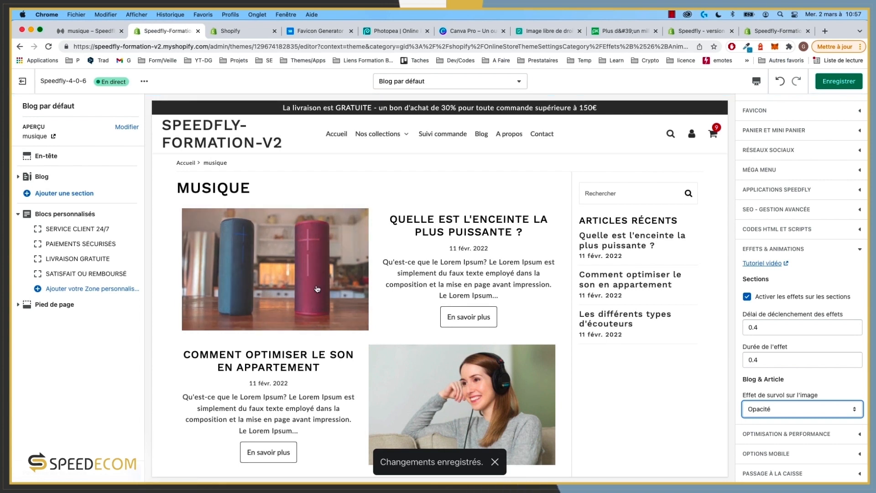
click(774, 410)
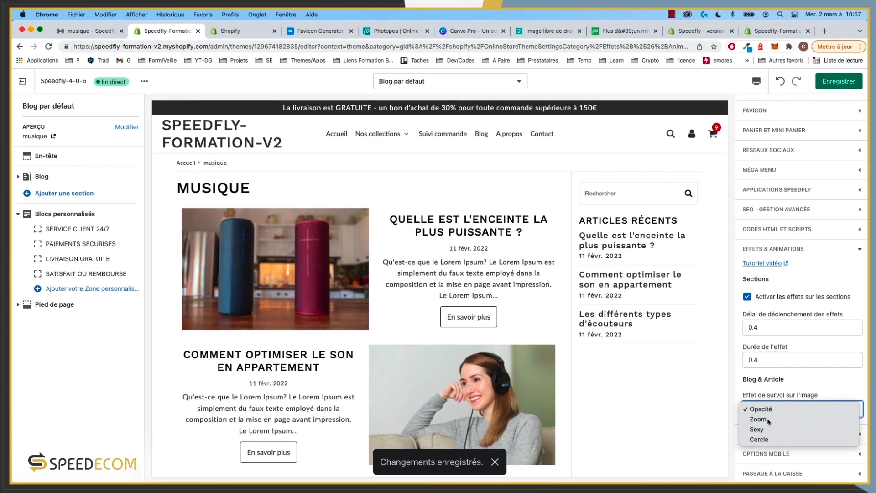
click(769, 419)
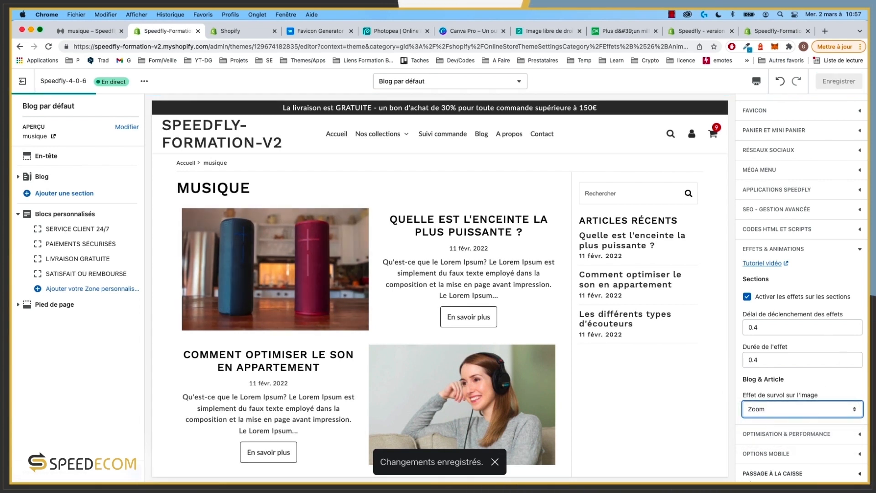
click(812, 431)
scroll(804, 366, down, 2)
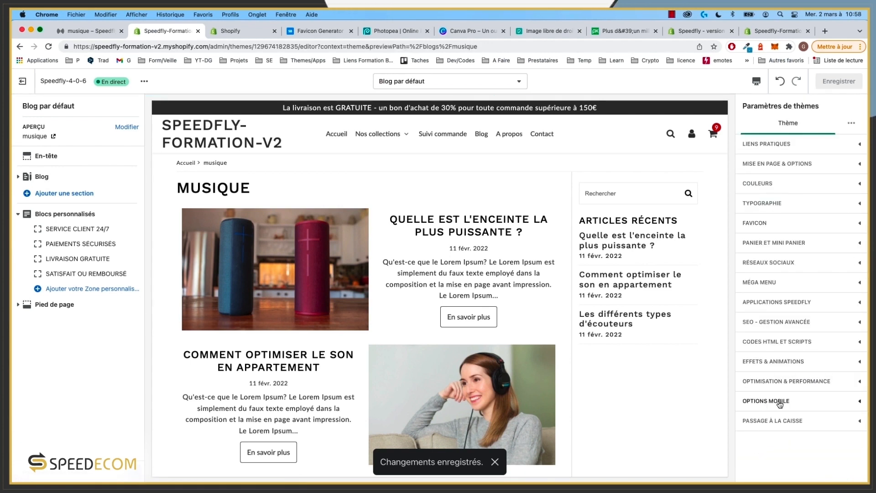
Step: Use the SOUNDIFY image as the checkout logo
click(780, 403)
click(778, 402)
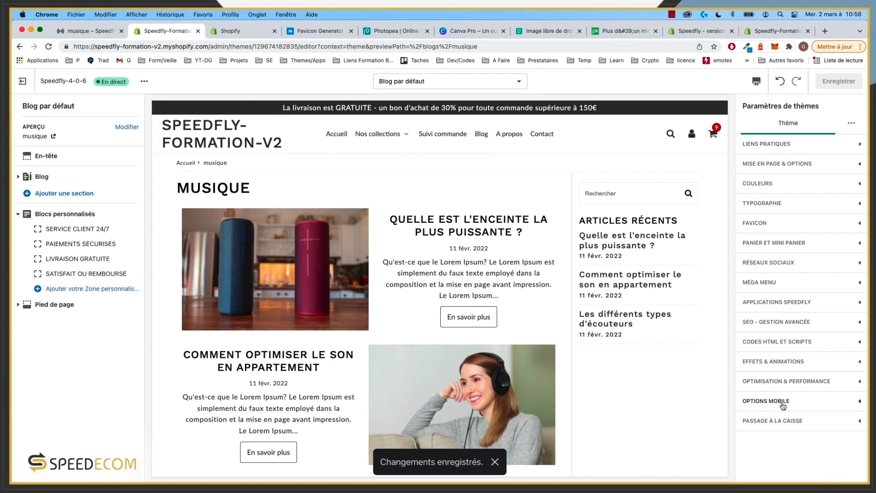
click(784, 421)
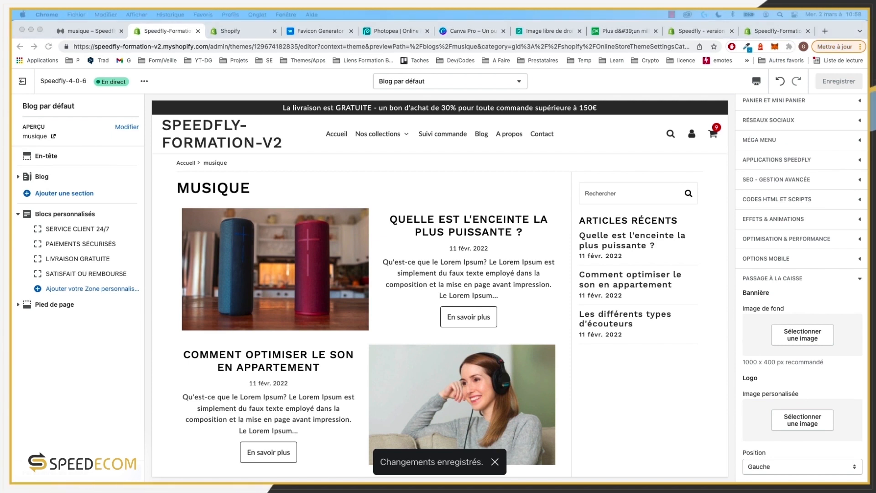
scroll(805, 362, down, 5)
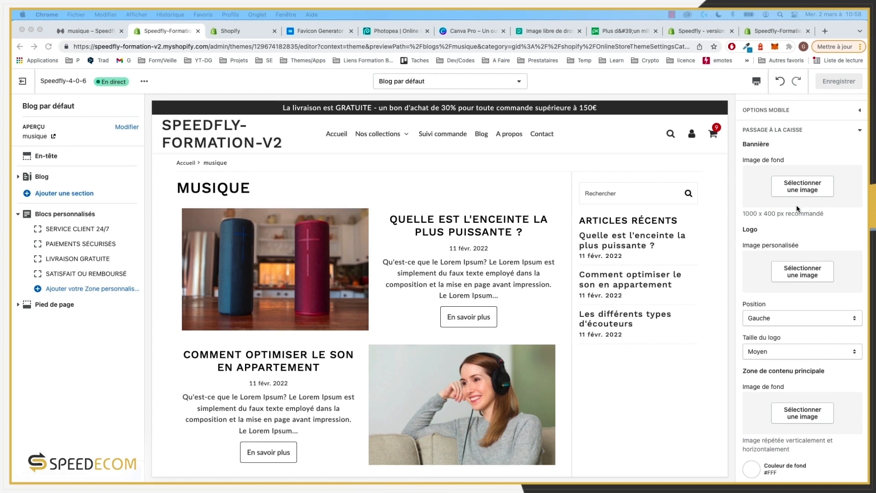
click(801, 193)
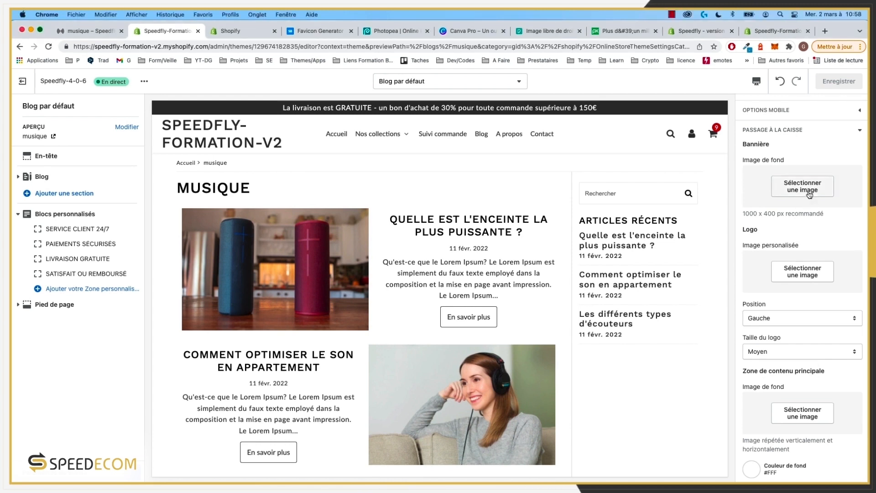
click(805, 271)
scroll(805, 271, down, 3)
click(836, 364)
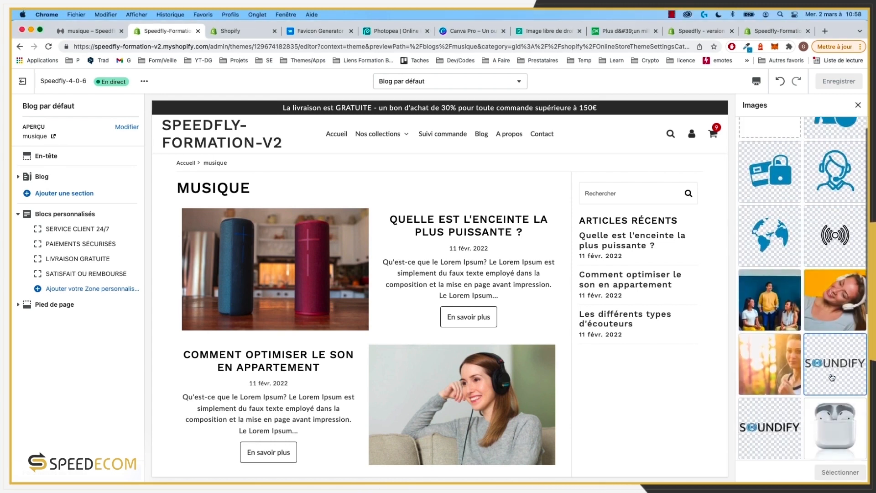
click(829, 474)
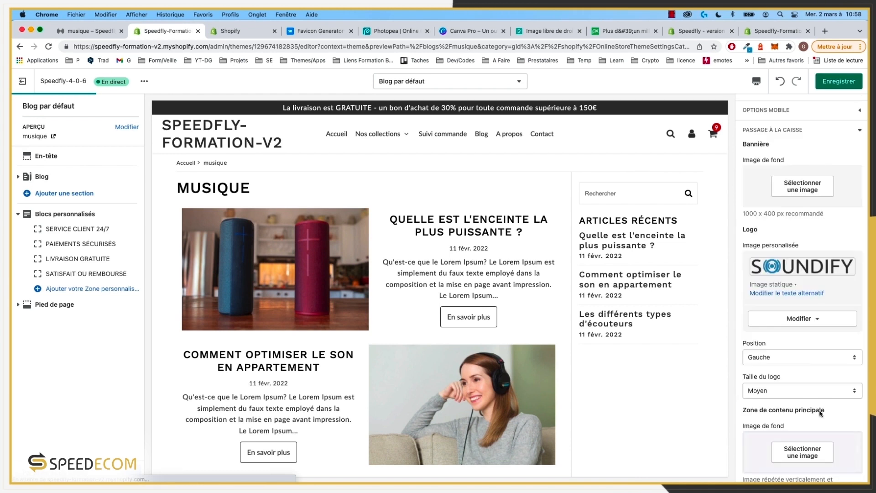
Step: Centre the checkout logo, keep its size at Moyen, and save
click(798, 360)
click(786, 368)
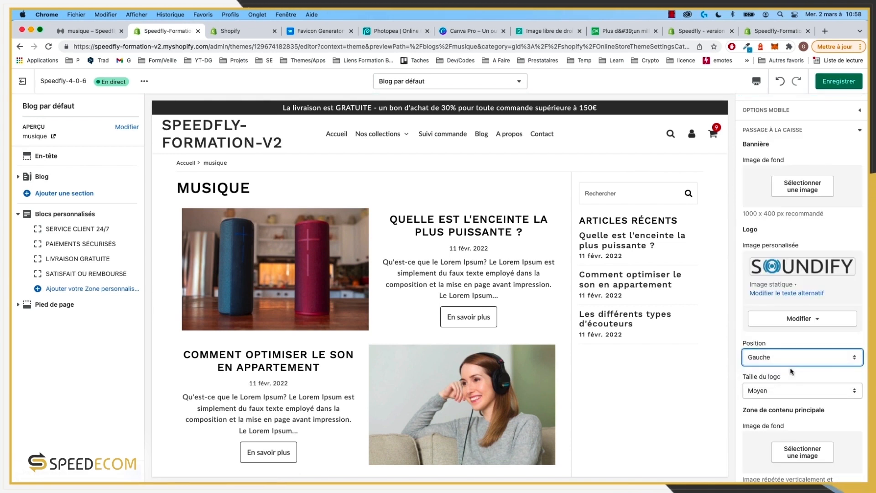
click(785, 392)
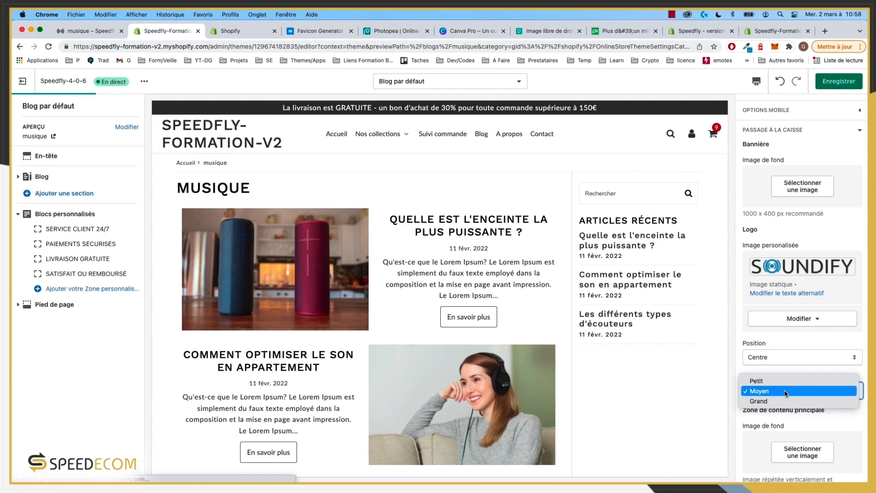
click(786, 392)
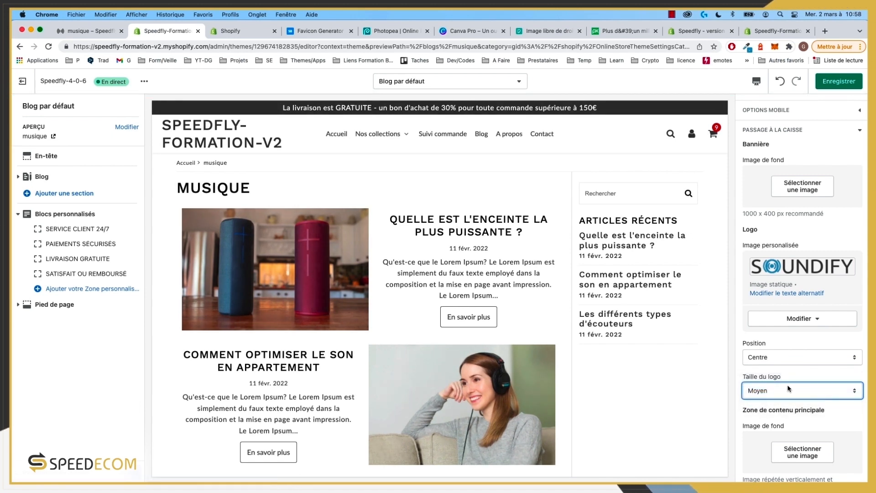
scroll(774, 435, down, 5)
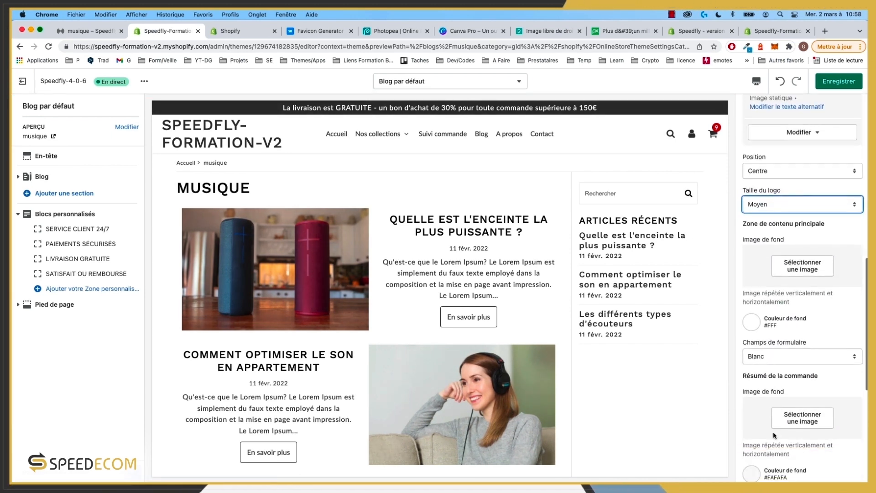
scroll(775, 435, down, 4)
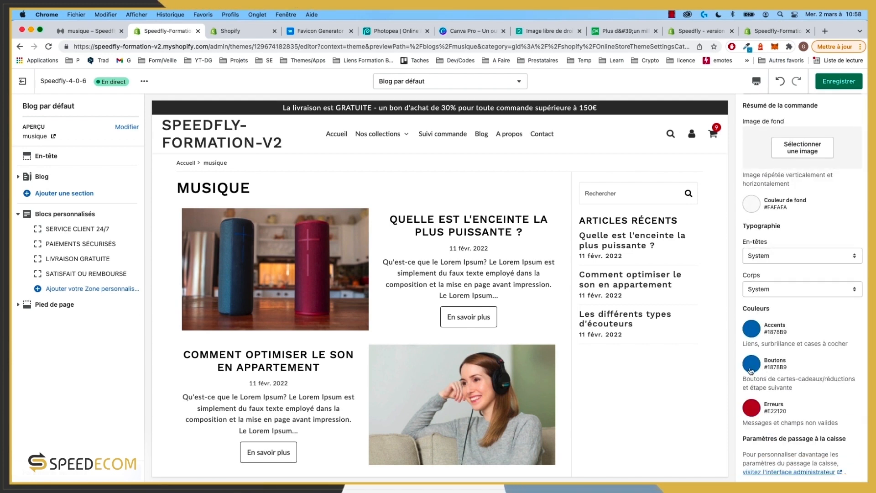
scroll(689, 358, down, 10)
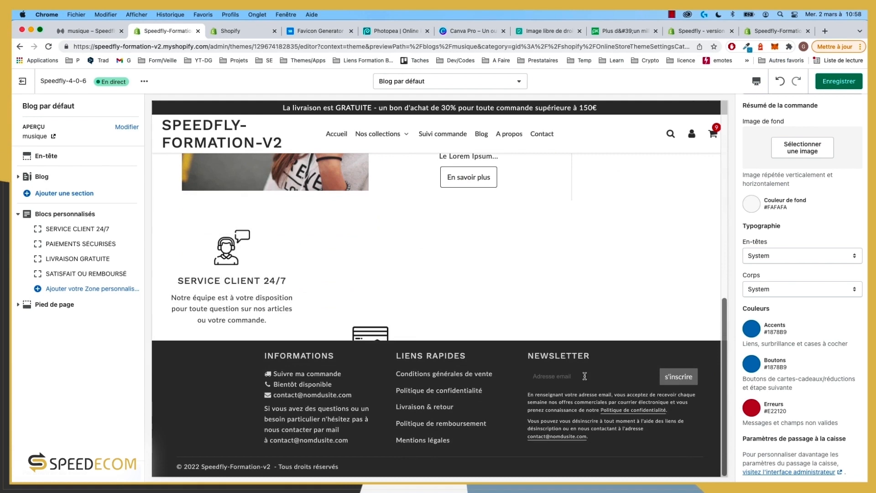
scroll(454, 369, up, 5)
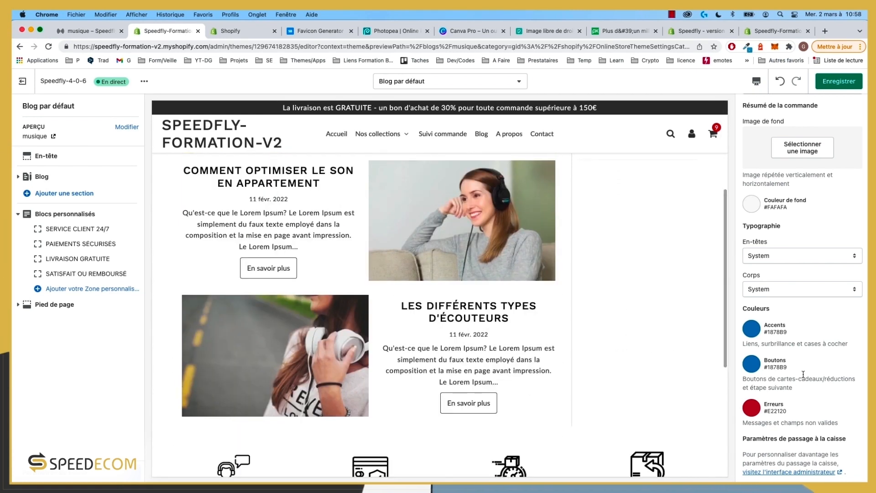
scroll(783, 402, up, 2)
scroll(784, 402, down, 2)
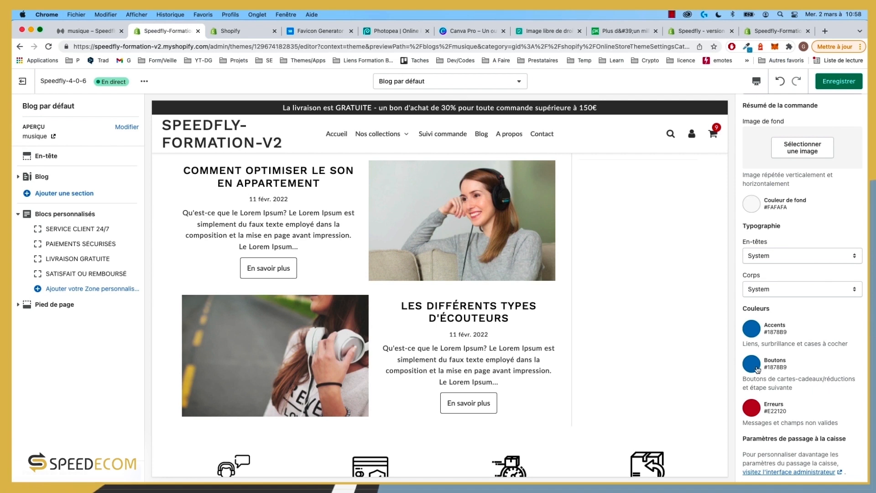
scroll(811, 268, up, 2)
click(840, 81)
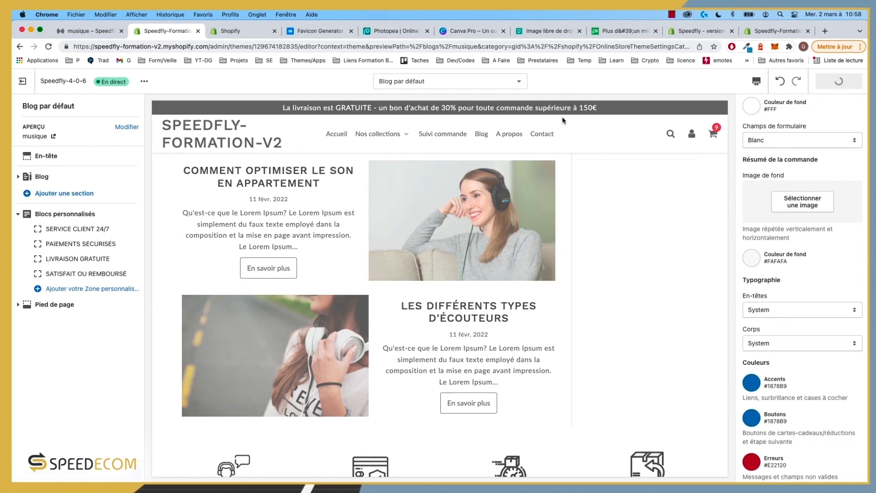
click(91, 30)
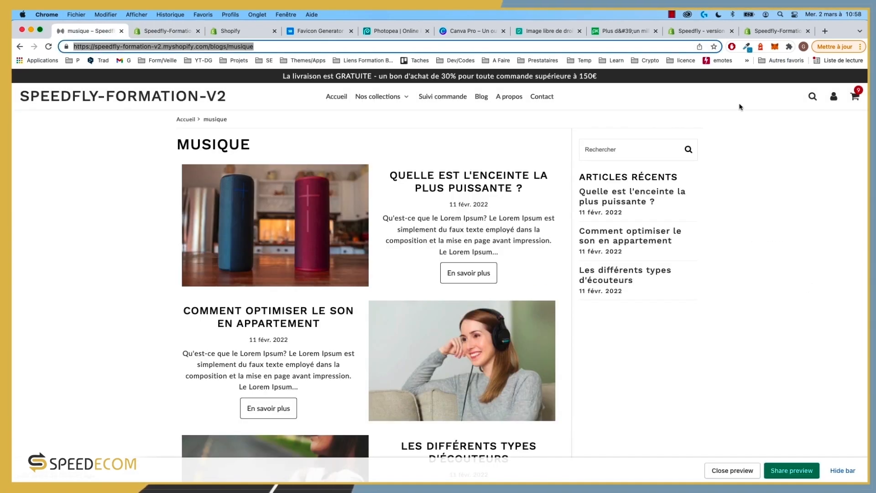
click(859, 95)
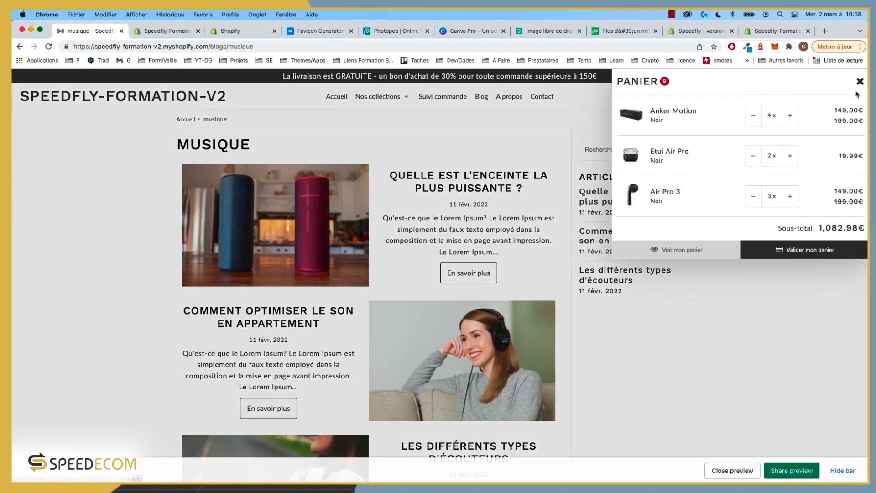
click(807, 249)
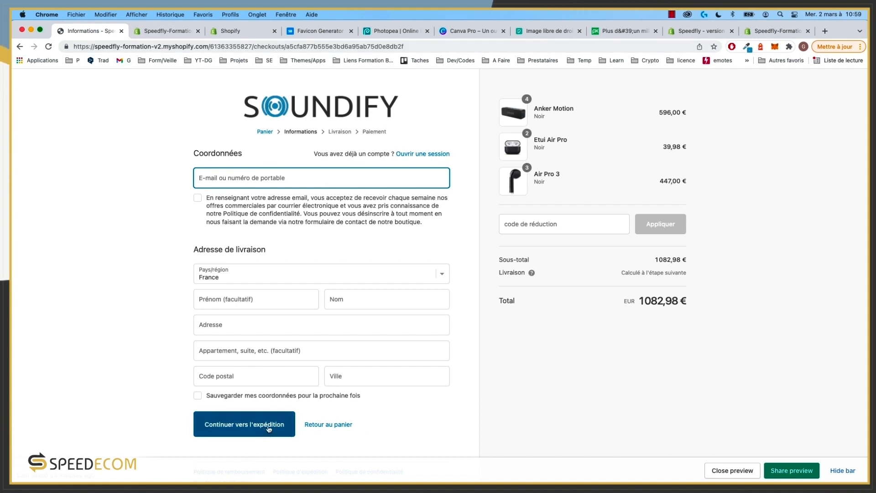
click(117, 220)
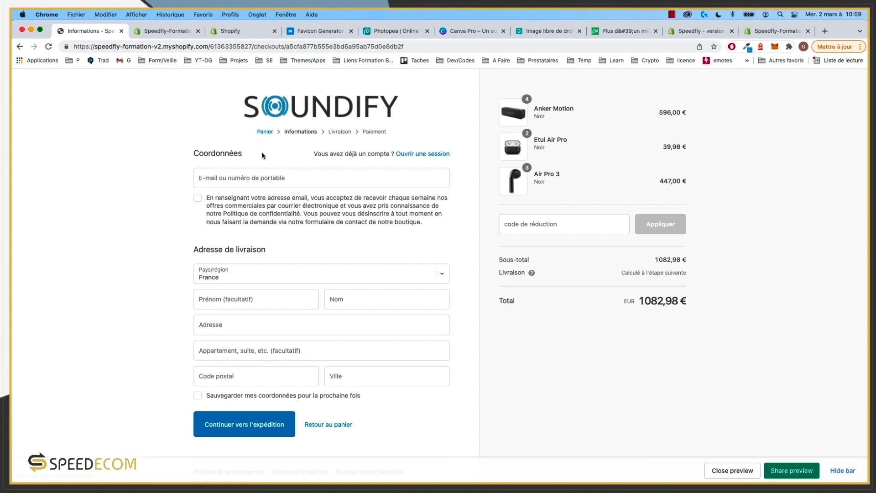
click(146, 30)
scroll(794, 274, down, 3)
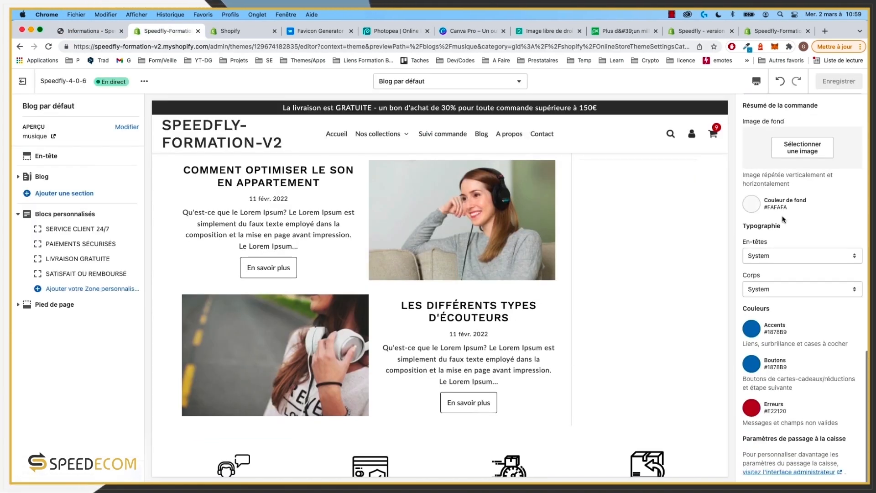
Step: Set both the Corps and En-têtes checkout fonts to Lato and save
click(787, 258)
click(828, 220)
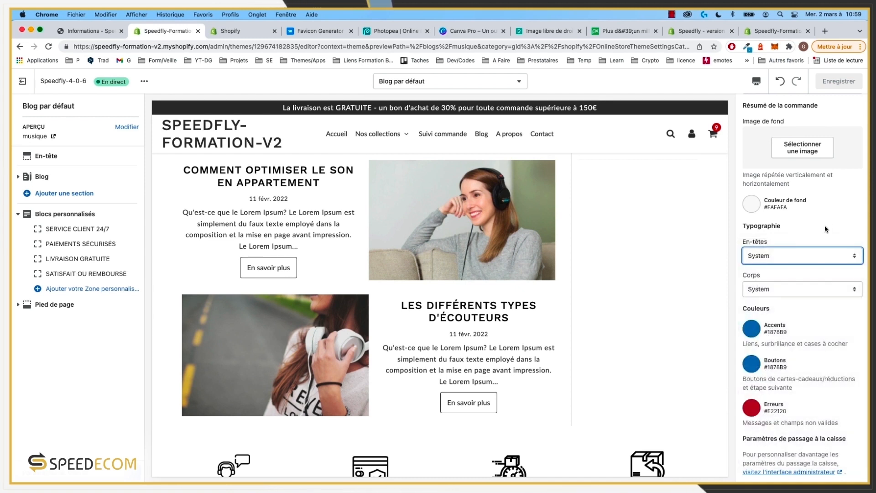
click(790, 289)
click(779, 320)
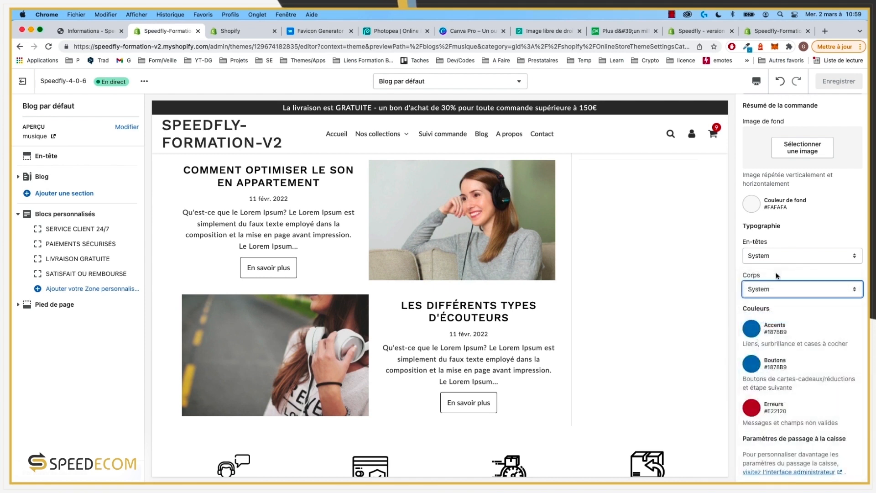
click(778, 256)
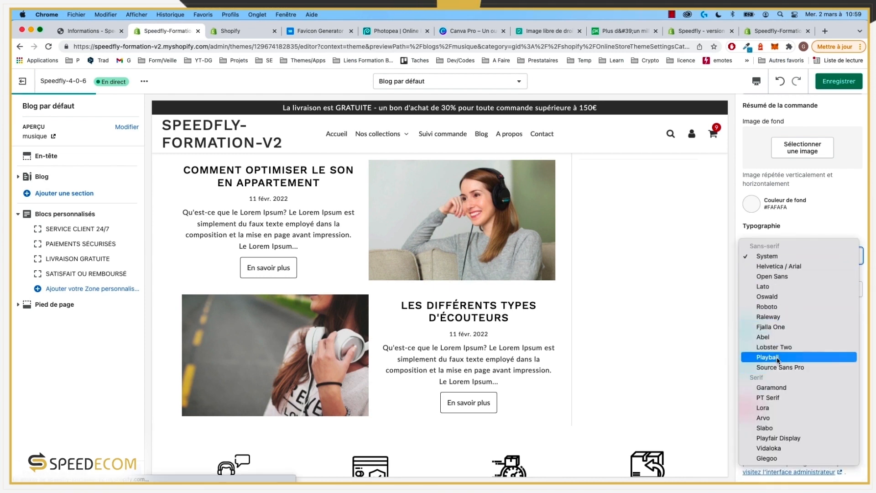
click(781, 287)
click(781, 255)
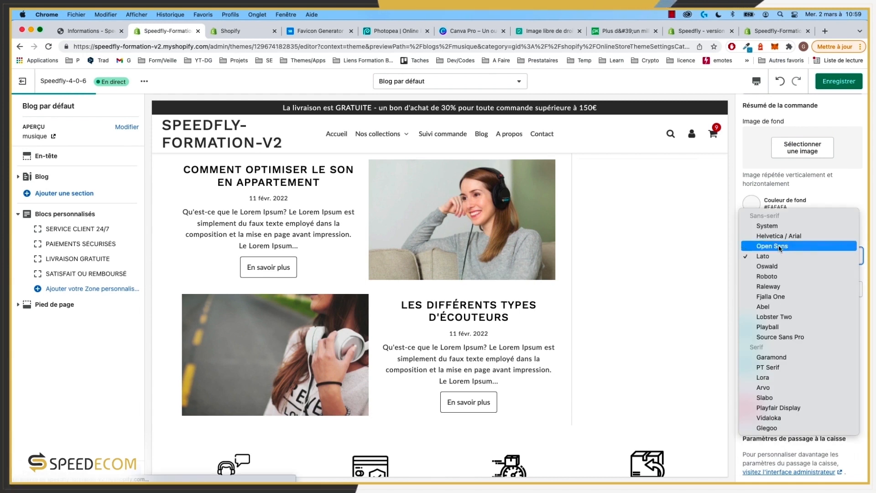
click(785, 256)
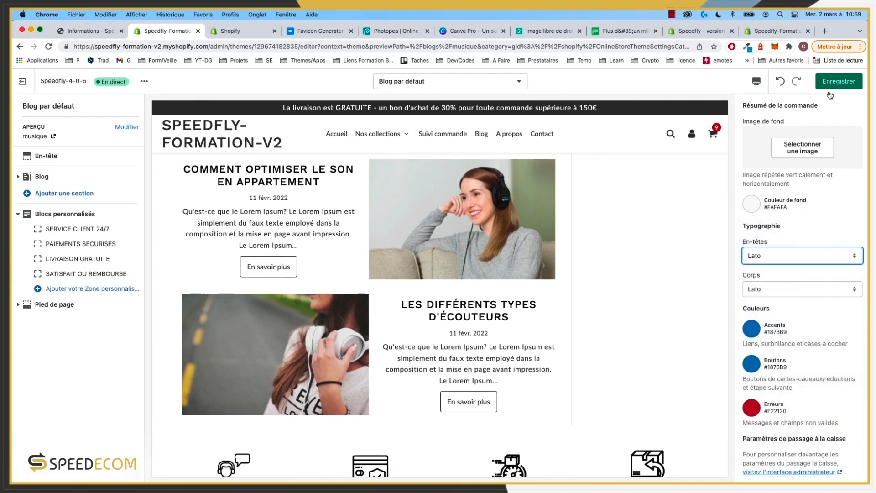
click(836, 82)
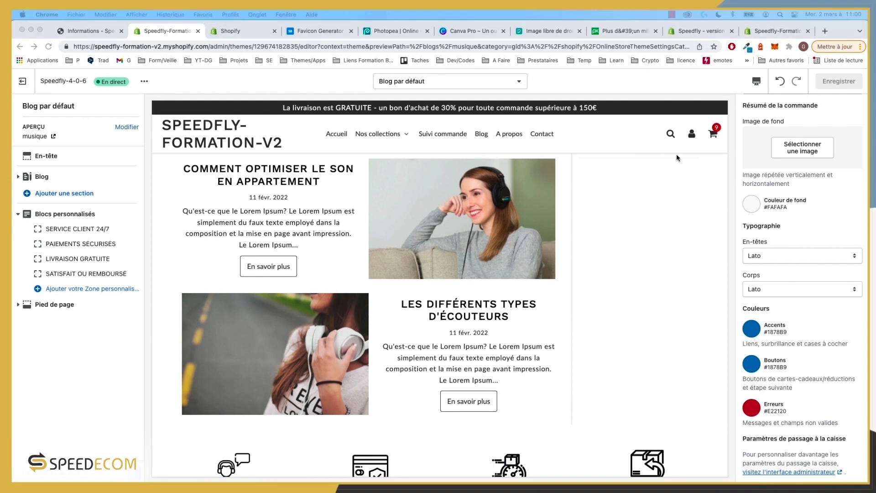
click(647, 166)
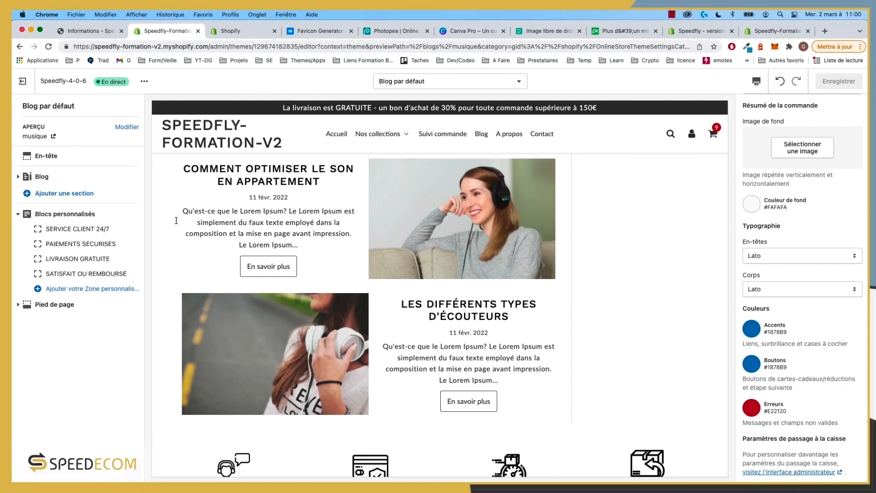
Step: Change the checkout Boutons colour to #4C96C1 and save
click(757, 363)
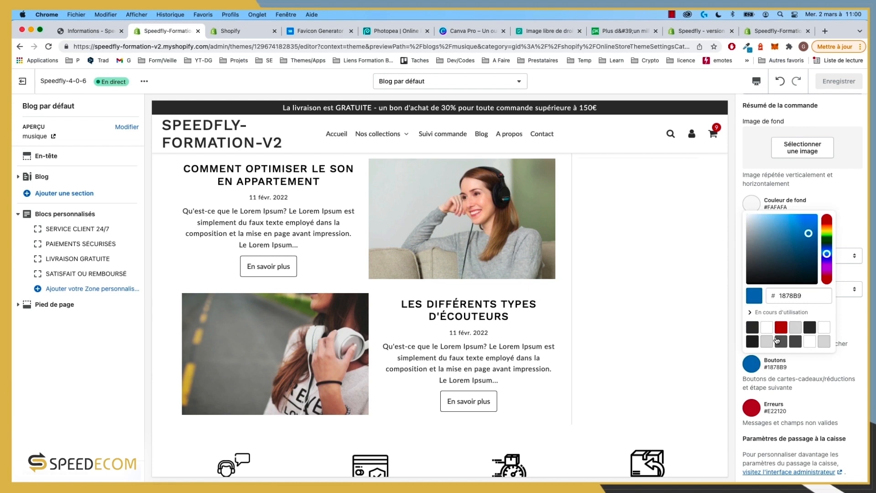
double_click(794, 296)
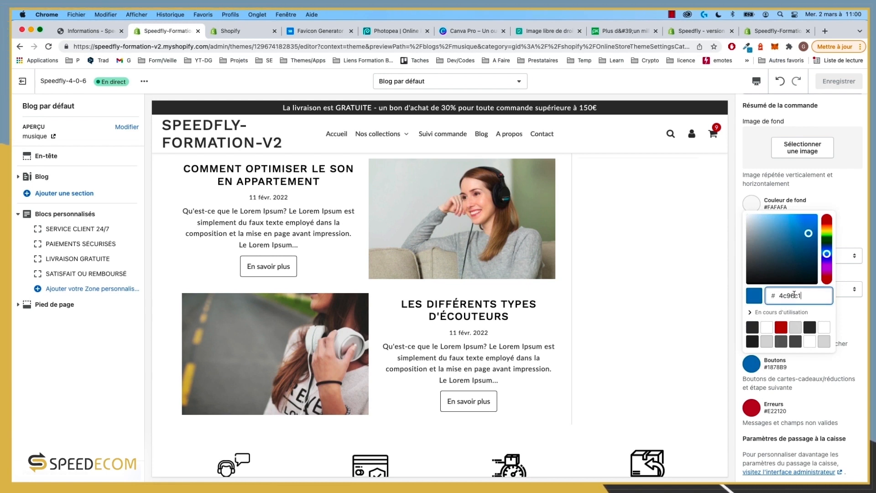
text(4c96c1)
click(847, 307)
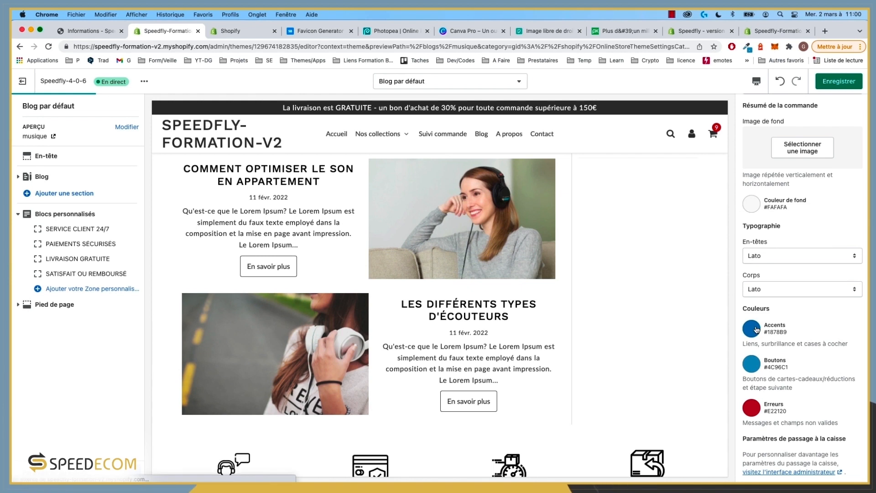
click(846, 81)
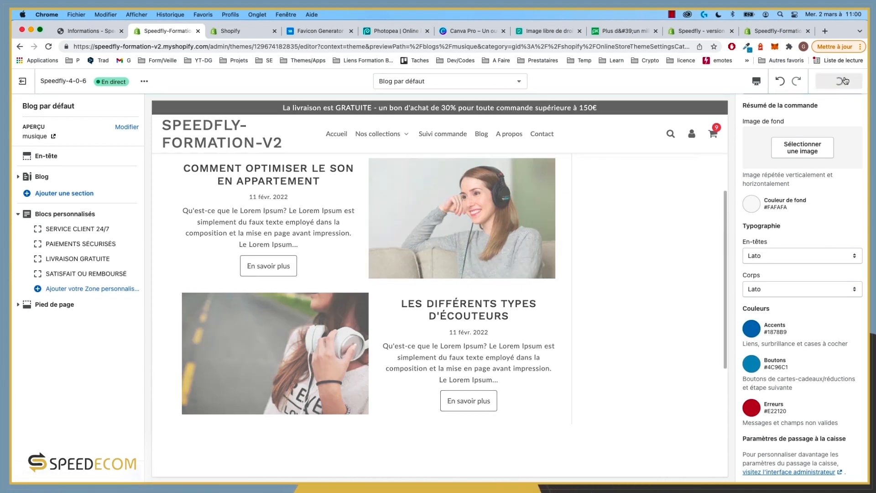
Step: Check the colours on the checkout tab, then return to the theme editor
click(86, 30)
scroll(163, 271, down, 1)
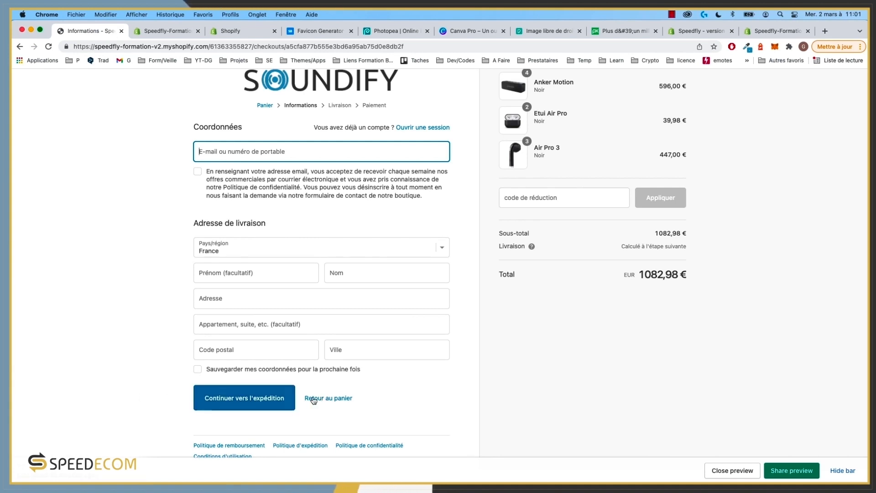
scroll(519, 245, up, 1)
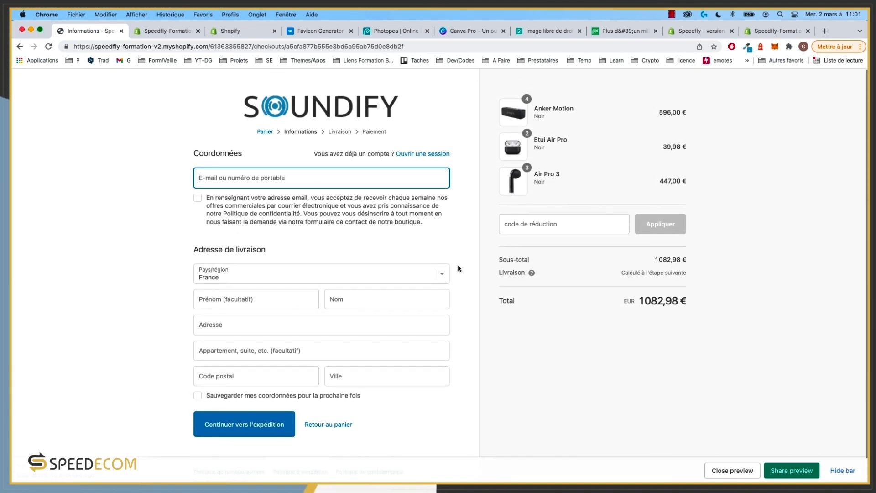
click(161, 31)
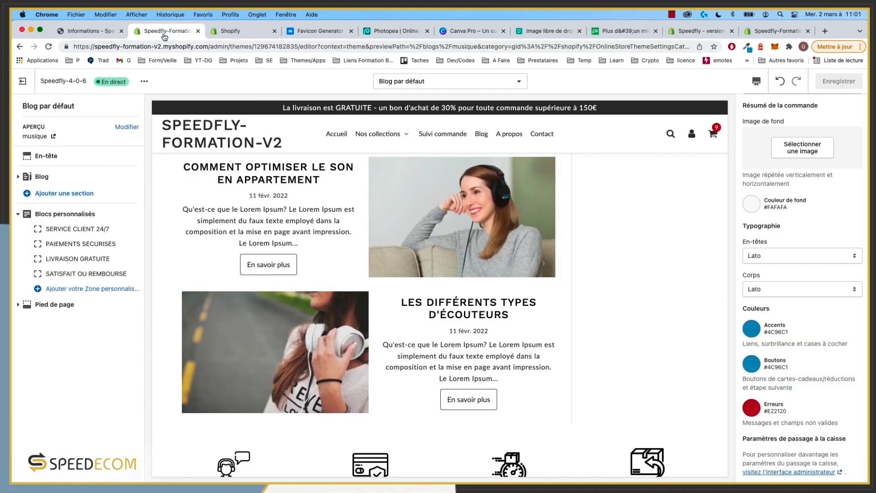
Step: Expand and re-collapse Applications Speedfly, then collapse the Blocs personnalisés group
scroll(813, 388, up, 8)
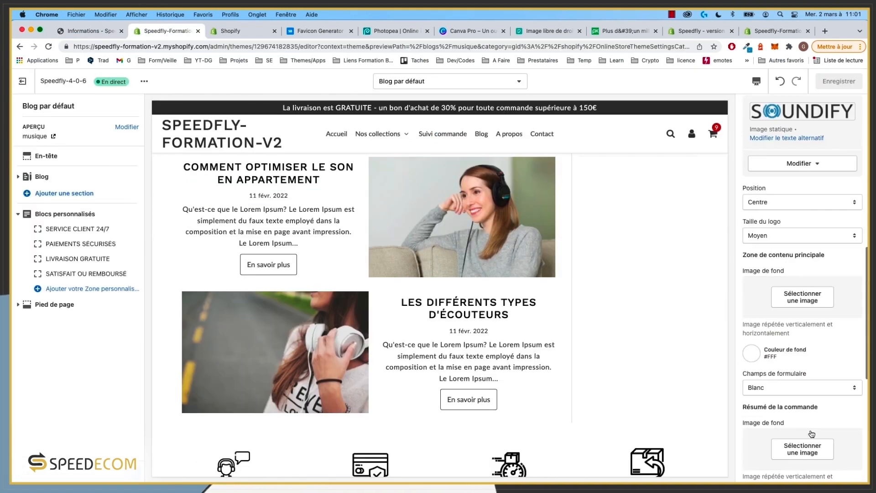
scroll(812, 417, up, 10)
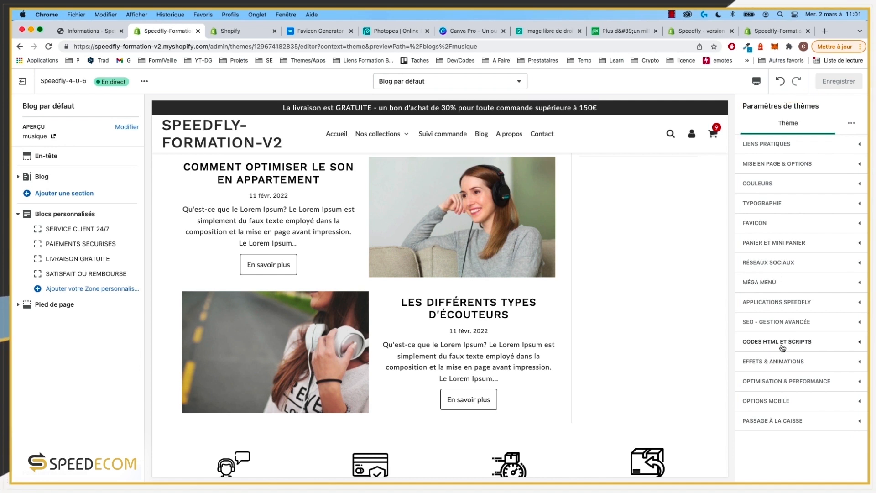
click(838, 304)
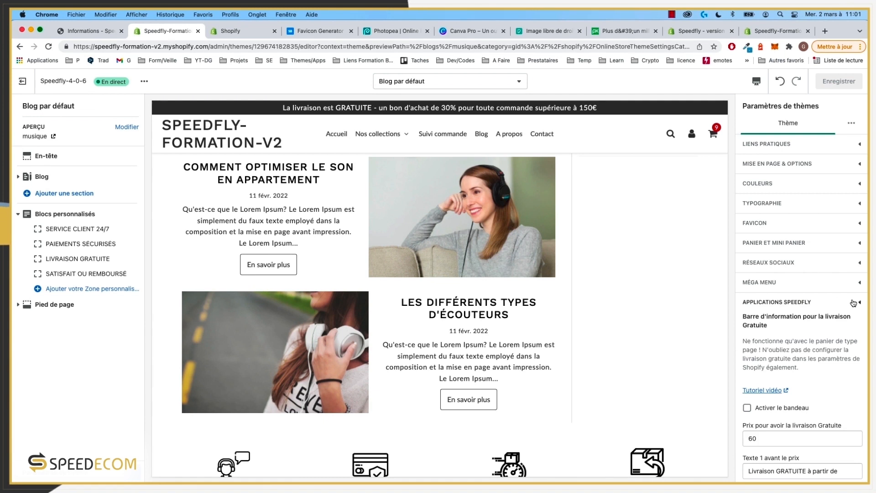
click(853, 302)
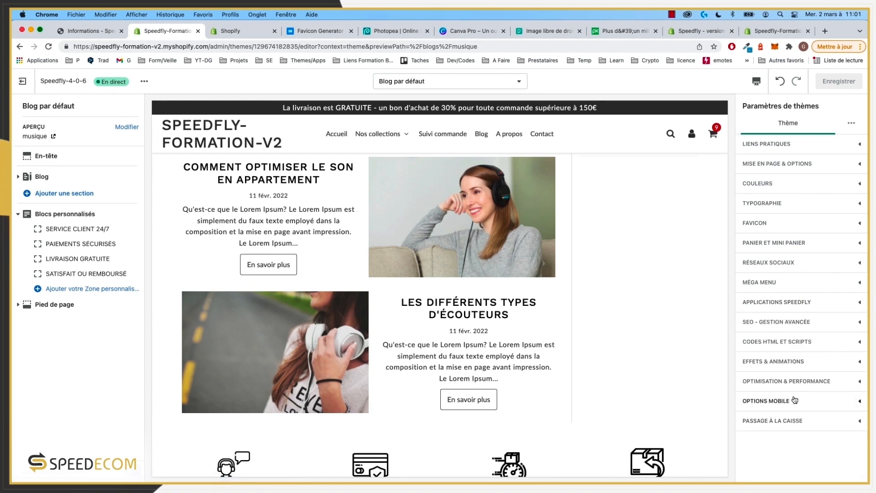
click(18, 216)
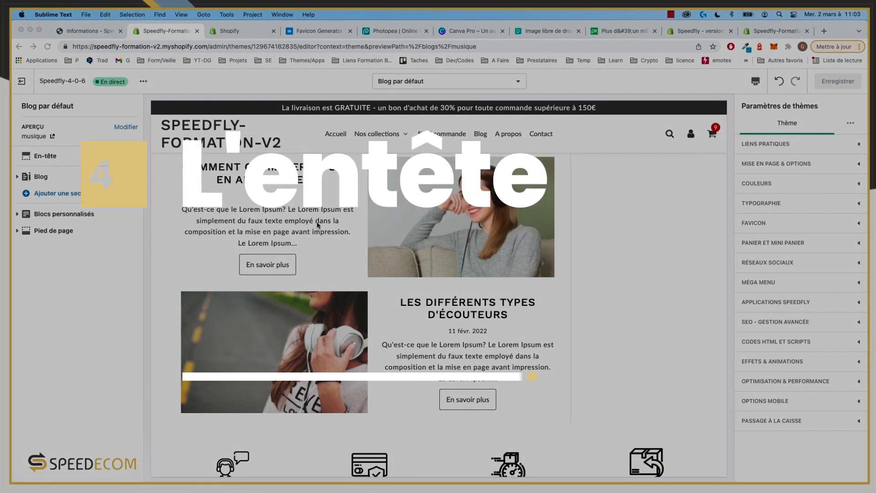
scroll(268, 152, up, 4)
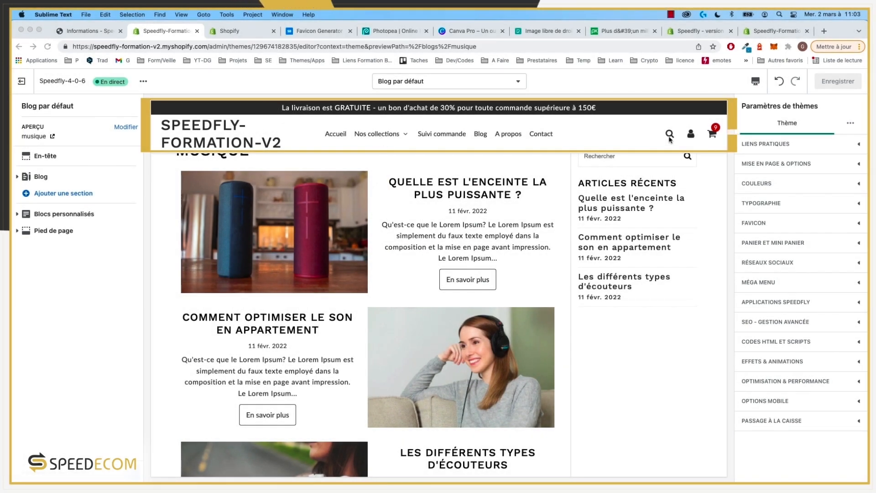
click(711, 140)
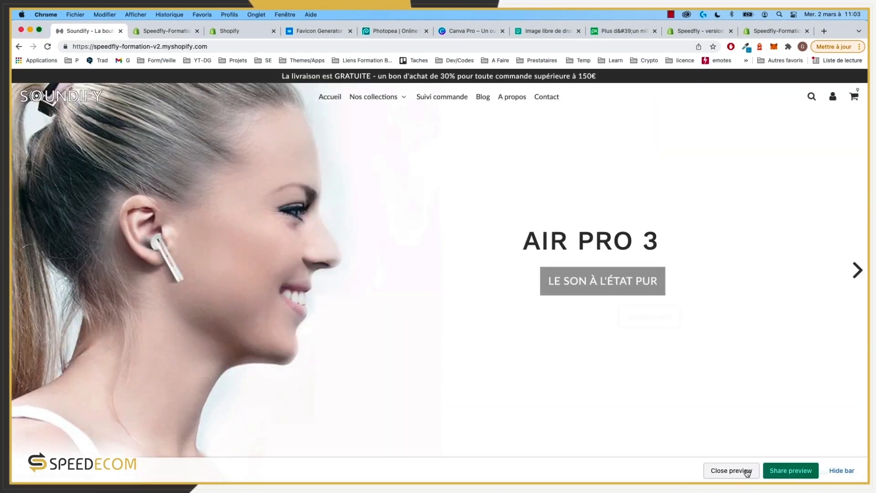
click(747, 472)
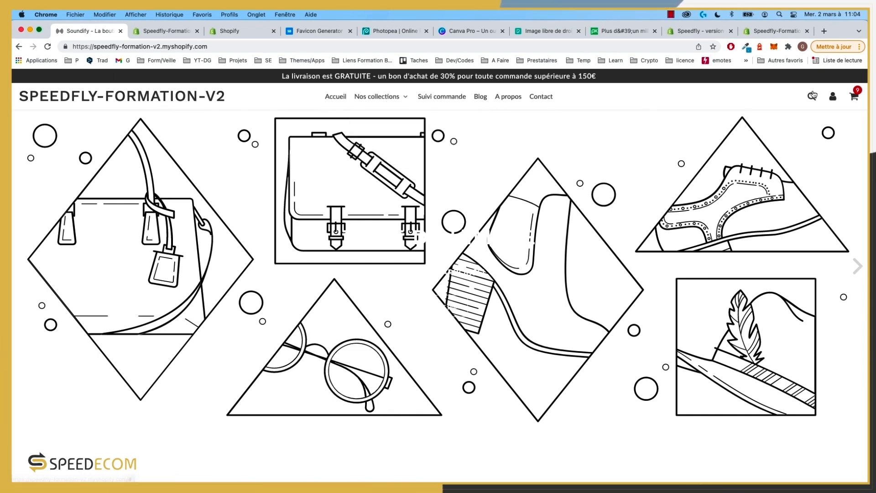
click(170, 30)
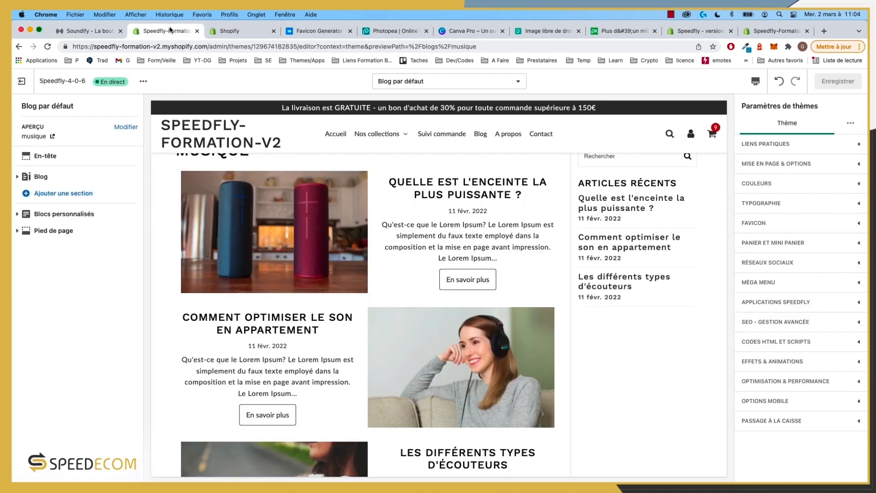
Step: Open the En-tête section settings and scroll down to the Logo option
click(46, 156)
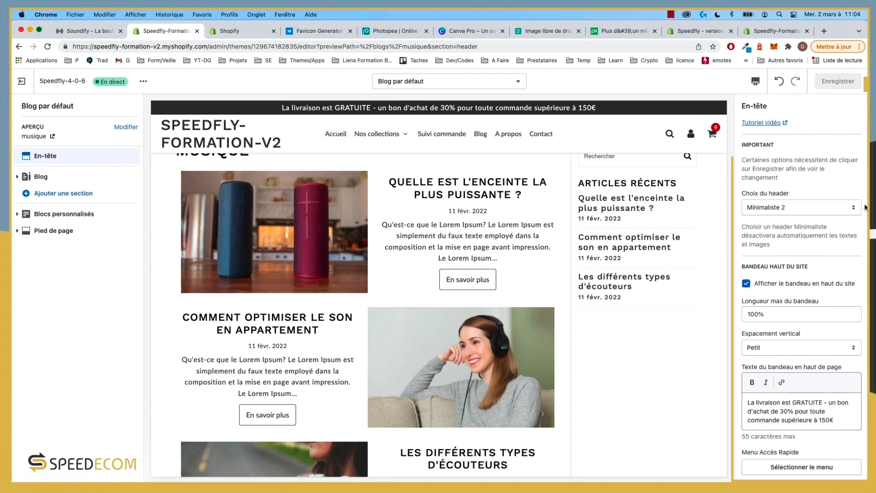
scroll(802, 200, down, 3)
scroll(803, 201, up, 3)
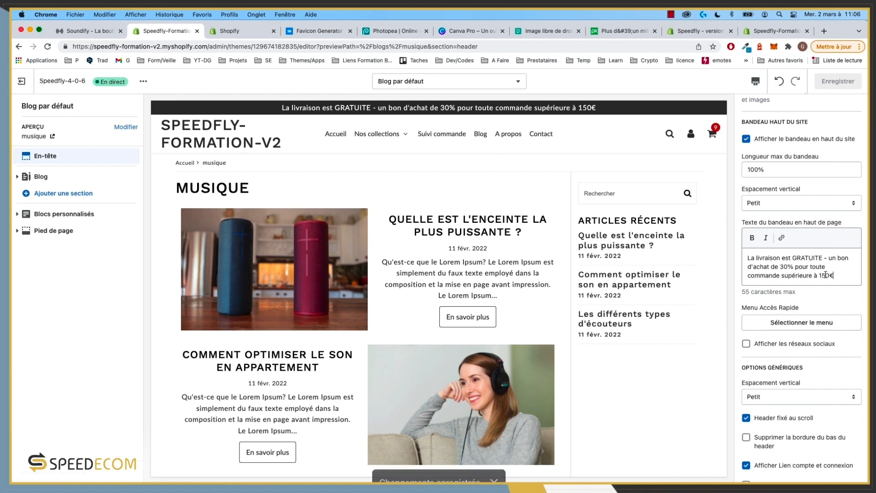
drag(835, 275, 747, 258)
click(841, 307)
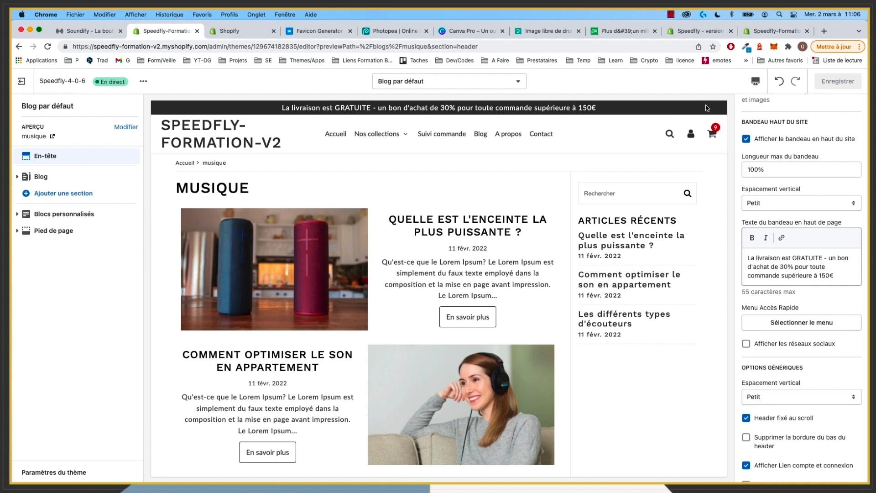
scroll(598, 286, down, 10)
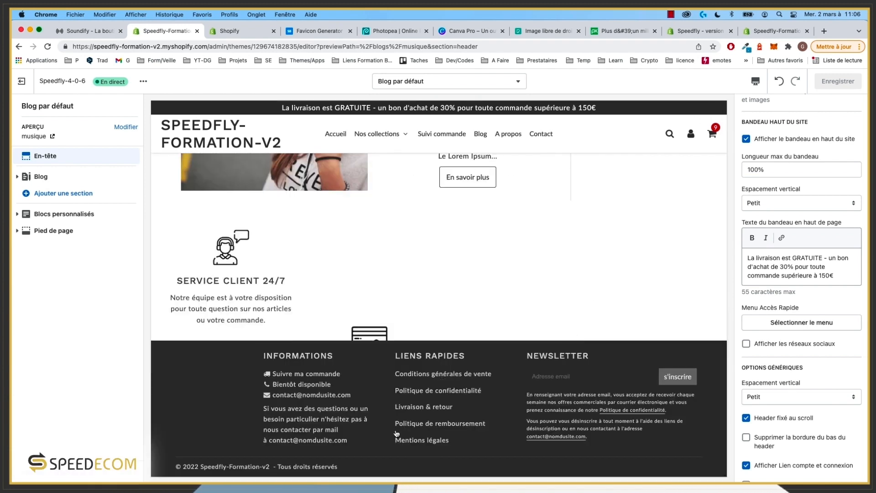
scroll(487, 339, up, 10)
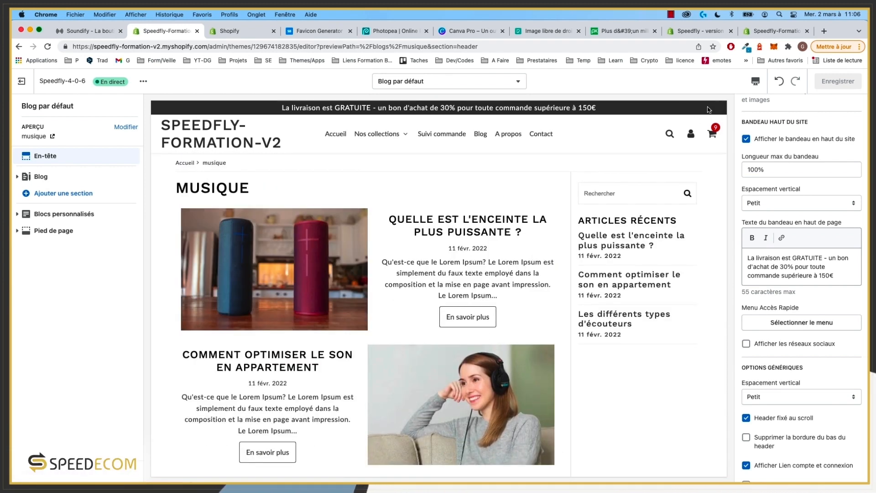
scroll(782, 380, down, 6)
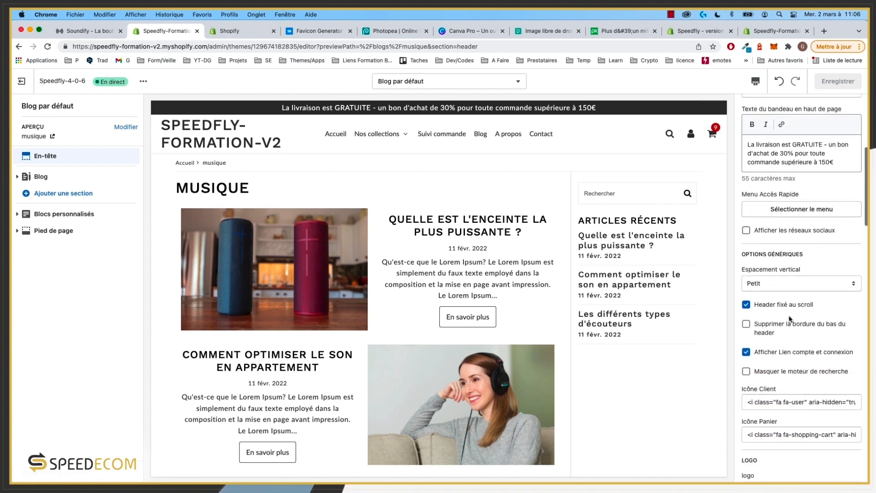
scroll(824, 398, down, 1)
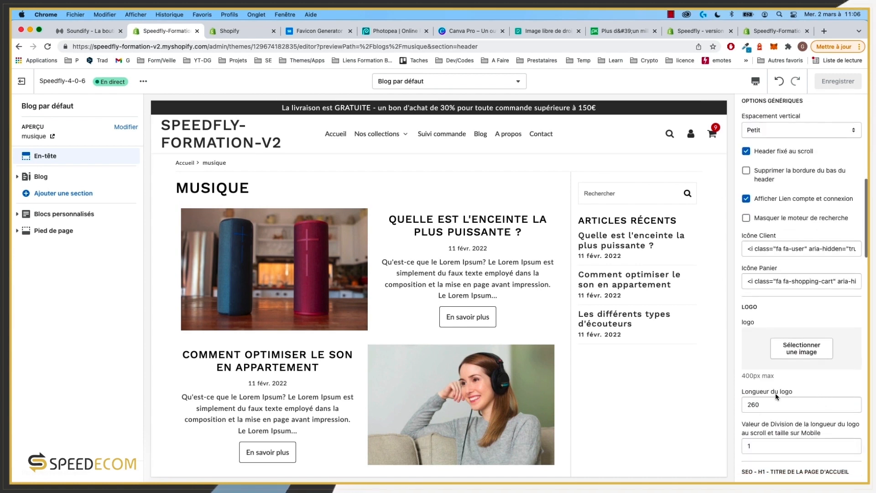
Step: Use the SOUNDIFY image as the header logo
click(802, 349)
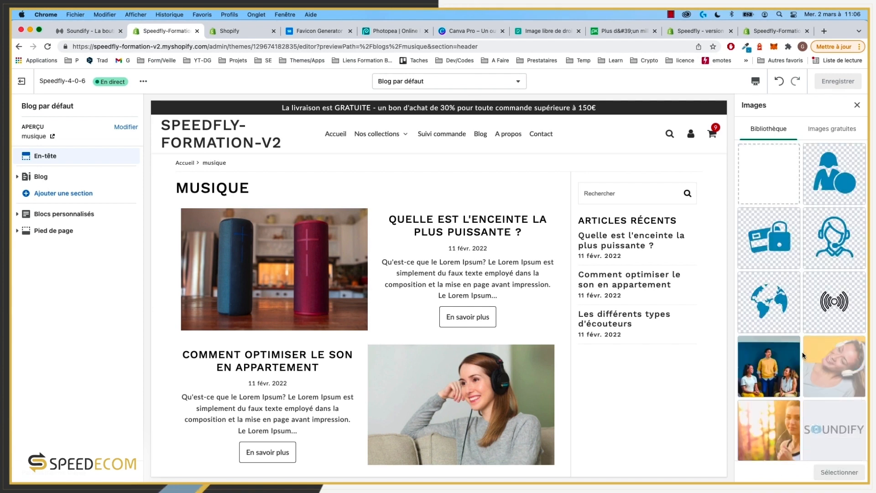
scroll(782, 296, down, 10)
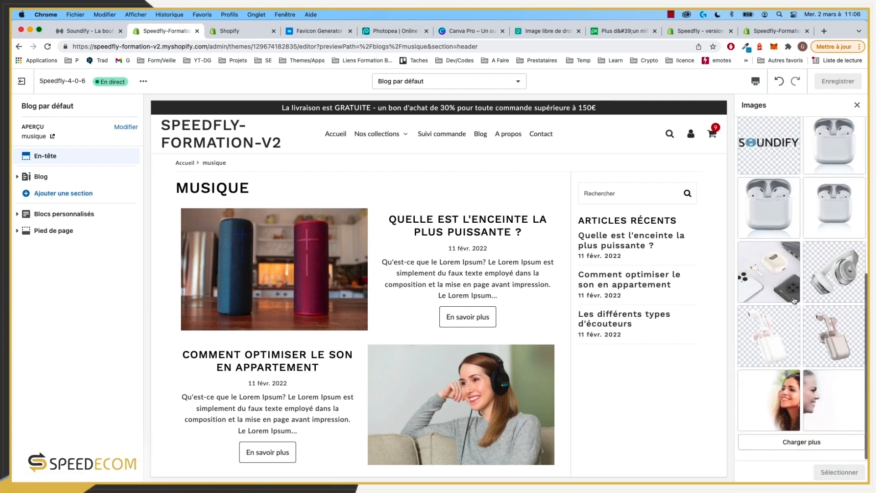
scroll(802, 234, up, 4)
click(836, 231)
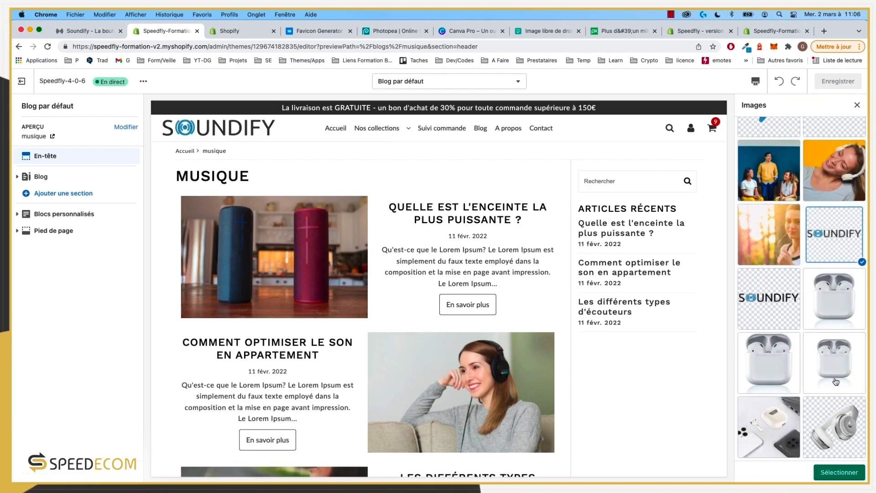
click(840, 472)
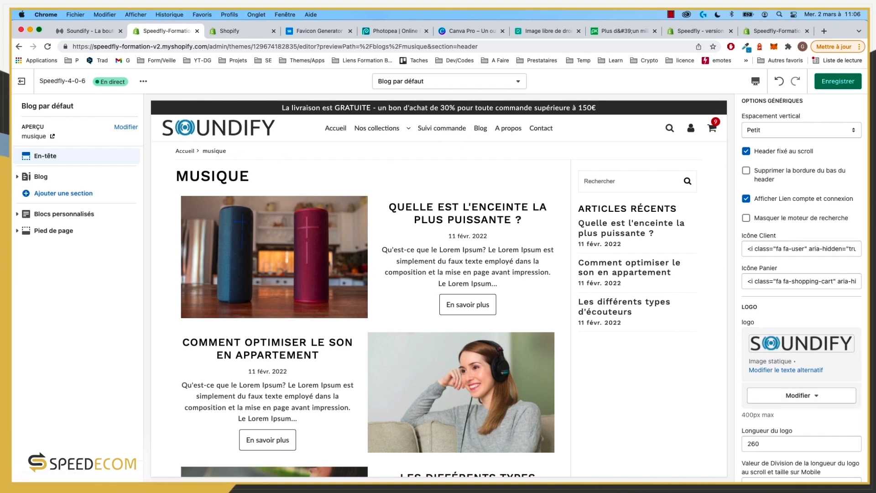
scroll(785, 436, down, 3)
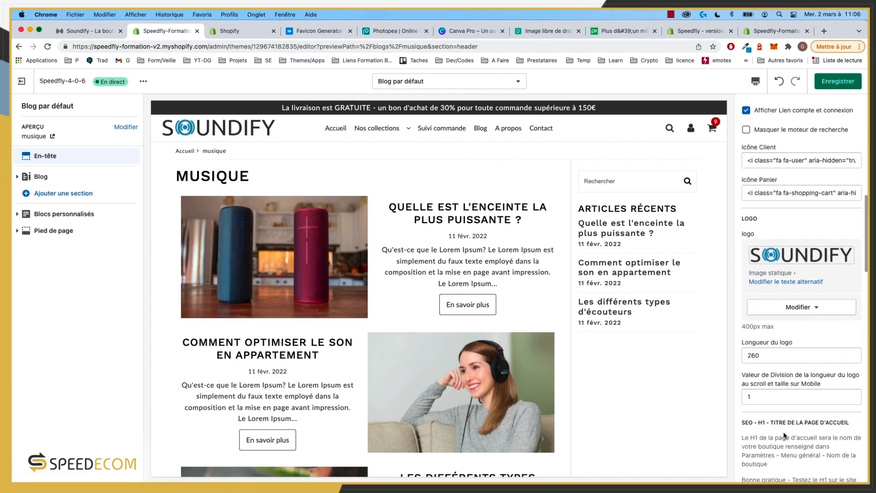
Step: Set the header logo width to 190
click(756, 357)
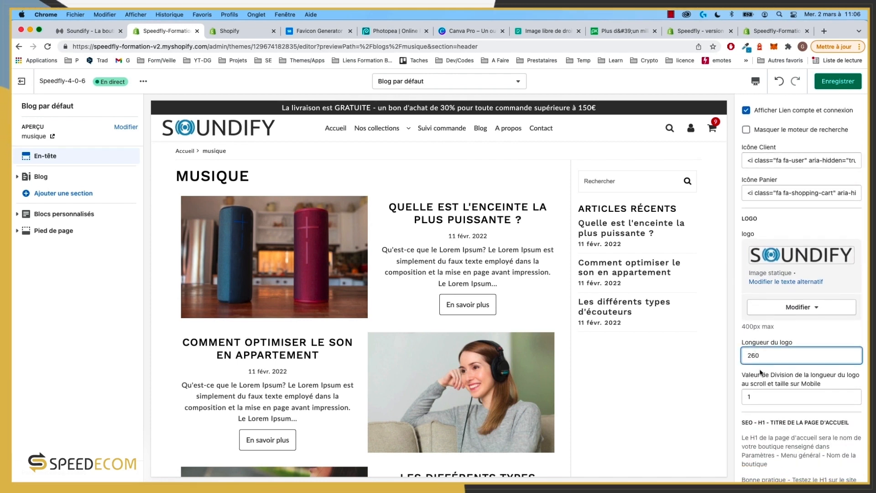
key(BackSpace)
key(BackSpace)
text(190)
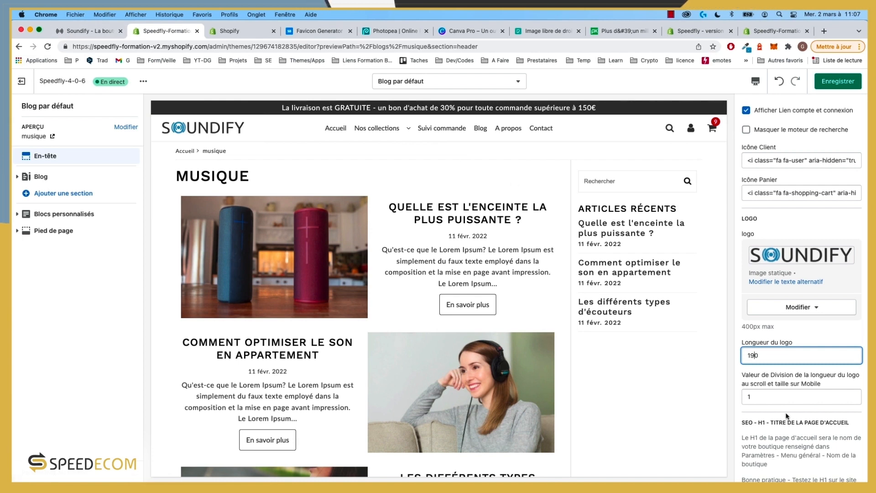
Step: Review the remaining En-tête settings and save the theme
scroll(769, 392, down, 1)
scroll(770, 392, down, 5)
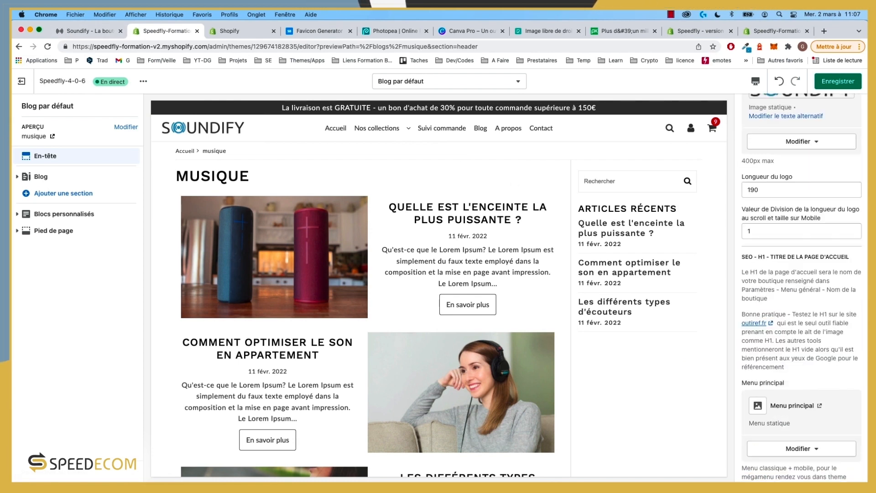
scroll(802, 320, down, 4)
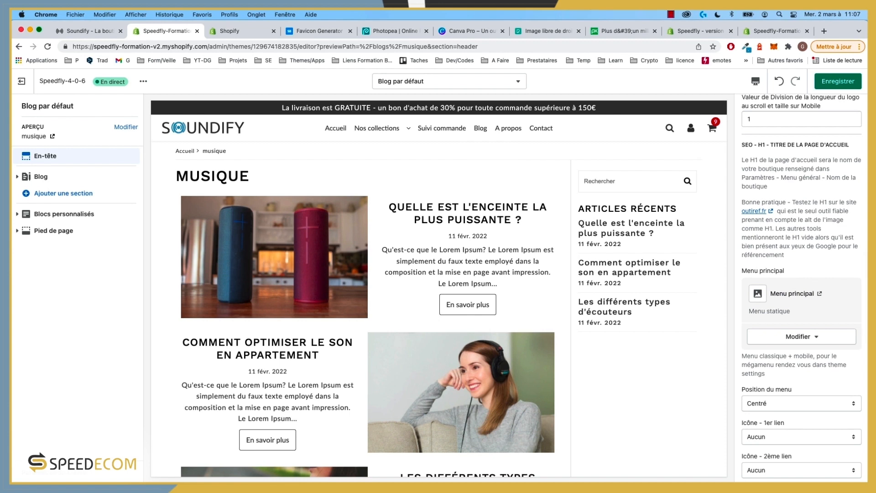
scroll(795, 292, down, 5)
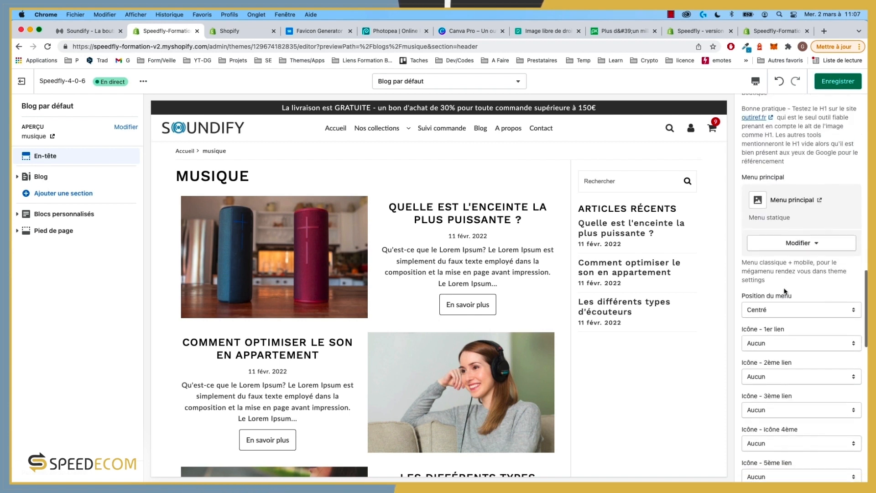
scroll(781, 357, down, 6)
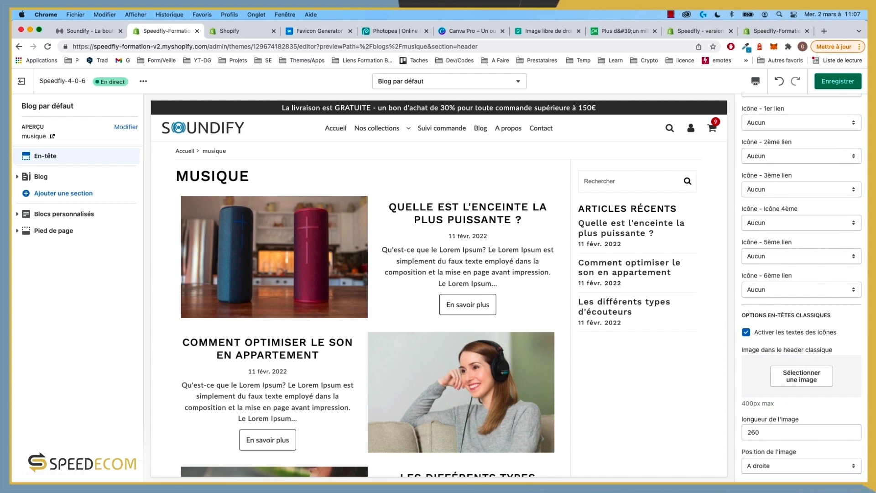
scroll(802, 416, down, 2)
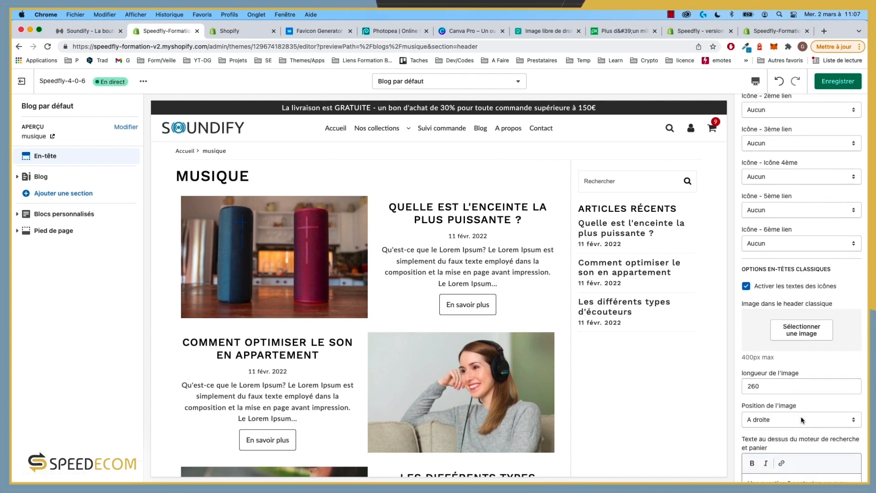
scroll(801, 416, down, 4)
scroll(801, 416, down, 1)
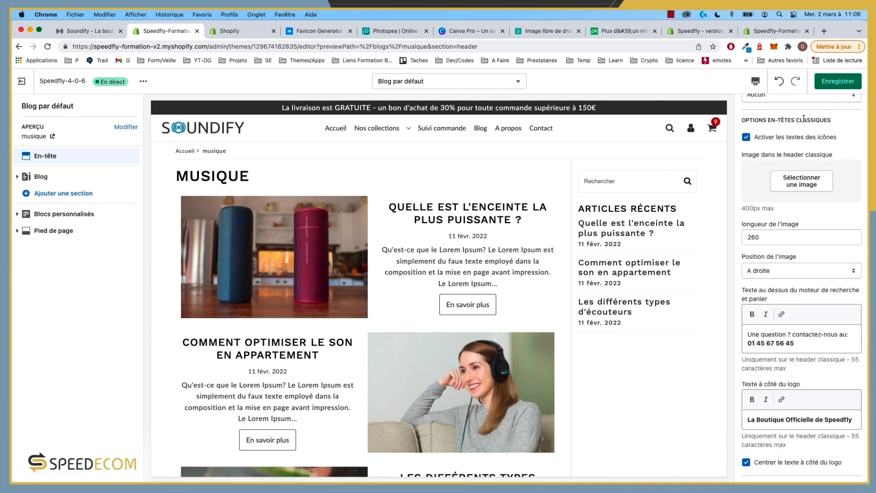
scroll(818, 121, up, 15)
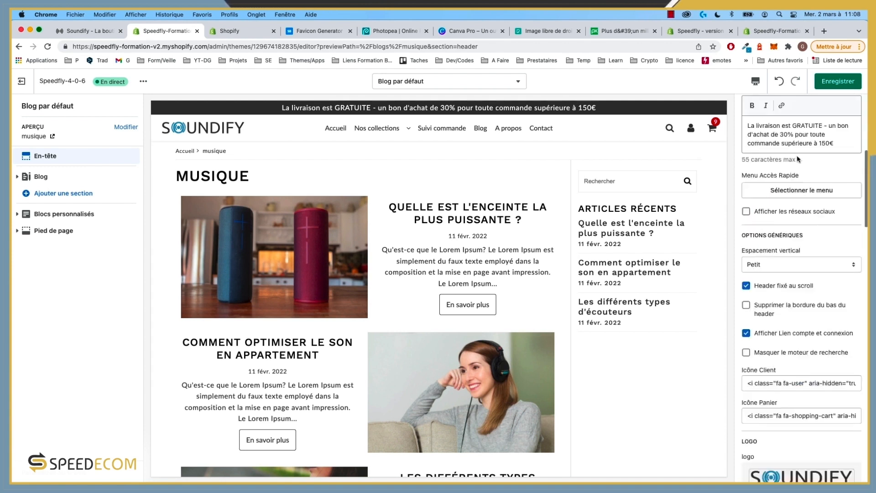
scroll(775, 211, down, 15)
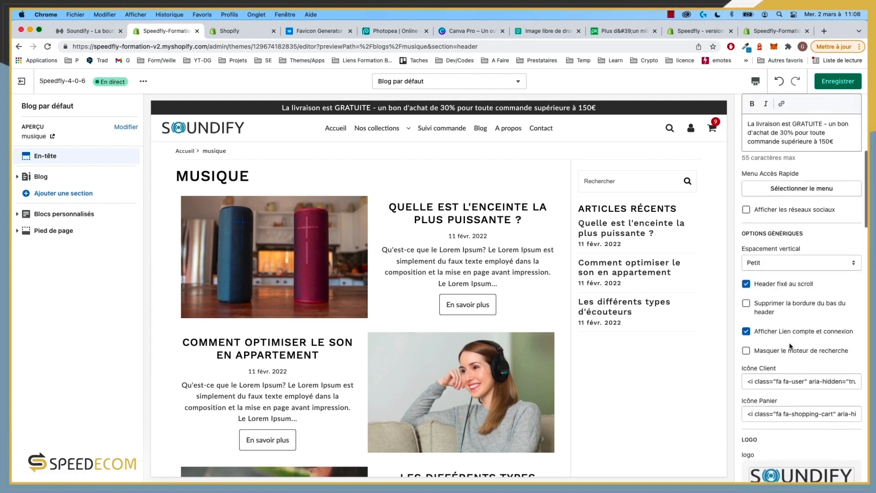
scroll(791, 347, down, 15)
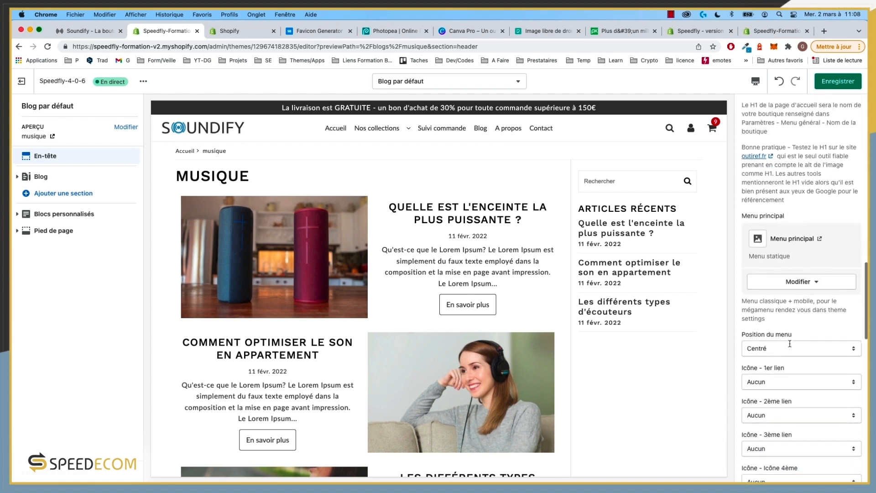
scroll(789, 344, down, 5)
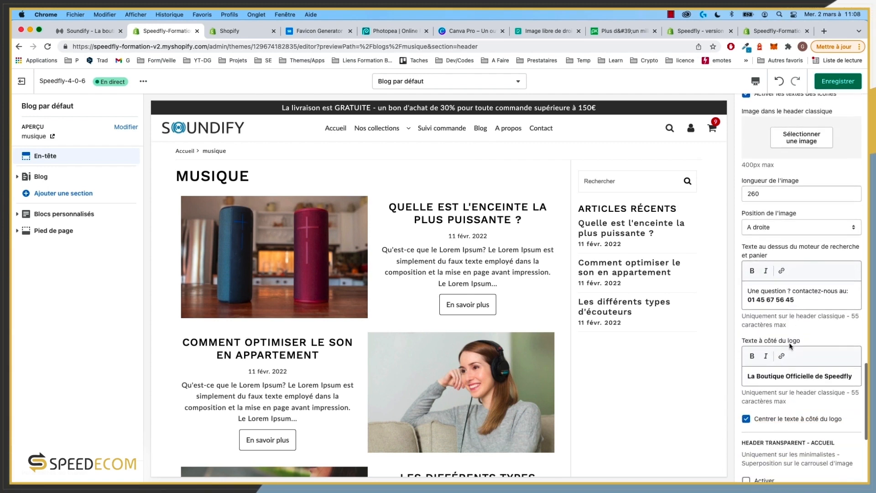
scroll(791, 332, down, 1)
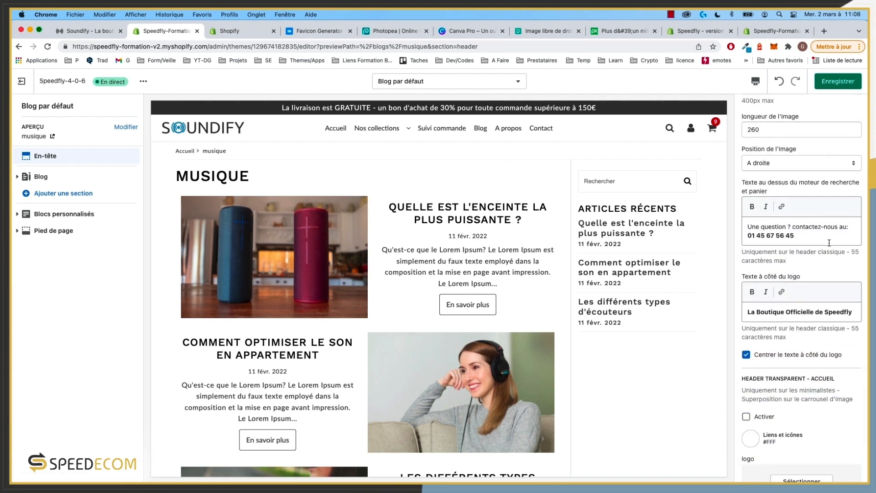
scroll(829, 243, down, 6)
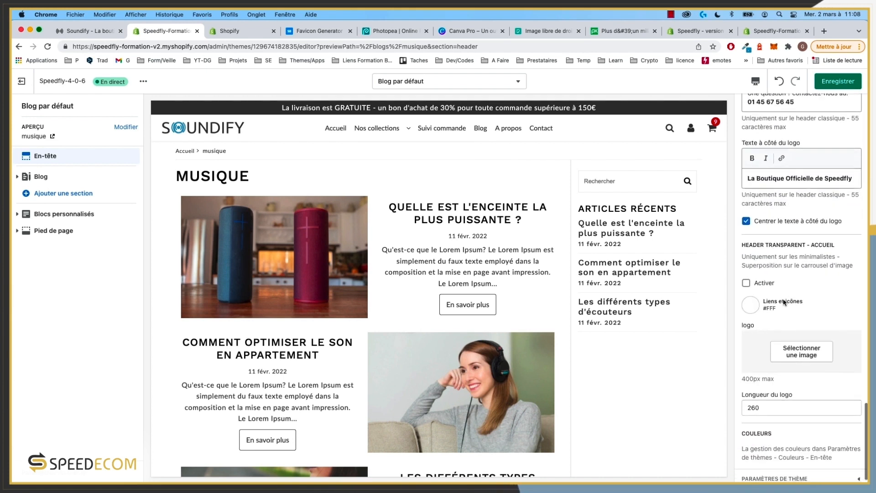
scroll(784, 302, down, 1)
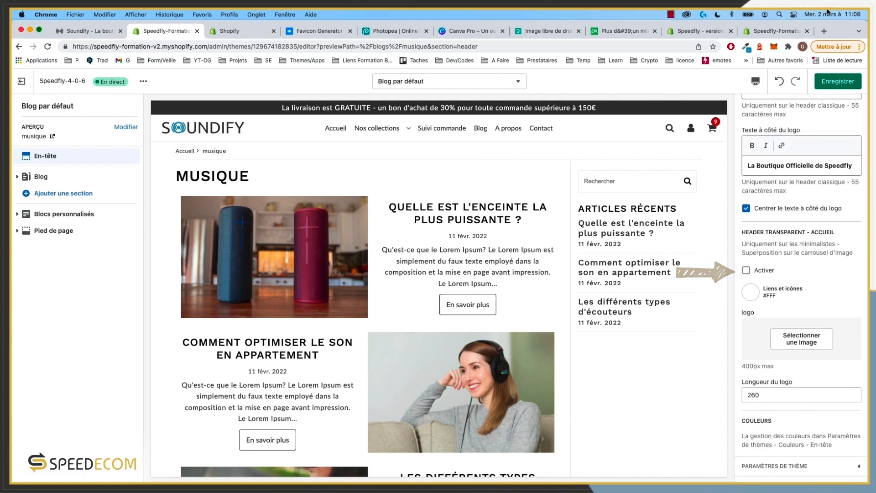
click(839, 83)
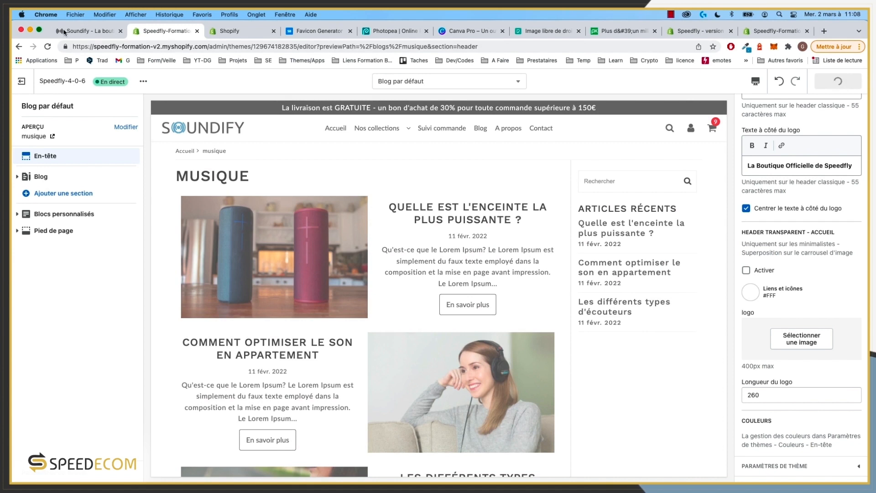
click(64, 32)
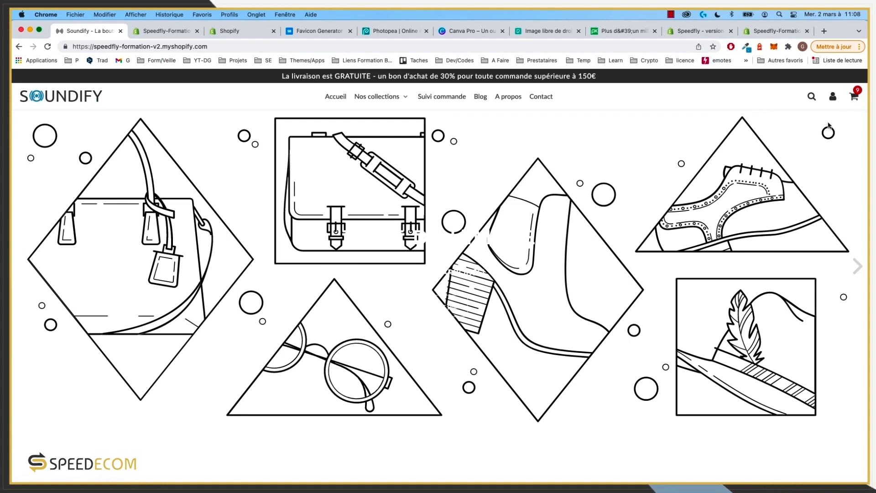
click(812, 97)
click(857, 81)
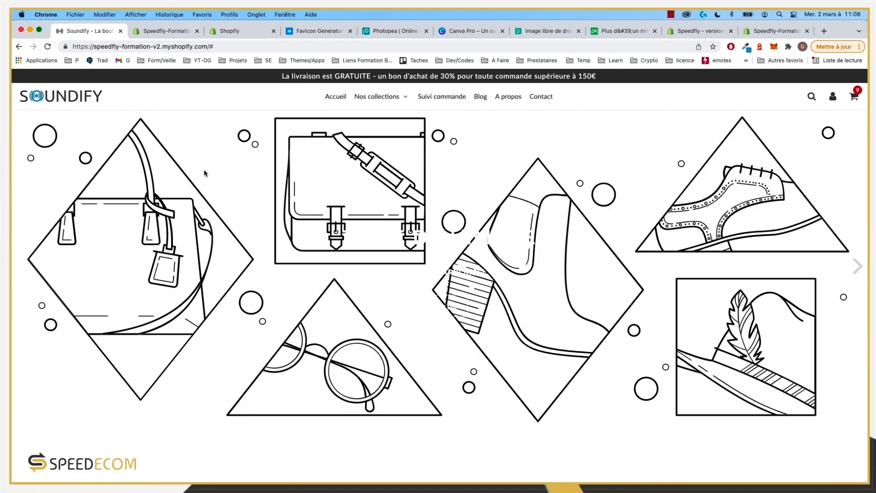
scroll(205, 173, down, 10)
scroll(212, 165, up, 10)
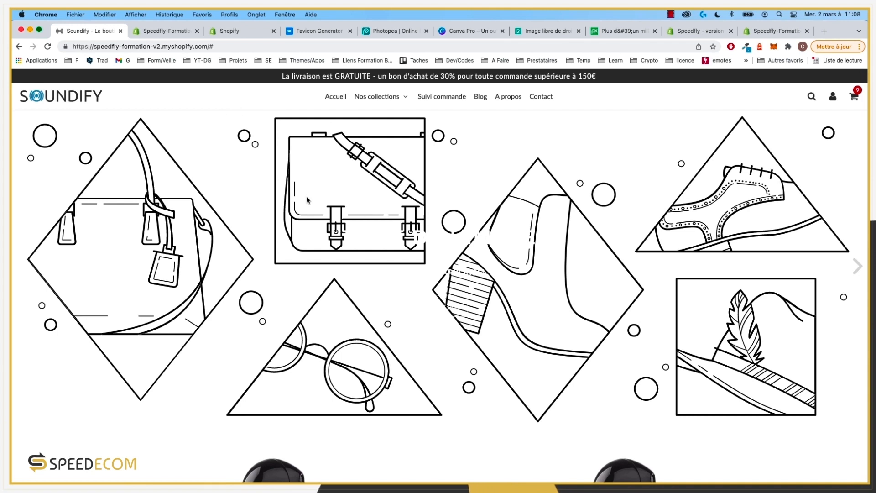
click(165, 32)
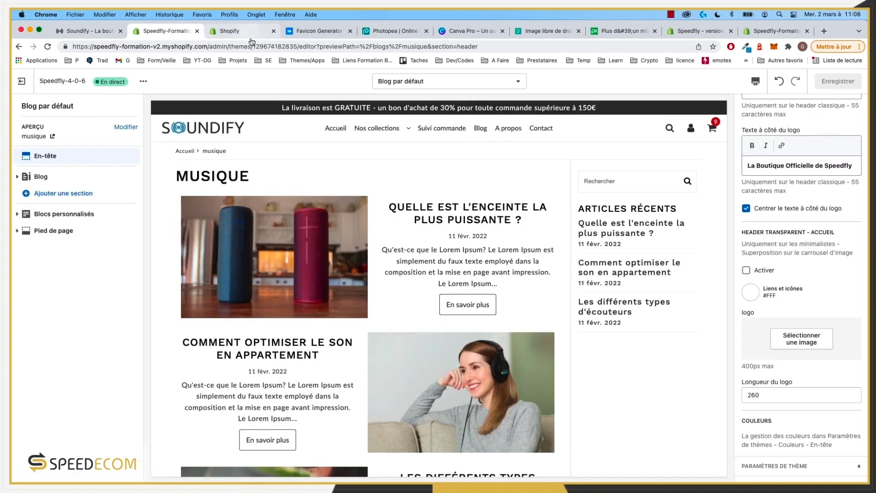
Step: Enable the transparent home-page header and show the home page's En-tête logo options
click(771, 286)
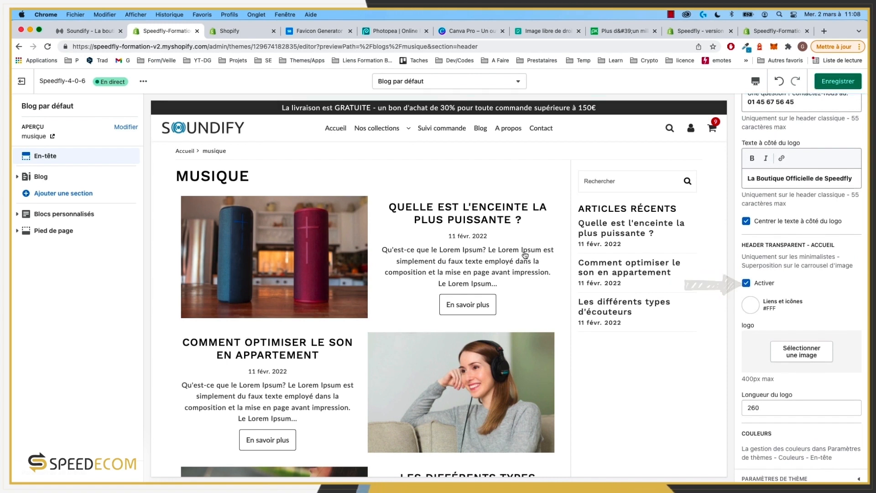
click(335, 129)
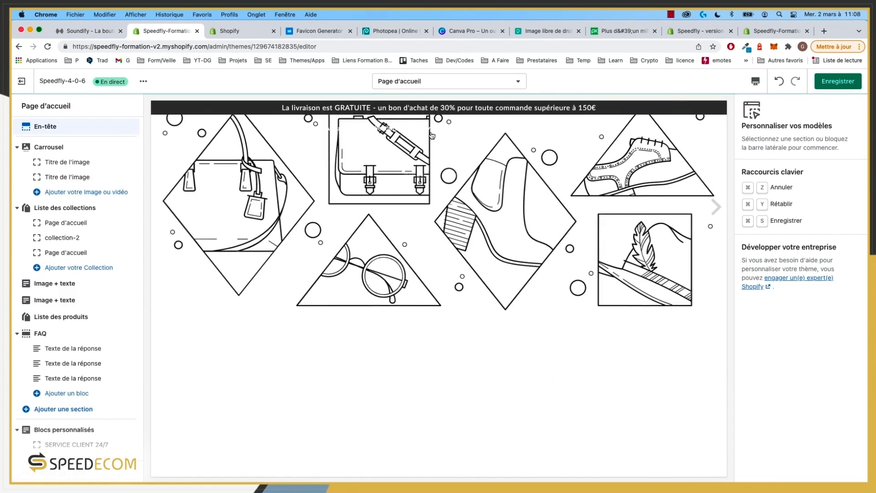
mouse_move(379, 142)
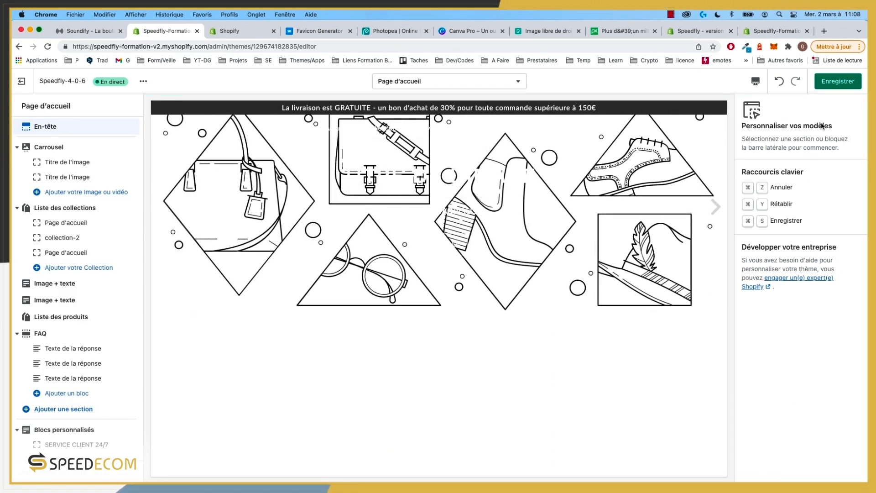
click(45, 132)
scroll(814, 382, down, 10)
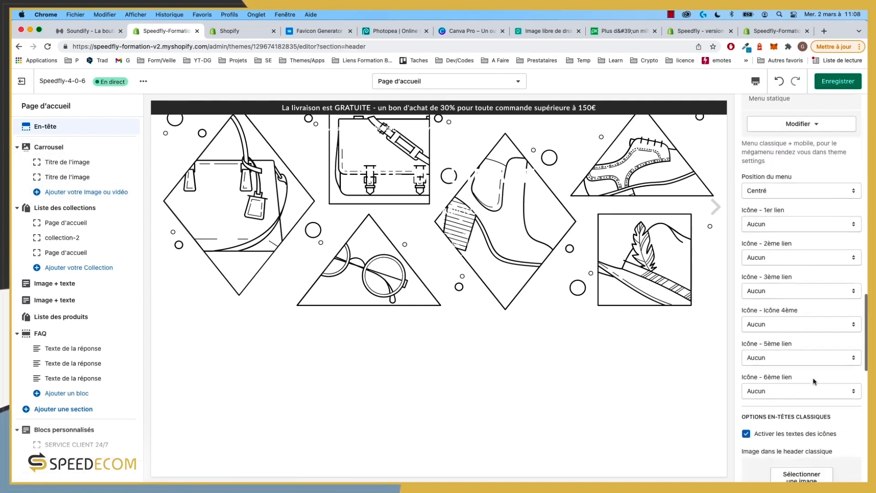
scroll(814, 382, down, 12)
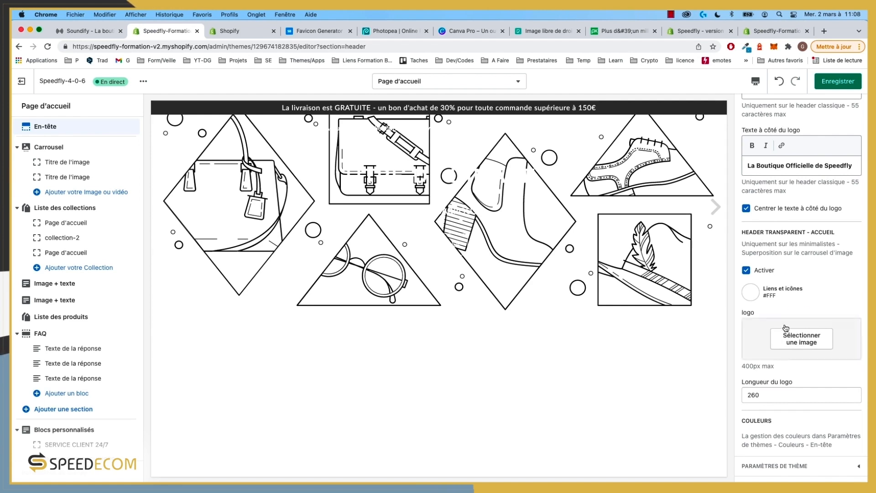
Step: Set the SOUNDIFY image as the transparent-header logo, save, and open the first carousel slide
click(802, 339)
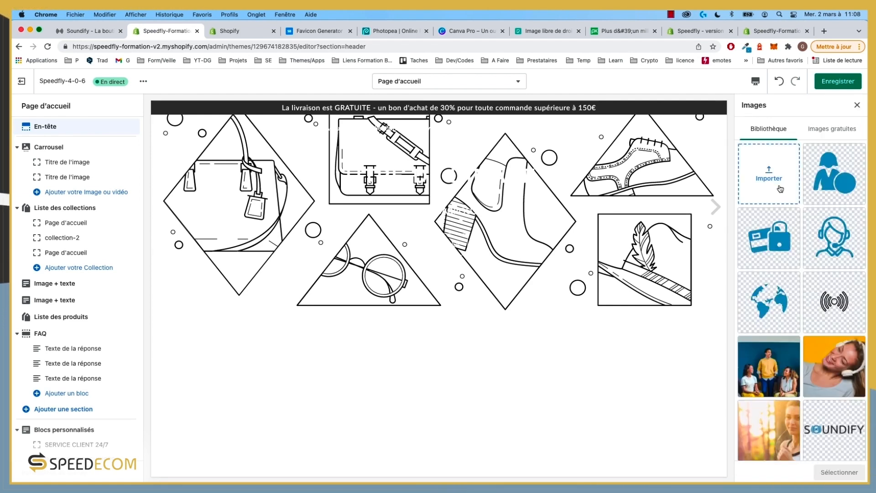
scroll(793, 376, down, 7)
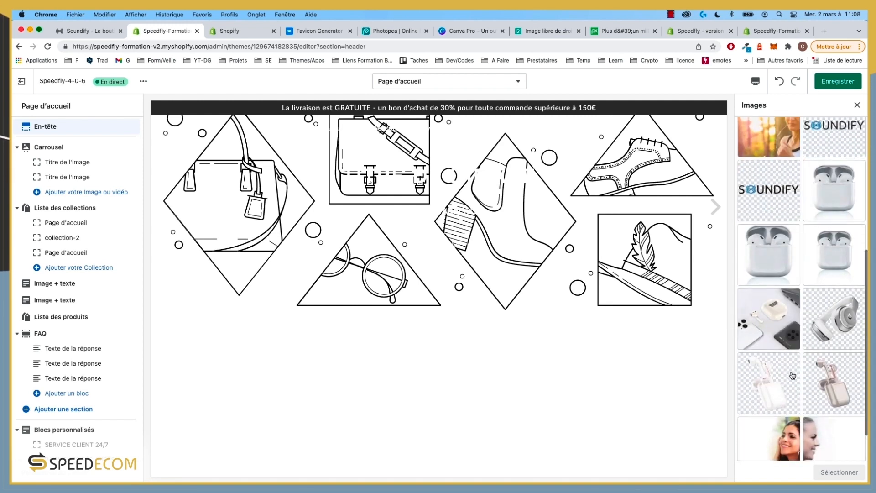
scroll(793, 376, down, 10)
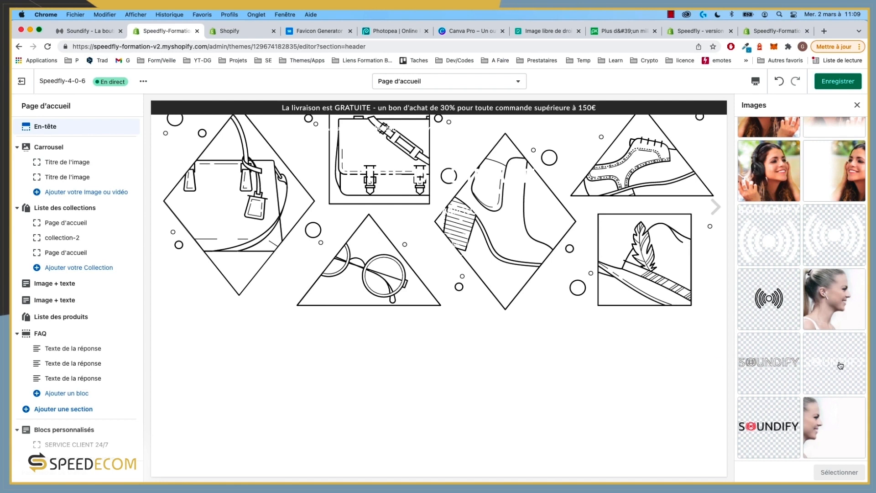
scroll(803, 363, down, 1)
click(778, 358)
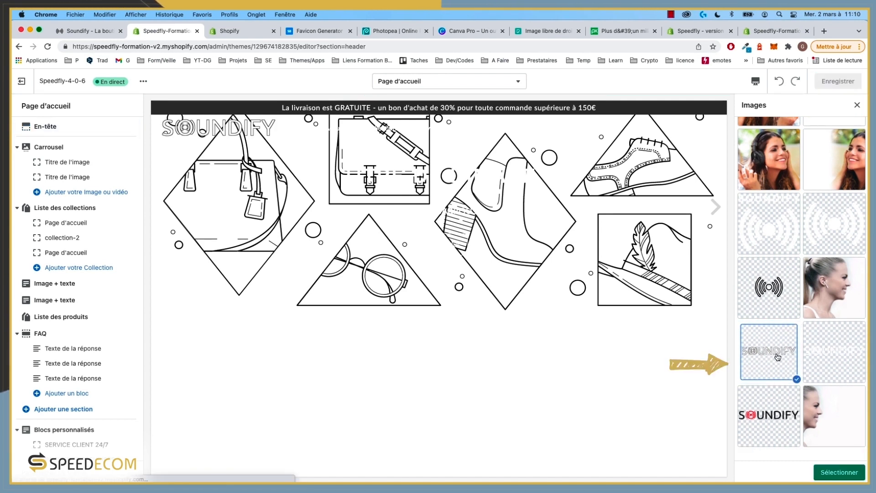
click(844, 470)
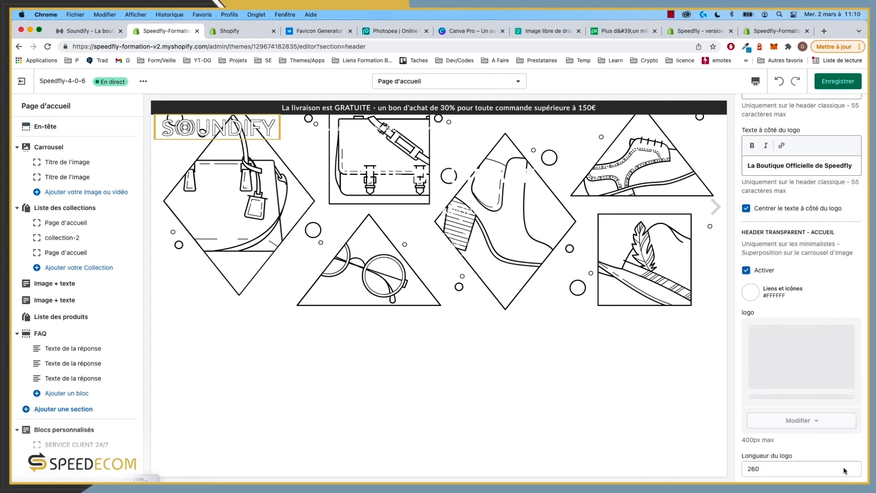
click(826, 87)
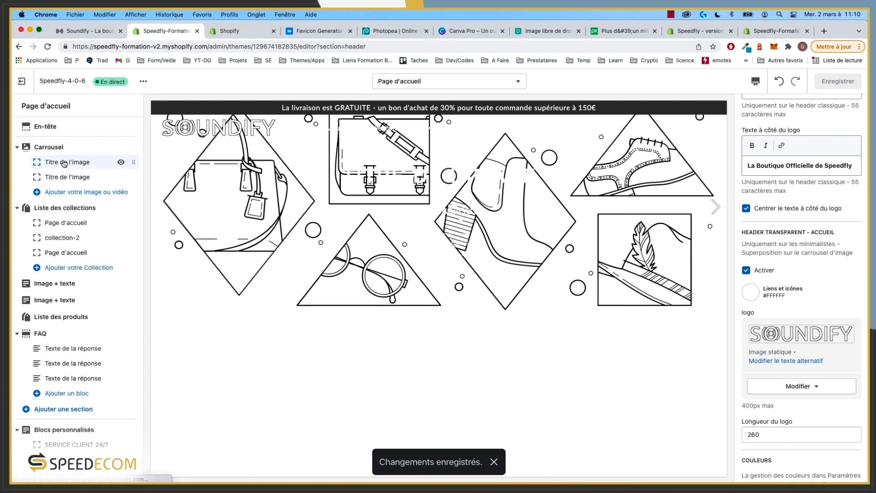
click(64, 162)
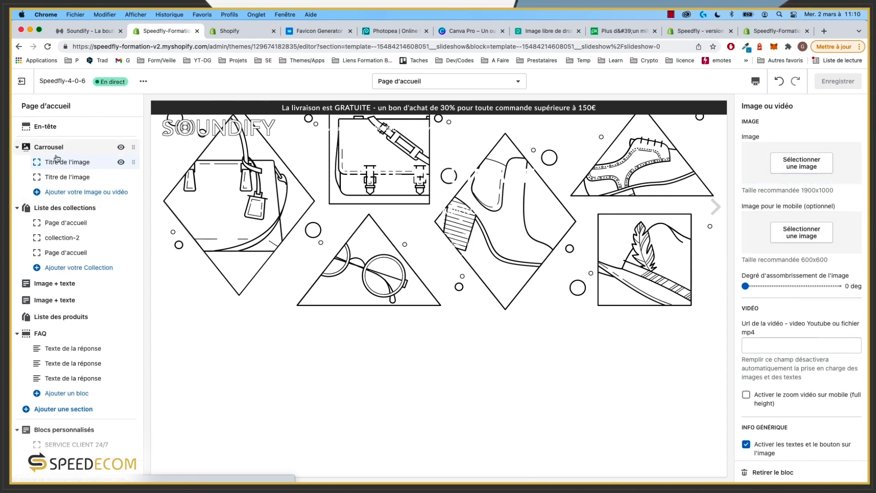
Step: Try the group, headphones and forest-runner photos, then choose the woman-with-earbuds photo for the slide
click(809, 153)
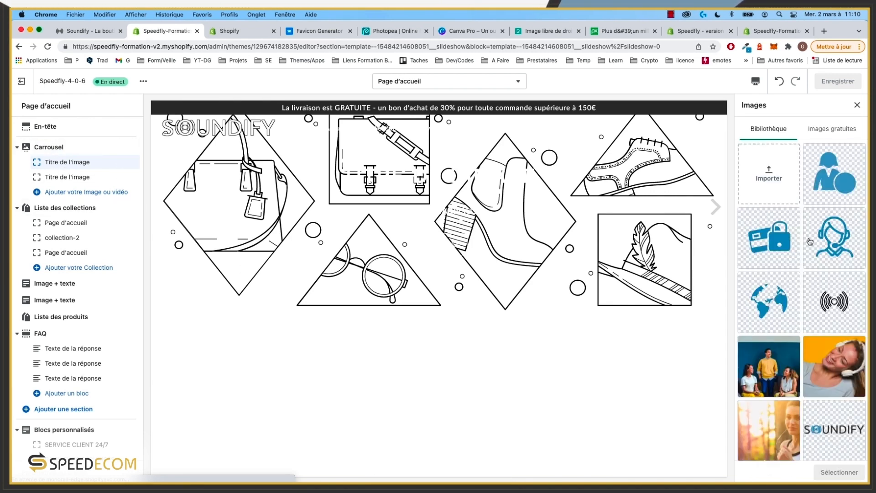
scroll(815, 369, down, 5)
scroll(815, 369, up, 3)
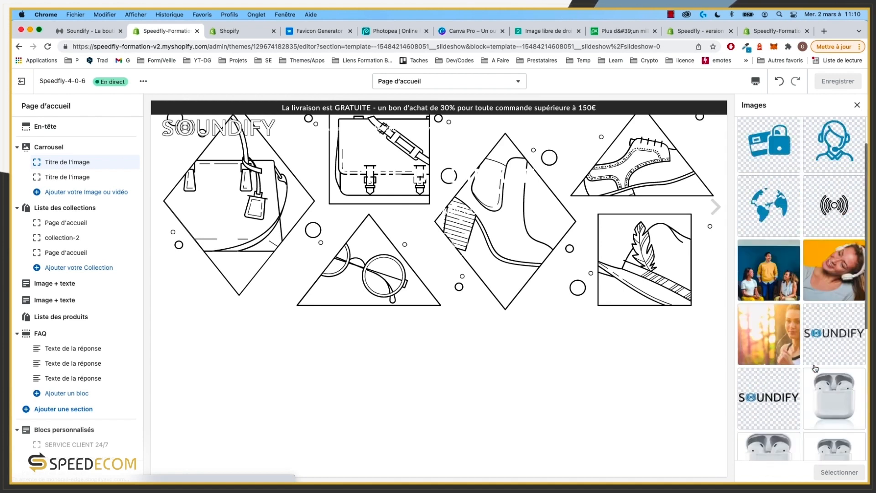
click(777, 273)
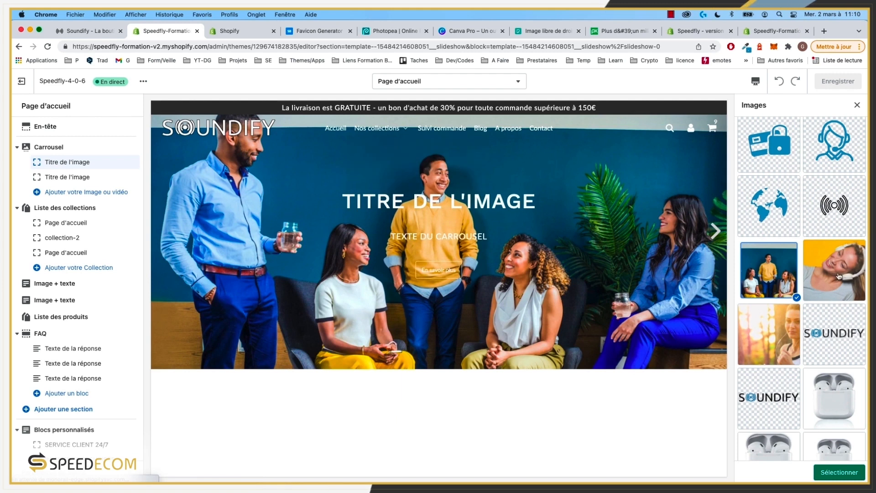
click(839, 271)
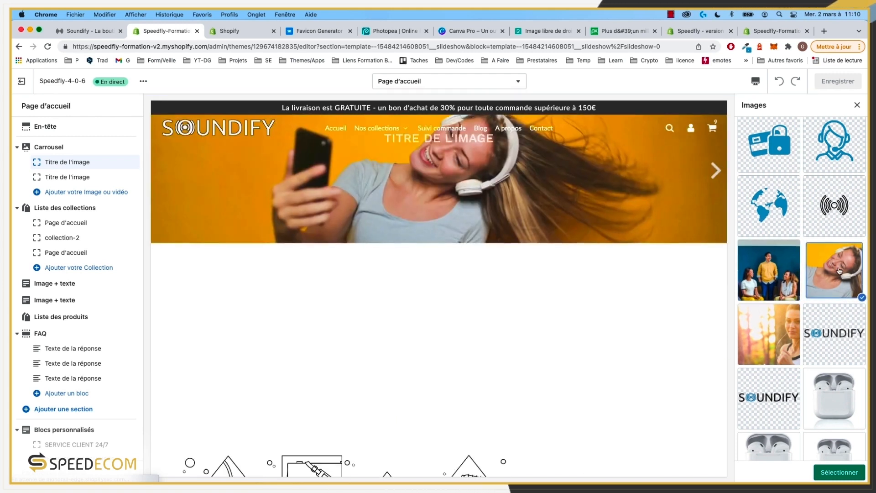
click(782, 326)
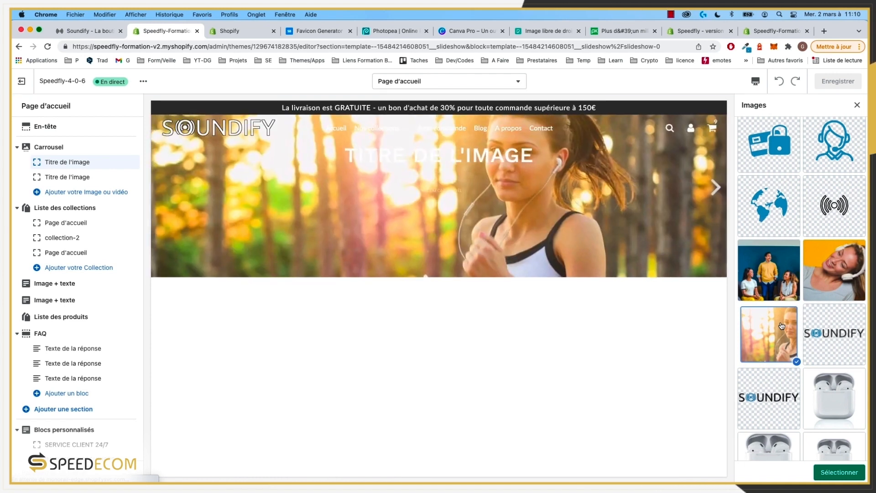
scroll(784, 325, down, 3)
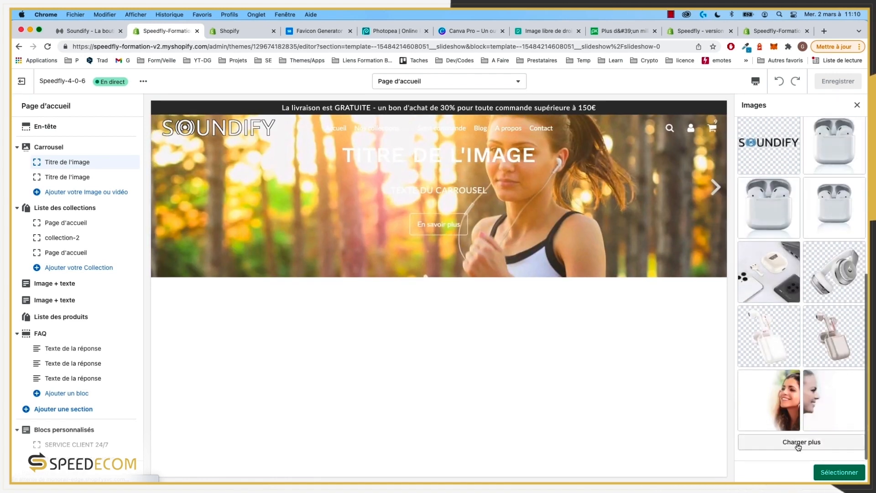
click(843, 404)
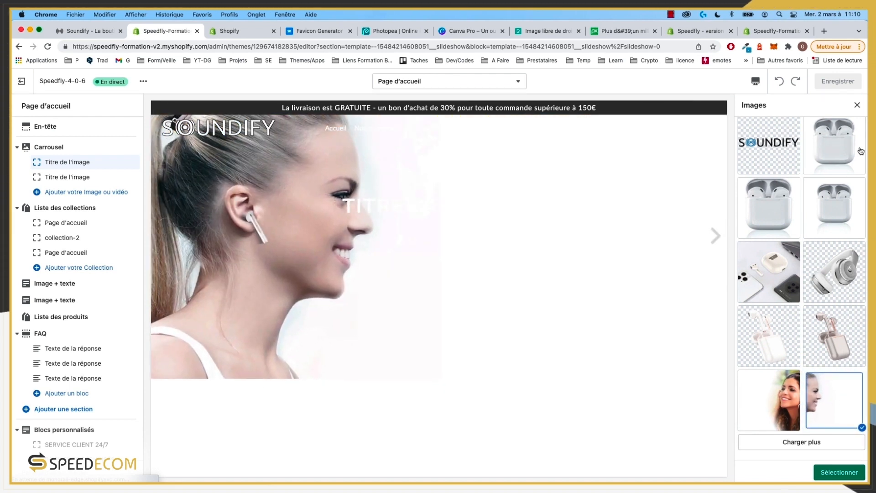
click(857, 105)
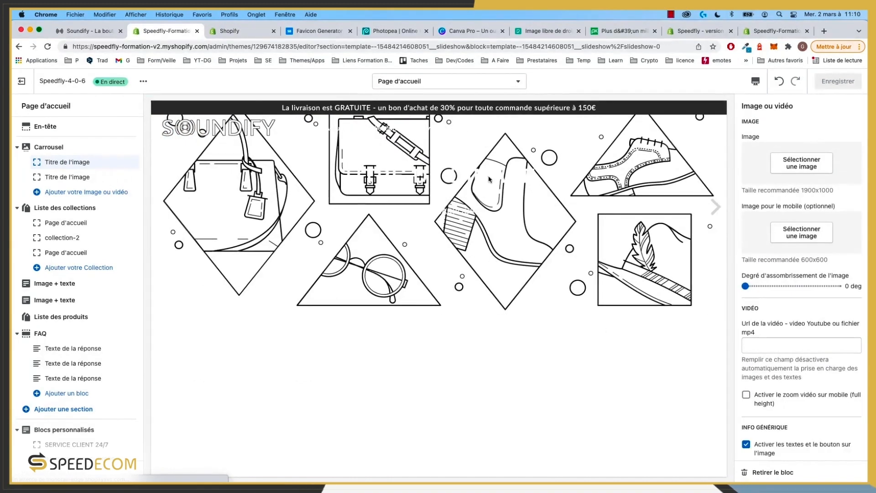
scroll(822, 327, down, 4)
scroll(822, 327, up, 4)
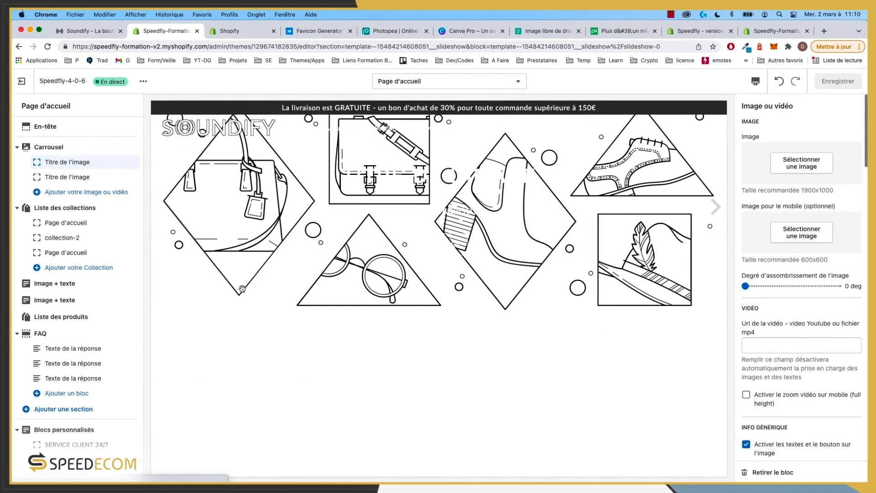
Step: Make the transparent header's links and icons dark #333, save the theme, and view the live storefront
click(46, 128)
scroll(755, 276, down, 1)
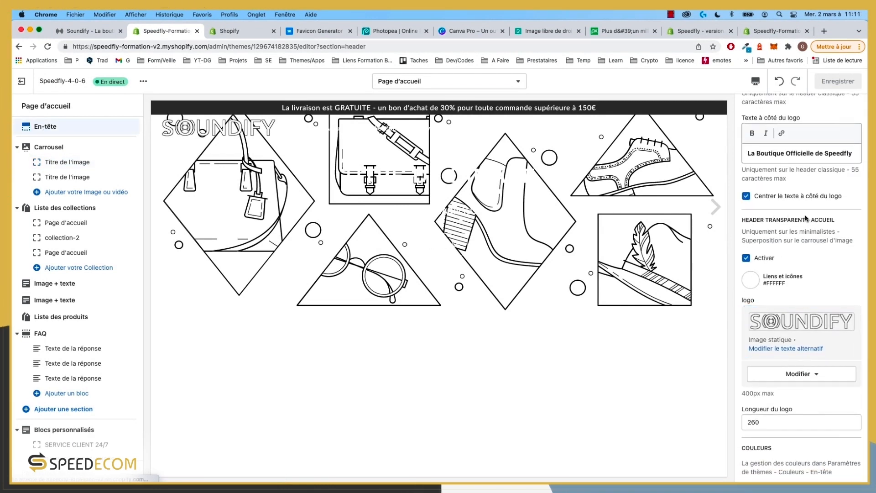
click(837, 221)
drag(808, 220, 744, 221)
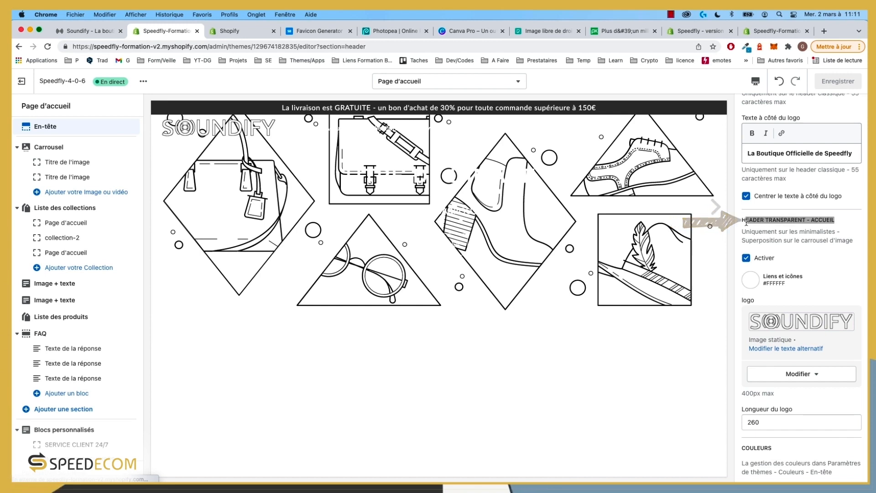
click(774, 221)
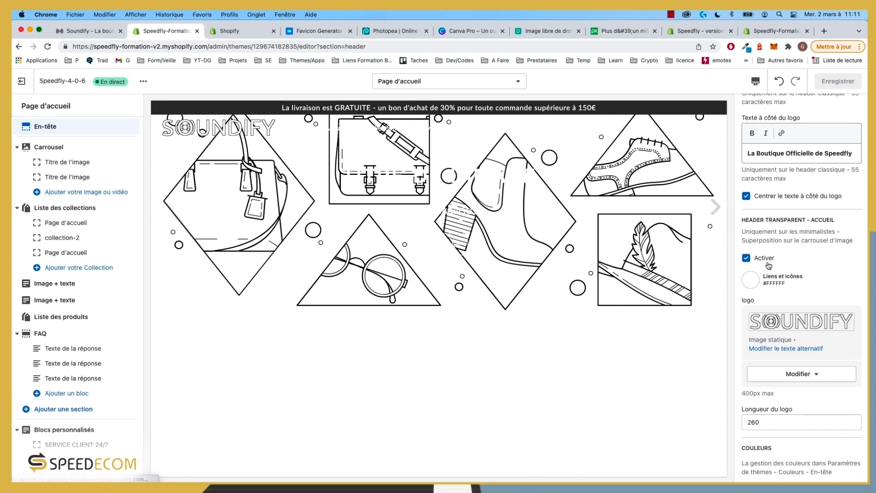
click(751, 280)
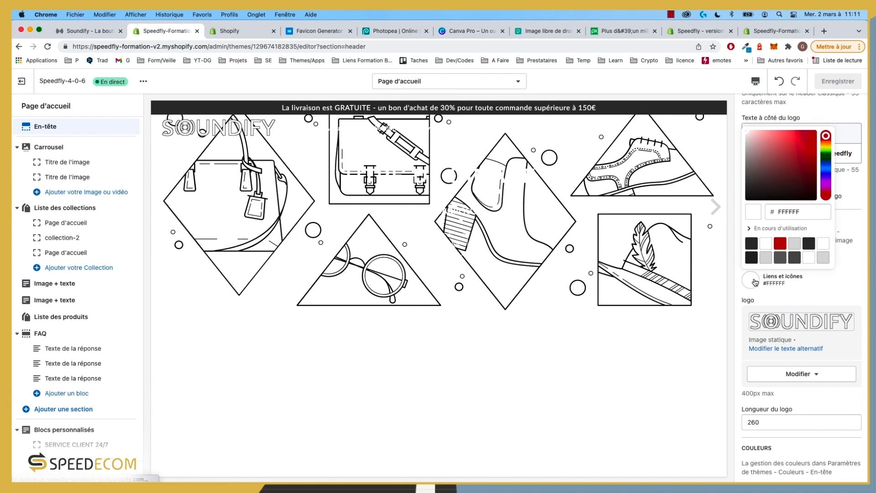
click(810, 243)
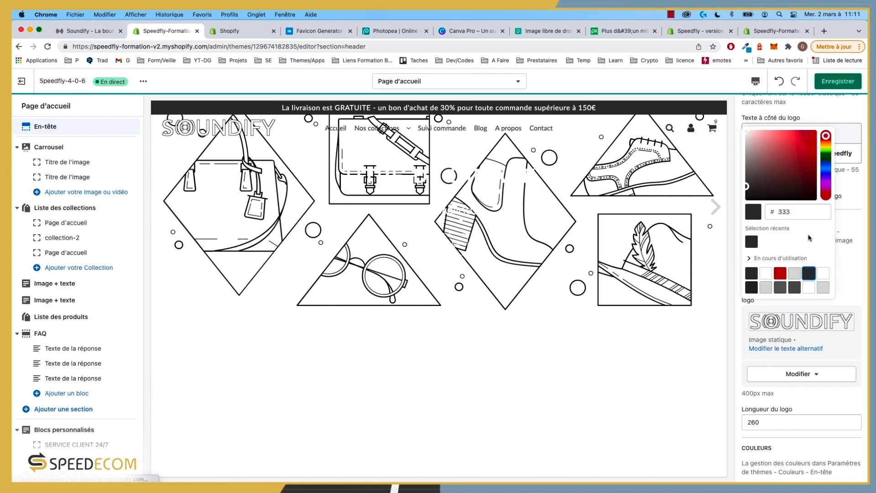
click(839, 81)
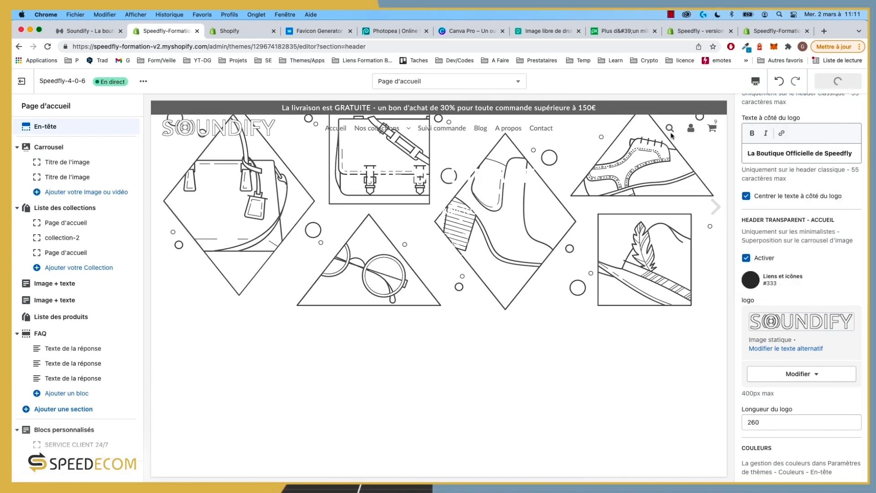
click(87, 31)
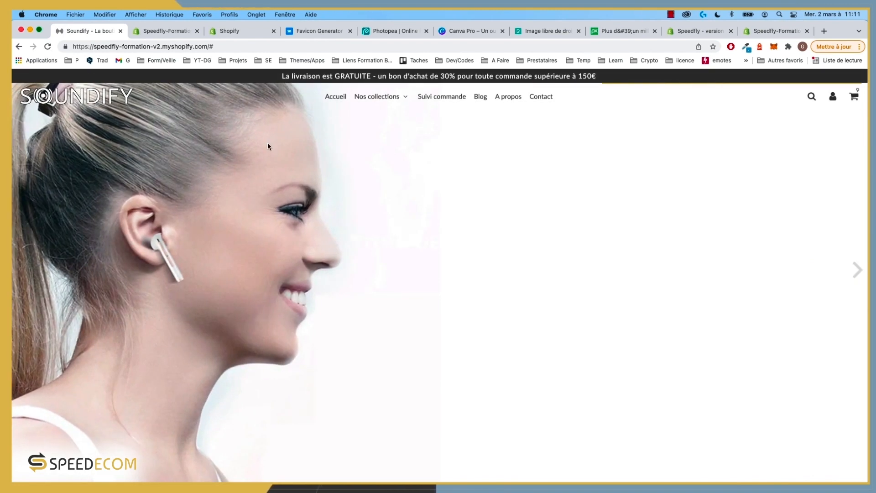
click(376, 96)
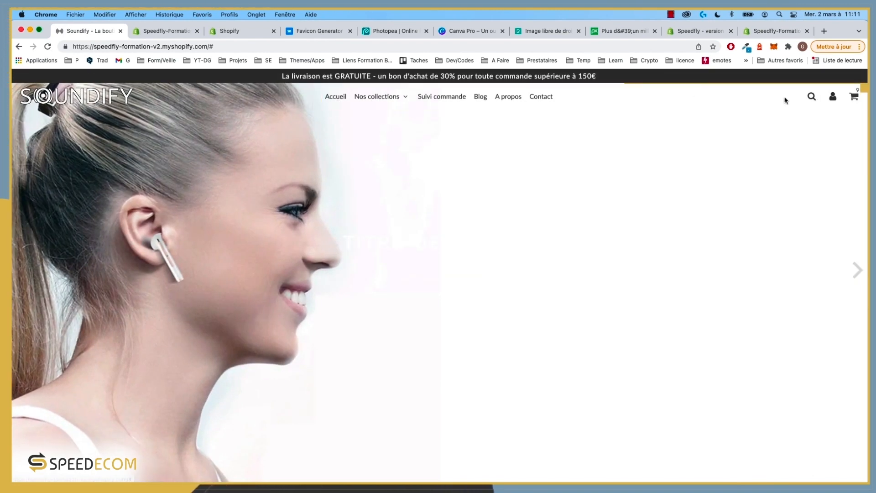
scroll(55, 106, down, 3)
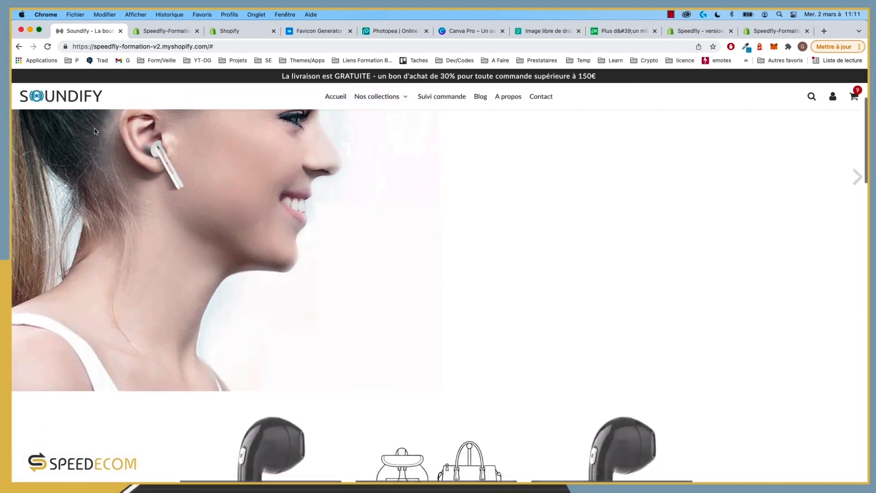
scroll(82, 124, up, 3)
scroll(95, 131, down, 5)
scroll(95, 132, up, 5)
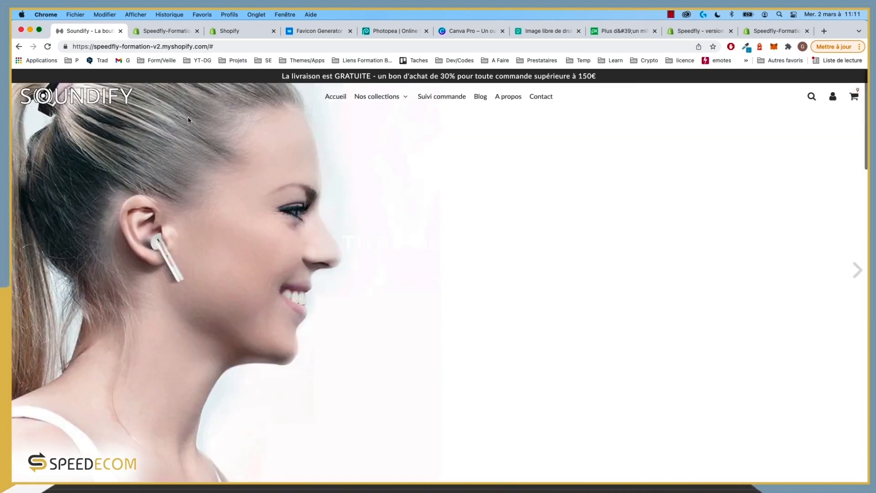
scroll(188, 117, down, 3)
scroll(189, 119, up, 3)
scroll(189, 121, down, 3)
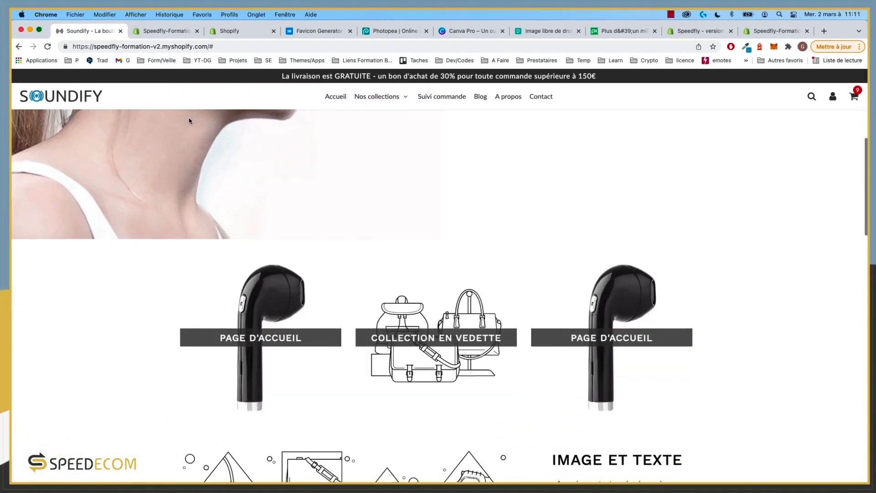
scroll(189, 121, up, 3)
scroll(189, 120, down, 3)
scroll(189, 120, down, 1)
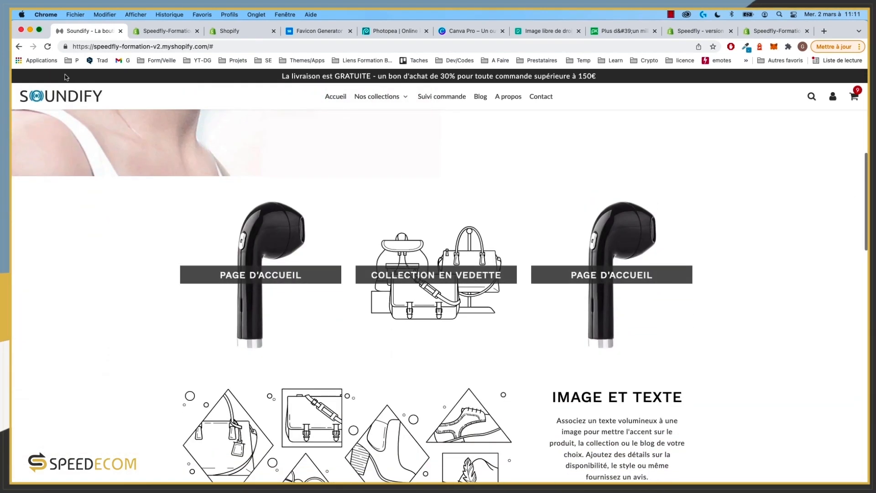
click(165, 31)
scroll(793, 288, down, 2)
scroll(793, 288, up, 2)
click(86, 31)
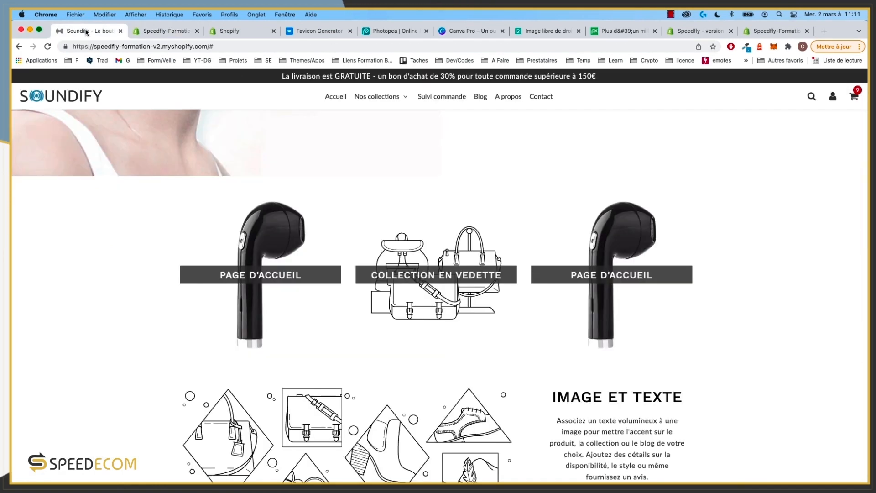
click(86, 100)
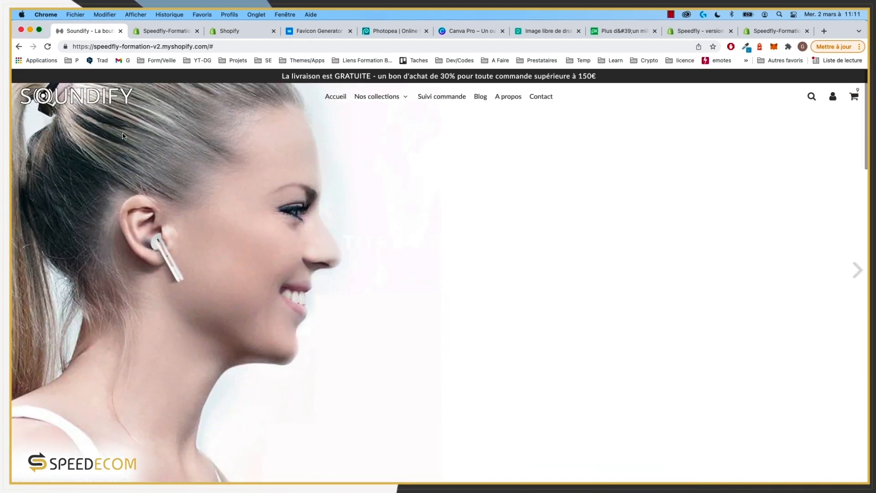
Step: Back in the theme editor, open the En-tête settings and scroll down to the logo length
click(164, 31)
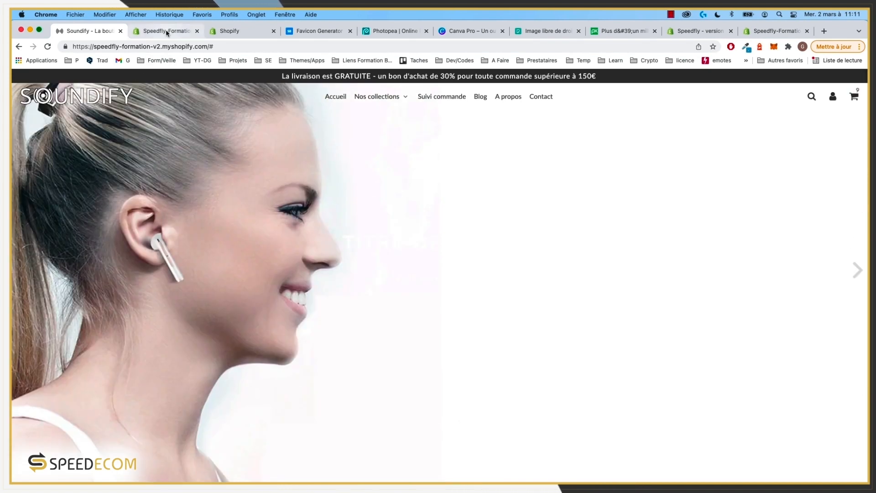
scroll(810, 315, down, 10)
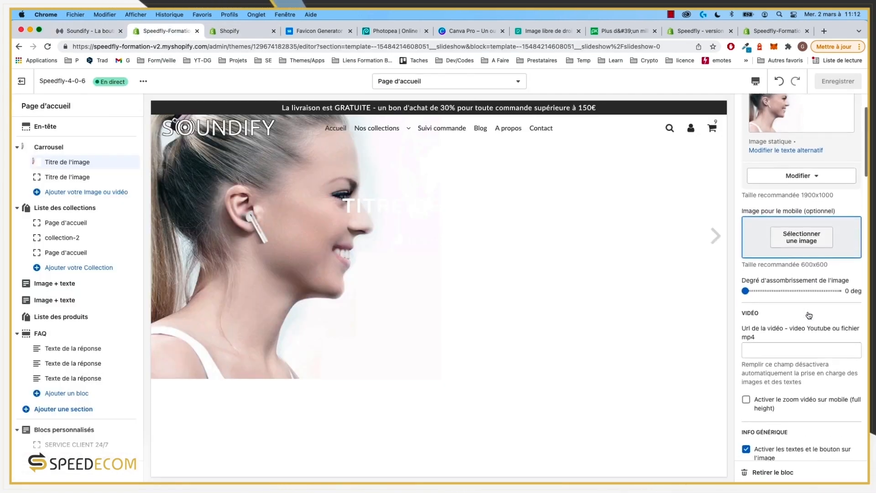
scroll(809, 315, down, 7)
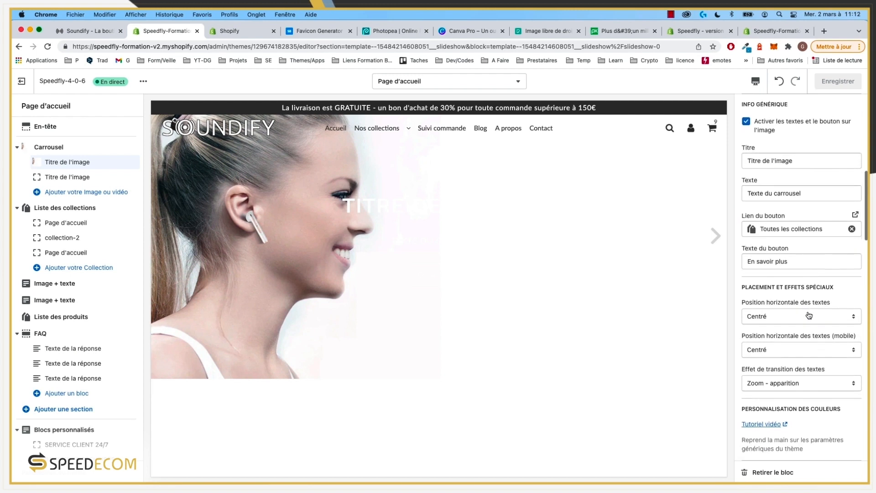
click(54, 128)
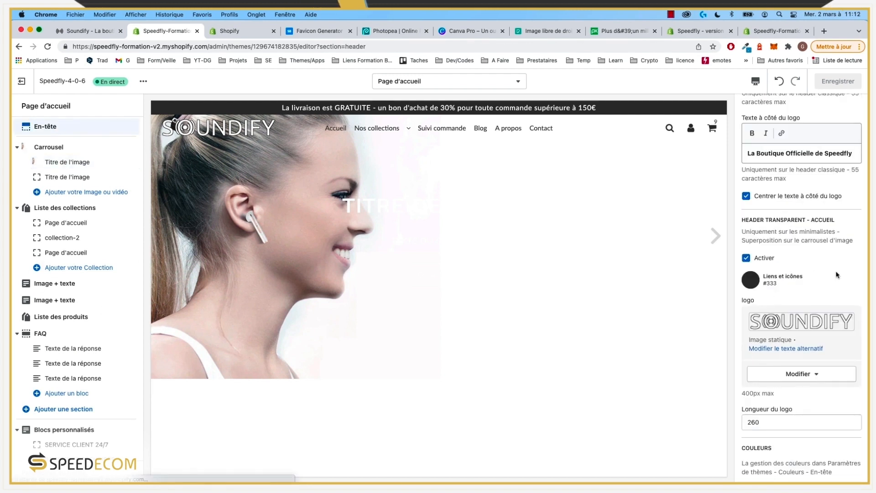
scroll(821, 268, down, 15)
scroll(821, 267, up, 8)
scroll(821, 270, up, 12)
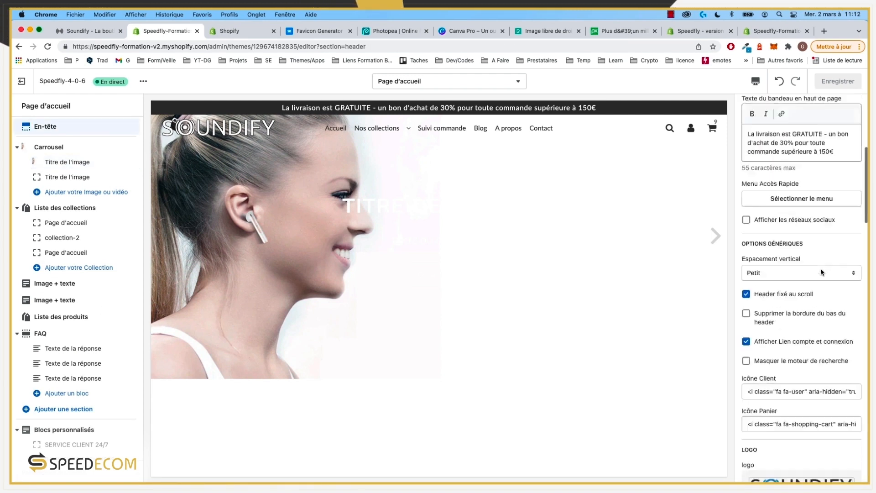
scroll(758, 250, down, 3)
scroll(758, 249, down, 10)
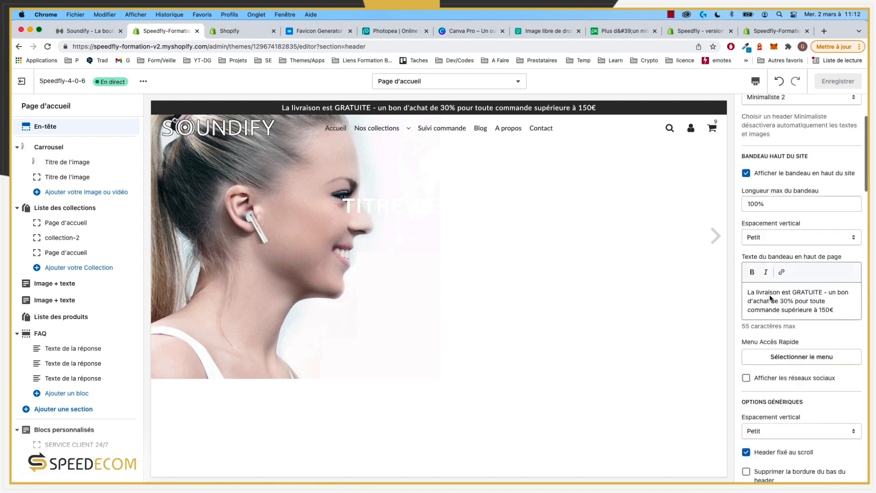
scroll(772, 299, down, 3)
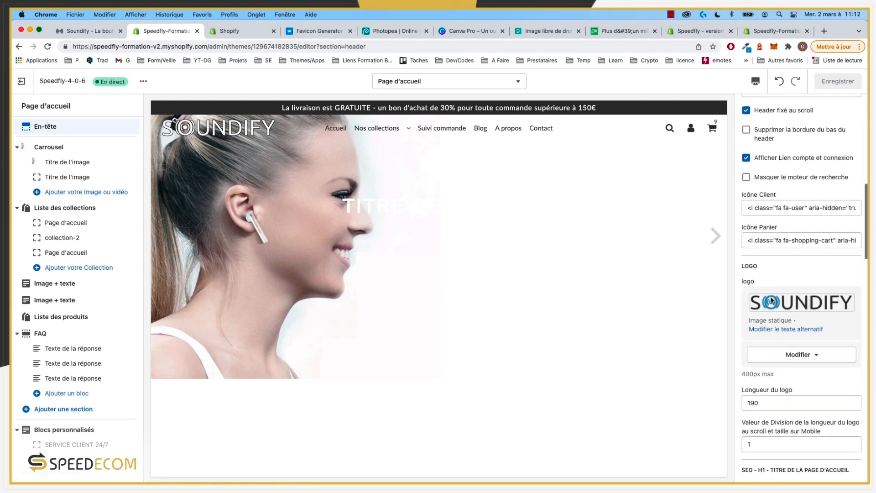
scroll(765, 402, down, 15)
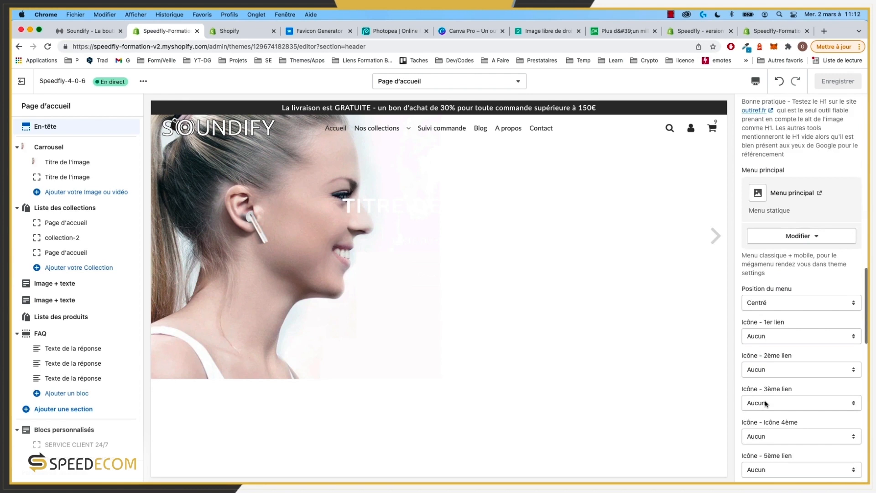
scroll(779, 291, up, 9)
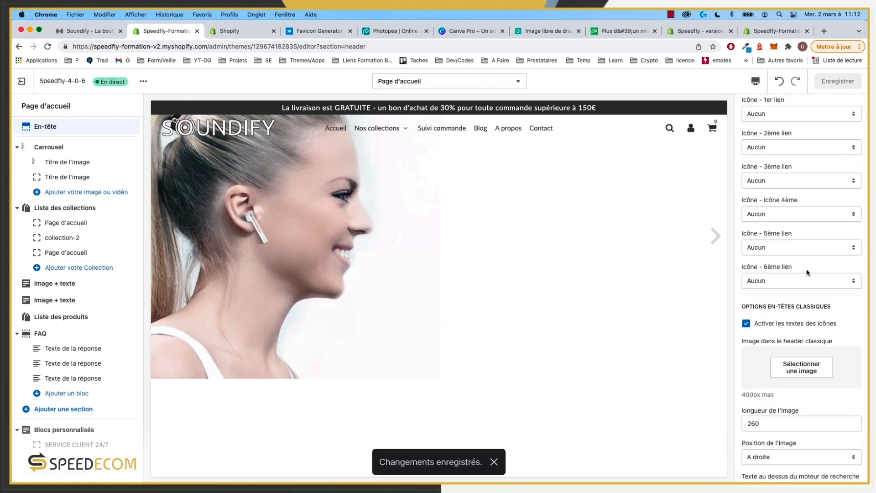
scroll(808, 273, down, 6)
scroll(808, 273, down, 14)
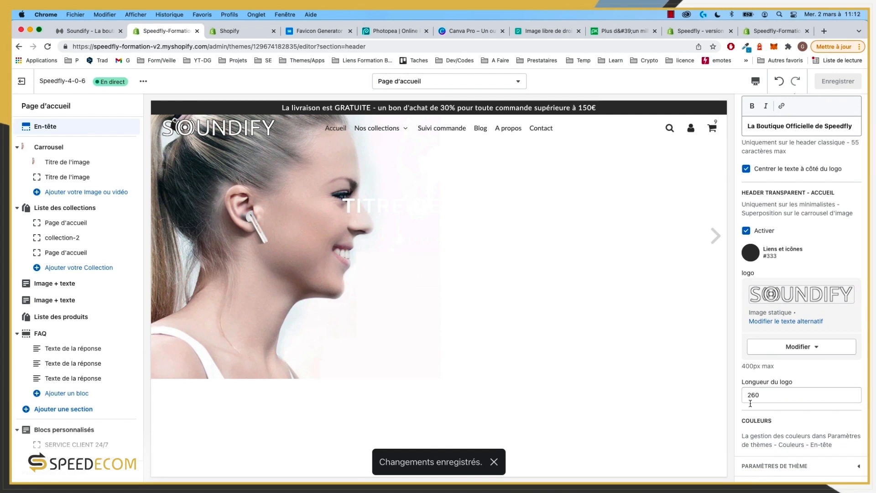
Step: Change Longueur du logo from 260 to 190, save, and view the live store
drag(757, 395, 742, 397)
text(190)
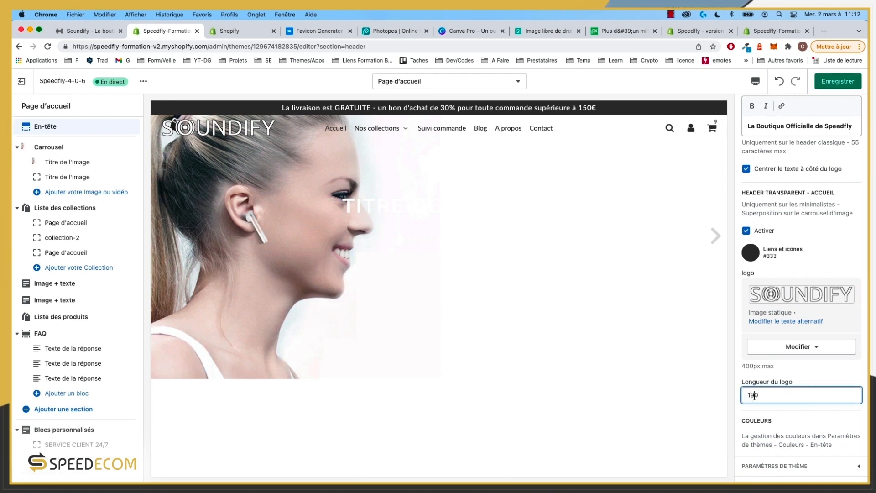
click(840, 82)
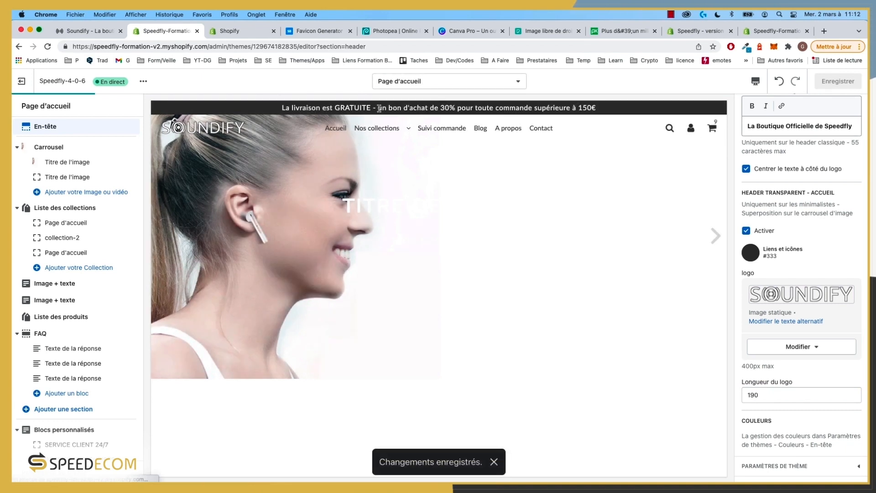
click(90, 36)
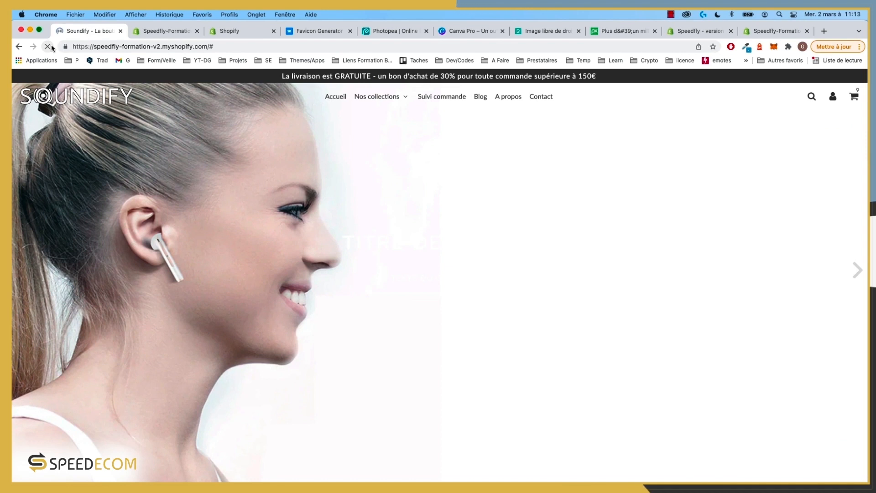
Step: Reload the storefront and scroll through it to check the smaller SOUNDIFY logo
key(super+r)
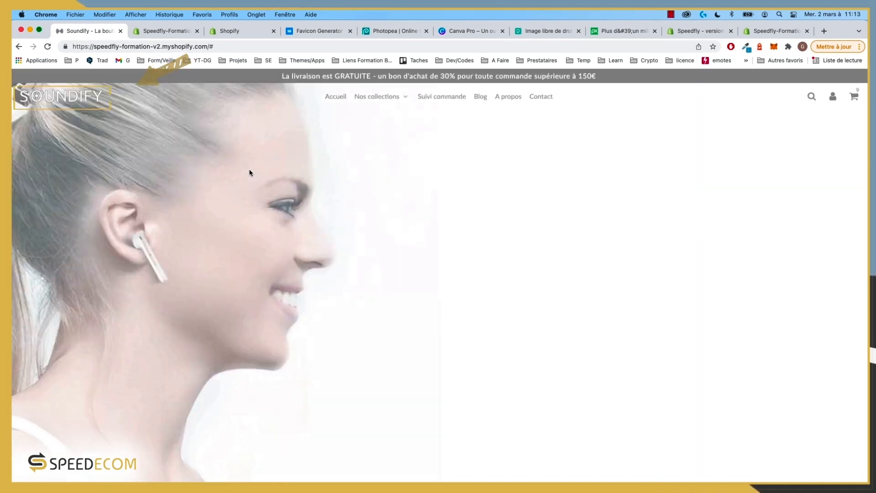
scroll(255, 179, down, 8)
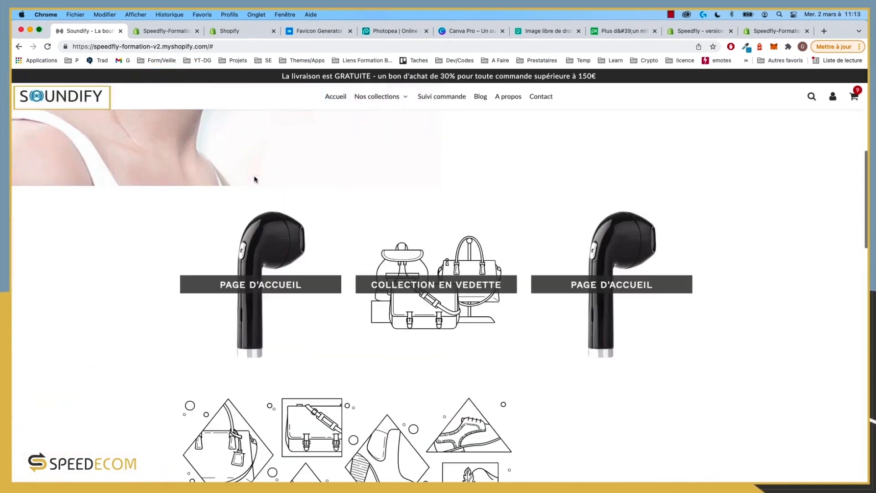
scroll(255, 179, up, 10)
scroll(255, 178, down, 6)
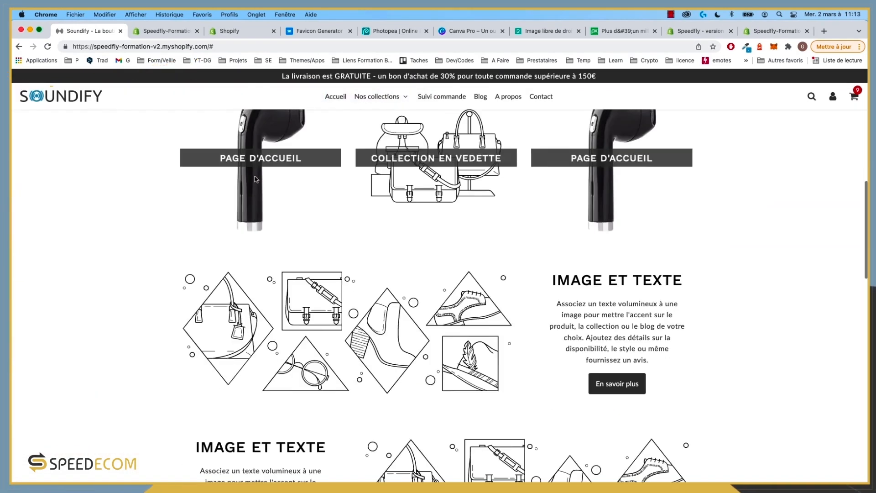
scroll(255, 176, up, 7)
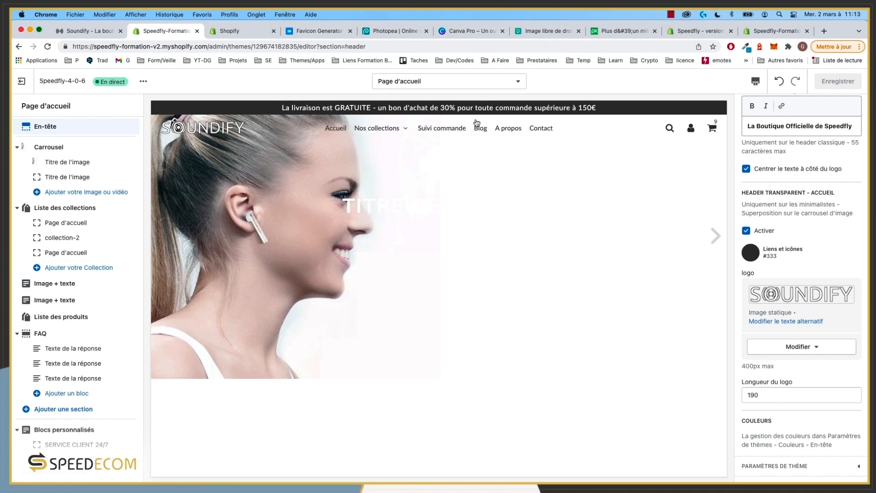
Step: Return to the theme editor and open Paramètres du thème
click(87, 31)
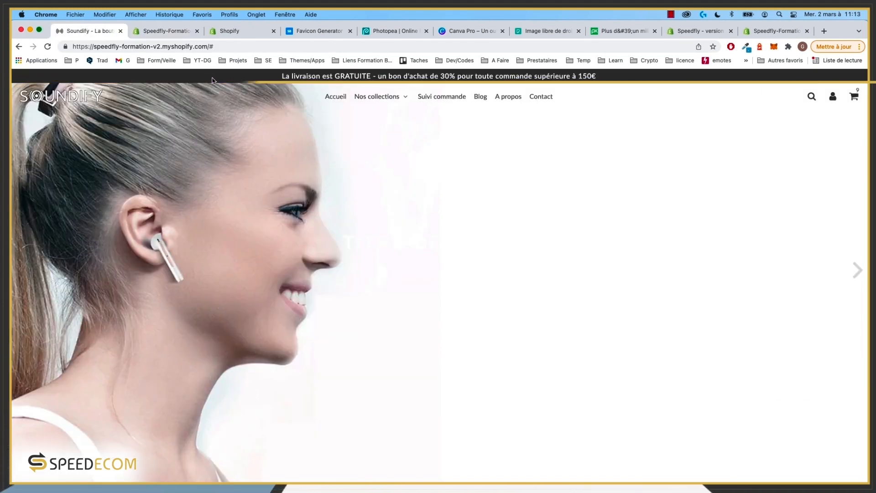
click(141, 31)
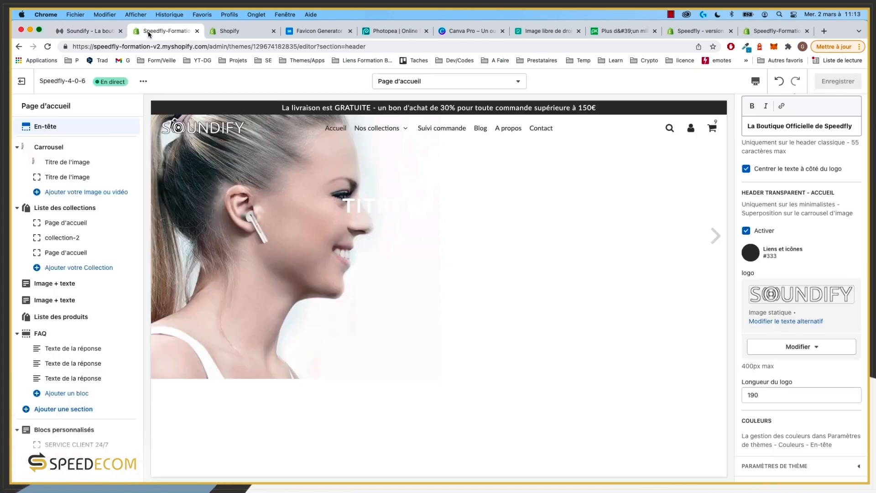
click(71, 478)
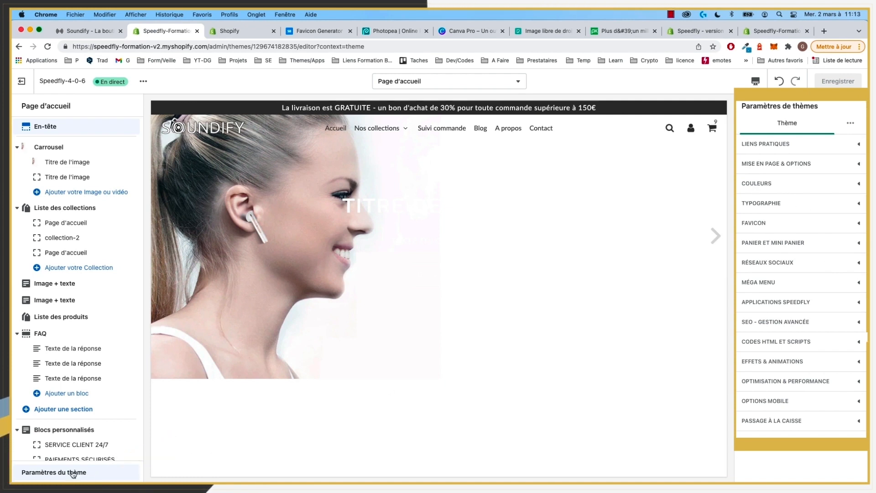
Step: Expand the Couleurs theme settings and scroll to the announcement bar colours
click(786, 183)
scroll(789, 228, down, 5)
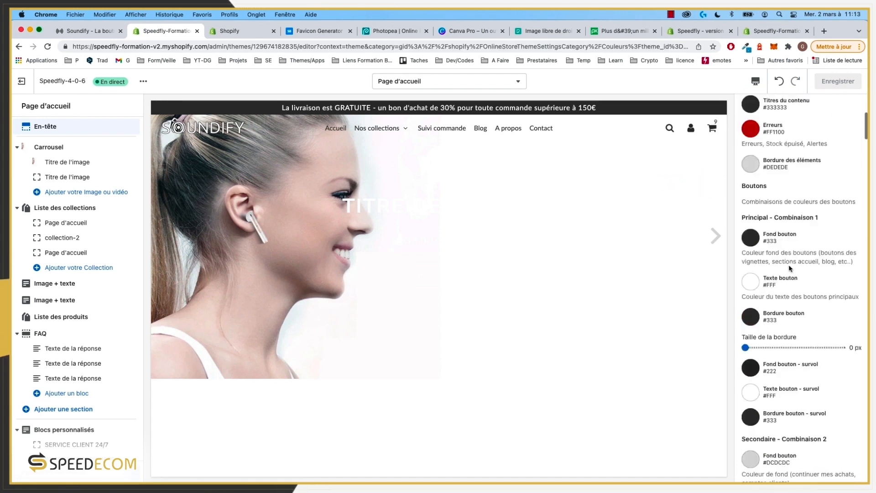
scroll(791, 268, down, 5)
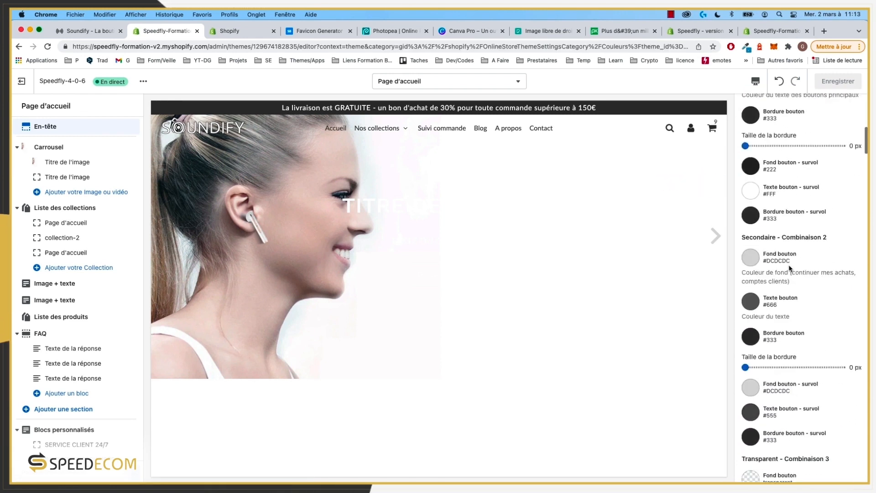
scroll(791, 269, up, 10)
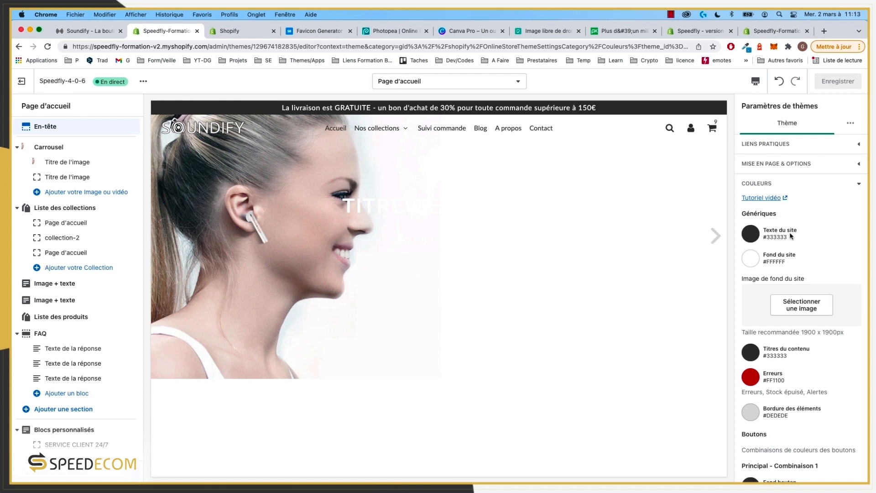
scroll(752, 267, down, 2)
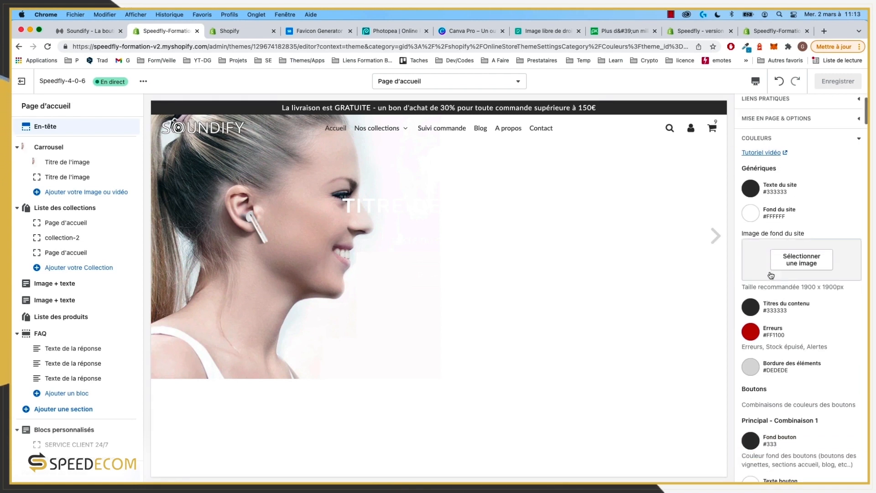
scroll(799, 257, down, 2)
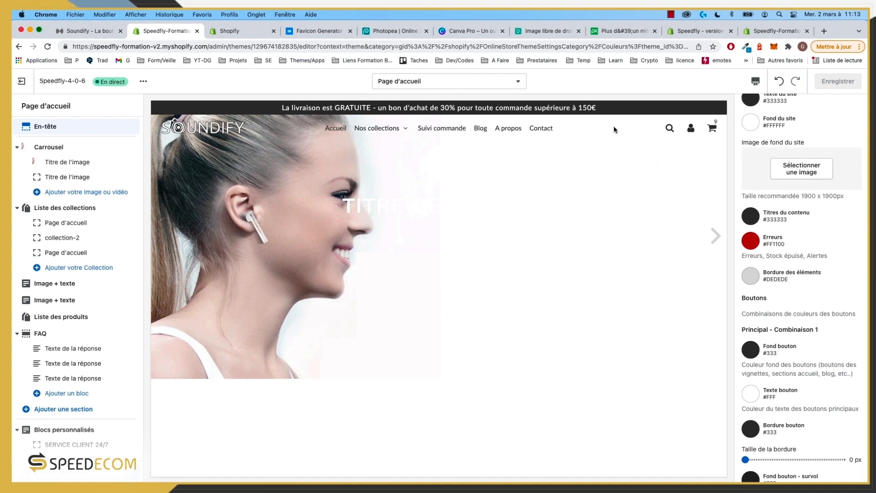
scroll(786, 238, down, 1)
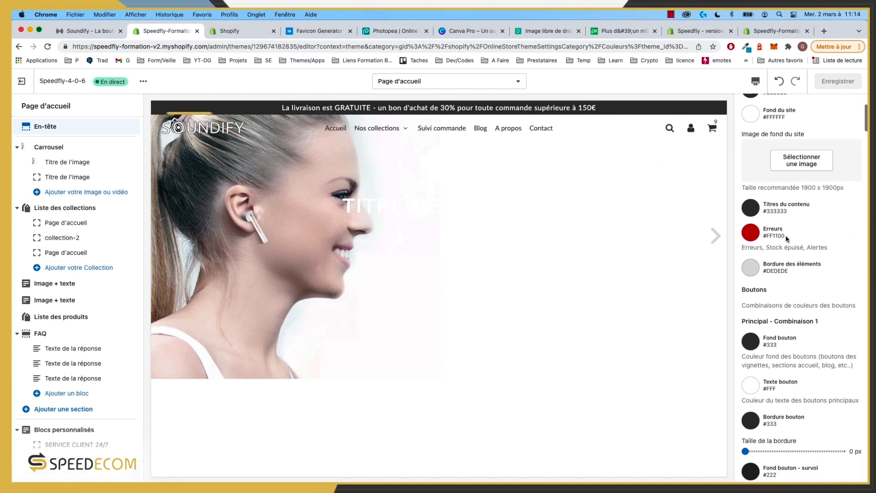
scroll(786, 238, up, 4)
scroll(787, 245, down, 6)
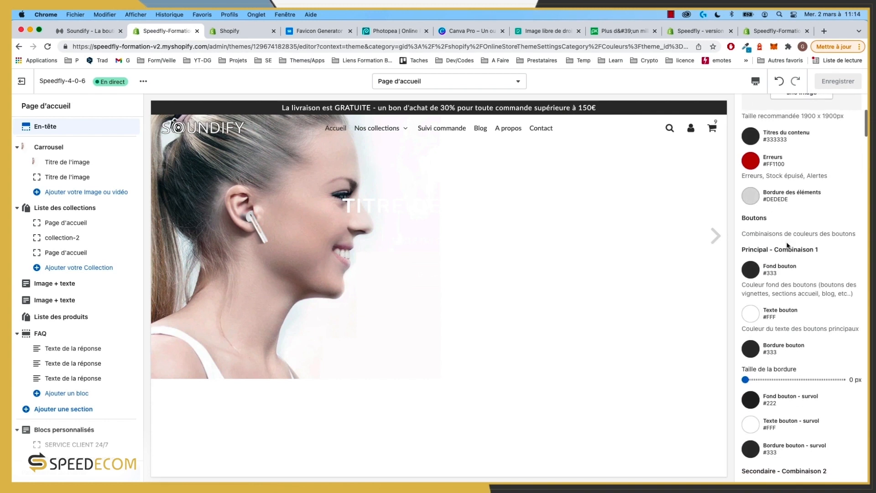
scroll(787, 245, down, 11)
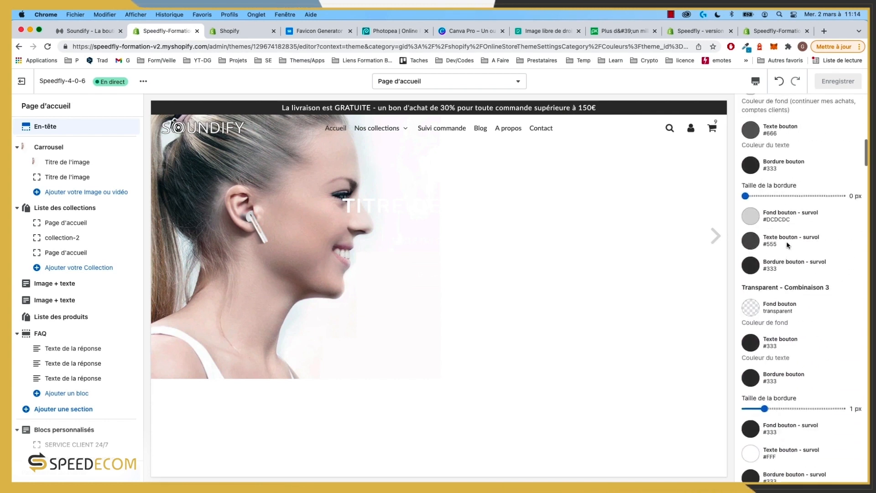
scroll(787, 245, down, 8)
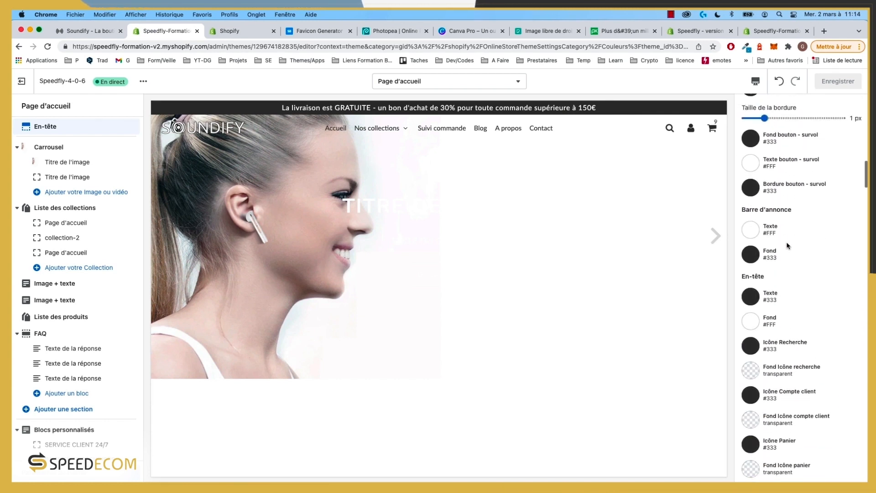
scroll(789, 246, up, 1)
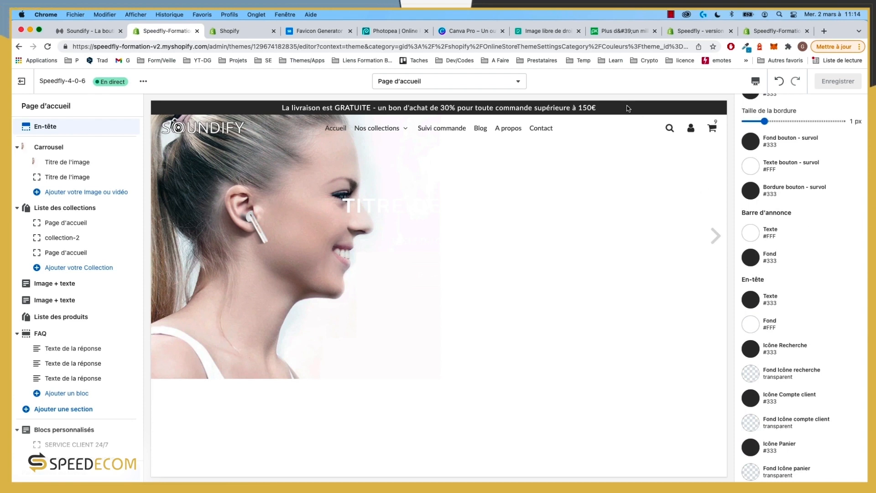
Step: Set the announcement bar background to #333 after briefly trying blue #368AFF, then view the storefront
click(754, 259)
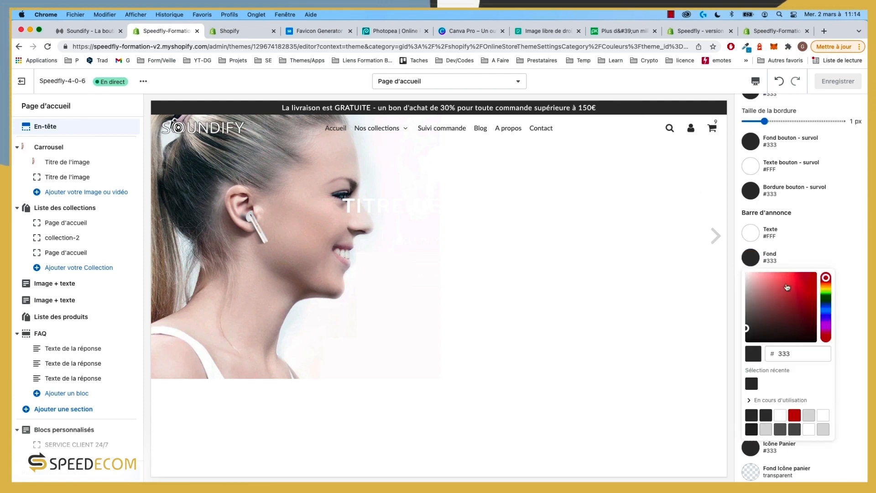
click(830, 315)
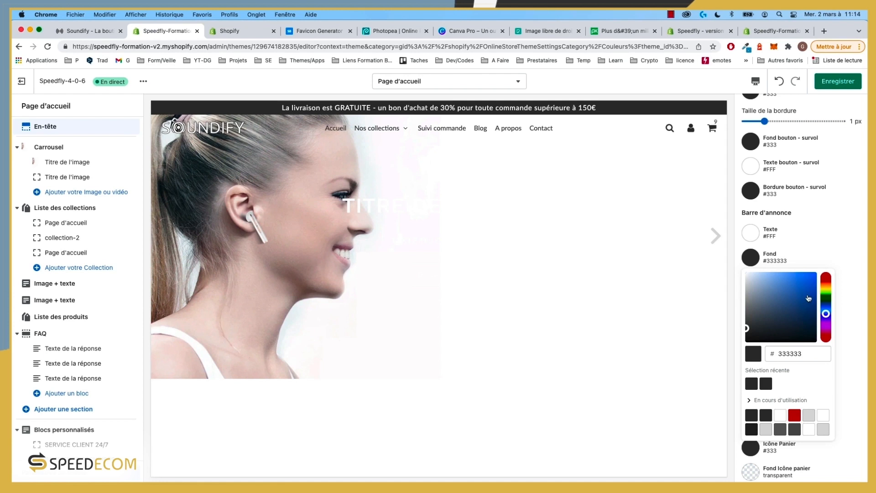
click(802, 273)
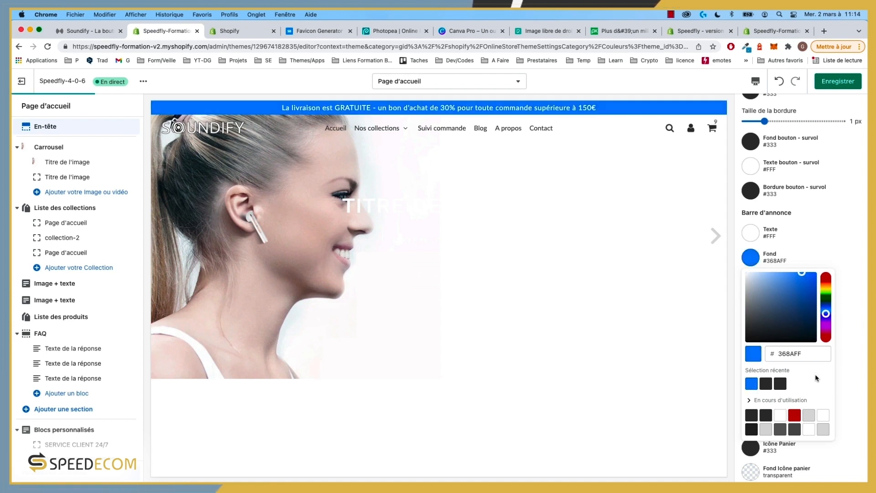
click(766, 388)
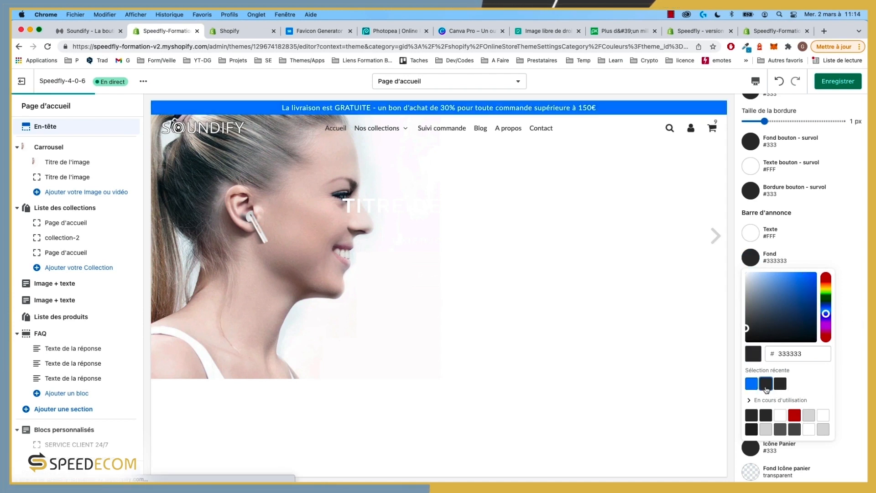
click(781, 385)
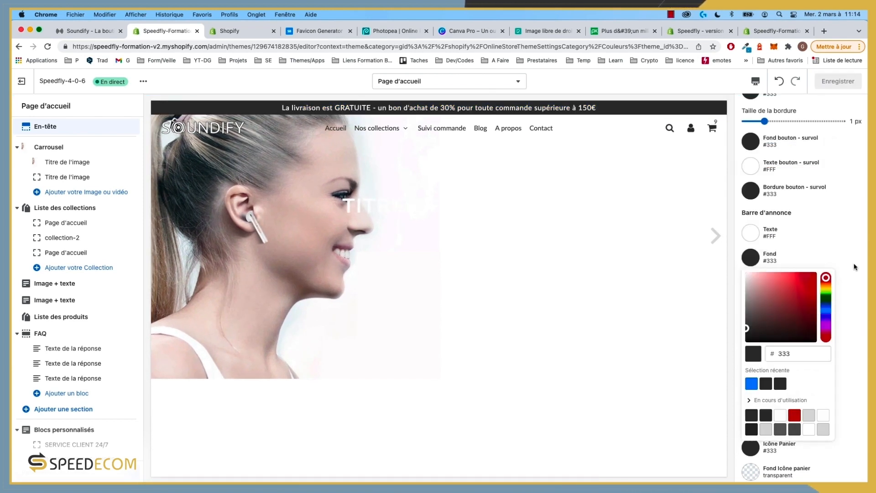
click(98, 31)
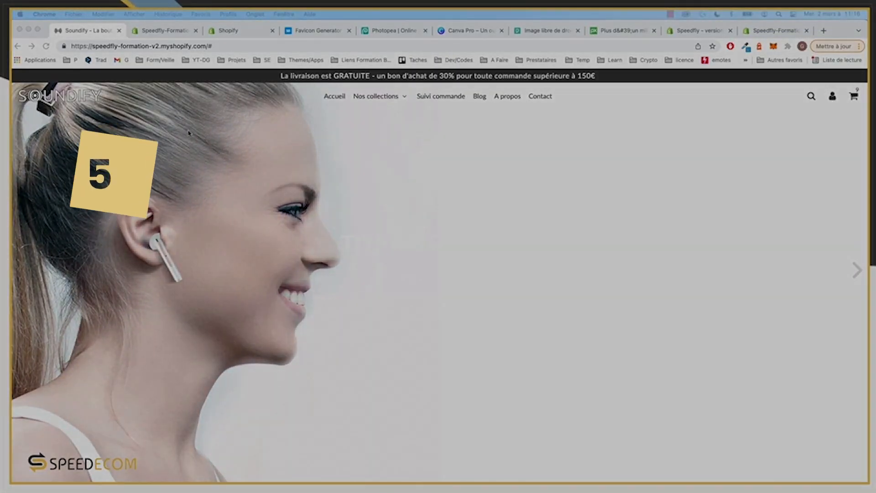
Step: Scroll the storefront down to review the footer with its Newsletter column
scroll(272, 224, down, 20)
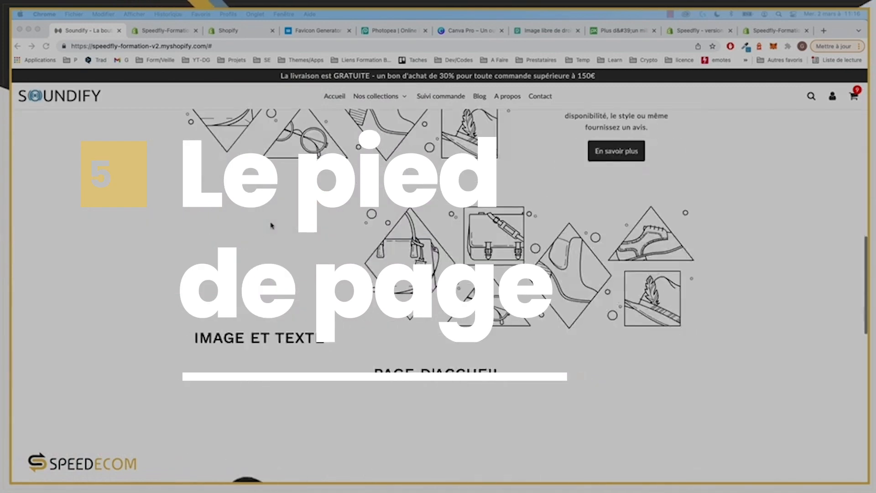
scroll(271, 224, down, 2)
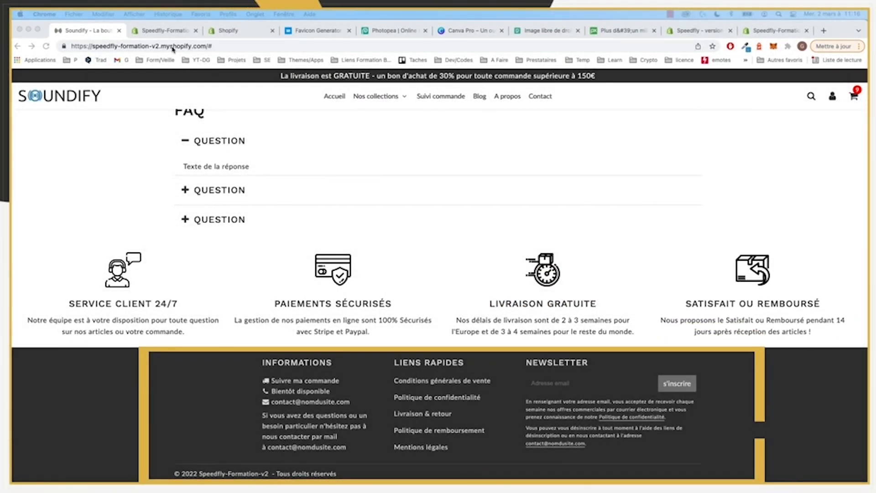
click(164, 31)
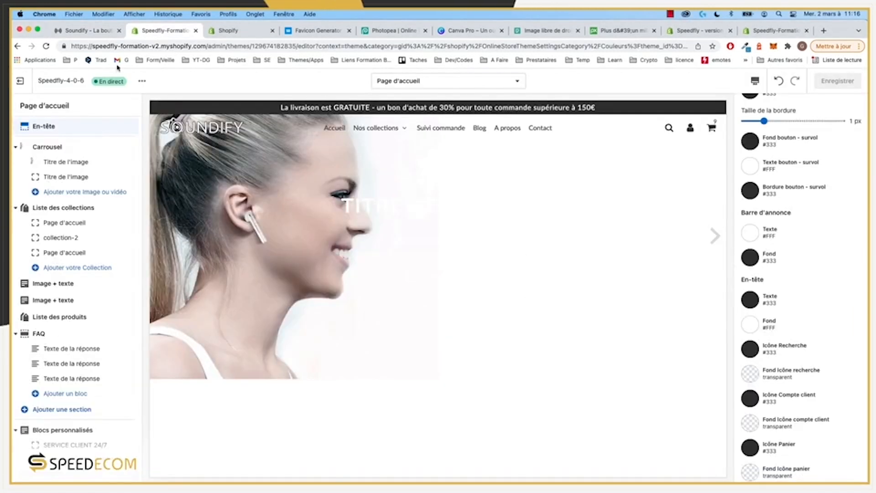
Step: Browse the live Écouteurs collection page, then return to the theme editor
click(93, 33)
mouse_move(375, 96)
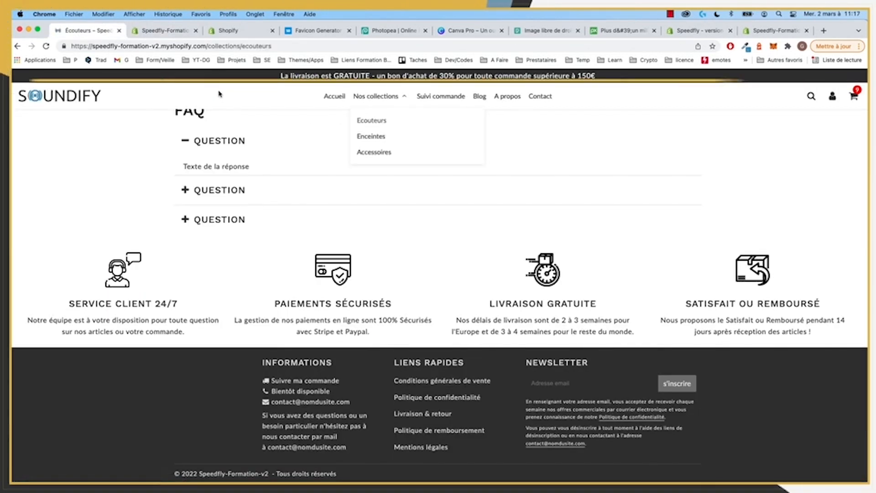
scroll(288, 256, down, 3)
scroll(291, 262, down, 4)
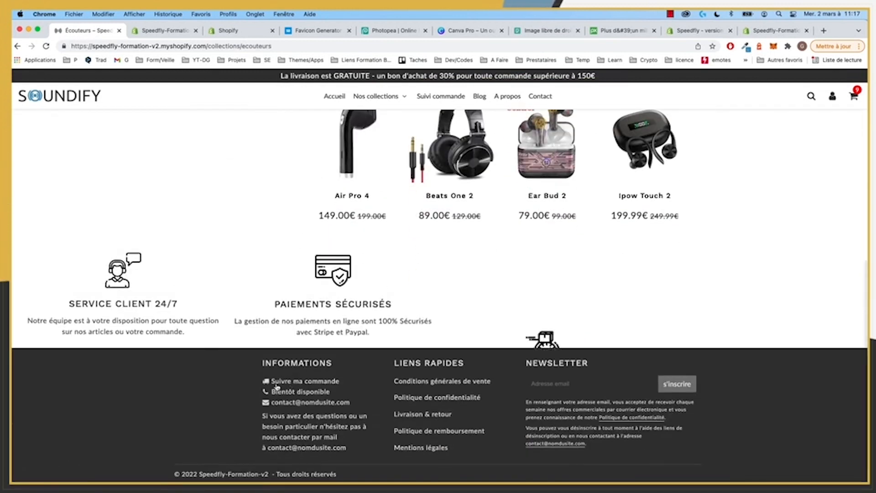
scroll(269, 384, up, 15)
scroll(265, 383, down, 8)
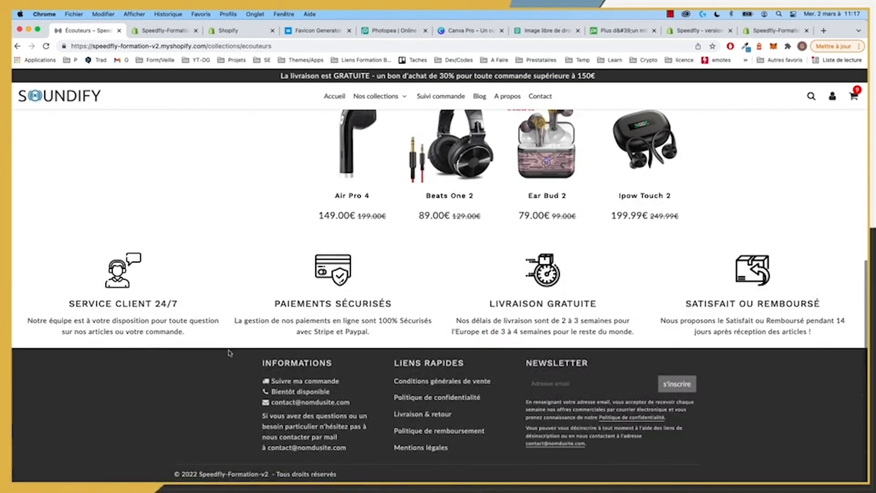
click(173, 31)
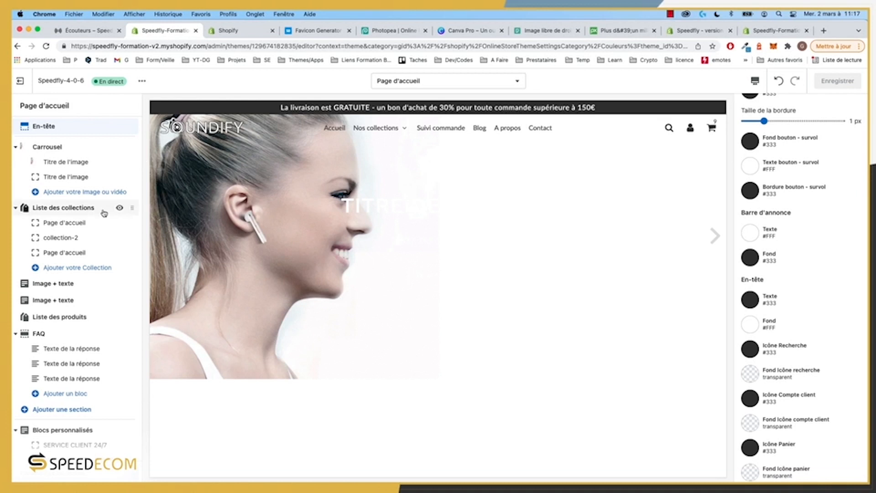
Step: Collapse the Carrousel blocks, open Pied de page, and remove its Newsletter block
click(15, 148)
scroll(119, 353, down, 2)
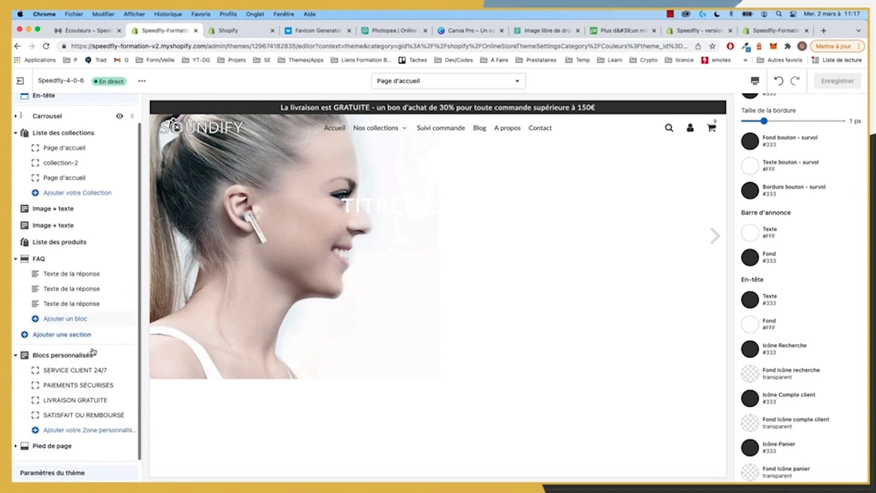
click(55, 447)
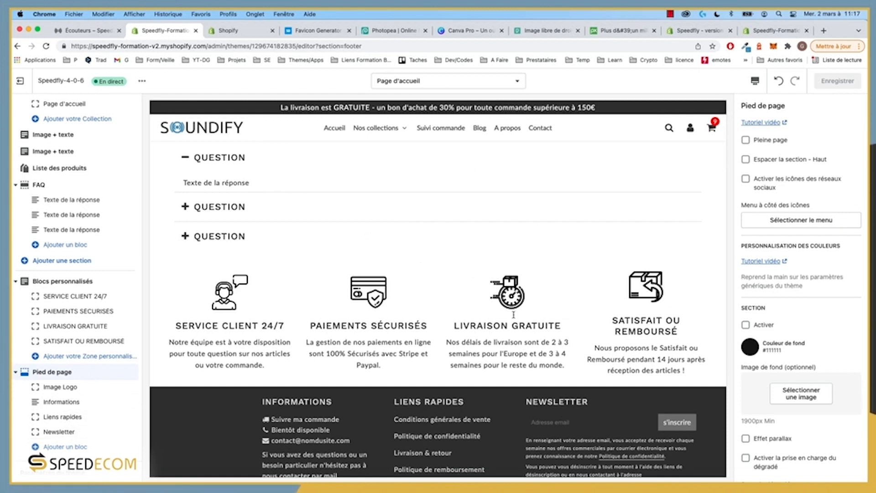
click(61, 434)
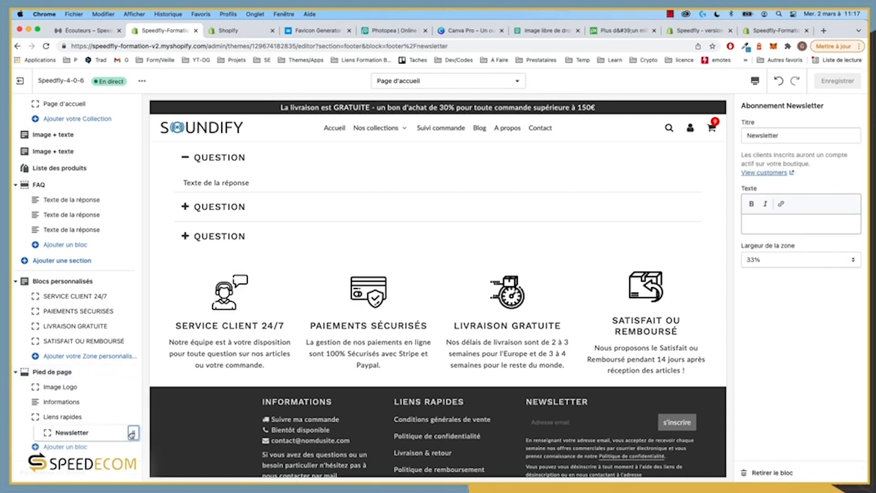
drag(132, 435, 132, 434)
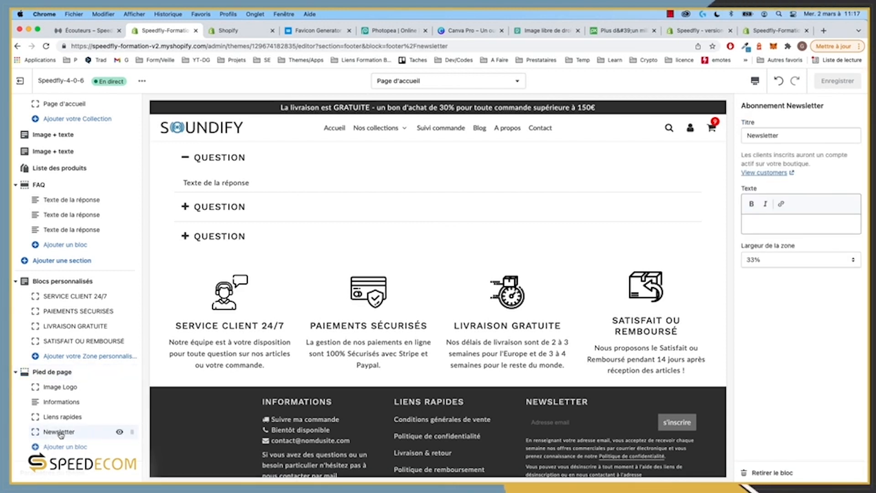
click(781, 475)
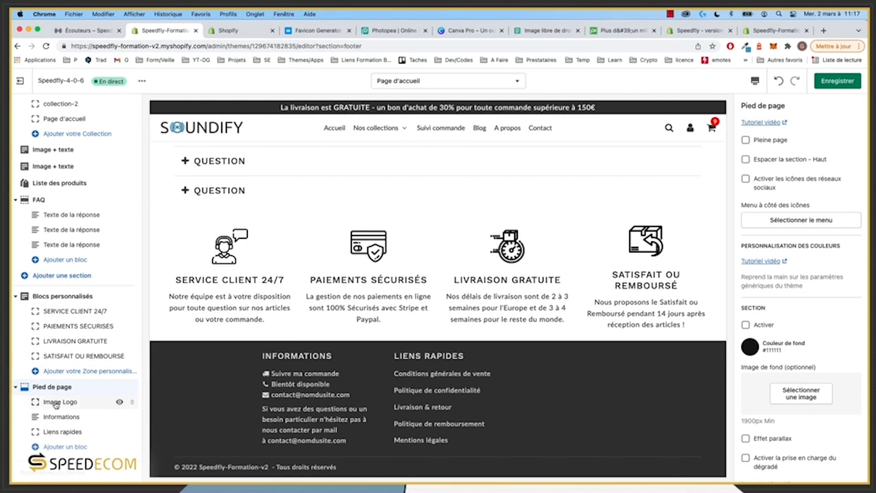
Step: Add a Zone de texte block to the footer with the pasted Facebook disclaimer and title IMPORTANT
click(76, 448)
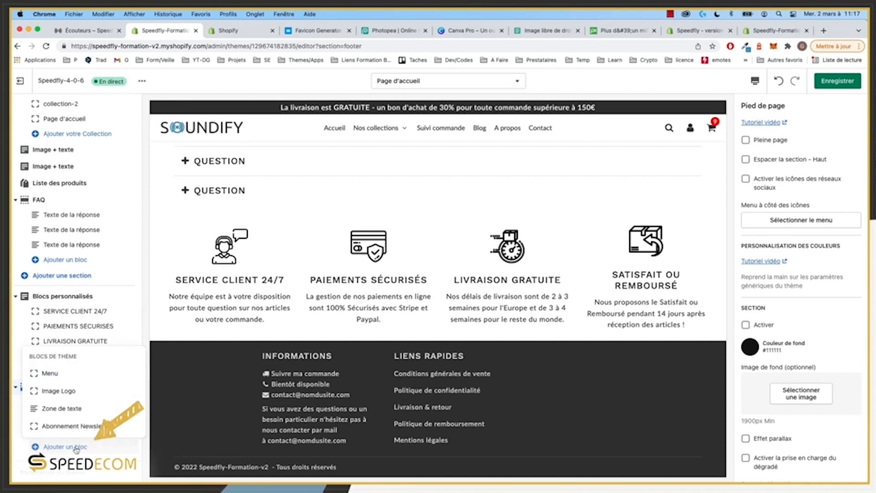
click(58, 409)
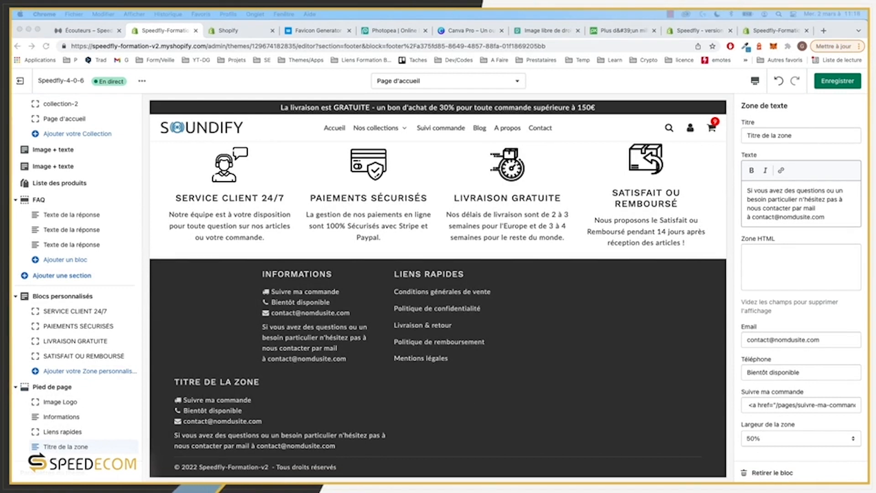
click(796, 202)
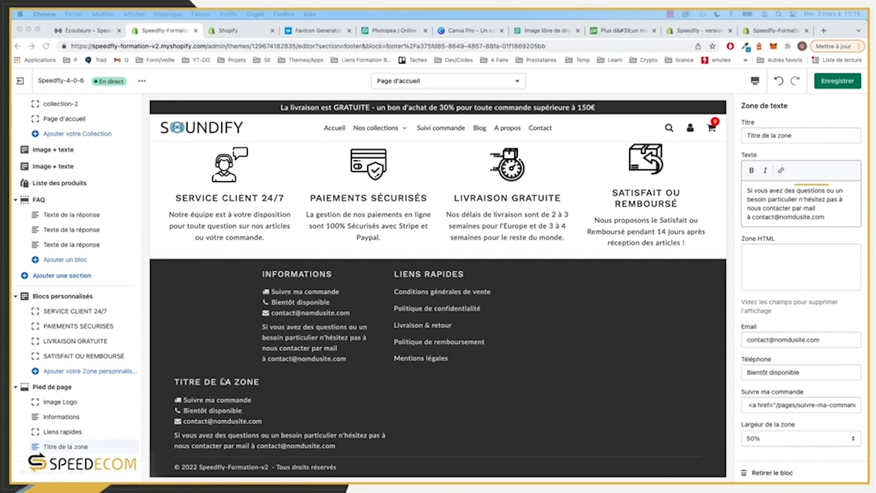
click(835, 216)
drag(834, 216, 718, 194)
drag(844, 206, 748, 191)
key(BackSpace)
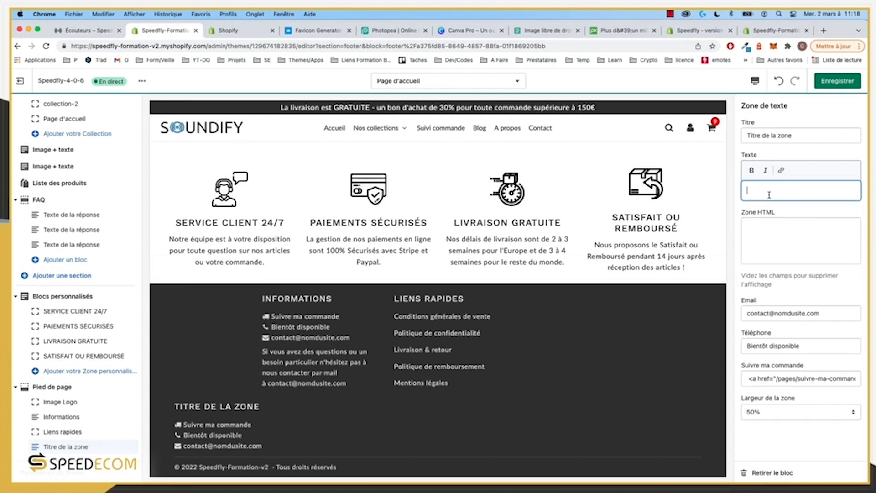
text(Ce site ne fait pas partie du site web Facebook ou de Facebook, Inc. En outre, ce site n'est pas endossé par Facebook en aucune façon. Facebook est une marque déposée de Facebook, Inc.)
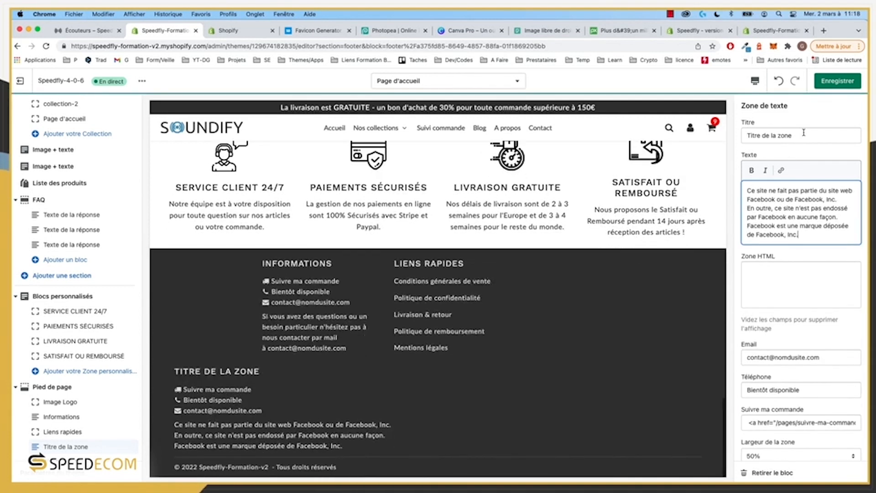
drag(804, 134, 680, 140)
text(IMPO)
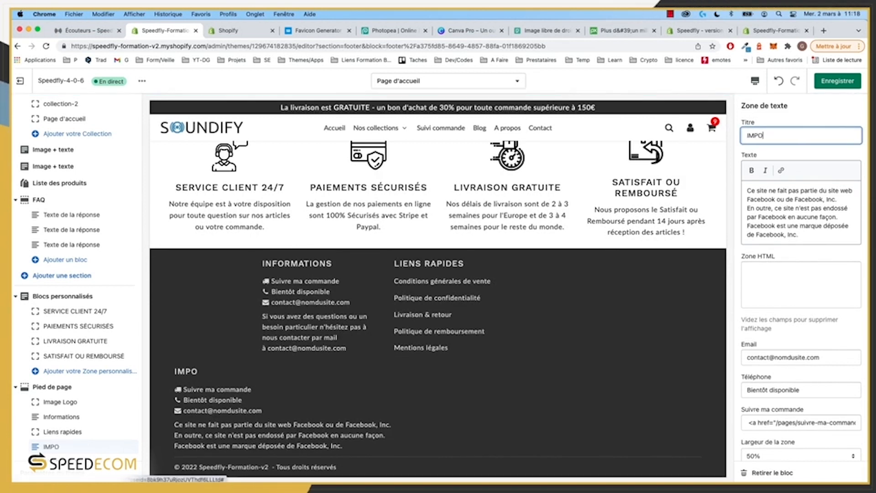
text(RTANT)
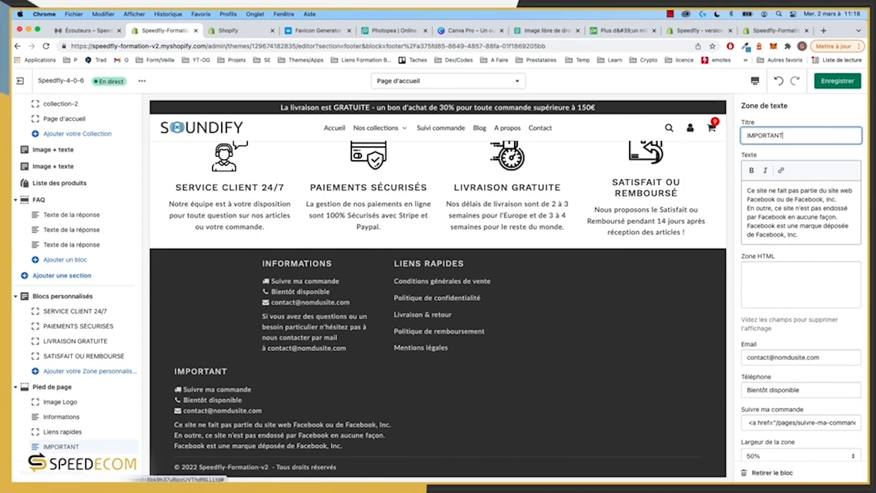
Step: Clear the block's Email, Téléphone and Suivre ma commande fields
drag(835, 358, 655, 358)
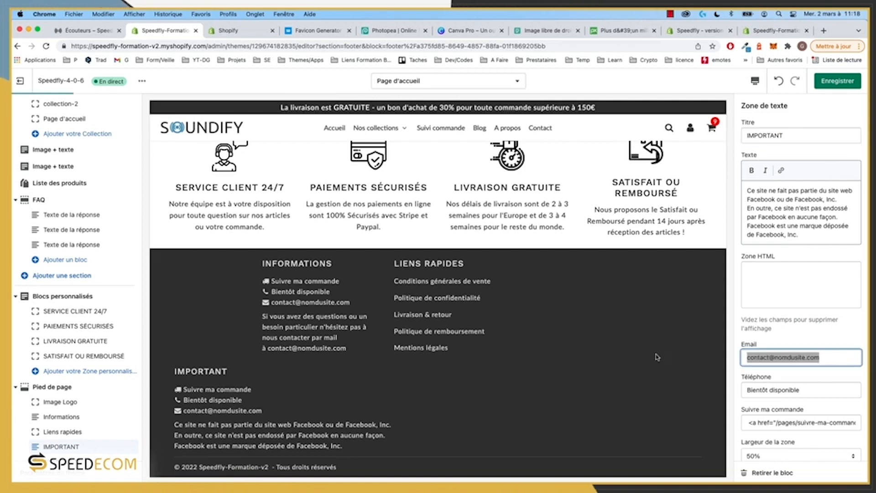
key(BackSpace)
drag(816, 393, 645, 386)
key(BackSpace)
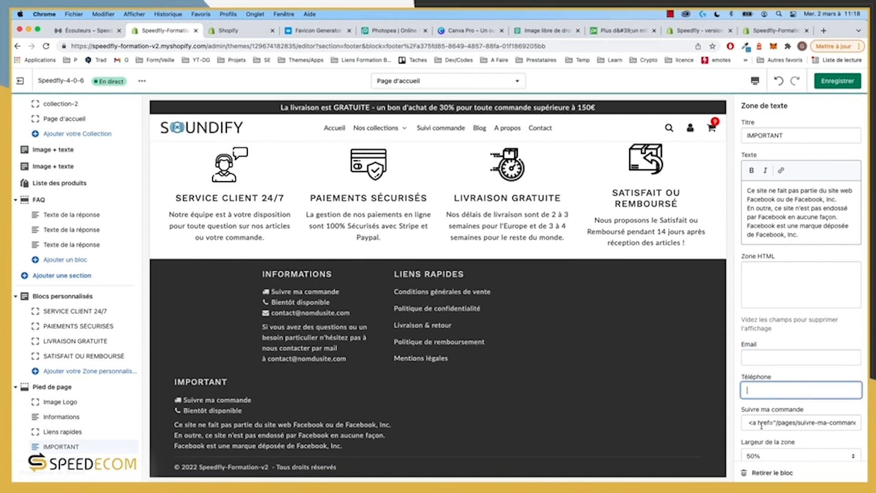
click(775, 424)
key(super+a)
key(BackSpace)
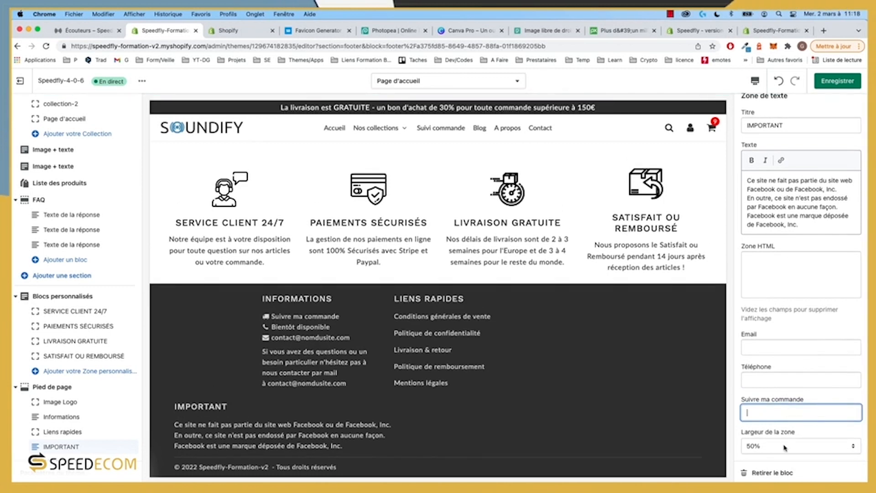
Step: Set the text block's Largeur to 25% and save the footer
click(785, 447)
click(765, 430)
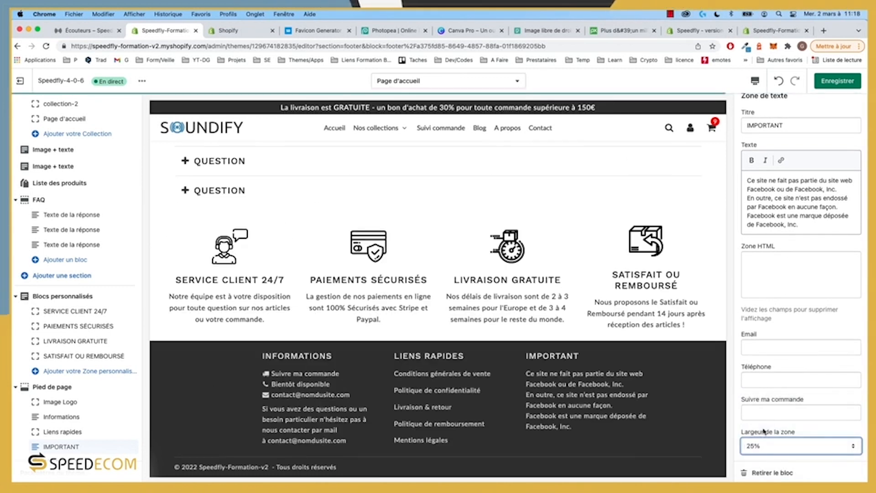
scroll(795, 310, up, 1)
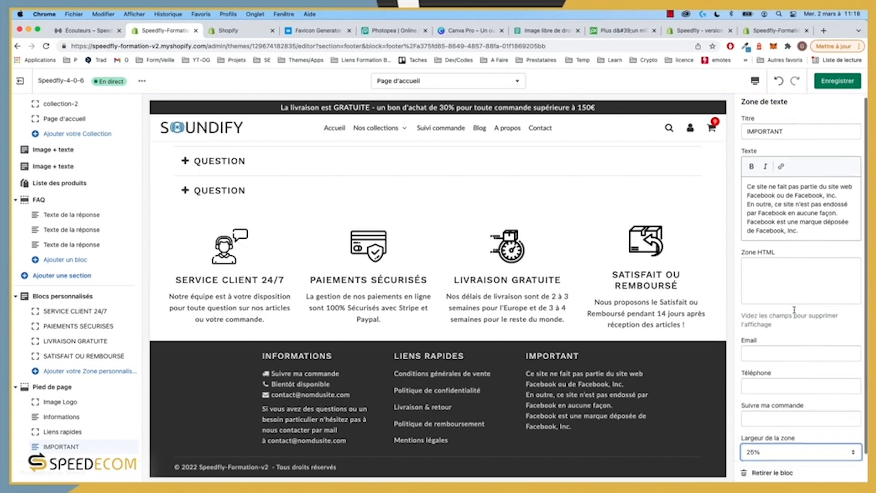
scroll(794, 310, up, 1)
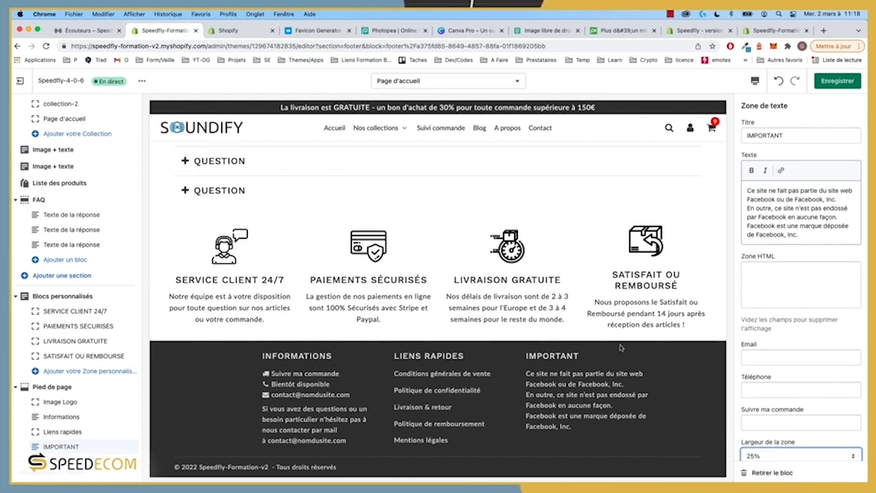
click(838, 81)
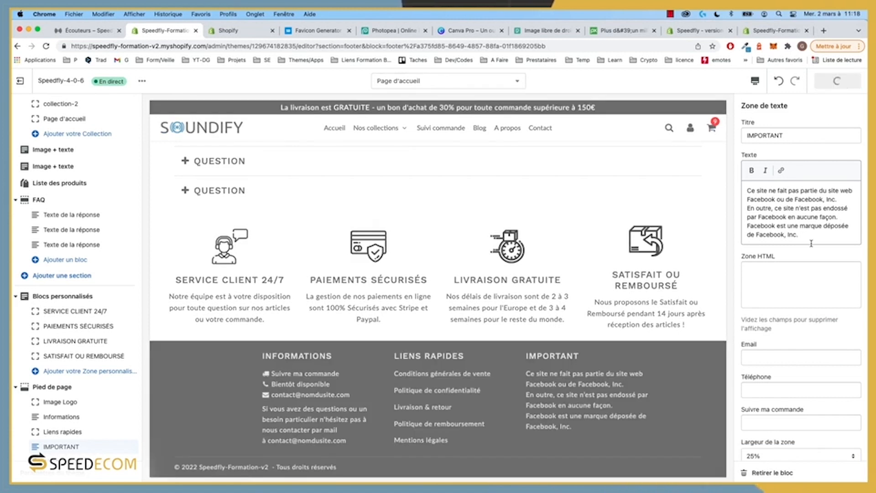
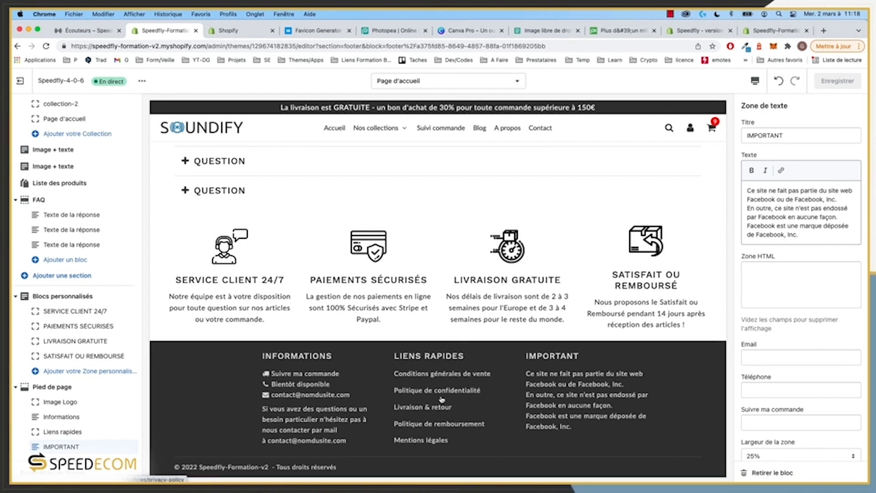
Step: Open the footer's Image Logo block settings
click(68, 404)
Step: Replace the footer logo with the white SOUNDIFY sound-wave image and save the theme
click(802, 150)
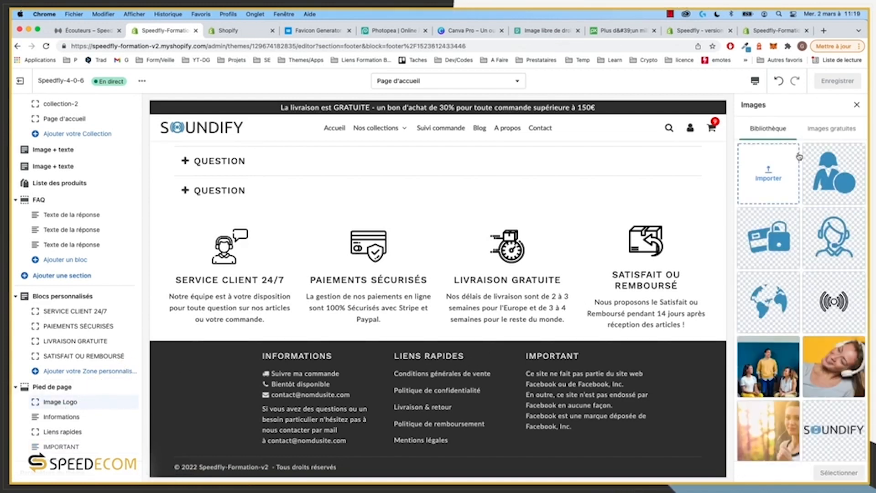
scroll(806, 271, down, 5)
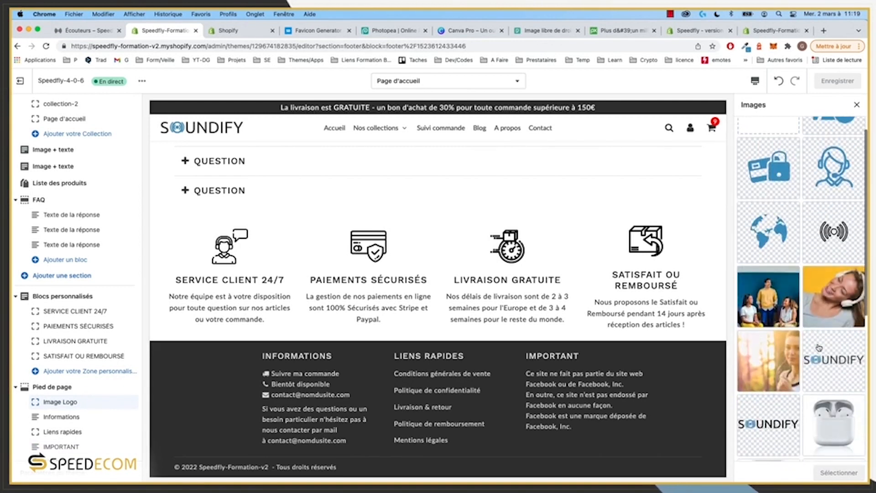
scroll(820, 348, down, 10)
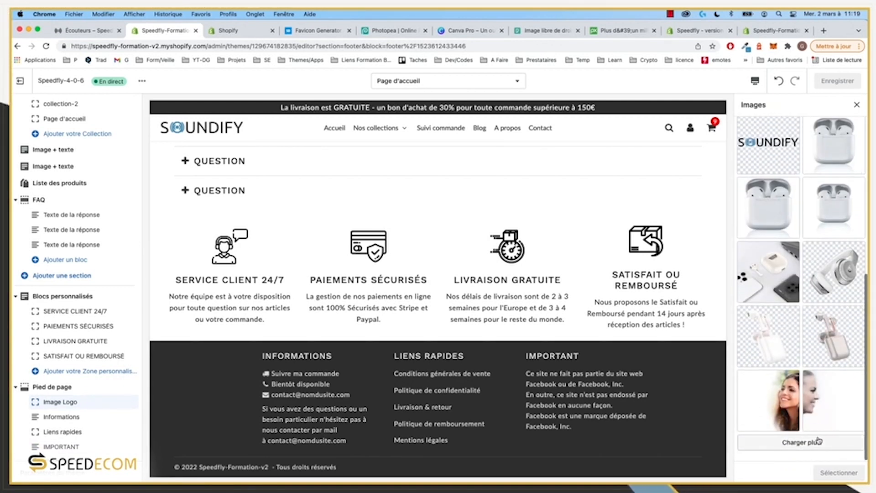
scroll(804, 388, down, 10)
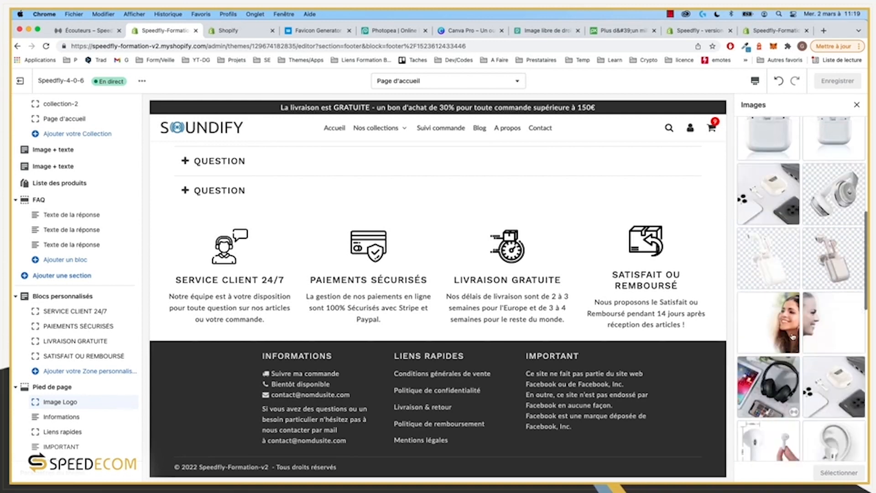
scroll(793, 337, down, 10)
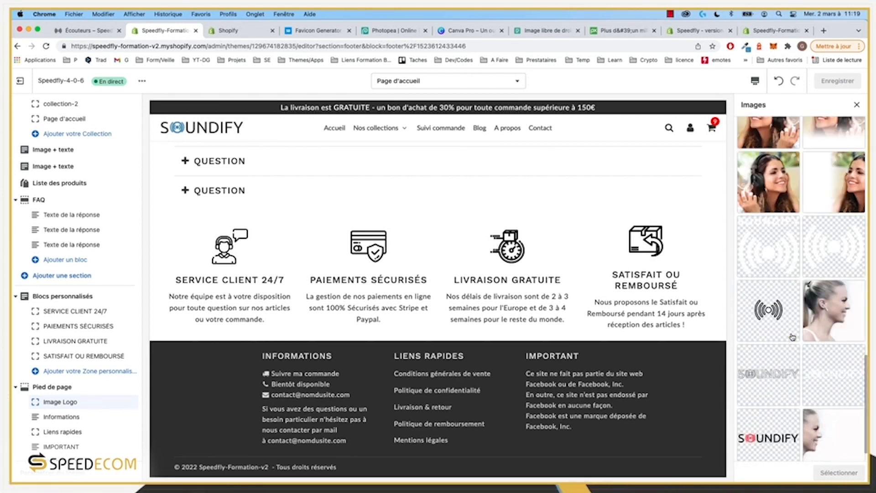
click(770, 240)
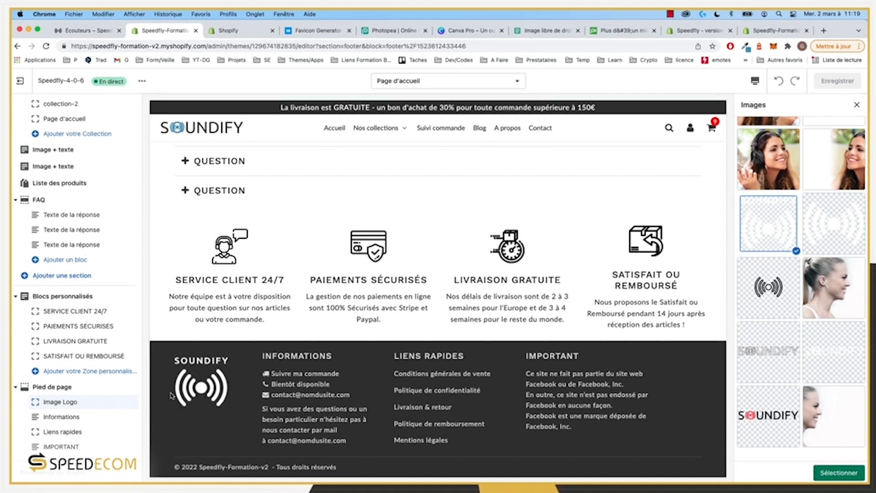
click(839, 473)
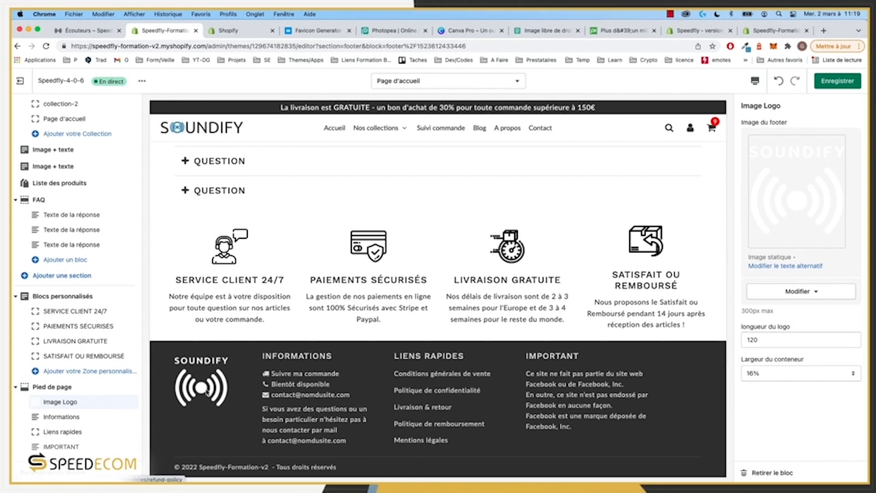
click(838, 81)
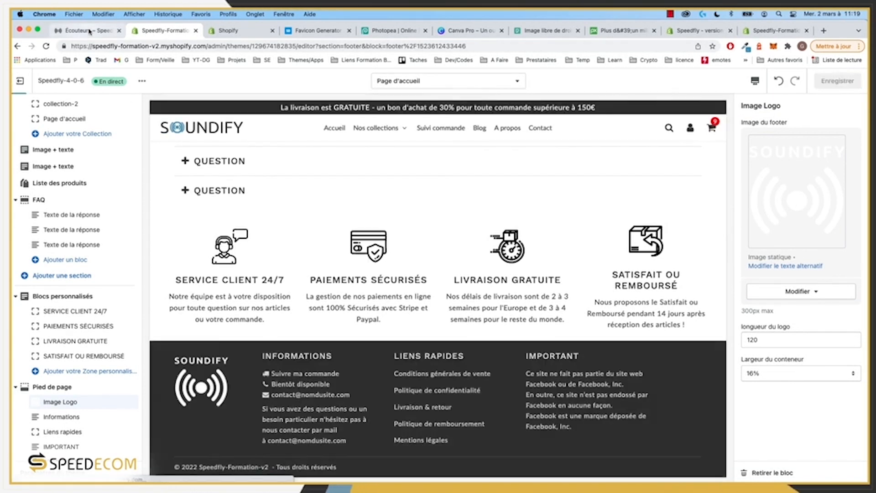
click(87, 31)
click(46, 46)
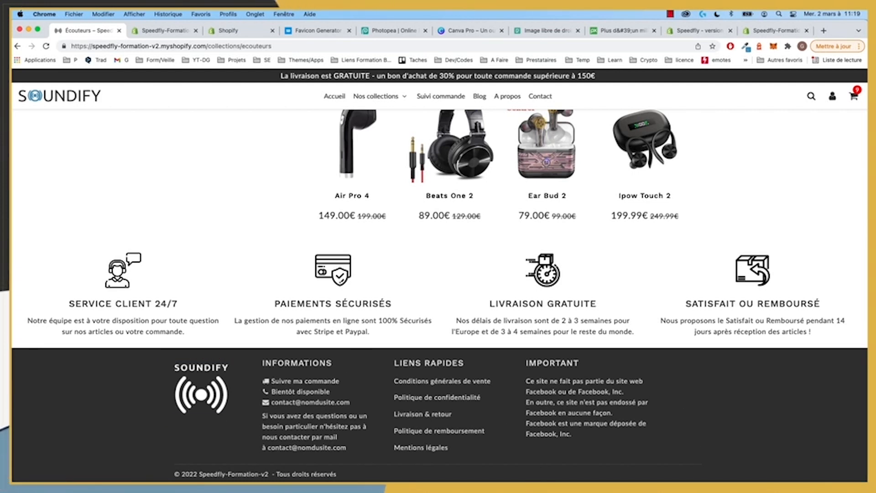
click(157, 31)
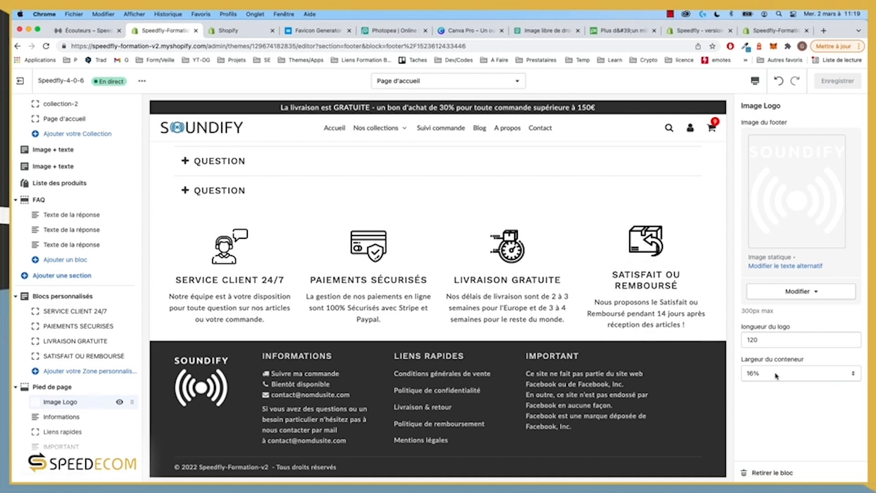
Step: Set the Informations footer column's Largeur de la zone to 33%
click(59, 417)
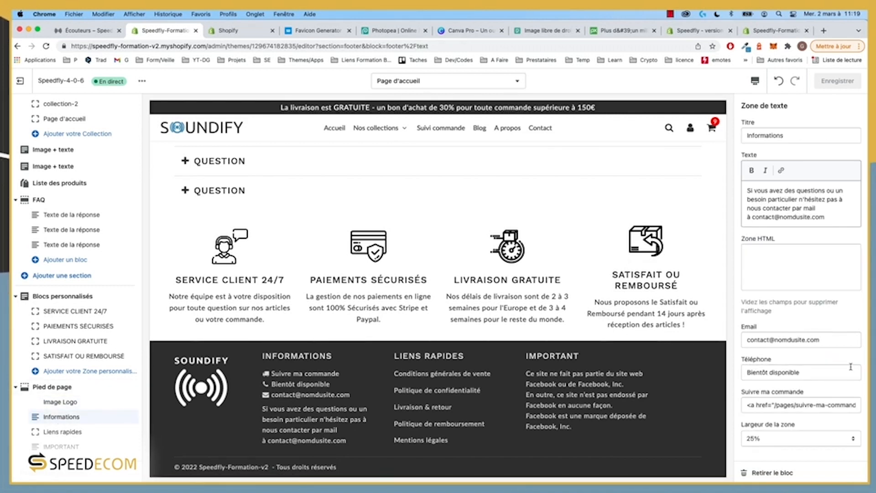
click(783, 441)
click(781, 448)
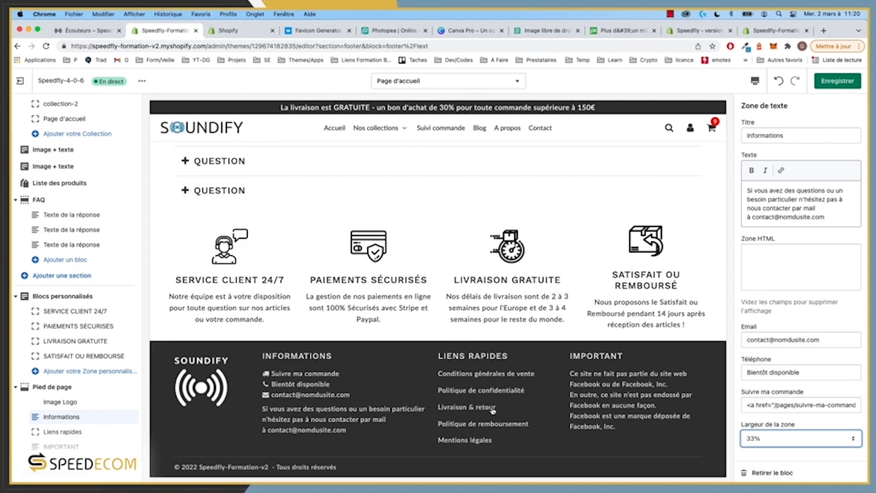
Step: Review the Liens rapides and IMPORTANT blocks, including the disclaimer's HTML content
click(62, 431)
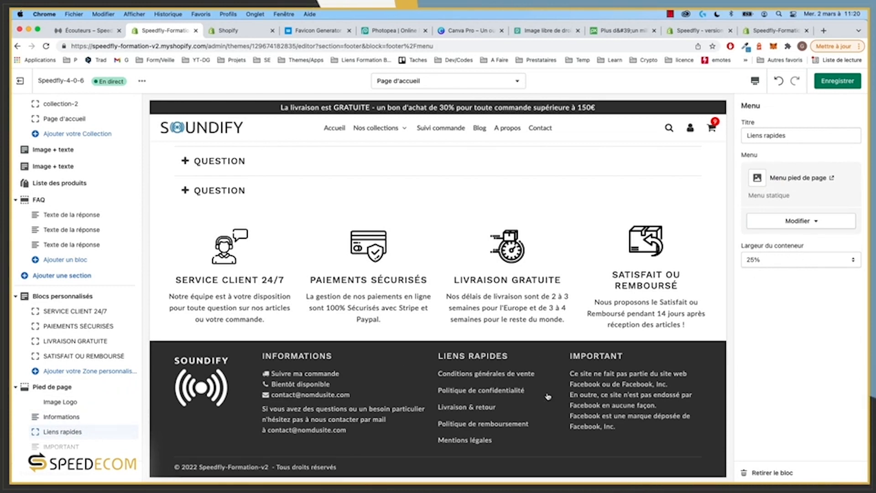
click(71, 448)
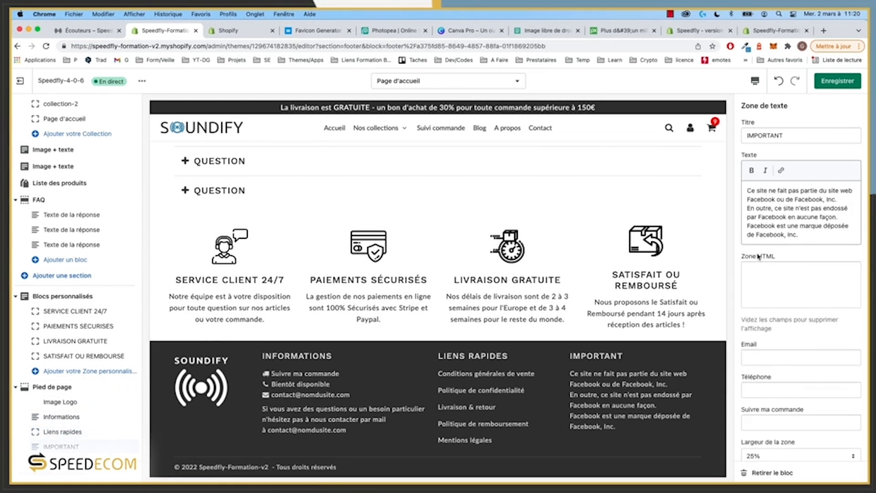
scroll(773, 388, down, 1)
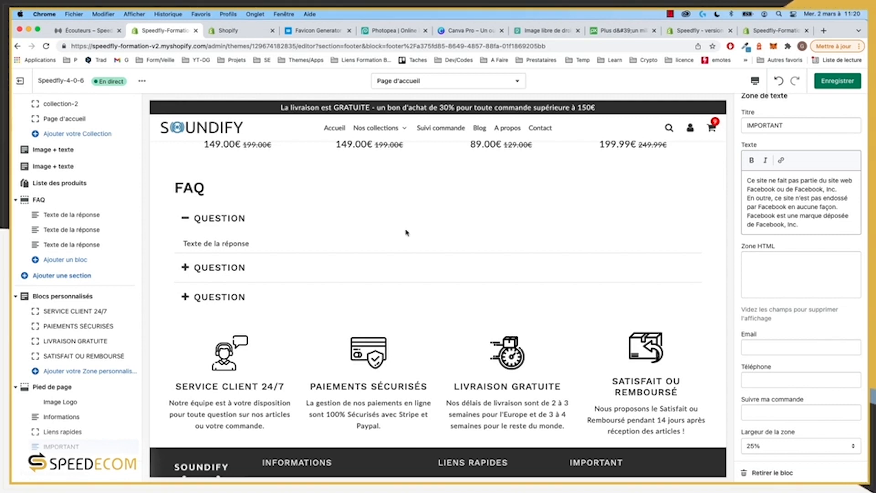
click(769, 269)
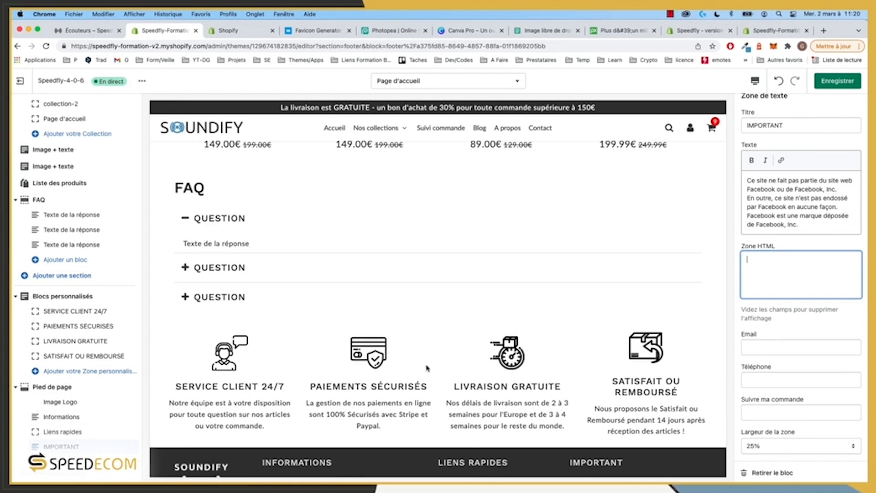
scroll(427, 368, down, 3)
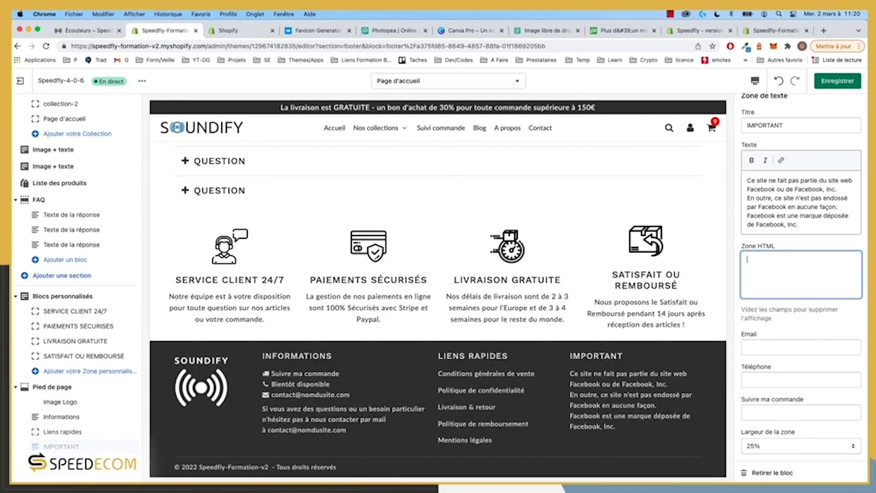
Step: Turn on Activer les icônes des réseaux sociaux in the Pied de page section settings
click(15, 387)
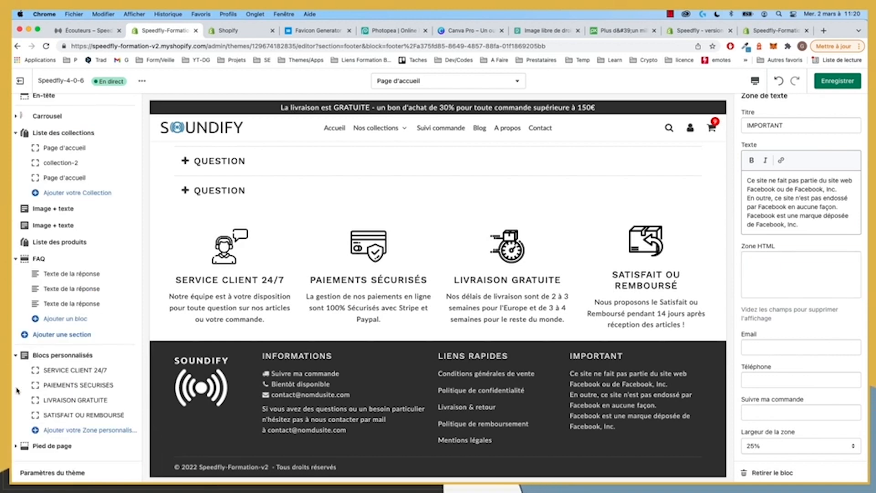
click(43, 449)
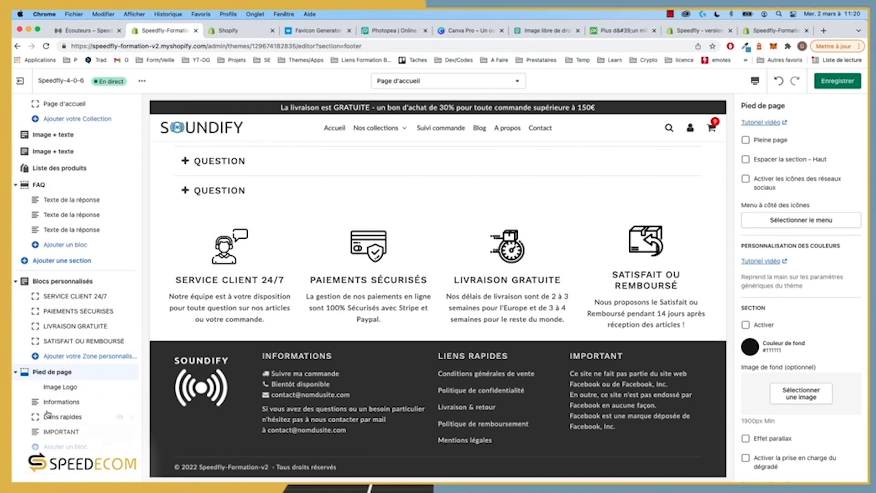
click(54, 387)
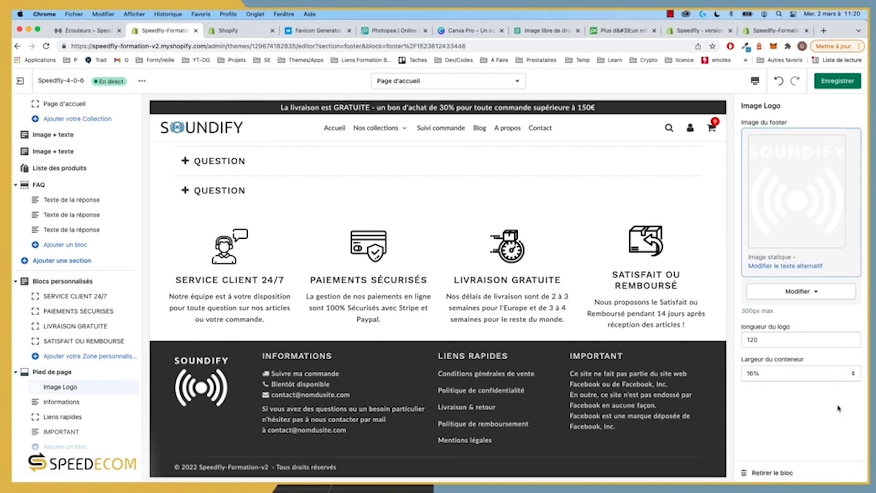
click(63, 371)
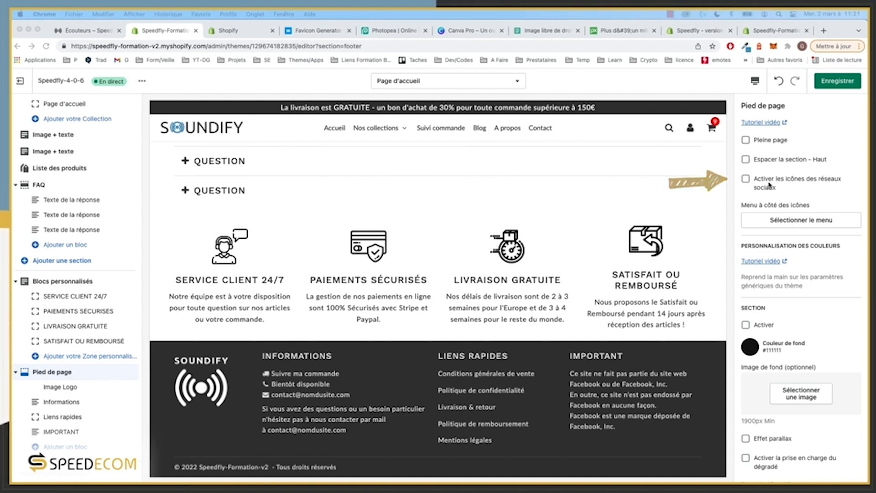
click(726, 185)
click(746, 179)
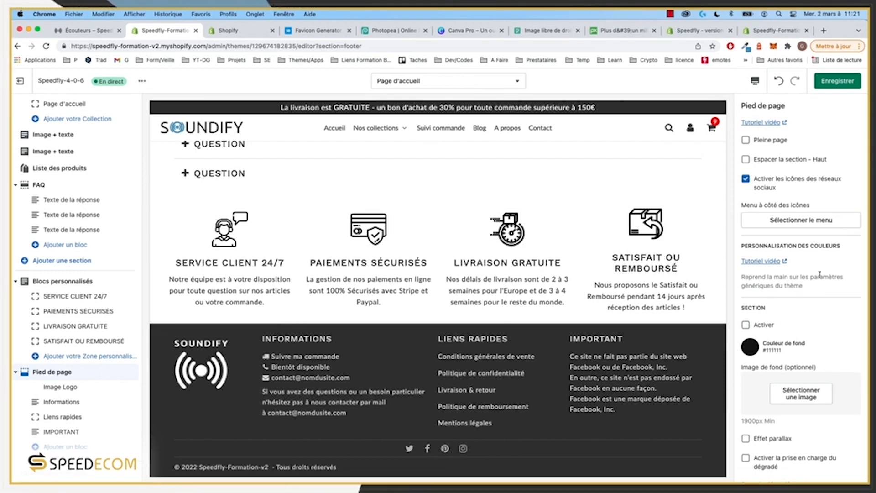
scroll(806, 258, down, 2)
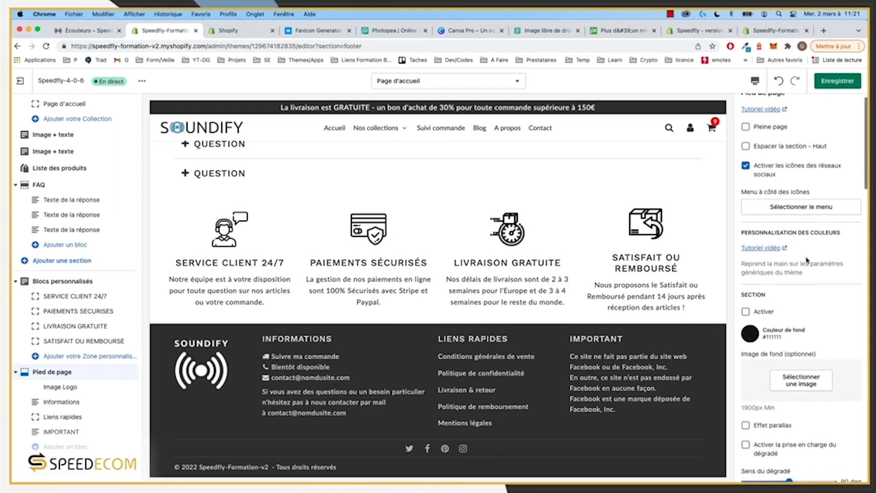
scroll(806, 260, down, 1)
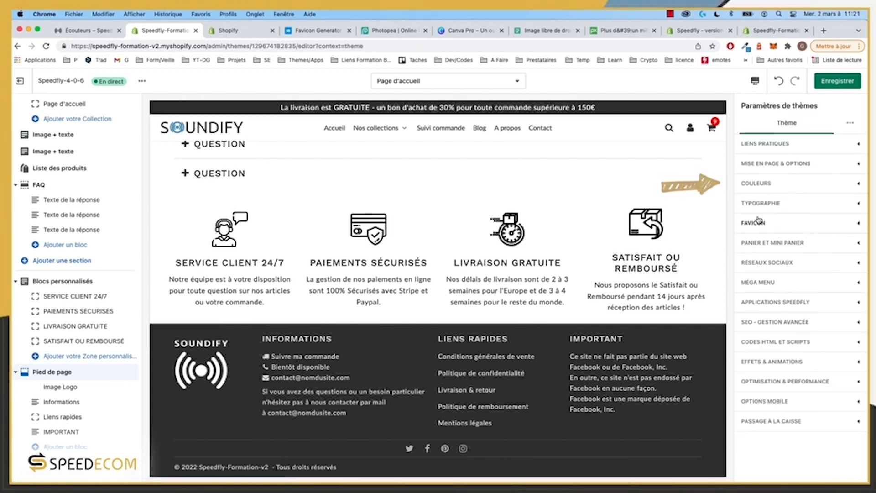
Step: Browse the theme colour settings, then open the SERVICE CLIENT 24/7 block's settings
click(758, 183)
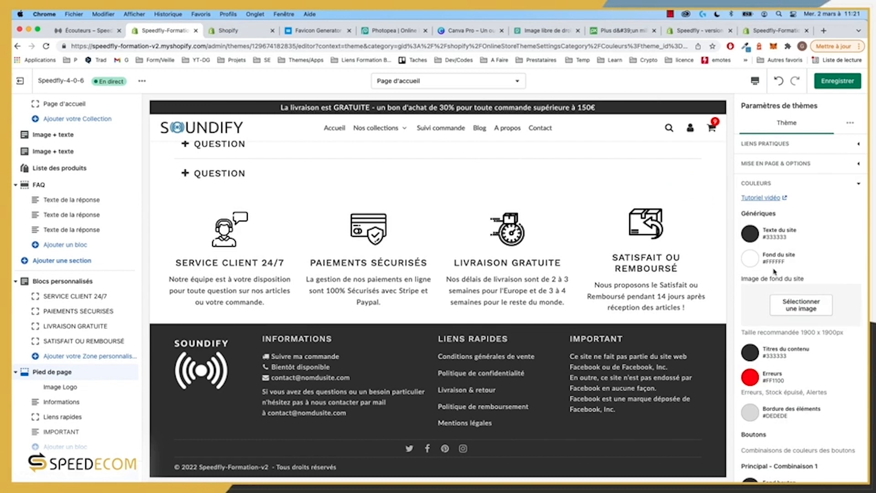
scroll(775, 272, down, 15)
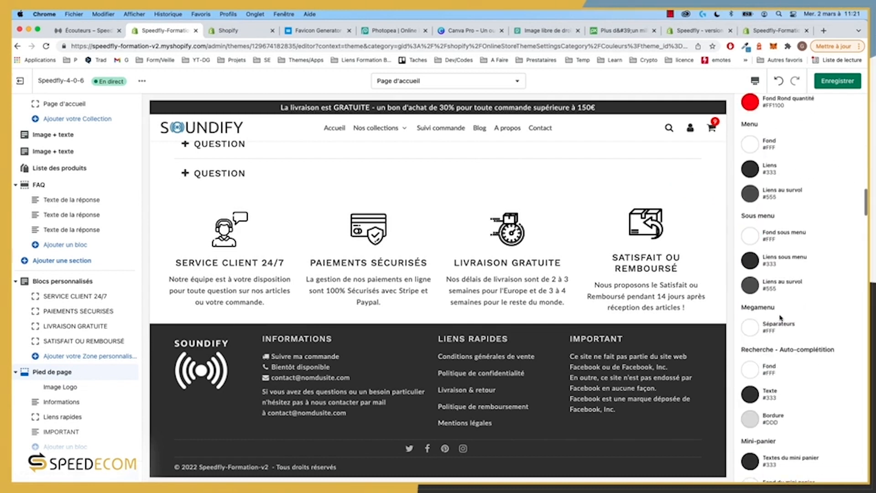
scroll(781, 318, down, 20)
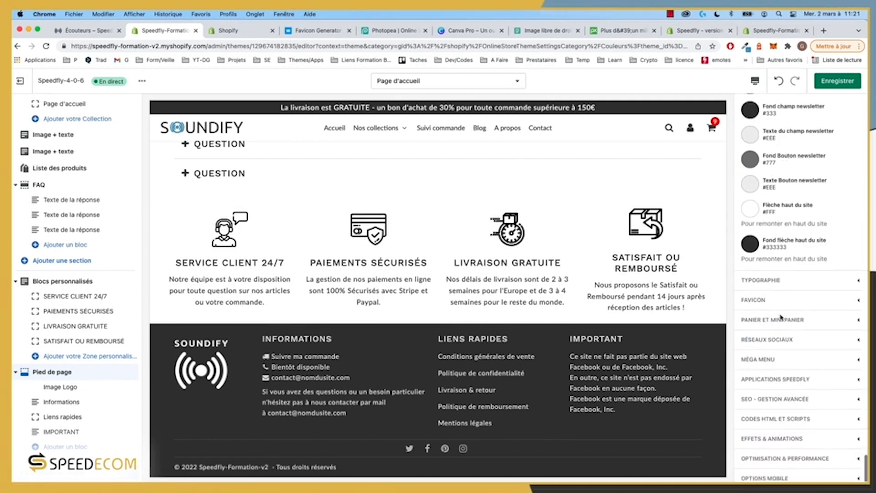
scroll(781, 317, up, 5)
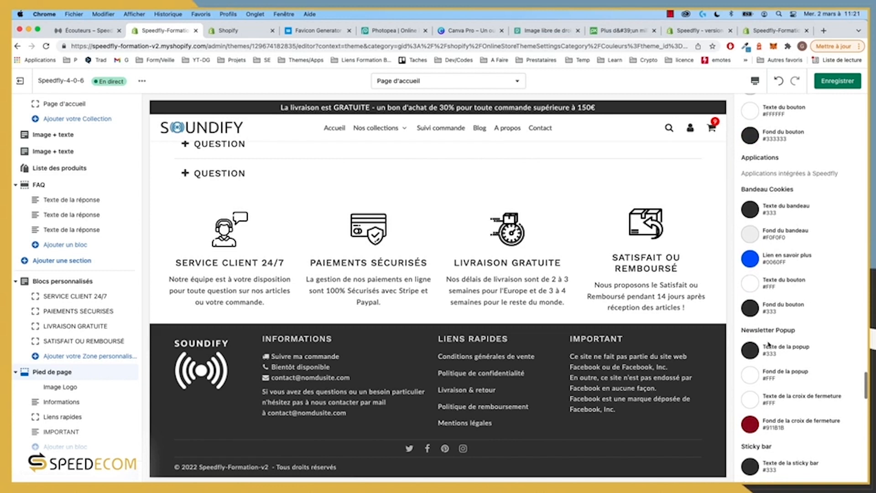
scroll(769, 345, up, 3)
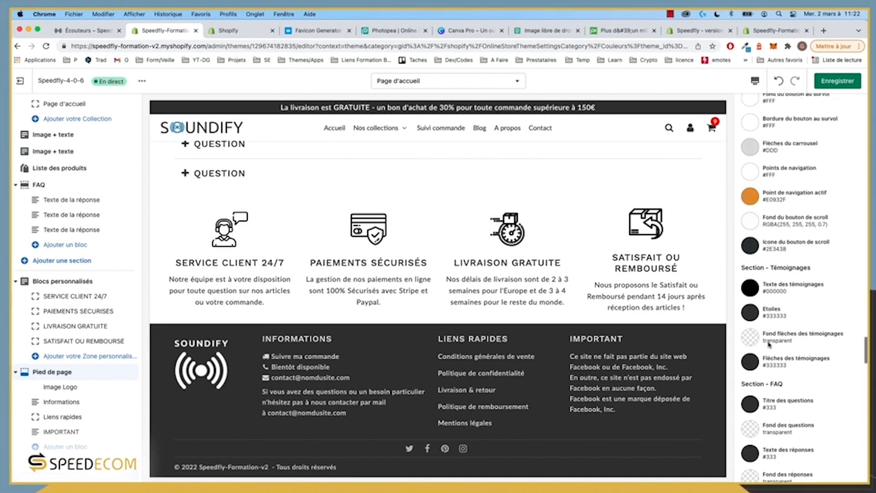
scroll(770, 345, up, 5)
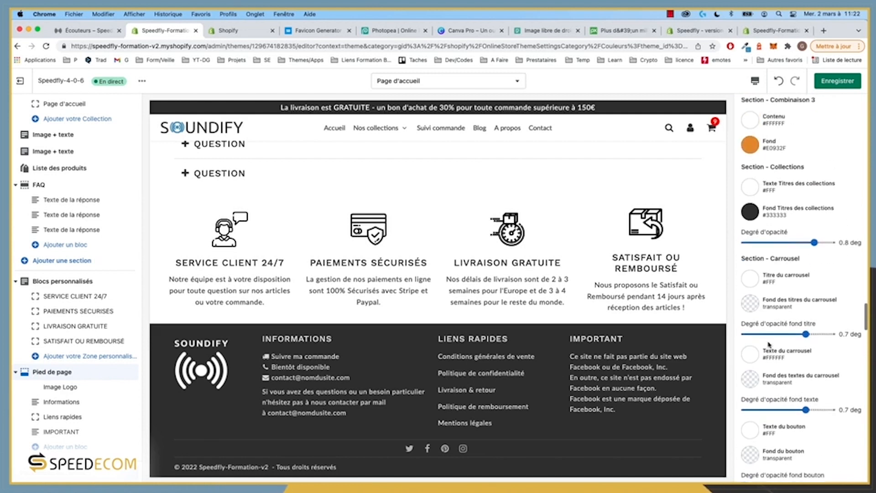
scroll(770, 345, down, 10)
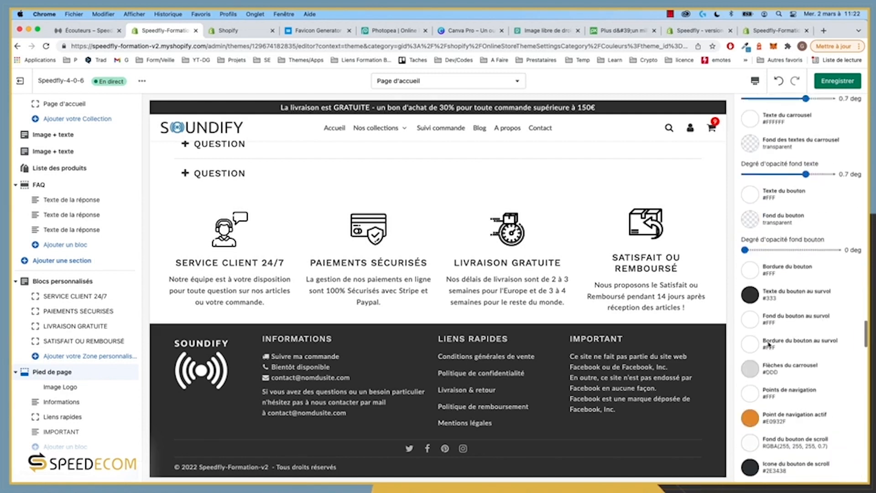
scroll(769, 340, down, 8)
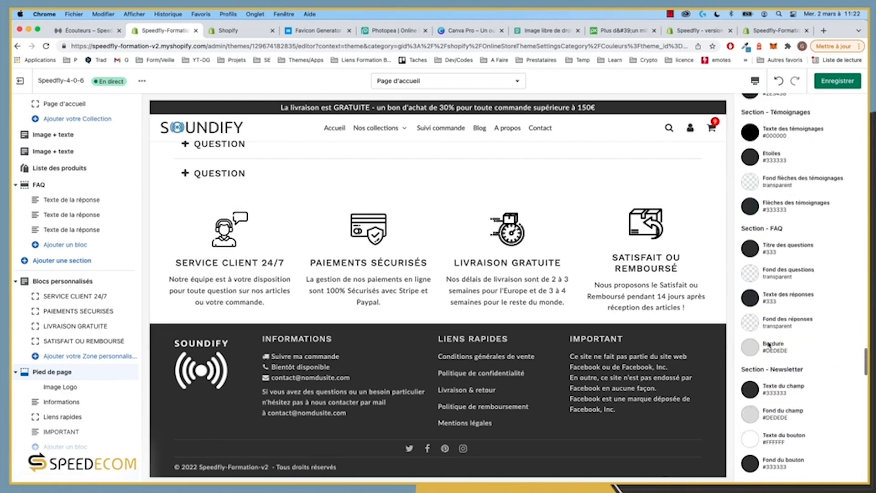
scroll(770, 345, up, 10)
scroll(769, 345, down, 15)
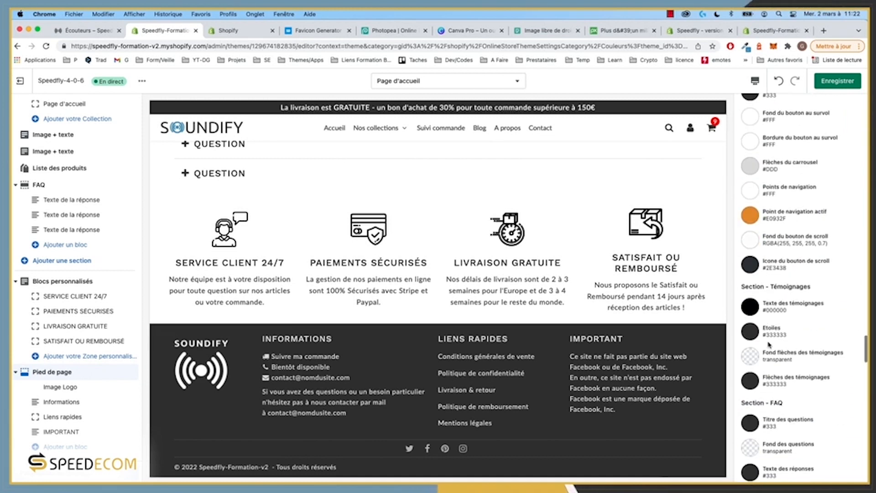
scroll(770, 344, down, 10)
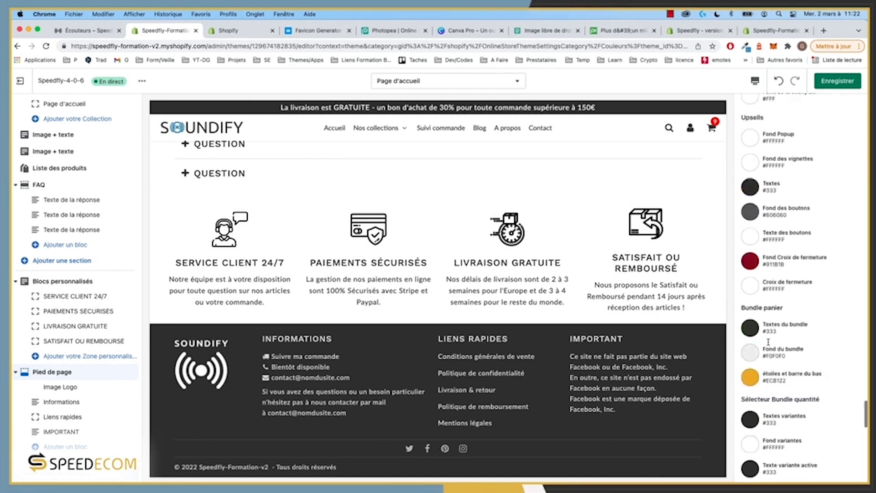
scroll(769, 344, down, 3)
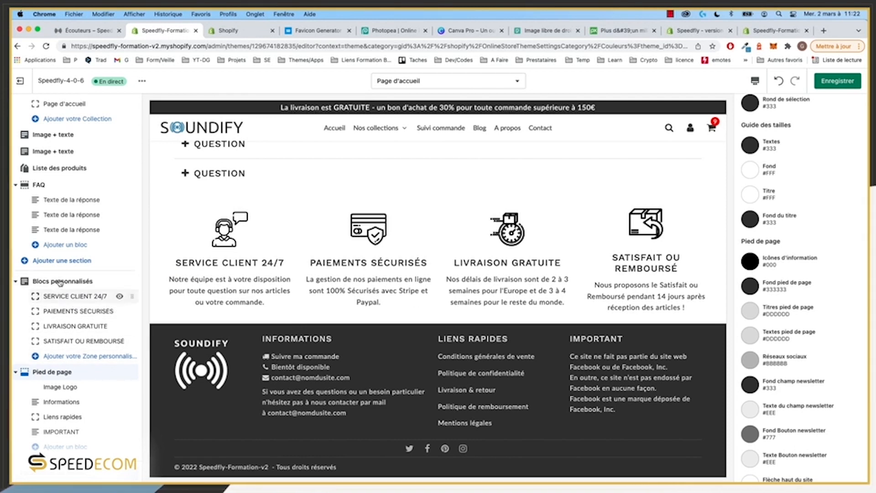
click(67, 297)
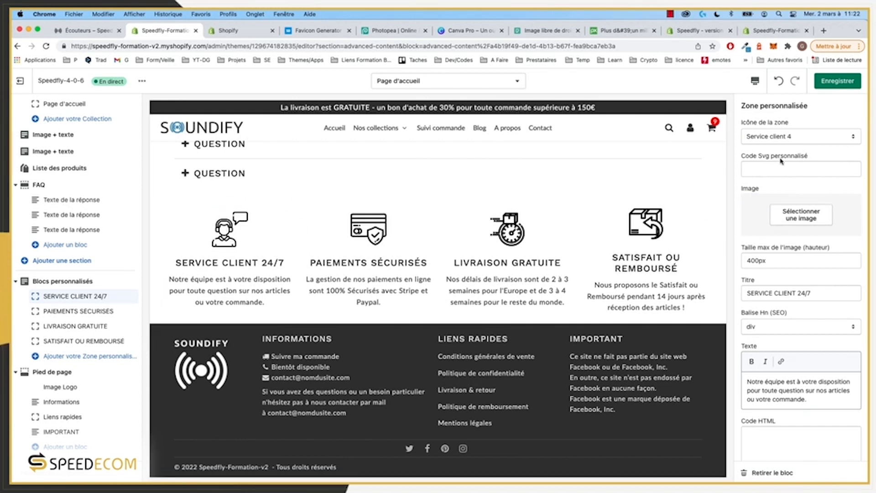
Step: Keep the Service client 4 icon for SERVICE CLIENT 24/7 and preview the homepage on mobile
click(794, 137)
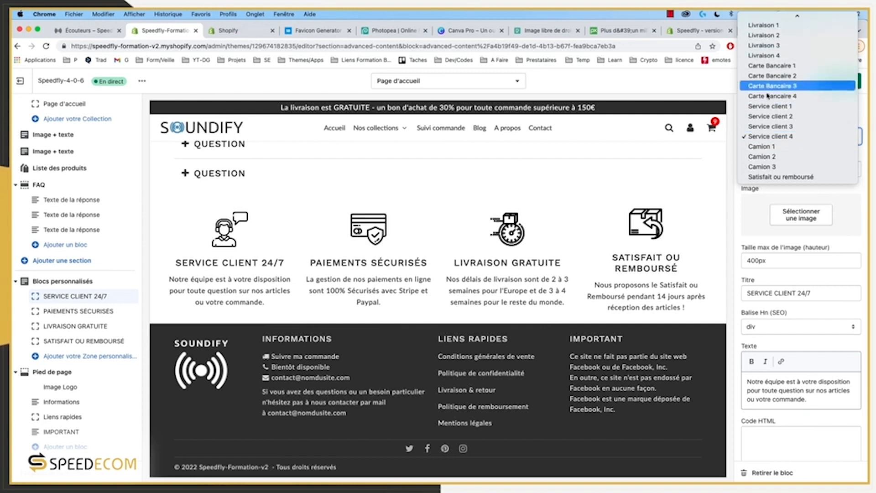
click(842, 197)
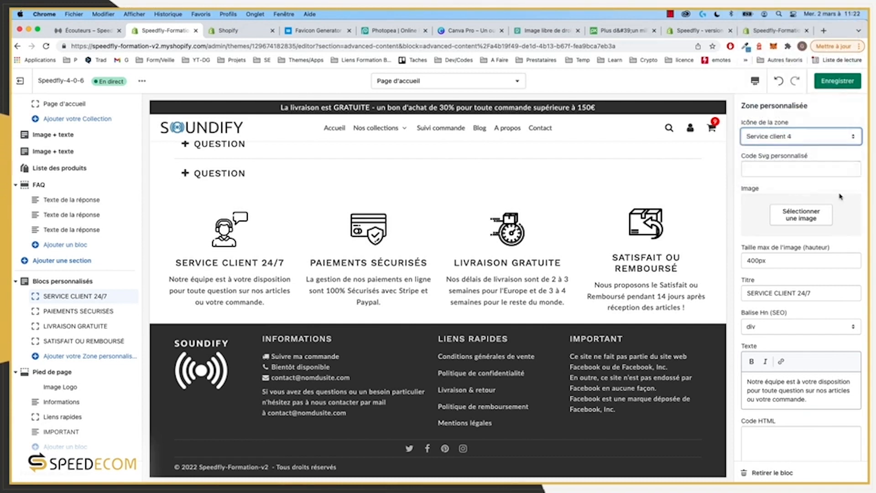
click(777, 176)
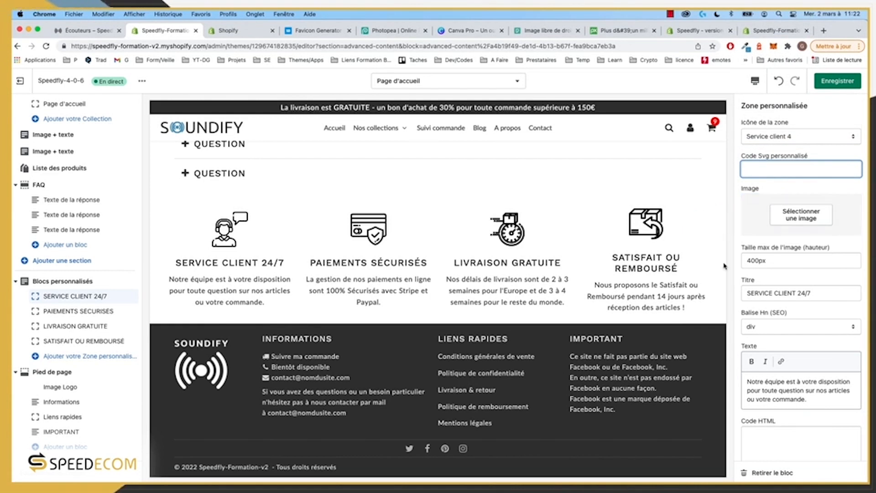
scroll(769, 266, down, 10)
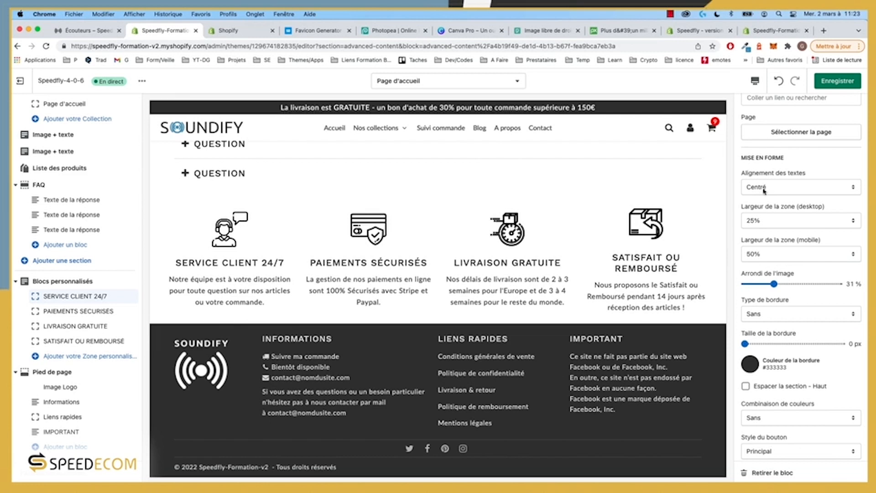
click(756, 81)
Step: Check the homepage in the mobile preview, then return to desktop layout
click(770, 105)
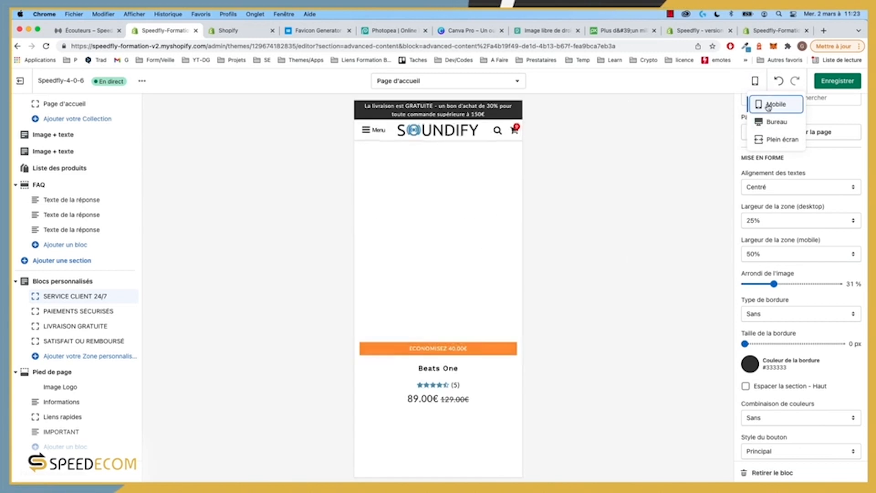
scroll(412, 347, down, 20)
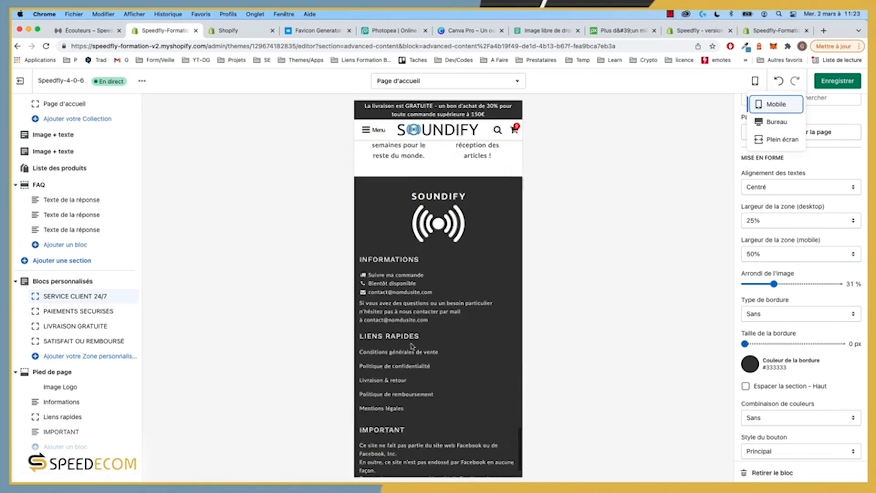
scroll(412, 346, up, 6)
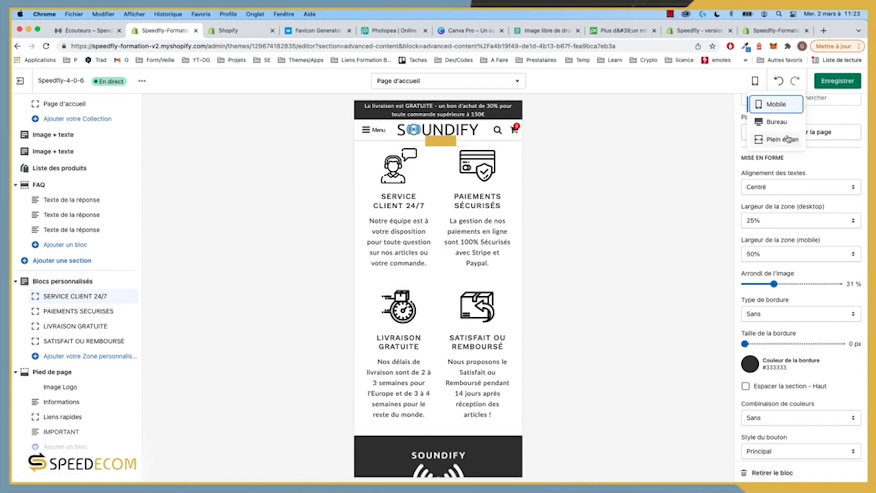
click(776, 121)
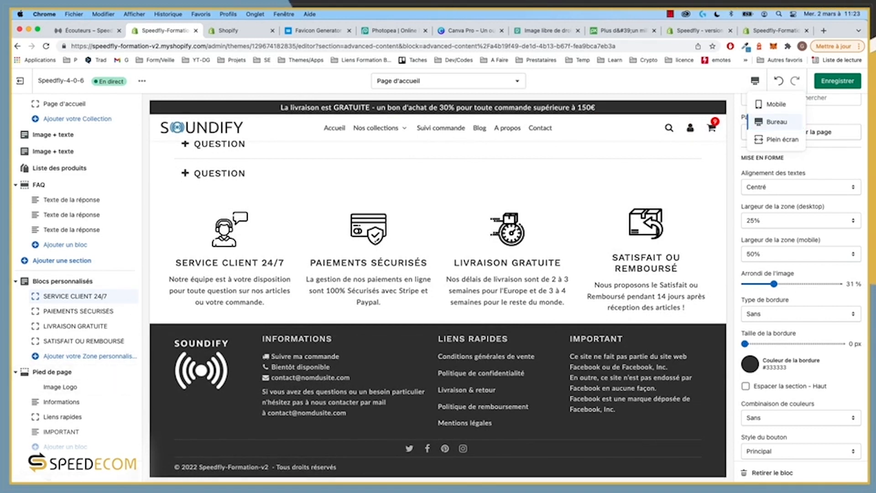
Step: Open the theme's Couleurs settings and browse the colour list
click(60, 466)
click(758, 188)
scroll(785, 265, down, 20)
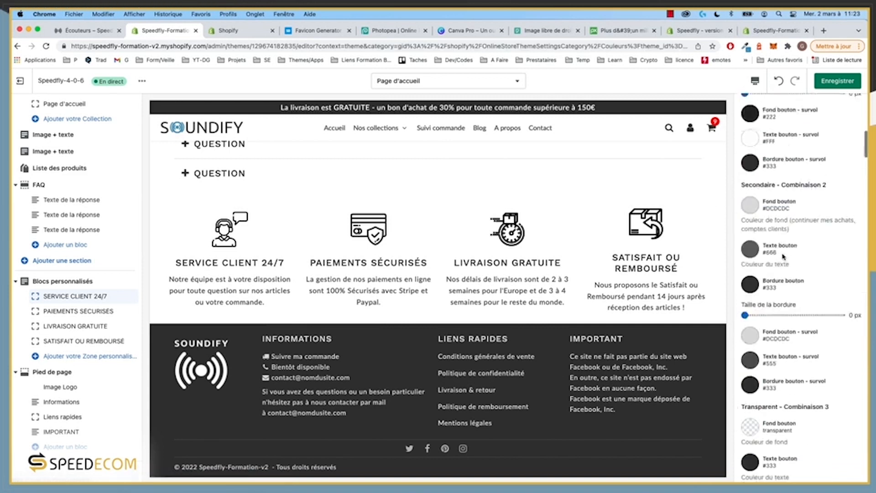
scroll(787, 281, down, 10)
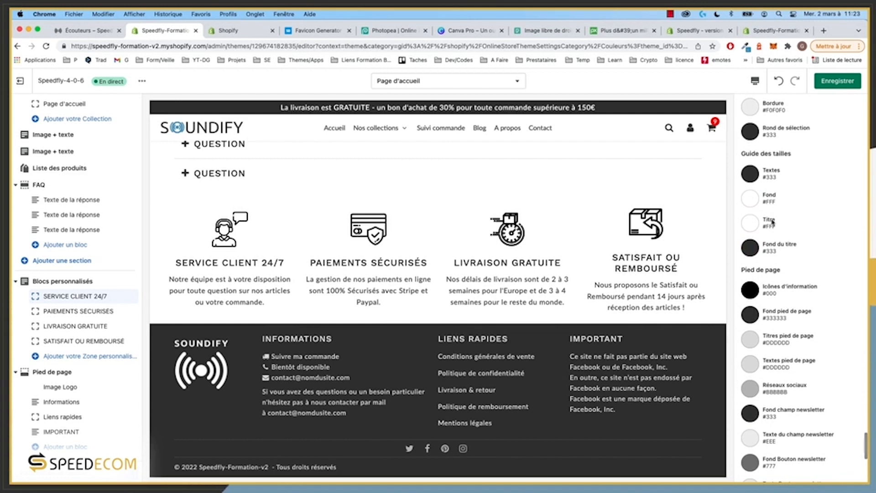
scroll(773, 222, up, 1)
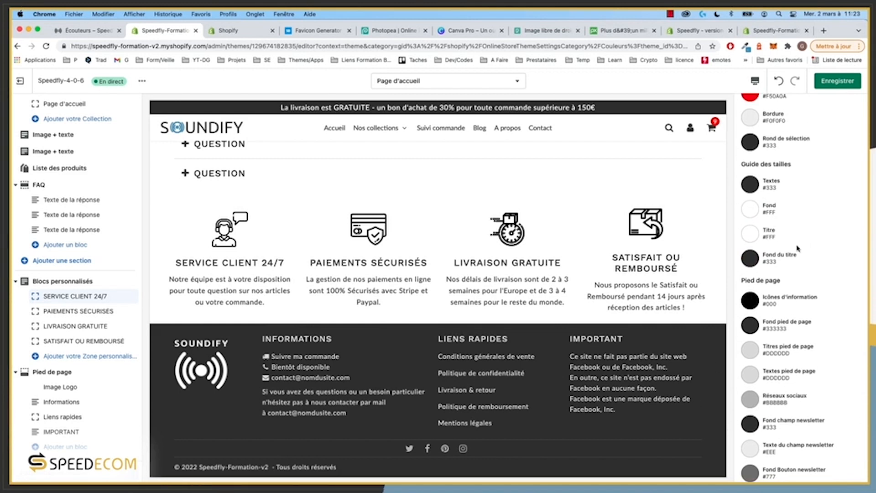
scroll(820, 296, up, 2)
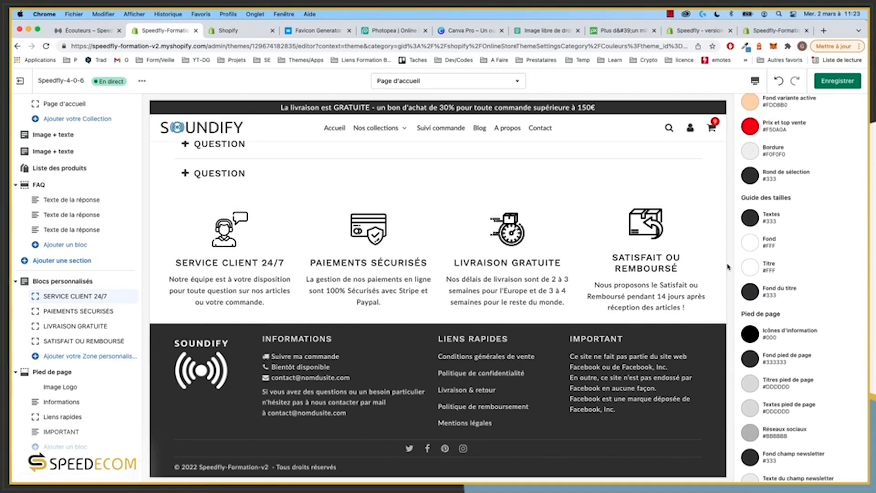
scroll(769, 269, up, 1)
scroll(779, 335, down, 3)
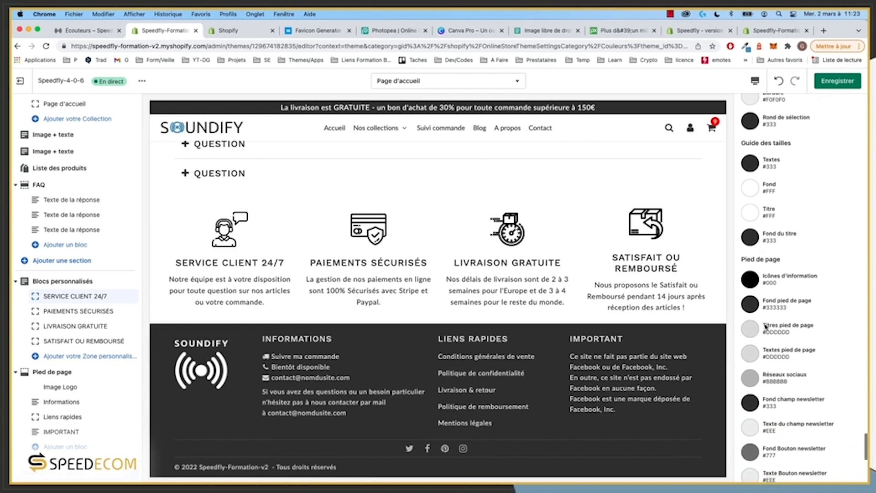
Step: Set the information icons colour to steel blue #4C96C1 and copy its hex value
click(753, 286)
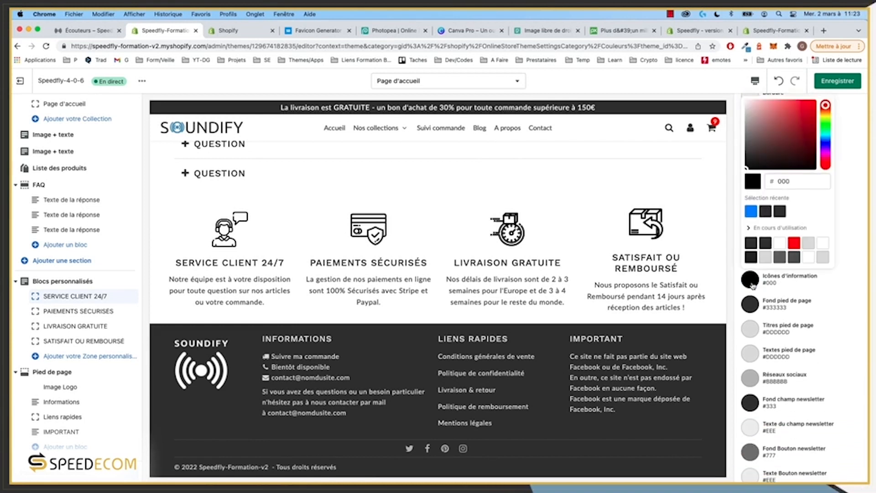
click(751, 213)
click(755, 228)
click(824, 284)
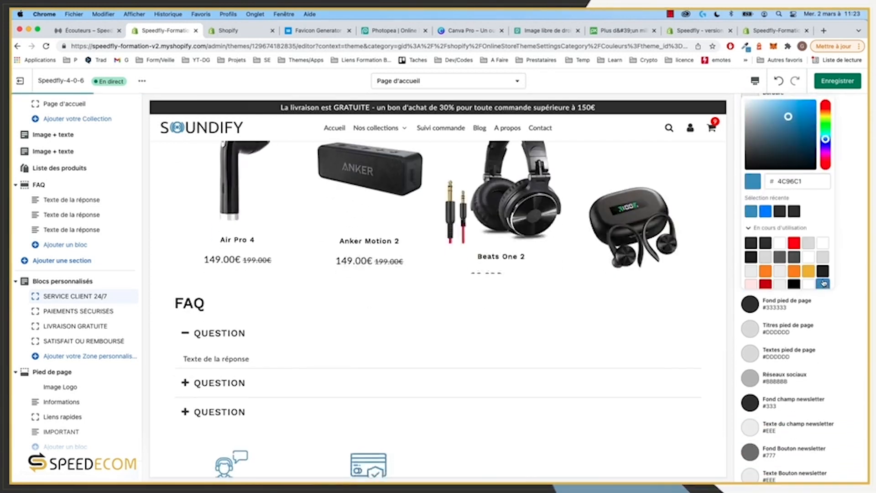
scroll(615, 340, down, 5)
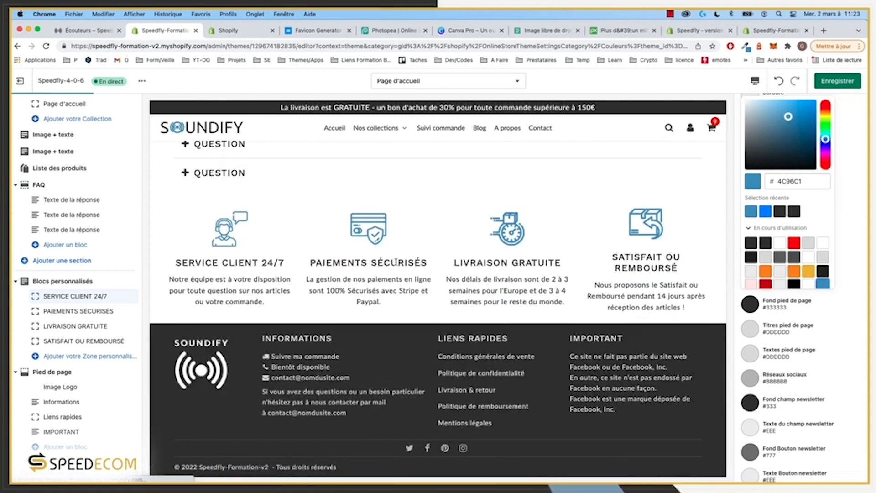
double_click(798, 182)
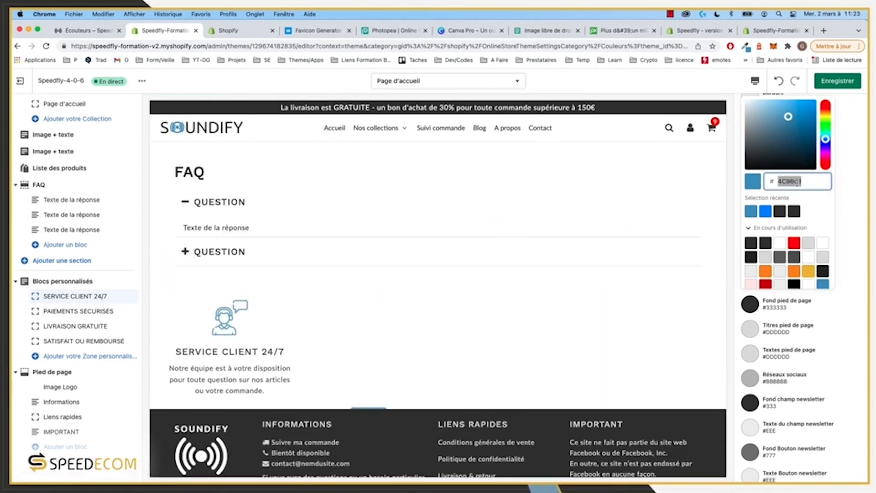
click(841, 185)
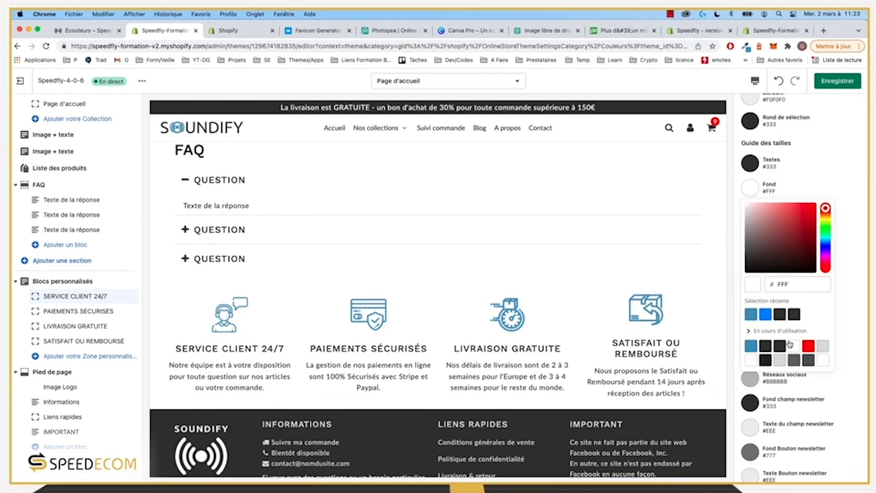
click(866, 293)
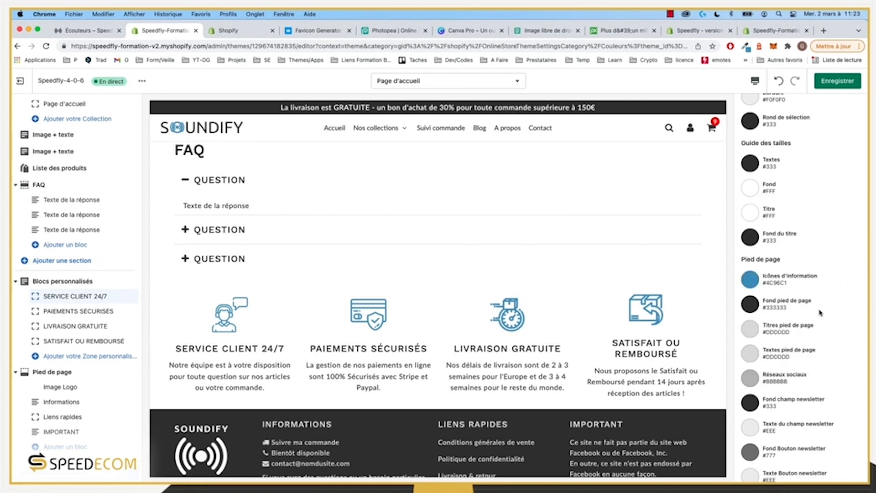
Step: Set the social network icons colour to steel blue #4C96C1
scroll(786, 414, down, 3)
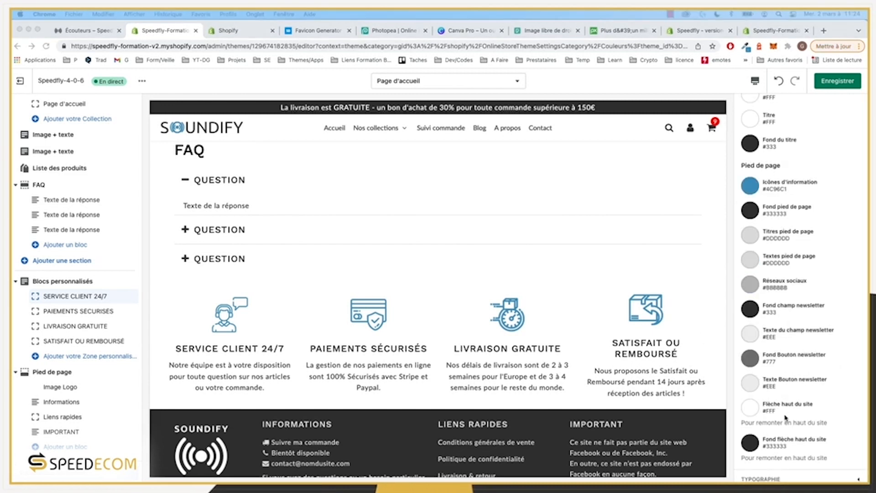
scroll(378, 448, down, 2)
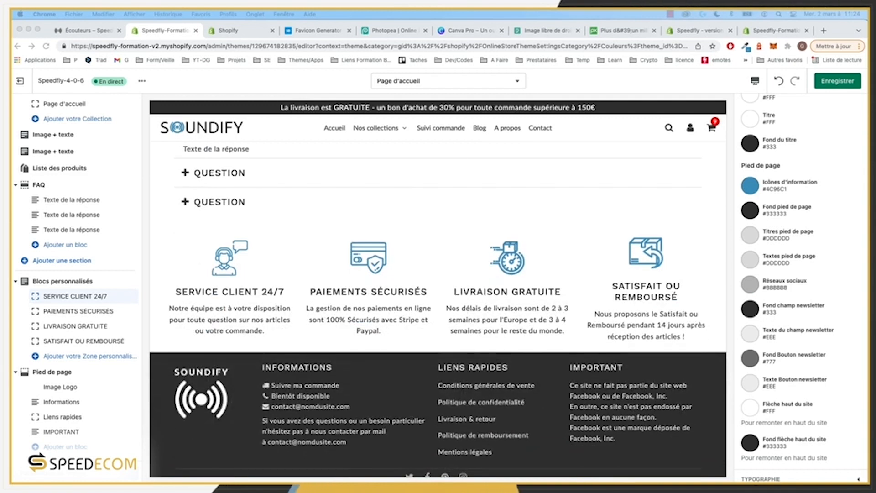
scroll(839, 330, up, 2)
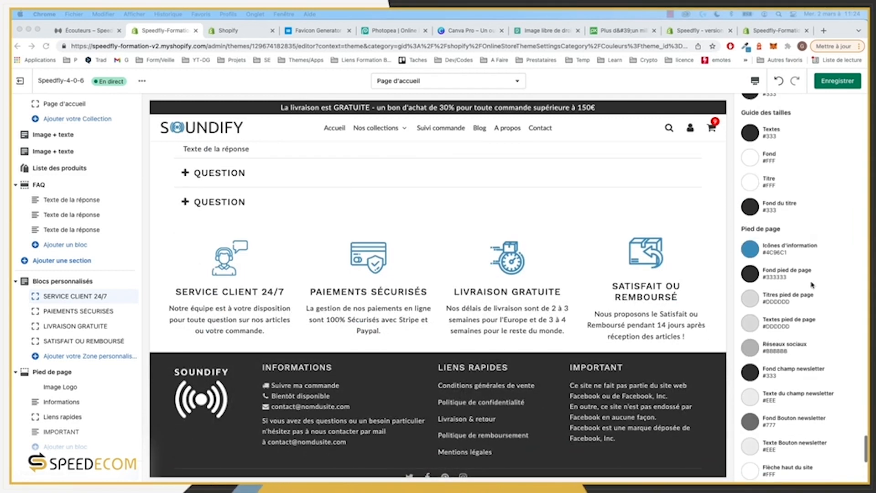
scroll(422, 465, down, 1)
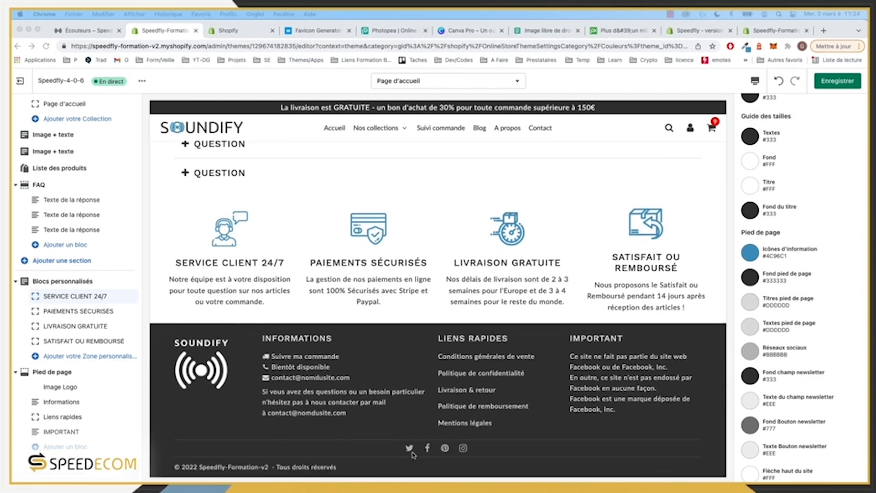
click(774, 369)
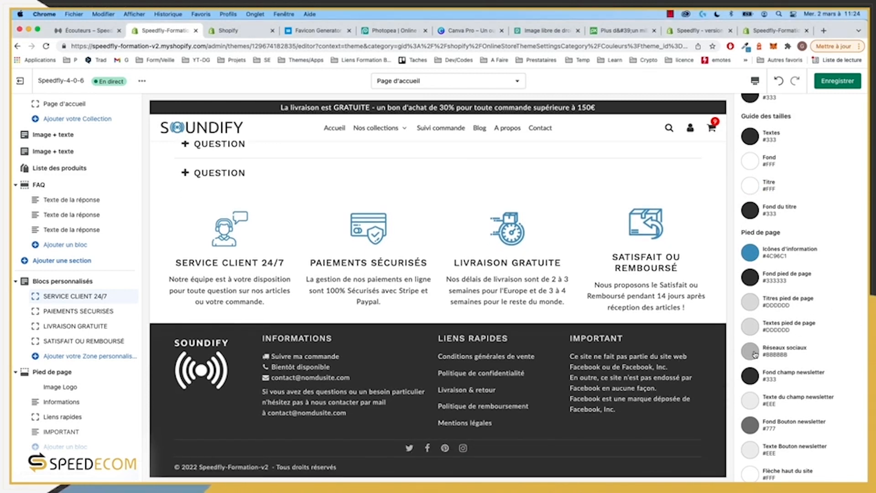
click(772, 350)
click(750, 314)
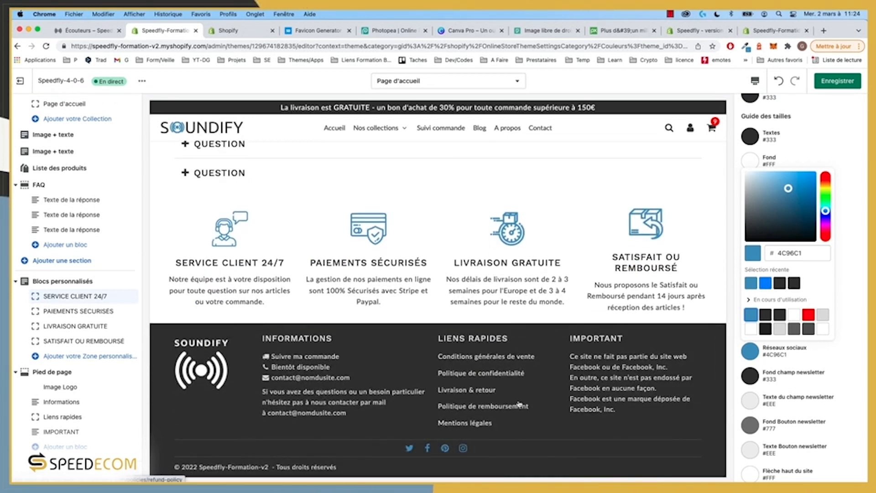
Step: Set the 'Textes pied de page' colour to #DDDDDD
click(855, 336)
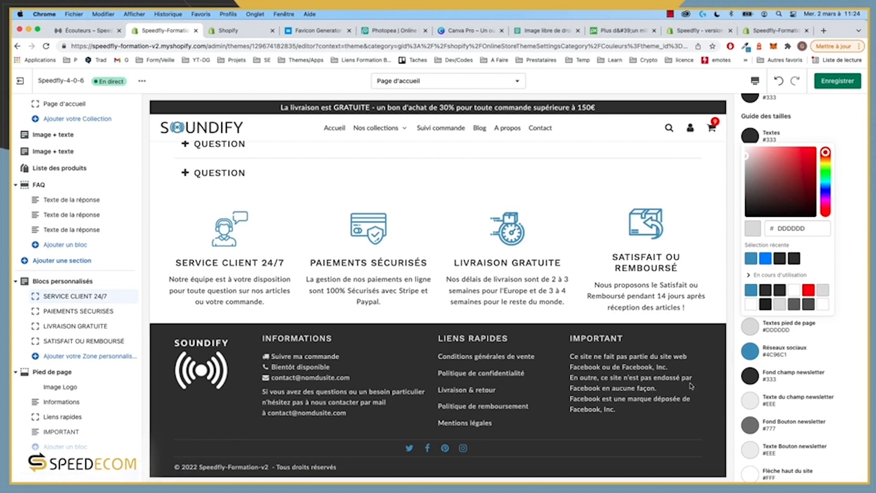
scroll(402, 320, up, 10)
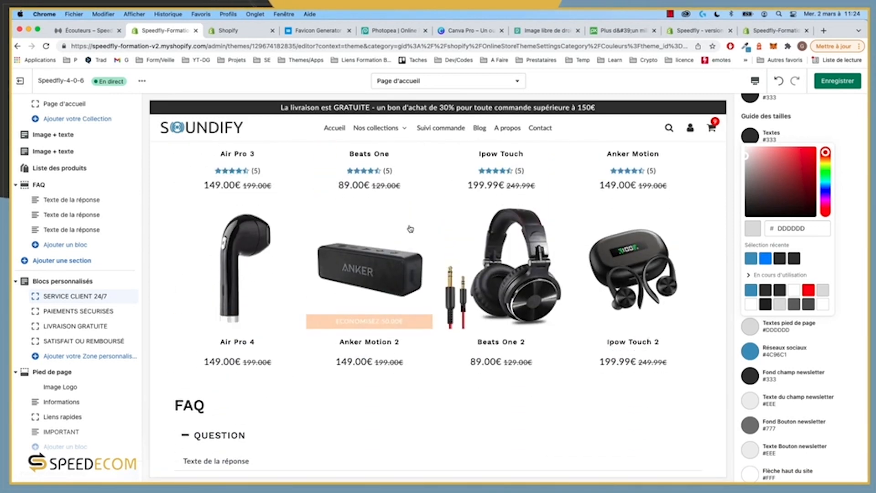
scroll(554, 272, up, 2)
scroll(555, 273, down, 6)
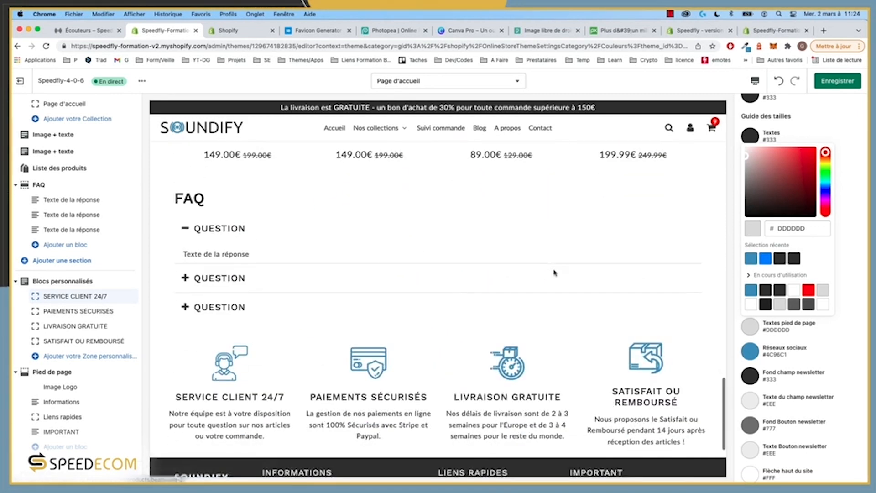
scroll(555, 272, down, 1)
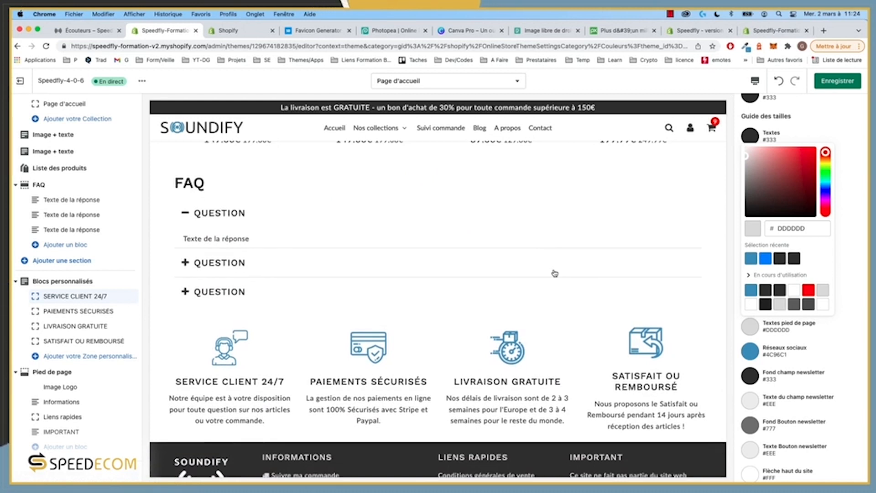
Step: Save the colour changes and check them on the reloaded live storefront
click(827, 87)
click(86, 31)
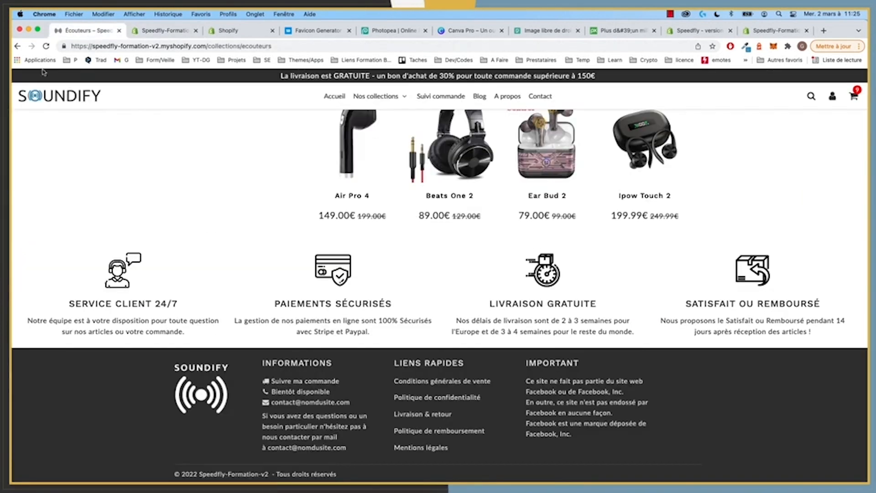
click(45, 47)
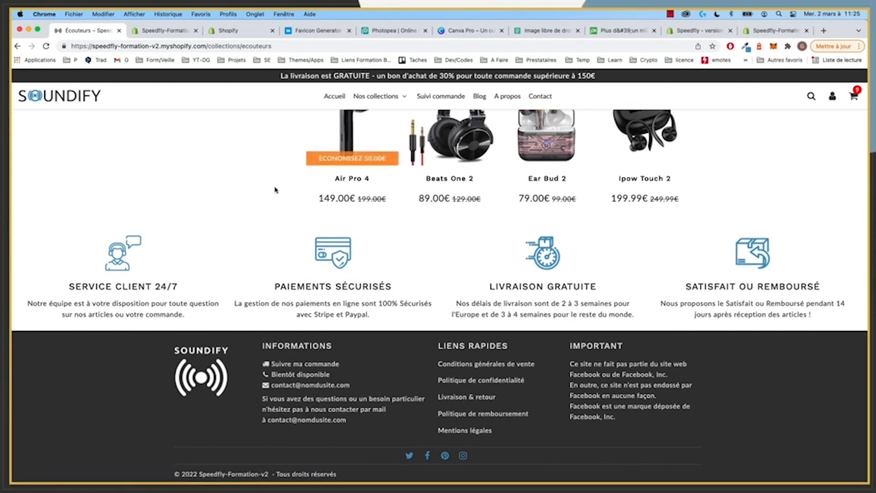
click(164, 32)
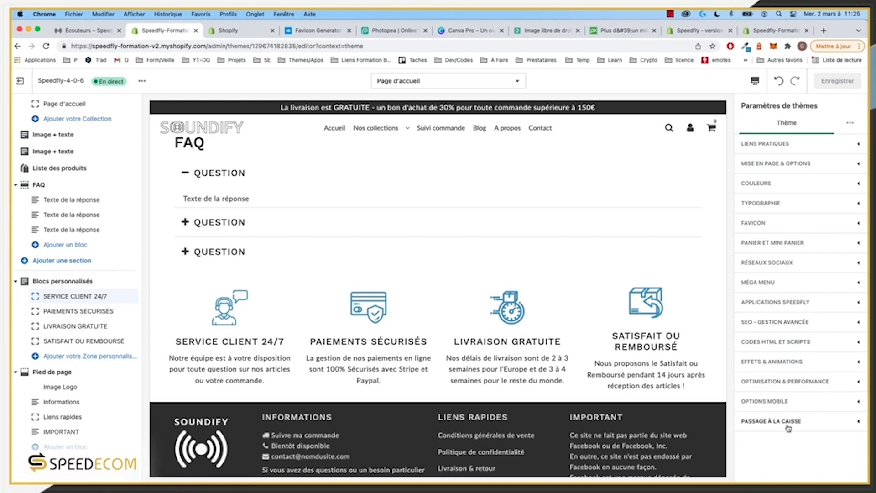
Step: Enable 'Créer des menus déroulant sur les zones du pied de page' in Options Mobile and save
click(785, 401)
scroll(788, 397, down, 3)
scroll(788, 394, down, 5)
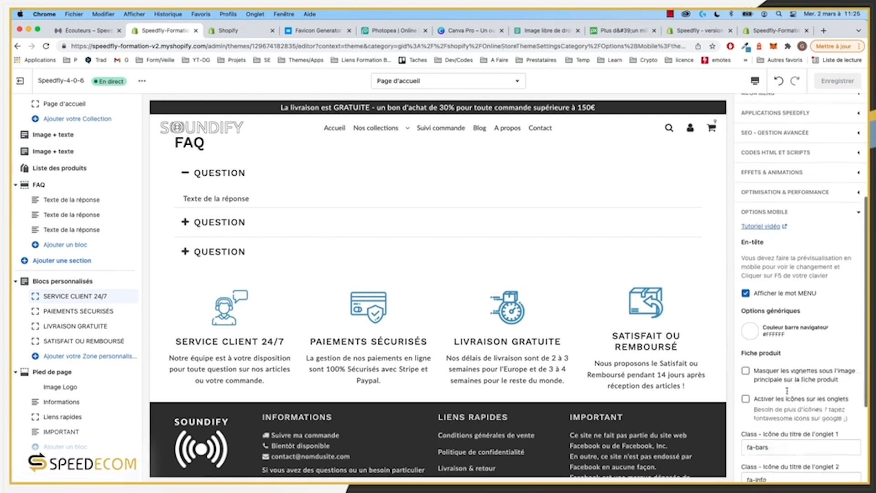
scroll(799, 356, down, 2)
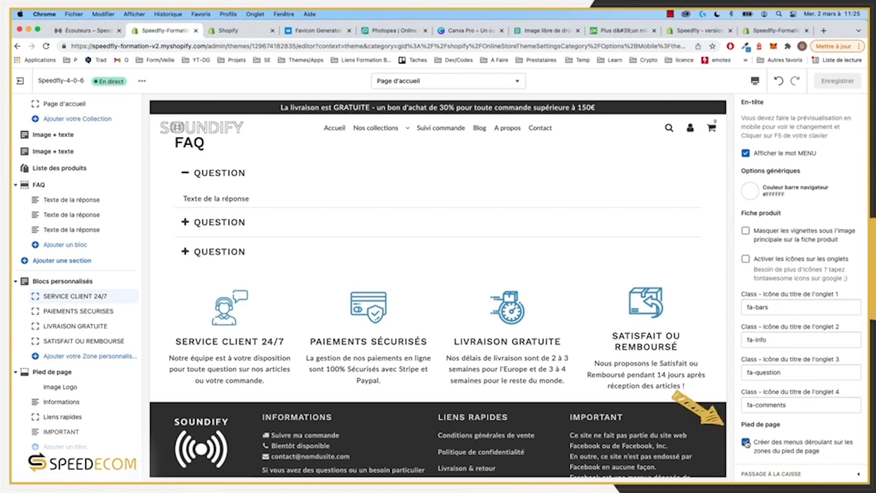
click(746, 442)
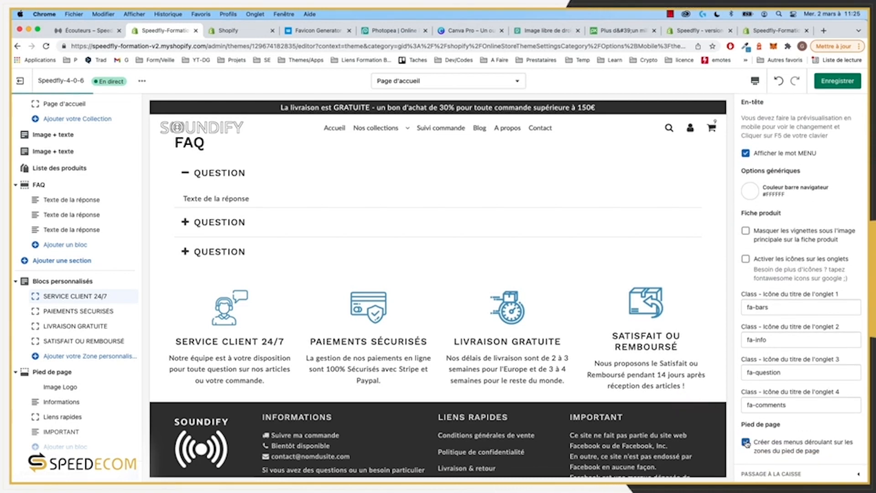
click(844, 84)
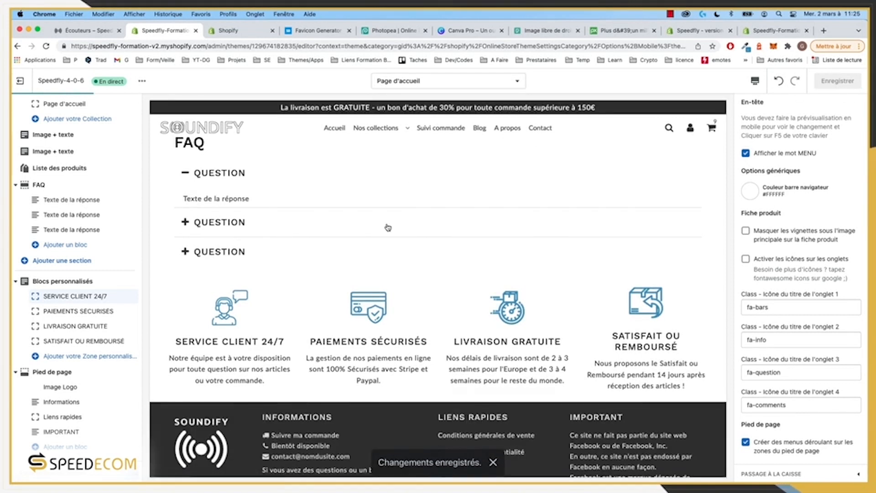
Step: Switch the theme preview to the Mobile layout
scroll(388, 227, up, 2)
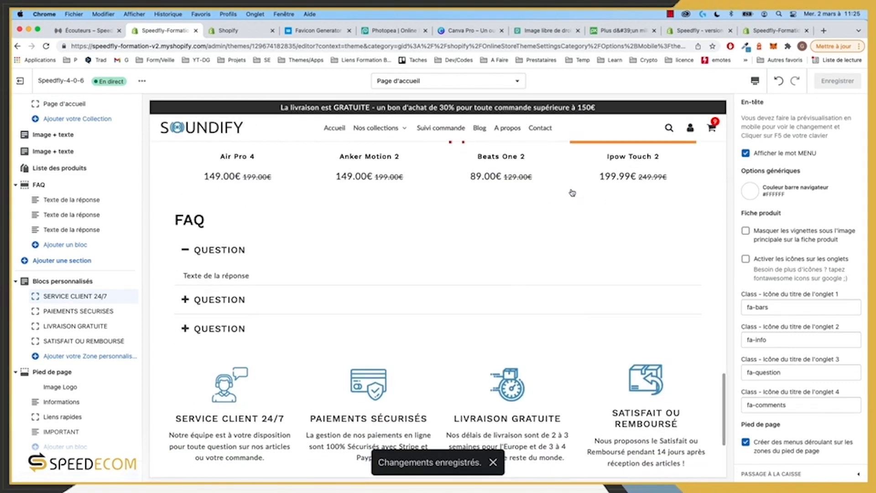
scroll(674, 116, down, 4)
click(755, 80)
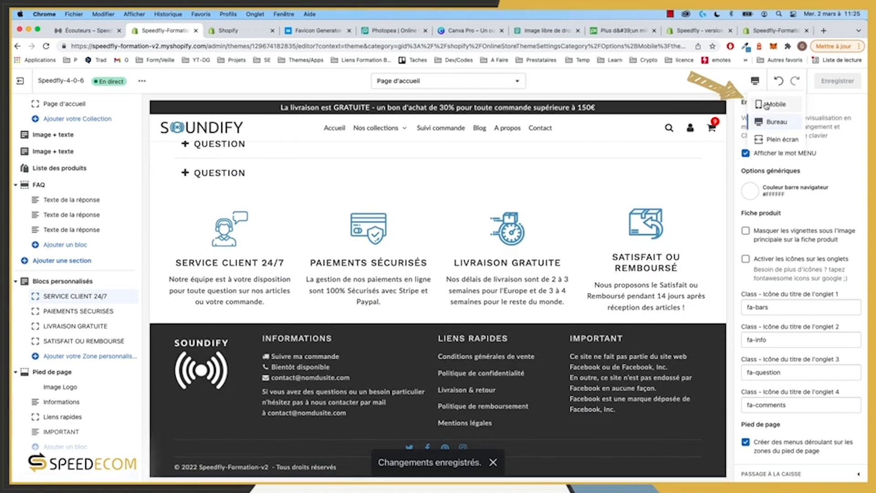
click(767, 104)
scroll(442, 261, down, 20)
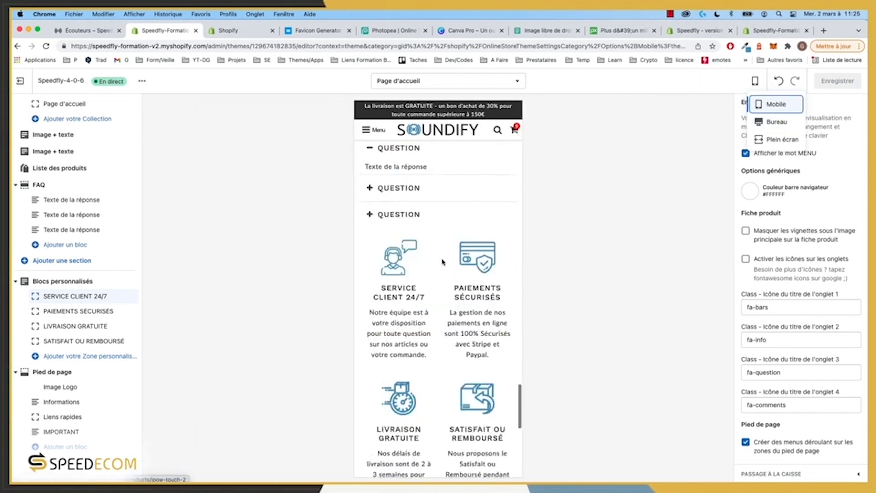
Step: Reload the editor and test the Informations, Liens rapides and Important footer dropdowns on mobile
click(46, 46)
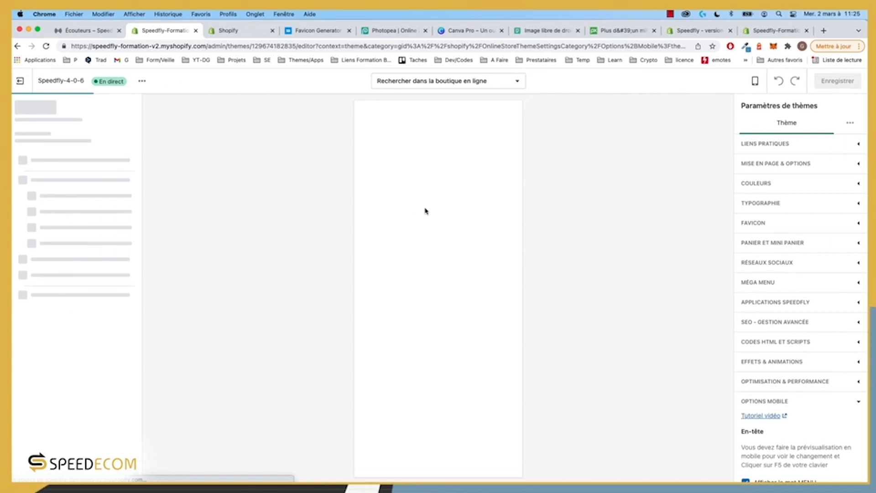
scroll(426, 212, down, 5)
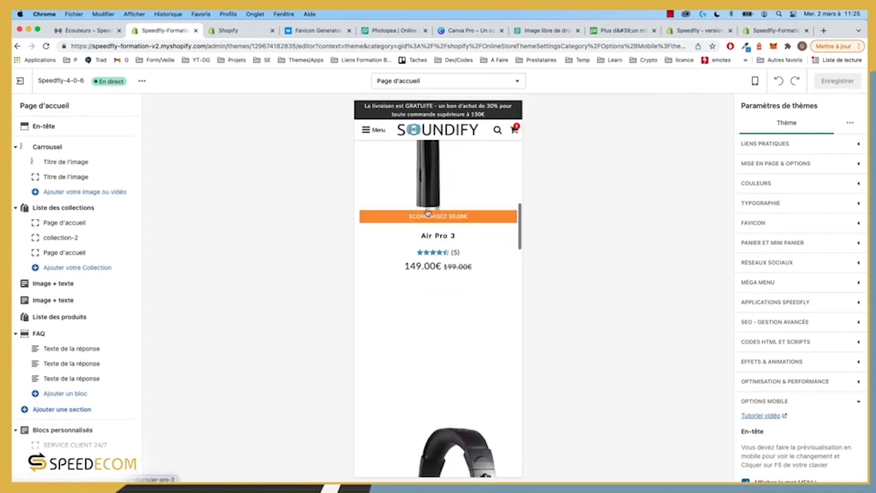
scroll(428, 212, down, 15)
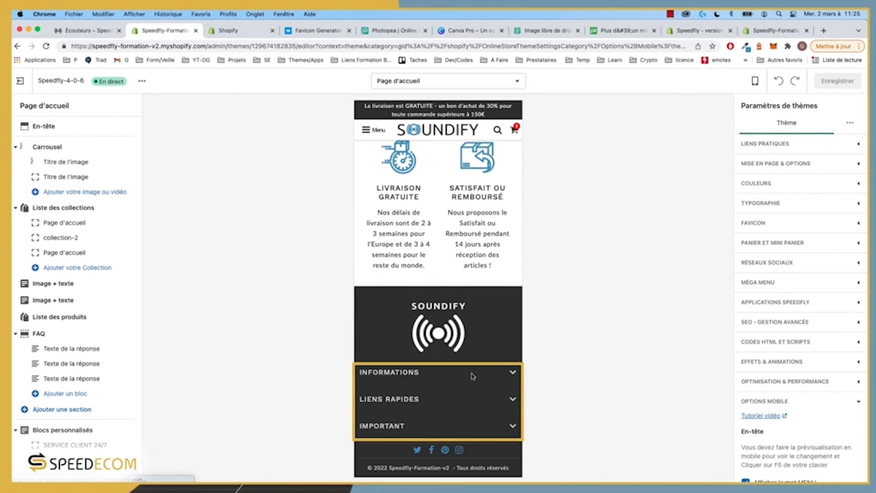
click(511, 372)
click(513, 372)
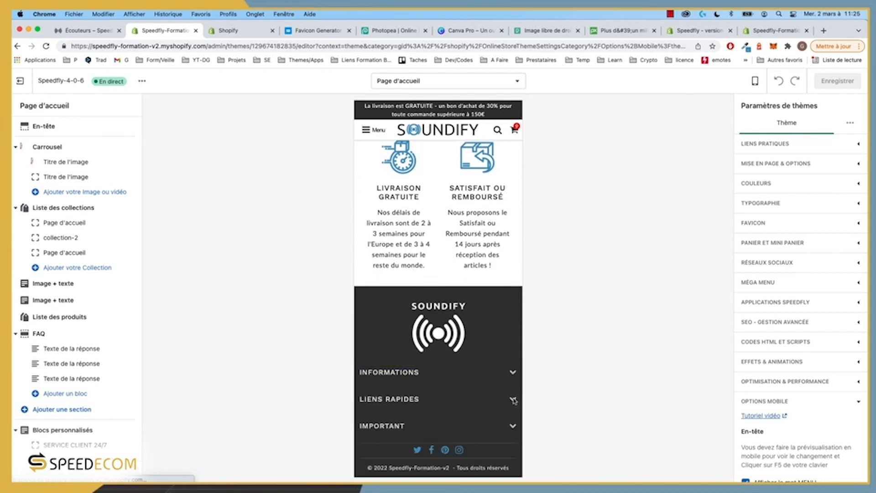
click(514, 399)
click(513, 399)
click(513, 427)
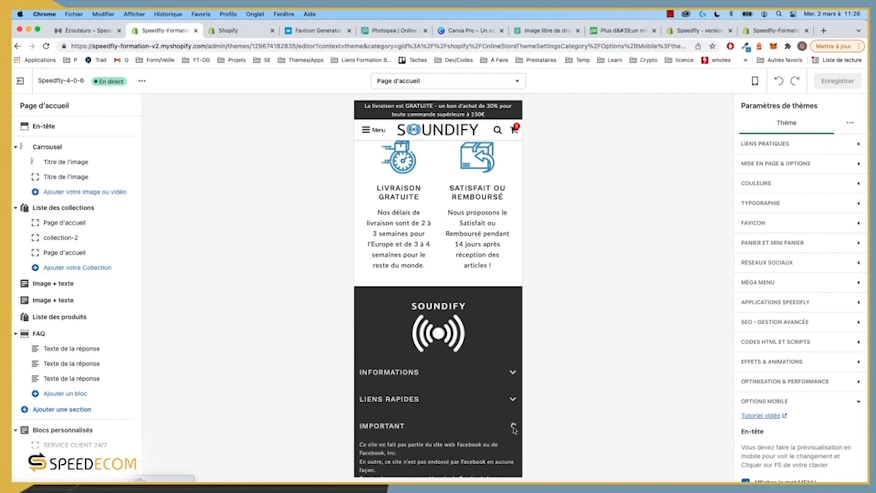
click(513, 426)
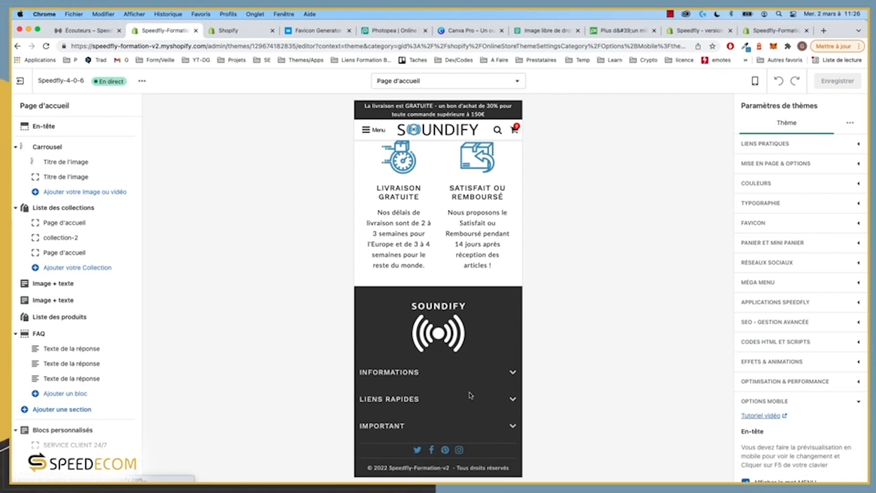
scroll(787, 396, down, 10)
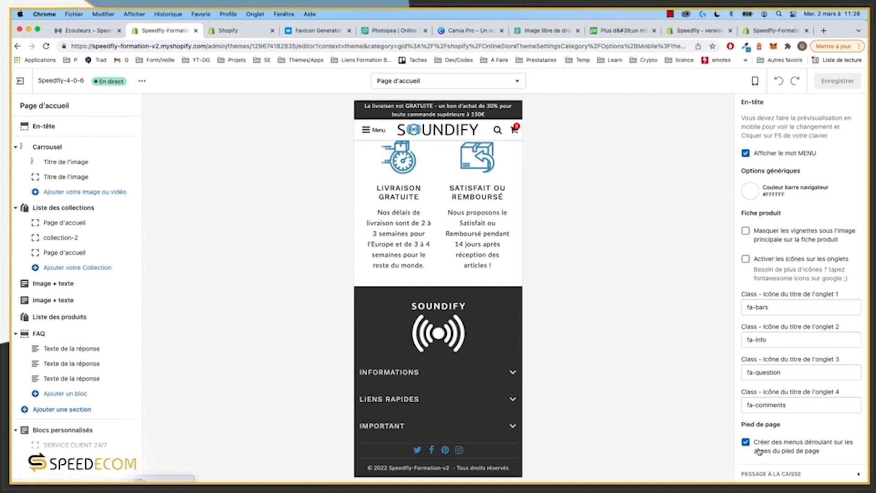
Step: Turn off the footer dropdown menus on mobile, save, and view the live storefront
click(746, 443)
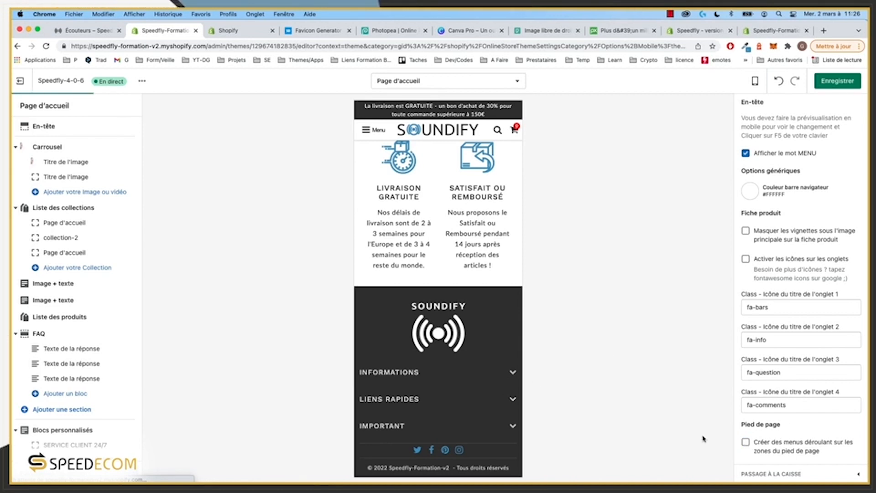
click(840, 81)
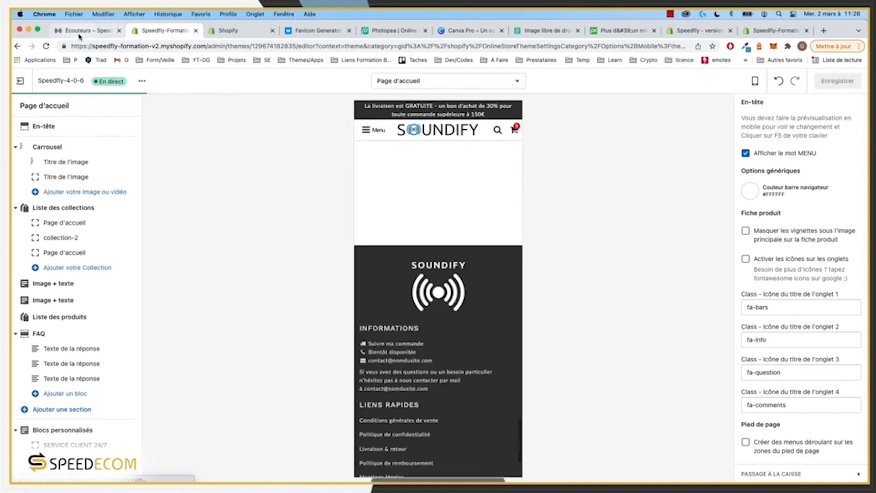
click(87, 30)
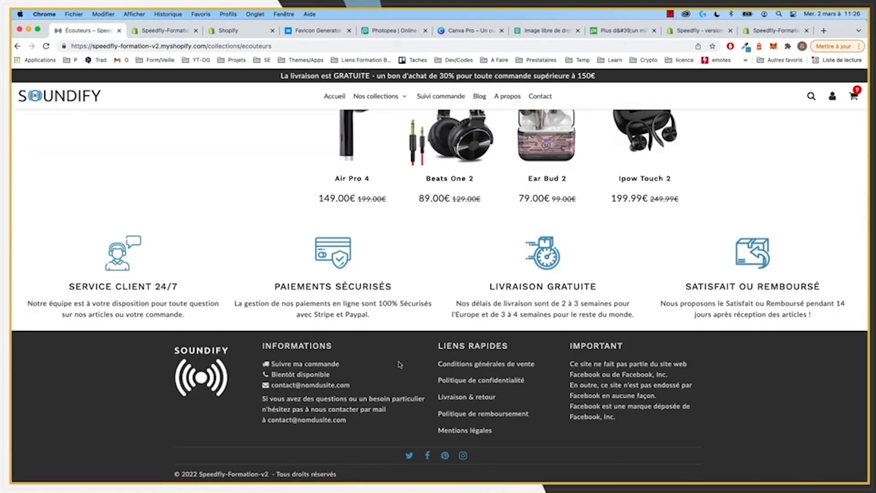
Step: Back in the theme editor, open the Pied de page footer section settings
click(164, 30)
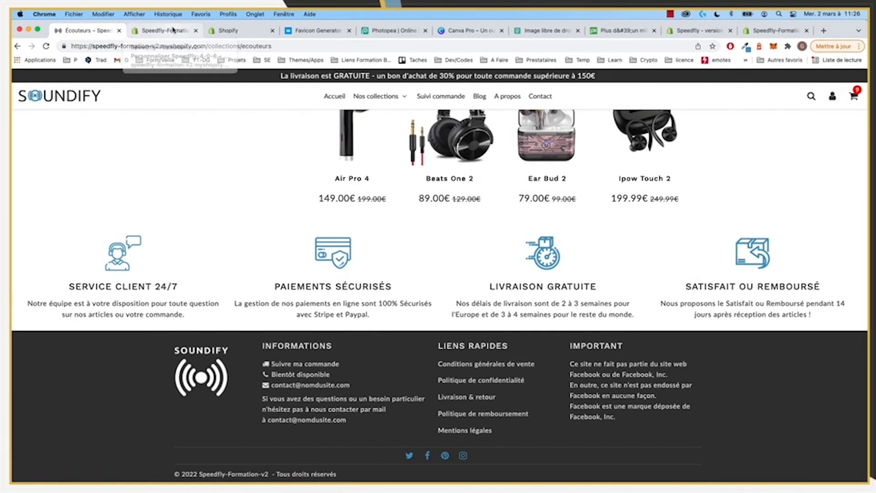
scroll(69, 359, down, 3)
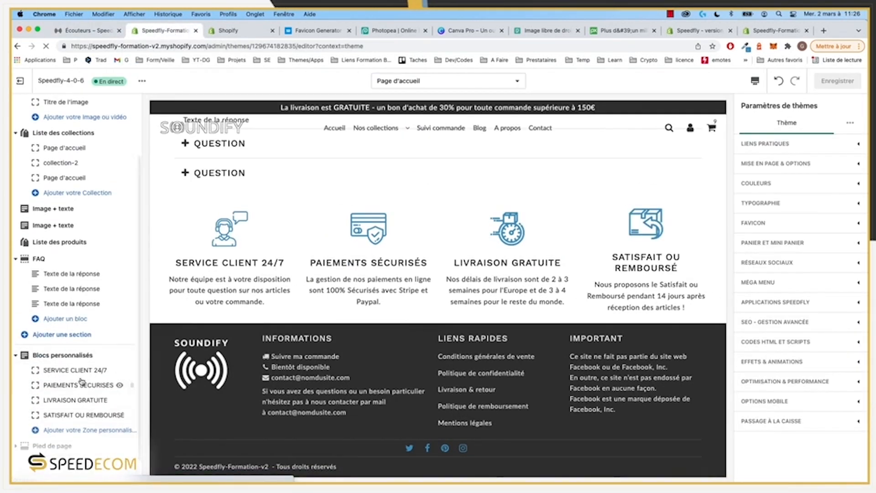
click(52, 446)
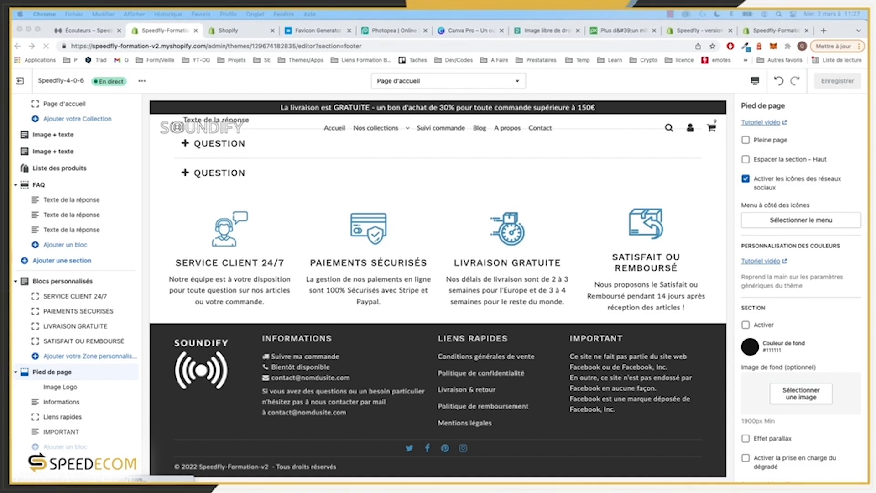
Step: In the Informations block, replace the placeholder domain in the contact text and Email field with the store's
click(66, 392)
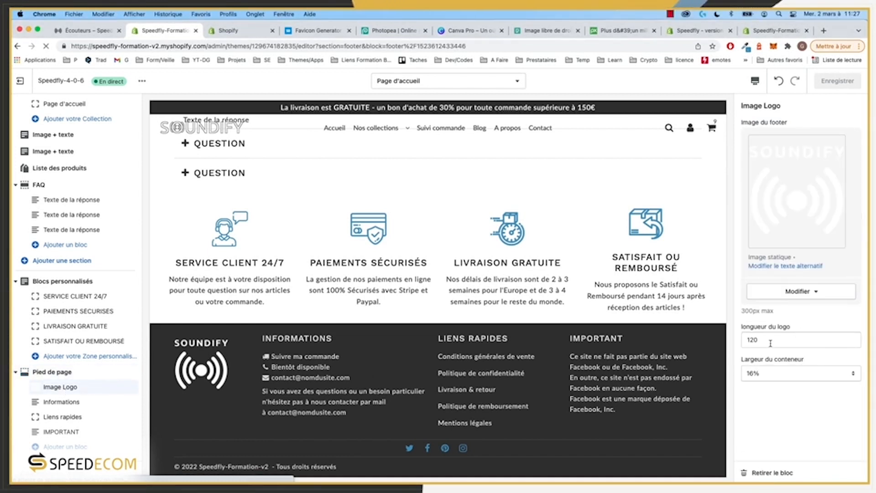
click(77, 403)
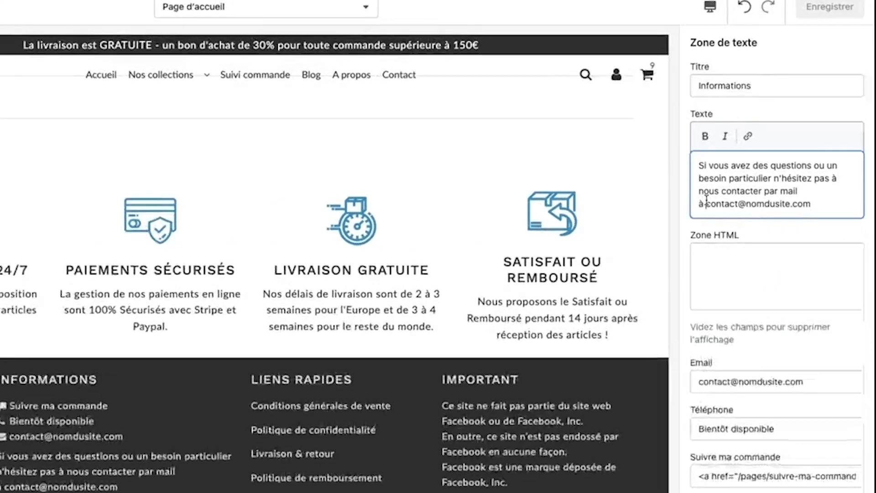
drag(753, 216, 764, 215)
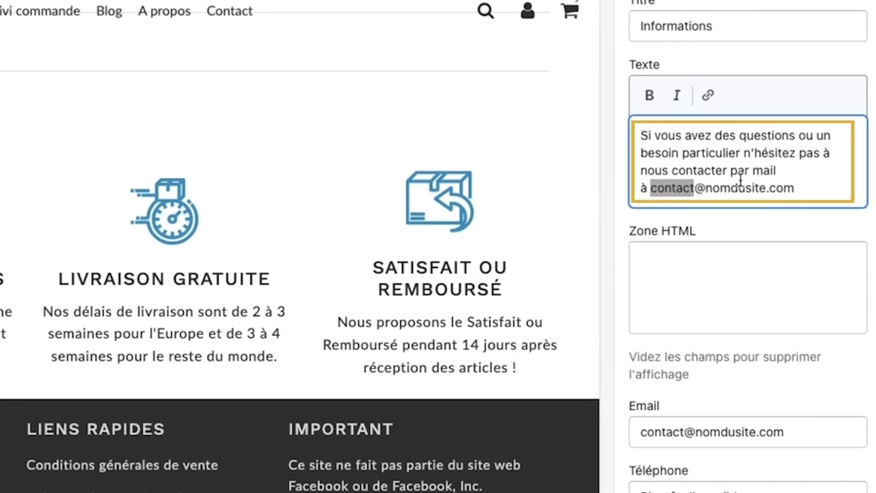
double_click(715, 192)
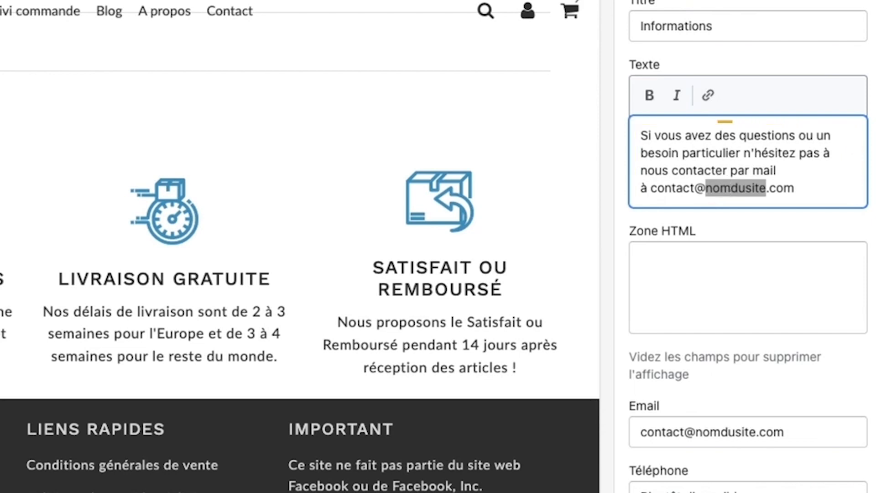
text(soun)
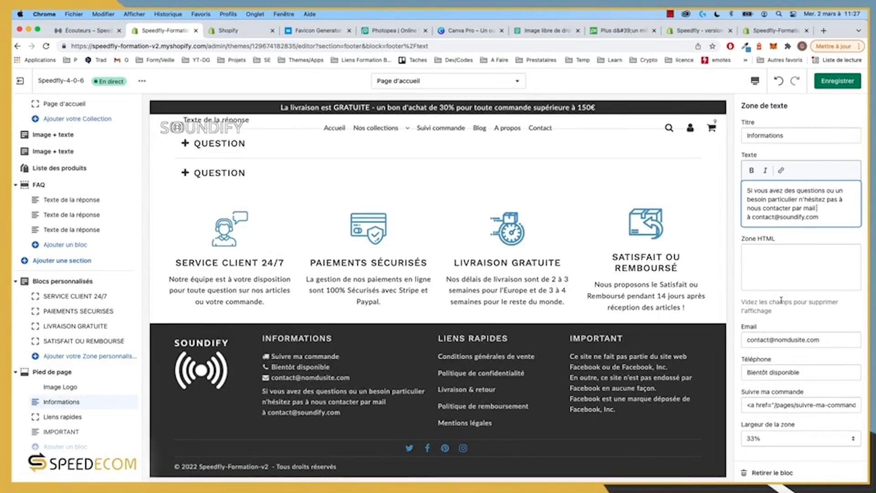
double_click(793, 216)
key(ctrl+c)
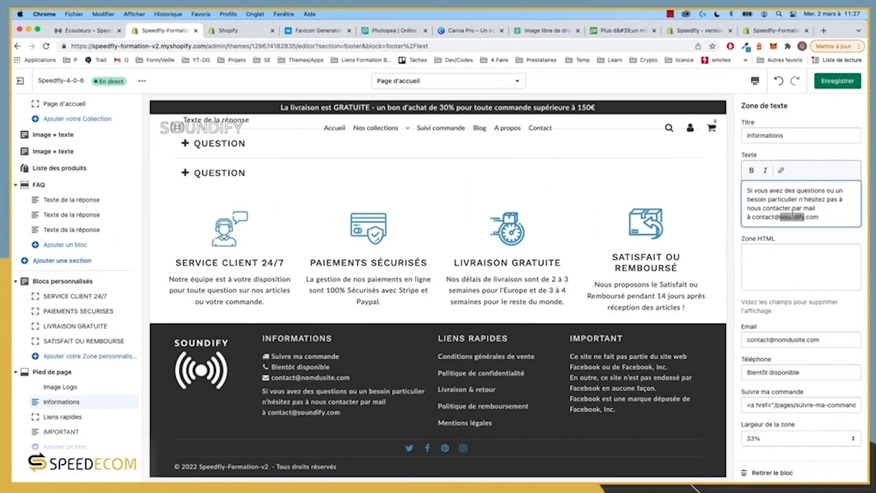
double_click(788, 339)
key(ctrl+v)
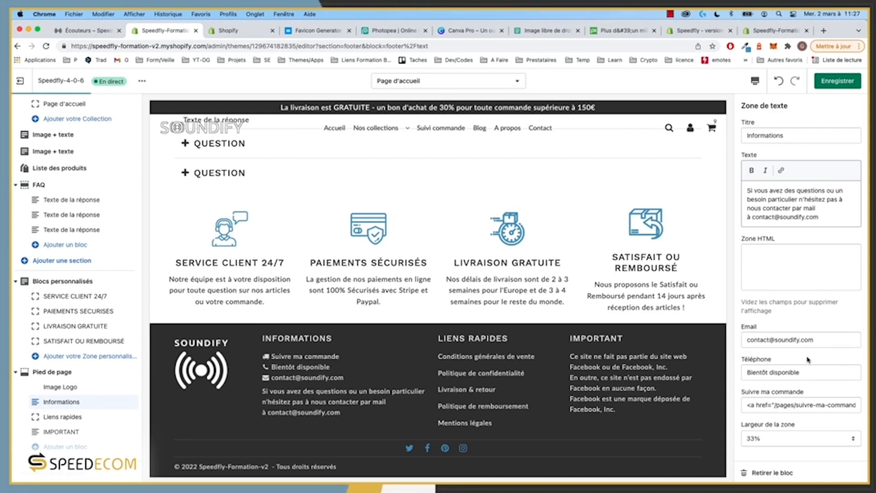
Step: Replace the Téléphone field's placeholder text with the store's phone number
double_click(784, 372)
key(super+a)
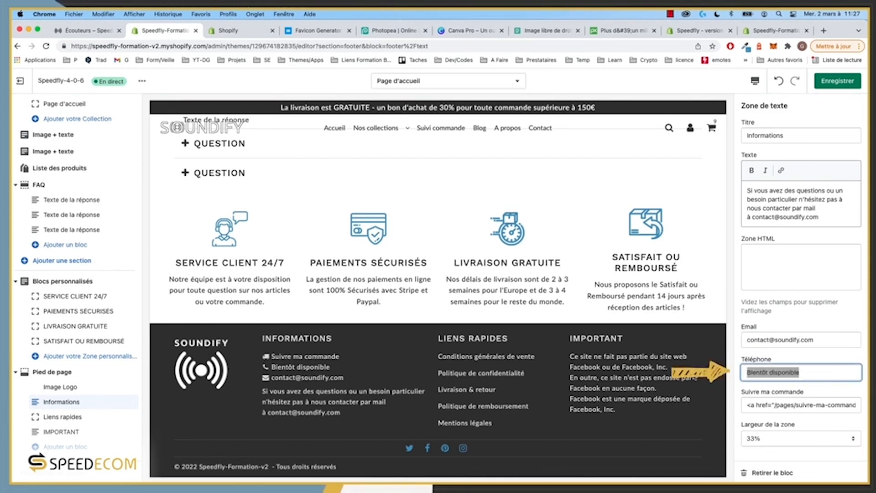
key(BackSpace)
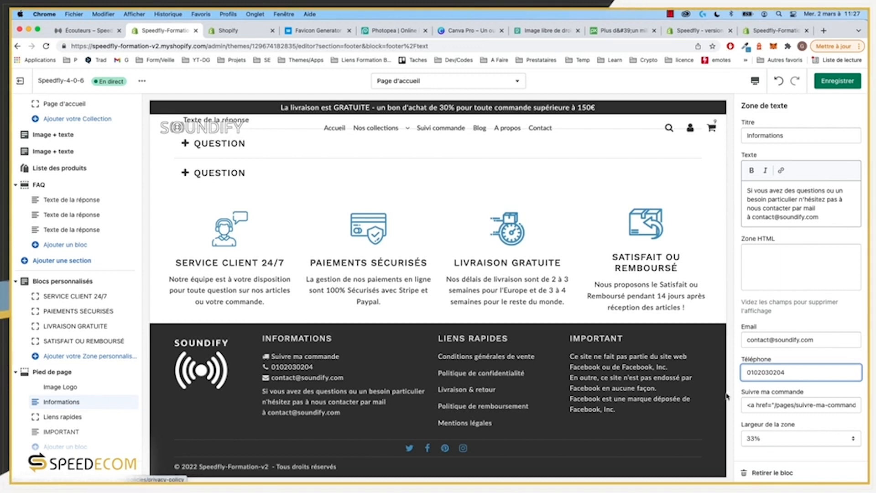
Step: Check the Suivre ma commande link's page path, /pages/suivre-ma-commande
mouse_move(776, 405)
mouse_down()
mouse_move(861, 406)
mouse_move(775, 407)
mouse_up()
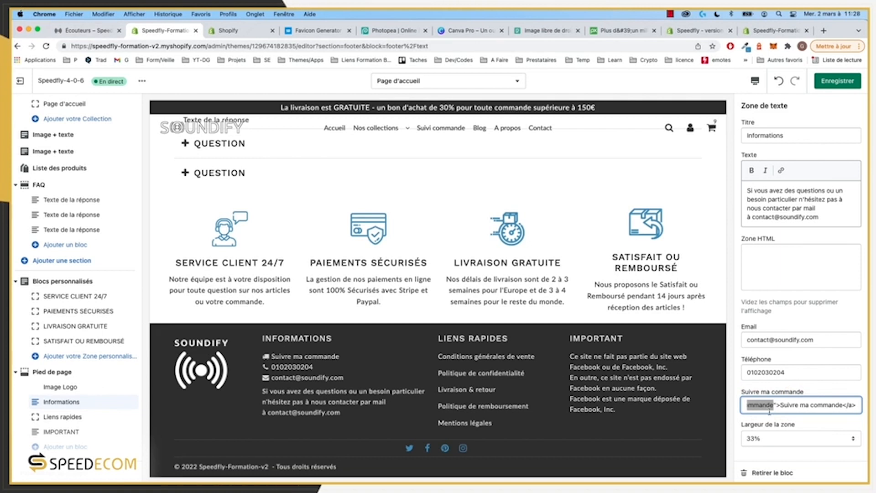
key(super+a)
click(805, 405)
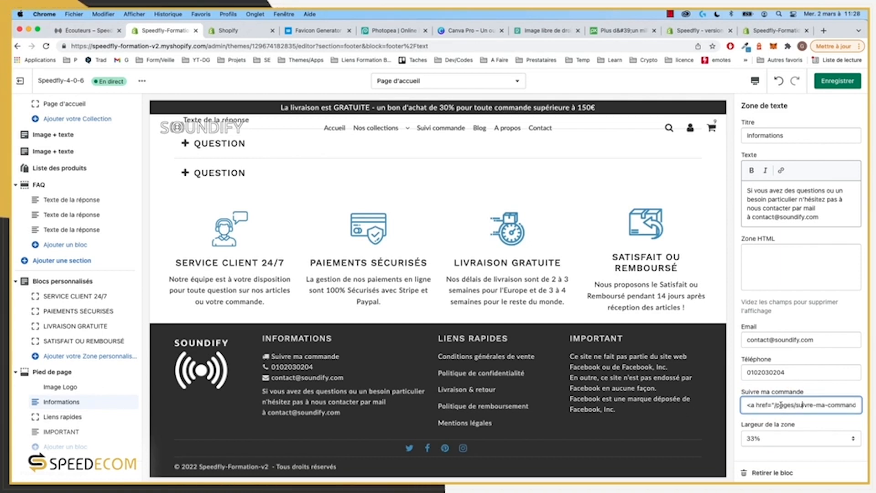
drag(797, 406, 828, 406)
click(777, 405)
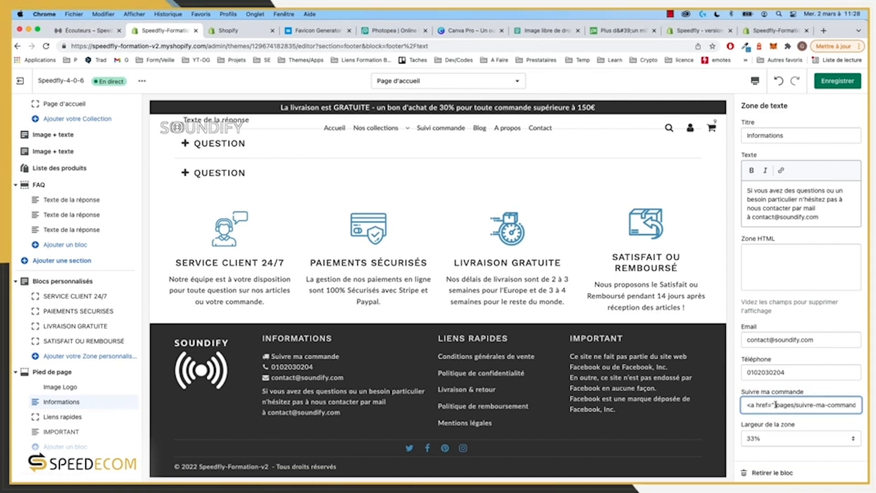
Step: Open the storefront's Suivi commande page and inspect its /pages/suivre-ma-commande address
click(85, 30)
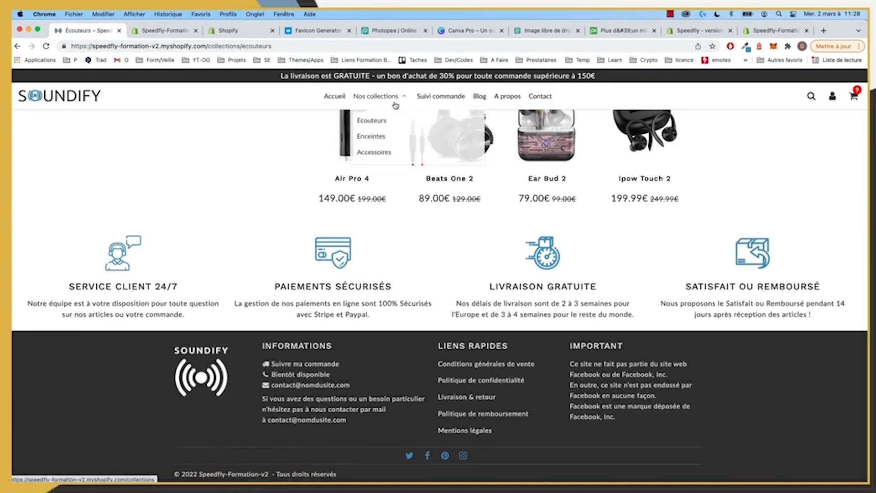
click(426, 98)
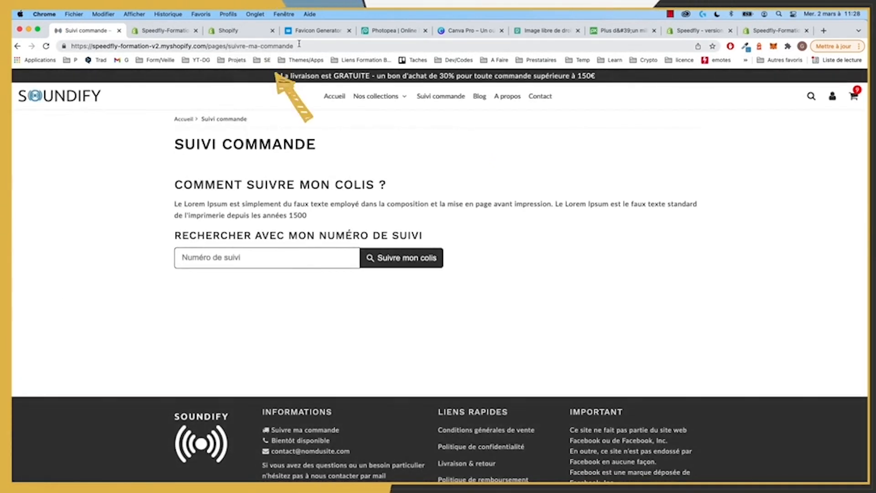
double_click(217, 45)
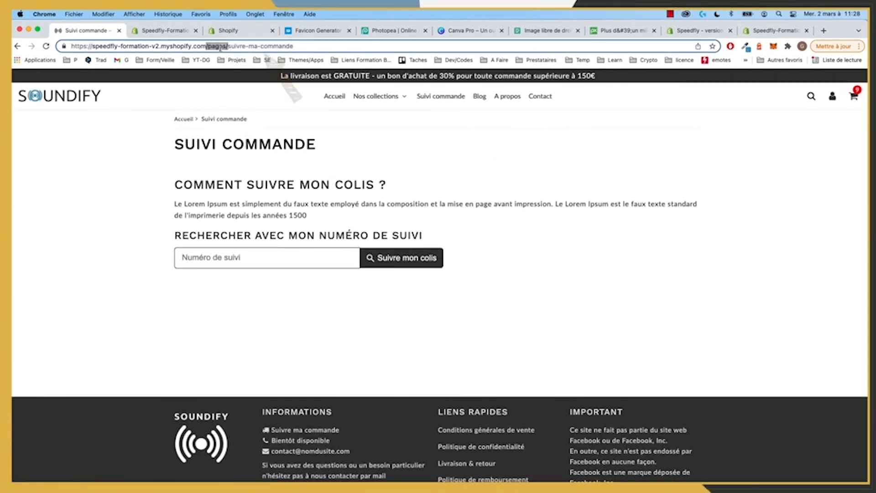
click(281, 46)
drag(299, 45, 236, 47)
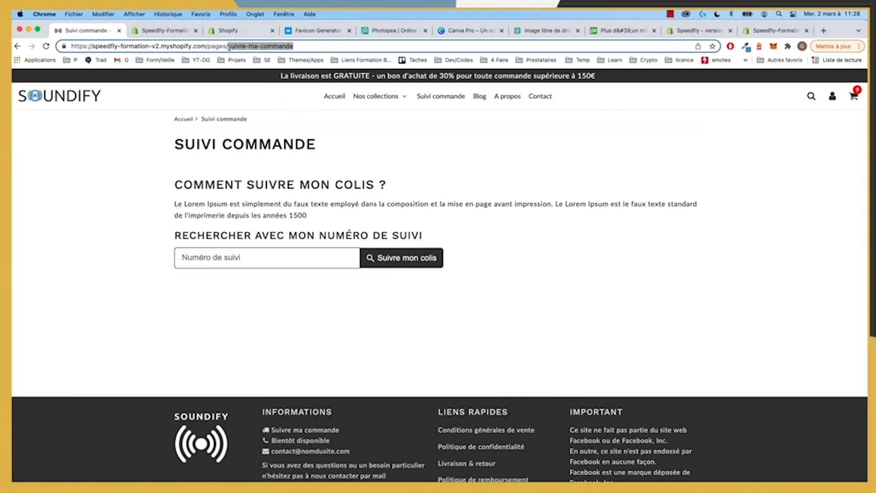
Step: Compare the footer tracking link path in the theme editor against that page address
click(165, 30)
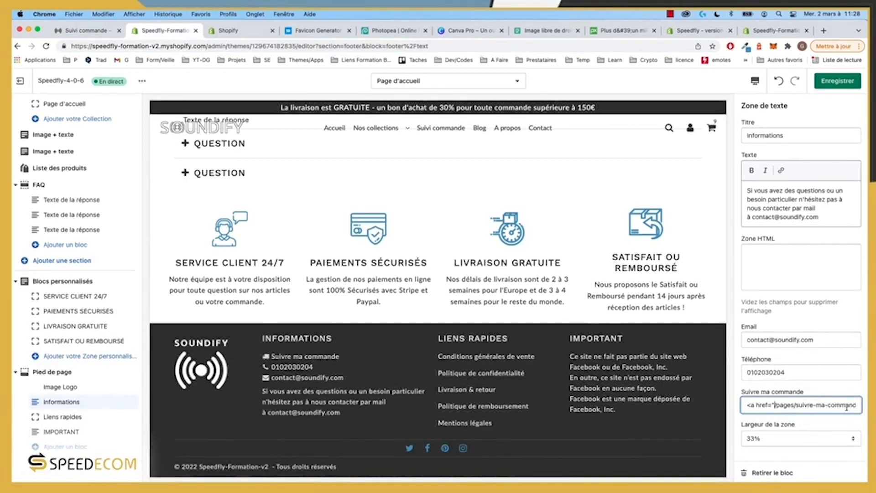
drag(796, 405, 859, 407)
click(796, 405)
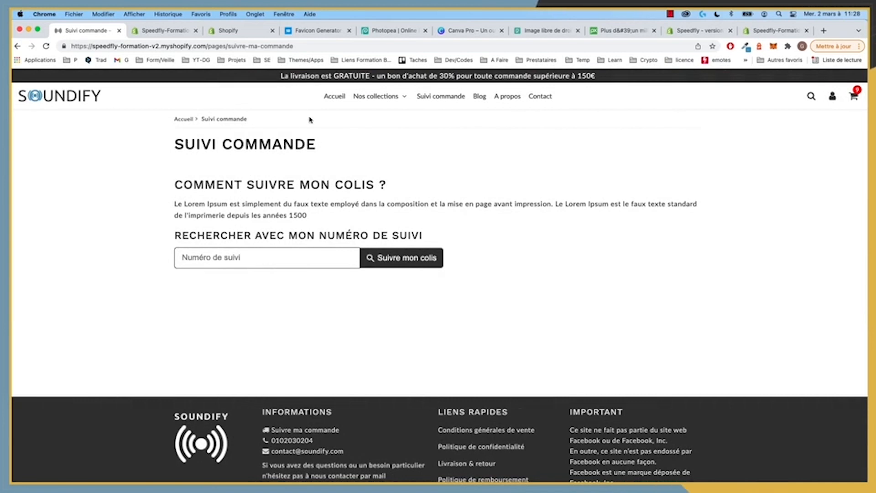
scroll(358, 428, down, 2)
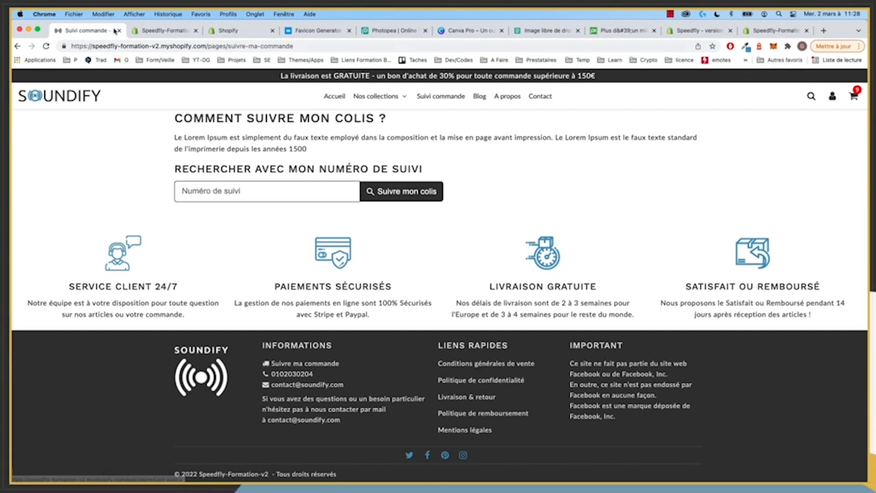
click(165, 31)
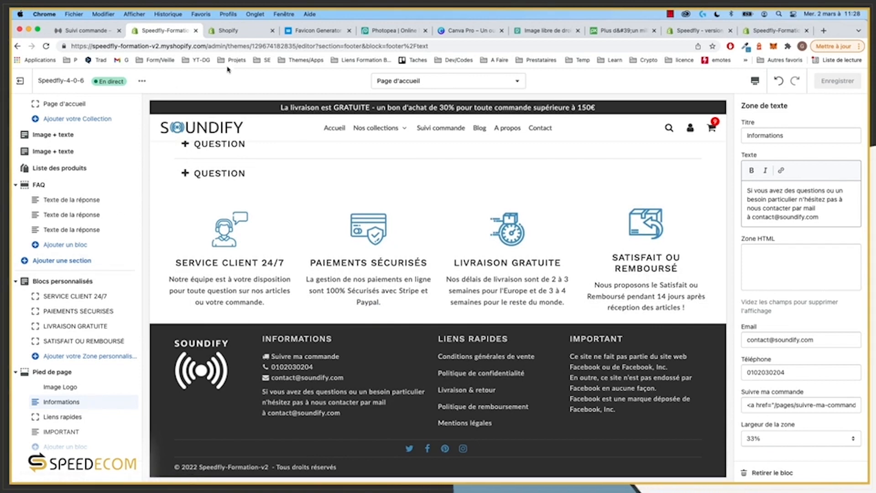
click(228, 31)
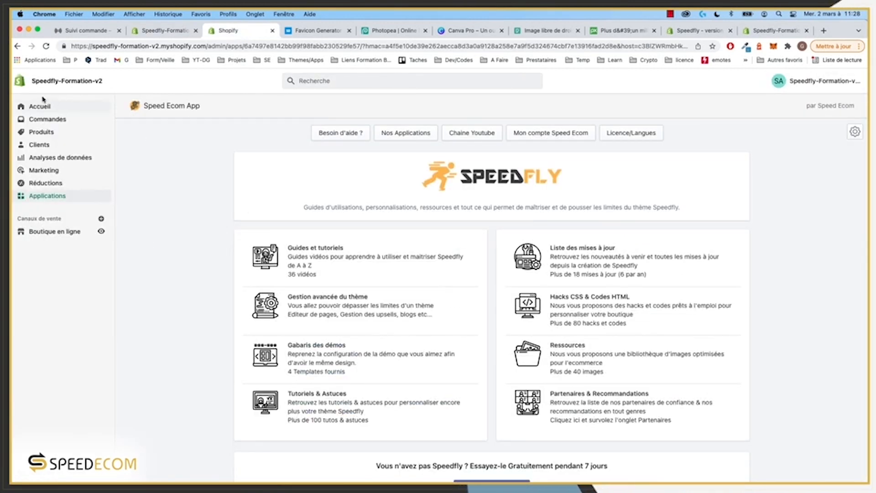
Step: Open the store admin in a new tab and go to Boutique en ligne > Pages
super+click(27, 84)
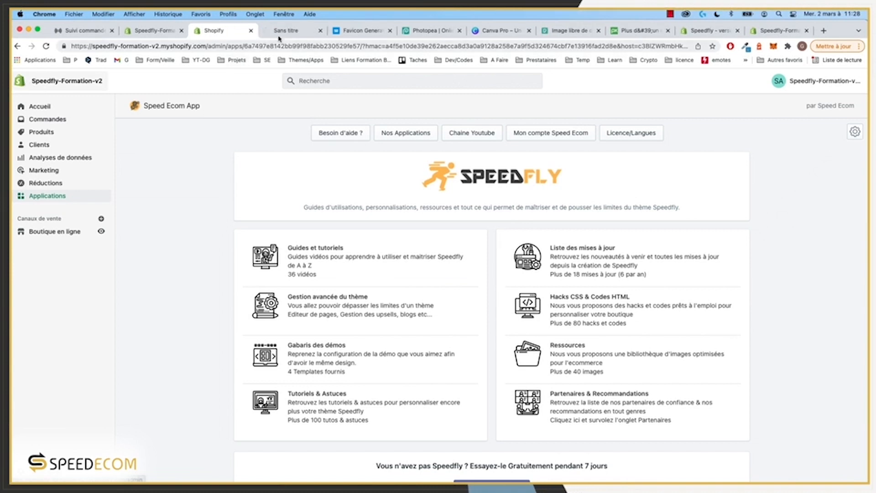
click(283, 33)
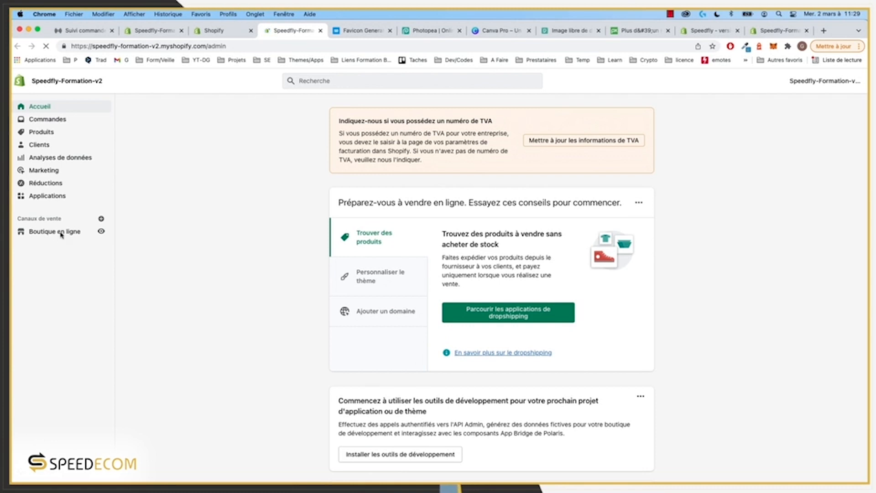
click(51, 233)
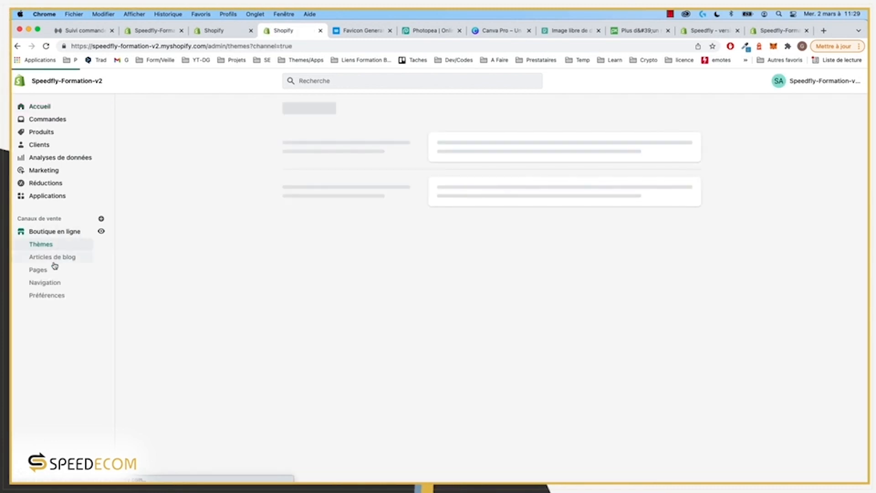
click(38, 270)
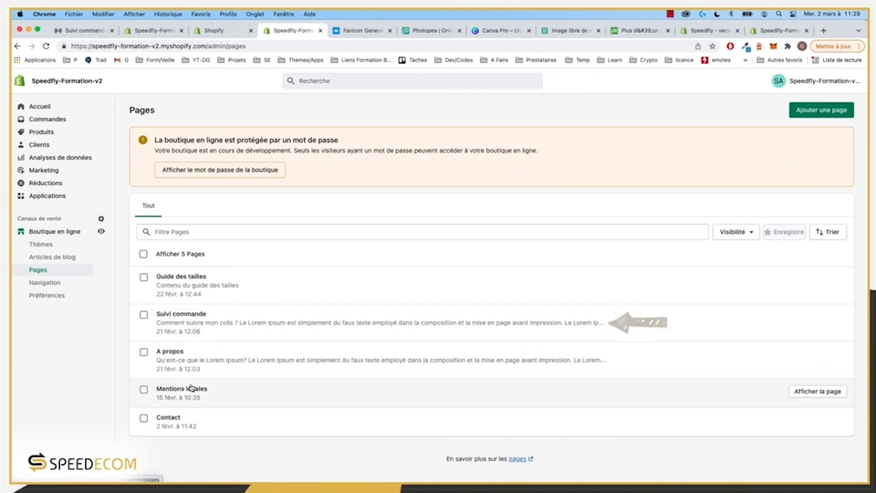
Step: Give the Mentions légales page the placeholder content 'Mentions ...' and save it
click(193, 392)
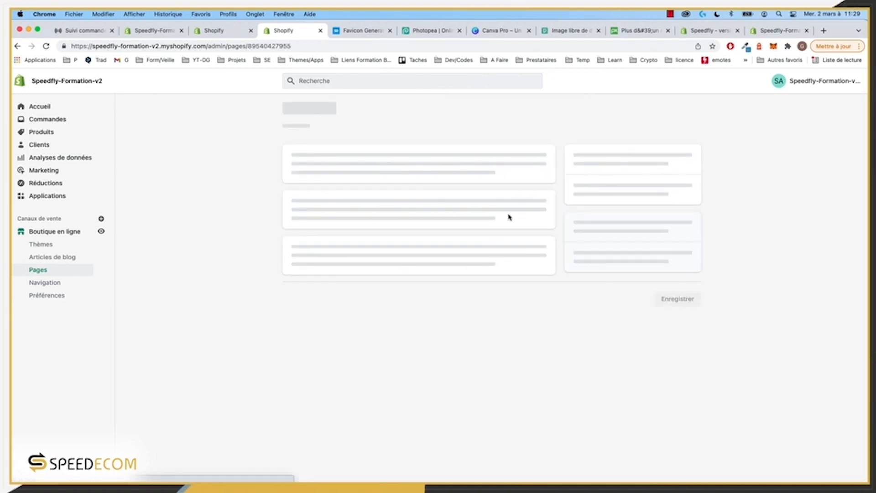
click(341, 237)
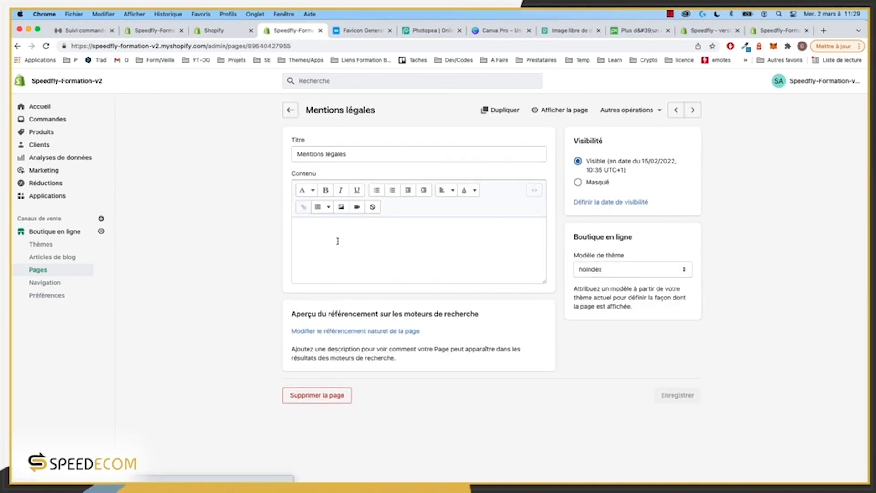
text(Mentions ...)
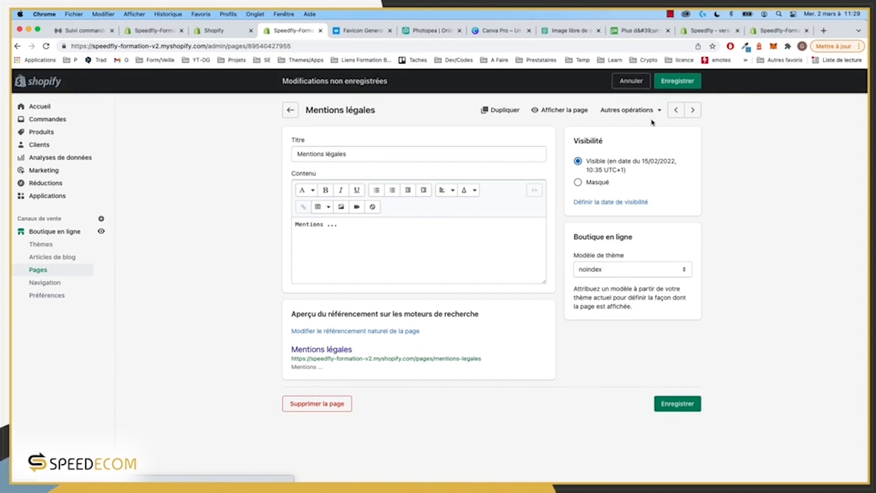
click(678, 80)
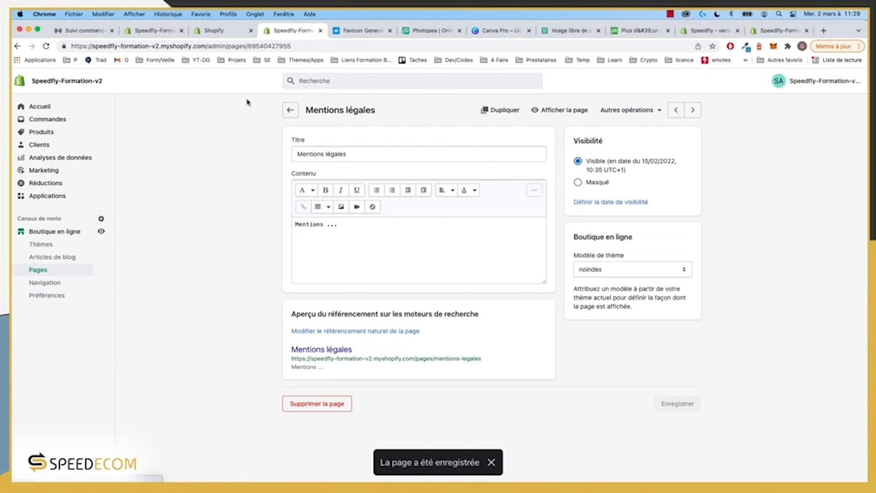
click(227, 32)
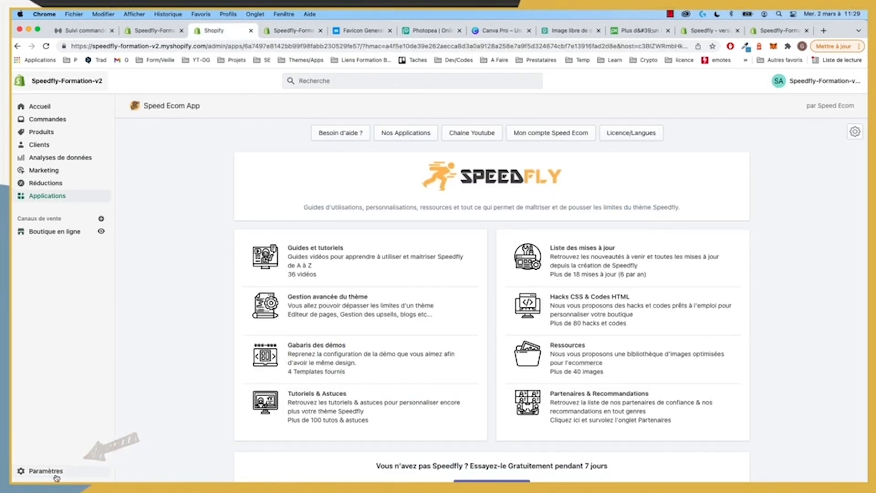
Step: Open the store's Politiques settings in a new tab and review the refund policy placeholder
super+click(49, 472)
click(332, 30)
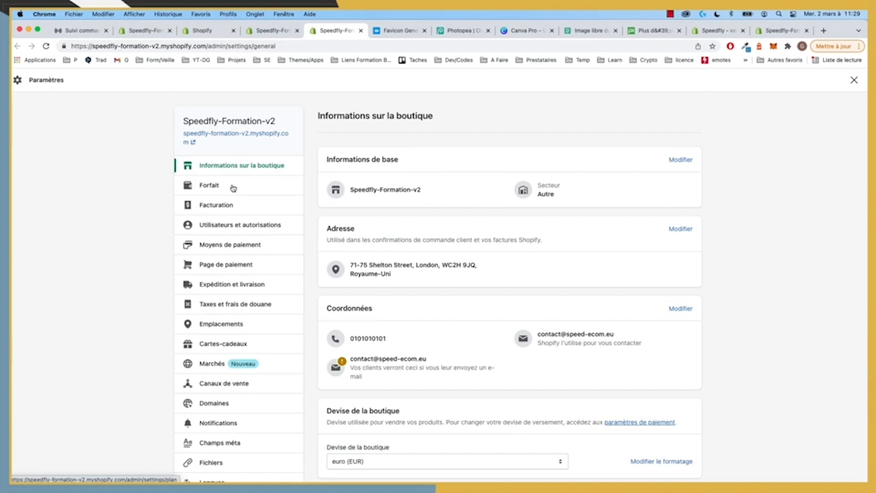
scroll(242, 265, down, 4)
scroll(242, 265, down, 2)
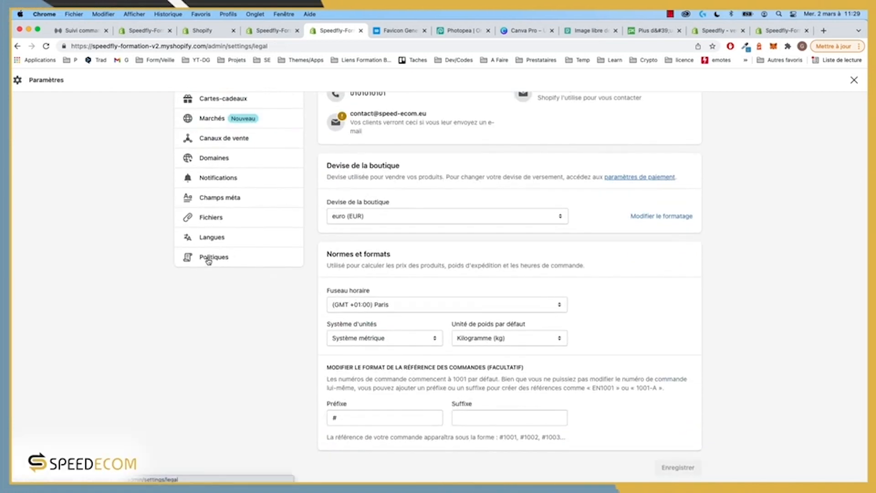
click(208, 257)
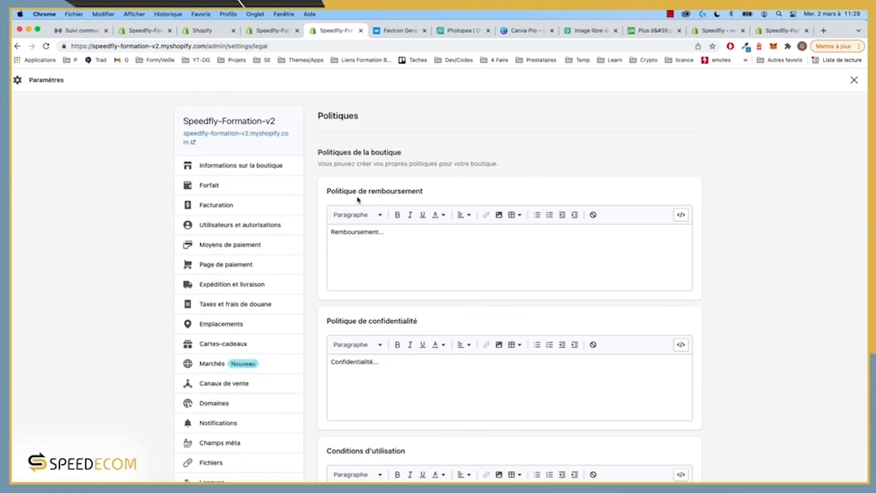
drag(397, 236, 308, 233)
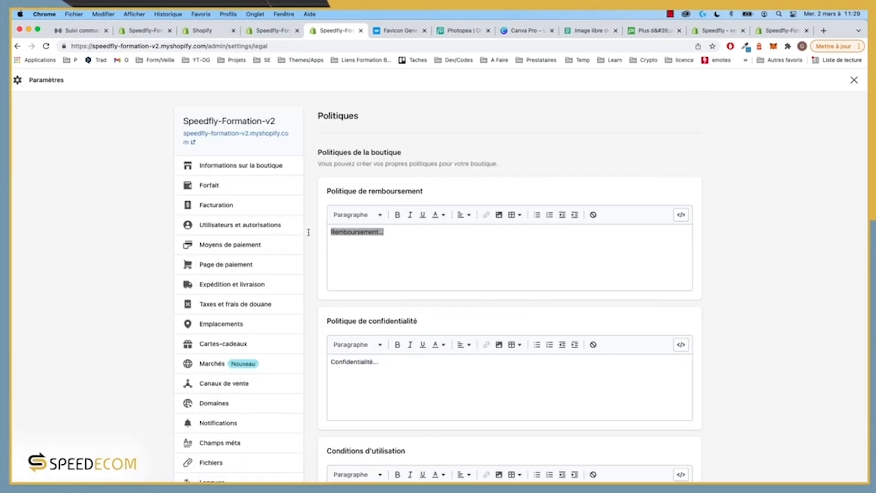
click(406, 233)
Step: Review the shipping and terms of service placeholders, then cycle through the admin tabs
scroll(403, 257, down, 3)
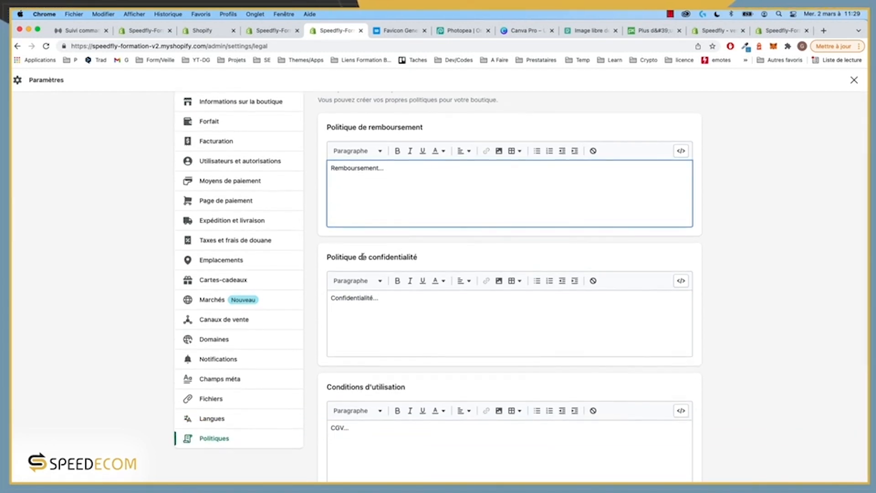
scroll(364, 255, down, 6)
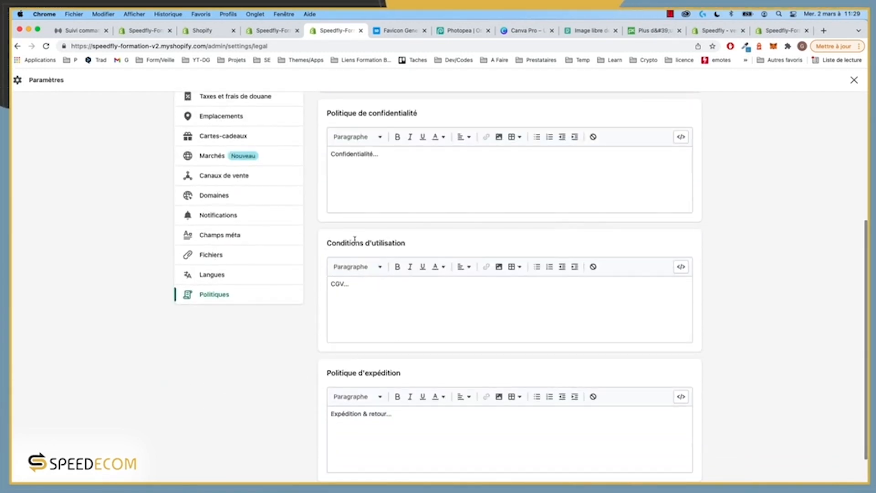
scroll(429, 247, down, 2)
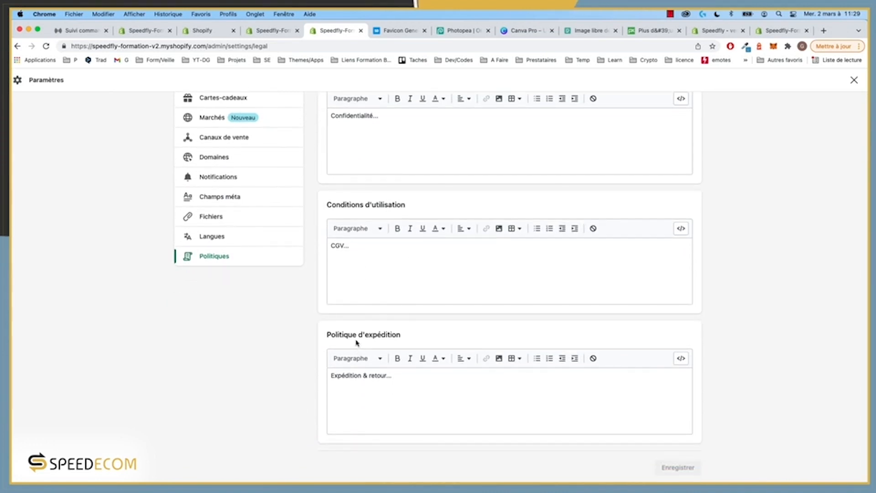
click(412, 380)
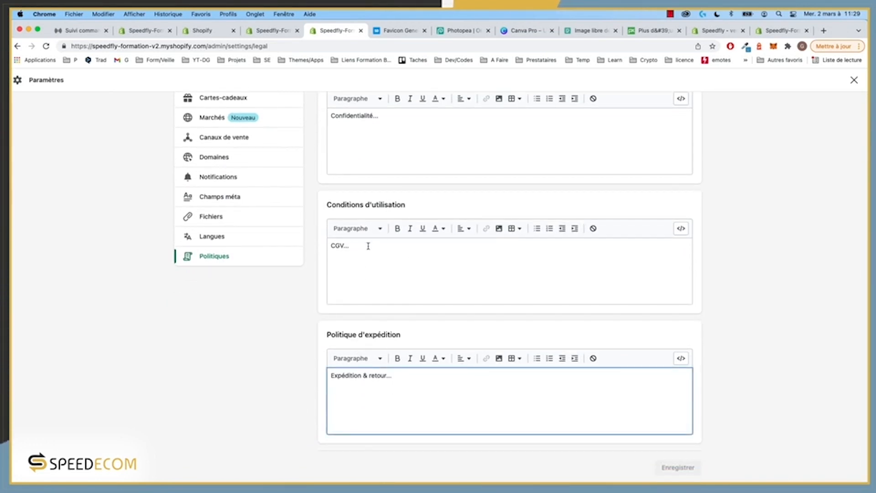
drag(368, 246, 269, 247)
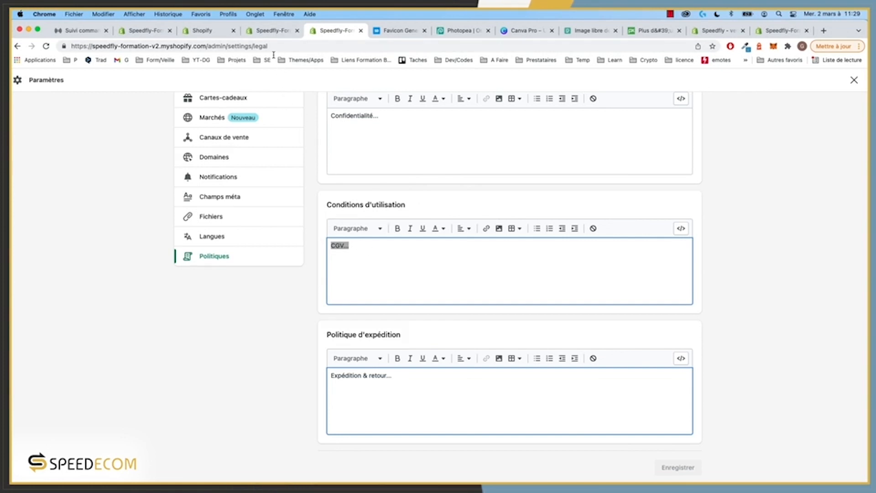
click(271, 32)
click(211, 33)
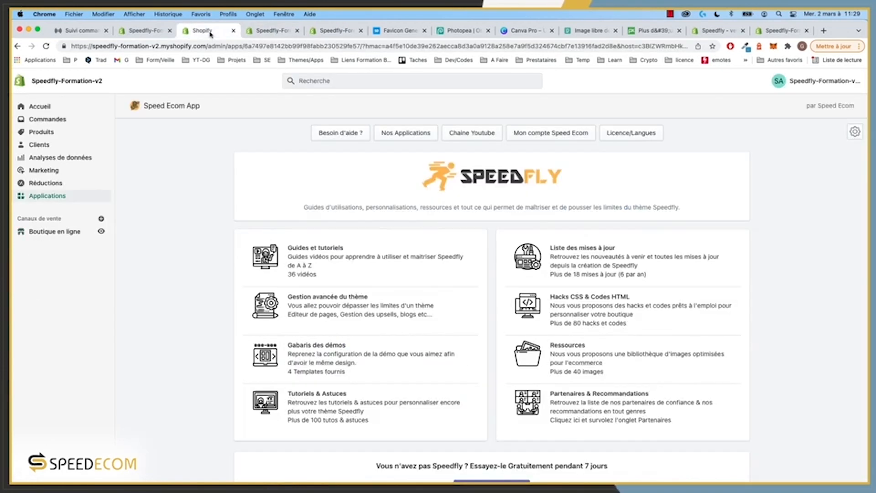
click(283, 34)
click(322, 32)
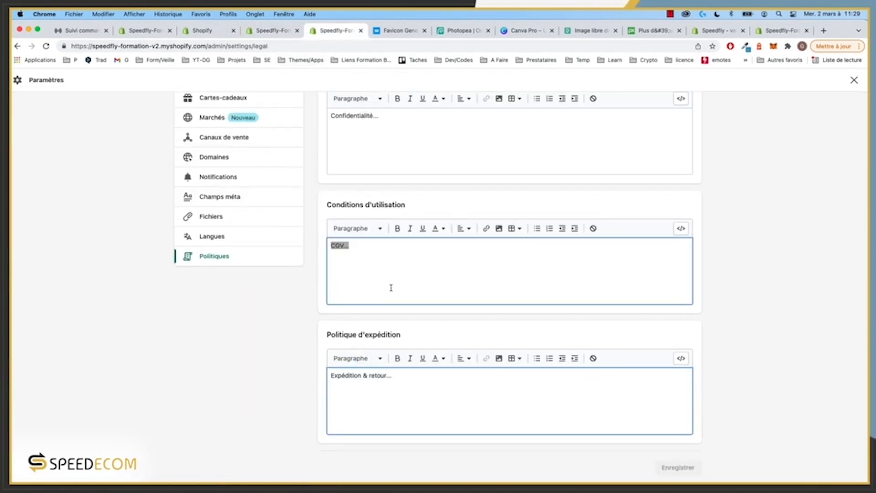
scroll(378, 271, up, 10)
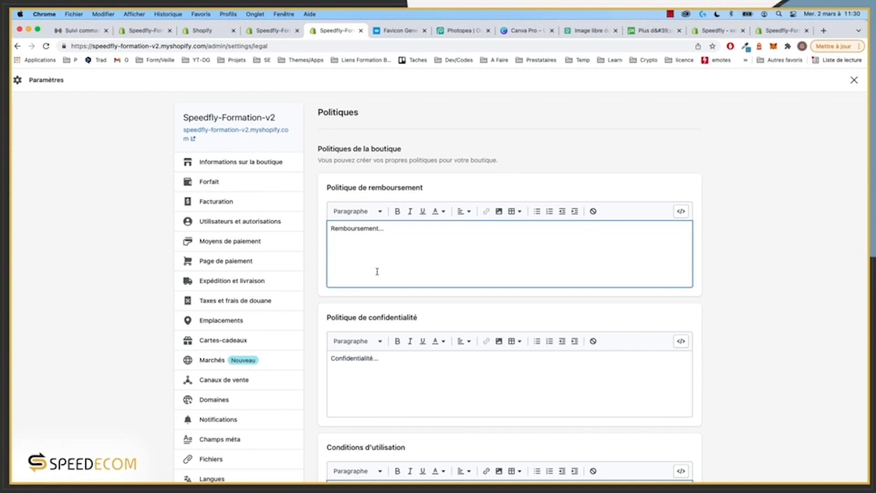
Step: From the storefront's order-tracking page, open the cart and proceed to checkout
click(83, 29)
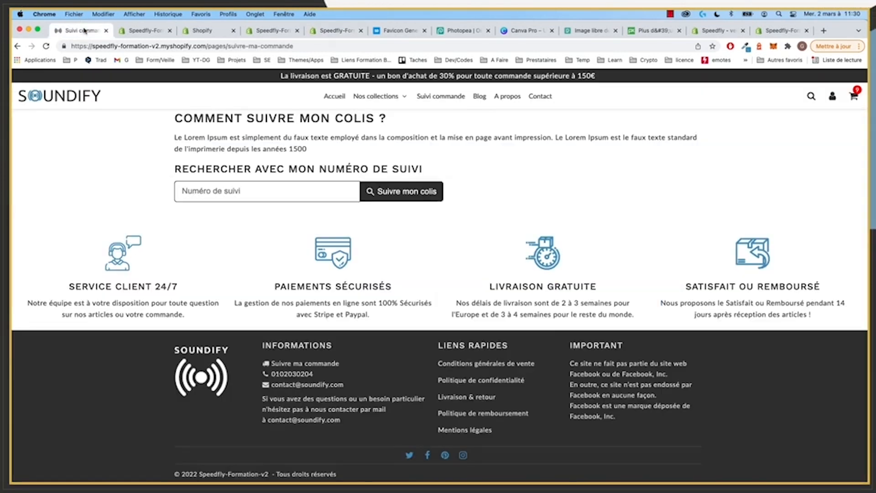
click(855, 97)
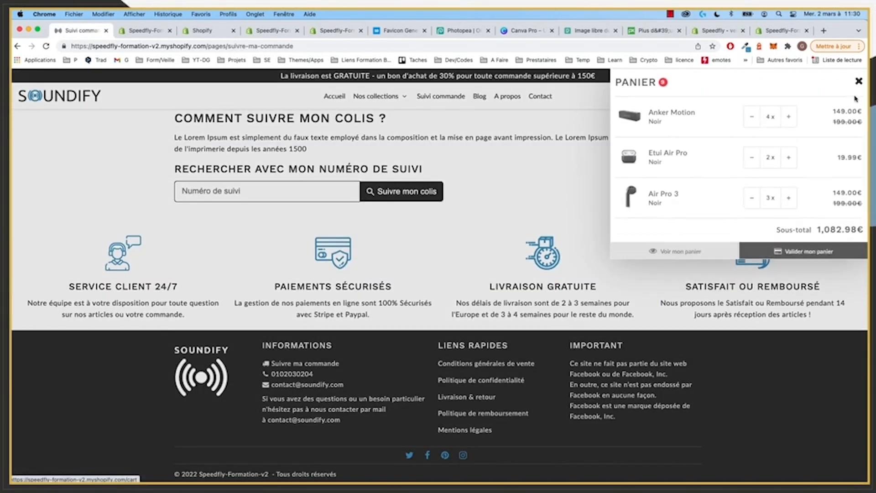
click(822, 250)
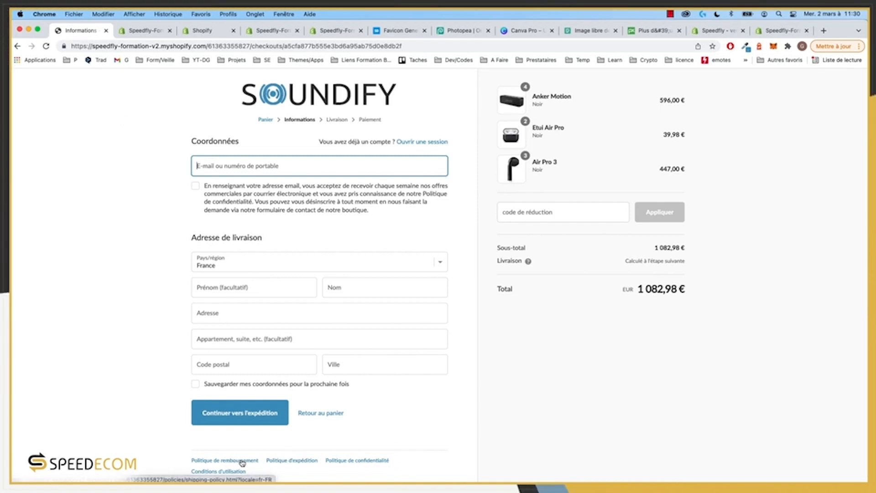
Step: Compare the checkout page with the theme editor, then go to the Mentions légales page editor
click(139, 30)
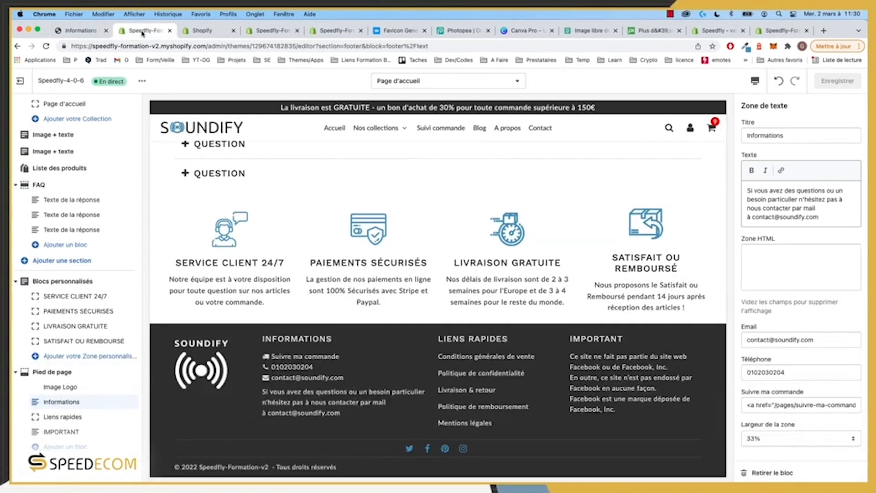
click(78, 30)
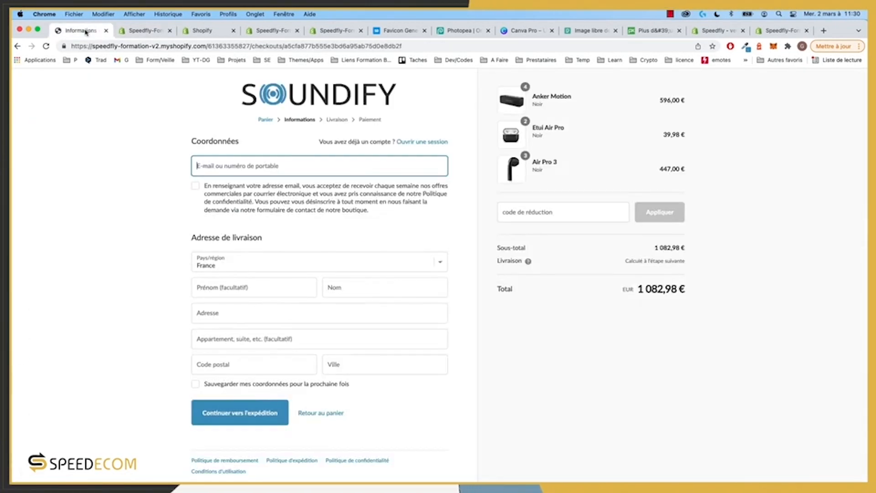
click(141, 31)
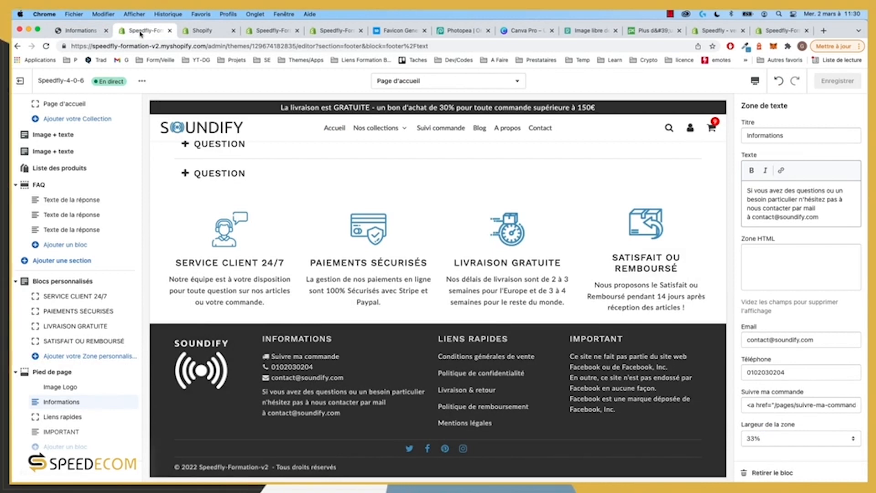
click(88, 32)
click(137, 30)
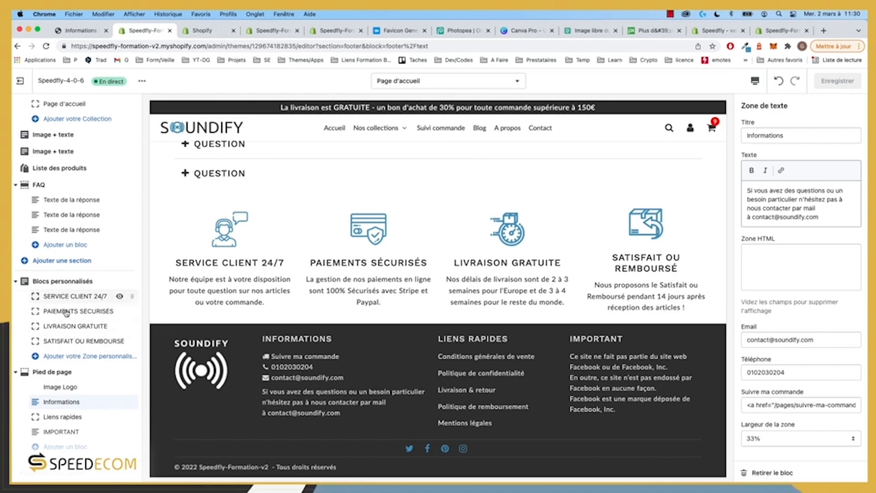
click(198, 31)
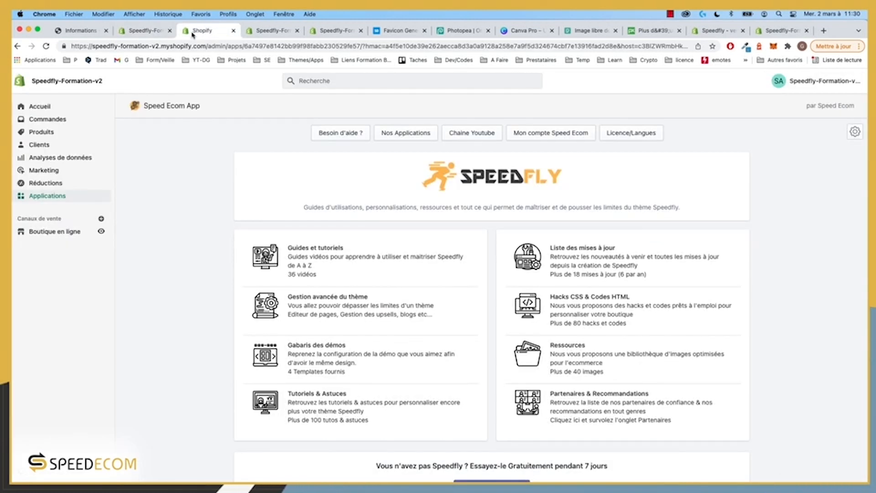
click(274, 31)
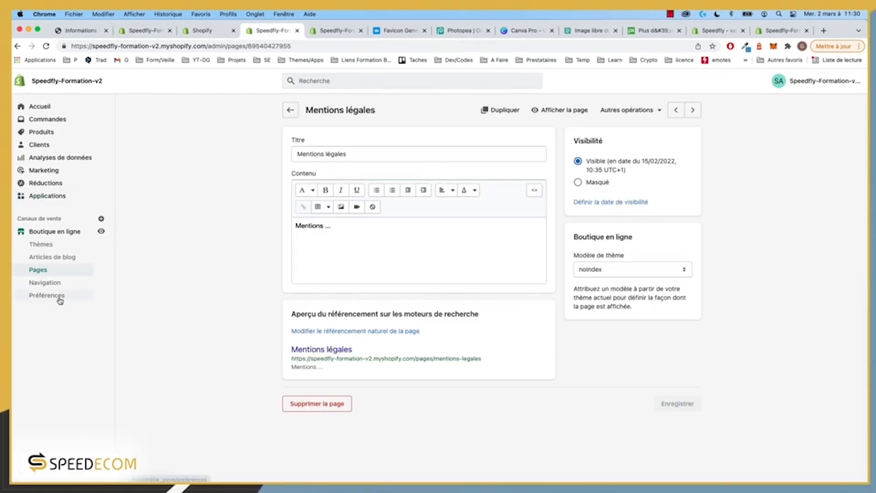
Step: Open Navigation > Menu pied de page and edit its Mentions légales item
click(45, 283)
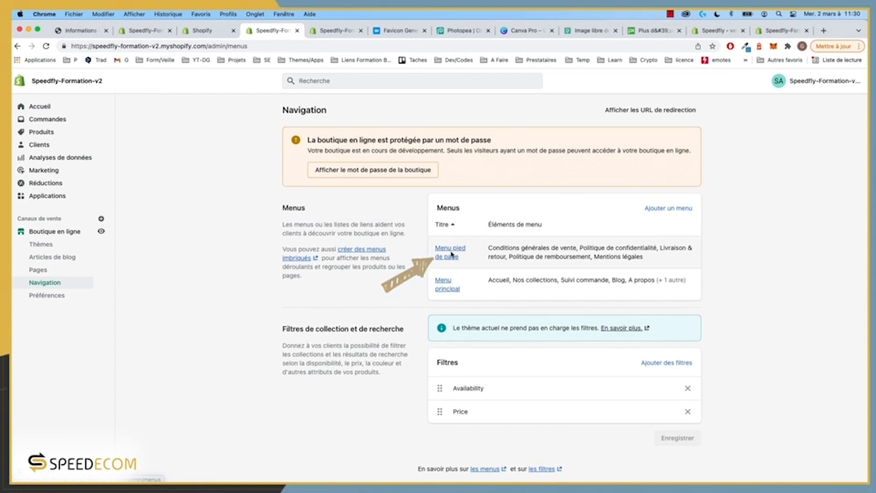
click(450, 253)
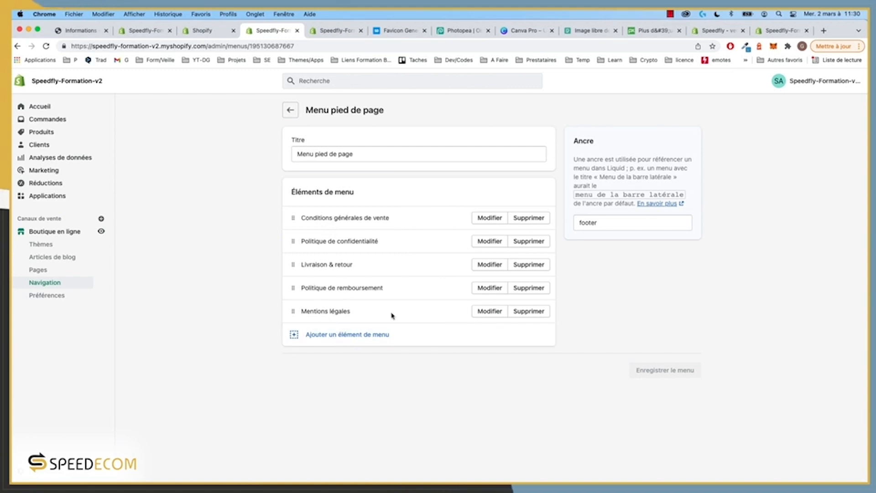
click(498, 313)
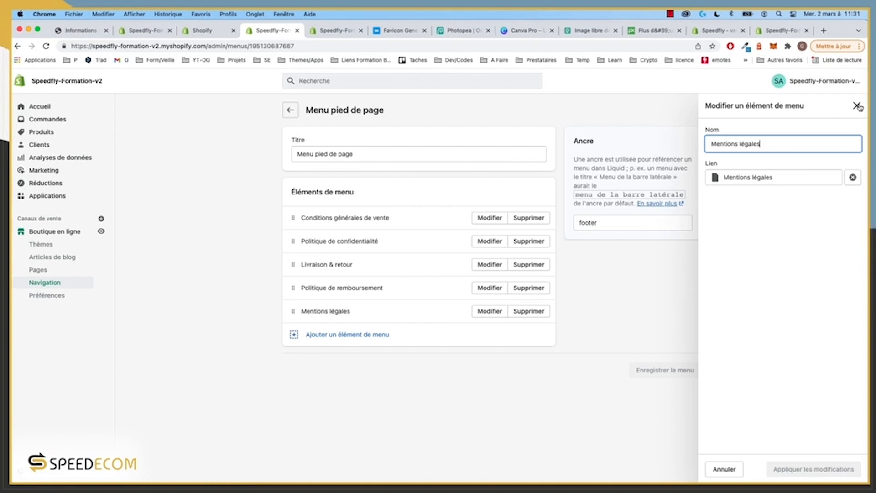
Step: Replace the item's link with Pages > Mentions légales, apply it, and save the menu
click(853, 177)
click(790, 183)
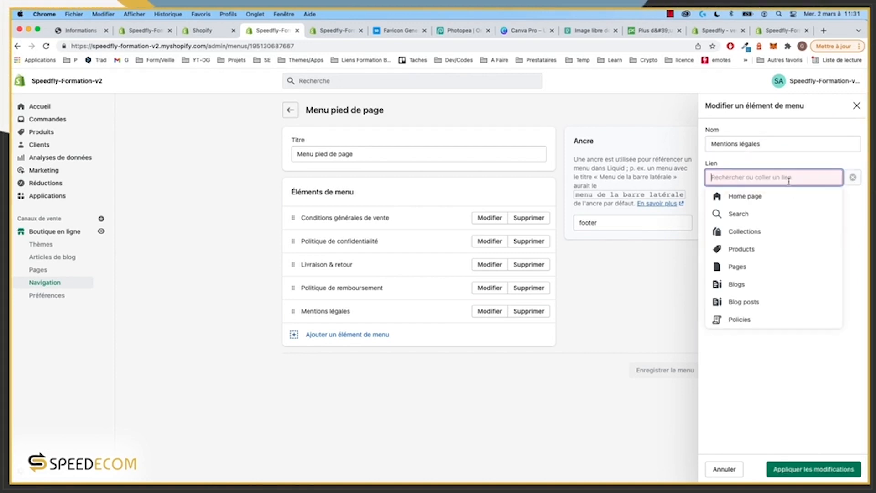
click(749, 265)
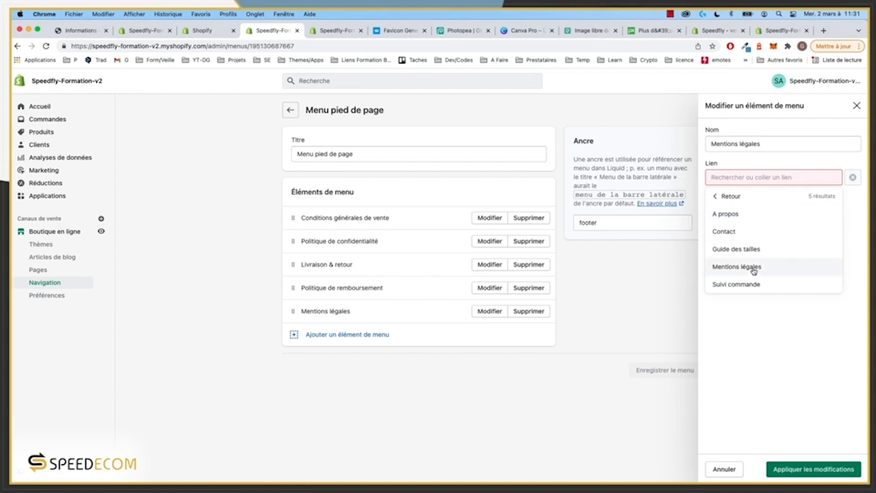
click(754, 268)
click(814, 469)
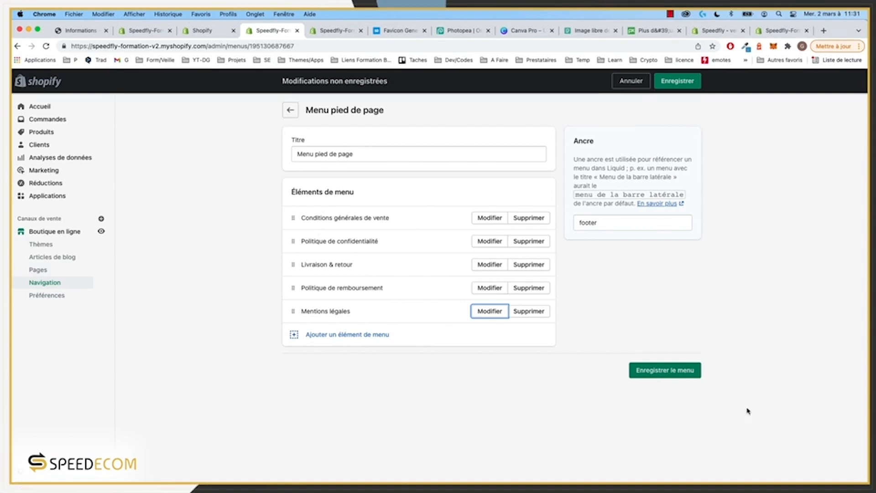
click(666, 371)
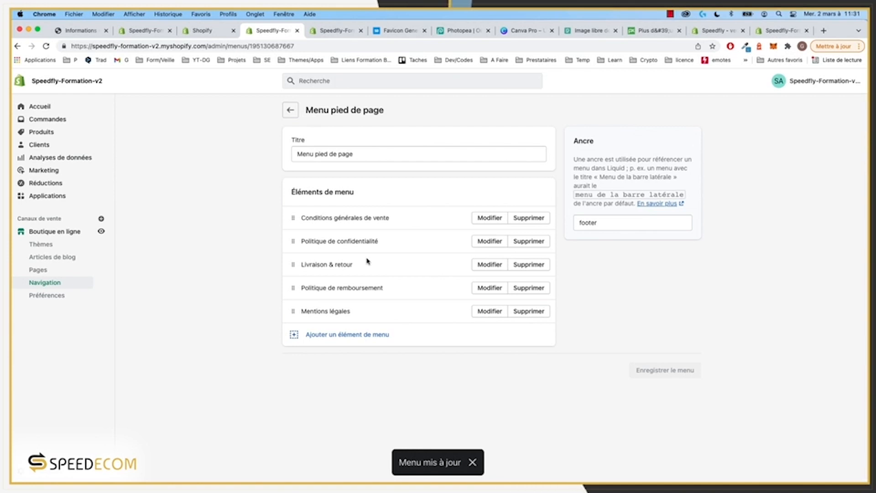
Step: Relink the Conditions générales de vente item to Politiques > Terms of Service
click(492, 218)
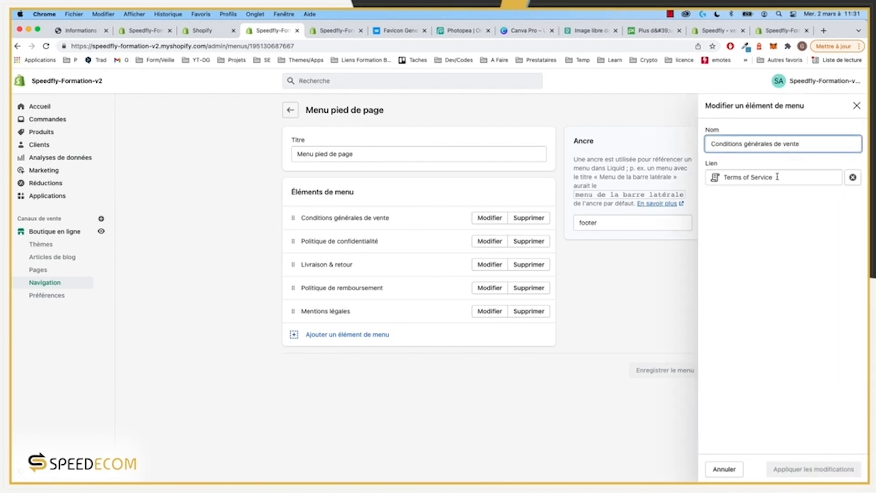
click(794, 178)
click(852, 178)
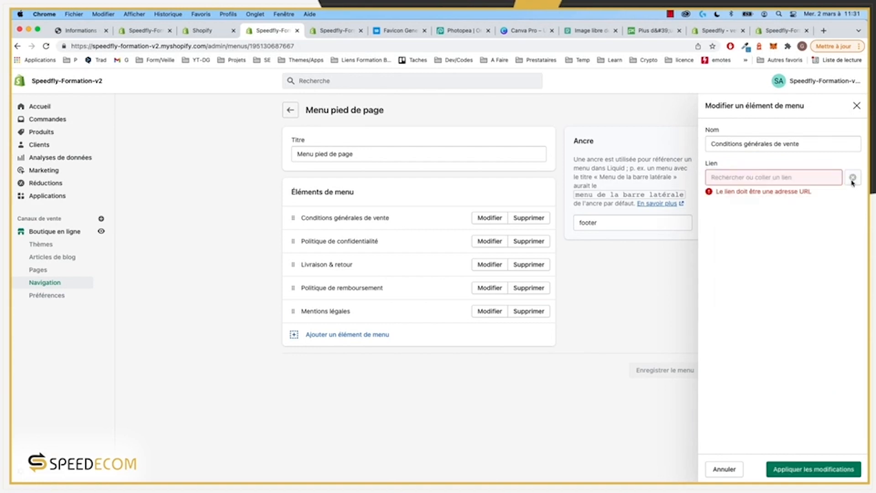
click(751, 178)
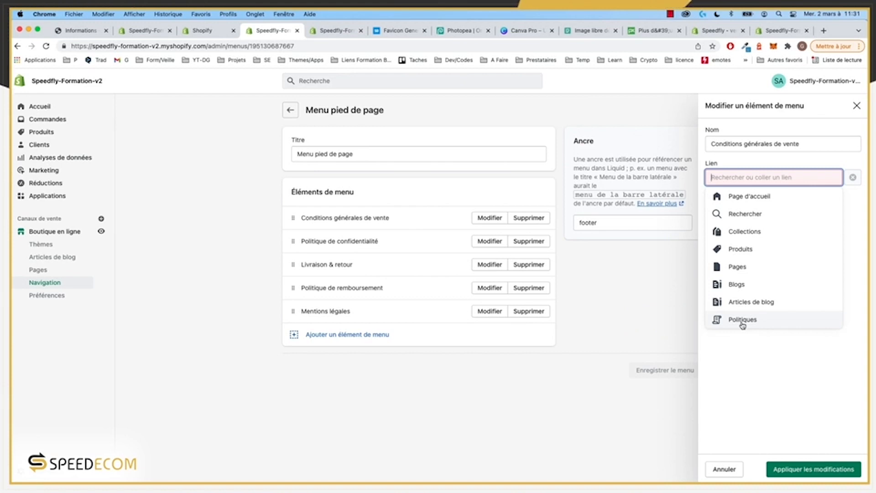
click(743, 321)
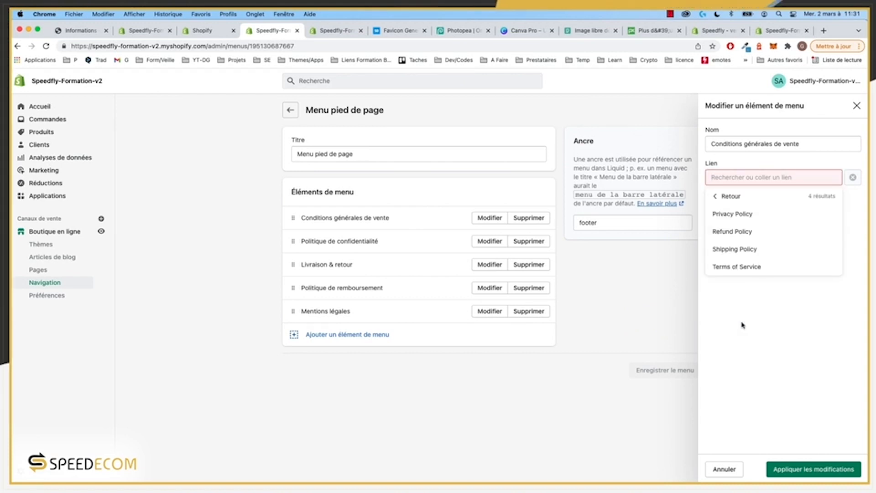
click(739, 268)
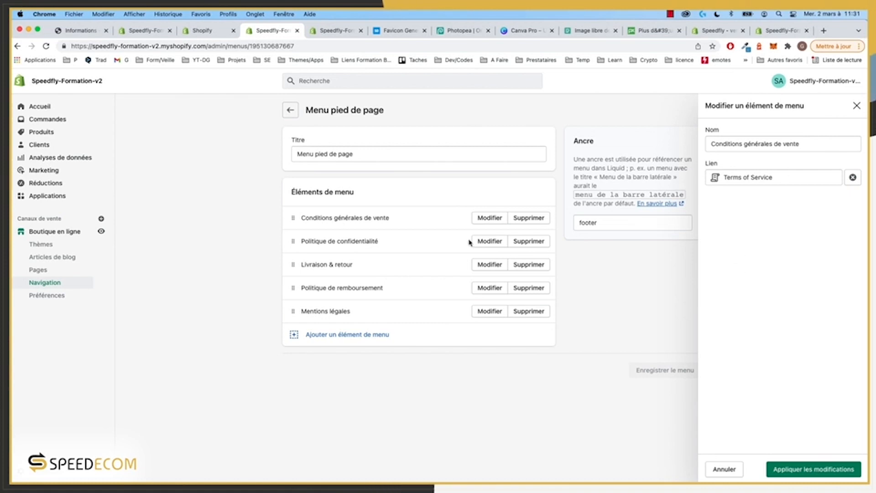
click(811, 470)
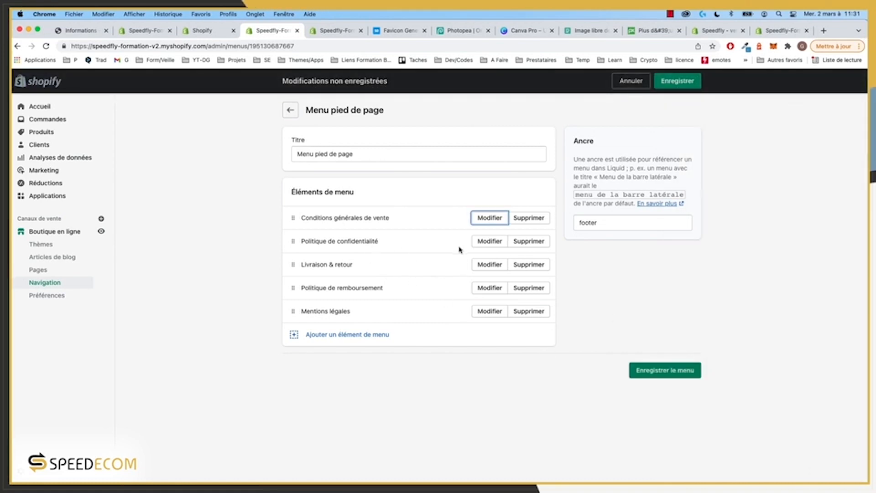
Step: Check the confidentiality, Livraison & retour and remboursement items' links, save the menu, and view checkout
click(481, 242)
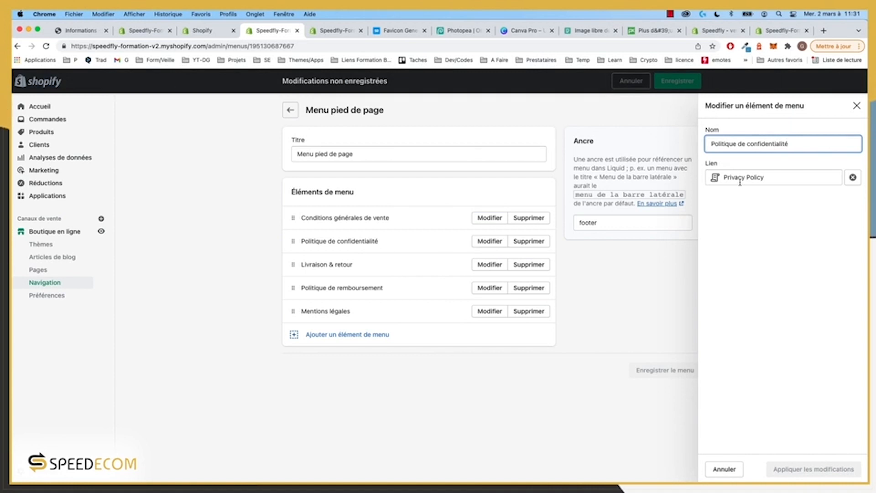
click(496, 269)
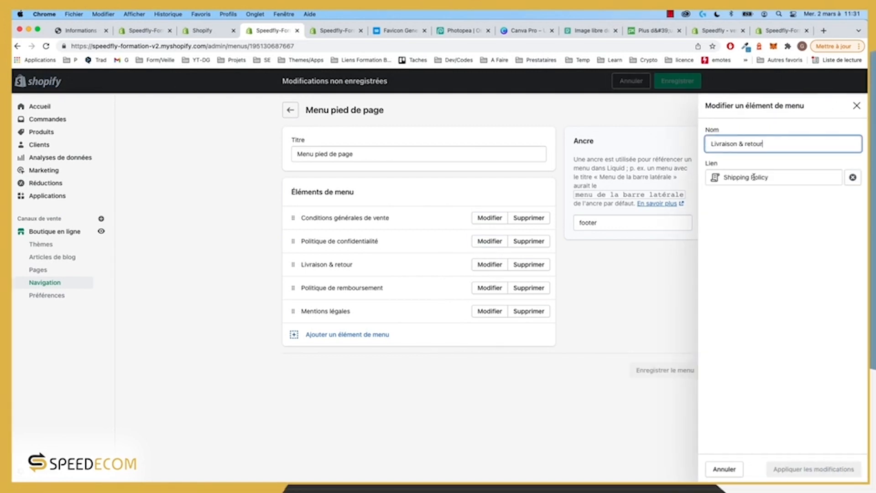
click(491, 289)
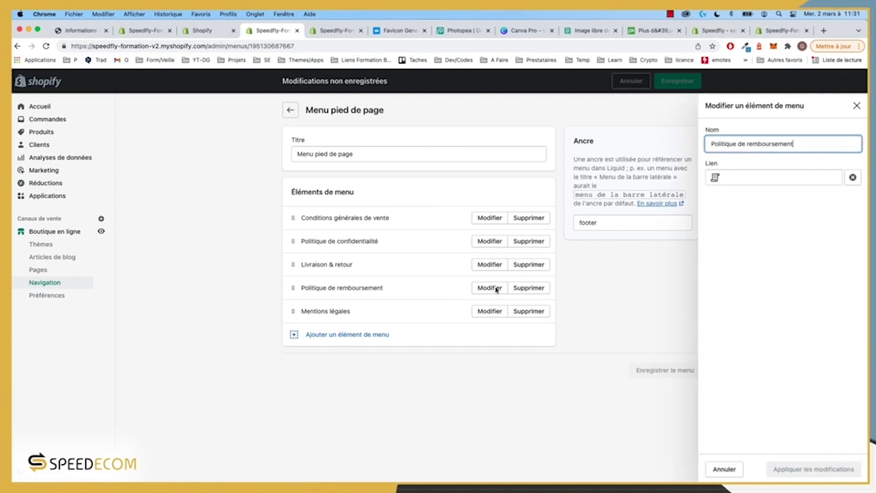
click(856, 106)
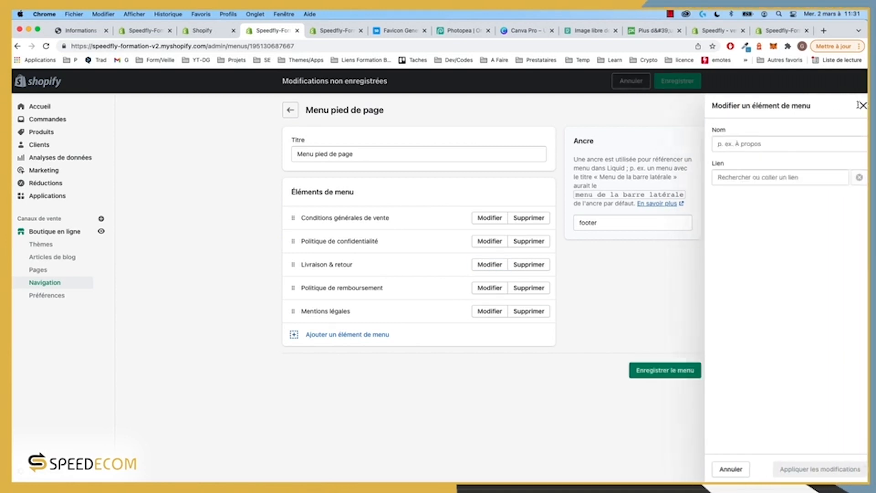
click(535, 395)
click(666, 370)
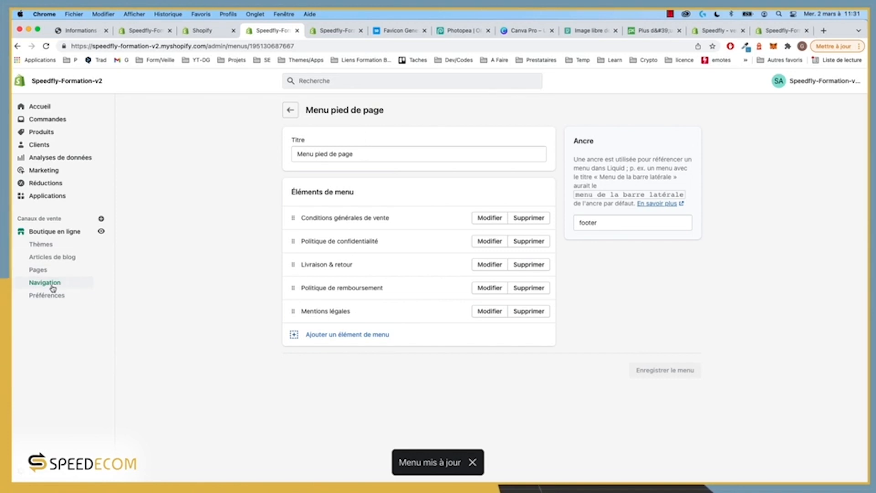
click(91, 31)
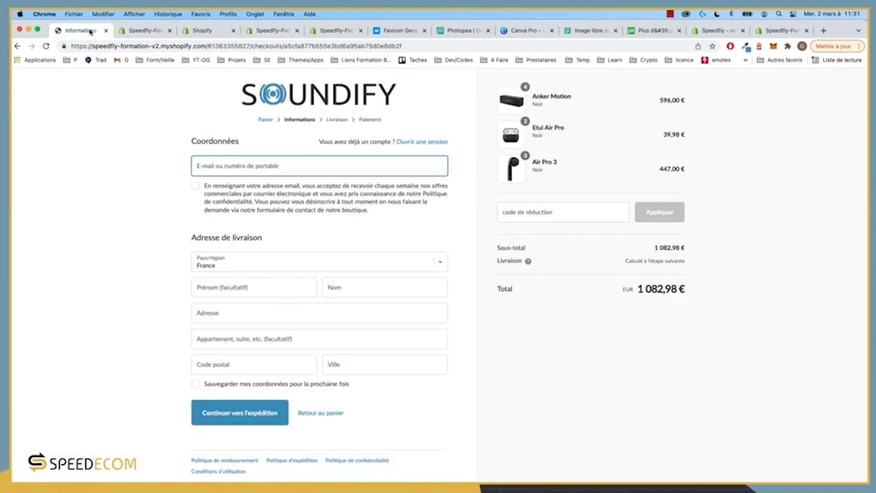
Step: Leave checkout through the cart, return to the Soundify homepage, and scroll through its products
click(332, 418)
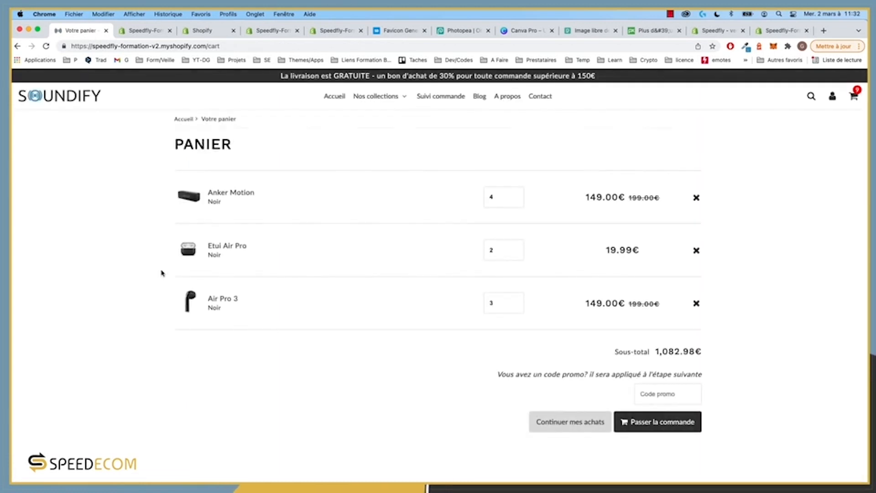
click(71, 101)
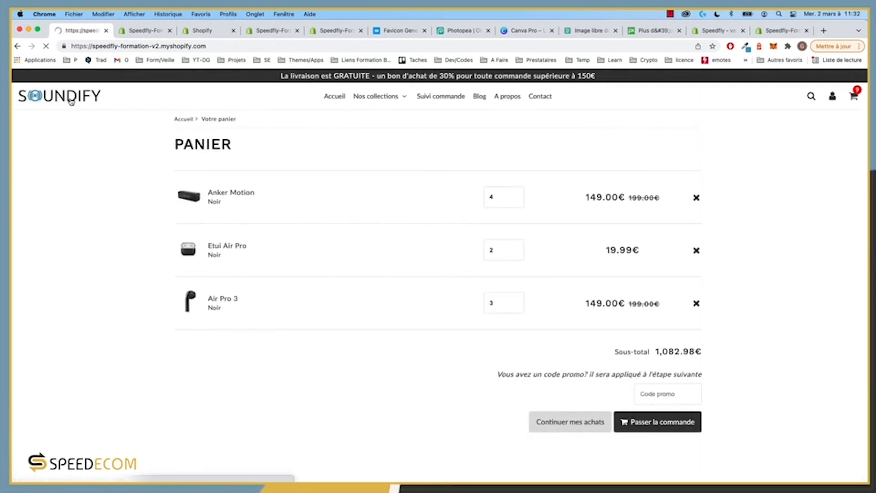
scroll(321, 315, down, 15)
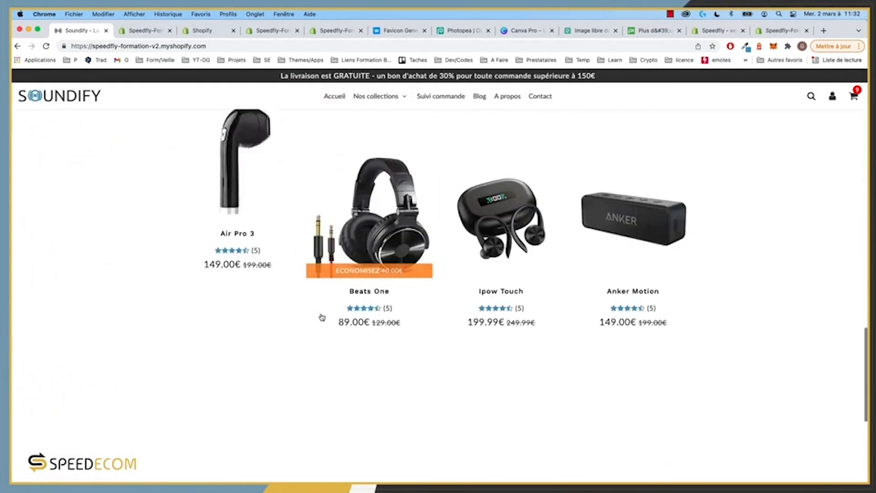
scroll(322, 317, down, 10)
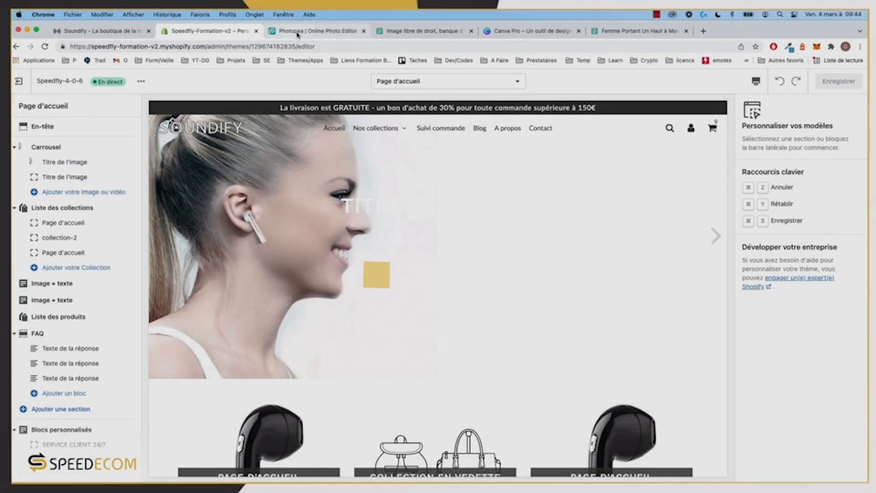
Step: Open the Carrousel section settings (7000 ms transition, full-page layout), then check the Photopea and Canva tabs
click(297, 35)
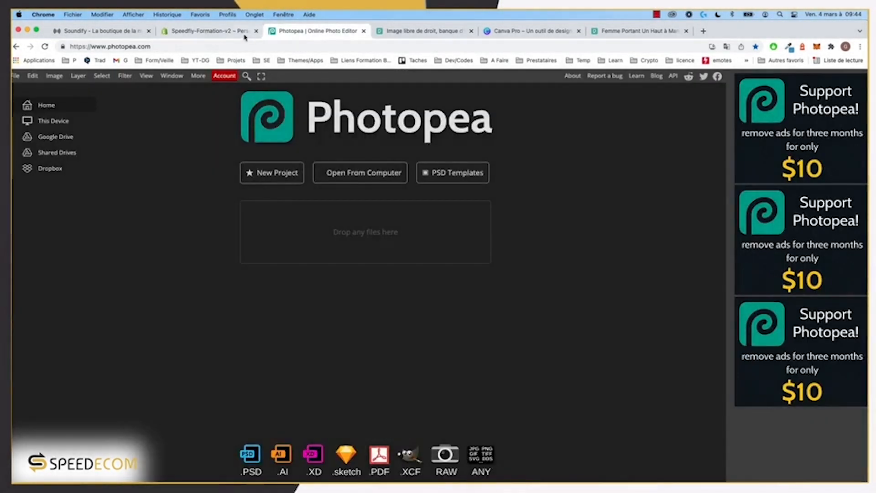
click(236, 33)
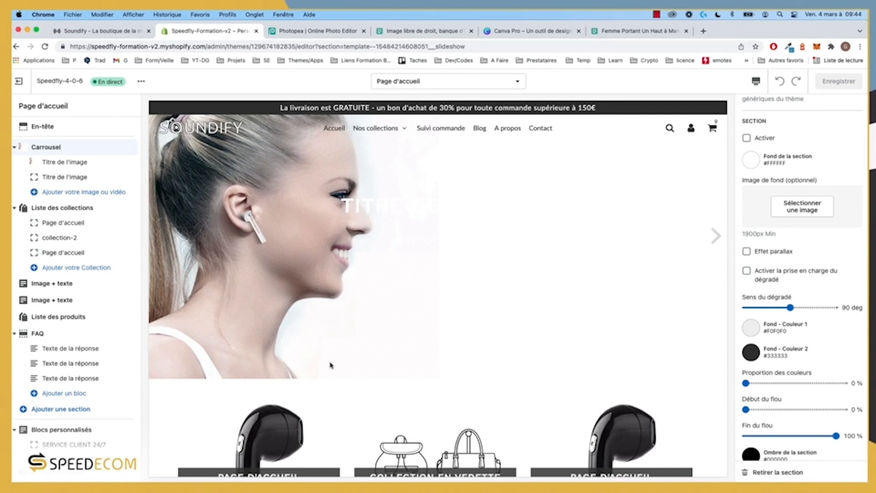
click(319, 31)
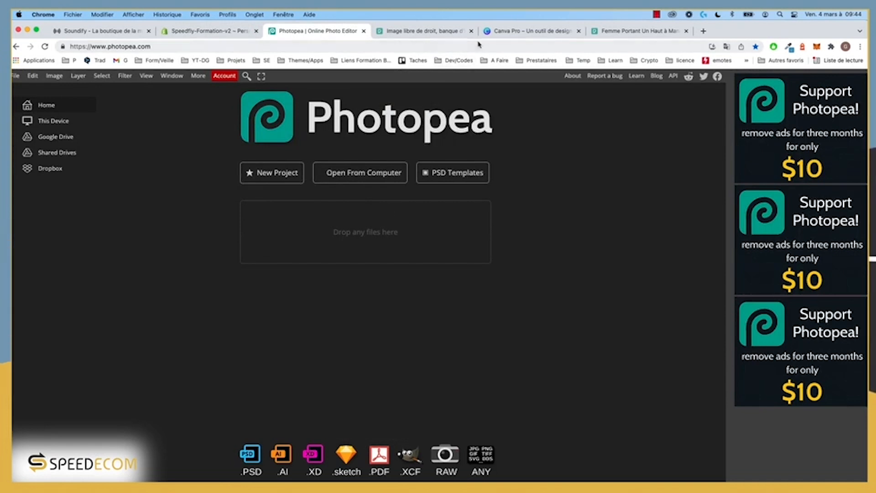
click(529, 31)
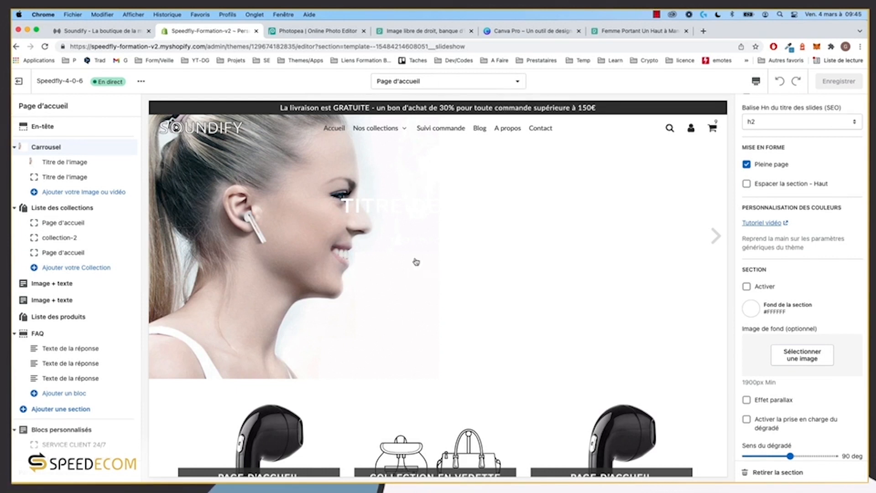
scroll(776, 339, down, 1)
scroll(777, 339, up, 4)
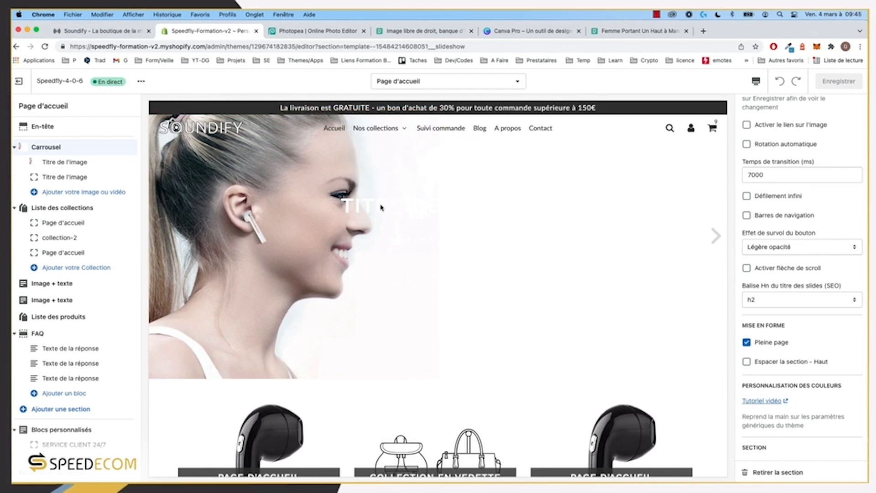
Step: Look over the Pexels photo of the woman on a pink background
click(626, 31)
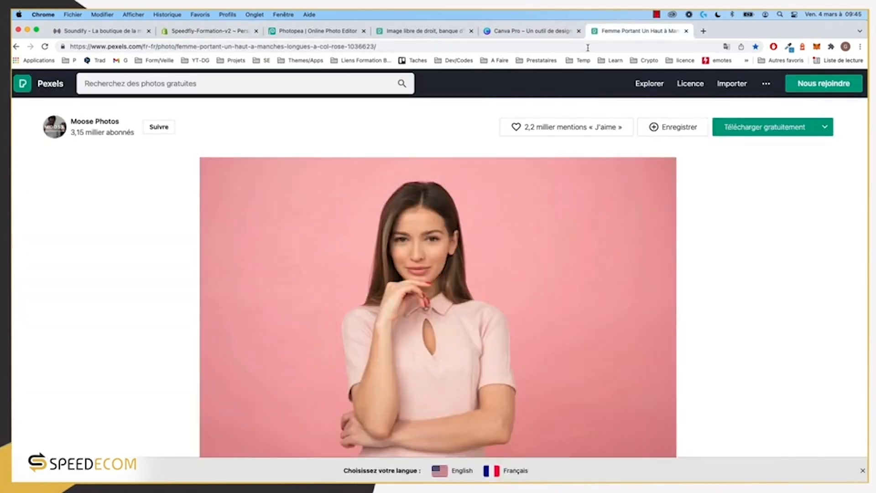
click(530, 31)
click(640, 31)
scroll(440, 281, down, 3)
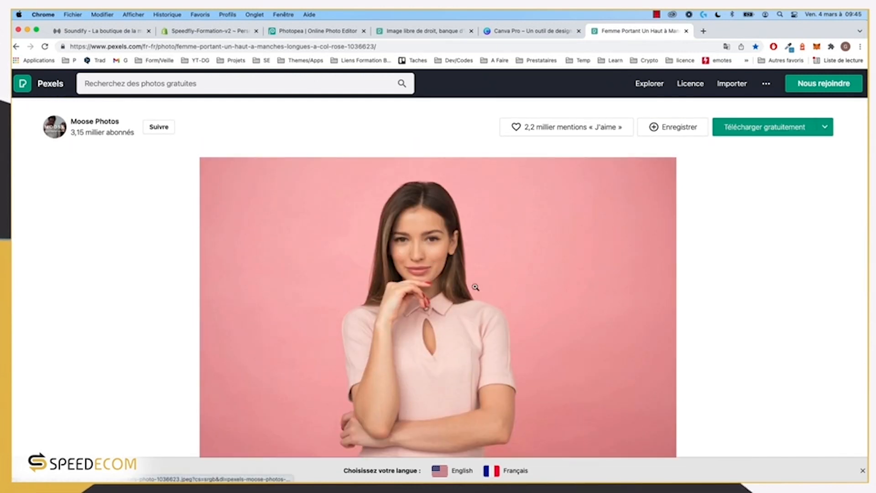
Step: Create a new blank 1900 × 1000 px document in Photopea
click(318, 30)
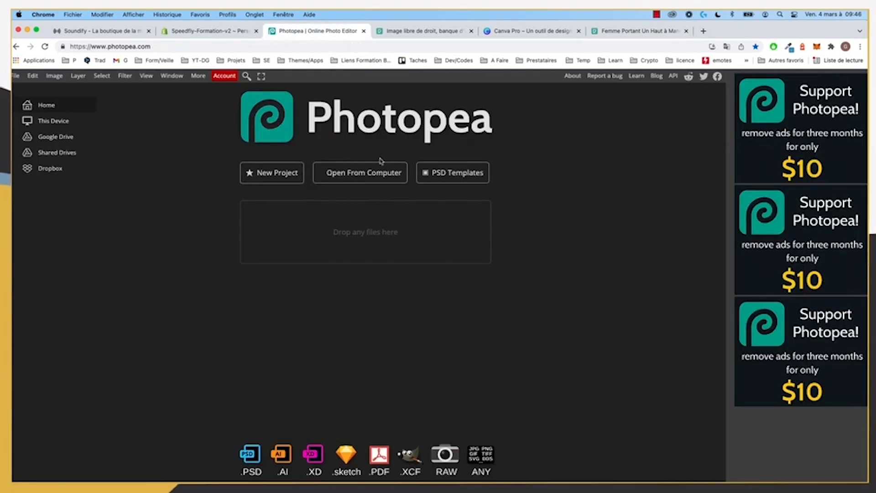
click(265, 182)
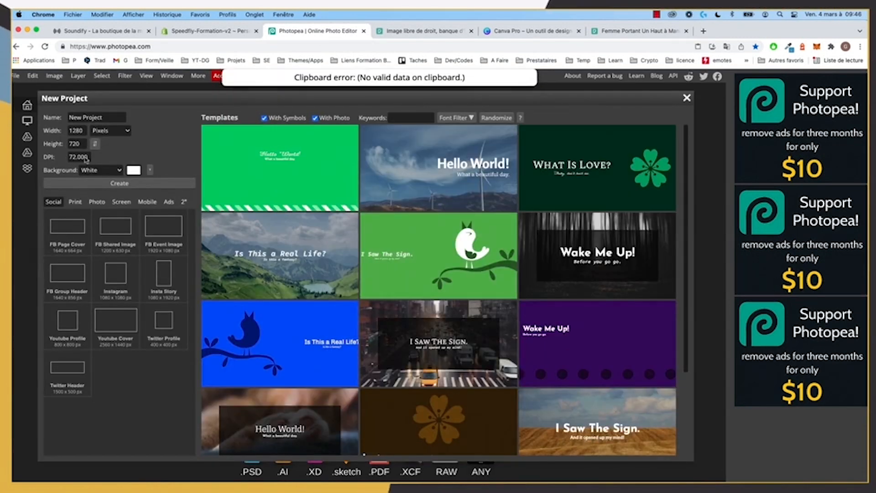
click(77, 130)
text(1)
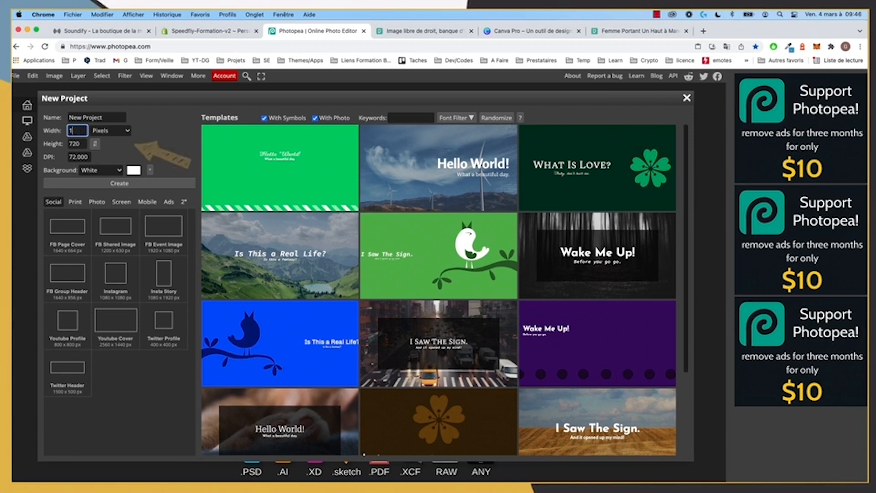
text(900)
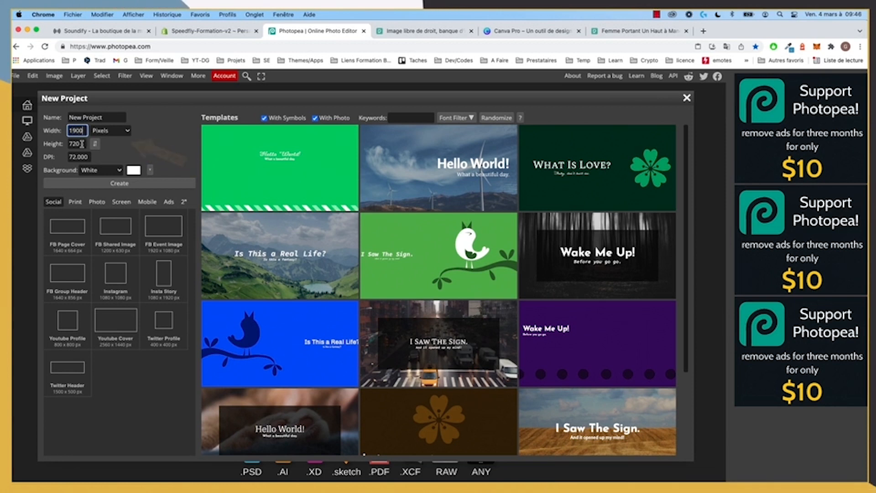
click(81, 144)
text(100)
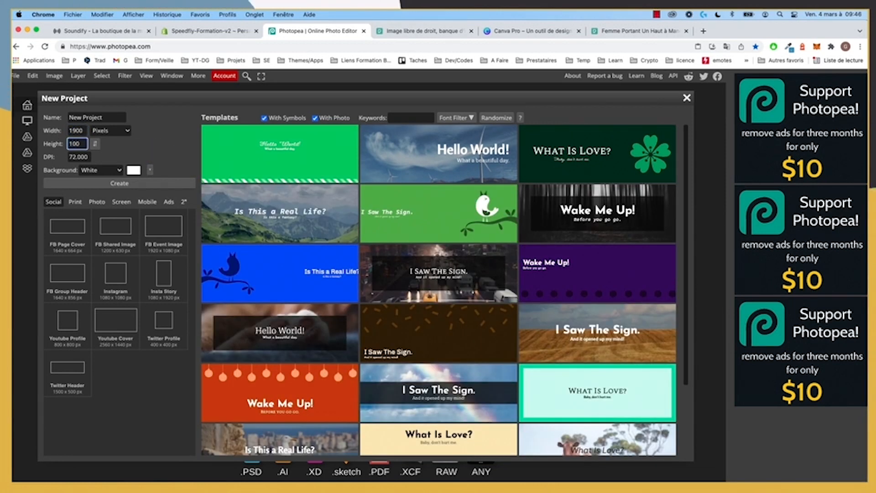
text(0)
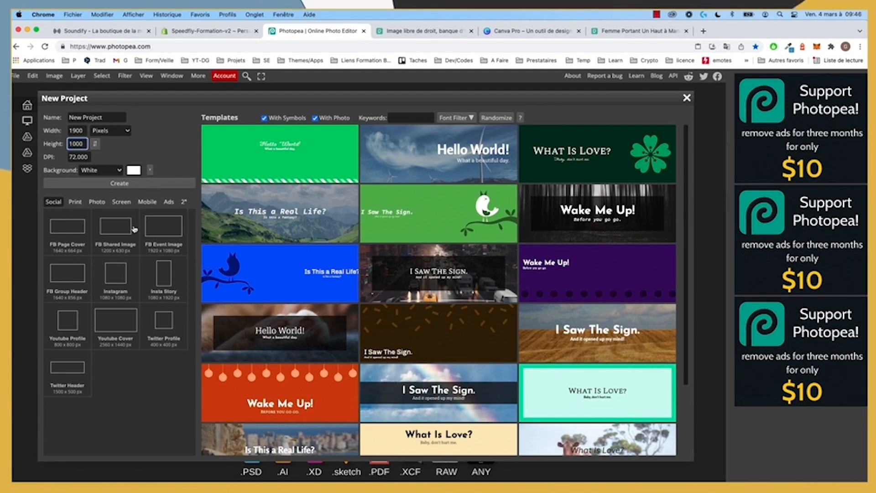
click(132, 183)
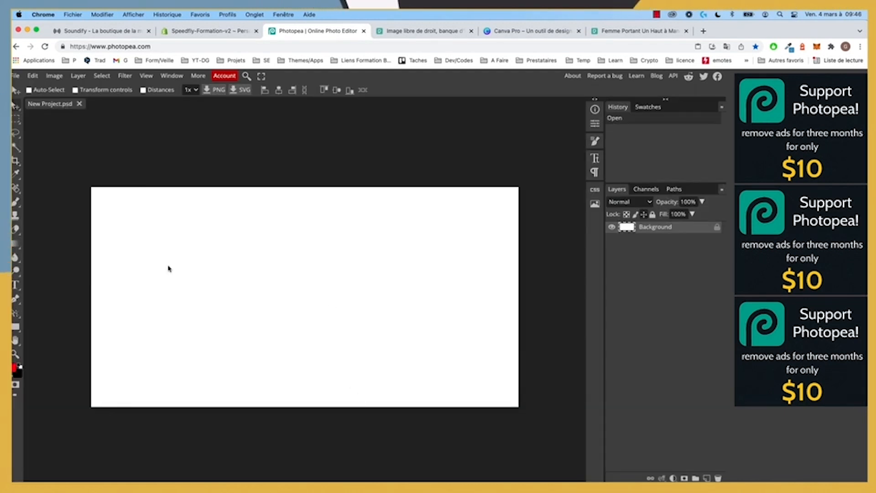
click(640, 31)
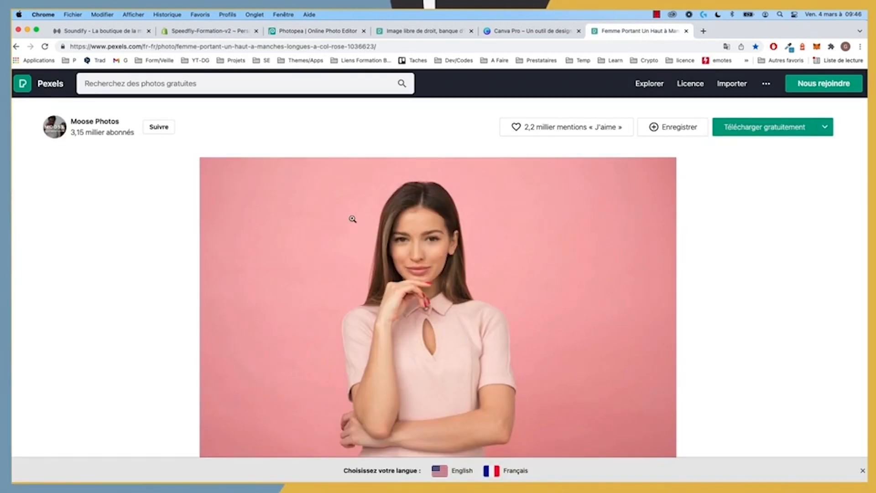
Step: Download the Pexels woman-on-pink photo and drop it onto the new canvas
click(765, 126)
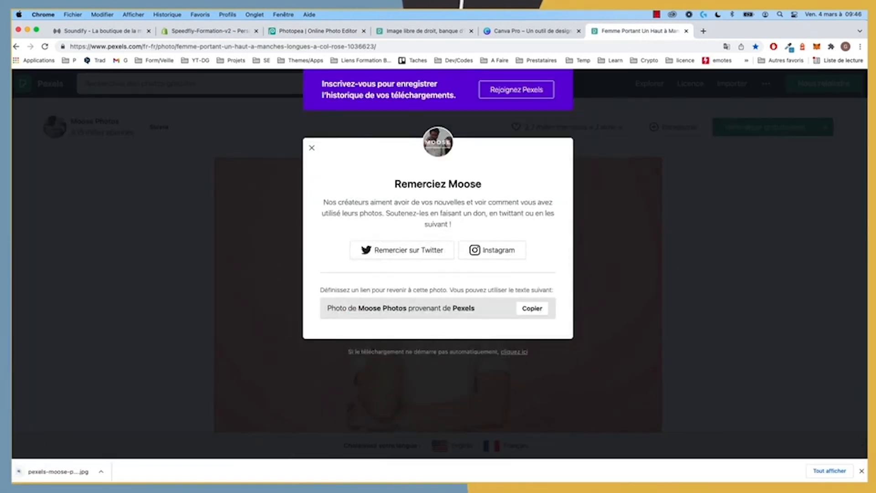
drag(50, 472, 355, 94)
drag(411, 96, 264, 269)
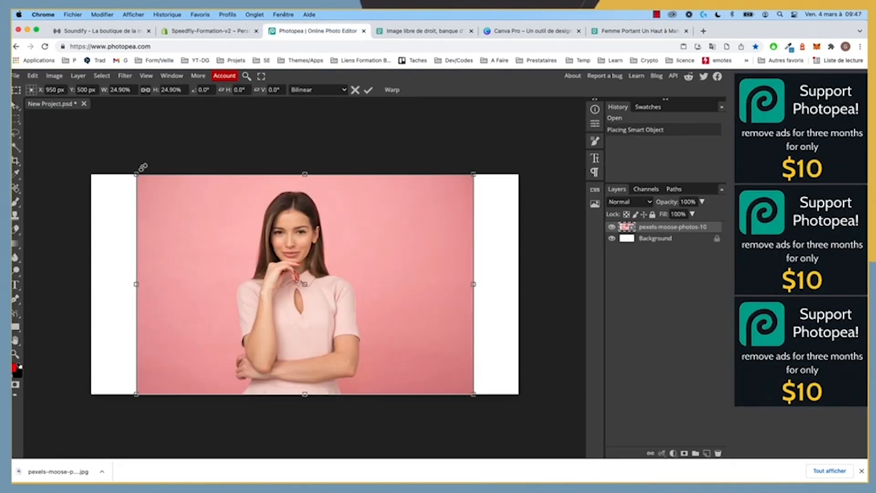
drag(137, 173, 84, 123)
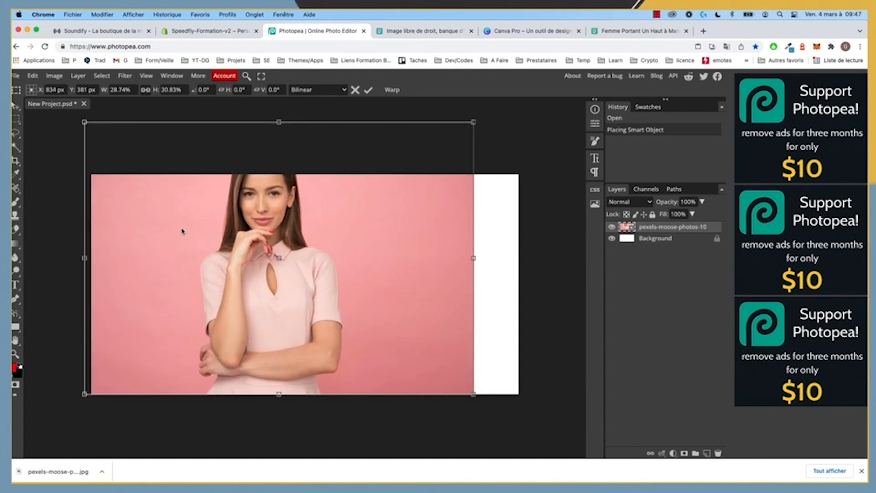
key(Return)
key(ctrl+z)
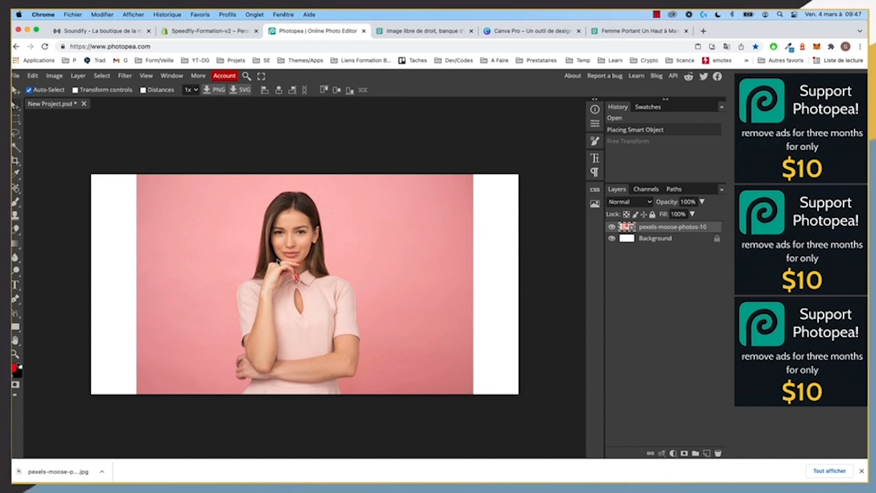
Step: Enlarge the photo and shift it left, leaving a white strip on the right
key(ctrl+alt+t)
drag(137, 174, 42, 144)
drag(302, 294, 240, 336)
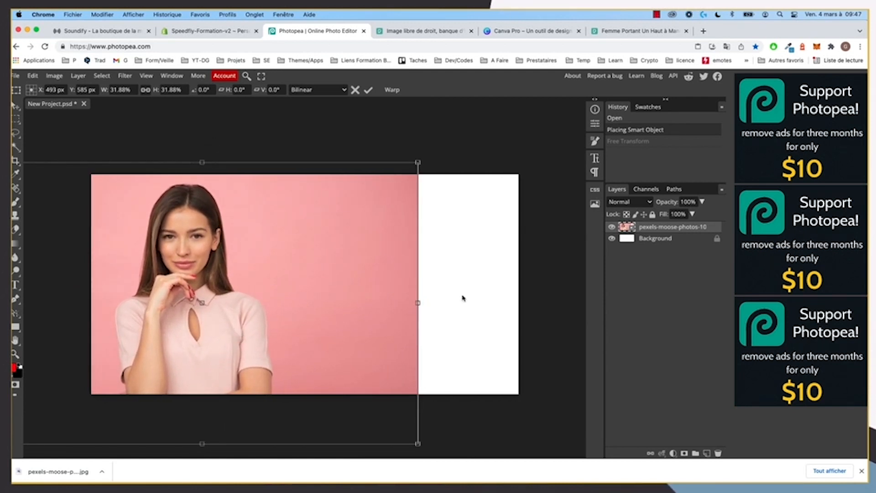
key(Return)
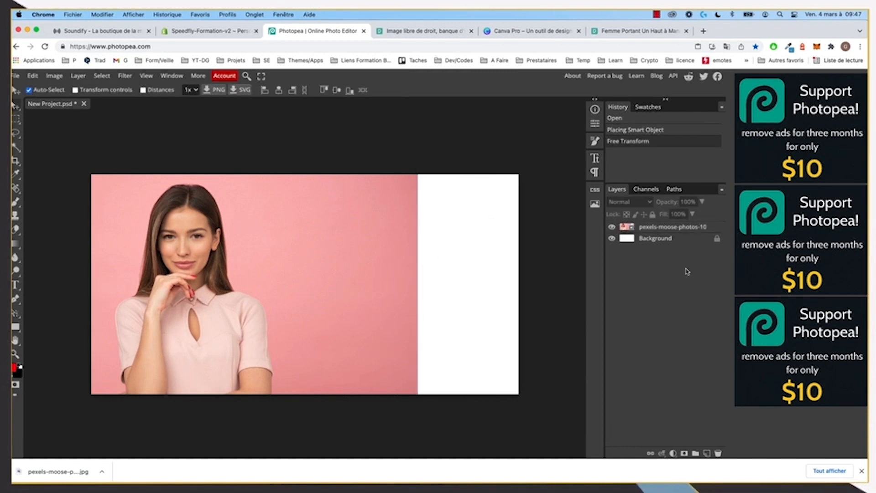
Step: Convert the photo layer to a smart object
right_click(631, 230)
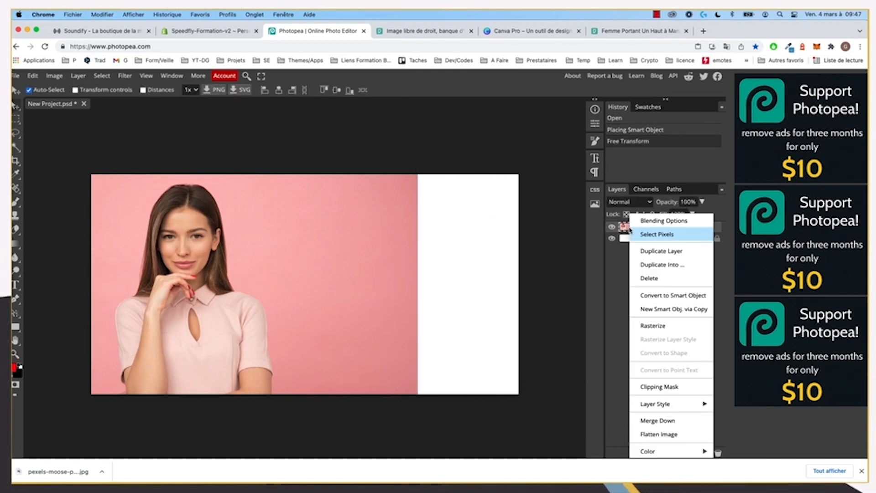
click(671, 296)
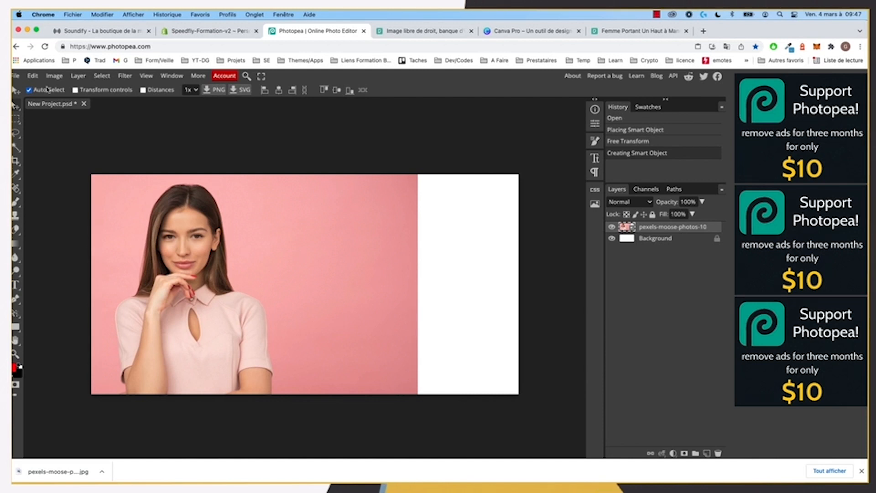
click(15, 246)
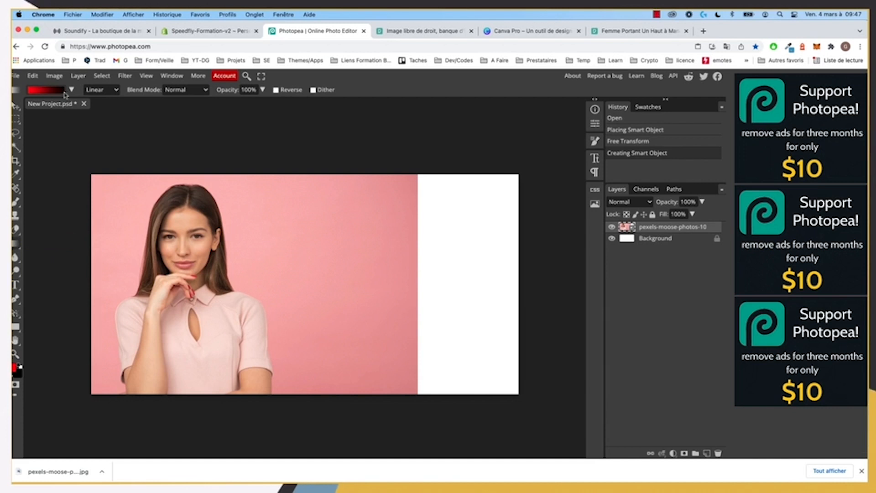
Step: Set both the left and right gradient colour stops to white
click(40, 92)
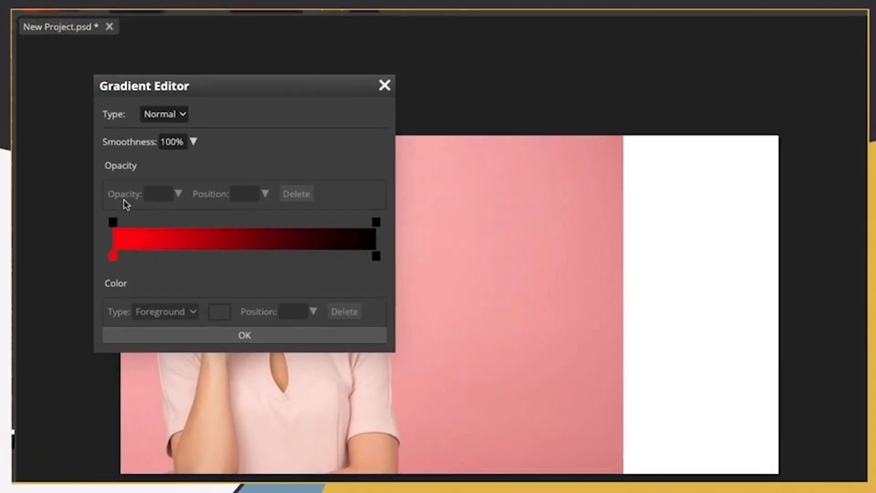
click(119, 257)
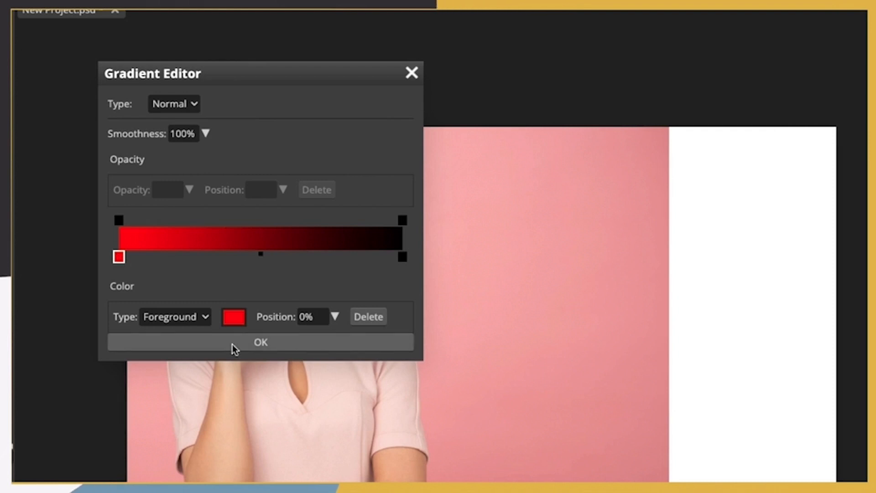
click(238, 319)
drag(250, 250, 90, 89)
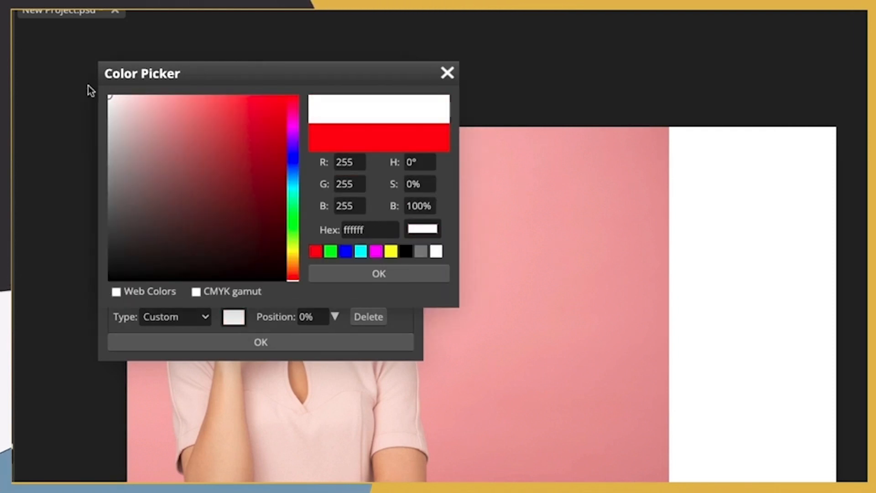
click(358, 276)
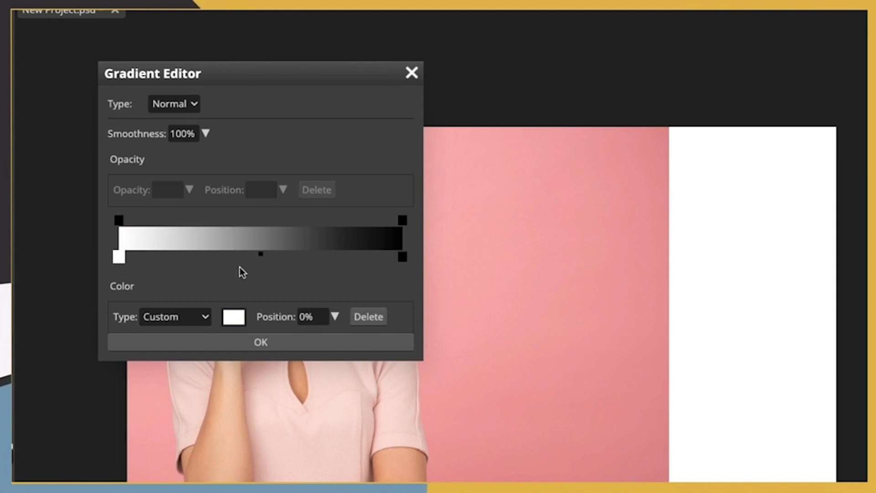
click(403, 259)
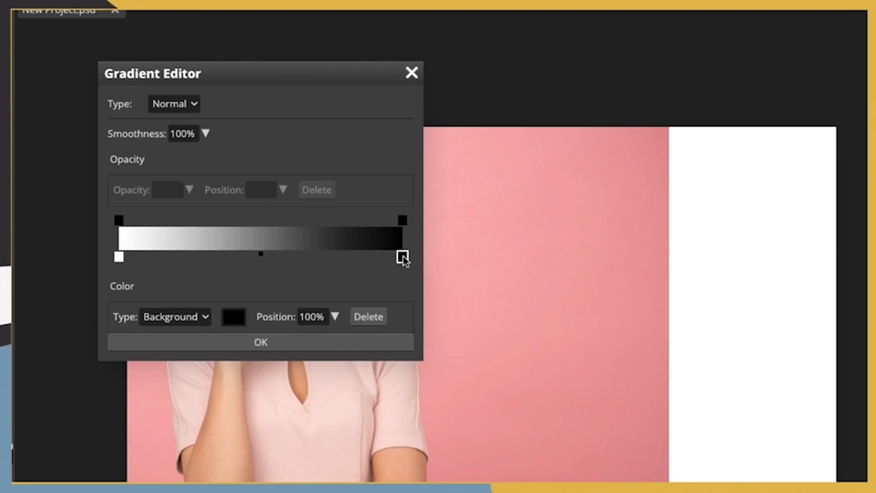
click(239, 324)
drag(207, 278, 78, 65)
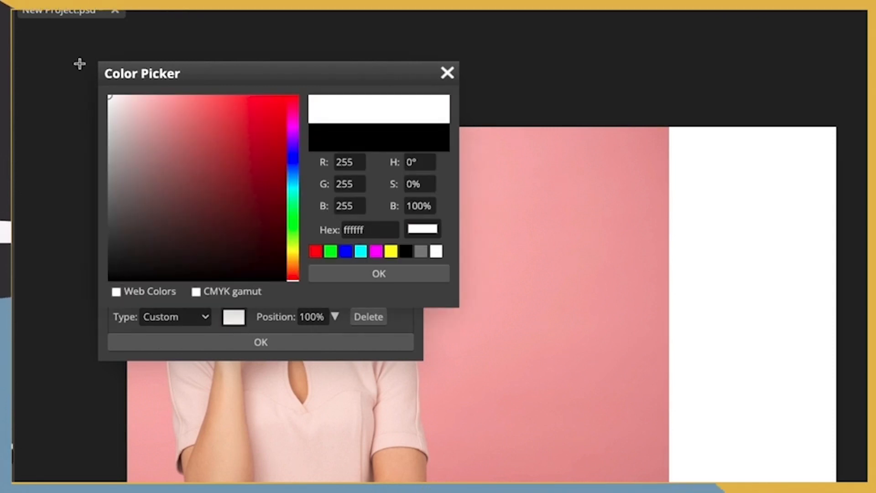
click(394, 273)
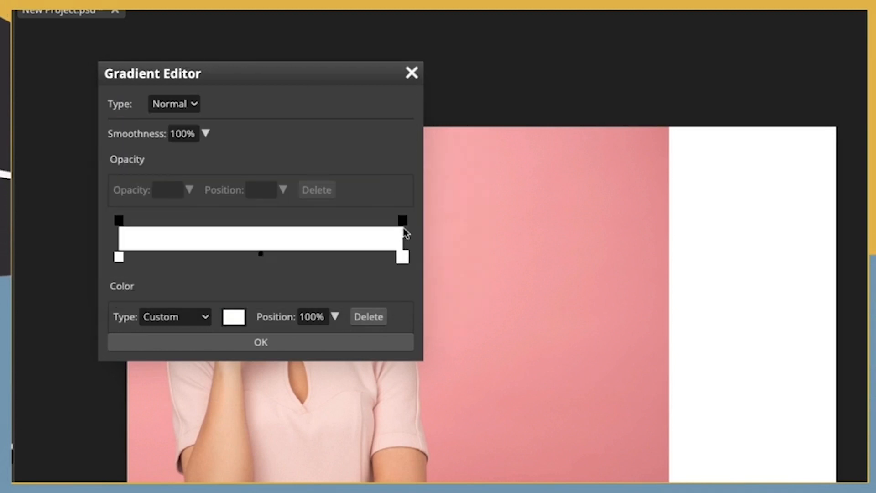
Step: Set the gradient's right opacity stop to 0%
click(118, 221)
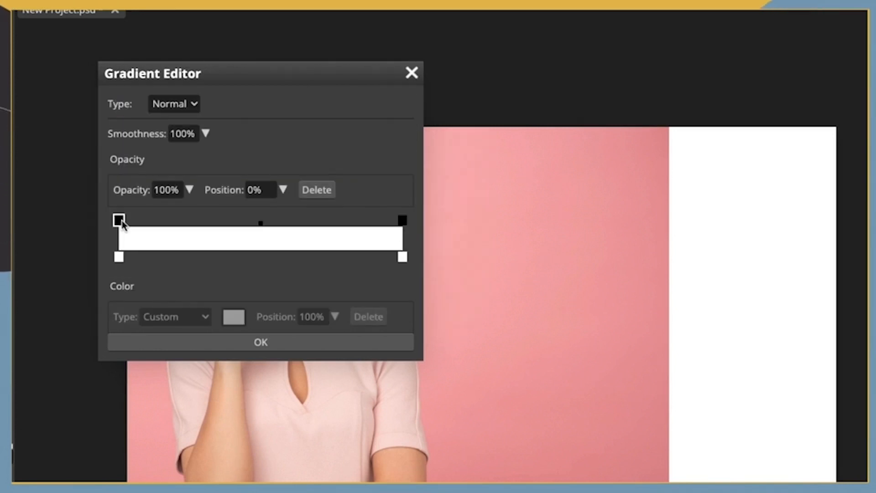
click(402, 221)
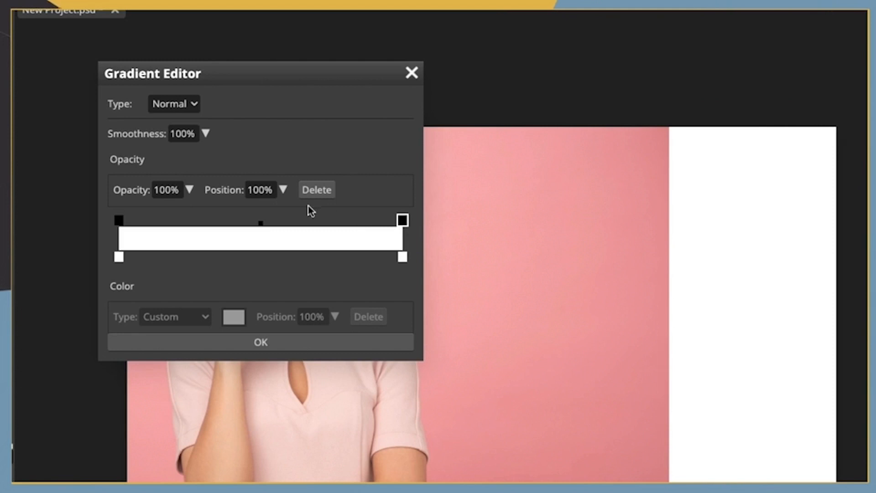
double_click(168, 190)
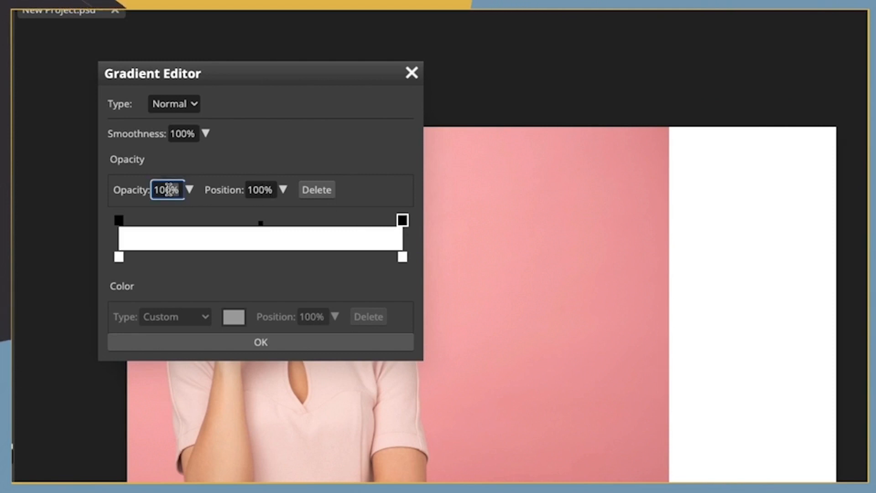
text(0)
key(Return)
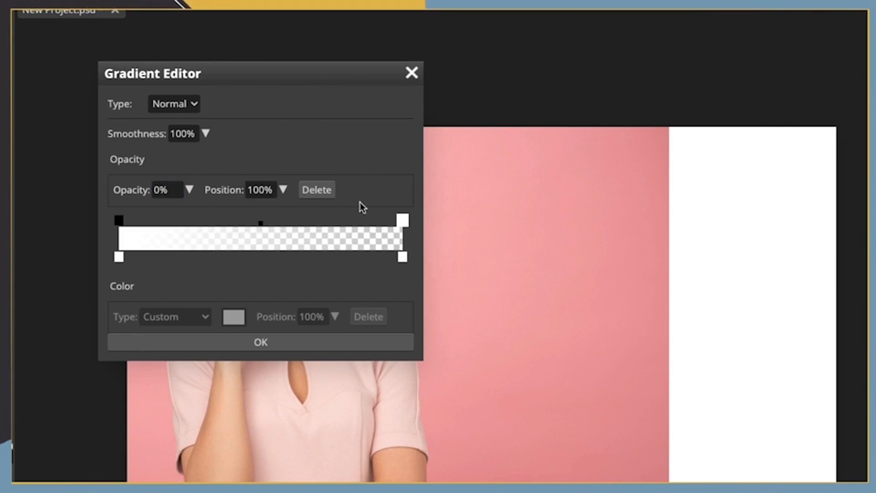
Step: Rasterize the photo layer and fade its right side into white with the gradient
click(302, 342)
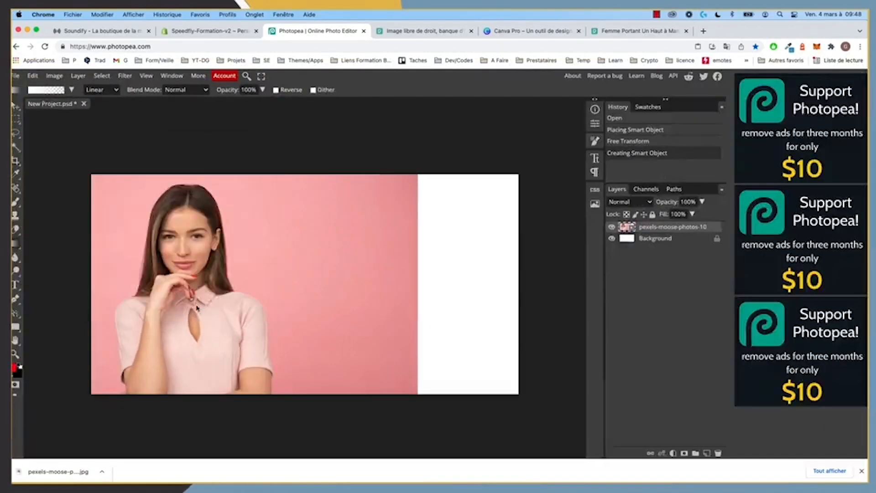
click(427, 282)
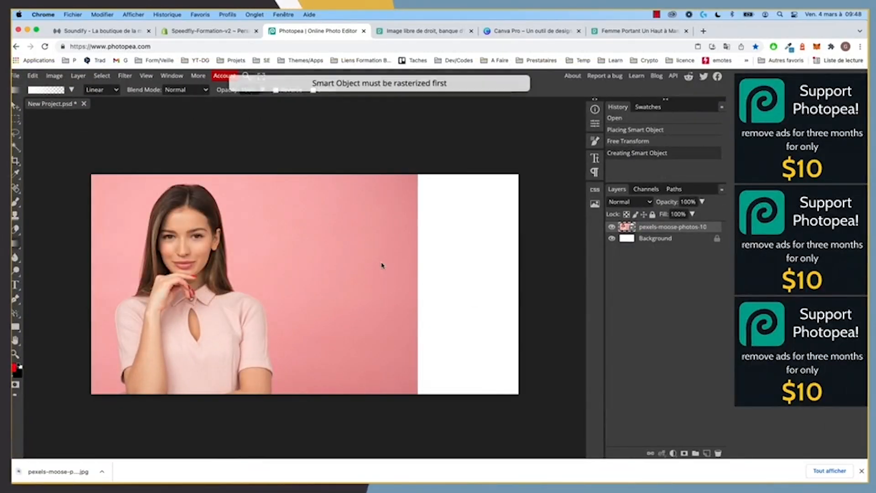
right_click(632, 231)
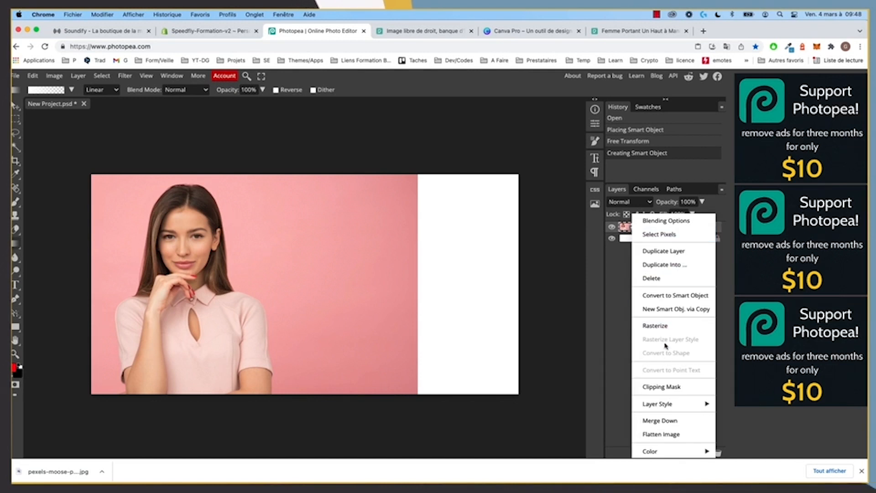
click(660, 326)
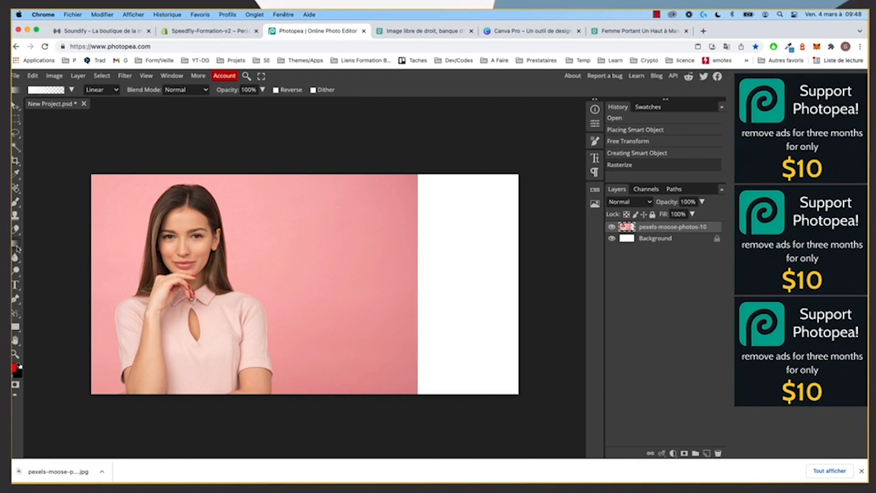
mouse_move(304, 261)
mouse_down()
mouse_move(311, 265)
mouse_move(292, 264)
mouse_up()
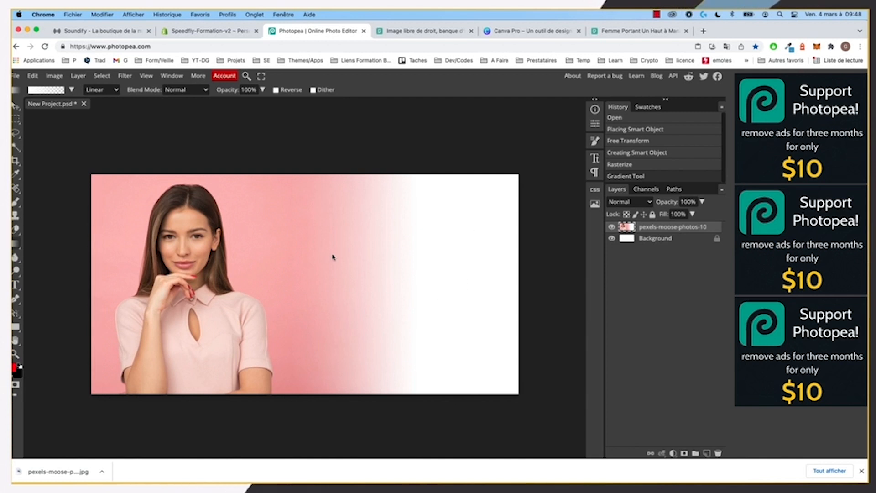
Step: Export the faded image as a JPG and activate the Crop tool
click(16, 76)
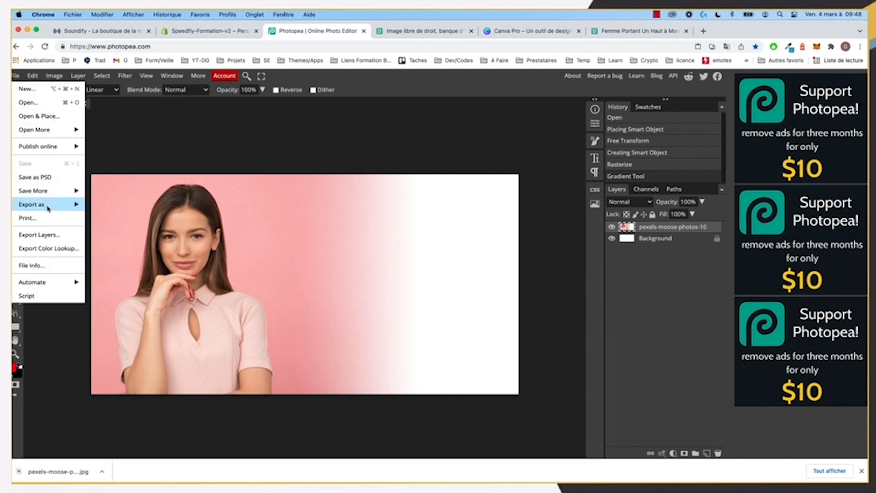
mouse_move(50, 204)
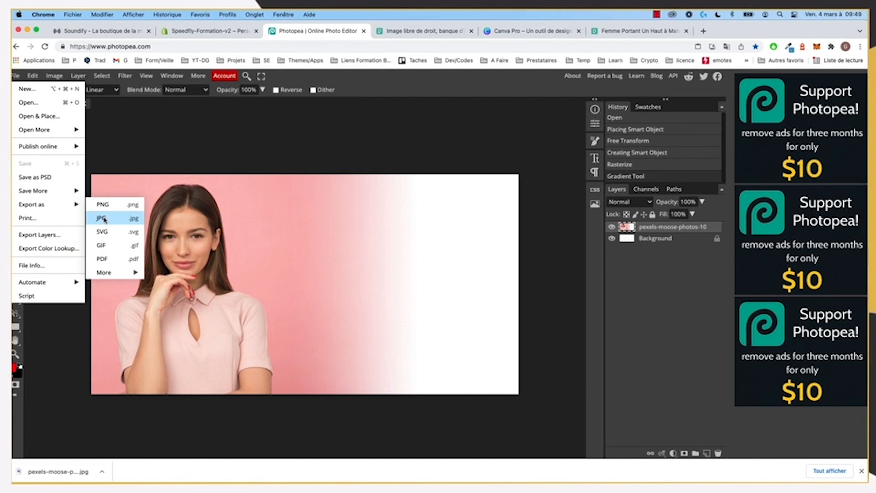
click(452, 251)
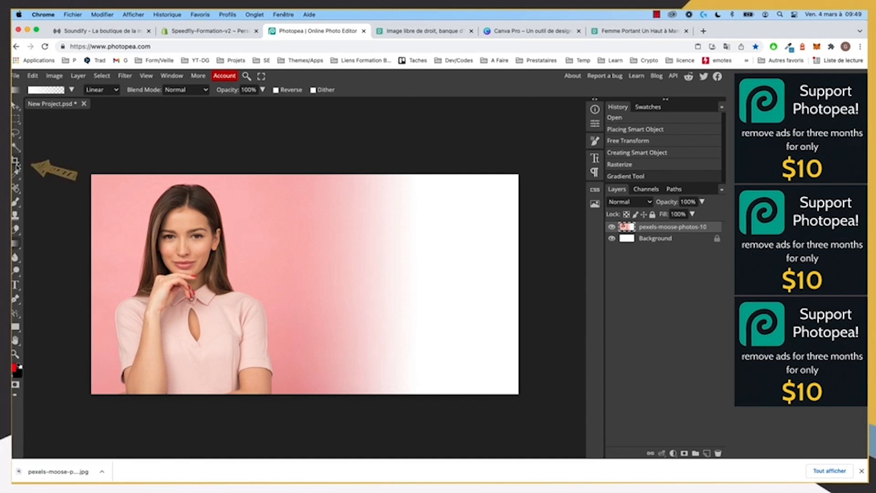
key(c)
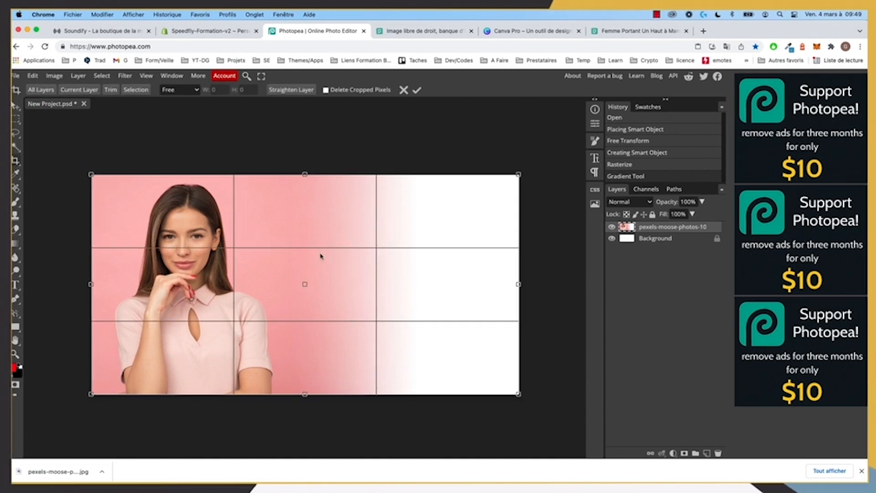
Step: Crop the image to a 1000 × 1000 px square around the woman
drag(519, 284, 315, 284)
key(Return)
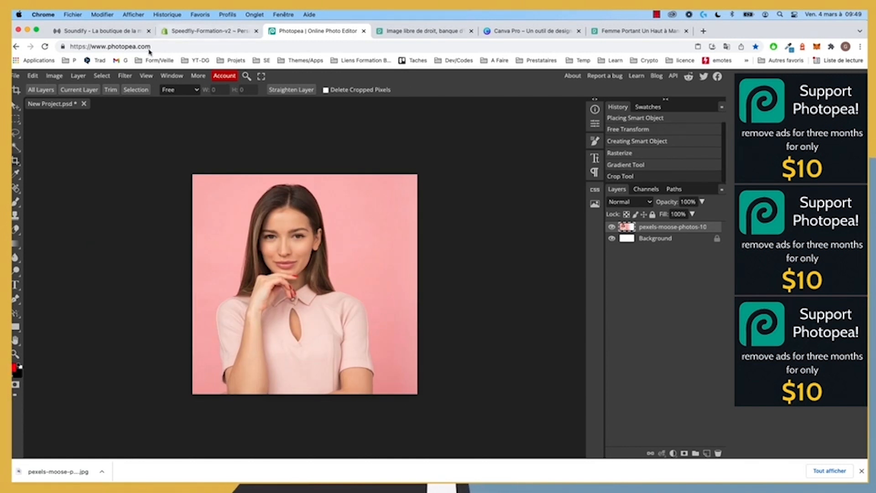
click(200, 32)
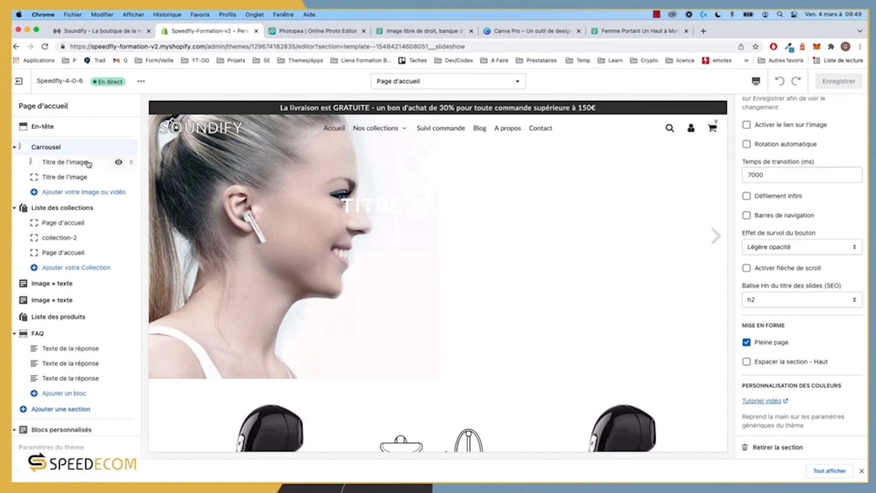
Step: Open a new Chrome tab beside the theme editor
click(702, 31)
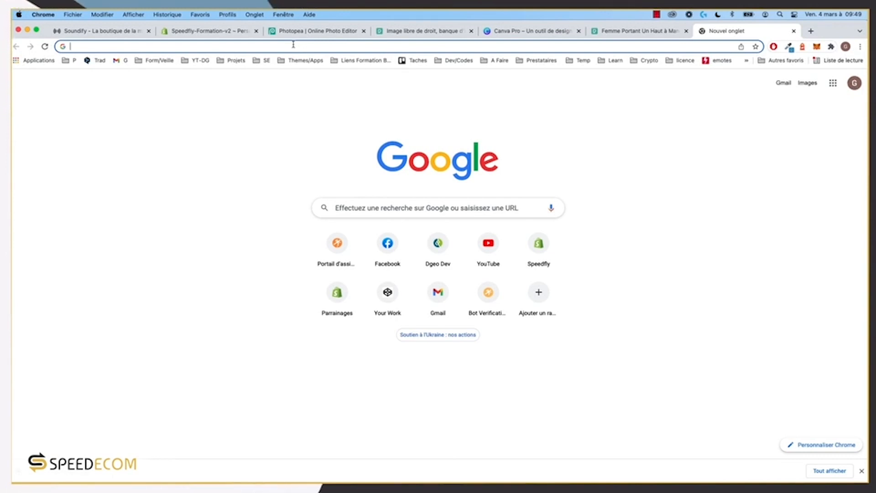
Step: Search Google for 'compress jpeg' and open compressjpeg.com
text(compr)
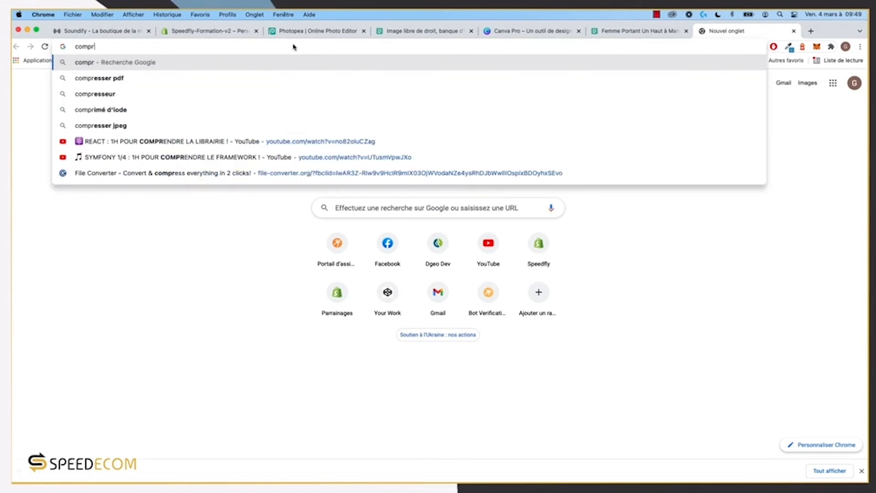
text(ess)
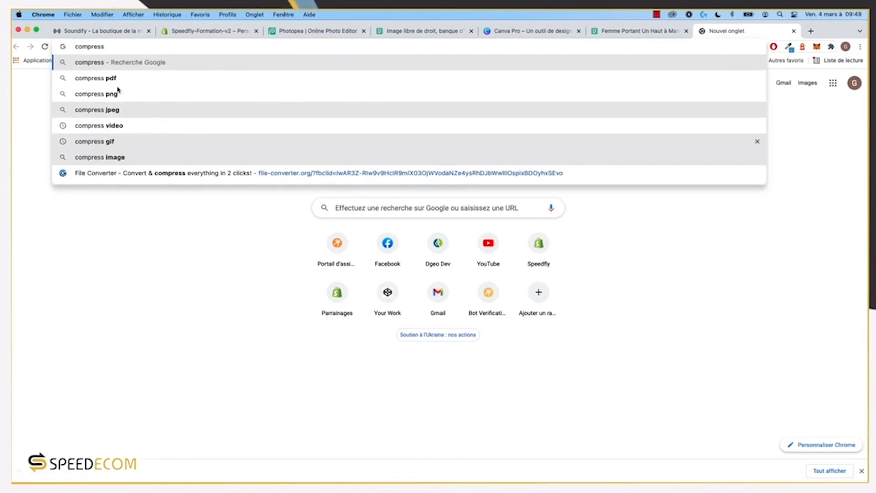
click(111, 110)
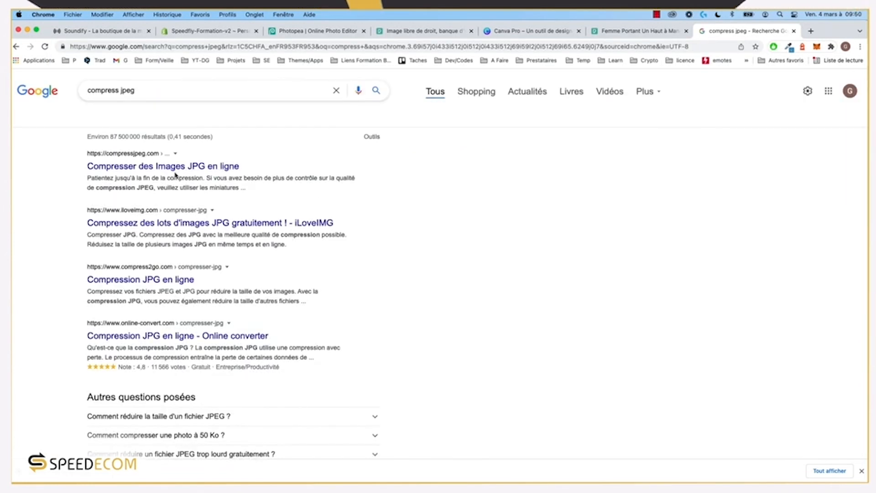
click(165, 166)
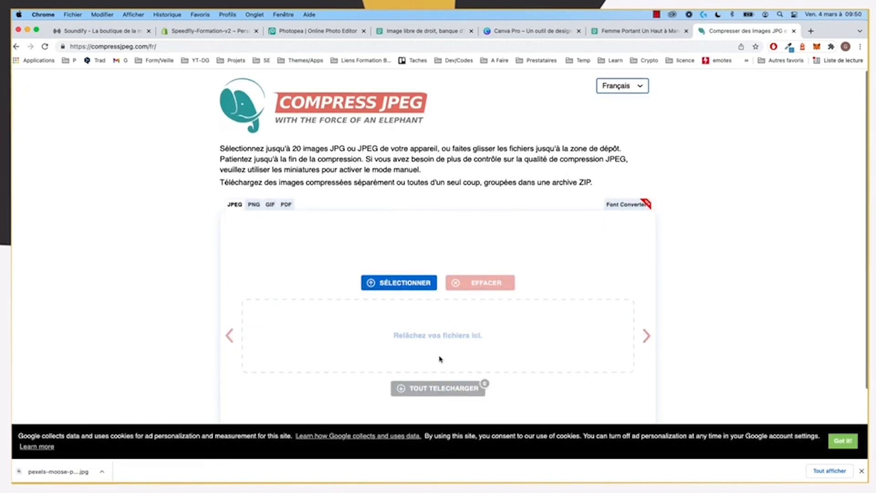
Step: Scroll the compressjpeg page, then return to the Shopify theme editor without uploading
scroll(440, 358, down, 3)
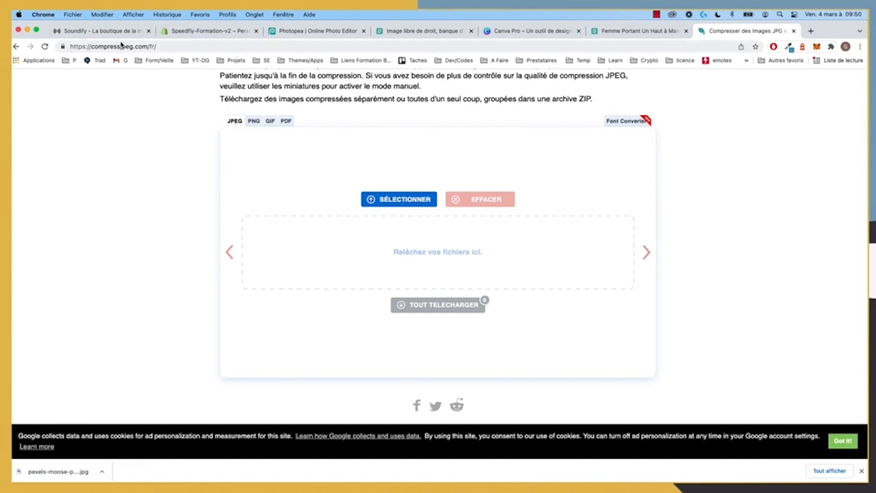
click(177, 35)
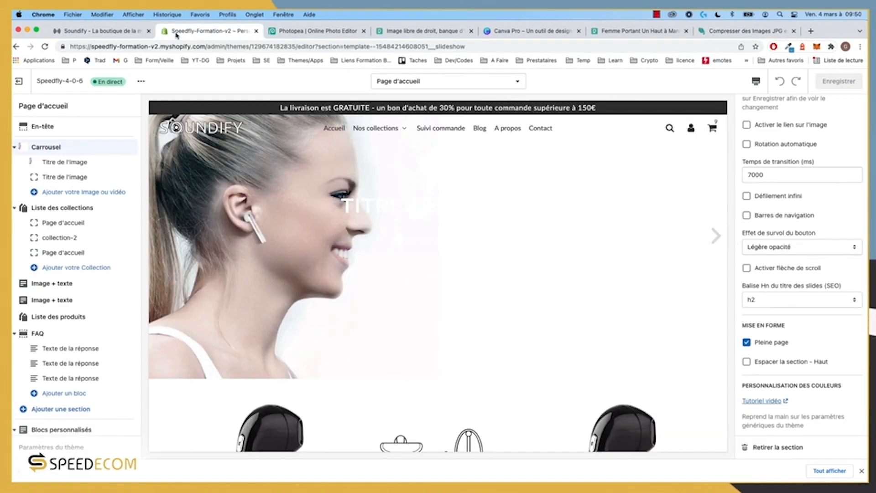
Step: Set the first carousel slide's mobile image to the earbud-wearing woman photo
click(71, 165)
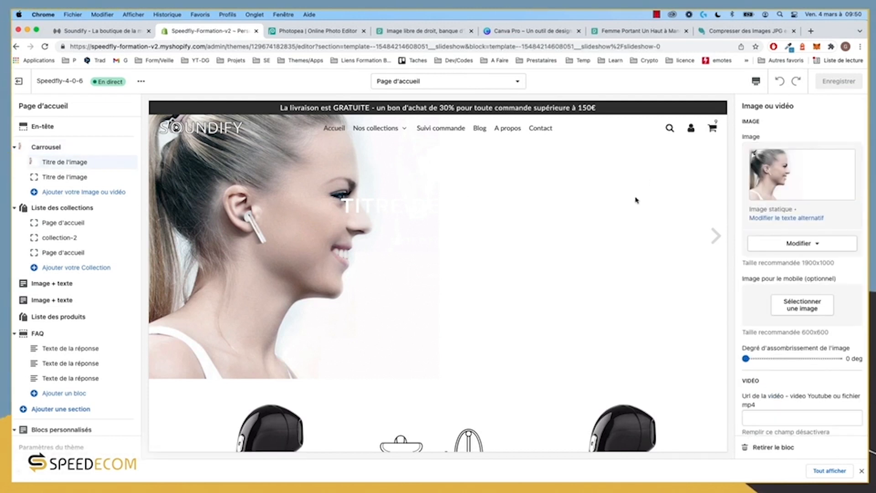
scroll(801, 229, down, 3)
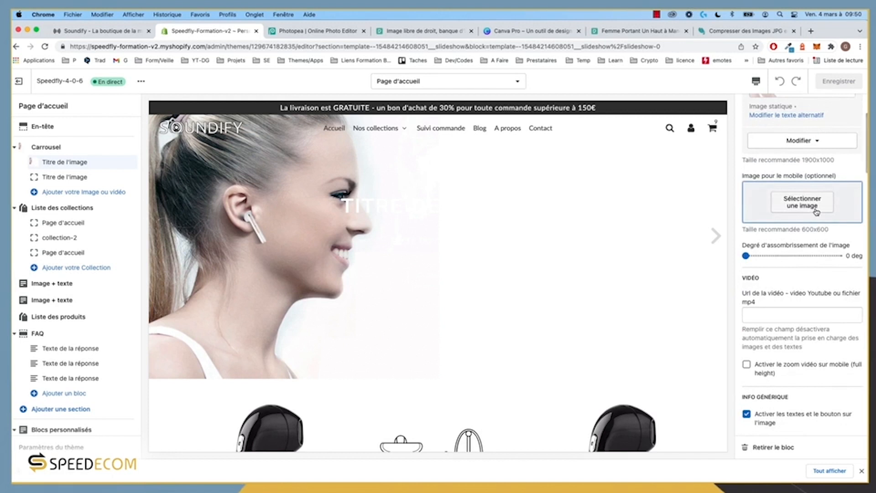
click(817, 211)
scroll(817, 302, down, 7)
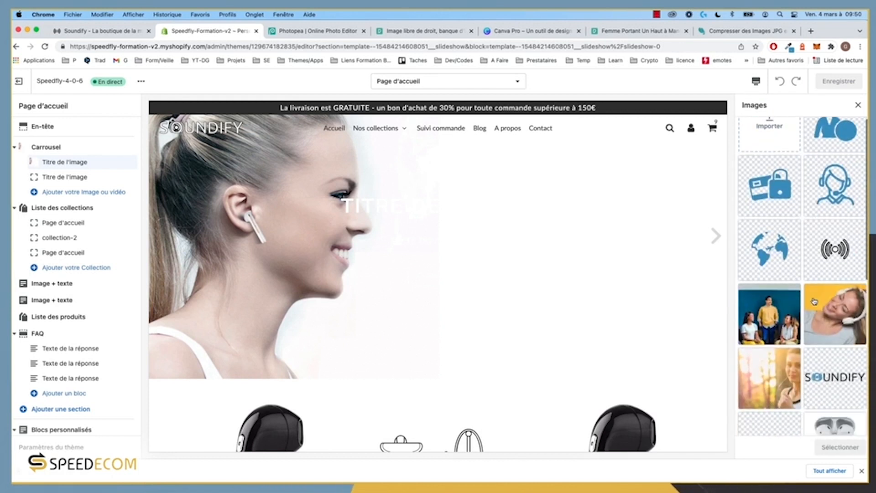
click(802, 417)
scroll(800, 342, down, 3)
scroll(800, 342, down, 6)
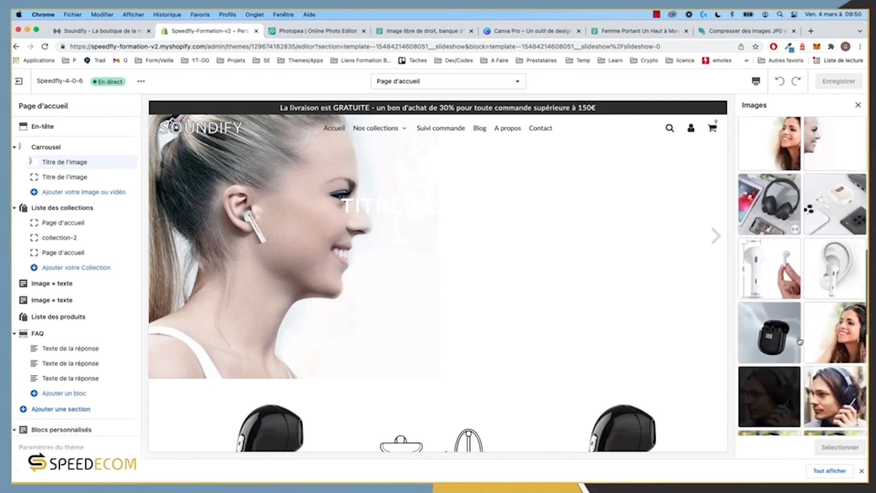
click(824, 343)
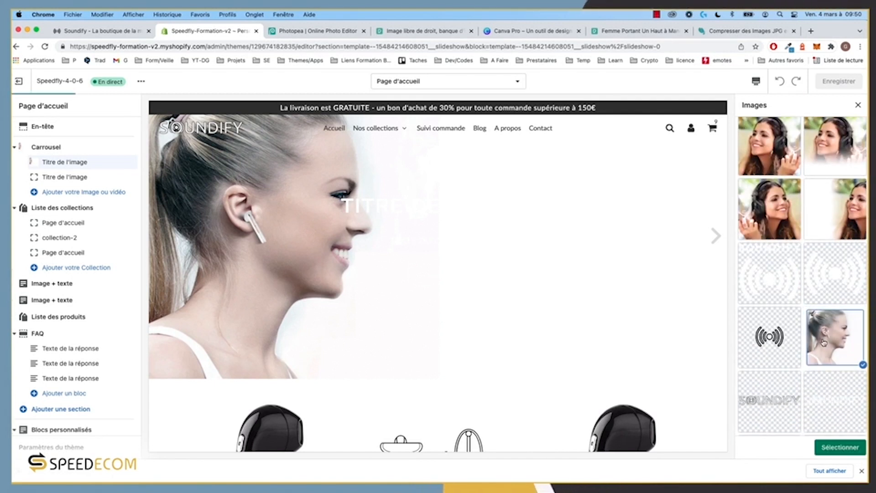
click(841, 447)
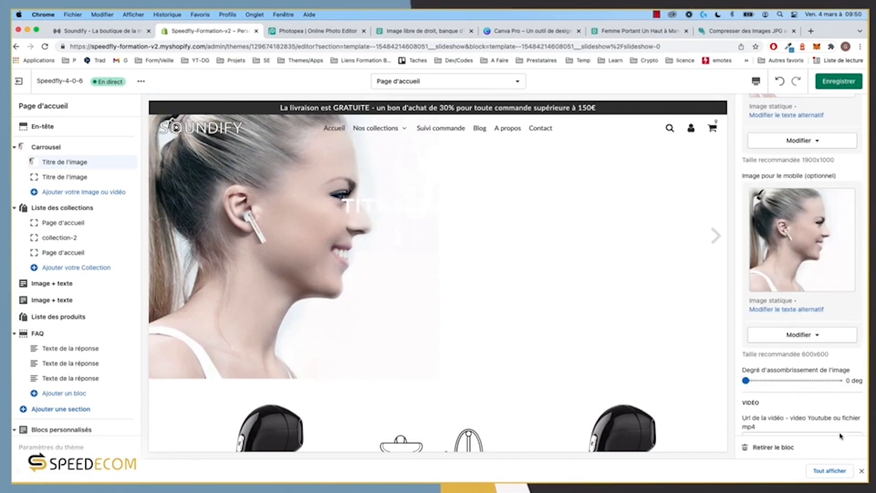
Step: Save the theme and switch the preview to desktop (Bureau) width
click(840, 82)
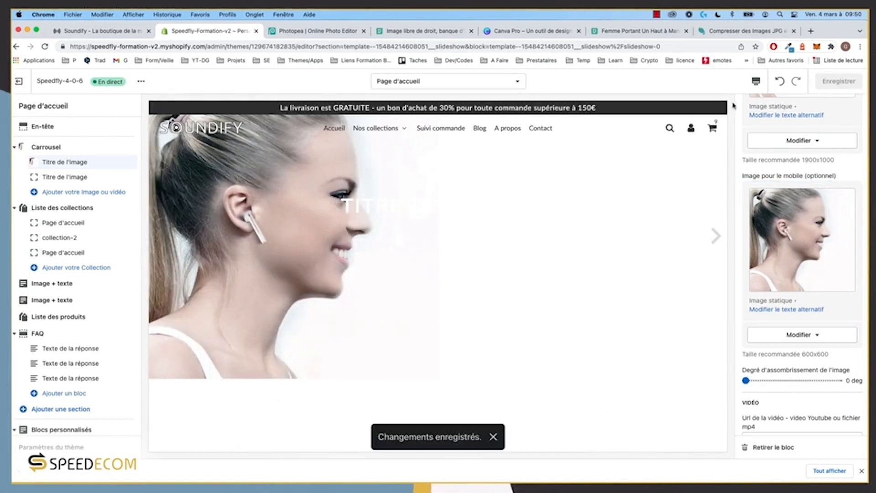
click(757, 81)
click(769, 105)
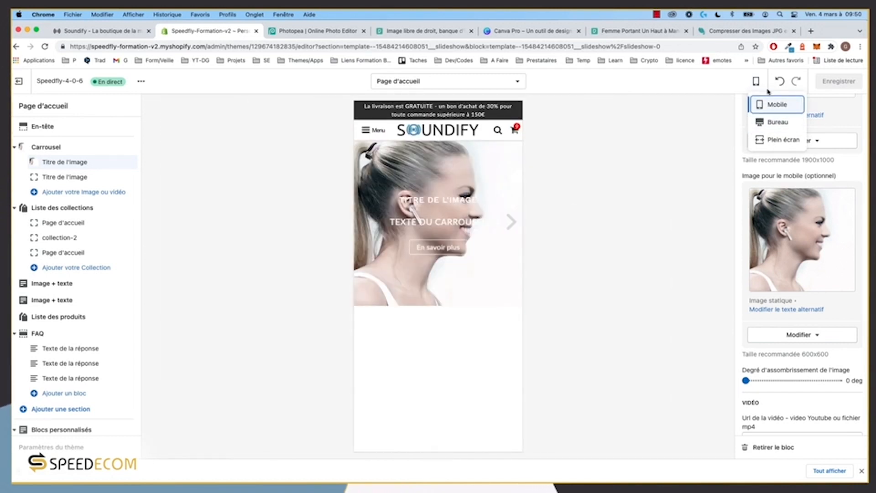
click(777, 122)
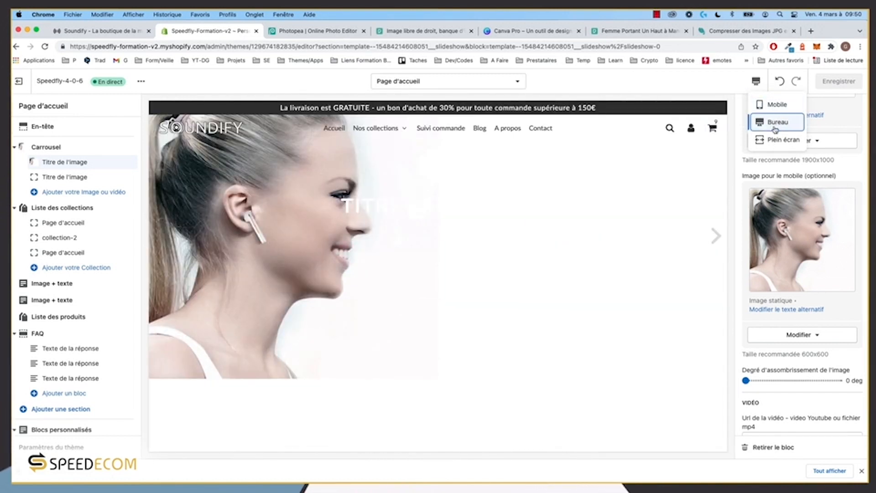
Step: Set the second slide's desktop image to the photo of the woman wearing headphones
click(55, 177)
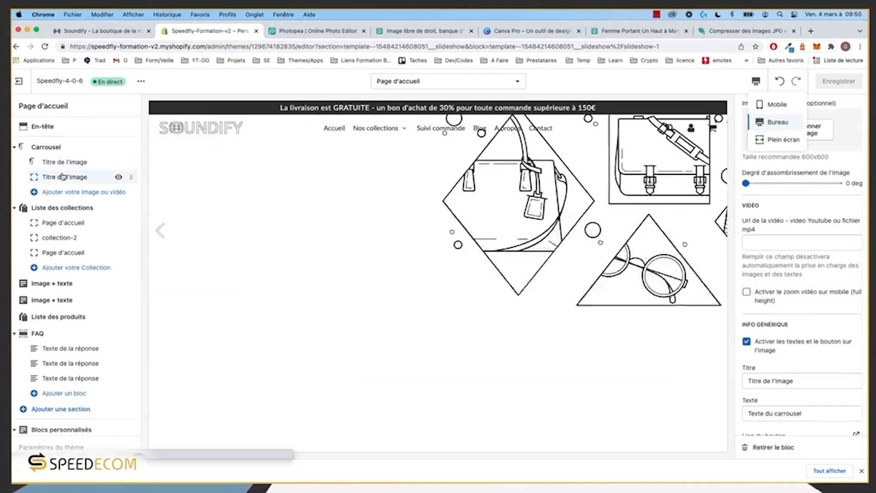
click(803, 129)
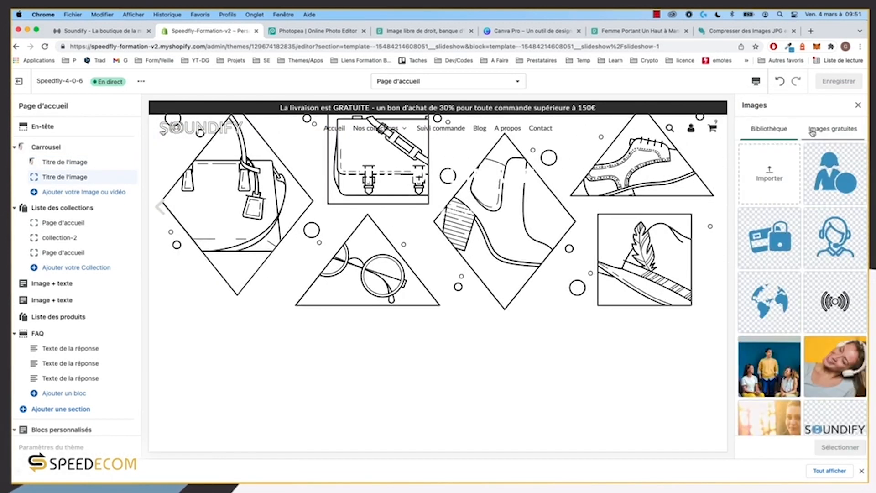
scroll(829, 335, down, 10)
click(769, 372)
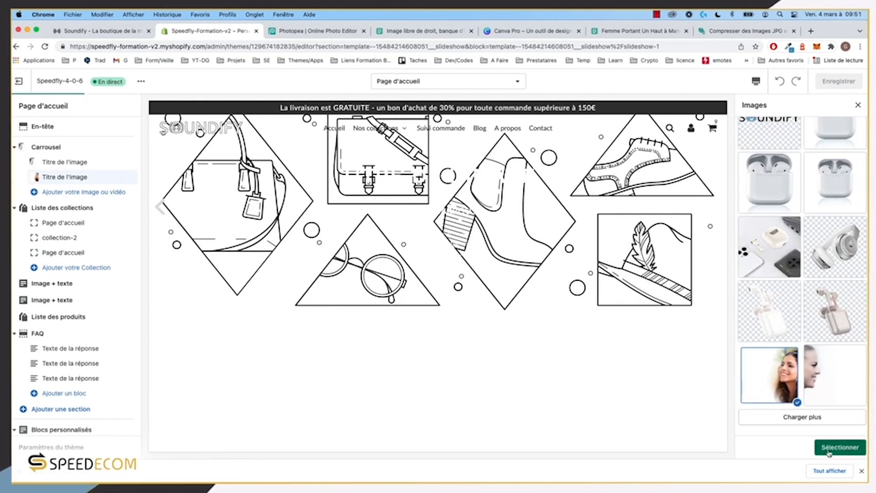
click(838, 448)
Step: Replace the second slide's mobile image with the headphone-wearing woman photo
click(808, 385)
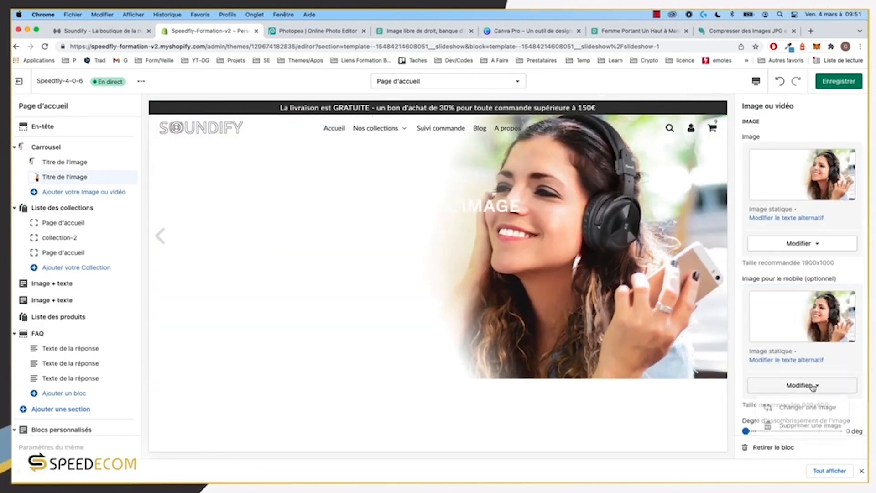
click(809, 408)
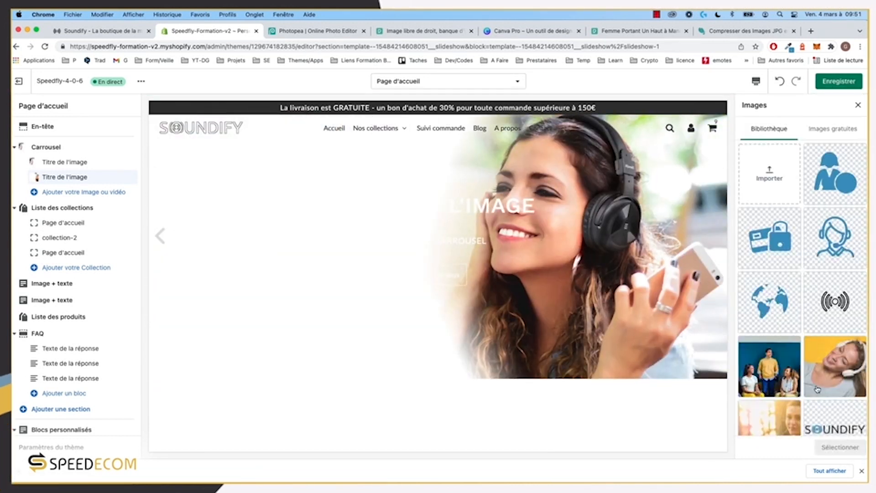
scroll(767, 366, down, 10)
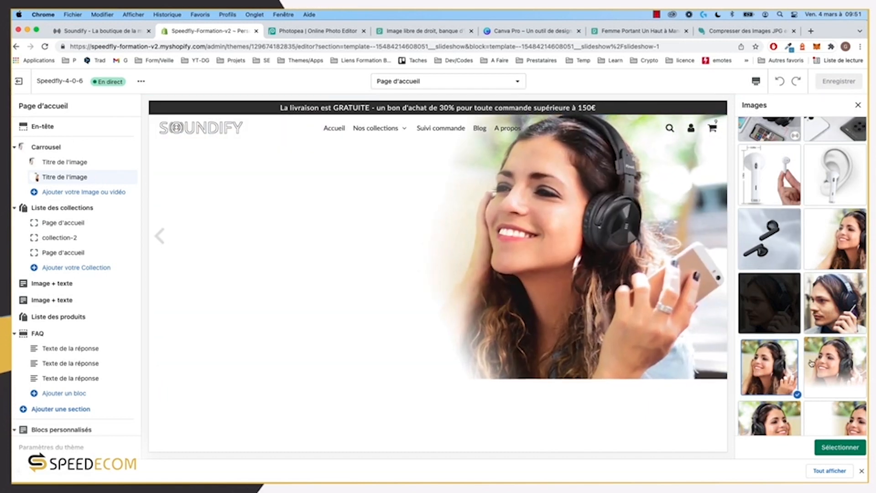
click(821, 364)
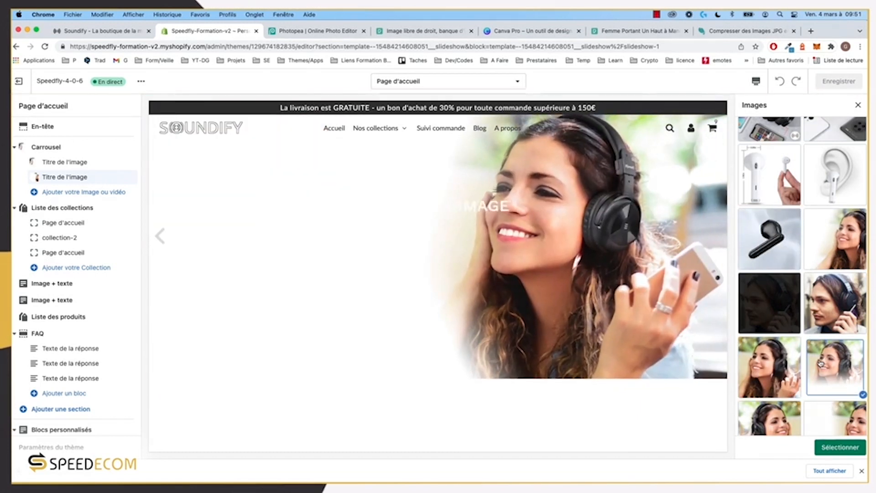
click(781, 370)
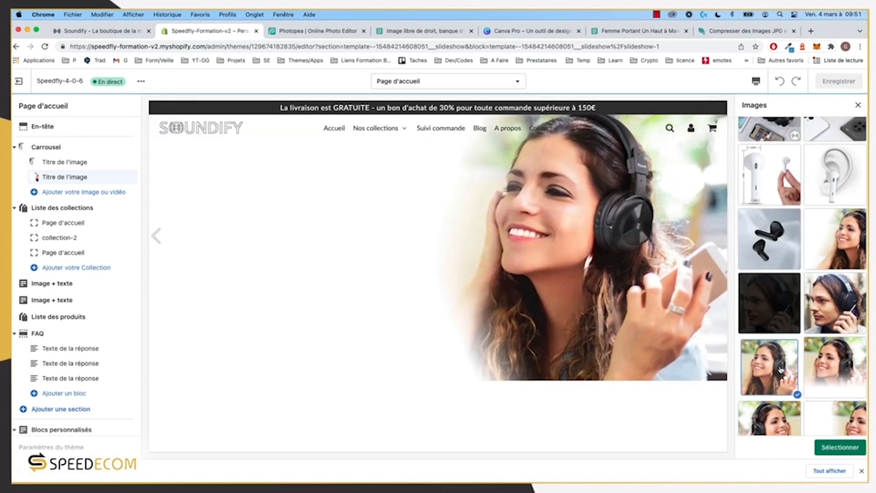
click(835, 366)
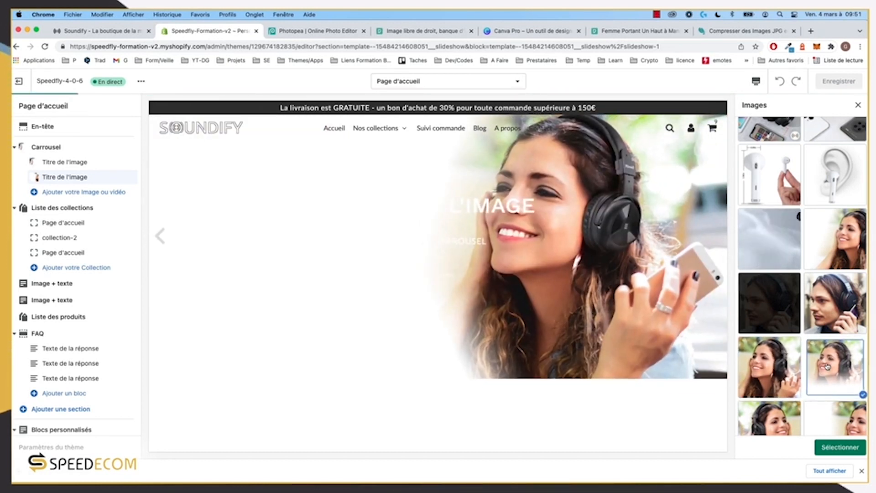
click(845, 449)
scroll(776, 320, down, 5)
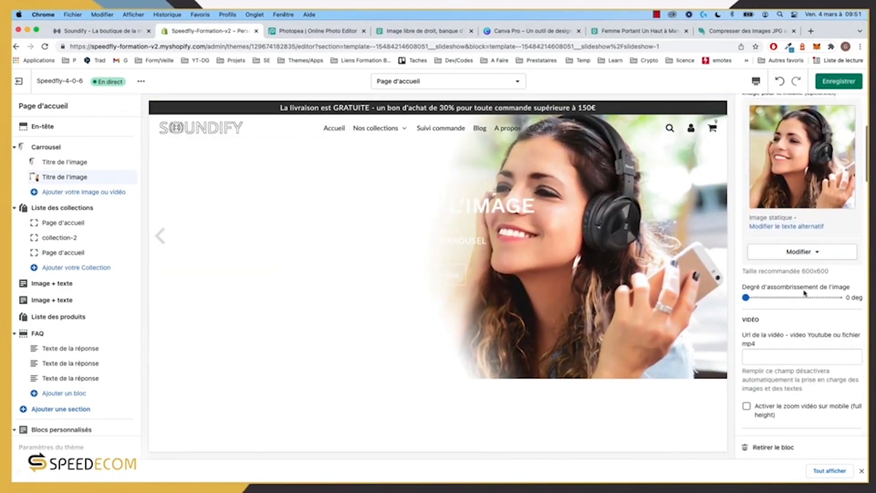
scroll(776, 292, down, 3)
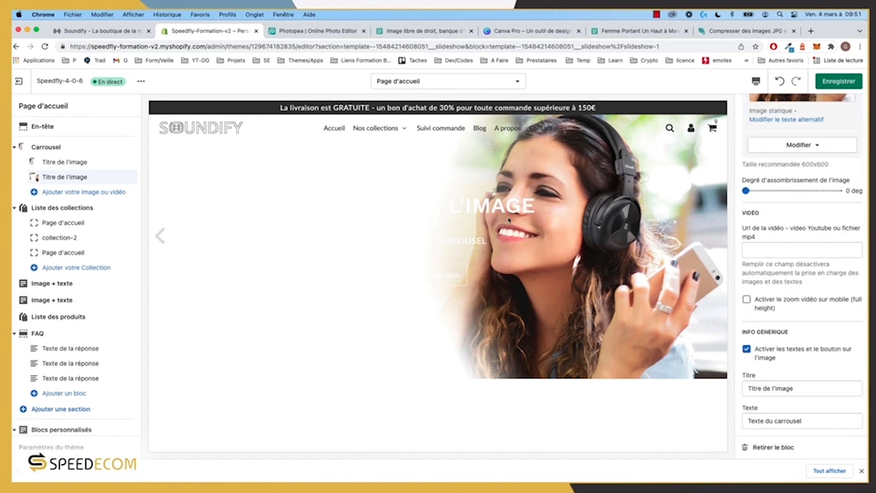
click(61, 163)
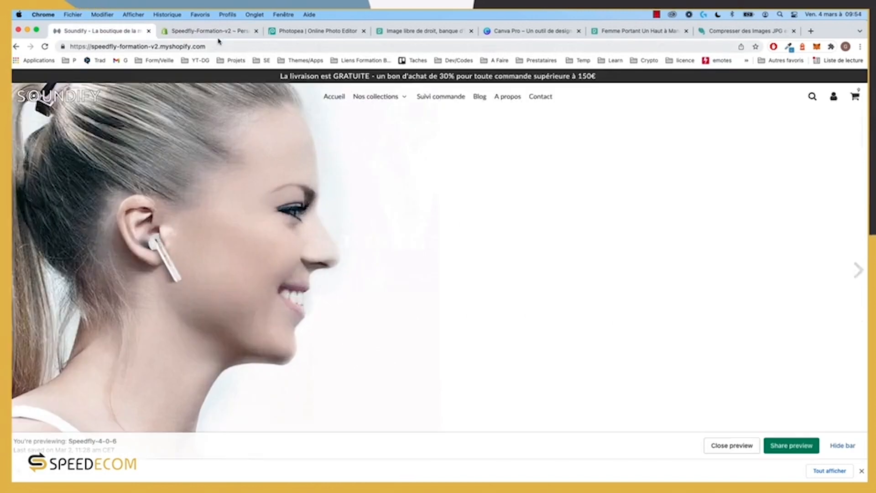
Step: Title the first slide 'AIR PRO 3' with the tagline 'Le son à l'état pur'
click(212, 32)
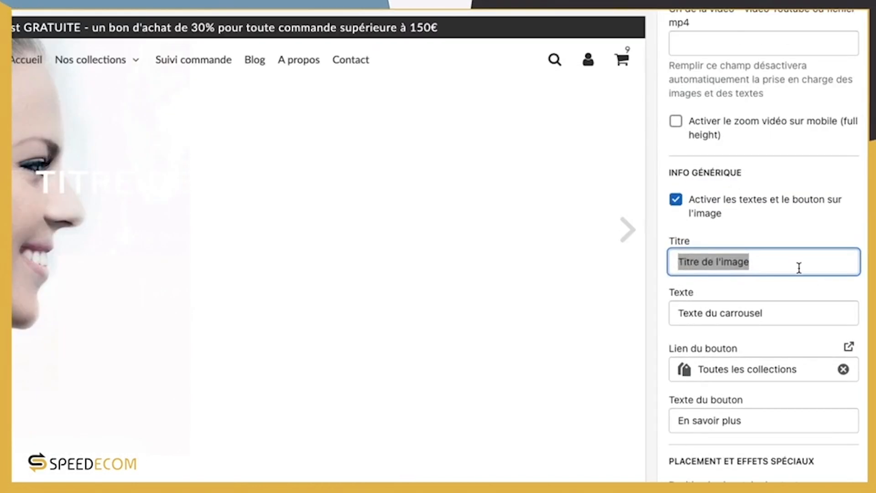
click(774, 261)
key(ctrl+a)
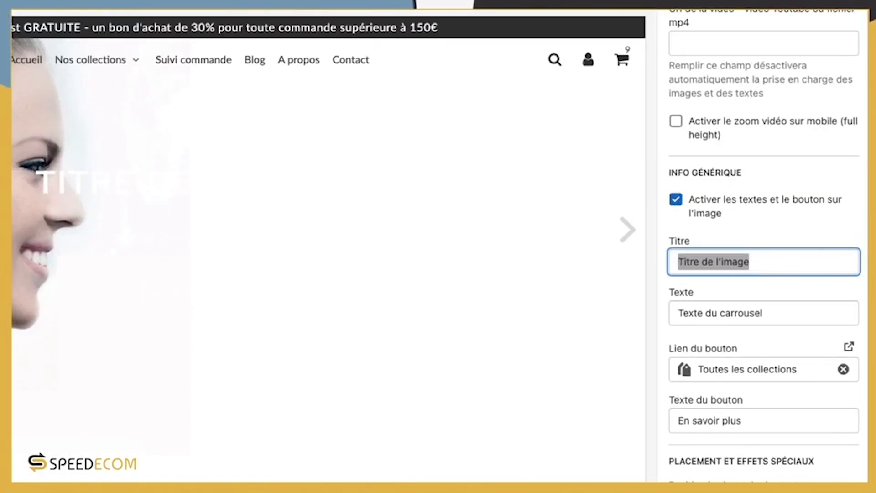
key(BackSpace)
text(A)
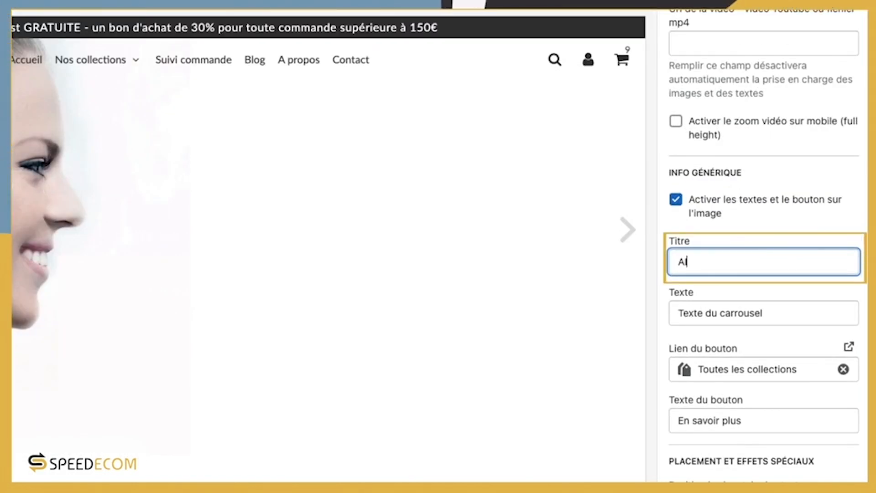
text(IR PRO 3)
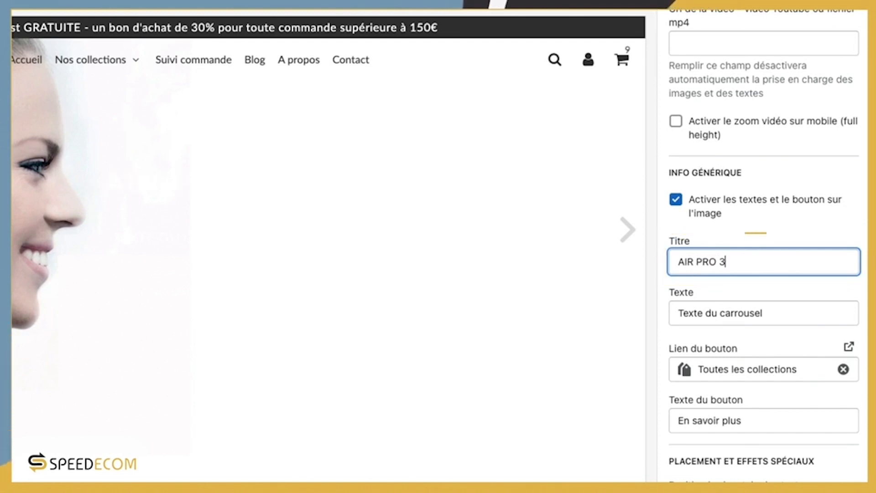
click(718, 313)
key(ctrl+a)
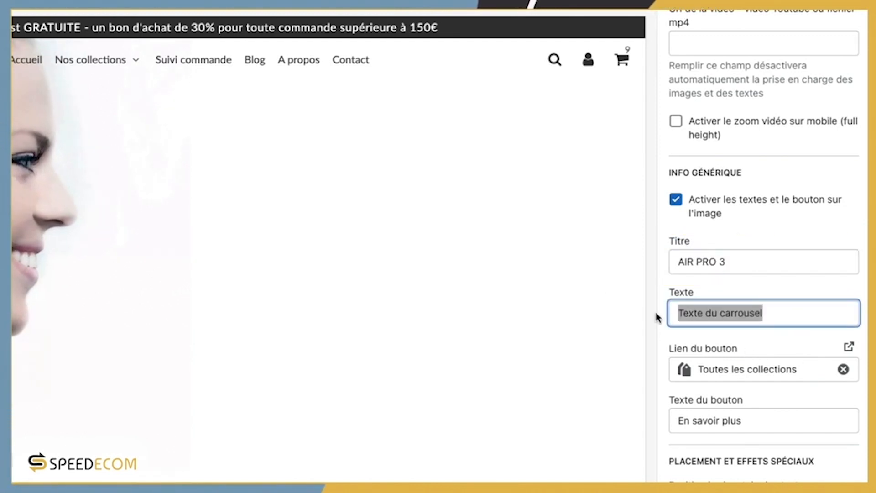
text(Le son à l'état pur)
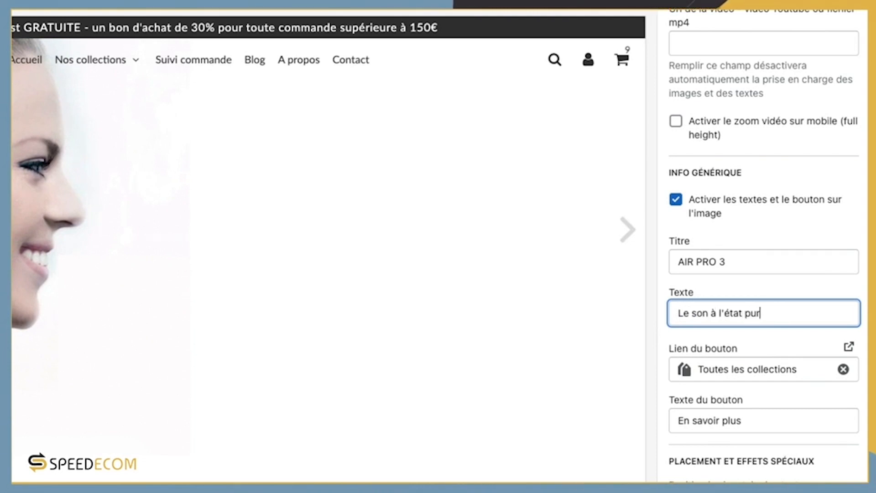
drag(791, 313, 626, 316)
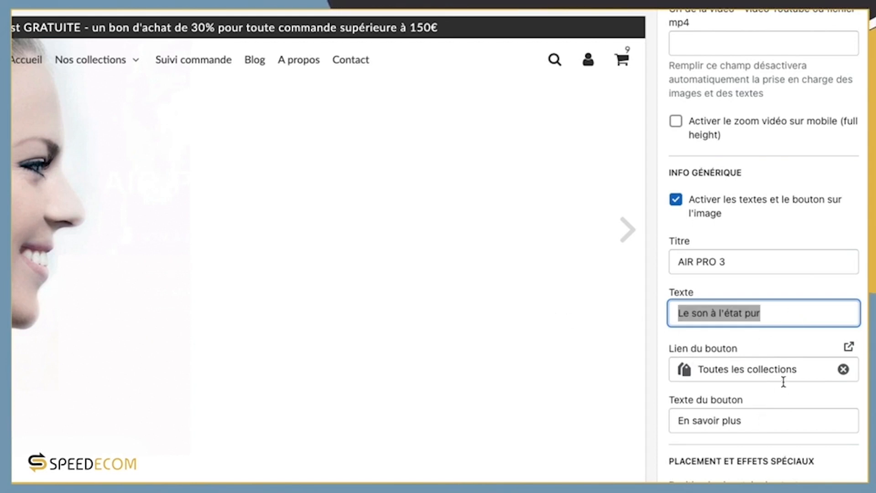
Step: Link the slide's button to the Air Pro 3 product
click(844, 368)
click(779, 369)
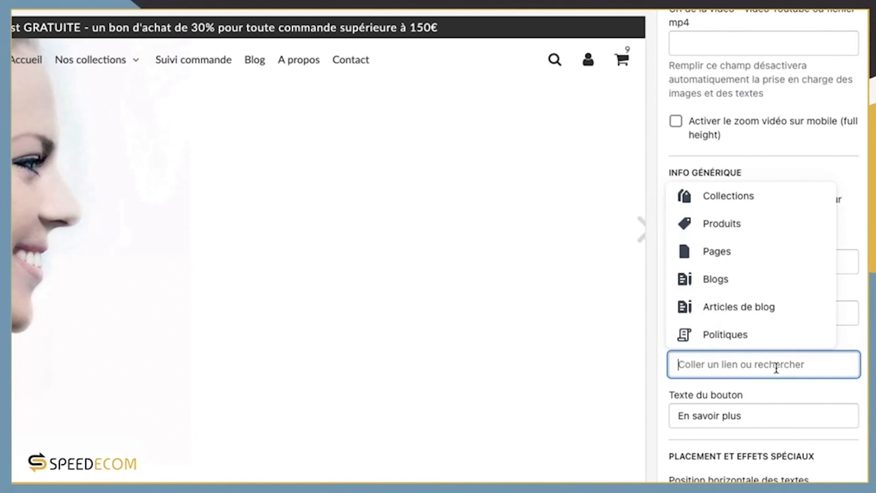
click(730, 226)
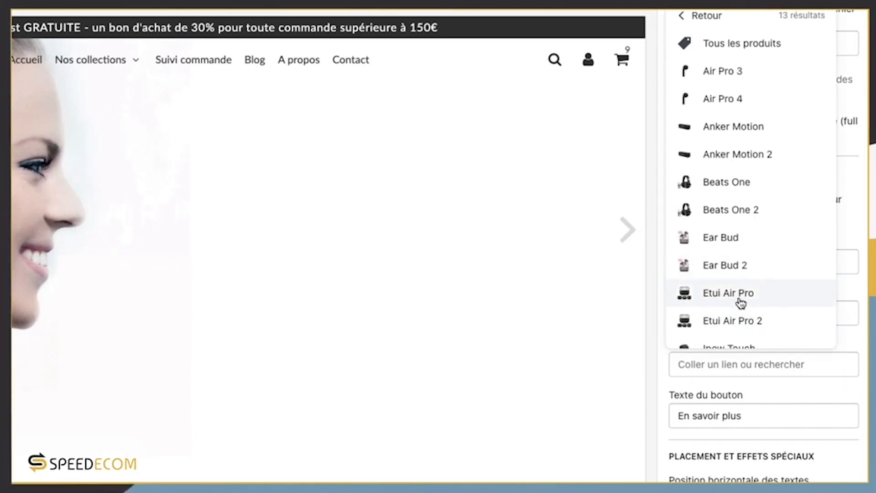
click(736, 72)
scroll(734, 365, down, 3)
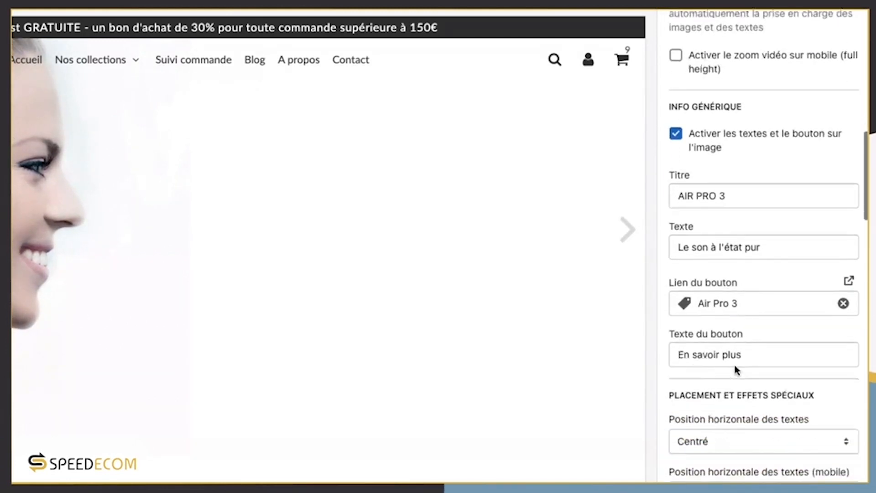
drag(743, 287, 679, 290)
Step: Set the slide's text transition to Fondu - de droite à gauche
scroll(678, 289, down, 4)
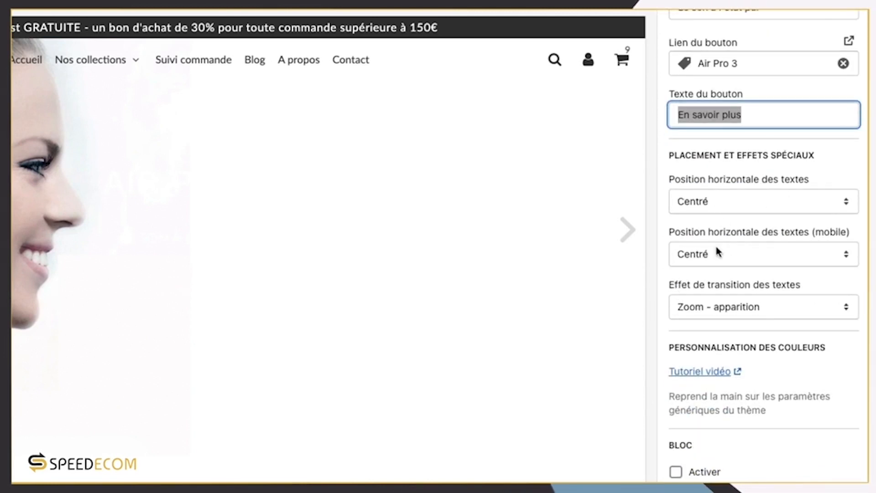
scroll(757, 265, down, 3)
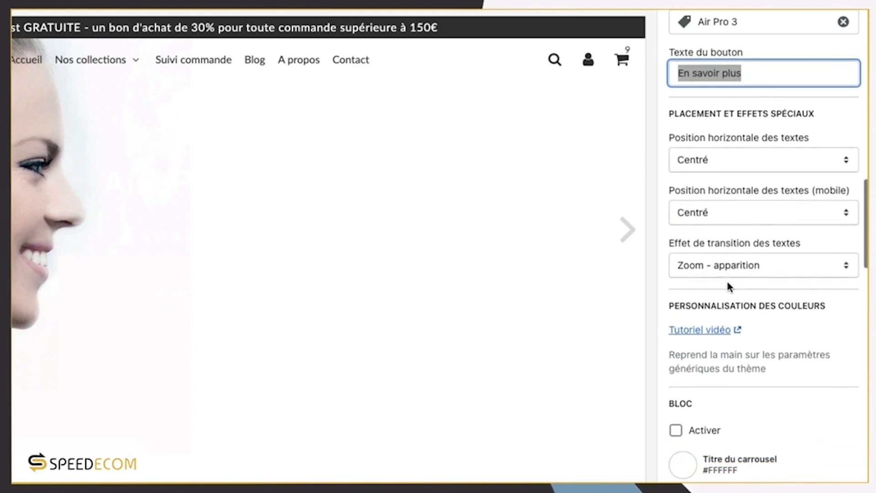
click(745, 222)
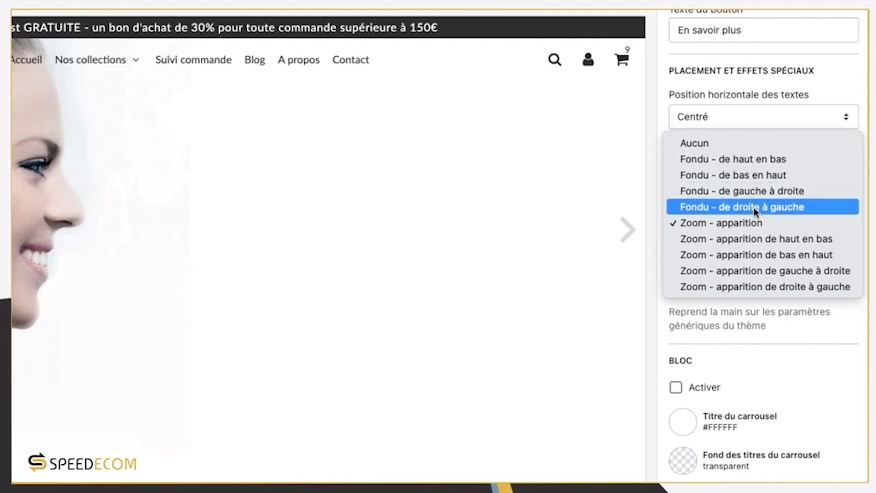
click(754, 208)
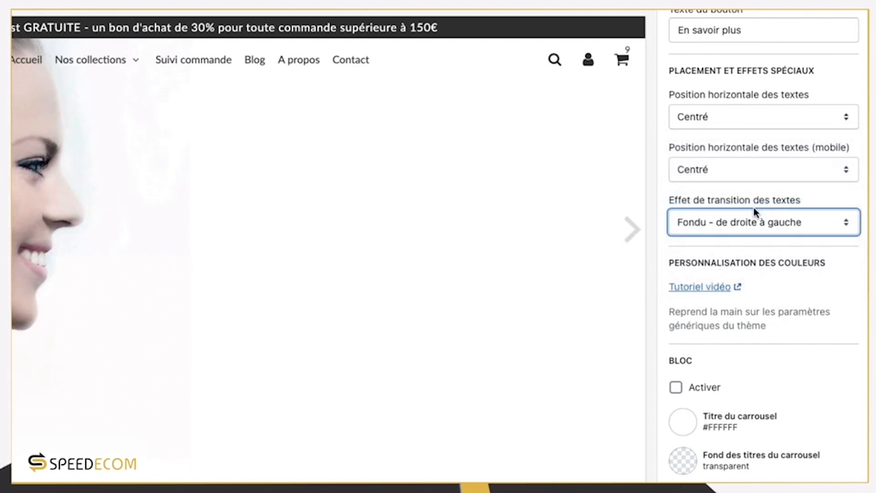
scroll(796, 233, down, 2)
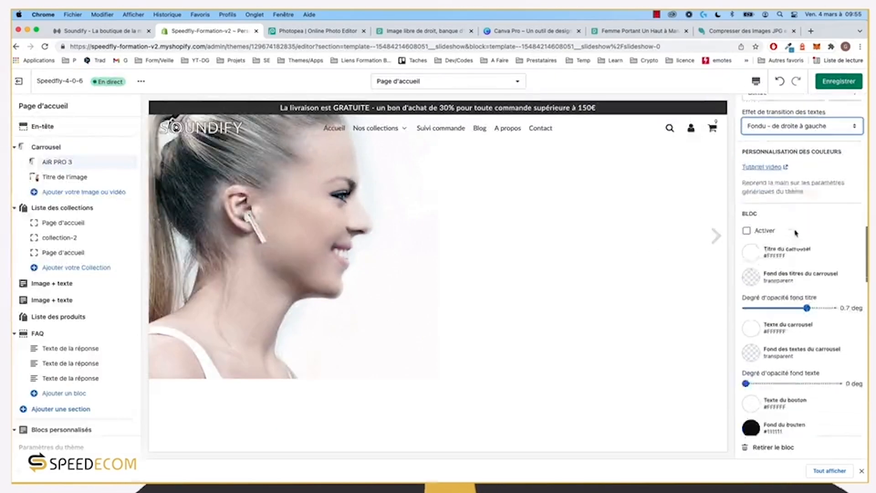
scroll(795, 231, up, 3)
Step: Save the carousel changes and make the carousel title colour #333333
click(839, 81)
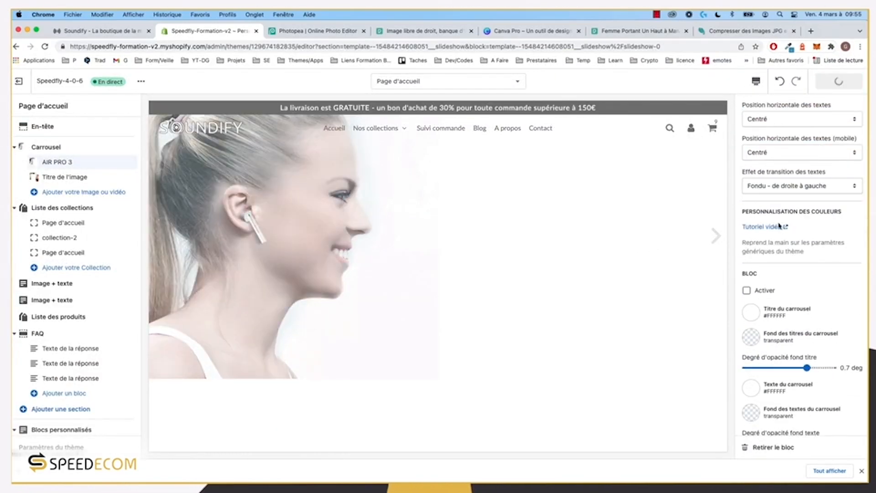
scroll(812, 198, up, 5)
scroll(801, 245, down, 2)
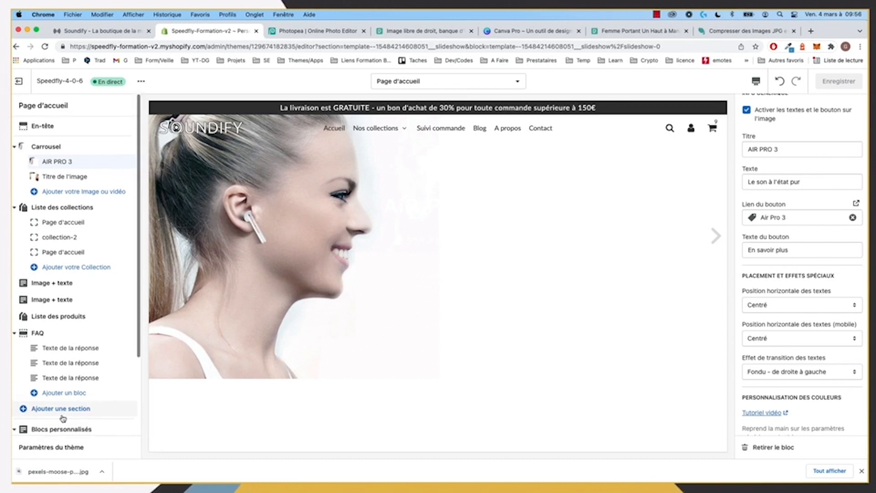
scroll(65, 417, down, 3)
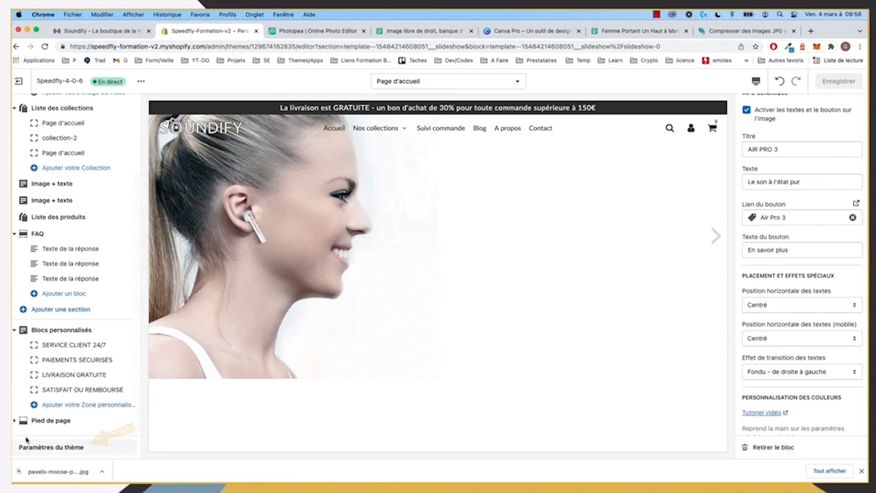
click(47, 447)
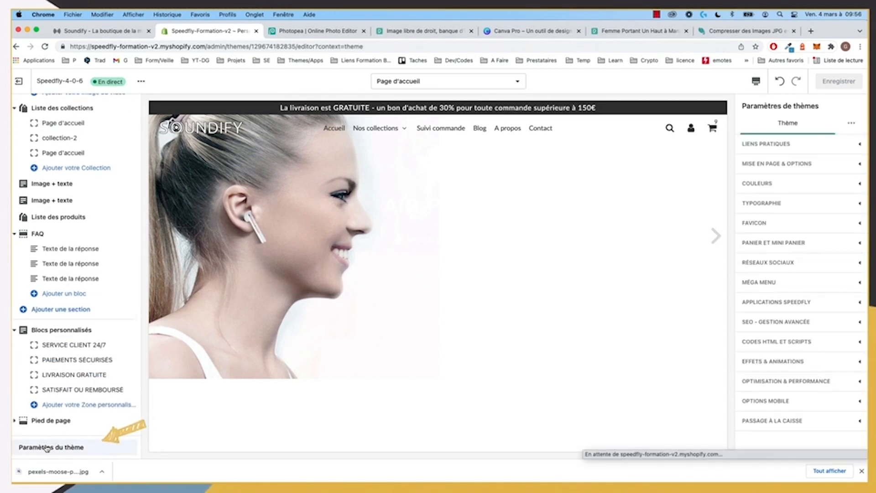
click(789, 184)
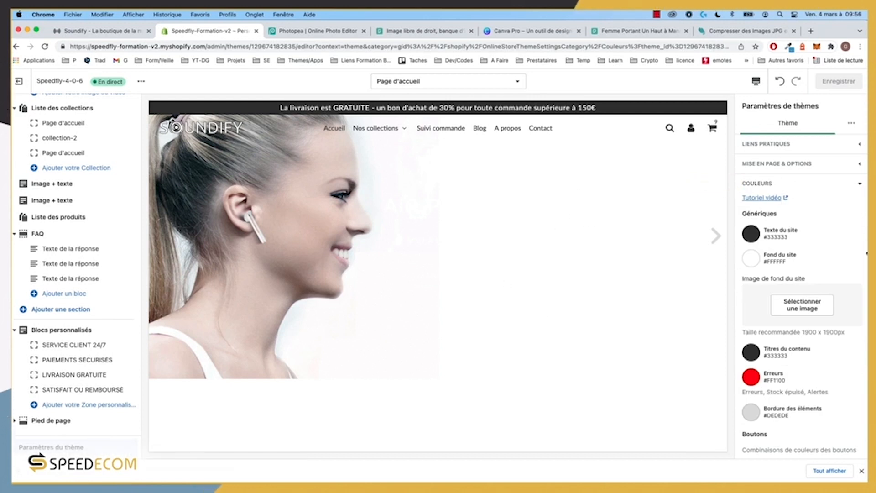
scroll(842, 272, down, 15)
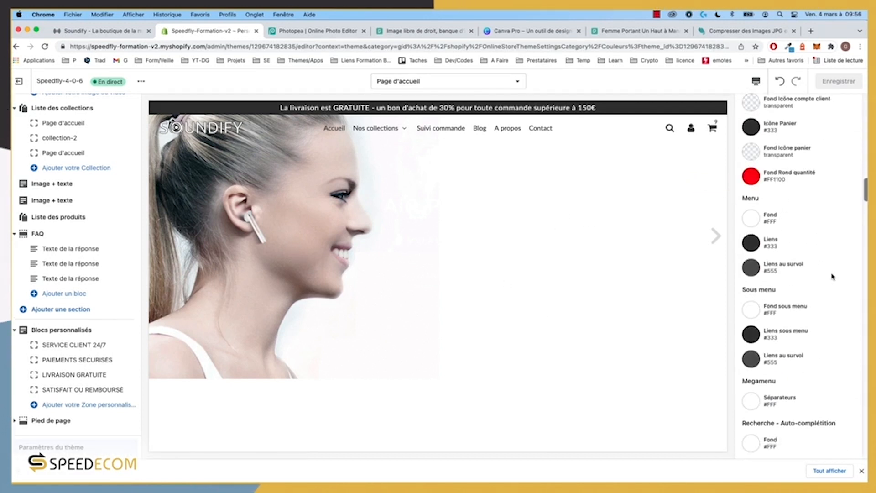
scroll(833, 276, down, 15)
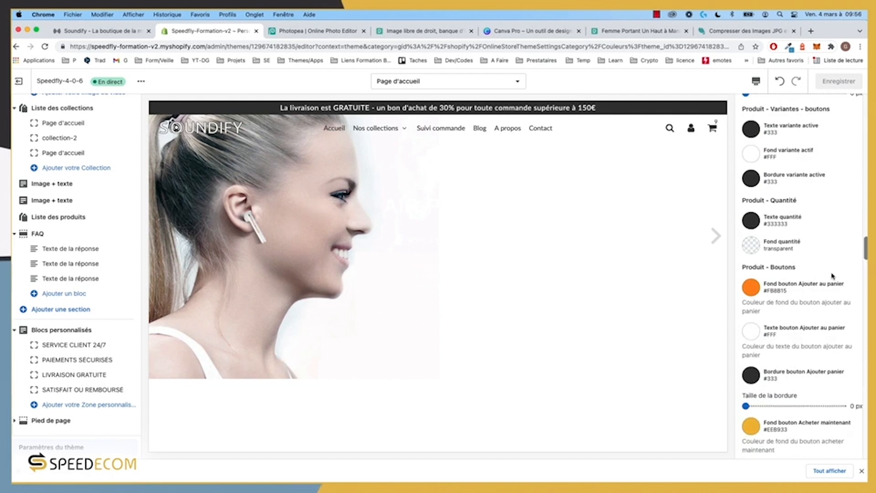
scroll(833, 276, down, 15)
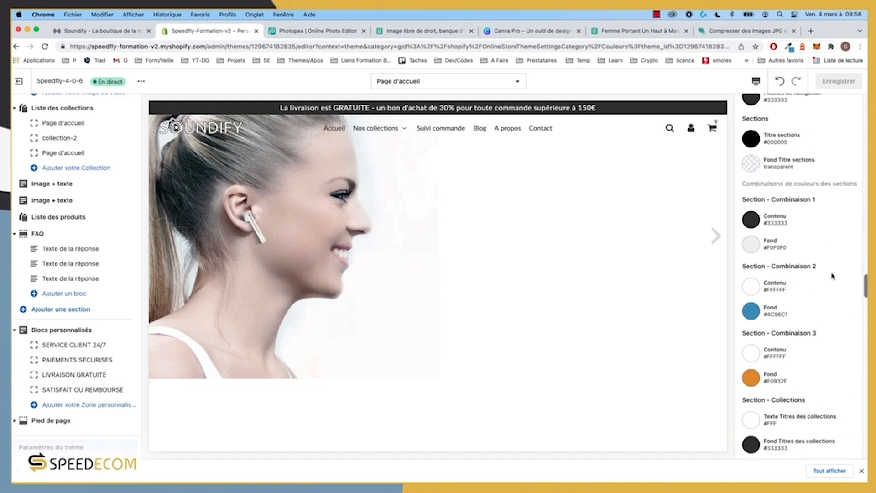
scroll(832, 276, down, 15)
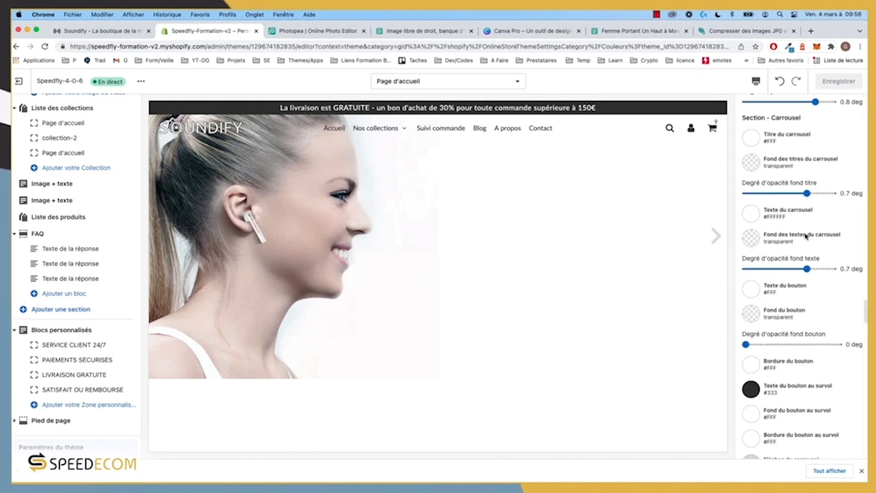
click(754, 141)
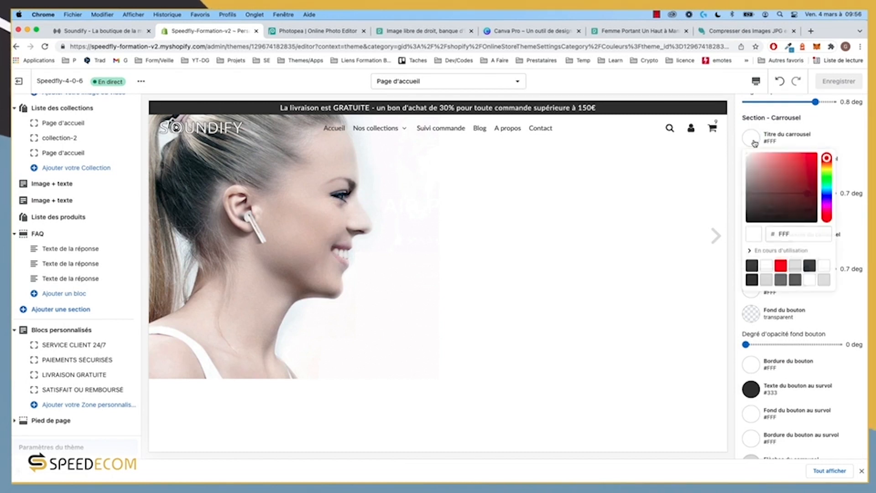
click(751, 266)
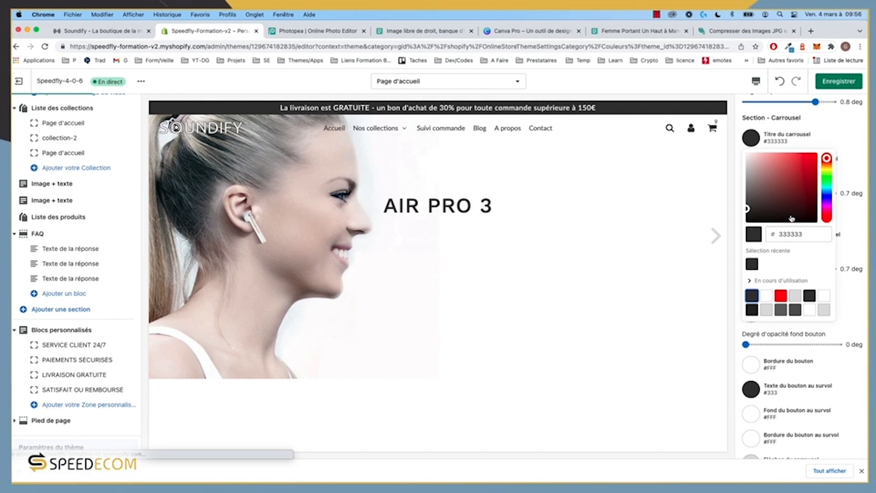
Step: Give the carousel tagline a grey text background
click(851, 234)
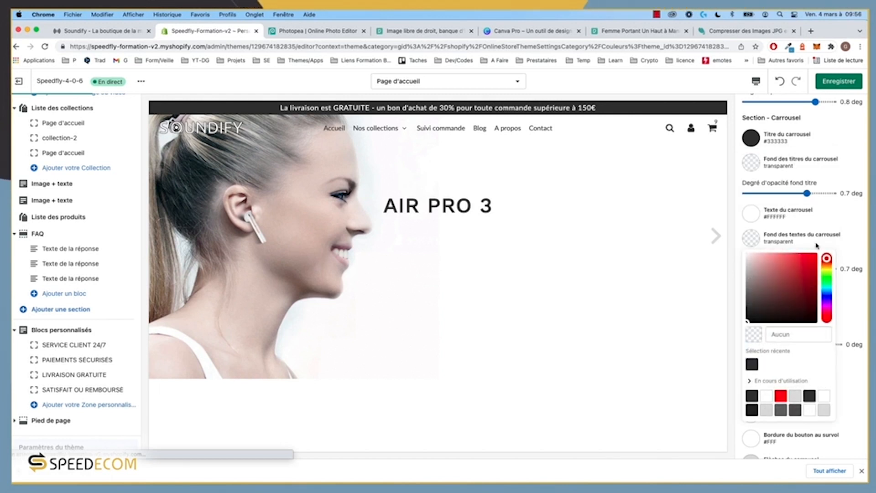
click(751, 242)
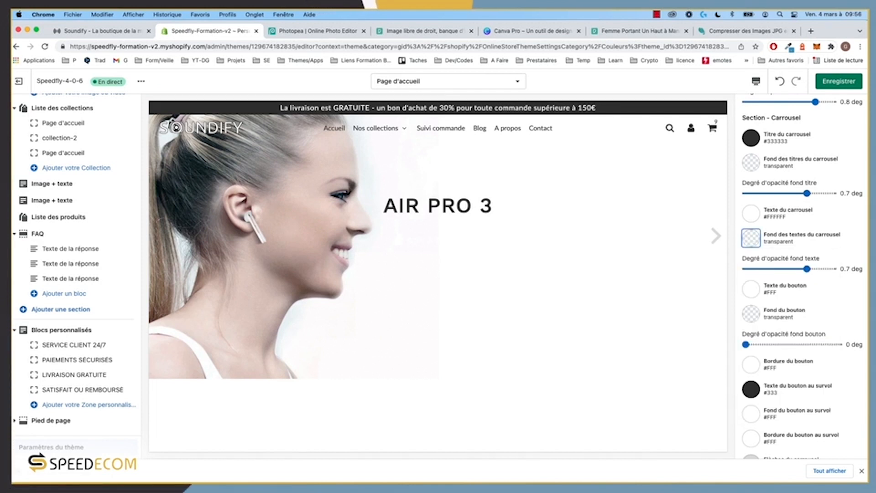
click(752, 241)
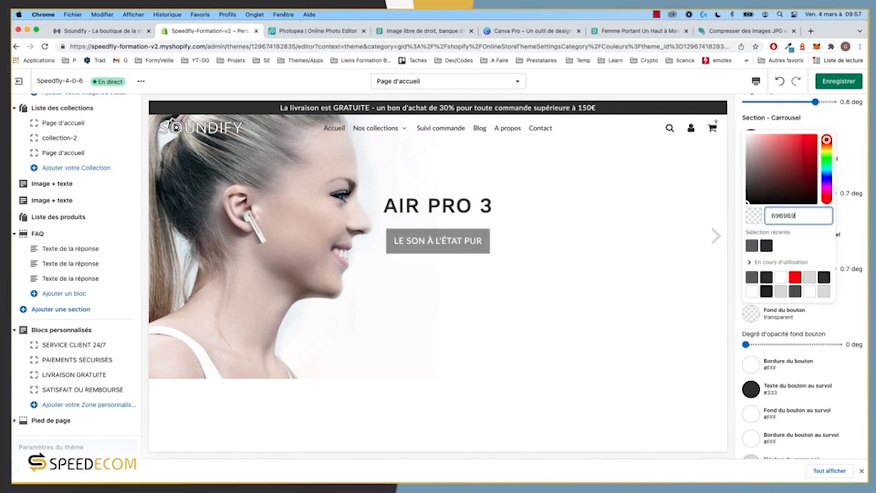
click(851, 222)
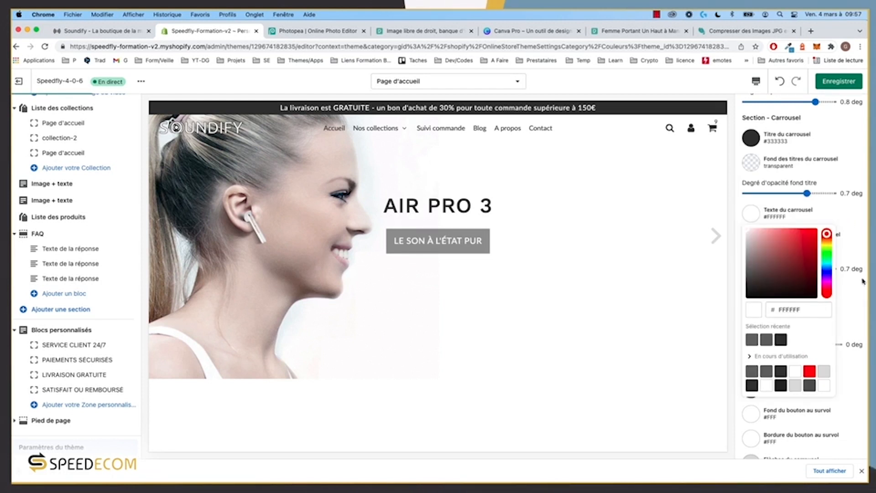
click(865, 257)
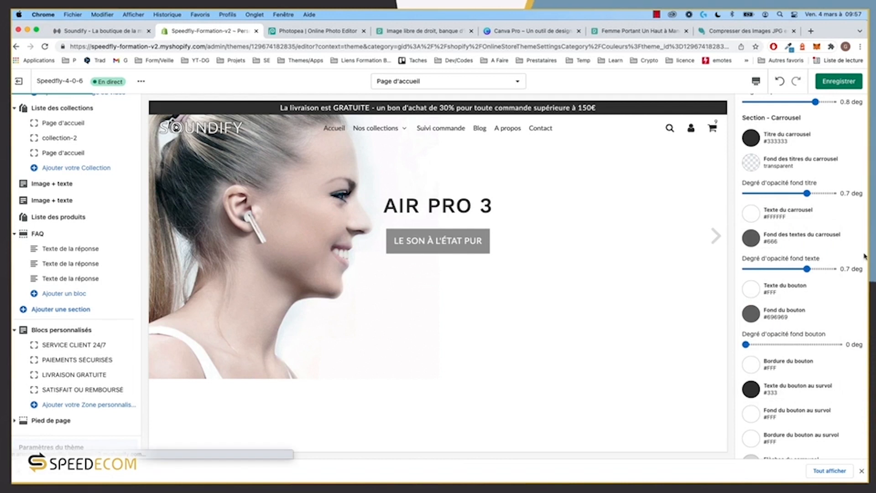
Step: Style the carousel button with #333333 text, white background and #333333 border
scroll(819, 302, down, 2)
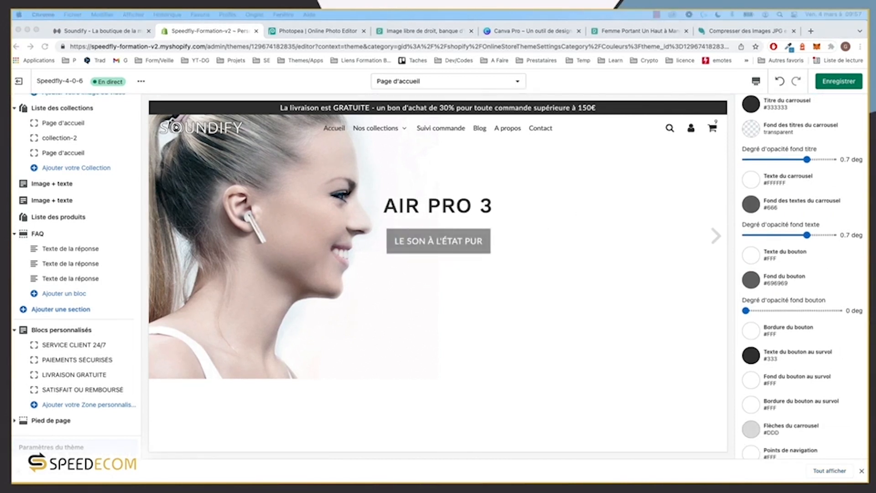
click(754, 261)
click(755, 260)
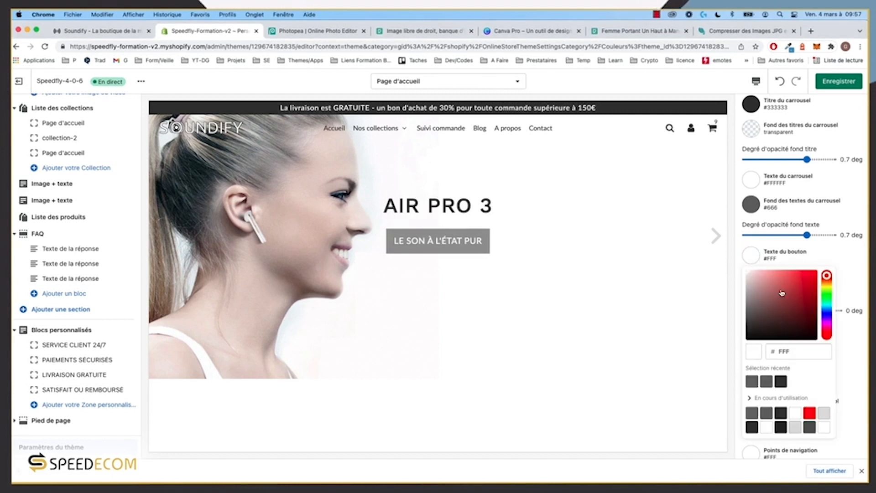
click(782, 381)
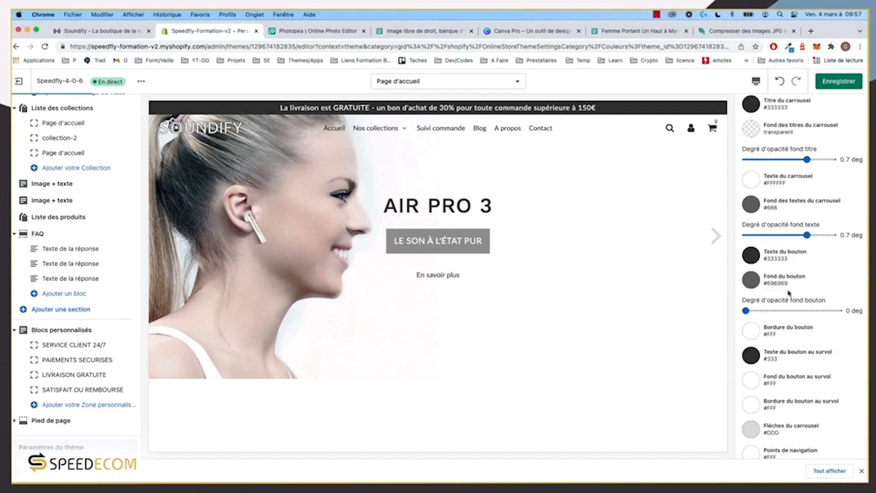
click(753, 283)
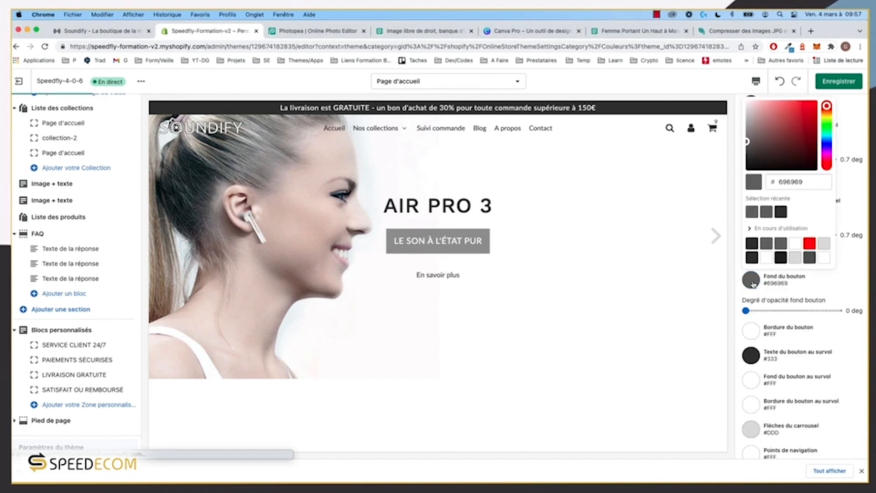
click(796, 243)
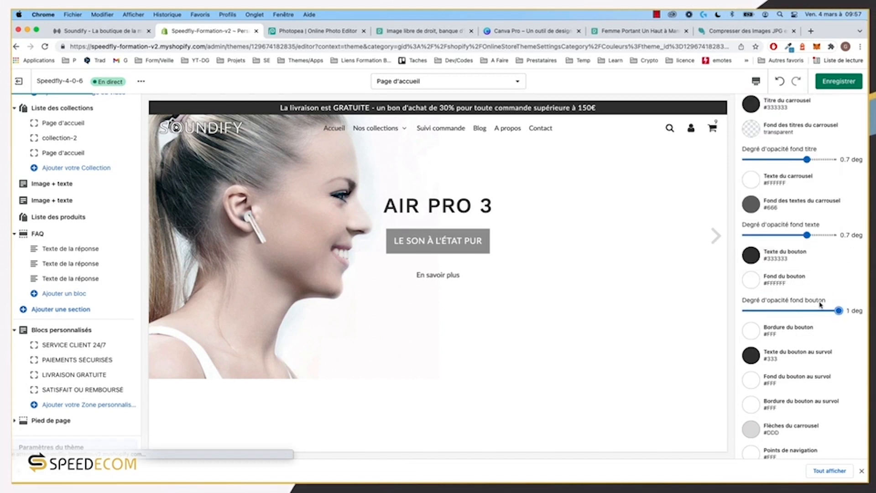
click(752, 330)
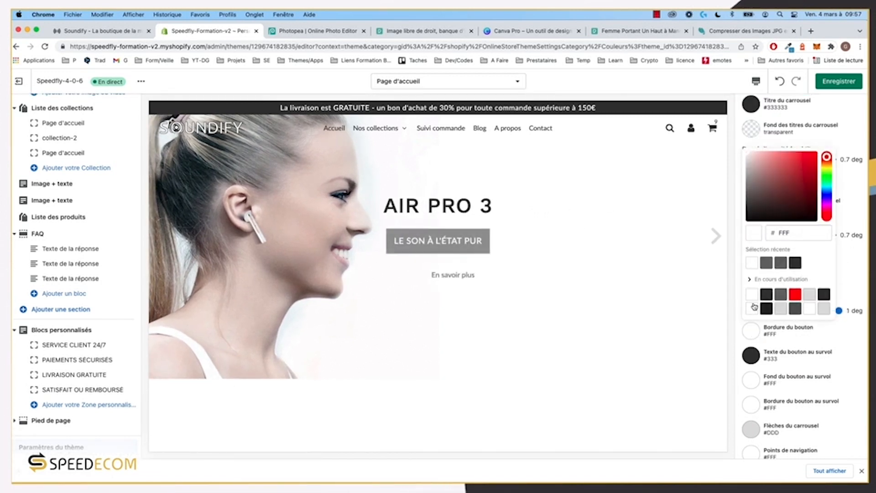
click(796, 263)
click(865, 268)
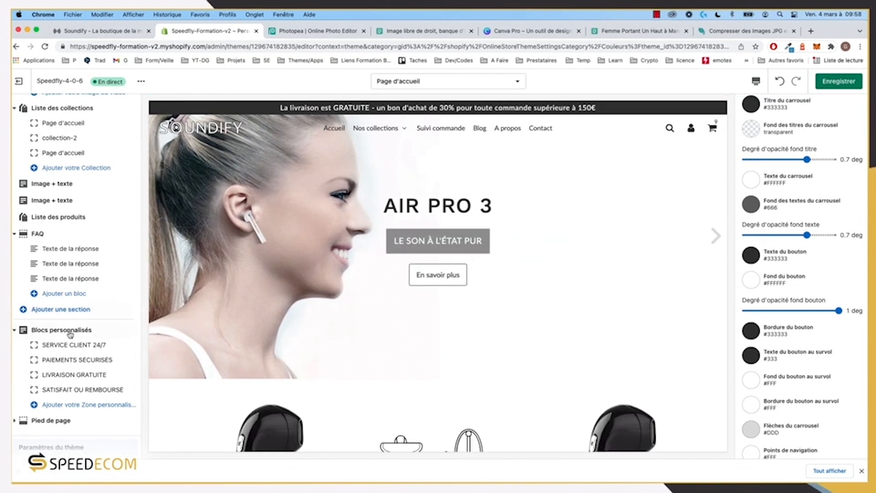
scroll(52, 365, up, 5)
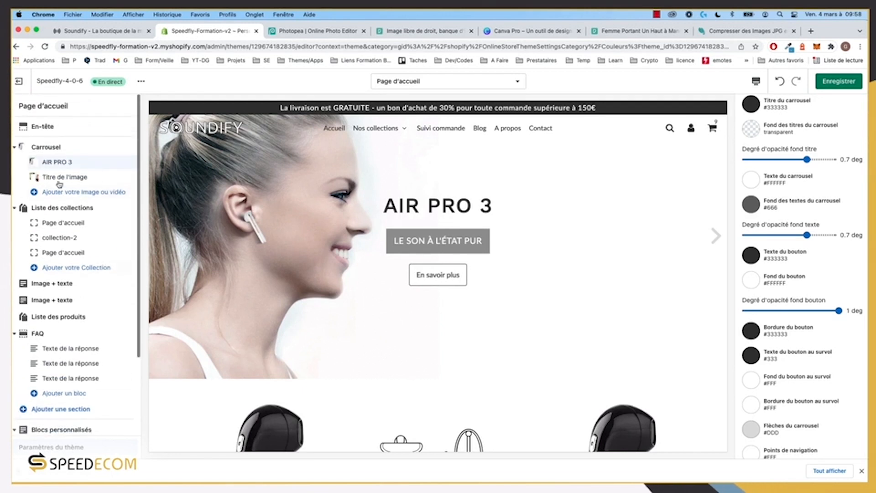
Step: Set the carousel button hover effect to 'Du milieu vers gauche et droite', then reopen theme settings
click(54, 149)
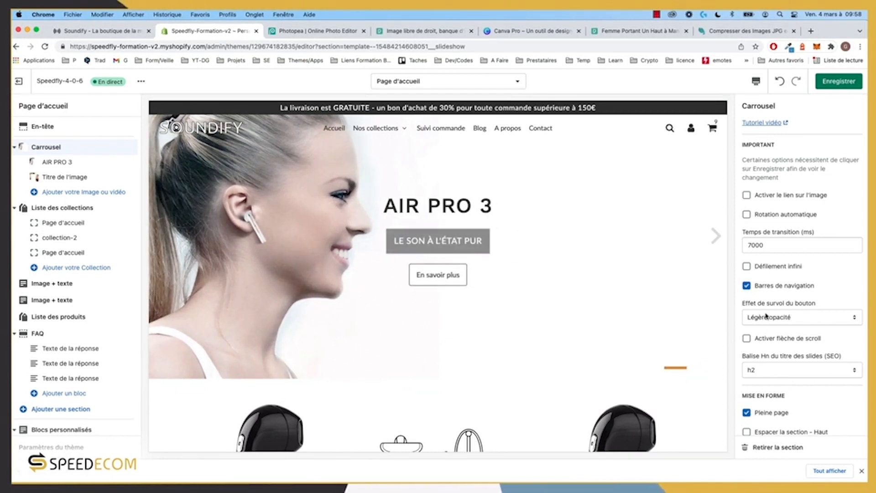
click(786, 319)
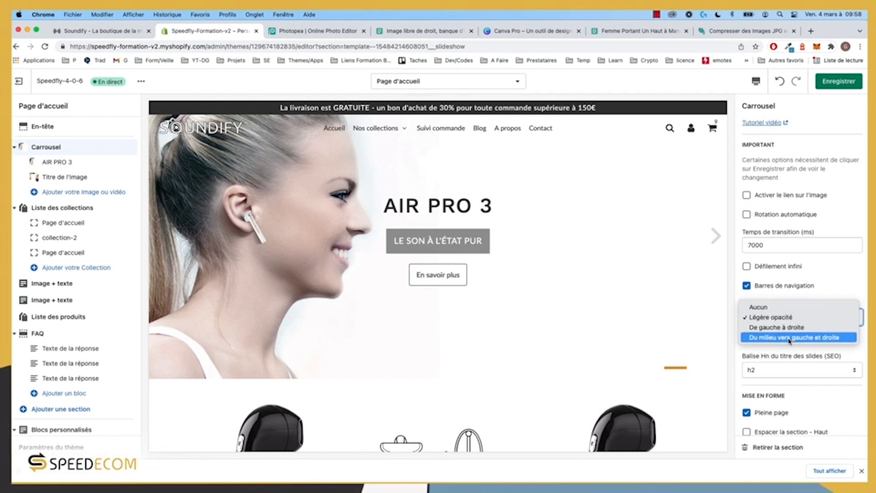
click(790, 338)
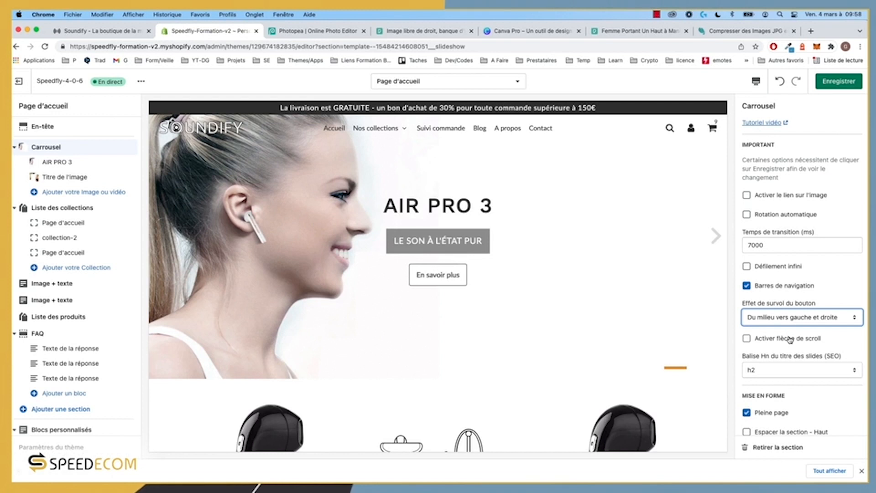
scroll(786, 334, down, 1)
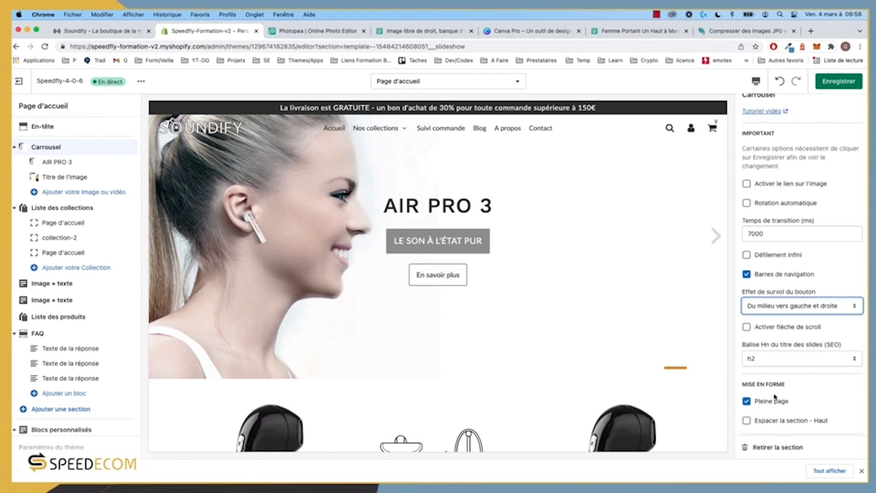
scroll(775, 397, down, 15)
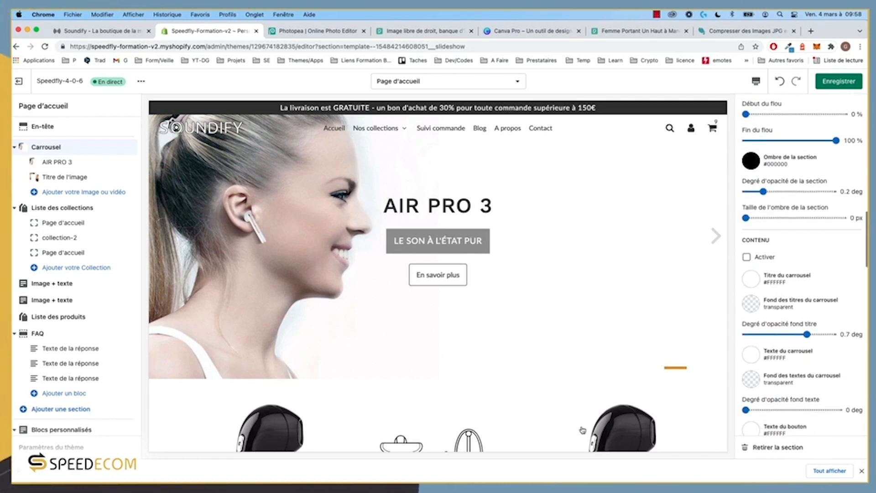
click(82, 450)
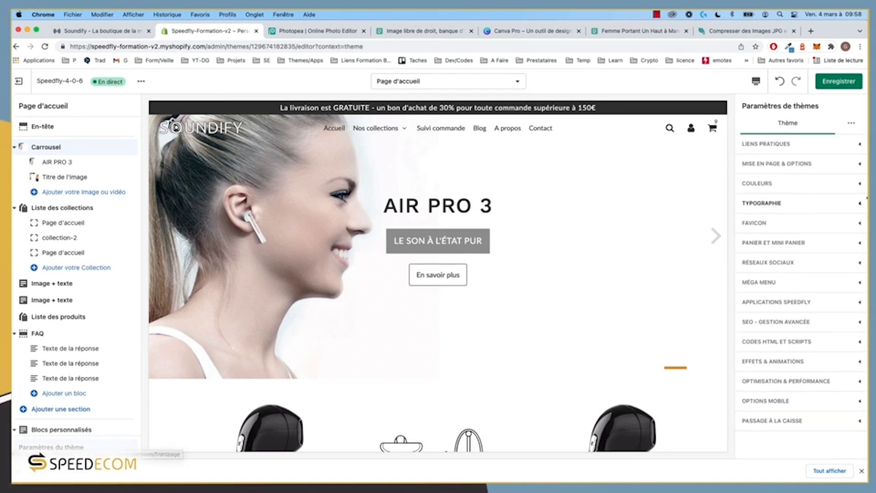
Step: Change the carousel button's hover background and hover border colours from #000000 to #333333
click(798, 189)
scroll(796, 294, down, 10)
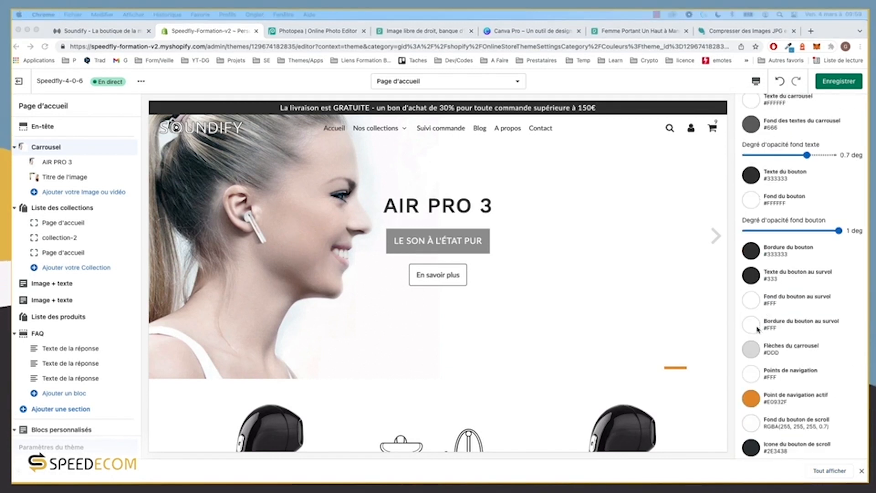
click(756, 326)
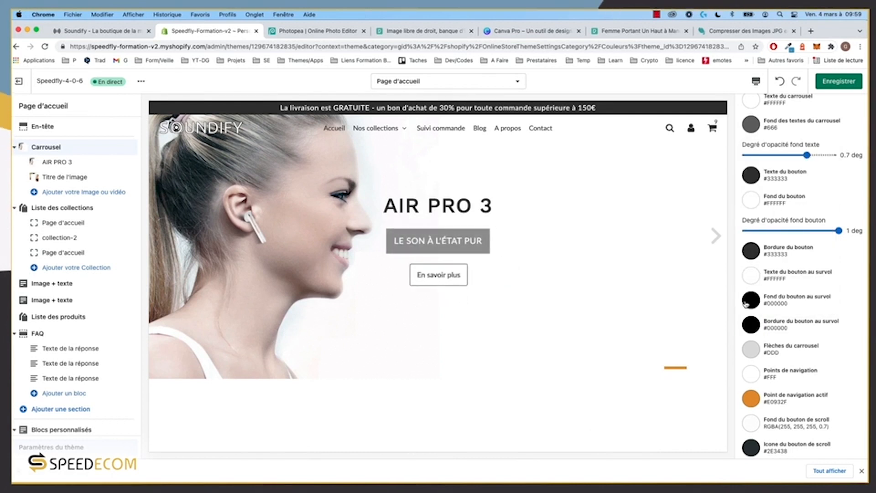
click(749, 301)
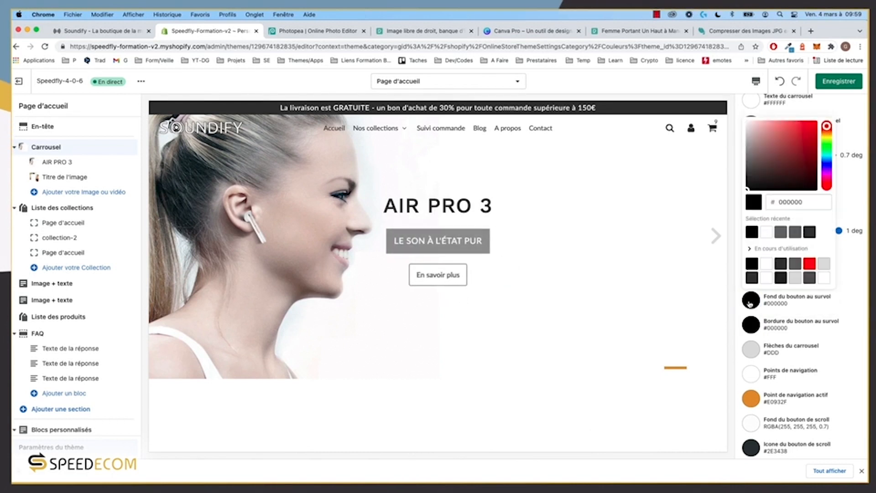
click(810, 233)
click(846, 305)
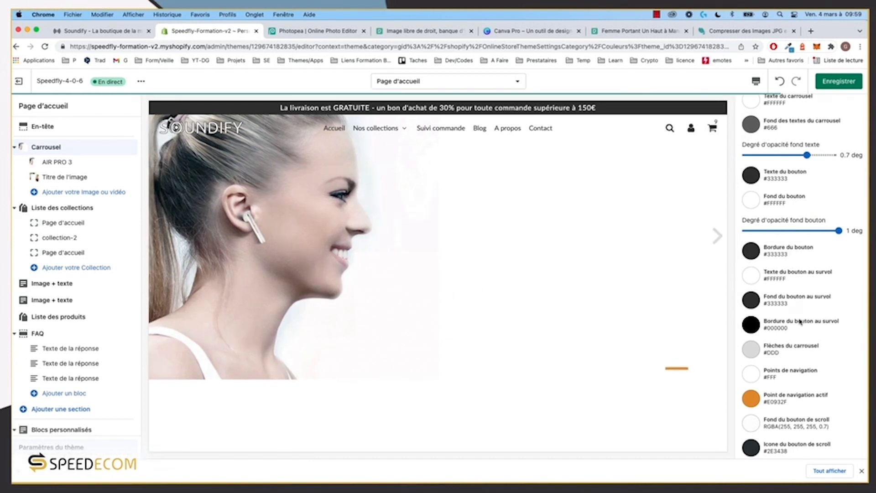
click(763, 317)
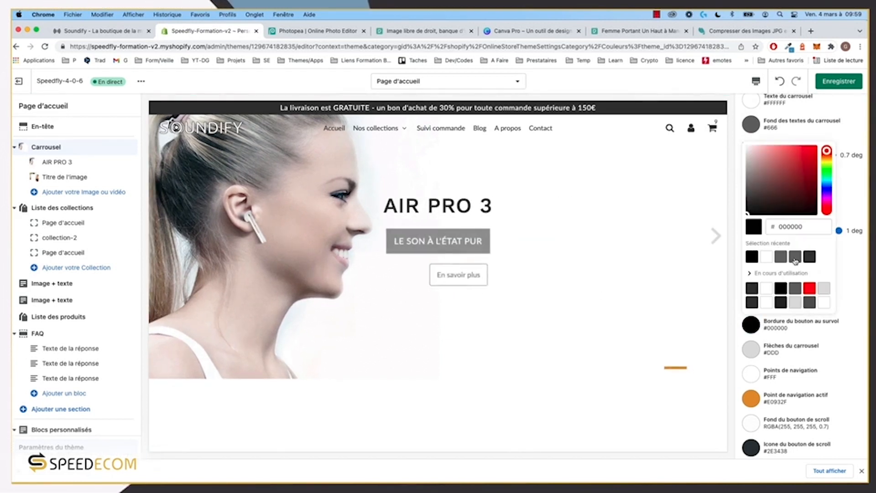
click(811, 257)
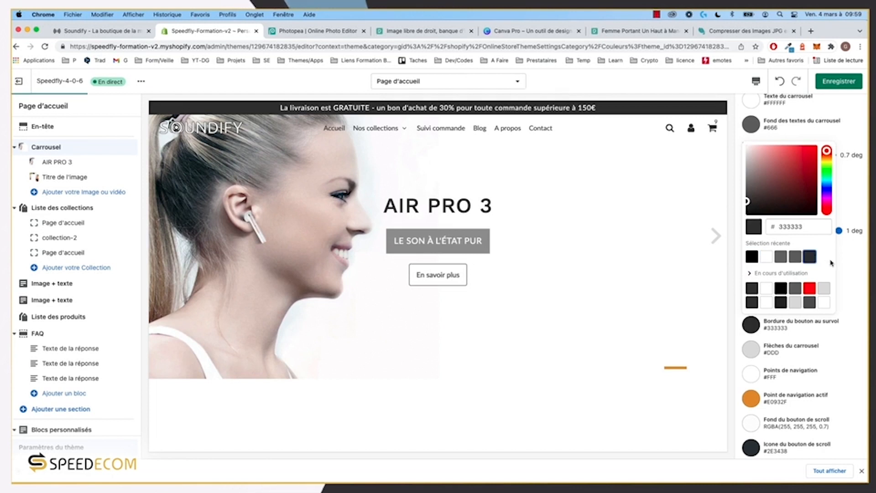
click(847, 268)
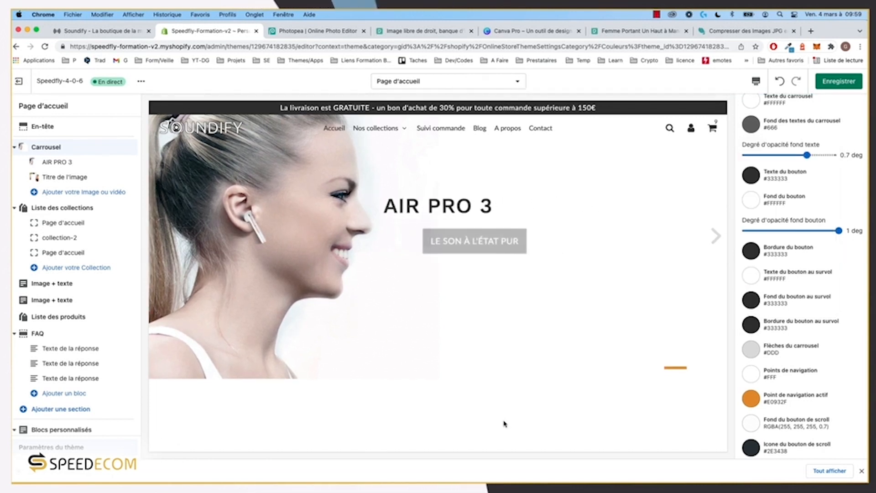
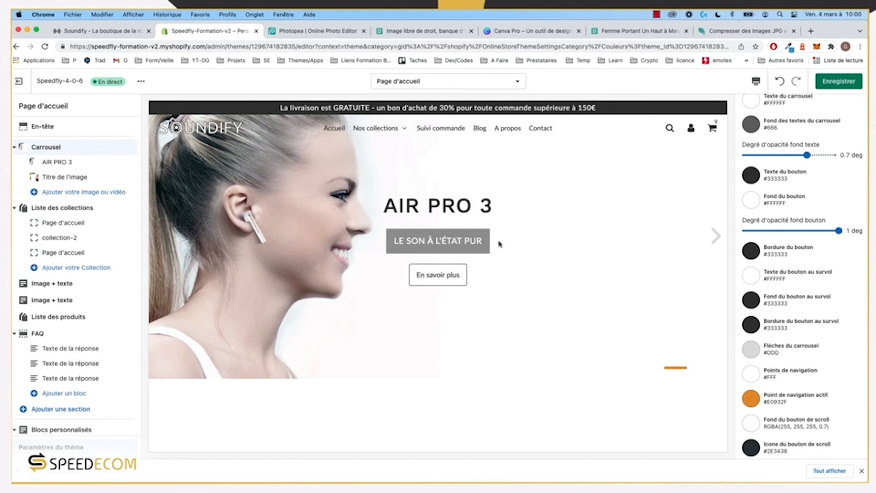
Step: Set the carousel arrow colour to dark grey #333333
click(757, 351)
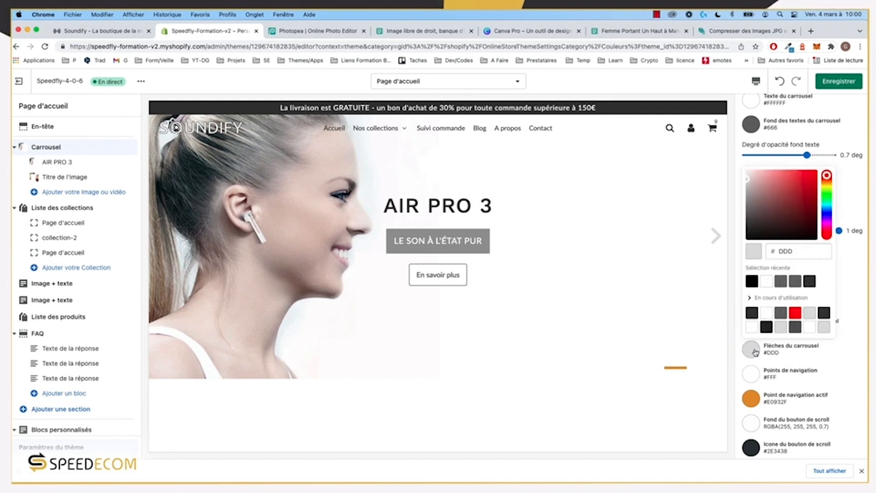
click(810, 282)
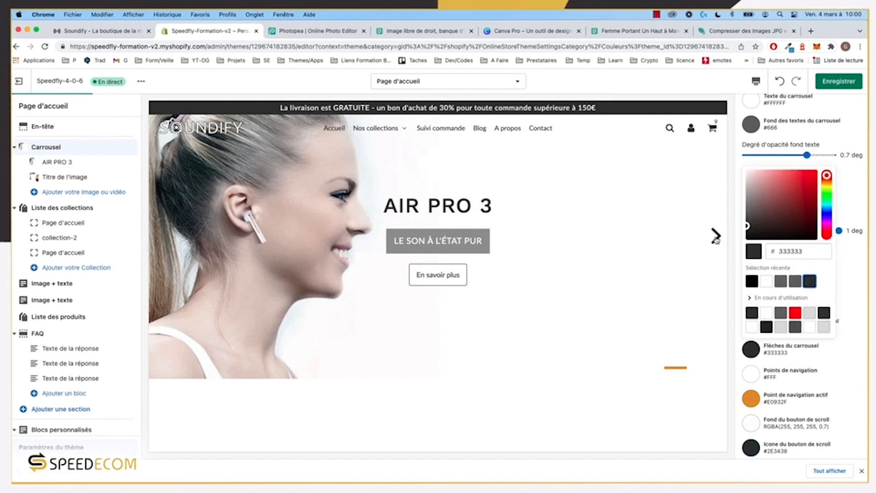
click(859, 291)
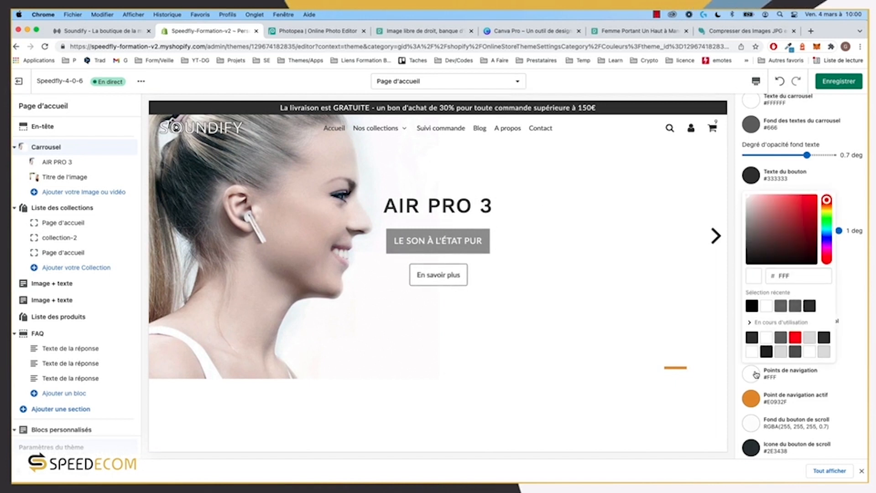
click(755, 374)
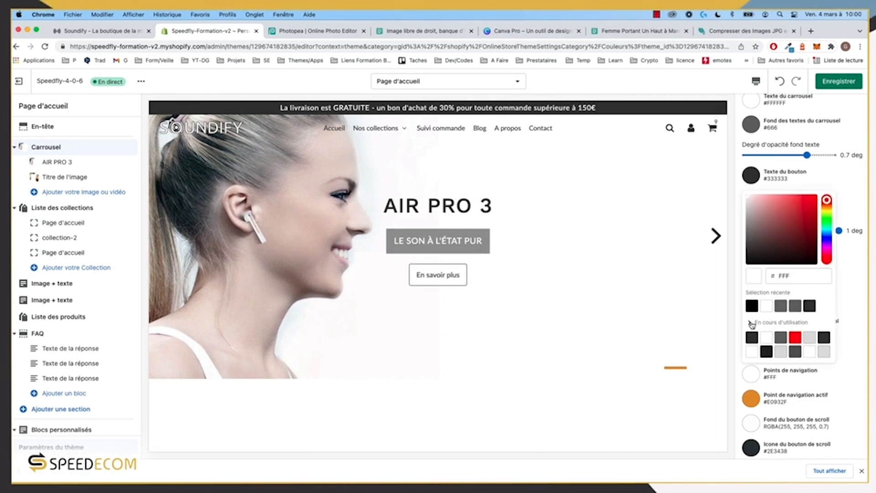
click(760, 371)
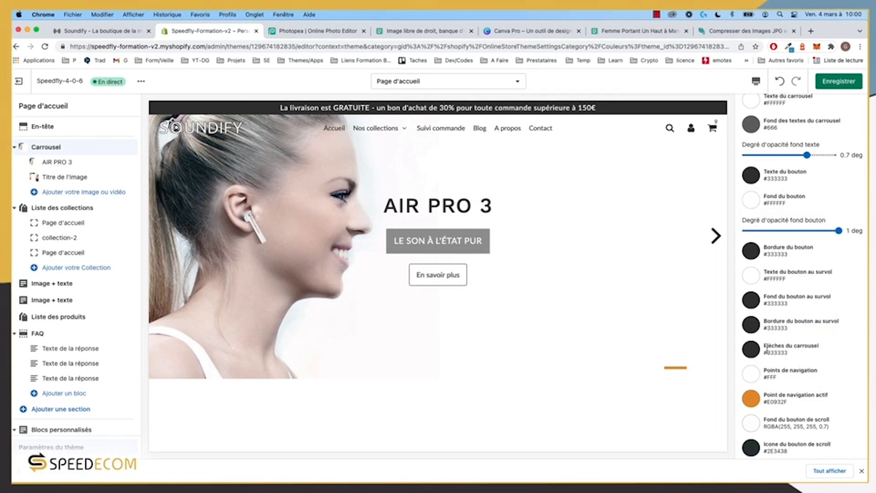
Step: Make the active navigation dot blue #4C96C1 and the inactive dots light grey #DEDEDE
click(759, 377)
click(755, 324)
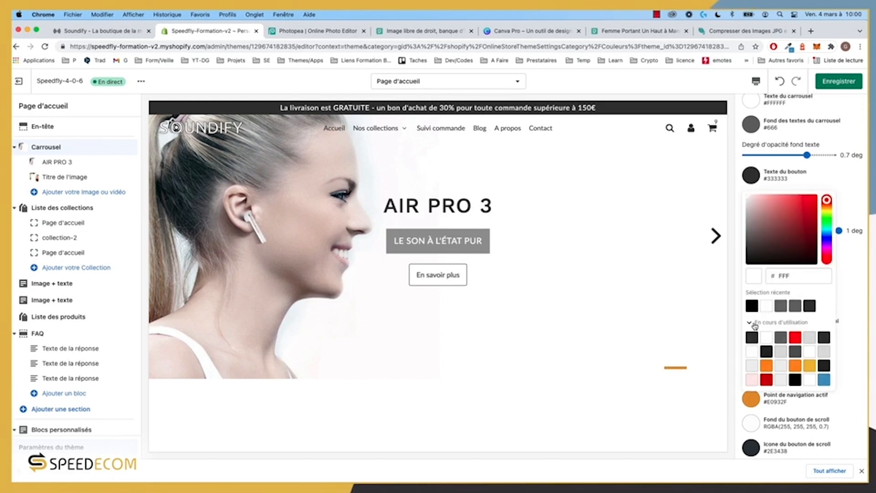
click(826, 380)
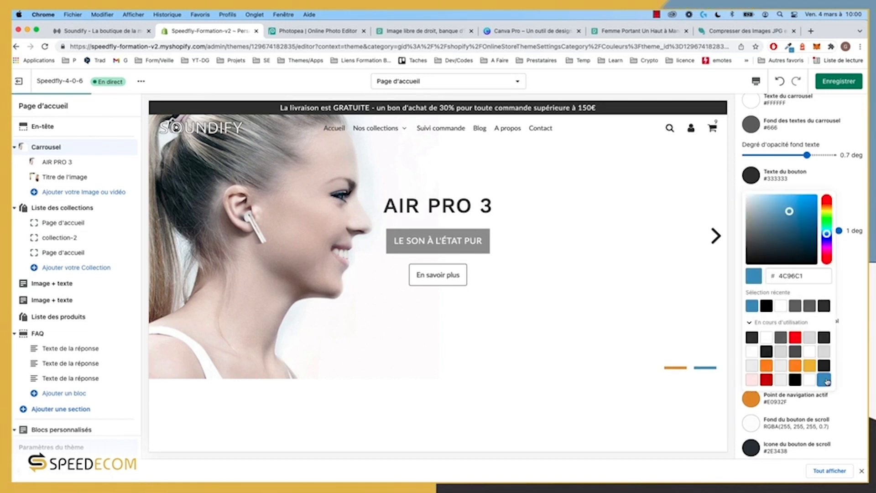
click(860, 330)
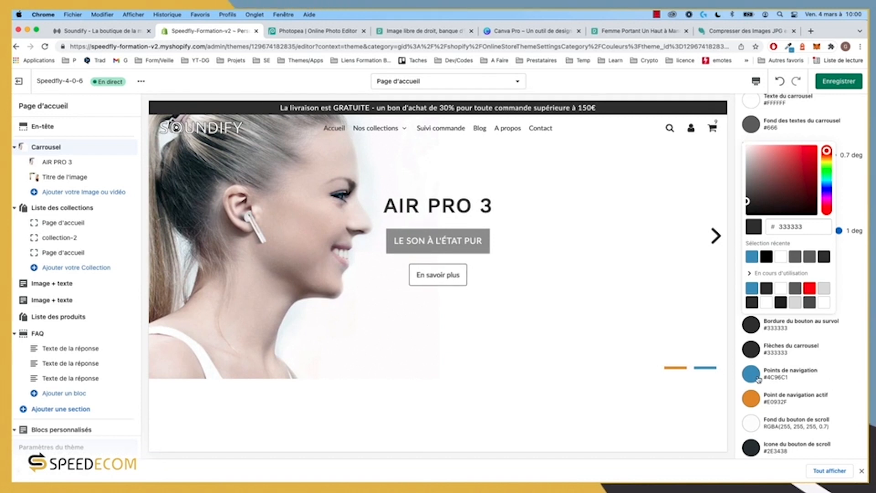
click(754, 398)
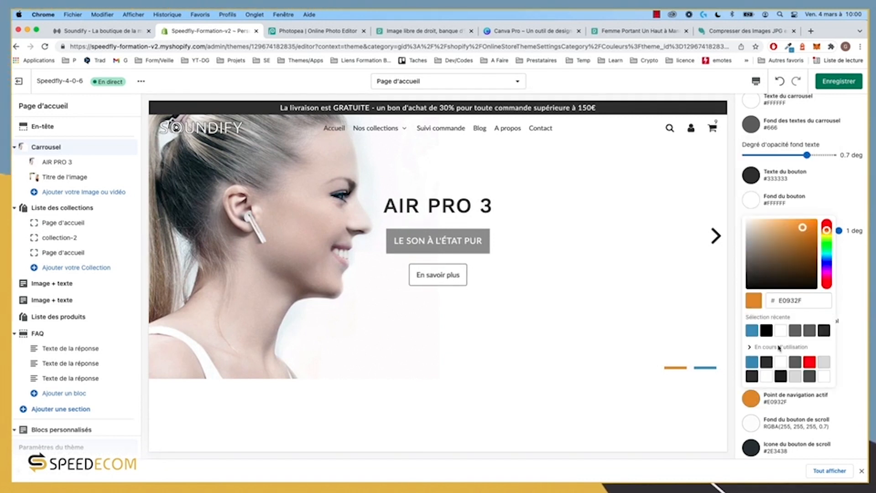
click(752, 330)
click(849, 385)
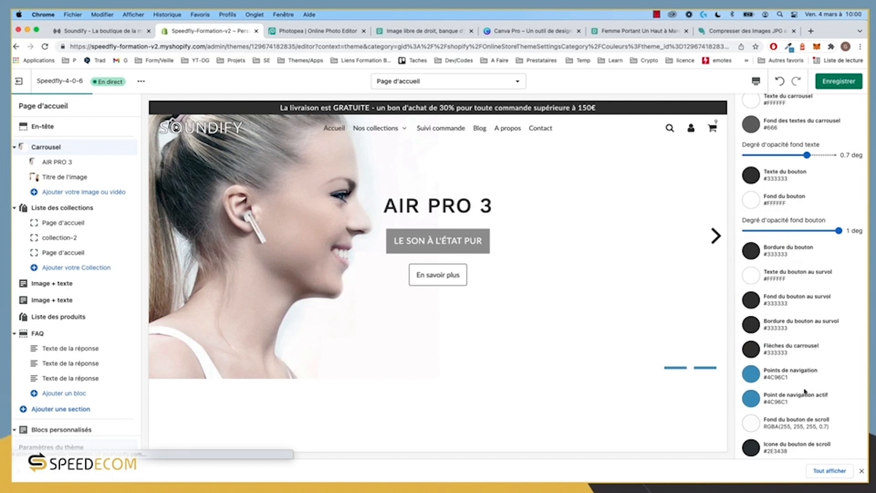
click(751, 374)
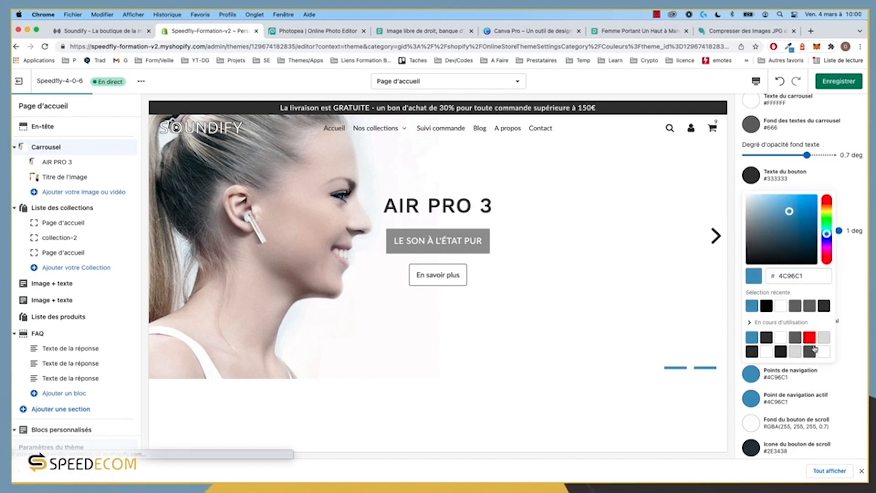
click(824, 337)
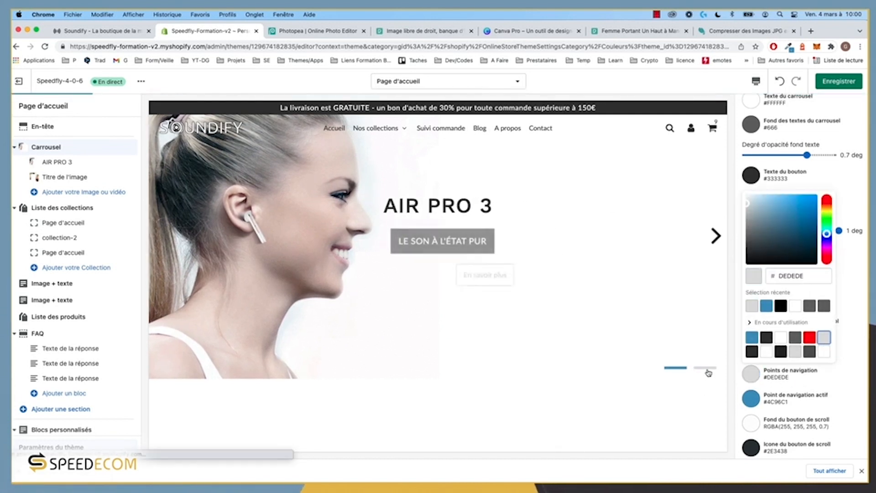
click(845, 378)
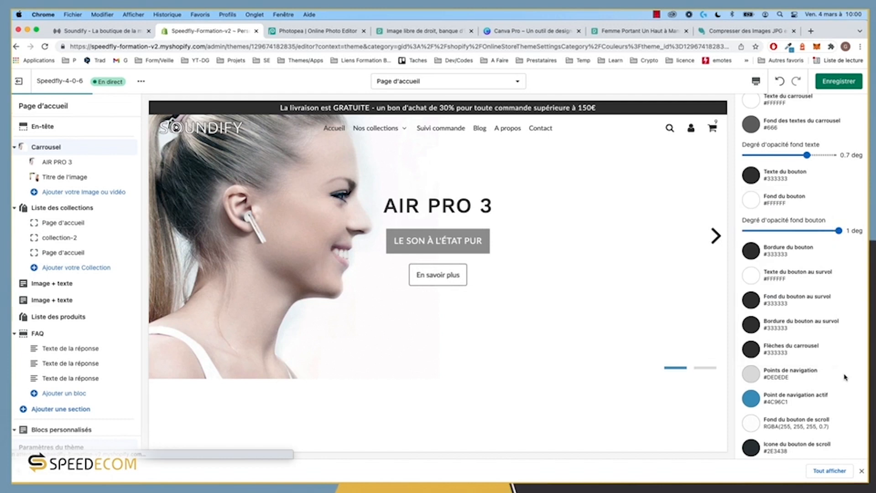
Step: Preview the headphones and AIR PRO 3 slides, then open the Carrousel section settings
click(702, 370)
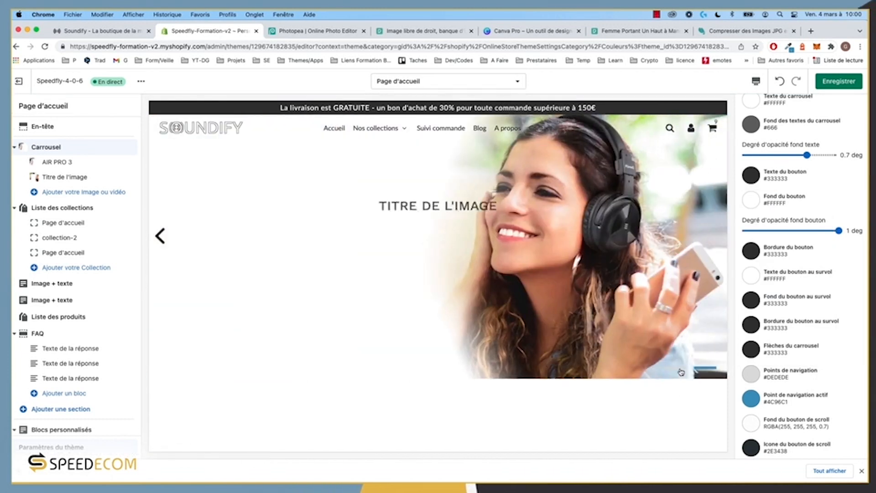
click(681, 370)
click(705, 370)
click(679, 370)
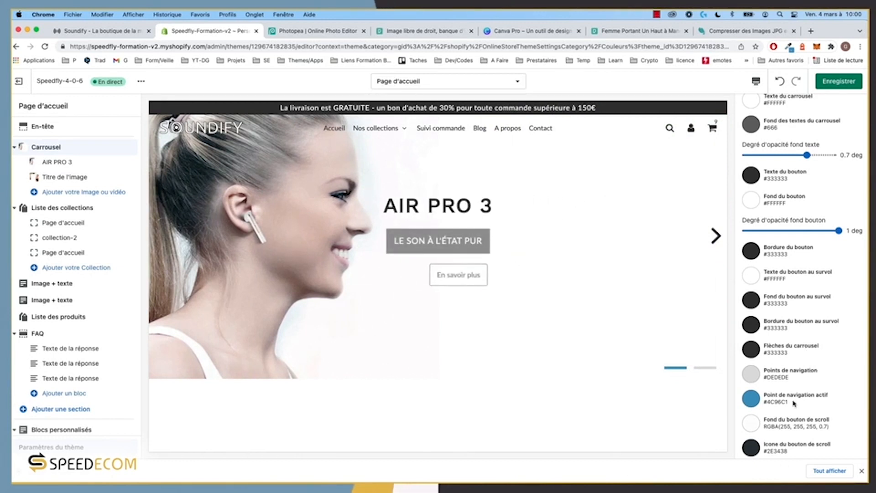
scroll(795, 403, down, 3)
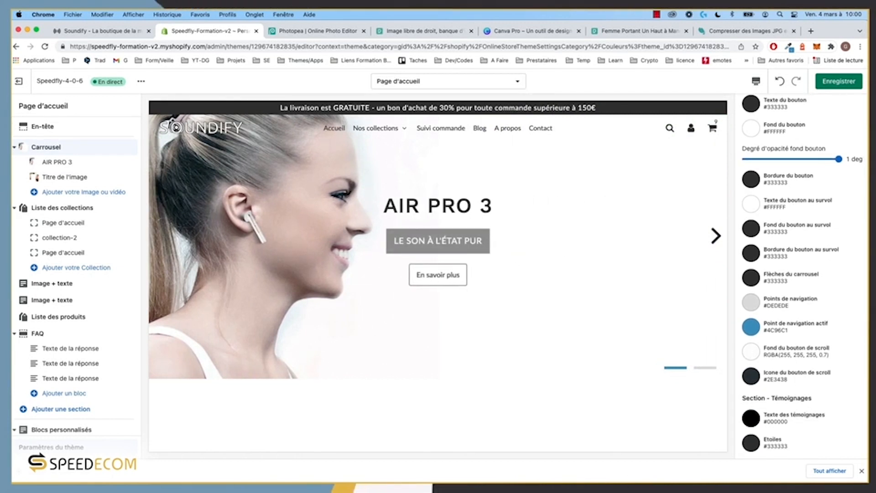
click(54, 150)
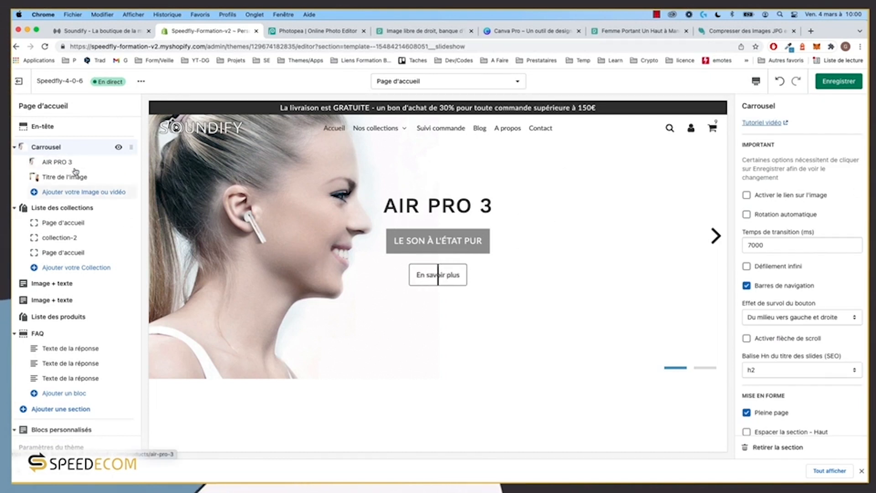
click(64, 162)
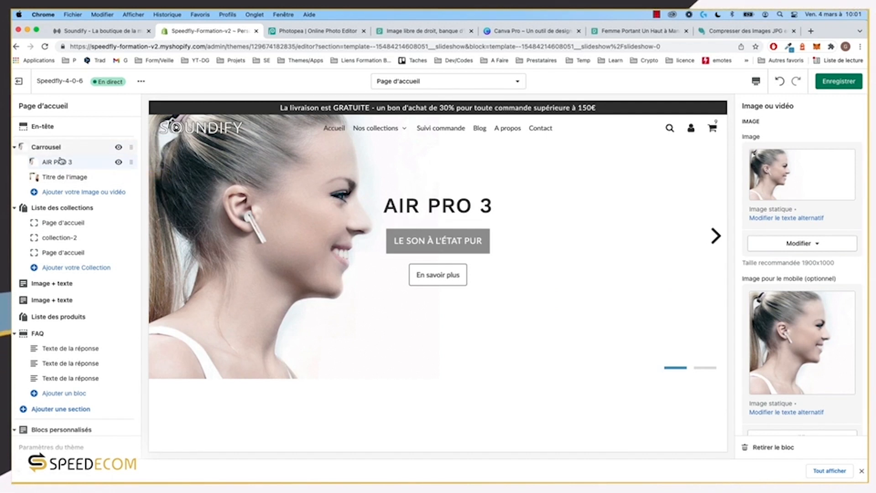
scroll(817, 319, down, 10)
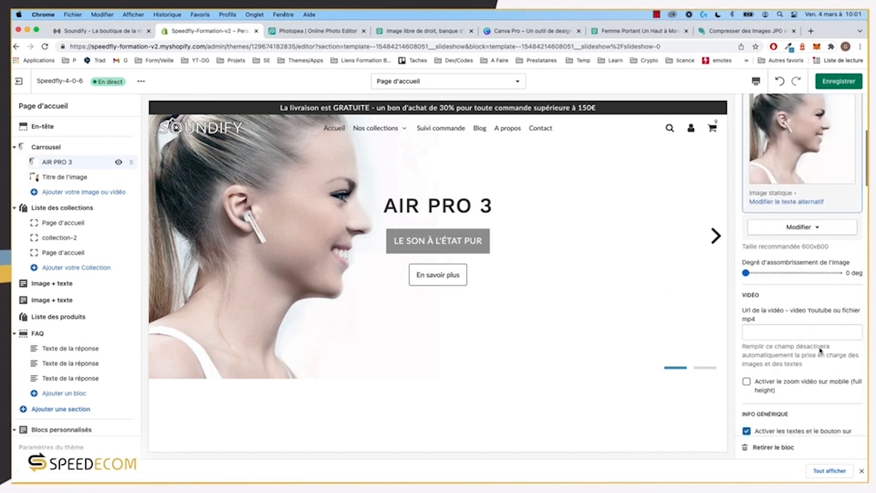
scroll(821, 350, down, 15)
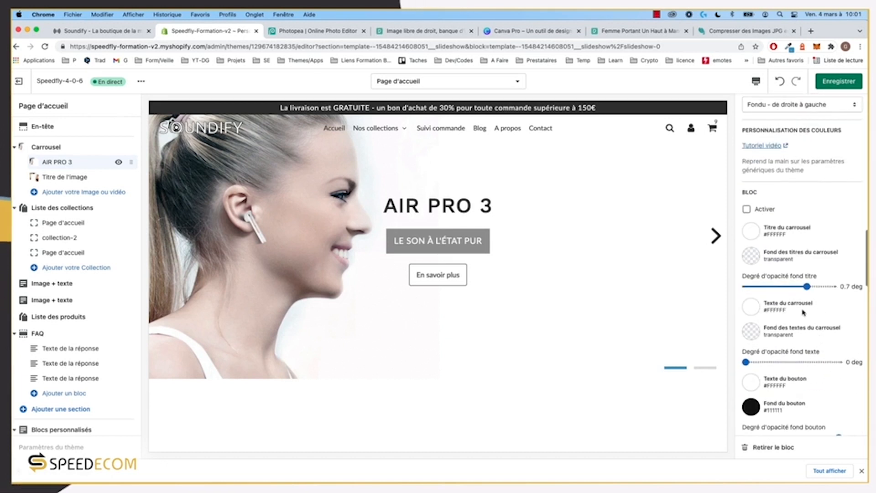
scroll(789, 279, down, 5)
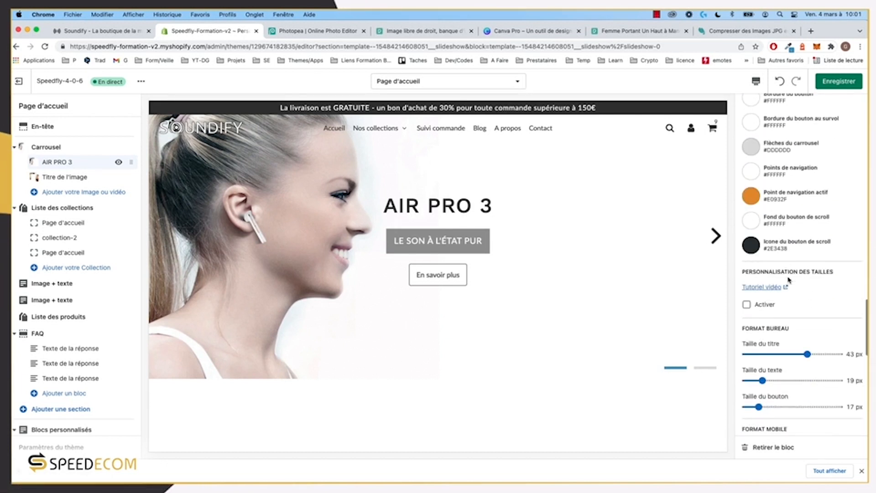
scroll(805, 186, down, 5)
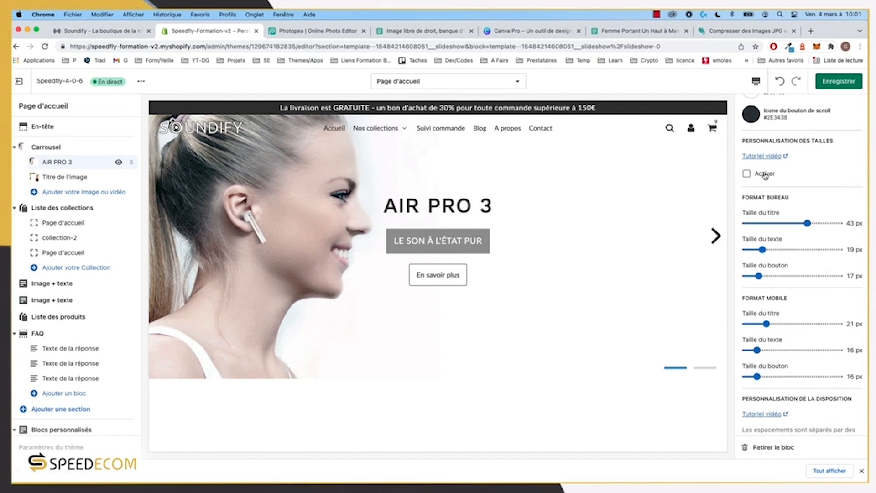
scroll(765, 175, down, 5)
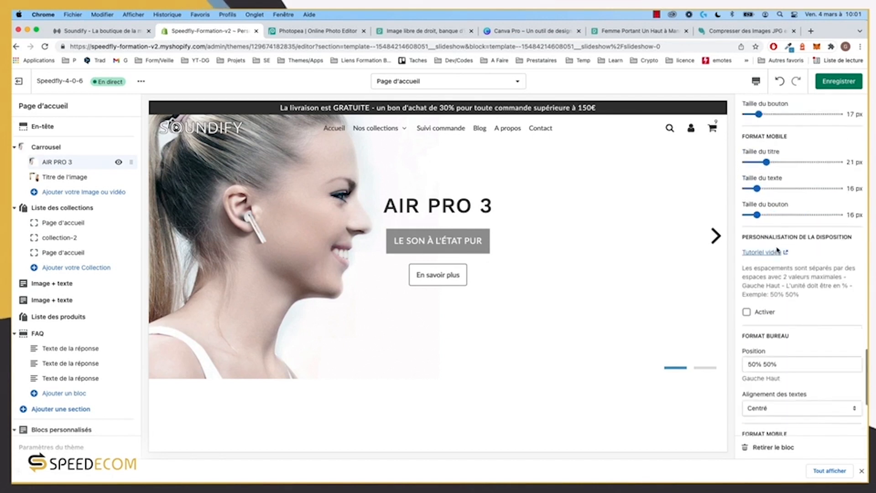
click(764, 234)
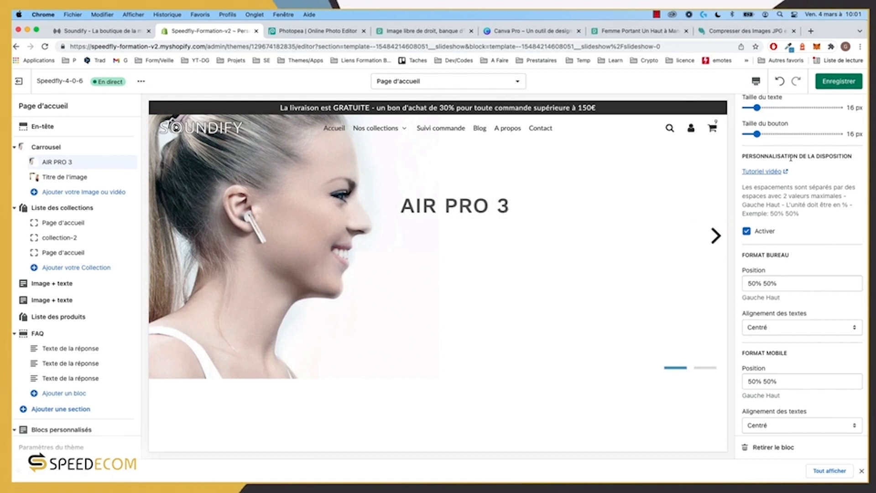
click(781, 171)
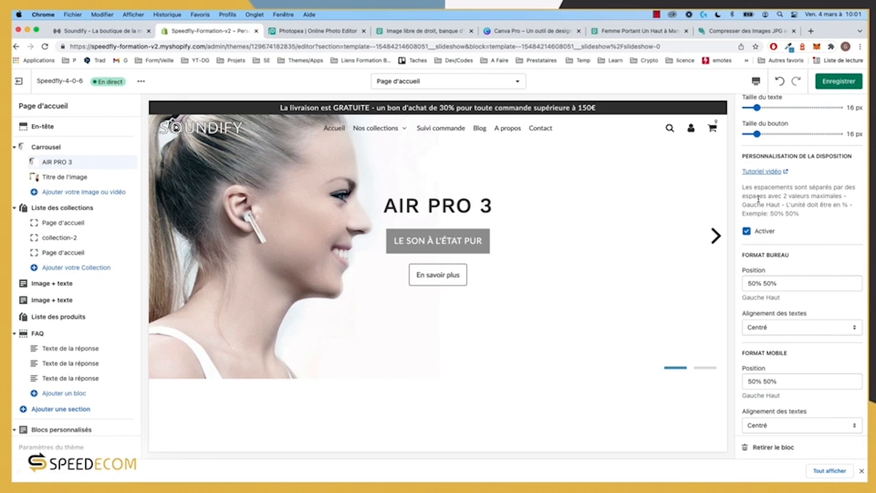
scroll(797, 215, down, 1)
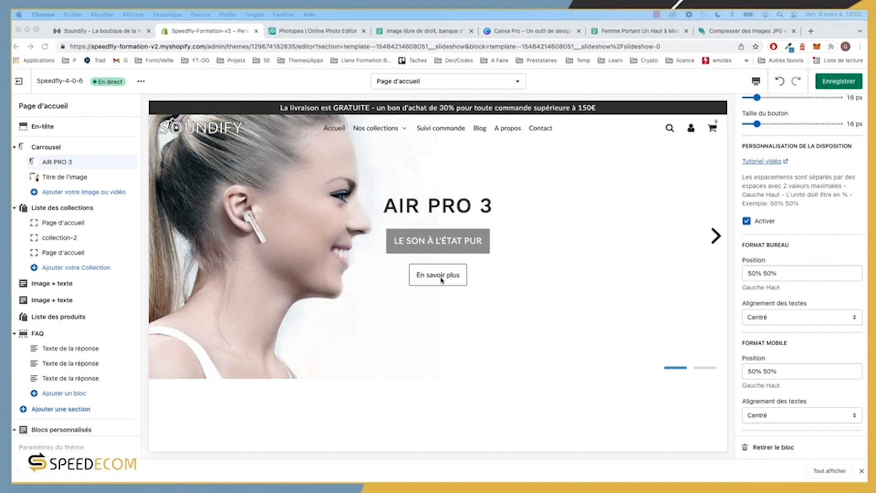
click(715, 236)
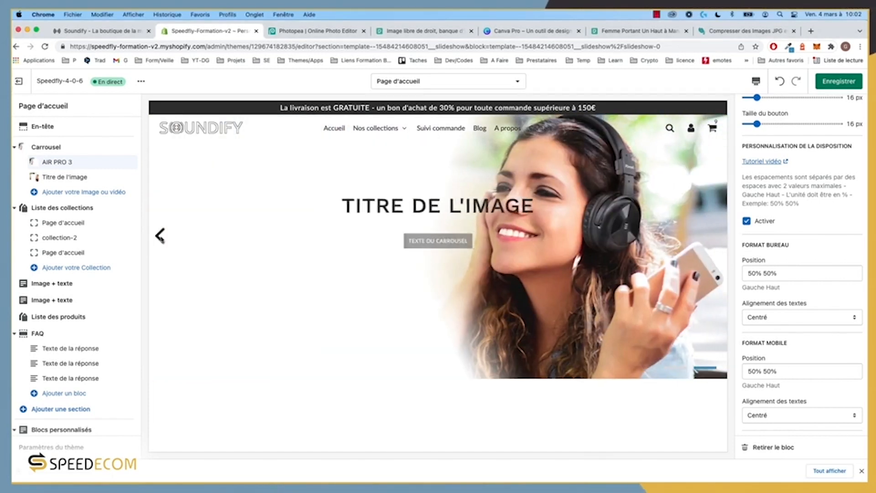
click(180, 245)
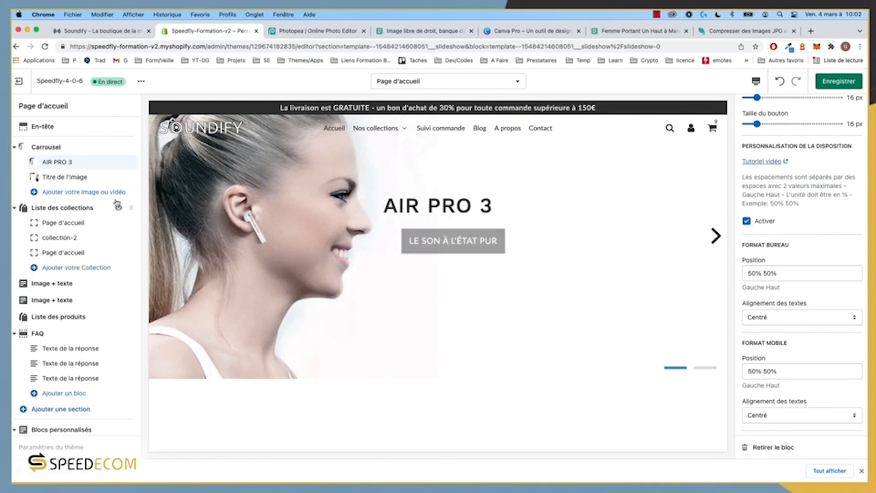
click(750, 225)
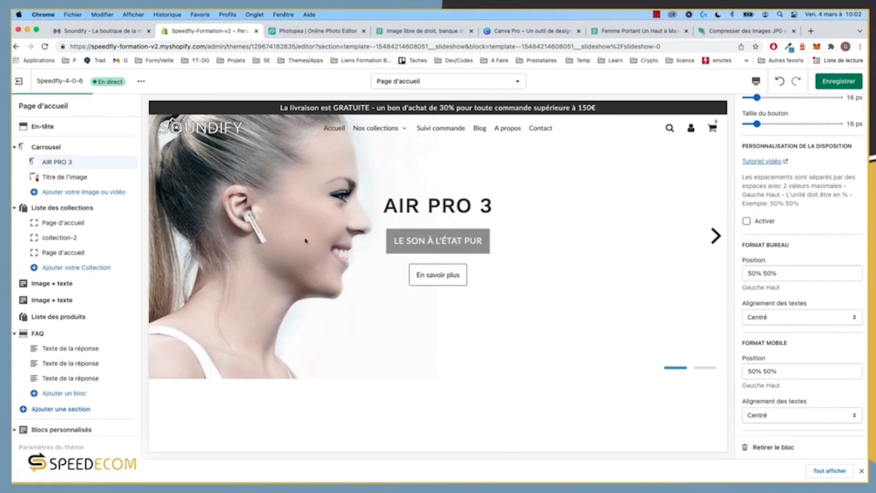
click(46, 148)
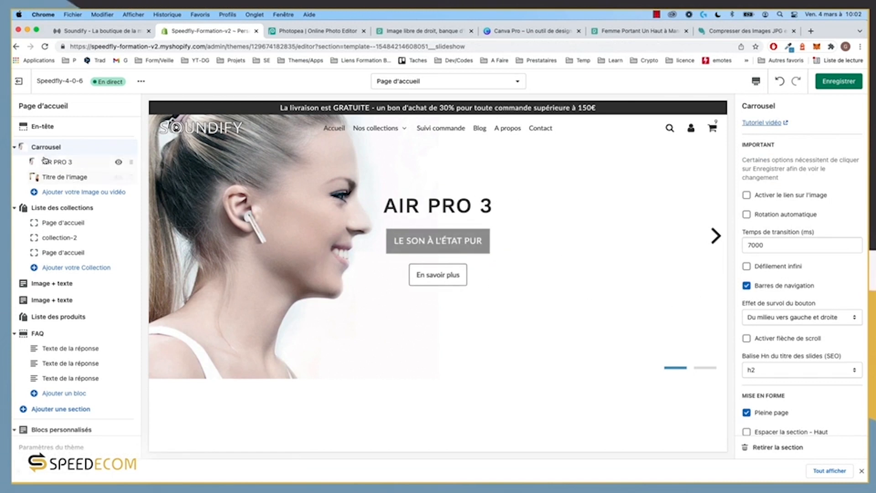
Step: Enable custom text sizes with a 60 px desktop title and 24 px desktop text
scroll(797, 305, down, 10)
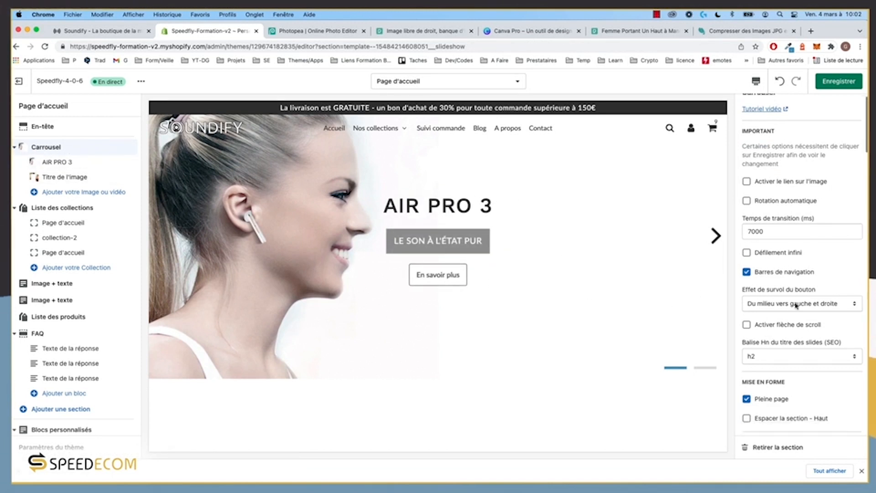
scroll(796, 307, down, 10)
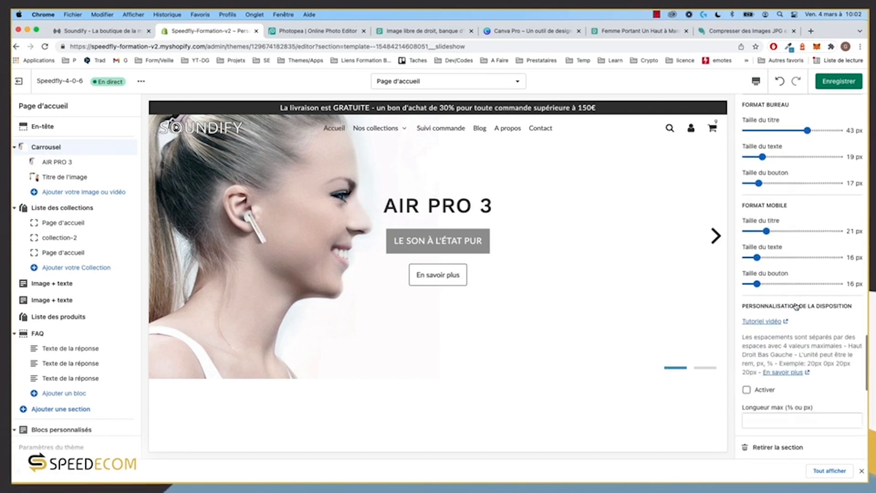
scroll(761, 145, up, 3)
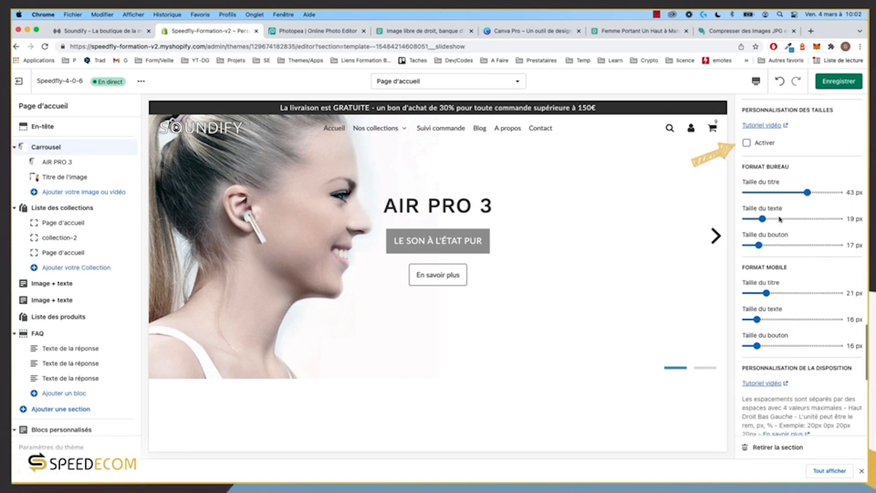
click(763, 144)
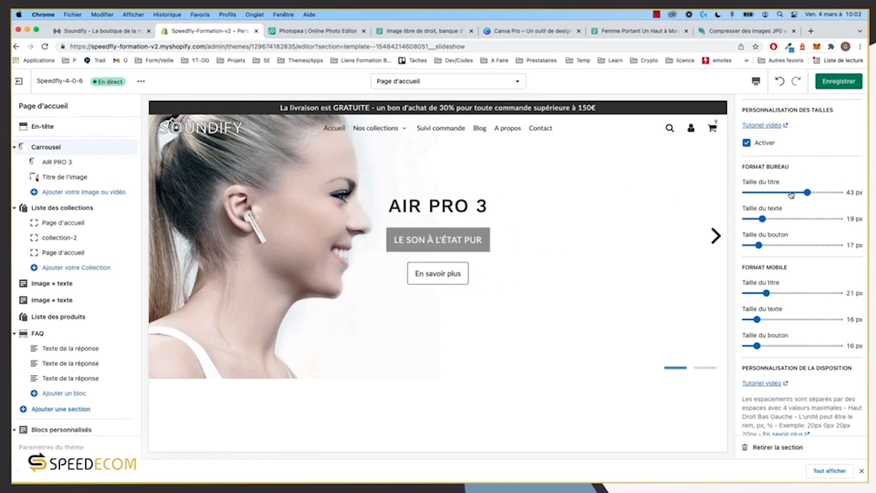
drag(811, 192, 840, 192)
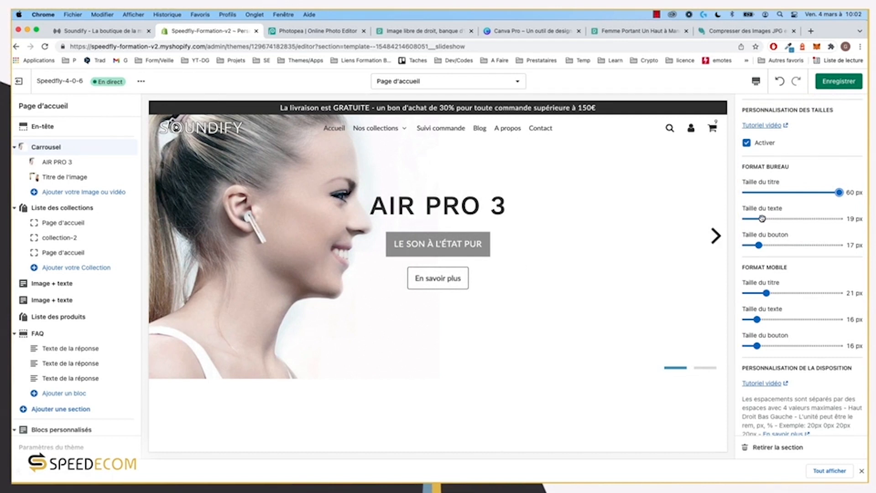
drag(763, 218, 769, 219)
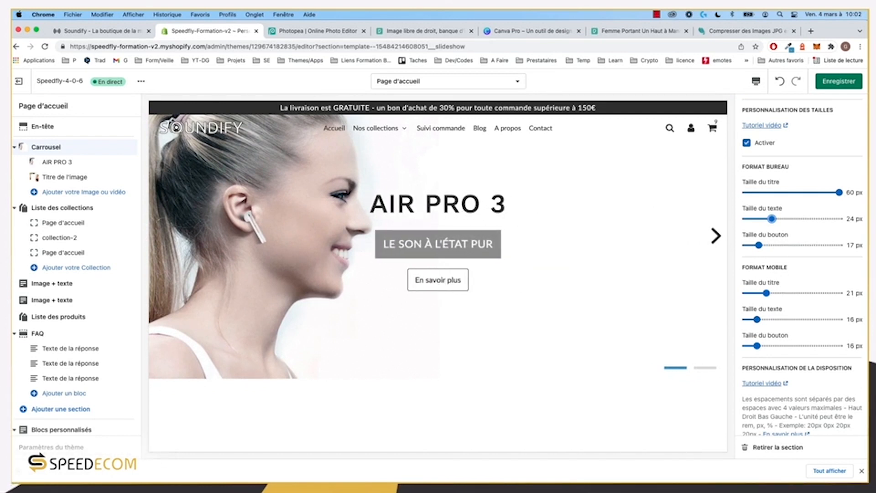
click(757, 82)
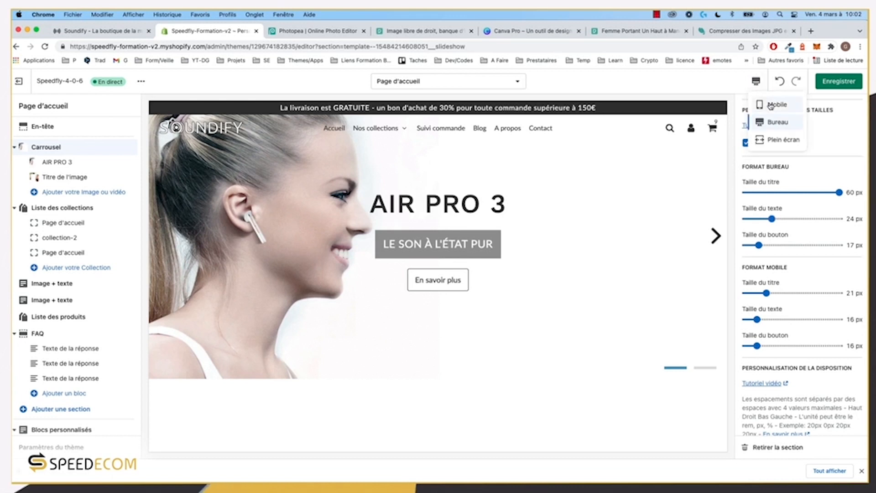
Step: In the mobile preview, set the carousel title to 36 px and save
click(776, 105)
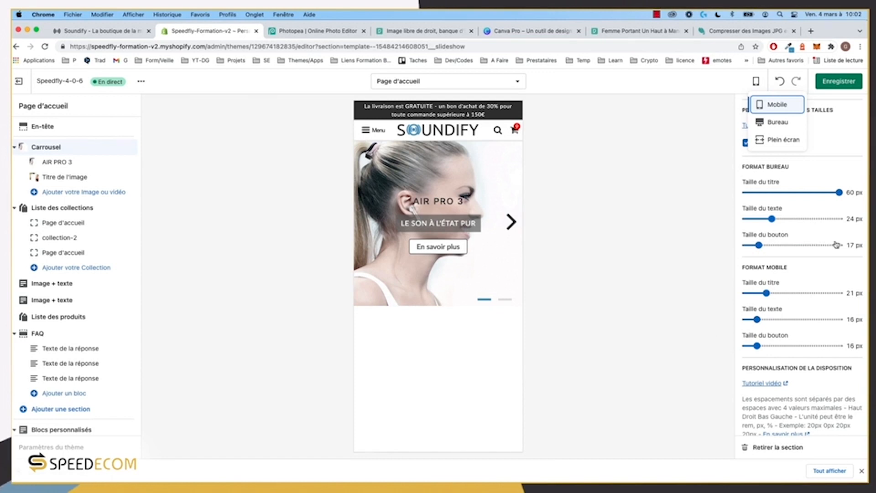
drag(767, 293, 795, 294)
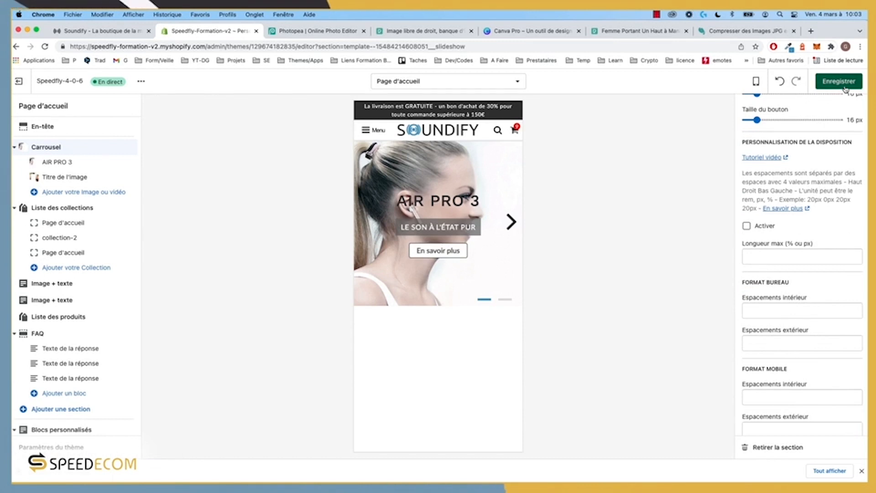
click(844, 85)
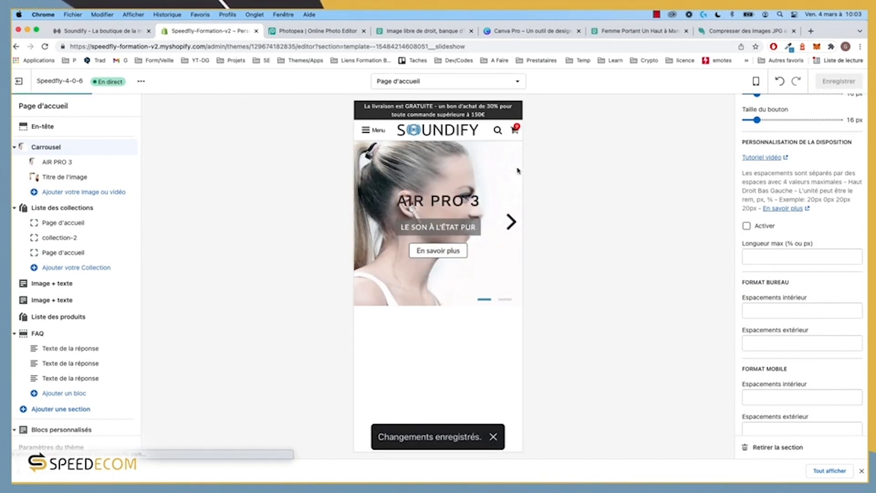
Step: Enable custom layout on the AIR PRO 3 slide with desktop position 72% 50%
click(58, 162)
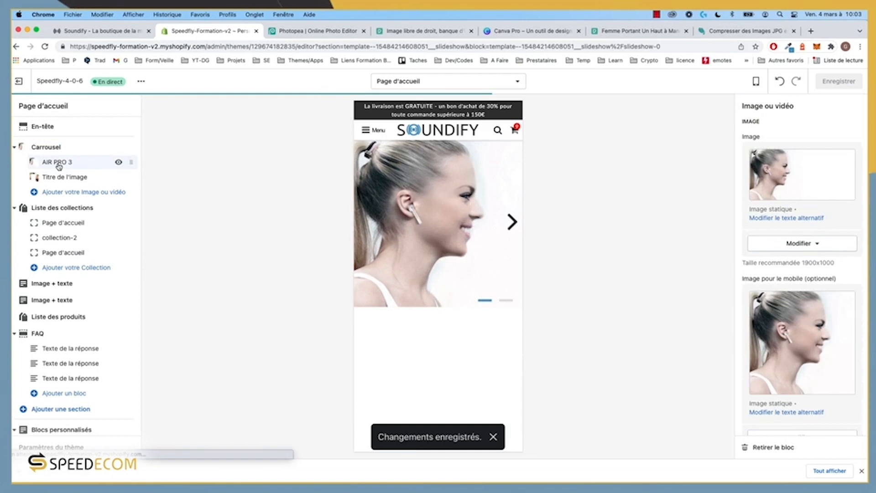
scroll(791, 278, down, 15)
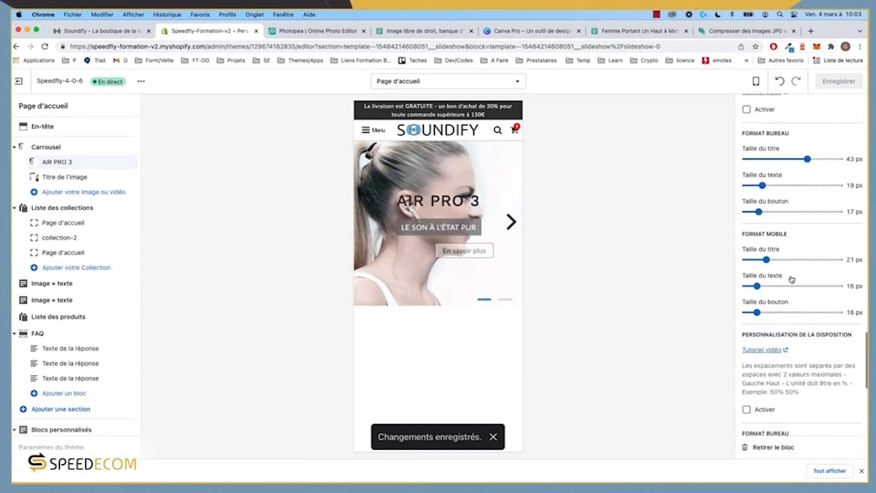
click(762, 140)
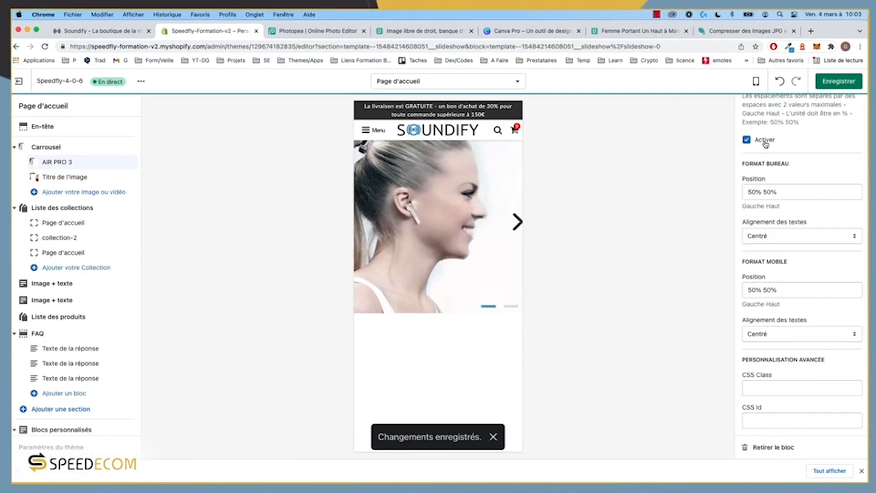
click(752, 192)
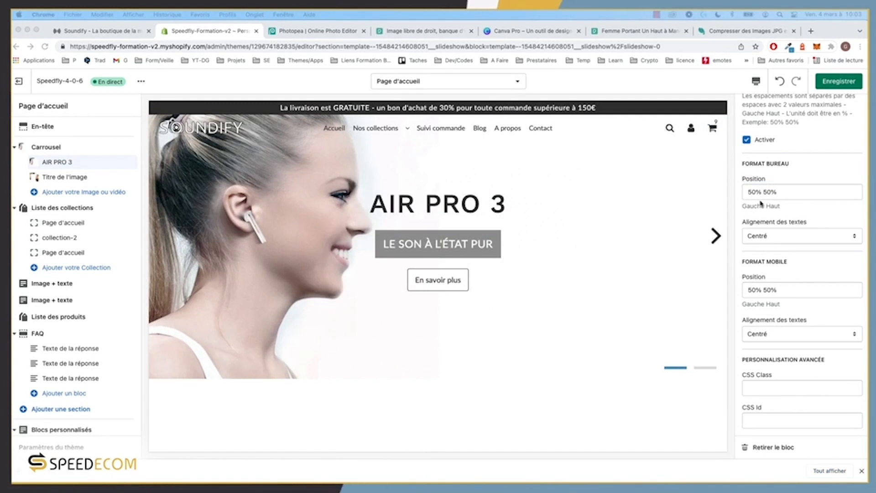
click(756, 198)
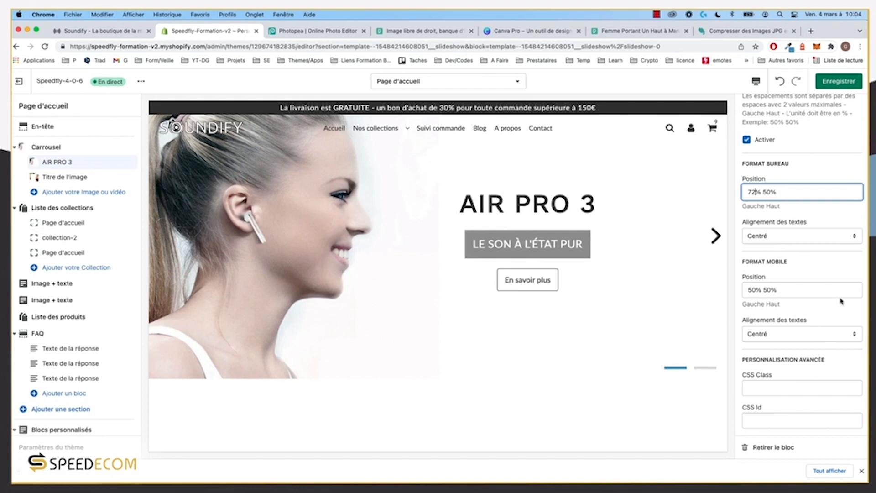
Step: Set the slide's mobile text position to 50% 97%, then return to desktop preview
click(756, 81)
click(778, 105)
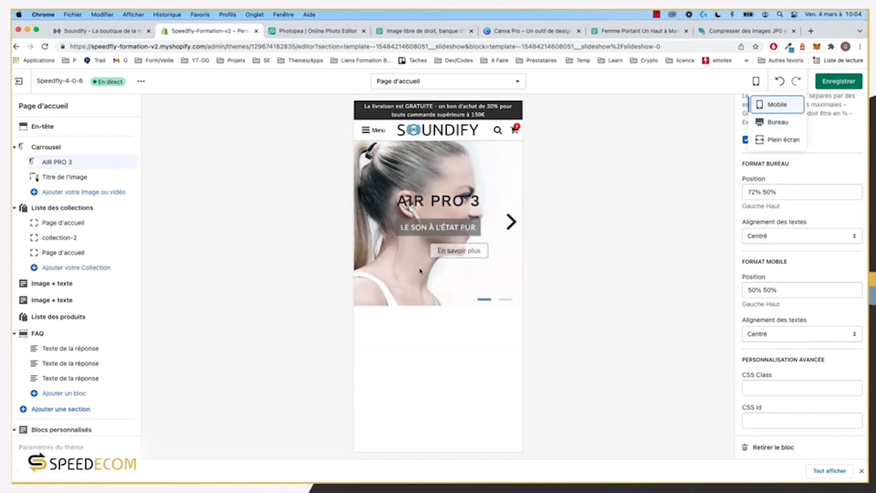
click(753, 292)
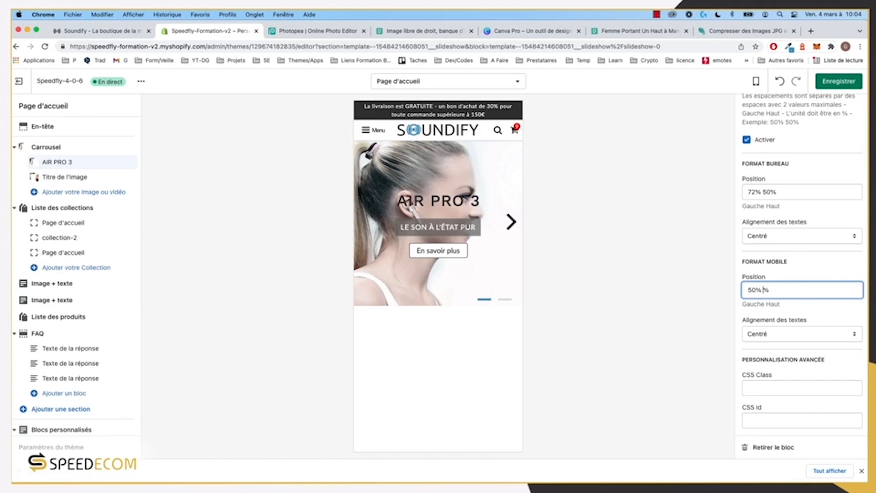
text(98)
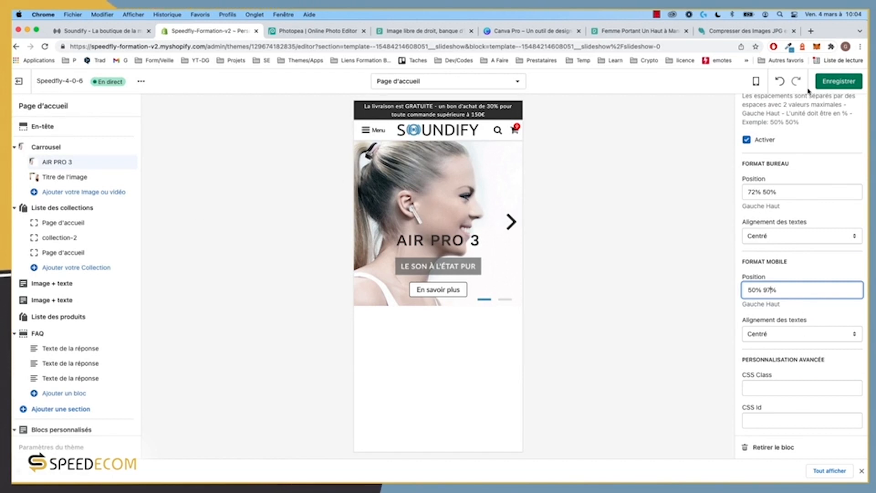
click(756, 83)
click(777, 121)
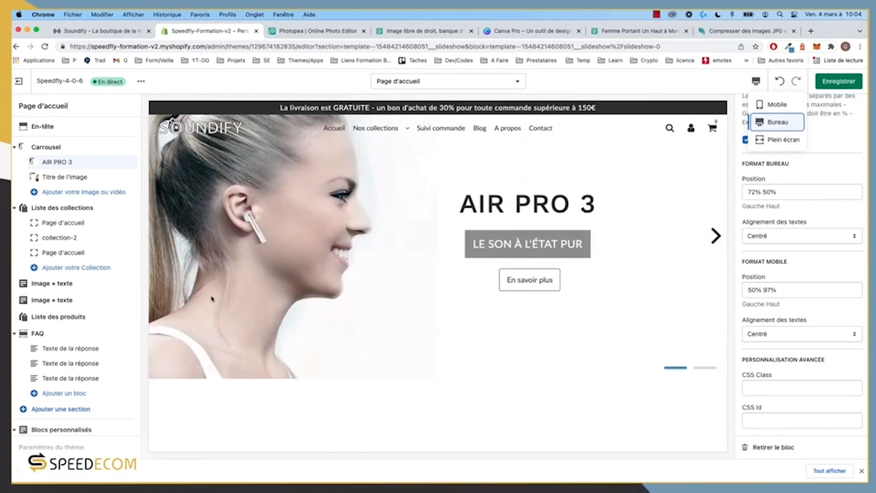
Step: Enable custom layout on the second slide and retitle it 'BEATS ONE'
click(62, 177)
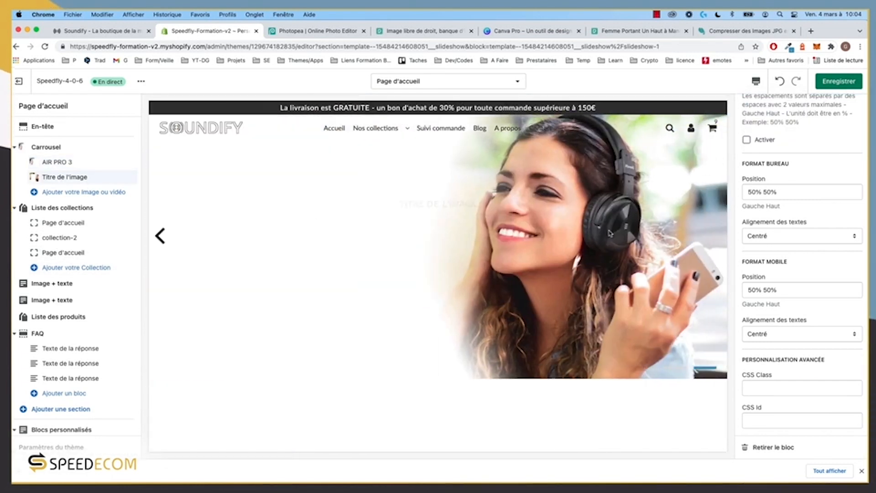
click(764, 140)
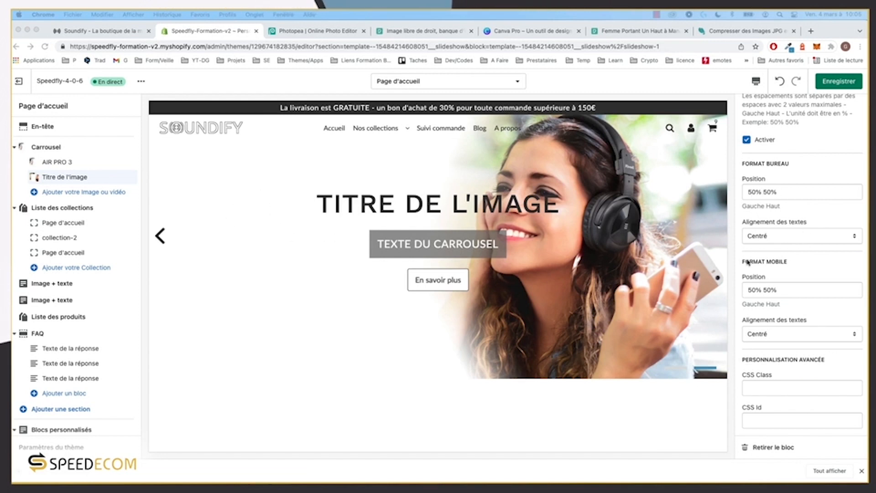
scroll(778, 208, up, 15)
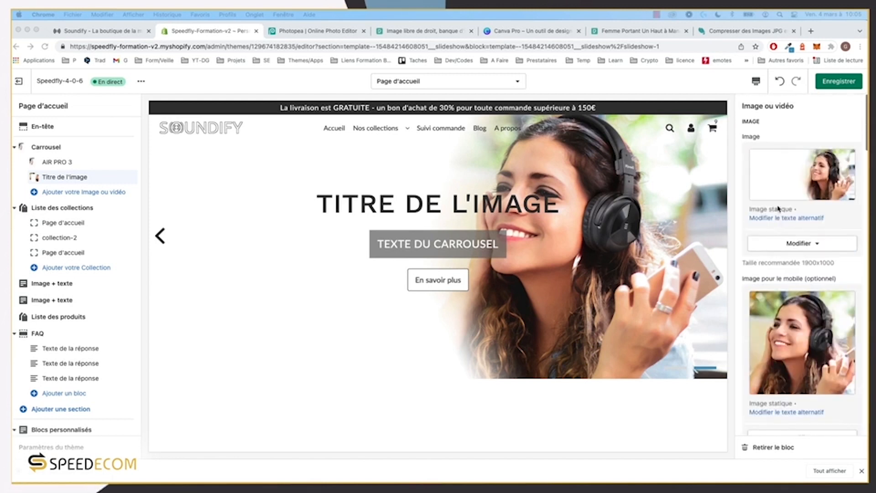
scroll(800, 291, down, 5)
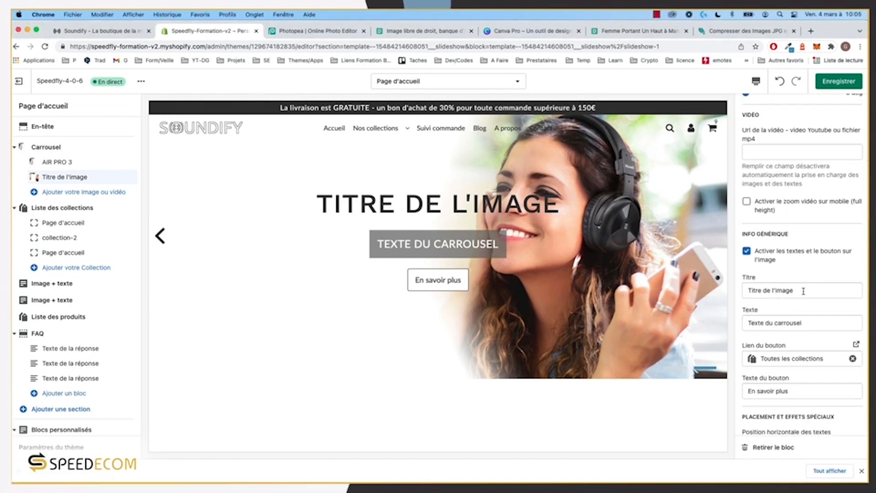
drag(799, 291, 658, 292)
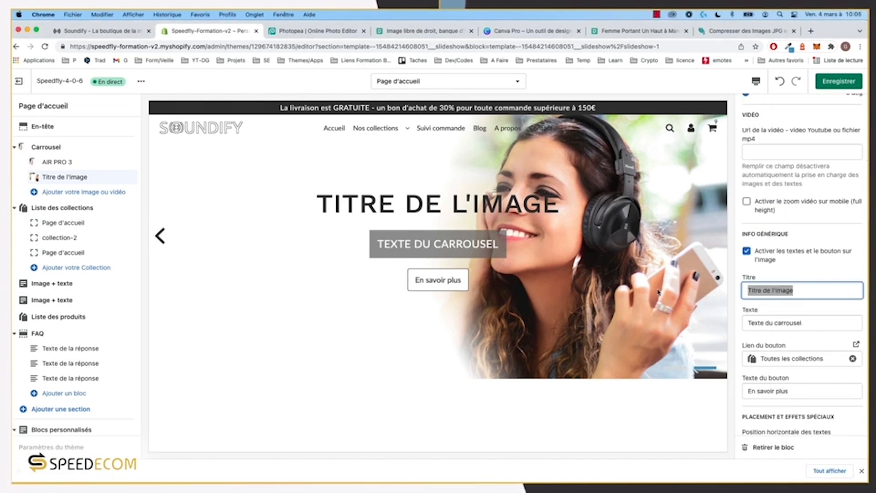
text(BEATS)
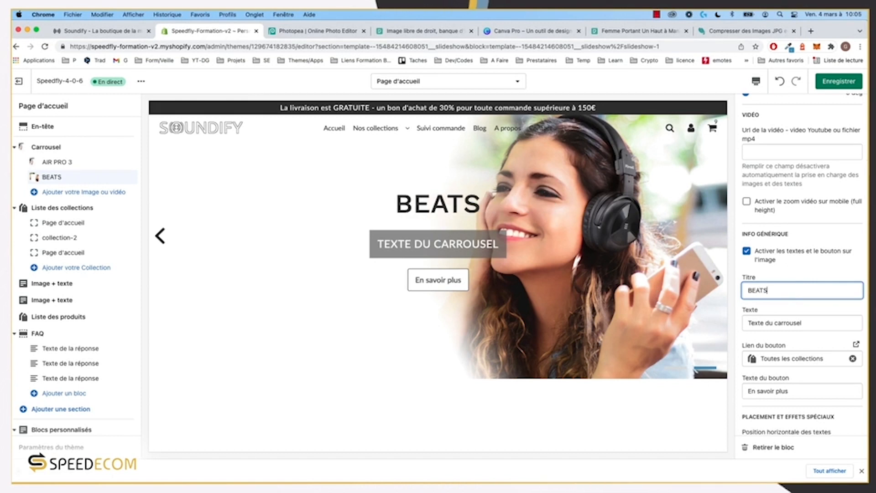
text( ONE)
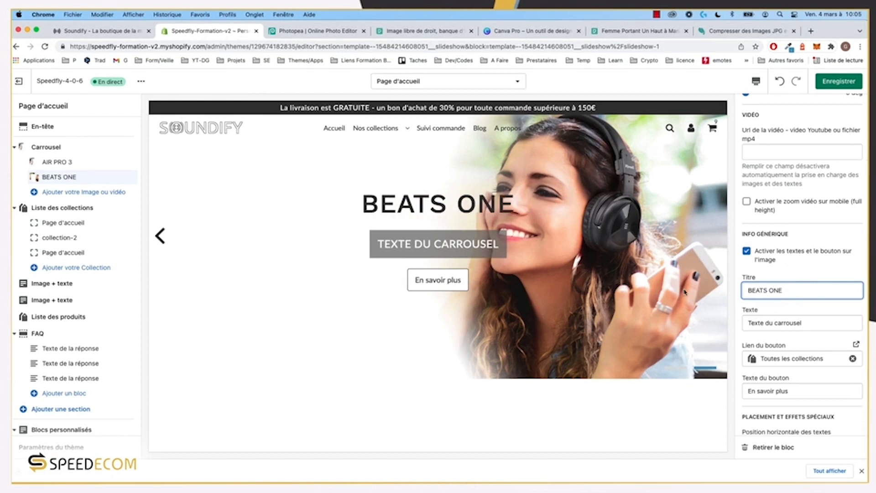
Step: Replace the slide text with 'Une qualité sonore inégalée'
drag(816, 325, 639, 323)
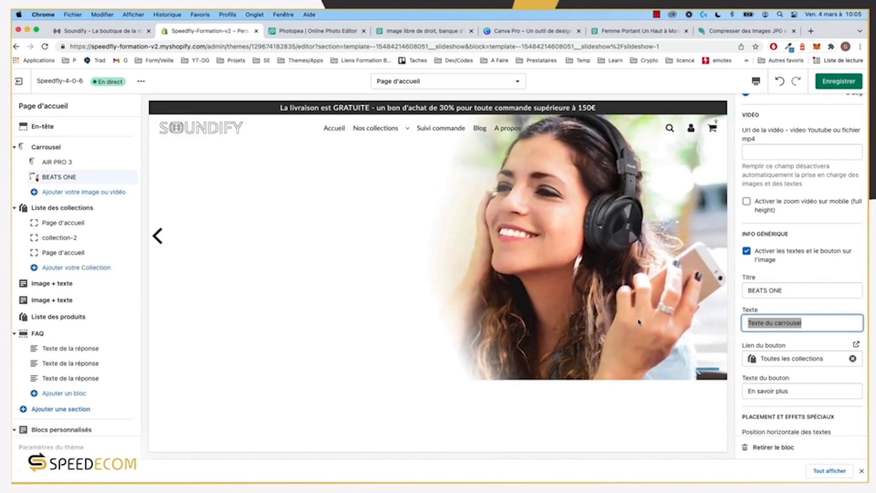
text(UNE)
key(BackSpace)
key(BackSpace)
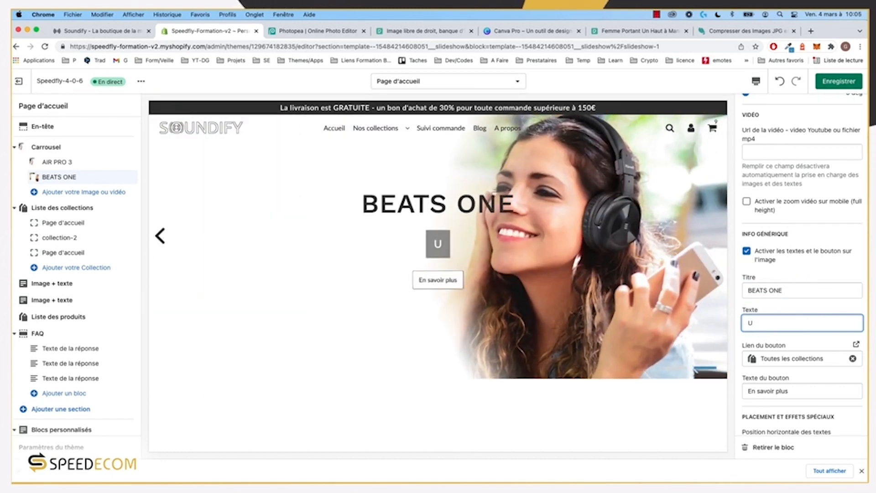
text(ne quam)
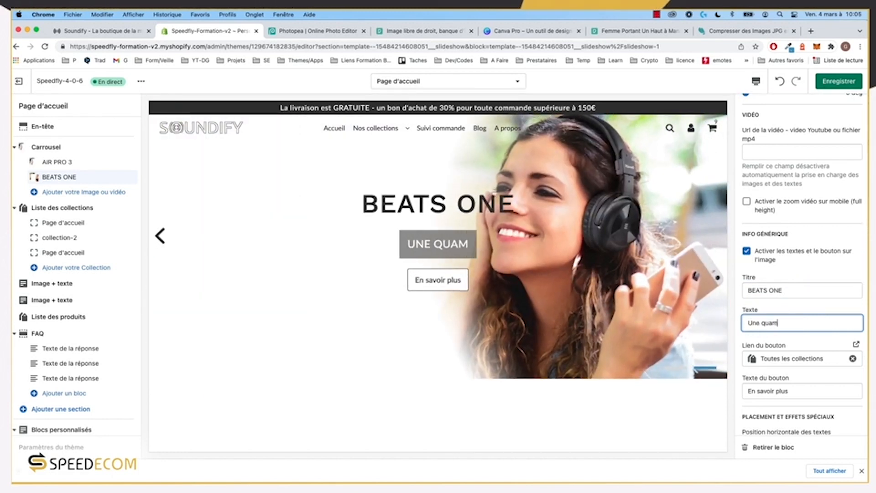
key(BackSpace)
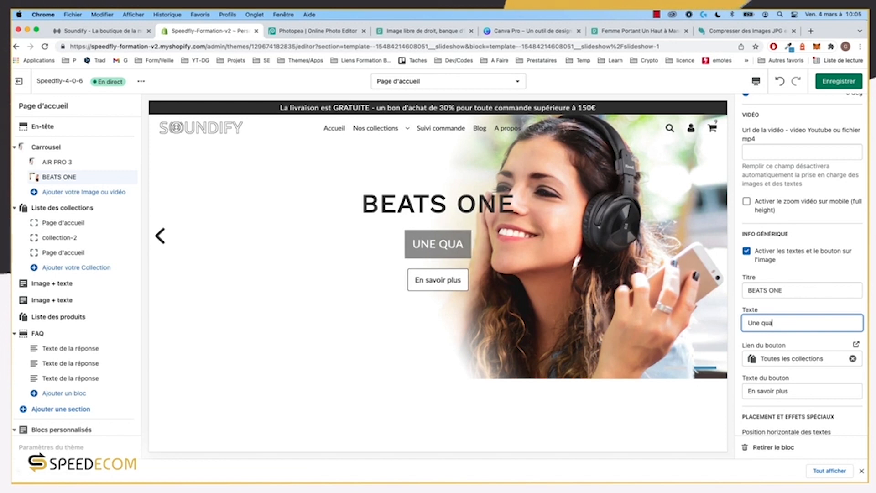
text(lité)
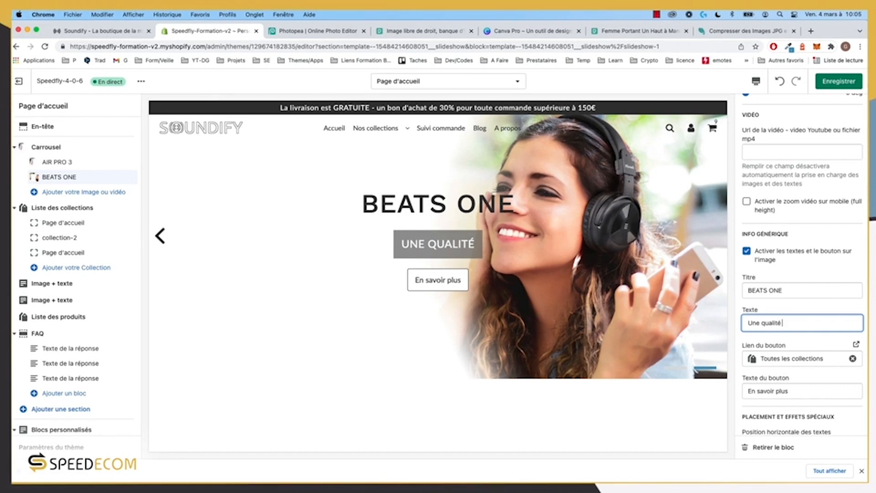
text(sonore i)
text(négalée)
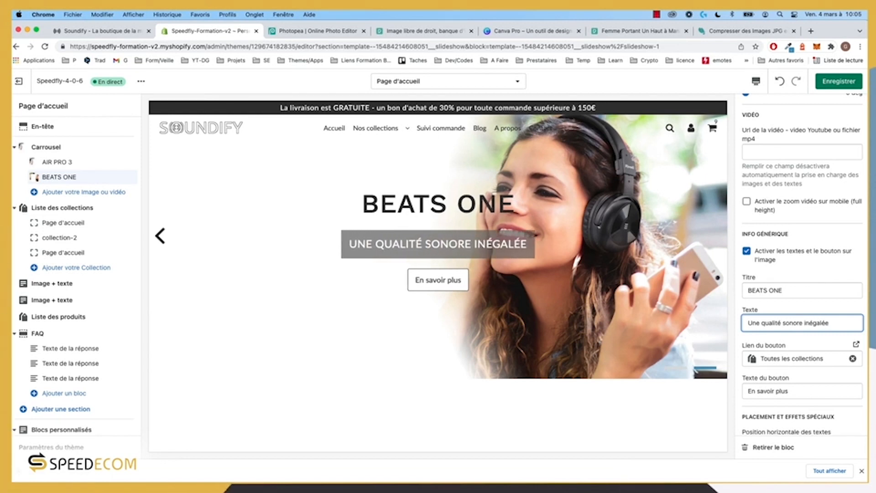
Step: Link the slide button to the Beats One product instead of a collection
click(851, 359)
click(794, 358)
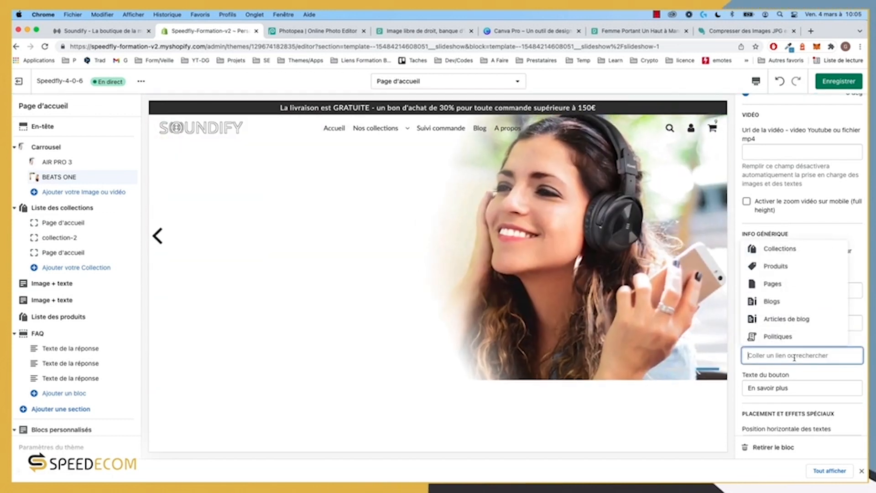
click(782, 268)
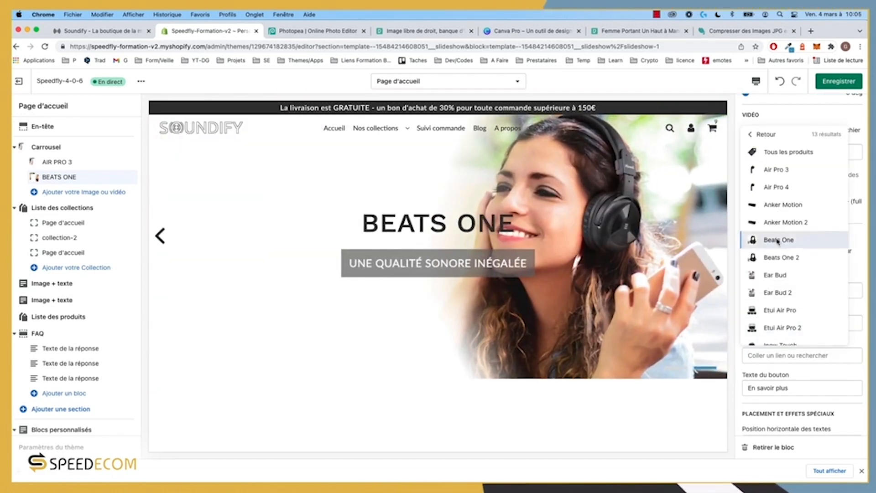
click(778, 241)
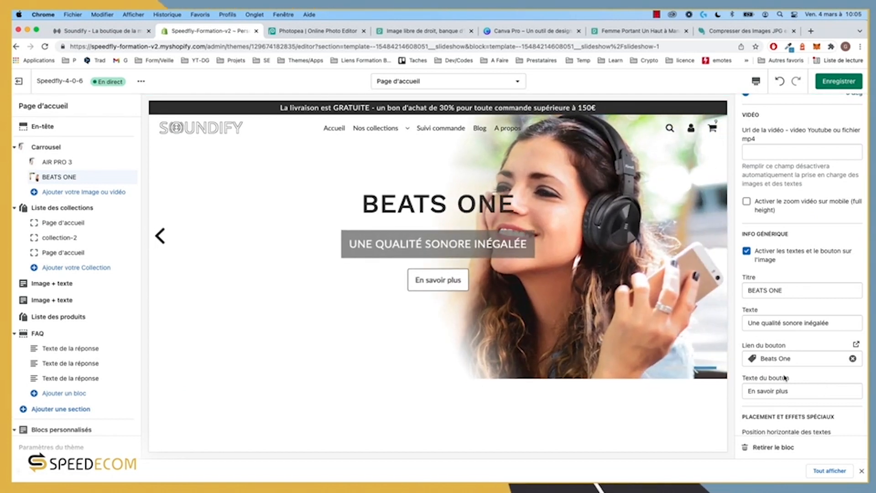
Step: Set the text transition effect to 'Fondu - de gauche à droite'
scroll(827, 387, down, 5)
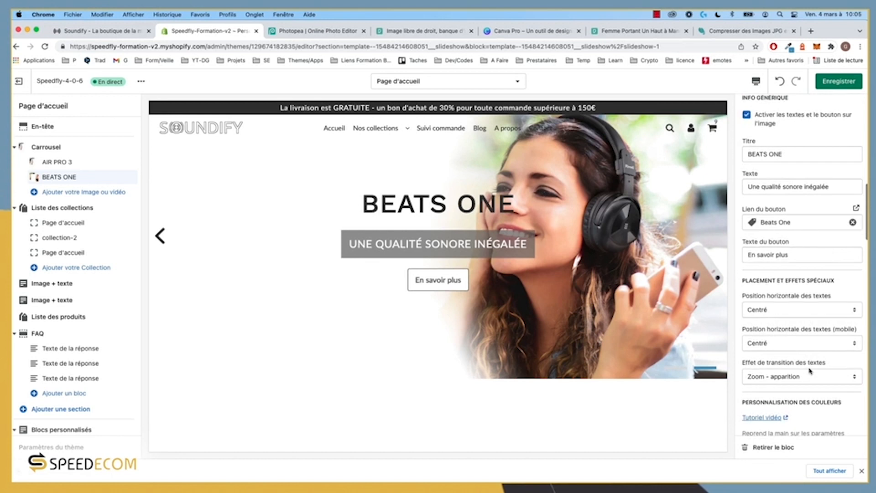
scroll(779, 289, down, 2)
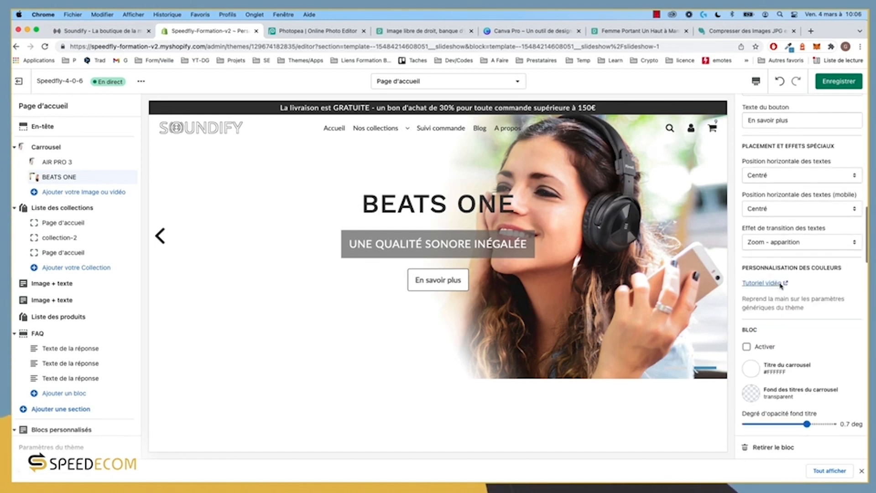
click(785, 246)
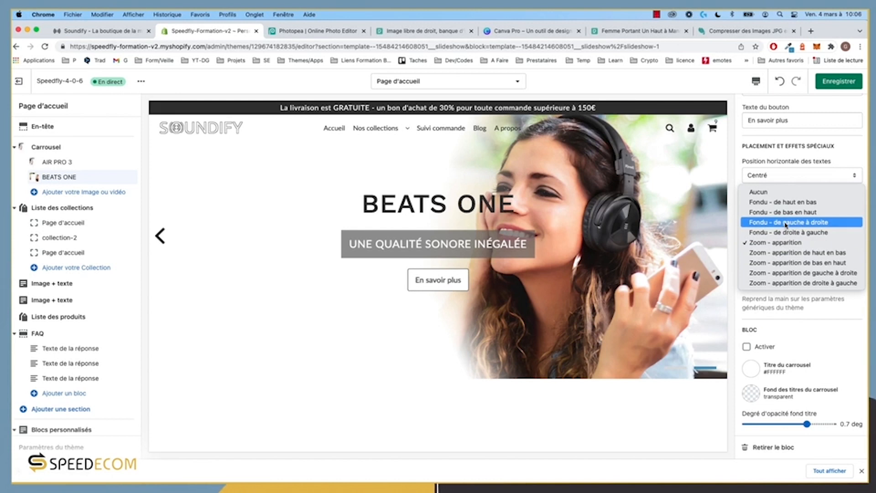
click(786, 223)
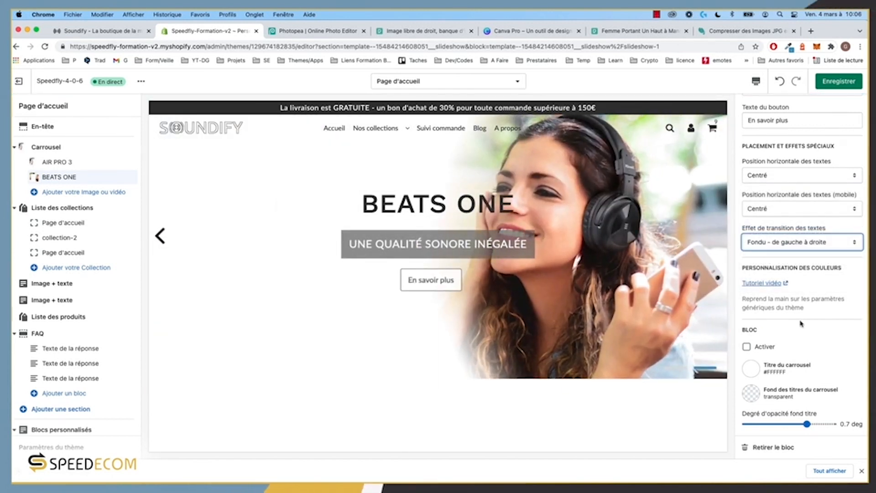
scroll(801, 324, down, 3)
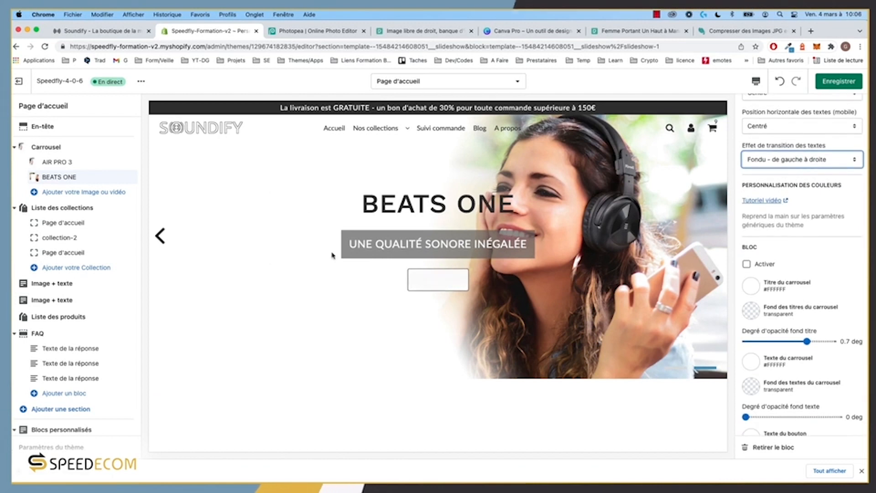
scroll(770, 274, down, 15)
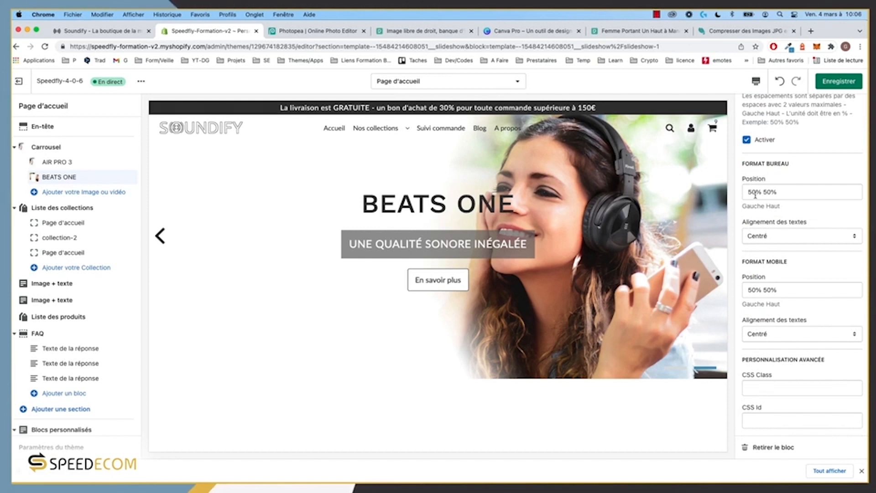
Step: Position the BEATS ONE text at 17% 50% on desktop and 50% 97% on mobile
click(757, 193)
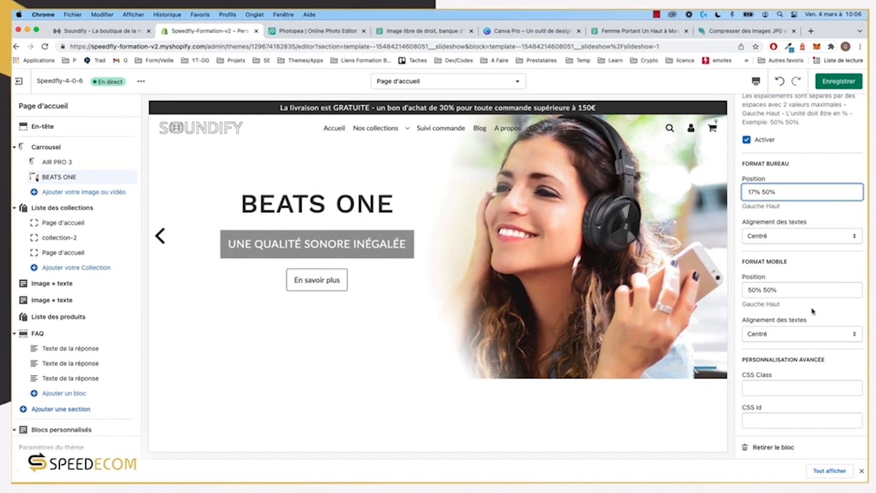
click(757, 80)
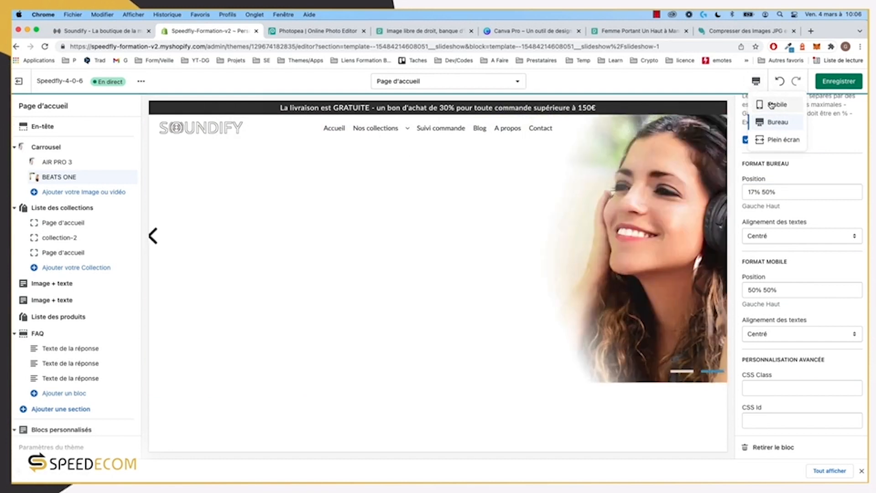
click(776, 105)
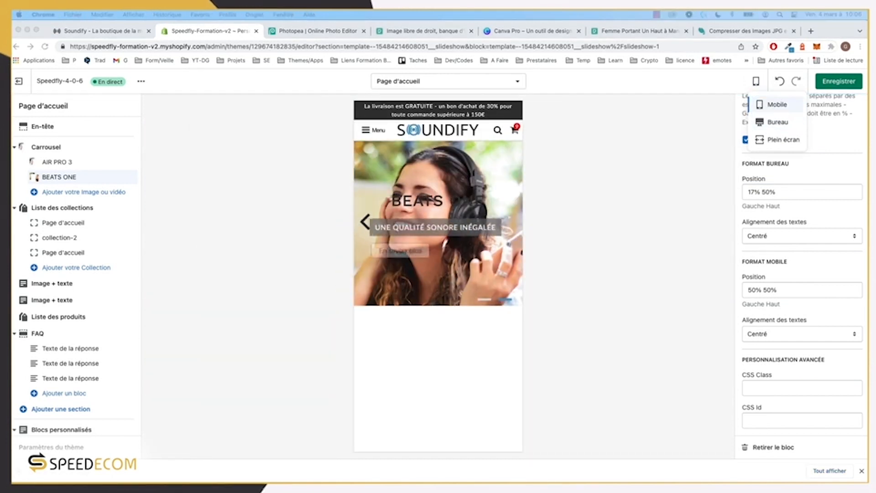
click(756, 291)
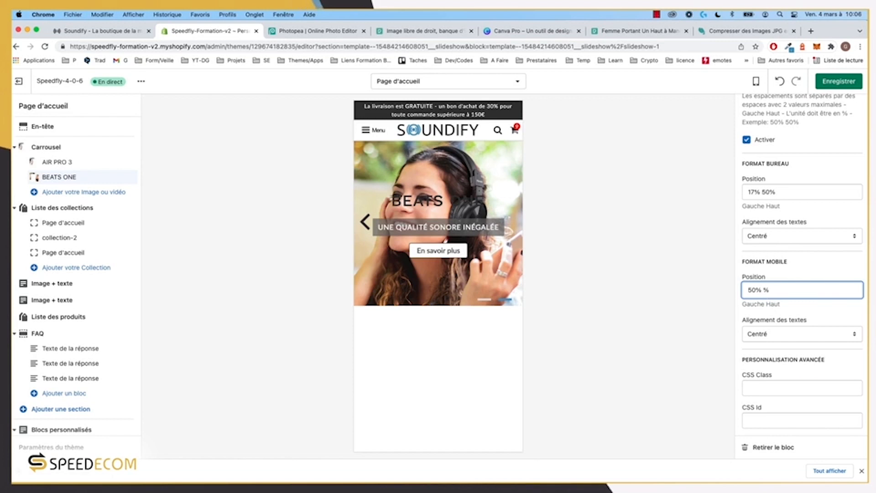
text(97)
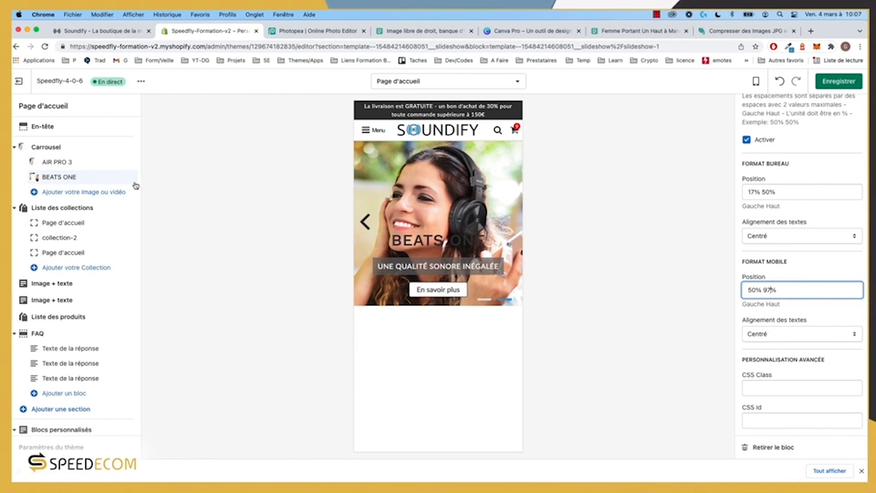
scroll(67, 431, down, 1)
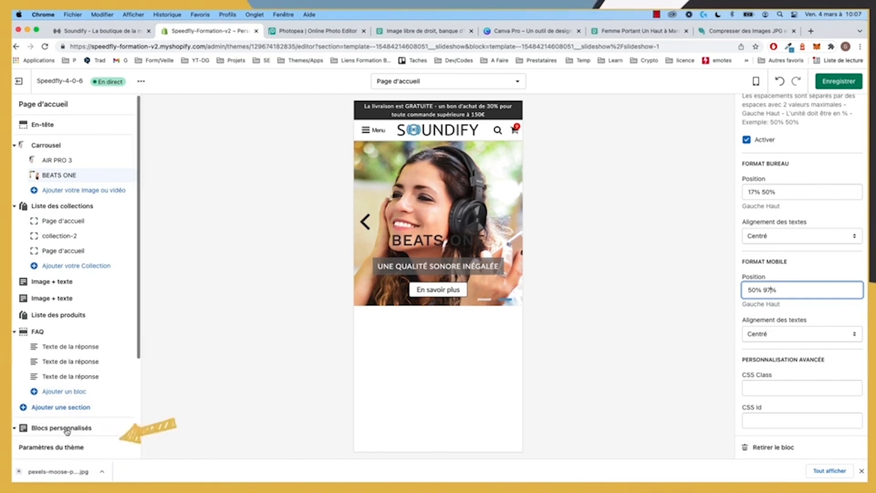
Step: Set the theme's carousel title background to white #FFFFFF at 0.3 opacity
click(59, 448)
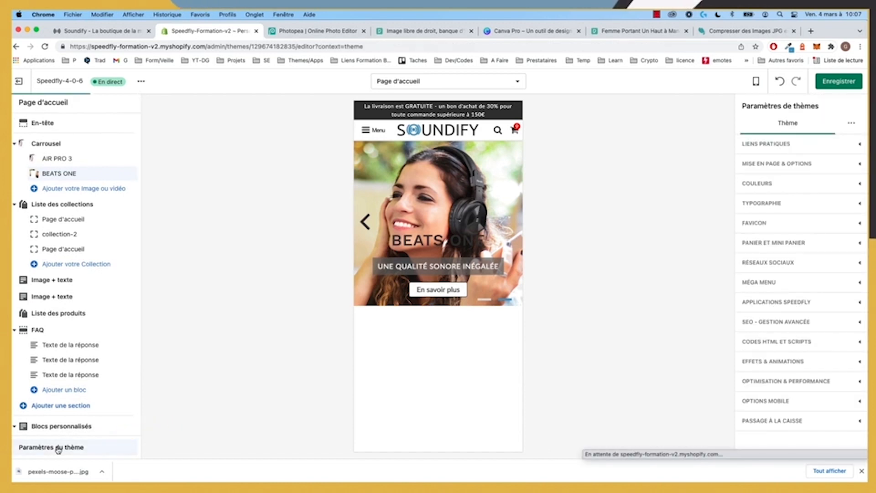
click(787, 186)
scroll(799, 308, down, 15)
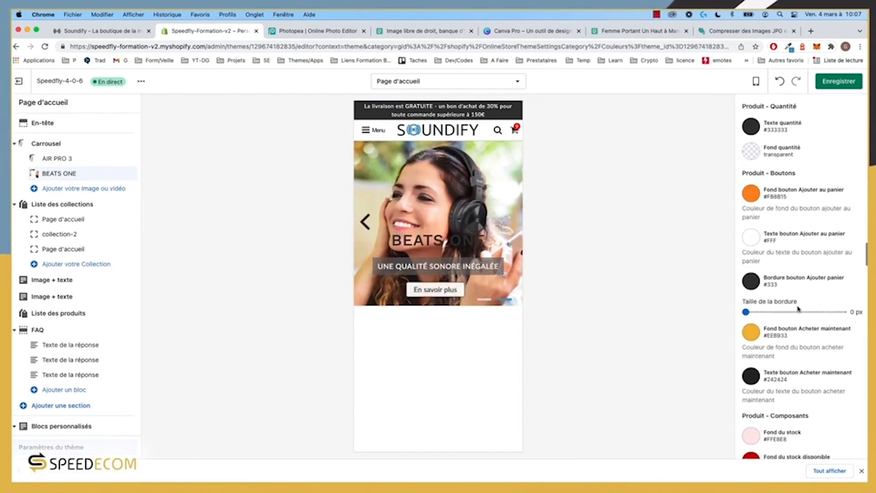
scroll(798, 308, down, 10)
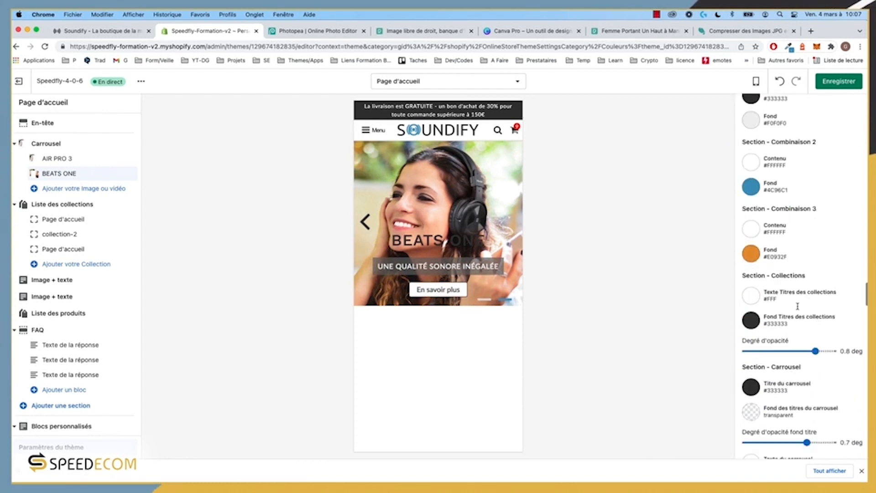
scroll(798, 307, down, 6)
scroll(798, 309, down, 3)
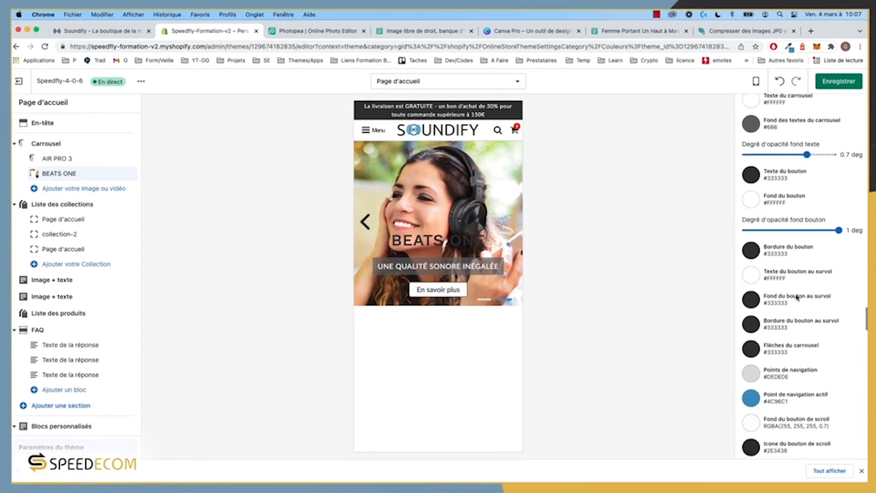
scroll(795, 297, down, 3)
scroll(792, 264, up, 10)
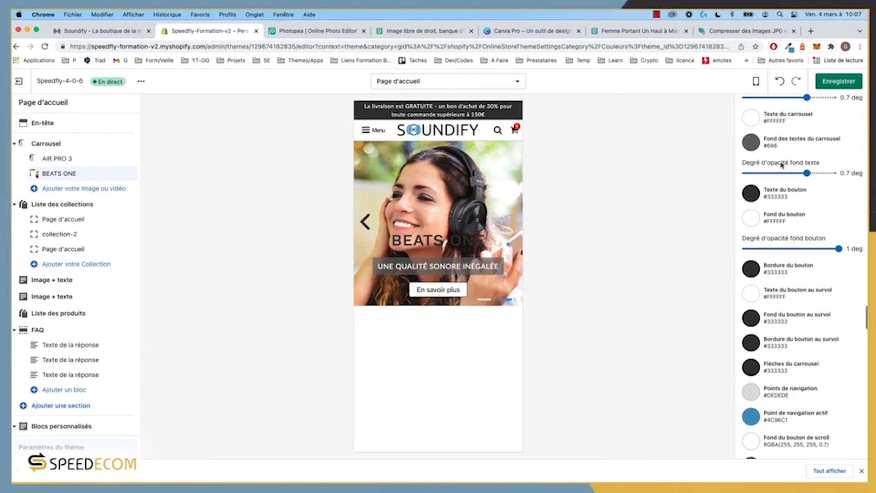
scroll(781, 187, up, 1)
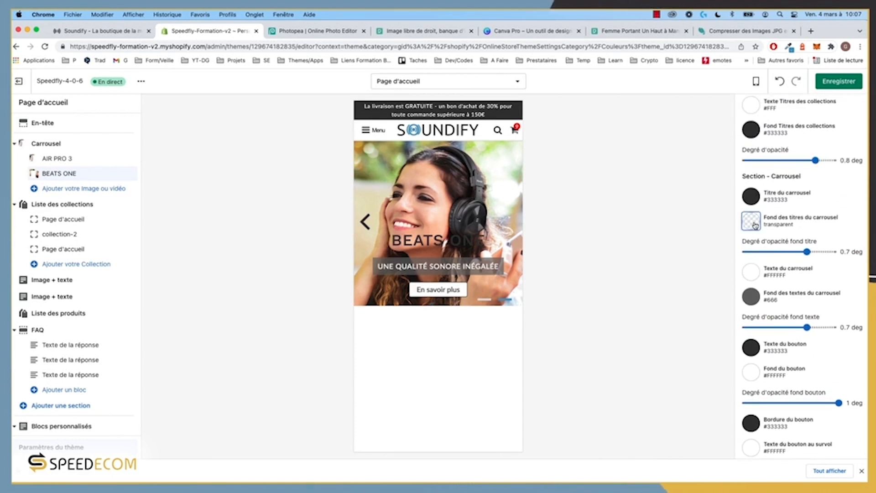
click(755, 225)
drag(765, 256, 733, 225)
click(860, 201)
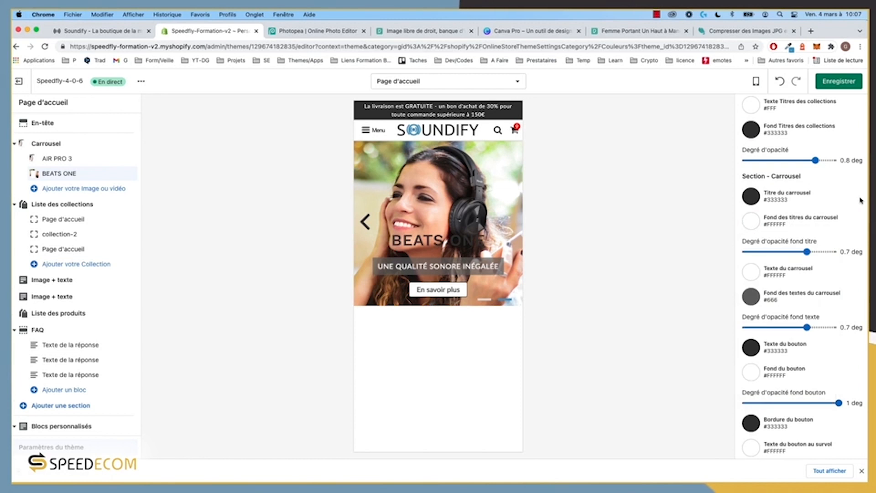
drag(790, 251, 773, 253)
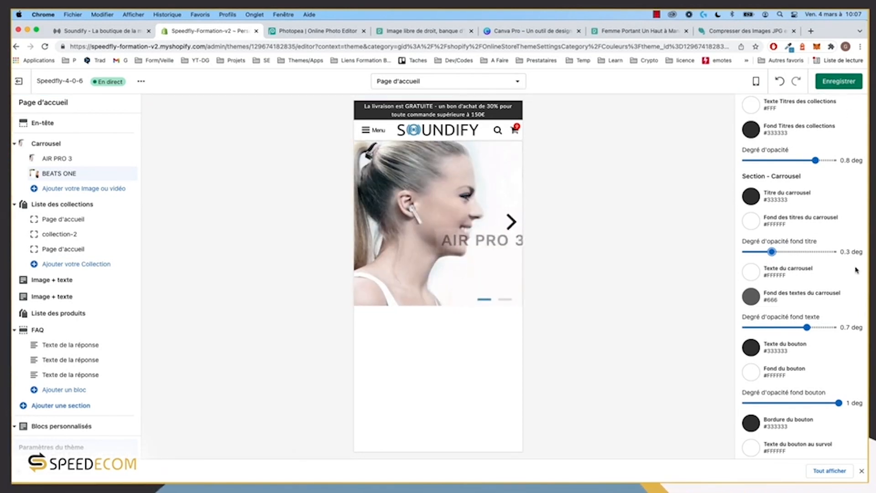
Step: Save the theme, check the headphones slide, and switch the preview to desktop
key(super+s)
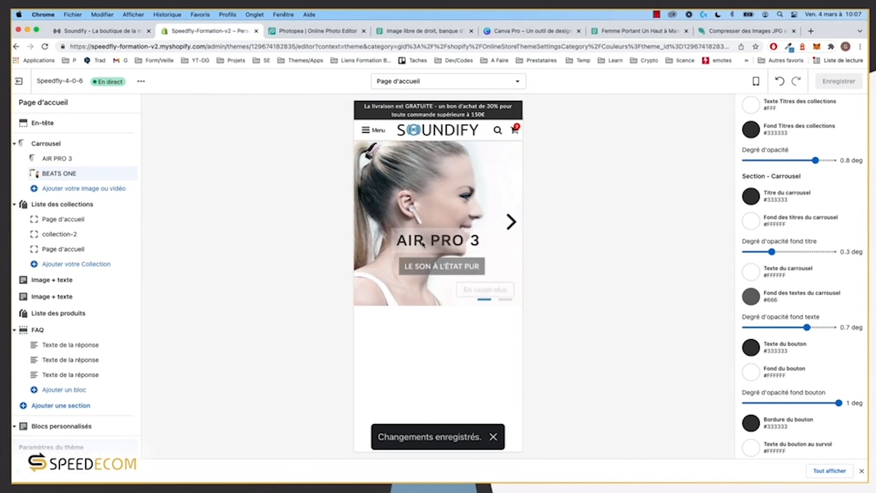
click(510, 226)
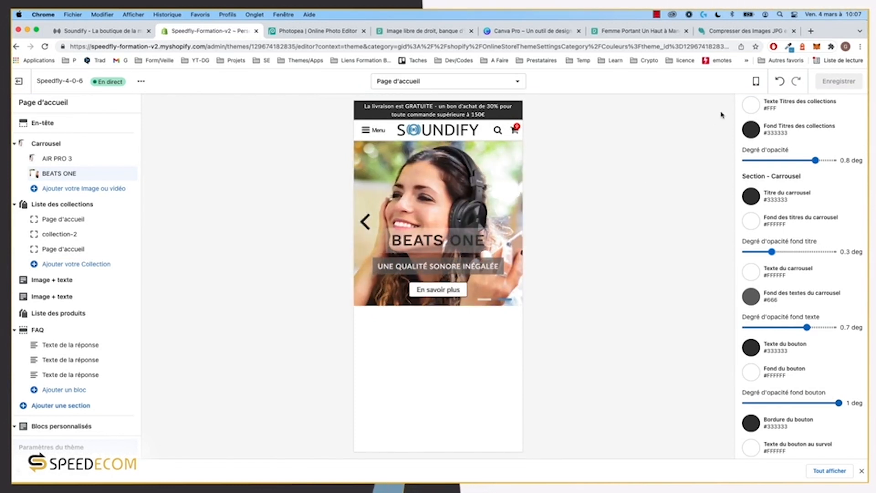
click(757, 82)
click(771, 123)
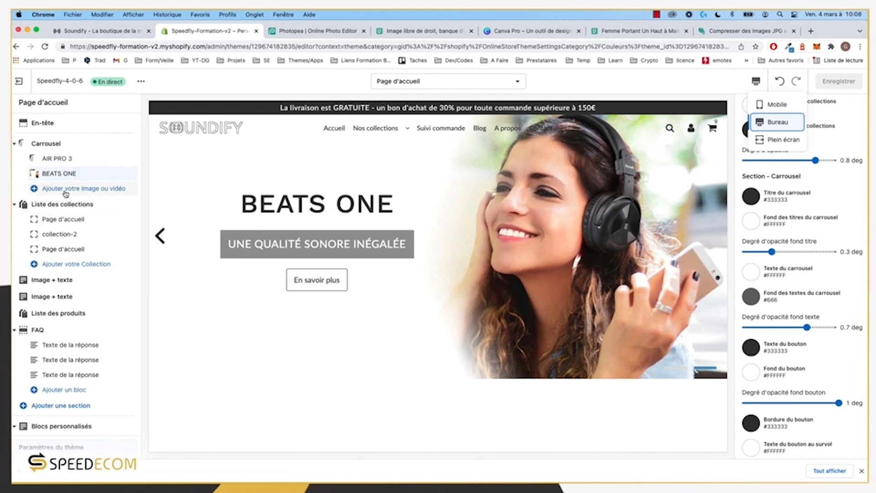
Step: Reload the live storefront tab to see the carousel changes
click(86, 31)
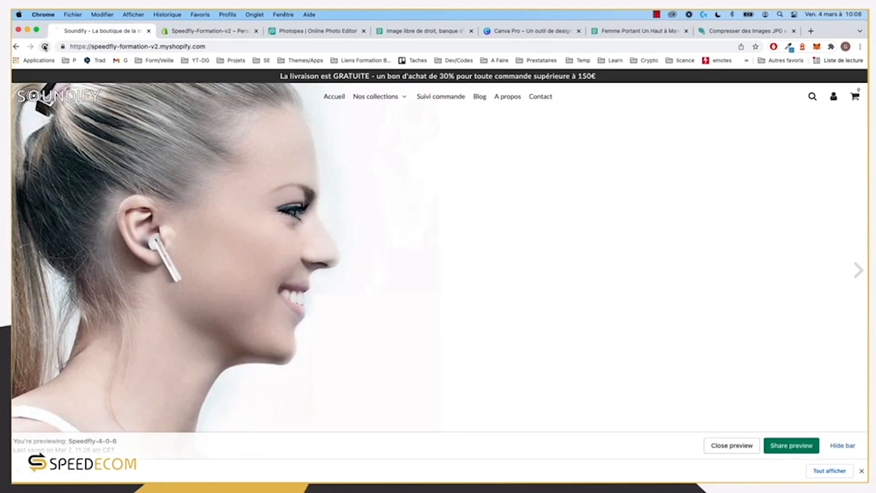
click(45, 46)
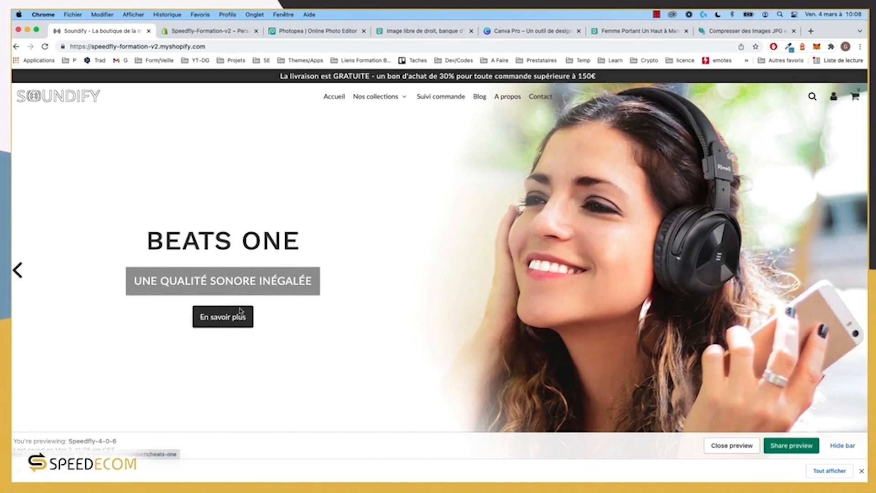
scroll(616, 282, down, 4)
scroll(607, 285, up, 4)
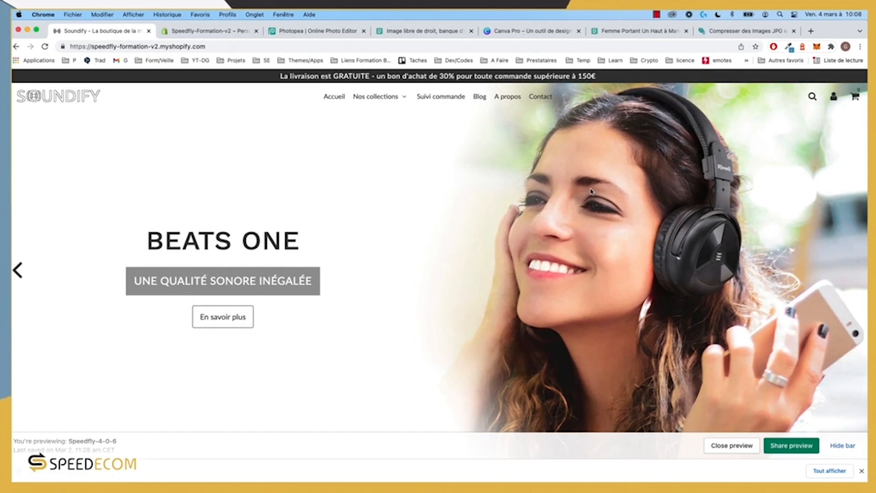
Step: Open Chrome DevTools and turn on the device emulation toolbar
key(super+alt+i)
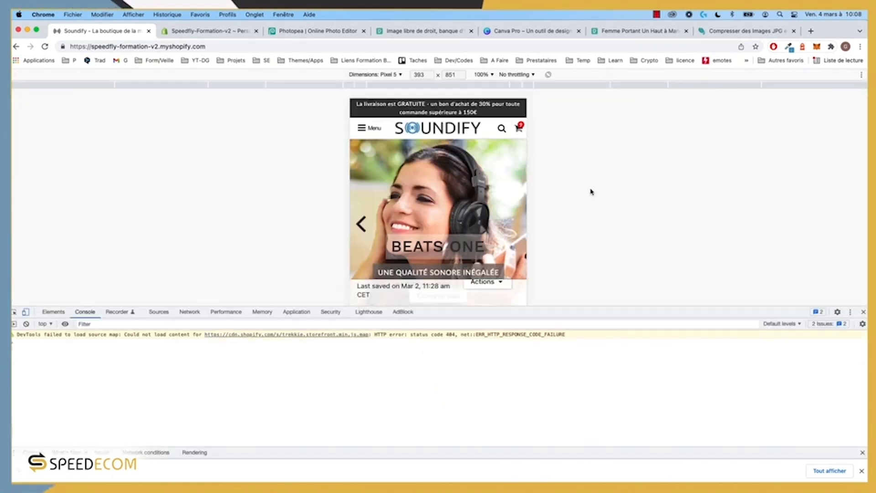
click(26, 314)
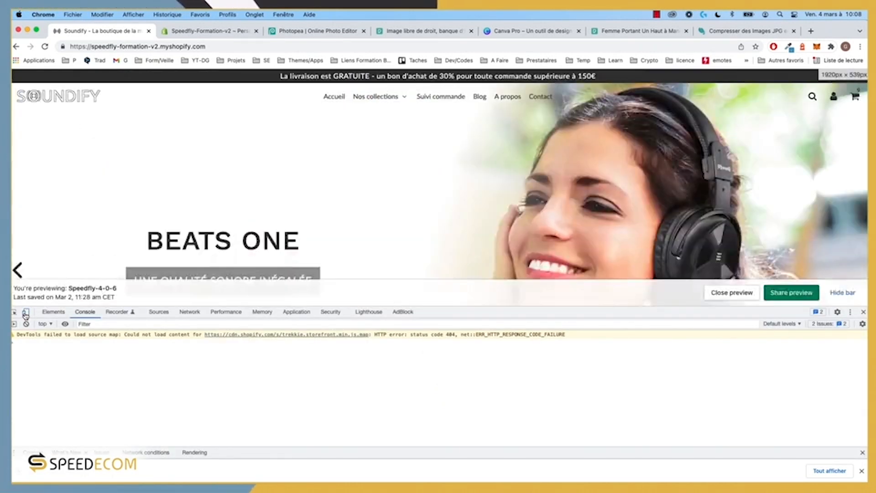
click(25, 314)
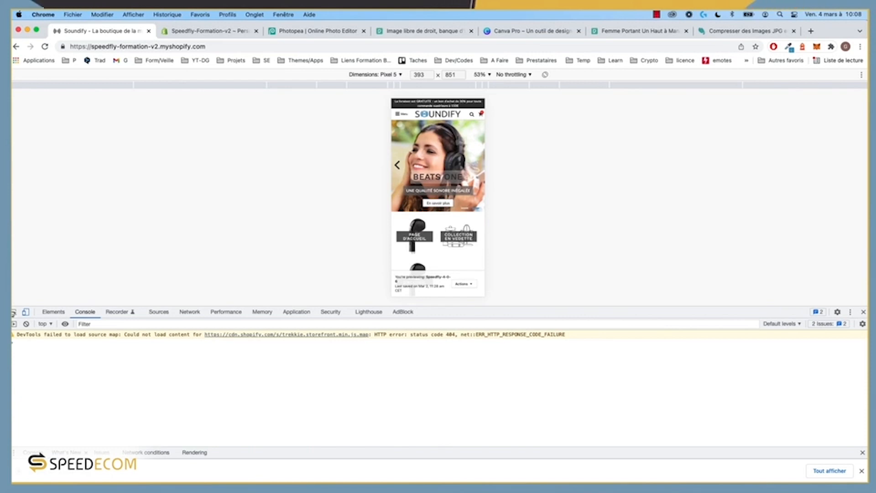
click(132, 15)
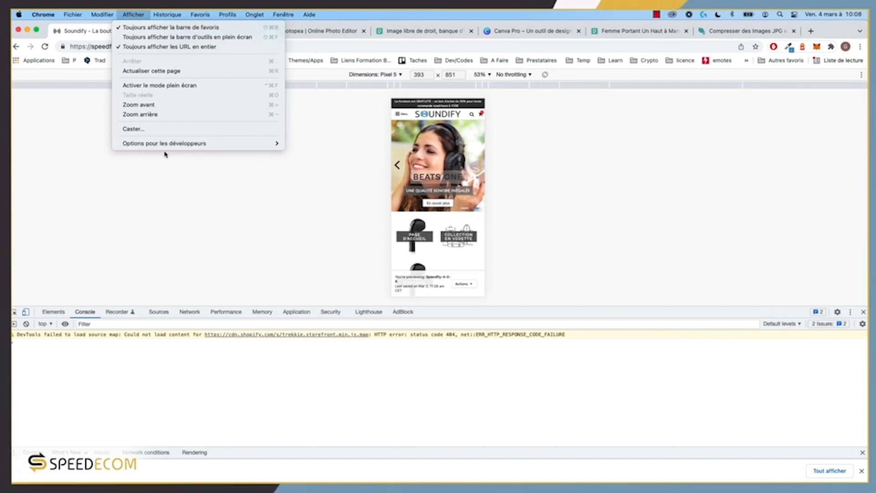
mouse_move(165, 144)
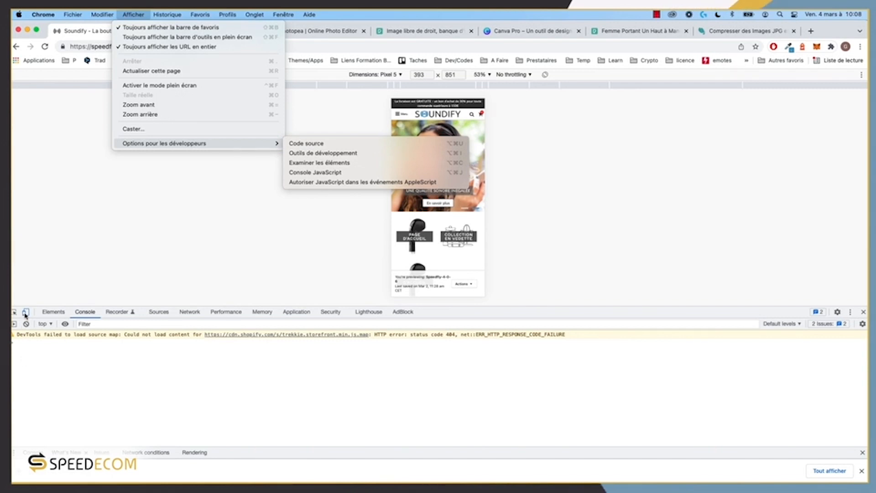
click(26, 313)
click(26, 312)
click(26, 313)
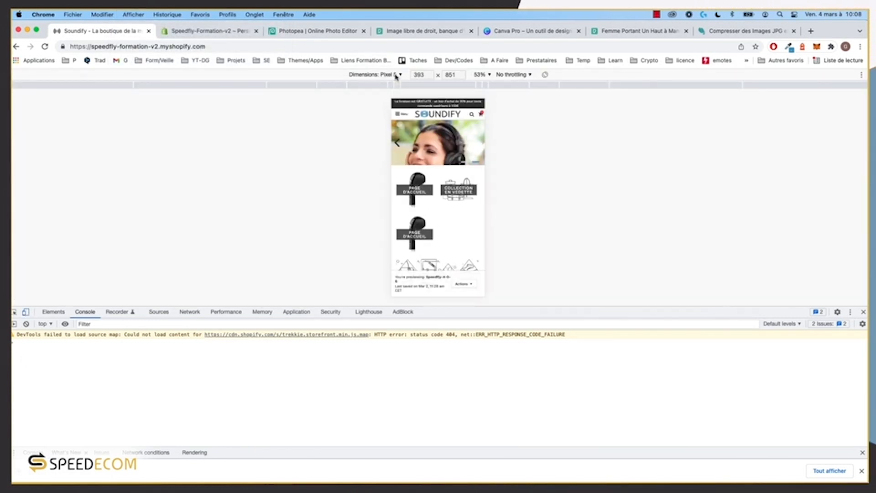
Step: Emulate an iPhone 12 Pro at 100% zoom, enlarge the pane, and reload
click(396, 76)
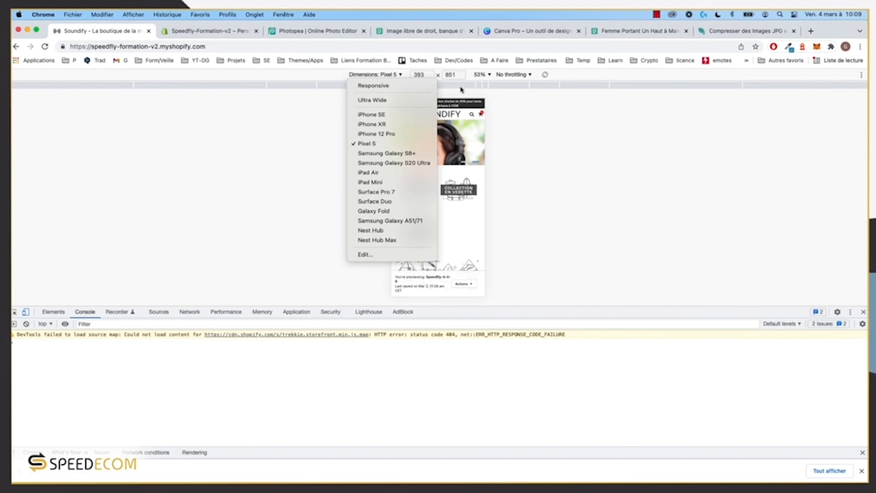
click(480, 73)
click(483, 75)
click(497, 106)
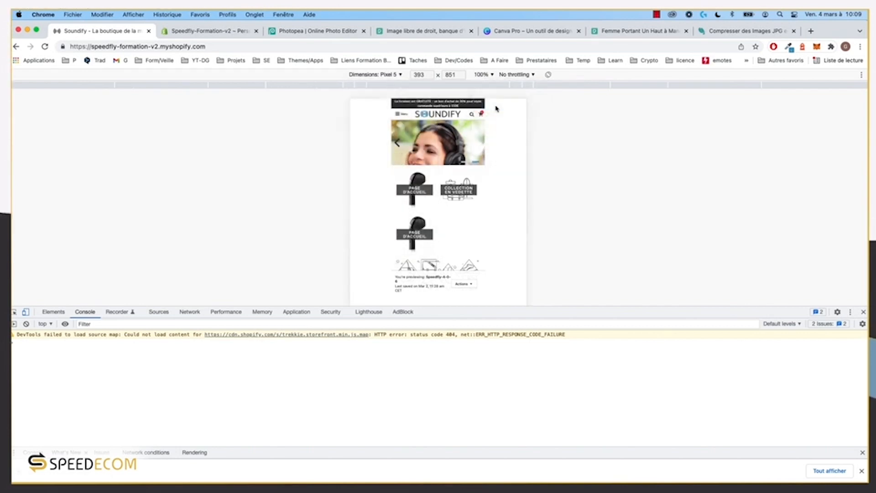
click(392, 74)
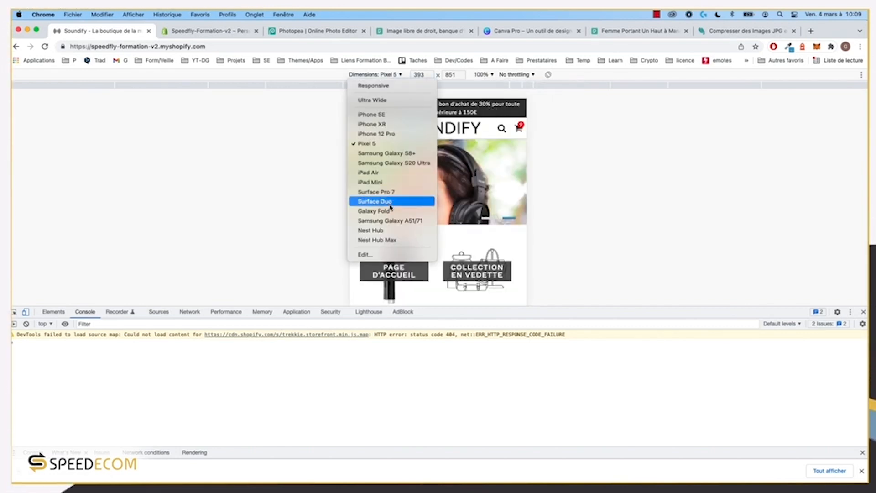
click(379, 134)
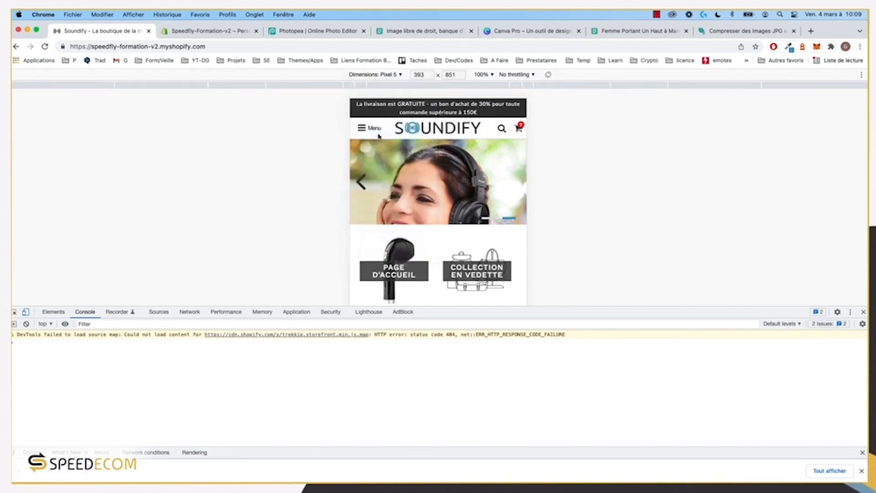
click(483, 76)
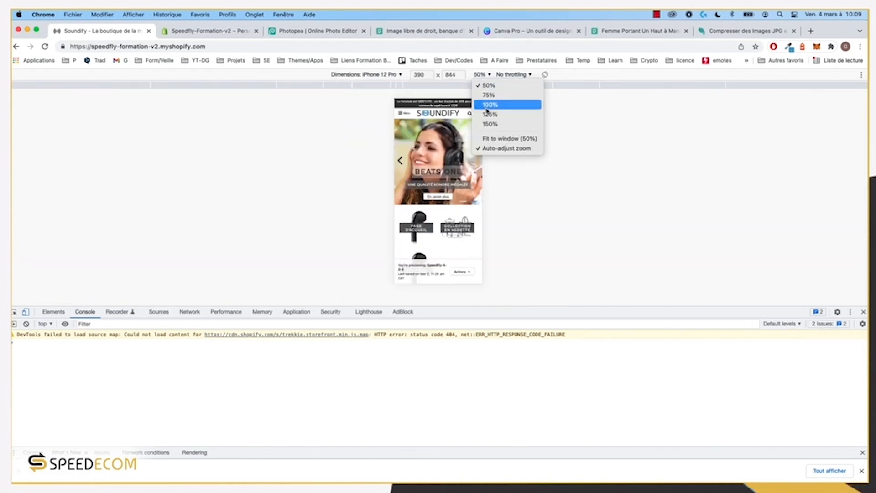
click(489, 106)
drag(646, 311, 662, 418)
click(43, 46)
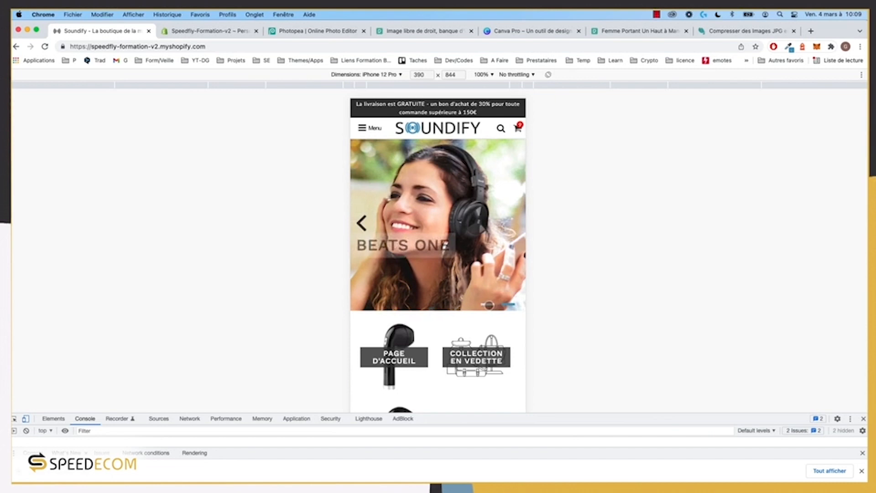
click(488, 305)
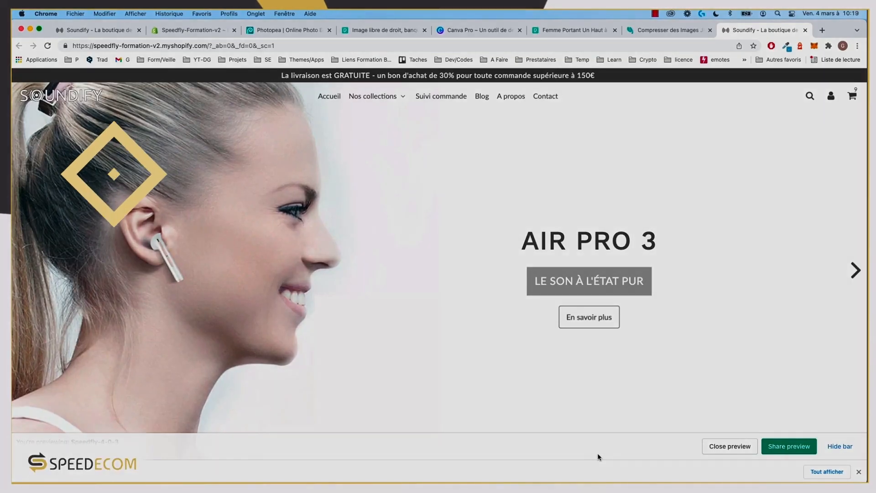
Step: Scroll through the mobile storefront preview, then return to the theme editor
scroll(304, 224, down, 6)
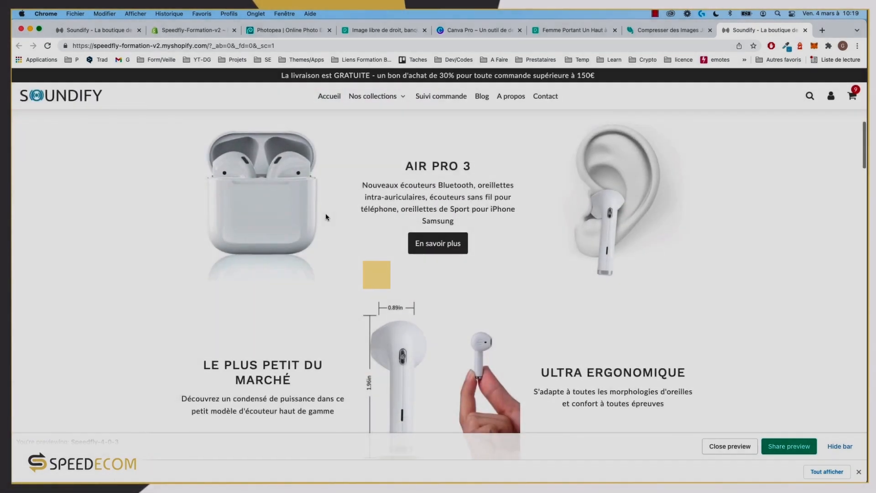
scroll(564, 196, up, 2)
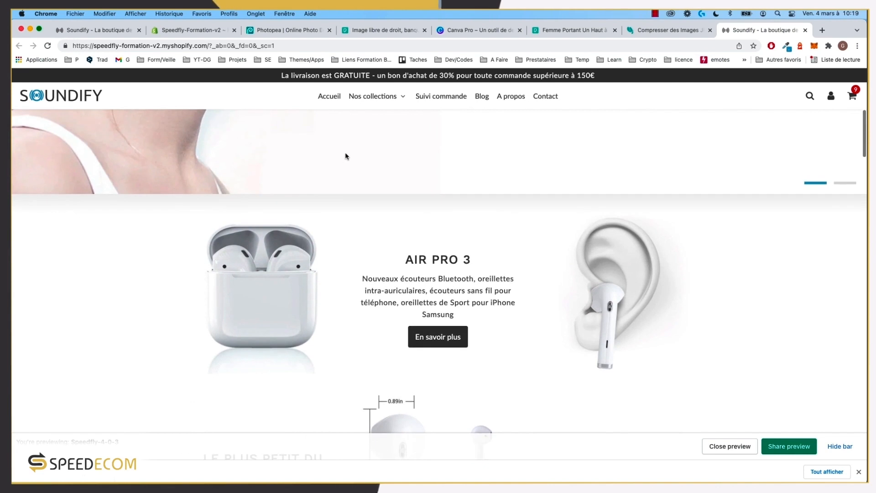
scroll(345, 158, down, 3)
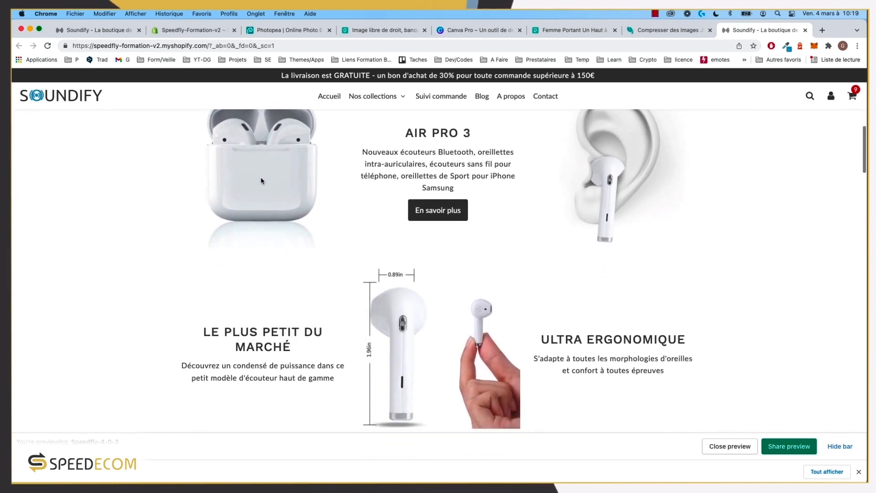
scroll(262, 182, down, 3)
scroll(319, 224, up, 11)
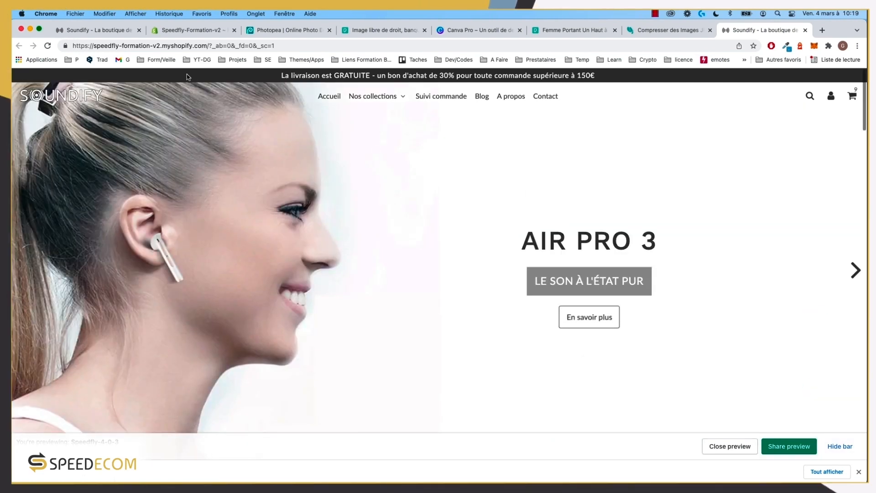
click(95, 31)
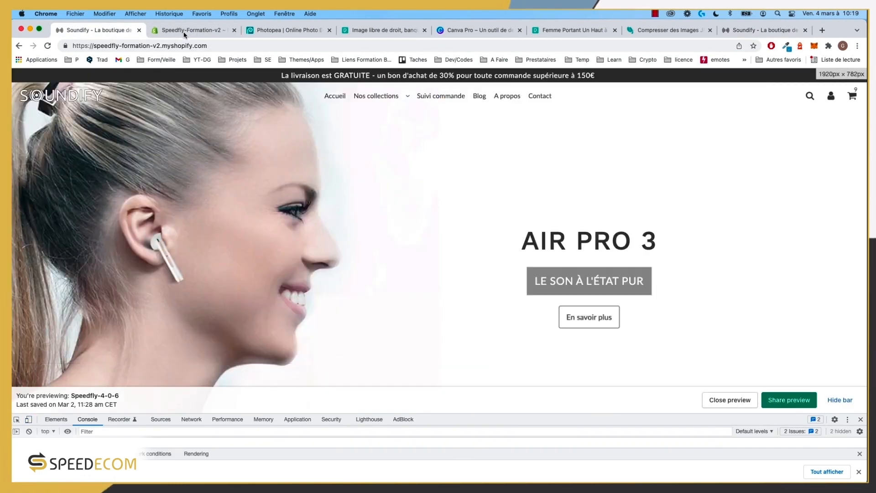
click(185, 31)
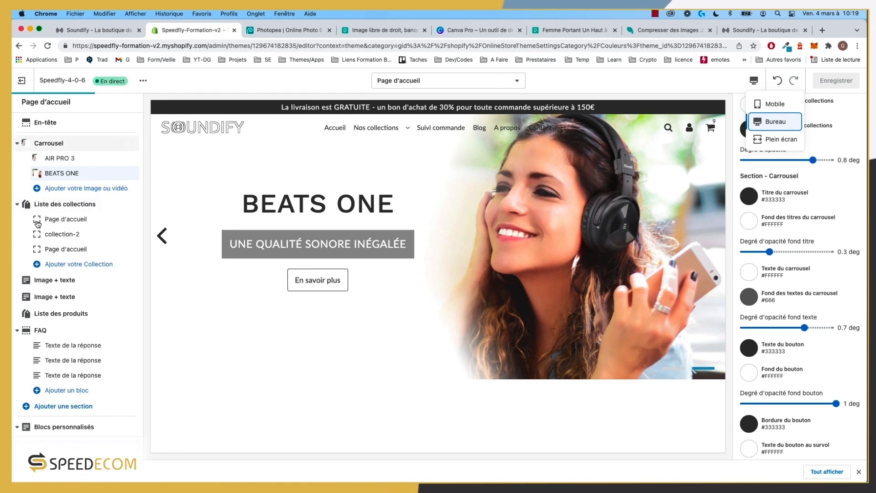
Step: Hide the collection list, both Image + texte, product list and FAQ sections
click(17, 205)
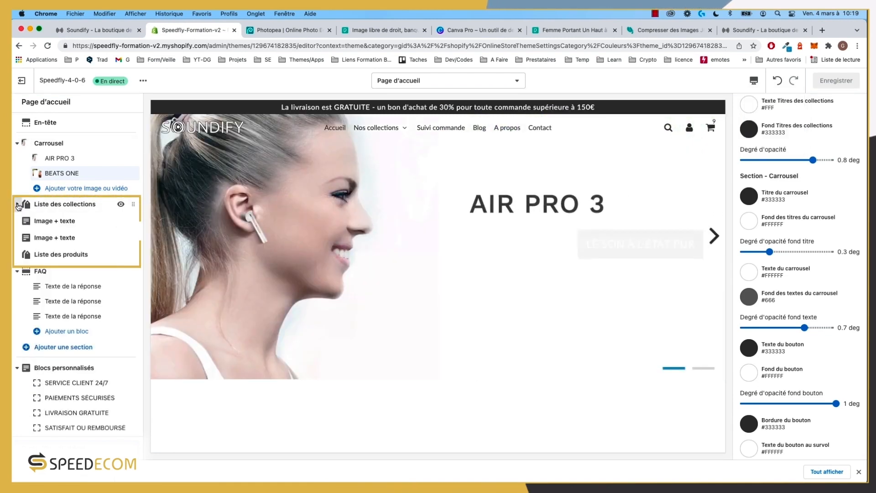
click(121, 204)
click(122, 221)
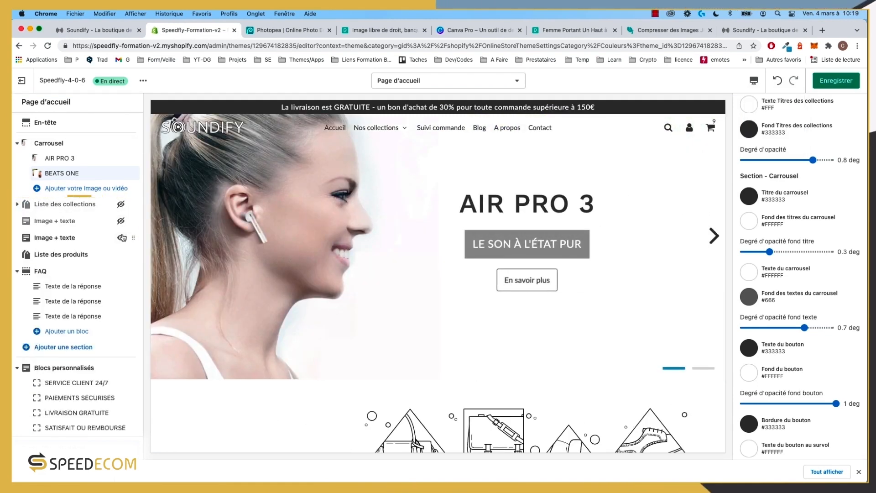
click(121, 238)
click(121, 255)
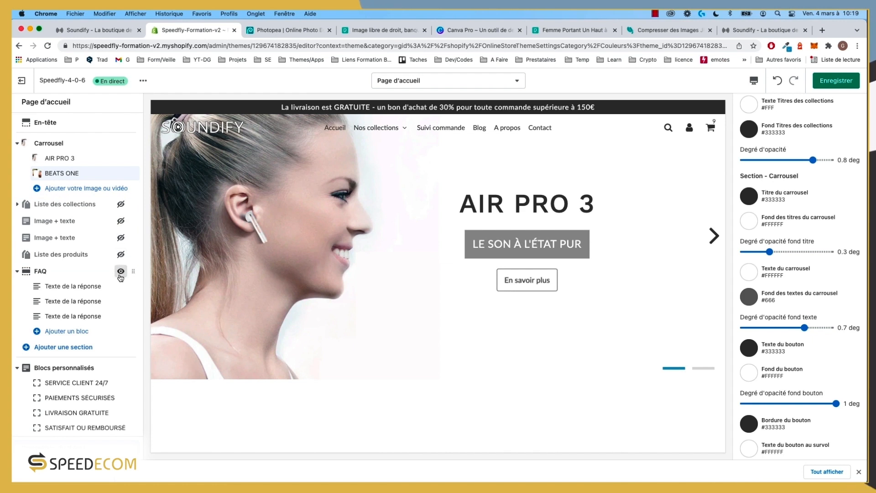
click(121, 273)
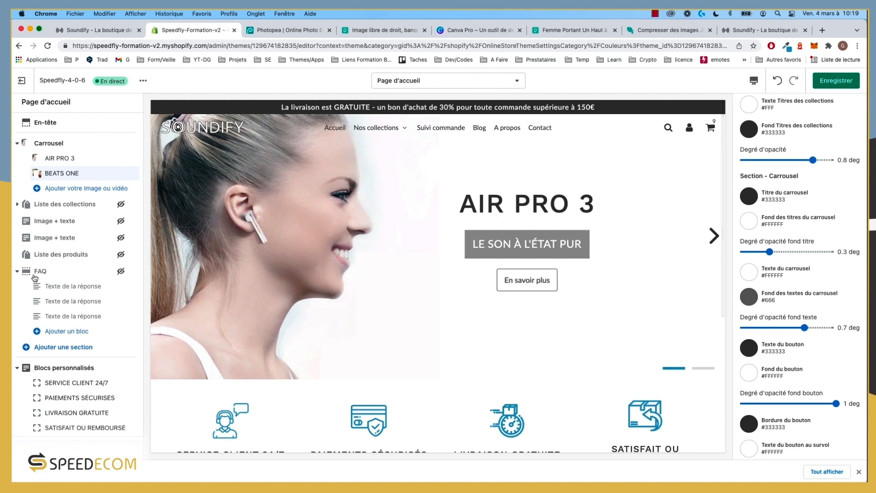
Step: Add a new Blocs personnalisés section to the homepage and check it in the storefront preview
click(56, 349)
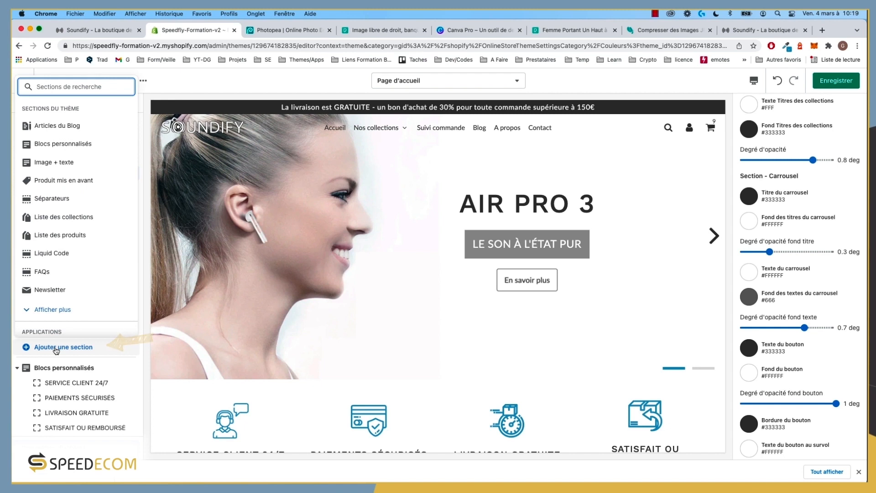
click(60, 145)
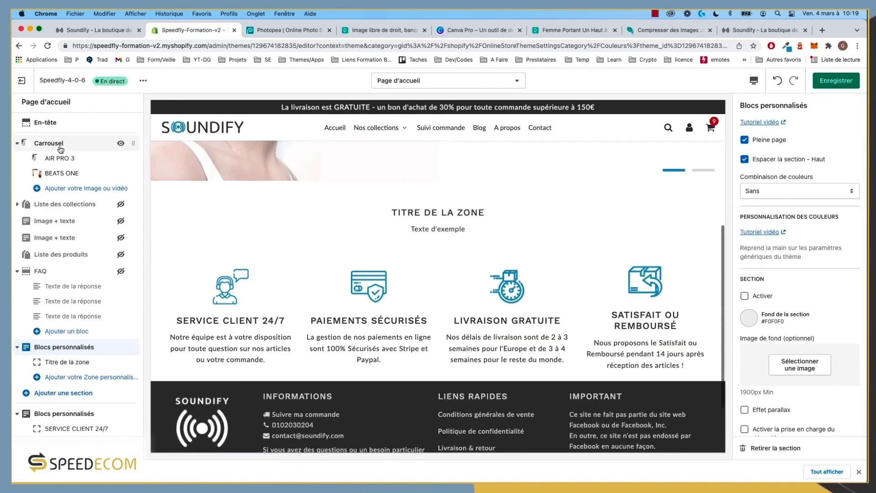
click(785, 31)
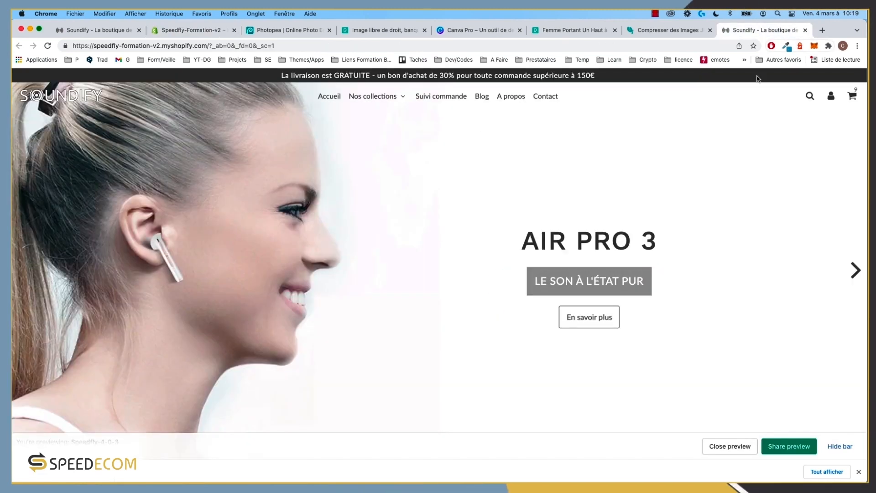
scroll(354, 337, down, 5)
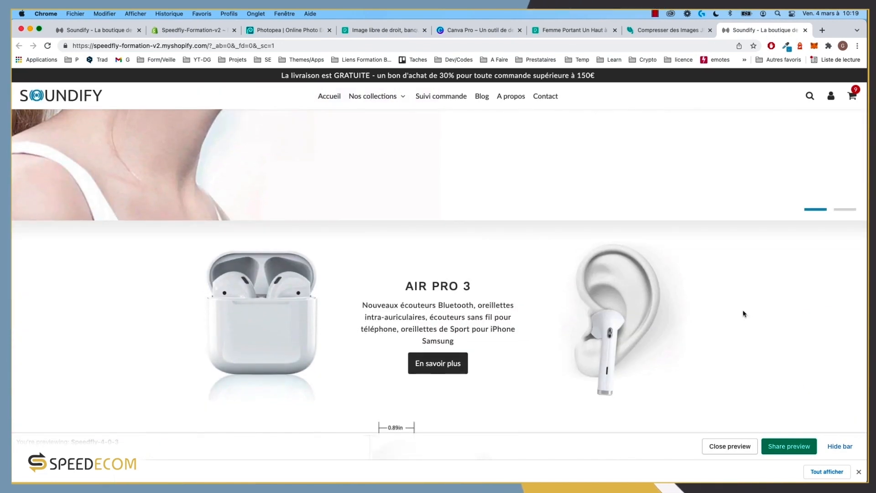
scroll(101, 306, down, 3)
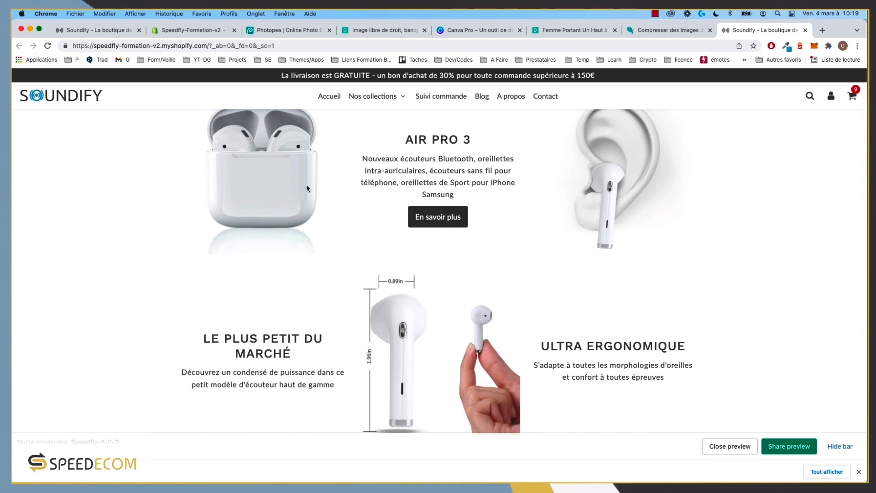
scroll(307, 187, up, 8)
Step: Drag the Blocs personnalisés section up beneath the carousel and add a second zone
click(192, 30)
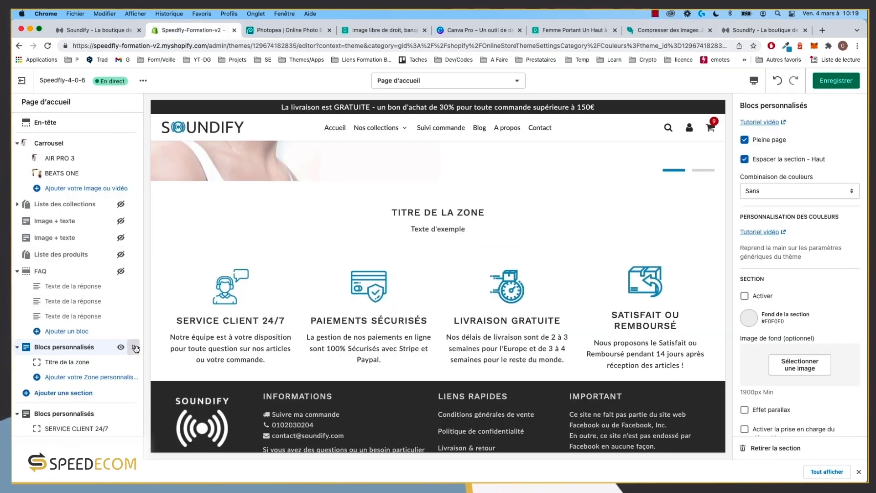
drag(133, 347, 132, 204)
click(89, 209)
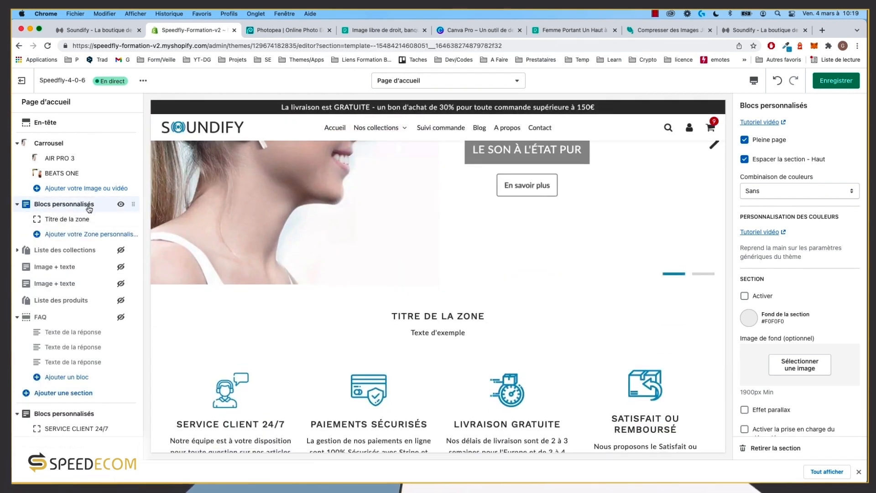
click(765, 31)
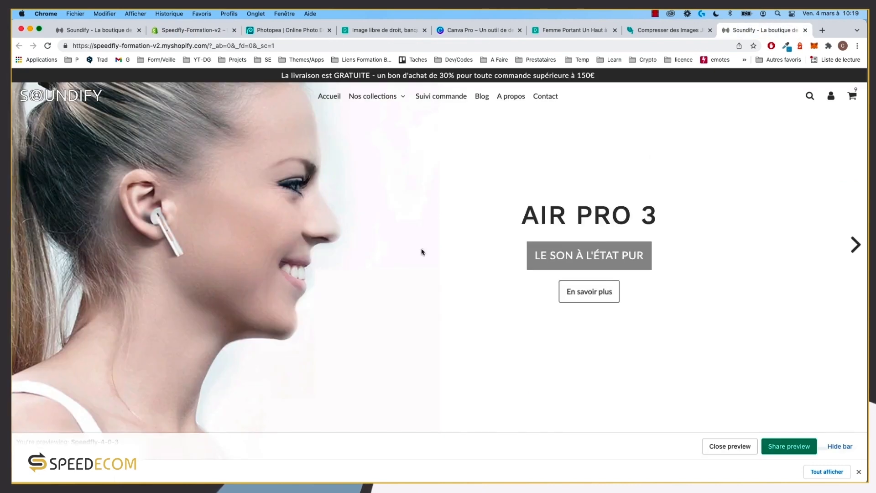
scroll(393, 254, down, 6)
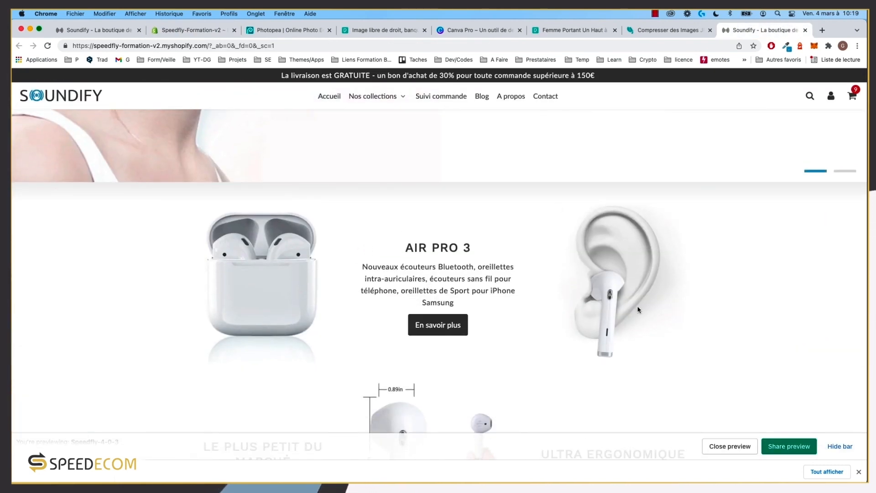
click(84, 30)
click(191, 30)
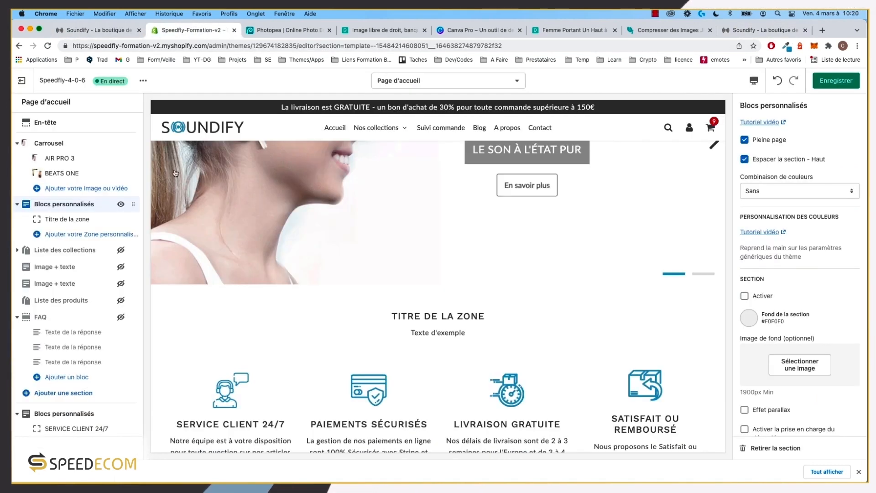
click(72, 234)
Step: Add a third zone, then look for the earbud-in-ear photo in the first zone's image library
click(72, 249)
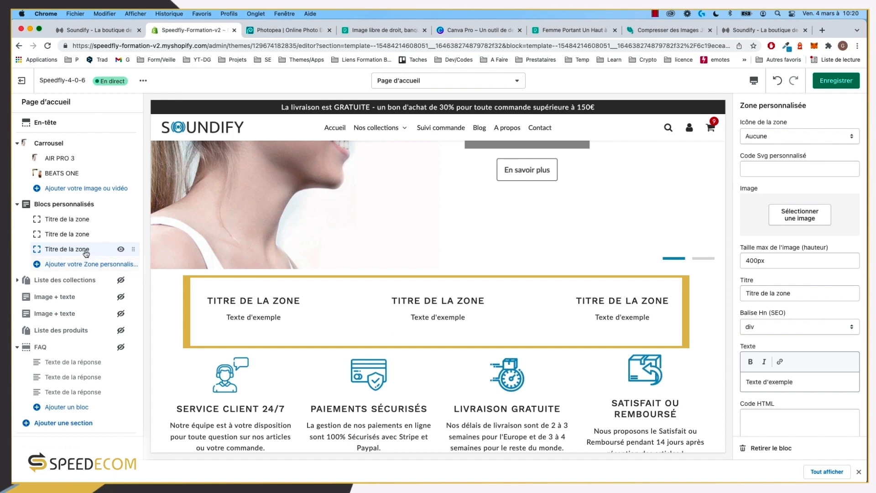
click(747, 32)
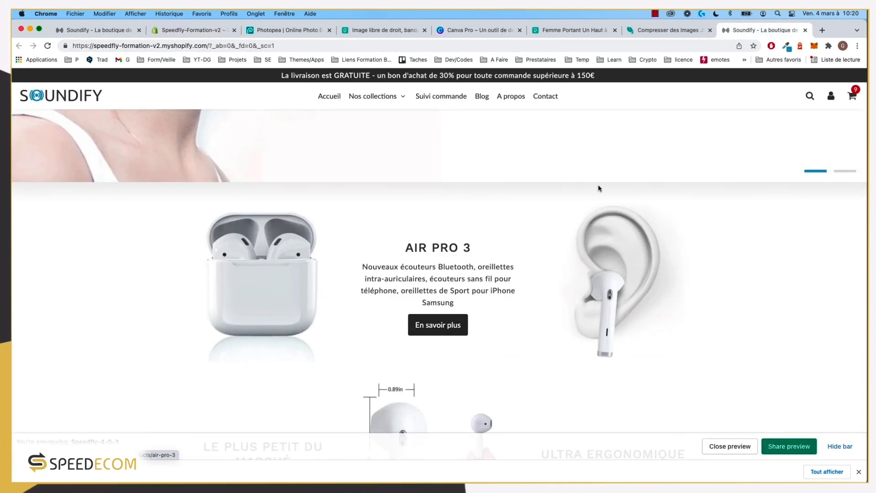
click(162, 31)
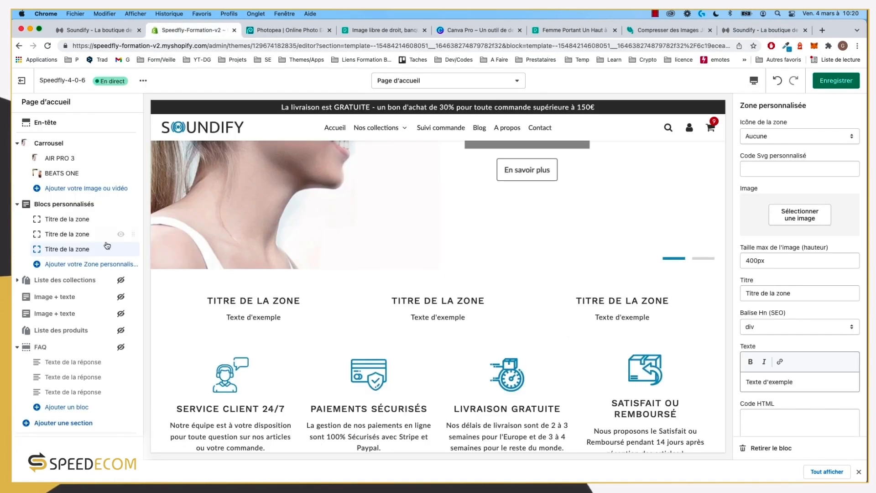
click(73, 220)
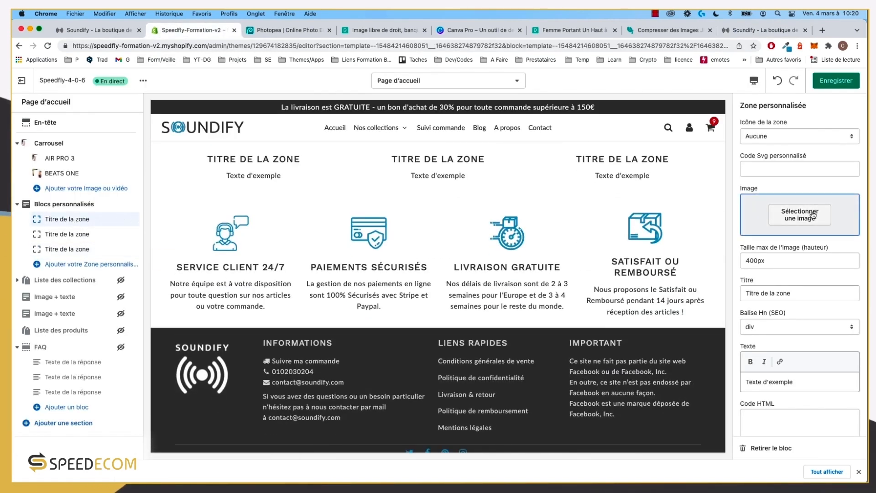
click(814, 215)
scroll(814, 215, down, 6)
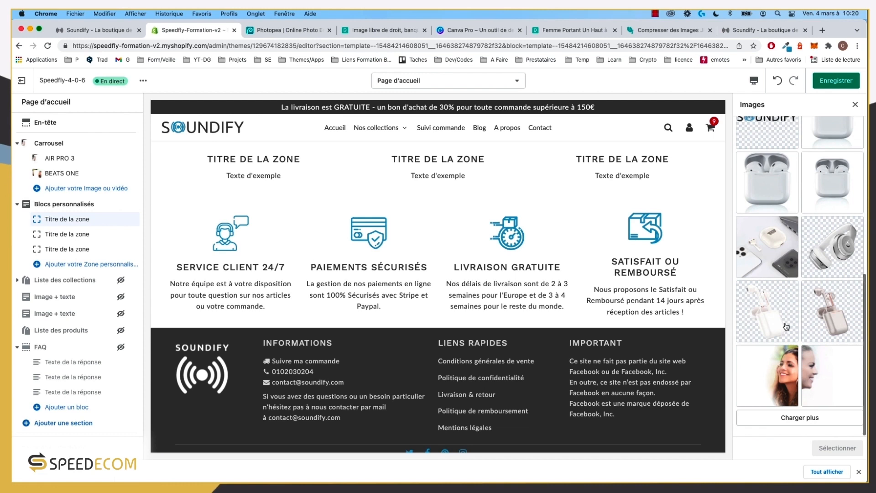
click(801, 418)
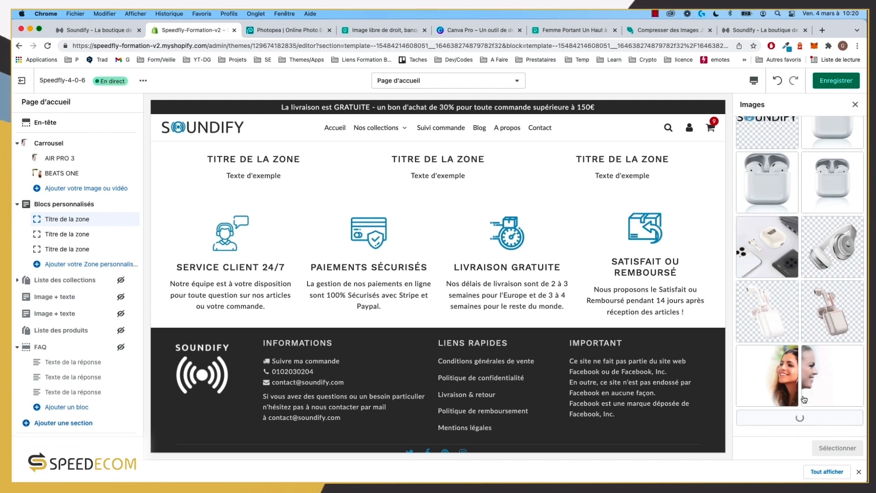
scroll(804, 379, down, 3)
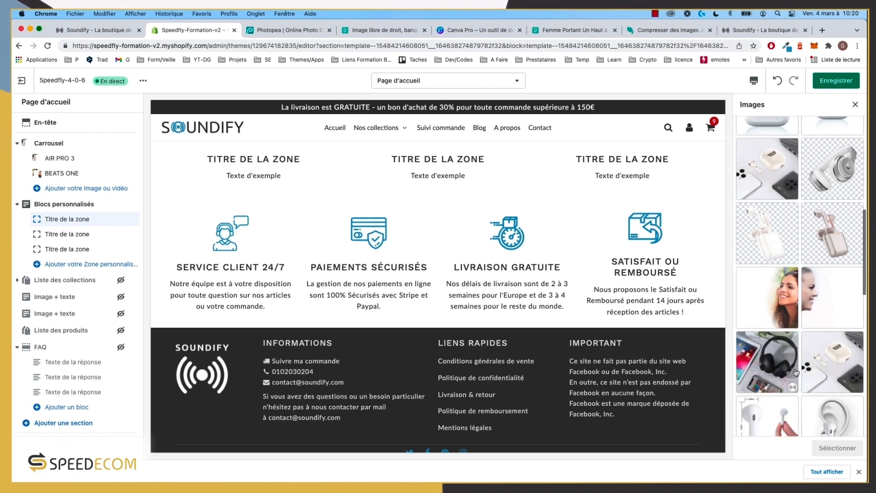
click(824, 364)
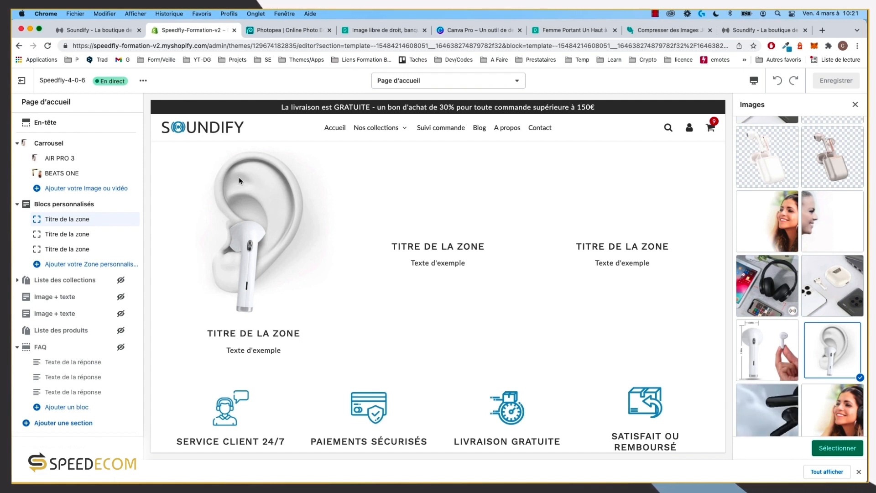
Step: Set the third zone's image to the white earbud-in-ear photo
click(67, 249)
click(809, 224)
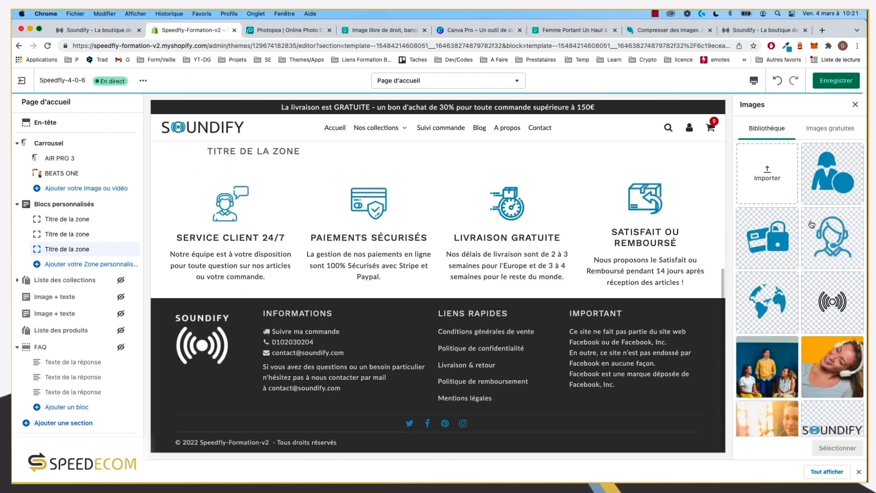
scroll(811, 225, down, 10)
click(779, 32)
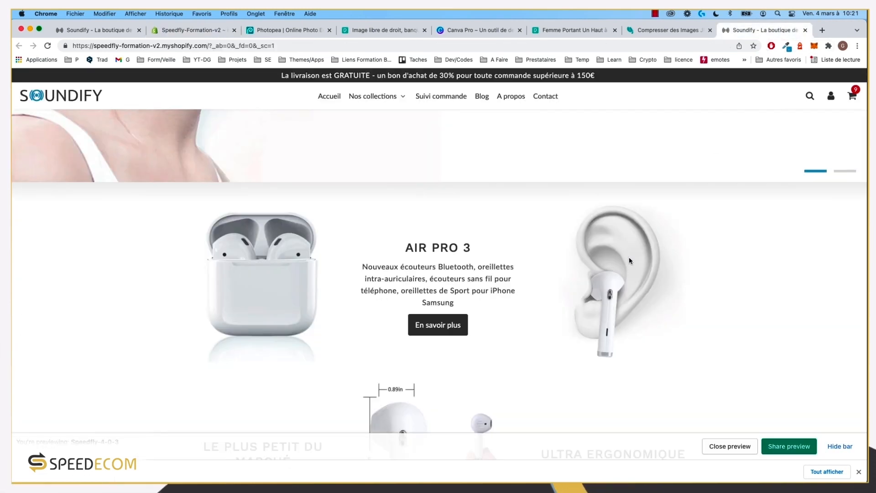
click(189, 31)
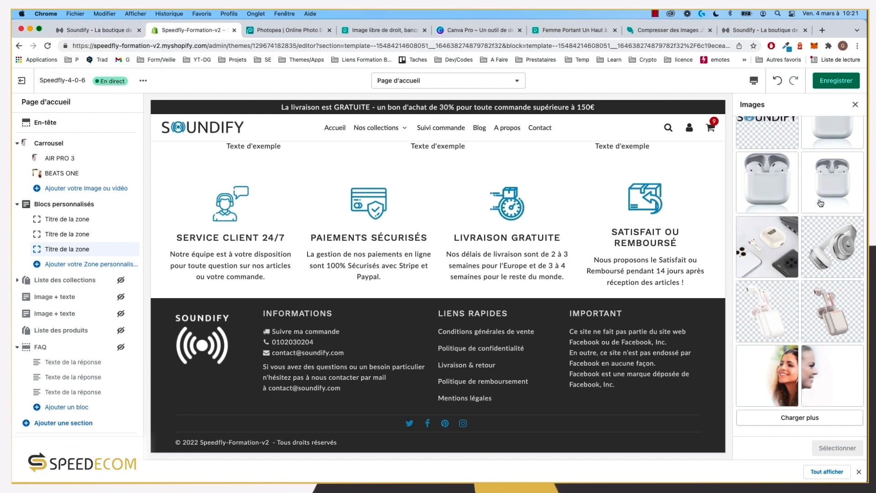
click(820, 422)
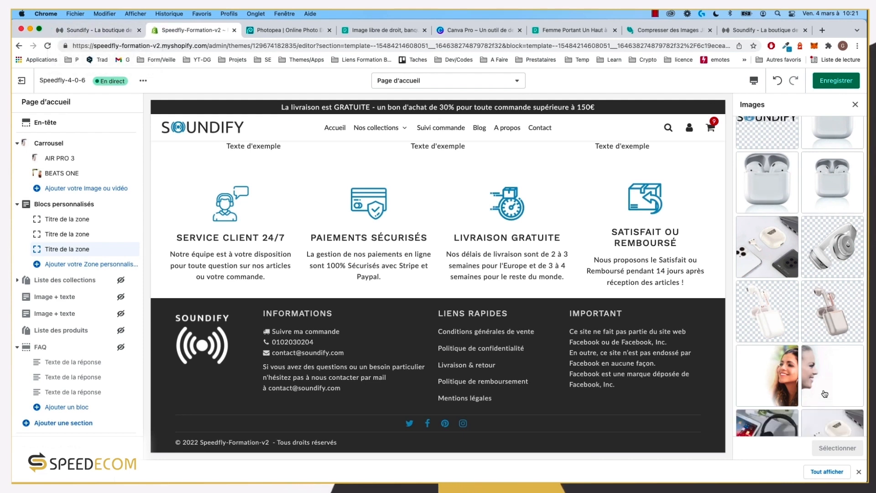
scroll(822, 356, down, 5)
click(832, 245)
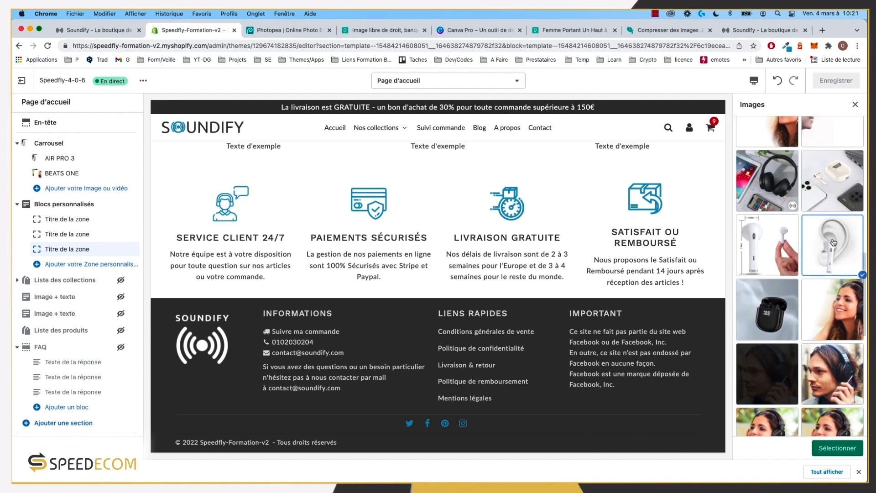
click(838, 448)
Step: Browse the image library for the first zone's picture
click(69, 219)
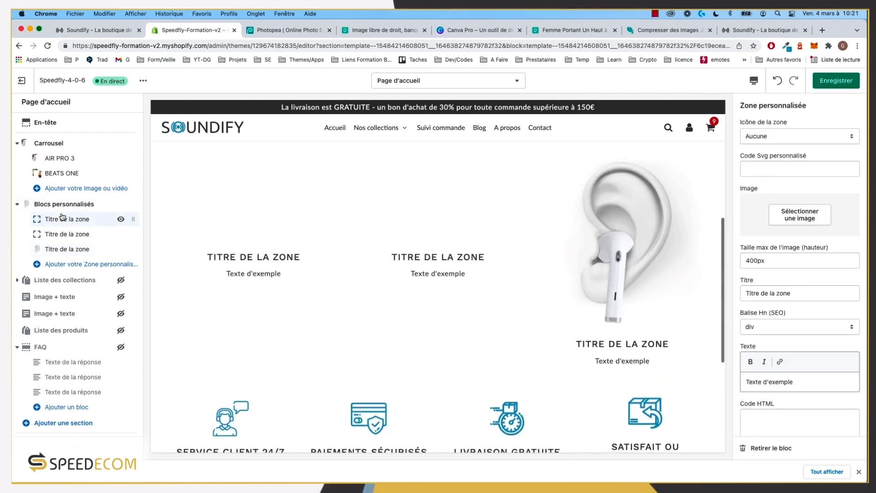
click(813, 225)
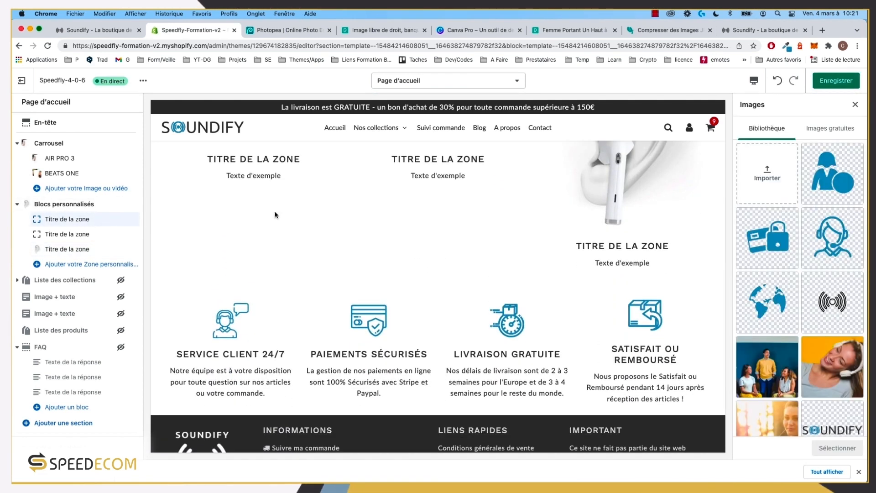
scroll(803, 292, down, 5)
scroll(806, 304, down, 1)
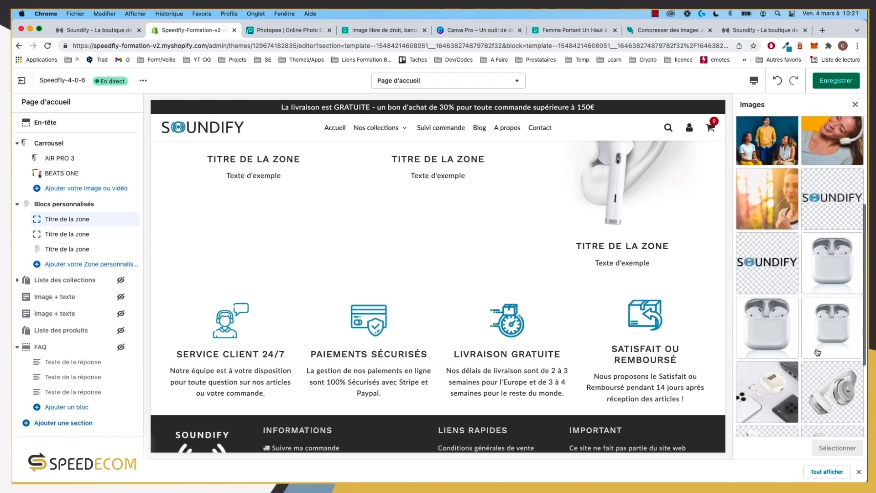
Step: Give the first zone the AirPods case image and clear its title and sample text
click(834, 274)
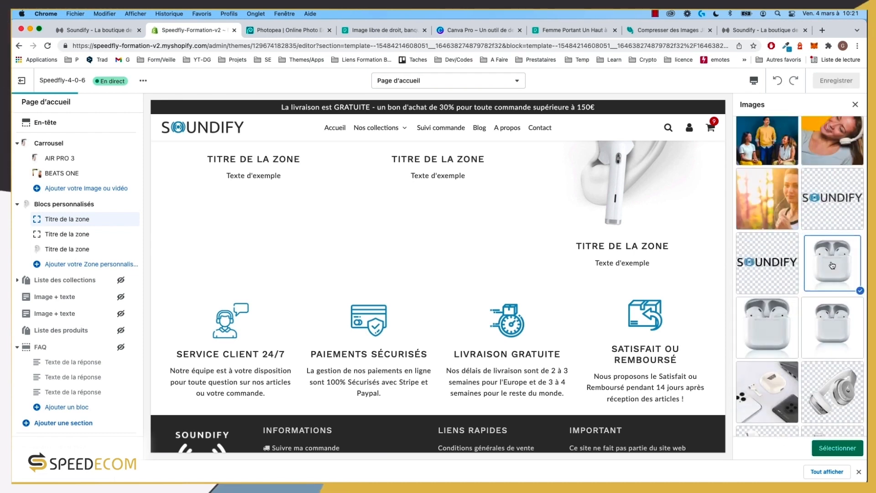
click(843, 449)
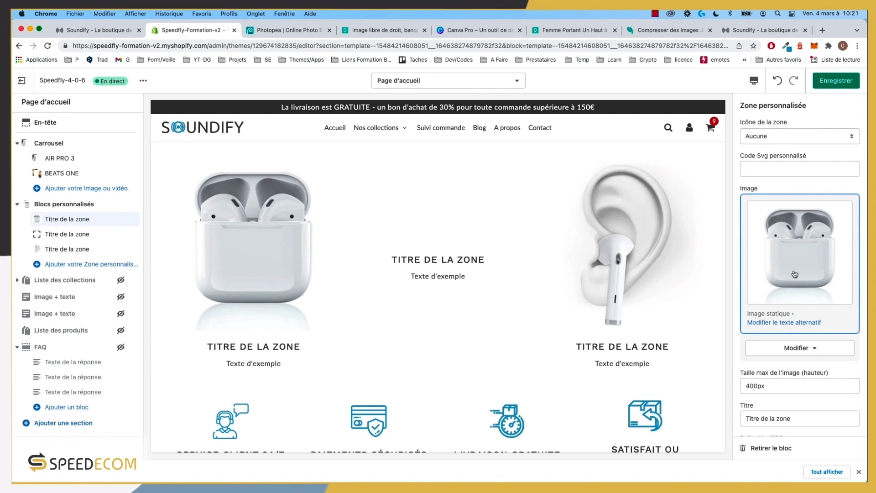
scroll(795, 368, down, 2)
drag(795, 363, 700, 358)
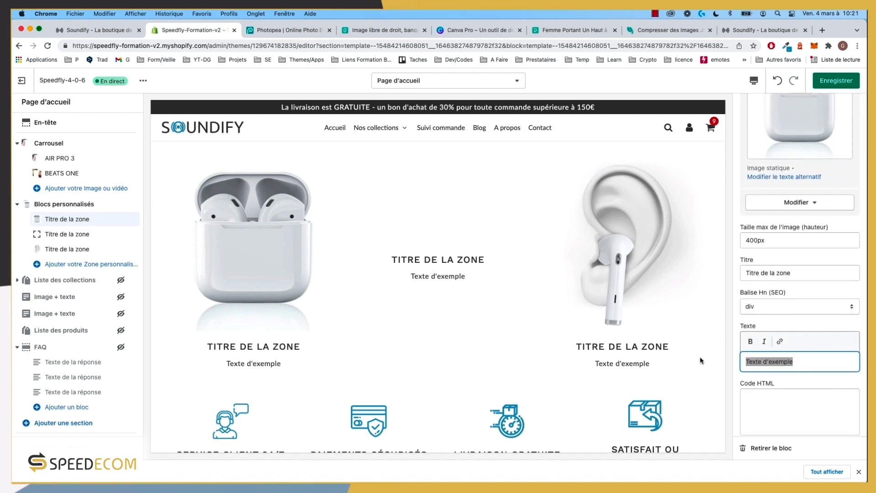
key(BackSpace)
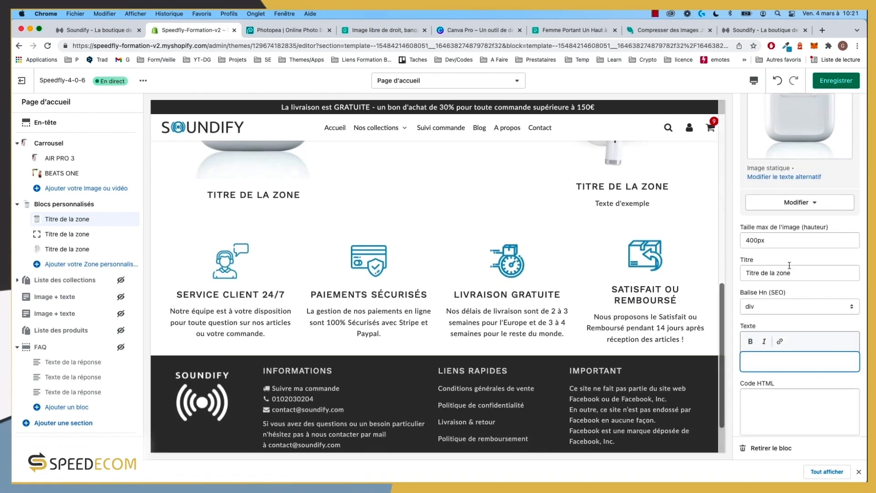
triple_click(766, 273)
key(BackSpace)
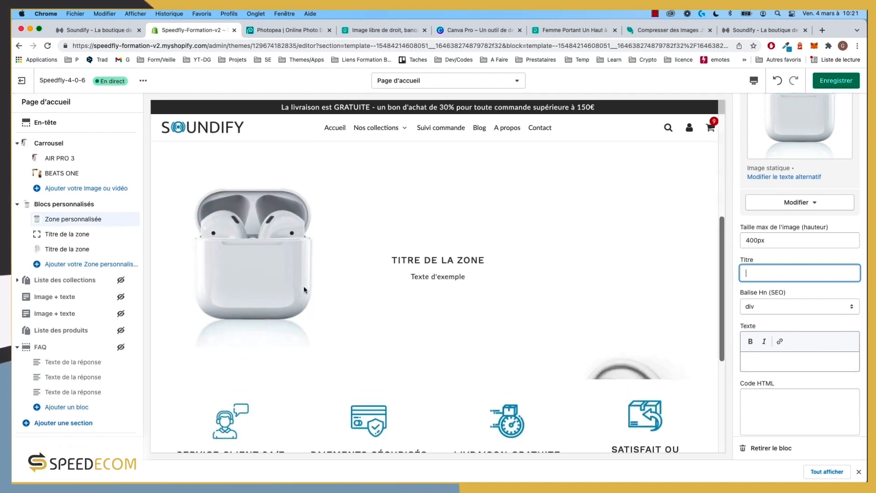
Step: Clear the third zone's placeholder title and sample text
click(72, 249)
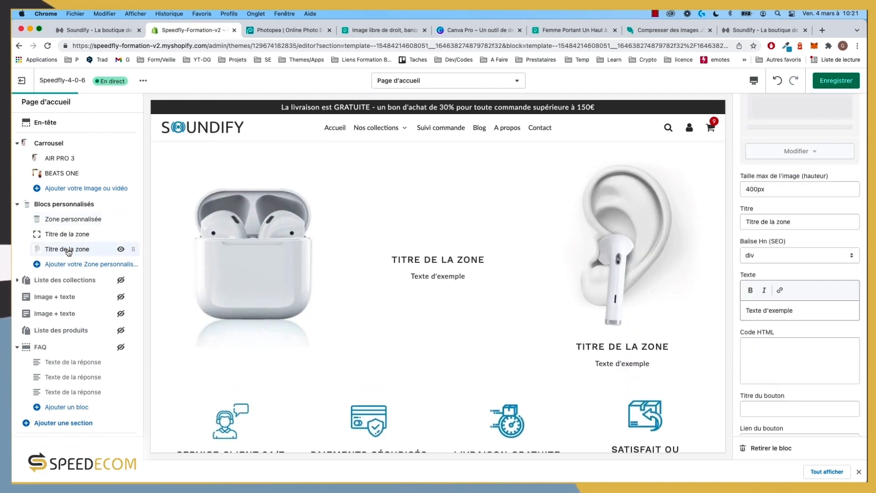
triple_click(804, 273)
key(BackSpace)
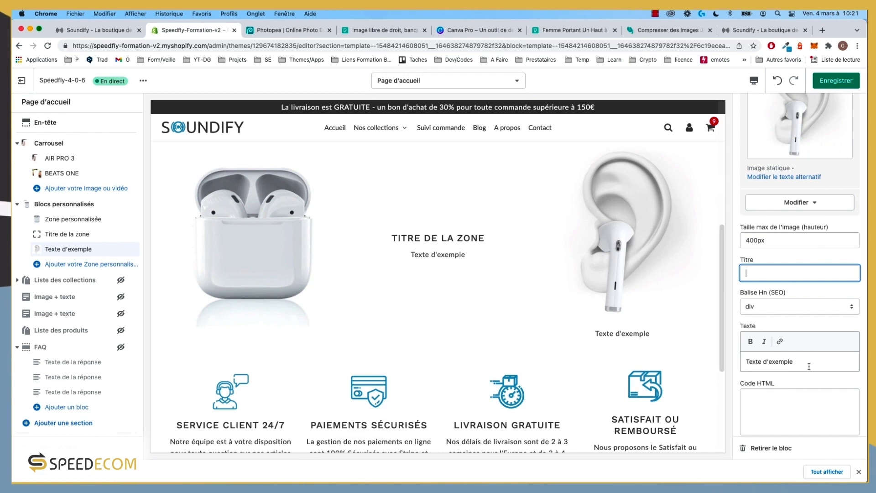
triple_click(810, 361)
key(BackSpace)
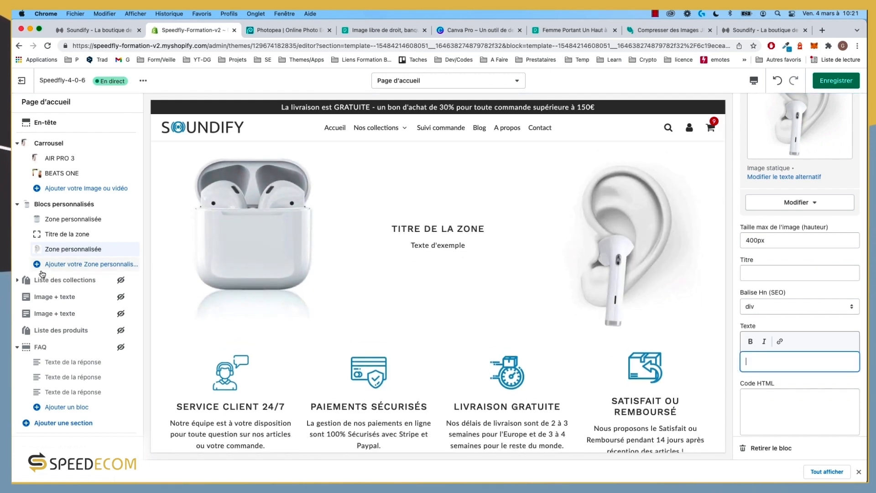
click(54, 238)
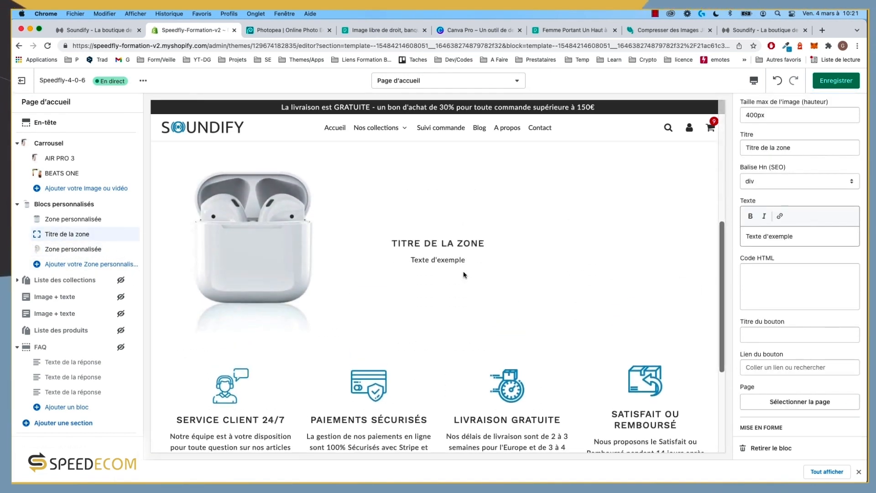
Step: Copy the AIR PRO 3 heading from the storefront into the middle zone's title
click(753, 31)
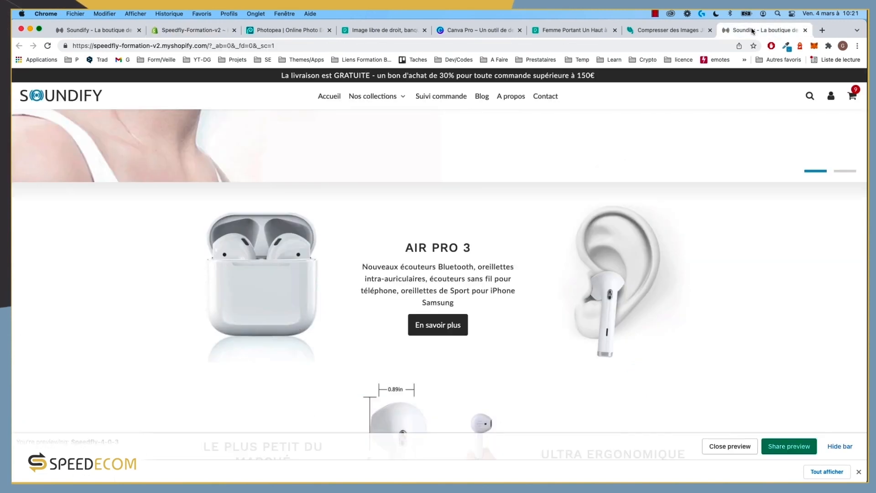
drag(471, 247, 412, 246)
key(cmd+c)
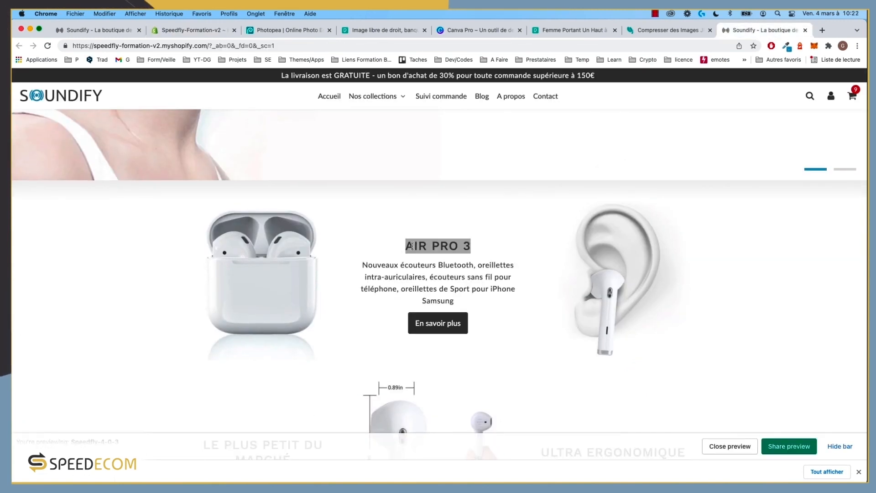
click(190, 31)
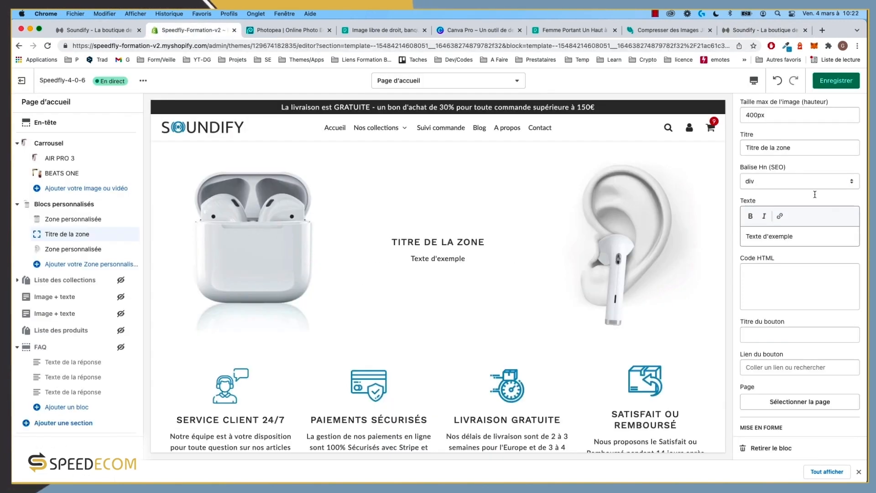
click(789, 148)
key(cmd+v)
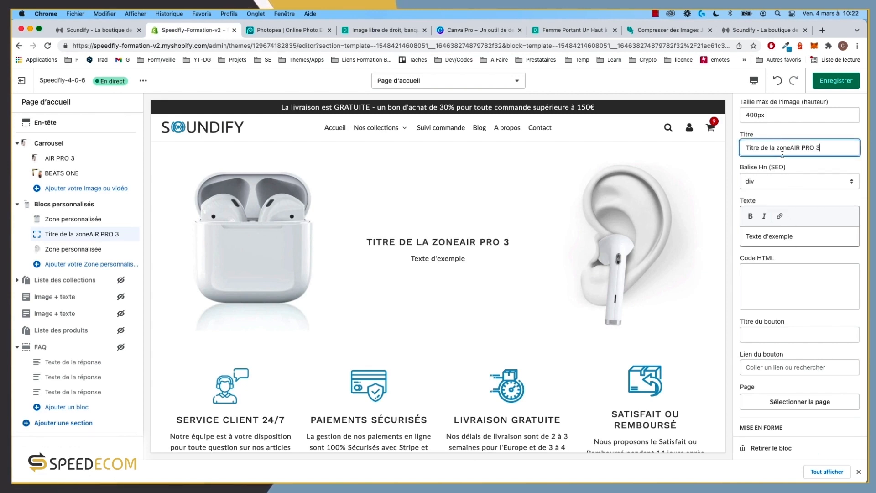
key(cmd+a)
key(cmd+v)
Step: Replace the middle zone's sample text with the AIR PRO 3 product description
click(768, 31)
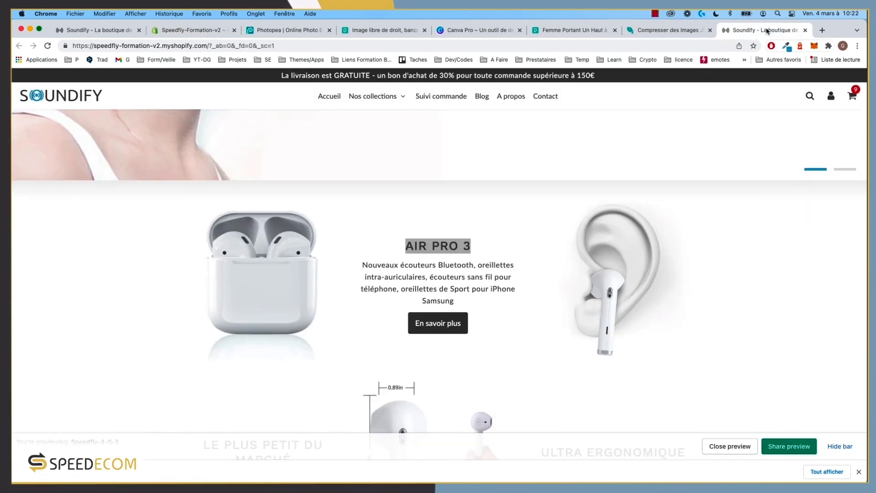
drag(455, 301, 351, 271)
key(super+c)
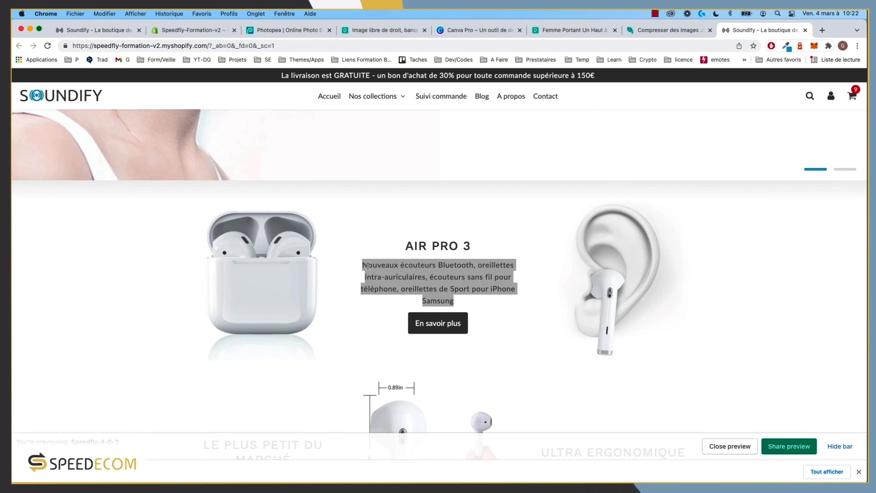
click(192, 30)
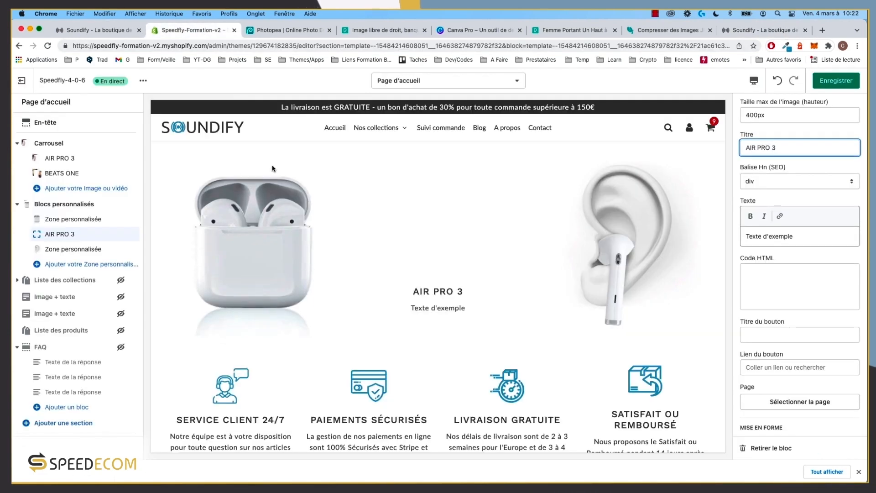
triple_click(798, 236)
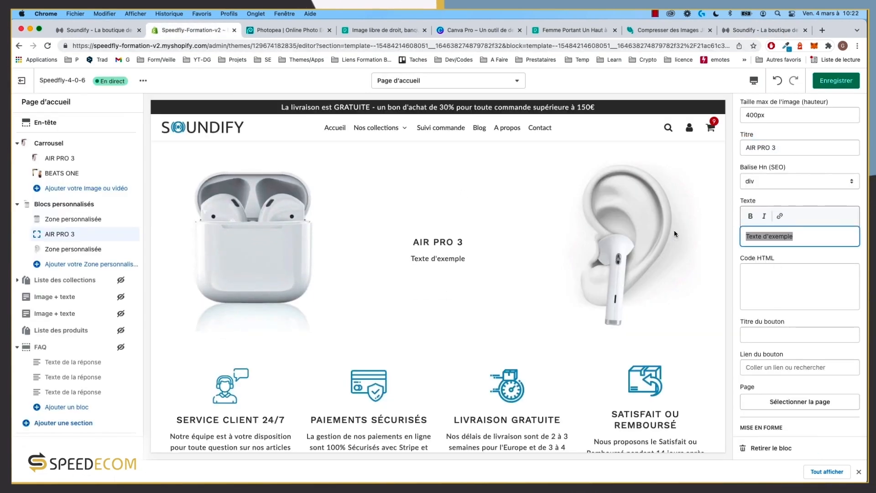
key(super+v)
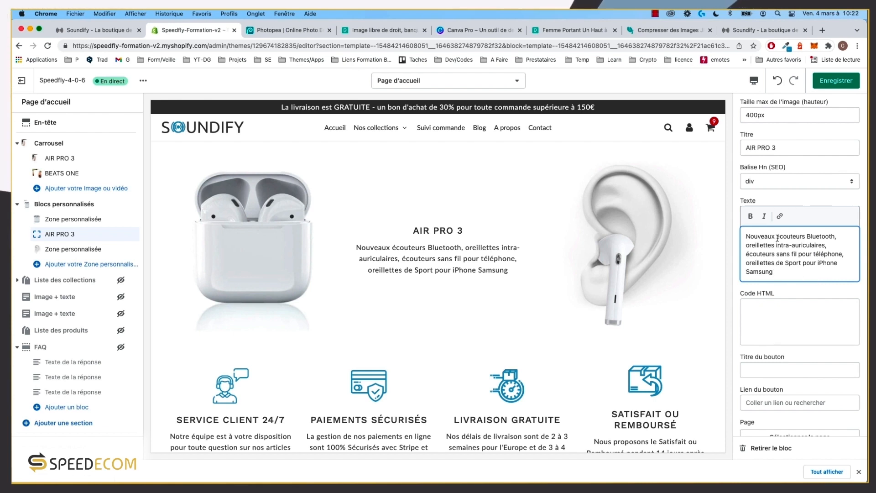
Step: Make the words 'écouteurs Bluetooth' bold in the description
drag(799, 233, 833, 233)
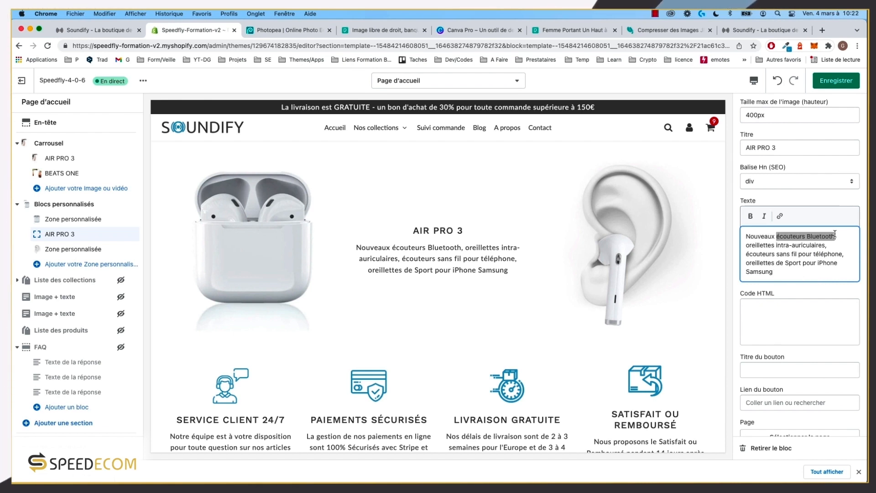
click(751, 217)
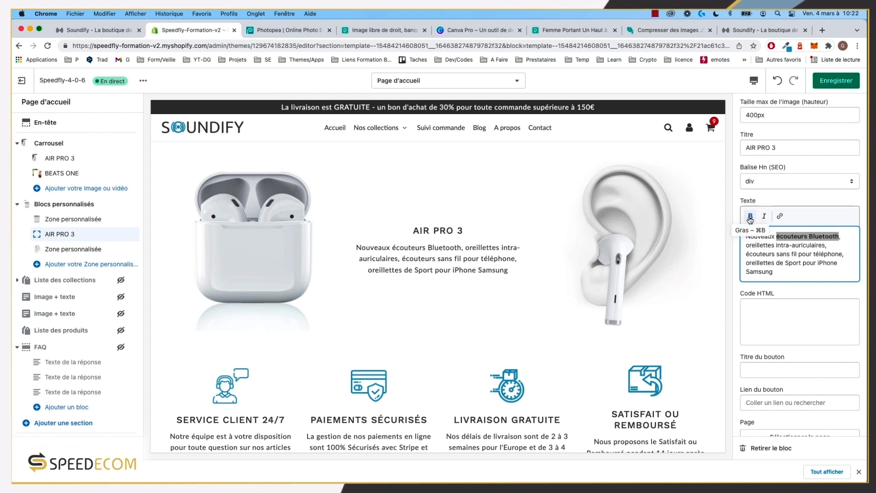
click(812, 277)
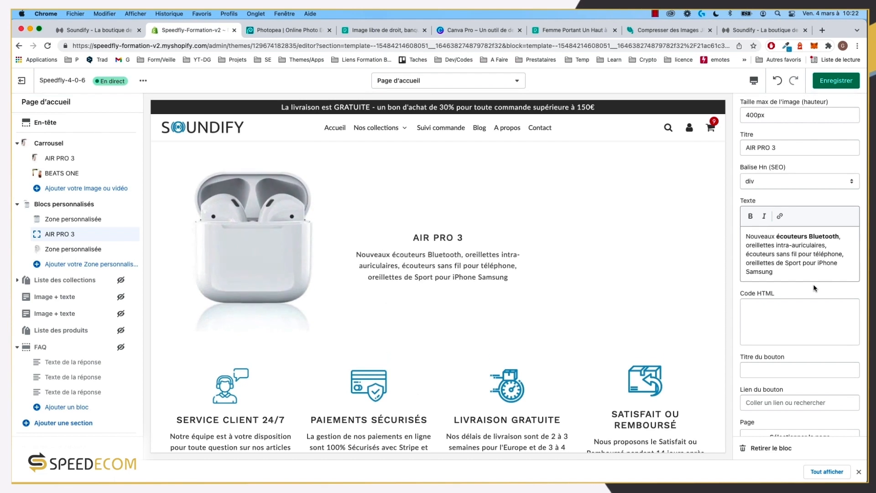
click(808, 241)
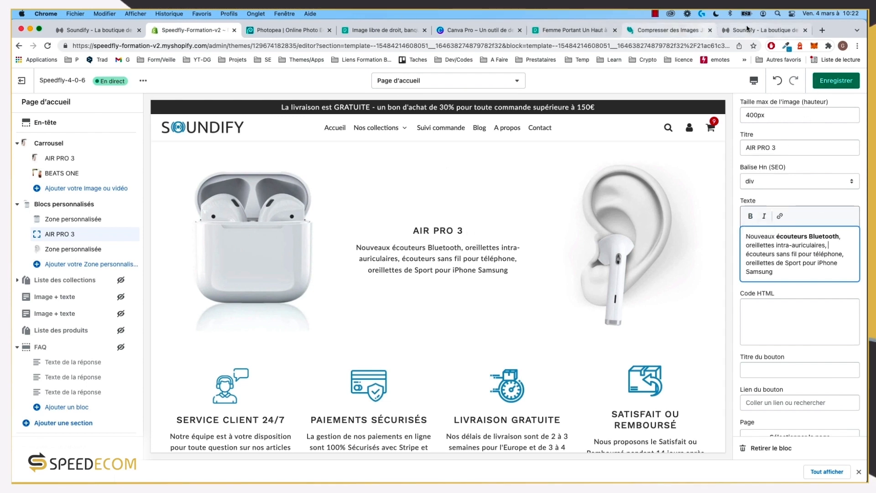
click(763, 30)
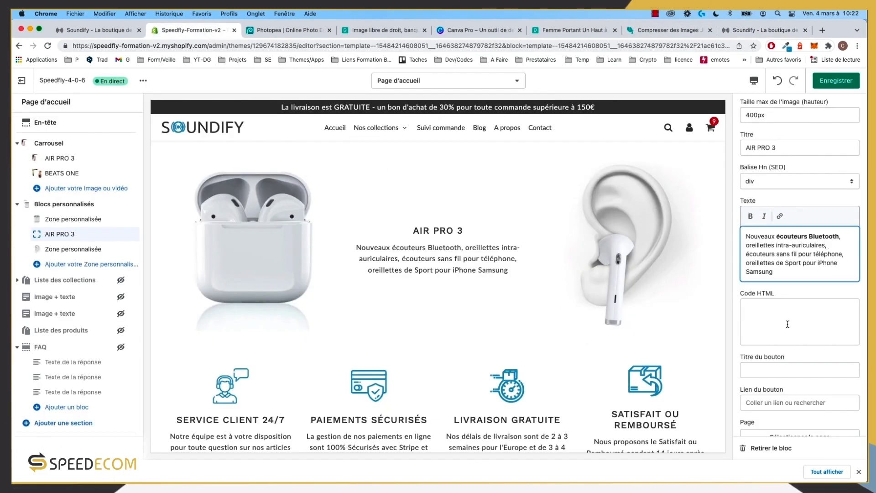
scroll(798, 297, down, 3)
click(774, 319)
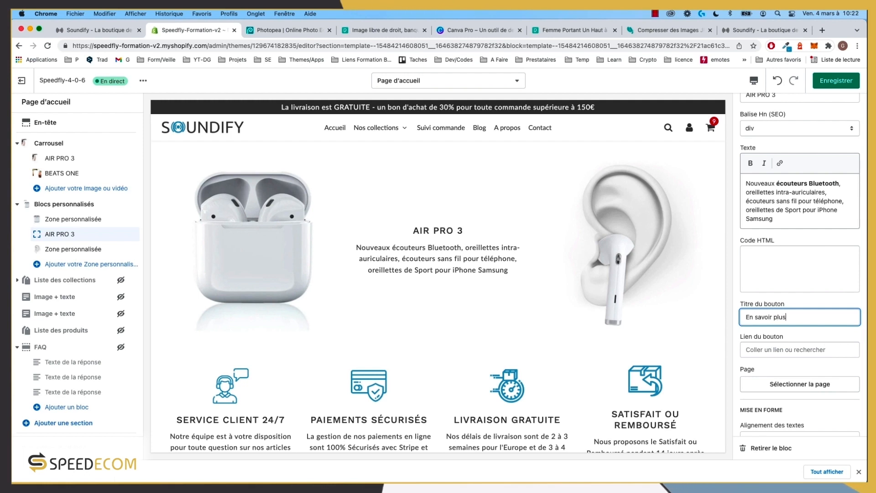
Step: Link the zone's button to the Air Pro 3 product
click(795, 351)
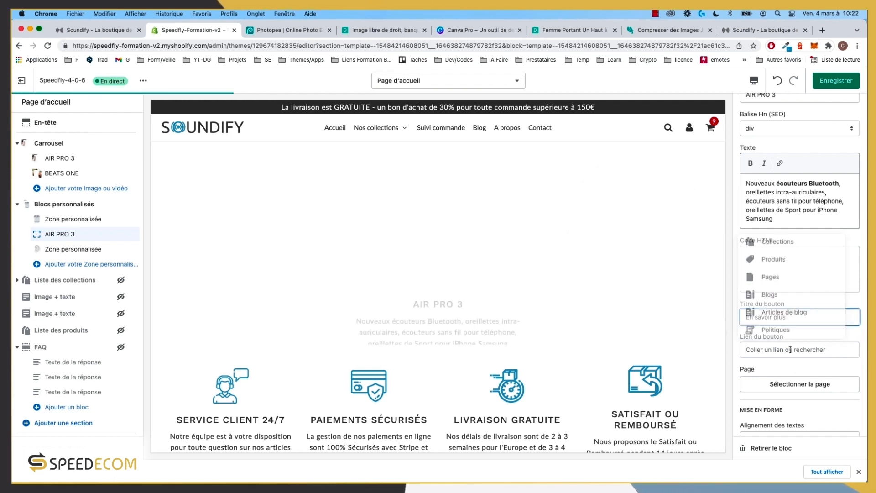
click(784, 260)
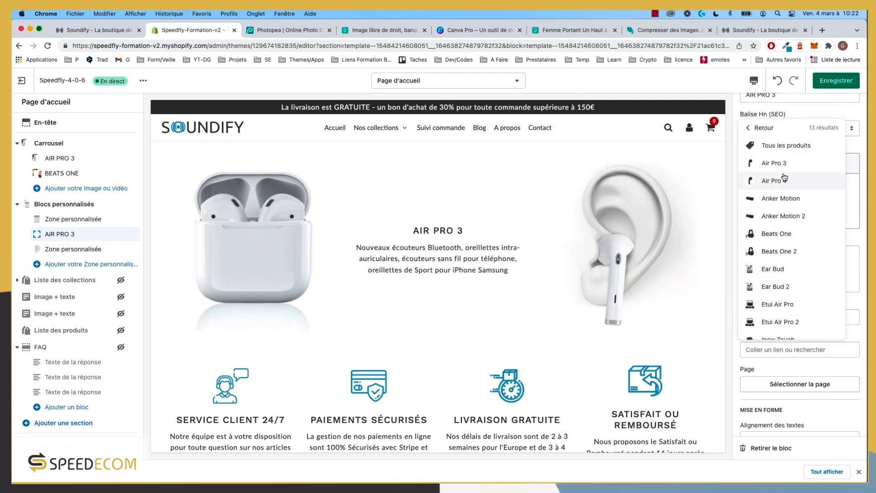
click(776, 180)
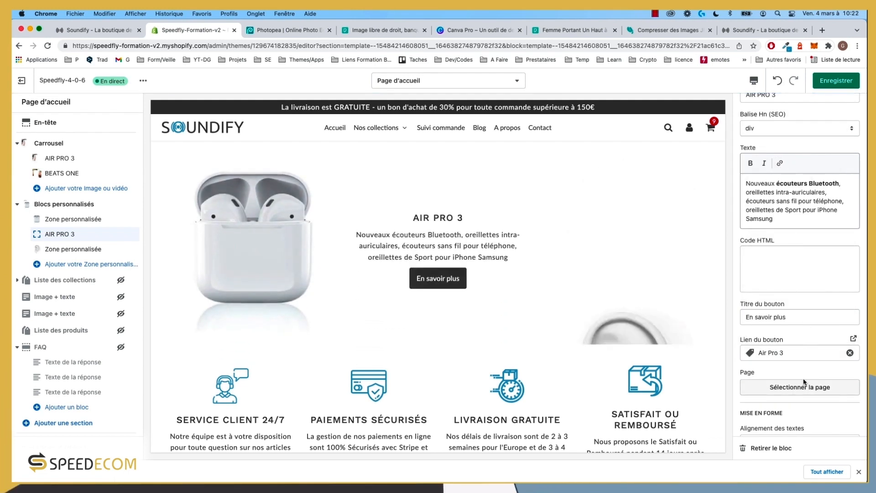
click(748, 31)
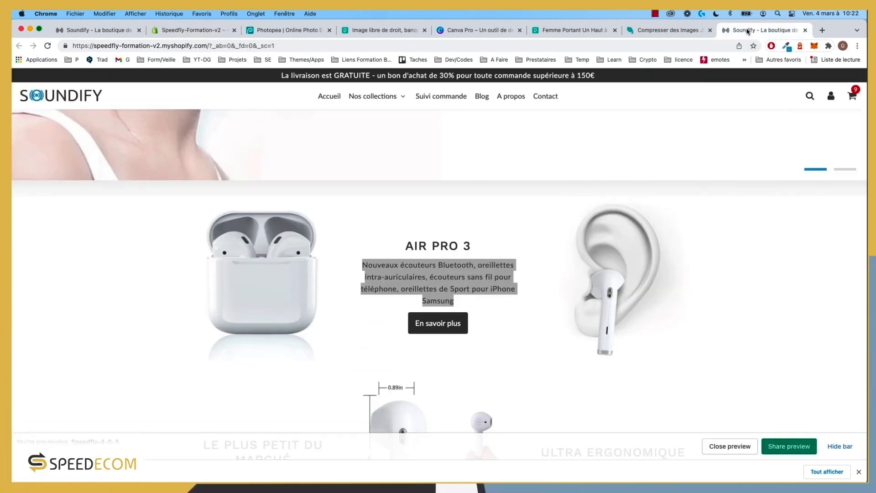
click(111, 29)
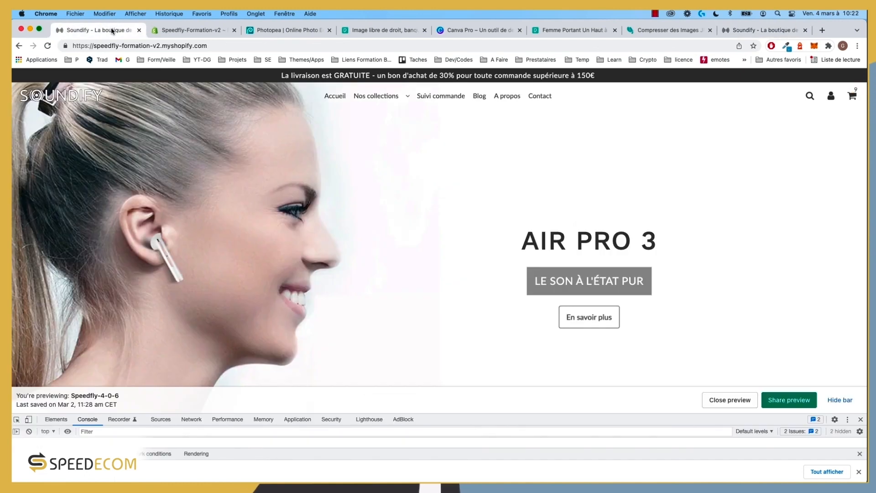
click(201, 31)
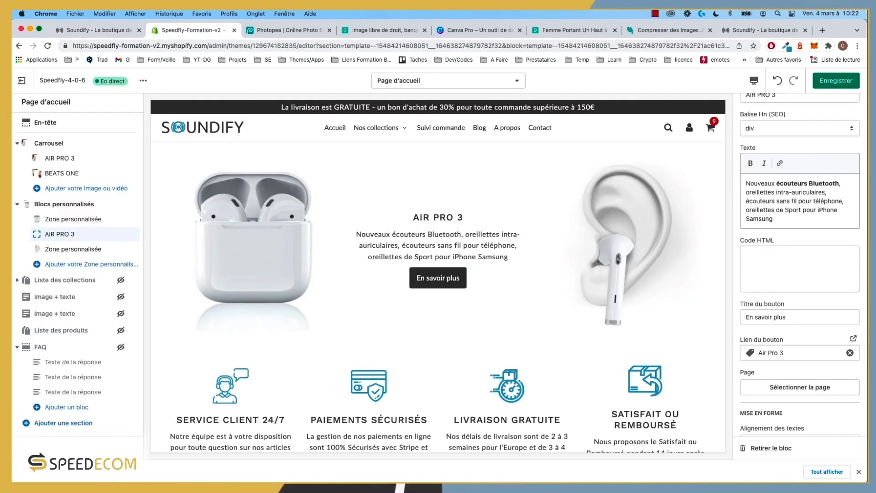
Step: Save the theme and verify the AIR PRO 3 zone on the live storefront
click(847, 81)
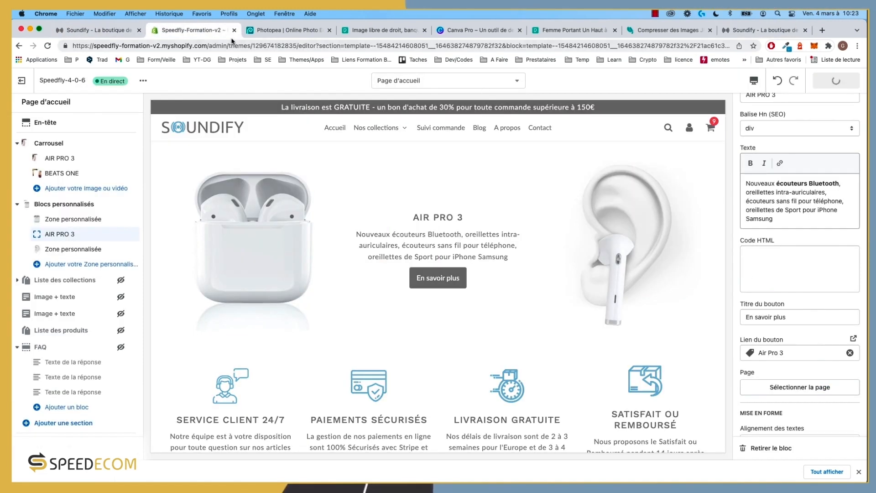
click(75, 31)
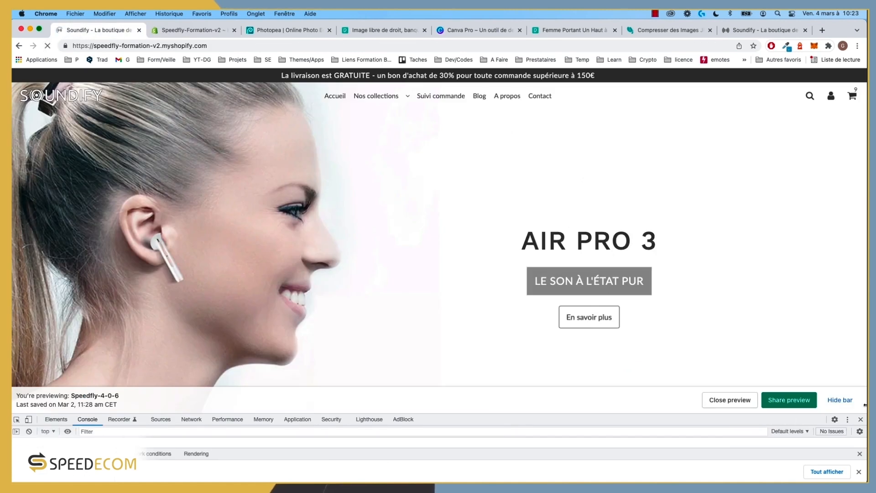
scroll(350, 265, down, 5)
scroll(350, 268, down, 5)
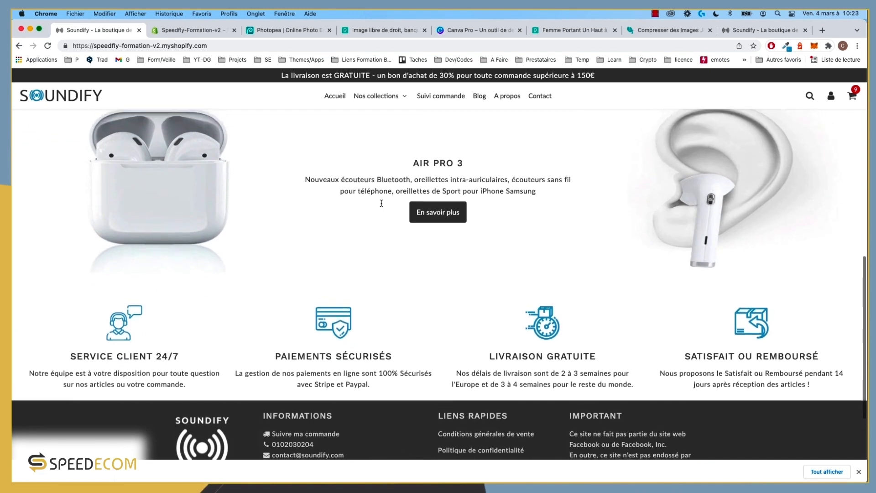
scroll(527, 237, up, 2)
click(747, 31)
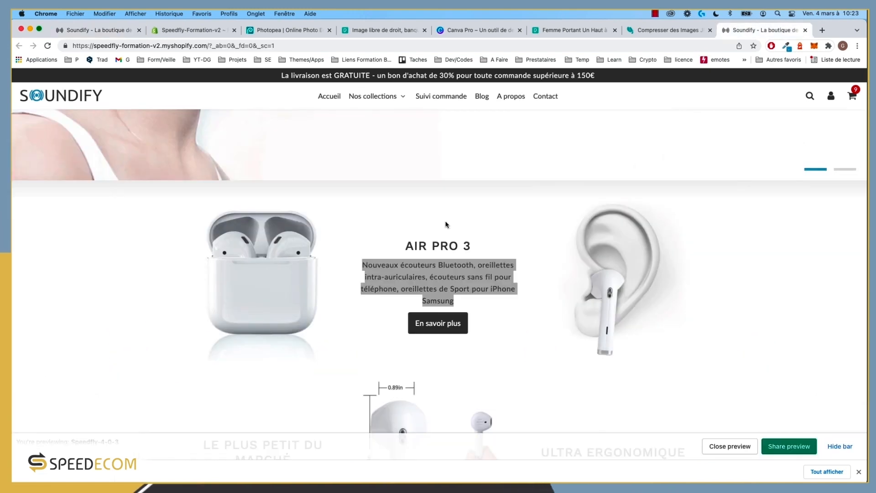
click(200, 30)
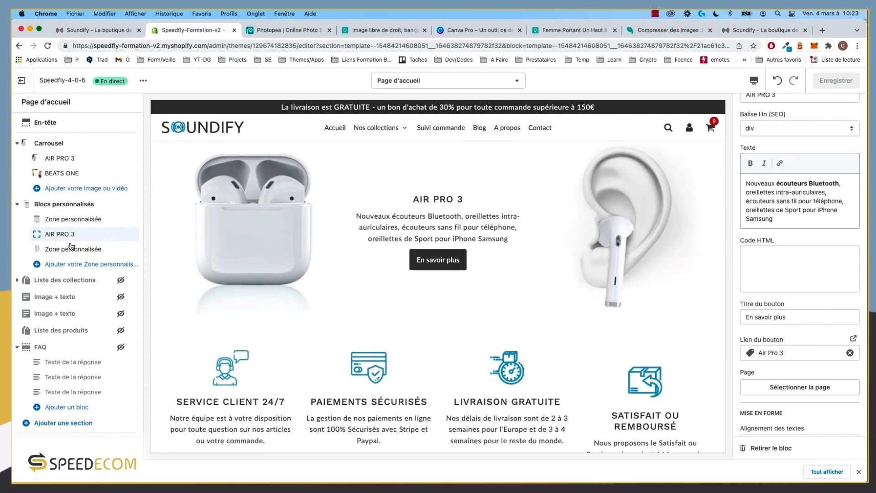
Step: Turn off Pleine page so the Blocs personnalisés section is no longer full-width
click(71, 211)
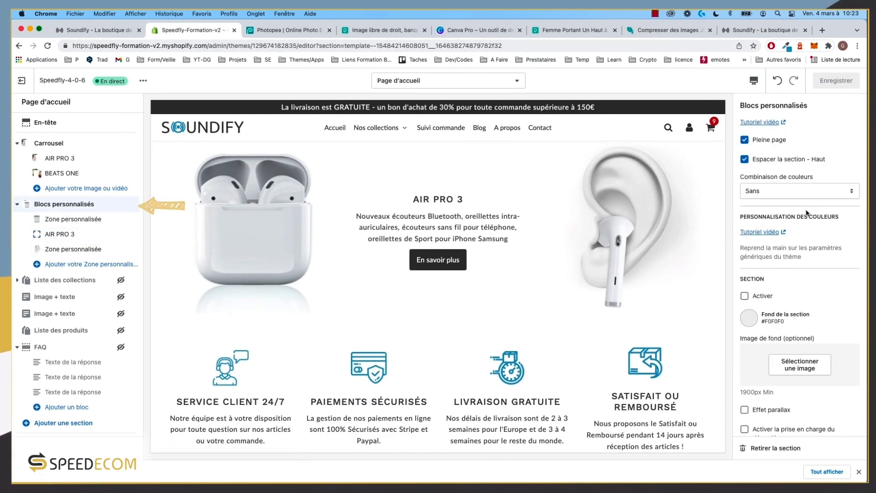
click(775, 142)
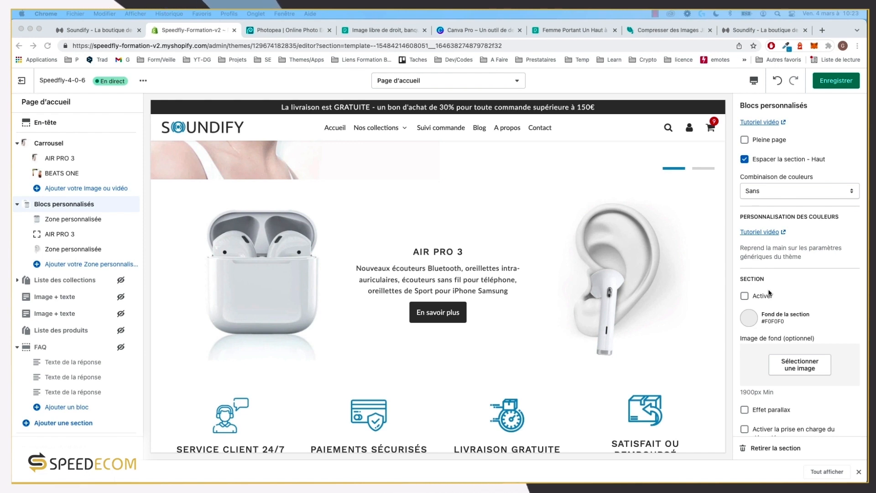
click(754, 30)
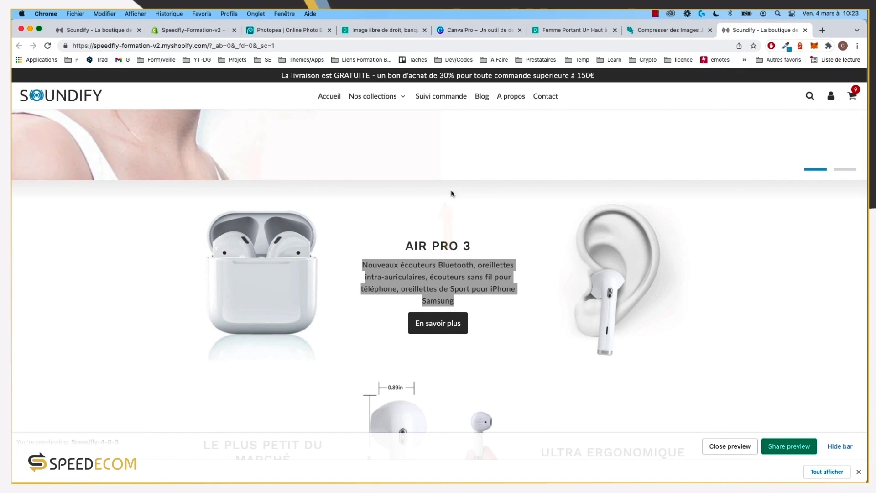
click(173, 30)
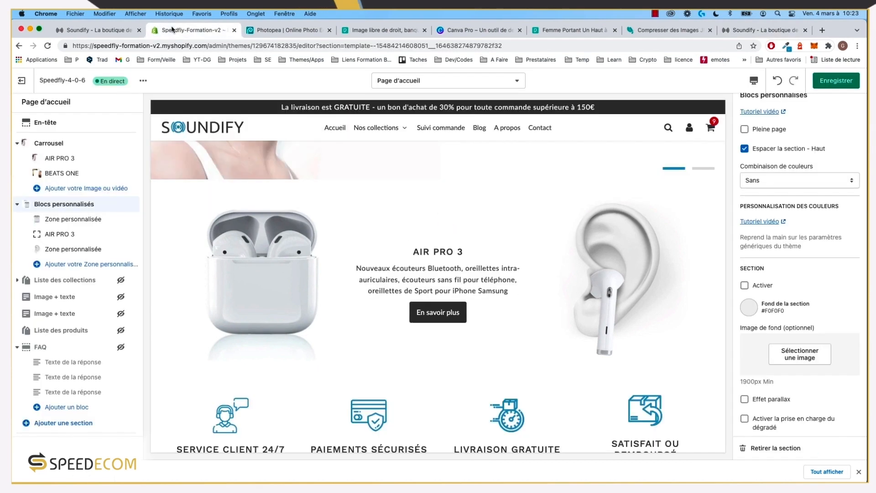
Step: Give the section a gradient background between white and light grey #EEE
click(752, 307)
click(749, 271)
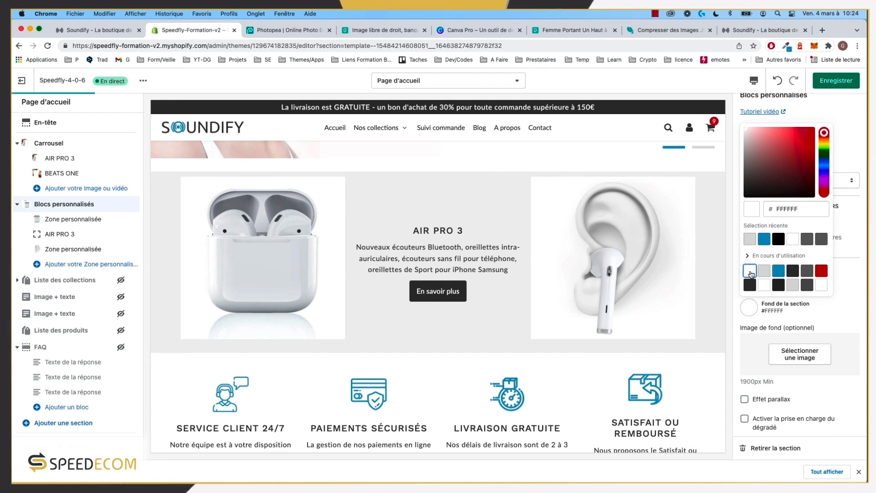
click(855, 303)
scroll(799, 329, down, 3)
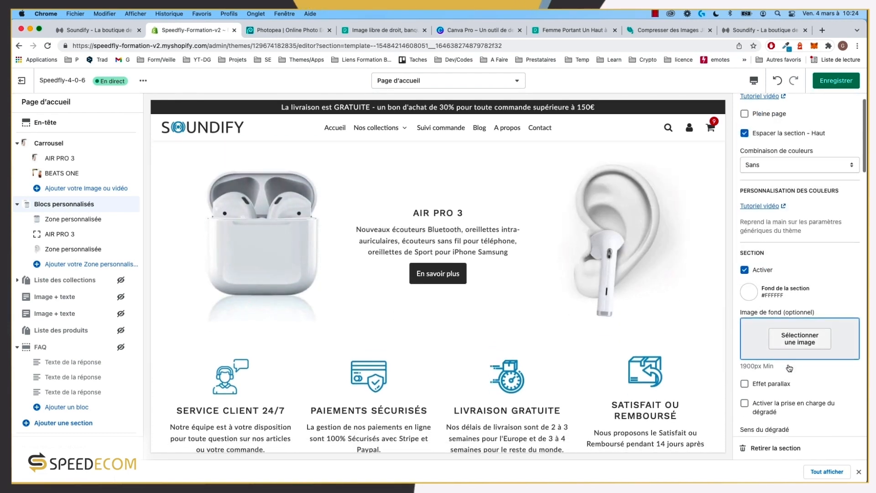
click(774, 346)
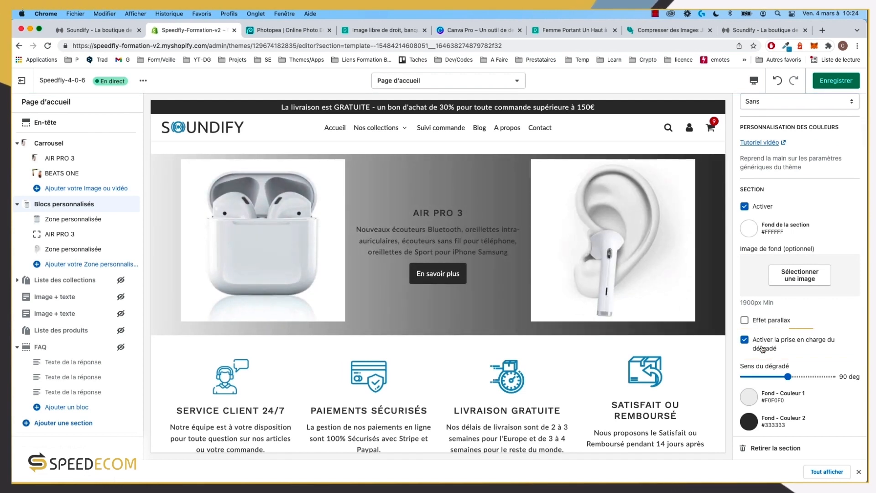
click(751, 398)
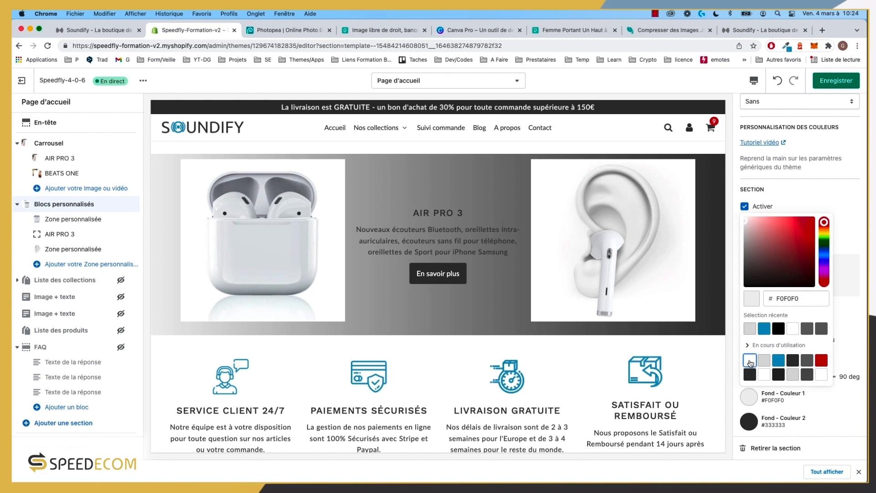
click(751, 362)
click(749, 422)
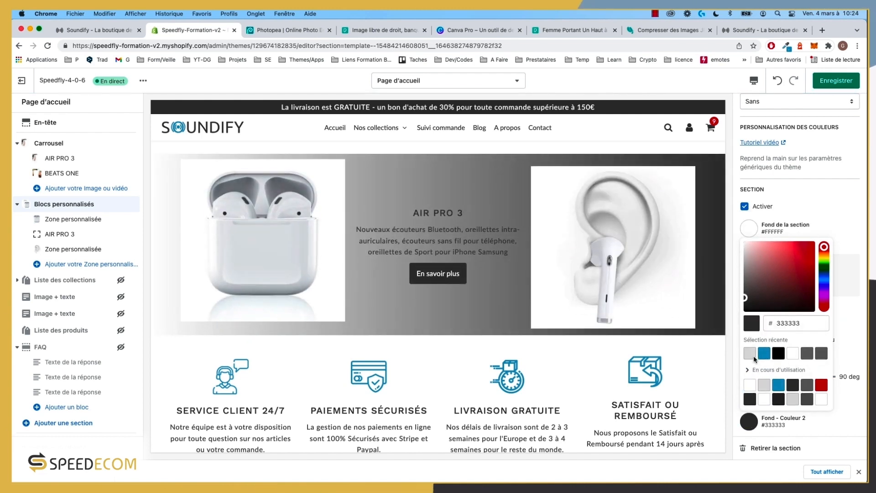
click(752, 356)
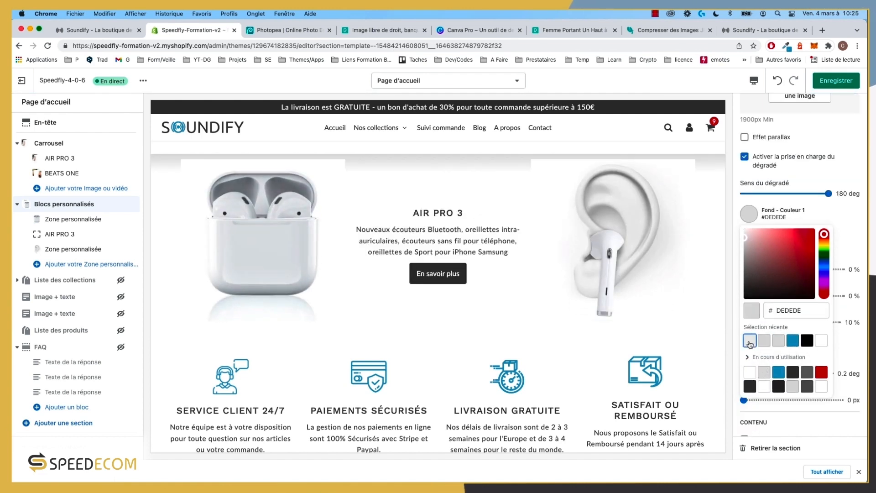
click(853, 240)
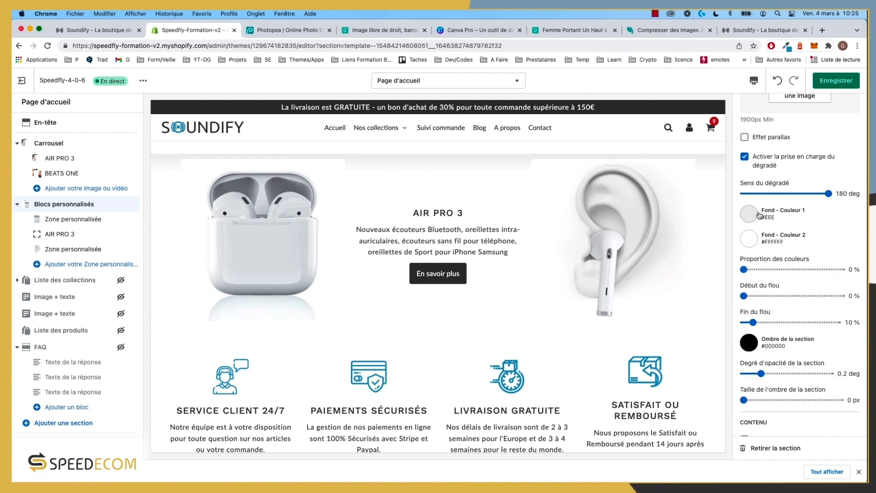
Step: Review the section settings, including 21 px title, 16 px text and 26 px button sizes
scroll(776, 244, up, 3)
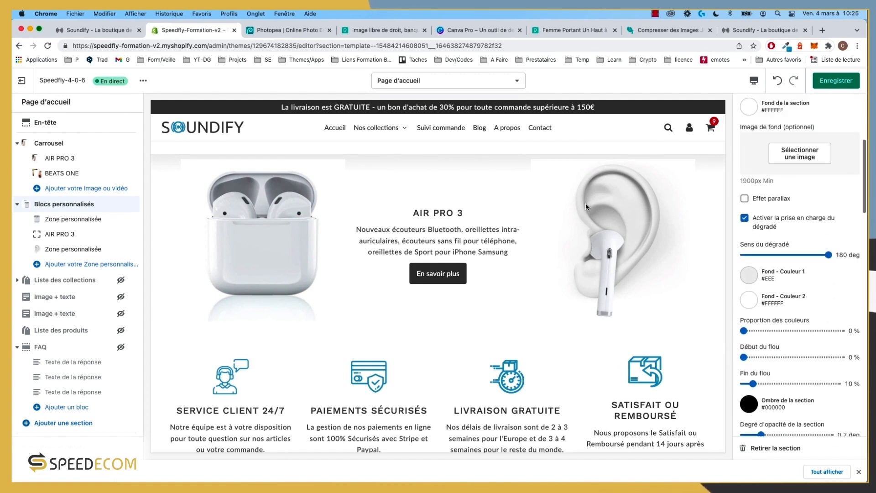
scroll(524, 197, up, 2)
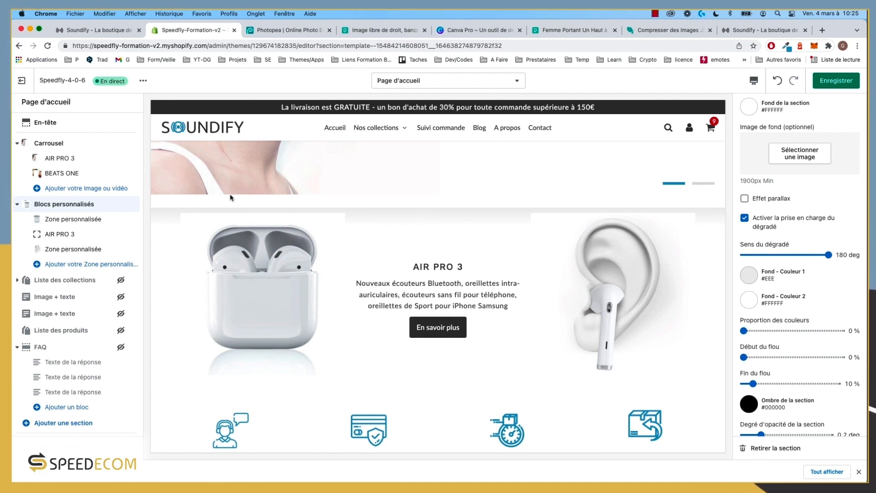
scroll(776, 198, up, 5)
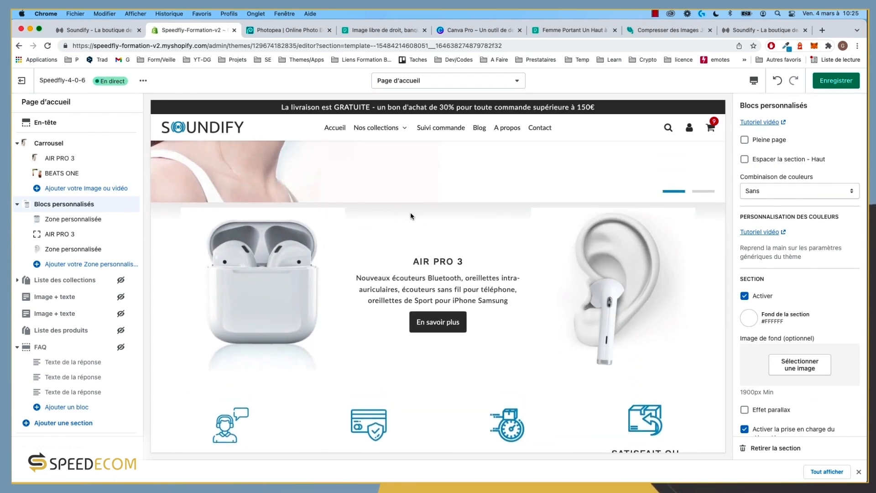
scroll(410, 212, up, 1)
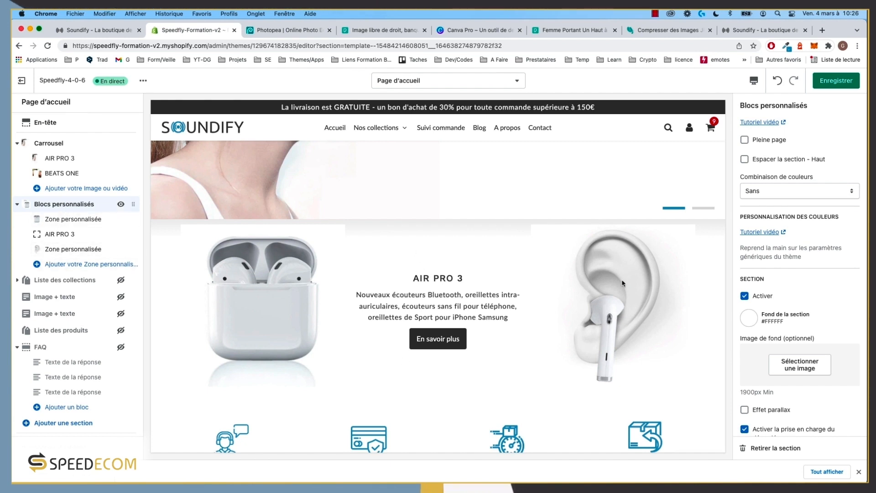
scroll(784, 327, down, 5)
scroll(783, 328, down, 10)
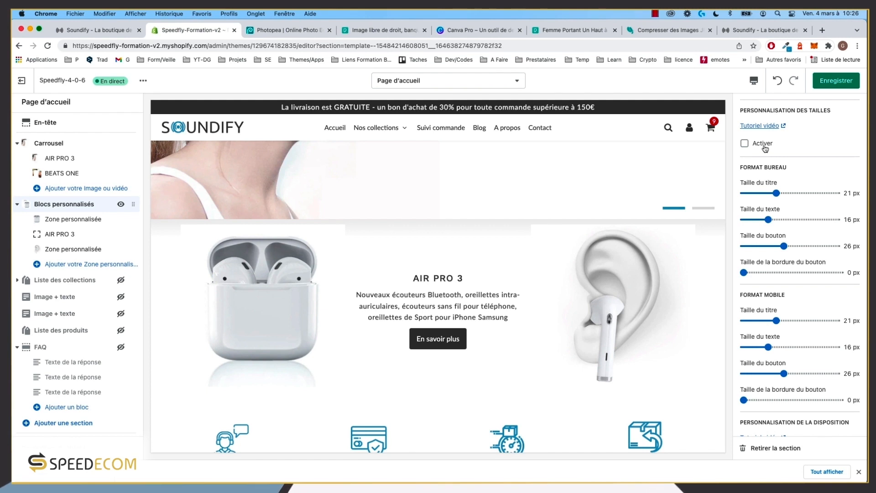
scroll(766, 148, down, 5)
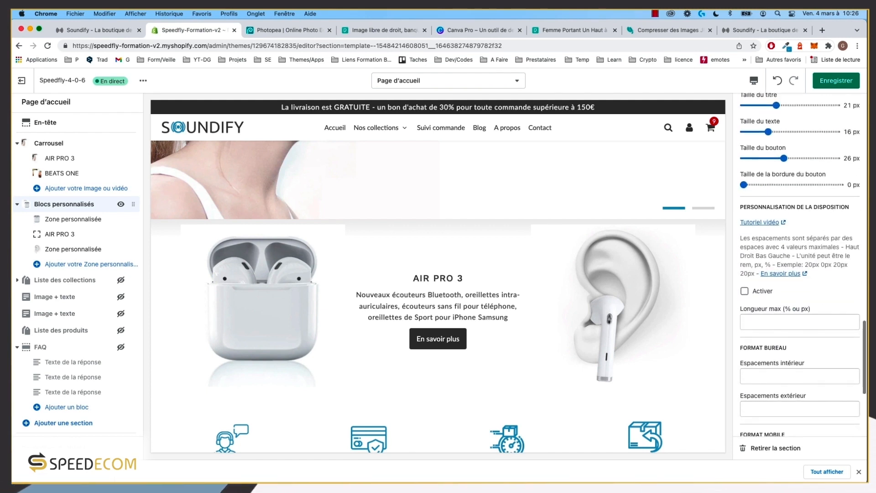
Step: Enable layout customization and set the desktop inner padding to 3rem 0 0 0
click(791, 297)
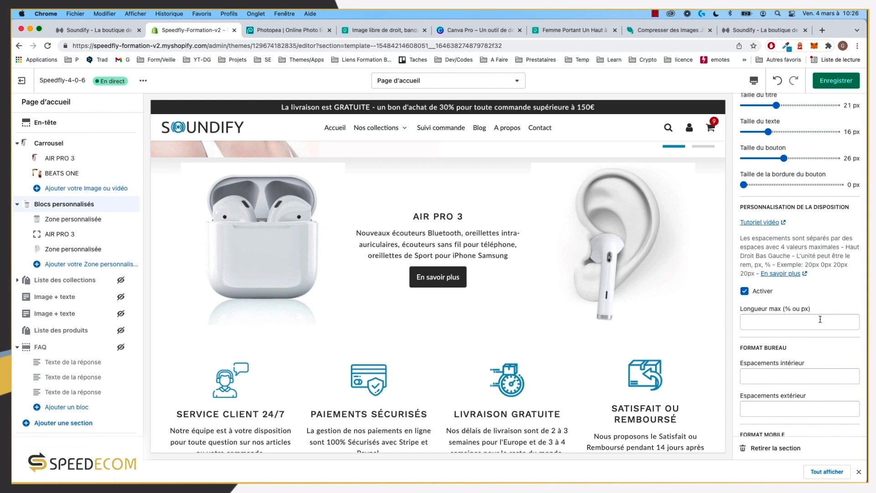
click(771, 374)
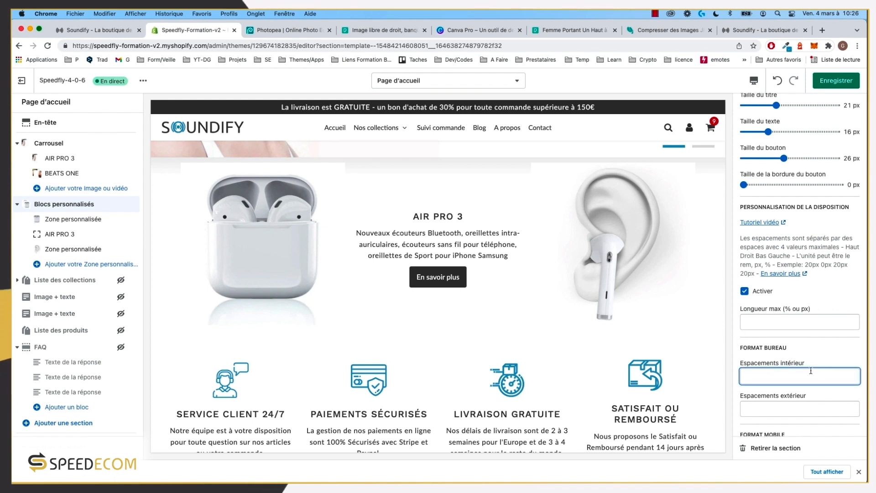
scroll(811, 371, down, 2)
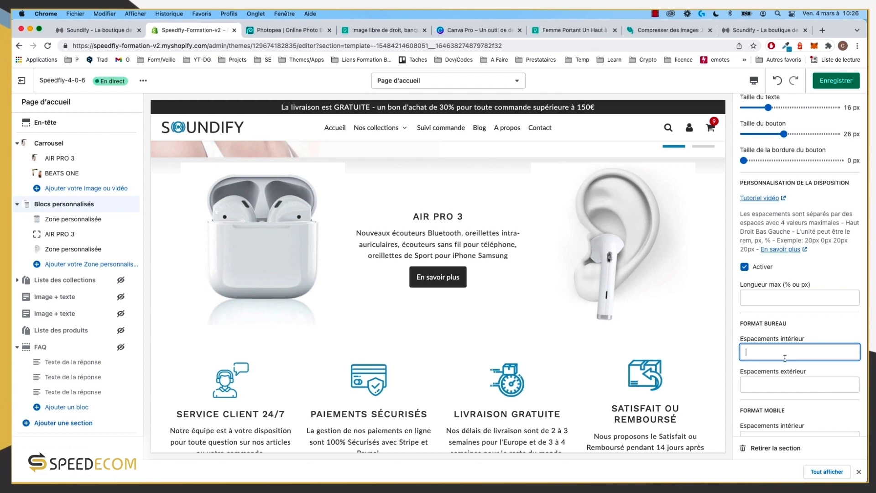
text(1rem)
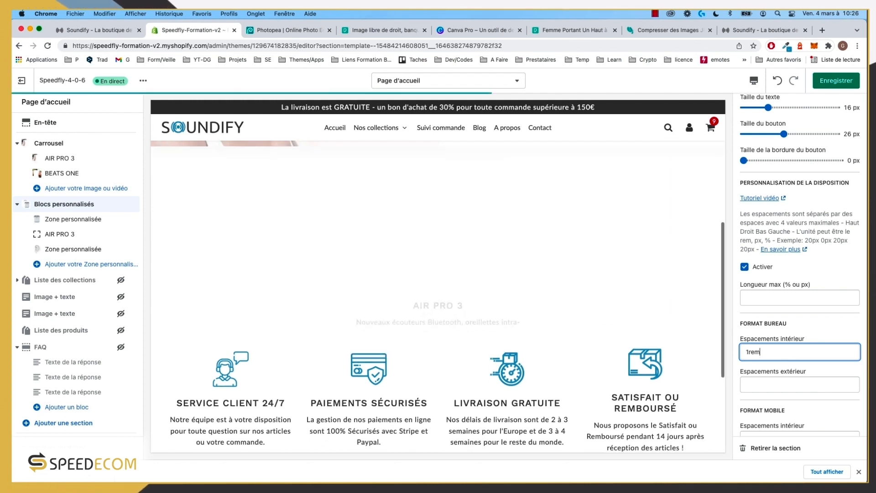
key(BackSpace)
key(BackSpace)
key(BackSpace)
key(BackSpace)
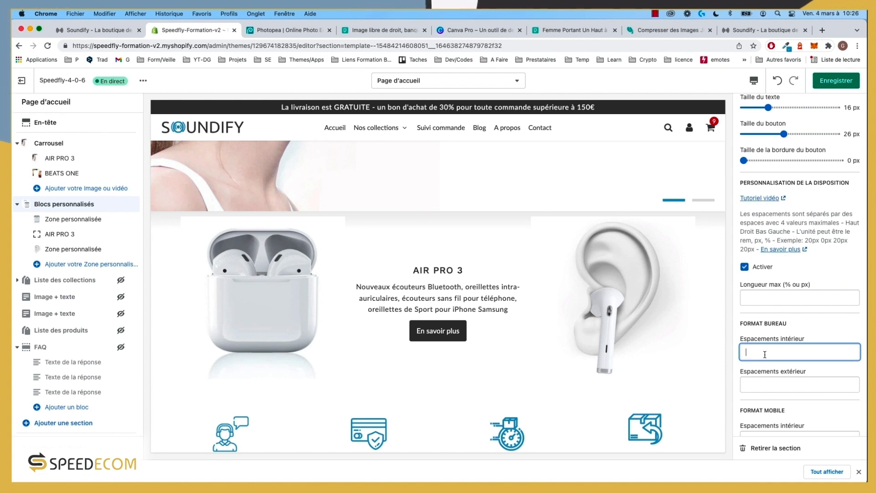
text(em)
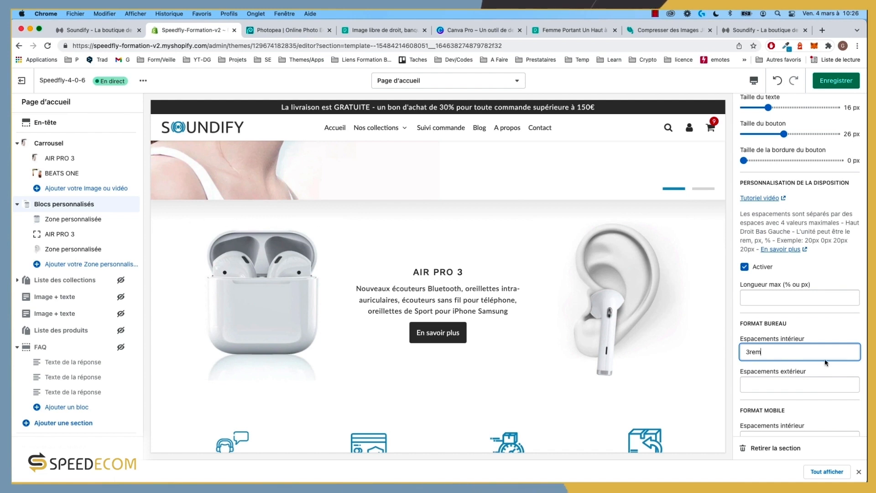
text(0)
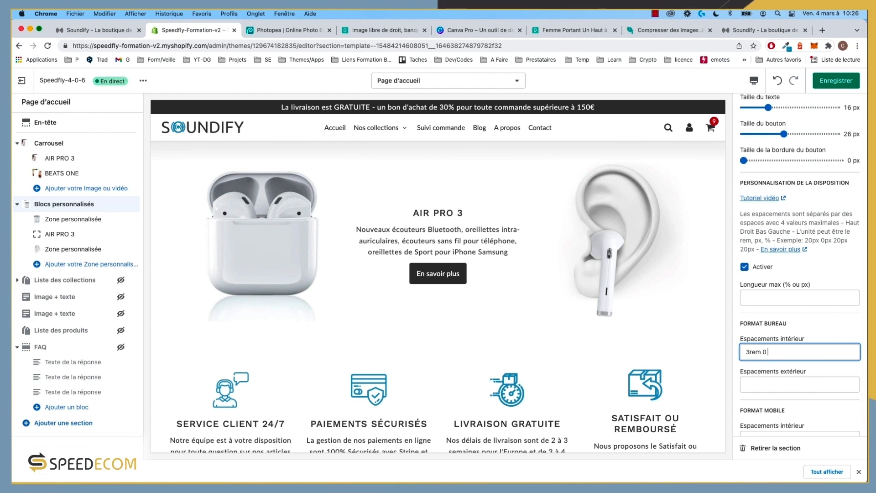
text( 0)
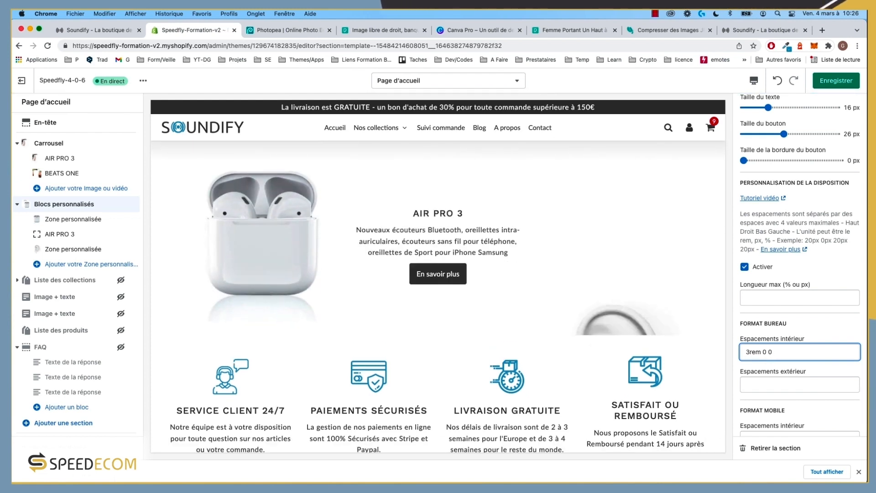
text( 0)
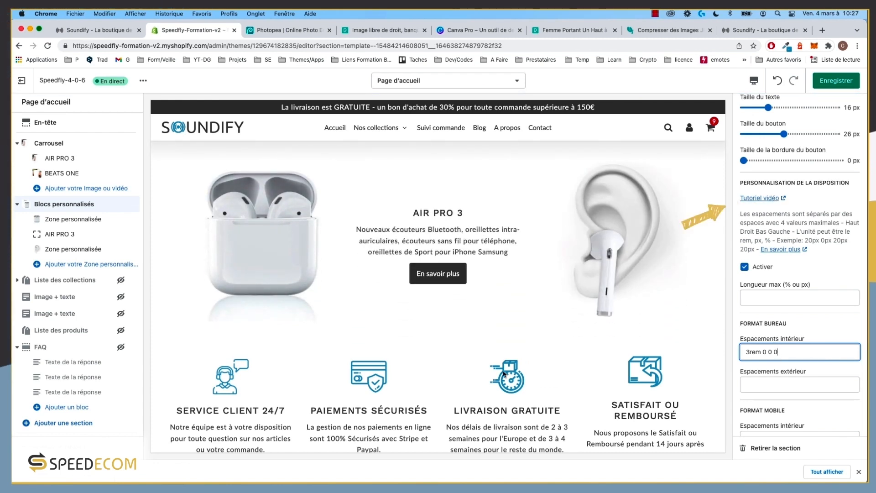
Step: Set the mobile inner padding to 4rem 0 0 0, save, and preview at mobile width
scroll(776, 347, down, 4)
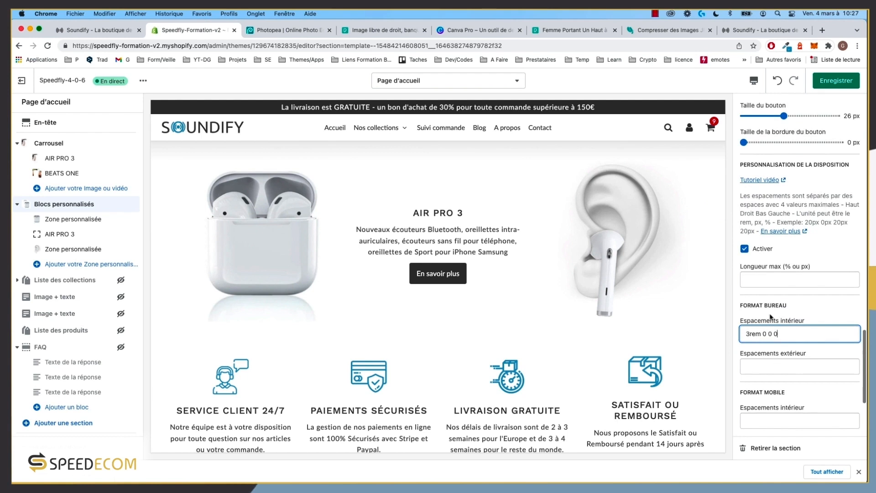
scroll(774, 235, down, 2)
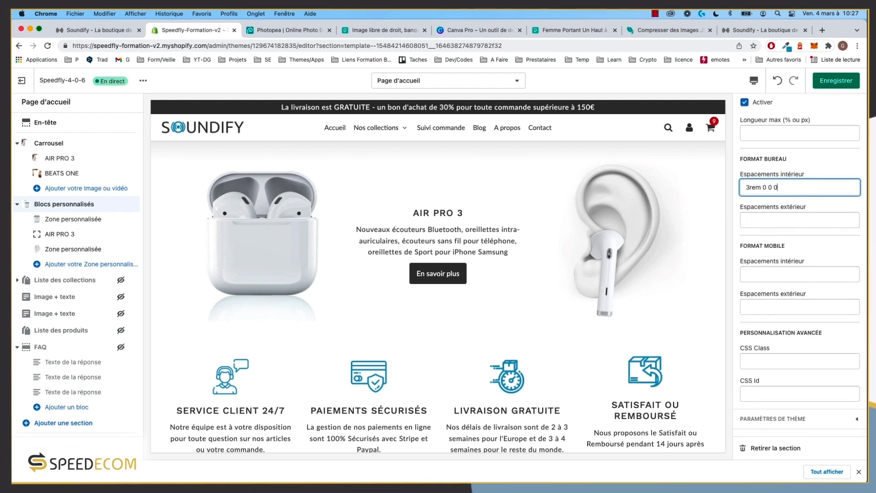
click(766, 362)
click(767, 275)
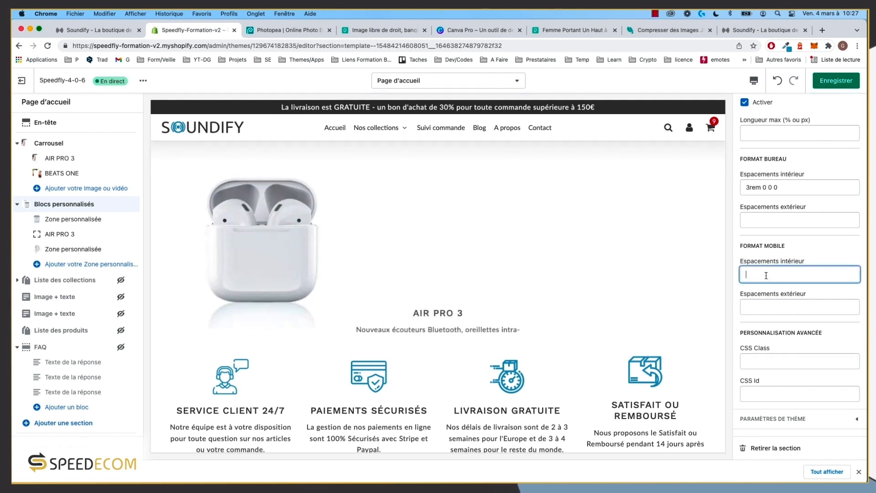
text(4rem)
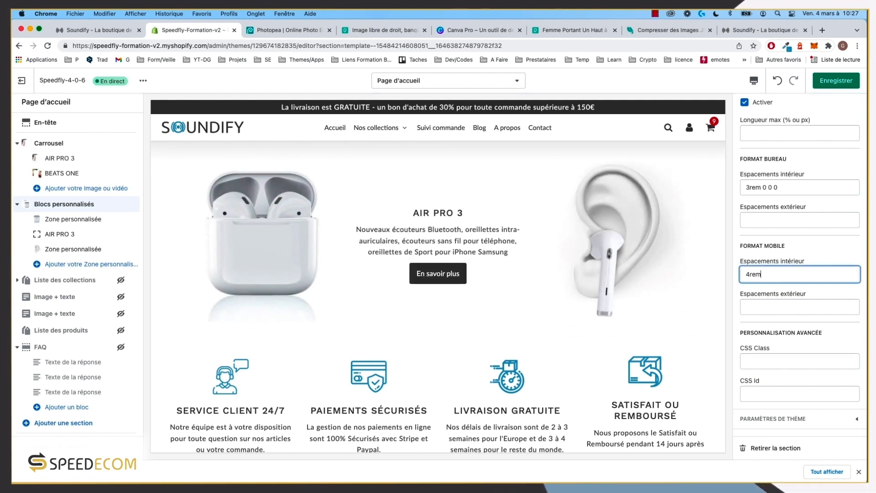
text( 0 0 0)
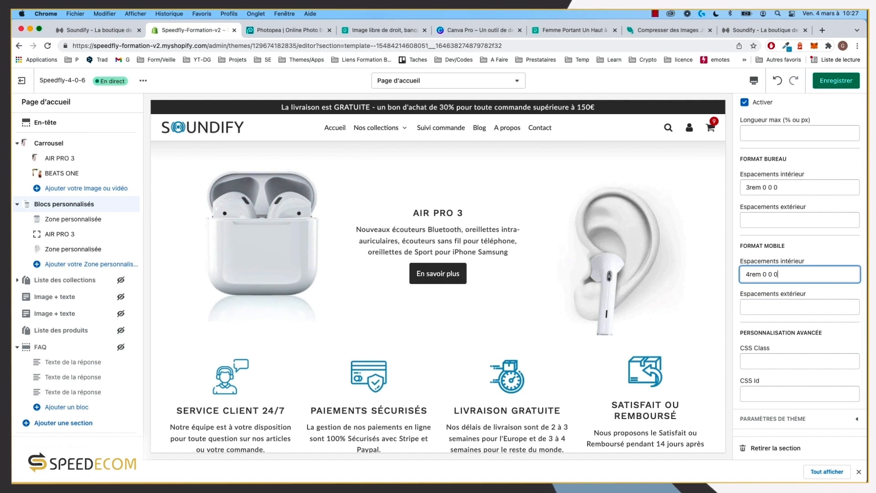
click(847, 82)
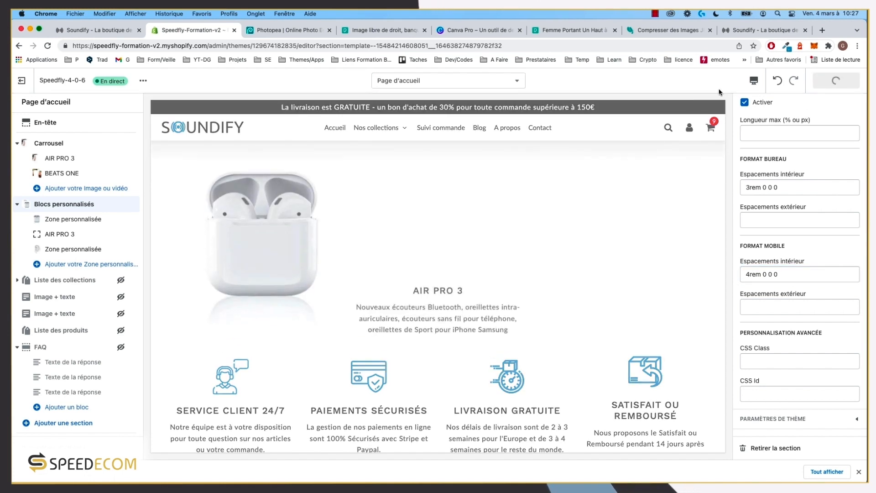
click(754, 81)
click(771, 103)
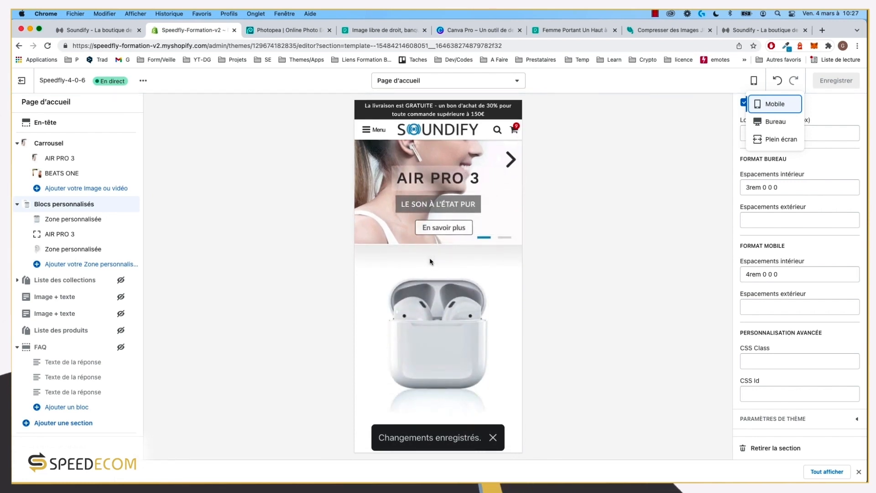
scroll(429, 269, down, 3)
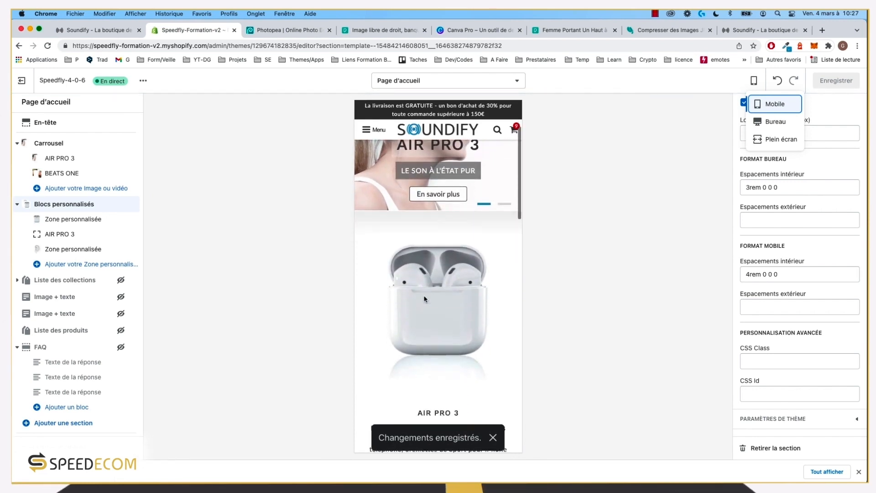
scroll(411, 219, up, 1)
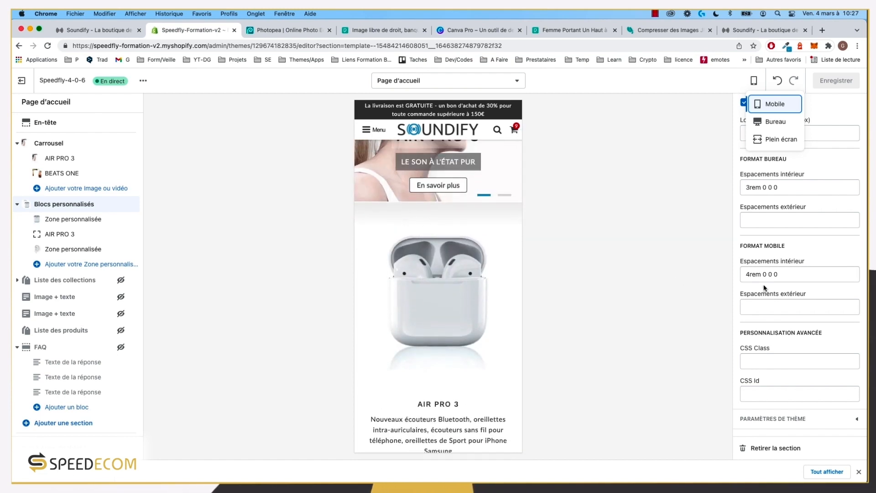
click(752, 274)
key(BackSpace)
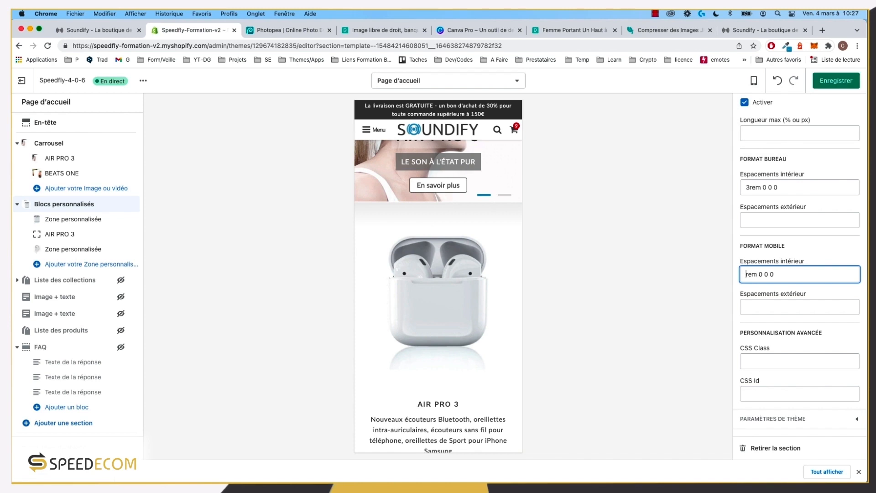
text(3)
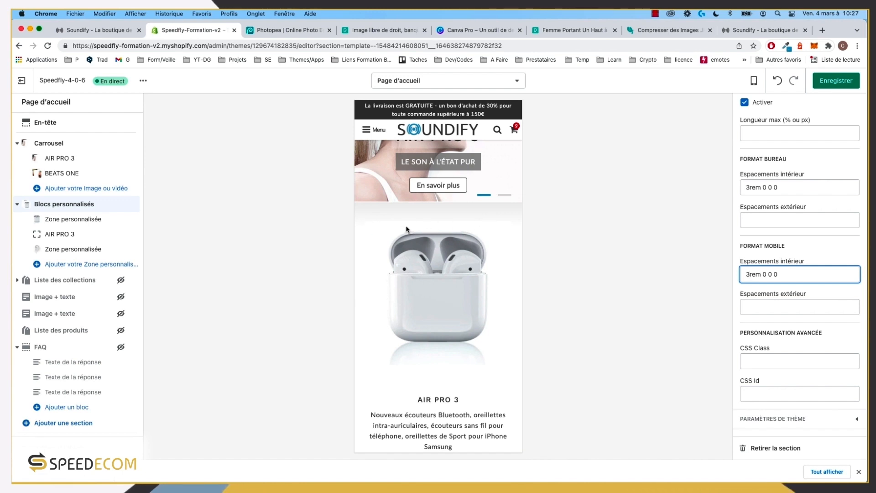
key(super+z)
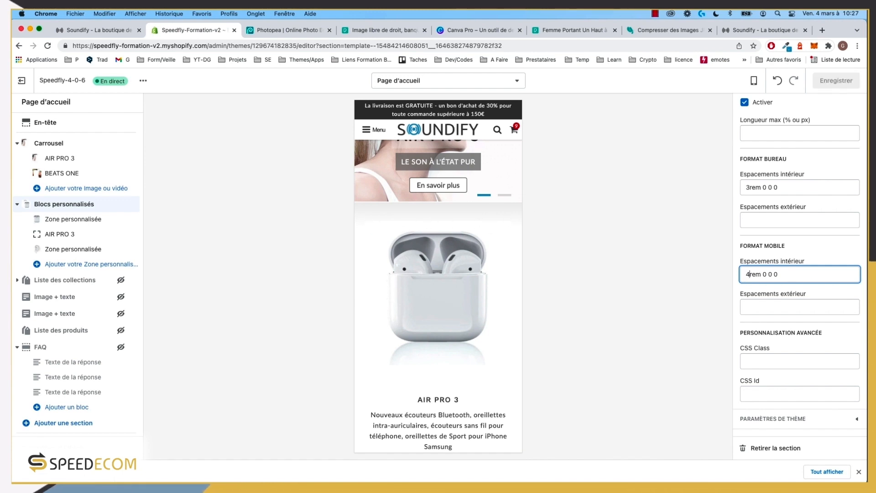
scroll(468, 252, down, 5)
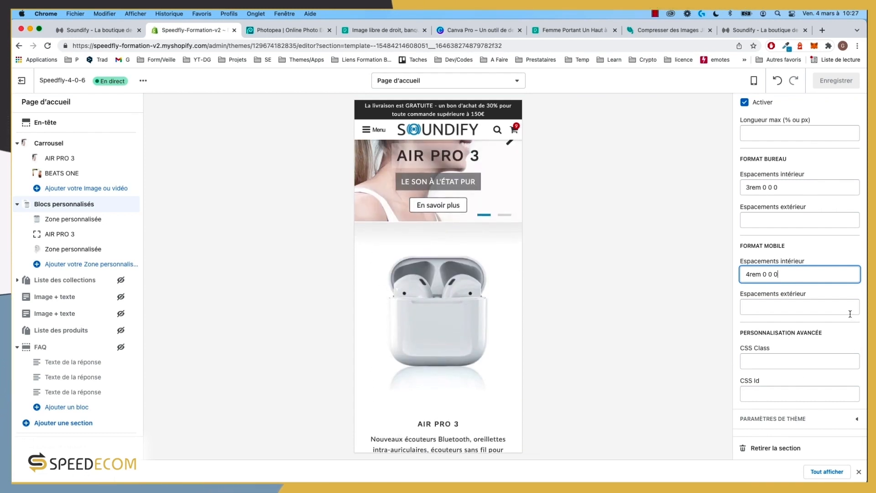
scroll(850, 314, up, 10)
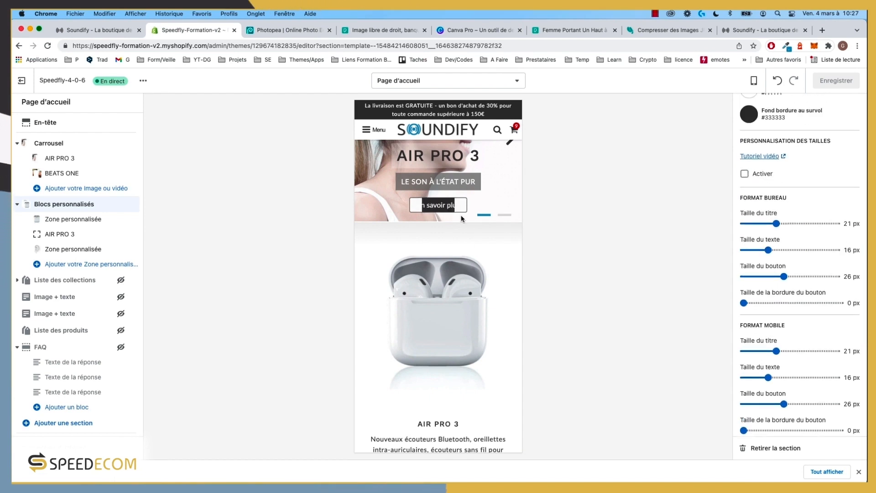
Step: Enable custom size settings and set the desktop button size to 17 px
scroll(461, 366, down, 5)
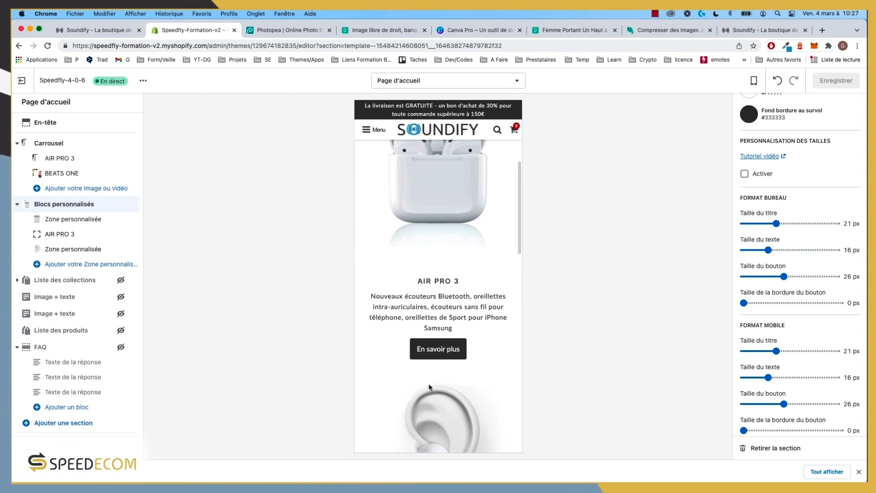
click(754, 82)
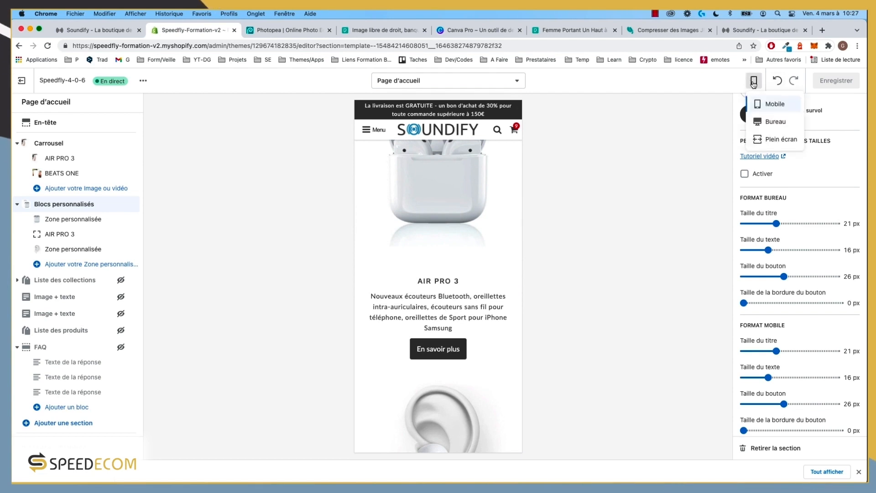
click(776, 122)
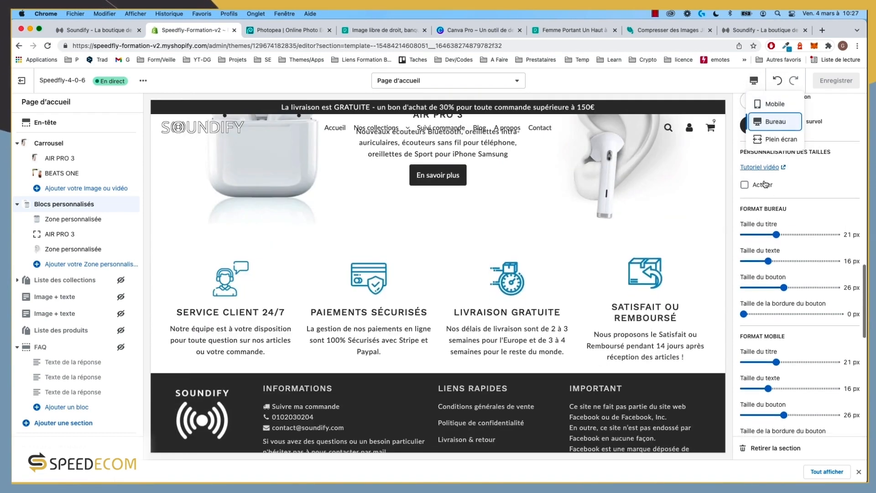
scroll(776, 229, up, 1)
click(745, 185)
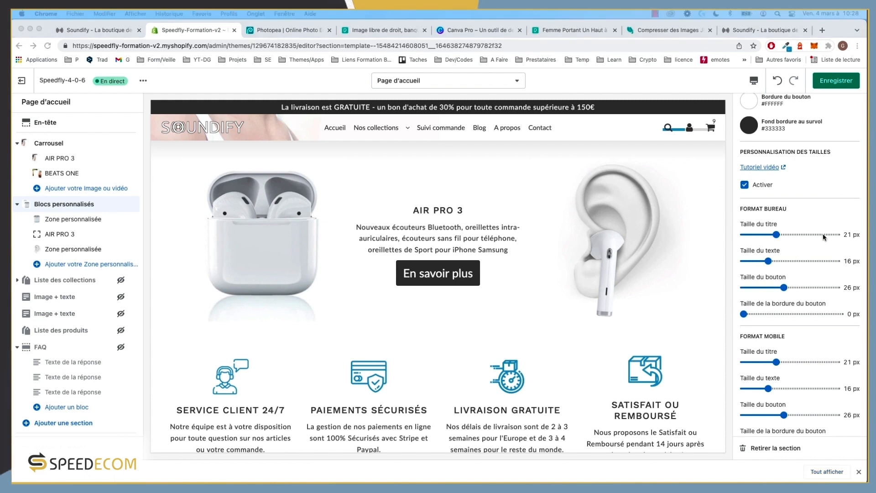
click(778, 235)
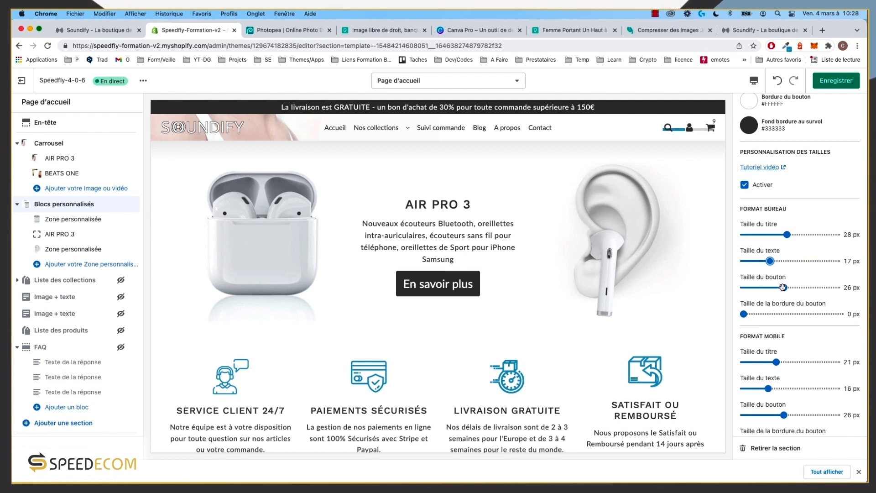
drag(783, 287, 770, 287)
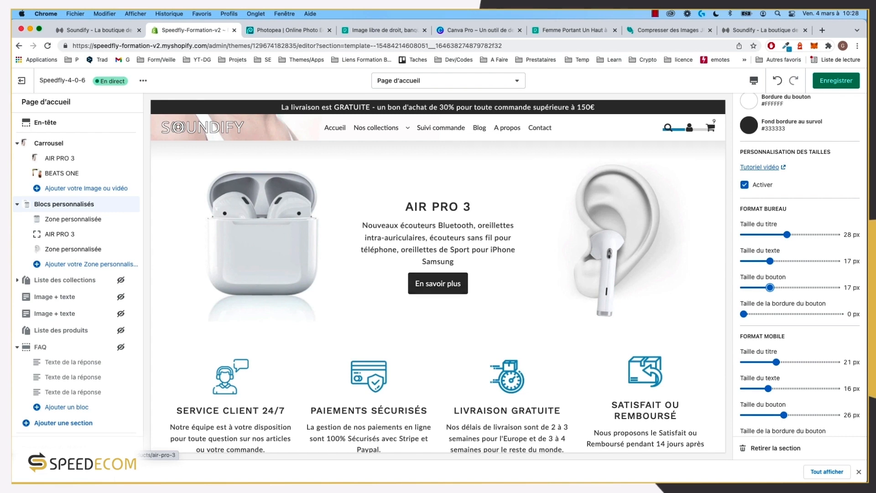
Step: On mobile, adjust the title size, set text to 16 px and button to 17 px, then save
click(754, 81)
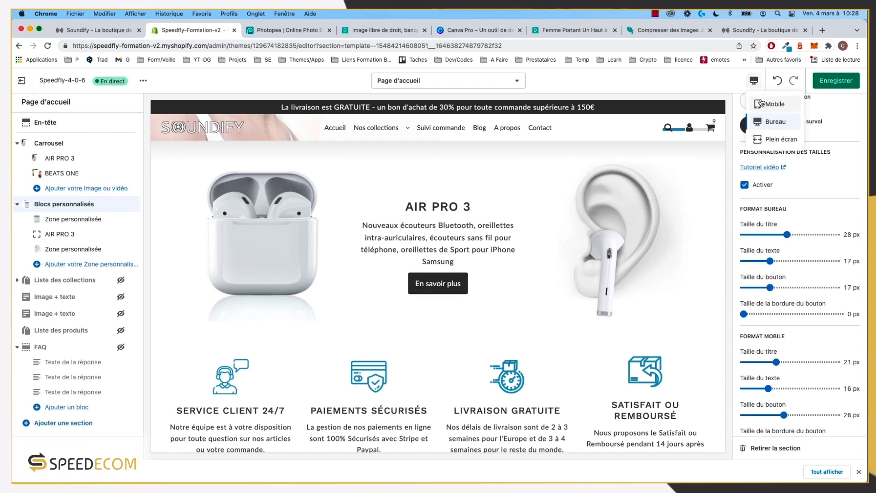
click(775, 104)
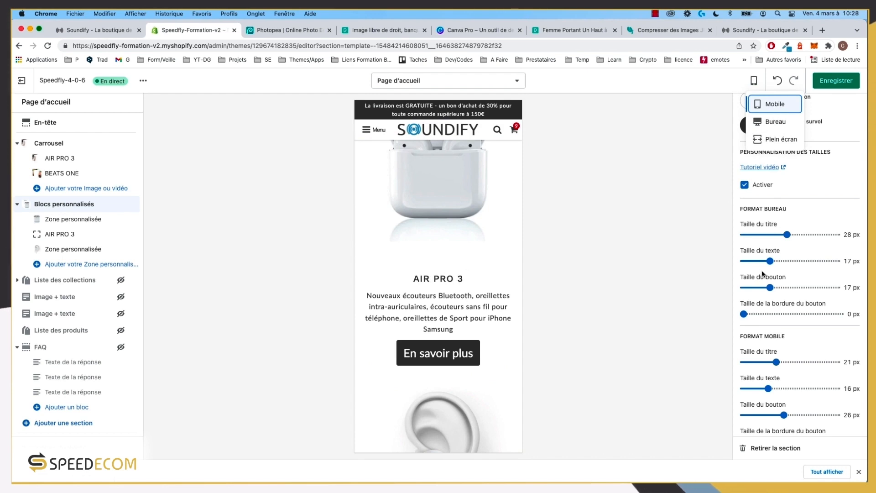
scroll(779, 298, down, 2)
drag(774, 331, 787, 332)
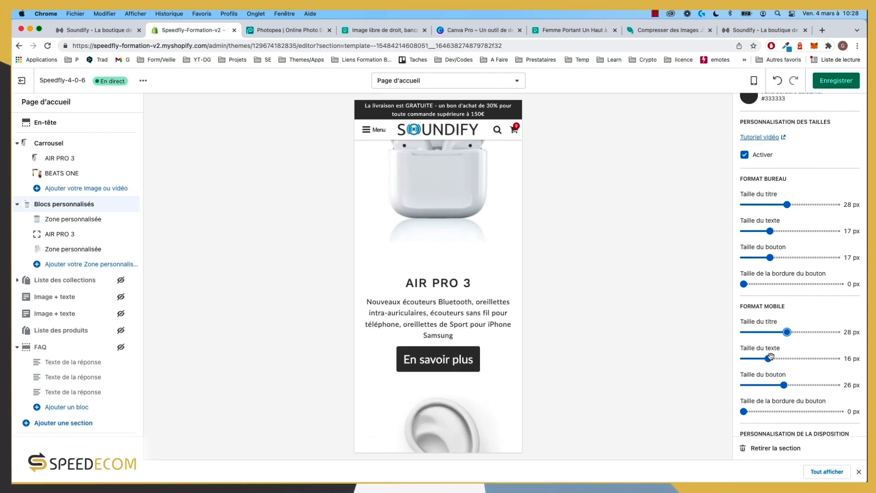
drag(771, 358, 769, 358)
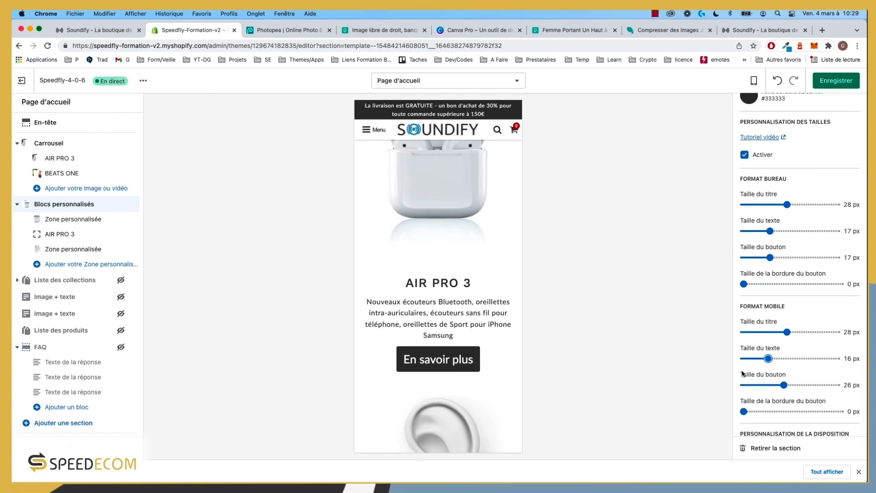
drag(769, 385, 770, 385)
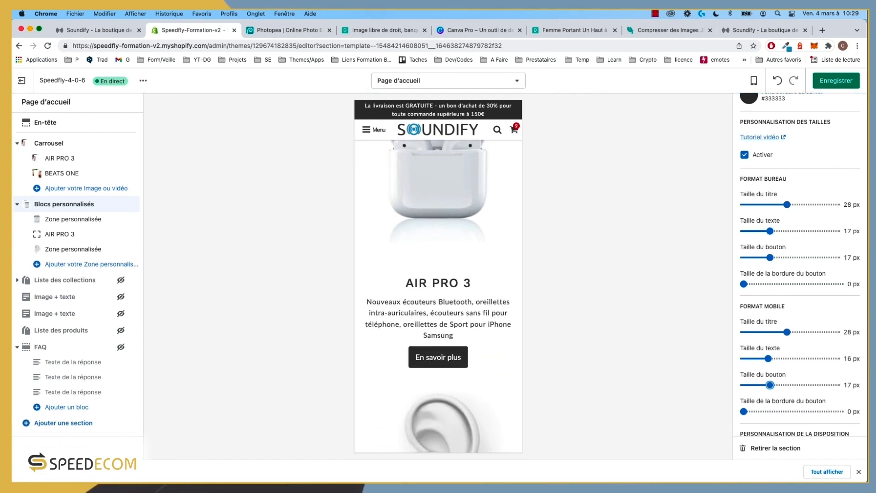
click(844, 83)
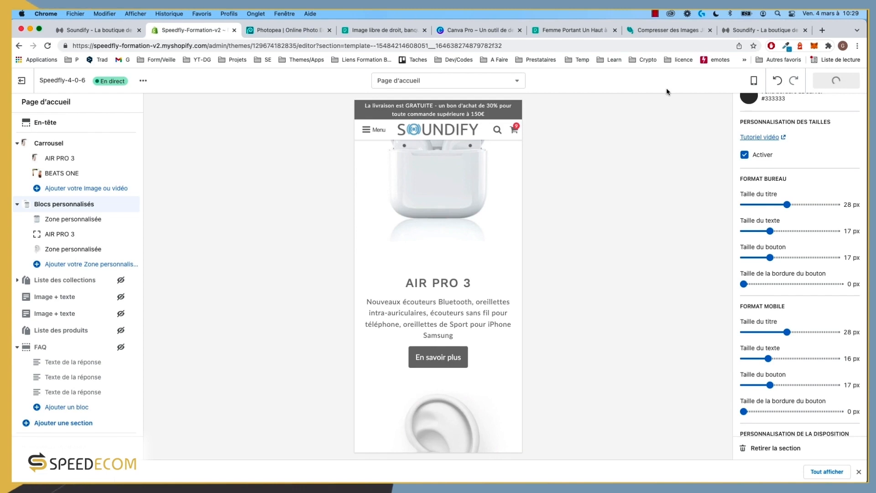
Step: Preview the homepage in the Bureau desktop layout
click(753, 82)
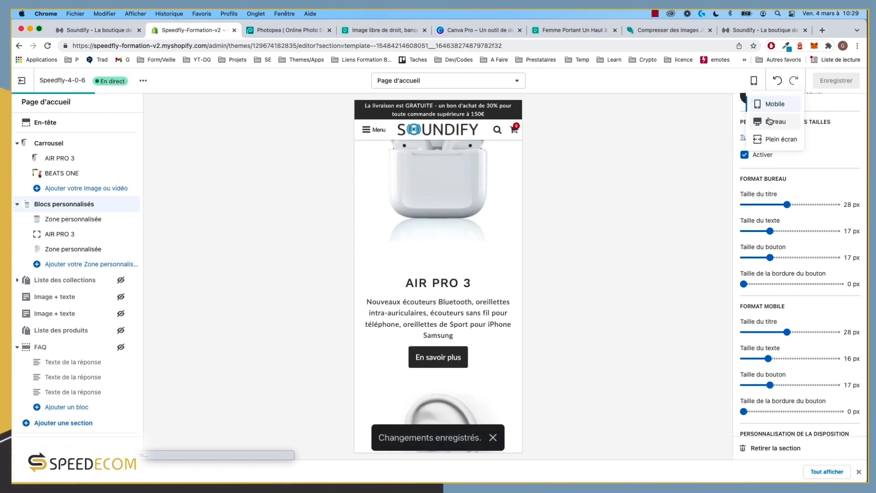
click(770, 121)
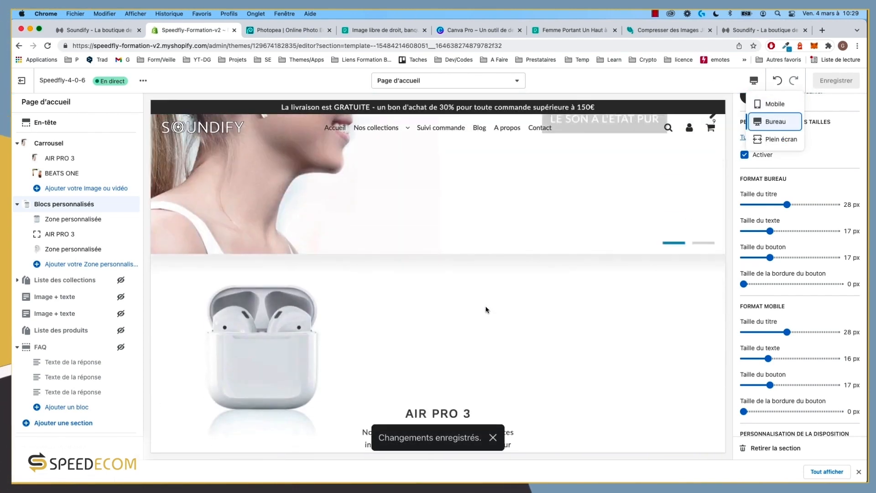
scroll(487, 310, down, 3)
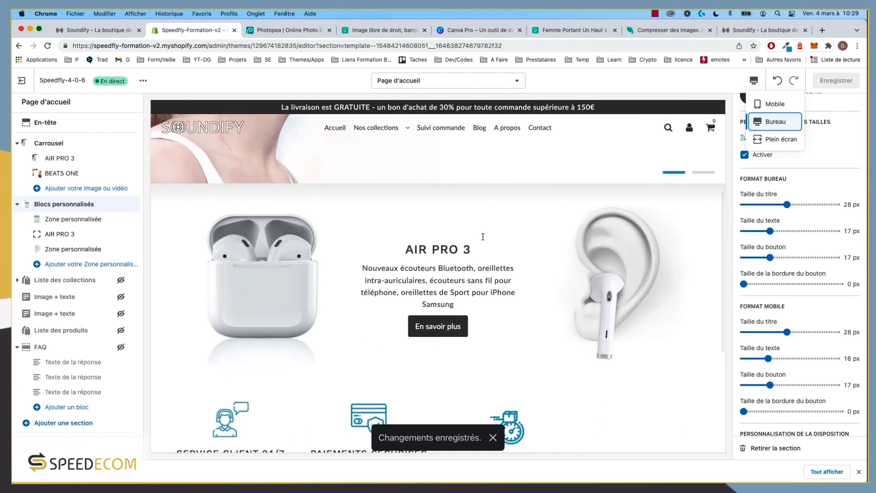
scroll(483, 236, down, 2)
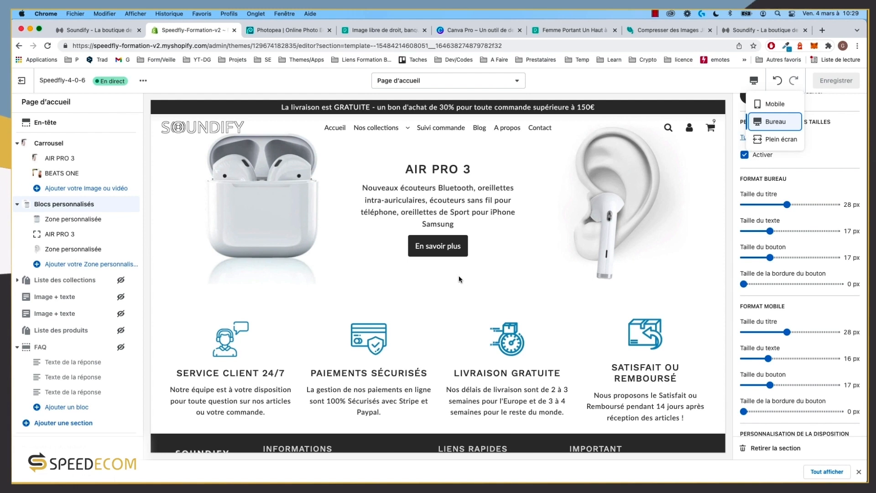
Step: View the saved theme in the Soundify preview tab and reload the live store page
click(762, 30)
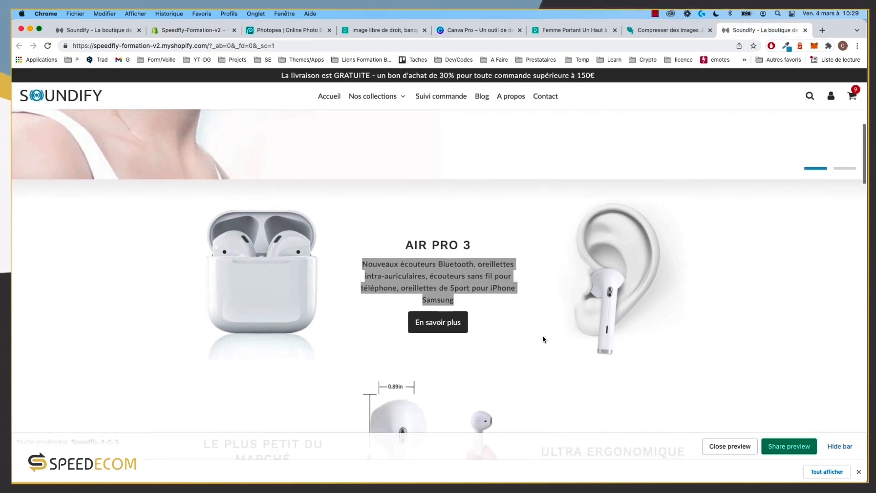
scroll(544, 337, down, 1)
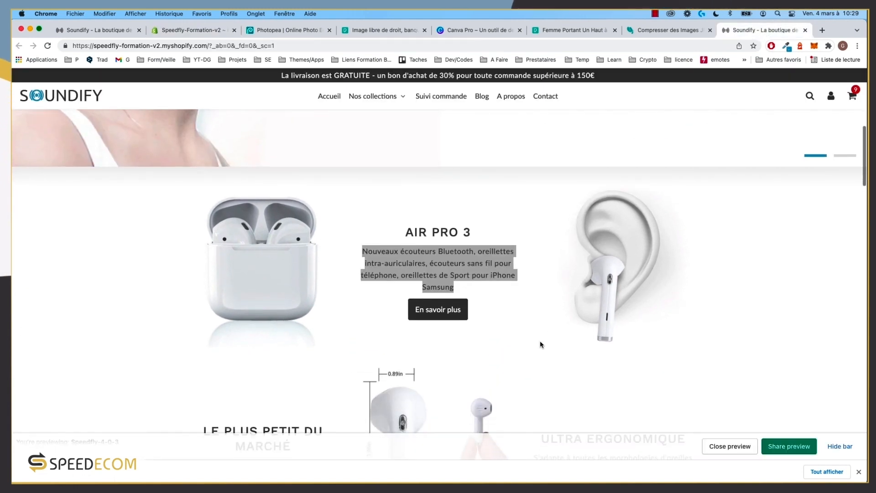
click(94, 226)
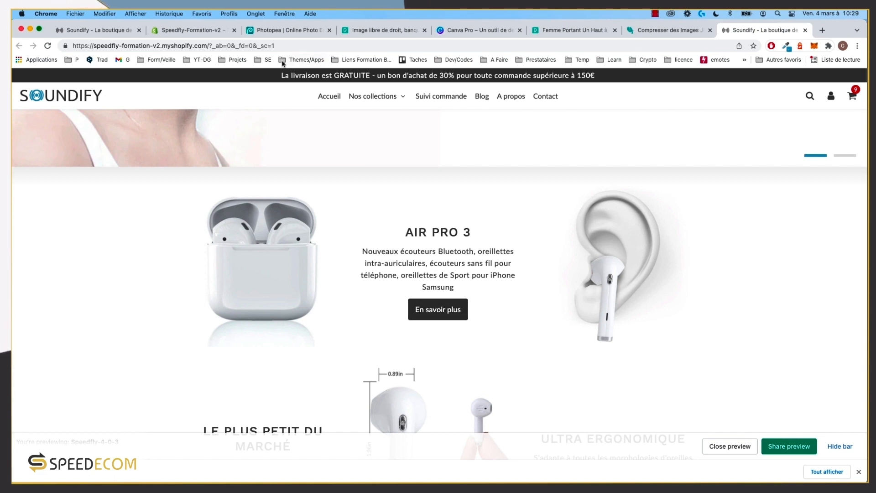
click(123, 31)
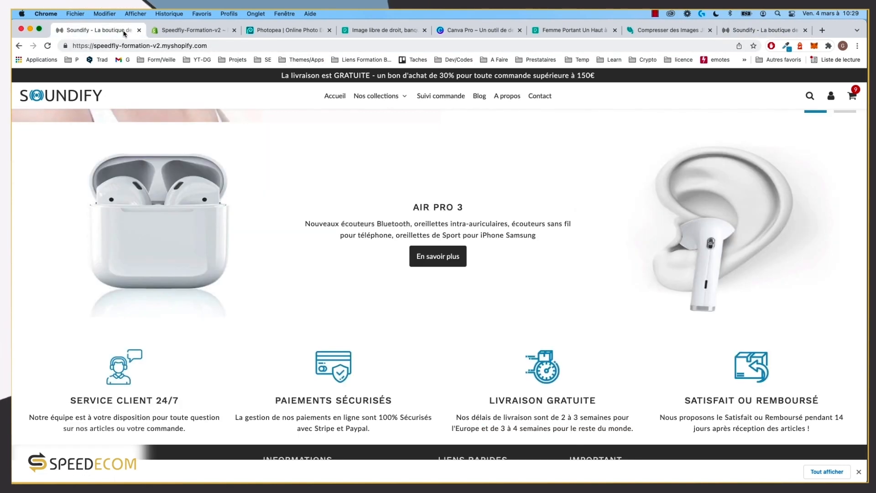
click(778, 31)
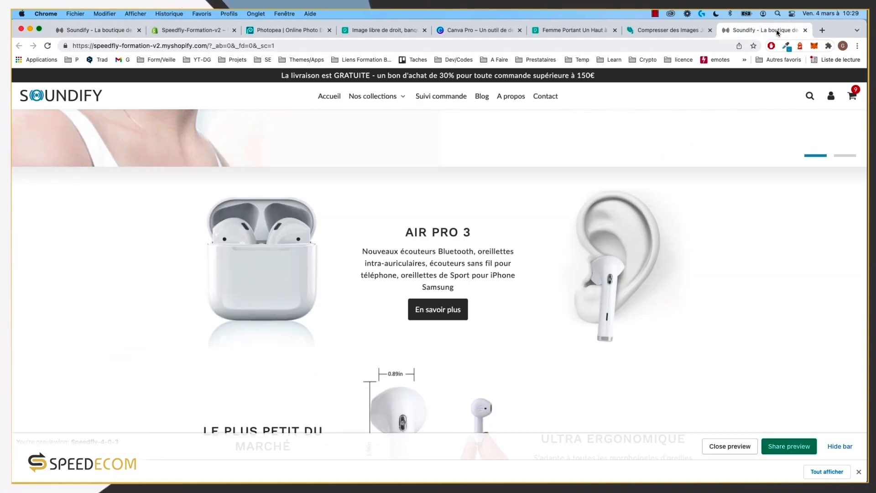
click(113, 31)
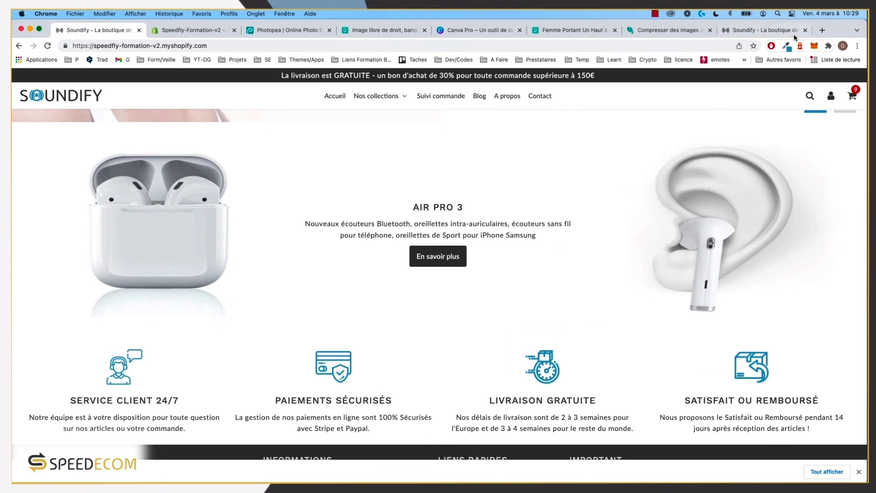
click(48, 46)
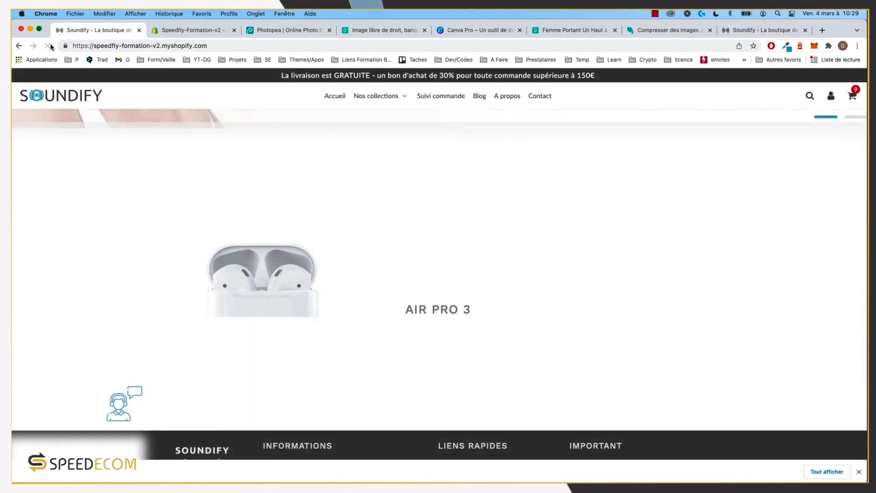
Step: Compare the theme preview with the live store, then go back to the theme editor
click(775, 31)
click(96, 30)
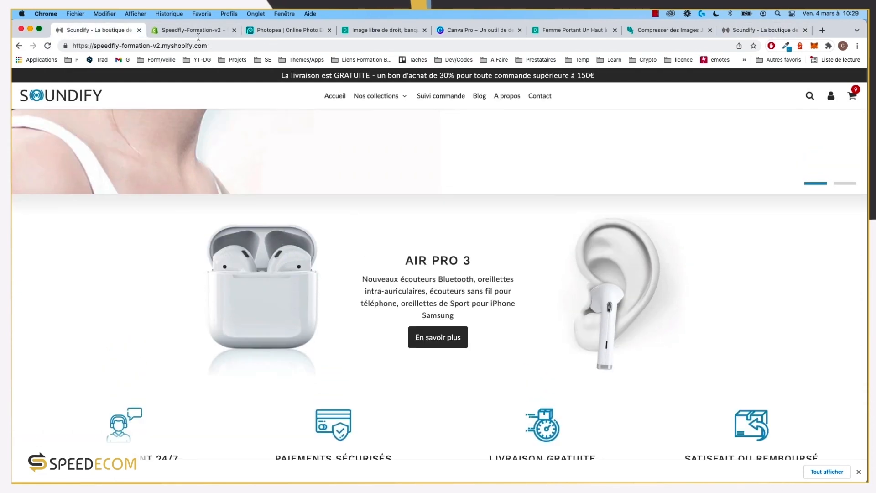
click(754, 31)
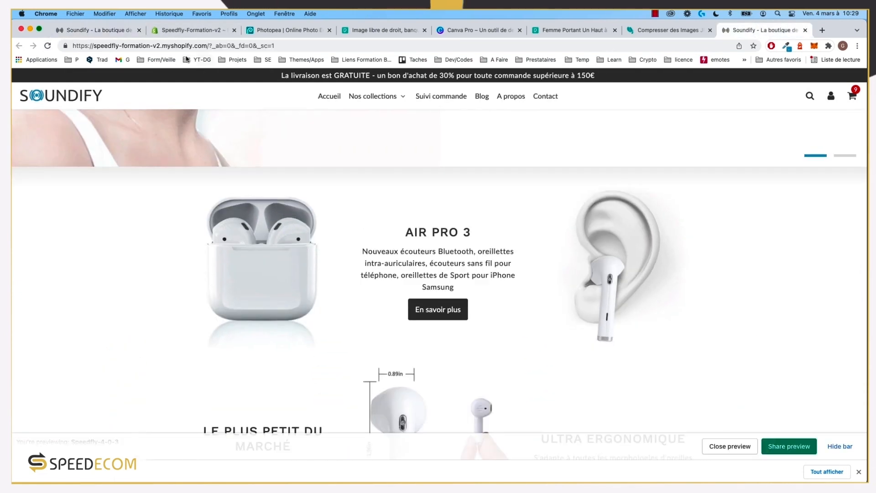
click(118, 30)
click(751, 32)
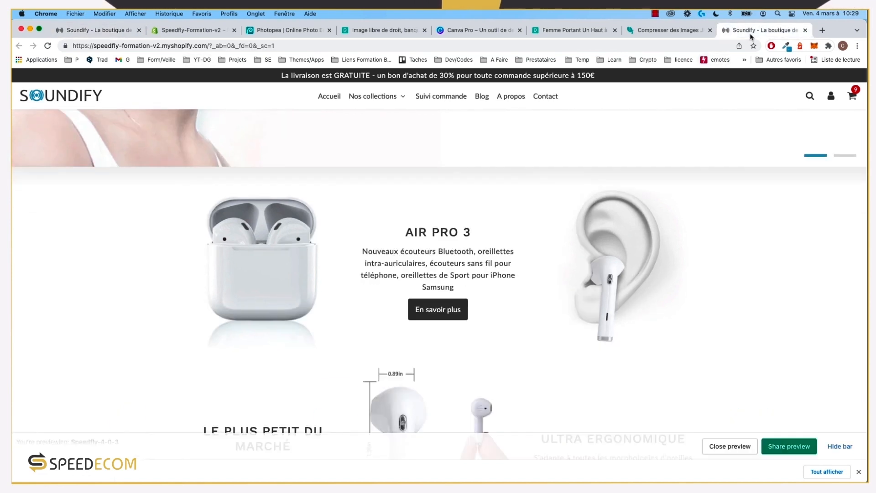
click(112, 32)
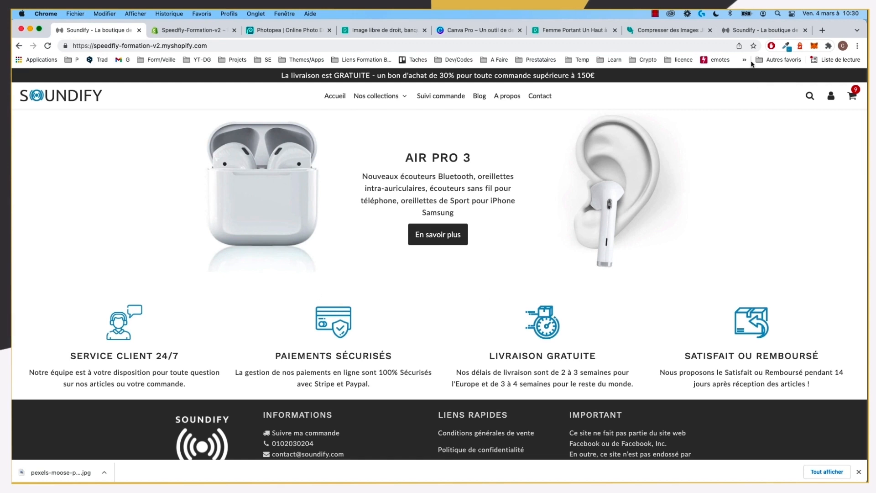
click(751, 30)
scroll(503, 294, down, 2)
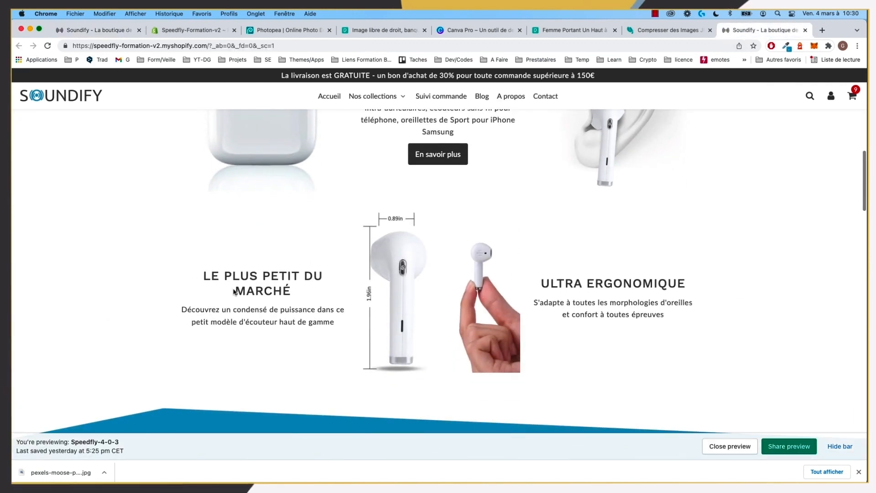
click(71, 31)
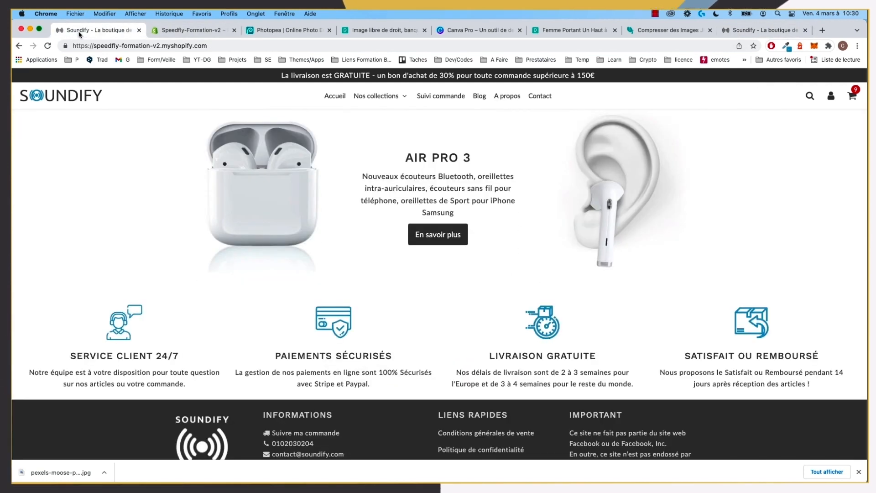
click(173, 32)
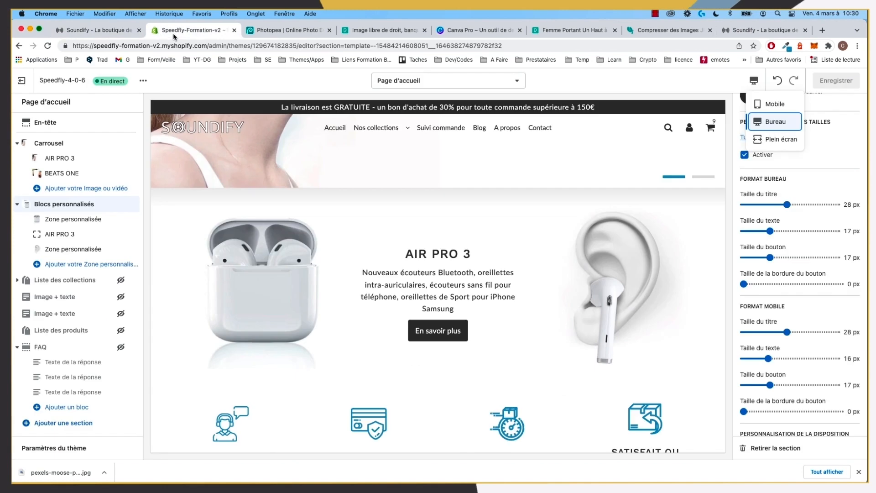
Step: Add a Blocs personnalisés section with three zones and move it below AIR PRO 3
click(18, 205)
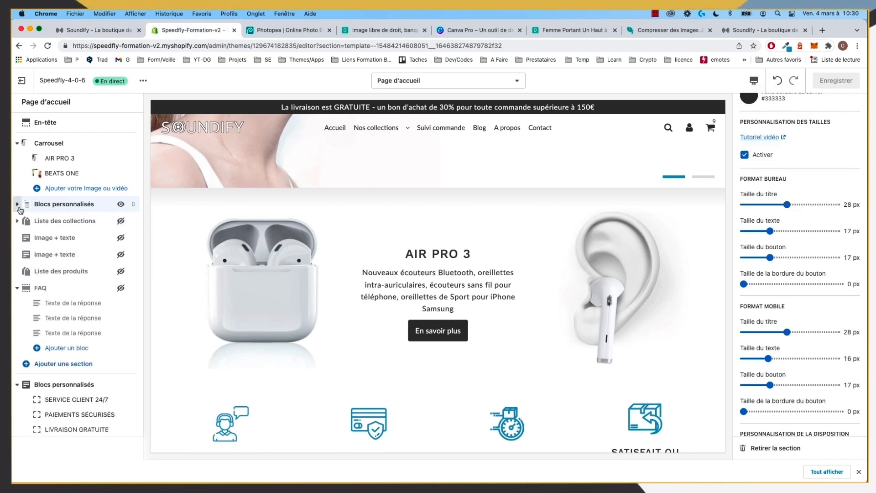
click(64, 363)
click(63, 144)
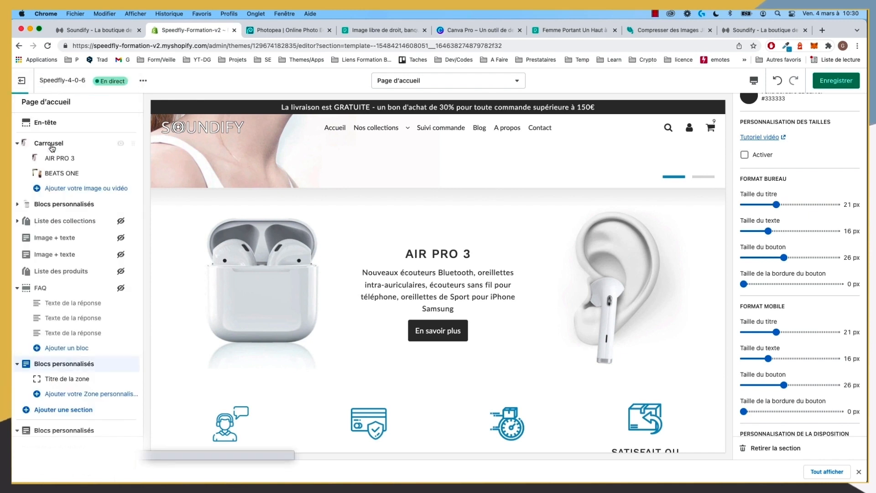
click(77, 395)
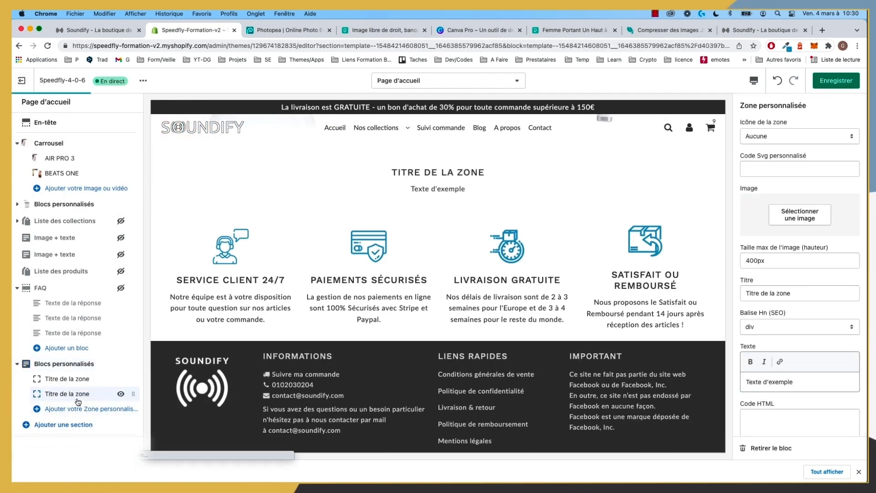
click(78, 409)
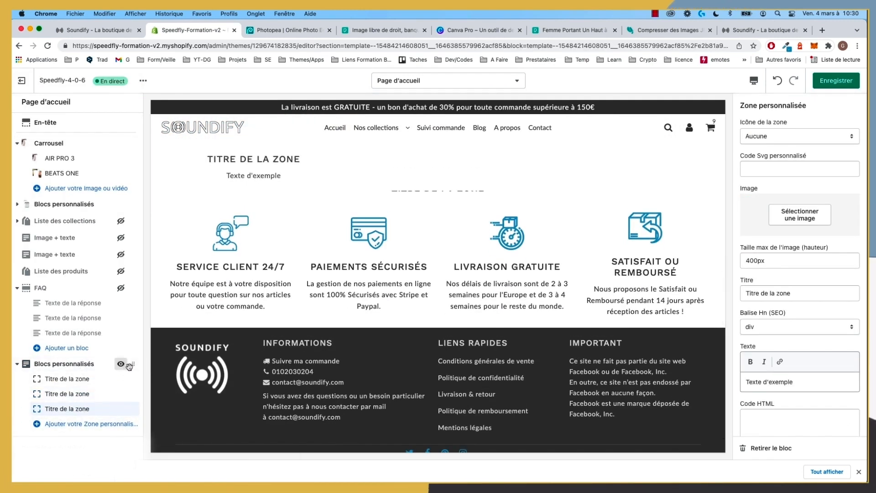
drag(133, 364, 74, 224)
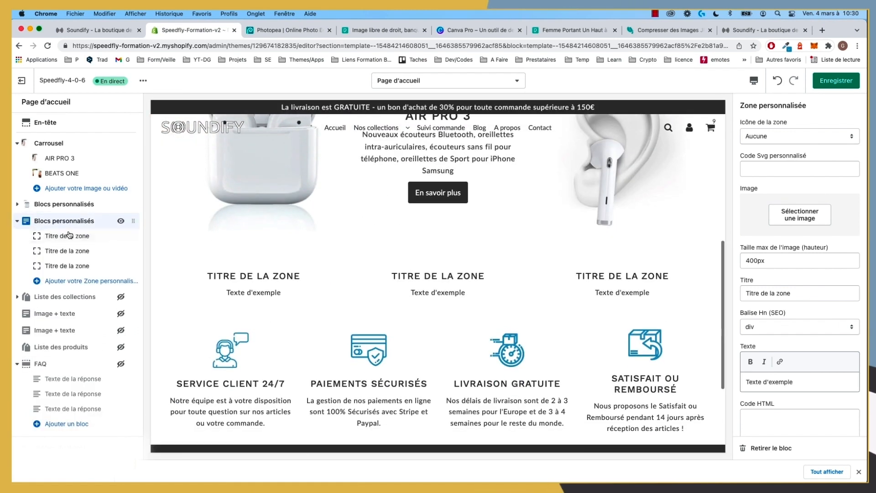
Step: Set the middle zone's image to the earbud-size photo from the library
click(65, 250)
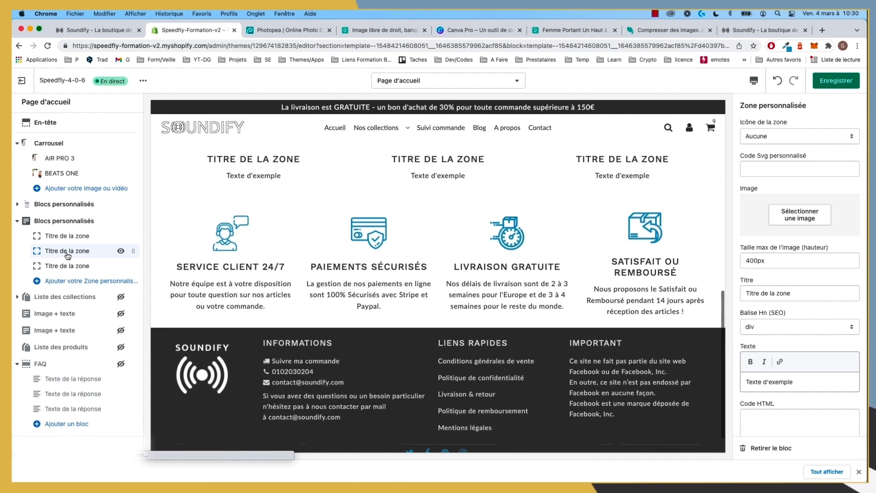
click(798, 213)
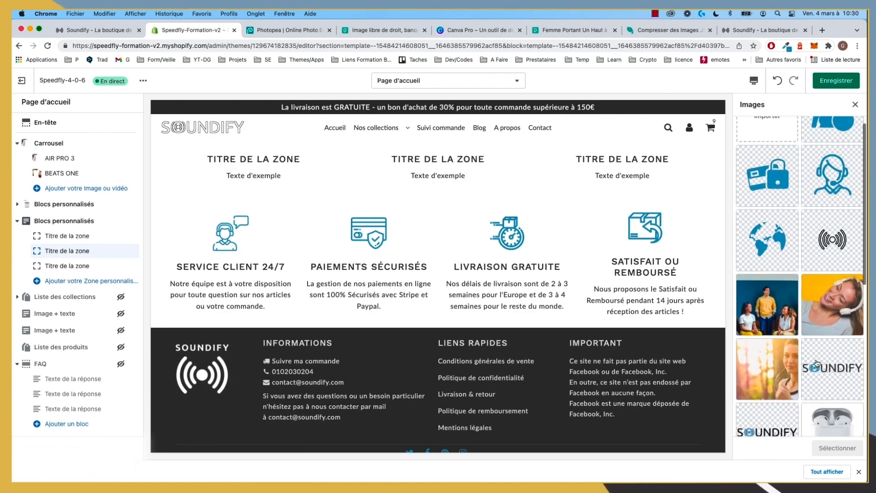
scroll(817, 363, down, 5)
scroll(818, 363, down, 5)
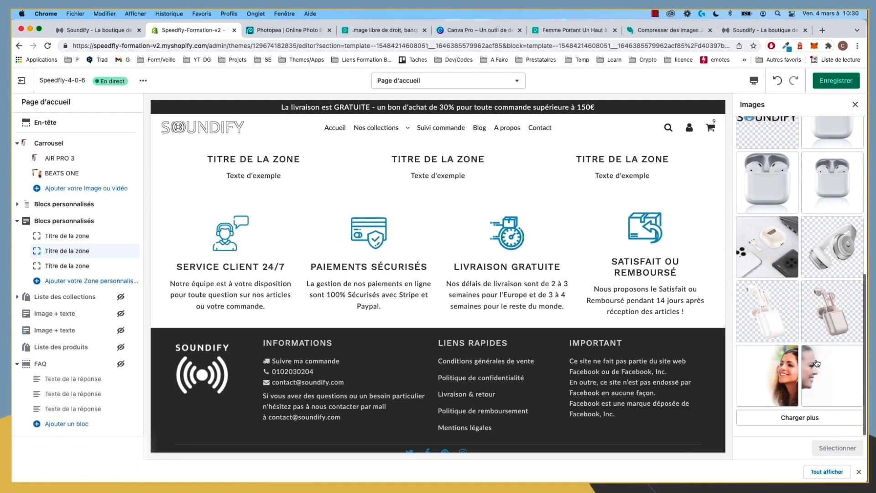
click(815, 419)
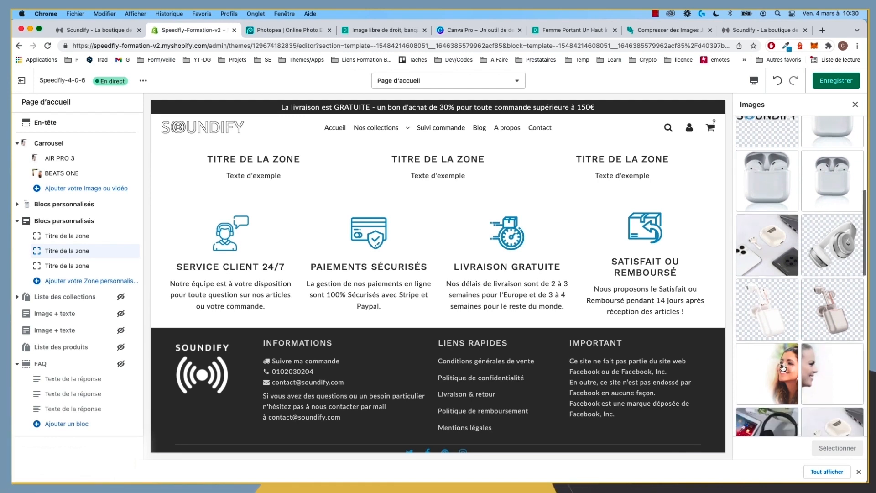
scroll(776, 356, down, 3)
click(766, 328)
click(837, 448)
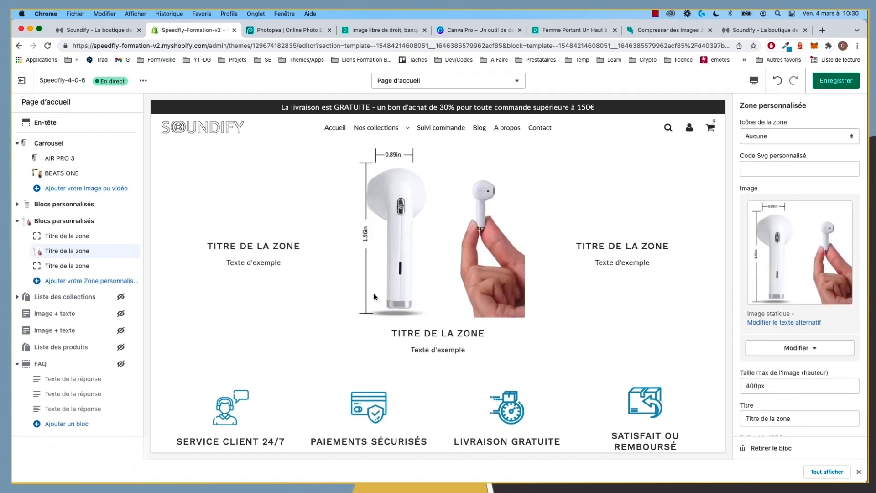
Step: Delete the middle zone's placeholder title and text
scroll(803, 363, down, 2)
drag(803, 343, 643, 338)
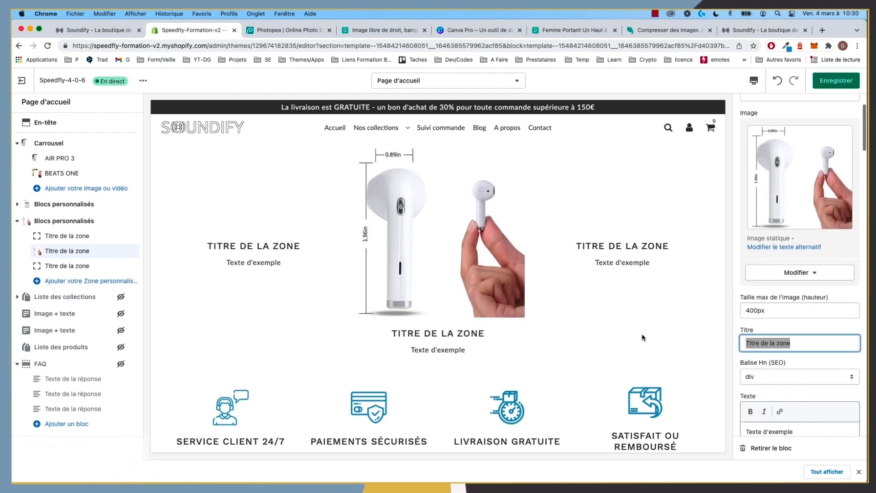
key(BackSpace)
drag(800, 432, 693, 412)
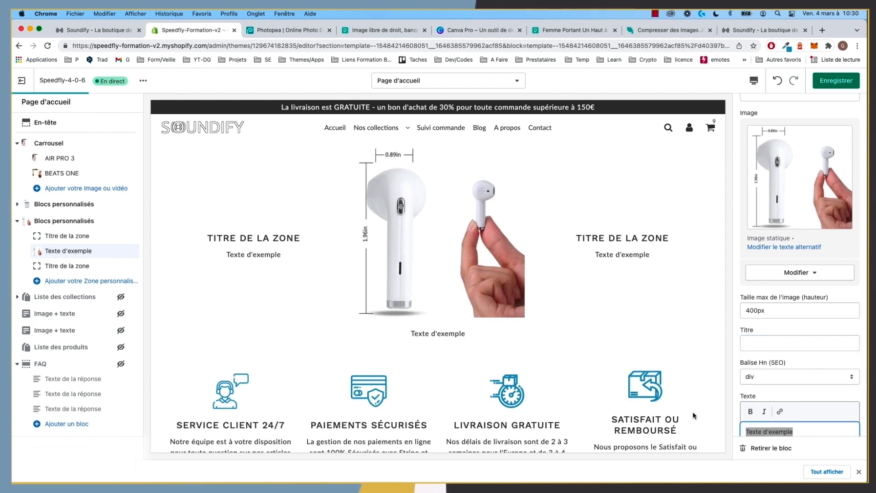
key(BackSpace)
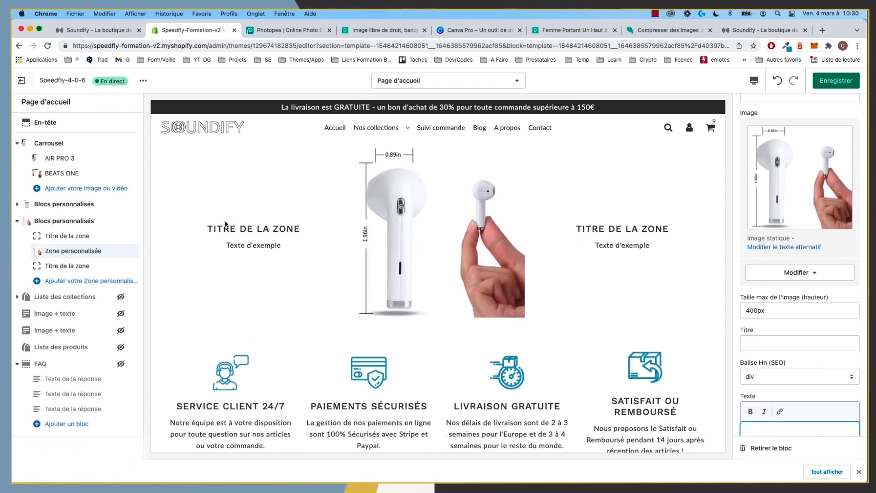
Step: Copy 'LE PLUS PETIT DU MARCHÉ' from the storefront and paste it as the first zone's title
click(61, 237)
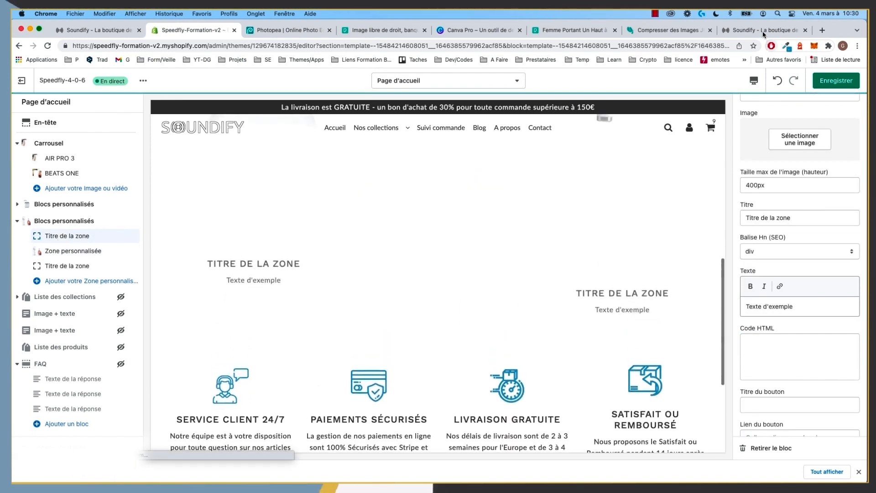
click(762, 30)
drag(302, 288, 219, 277)
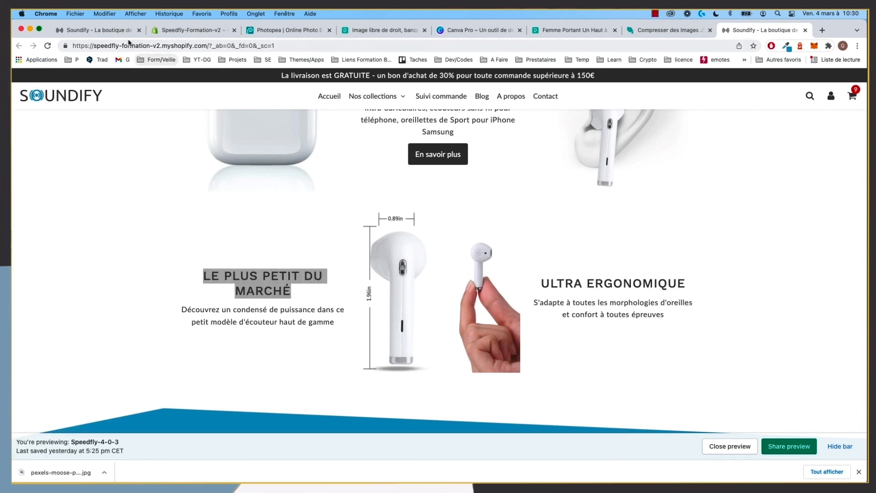
click(116, 31)
click(199, 31)
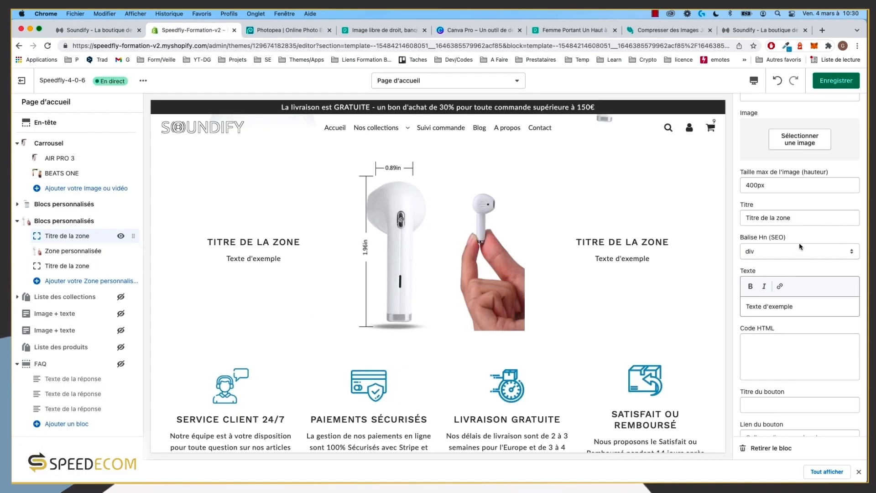
triple_click(771, 217)
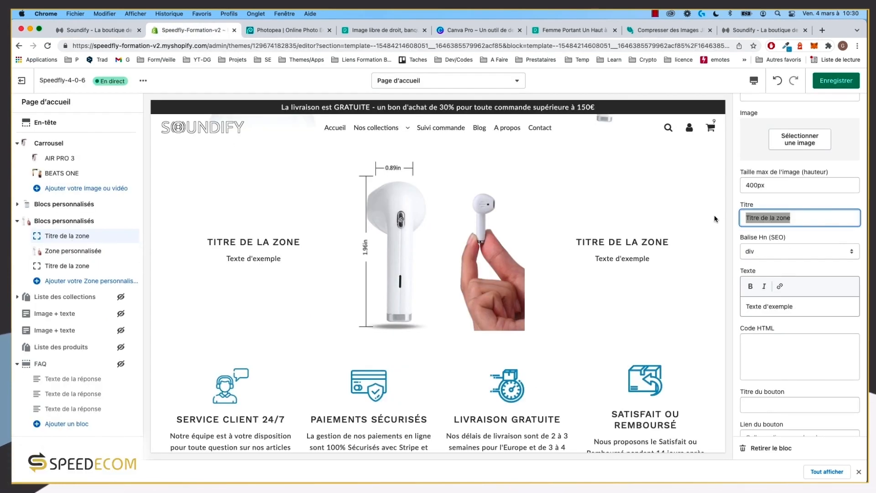
text(LE PLUS PETIT DU MARCHÉ)
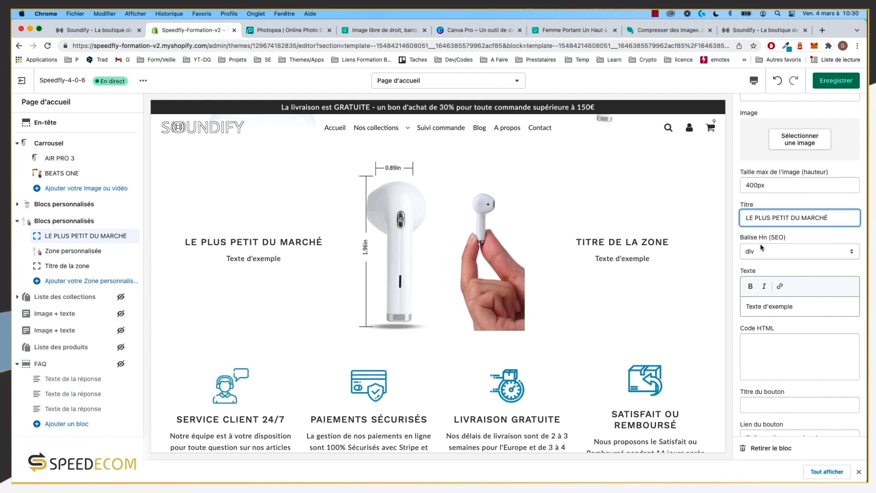
Step: Paste the storefront description into the first zone's text and save
click(58, 267)
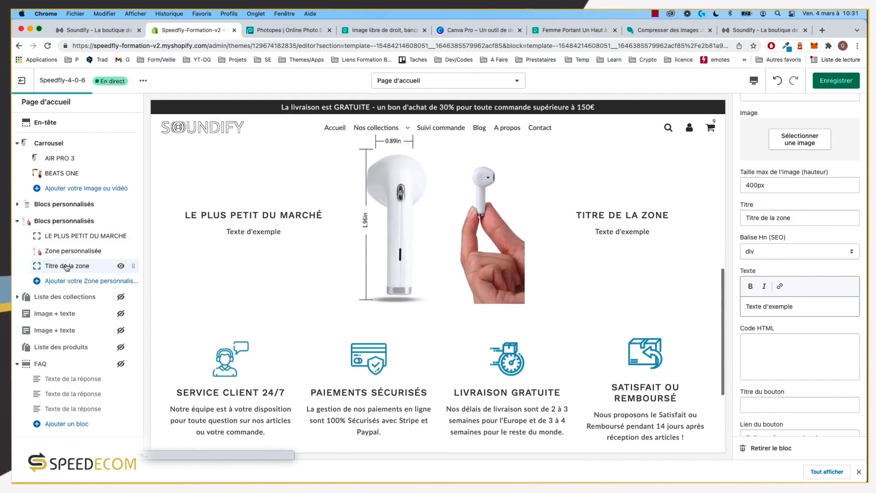
click(68, 237)
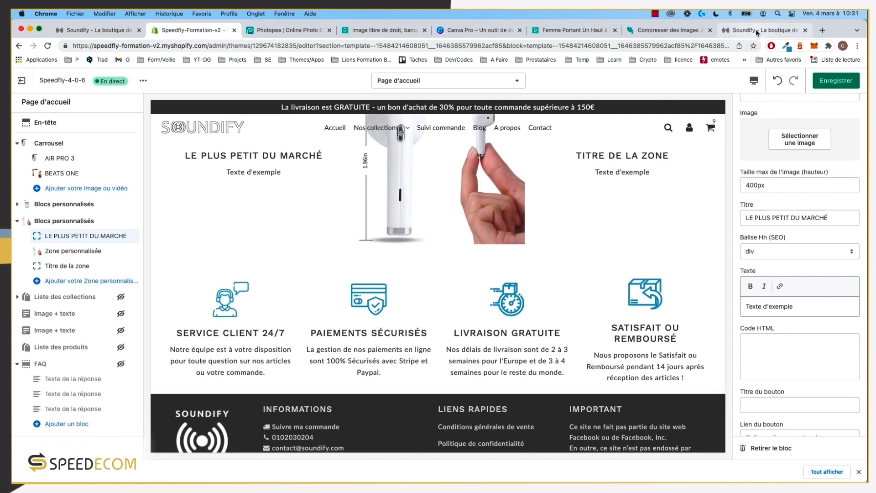
click(758, 31)
drag(326, 327, 189, 313)
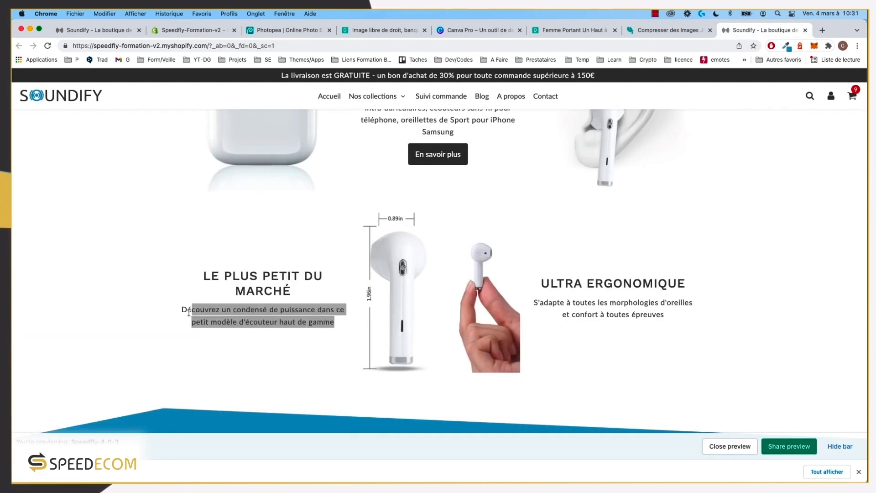
click(185, 30)
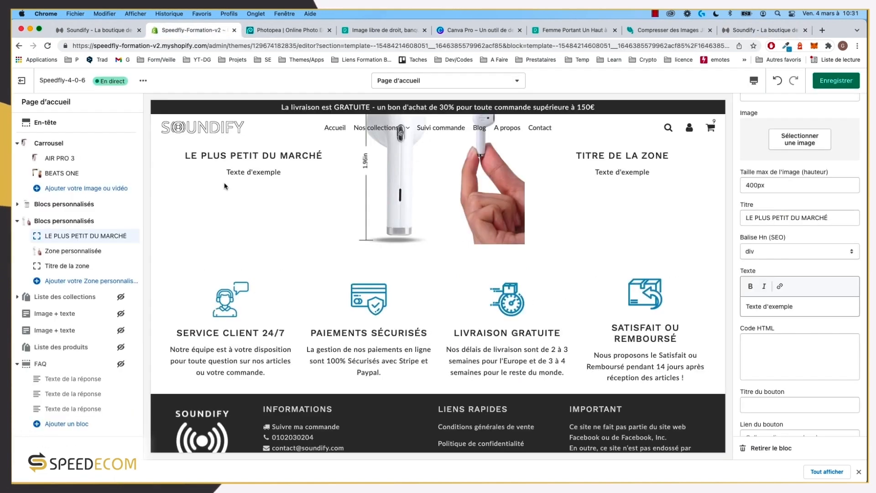
key(super+a)
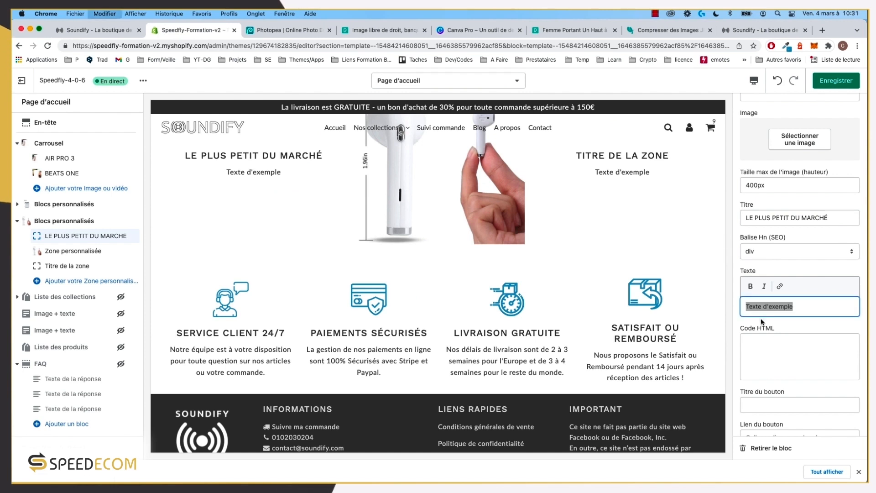
text(Découvrez un condensé de puissance dans ce petit modèle d'écouteur haut de gamme)
text(.)
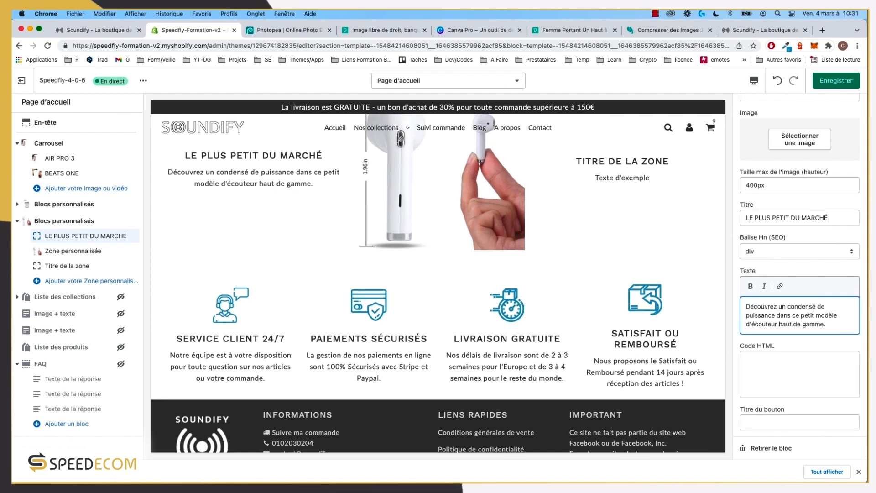
click(837, 80)
Step: Copy 'ULTRA ERGONOMIQUE' from the storefront and paste it as the third zone's title
click(741, 30)
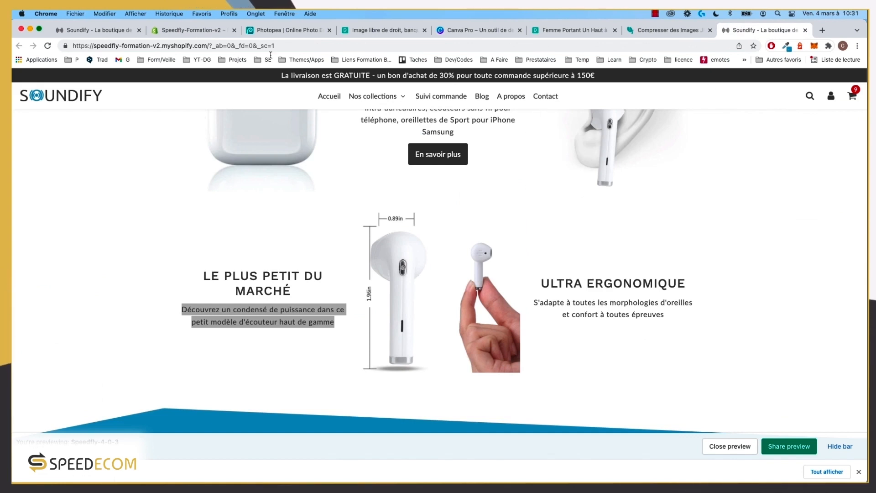
click(684, 329)
drag(686, 286, 544, 289)
key(ctrl+c)
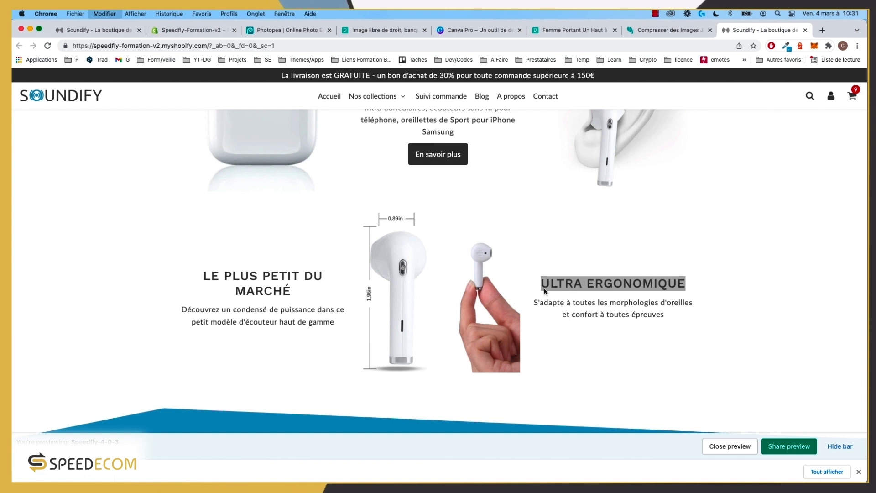
click(182, 30)
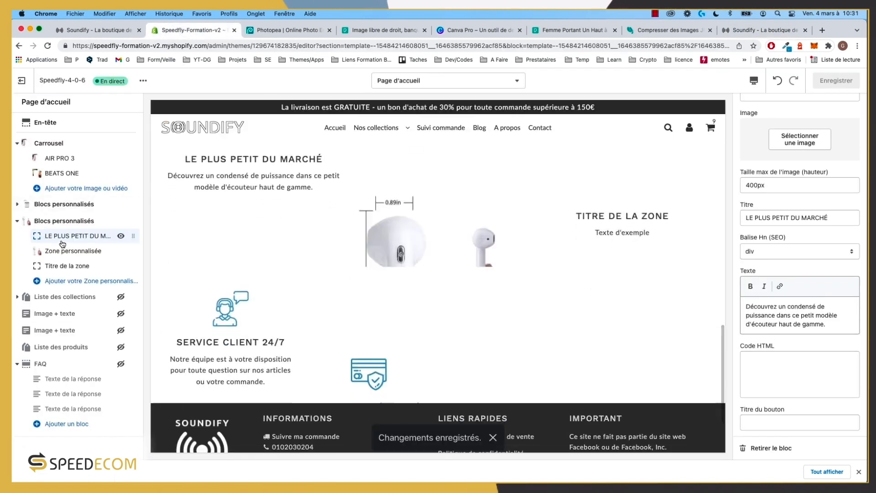
click(73, 266)
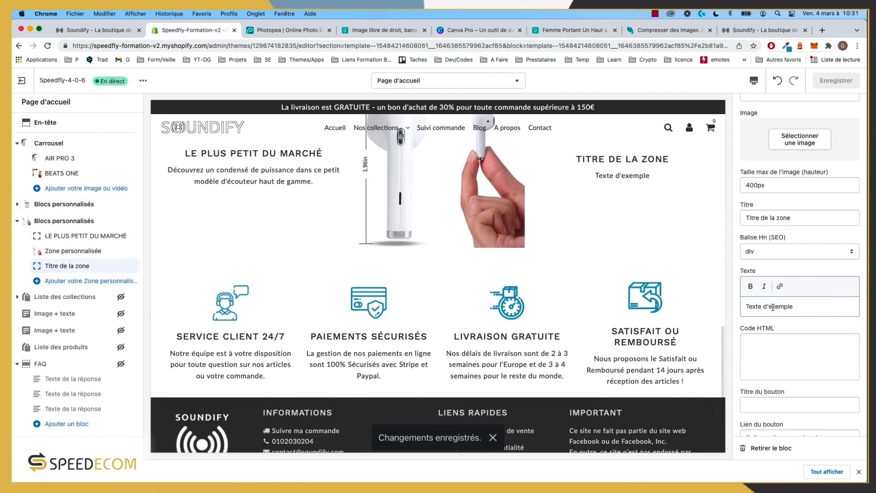
drag(797, 307, 712, 309)
drag(792, 218, 744, 218)
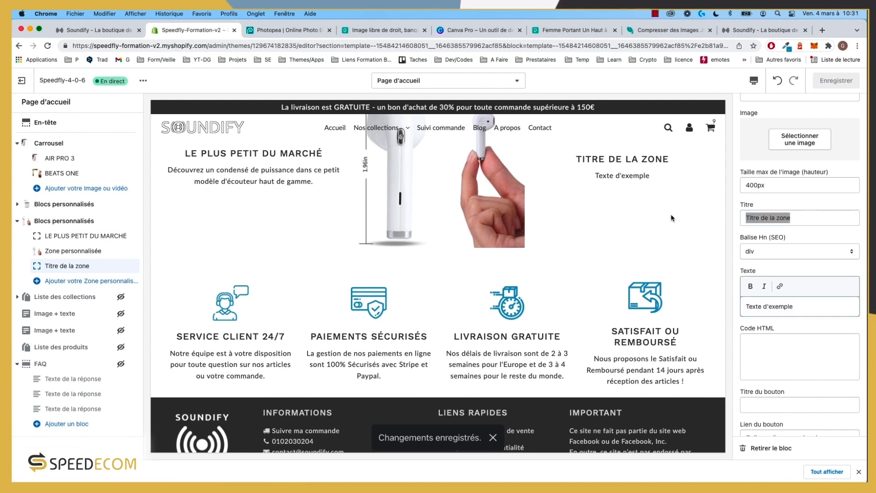
key(ctrl+v)
Step: Paste the ULTRA ERGONOMIQUE description from the storefront into the third zone's text
click(760, 30)
drag(691, 314, 533, 302)
key(cmd+c)
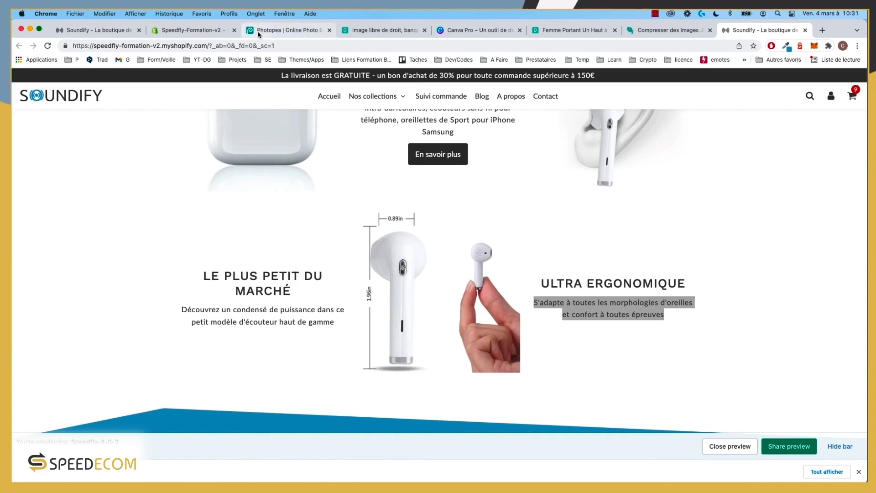
click(191, 30)
triple_click(776, 307)
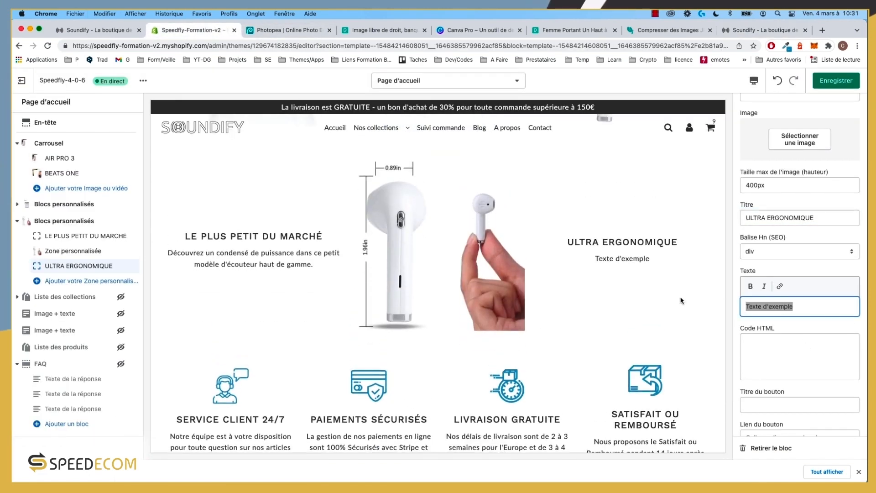
key(cmd+v)
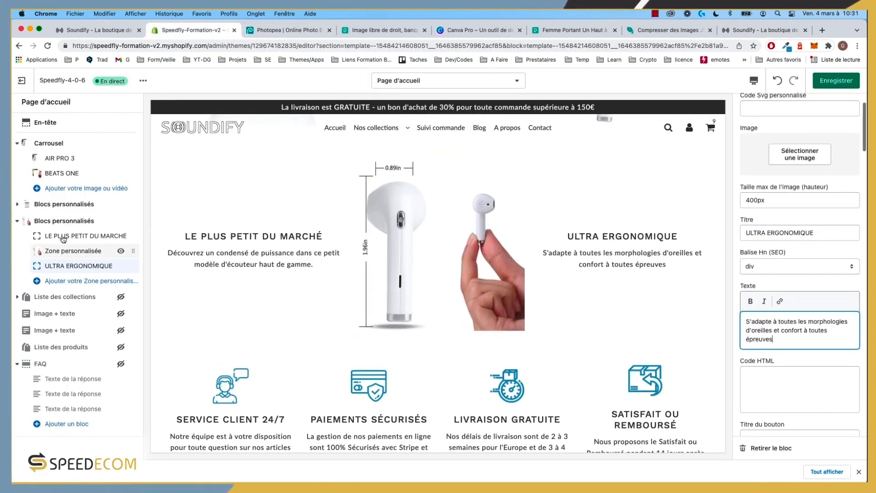
Step: Remove the trailing period after 'gamme' in the first zone's description and save
click(85, 236)
click(827, 339)
key(BackSpace)
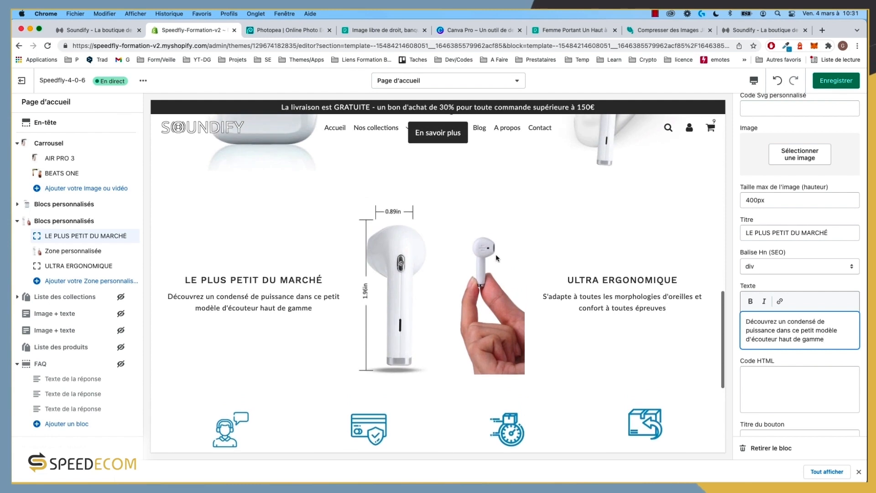
click(840, 87)
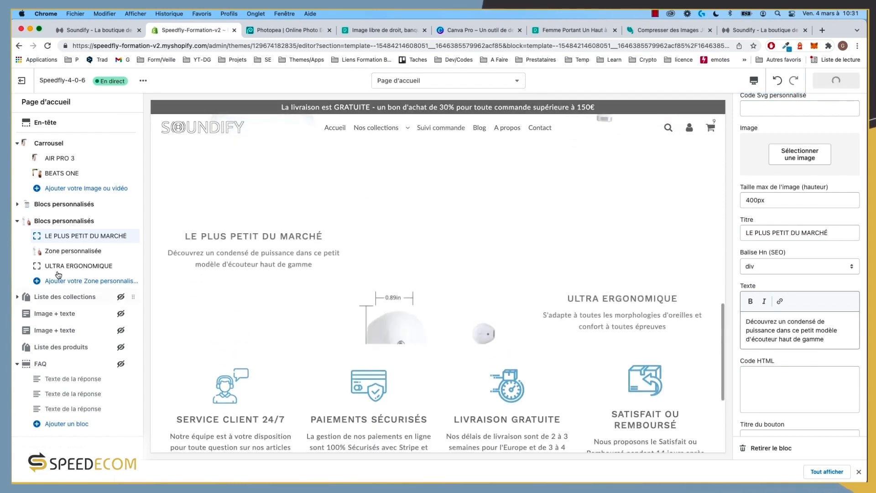
Step: Uncheck Pleine page so the section no longer spans the full width
click(61, 223)
scroll(782, 179, up, 15)
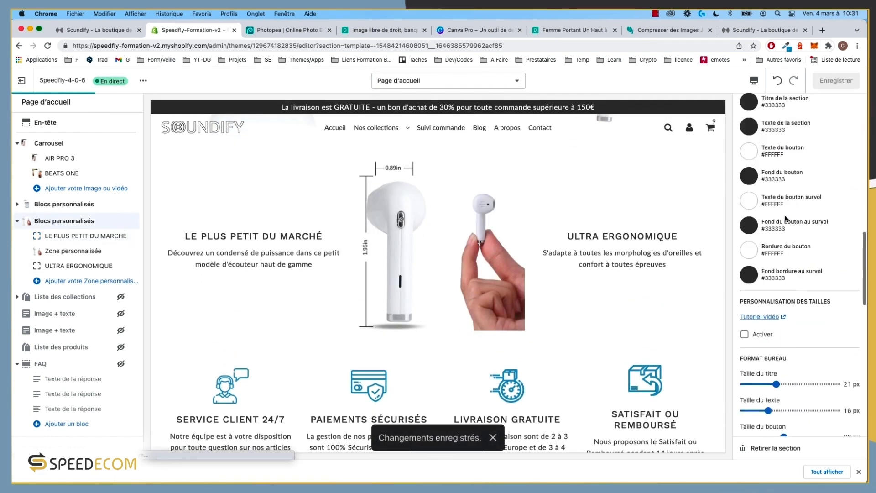
click(776, 141)
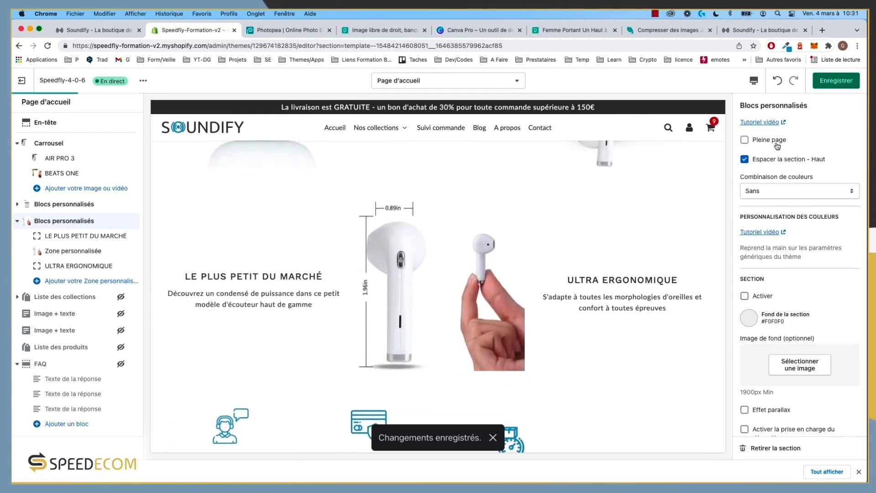
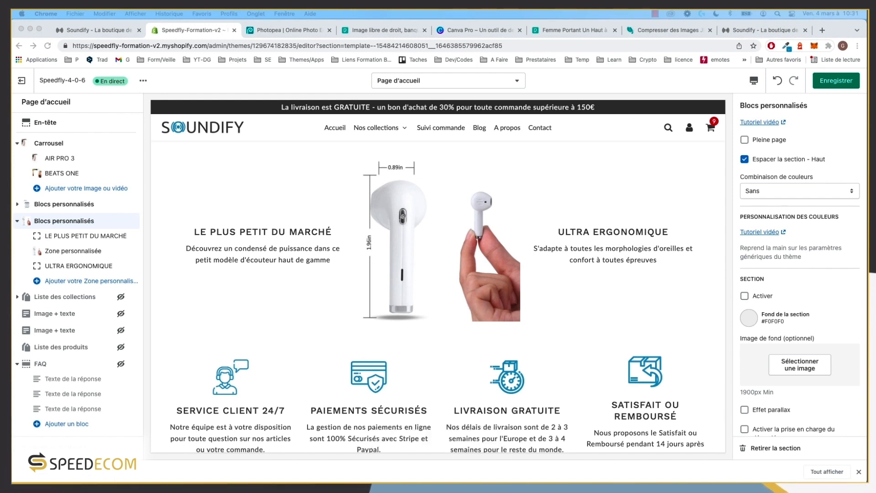
Step: Remove the earbud section's top spacing and check the result on the live storefront
click(782, 160)
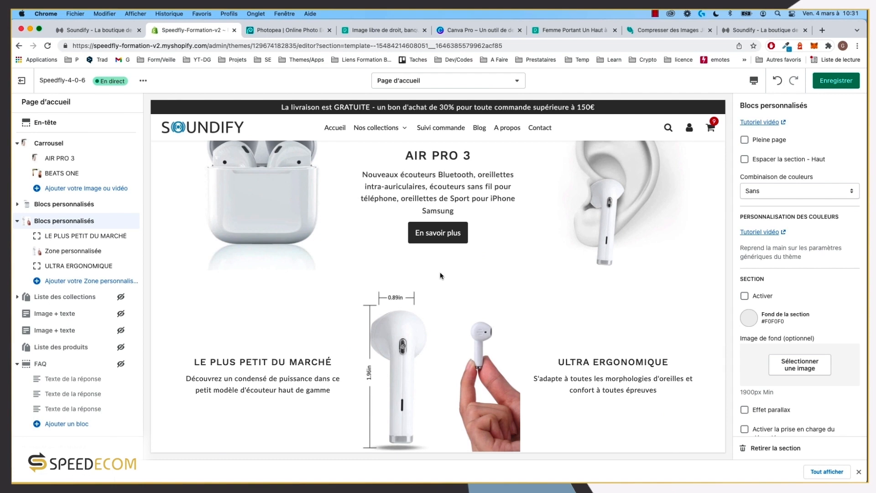
click(758, 30)
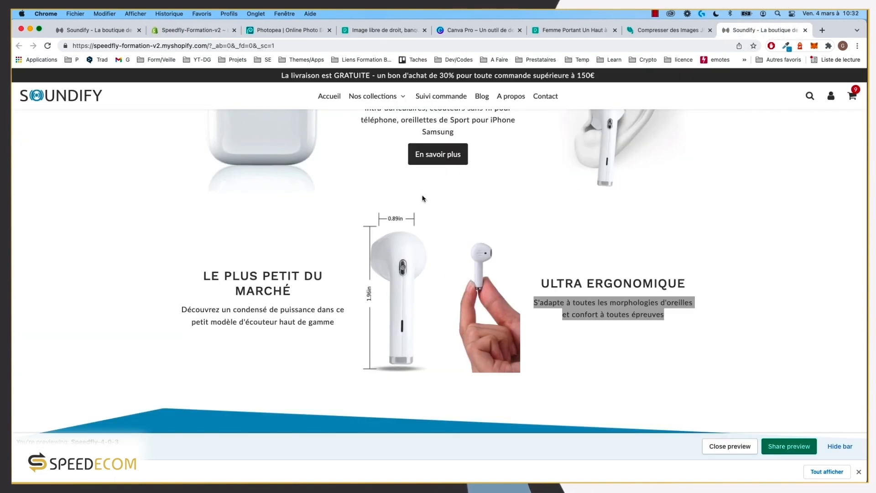
click(84, 31)
scroll(289, 266, up, 2)
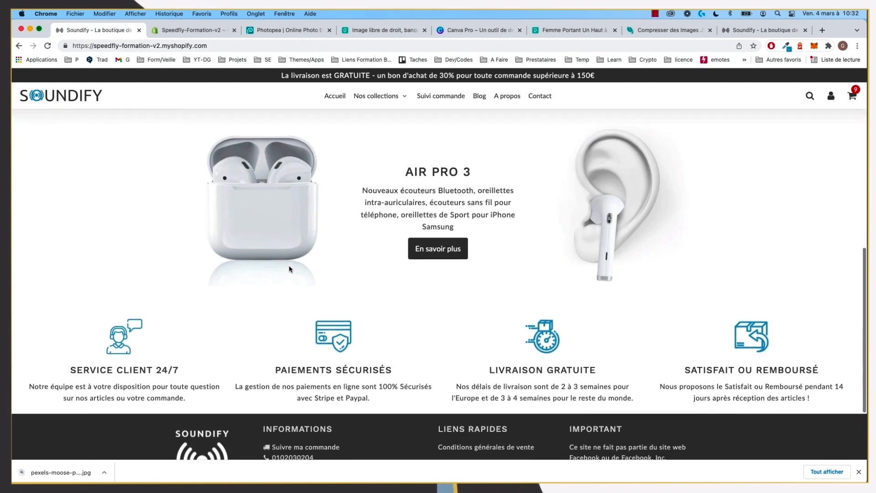
scroll(285, 261, down, 2)
click(187, 30)
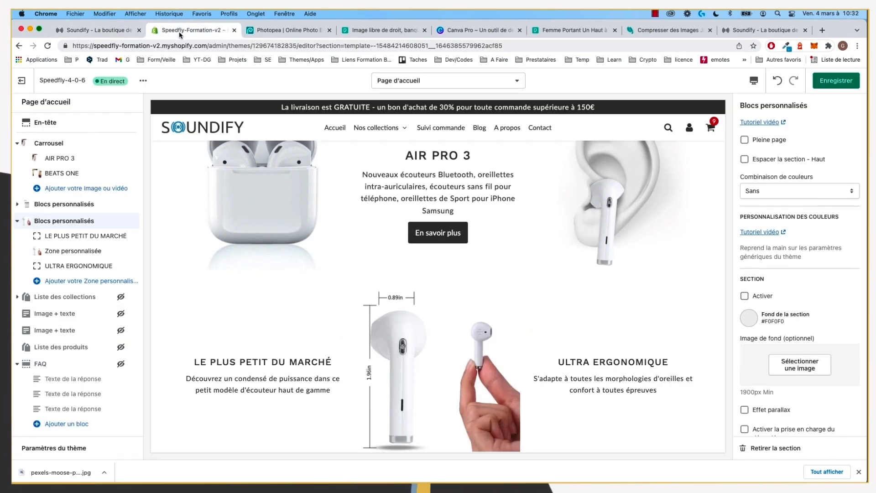
scroll(423, 295, down, 4)
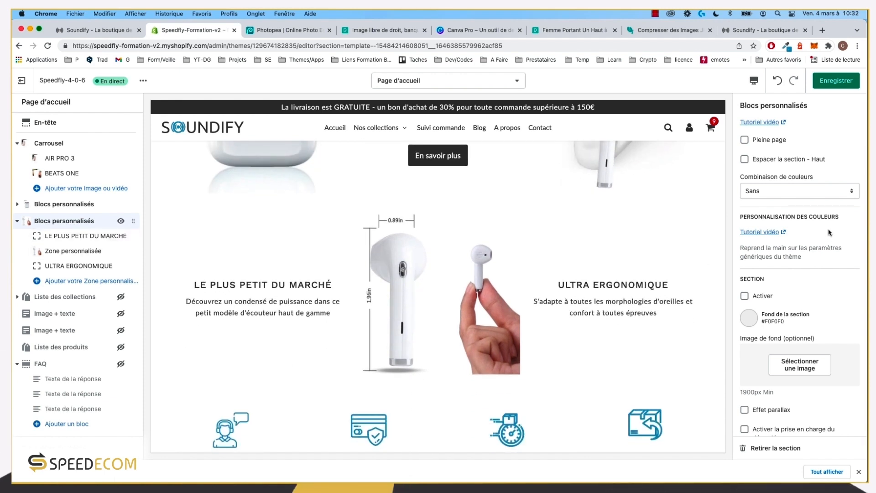
Step: Enable custom sizes: 28 px titles, 17 px desktop text, 16 px mobile text, 17 px buttons; save
scroll(797, 310, down, 10)
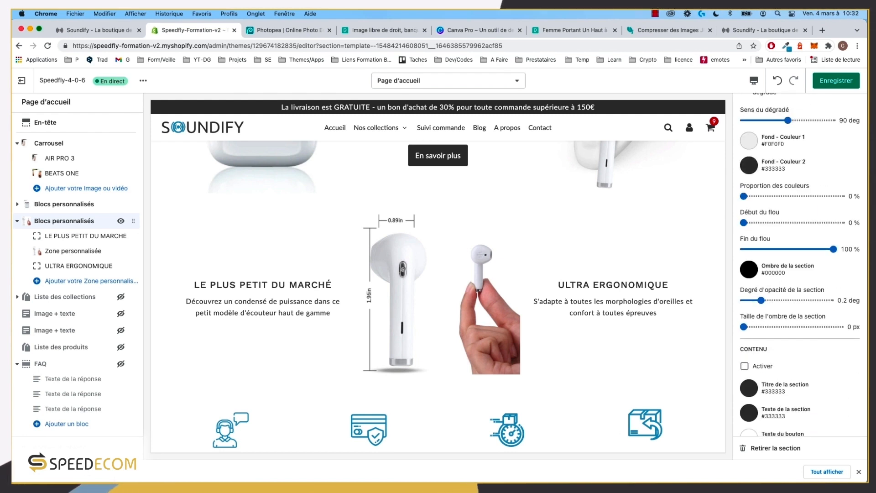
scroll(801, 329, down, 10)
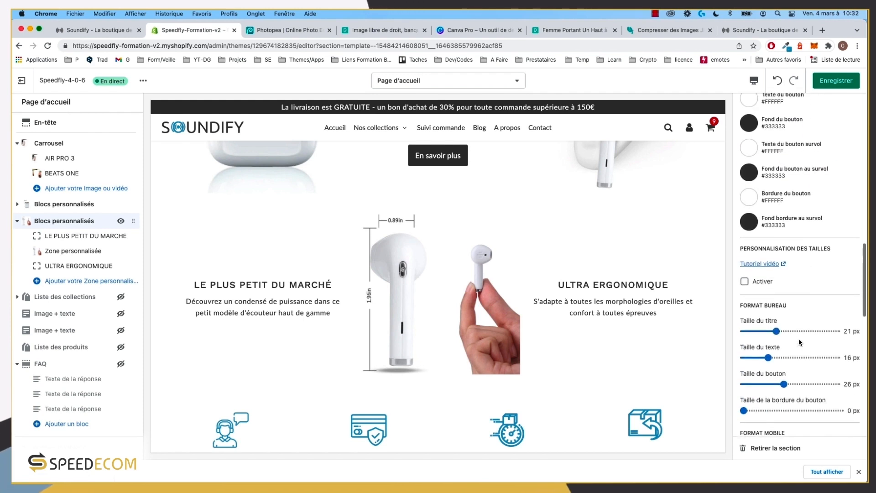
scroll(794, 302, up, 2)
click(745, 192)
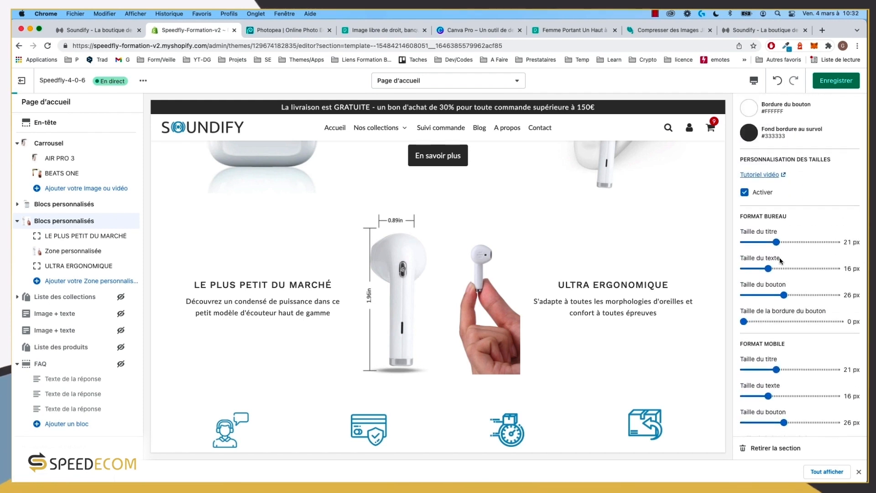
drag(777, 242, 788, 243)
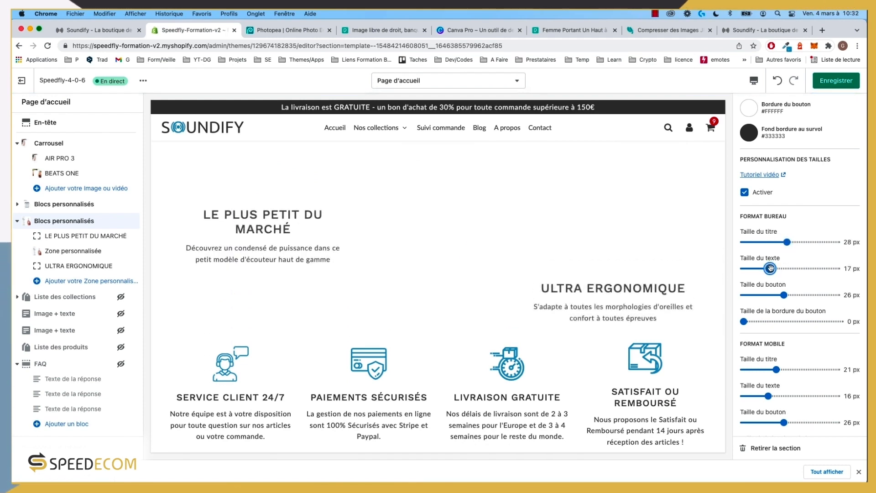
drag(768, 269, 770, 295)
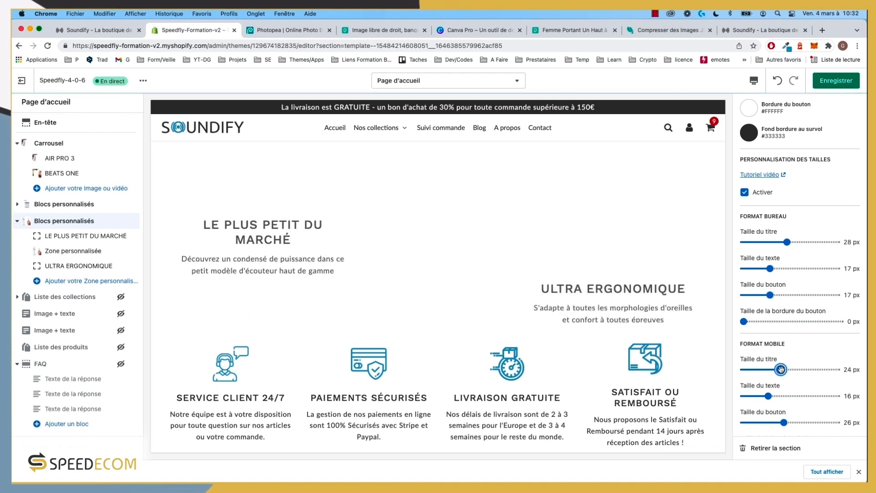
drag(778, 369, 787, 369)
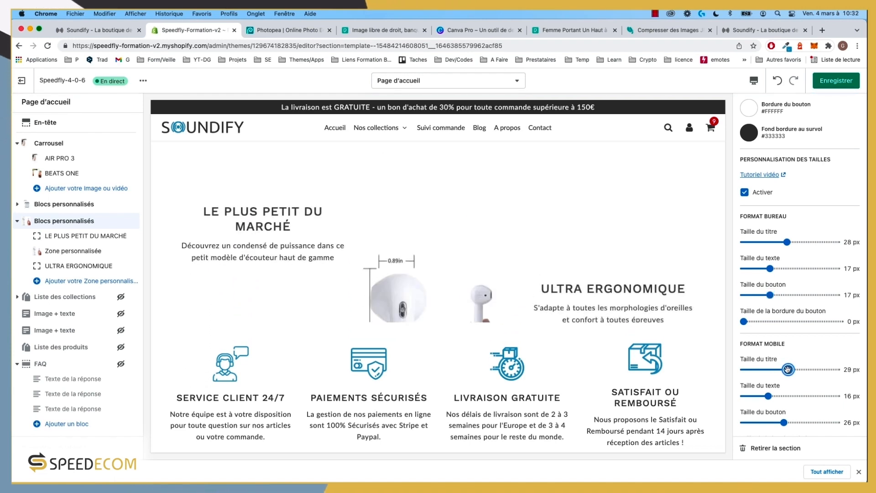
click(770, 396)
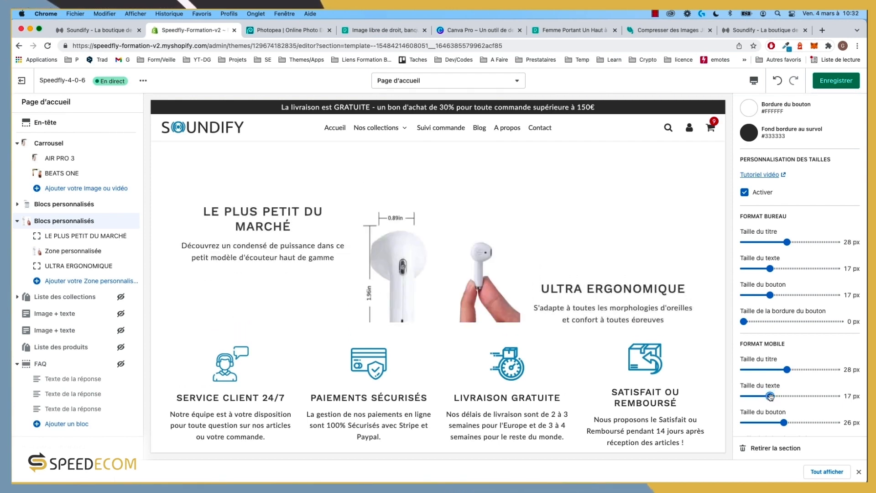
drag(785, 421, 770, 418)
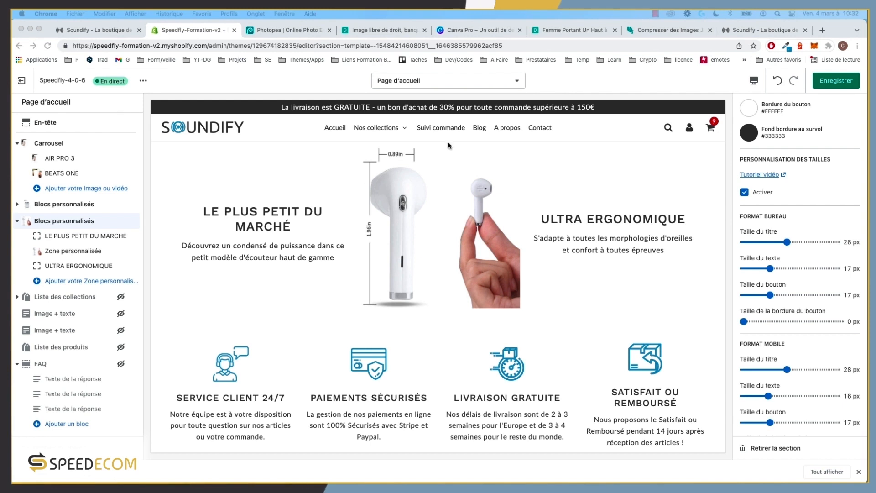
click(836, 81)
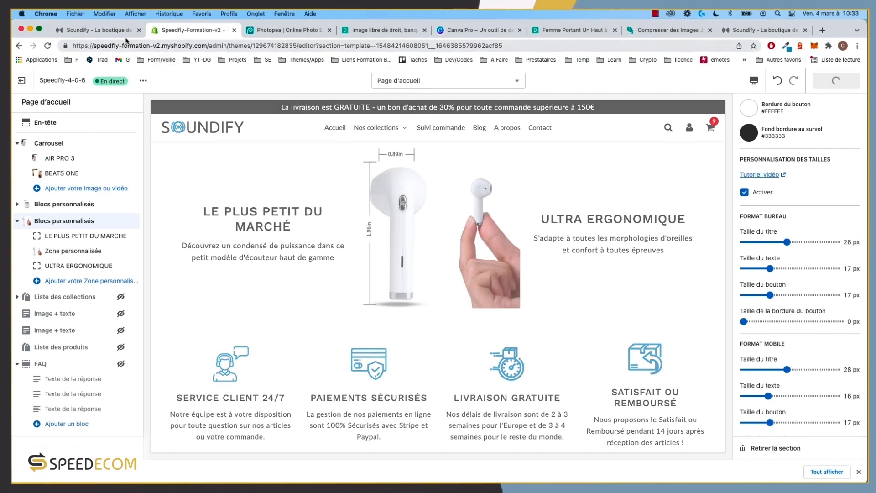
Step: Reload the live store, review the resized earbud section, and open Chrome DevTools
click(93, 30)
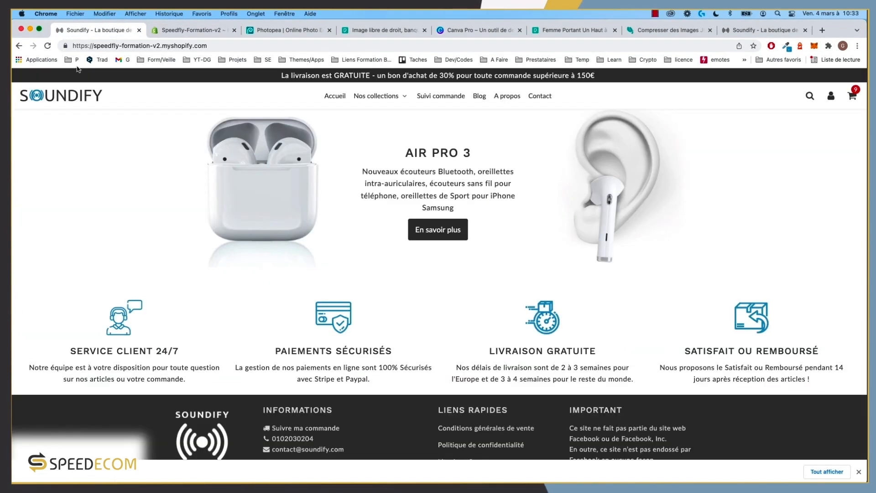
click(47, 46)
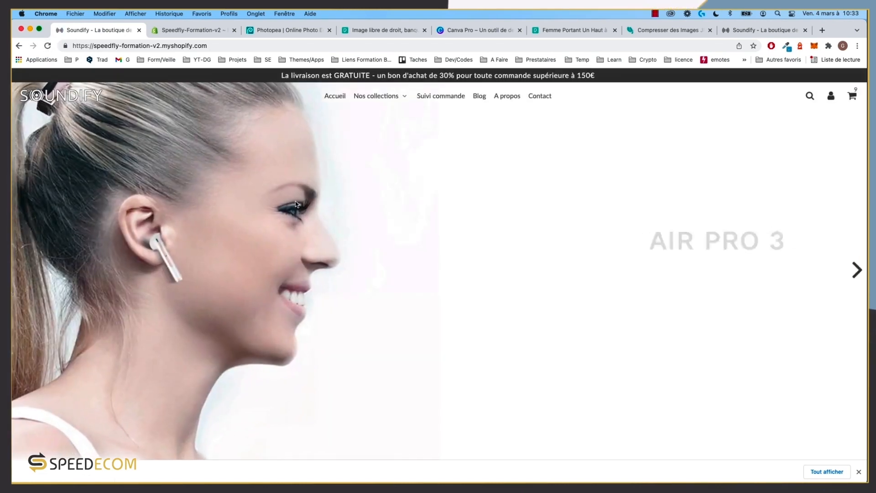
scroll(418, 292, down, 3)
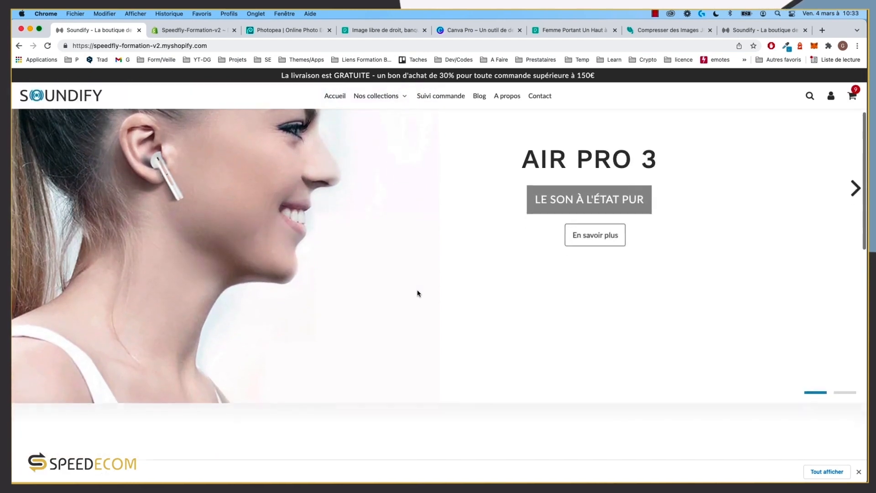
scroll(417, 293, down, 3)
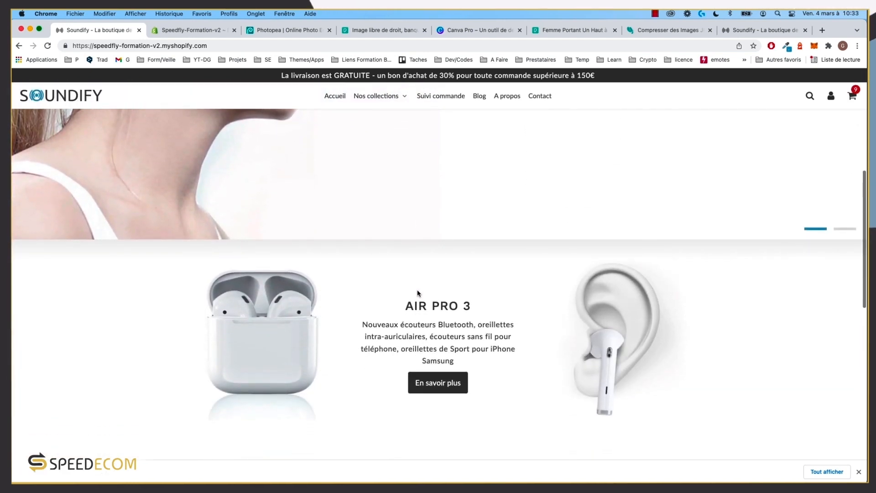
scroll(418, 293, down, 5)
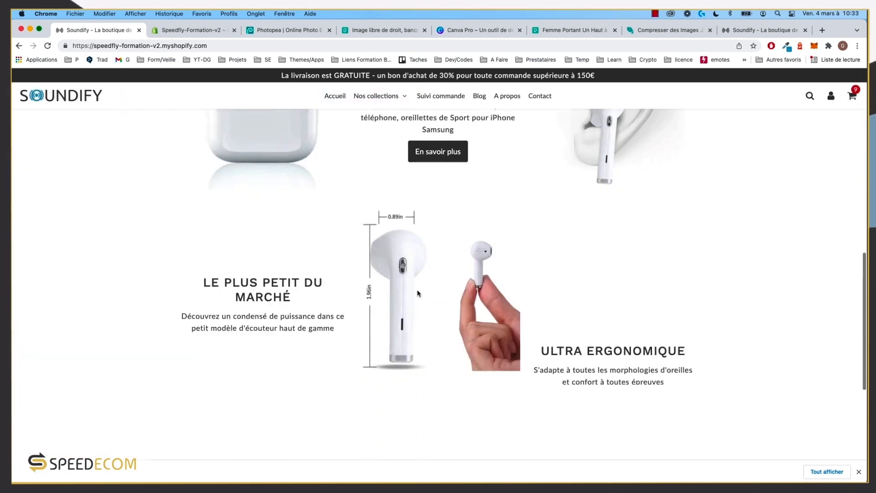
scroll(417, 289, up, 1)
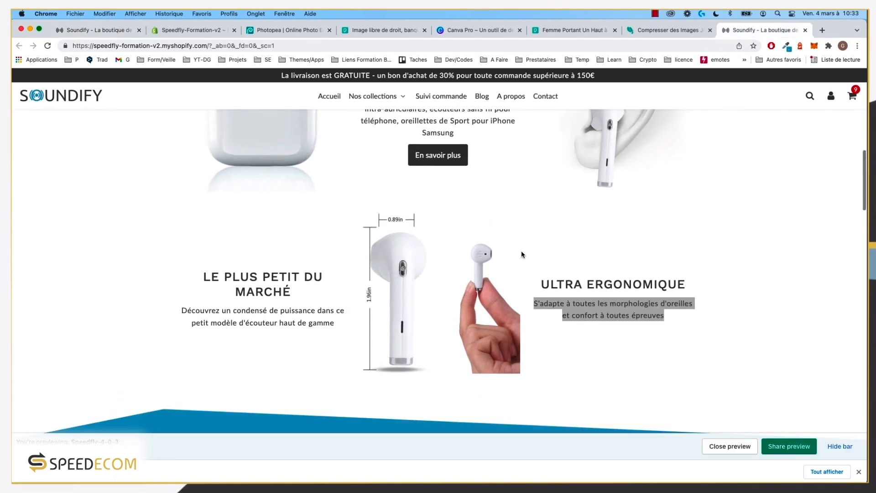
scroll(522, 254, up, 2)
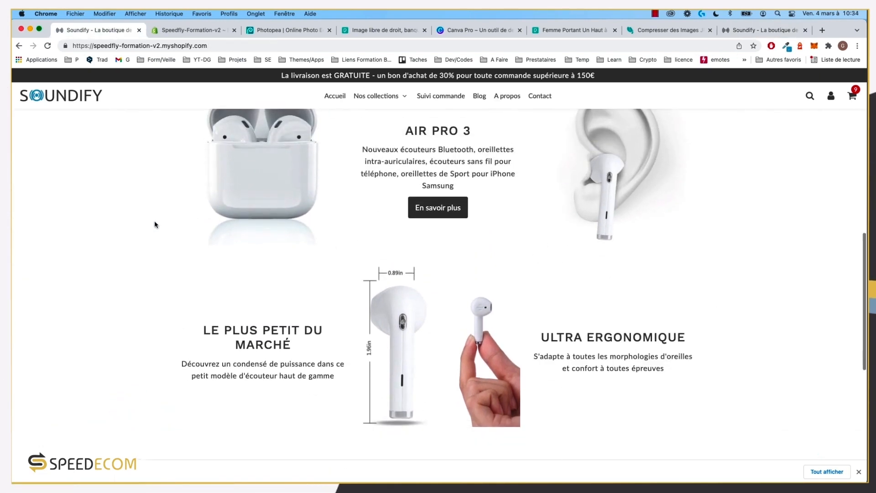
scroll(151, 256, up, 2)
scroll(217, 272, down, 2)
scroll(217, 272, down, 5)
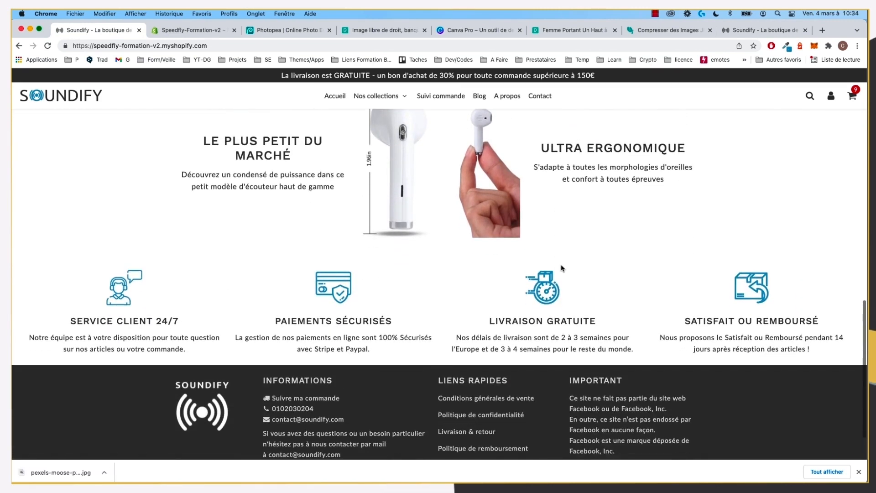
scroll(546, 248, up, 2)
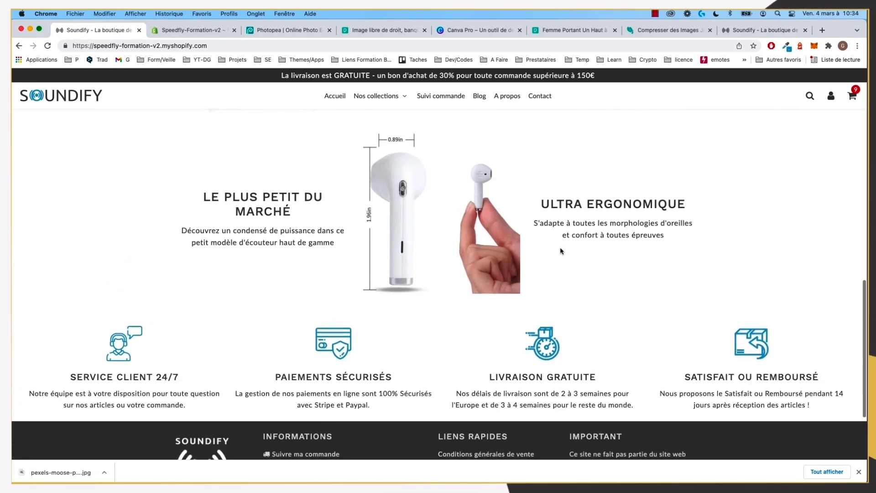
scroll(136, 214, up, 2)
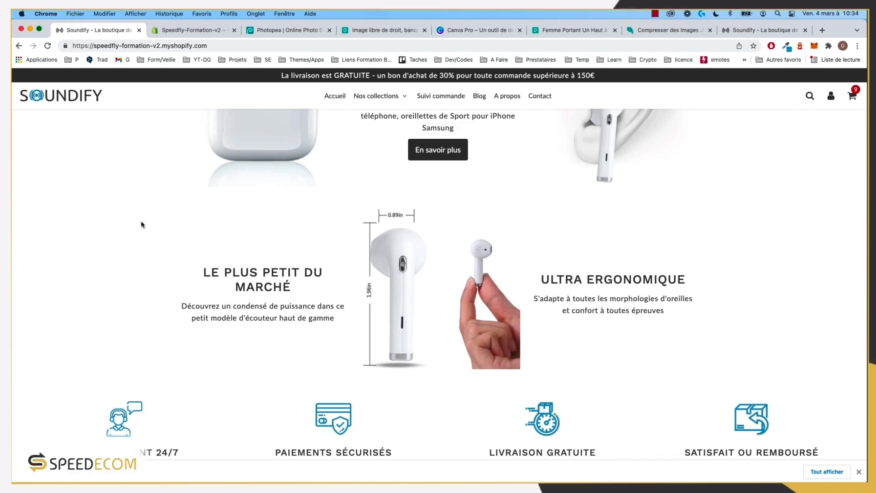
key(super+alt+i)
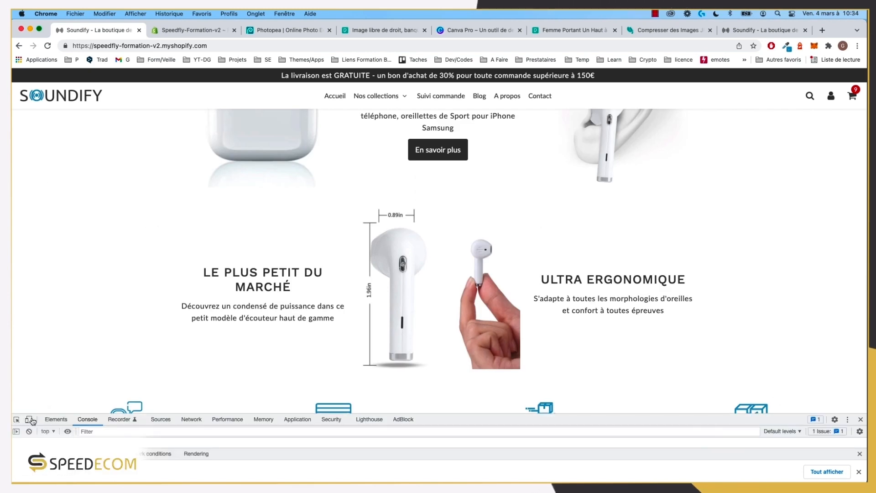
Step: Preview the homepage in the iPhone 12 Pro emulation and scroll through the earbud section
click(29, 420)
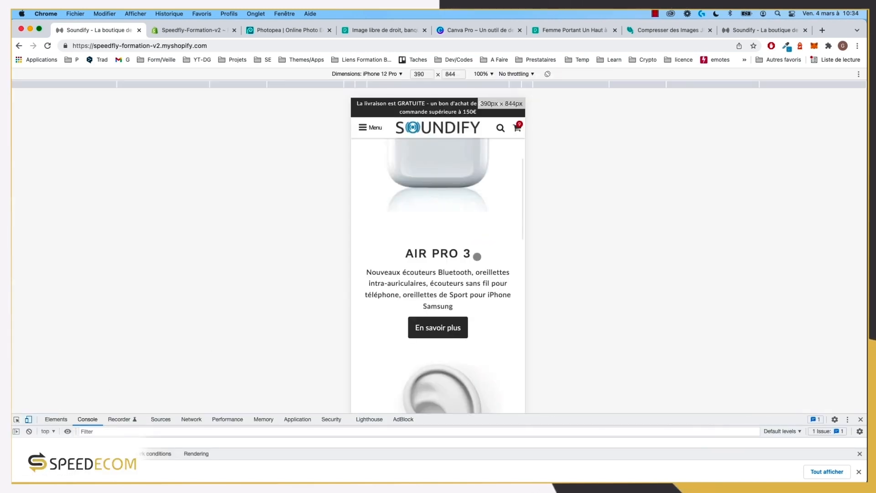
click(47, 47)
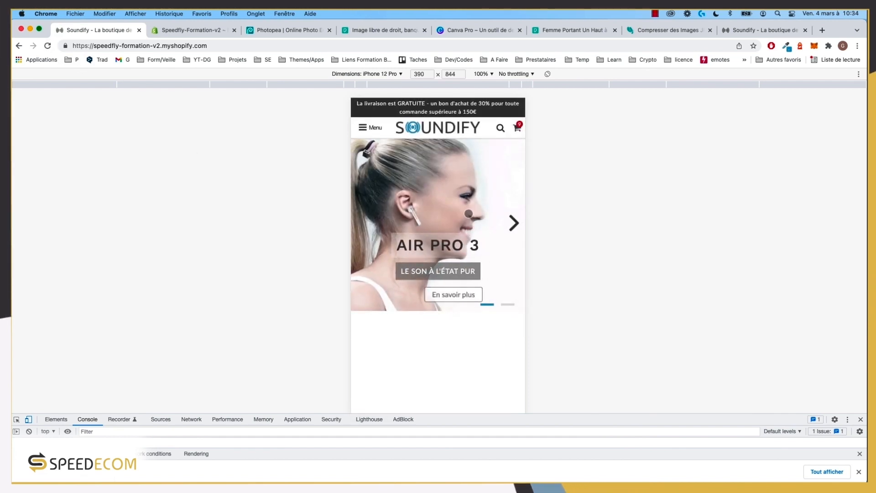
scroll(469, 213, down, 5)
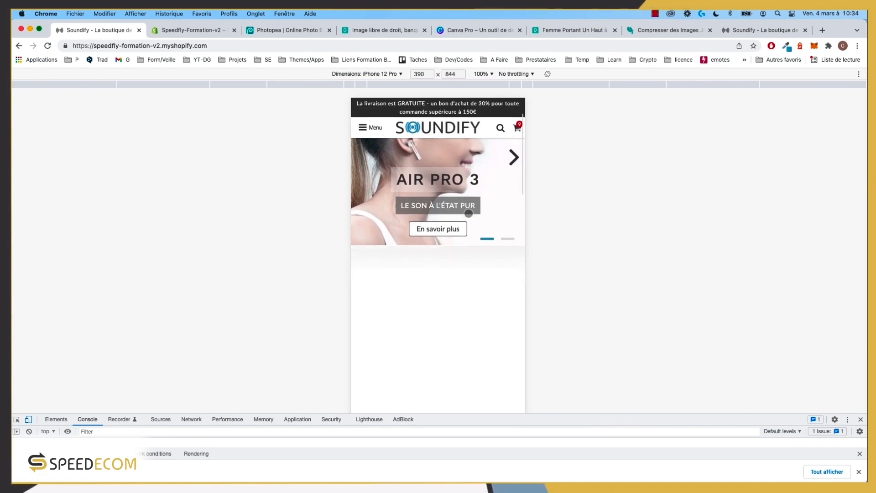
scroll(469, 214, down, 7)
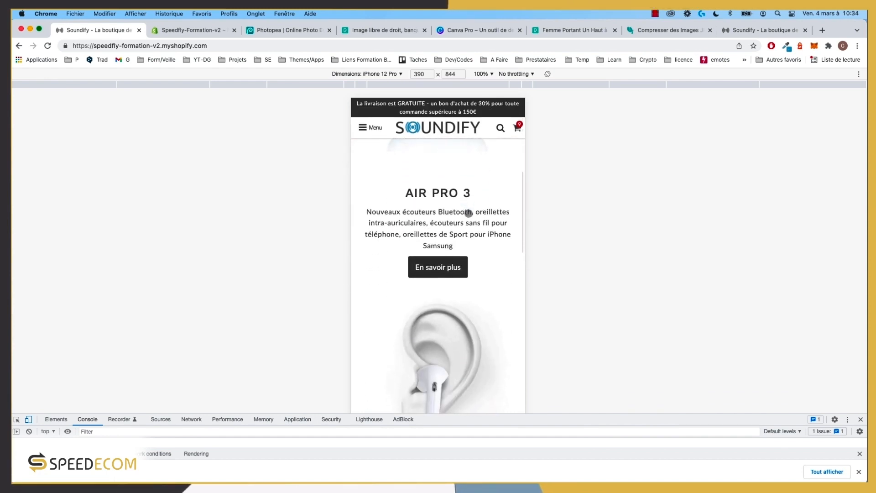
scroll(468, 213, down, 8)
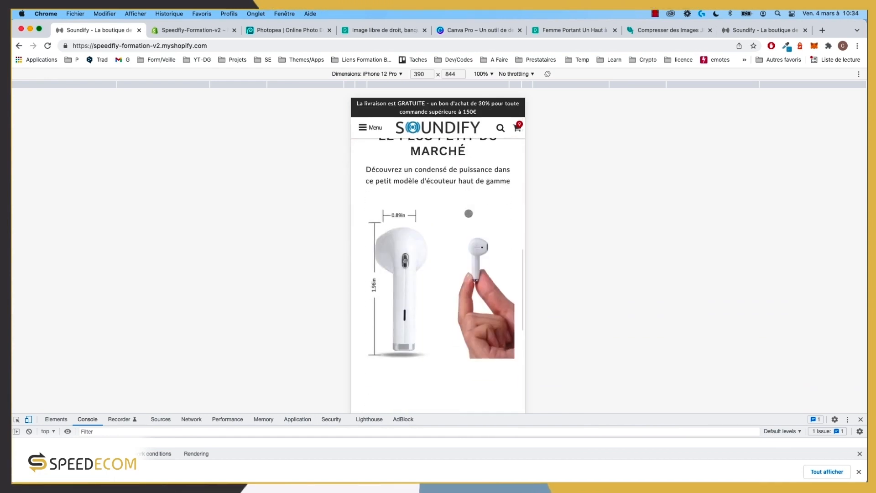
scroll(469, 214, down, 4)
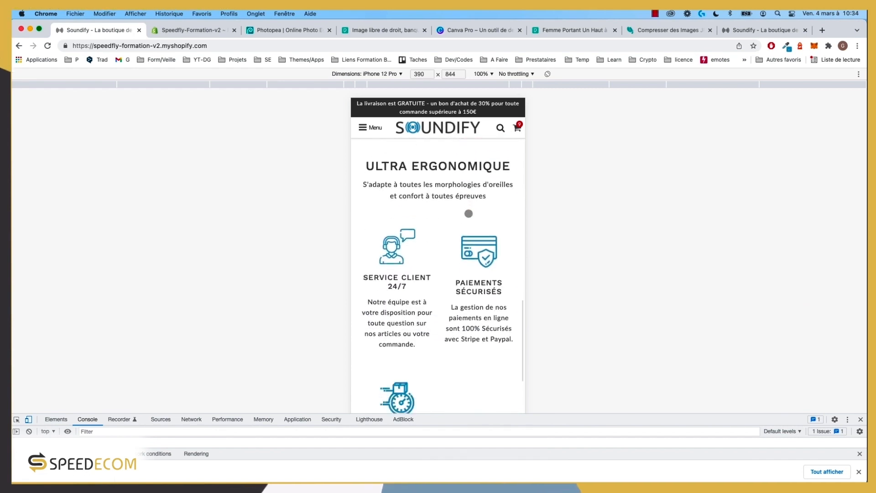
scroll(469, 213, up, 8)
scroll(468, 213, up, 8)
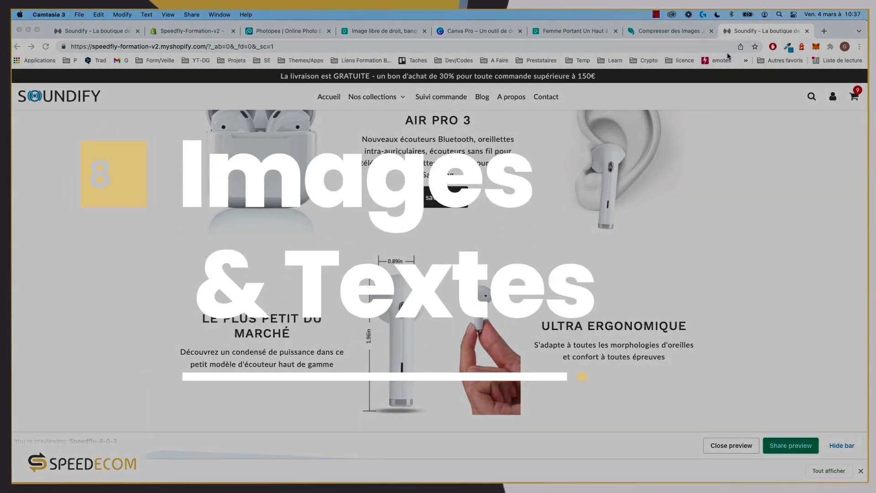
Step: Review the NOS ÉCOUTEURS section on the storefront, then return to the homepage theme editor
scroll(613, 248, down, 10)
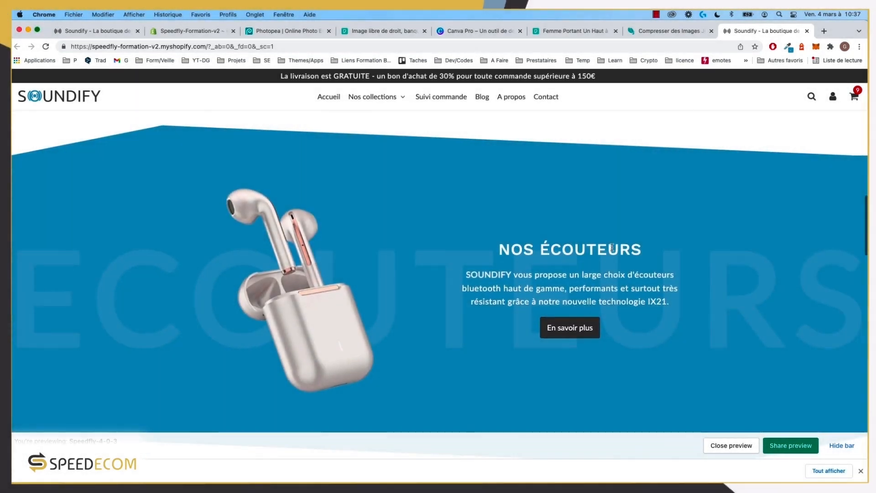
scroll(612, 248, down, 3)
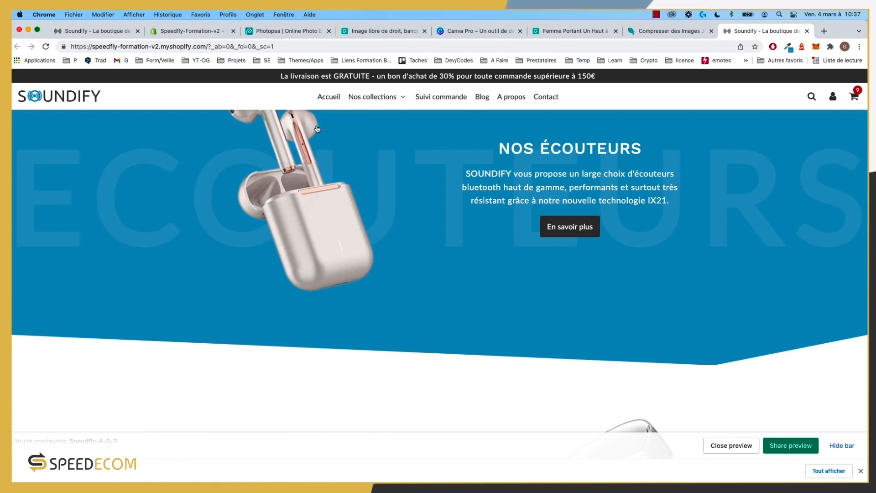
scroll(347, 207, up, 1)
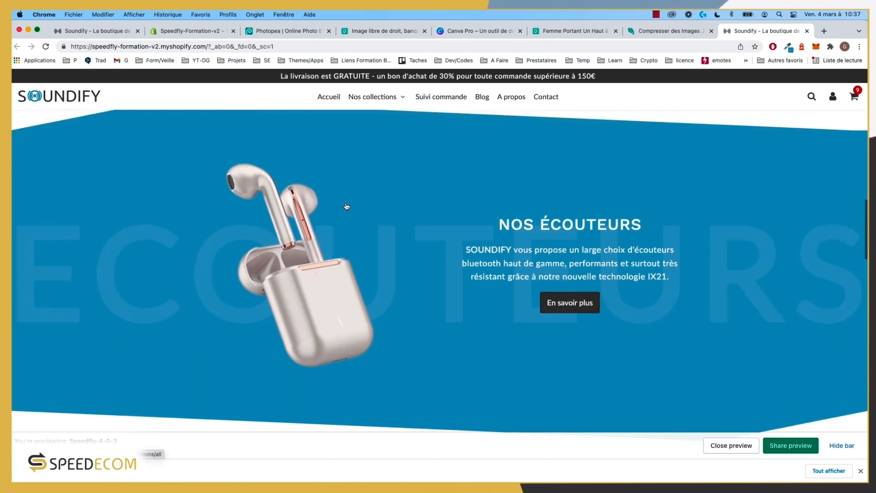
scroll(293, 227, up, 2)
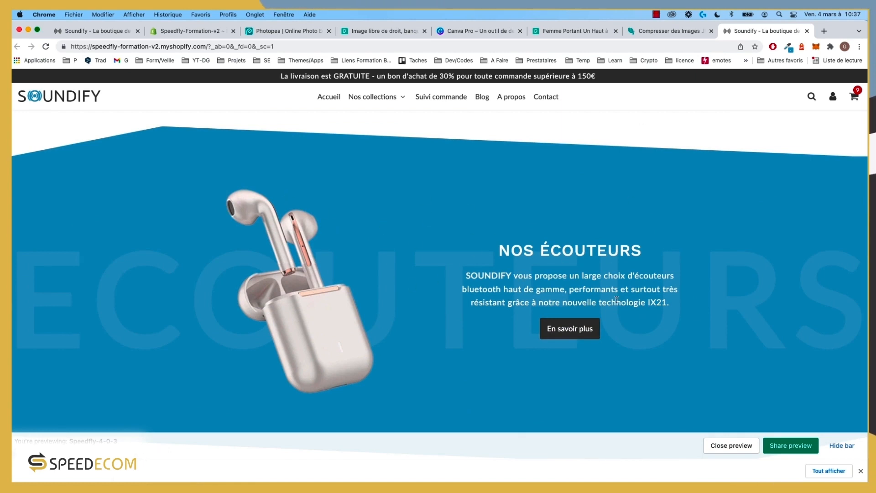
scroll(617, 300, down, 10)
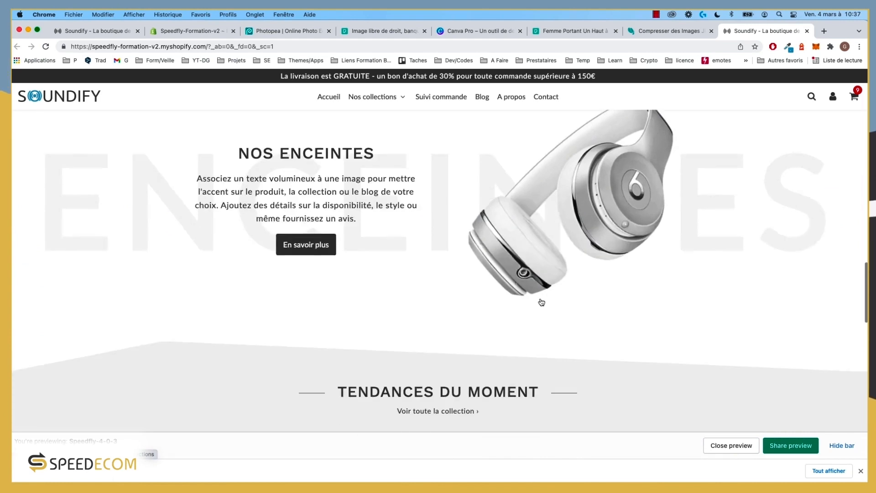
scroll(542, 303, down, 3)
scroll(536, 300, up, 12)
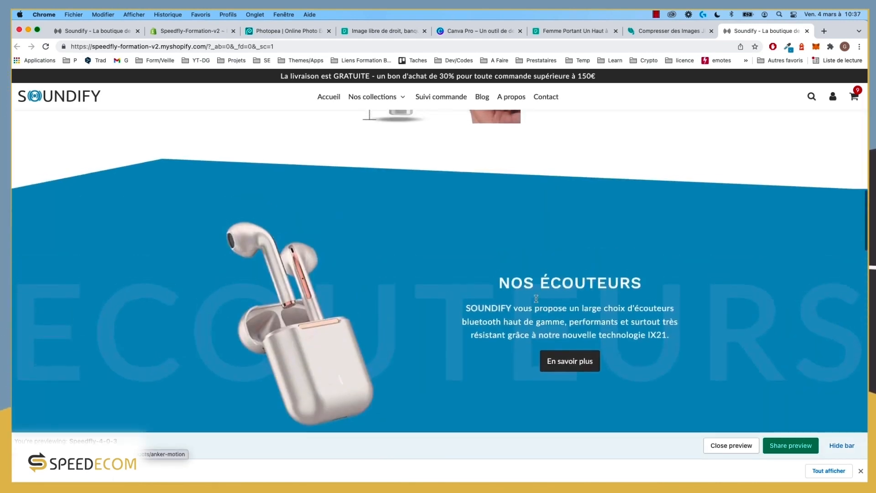
scroll(401, 298, down, 4)
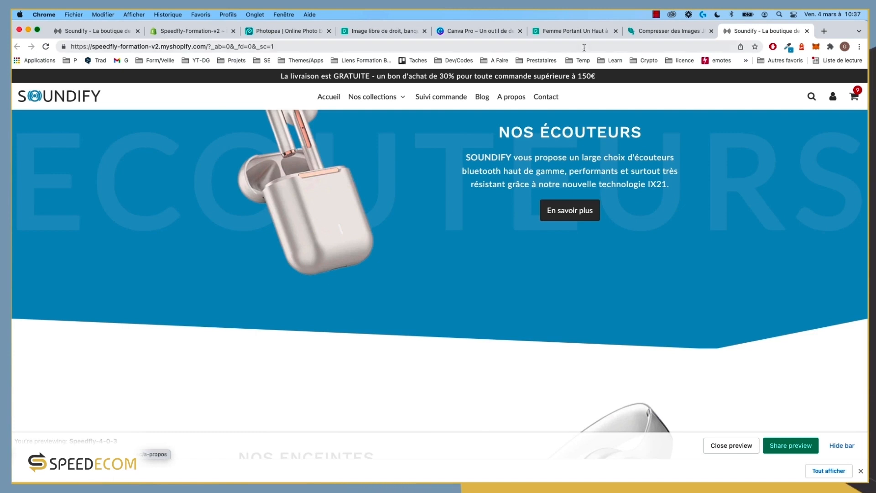
click(187, 31)
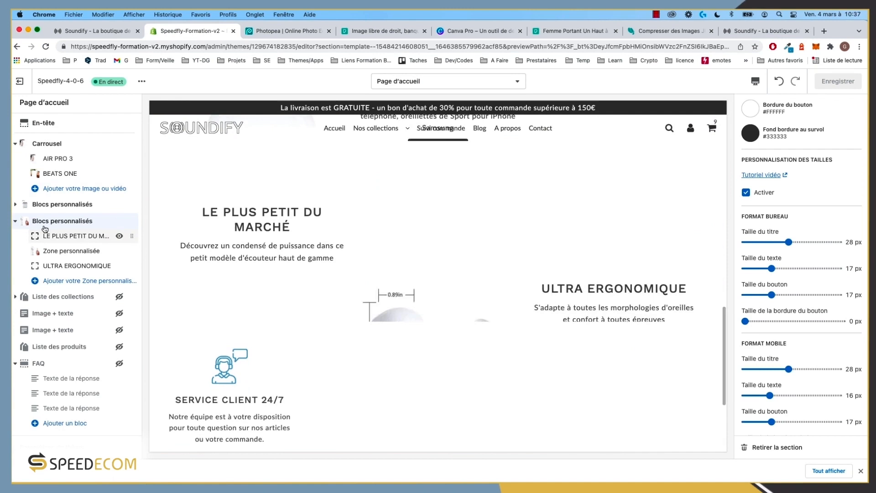
Step: Unhide the collection list and both Image + texte sections, moving both Image + texte sections above the collection list
scroll(51, 312, down, 1)
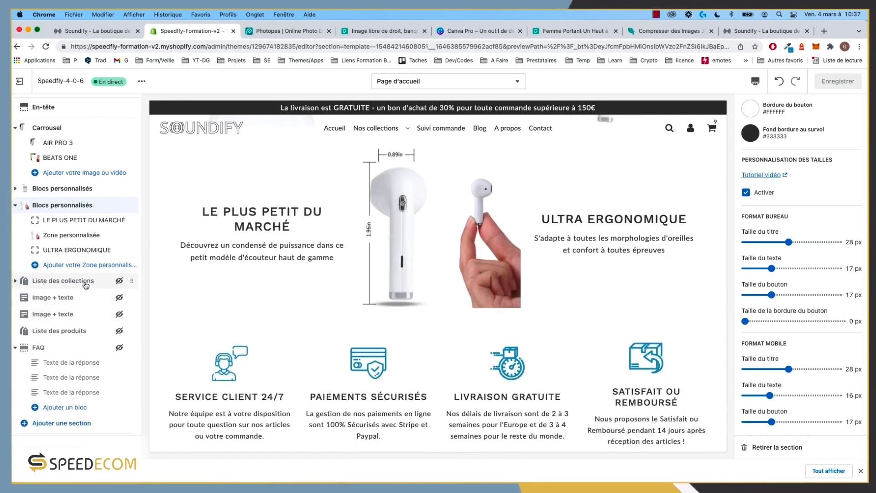
click(119, 281)
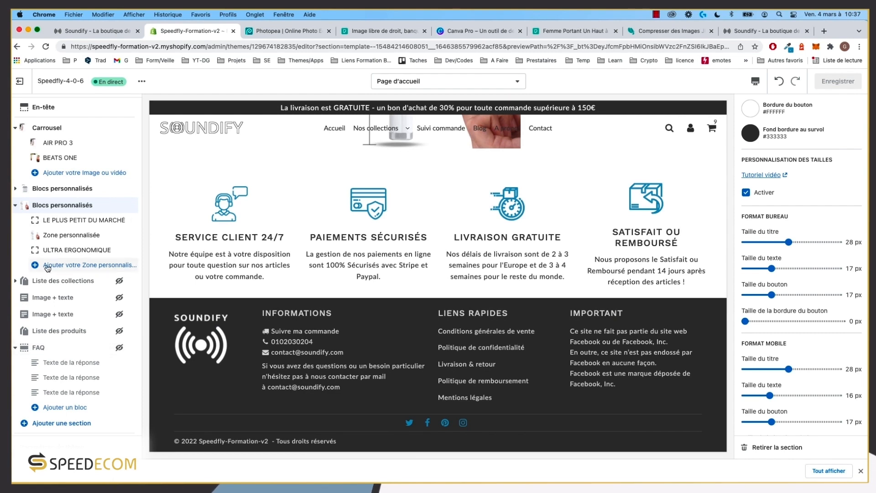
click(119, 298)
drag(120, 298, 97, 282)
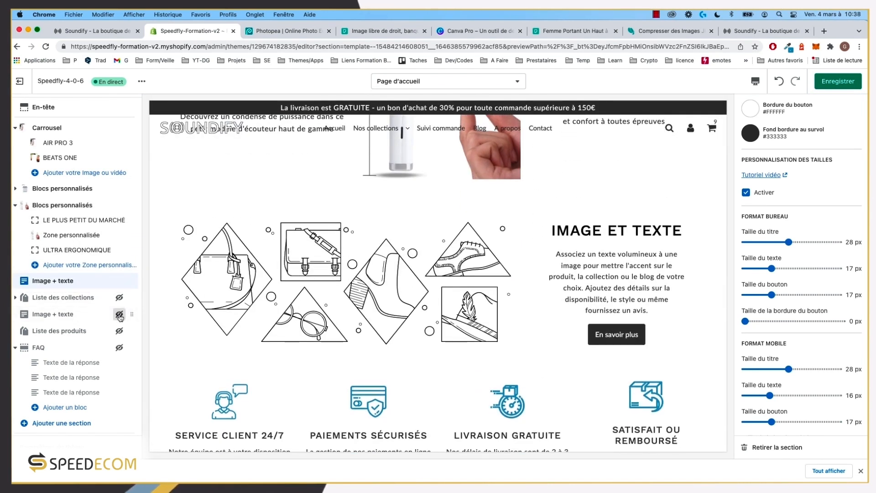
click(120, 315)
mouse_move(130, 314)
mouse_down()
mouse_move(131, 295)
mouse_move(125, 303)
mouse_up()
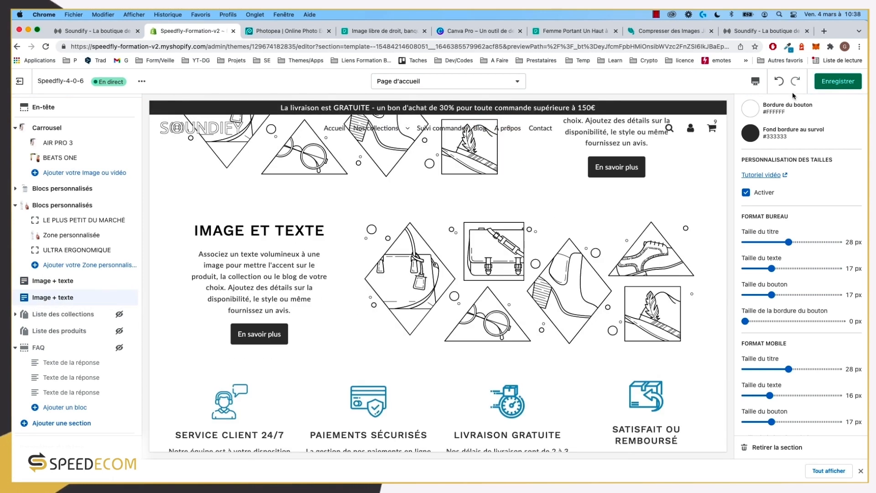
click(767, 31)
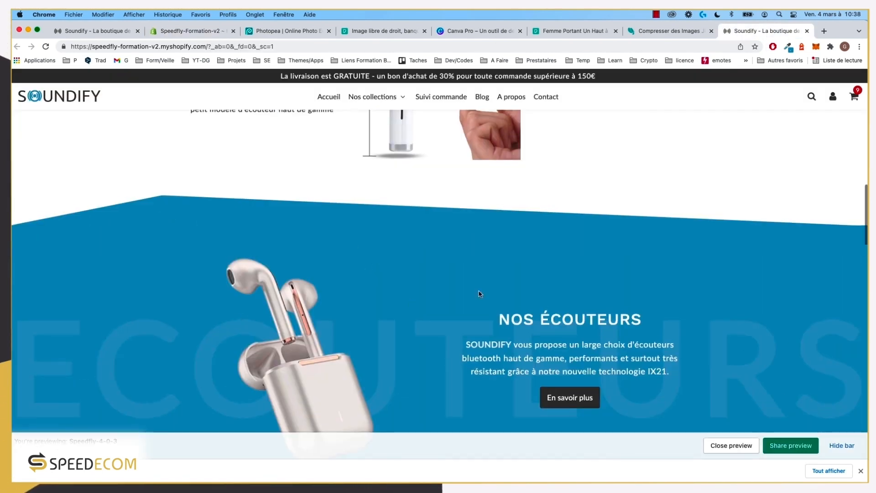
scroll(574, 334, down, 10)
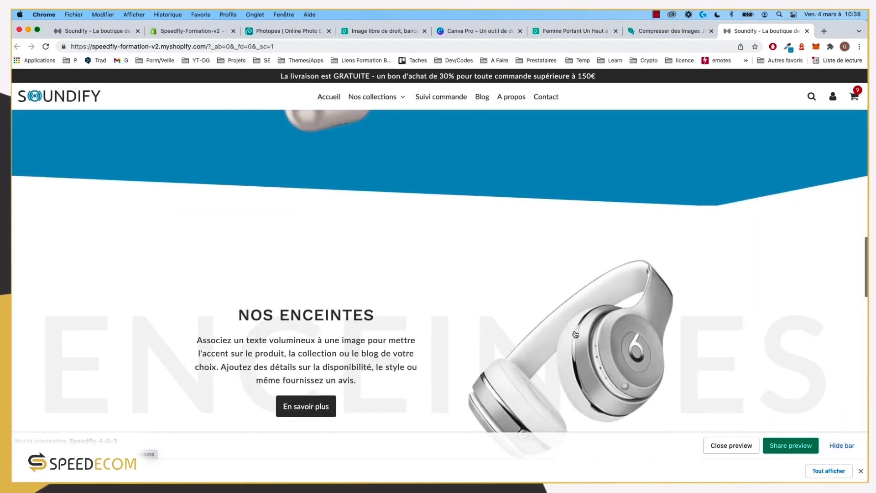
Step: Open the first Image + texte section's settings, comparing it with the storefront's NOS ÉCOUTEURS section
scroll(294, 306, down, 5)
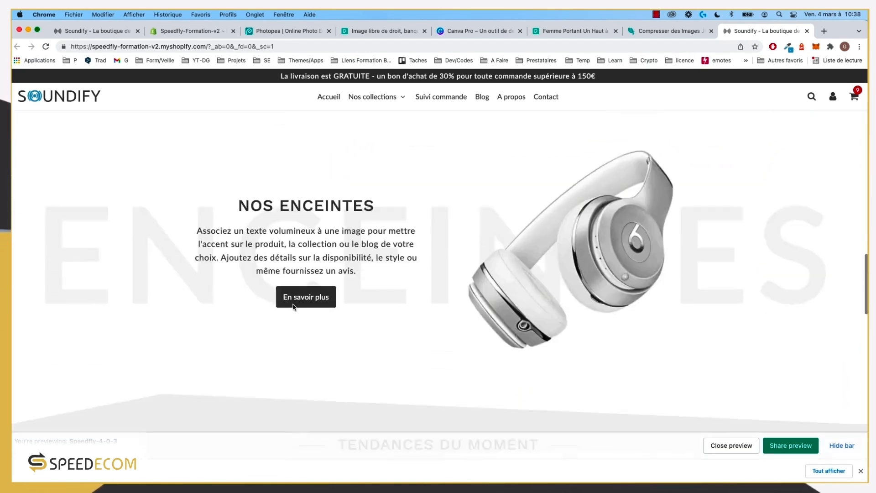
scroll(295, 306, up, 6)
scroll(294, 306, up, 5)
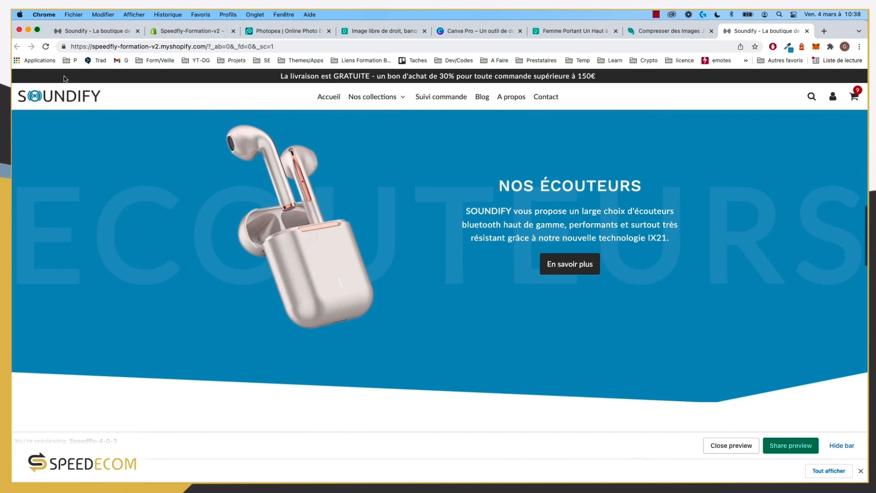
click(193, 32)
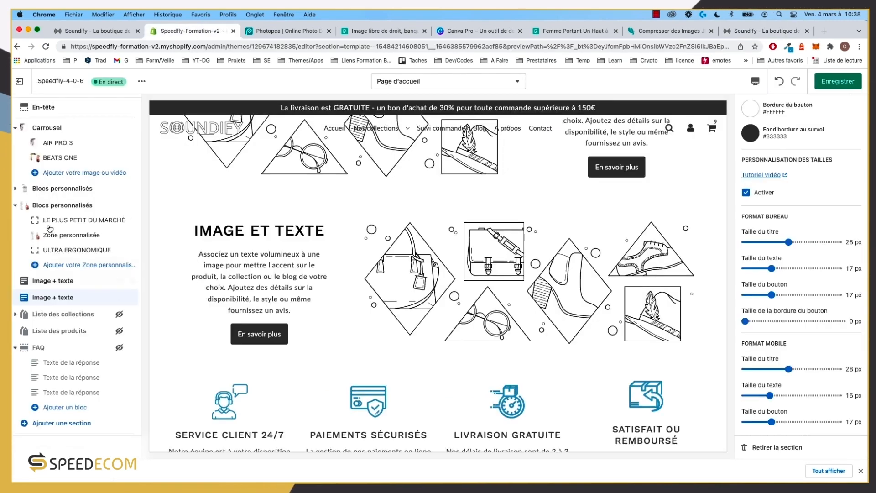
click(55, 281)
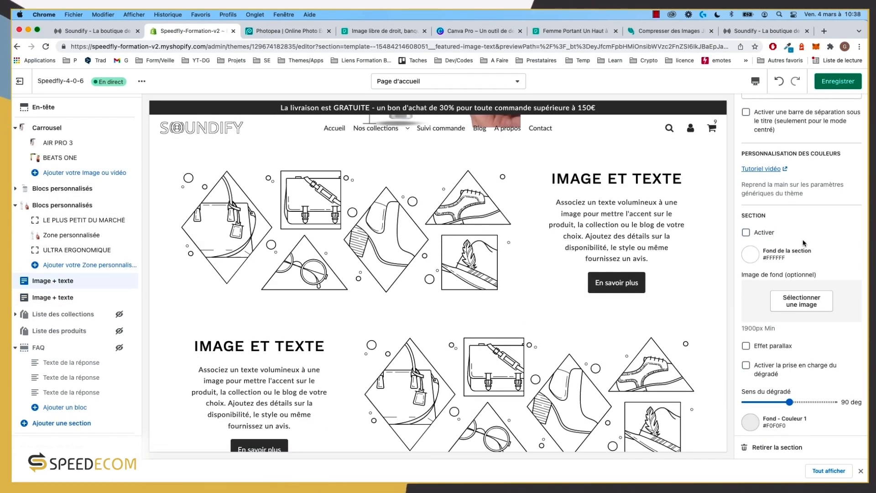
scroll(767, 238, up, 15)
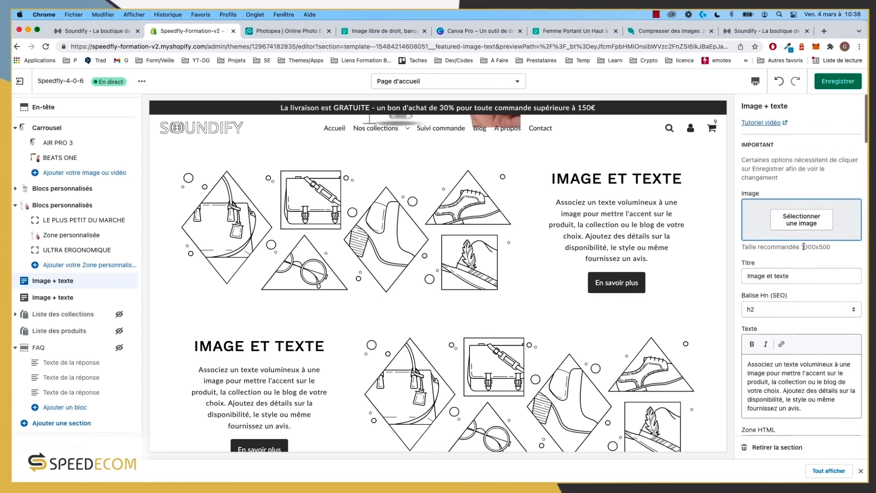
scroll(442, 242, up, 1)
scroll(442, 243, up, 1)
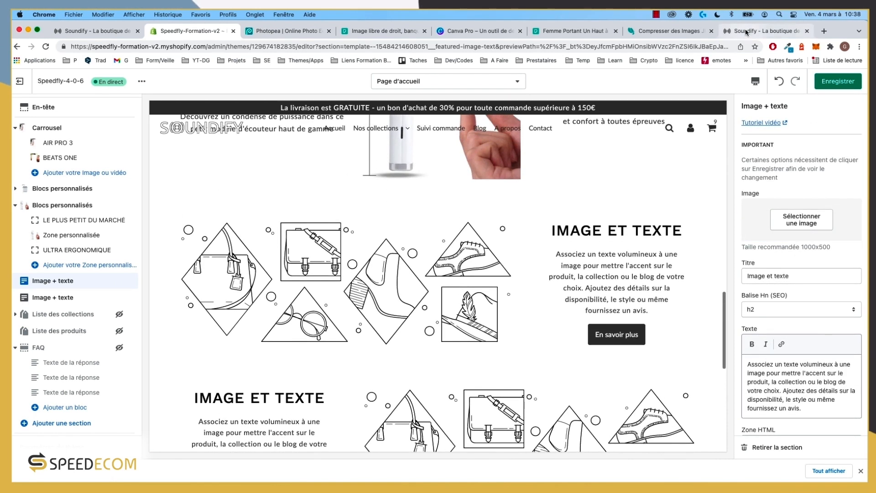
click(749, 31)
scroll(573, 246, up, 2)
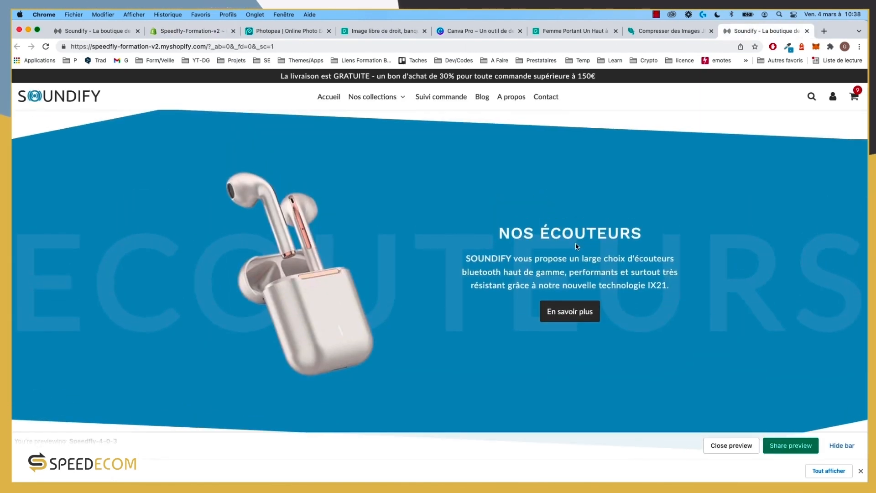
click(183, 31)
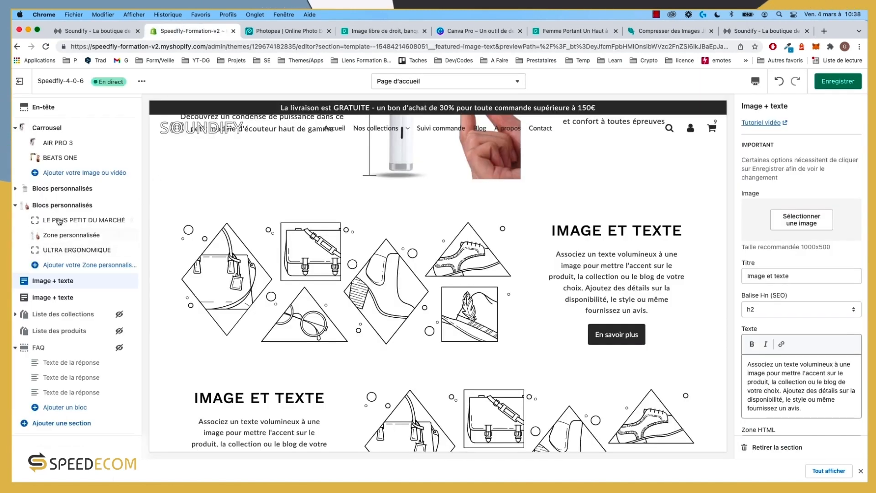
scroll(783, 264, down, 10)
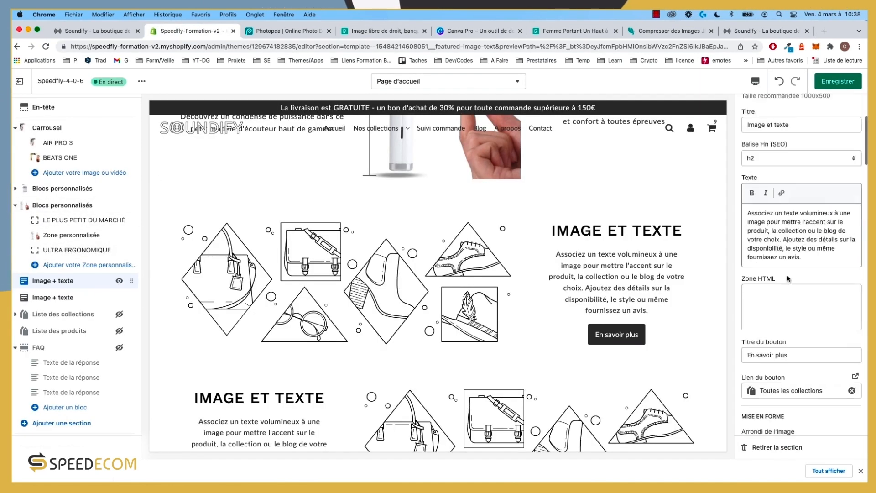
scroll(789, 282, down, 5)
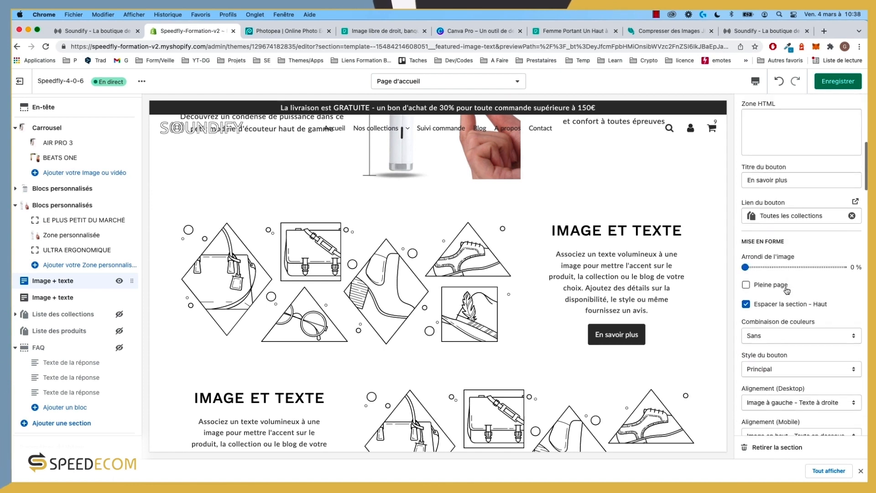
scroll(787, 290, down, 3)
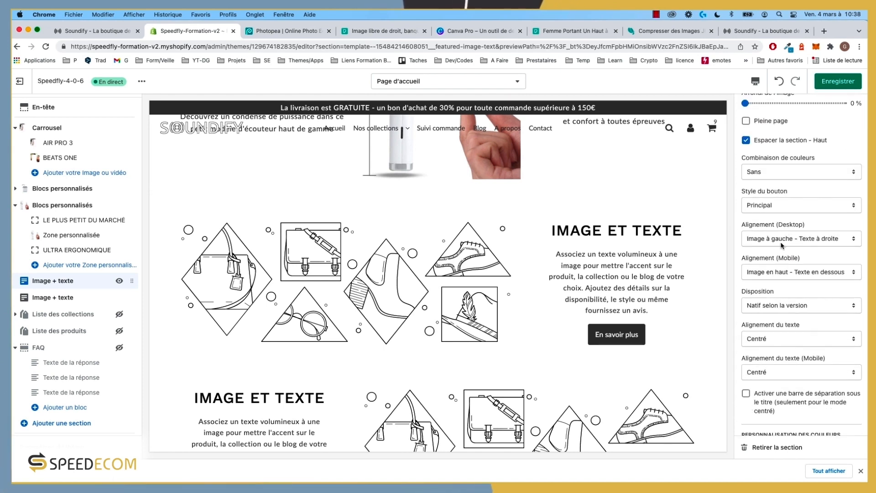
Step: Try image-right desktop alignment, then keep image left with text right, and check the storefront
click(782, 245)
click(781, 248)
click(794, 239)
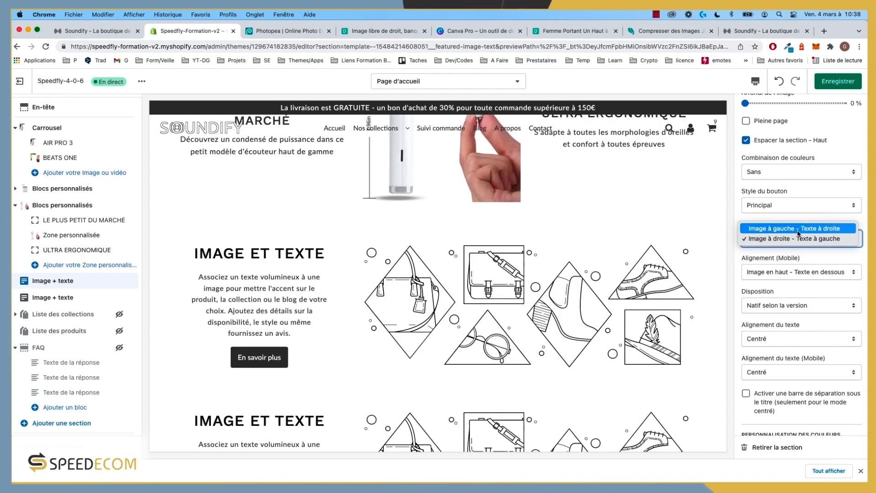
click(798, 233)
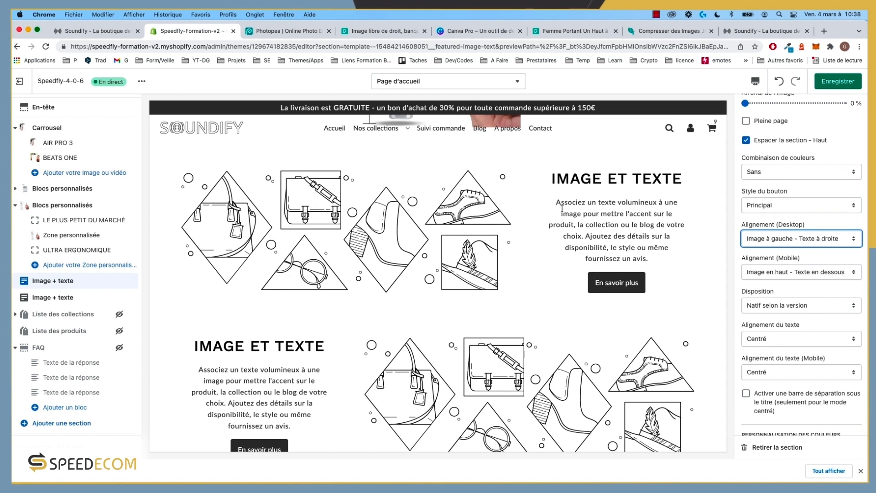
click(740, 32)
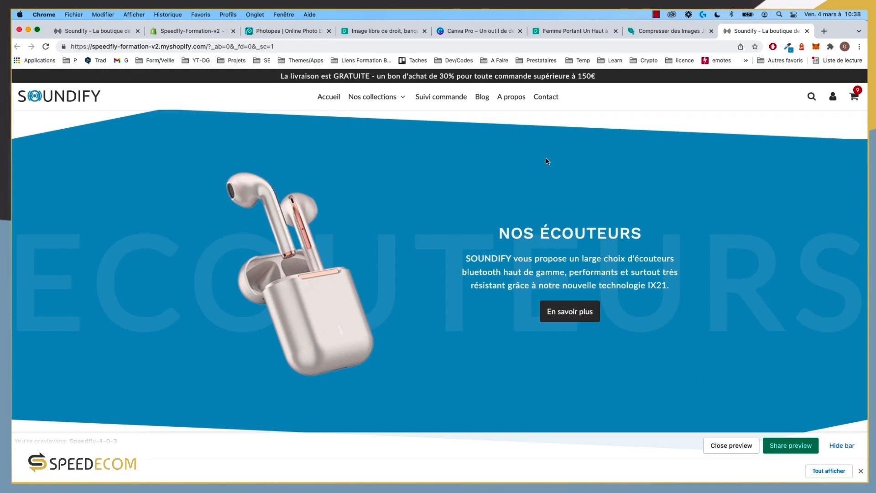
click(194, 32)
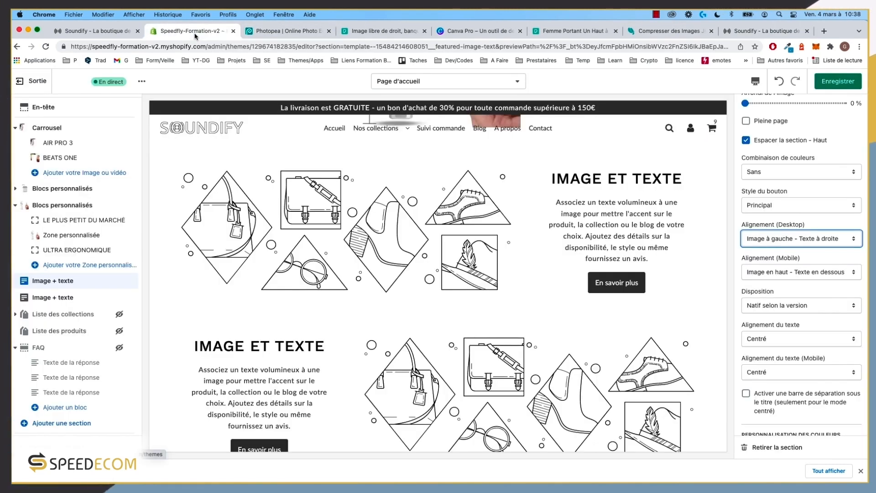
Step: Apply layout Dispositon 1 and set the section image to the rose-gold AirPods case
click(779, 310)
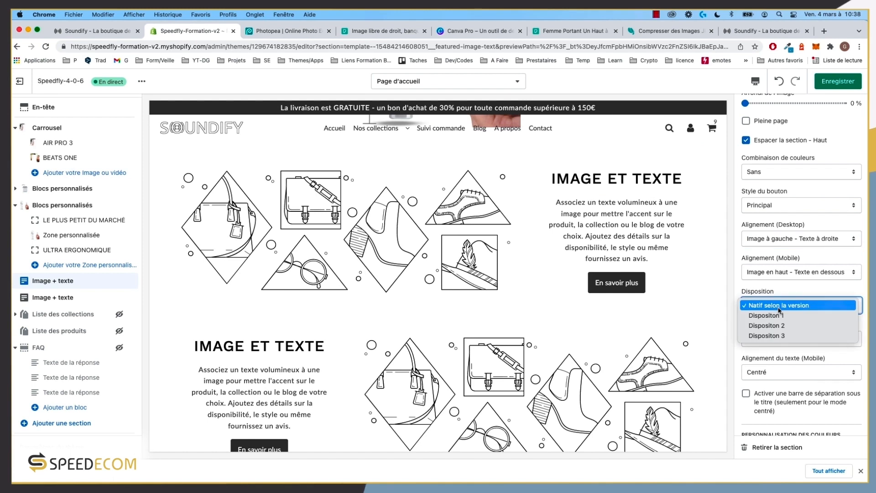
click(783, 316)
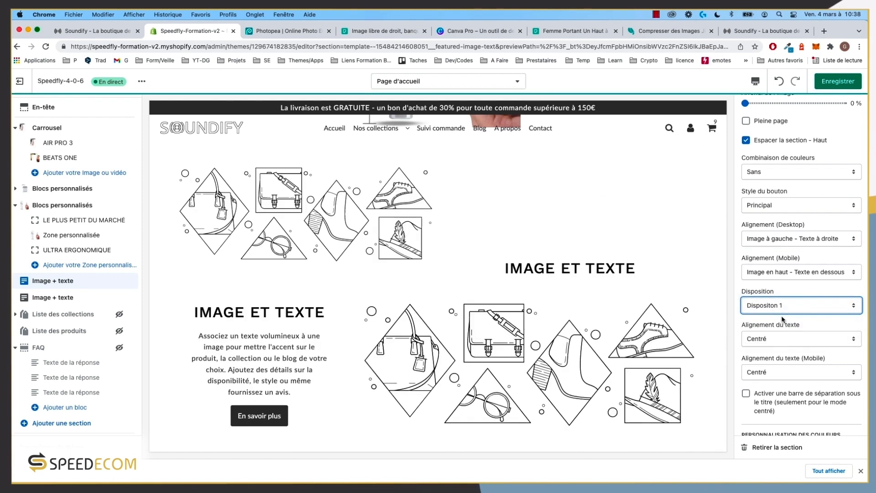
scroll(428, 228, up, 3)
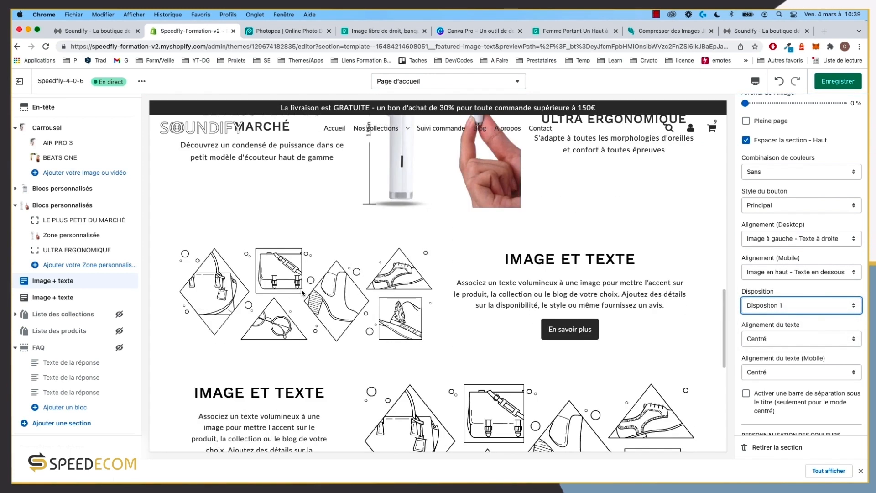
scroll(804, 300, up, 3)
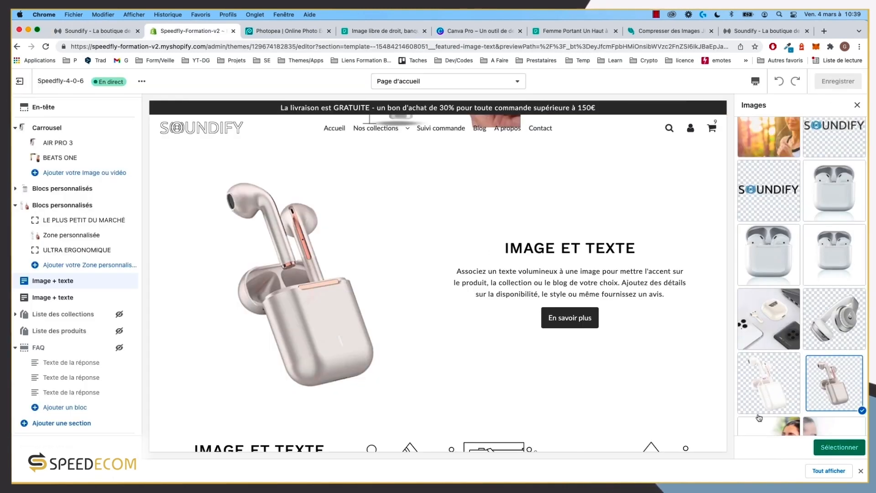
click(854, 447)
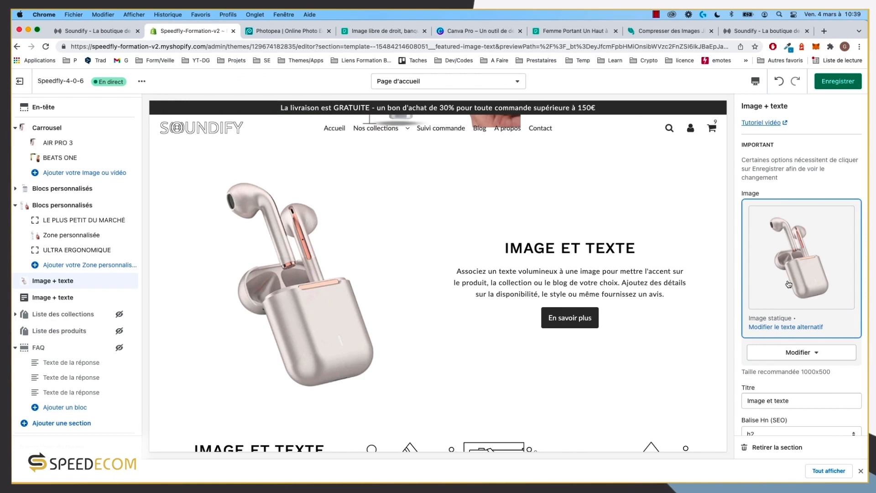
scroll(795, 311, down, 5)
scroll(795, 311, up, 2)
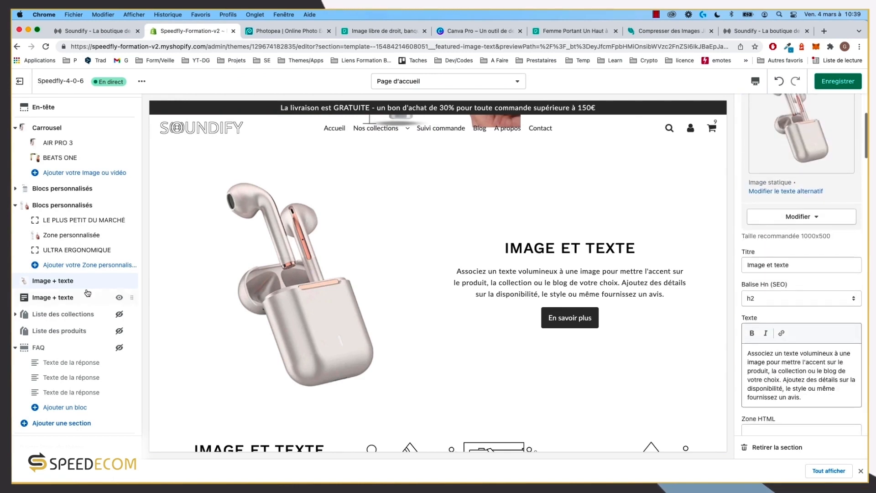
scroll(54, 212, up, 2)
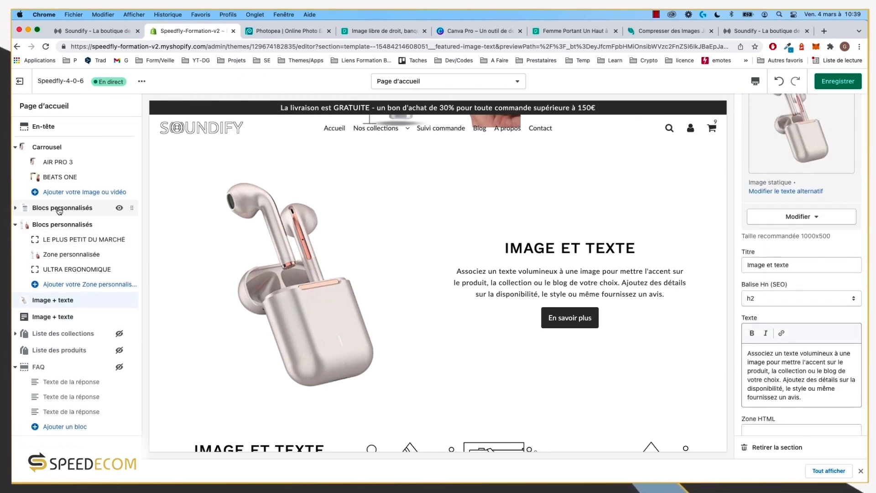
click(63, 209)
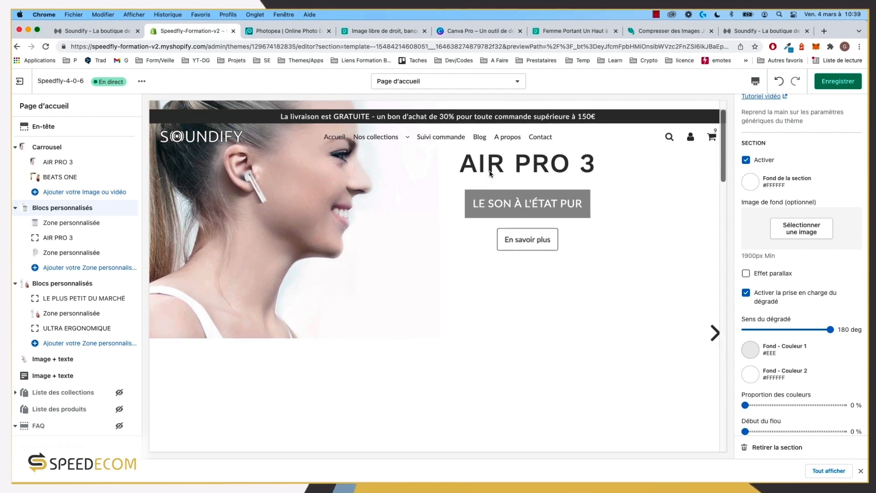
scroll(490, 173, down, 5)
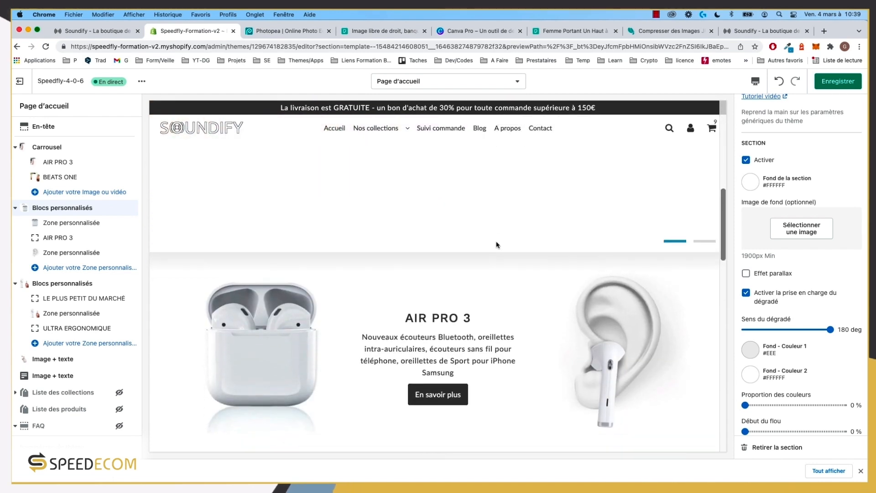
scroll(497, 245, down, 6)
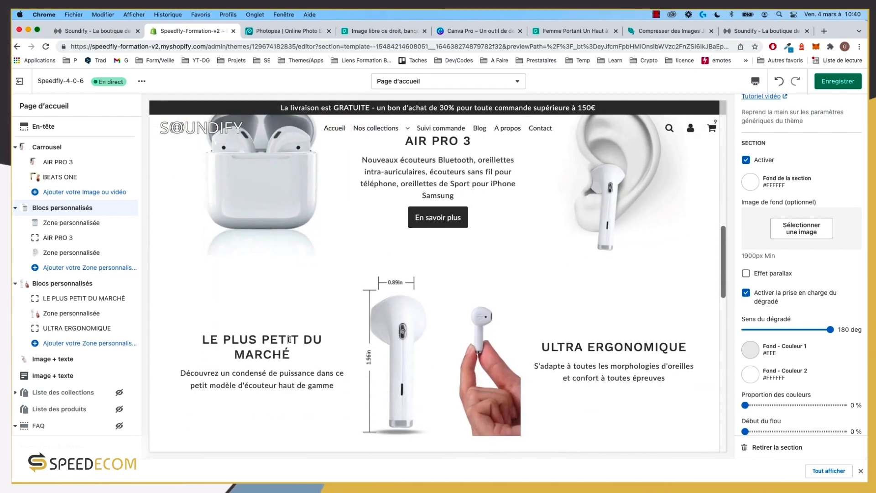
scroll(428, 220, up, 2)
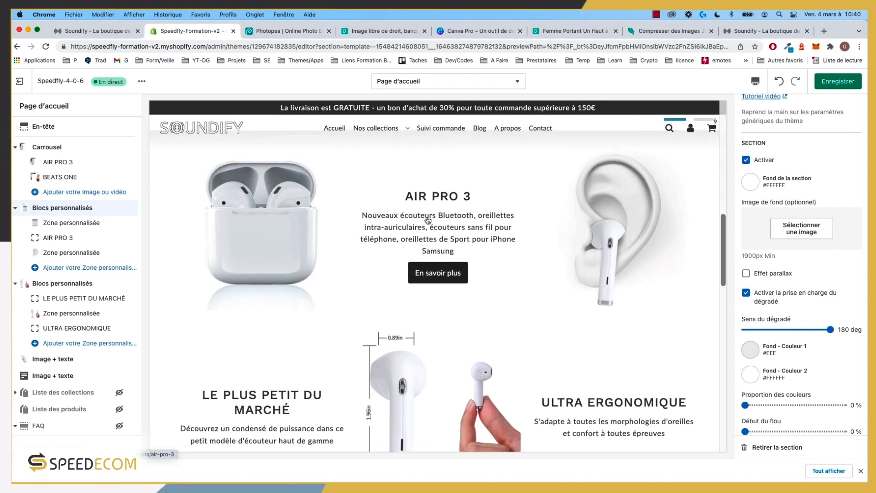
scroll(471, 207, up, 1)
drag(468, 202, 411, 203)
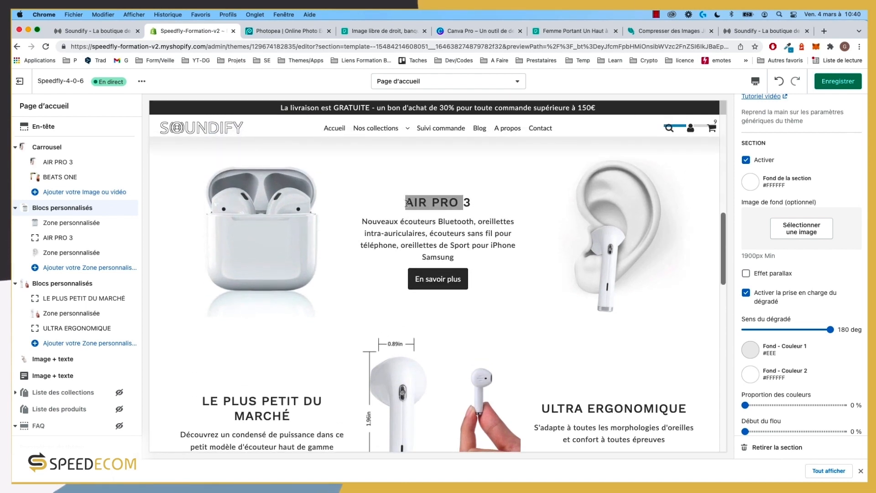
click(407, 203)
scroll(483, 201, up, 10)
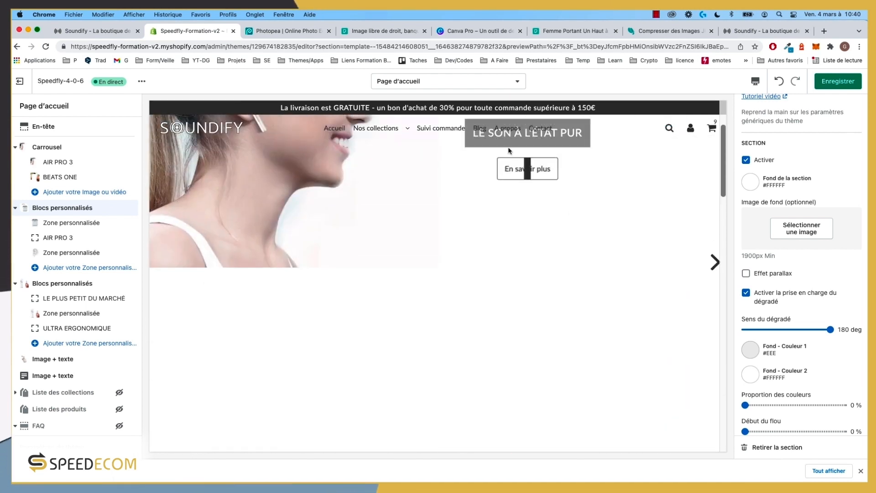
scroll(538, 245, down, 5)
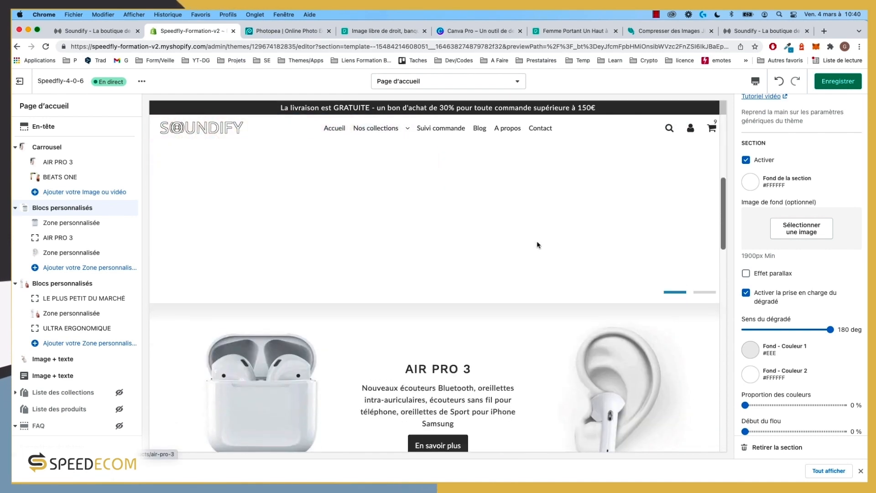
scroll(538, 245, down, 2)
drag(486, 284, 403, 282)
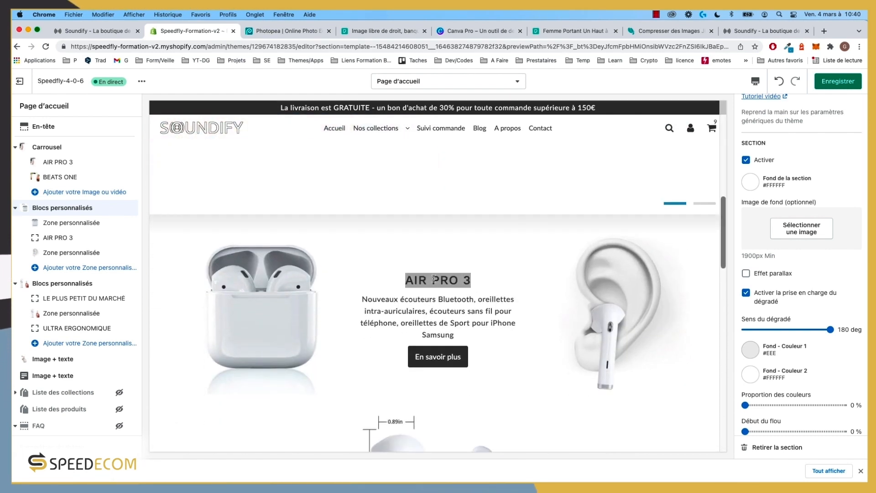
scroll(434, 280, down, 2)
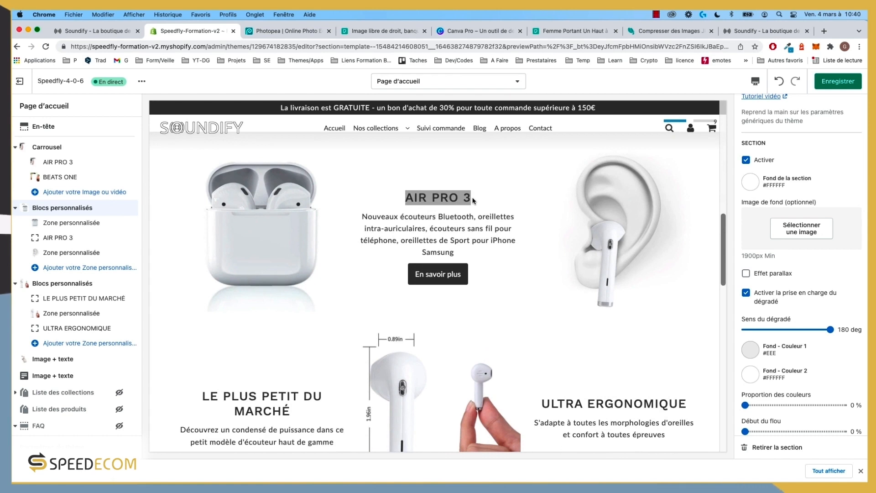
scroll(411, 196, down, 1)
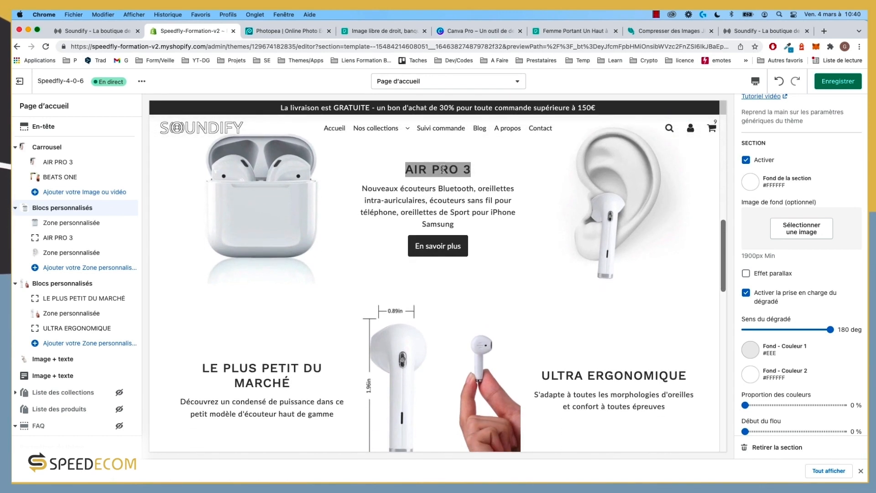
click(58, 227)
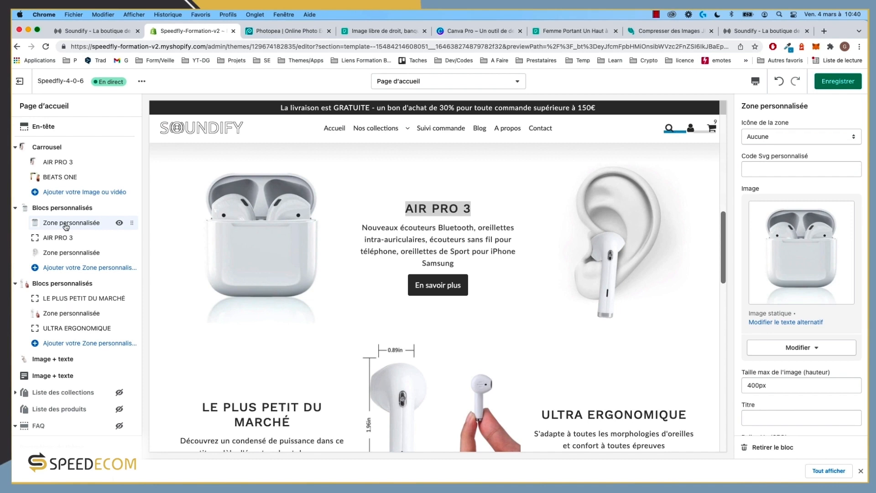
scroll(802, 274, down, 5)
click(776, 267)
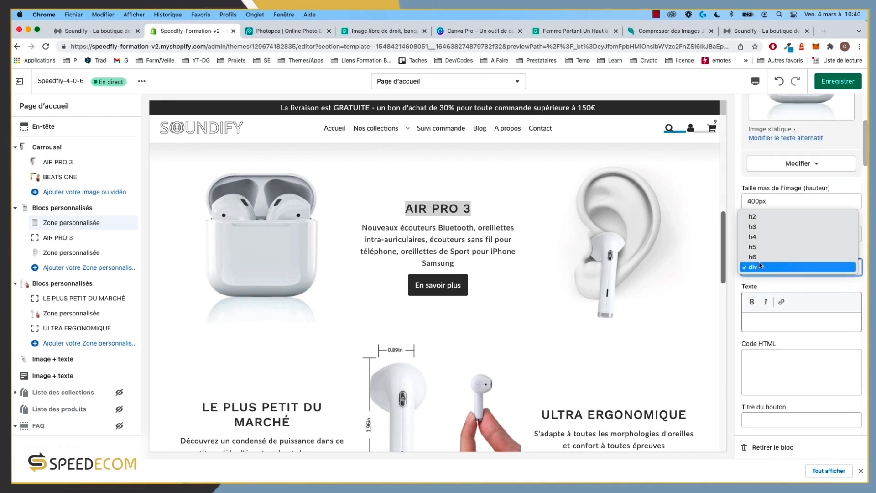
click(803, 287)
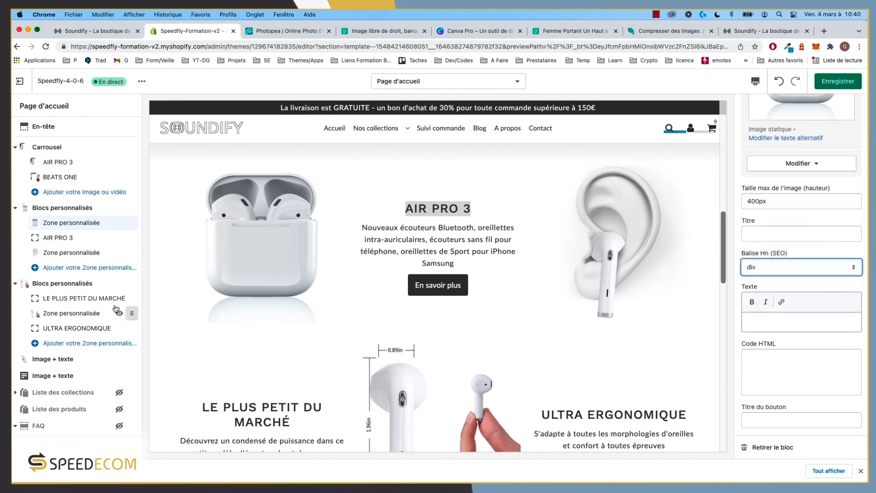
click(64, 359)
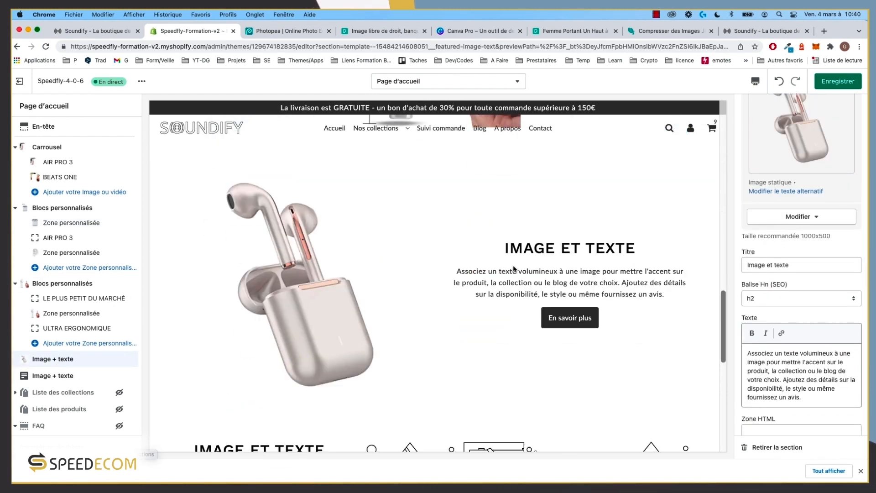
drag(506, 247, 624, 245)
click(637, 249)
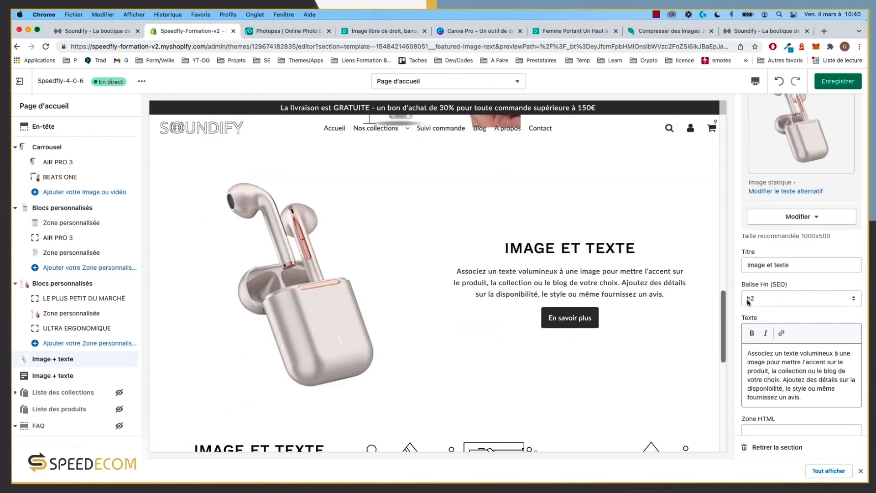
click(758, 299)
click(758, 299)
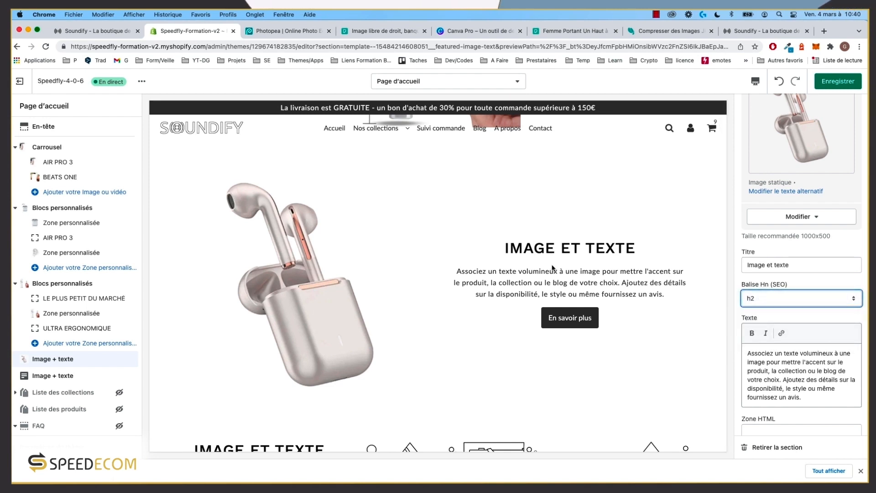
scroll(542, 278, up, 6)
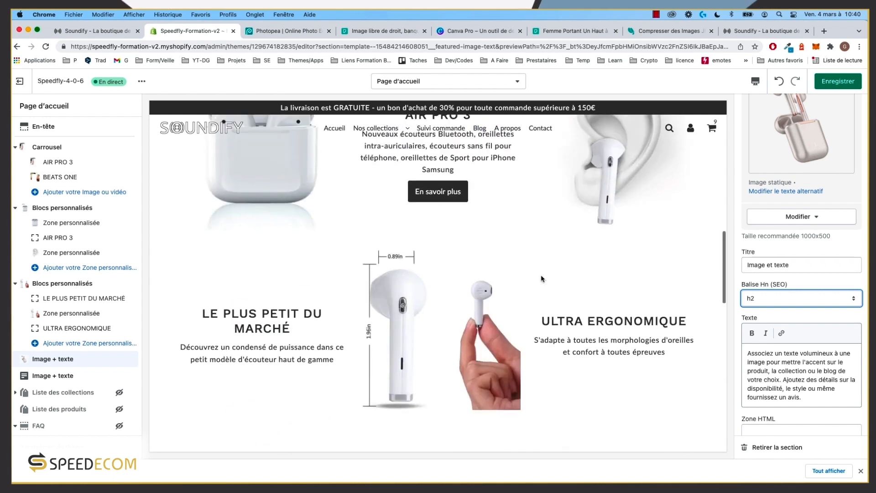
scroll(542, 278, down, 6)
scroll(541, 278, up, 20)
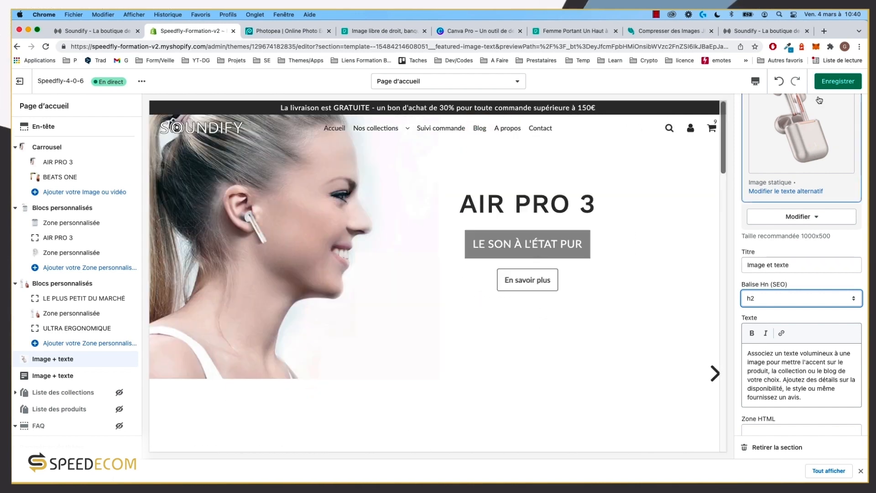
Step: Save, then replace the 'Image et texte' title with the NOS ÉCOUTEURS heading copied from the storefront
key(super+s)
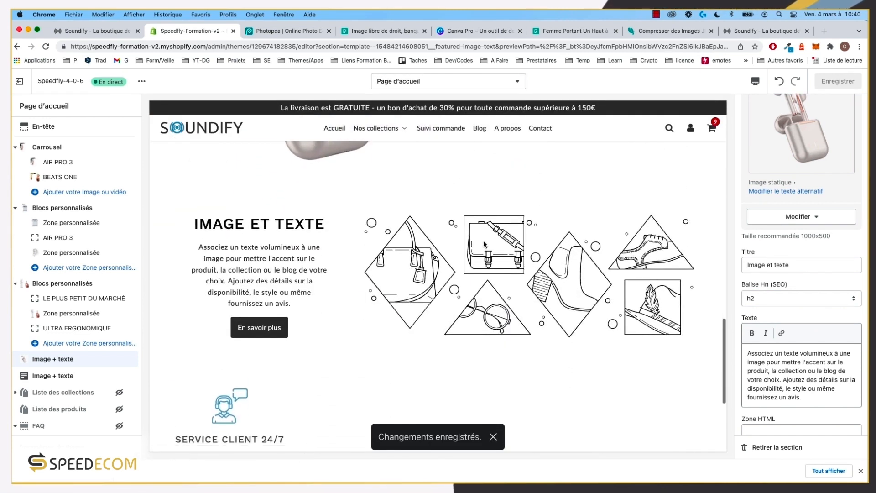
scroll(484, 244, up, 10)
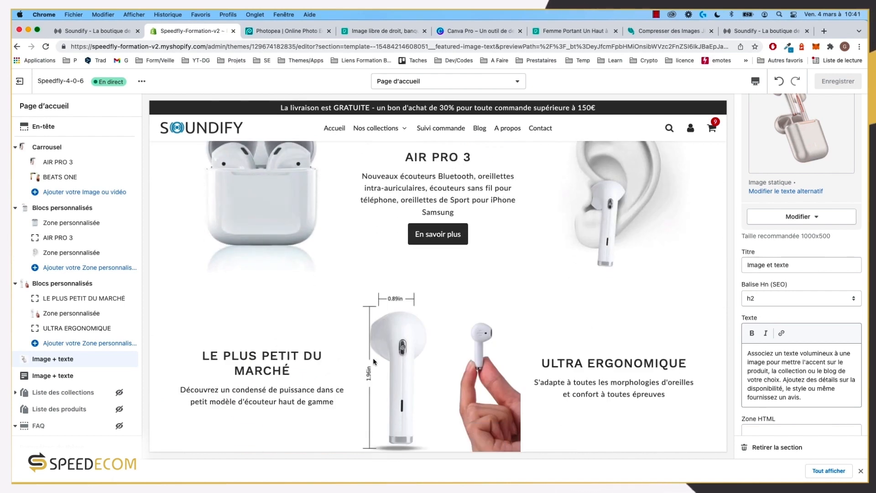
click(84, 359)
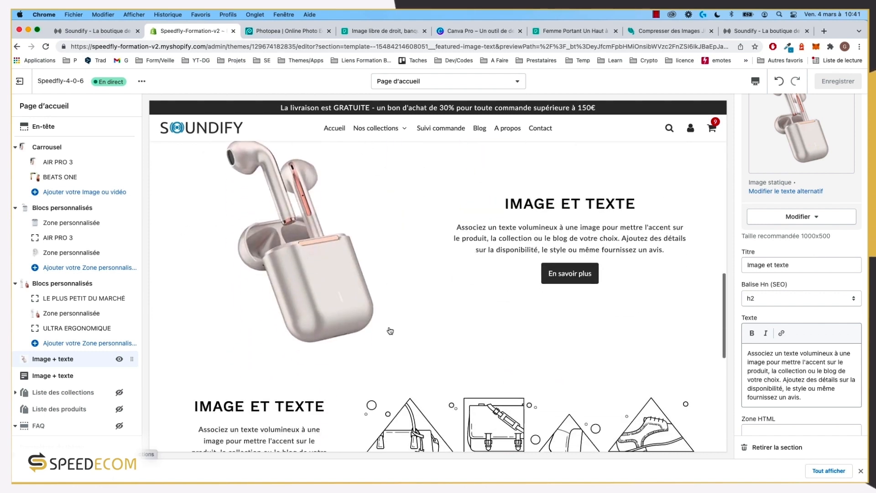
click(746, 32)
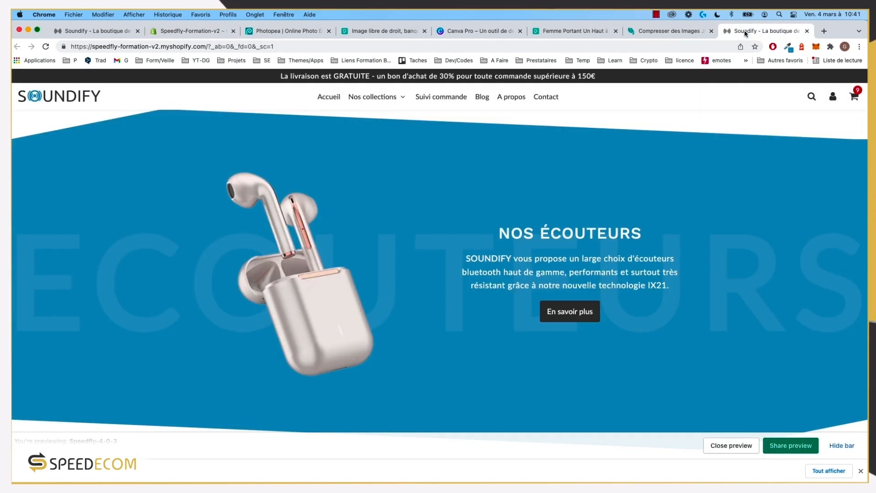
drag(644, 233, 499, 234)
key(ctrl+c)
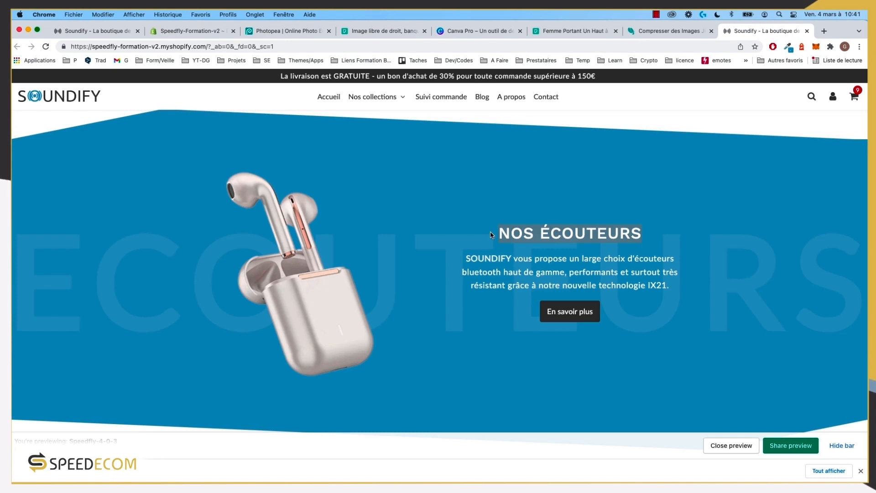
click(232, 29)
triple_click(776, 264)
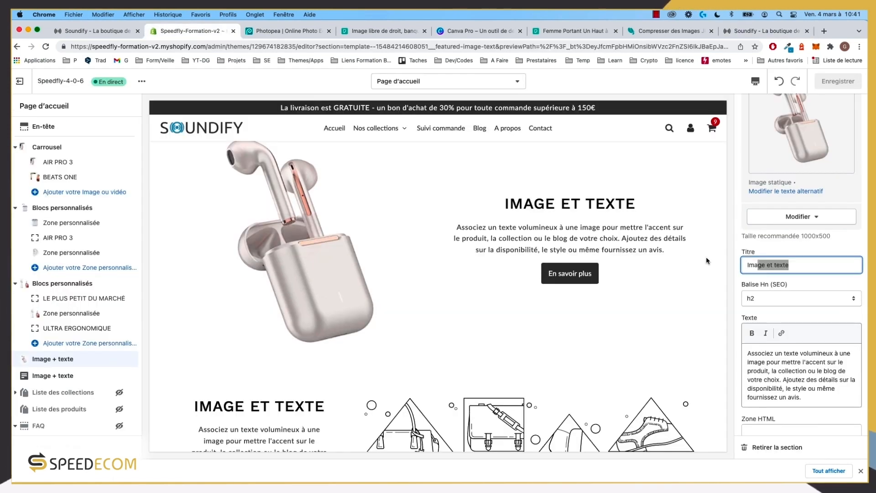
key(ctrl+v)
Step: Replace the placeholder body text with the SOUNDIFY earbuds description copied from the storefront
click(771, 32)
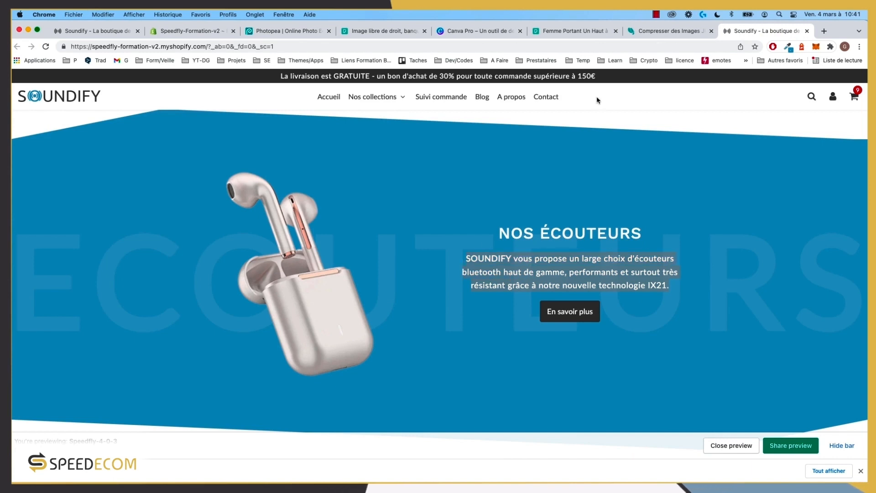
click(192, 31)
click(761, 381)
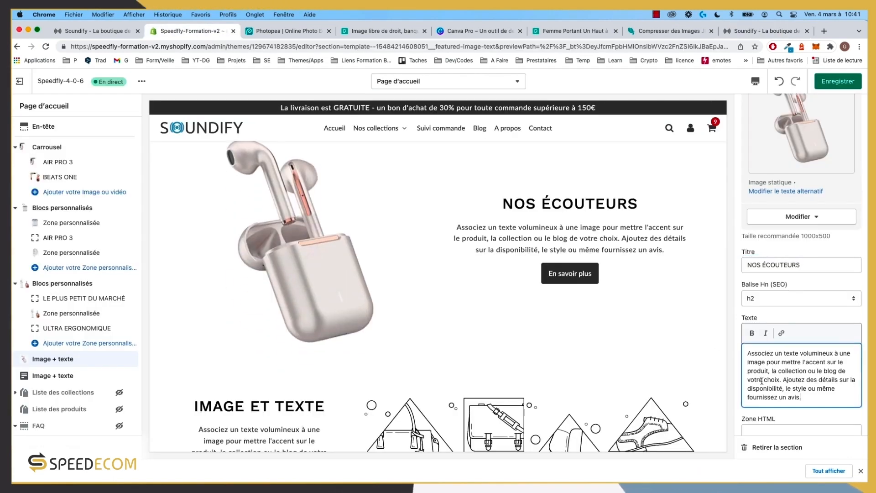
key(ctrl+a)
text(SOUNDIFYvous propose un large choix d'écouteurs bluetooth haut de gamme, performants et surtout très résistant grâce à notre nouvelle technologie IX21.)
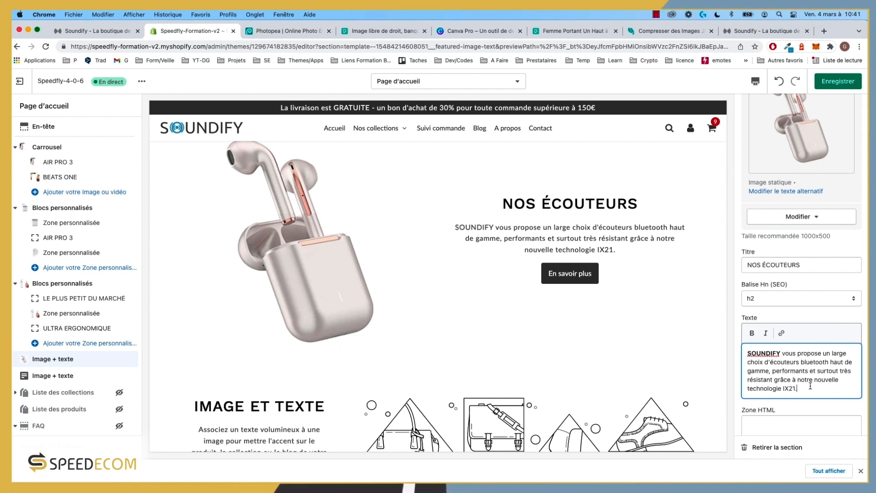
click(757, 32)
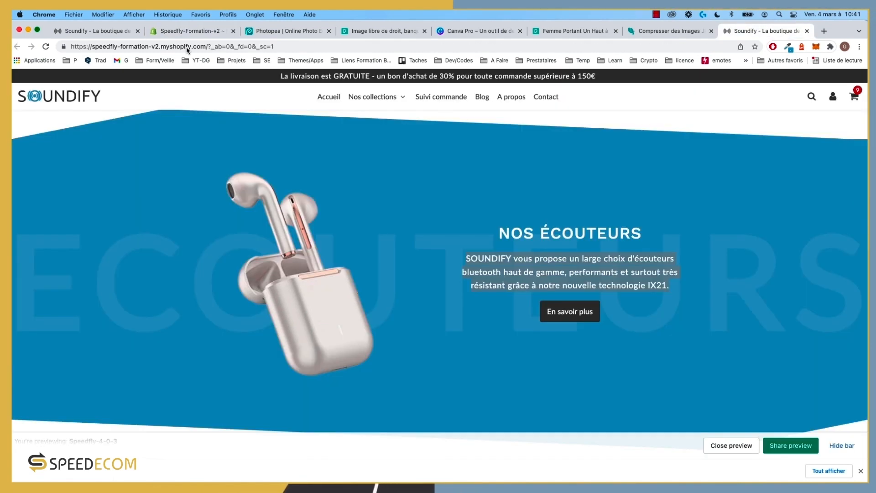
click(95, 32)
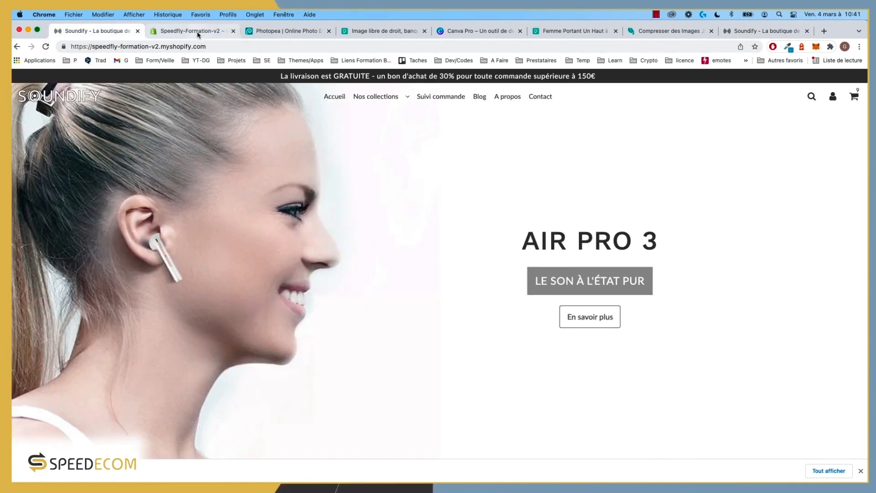
click(196, 32)
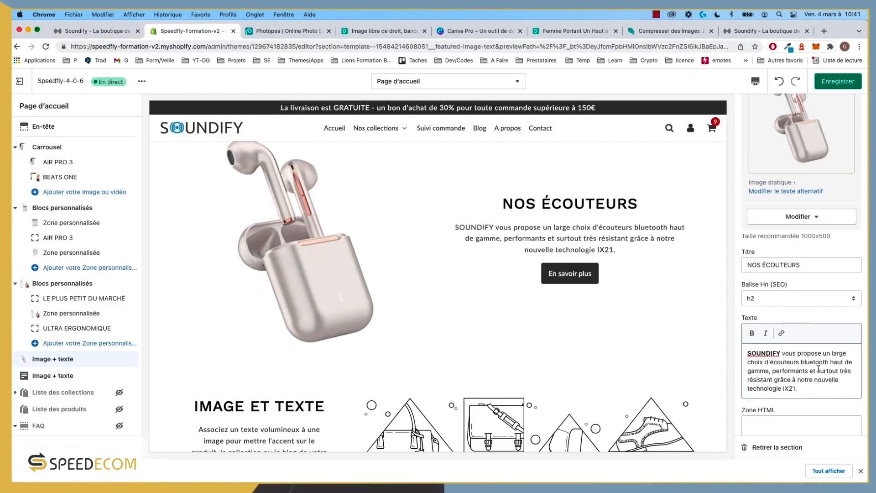
scroll(819, 365, down, 5)
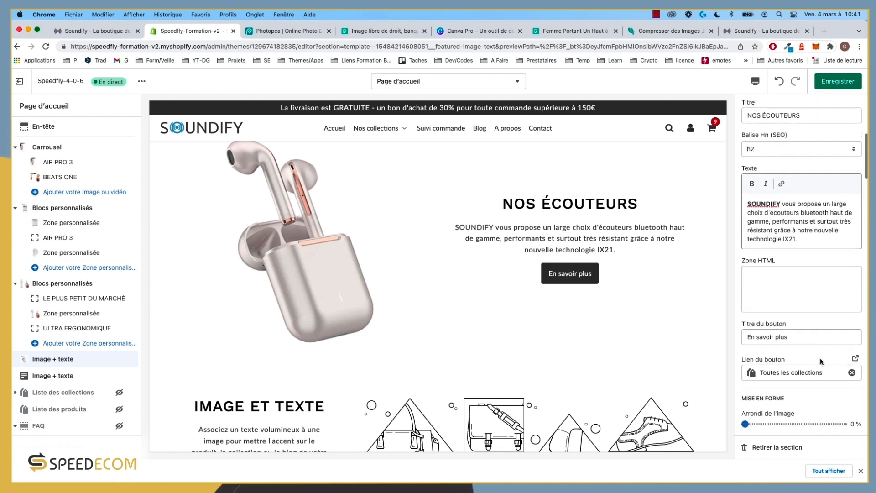
Step: Link the En savoir plus button to the Écouteurs collection instead of all collections
click(852, 357)
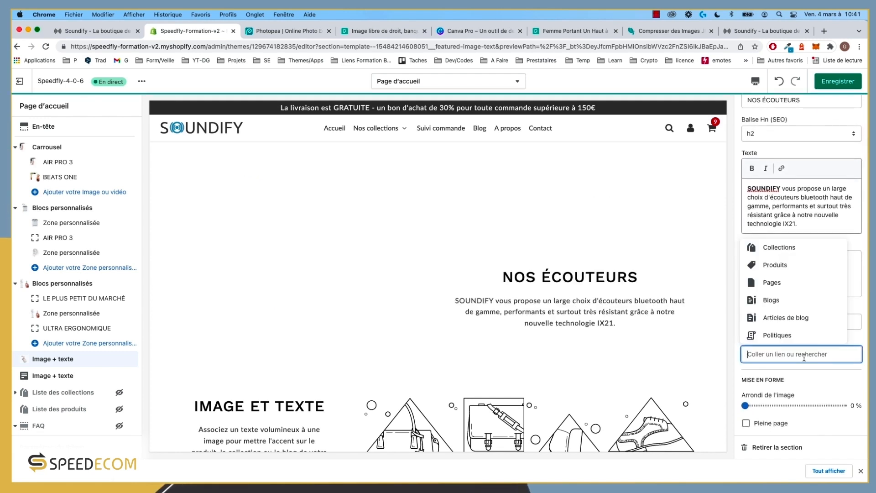
click(775, 249)
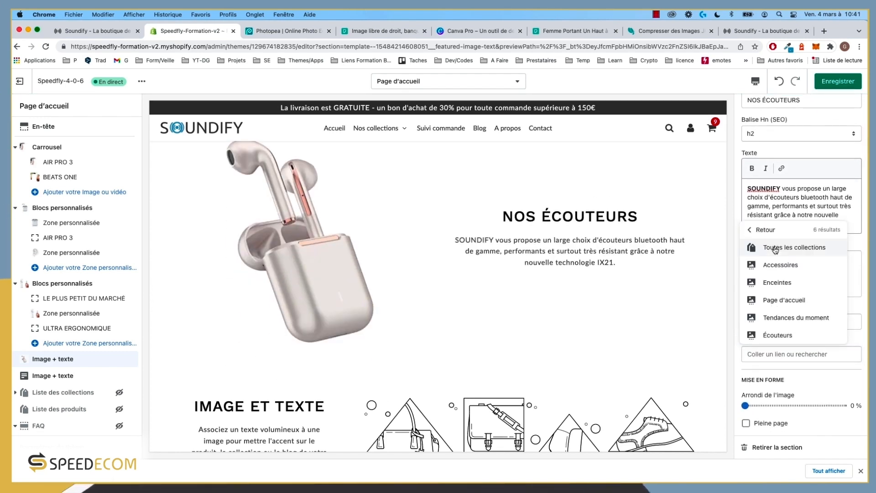
click(781, 336)
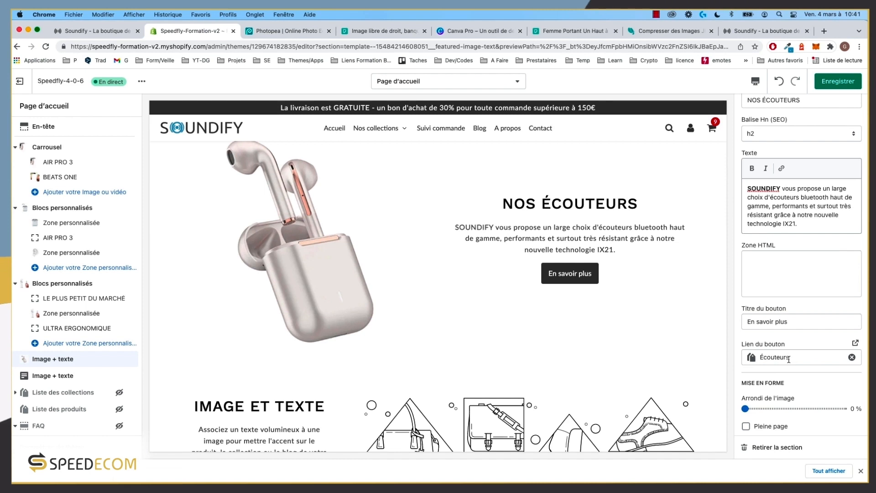
Step: Leave the section's colour combination set to Sans
scroll(784, 368, down, 3)
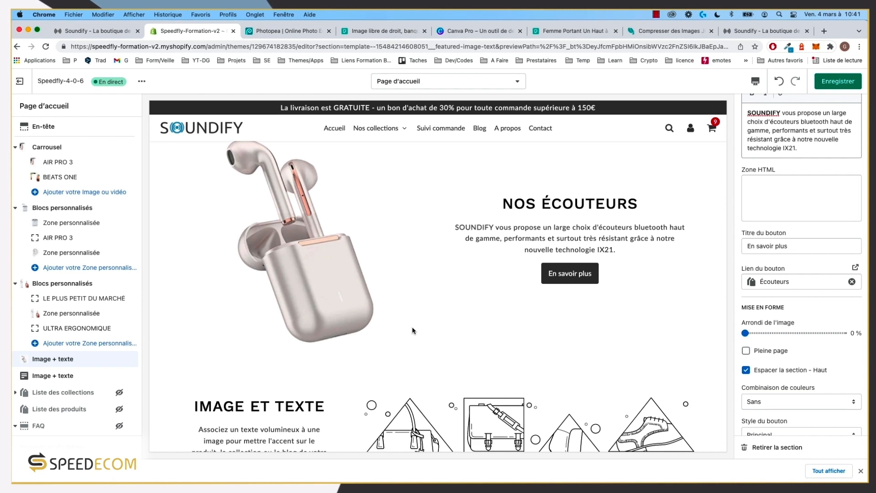
scroll(824, 334, down, 1)
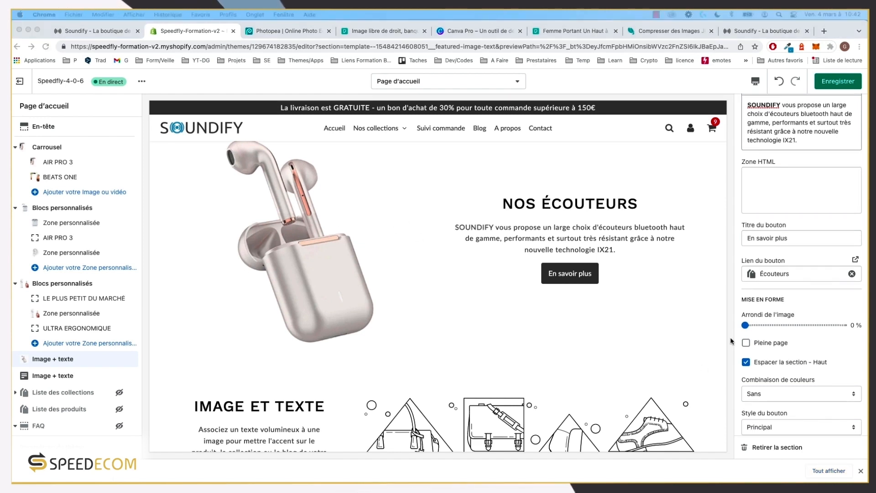
scroll(786, 278, down, 5)
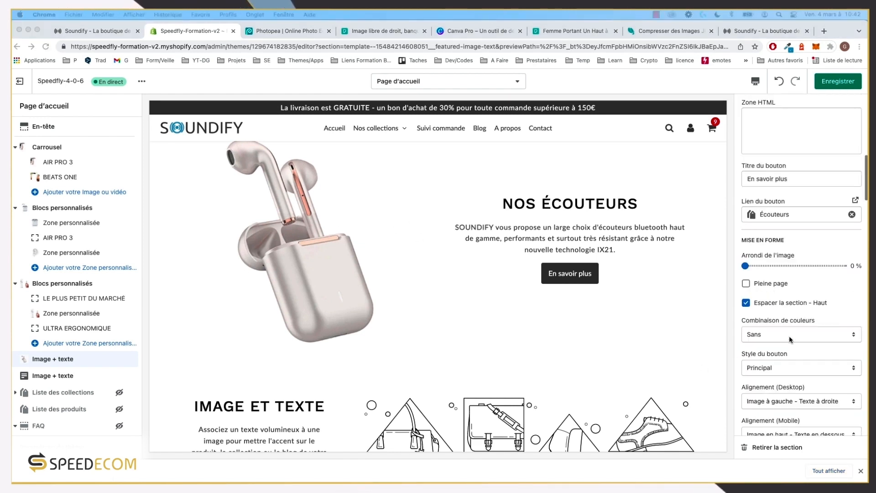
click(787, 278)
click(802, 276)
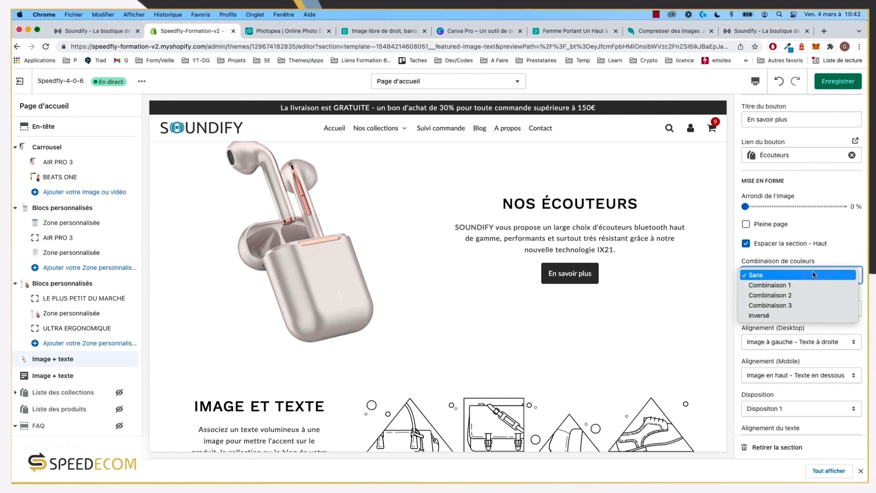
click(843, 252)
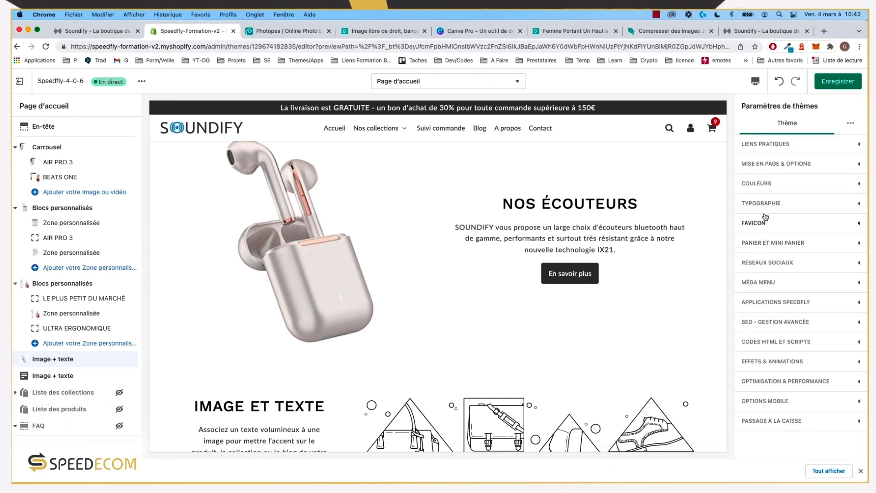
Step: Open the theme-wide colour settings and scroll through the colour schemes
click(777, 184)
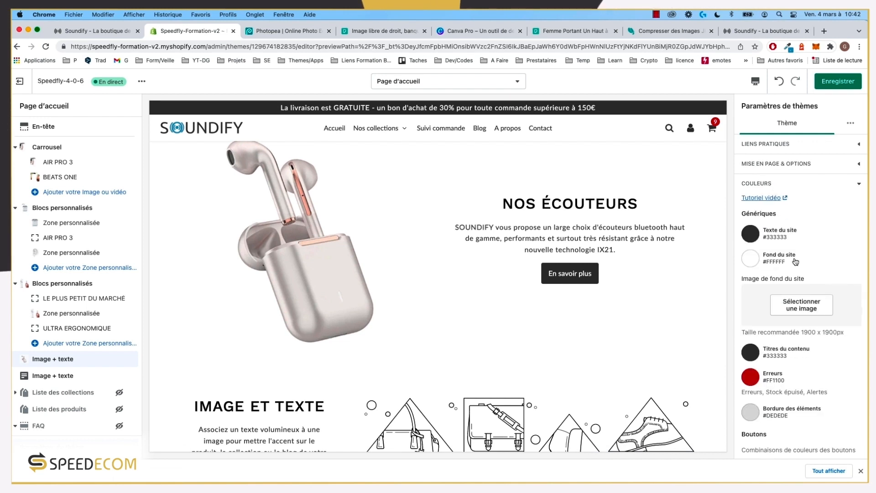
scroll(795, 262, down, 8)
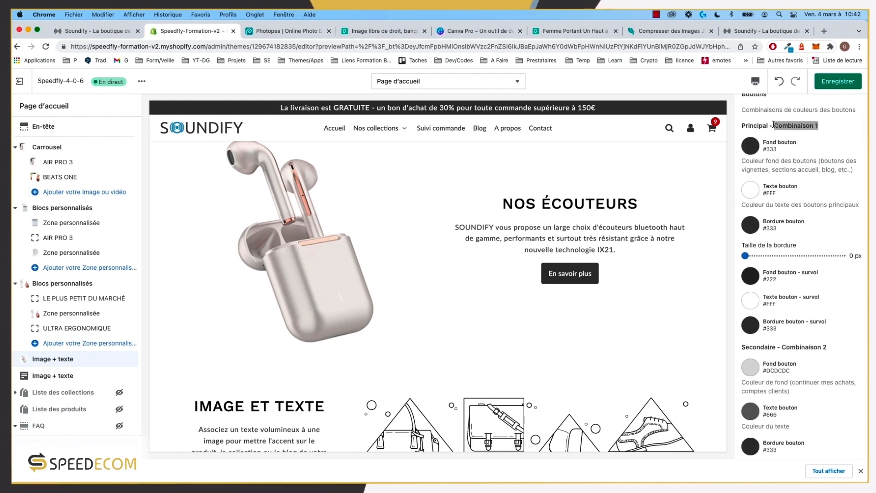
click(832, 131)
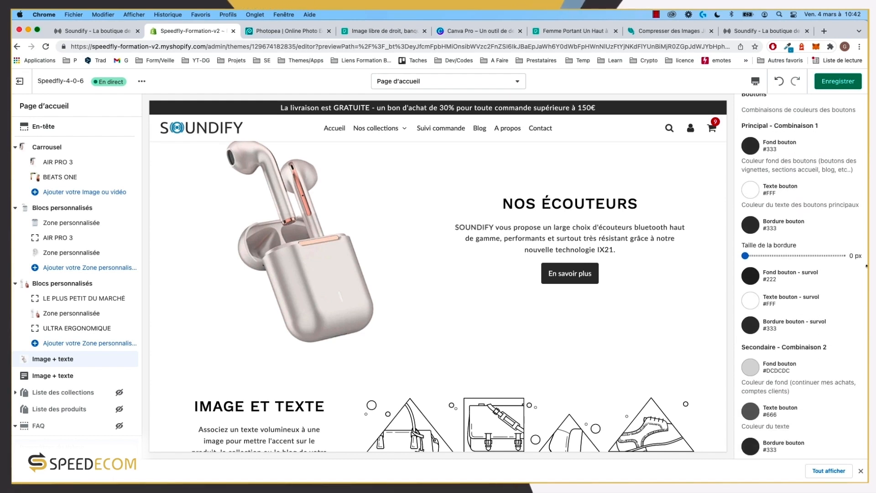
scroll(792, 219, down, 5)
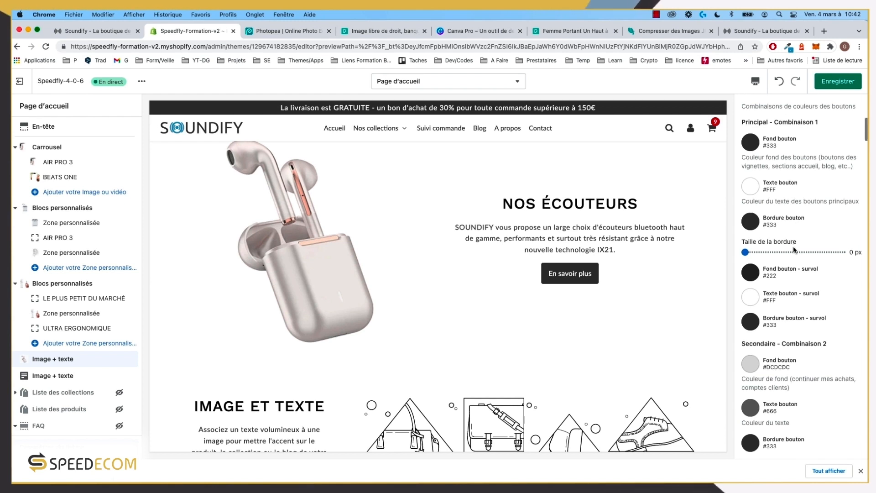
scroll(794, 247, down, 8)
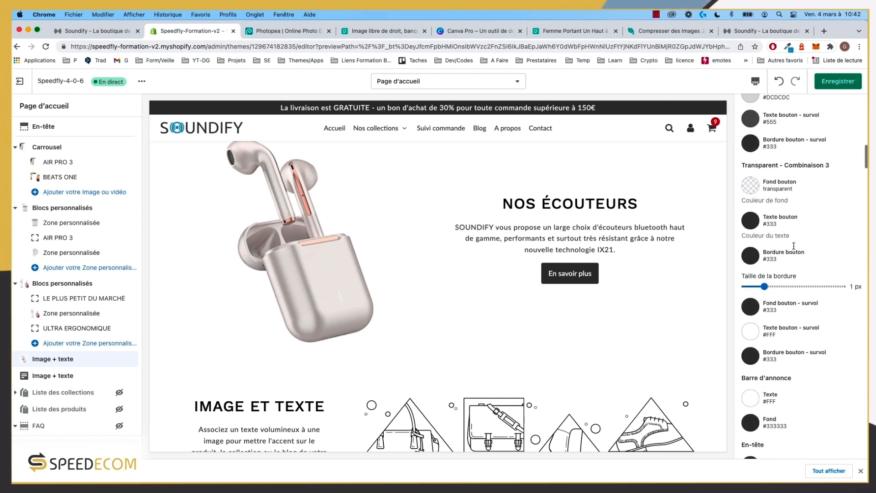
scroll(794, 246, down, 3)
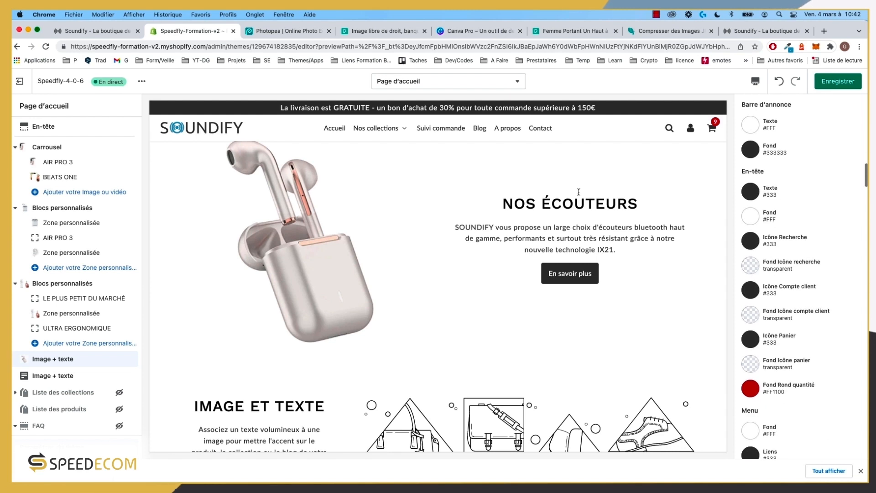
scroll(801, 328, down, 3)
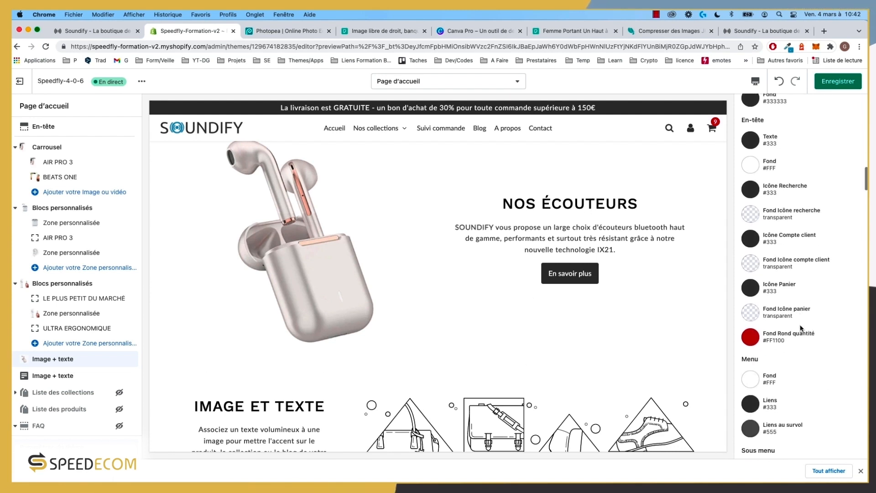
scroll(801, 328, down, 15)
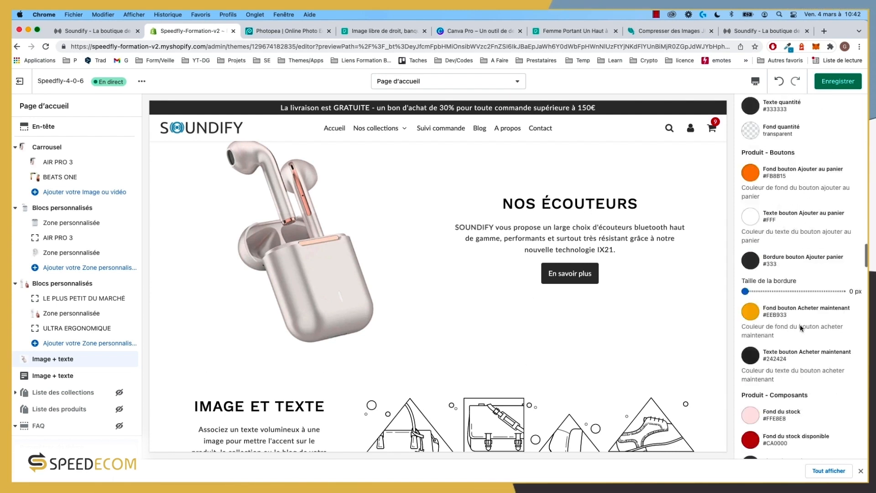
scroll(797, 329, down, 2)
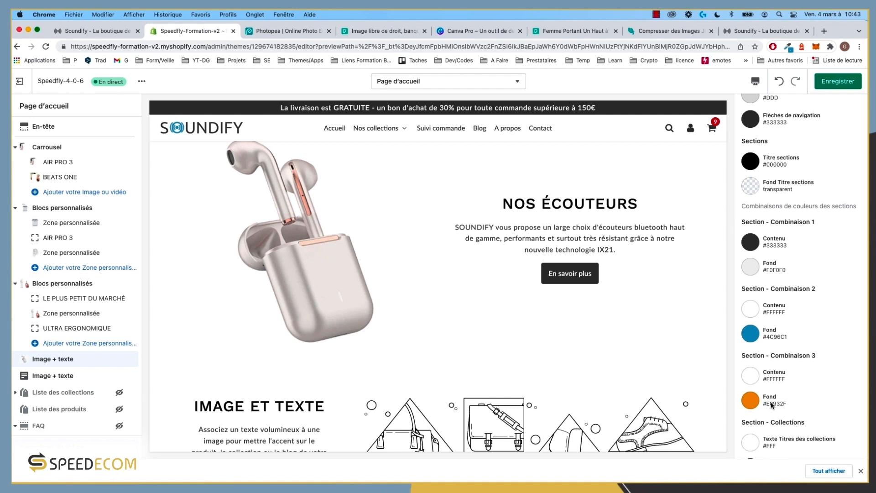
scroll(785, 391, down, 1)
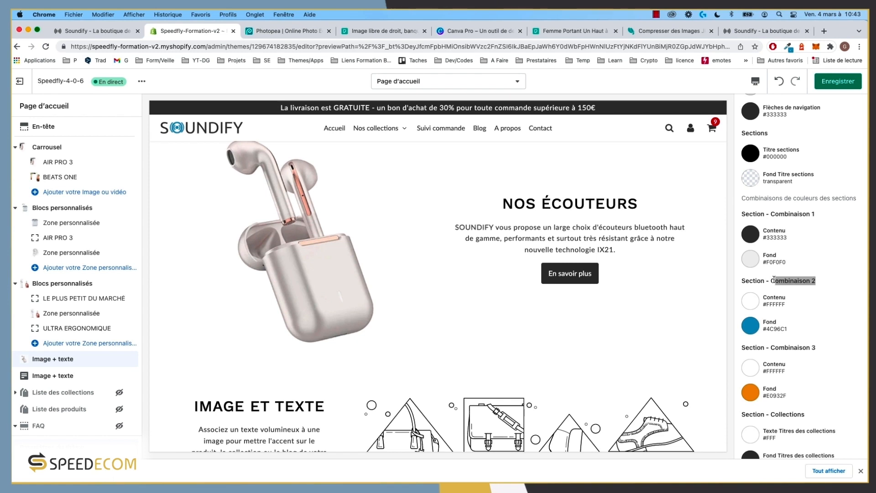
Step: Point out Combinaison 2 (white text on #4C96C1 blue) and save the theme colours
drag(774, 279, 772, 279)
click(826, 279)
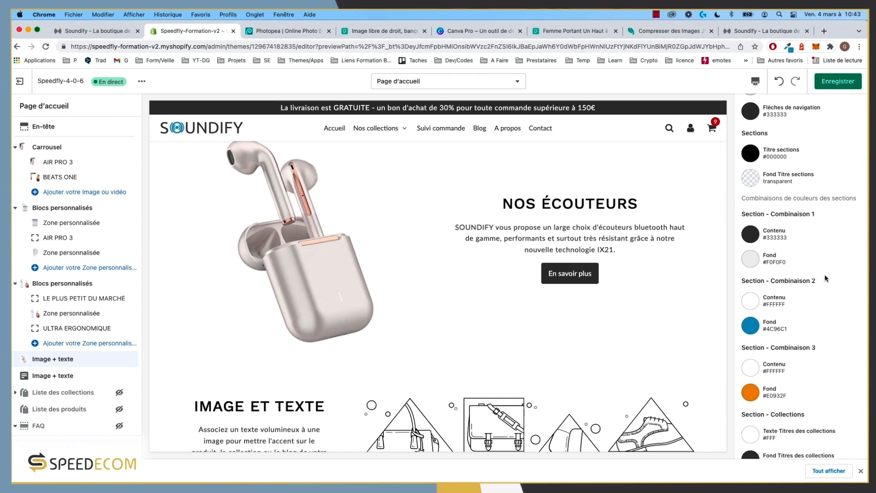
click(838, 87)
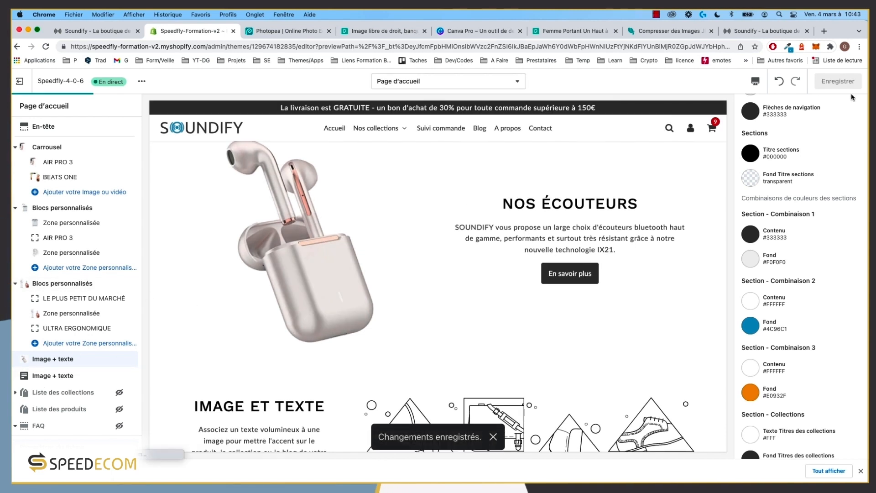
click(54, 359)
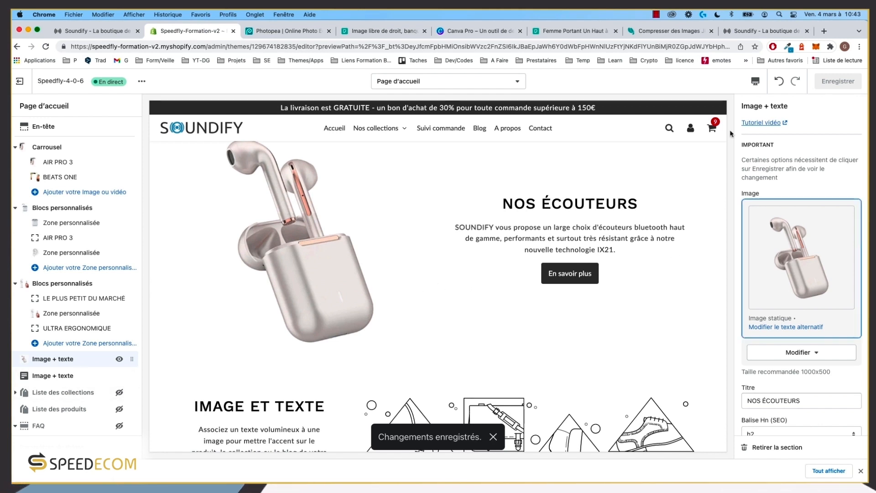
Step: Set the Image + texte section's Combinaison de couleurs to Combinaison 2
click(756, 32)
click(94, 31)
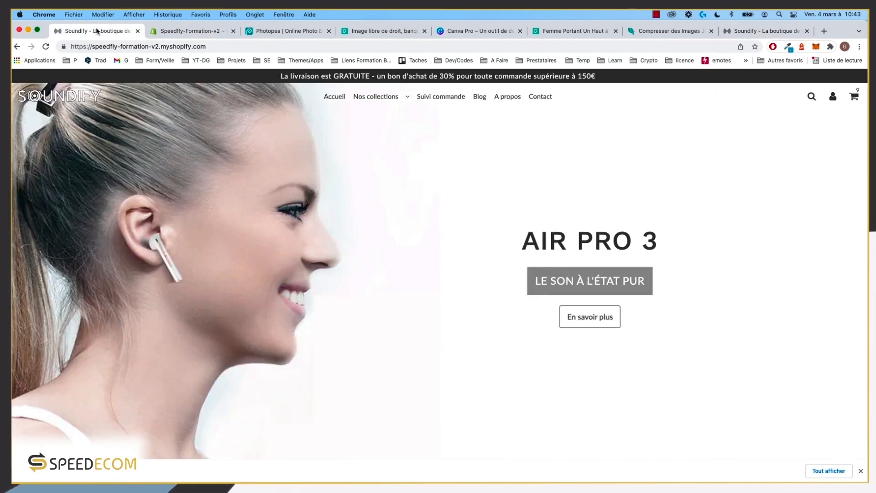
click(192, 31)
scroll(771, 294, down, 10)
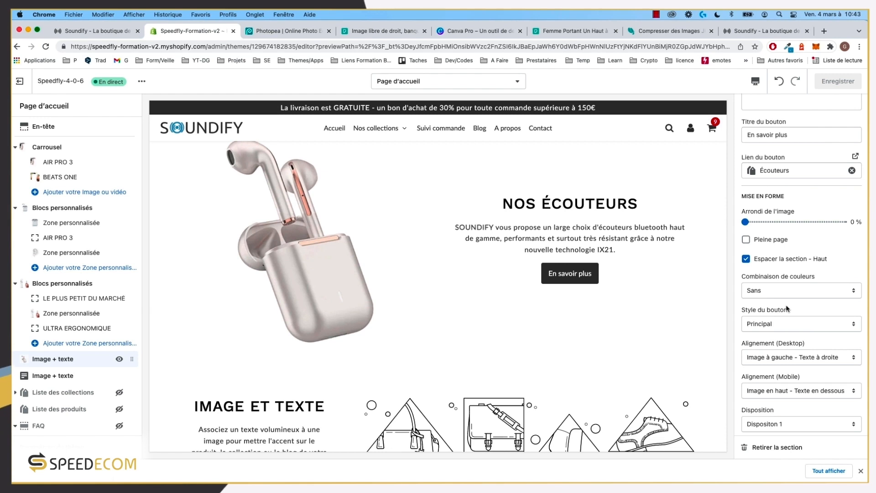
click(779, 292)
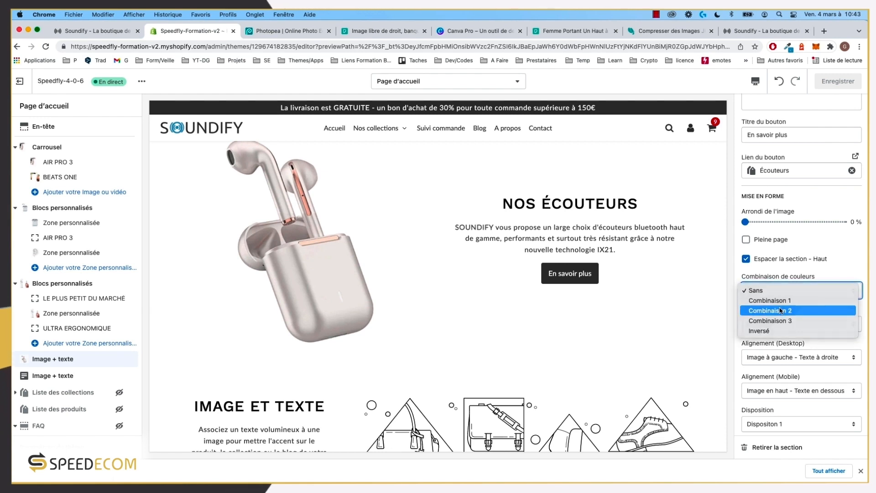
click(781, 311)
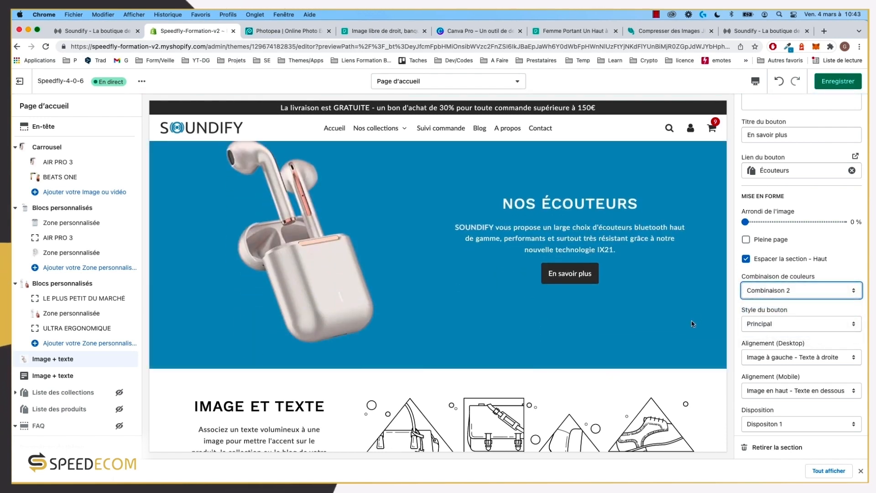
Step: Compare the blue NOS ÉCOUTEURS preview with the storefront's target blue section
scroll(551, 238, up, 2)
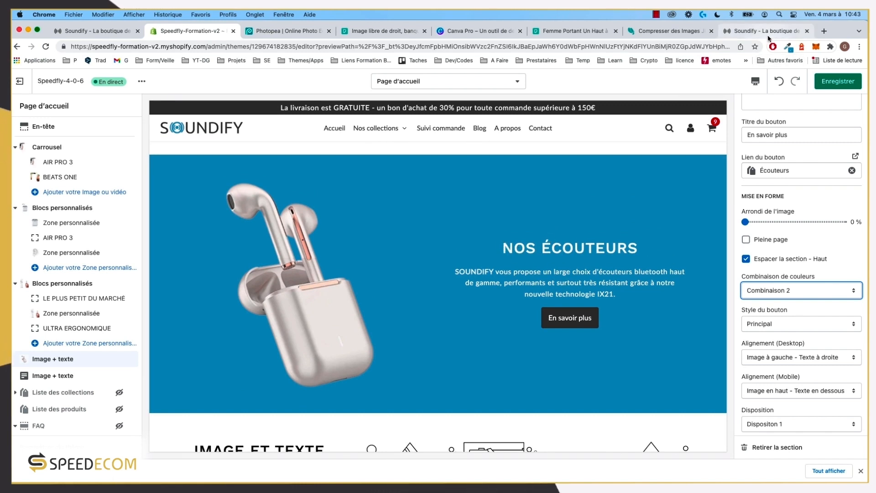
drag(504, 247, 622, 296)
click(465, 228)
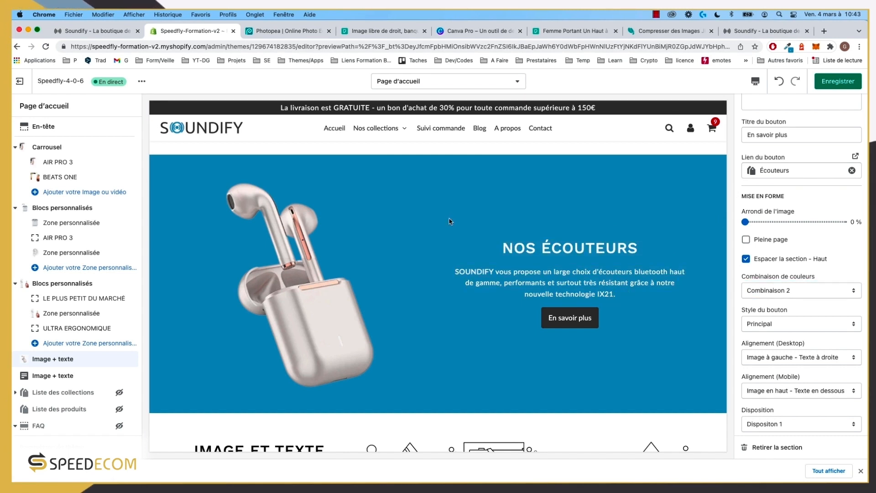
scroll(470, 259, up, 2)
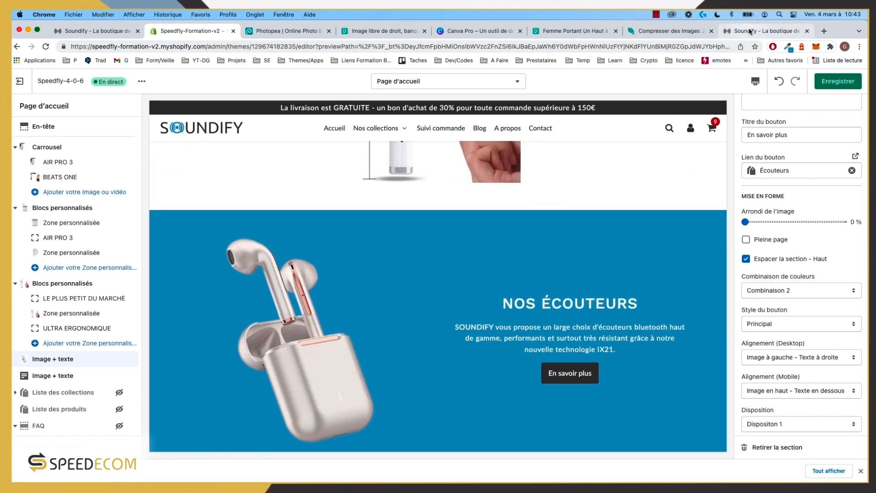
click(748, 31)
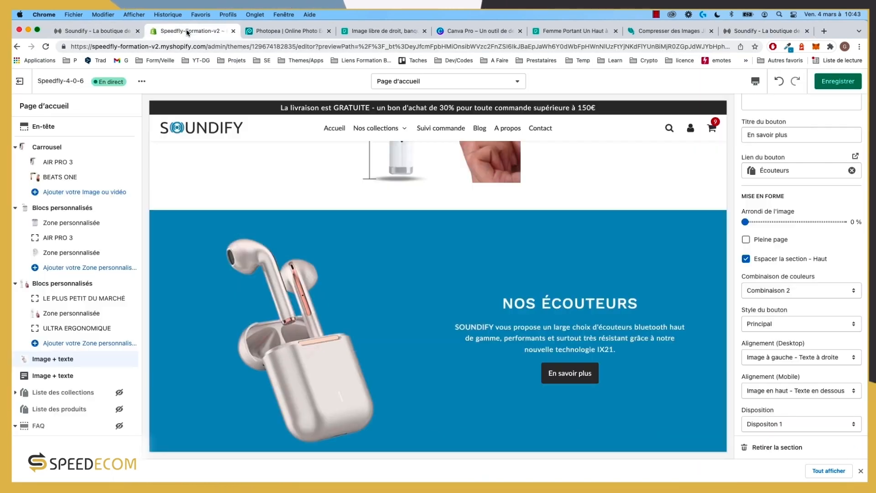
click(186, 31)
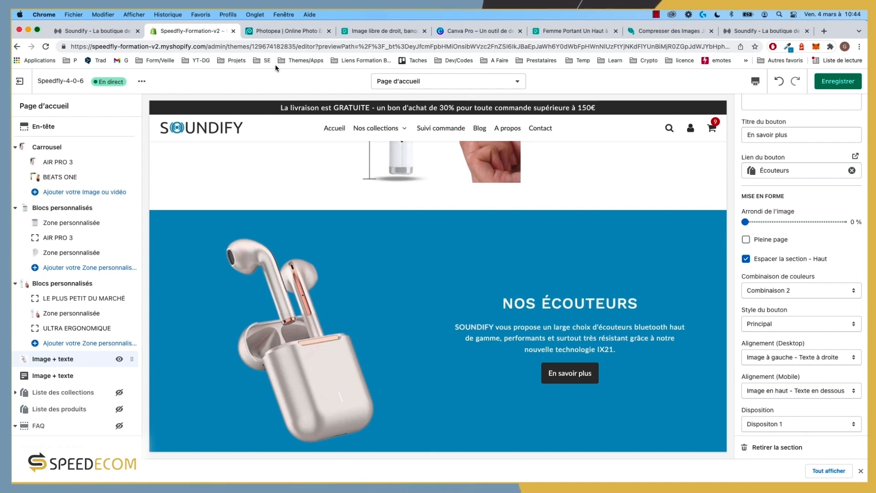
click(766, 31)
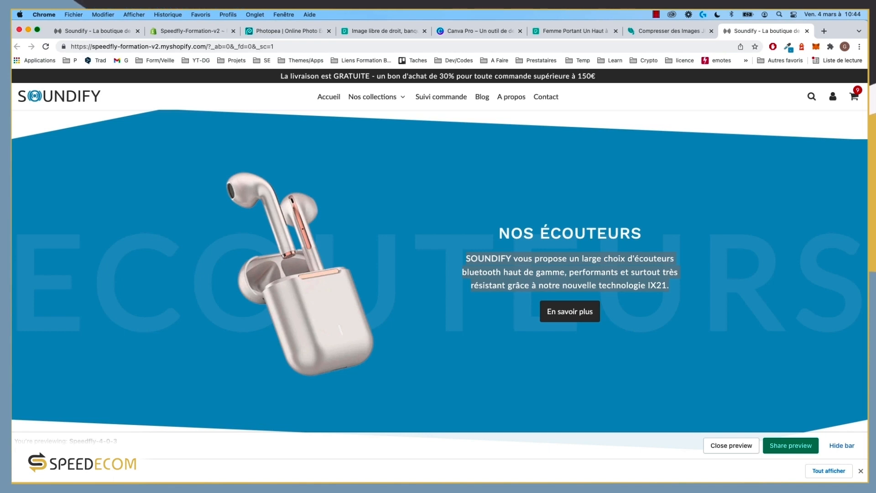
Step: Turn on Personnalisation des tailles for the NOS ÉCOUTEURS section
click(105, 31)
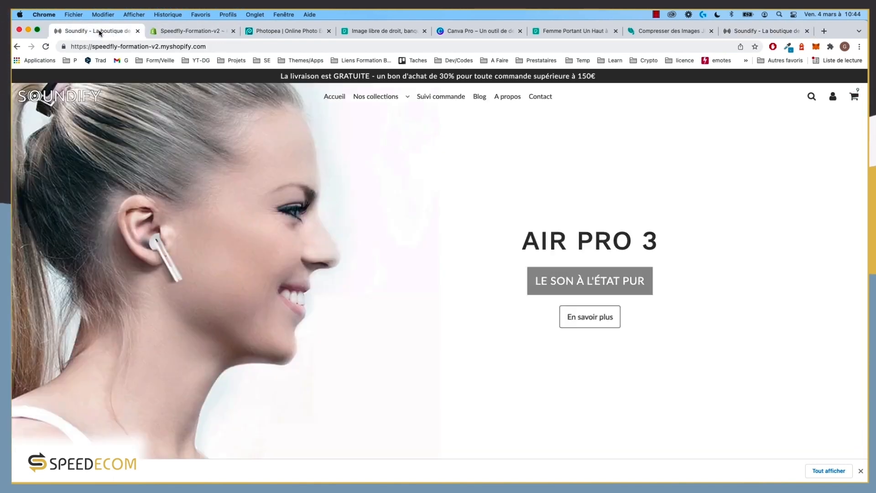
click(181, 32)
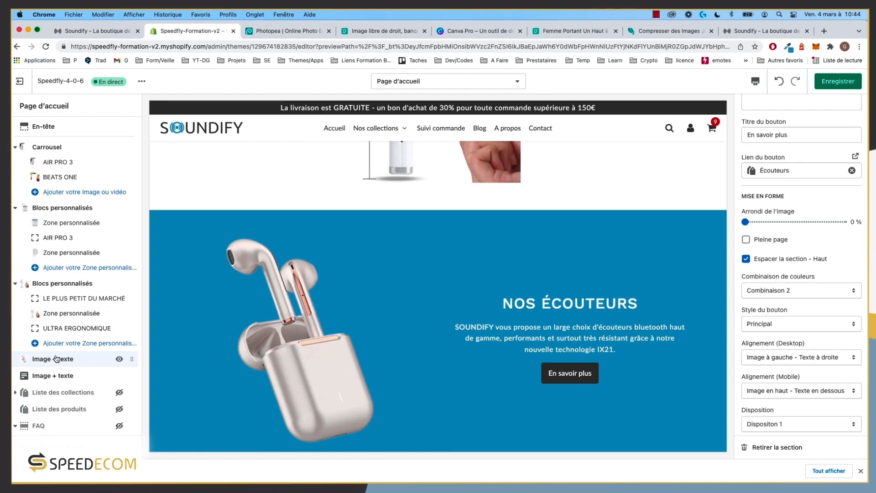
scroll(755, 322, down, 15)
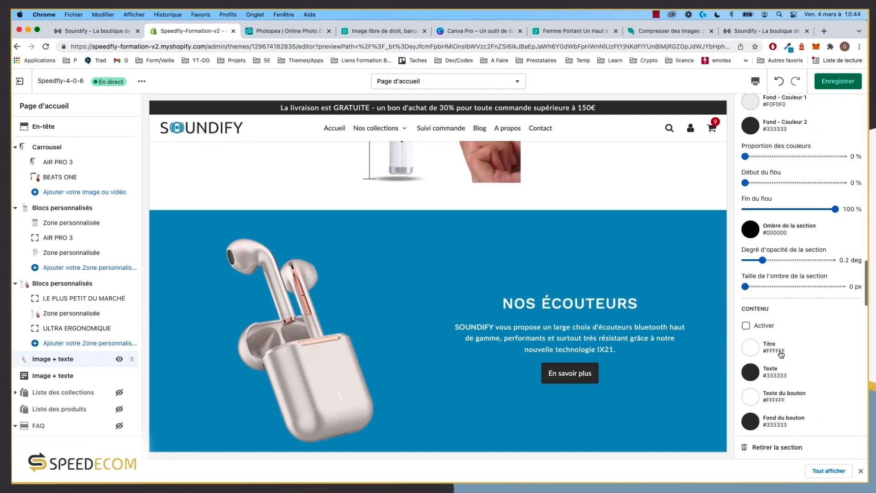
scroll(781, 353, down, 2)
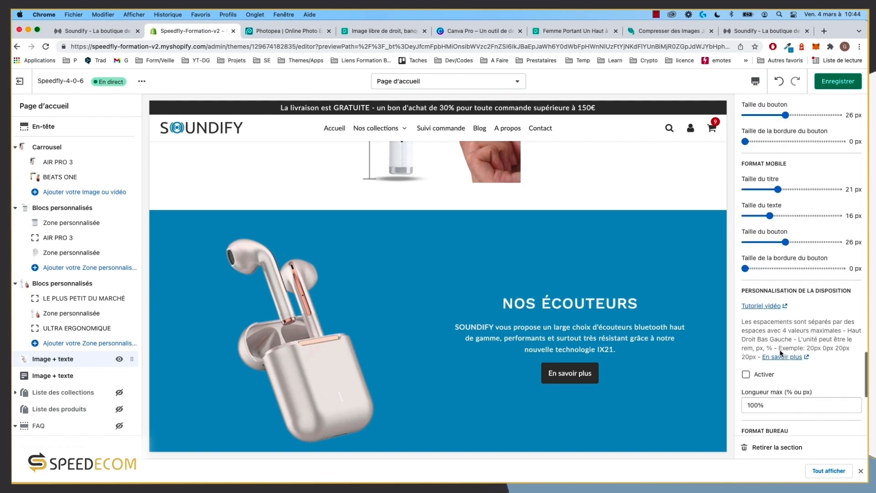
scroll(776, 311, up, 5)
click(763, 171)
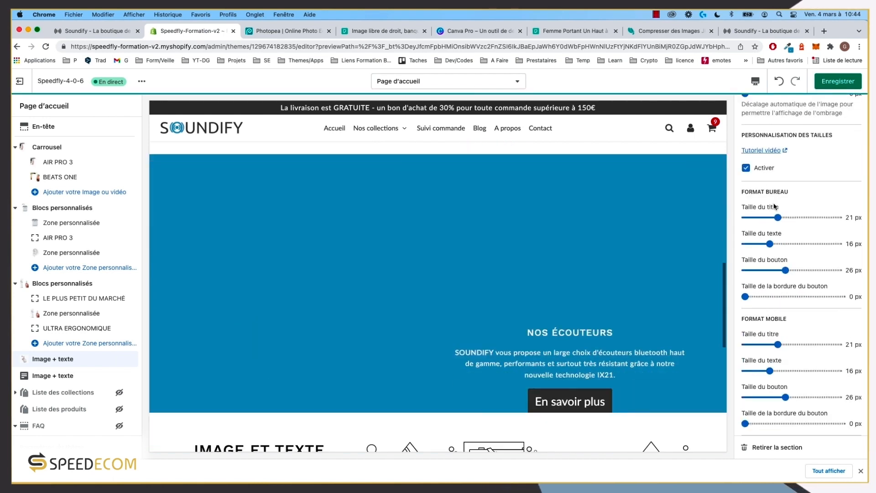
Step: Set desktop title 36 px, text 19 px, button 17 px, and mobile text 17 px
drag(779, 217, 804, 216)
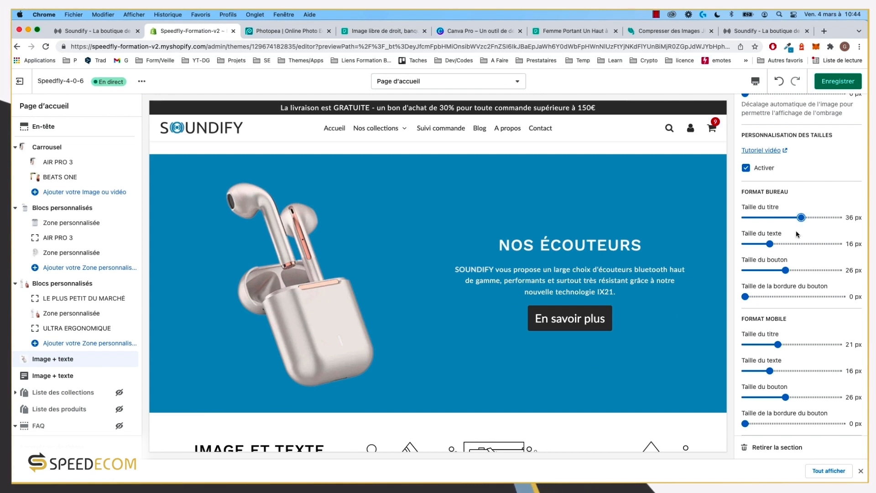
drag(771, 244, 774, 242)
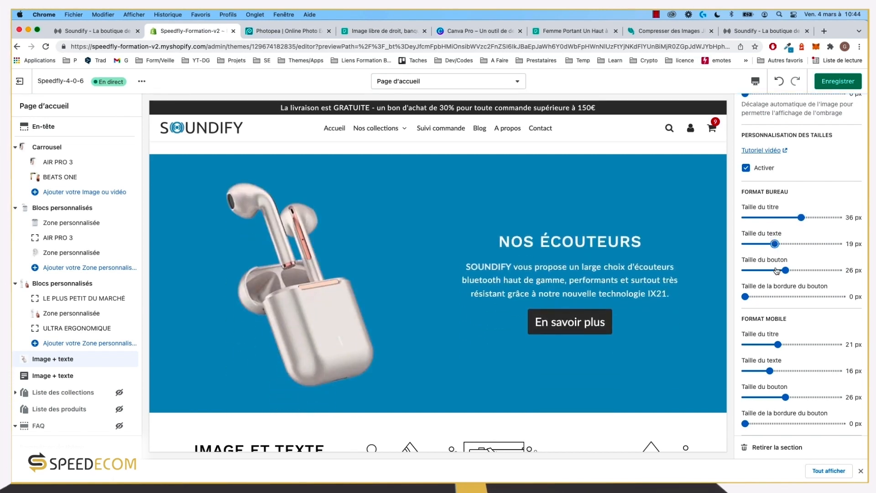
drag(784, 270, 772, 270)
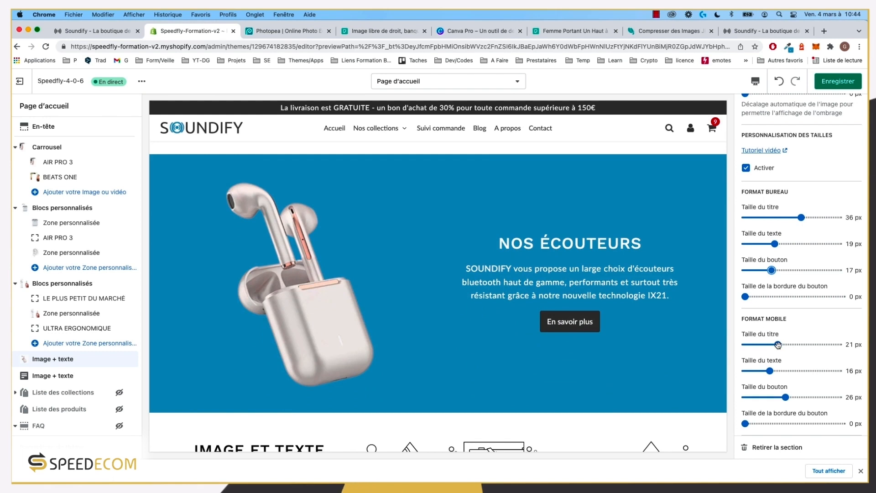
drag(774, 371, 771, 396)
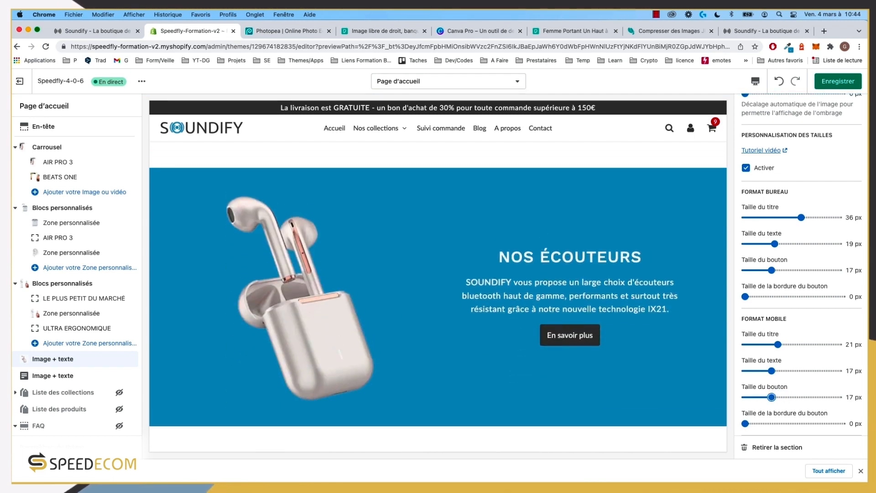
scroll(410, 268, down, 1)
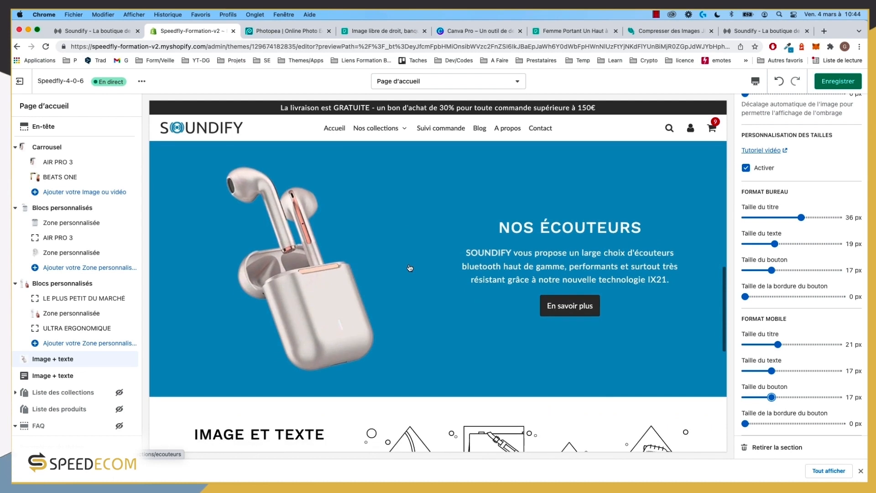
scroll(449, 287, up, 1)
scroll(798, 333, down, 10)
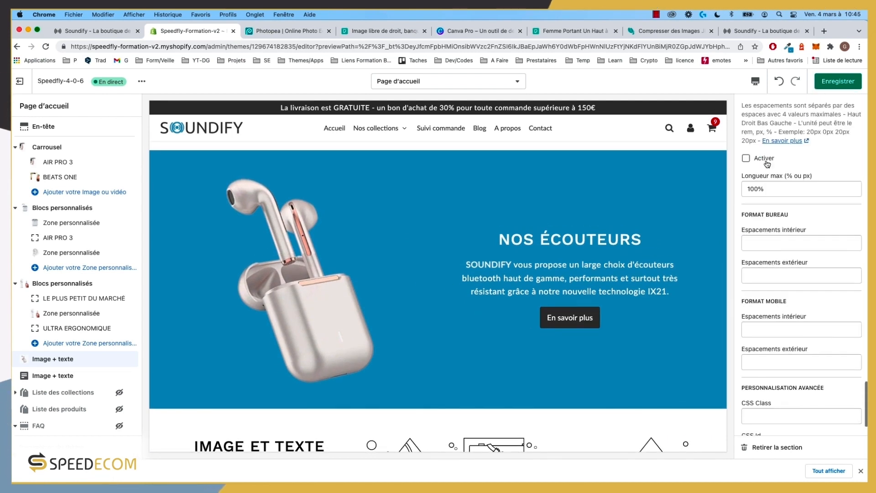
Step: Enable custom layout spacing and clear the 100% maximum length value
click(766, 161)
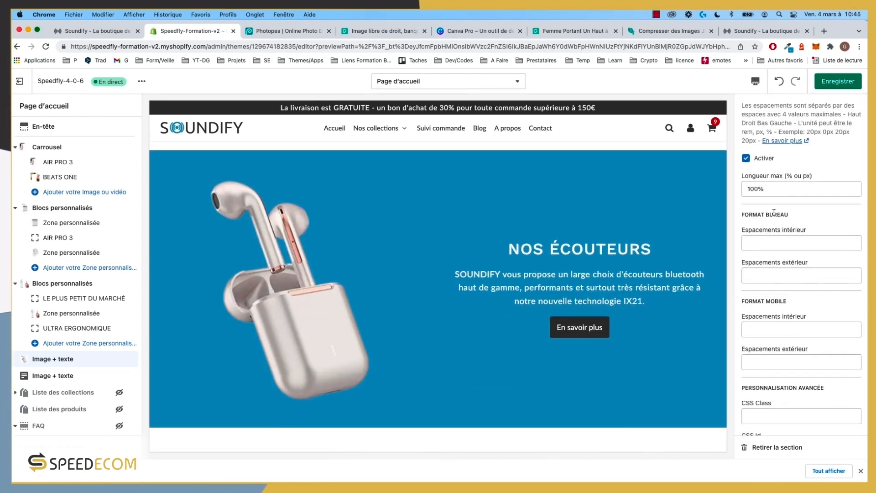
click(767, 244)
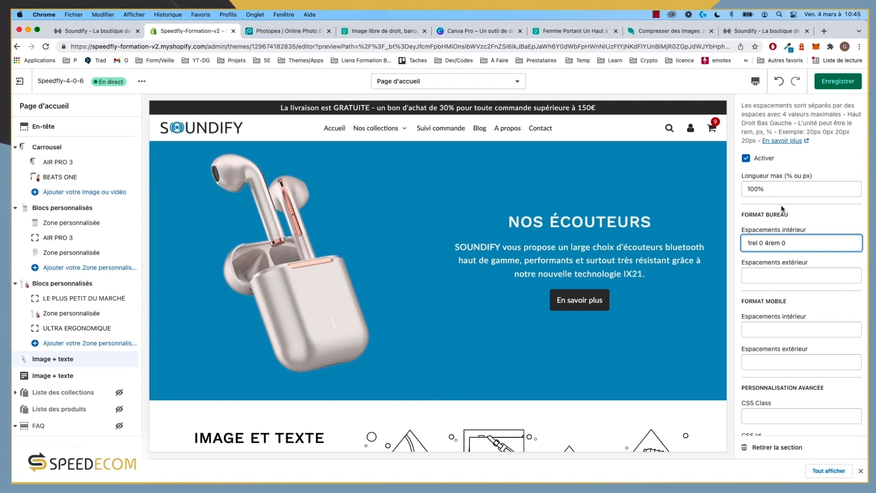
click(780, 188)
key(super+a)
key(BackSpace)
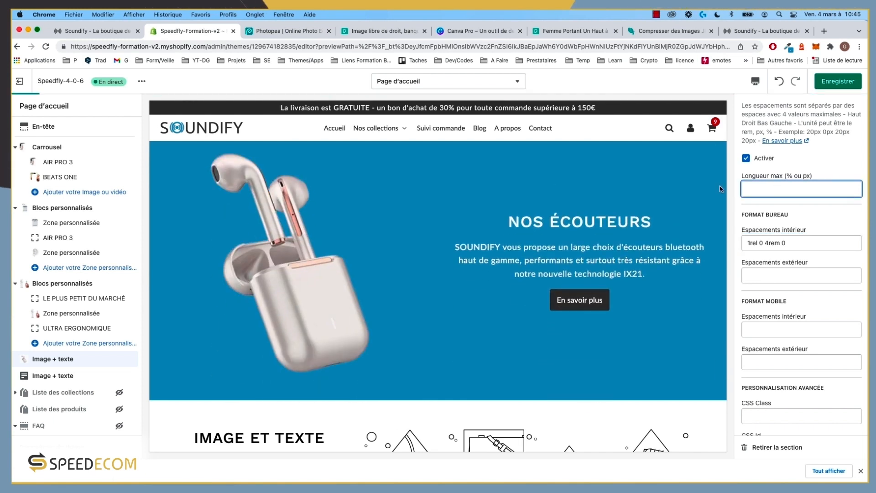
click(771, 34)
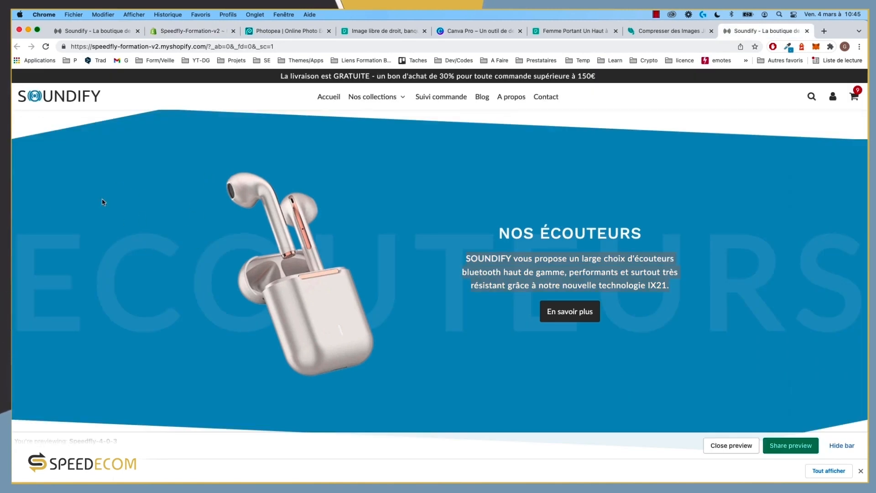
click(208, 31)
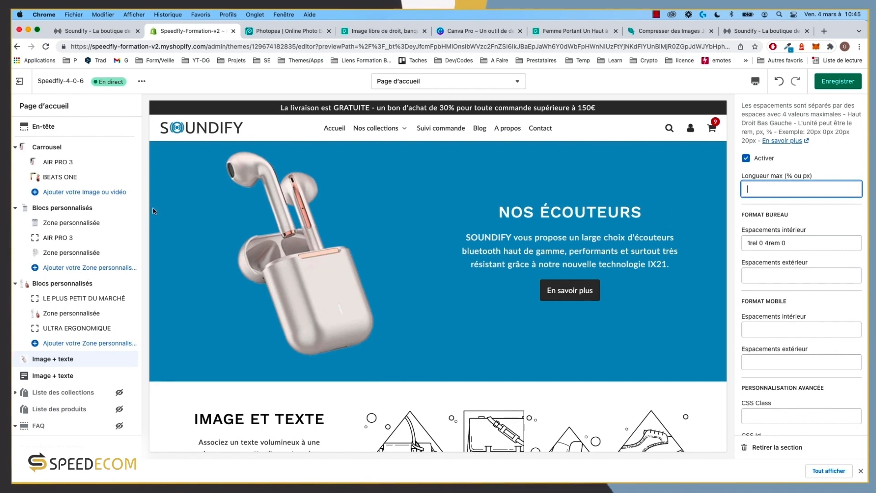
Step: Correct desktop inner spacing to 1rem 0 4rem 0 and set mobile to 2rem 0 0 0
click(760, 243)
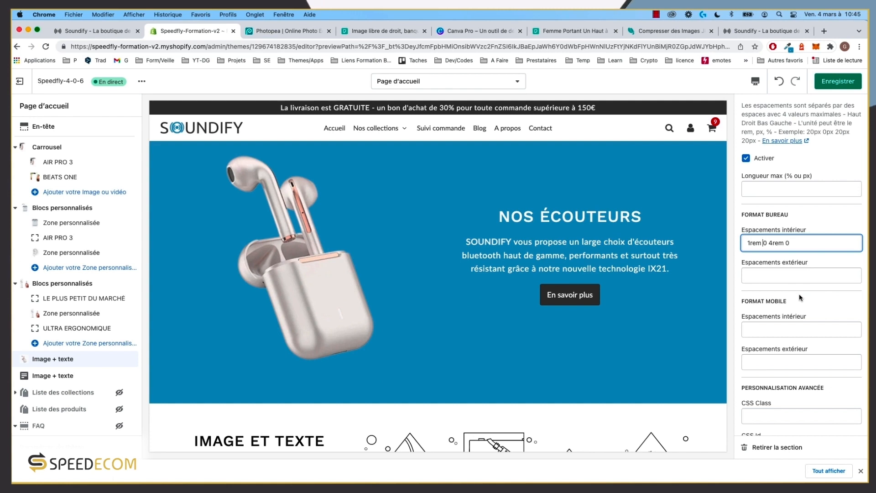
click(766, 330)
text(2rem)
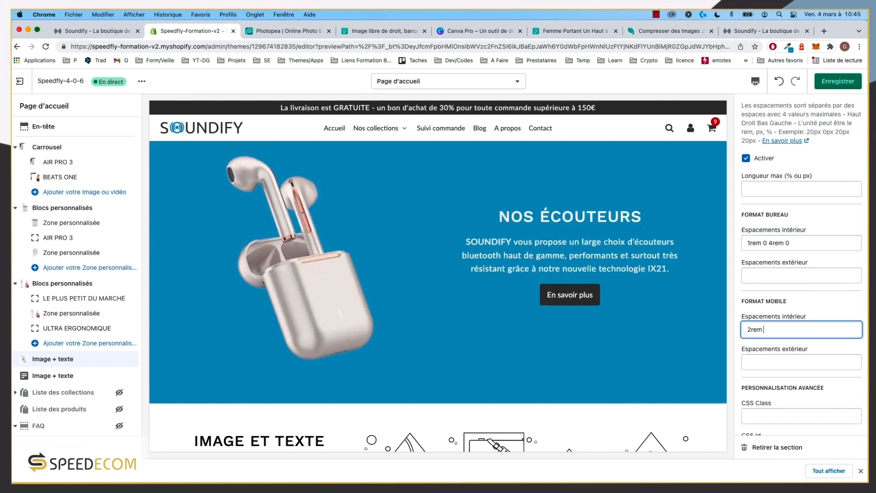
text( 00)
key(Left)
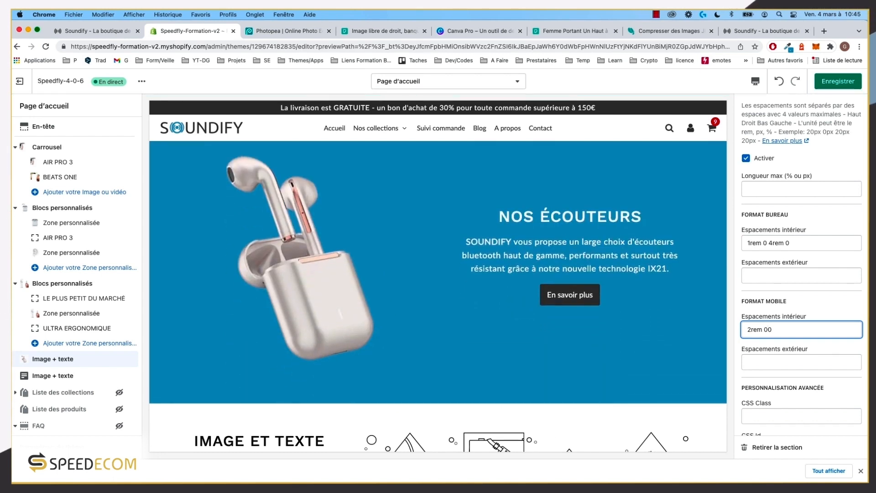
key(End)
text(0)
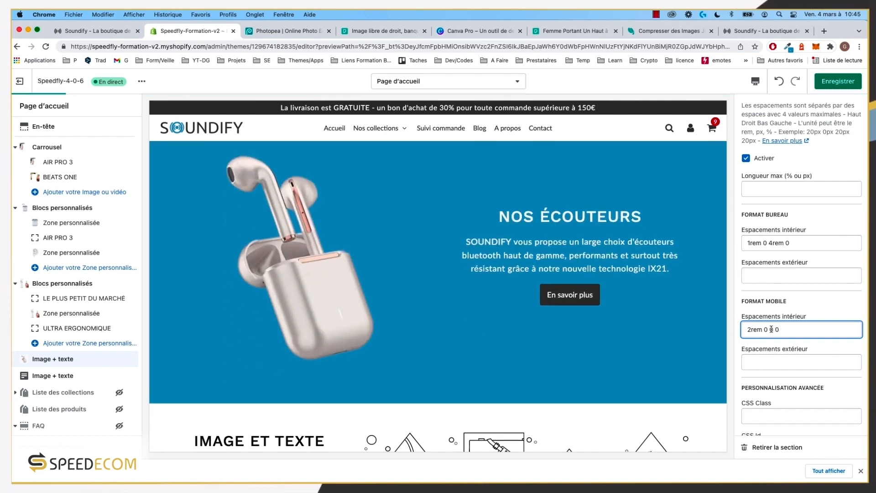
click(820, 314)
scroll(820, 314, up, 5)
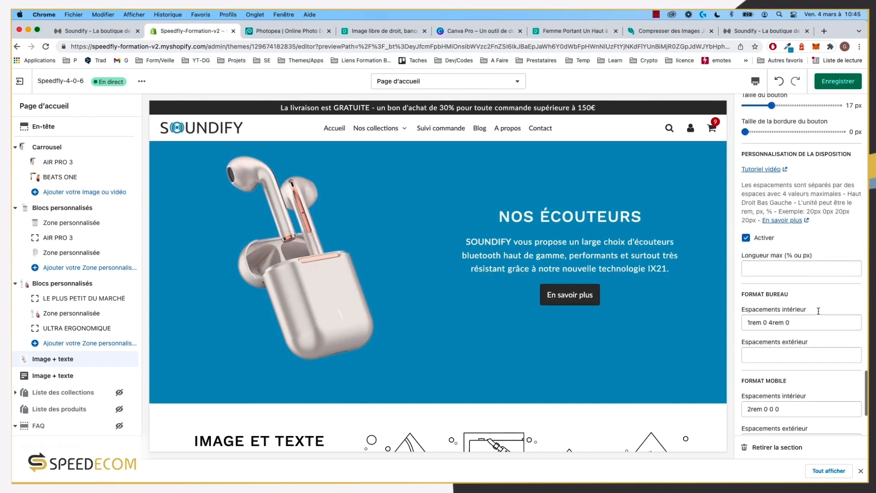
Step: Save the theme and reload the live storefront to check the NOS ÉCOUTEURS section
click(838, 82)
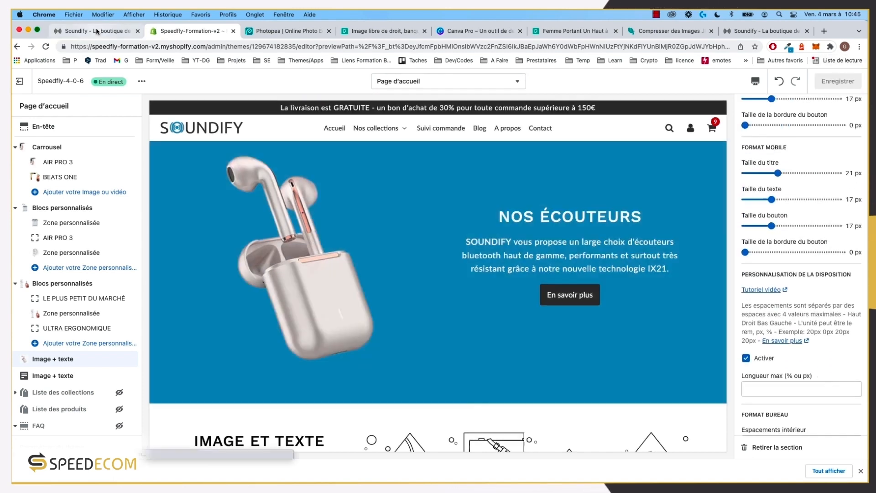
click(73, 30)
click(46, 48)
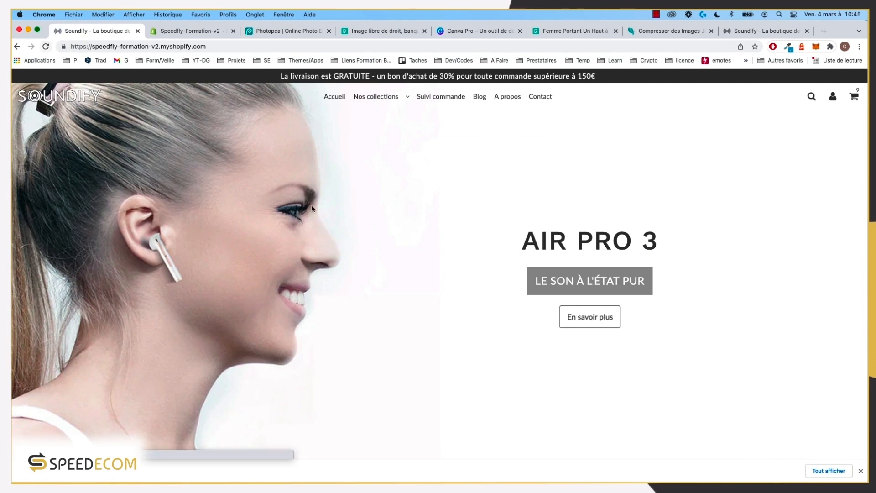
scroll(344, 260, down, 5)
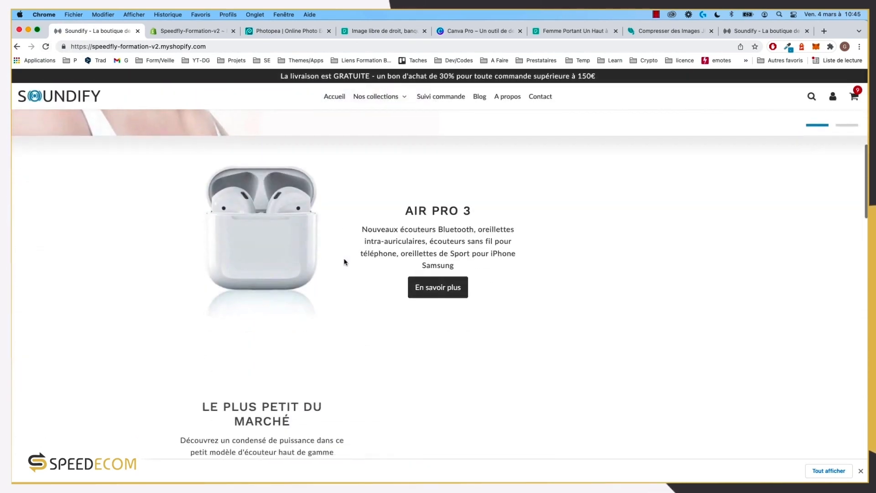
scroll(345, 261, down, 10)
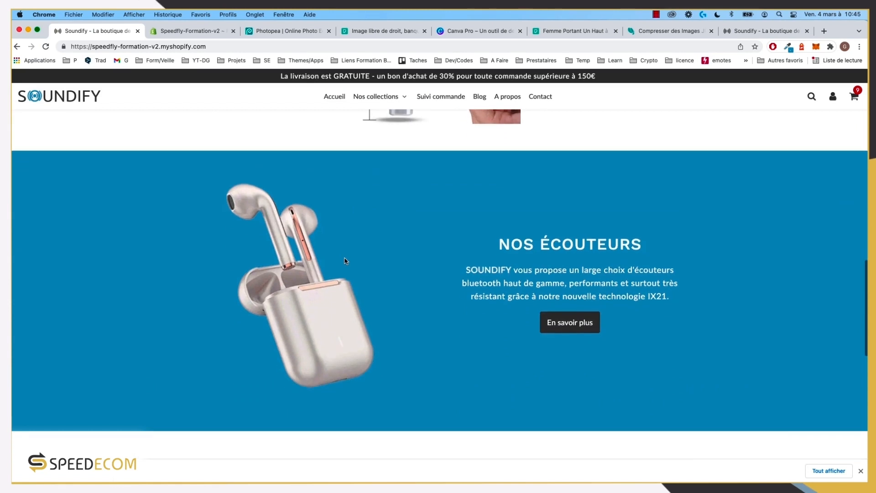
scroll(344, 262, down, 1)
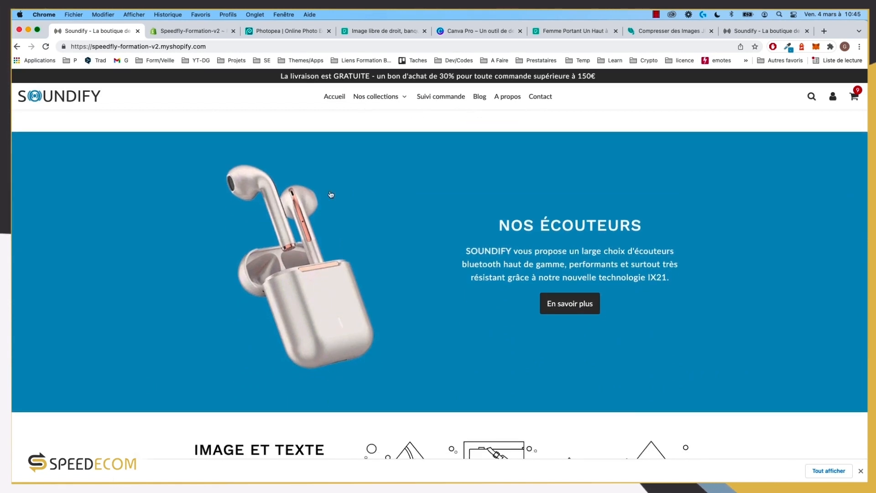
scroll(383, 432, down, 1)
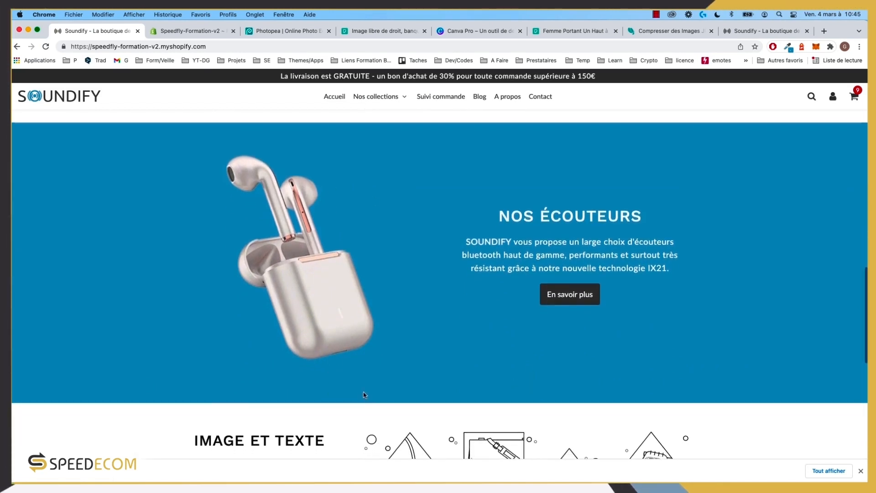
scroll(365, 394, down, 5)
scroll(364, 388, up, 10)
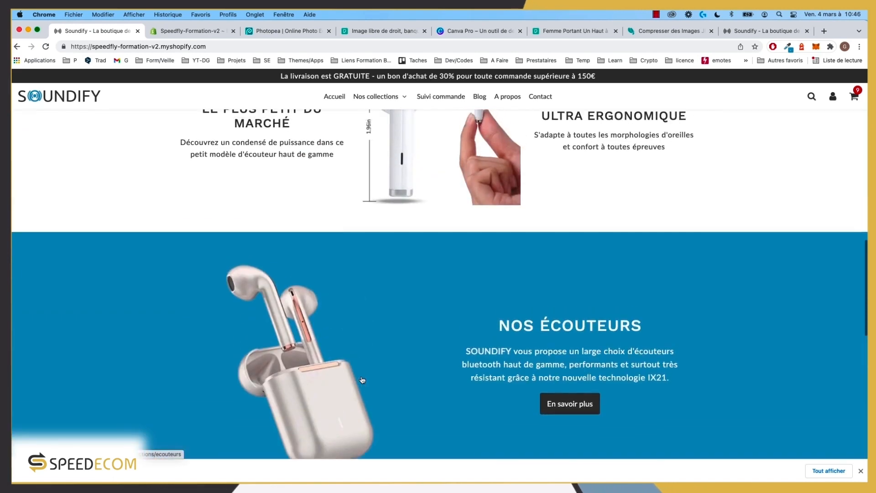
Step: Compare the theme preview with the live storefront homepage
click(754, 33)
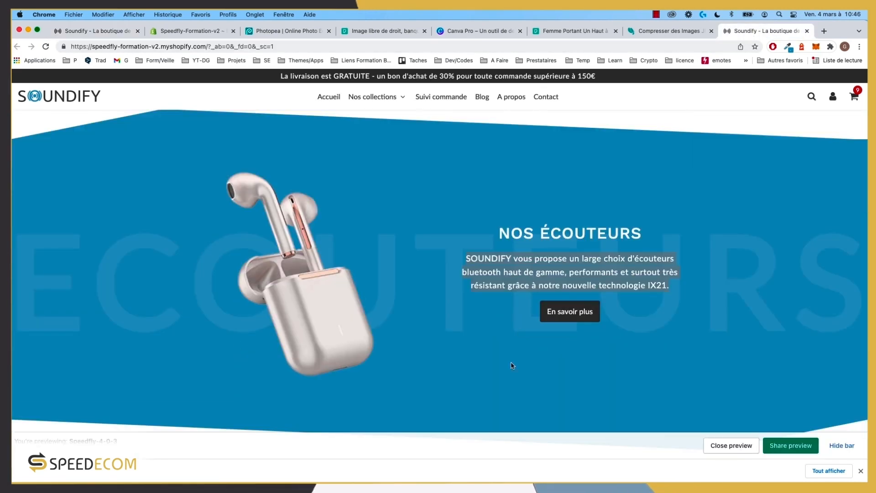
click(101, 32)
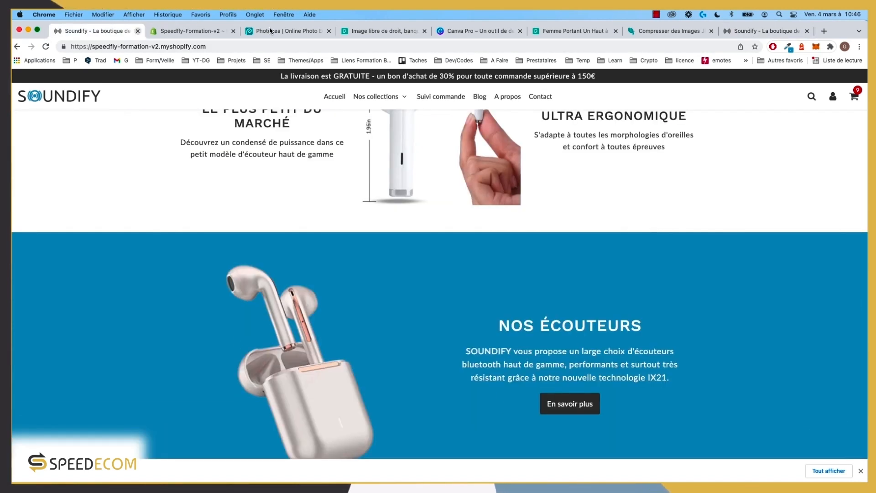
click(784, 33)
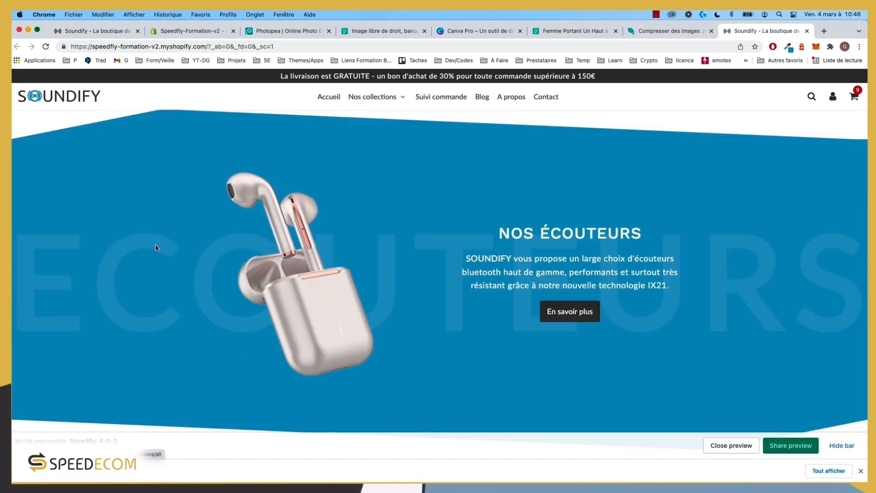
scroll(157, 219, up, 2)
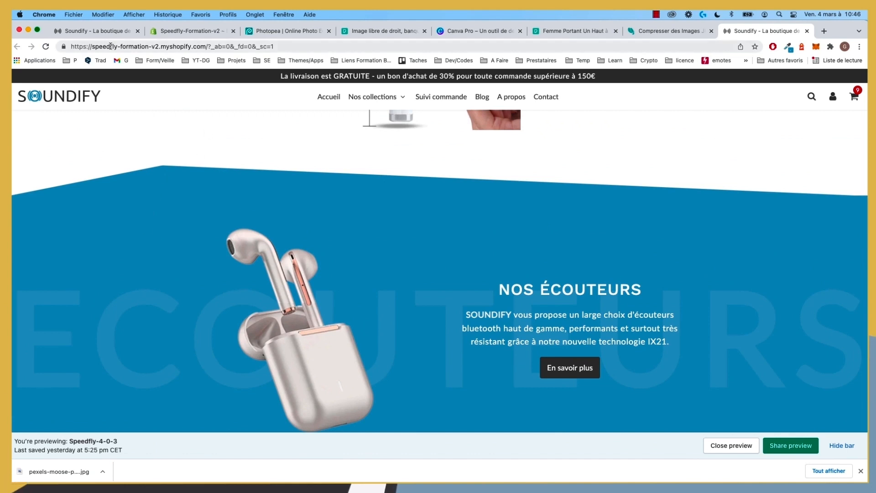
click(104, 31)
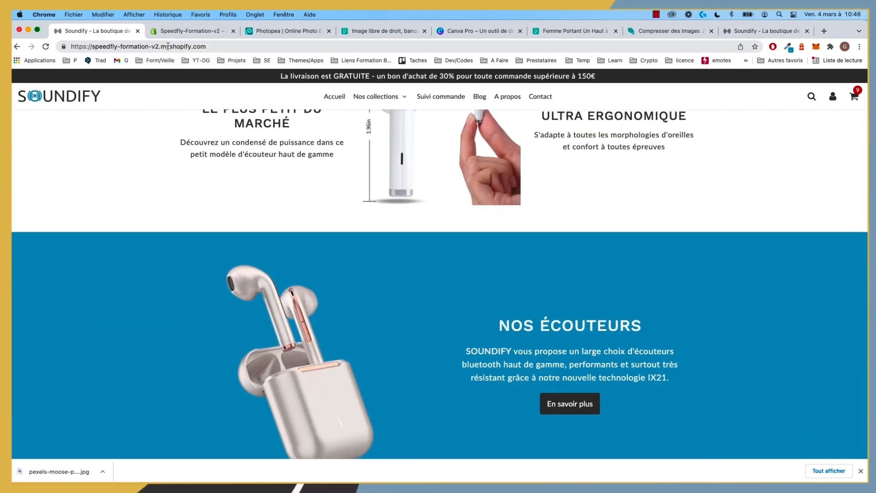
Step: View the live storefront at phone size in DevTools device mode, then return to the editor
key(super+alt+i)
click(27, 419)
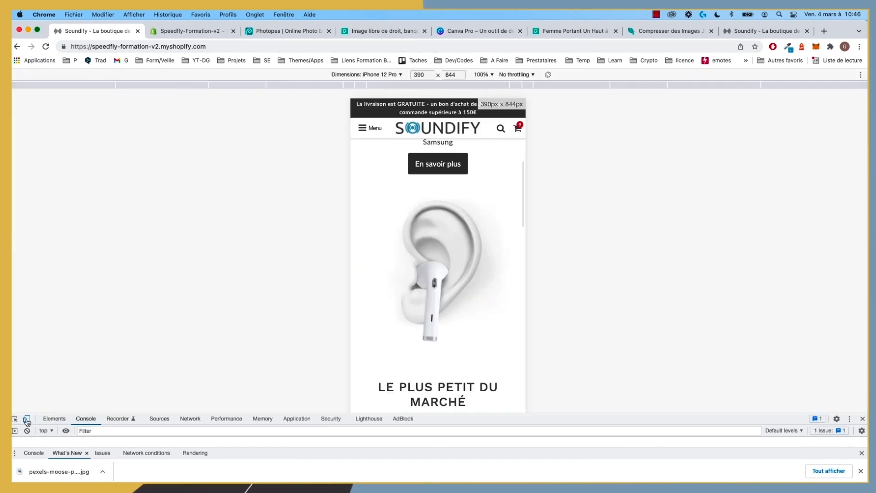
scroll(397, 319, down, 8)
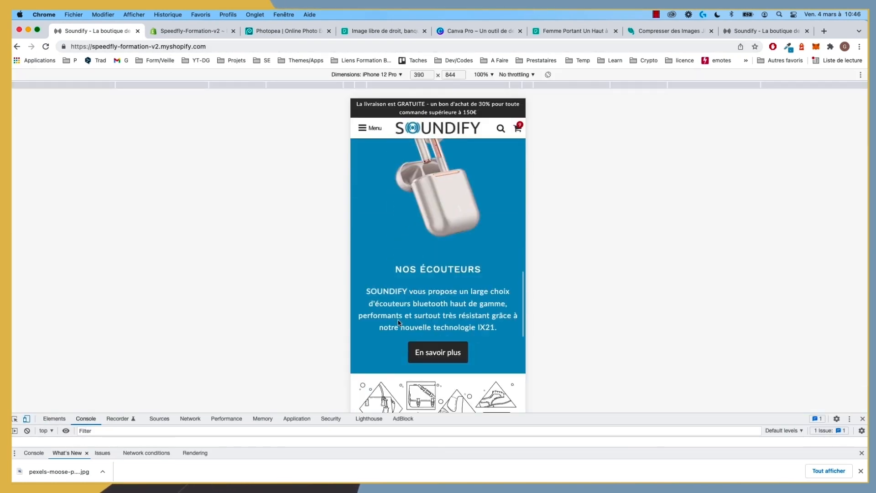
scroll(399, 323, up, 3)
scroll(398, 323, down, 3)
scroll(399, 323, up, 3)
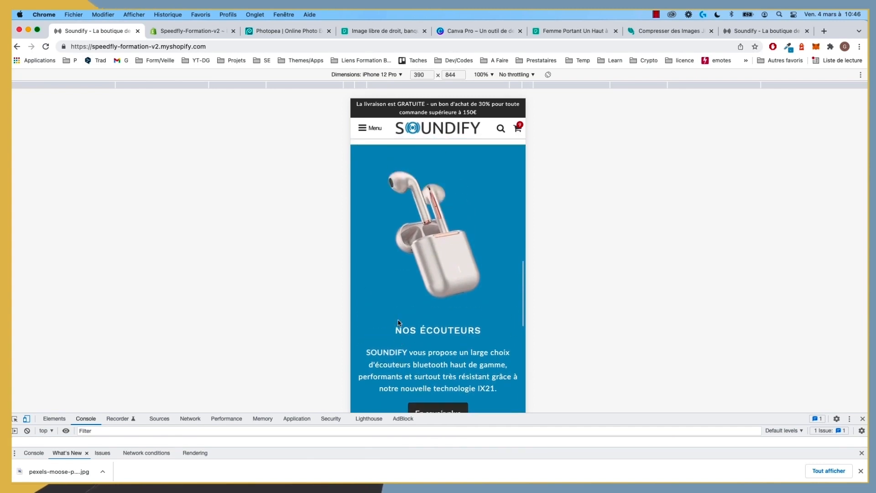
scroll(433, 304, up, 1)
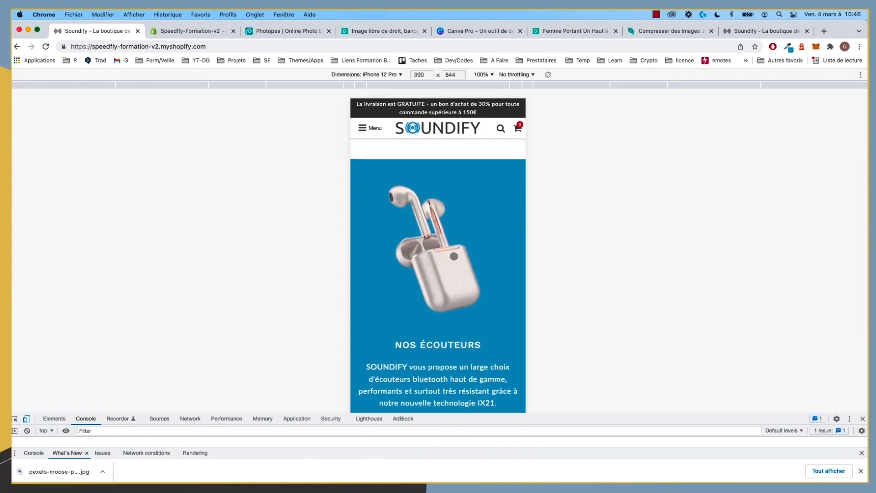
scroll(423, 277, down, 5)
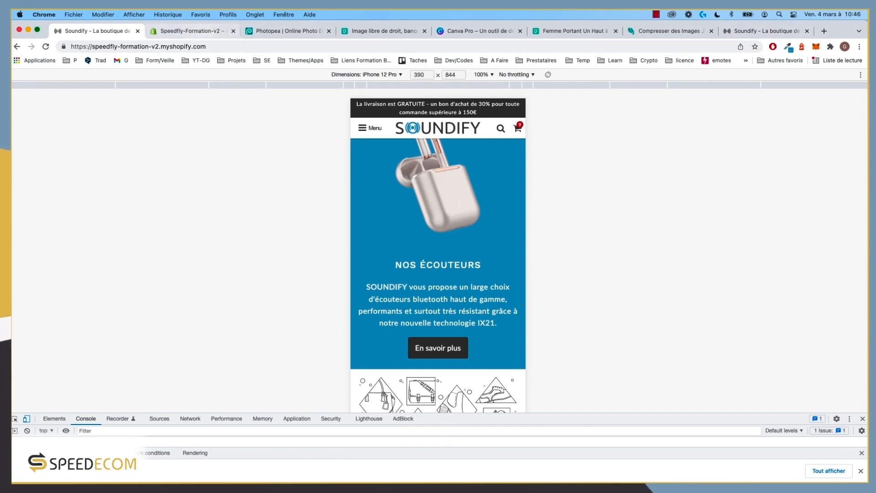
click(190, 30)
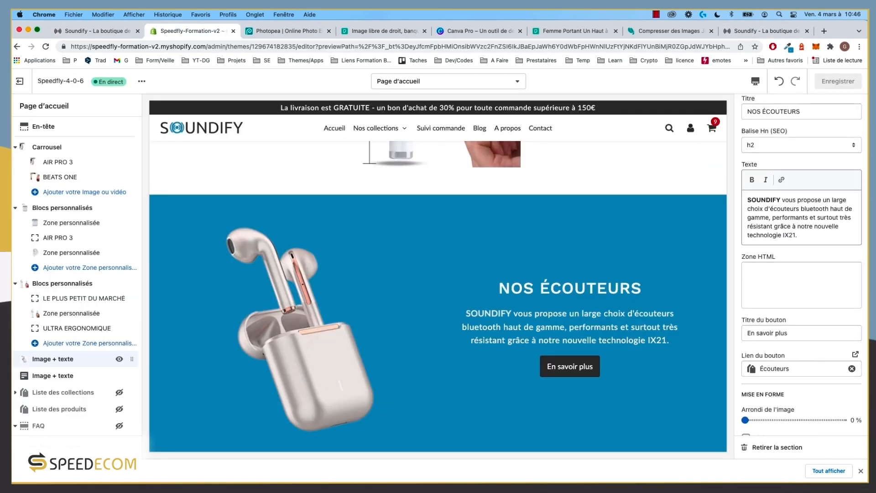
scroll(816, 401, down, 5)
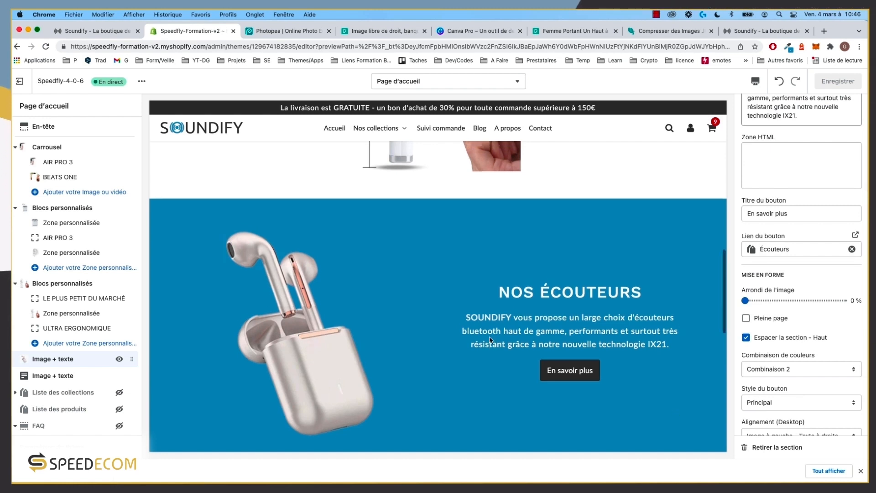
scroll(410, 299, up, 2)
scroll(455, 231, up, 2)
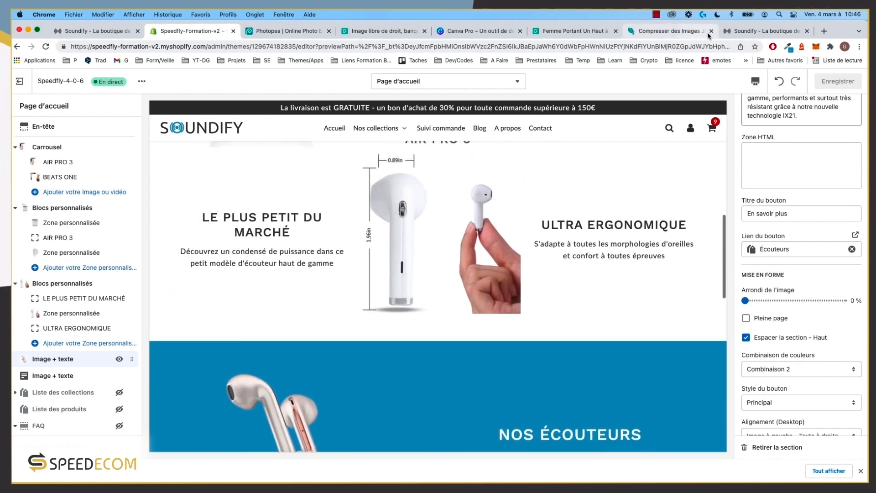
click(736, 32)
scroll(501, 348, up, 4)
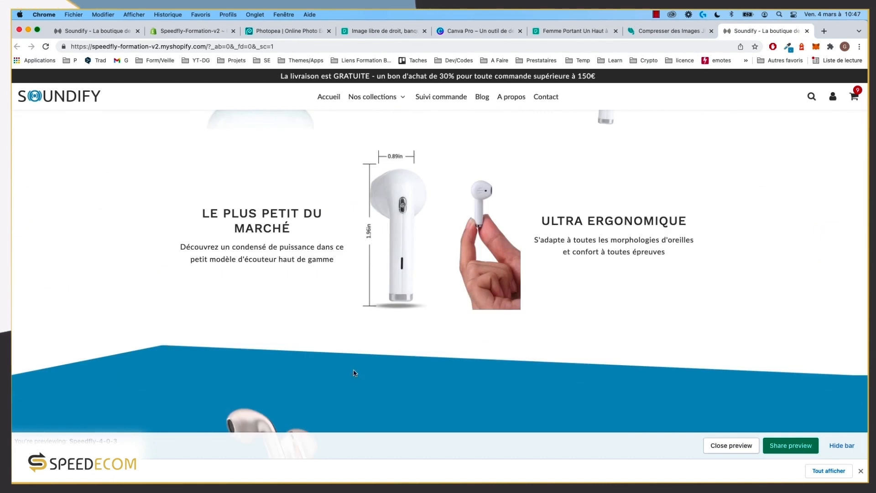
scroll(404, 389, down, 1)
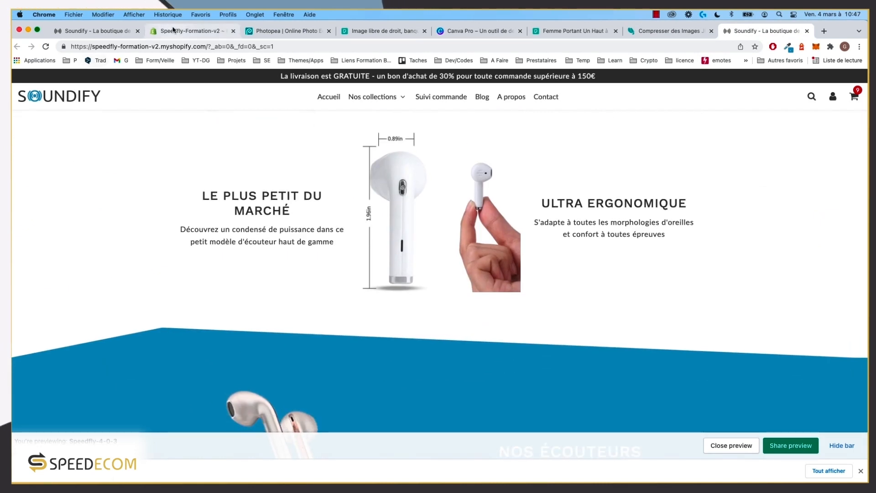
click(192, 30)
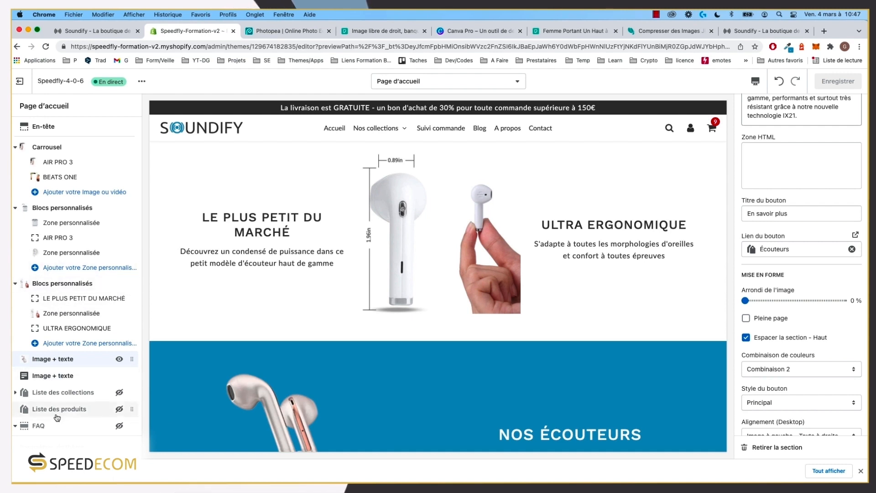
scroll(62, 374, down, 6)
Step: Add a Séparateurs section above the Image + texte section and give it a Forme block
click(64, 360)
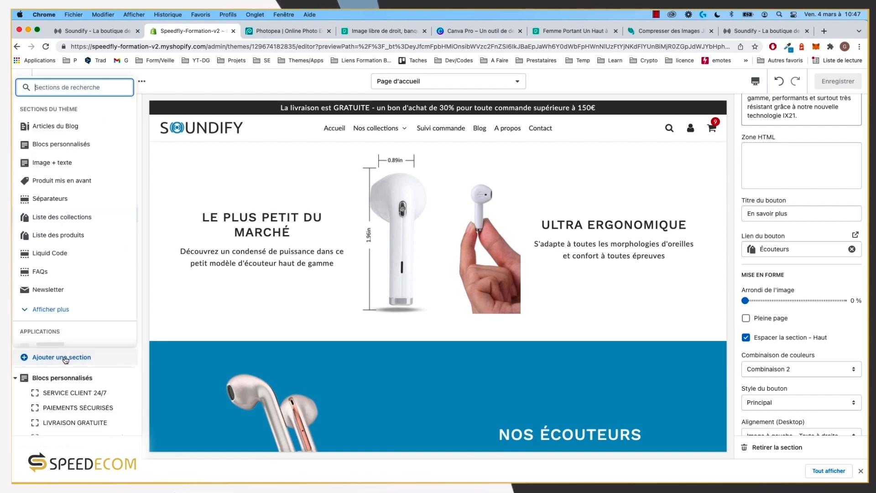
click(57, 199)
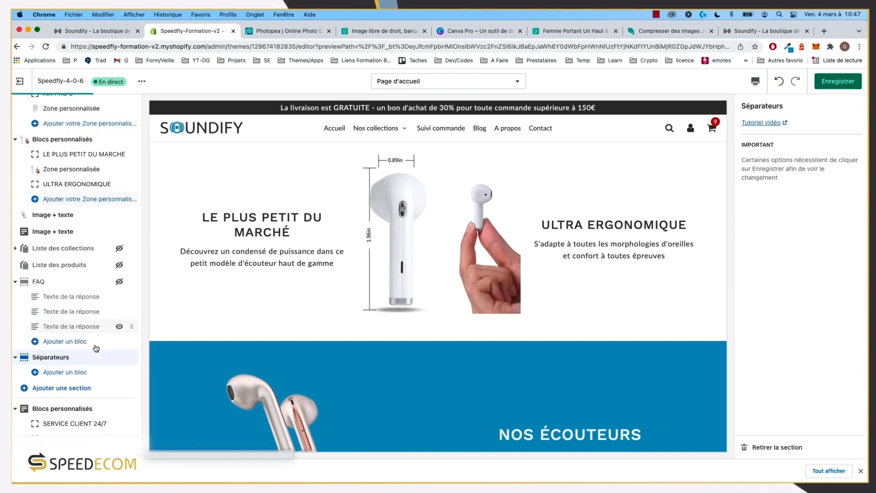
drag(133, 358, 105, 221)
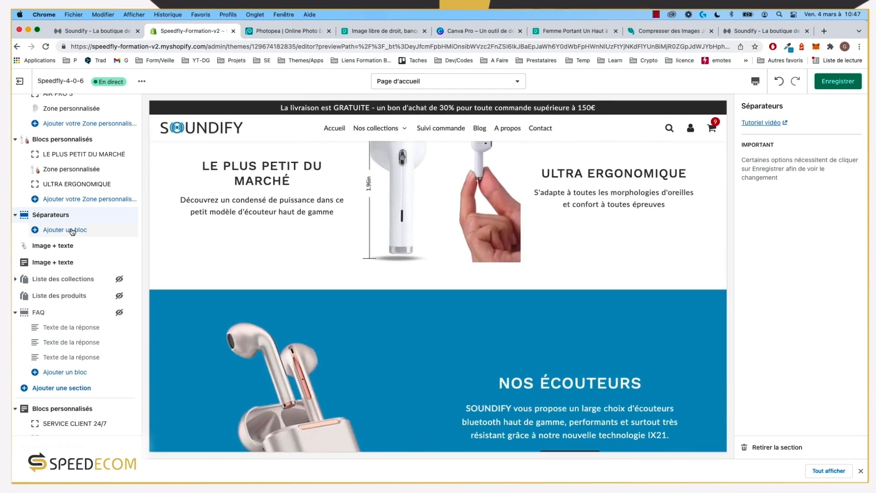
click(70, 231)
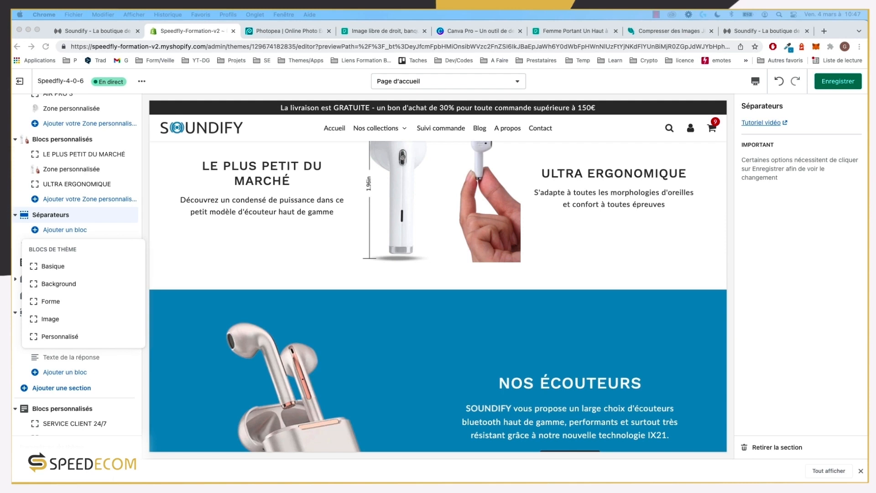
click(53, 301)
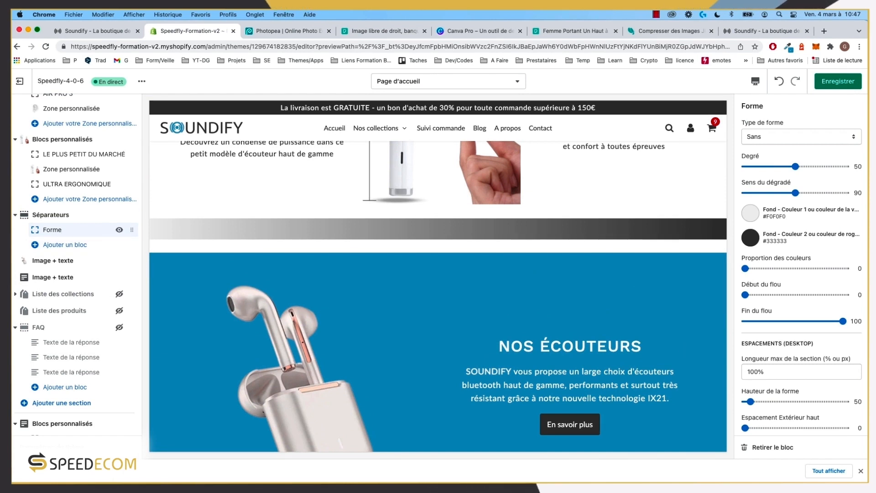
Step: Make the separator shape a Triangle - haut with a slope of 18
click(778, 136)
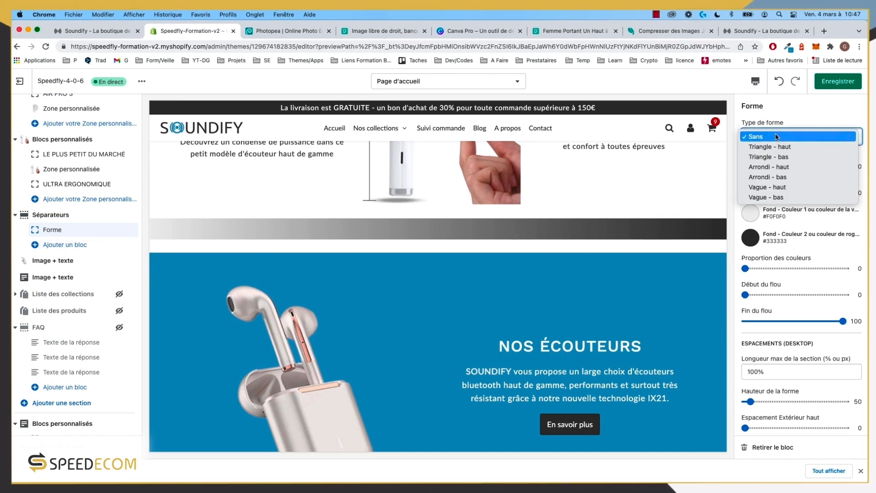
click(776, 147)
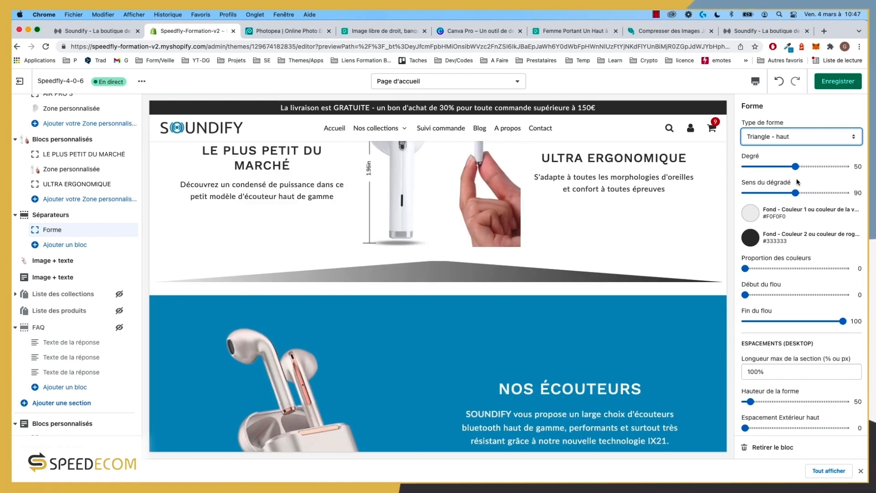
drag(796, 167, 766, 170)
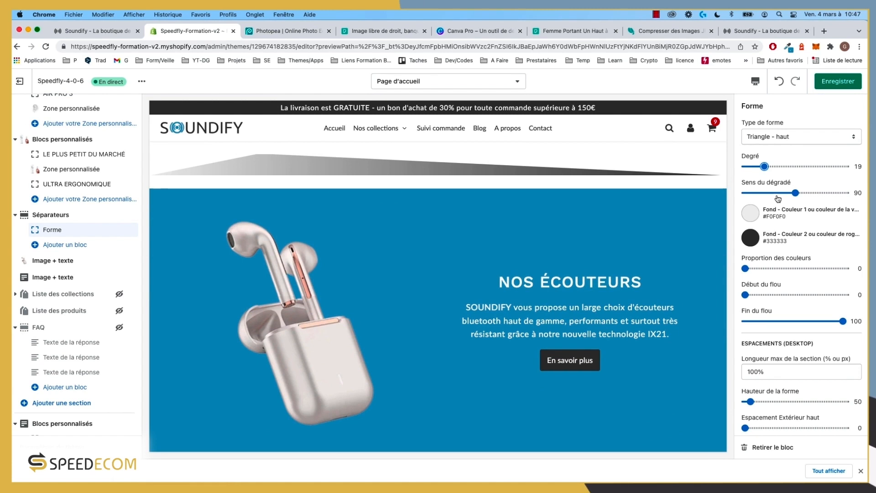
drag(766, 167, 764, 167)
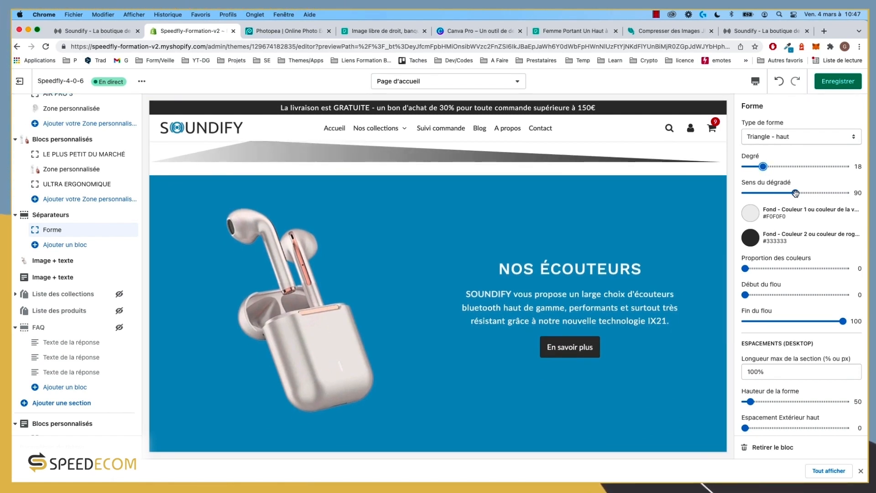
Step: Set both background colours, Couleur 1 and Couleur 2, to blue #4C96C1
click(754, 216)
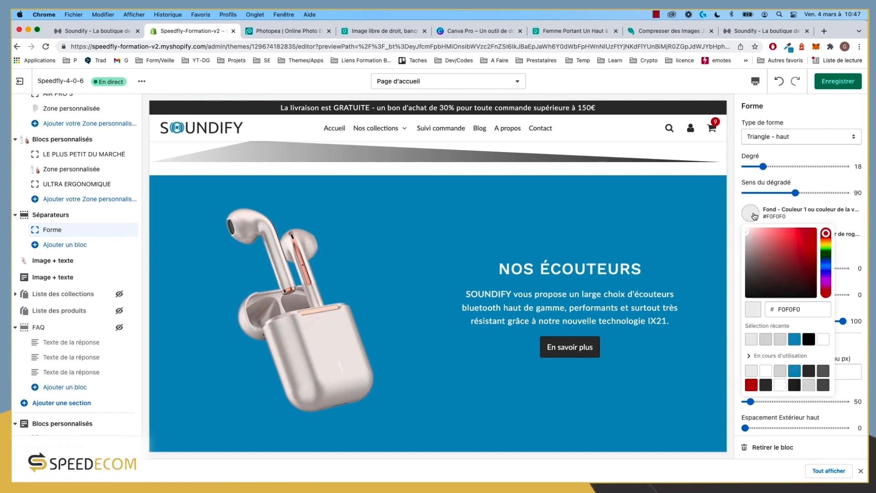
click(798, 345)
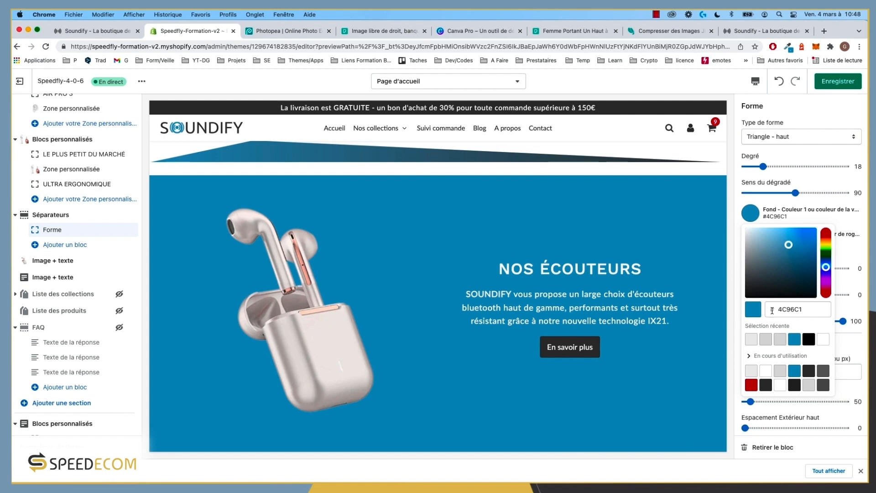
click(845, 312)
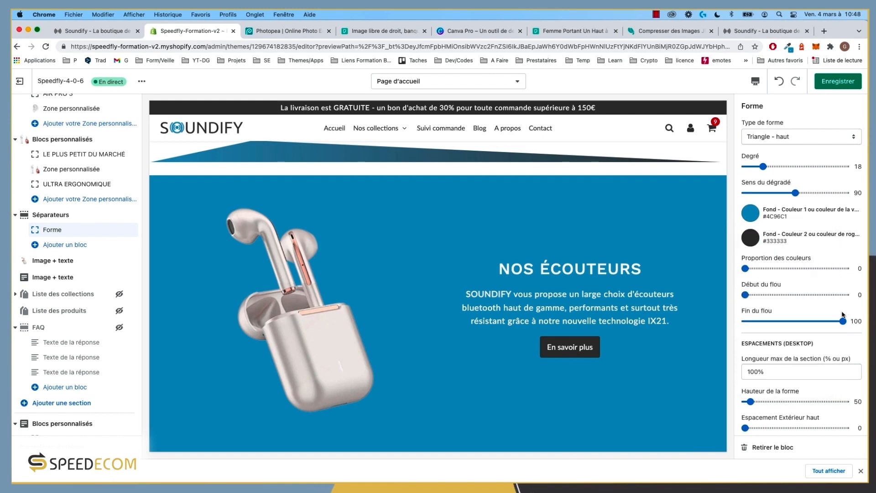
click(754, 241)
click(797, 367)
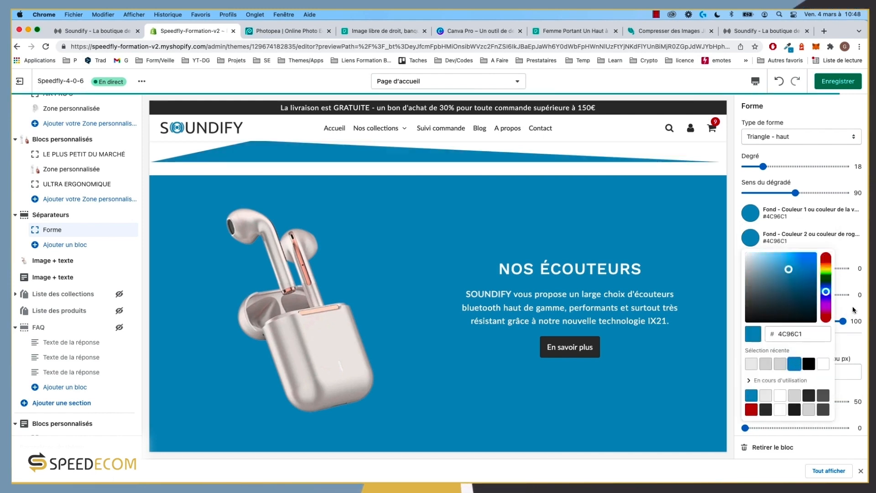
click(859, 290)
scroll(304, 230, up, 2)
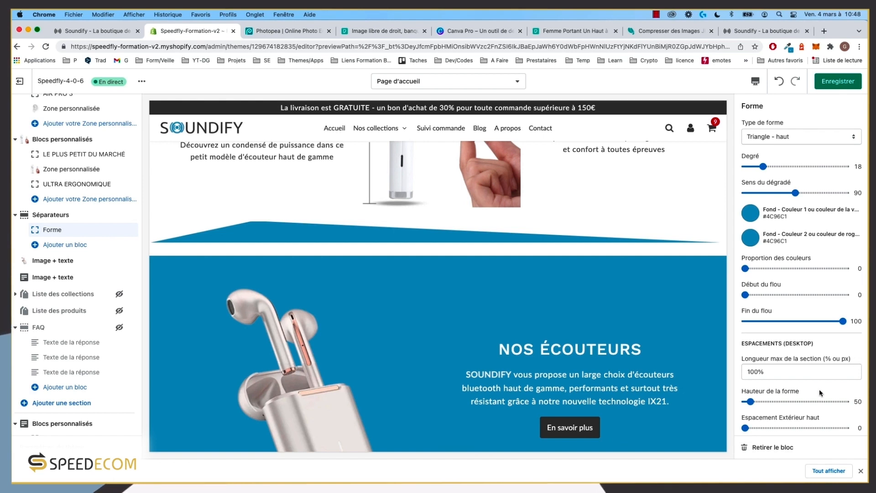
Step: Set shape height to 70, outer top spacing to 50 and inner bottom spacing to 0
drag(751, 402, 753, 401)
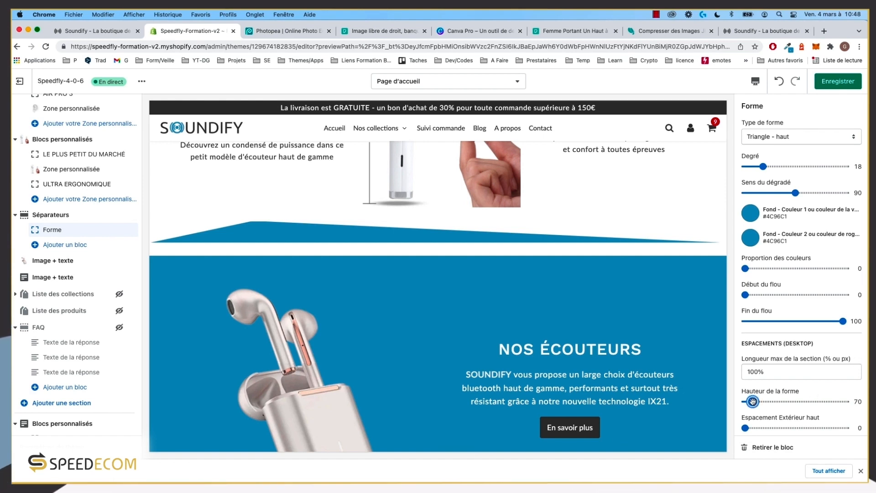
scroll(233, 185, down, 2)
scroll(240, 190, up, 1)
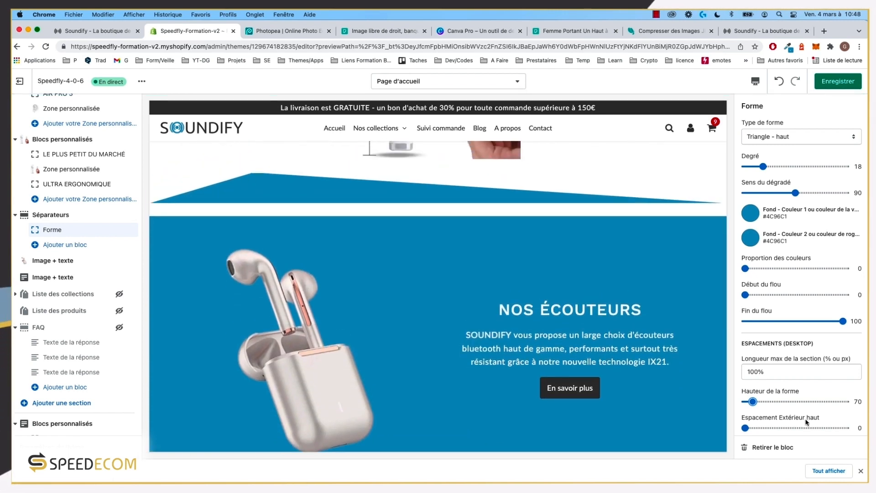
scroll(799, 413, down, 1)
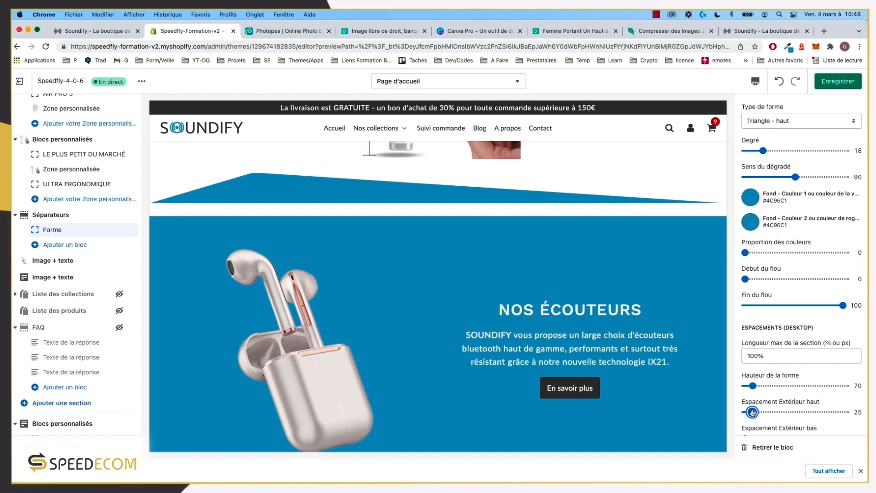
drag(753, 413, 761, 412)
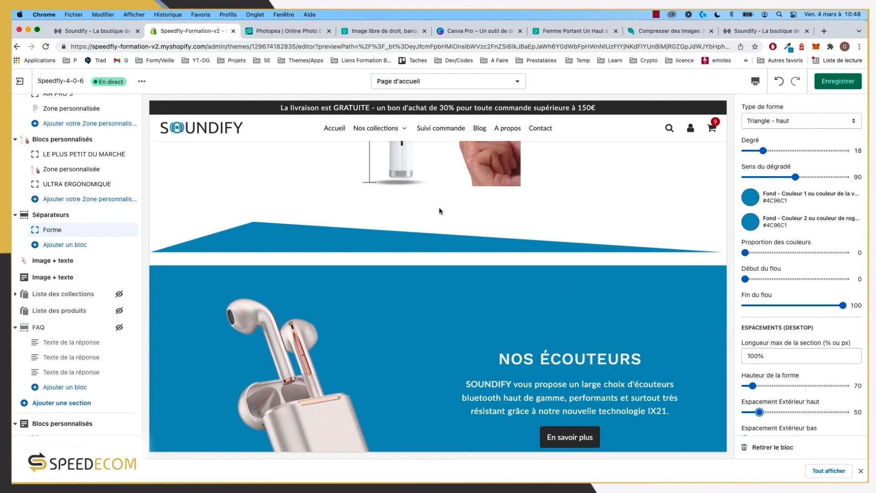
scroll(763, 328, down, 4)
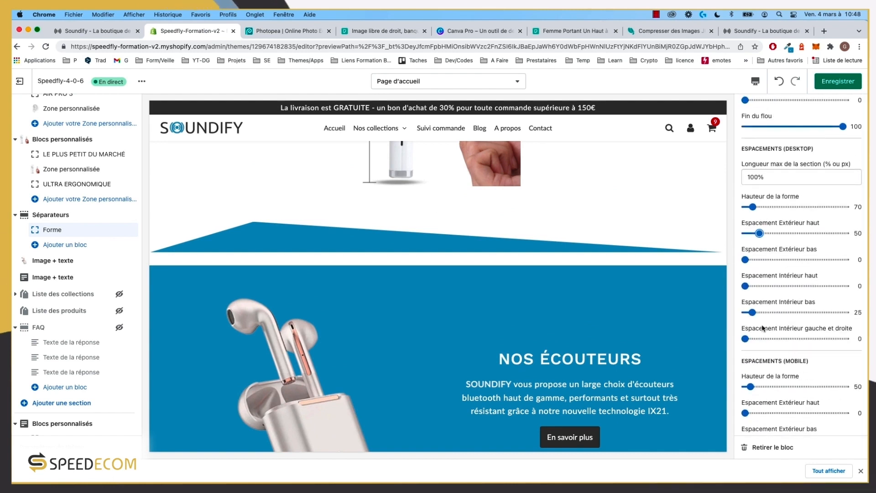
drag(752, 313, 744, 312)
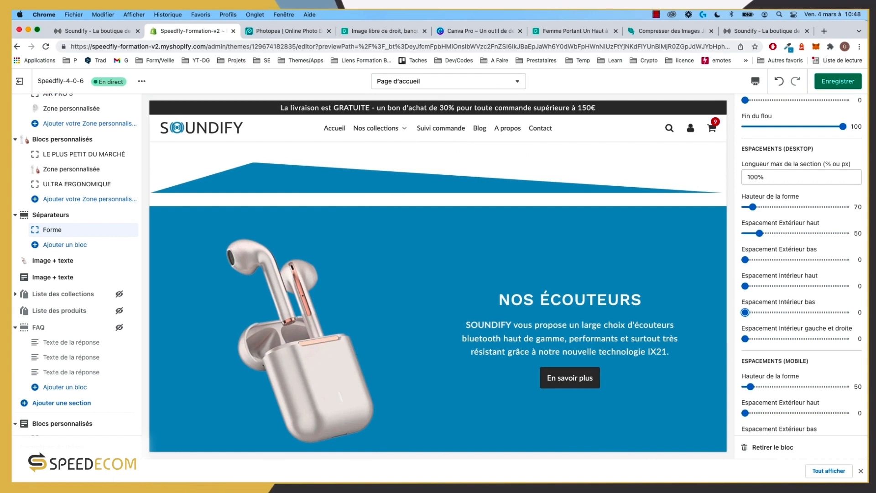
scroll(386, 210, up, 1)
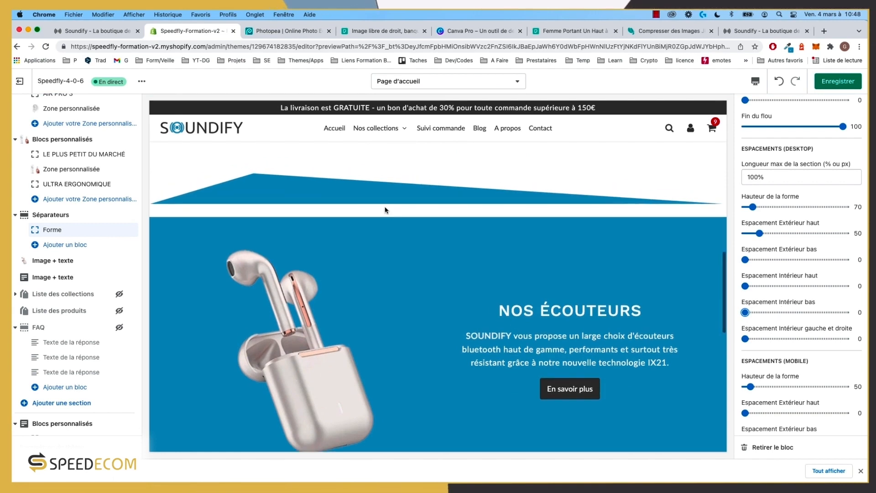
Step: Select the Image et texte section and save the homepage changes with Cmd+S
click(54, 277)
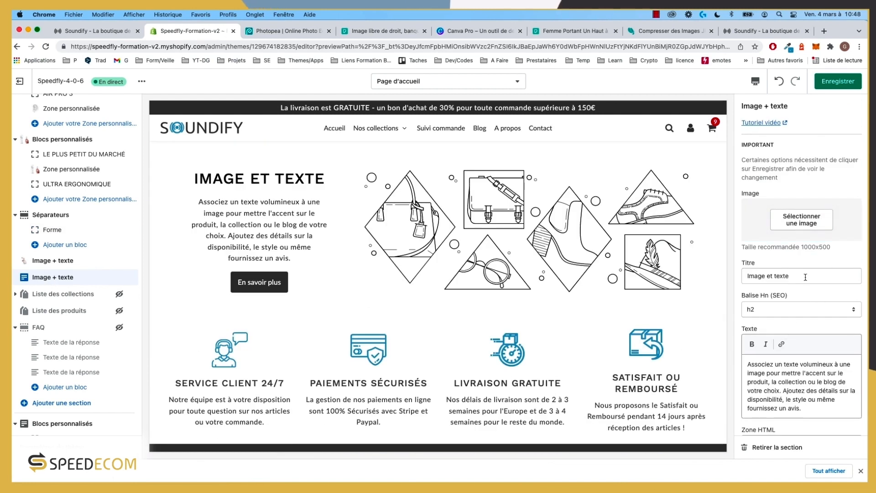
scroll(810, 337, down, 5)
scroll(810, 336, down, 4)
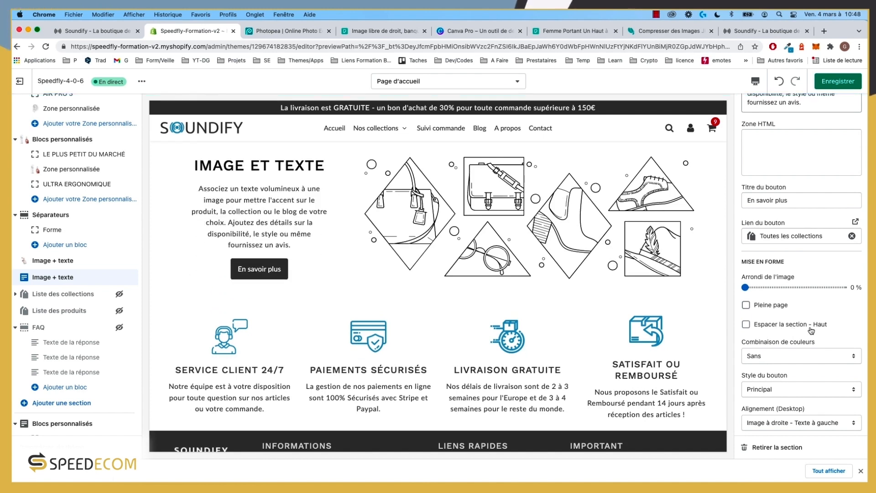
scroll(684, 228, up, 8)
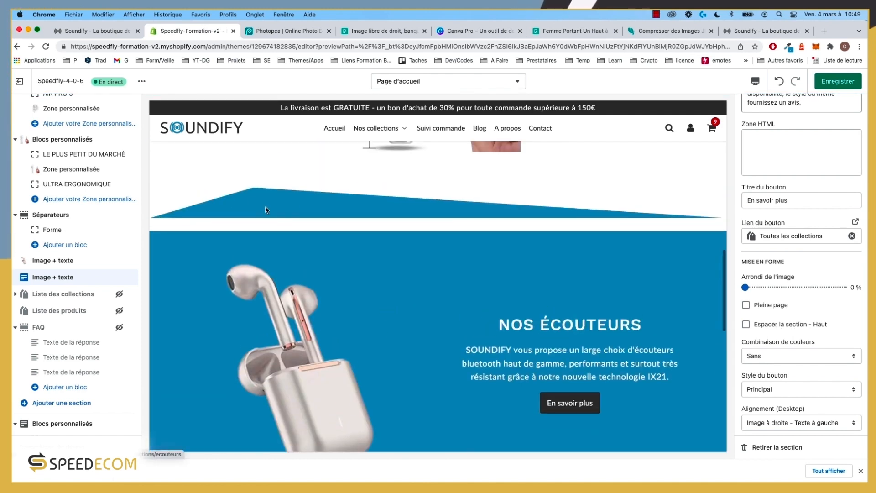
key(super+s)
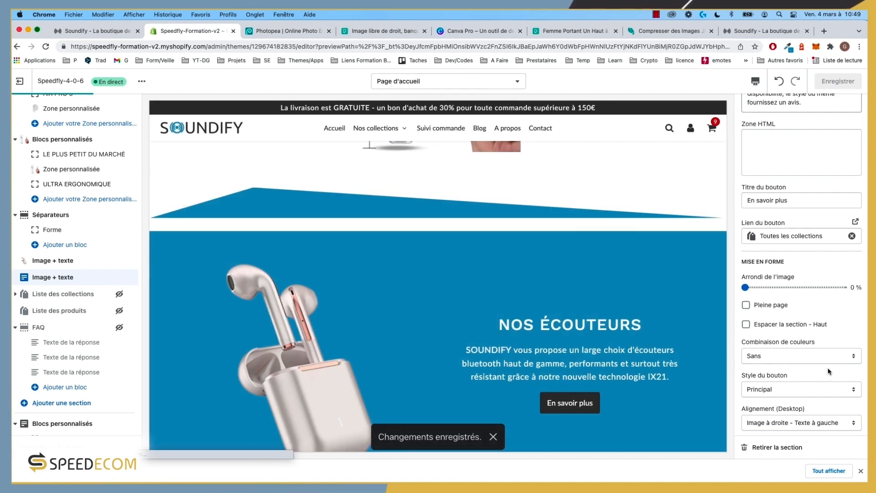
Step: Uncheck Espacer la section - Haut on NOS ÉCOUTEURS and save again
click(55, 264)
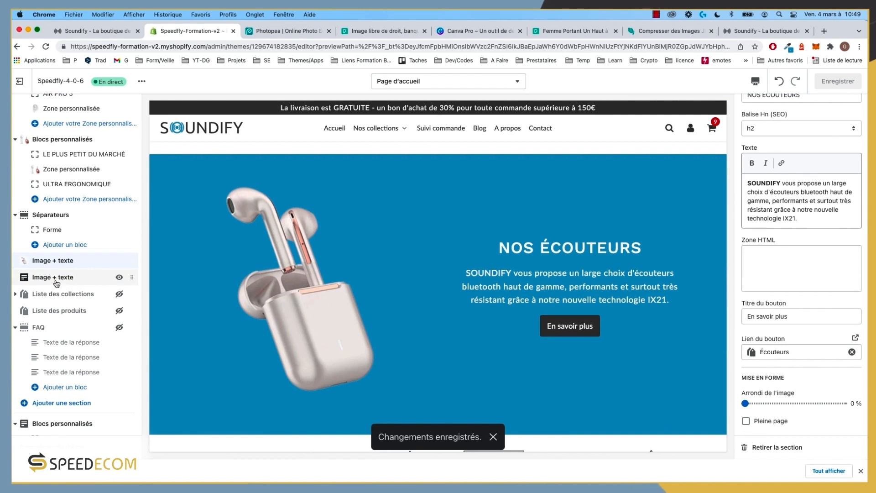
scroll(744, 265, down, 5)
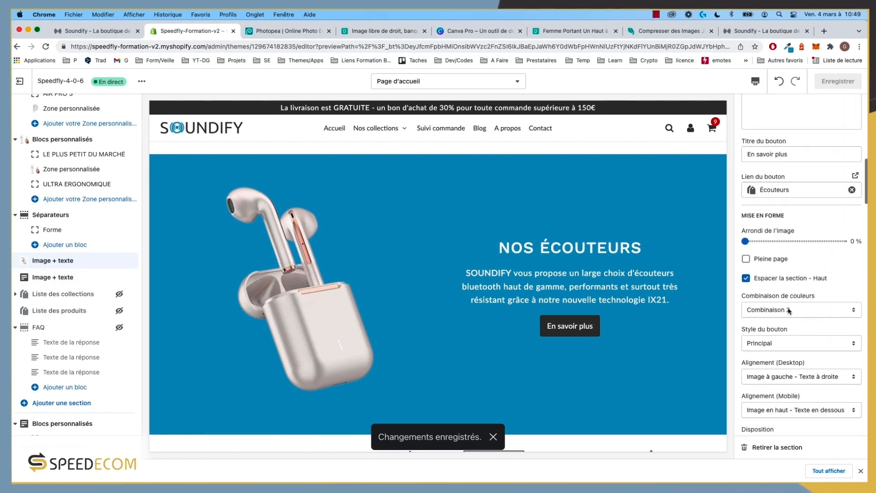
click(776, 280)
key(super+s)
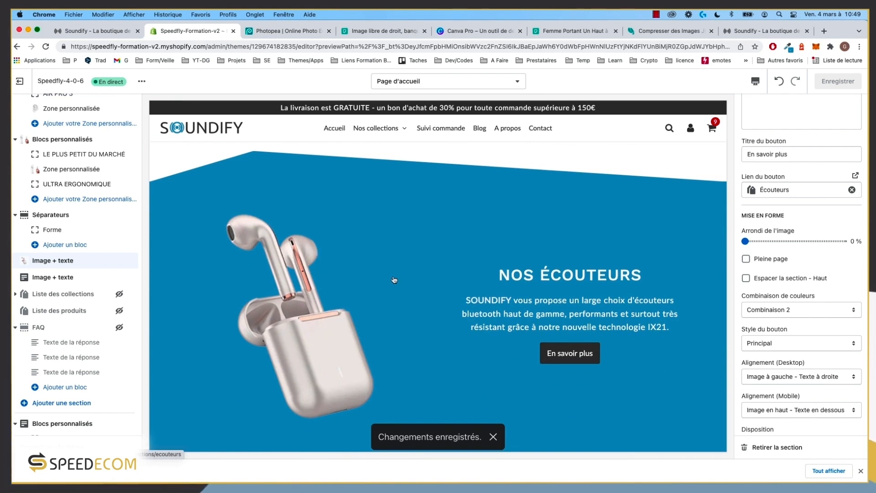
scroll(607, 370, down, 3)
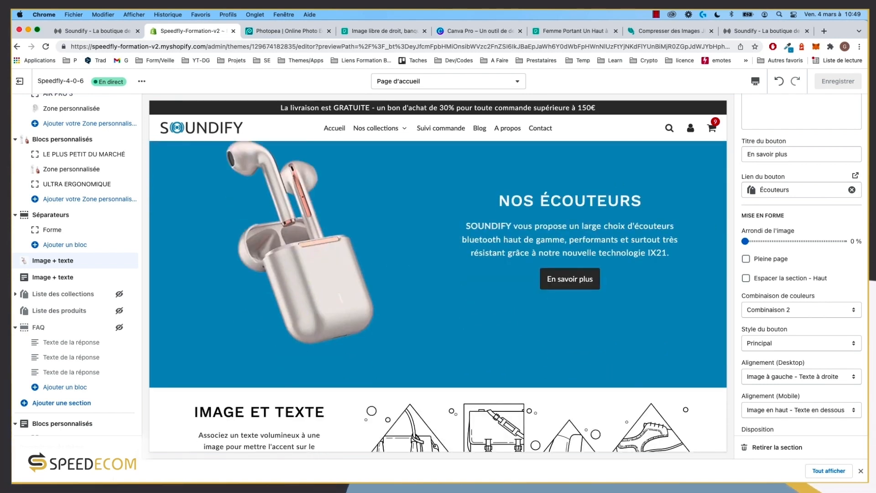
Step: Switch the editor preview to the mobile layout
click(756, 81)
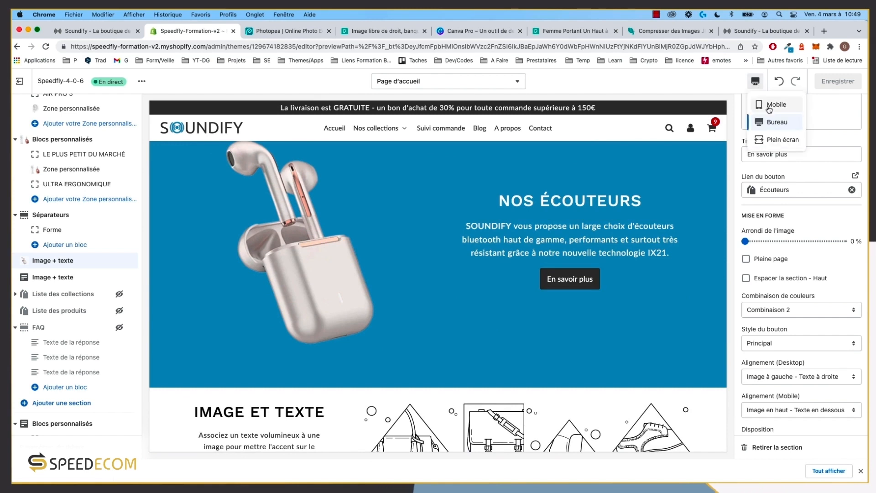
click(777, 104)
scroll(439, 319, down, 12)
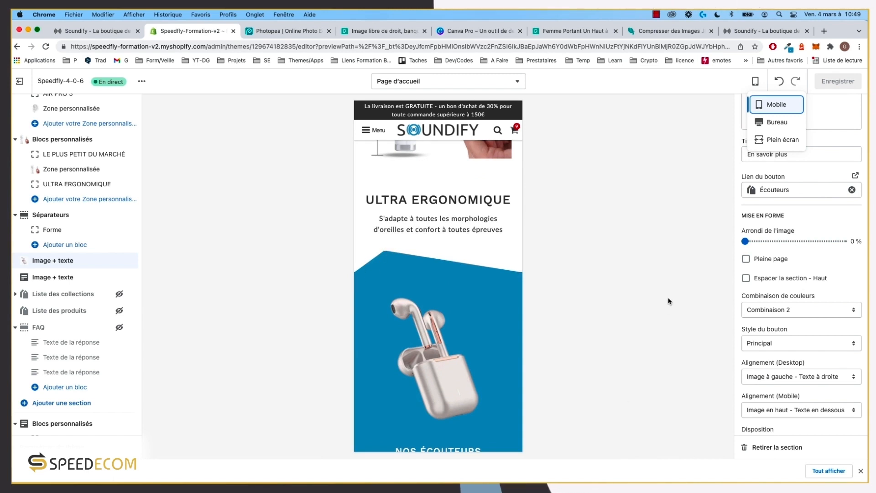
scroll(802, 293, down, 3)
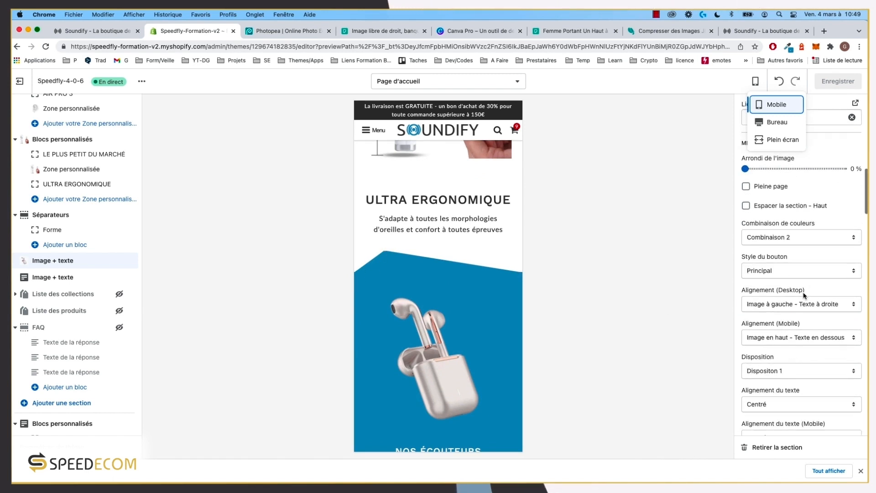
Step: Set the separator Forme block's mobile shape height to 30
click(48, 216)
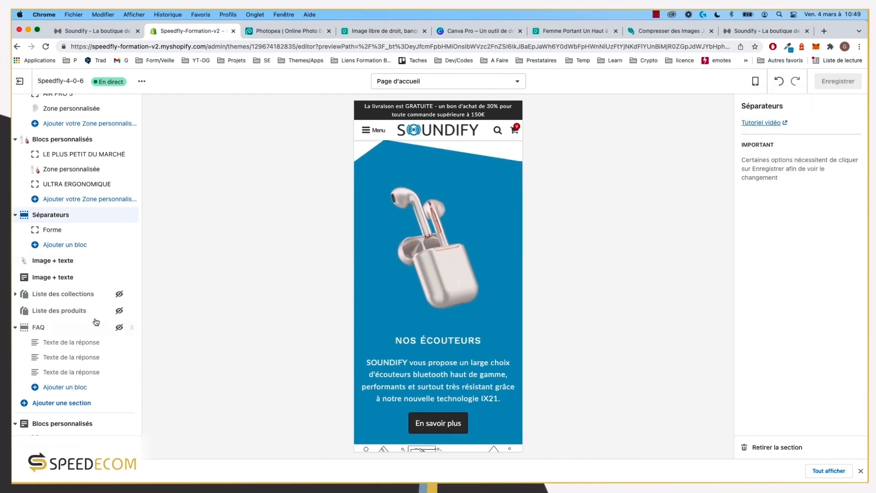
click(54, 230)
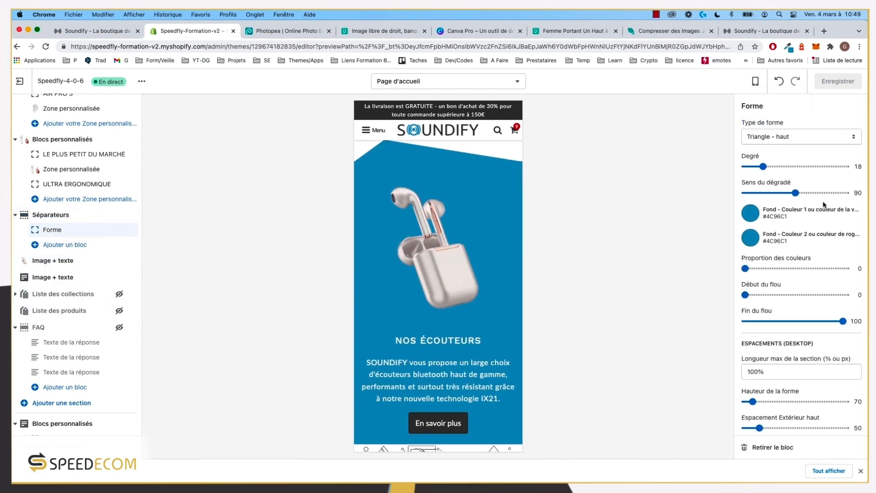
scroll(795, 317, down, 4)
scroll(795, 317, down, 3)
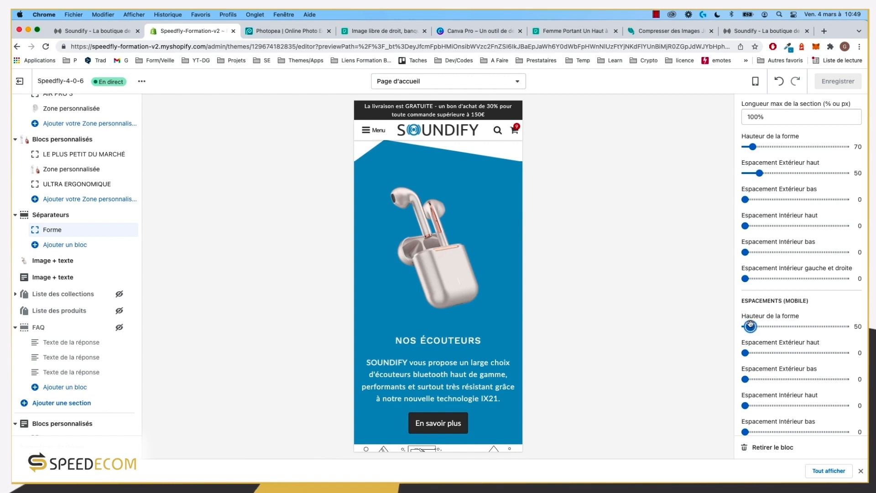
drag(751, 326, 749, 326)
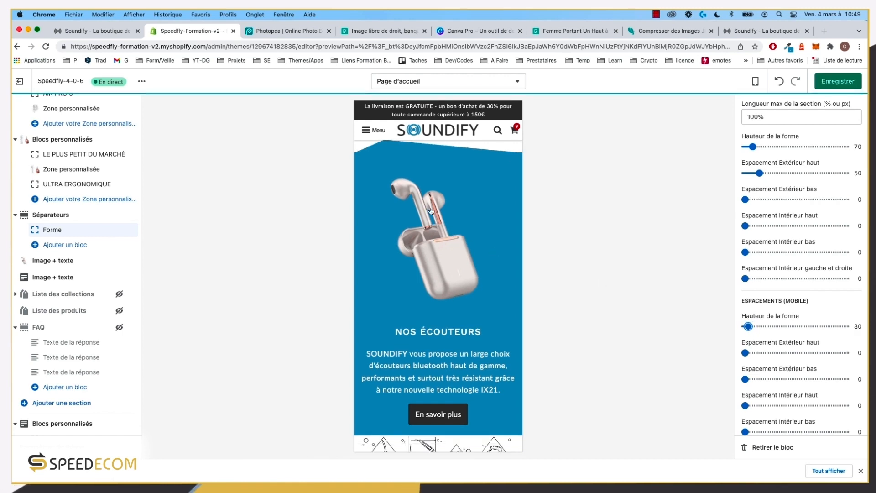
scroll(384, 187, up, 2)
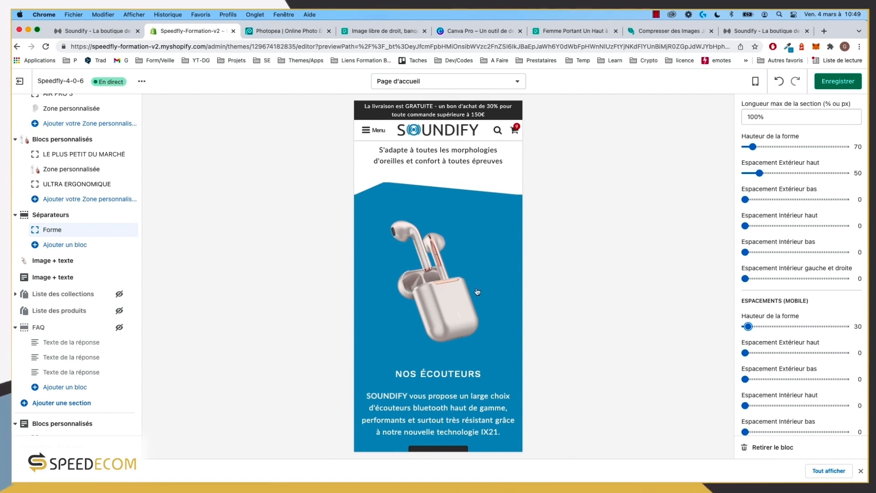
scroll(477, 291, up, 1)
scroll(802, 355, down, 2)
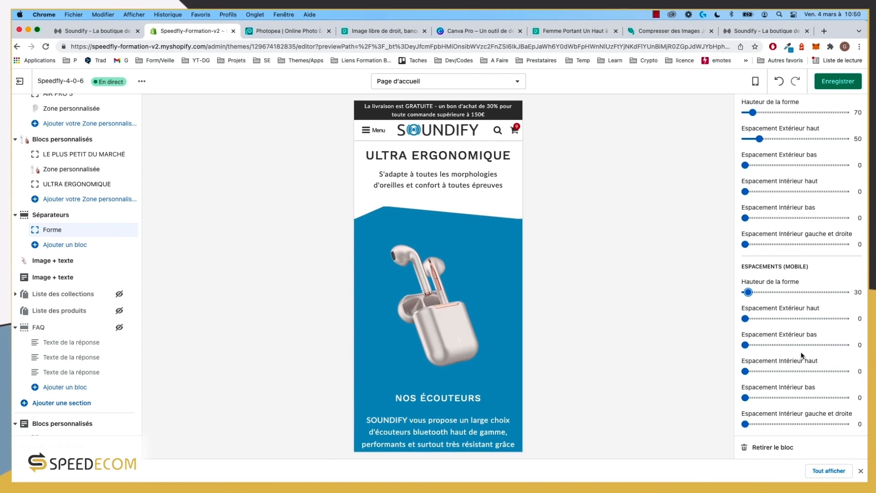
scroll(799, 300, up, 3)
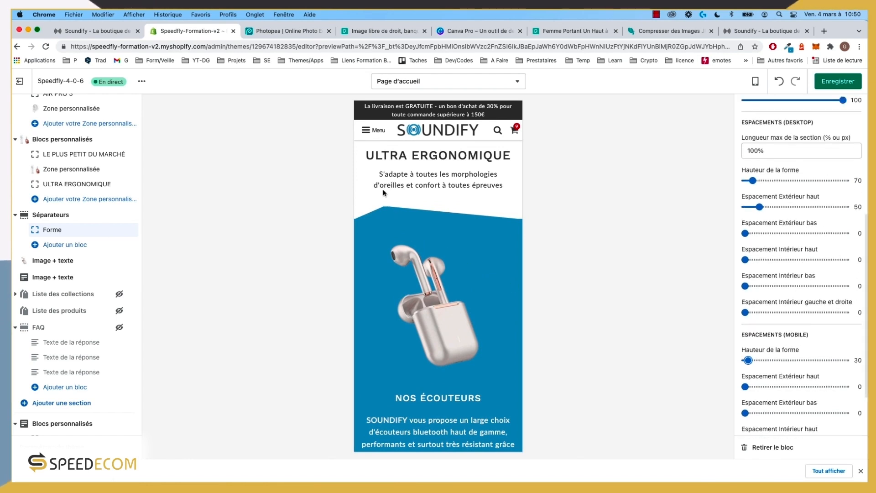
scroll(391, 223, up, 1)
scroll(398, 251, up, 2)
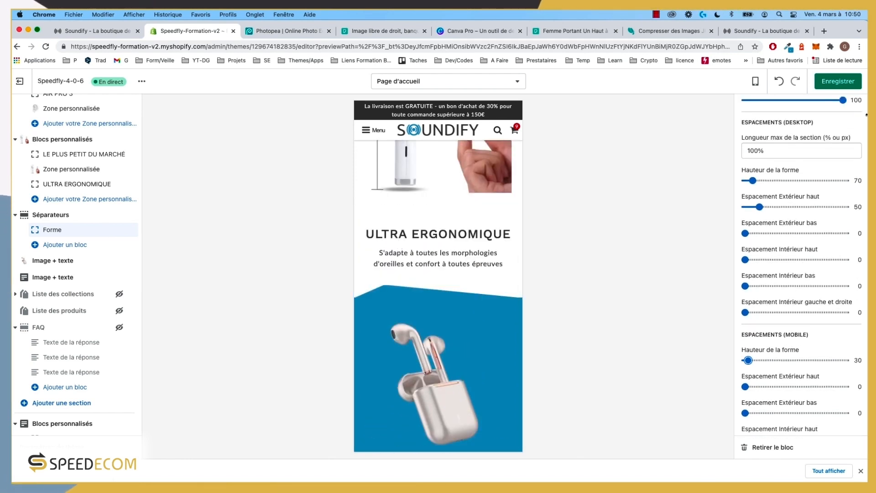
Step: Save the theme changes, check the storefront, and come back to the editor
click(838, 82)
scroll(458, 340, down, 1)
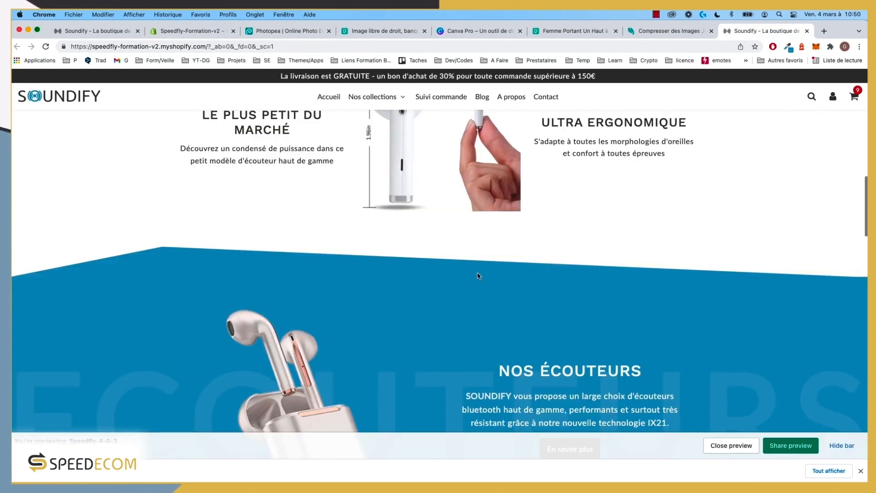
scroll(478, 276, down, 5)
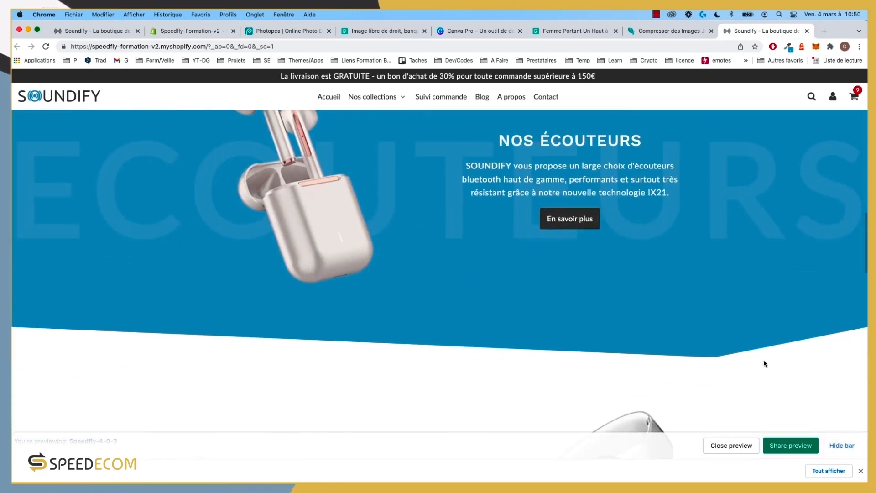
click(190, 32)
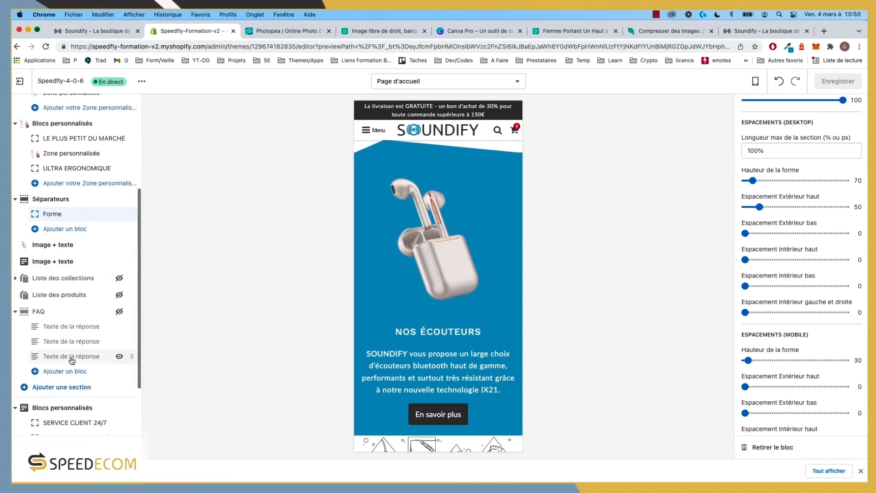
Step: Add a Séparateurs section and move it just below the NOS ÉCOUTEURS section
scroll(72, 358, down, 2)
scroll(72, 361, down, 2)
click(58, 309)
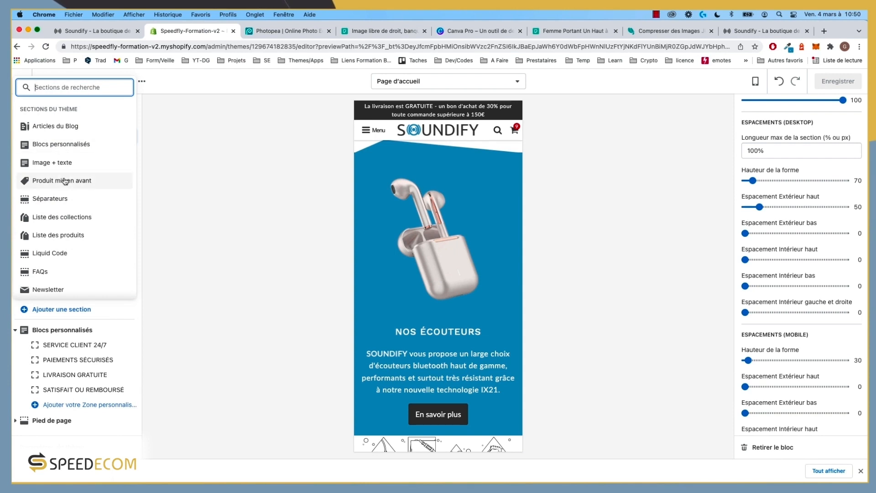
click(61, 199)
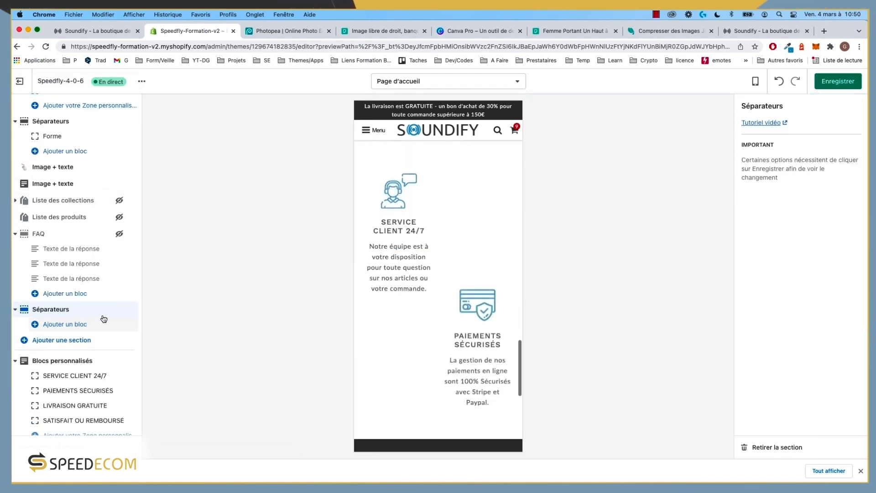
drag(130, 310, 91, 190)
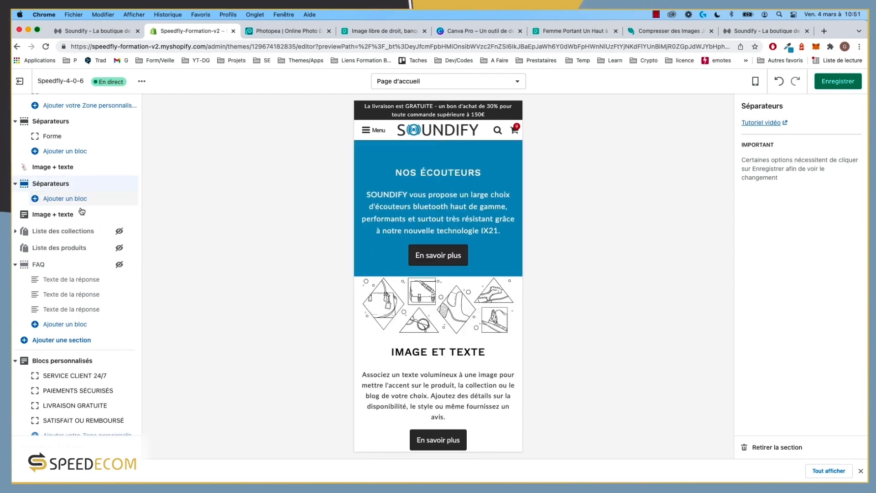
Step: Switch the homepage preview to the Bureau desktop layout
scroll(73, 226, up, 3)
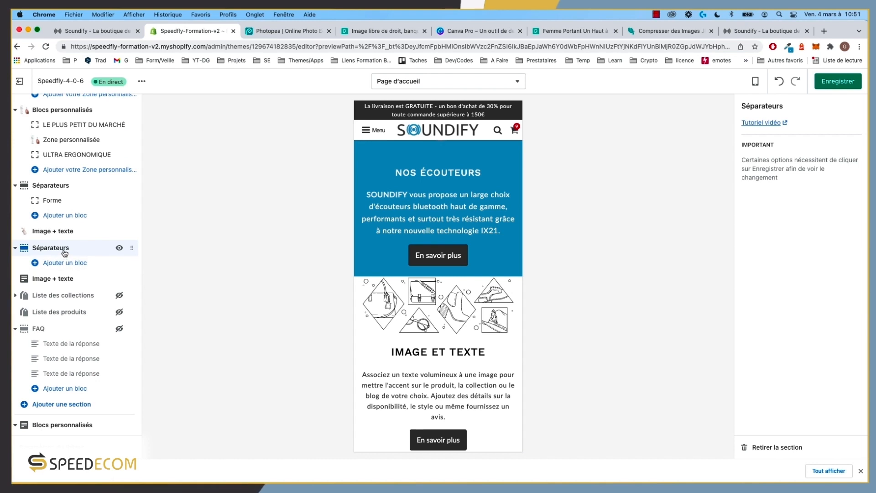
click(753, 86)
click(758, 121)
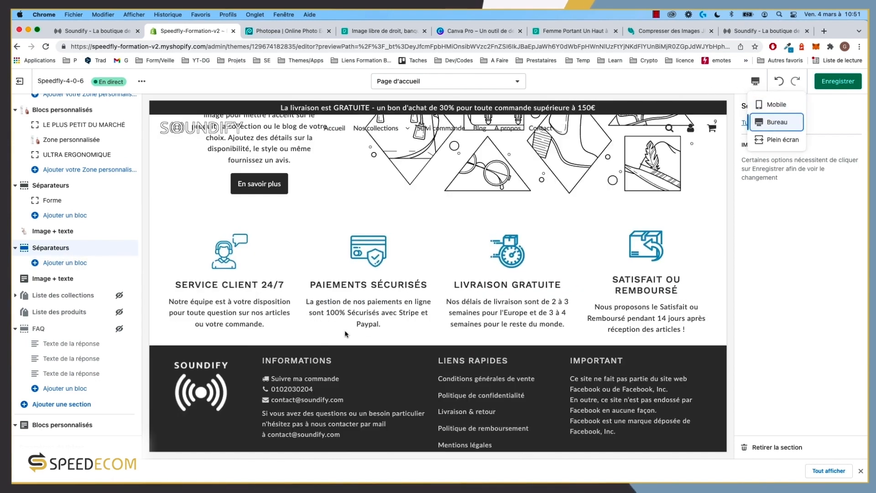
Step: Add a Forme block to the new separator with Couleur 1 and Couleur 2 both blue #4C96C1
click(65, 263)
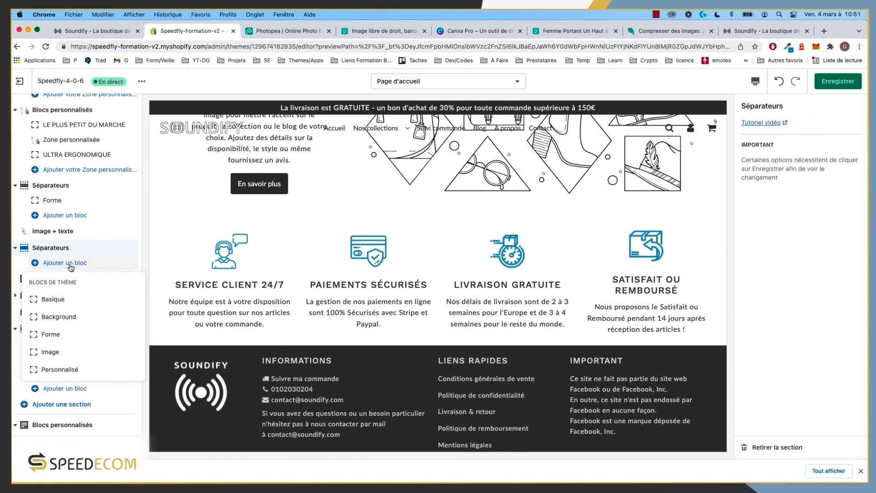
click(51, 335)
click(750, 213)
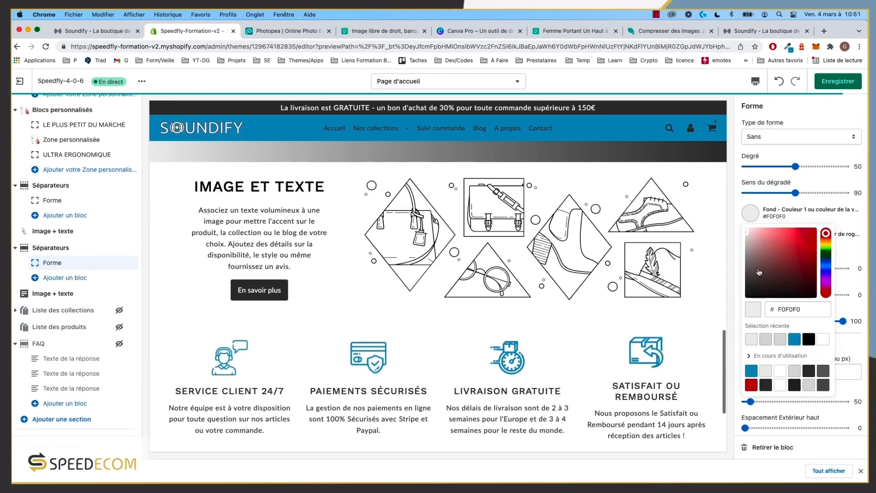
click(794, 340)
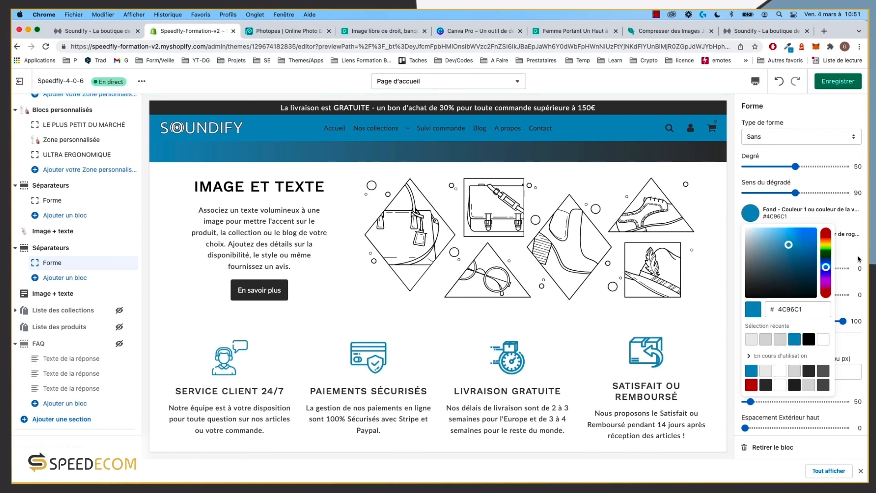
click(750, 237)
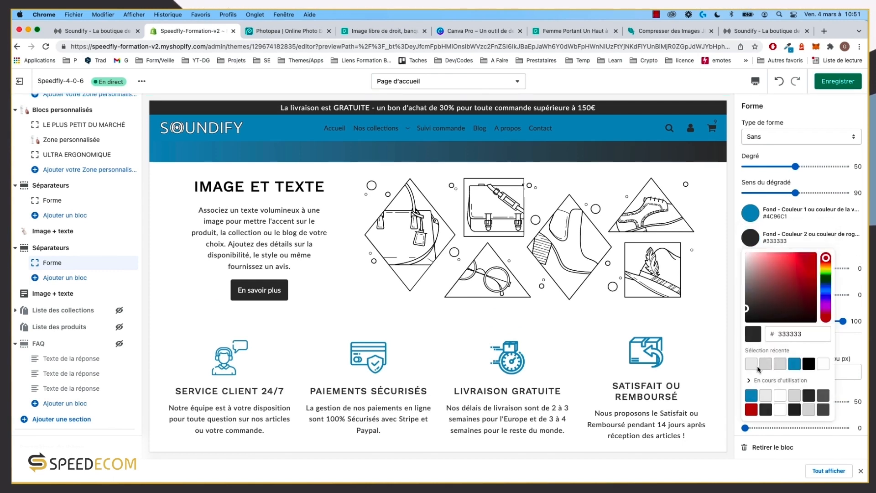
click(795, 363)
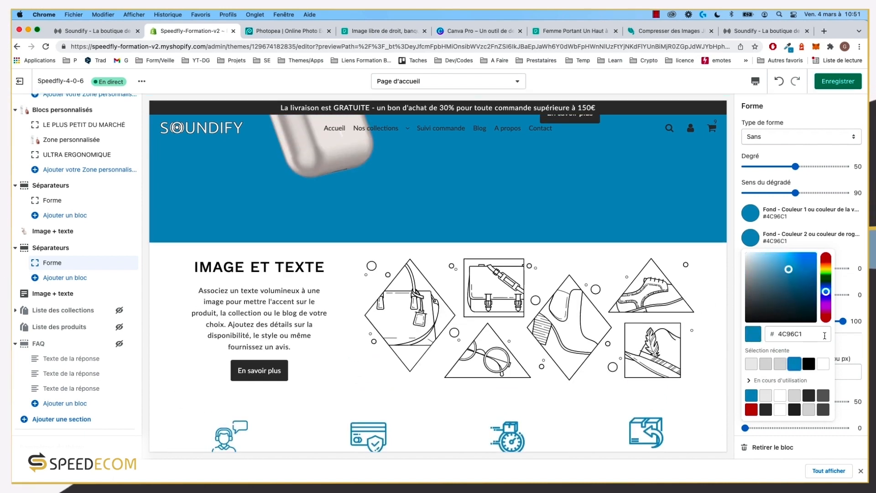
click(848, 337)
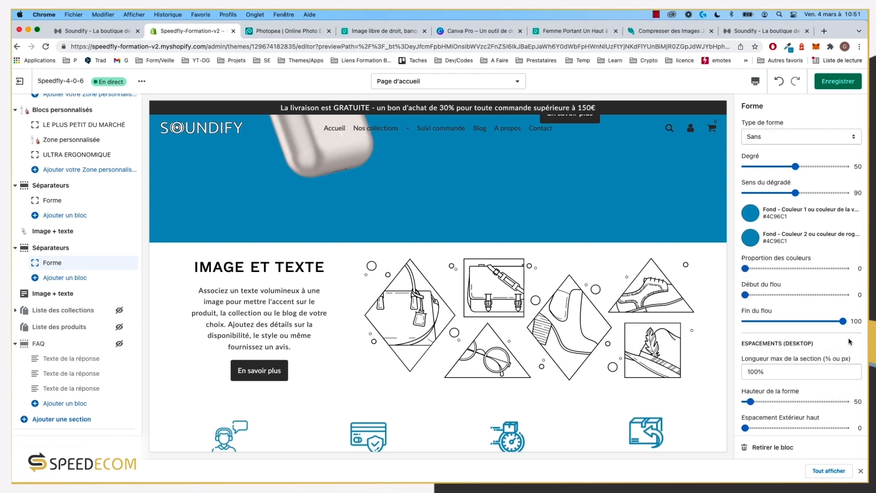
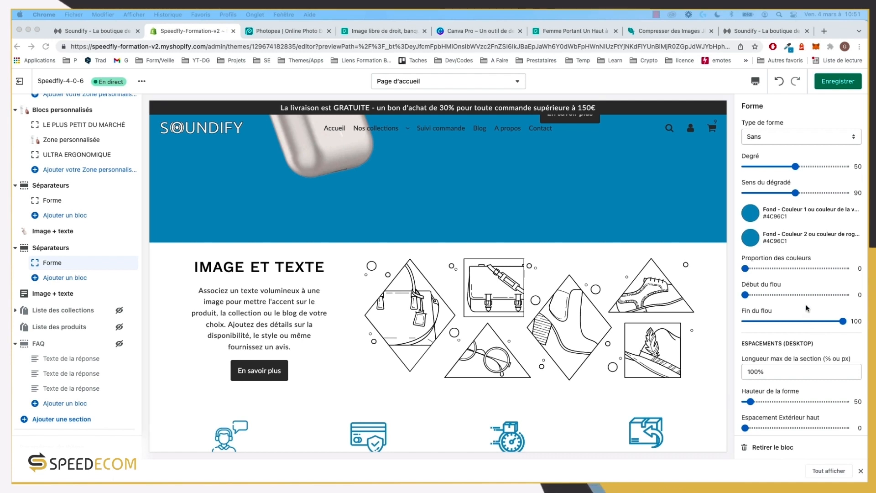
Step: Make the separator's Type de forme Triangle - bas and set its Degré slider to 82
click(796, 167)
drag(796, 167, 758, 165)
click(777, 137)
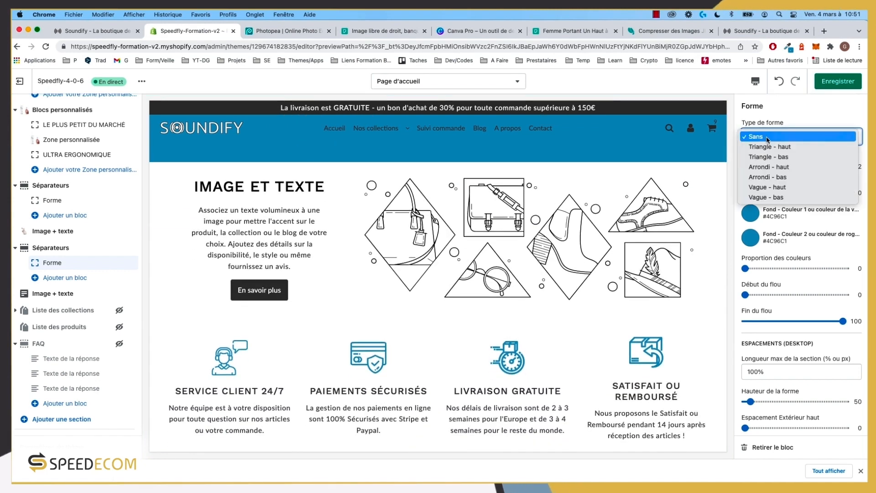
click(775, 157)
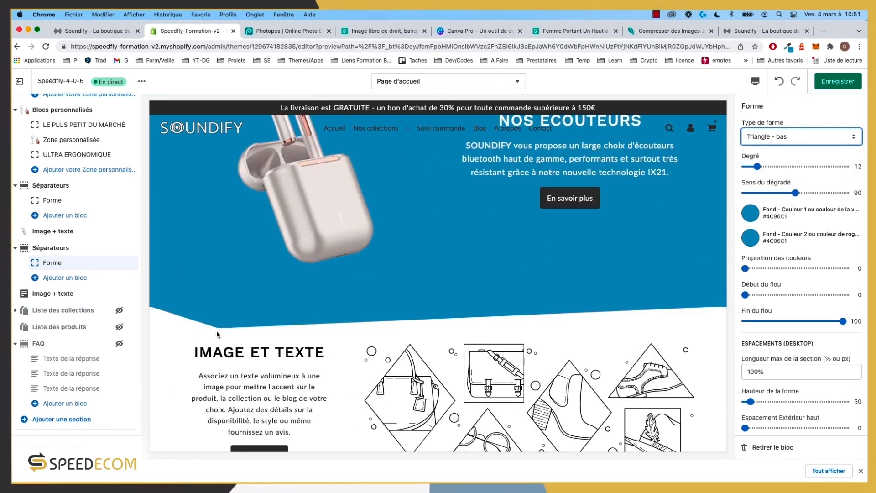
drag(764, 168, 826, 167)
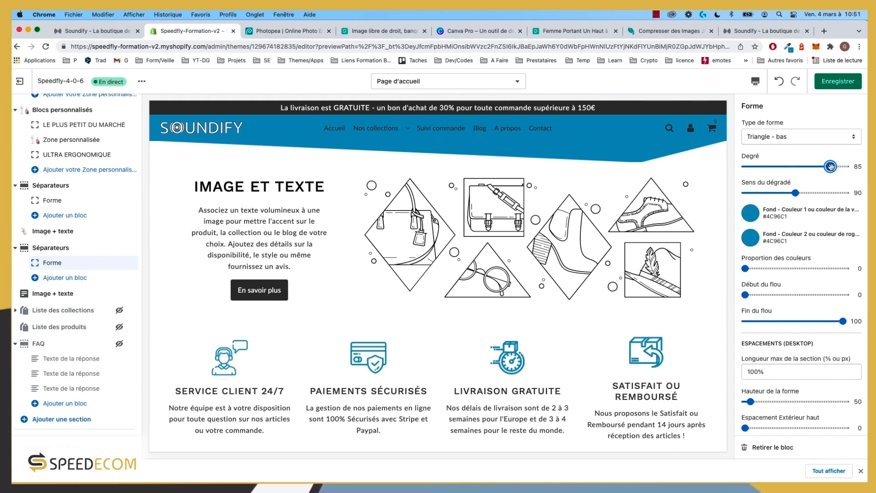
drag(833, 167, 833, 167)
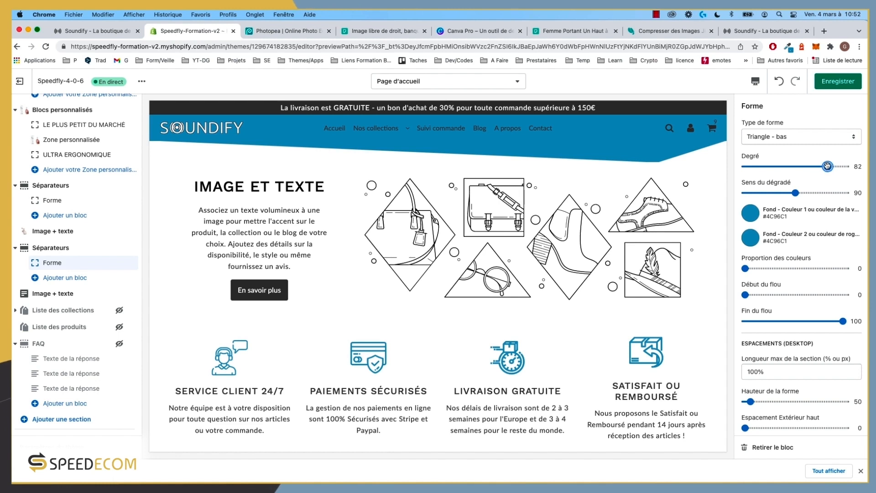
Step: Set the separator shape height to 70 on desktop and 30 on mobile, and save
scroll(601, 254, up, 7)
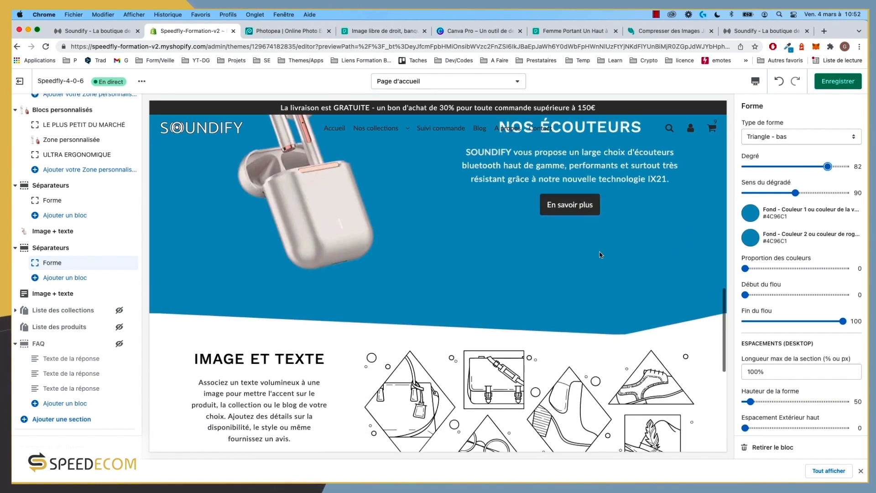
scroll(601, 254, down, 2)
scroll(790, 242, down, 1)
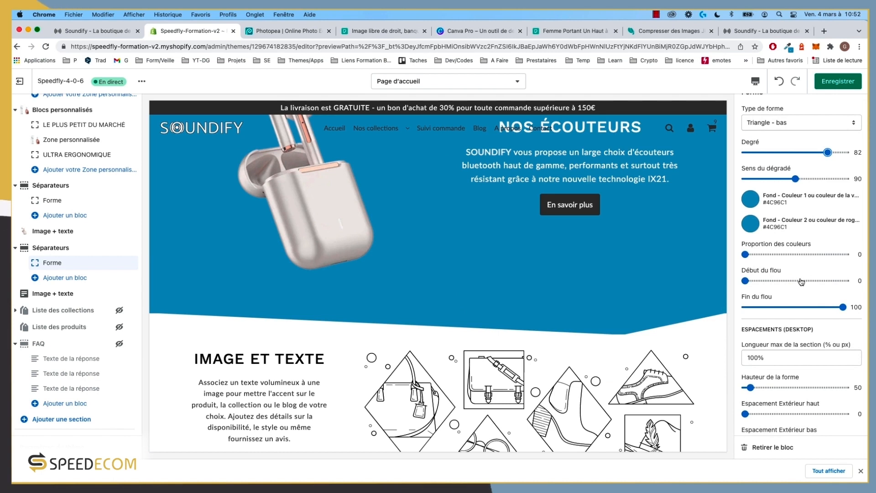
scroll(802, 281, down, 5)
drag(751, 310, 753, 311)
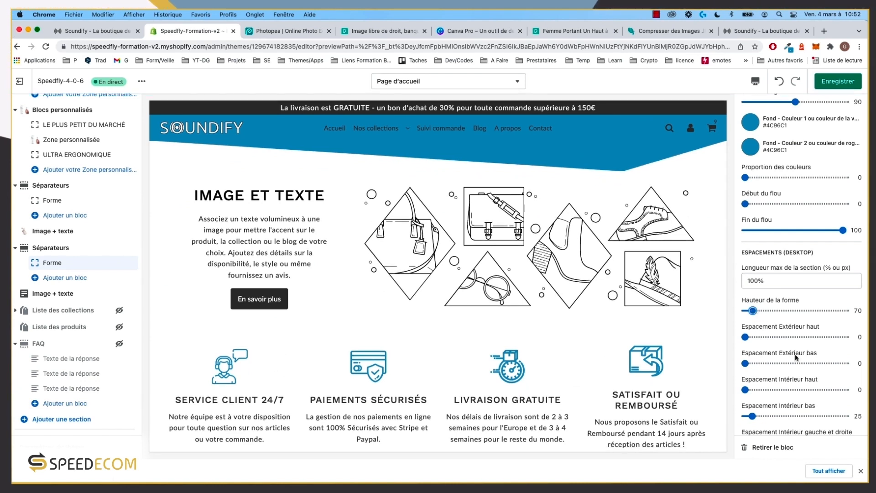
scroll(796, 357, down, 8)
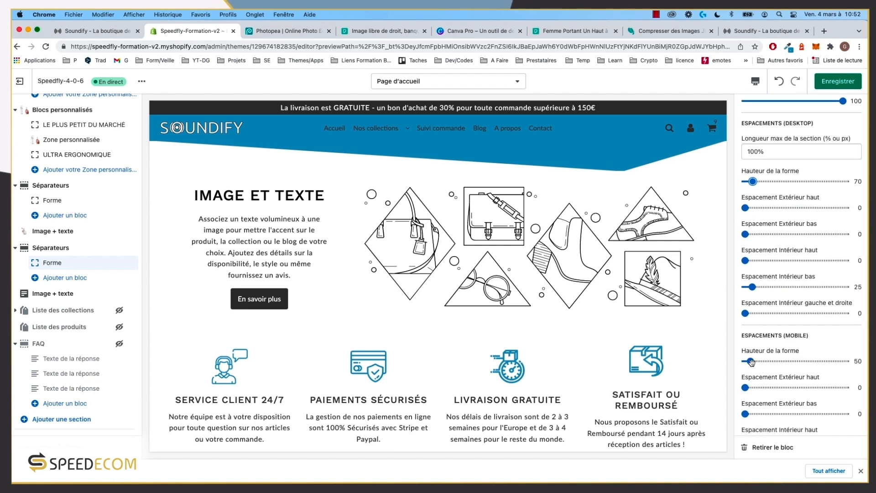
drag(749, 361, 748, 362)
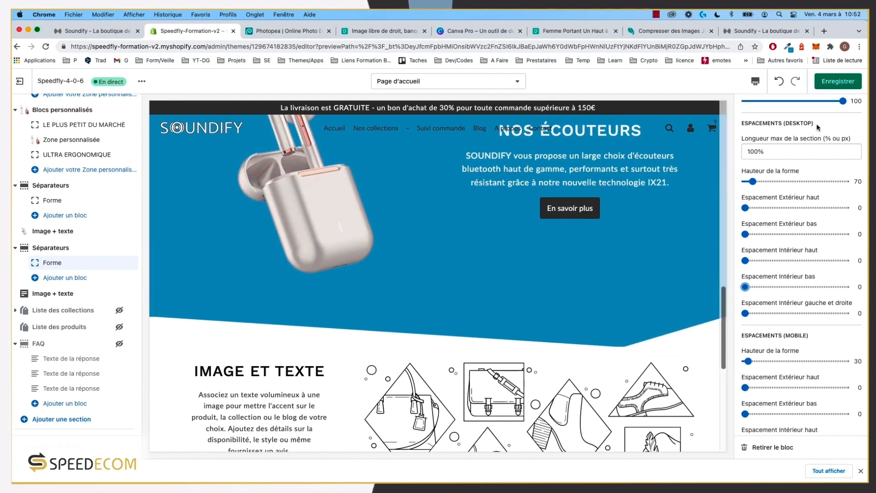
key(super+s)
click(113, 35)
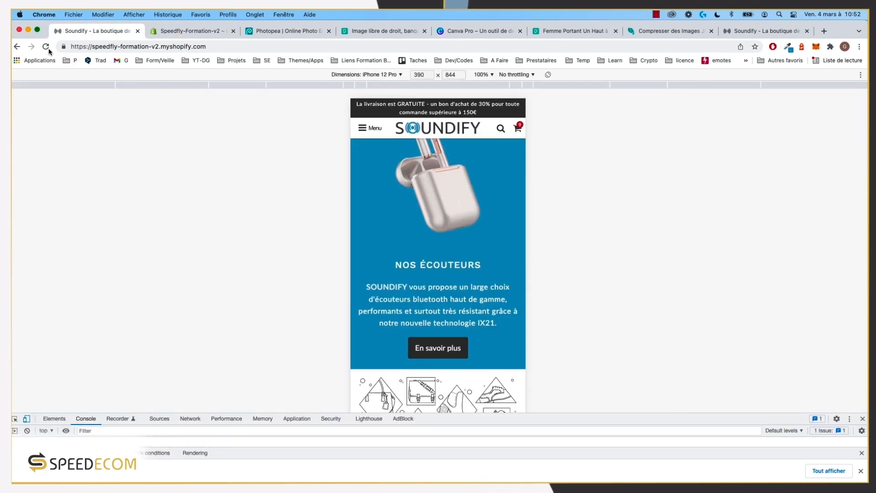
Step: View the live store at full desktop width without DevTools and scroll to check the slanted separators
click(27, 419)
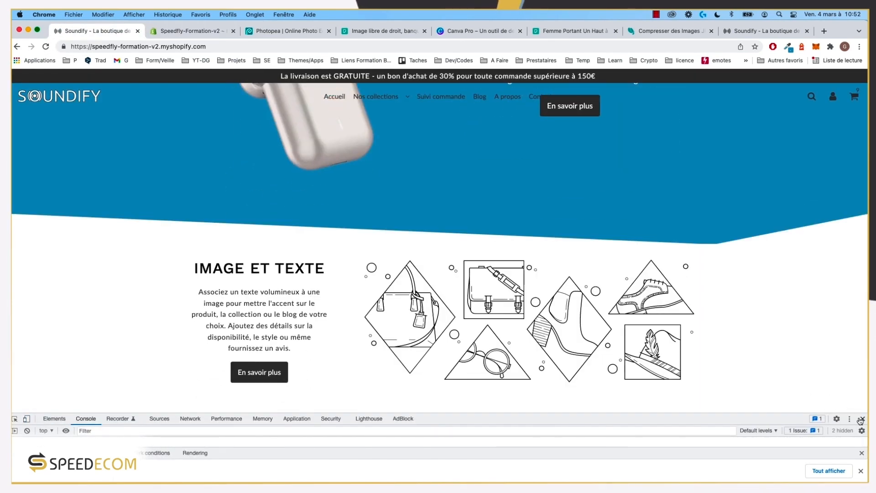
click(863, 418)
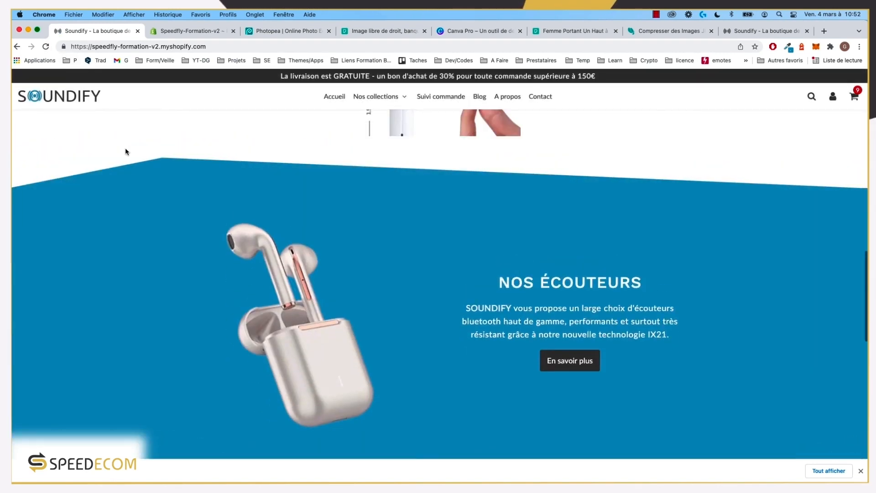
scroll(136, 160, down, 3)
scroll(152, 172, down, 2)
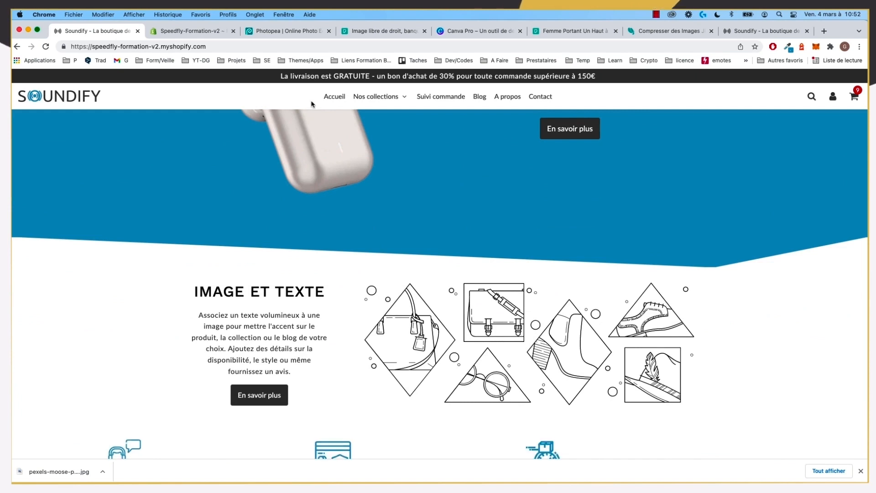
scroll(294, 111, down, 10)
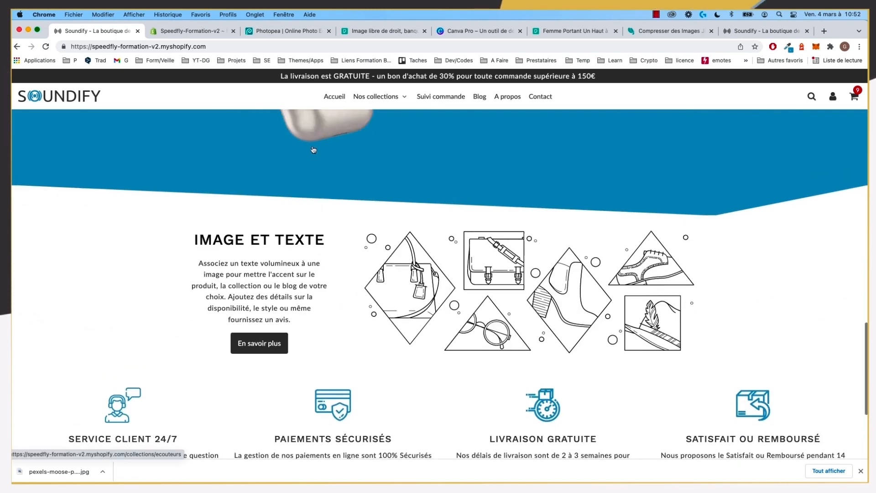
scroll(313, 160, down, 7)
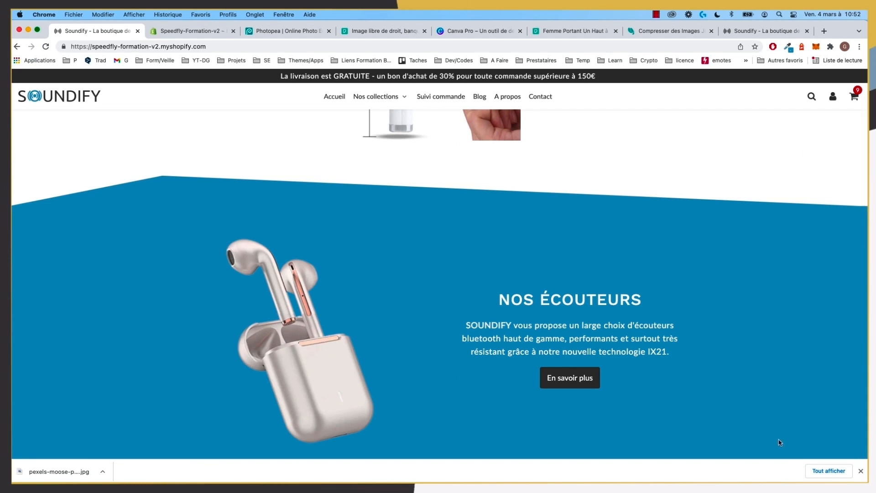
scroll(273, 109, up, 10)
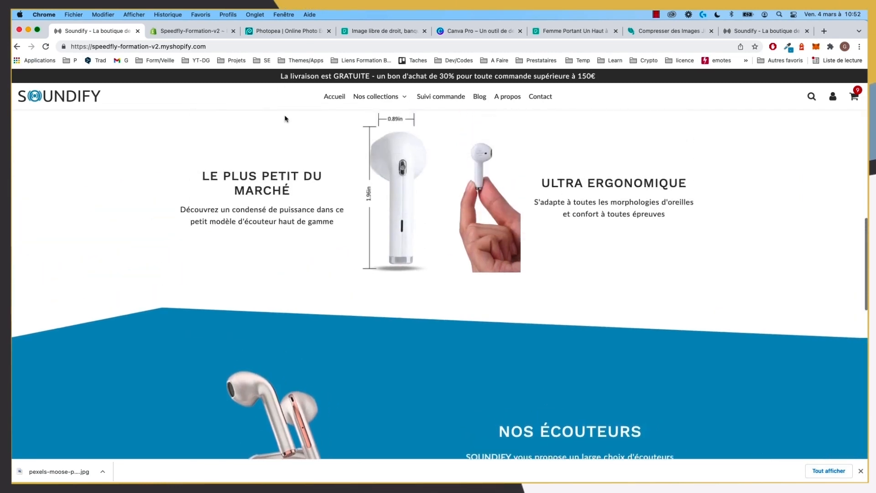
scroll(297, 142, up, 4)
scroll(295, 117, down, 8)
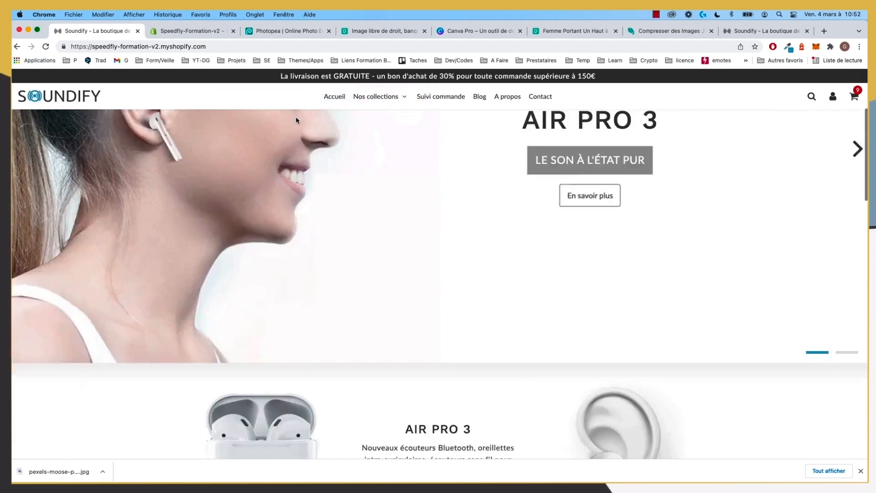
scroll(296, 116, up, 10)
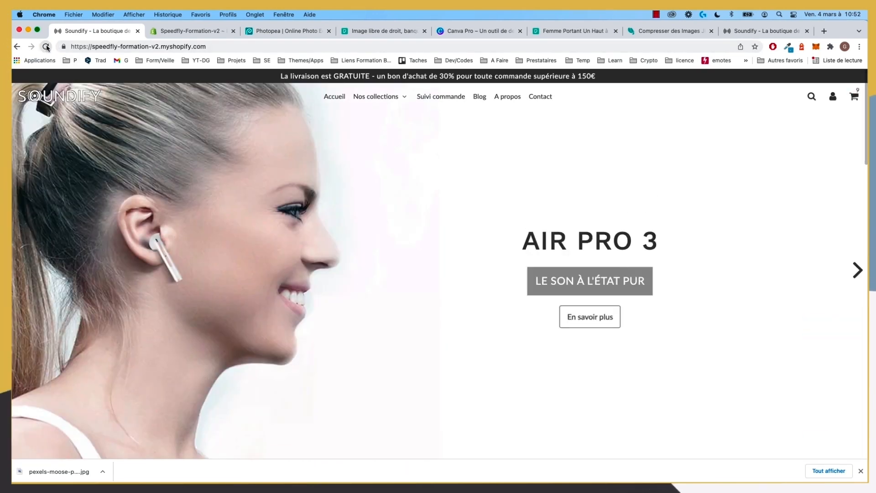
scroll(409, 242, down, 10)
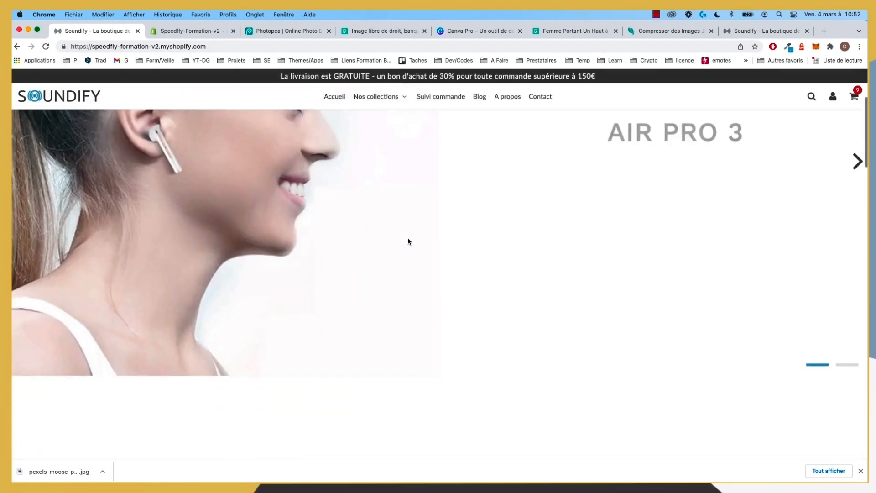
scroll(409, 242, up, 10)
scroll(408, 242, down, 11)
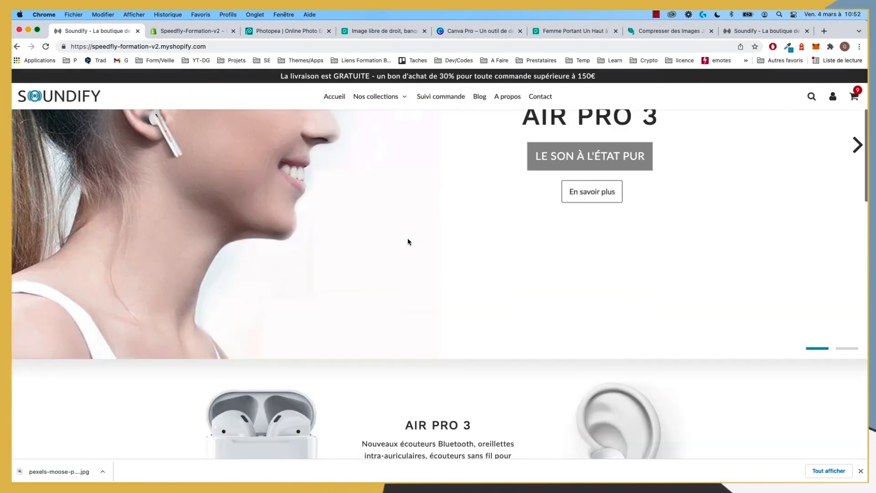
scroll(408, 241, down, 6)
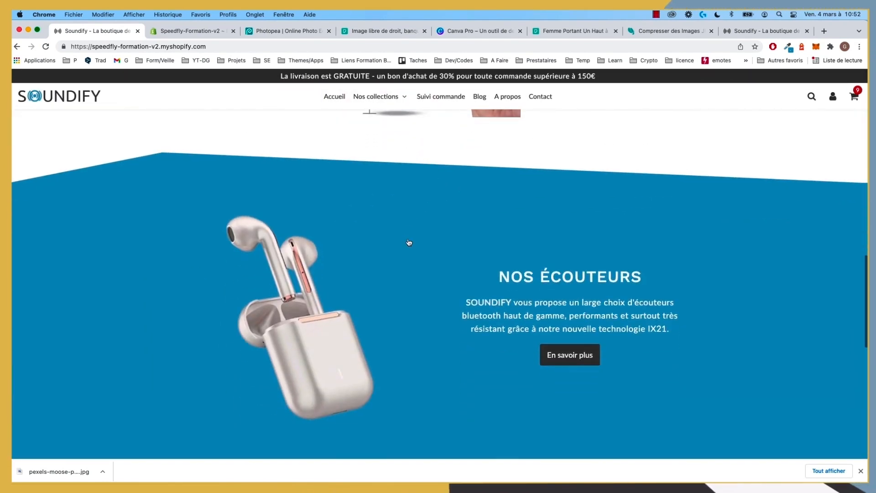
Step: Compare the live store's separators against the Speedfly-4-0-3 reference preview
click(782, 31)
scroll(637, 221, up, 2)
scroll(637, 221, up, 1)
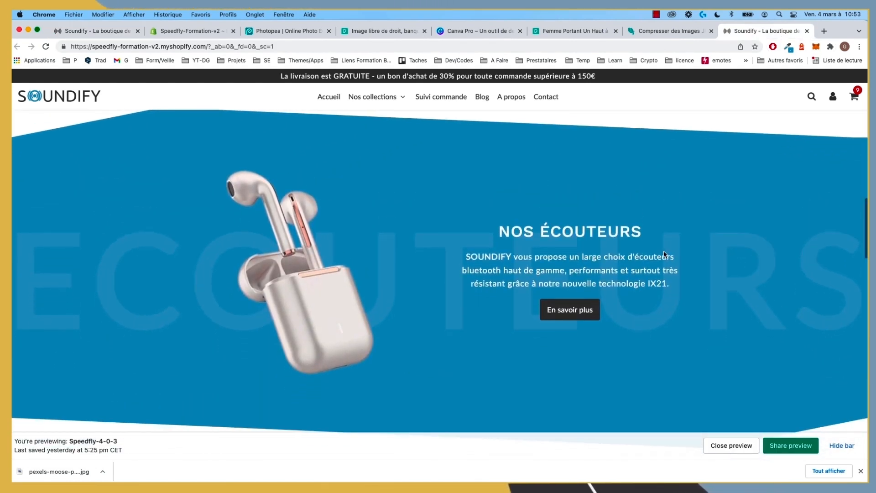
click(106, 31)
click(783, 31)
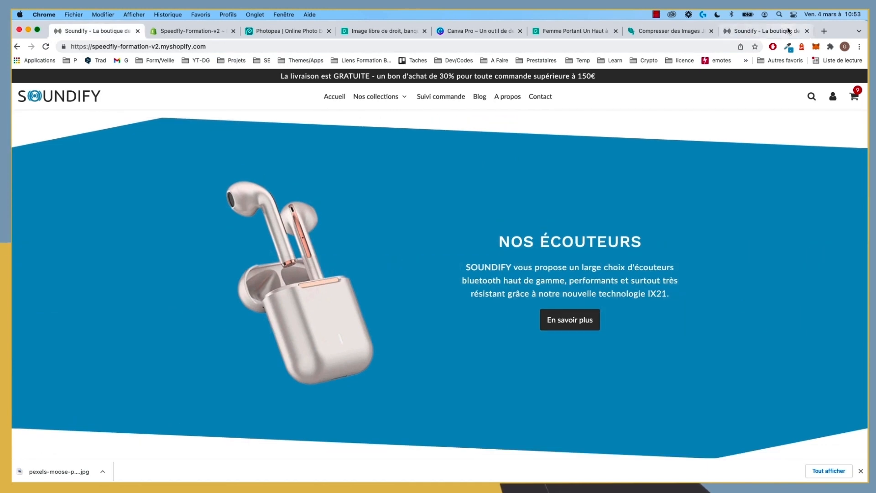
click(119, 32)
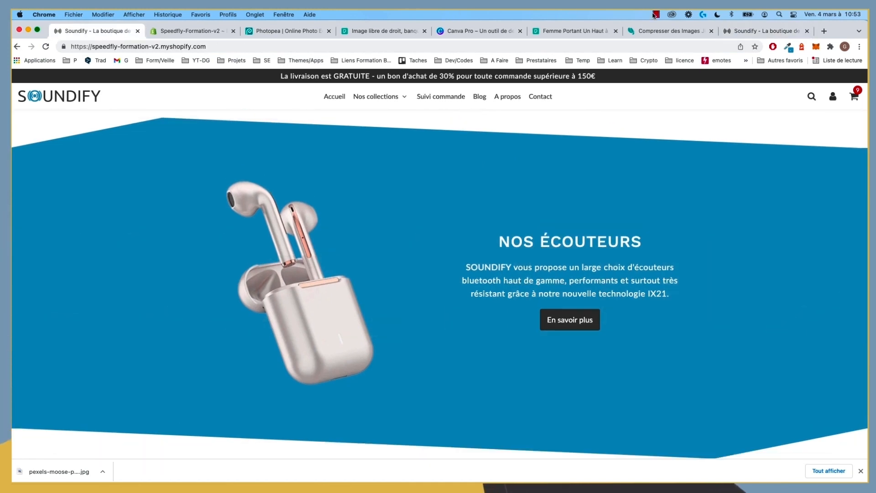
click(767, 31)
click(104, 30)
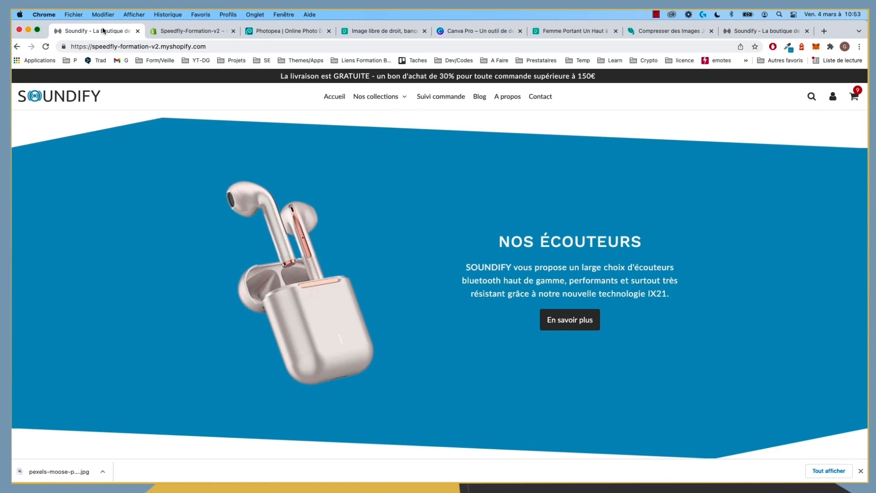
scroll(431, 287, down, 2)
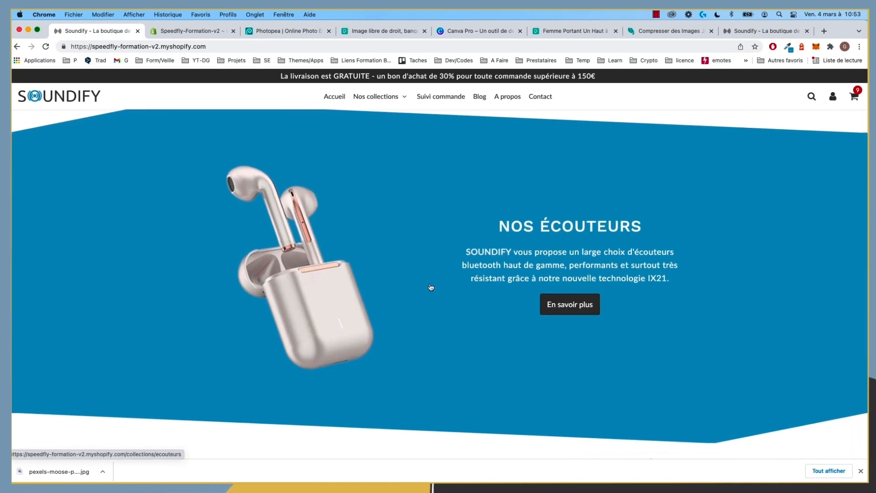
scroll(221, 190, down, 8)
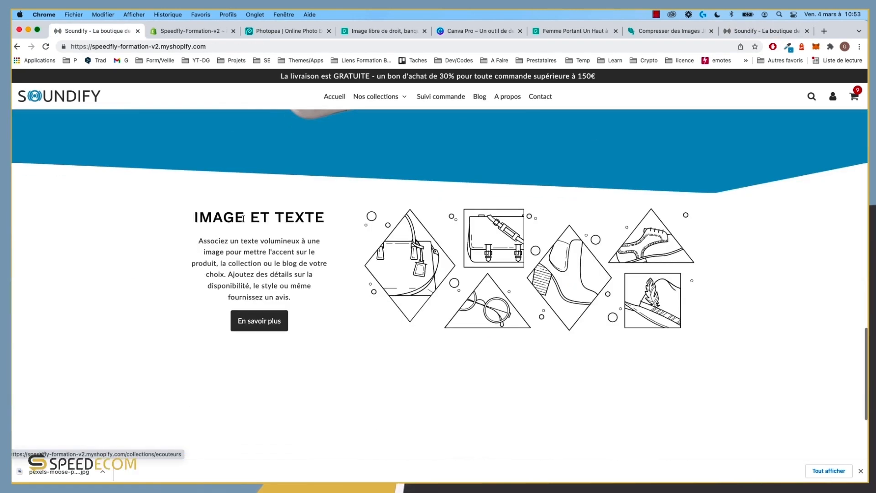
scroll(243, 218, up, 6)
scroll(399, 329, down, 1)
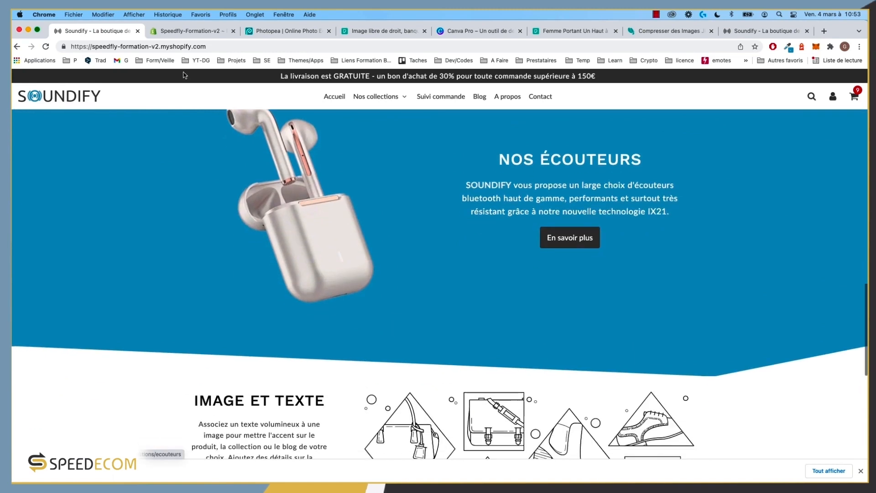
Step: Review the NOS ENCEINTES section in the storefront preview, then return to the theme editor
click(176, 32)
click(758, 31)
scroll(497, 397, down, 5)
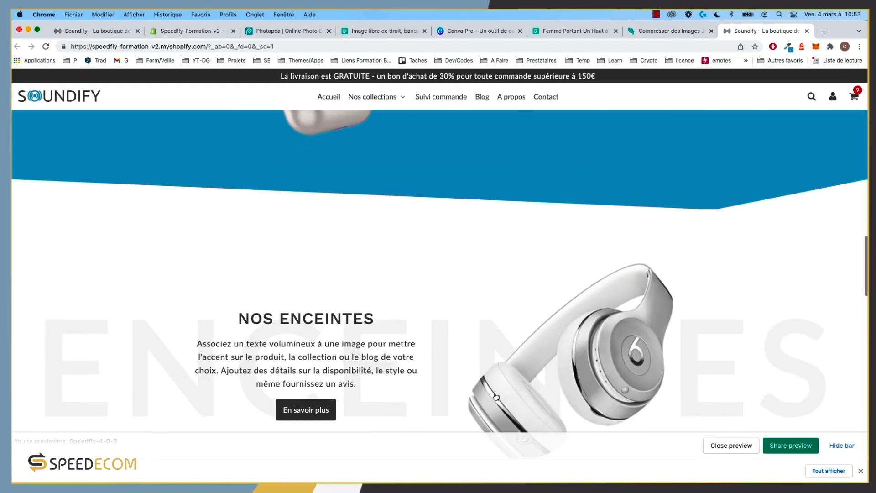
scroll(496, 396, down, 4)
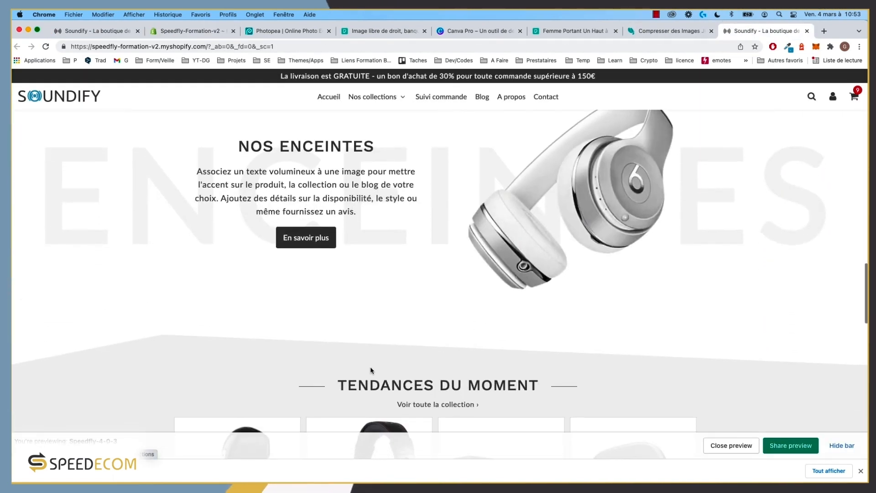
scroll(372, 371, up, 5)
scroll(111, 208, down, 4)
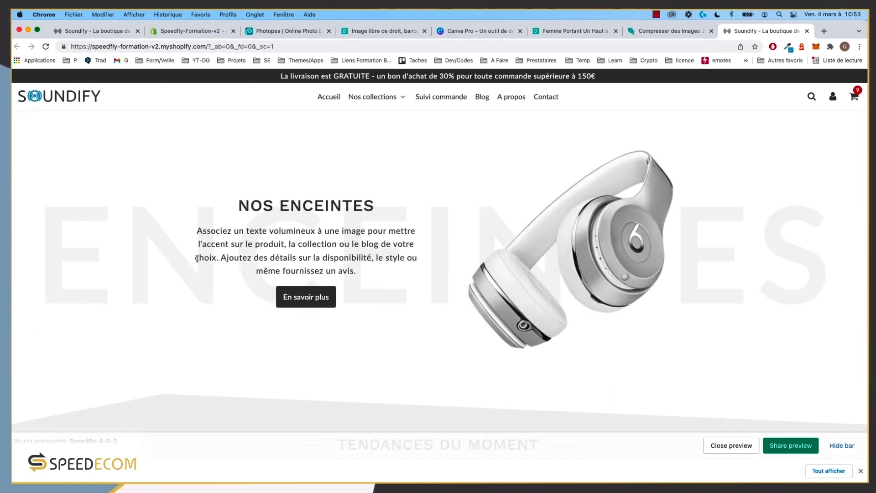
scroll(197, 258, up, 2)
click(164, 31)
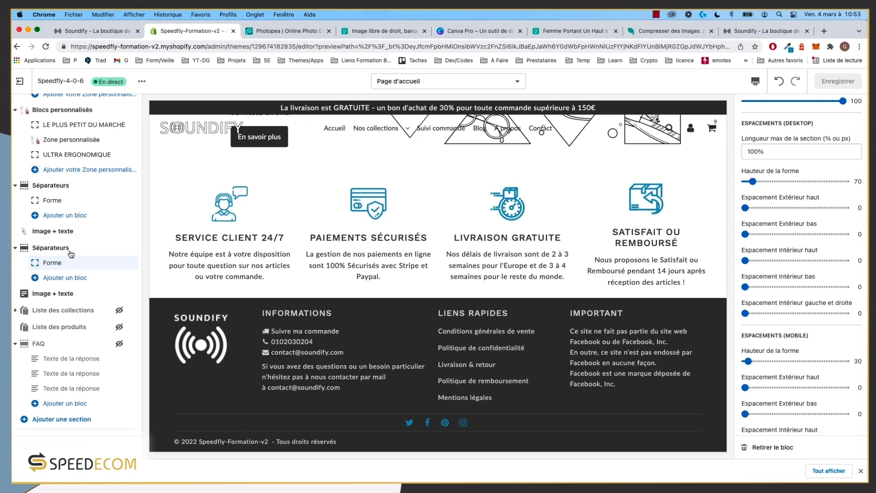
Step: Switch the Image + texte section's Disposition to Disposition 1
click(53, 293)
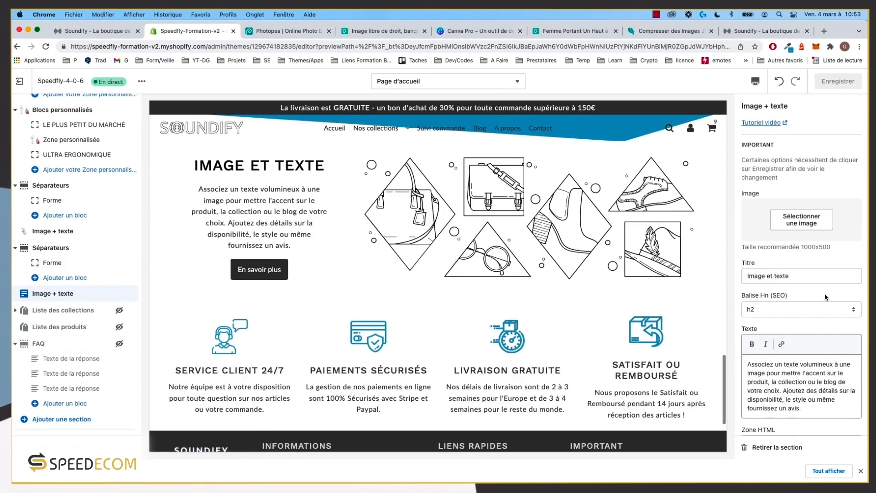
scroll(817, 299, down, 10)
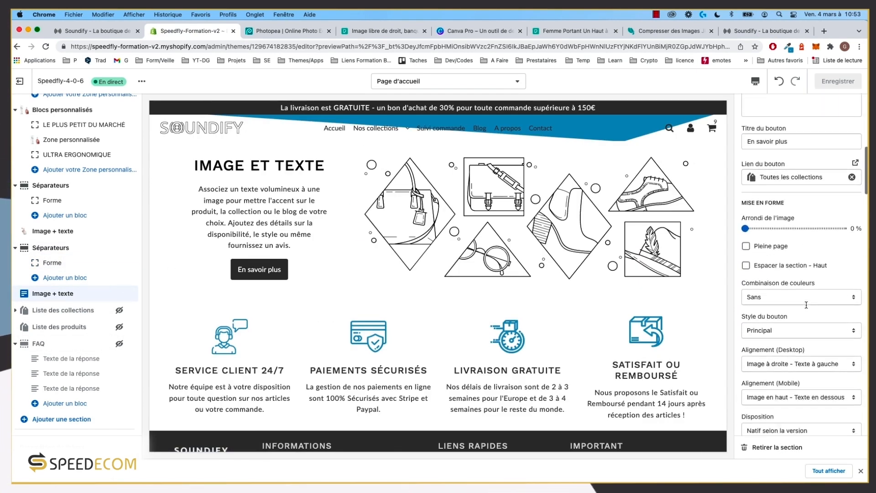
scroll(806, 305, down, 6)
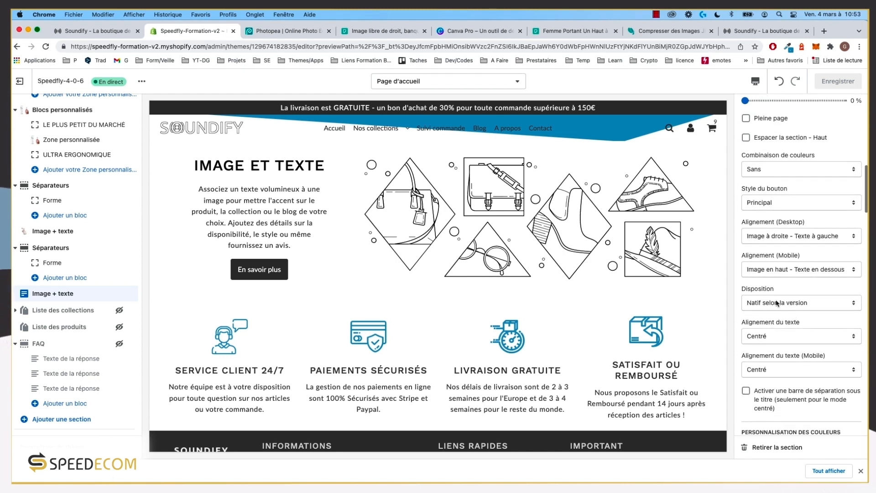
click(777, 303)
click(779, 315)
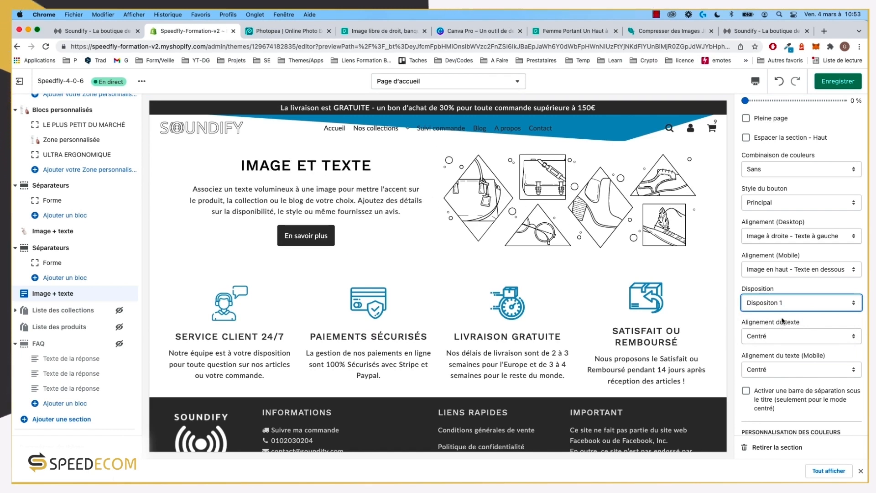
scroll(783, 321, up, 6)
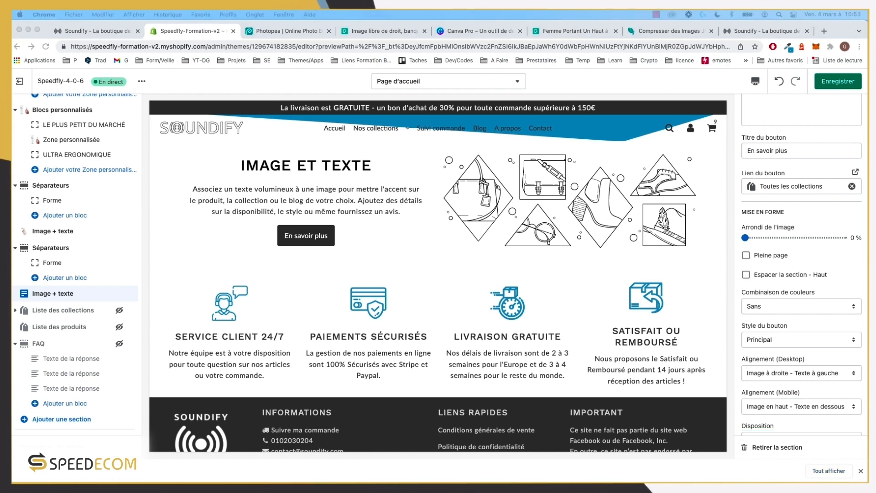
click(82, 299)
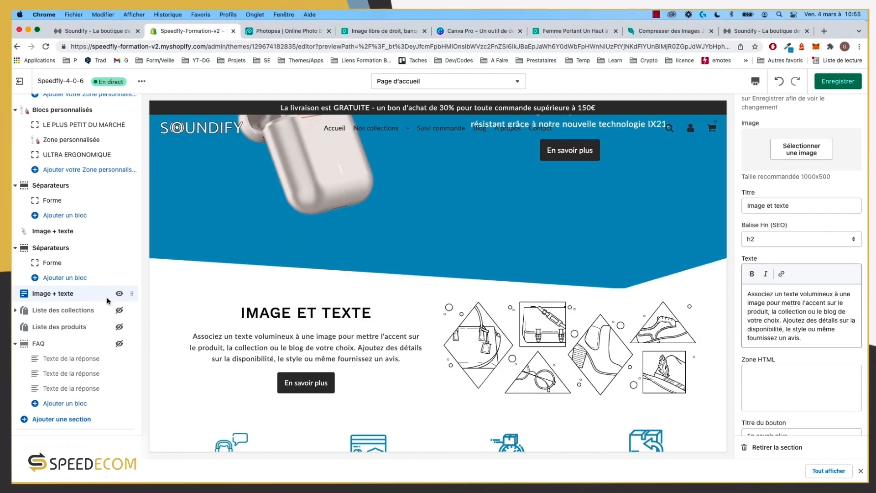
Step: Choose the silver headphones picture from the image library for the Image + texte section
click(815, 221)
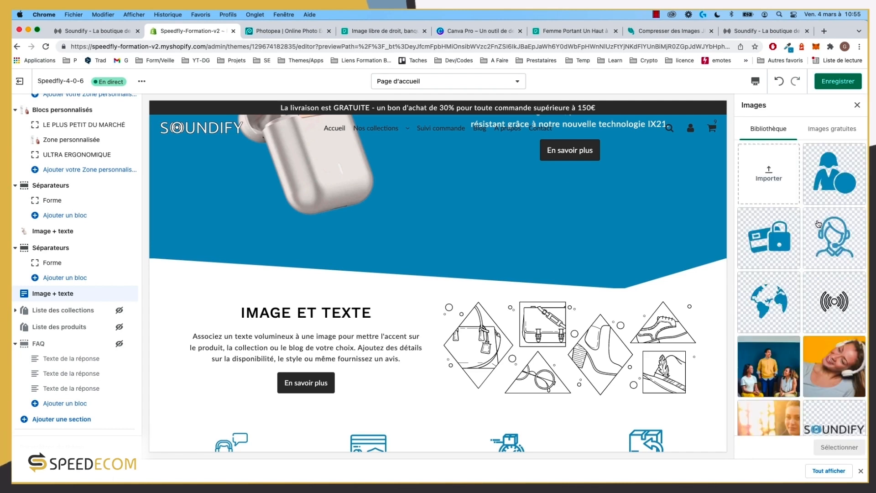
scroll(812, 226, down, 7)
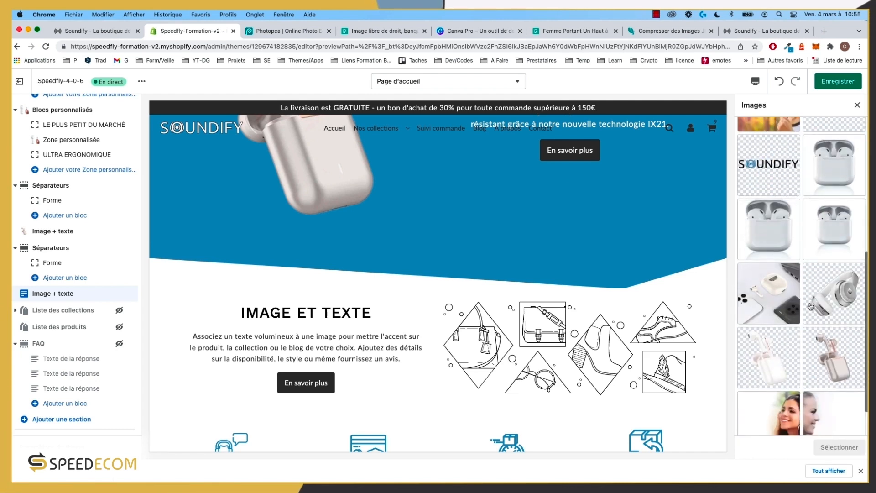
click(843, 266)
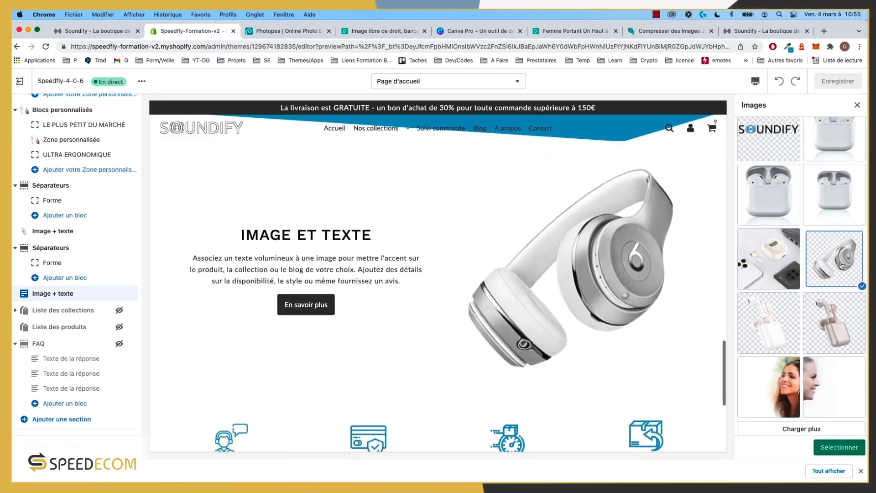
scroll(473, 289, up, 2)
scroll(472, 289, up, 3)
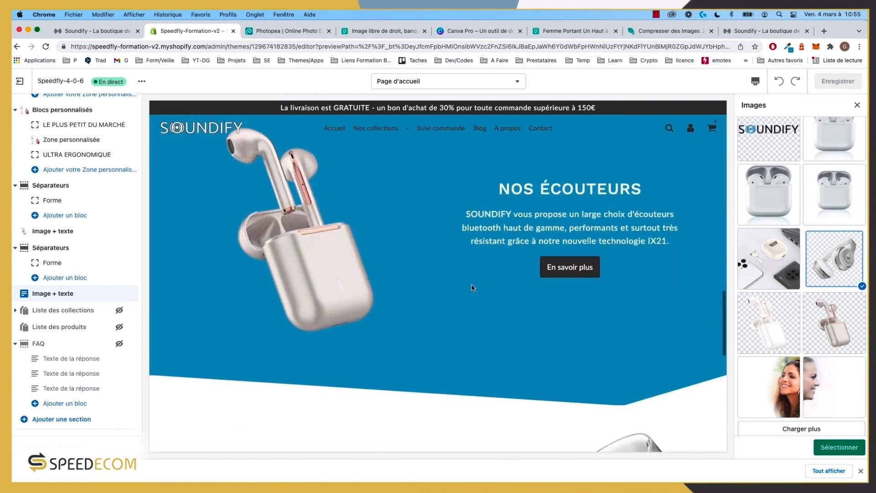
scroll(472, 289, down, 5)
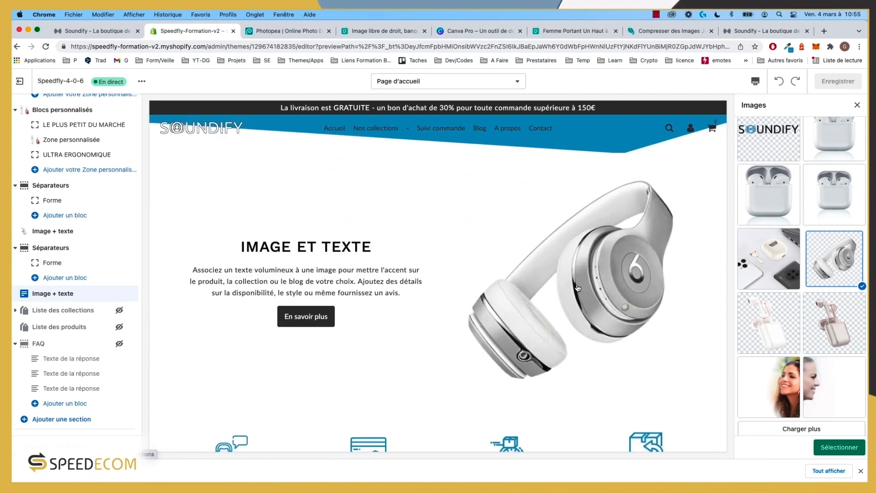
scroll(578, 288, down, 1)
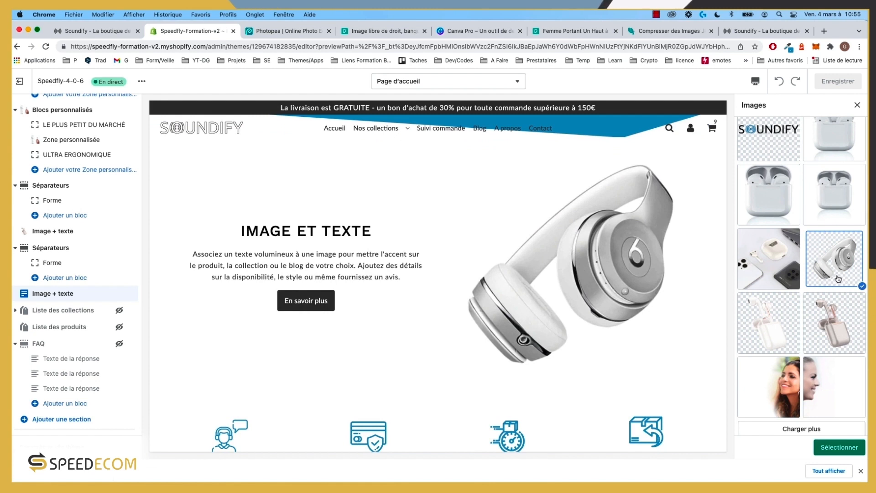
click(844, 453)
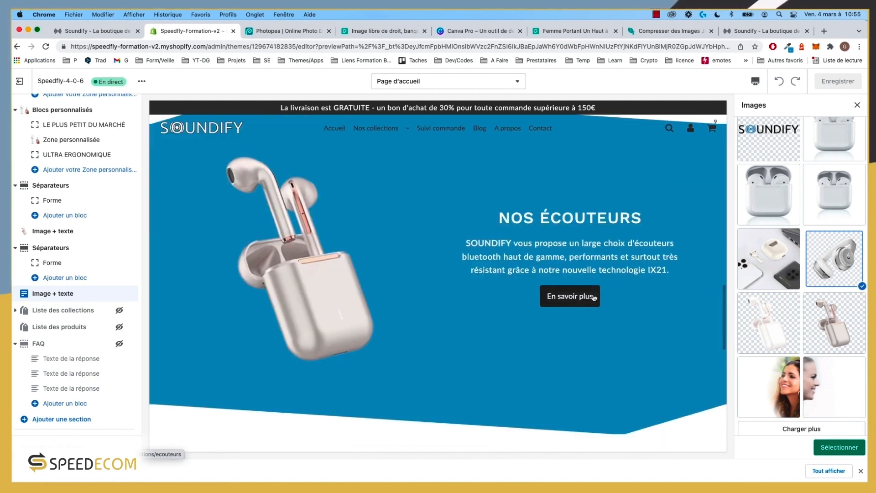
click(753, 31)
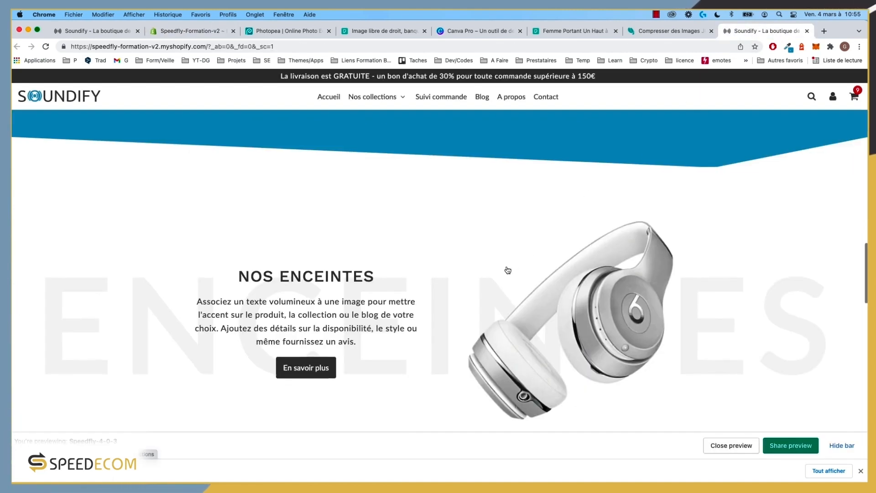
scroll(507, 270, up, 3)
scroll(508, 270, down, 5)
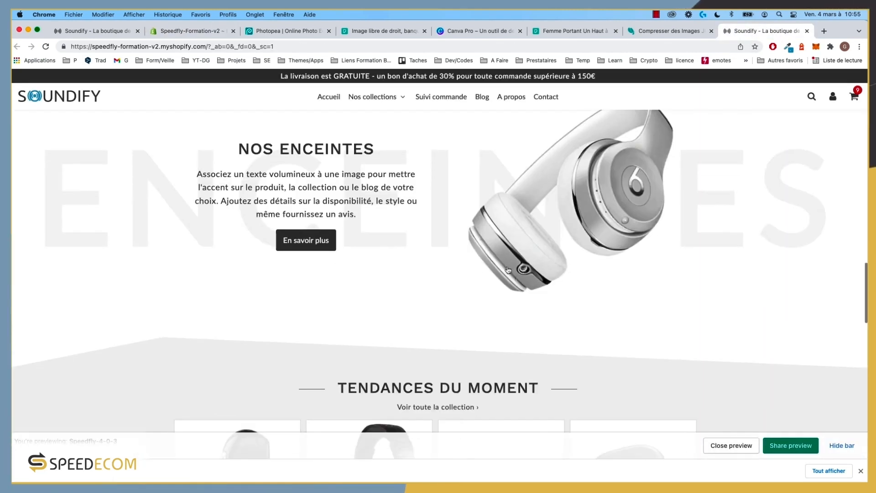
scroll(577, 215, up, 5)
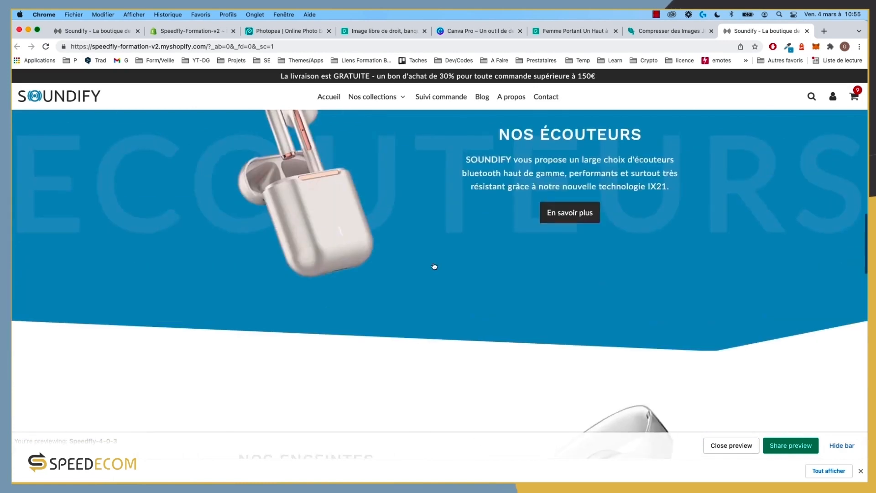
scroll(408, 269, down, 5)
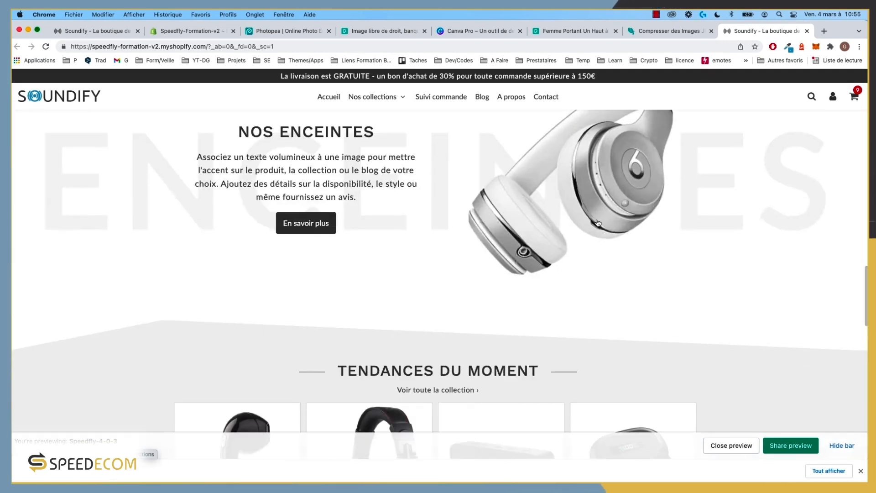
scroll(598, 224, up, 5)
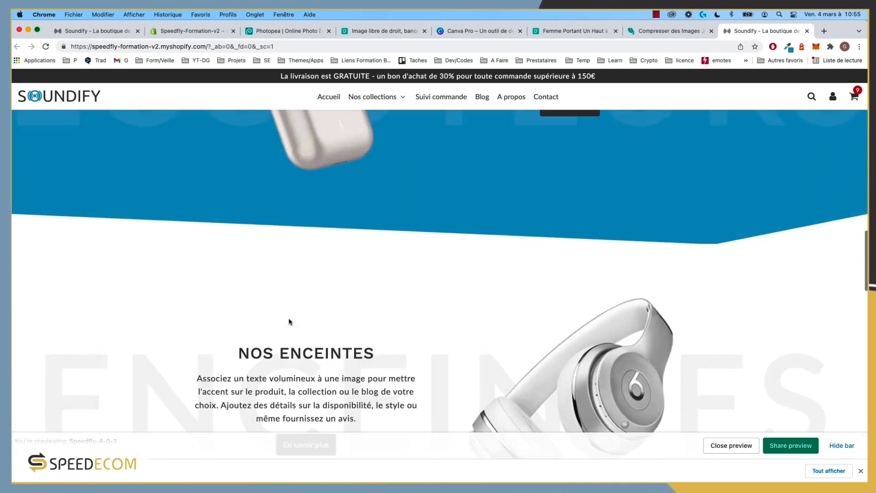
scroll(289, 321, up, 6)
scroll(290, 323, down, 2)
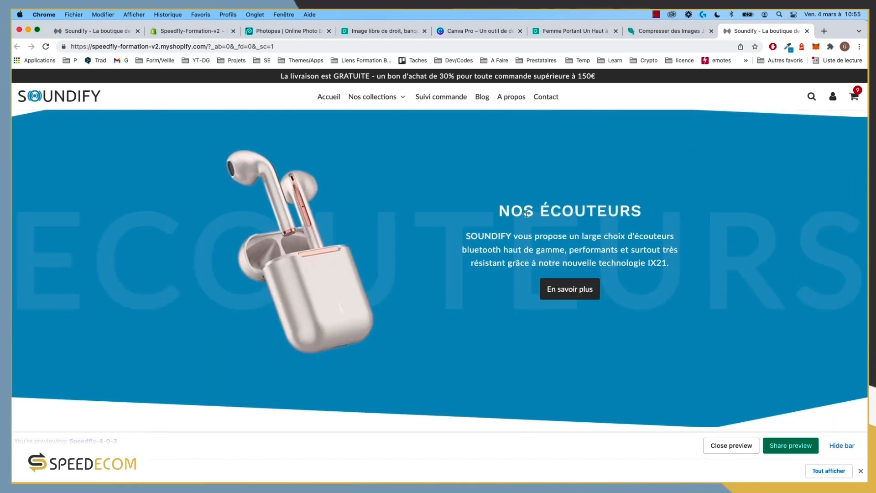
scroll(528, 213, down, 5)
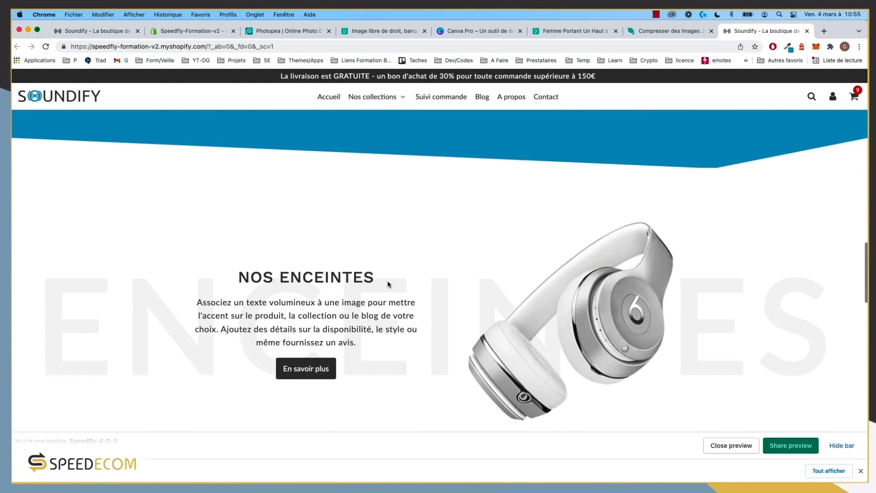
scroll(615, 278, down, 4)
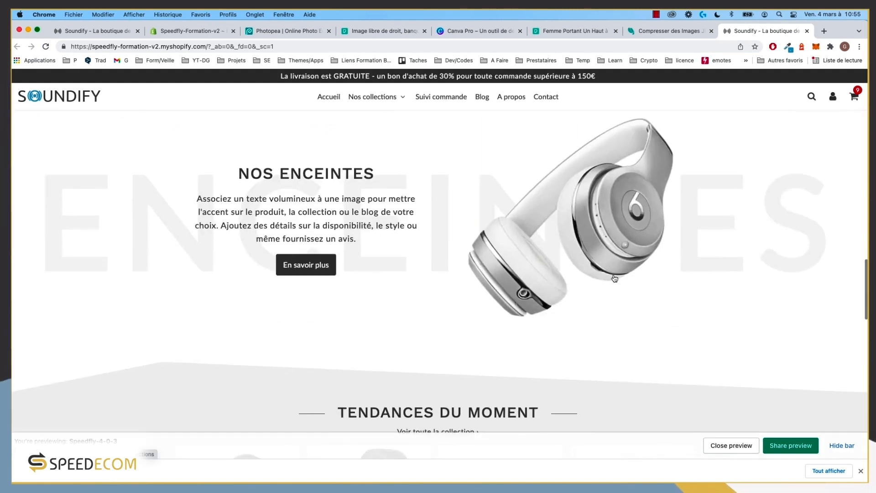
scroll(615, 278, up, 4)
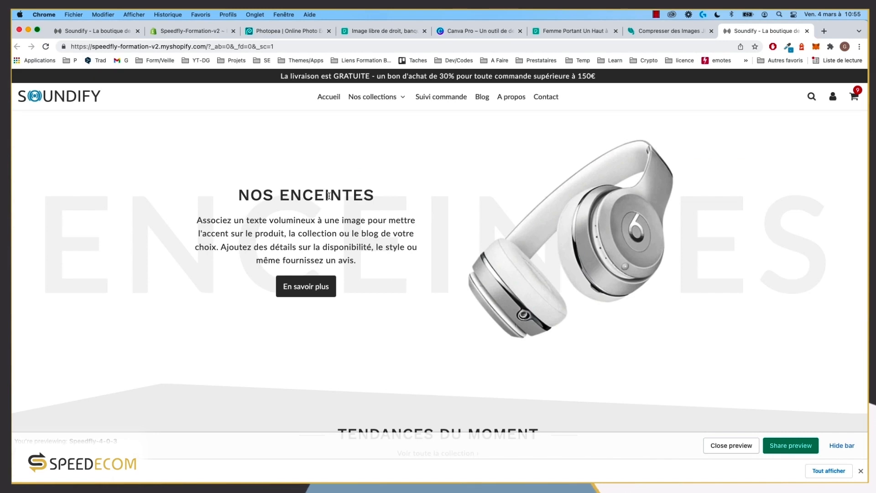
Step: Apply the selected headphones picture to the Image + texte section
click(124, 33)
click(192, 30)
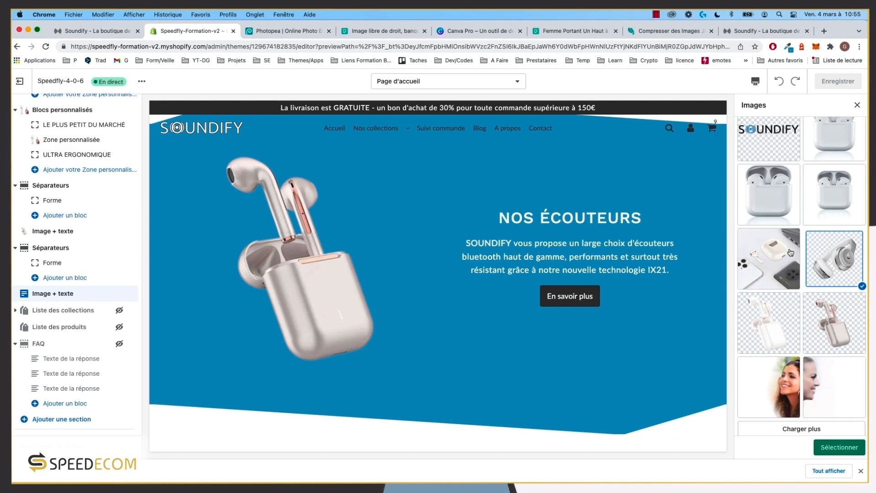
click(839, 447)
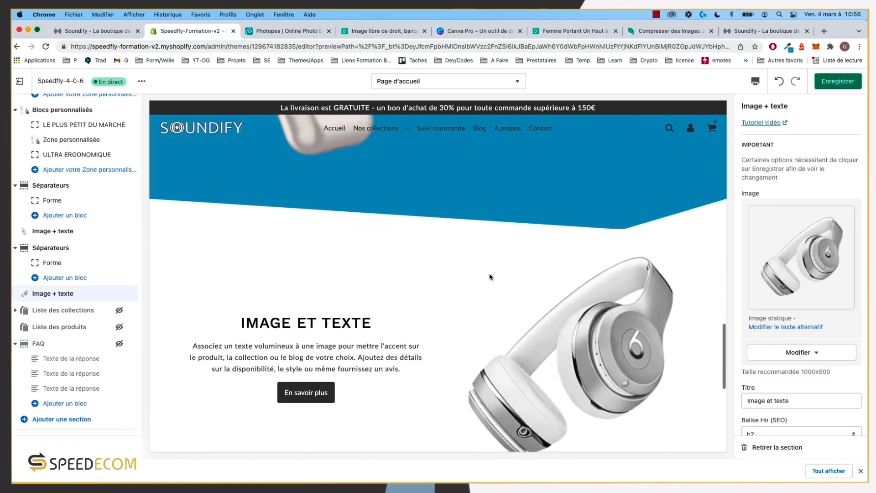
scroll(490, 277, down, 2)
scroll(800, 283, down, 2)
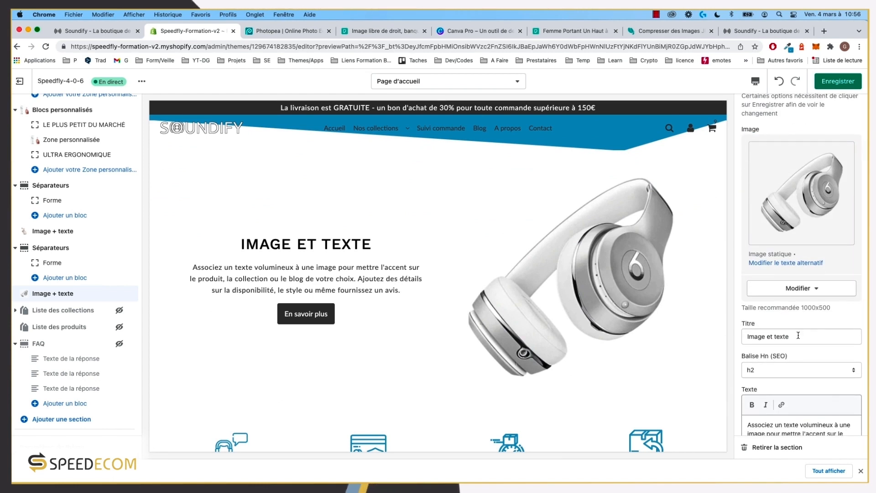
Step: Replace the section title with 'Nos enceintes'
drag(799, 336, 705, 340)
text(Nos)
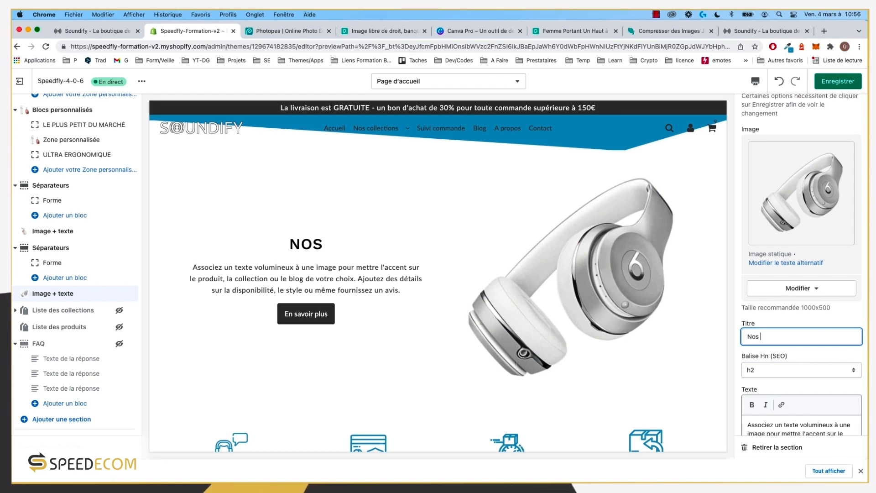
text(enceintes)
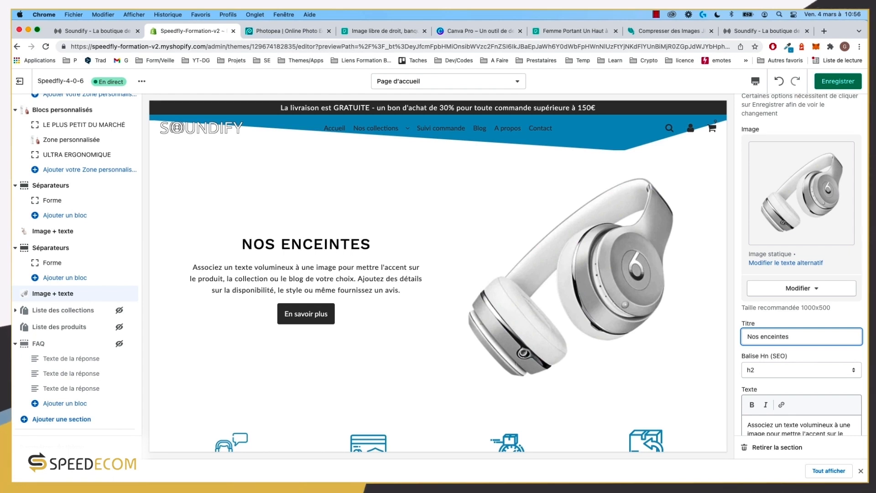
click(762, 32)
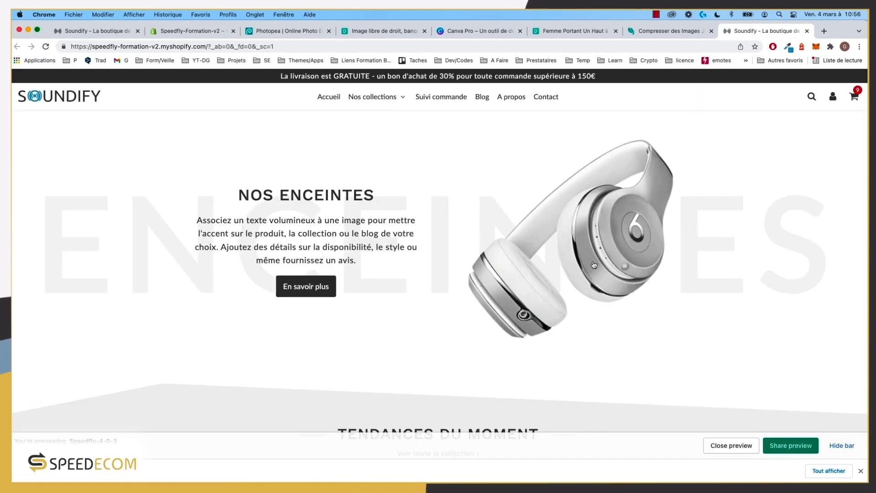
Step: Point the section's En savoir plus button link to the Enceintes collection
drag(374, 269, 197, 228)
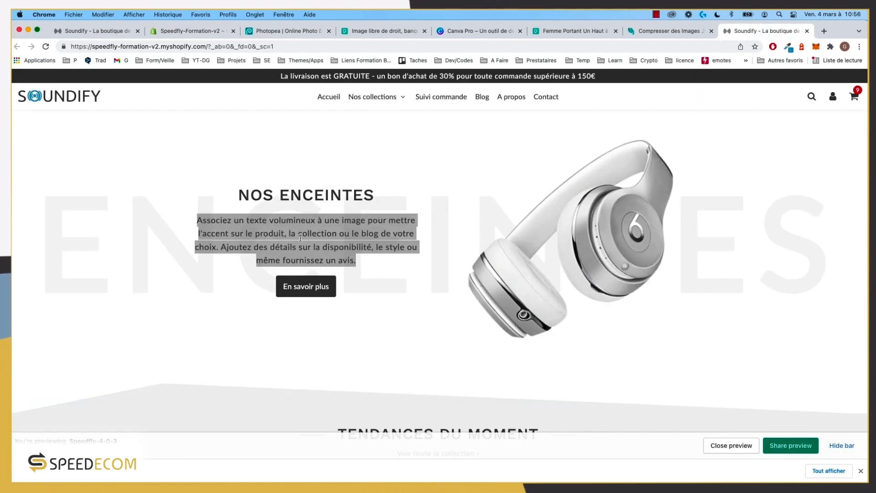
scroll(301, 238, up, 3)
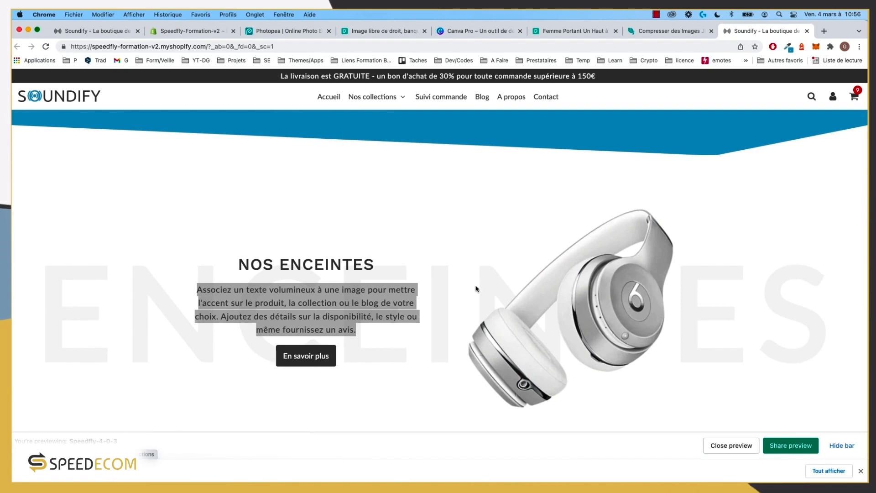
click(213, 28)
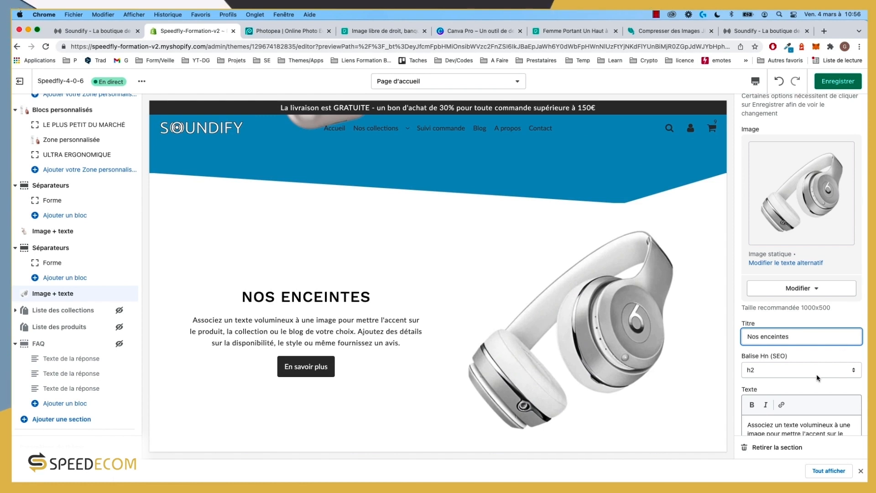
scroll(817, 374, down, 5)
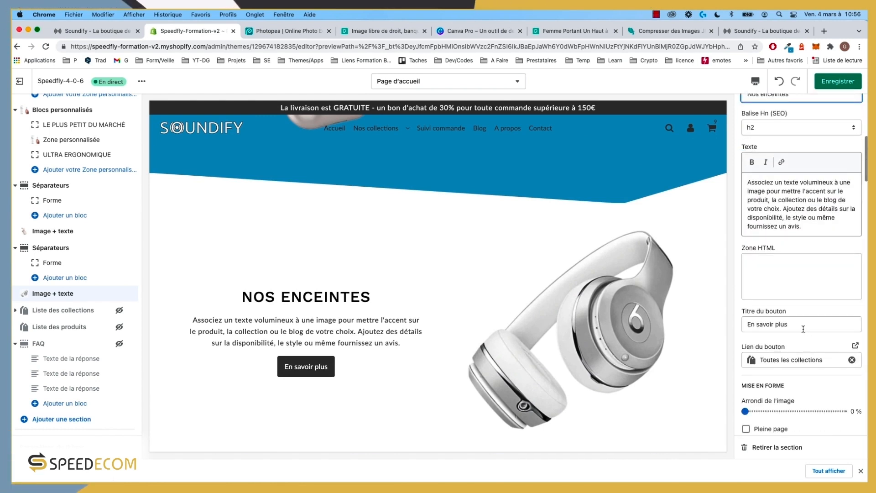
scroll(817, 334, down, 1)
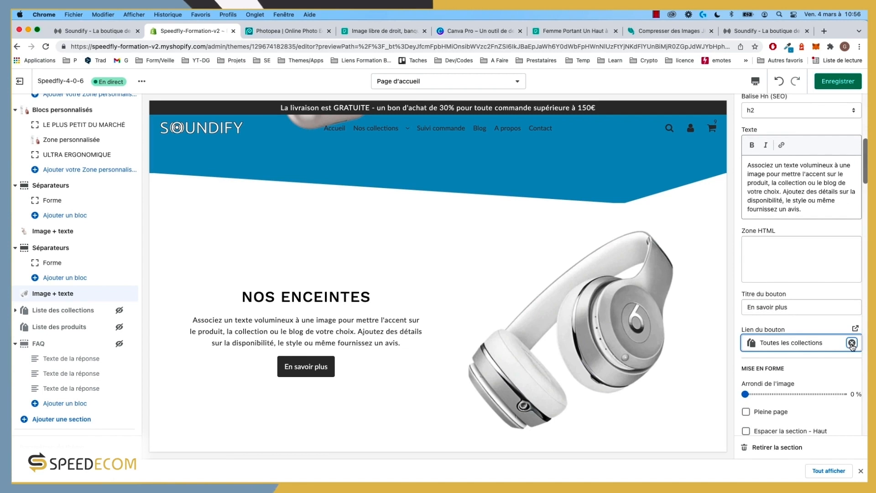
click(852, 343)
click(841, 345)
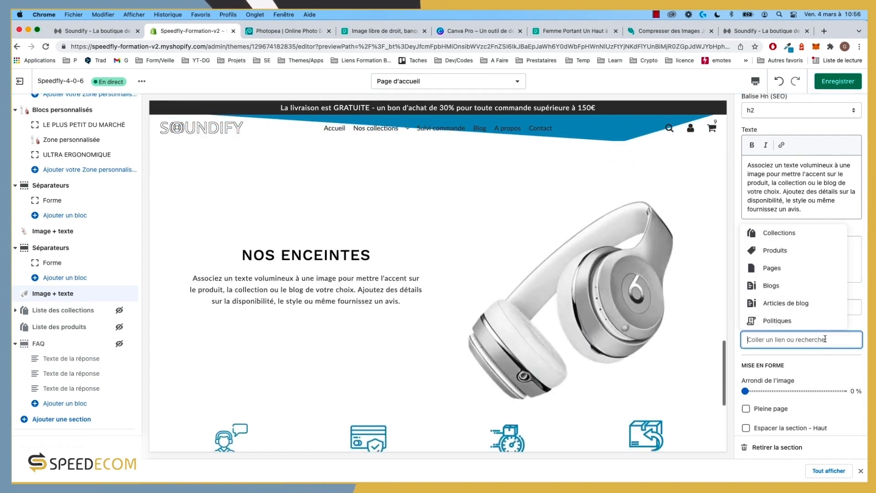
click(784, 237)
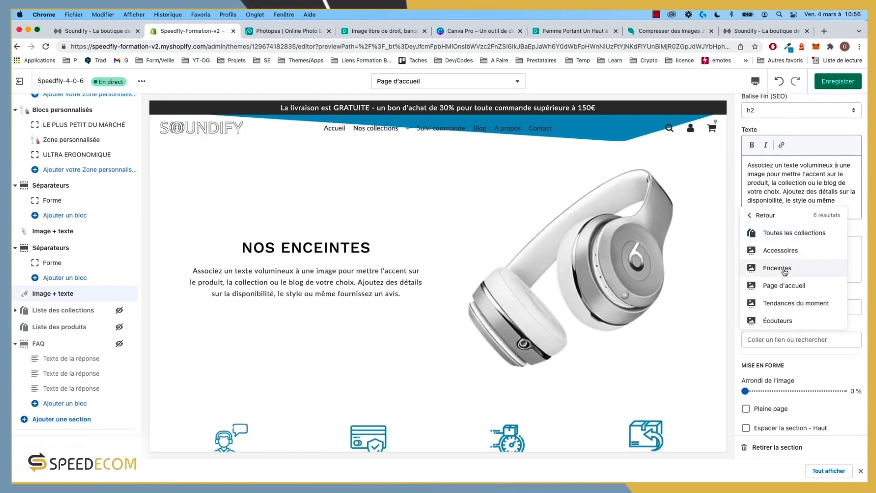
click(784, 272)
scroll(785, 272, down, 2)
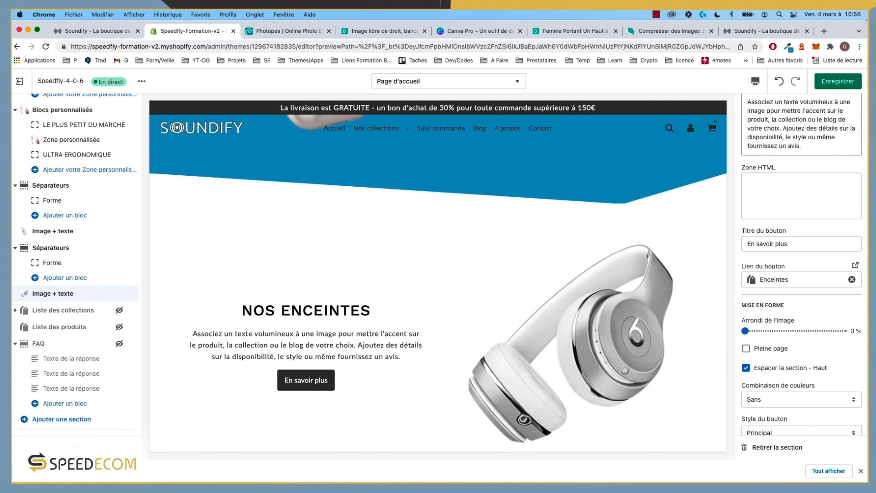
scroll(802, 264, down, 3)
Step: Enlarge the NOS ENCEINTES desktop title to 36 px and body text to 19 px
scroll(785, 363, down, 10)
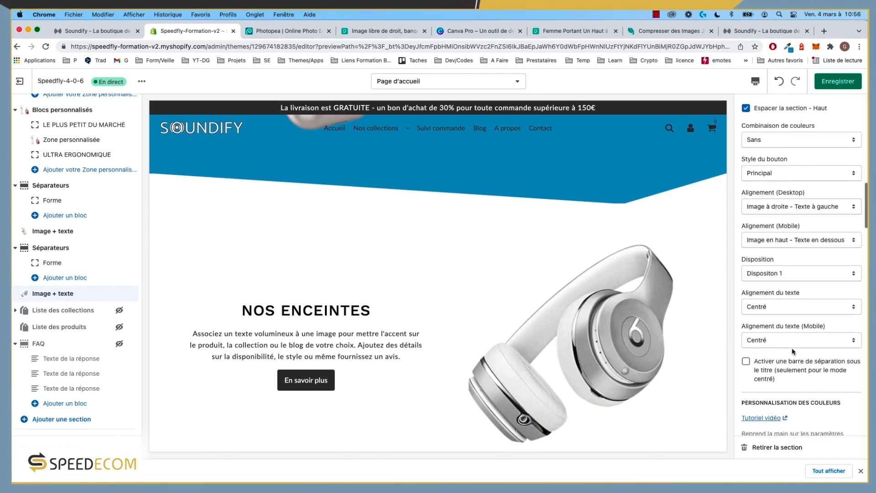
scroll(802, 308, down, 8)
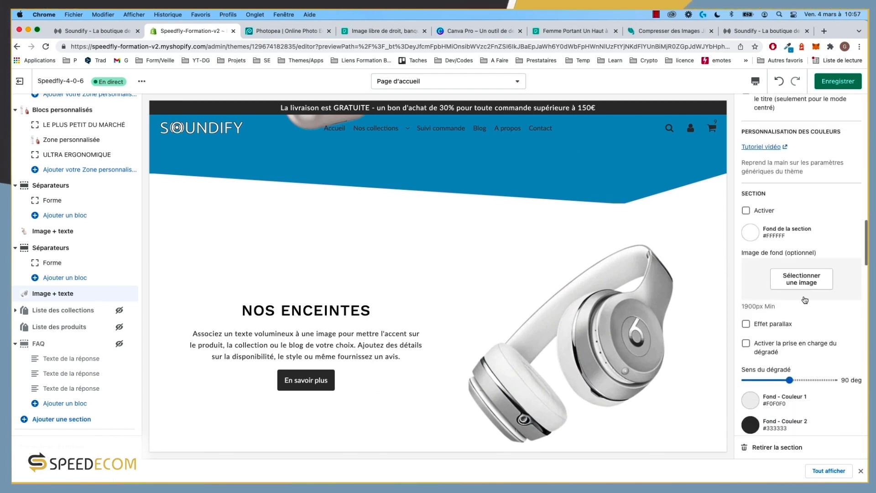
scroll(805, 300, down, 12)
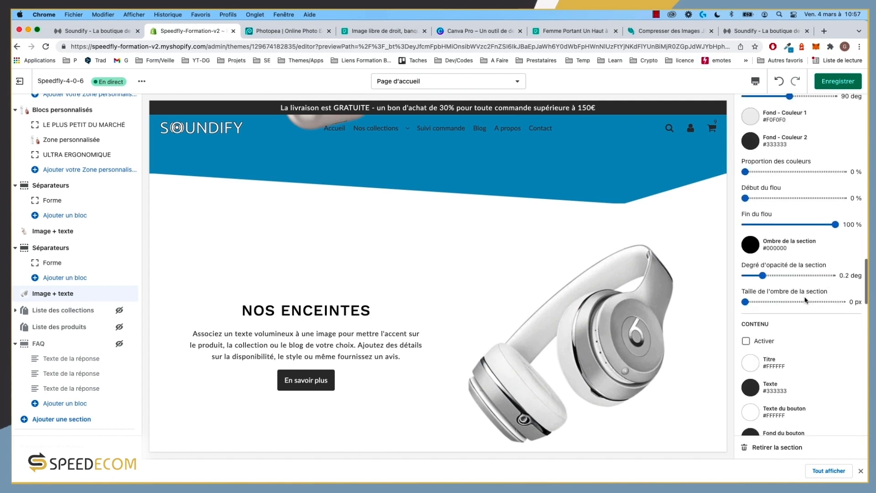
scroll(806, 299, down, 4)
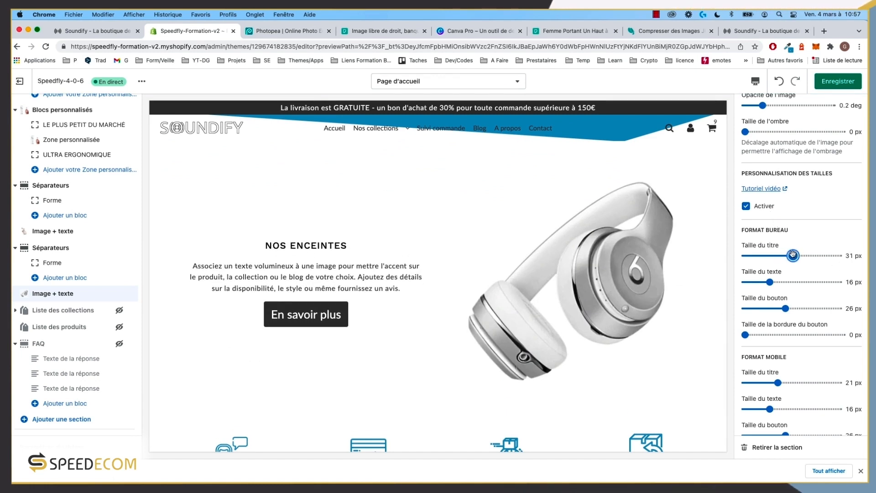
drag(800, 255, 802, 256)
drag(770, 282, 775, 281)
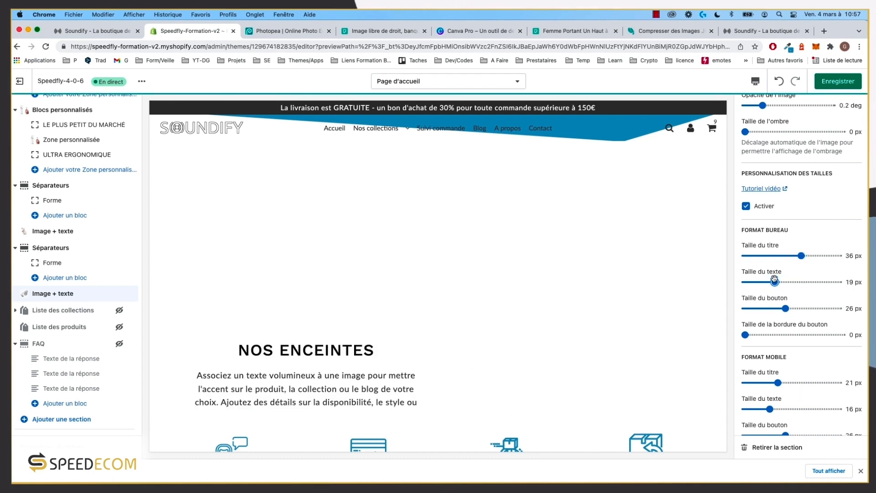
scroll(470, 262, up, 4)
scroll(470, 262, up, 2)
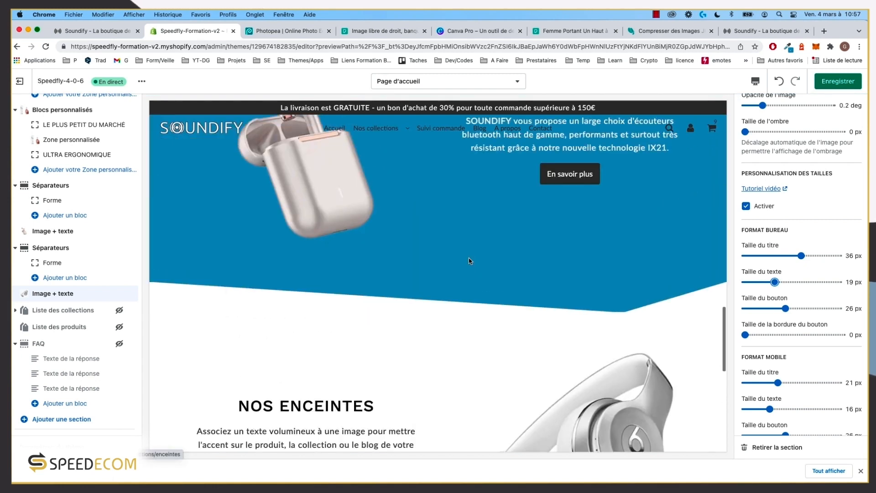
scroll(470, 262, down, 5)
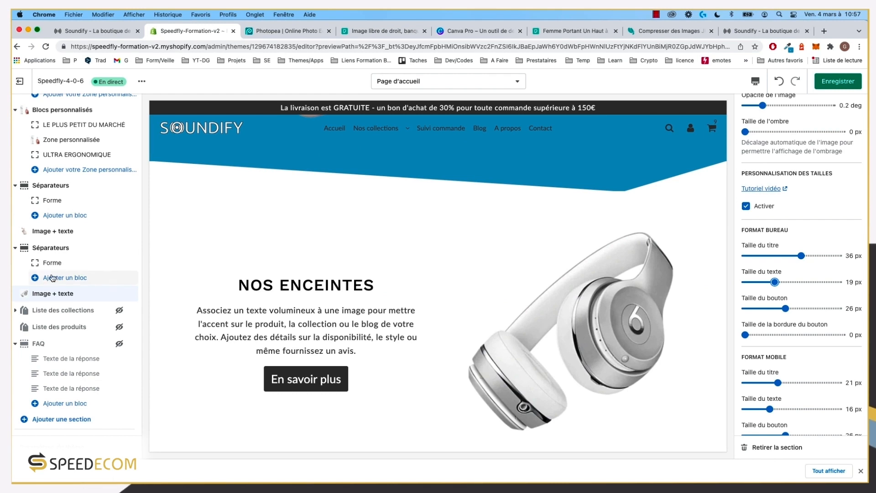
Step: Set the desktop button and the mobile text and button sizes to 17 px, matching NOS ÉCOUTEURS
click(53, 232)
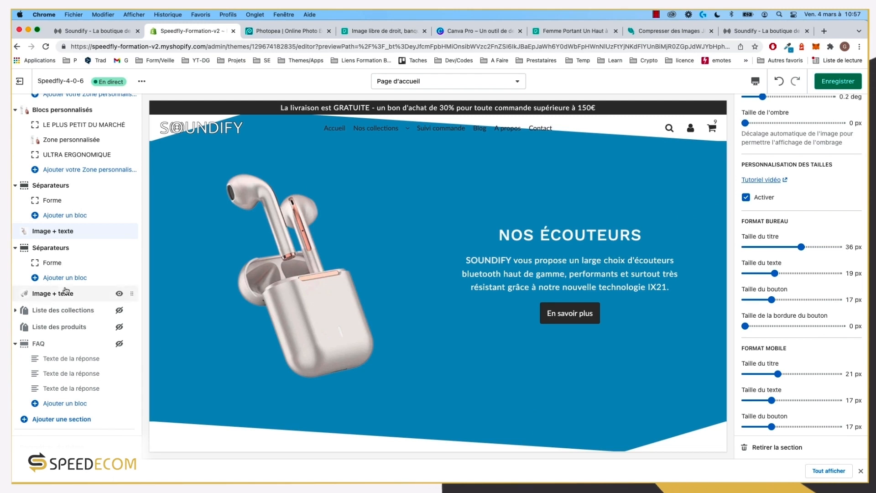
click(53, 297)
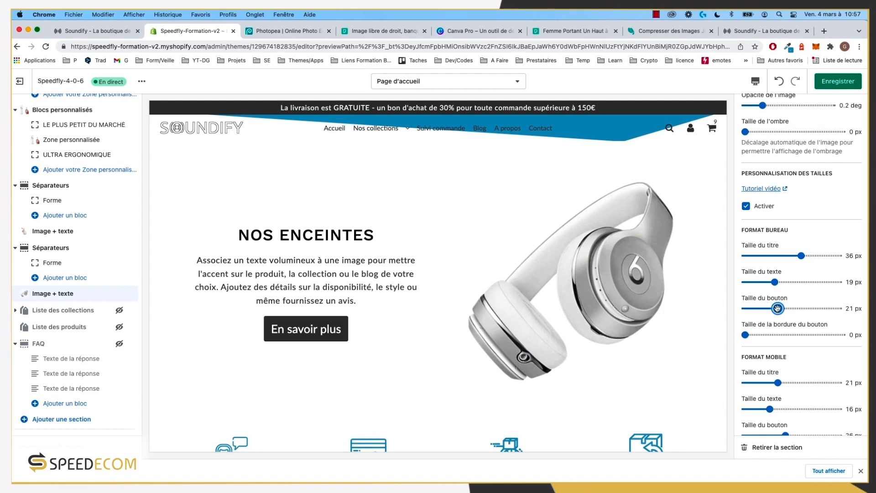
drag(775, 309, 771, 309)
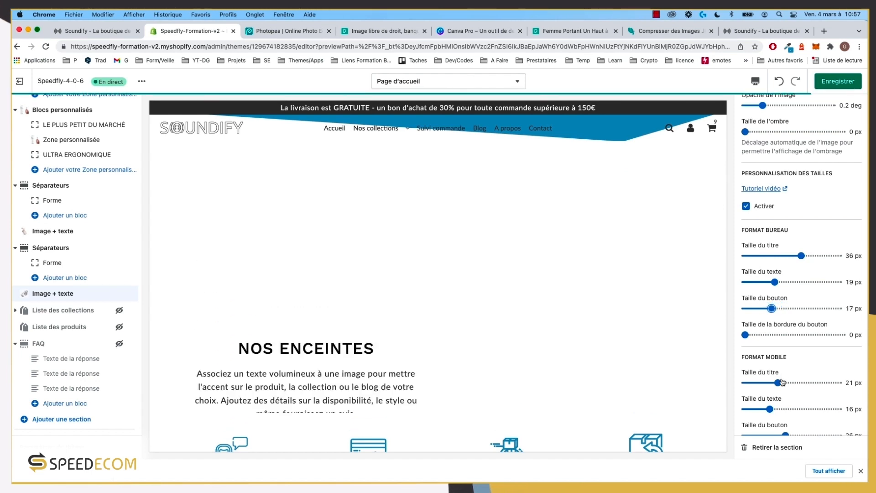
drag(773, 408, 772, 408)
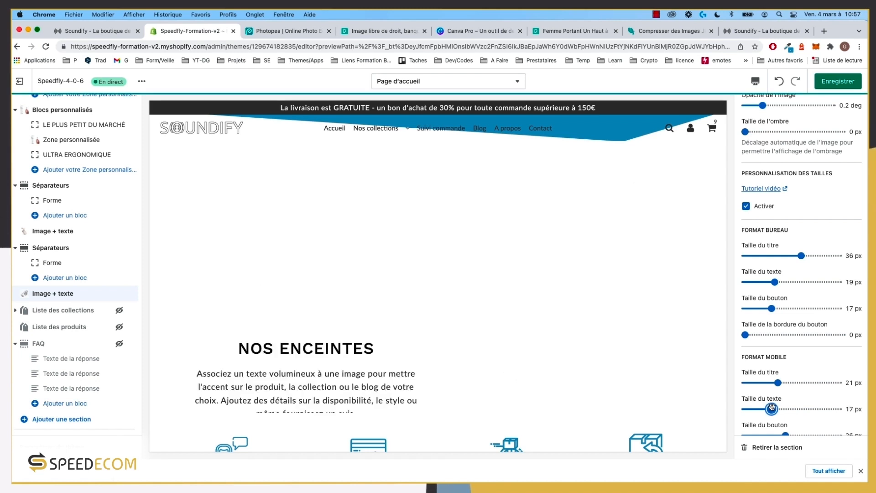
scroll(778, 408, down, 3)
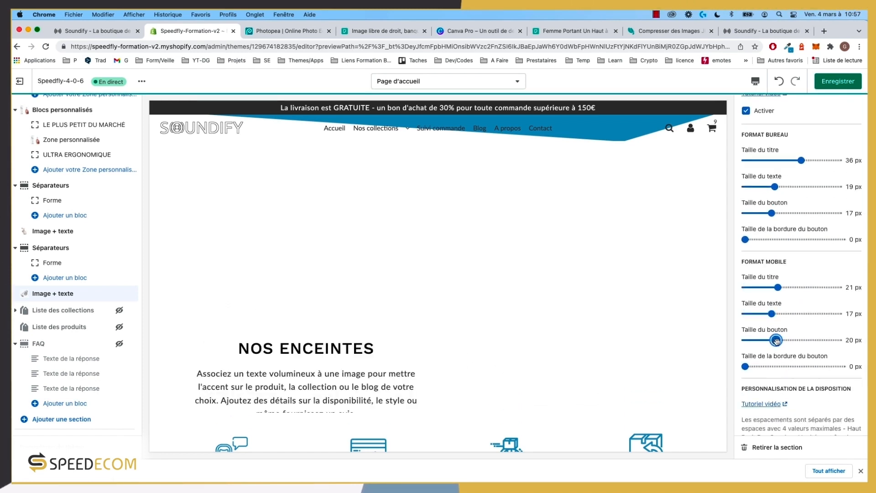
drag(775, 340, 772, 340)
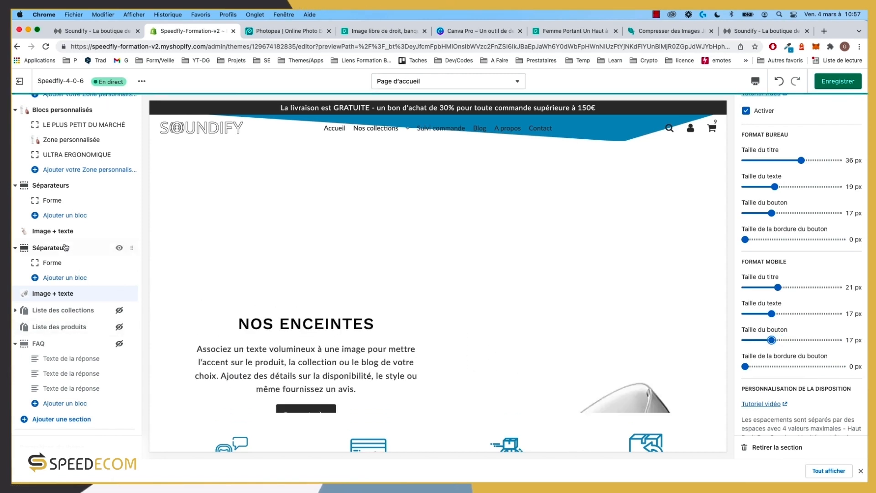
click(53, 231)
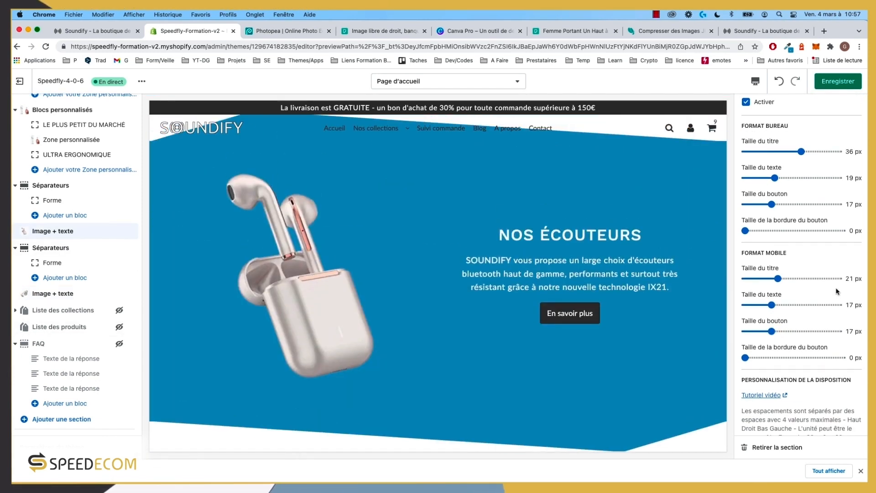
scroll(843, 249, up, 1)
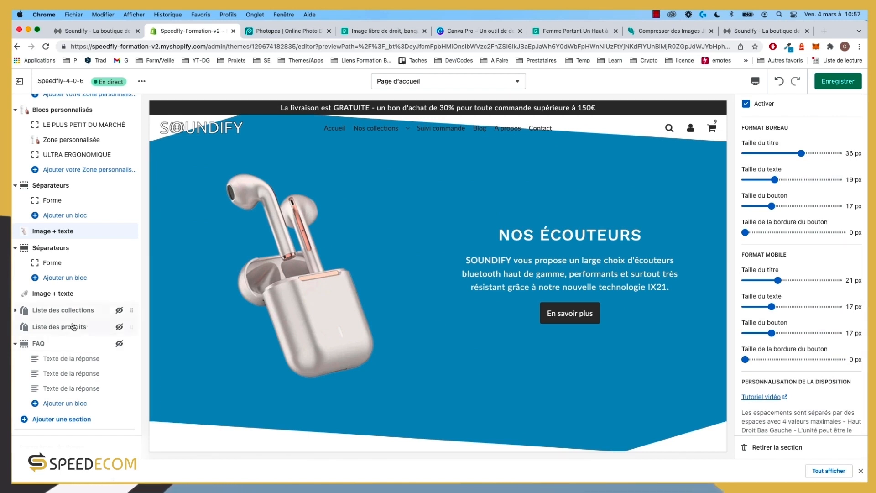
click(68, 294)
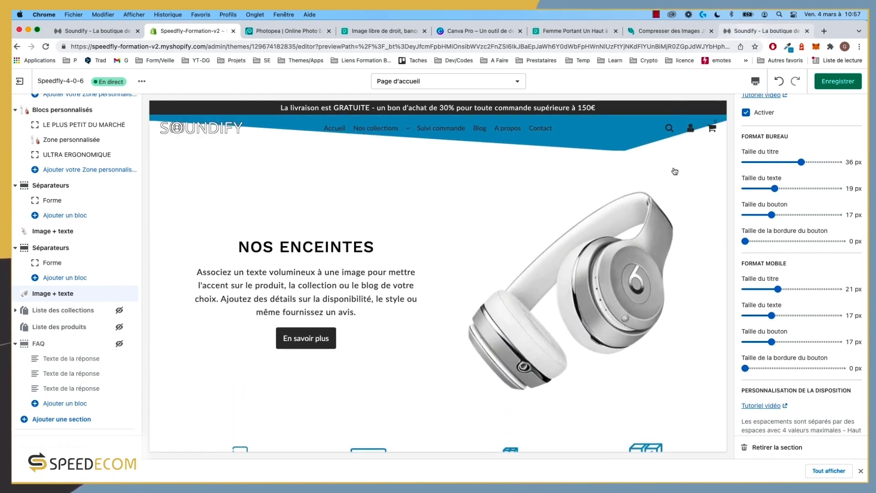
Step: Check the new text sizes in the preview and save the theme
click(762, 30)
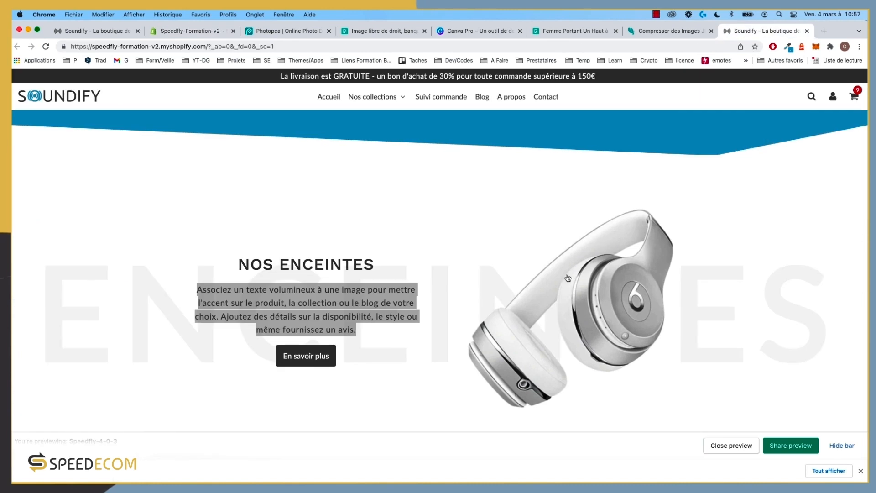
scroll(511, 332, down, 5)
scroll(508, 329, up, 5)
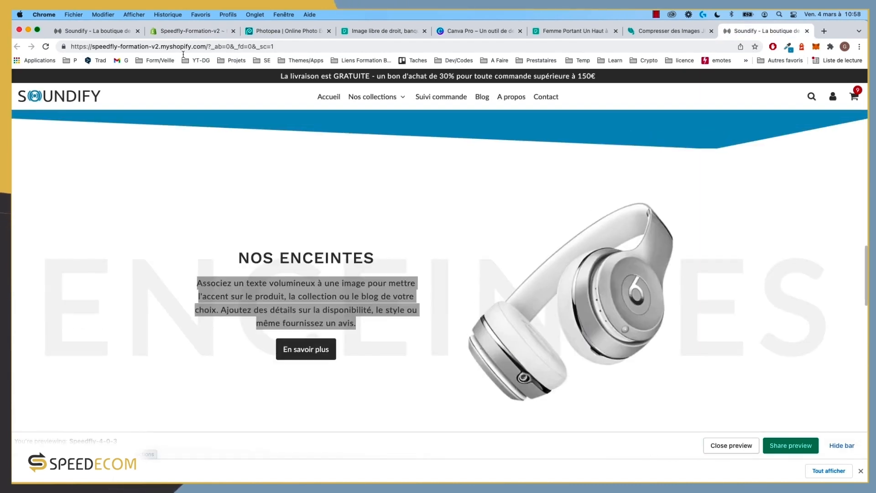
click(187, 31)
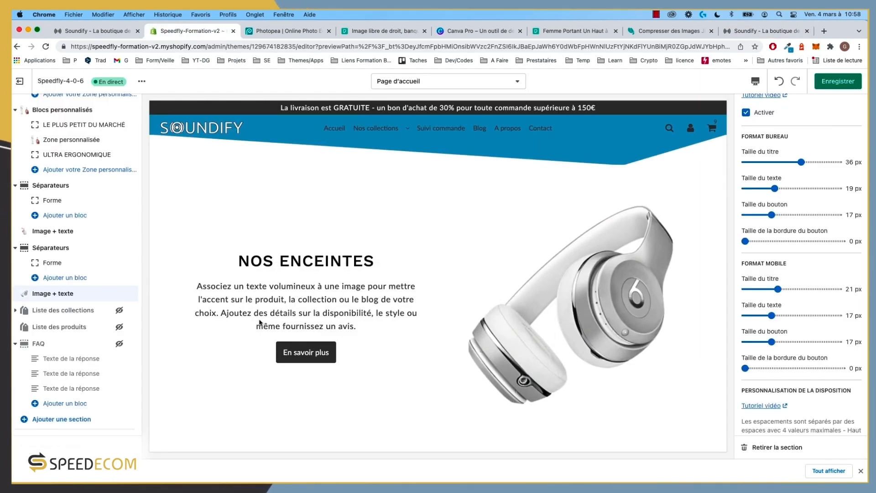
scroll(425, 312, up, 1)
click(844, 83)
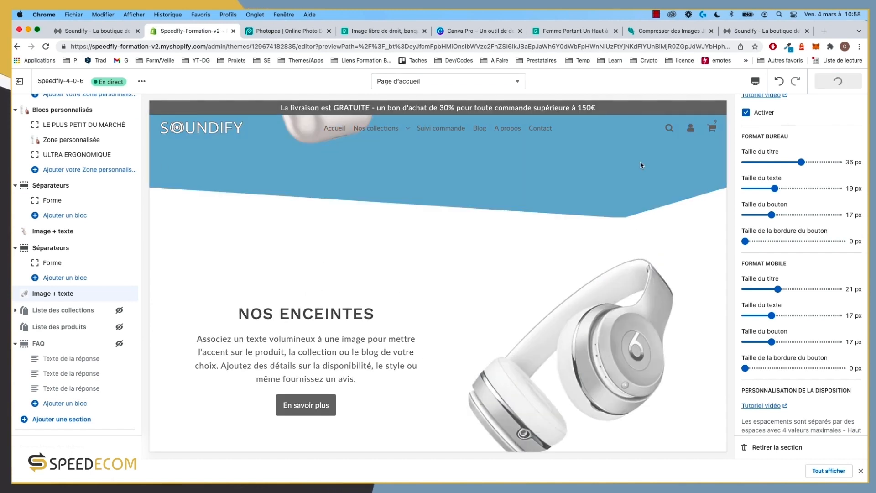
Step: Review the NOS ENCEINTES section on the live storefront and open the browser's developer tools
click(68, 31)
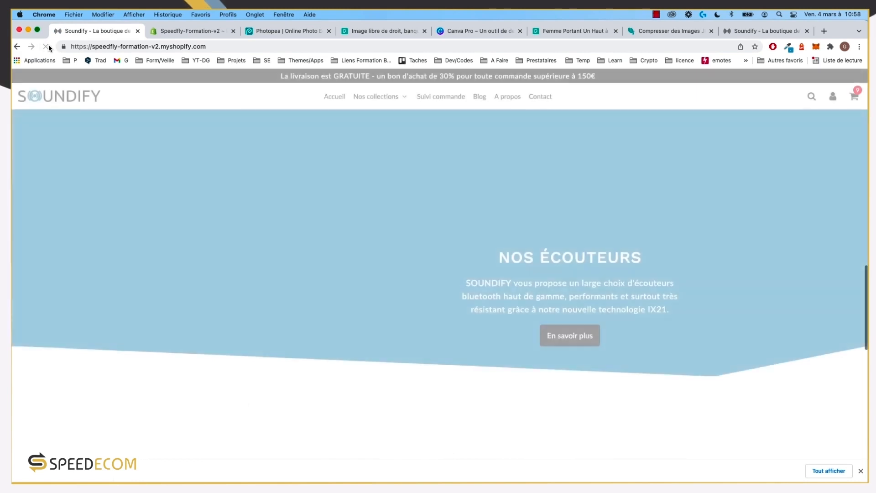
scroll(278, 210, down, 3)
scroll(278, 210, down, 6)
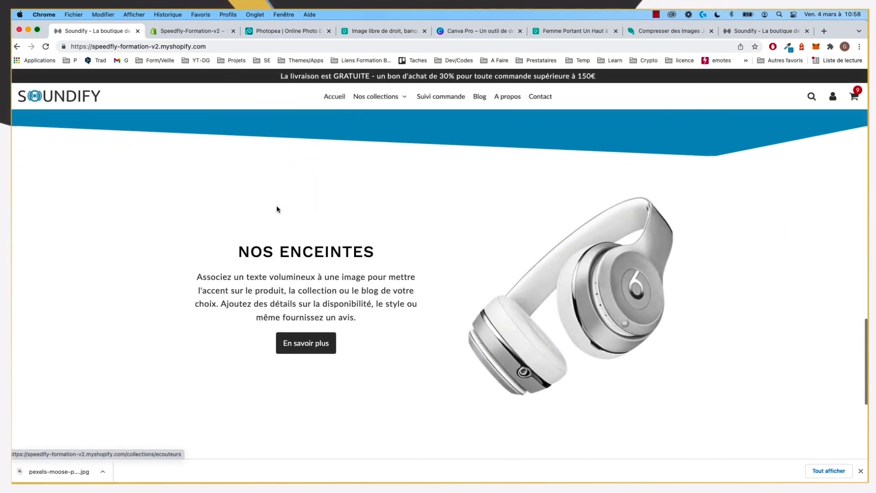
scroll(278, 209, up, 3)
scroll(277, 210, up, 1)
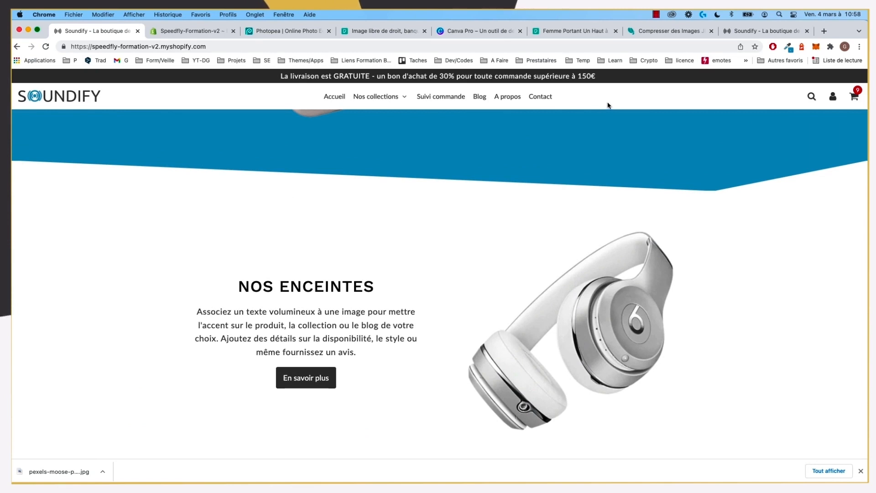
key(super+alt+i)
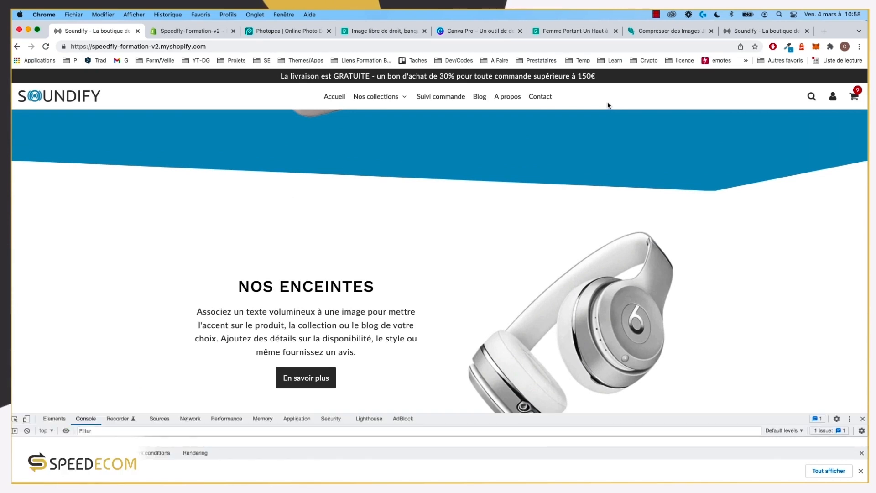
Step: Preview the storefront homepage in the iPhone 12 Pro layout and scroll through it
click(26, 419)
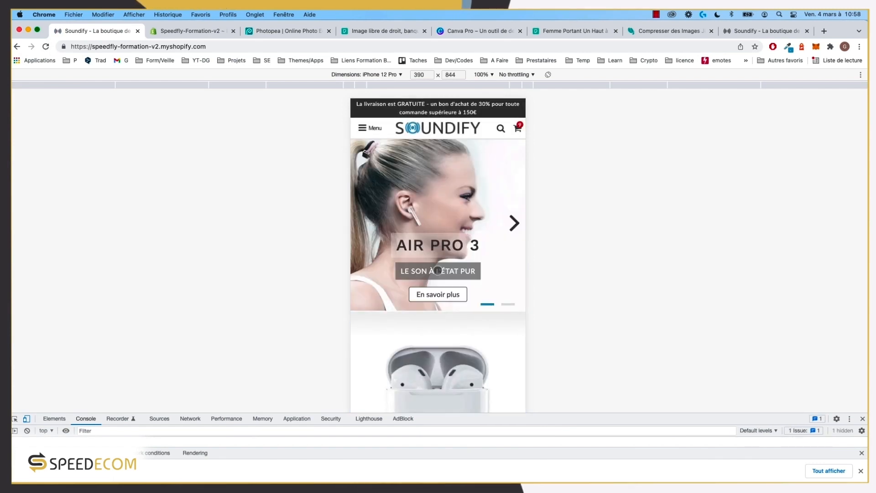
scroll(438, 271, down, 15)
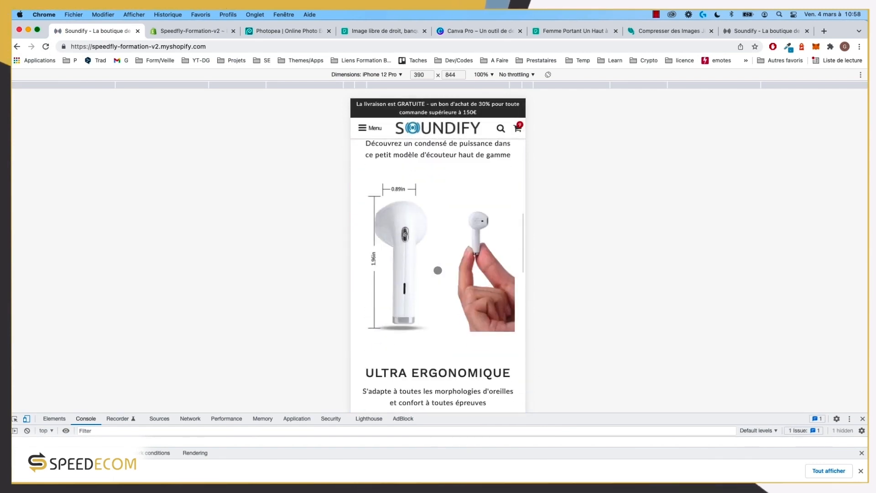
scroll(438, 270, down, 8)
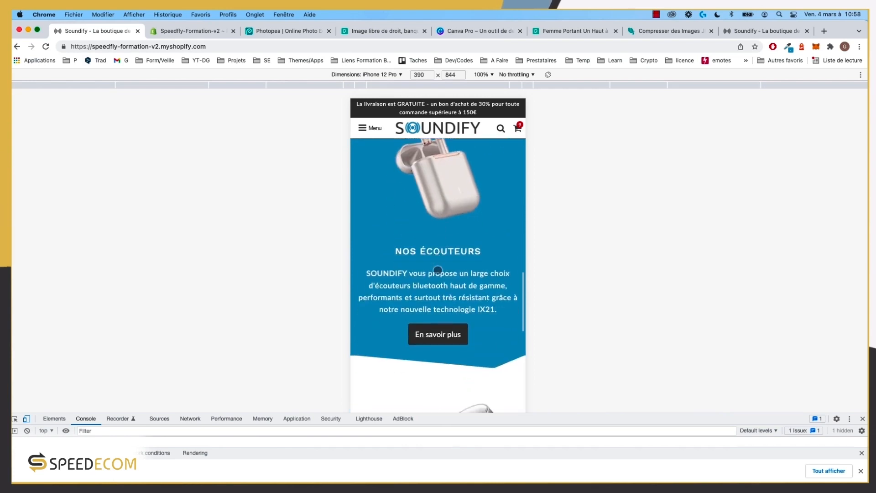
scroll(437, 271, down, 10)
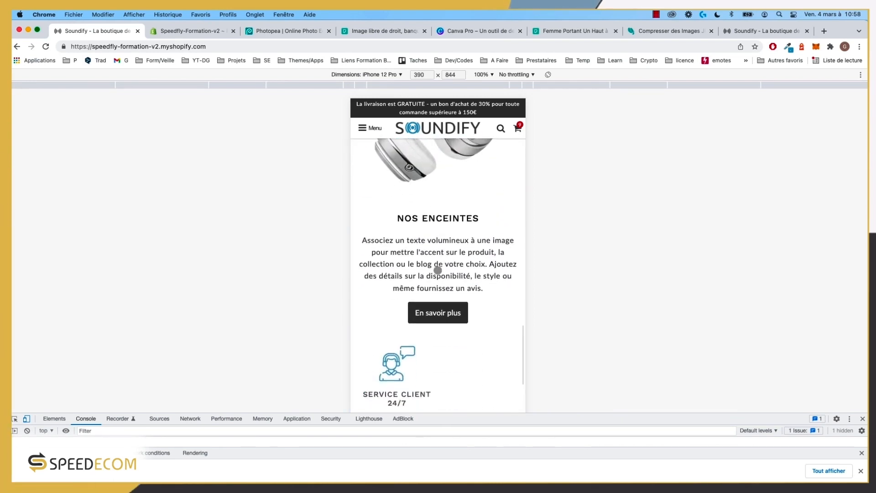
scroll(438, 271, up, 10)
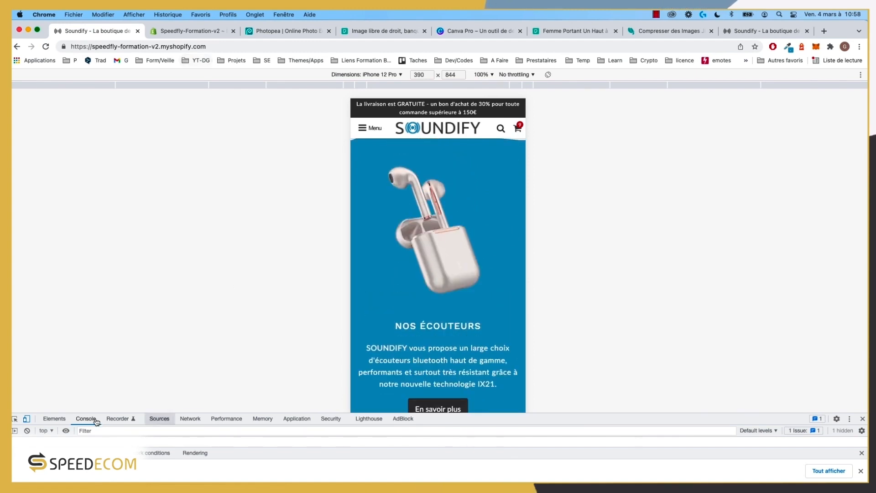
Step: Return the page to the desktop layout and close the developer tools
click(27, 419)
scroll(121, 155, up, 3)
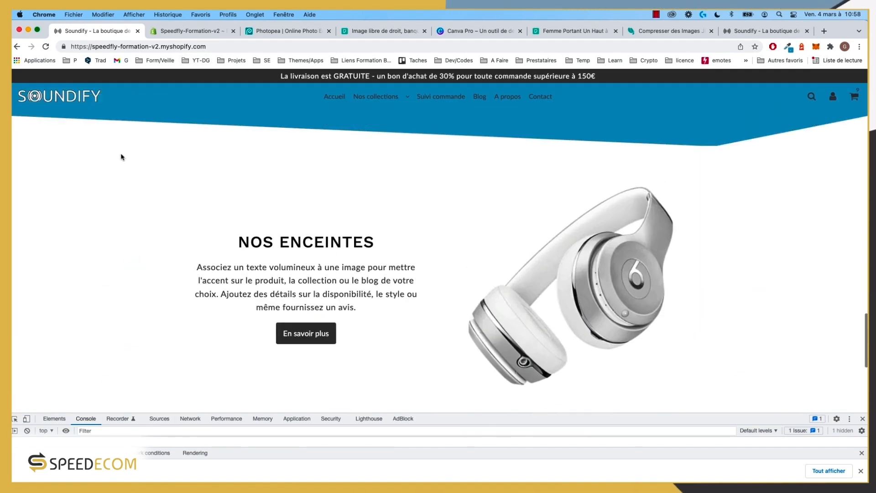
scroll(362, 132, down, 5)
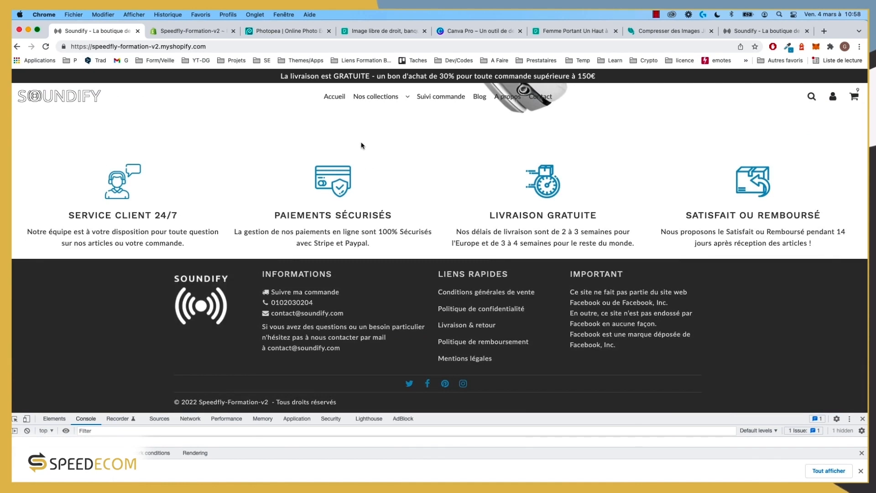
scroll(362, 145, up, 2)
scroll(582, 97, up, 3)
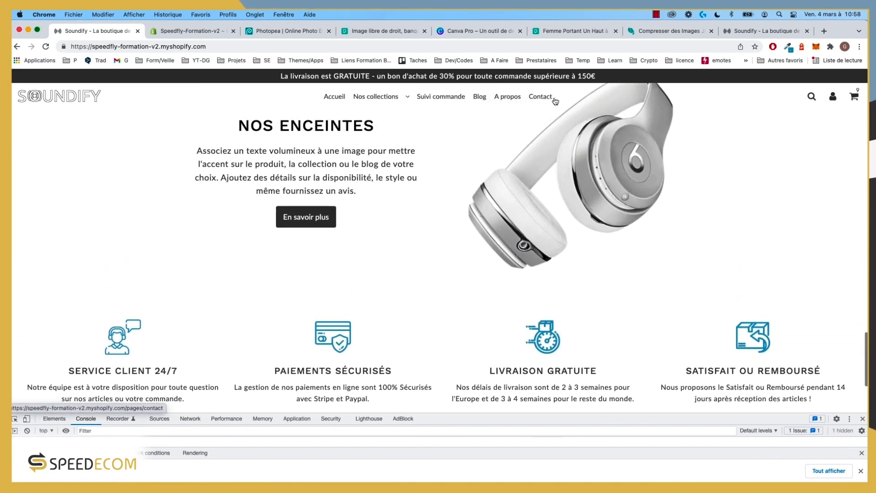
click(863, 418)
scroll(319, 324, up, 3)
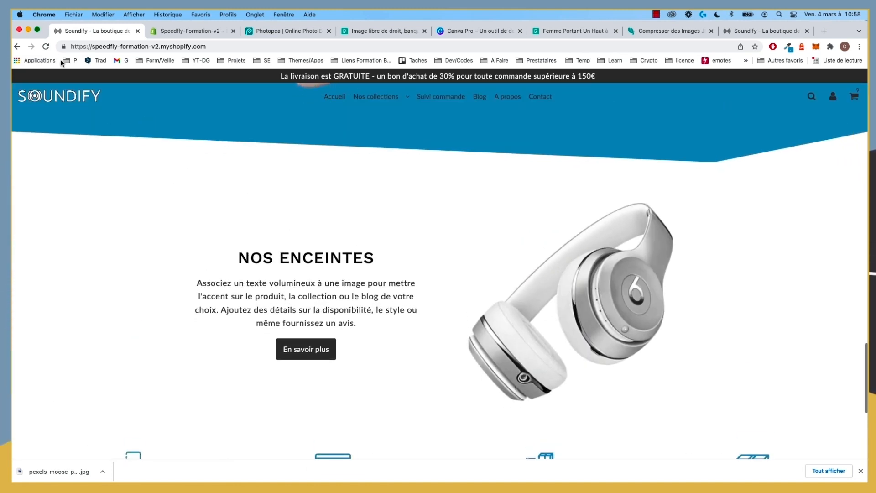
Step: Reload the storefront and go back to the theme editor
click(46, 47)
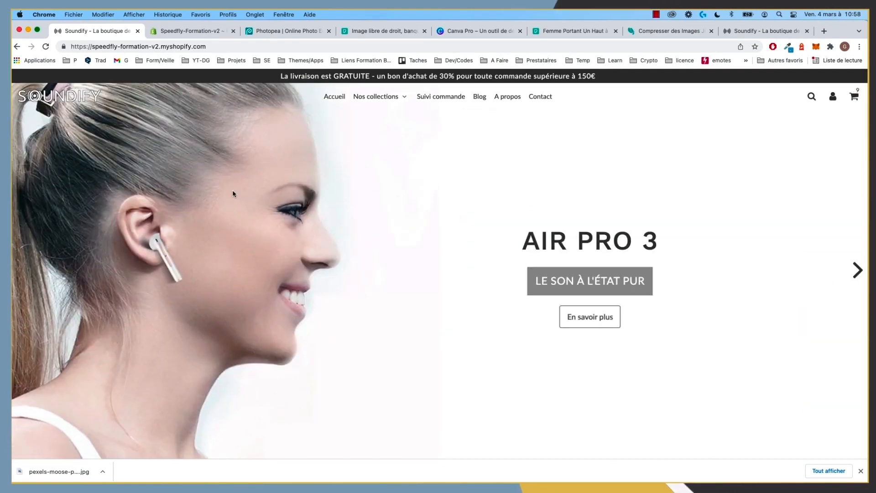
scroll(245, 200, down, 10)
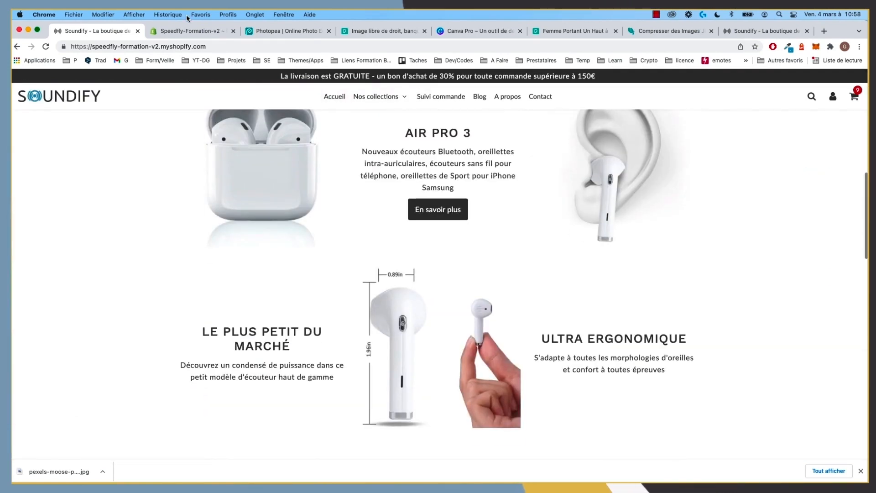
click(187, 30)
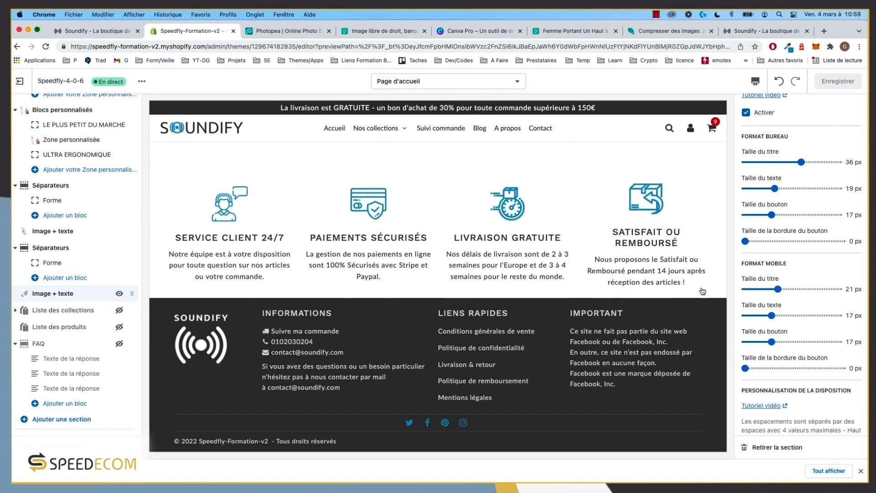
Step: Scroll through the Image + texte section settings in the Speedfly-Formation-v2 theme editor
scroll(799, 292, down, 15)
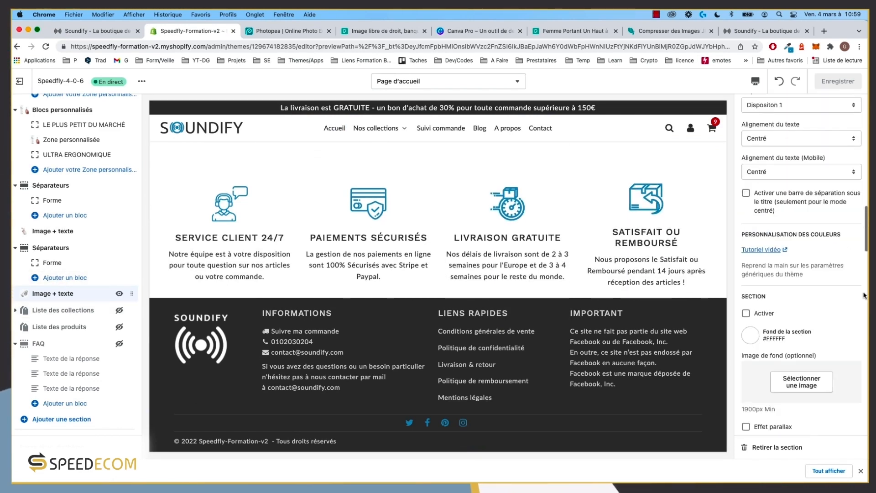
scroll(864, 295, up, 10)
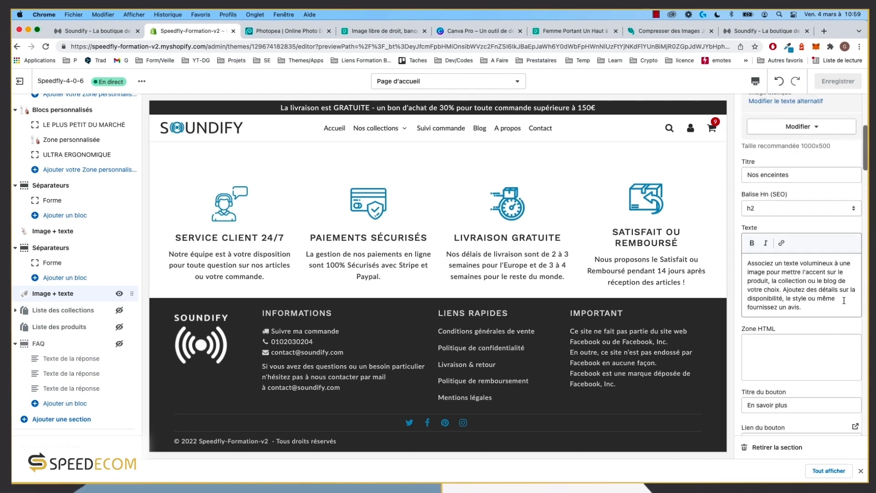
scroll(844, 300, up, 4)
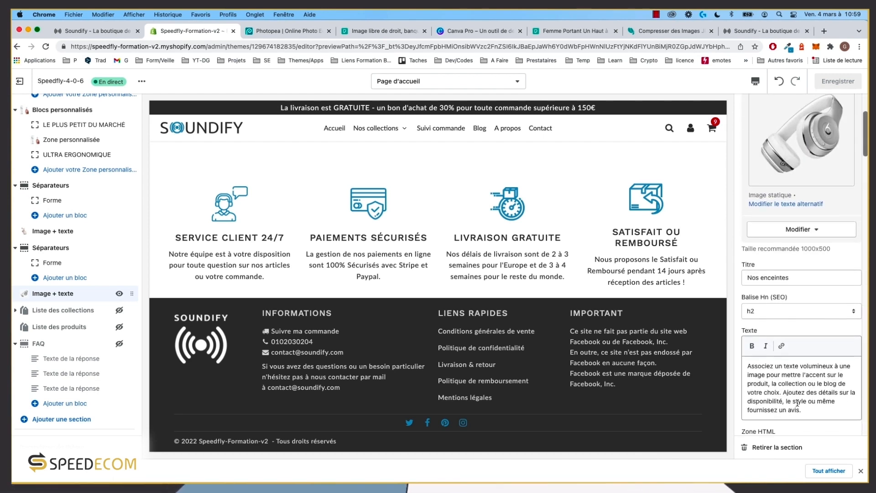
scroll(796, 367, up, 4)
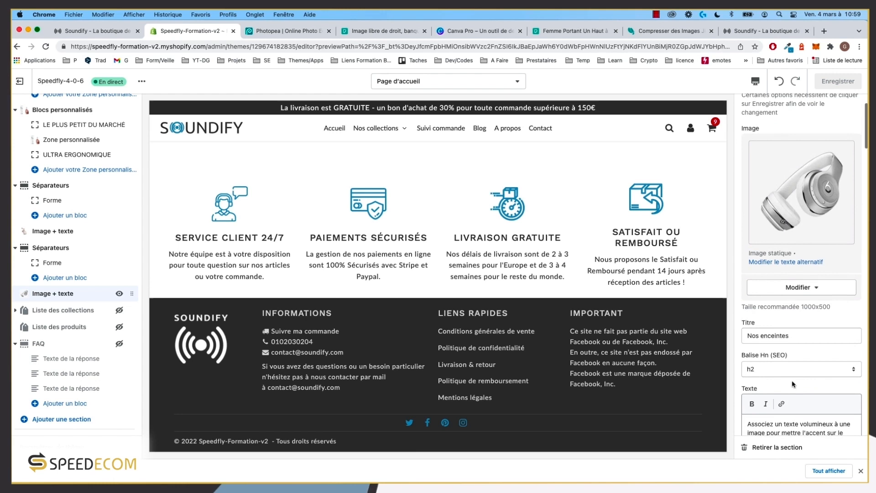
scroll(797, 368, down, 4)
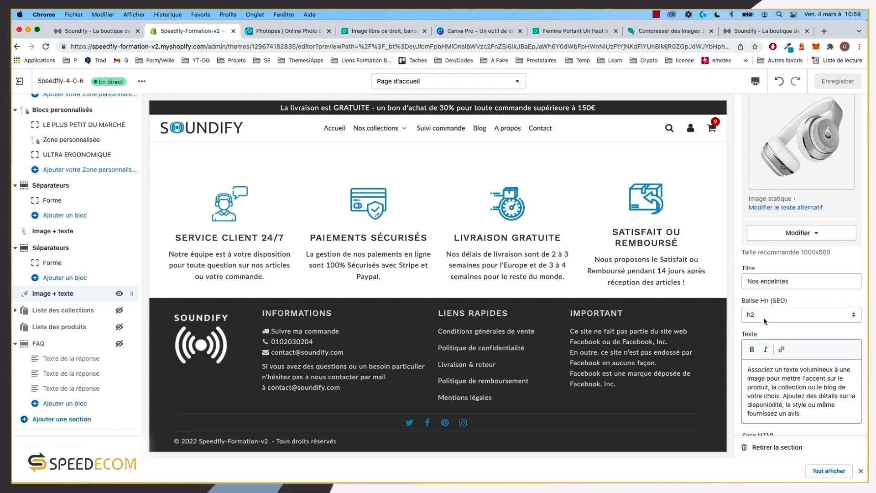
scroll(763, 317, up, 5)
scroll(418, 310, up, 10)
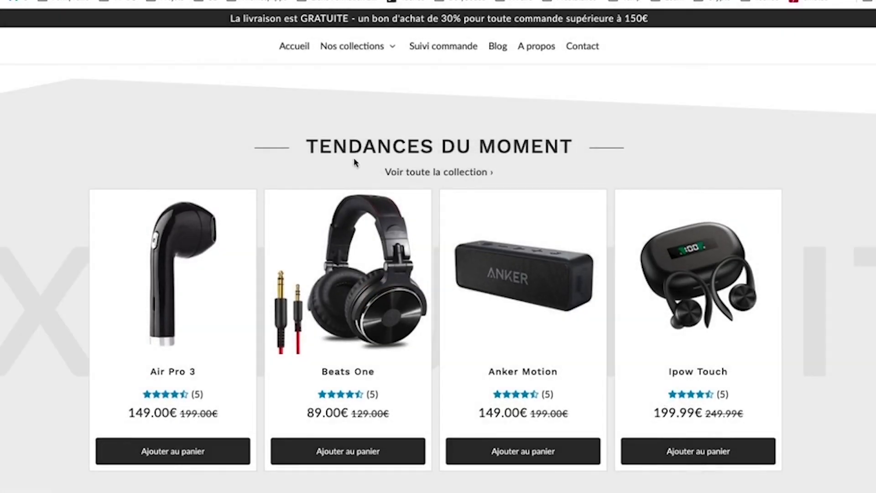
Step: Open the hidden product collection section's settings and review them
drag(309, 142, 598, 150)
click(606, 131)
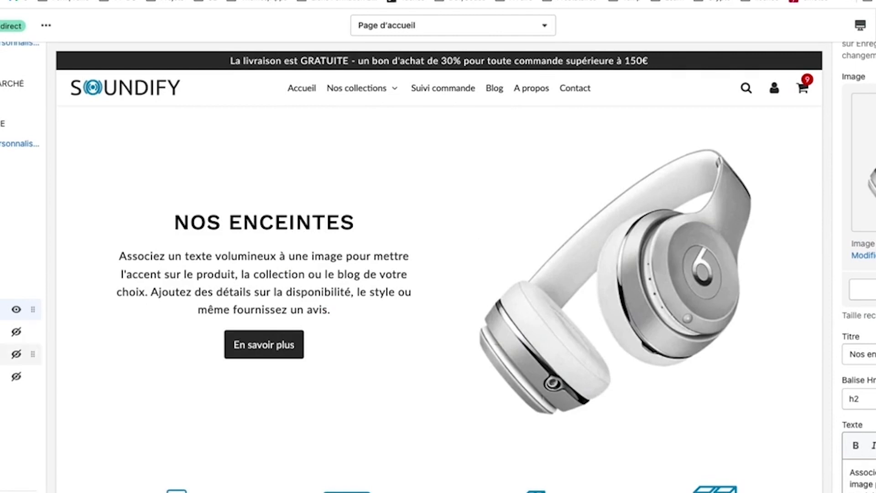
drag(32, 355, 10, 337)
click(3, 355)
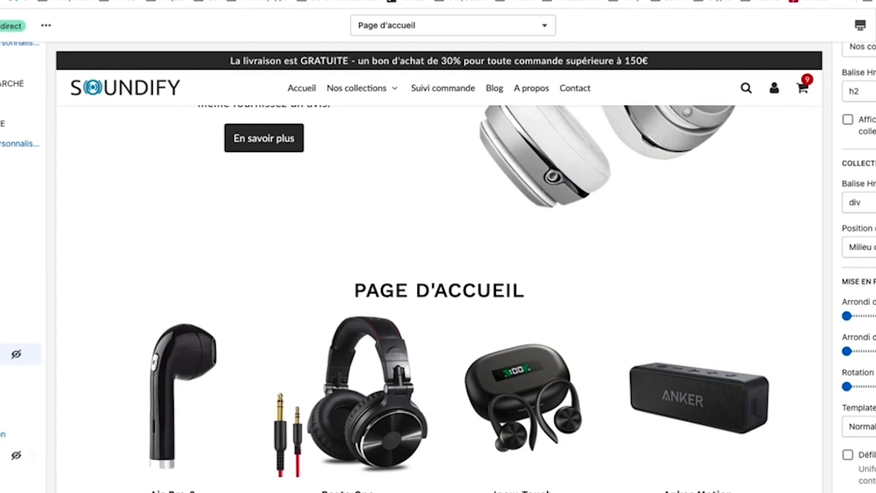
scroll(19, 342, down, 1)
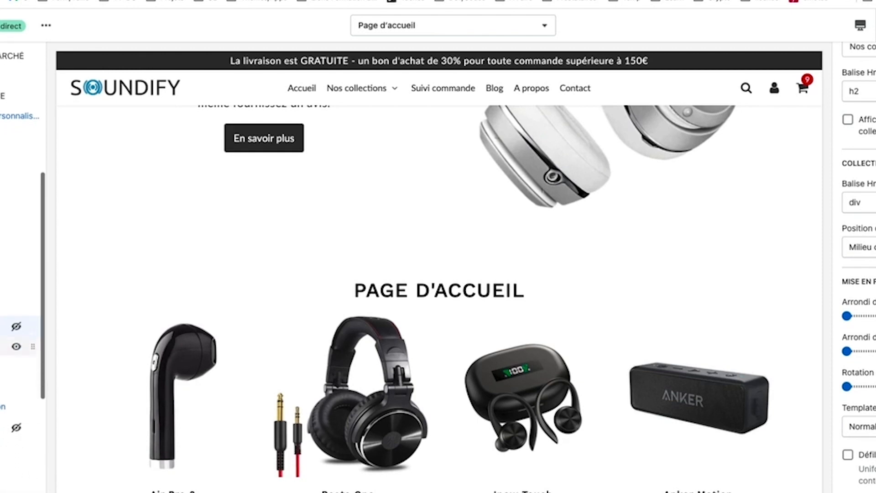
scroll(21, 274, up, 5)
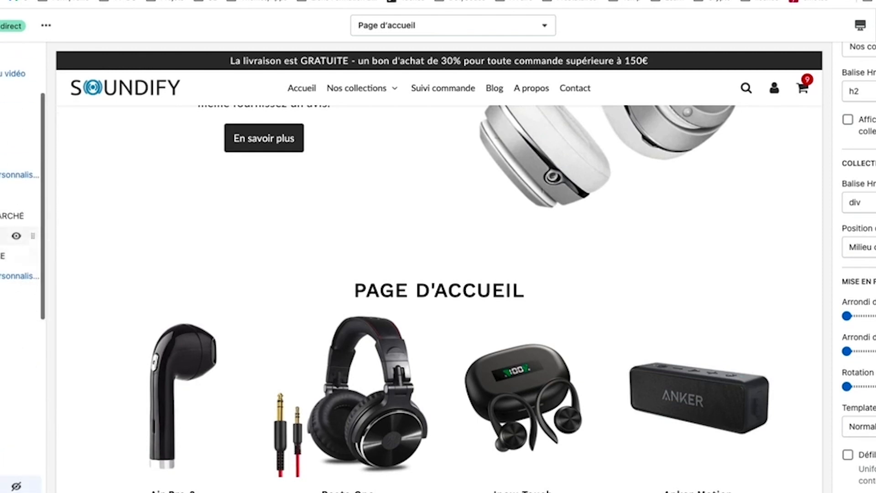
scroll(19, 210, up, 1)
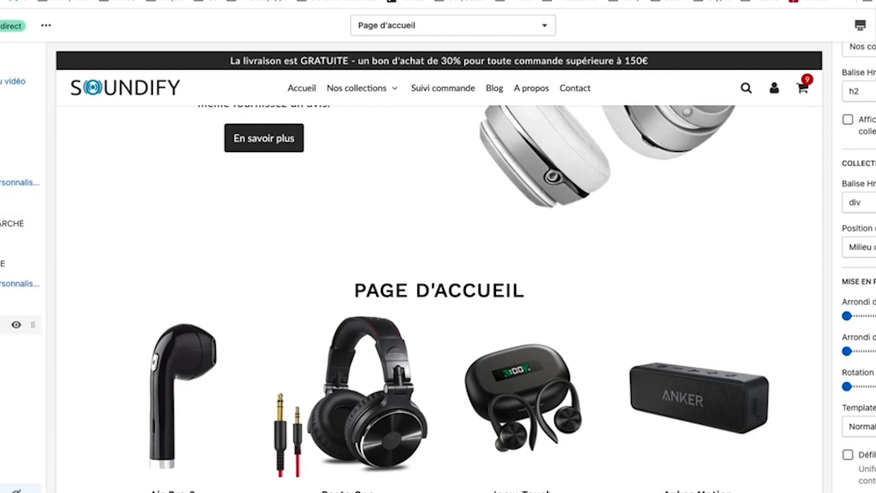
scroll(21, 320, down, 1)
scroll(304, 306, up, 12)
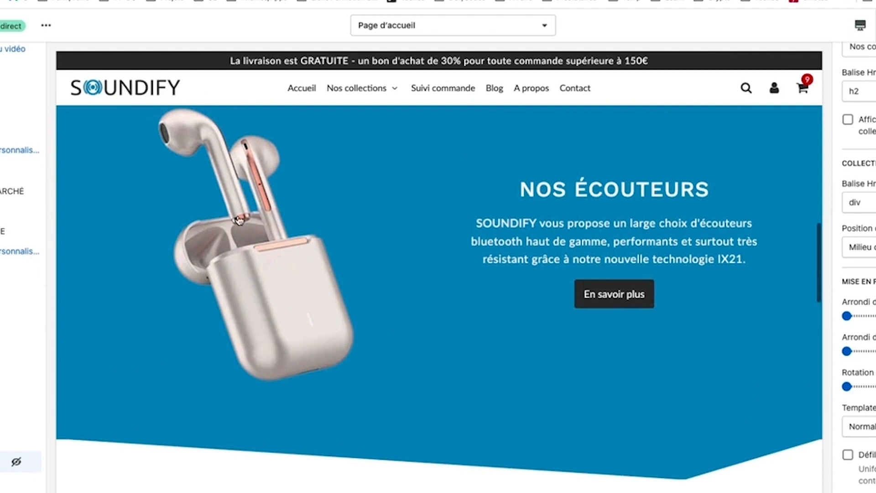
scroll(333, 301, up, 3)
scroll(261, 326, down, 1)
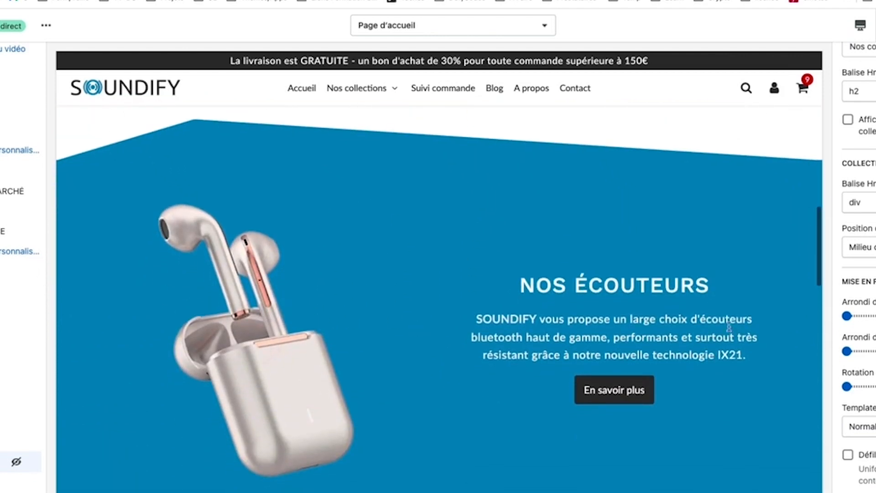
scroll(18, 257, down, 5)
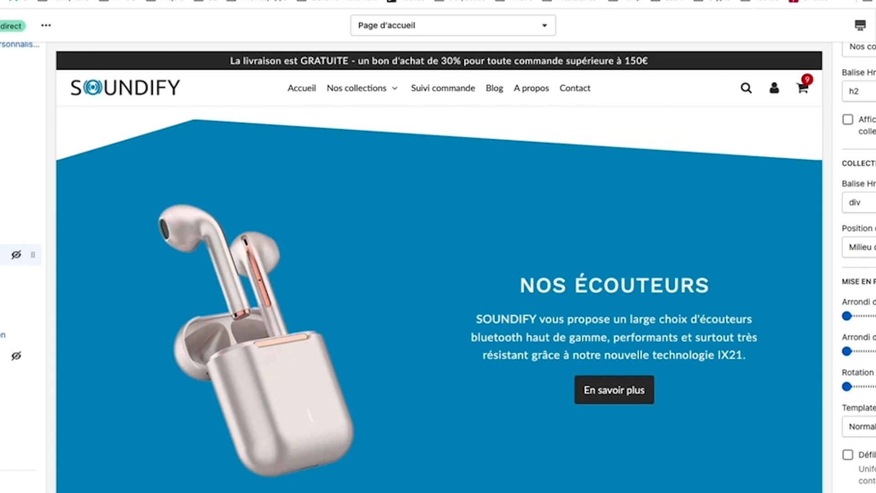
Step: Delete the hidden section and open the PAGE D'ACCUEIL product list section's settings
key(Delete)
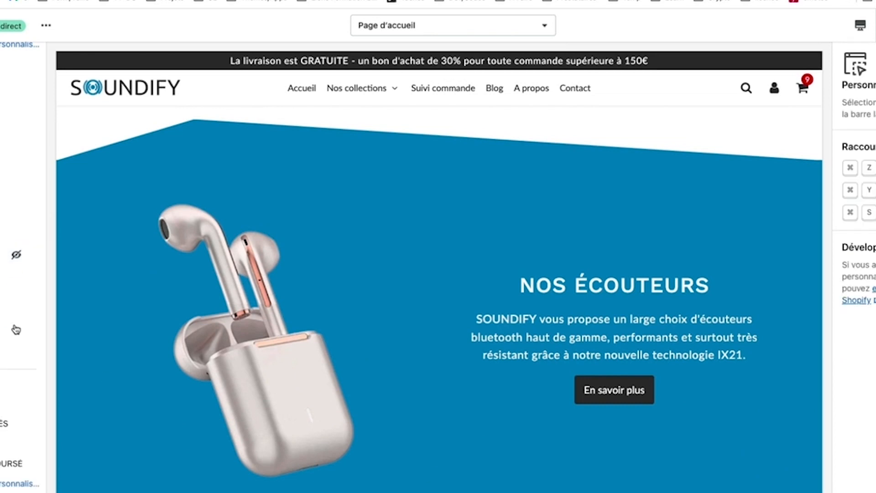
scroll(17, 399, down, 1)
scroll(20, 274, up, 5)
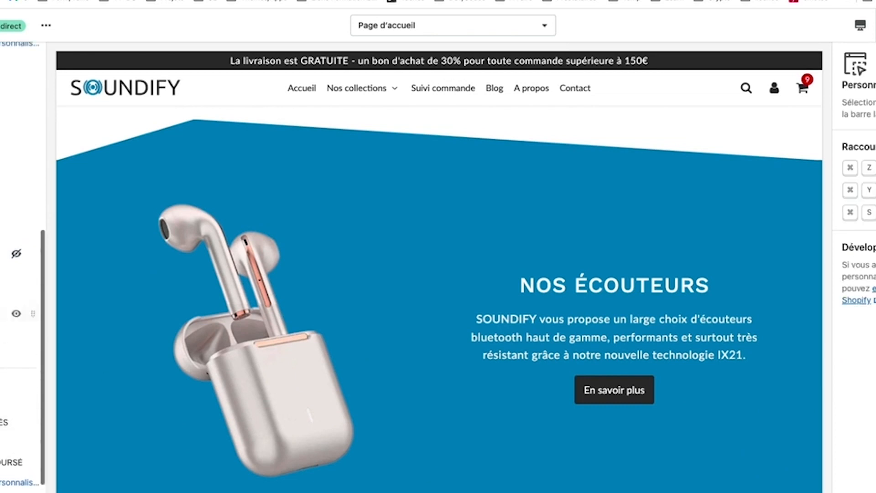
scroll(21, 229, down, 4)
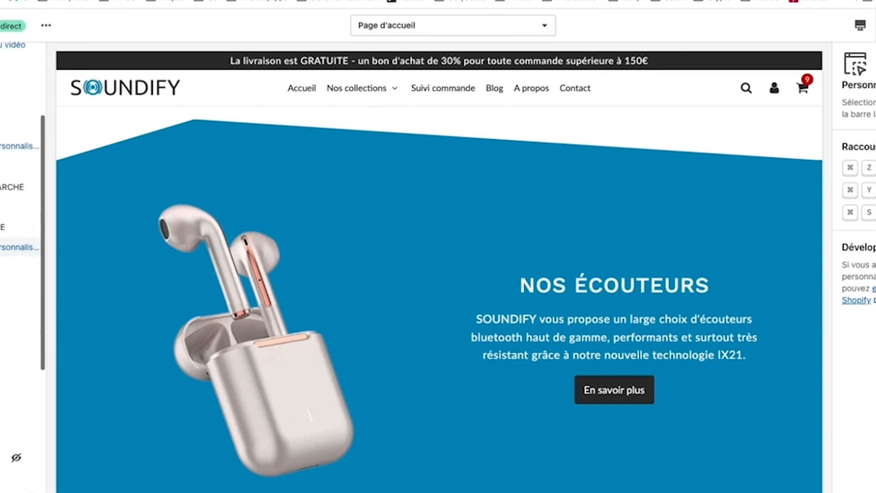
scroll(14, 225, down, 1)
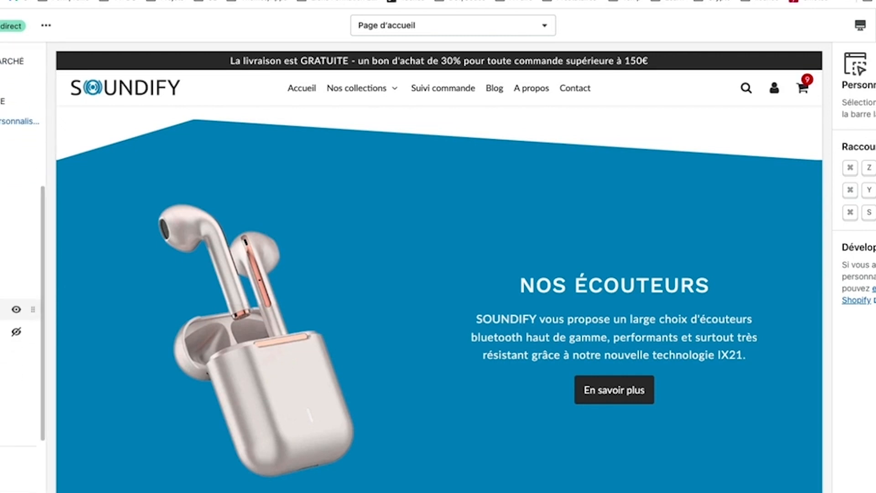
click(5, 310)
scroll(288, 311, up, 2)
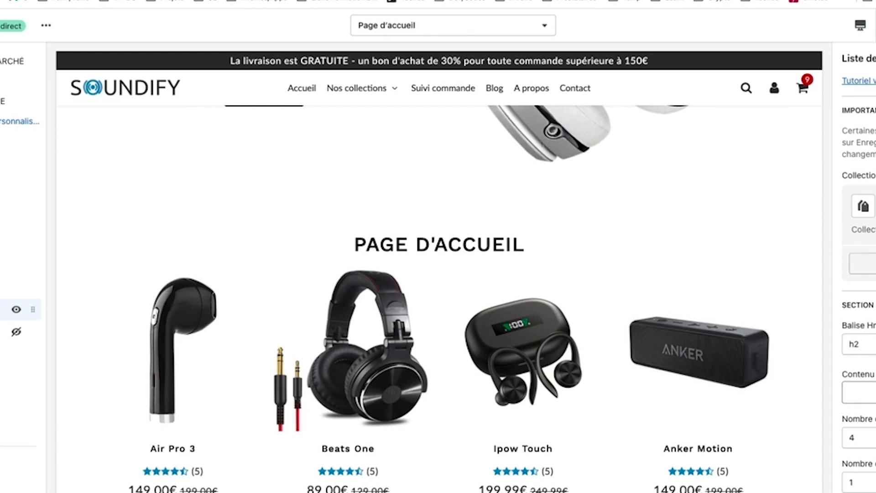
click(871, 293)
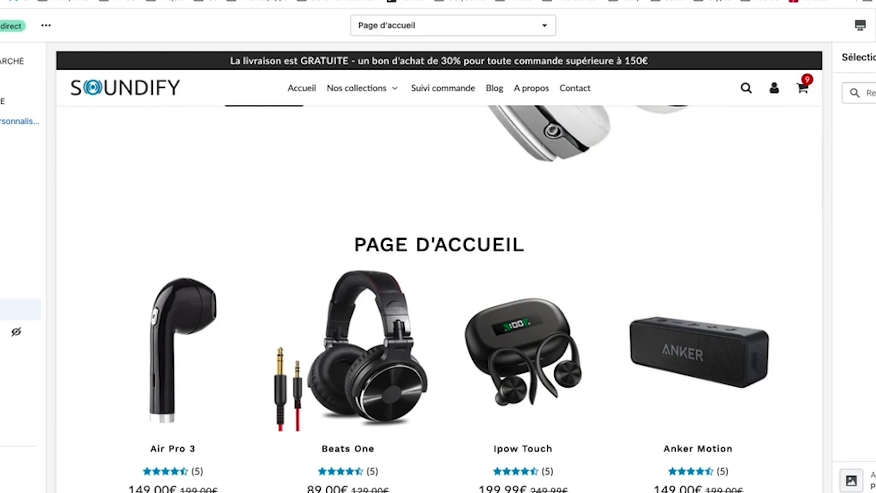
click(872, 265)
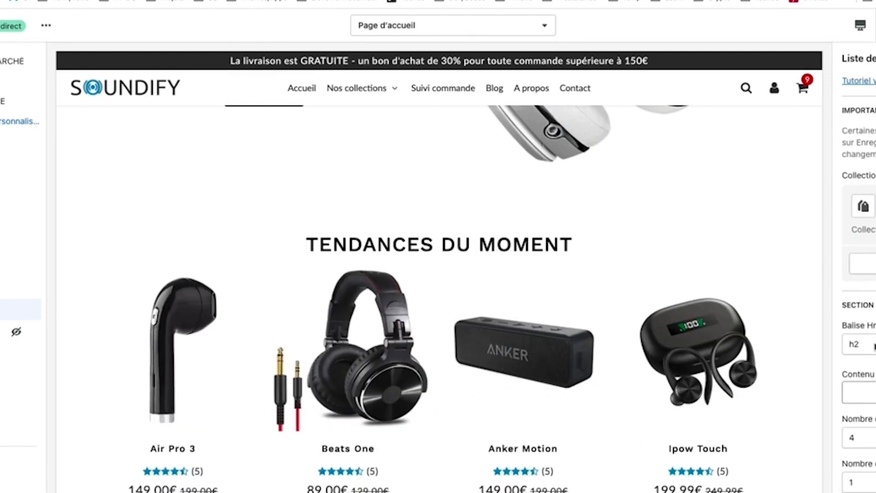
click(871, 344)
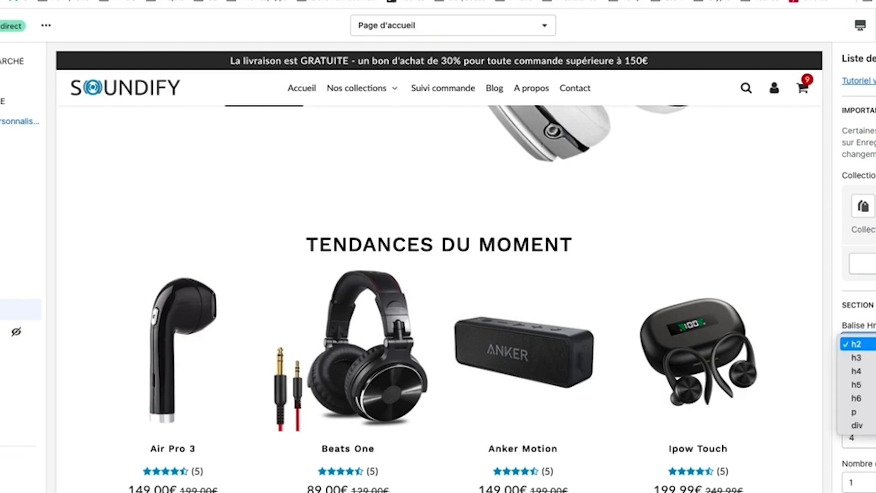
click(871, 344)
scroll(871, 344, down, 2)
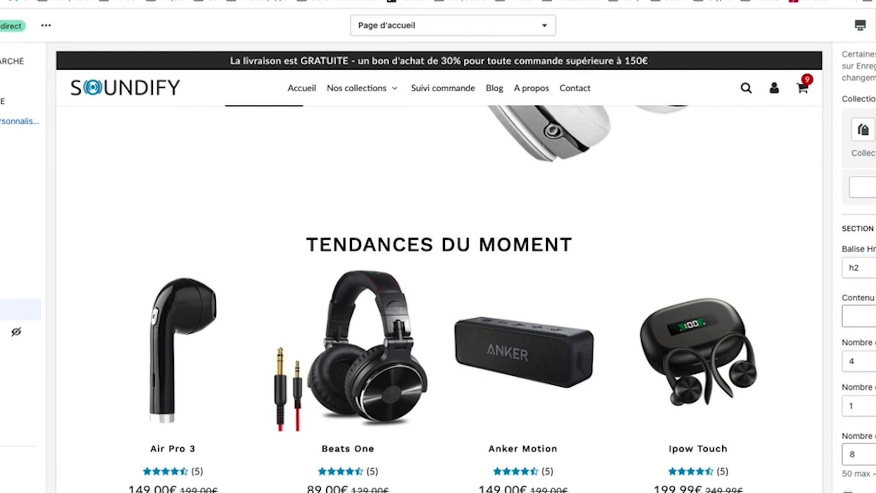
scroll(859, 274, down, 2)
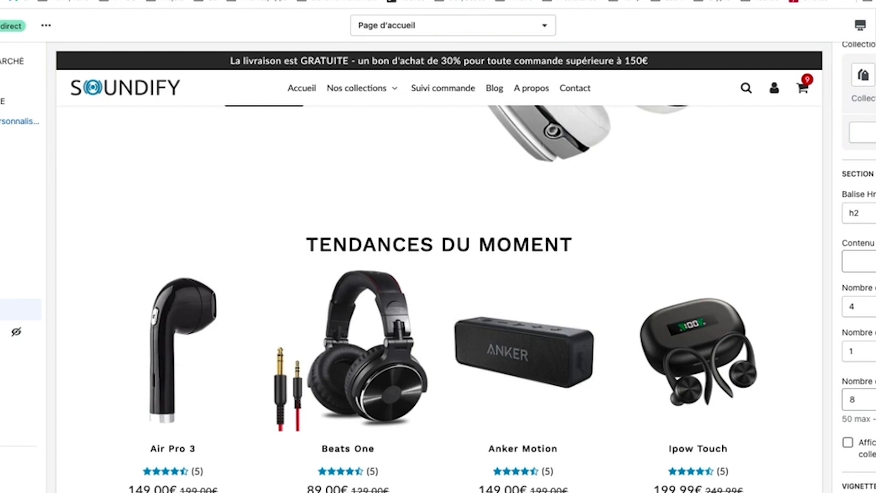
click(869, 400)
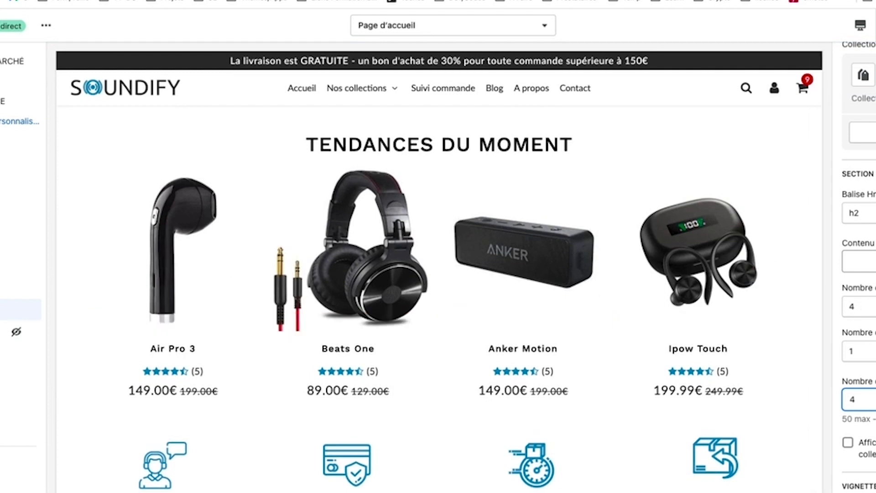
click(861, 25)
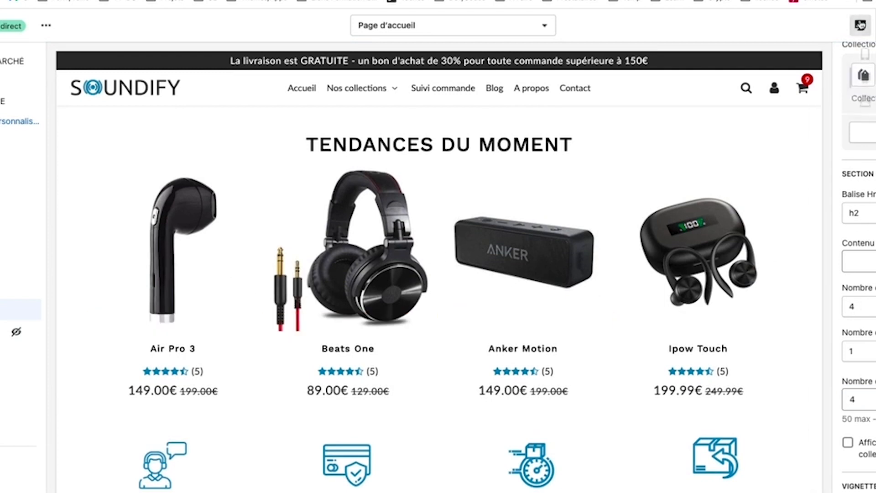
click(865, 56)
scroll(481, 307, down, 15)
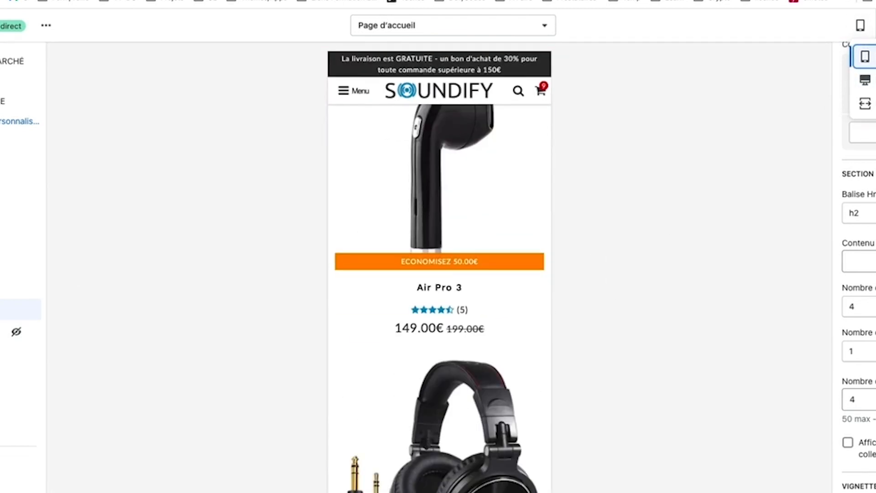
click(865, 80)
scroll(853, 297, down, 3)
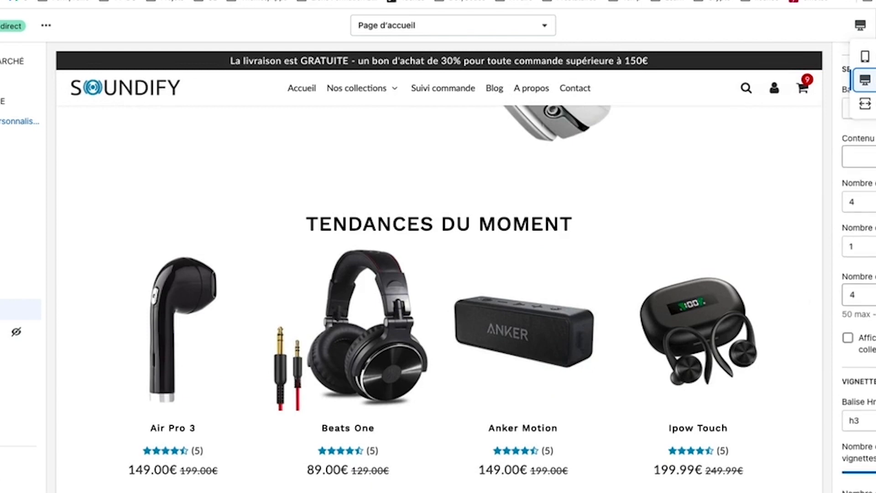
click(848, 335)
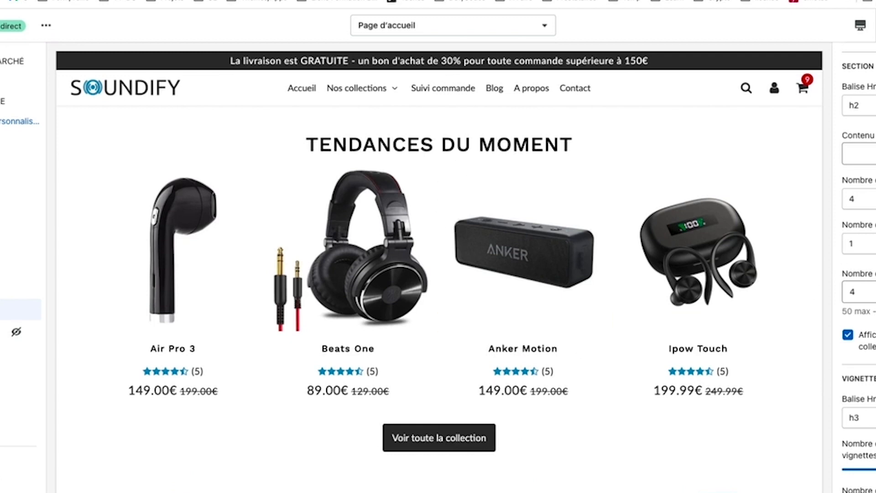
scroll(858, 274, down, 2)
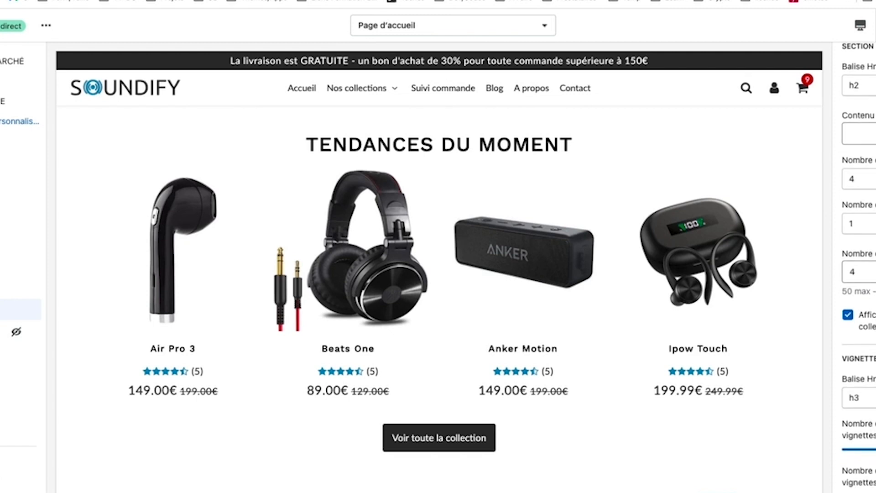
scroll(858, 274, up, 5)
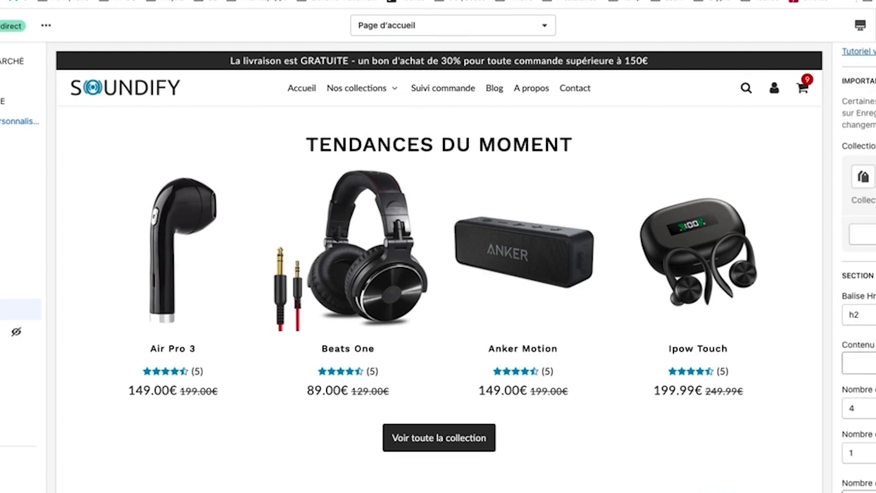
scroll(859, 274, down, 6)
scroll(858, 273, down, 10)
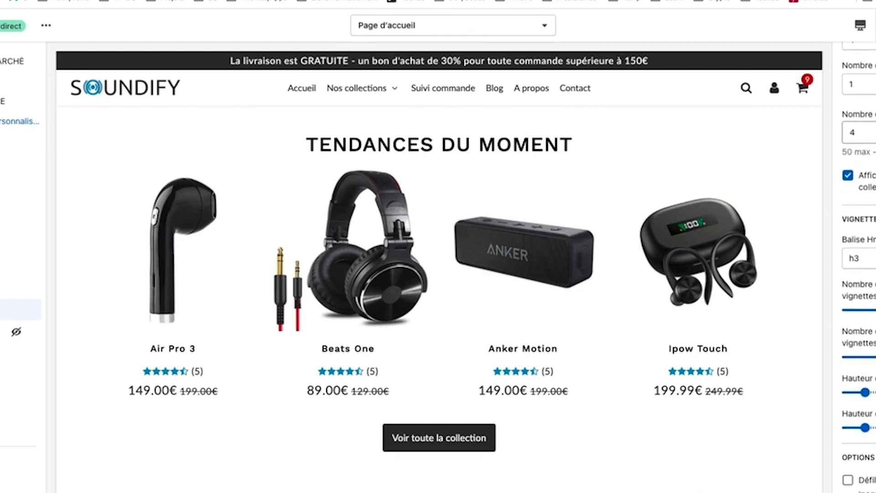
scroll(858, 274, down, 14)
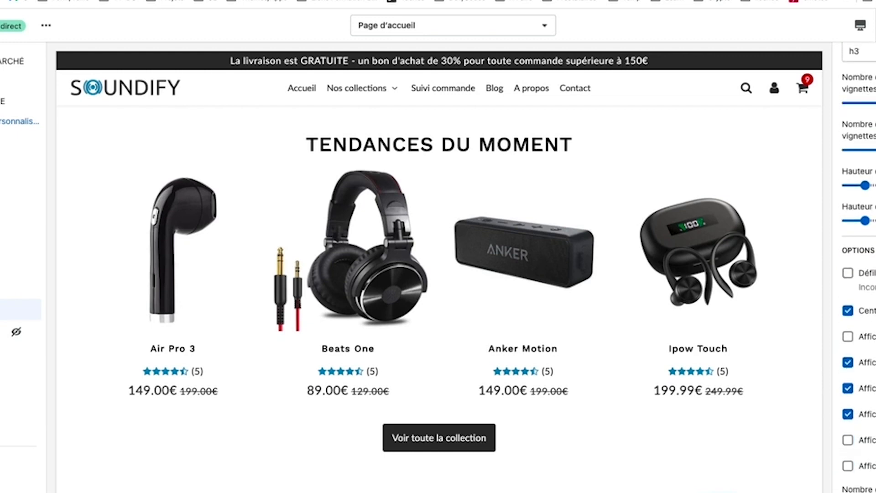
scroll(859, 273, down, 7)
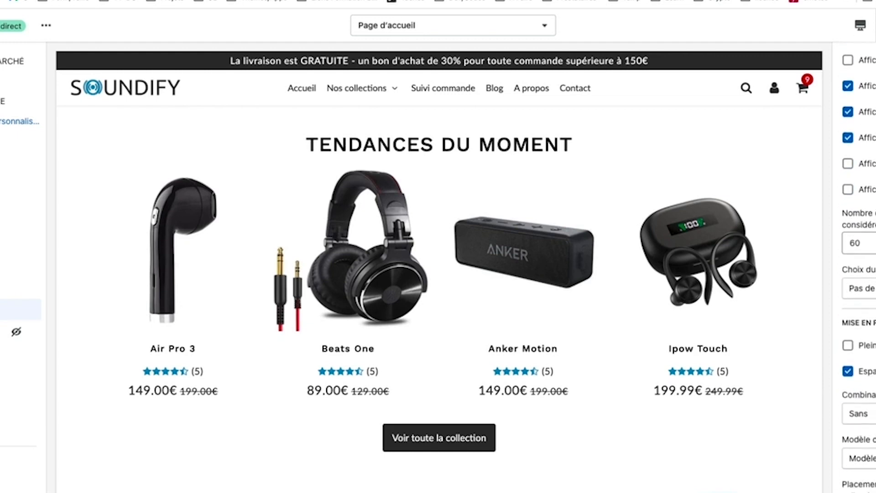
click(860, 410)
click(861, 396)
click(858, 365)
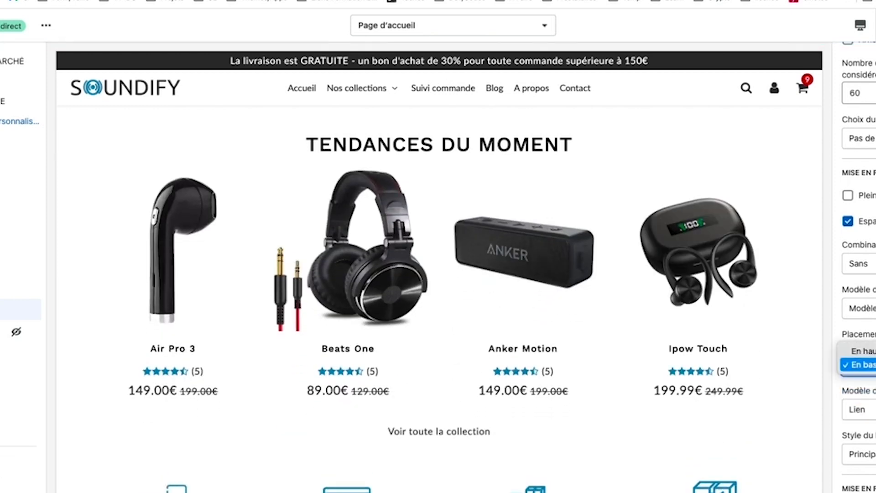
click(858, 354)
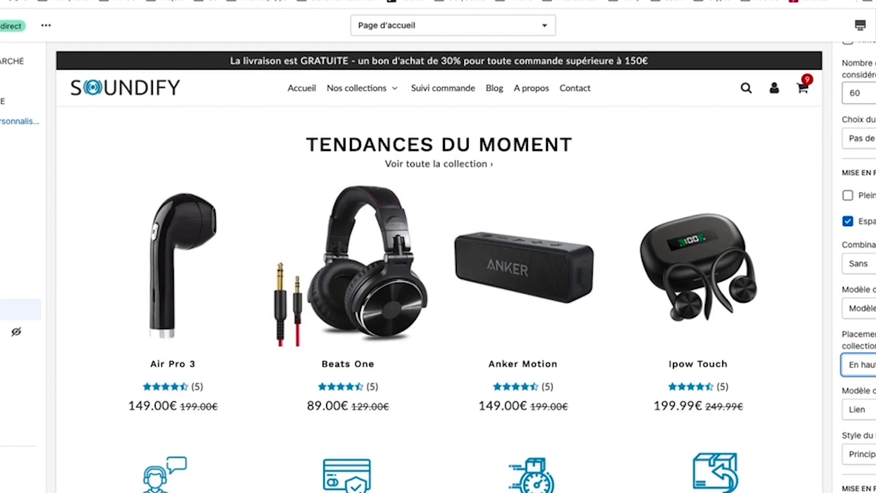
click(867, 308)
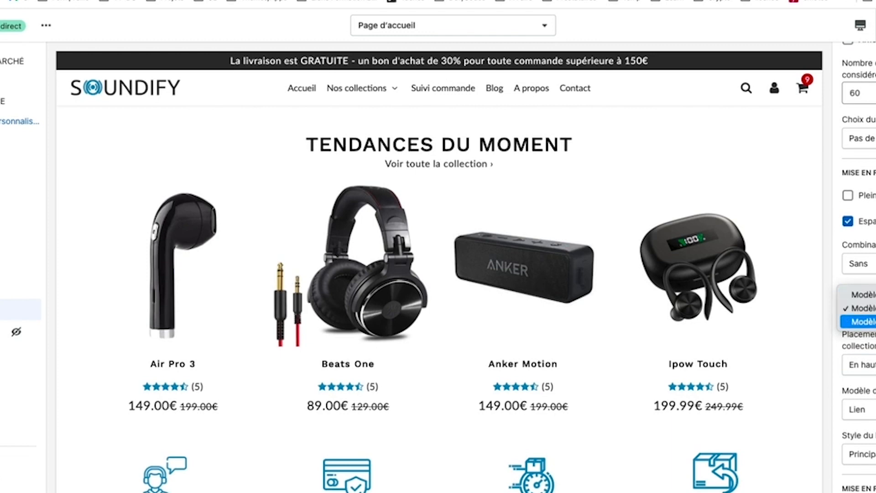
click(867, 322)
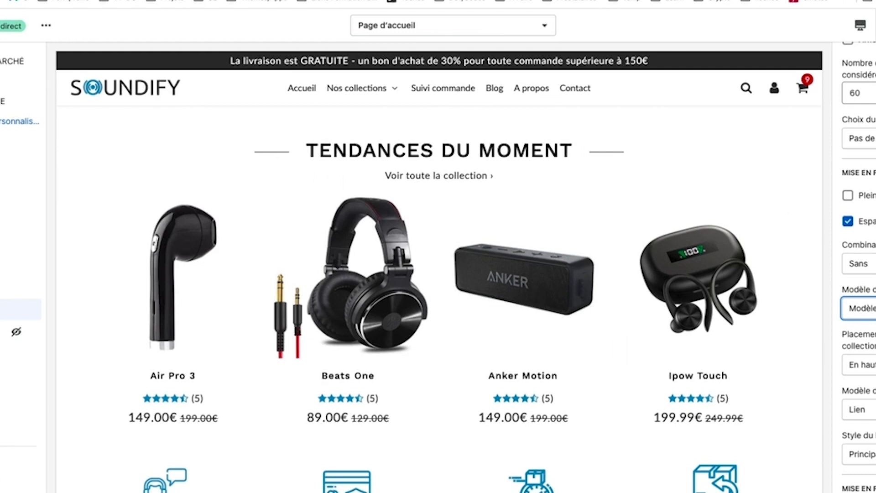
scroll(858, 274, up, 1)
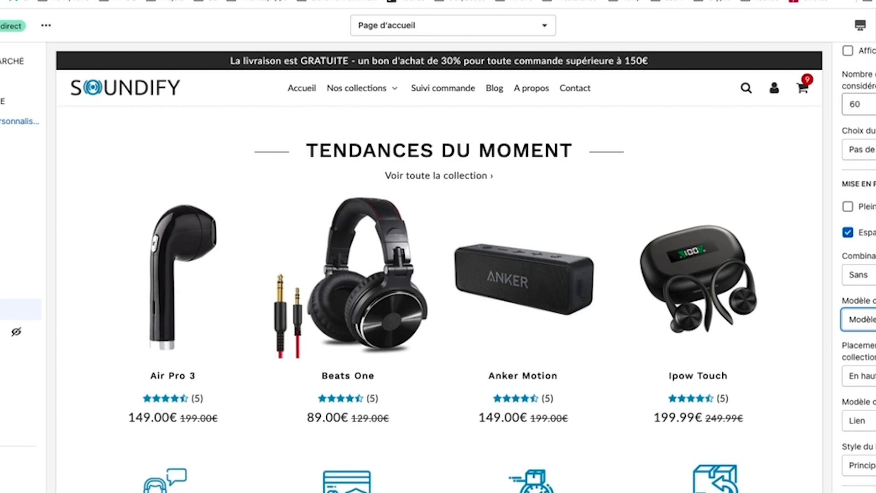
scroll(858, 274, up, 15)
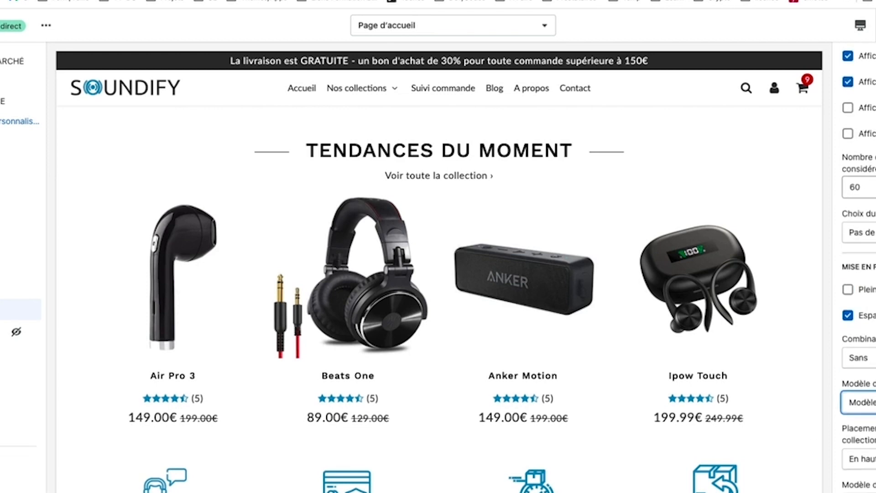
scroll(858, 274, down, 10)
scroll(858, 274, up, 4)
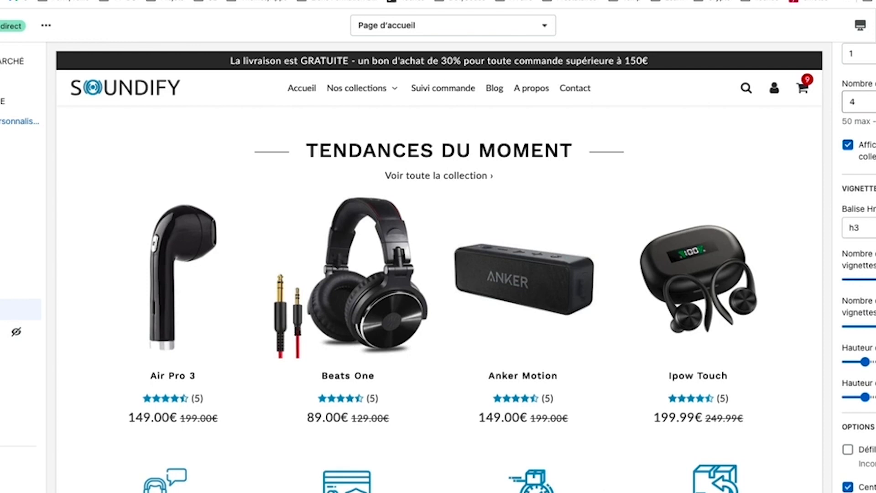
scroll(858, 274, down, 3)
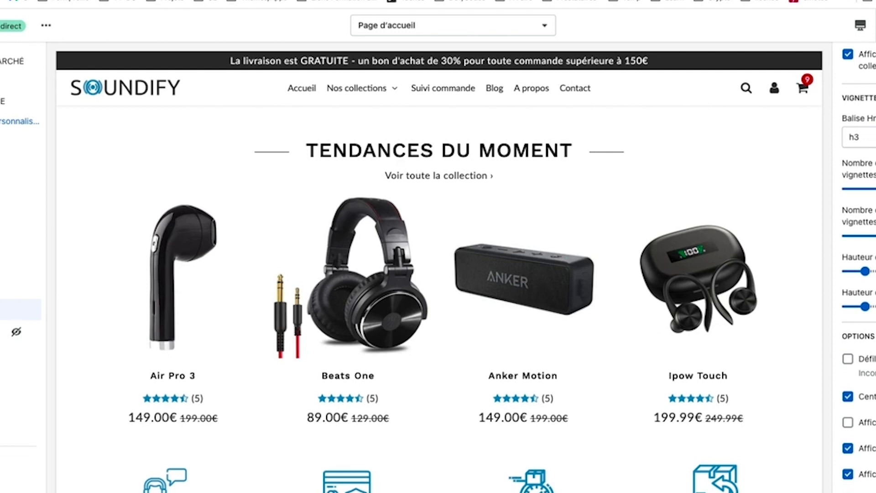
scroll(858, 274, down, 2)
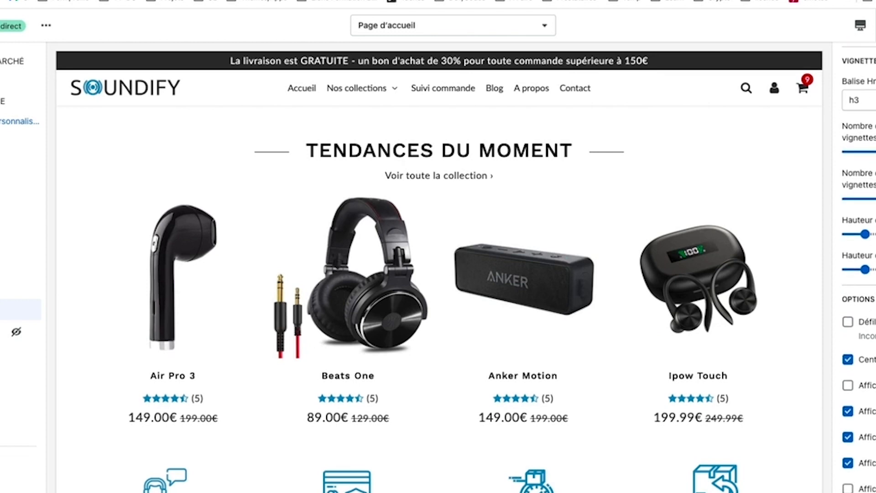
scroll(858, 274, down, 5)
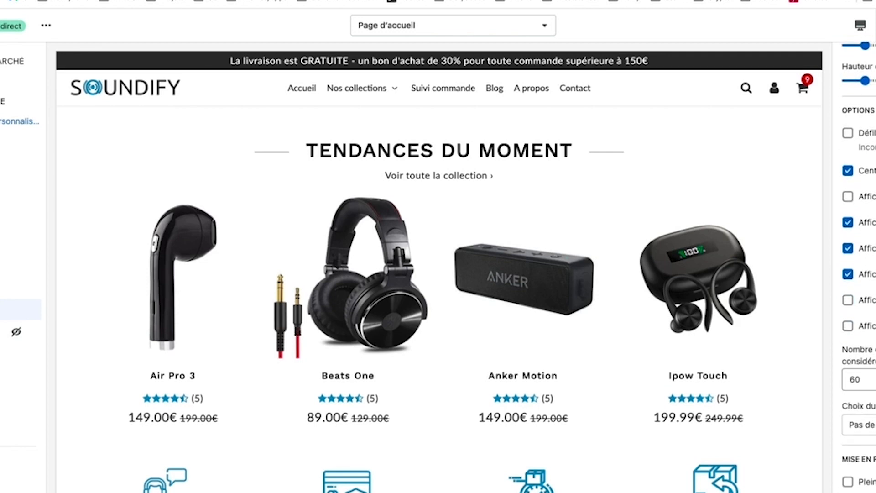
Step: Add Ajouter au panier buttons, uncheck Espacement and apply the Combinaison colour scheme
click(859, 424)
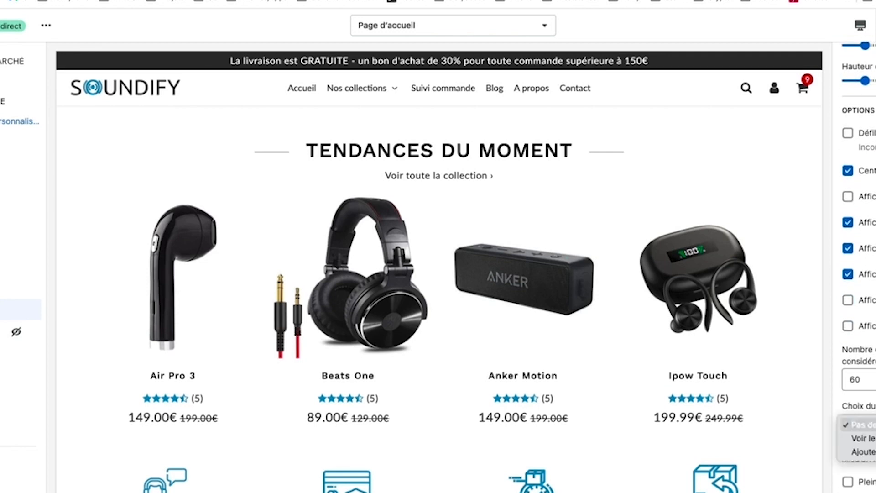
click(858, 452)
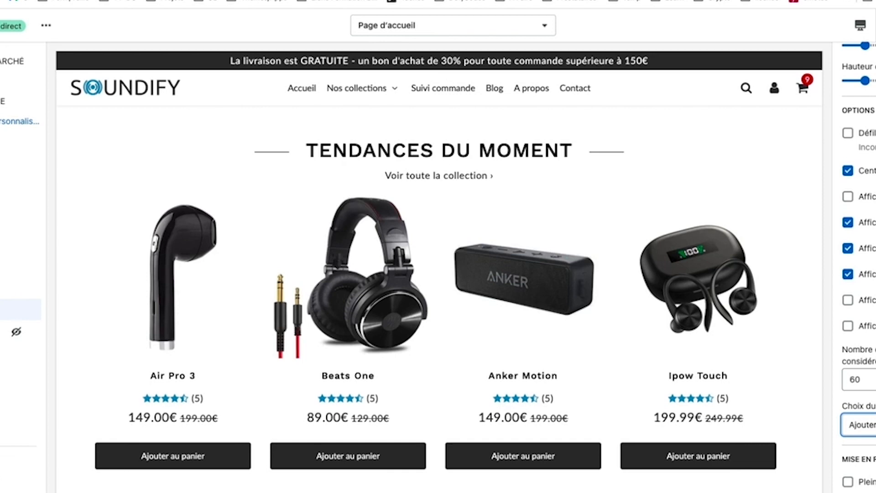
scroll(859, 274, down, 5)
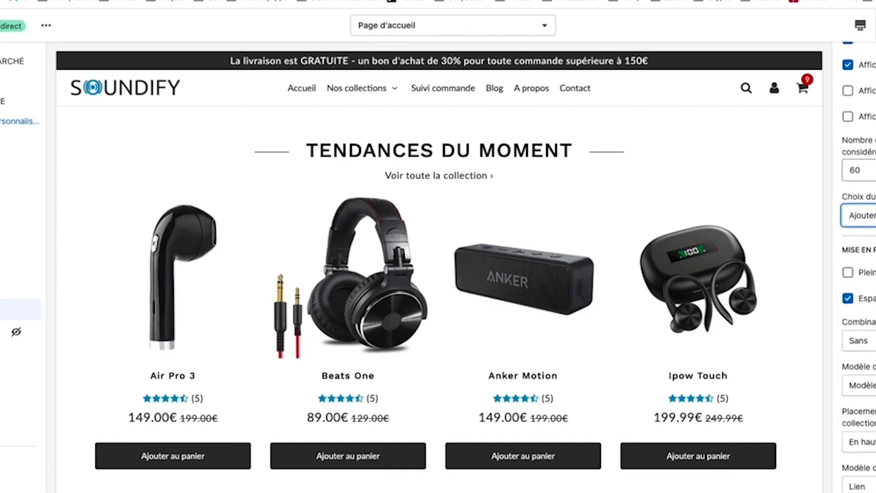
click(849, 298)
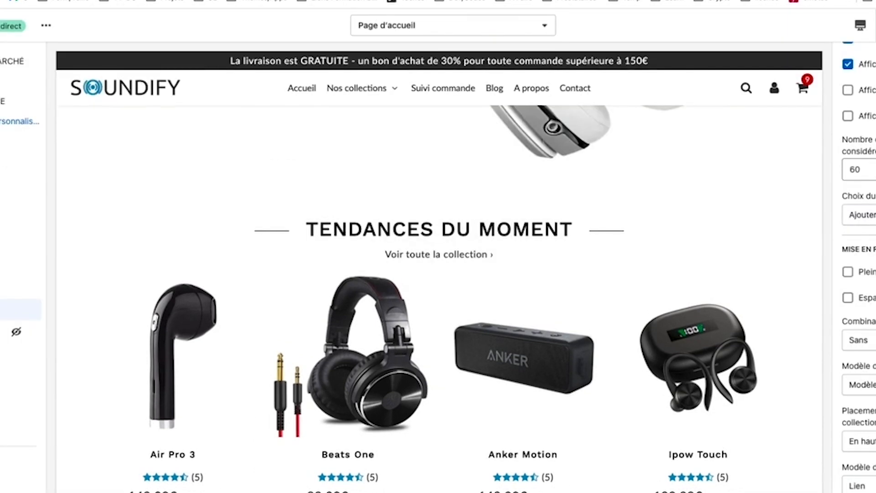
click(863, 340)
click(863, 354)
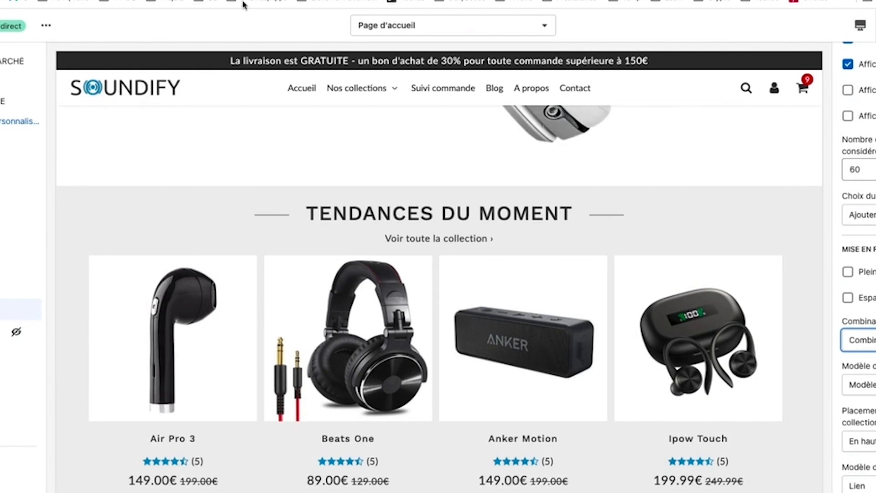
Step: Set the product button style to Hérité
scroll(858, 274, down, 3)
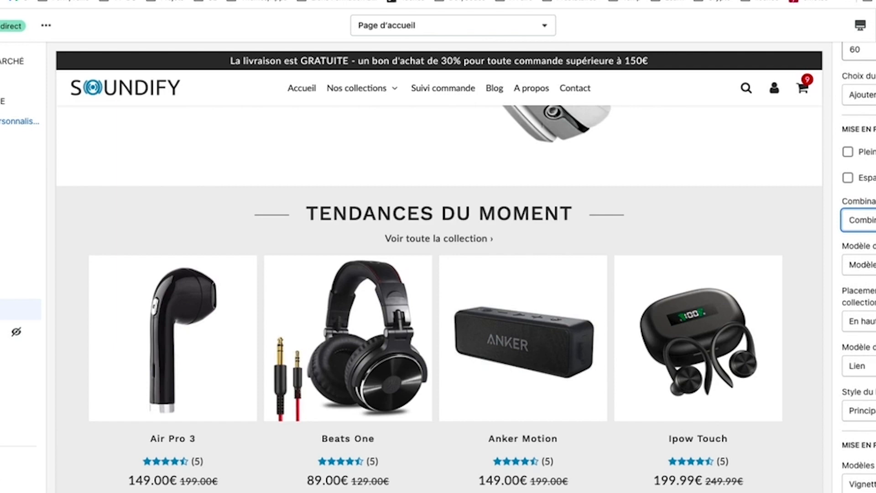
click(861, 411)
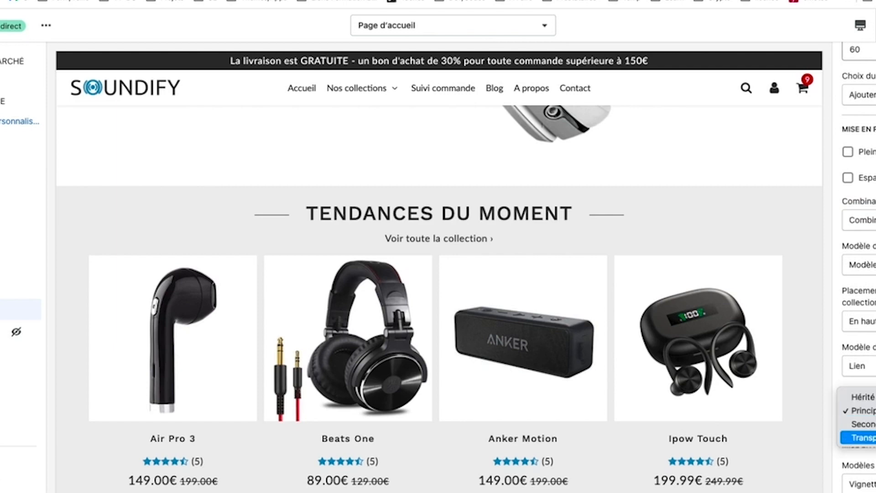
click(858, 437)
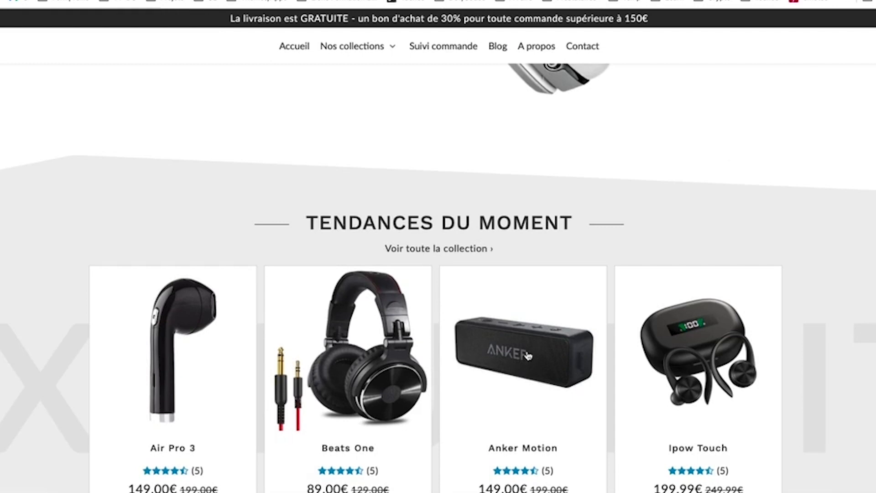
scroll(528, 356, down, 2)
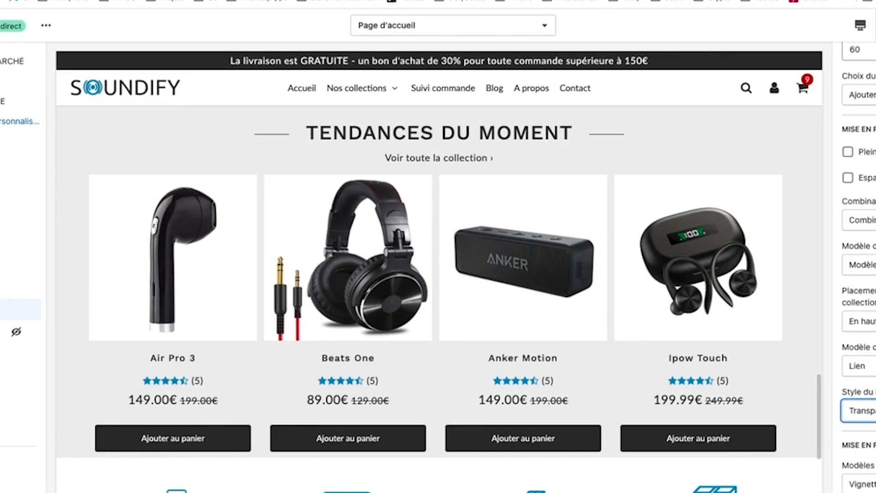
click(858, 340)
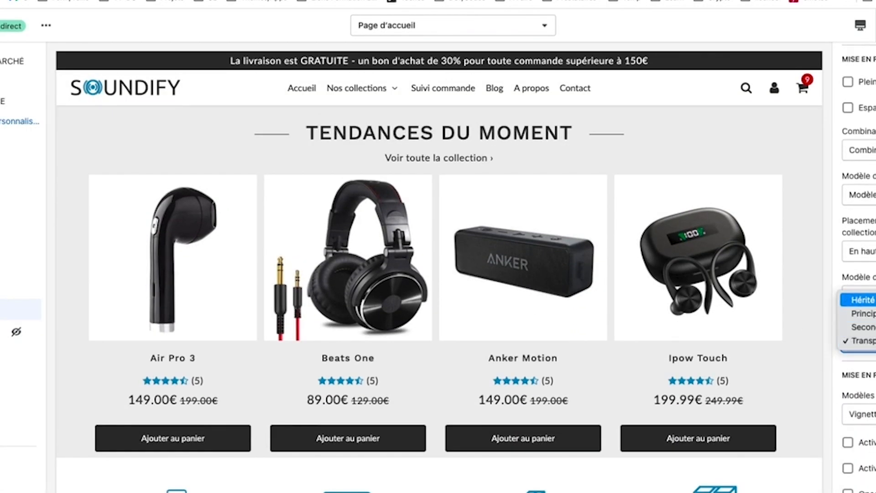
key(Escape)
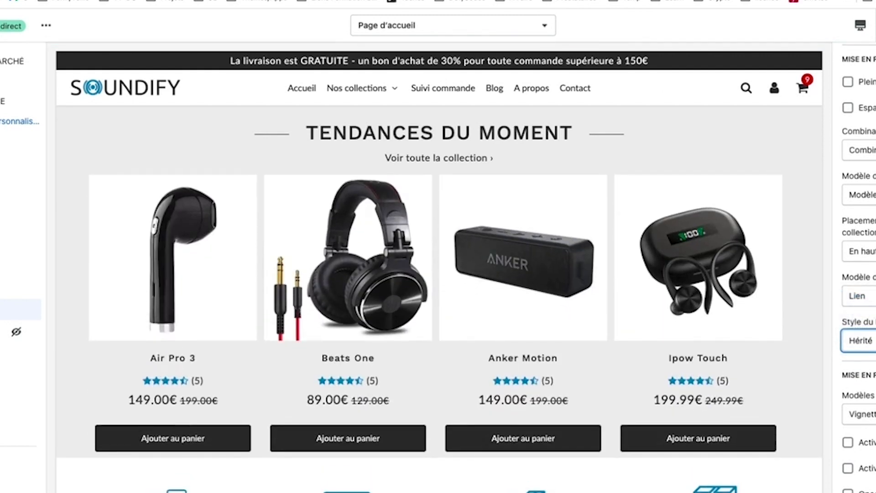
scroll(858, 337, up, 2)
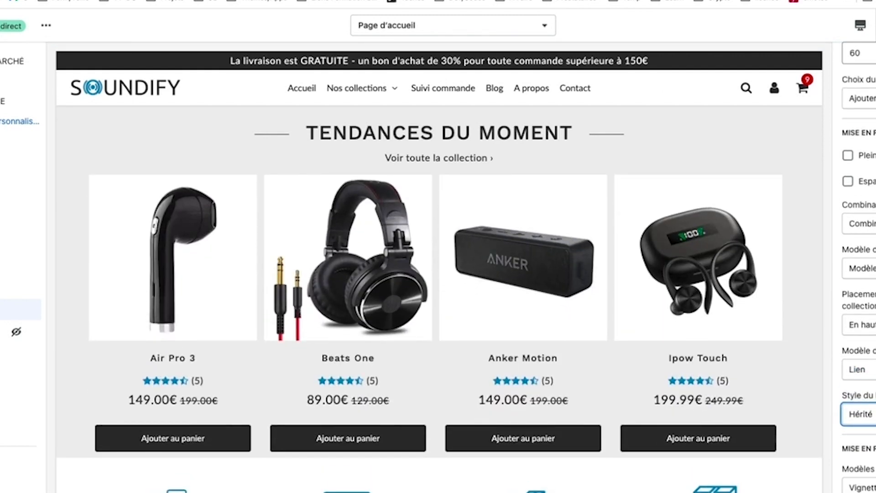
scroll(859, 274, down, 1)
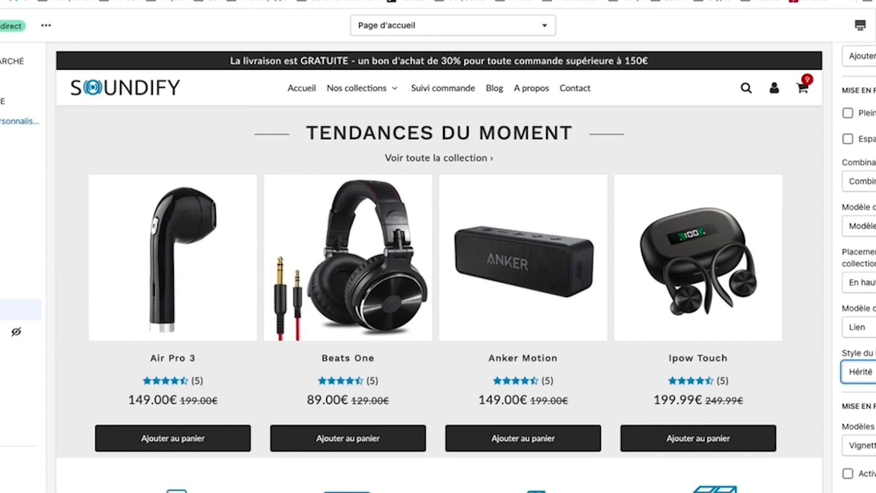
scroll(858, 274, down, 2)
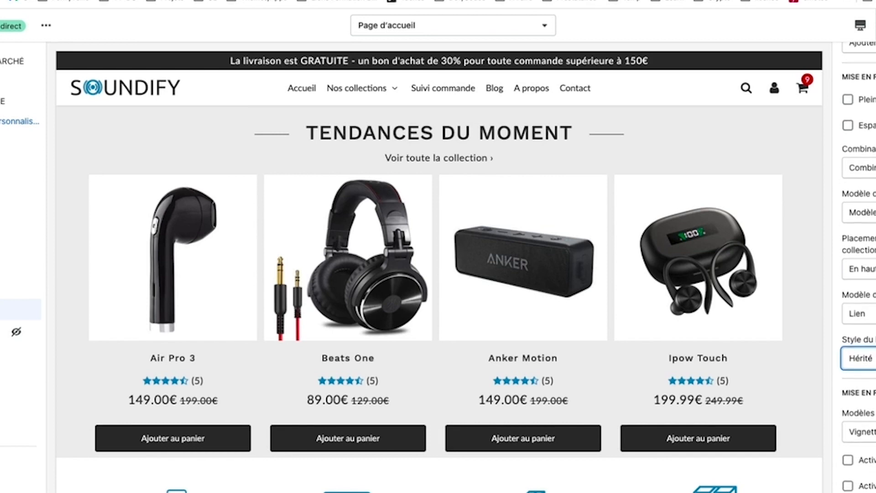
scroll(859, 274, down, 2)
scroll(858, 274, up, 2)
scroll(858, 274, down, 1)
Step: Enable the product card styling and border options for the trending cards
click(848, 390)
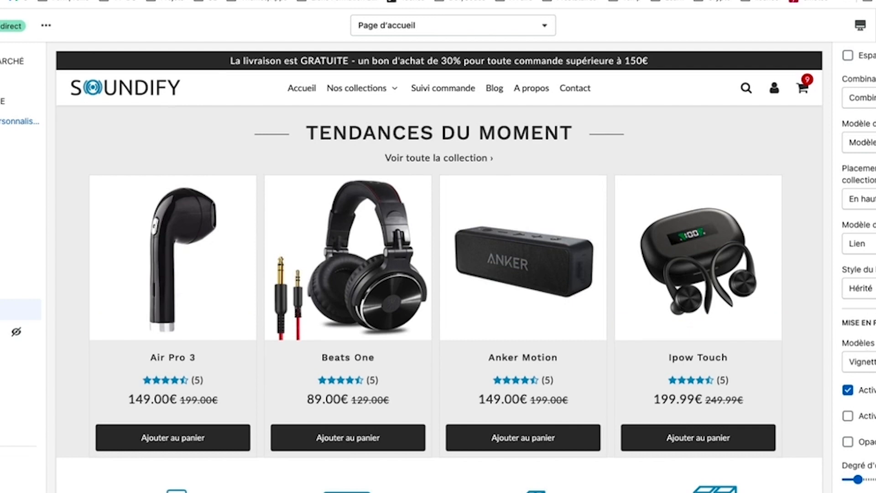
scroll(873, 317, down, 10)
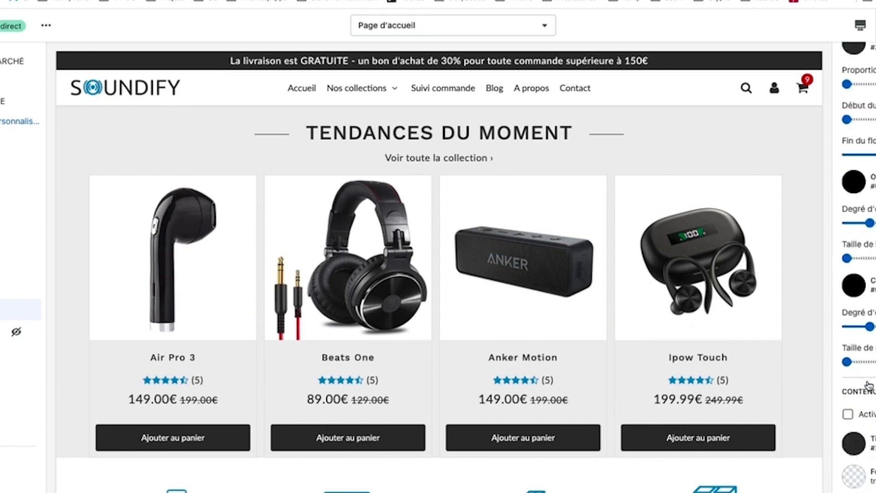
click(873, 315)
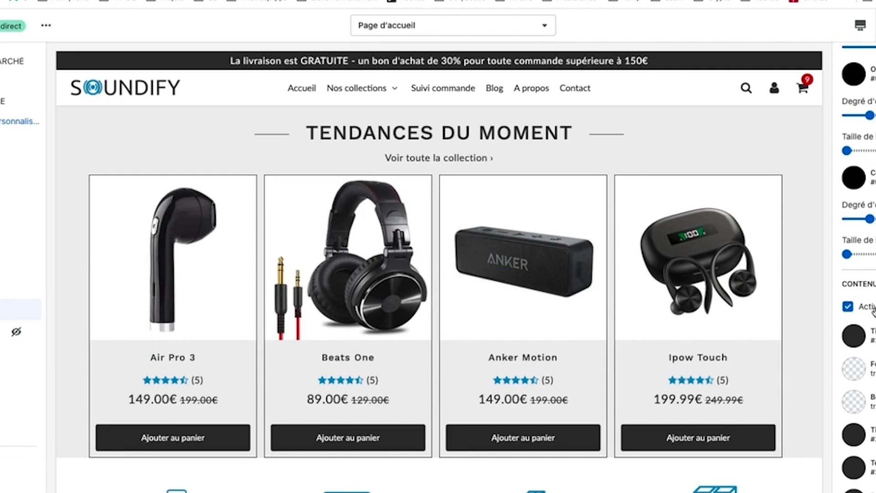
Step: Set the card background to white and the card border to light grey
click(862, 377)
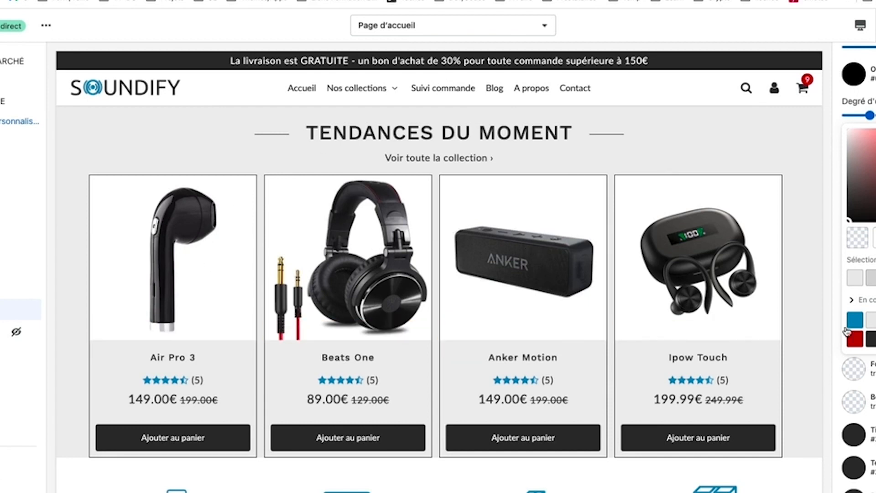
click(875, 320)
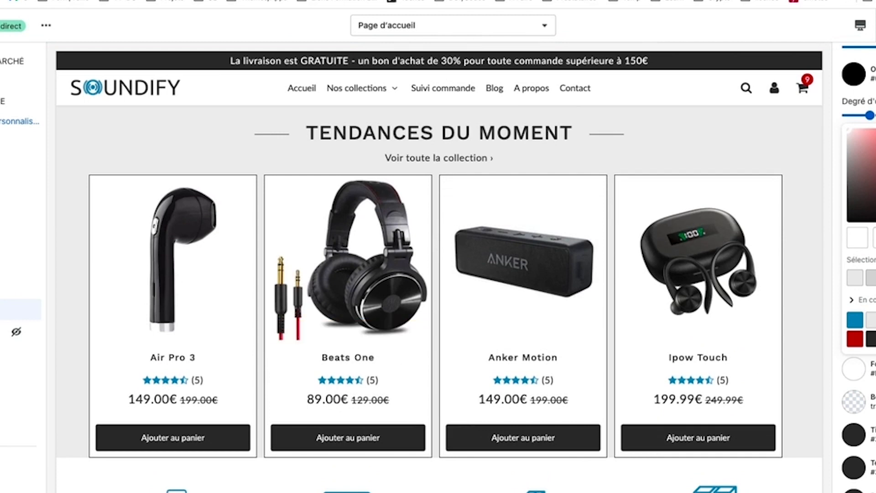
key(Escape)
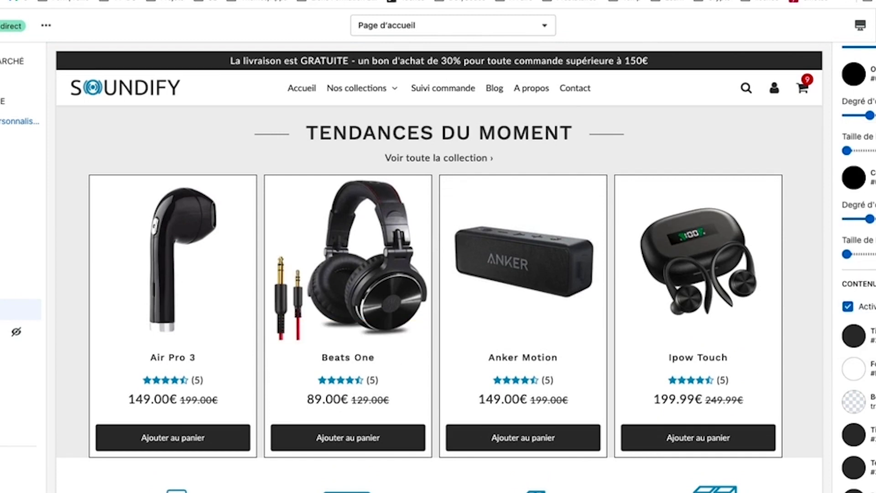
click(854, 403)
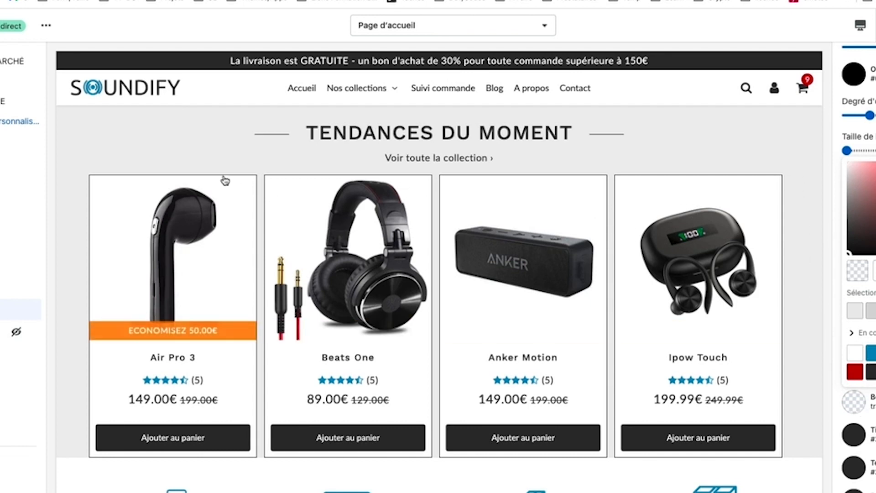
click(871, 311)
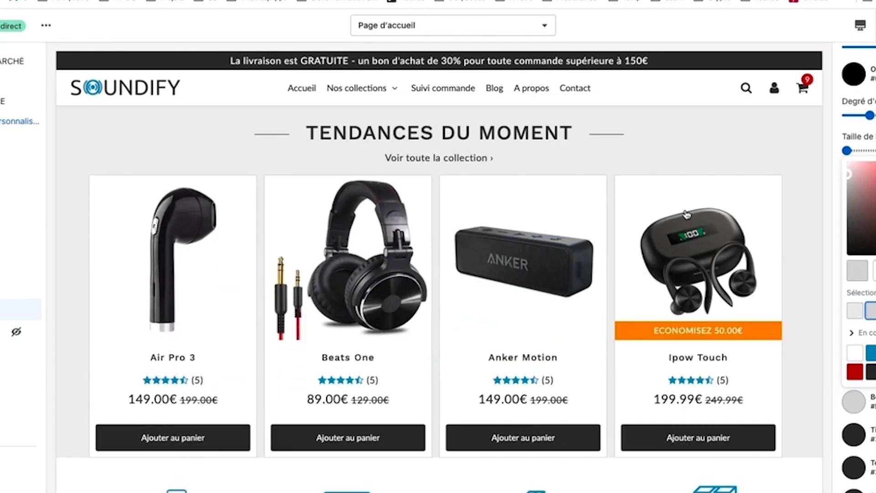
key(Escape)
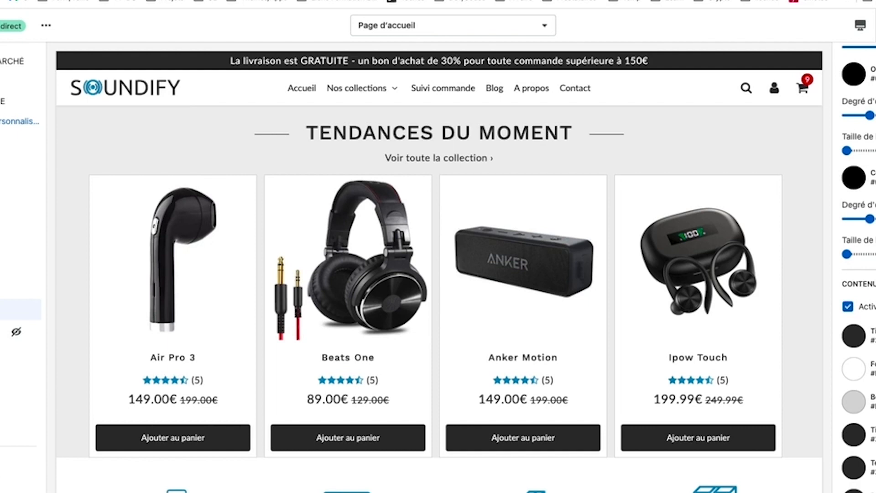
scroll(858, 265, down, 6)
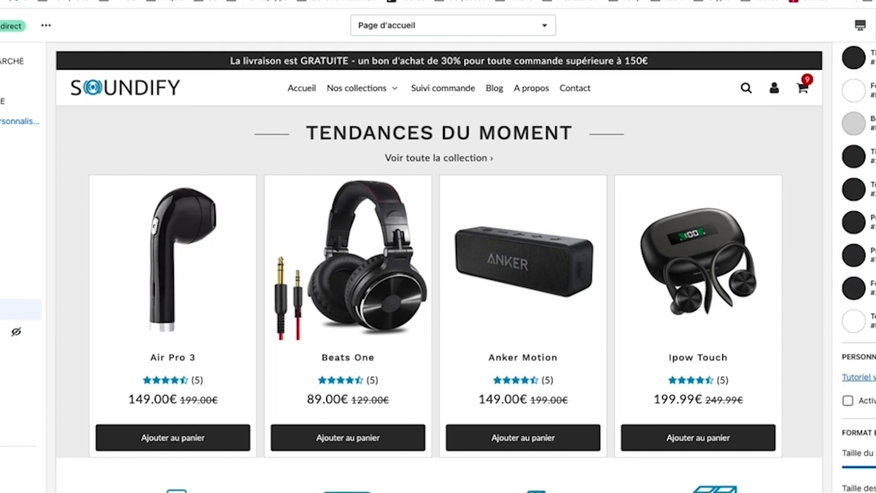
Step: Enter 0 0 4rem in the first Espacement field and select it for copying
scroll(859, 264, down, 5)
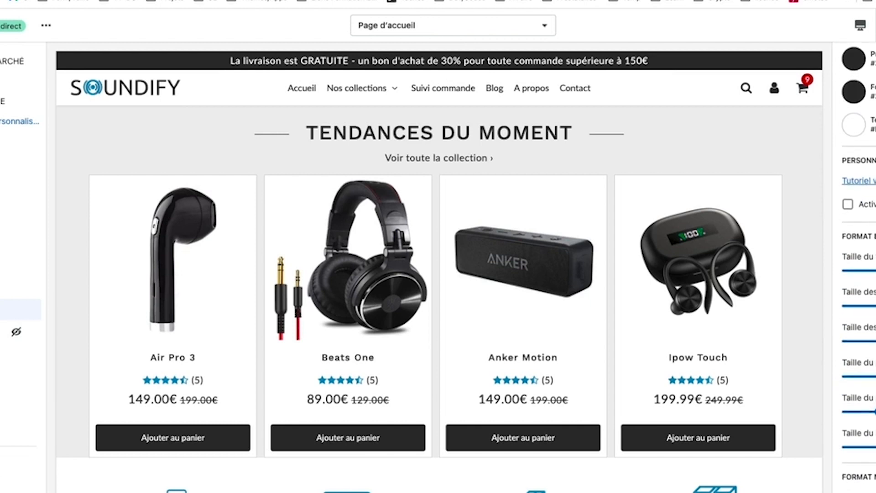
scroll(858, 265, down, 8)
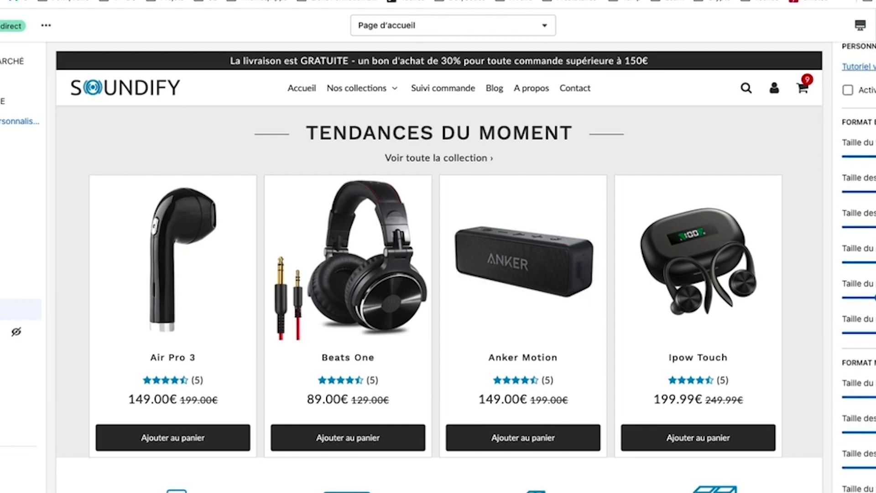
scroll(858, 264, down, 5)
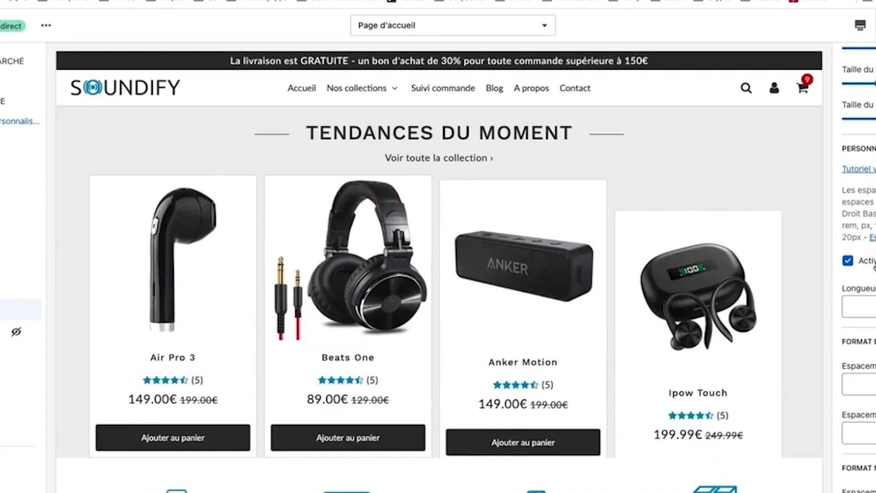
scroll(566, 386, down, 2)
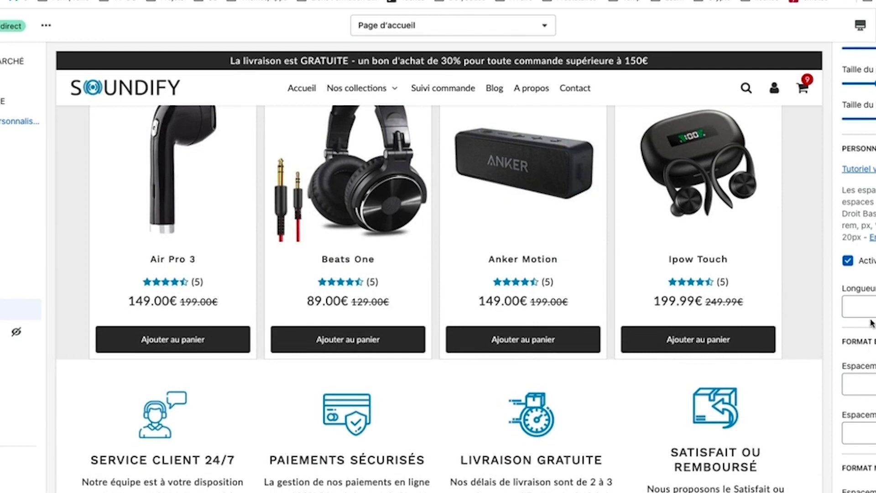
scroll(874, 389, down, 2)
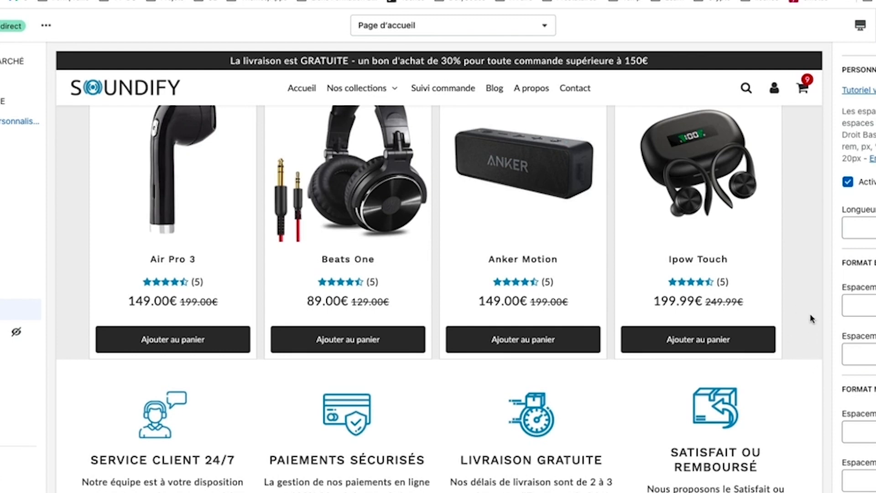
text(0)
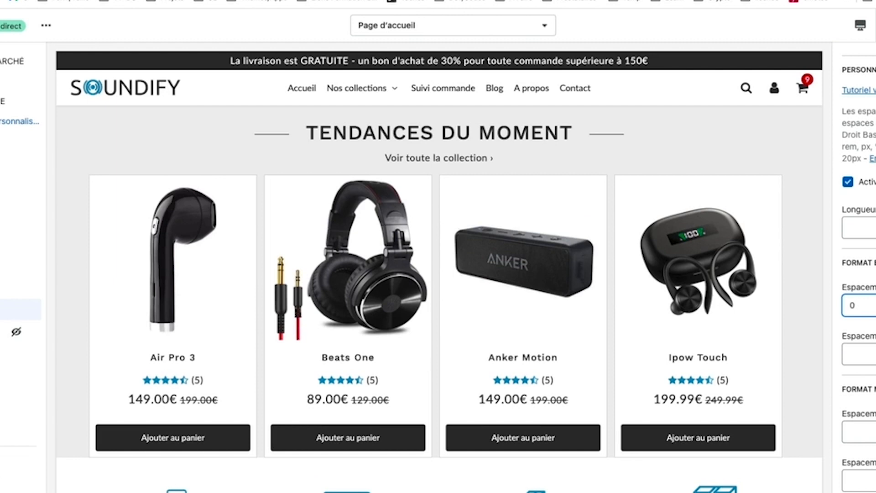
text(0)
text( 4)
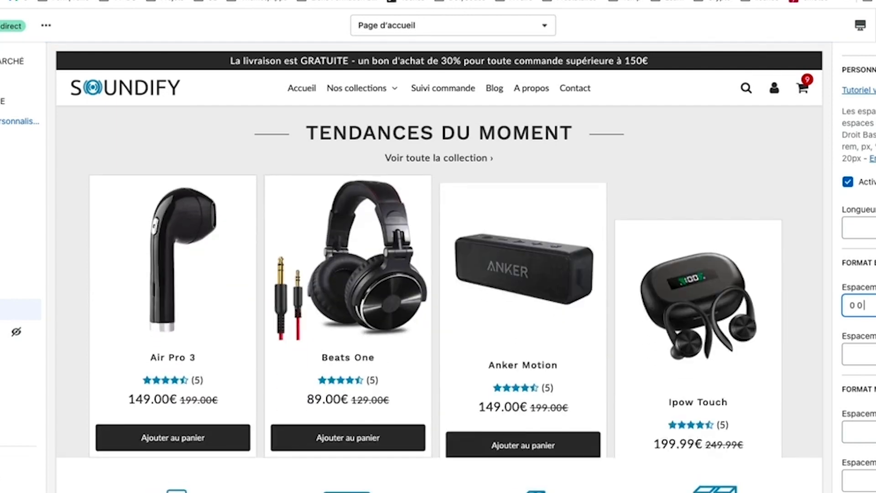
text(re)
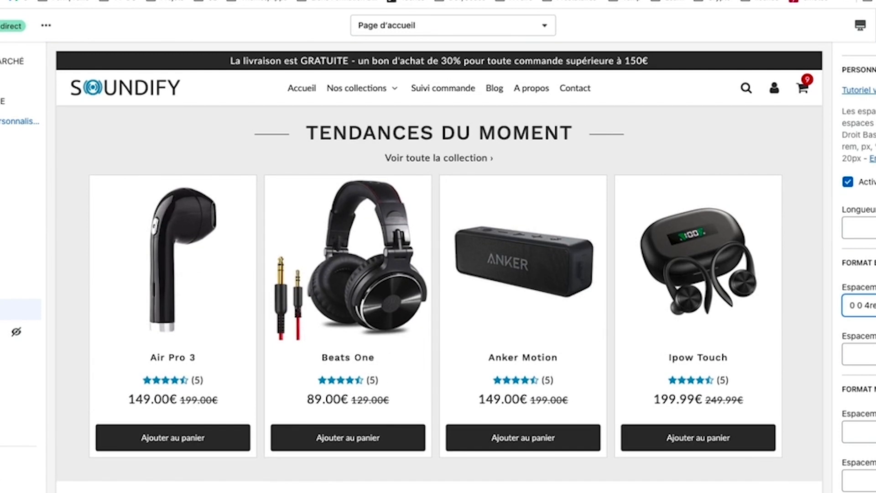
key(super+a)
key(super+c)
Step: Paste the value into the lower Espacement field and change it to 0 0 2rem
scroll(858, 274, down, 1)
click(867, 463)
key(super+v)
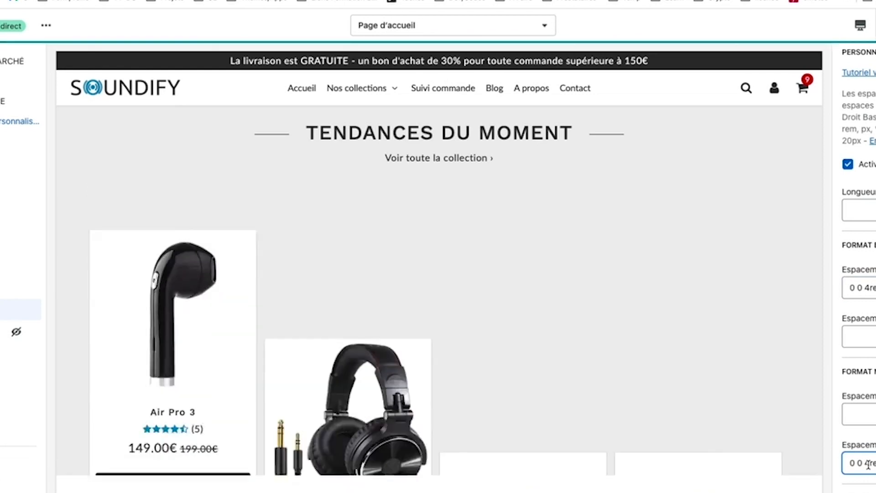
click(869, 463)
key(BackSpace)
text(2)
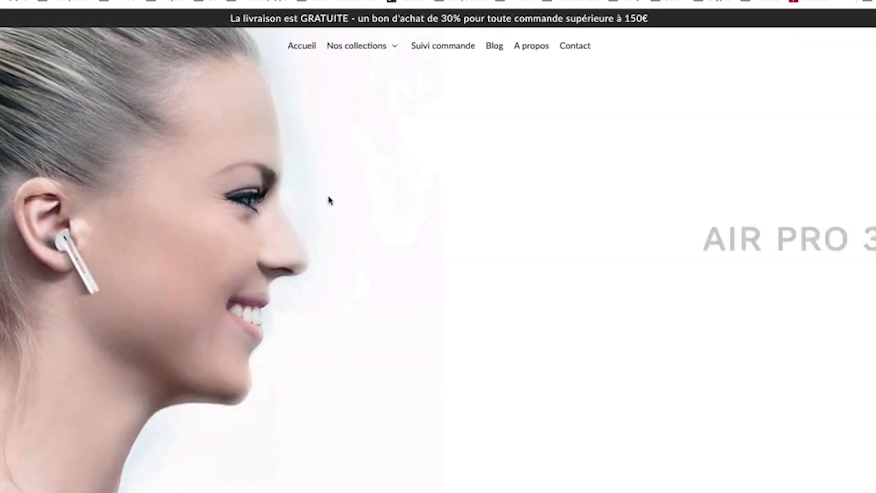
Step: Scroll the live storefront down to the Tendances du moment cards and open the browser developer tools
scroll(331, 199, down, 4)
scroll(331, 200, down, 12)
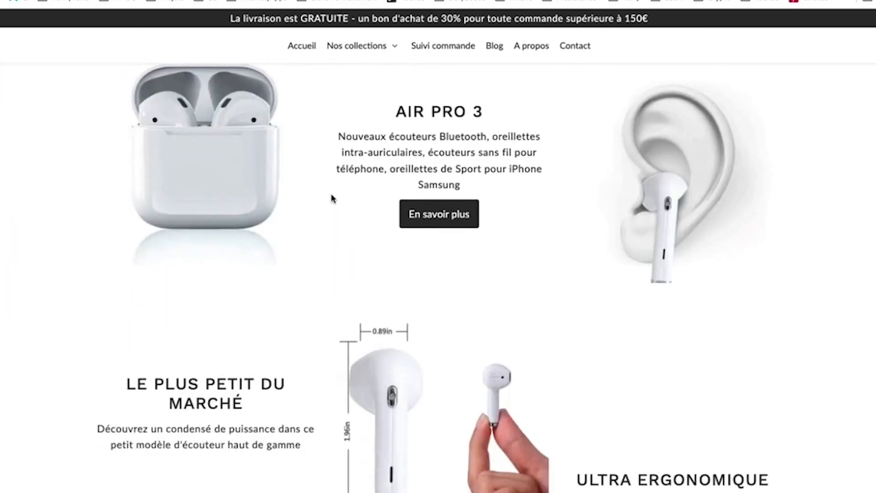
scroll(332, 197, down, 18)
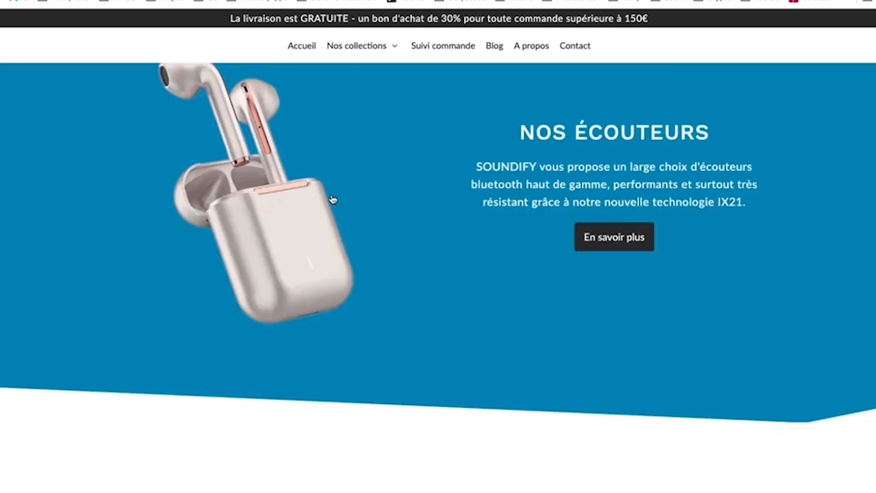
scroll(332, 198, down, 10)
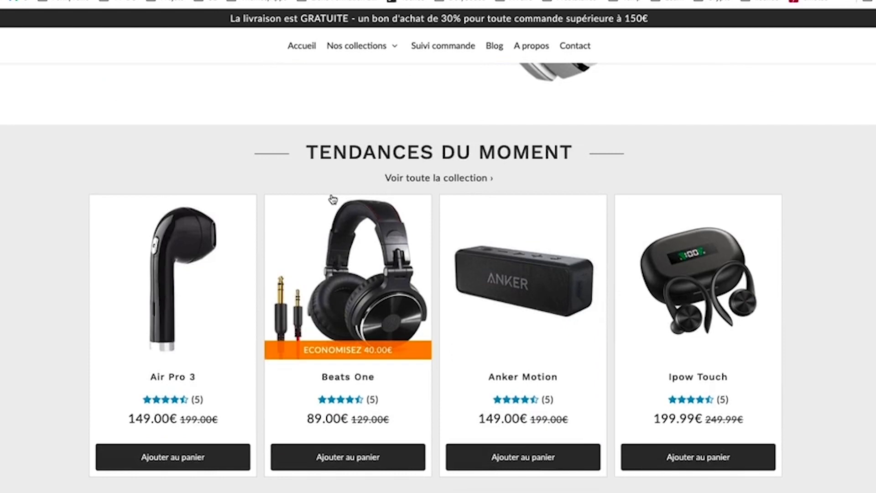
scroll(483, 383, down, 1)
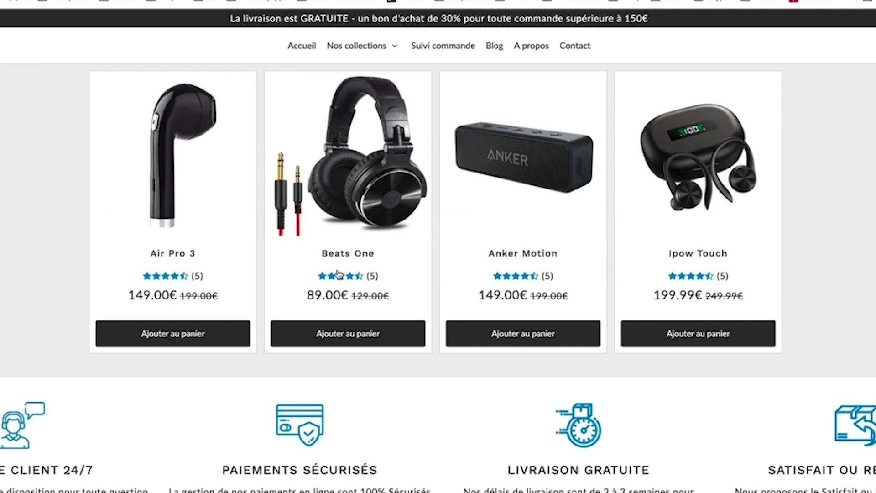
key(alt+super+i)
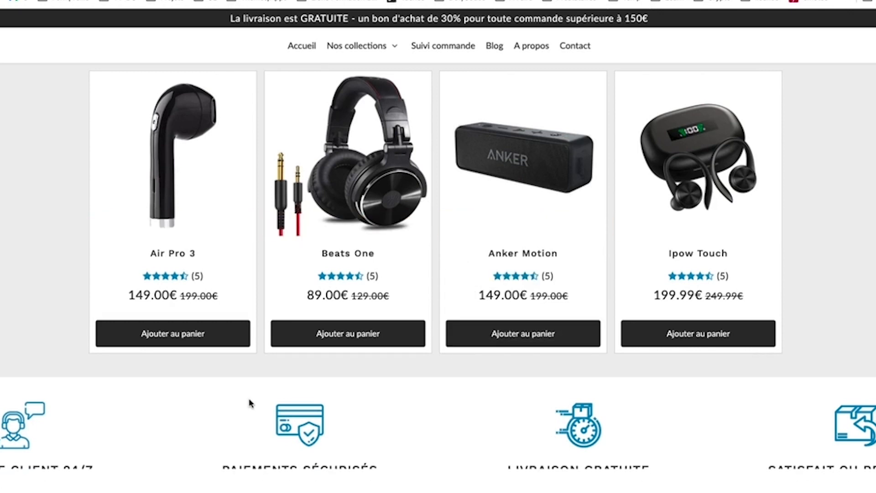
Step: Switch to iPhone 12 Pro device mode and scroll through the homepage
key(super+shift+m)
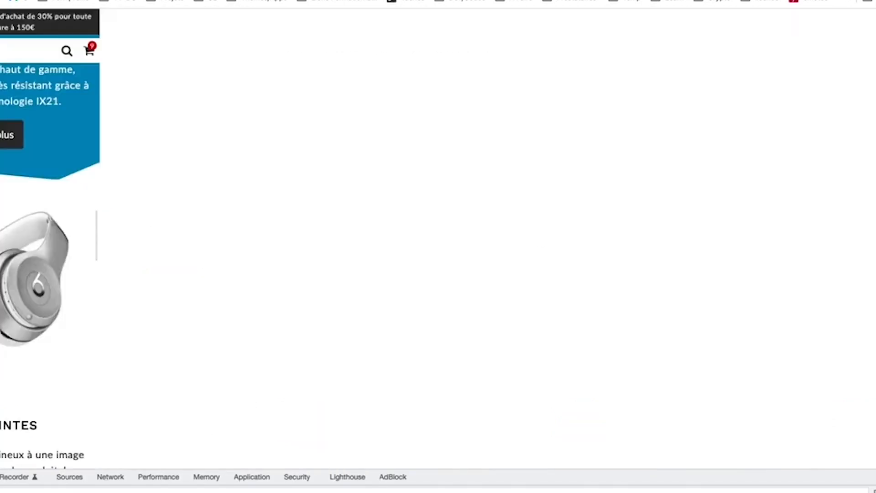
scroll(502, 228, down, 5)
scroll(501, 238, down, 20)
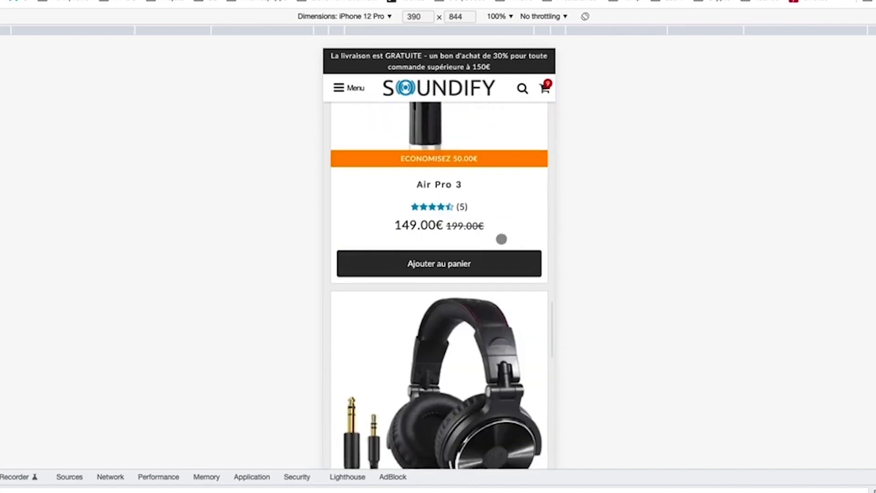
scroll(501, 238, up, 20)
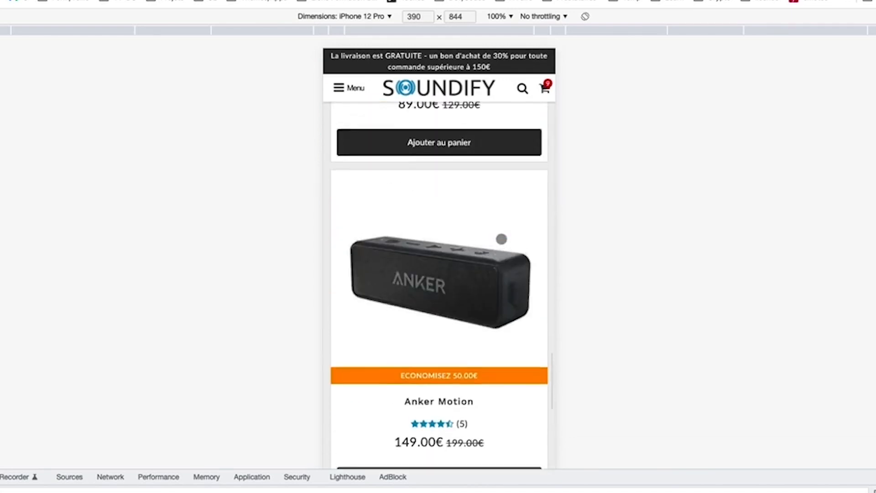
scroll(502, 246, up, 5)
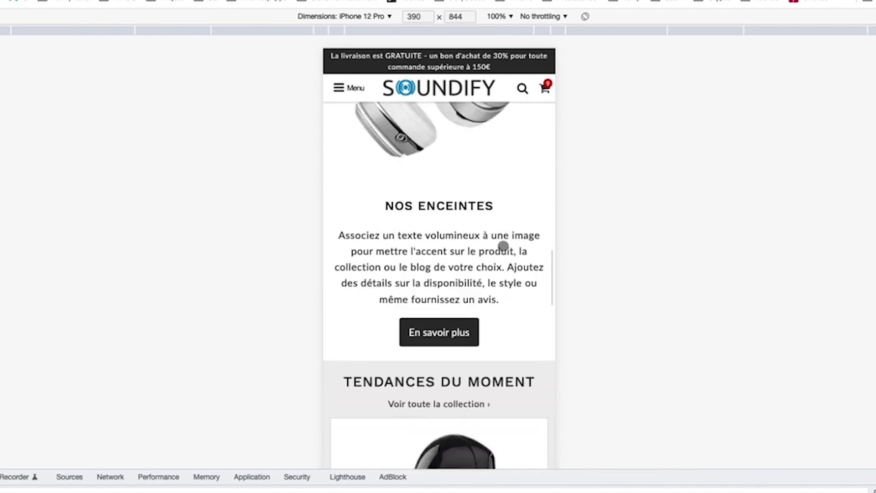
scroll(503, 249, down, 5)
scroll(504, 253, down, 20)
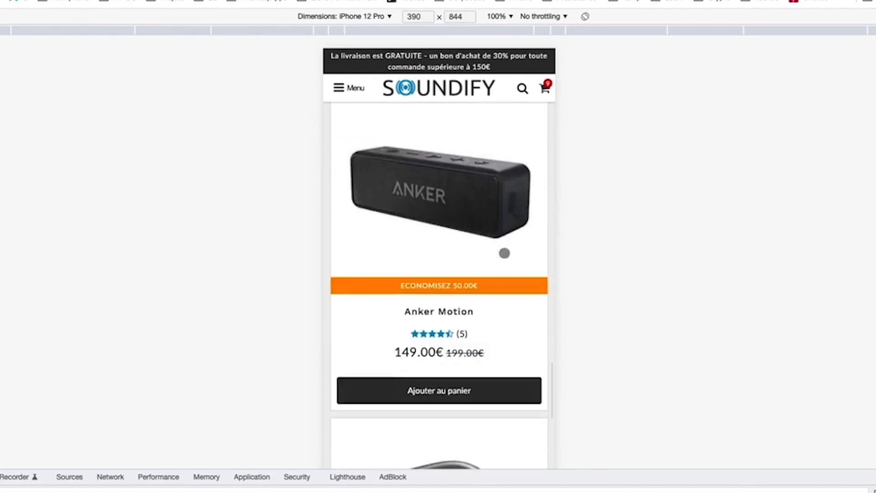
scroll(505, 253, down, 5)
scroll(505, 251, up, 4)
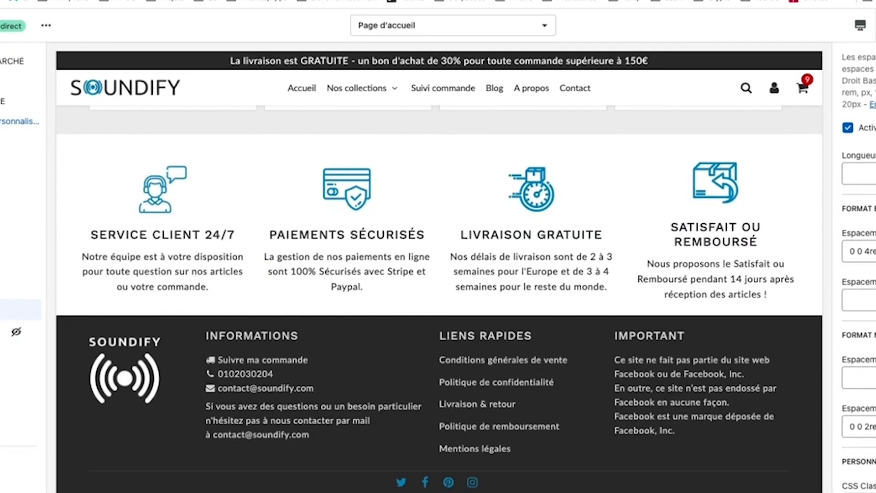
Step: Move the lower spacing value into the upper spacing field and reload the mobile preview
click(843, 427)
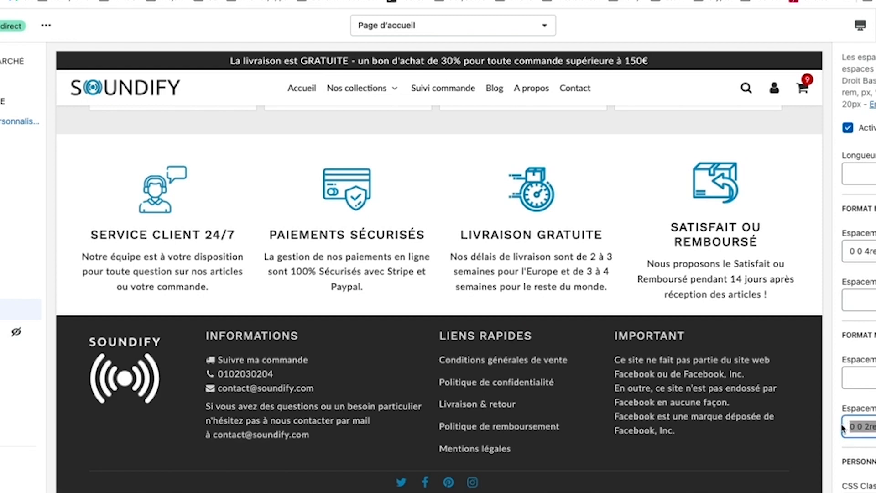
key(super+x)
click(862, 378)
key(super+v)
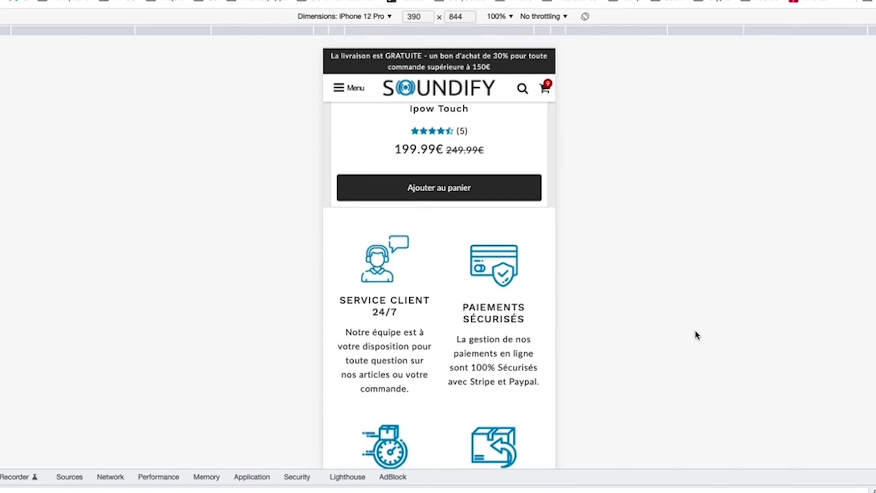
scroll(480, 308, up, 2)
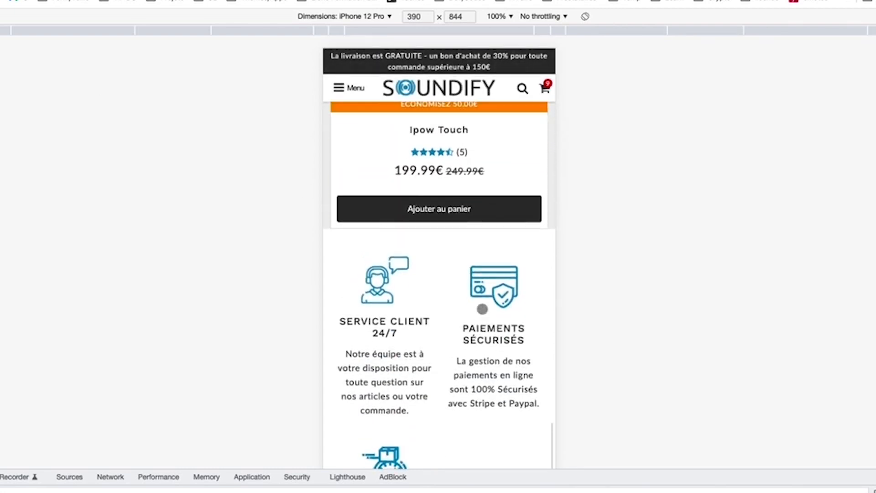
key(super+r)
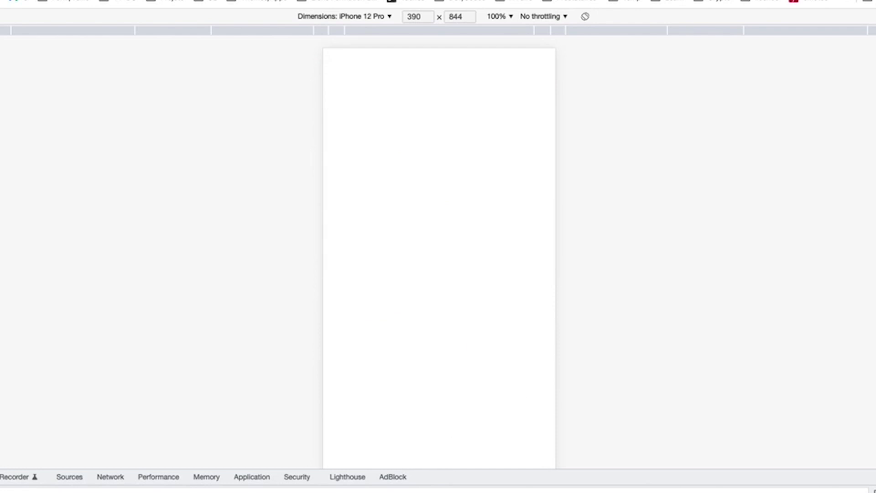
scroll(446, 269, down, 1)
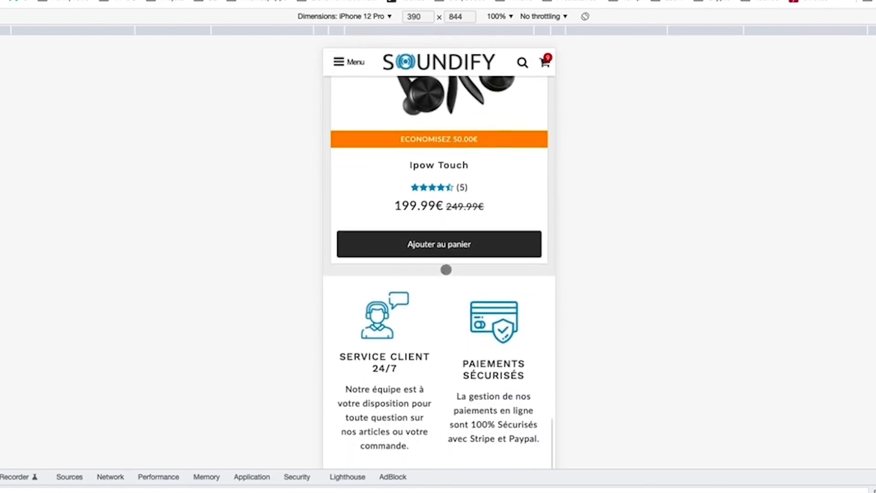
scroll(445, 273, up, 7)
scroll(446, 279, up, 10)
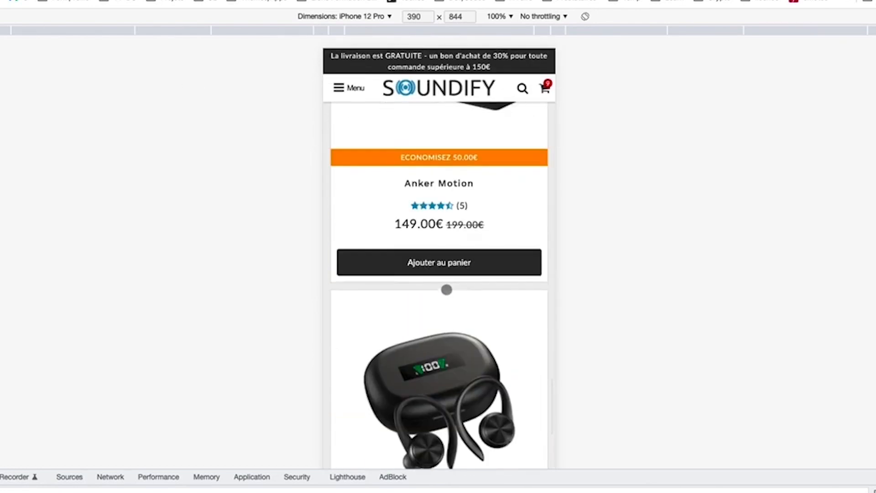
scroll(457, 354, up, 6)
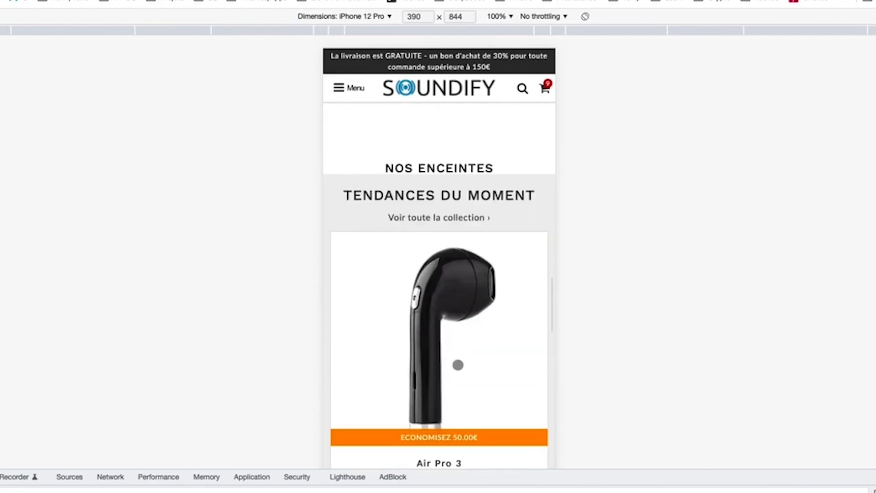
scroll(445, 228, down, 20)
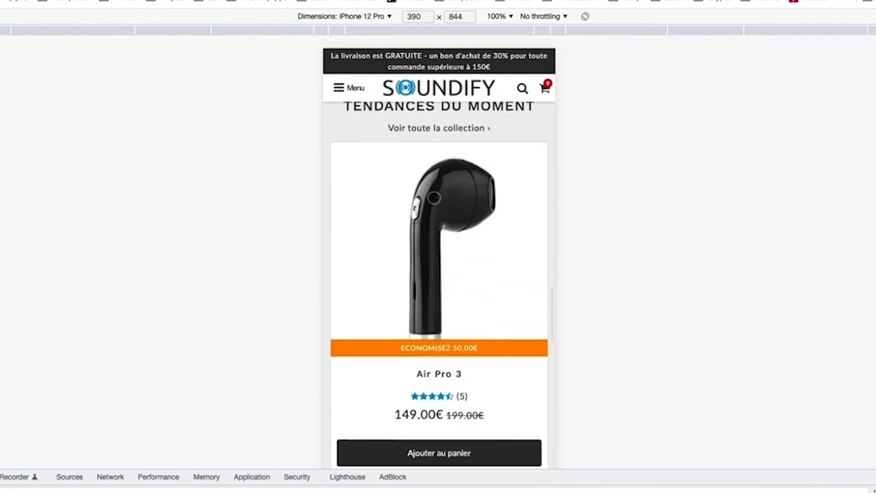
scroll(457, 265, down, 2)
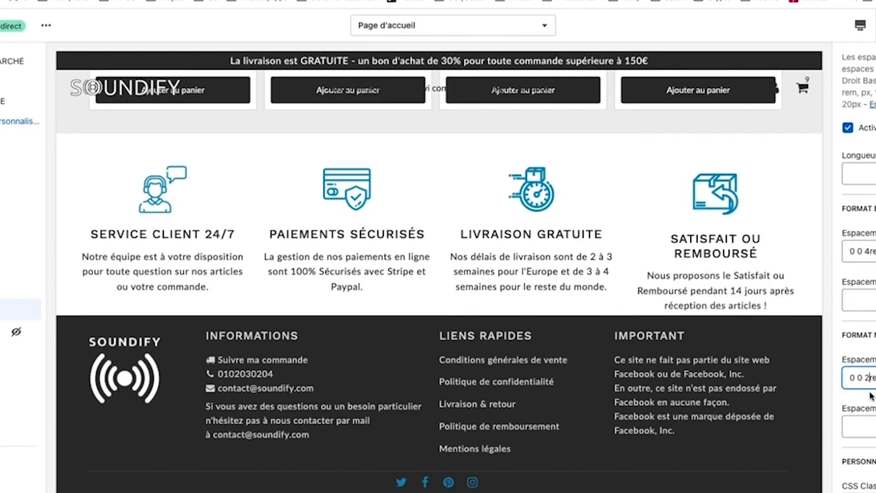
Step: Delete the 2 from the spacing value and recheck the mobile layout
key(BackSpace)
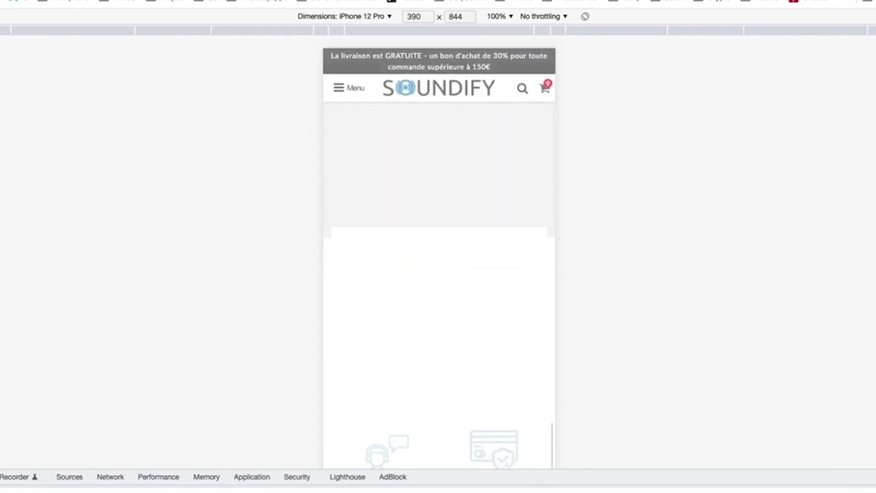
scroll(386, 226, down, 6)
scroll(387, 225, down, 10)
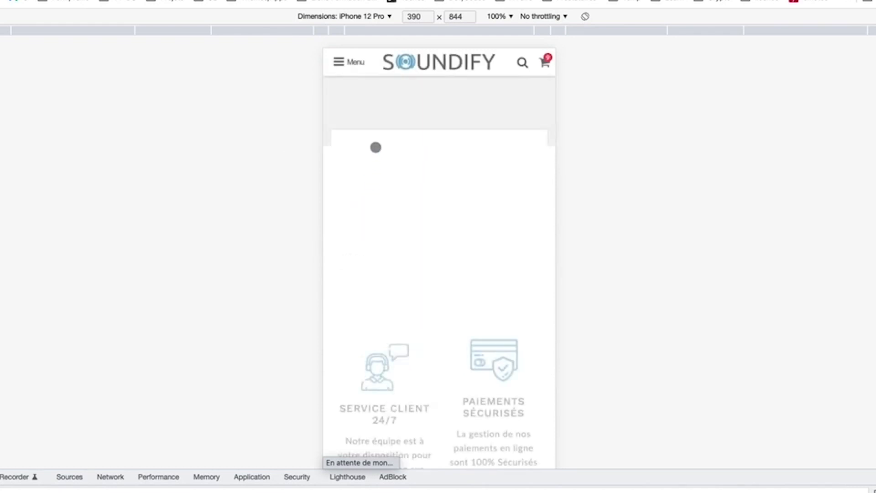
scroll(412, 245, up, 15)
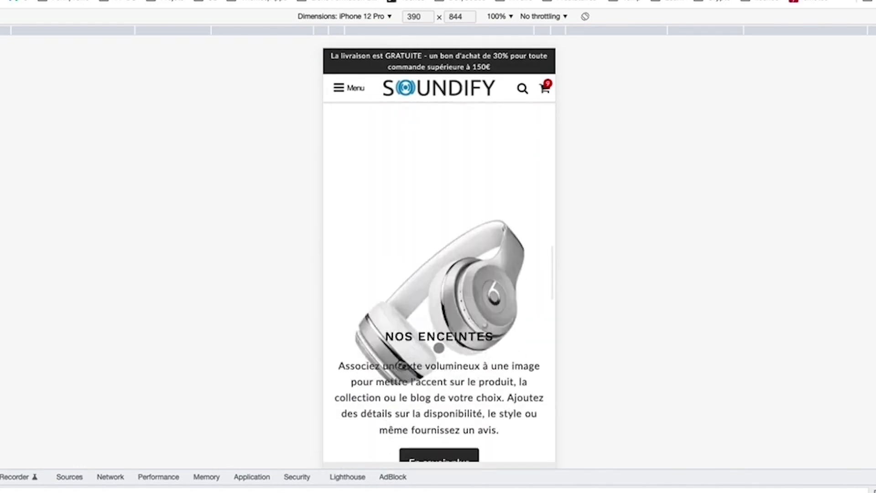
scroll(440, 348, up, 5)
scroll(442, 353, down, 10)
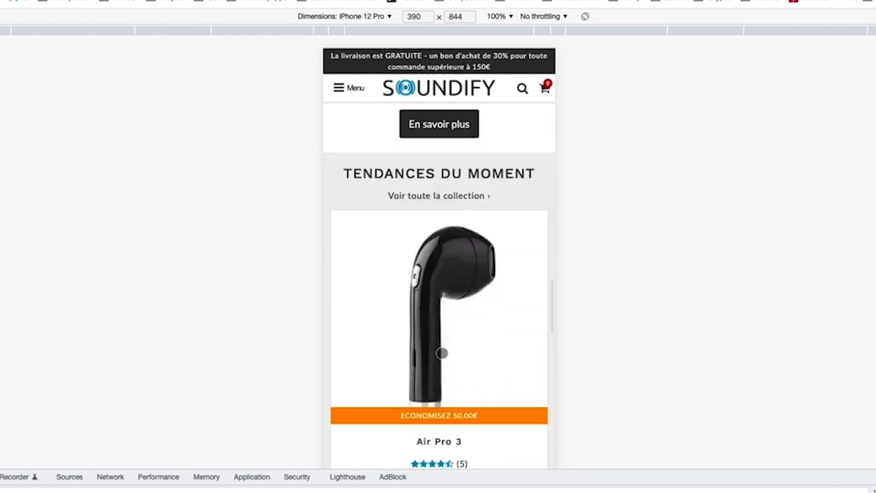
scroll(445, 320, up, 3)
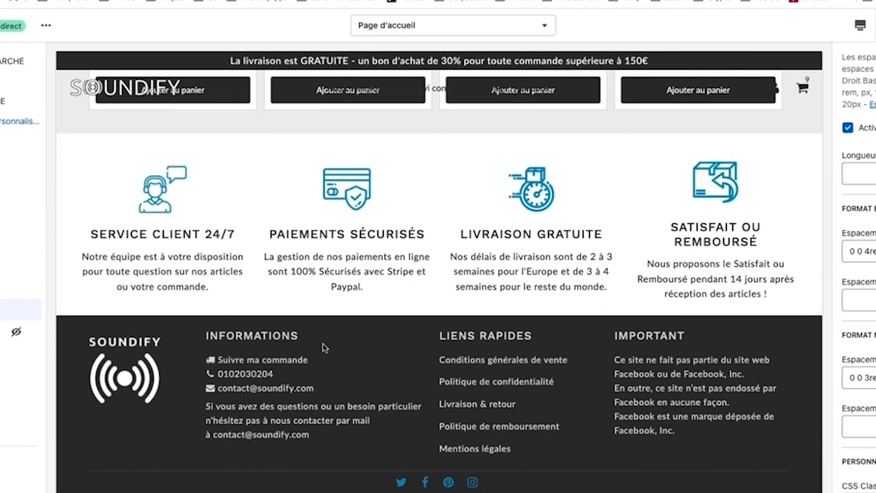
Step: Open the theme's Couleurs settings and review the colour swatches
scroll(333, 286, up, 10)
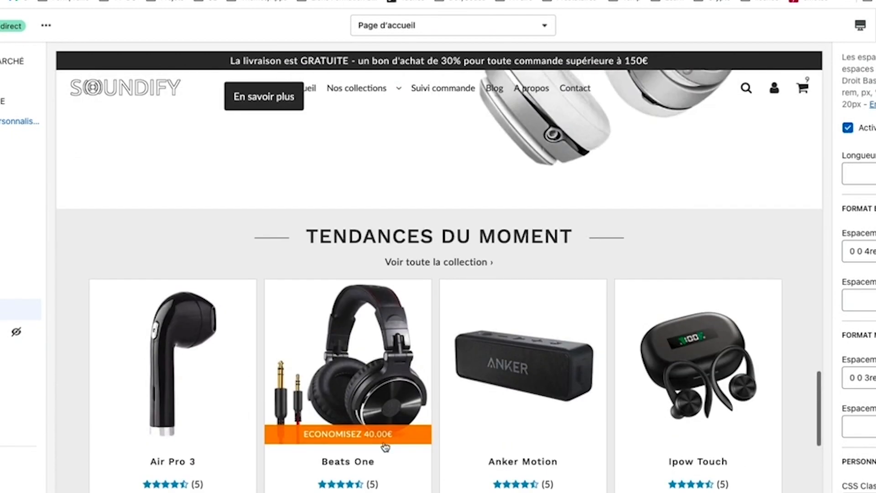
scroll(21, 274, down, 3)
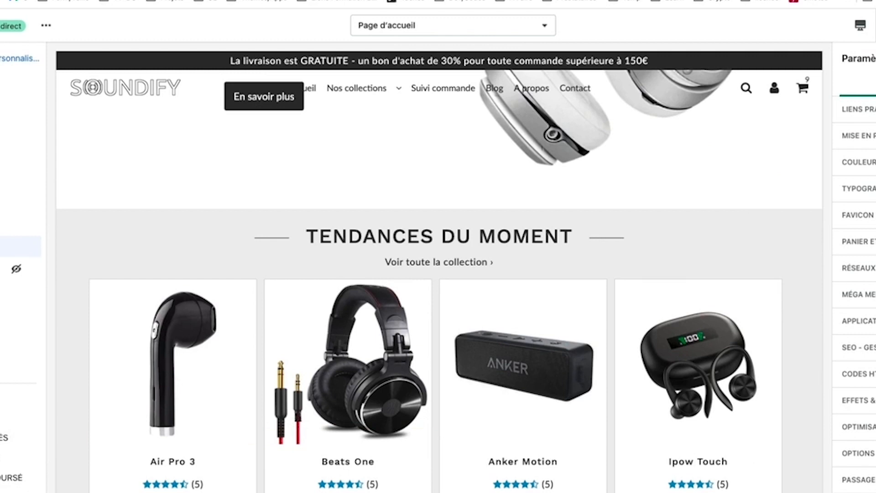
click(859, 162)
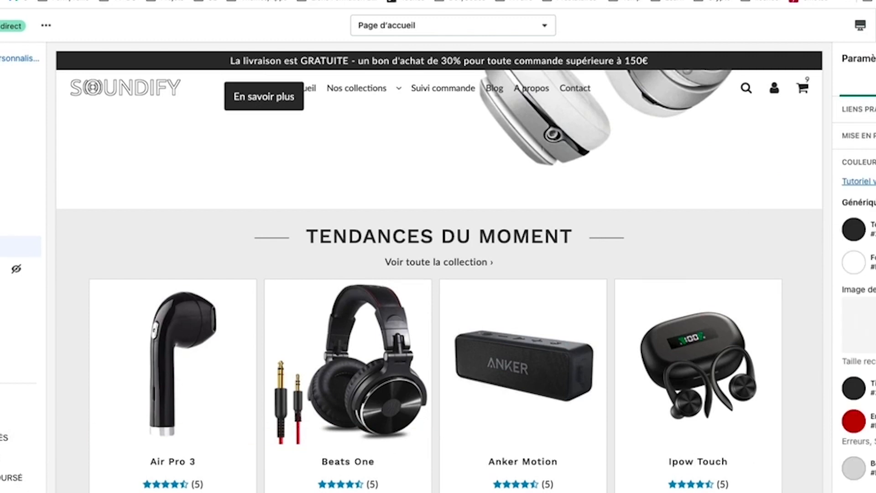
scroll(858, 319, down, 1)
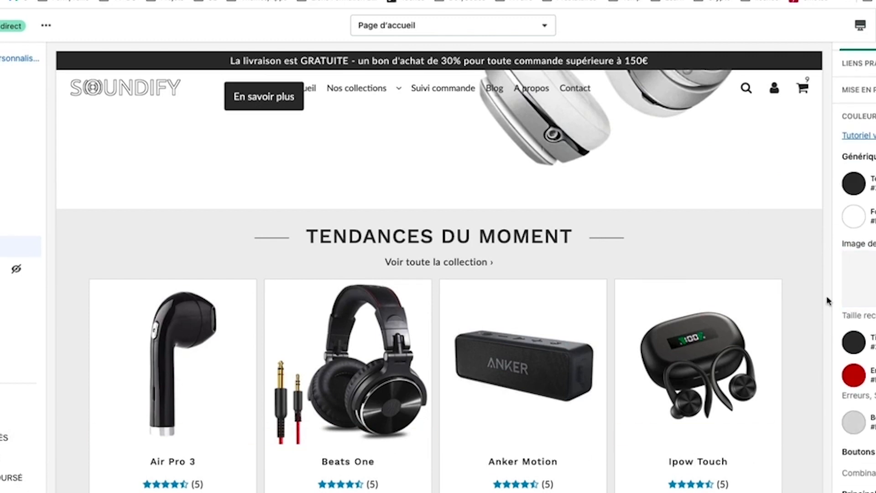
scroll(853, 301, down, 2)
scroll(858, 274, down, 5)
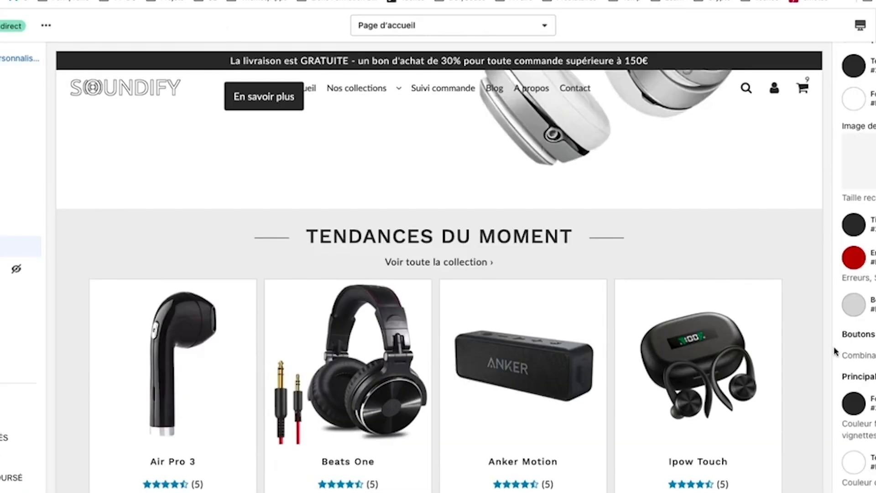
scroll(835, 351, down, 3)
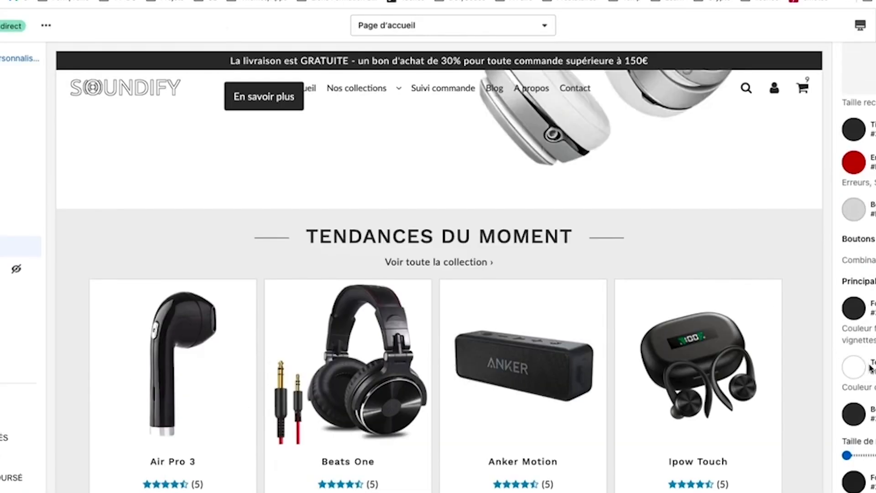
scroll(456, 379, down, 3)
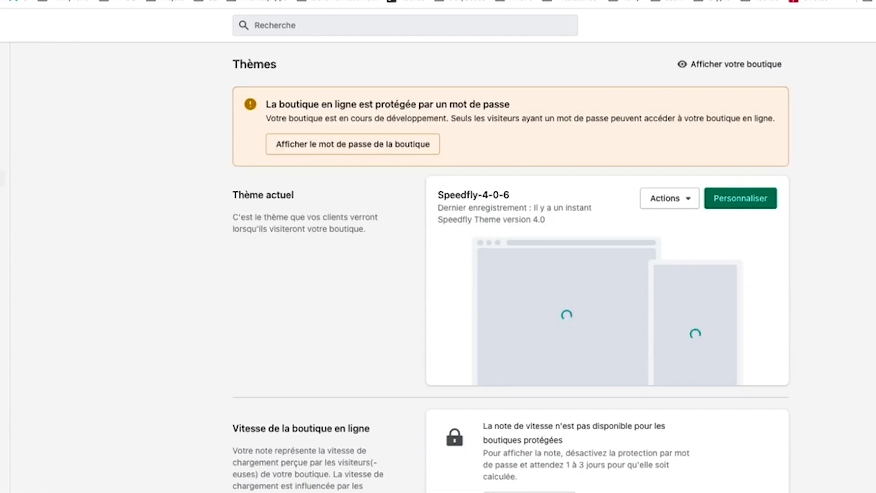
Step: Open Loox - Photo Reviews from Apps and expand Settings > Branding > General appearance
click(2, 179)
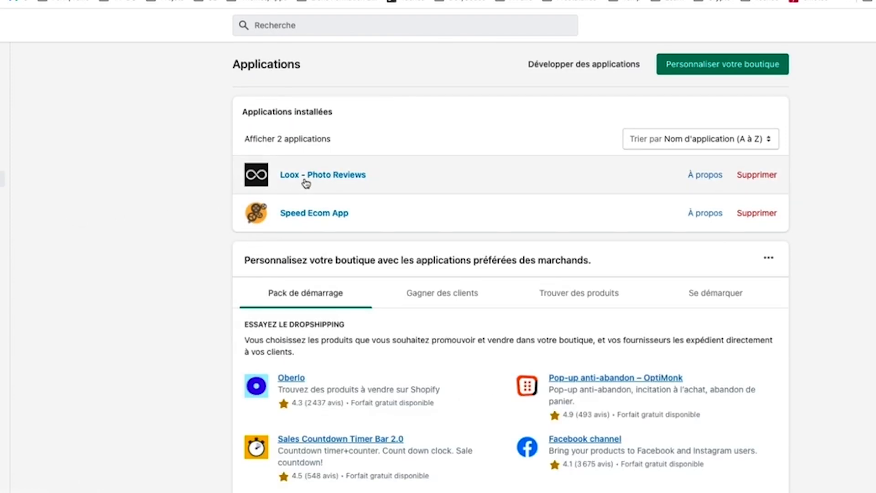
click(306, 183)
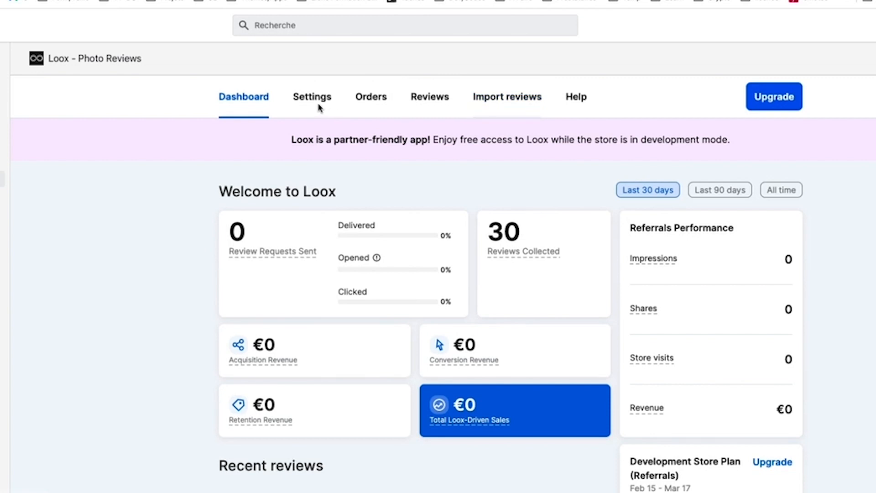
scroll(310, 355, down, 9)
scroll(309, 355, up, 9)
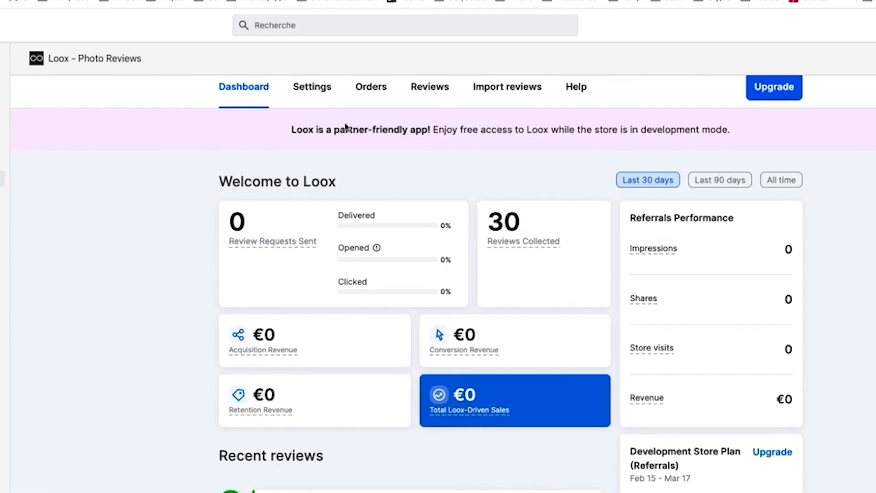
click(317, 87)
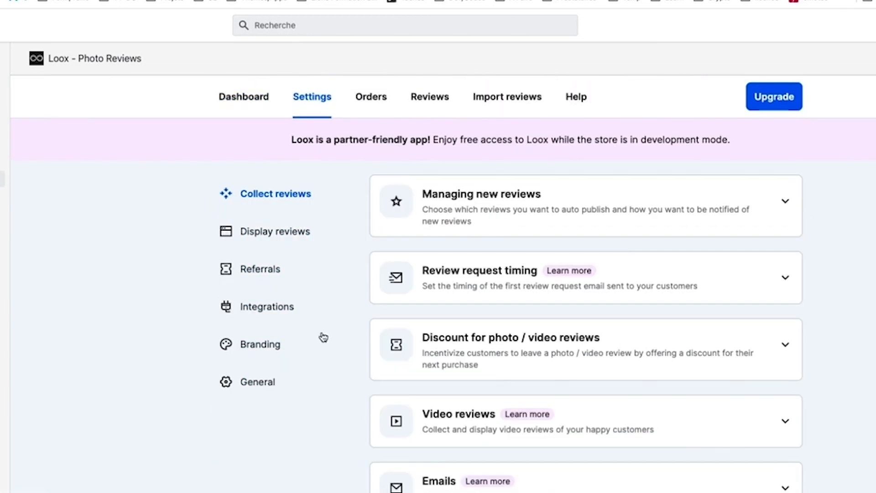
click(256, 354)
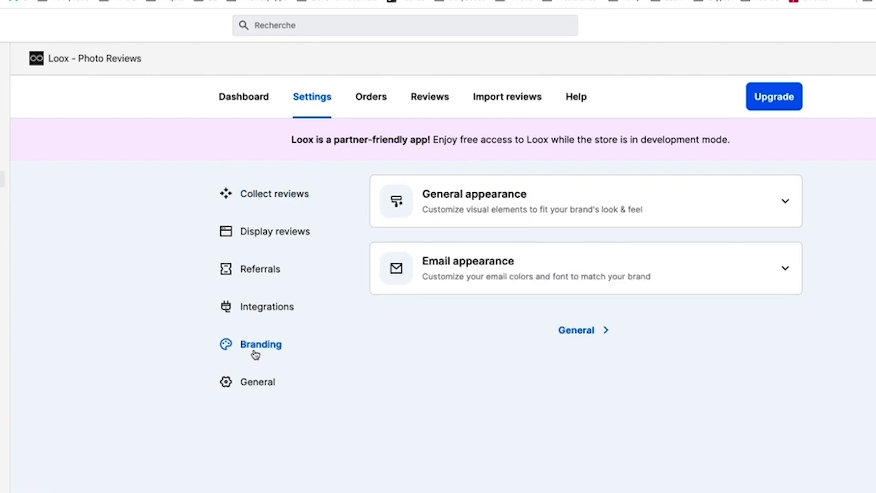
click(492, 195)
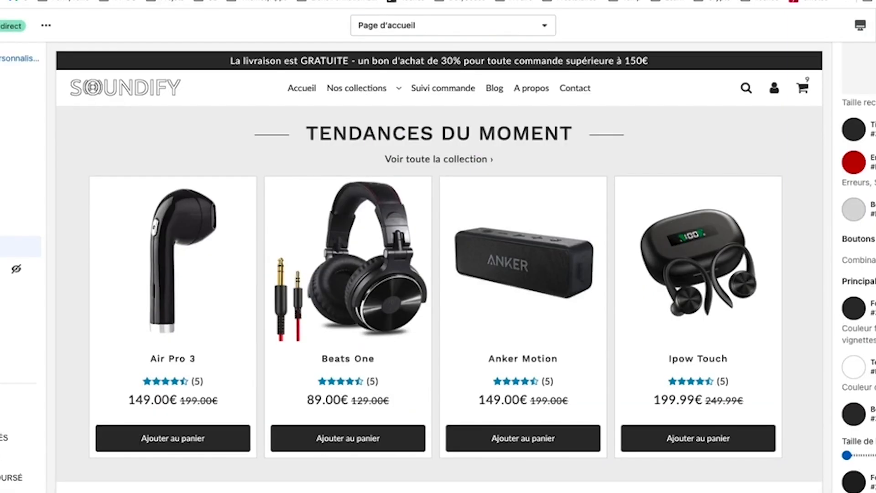
Step: In the Couleurs settings, change the orange Fond swatch to blue
scroll(858, 328, up, 5)
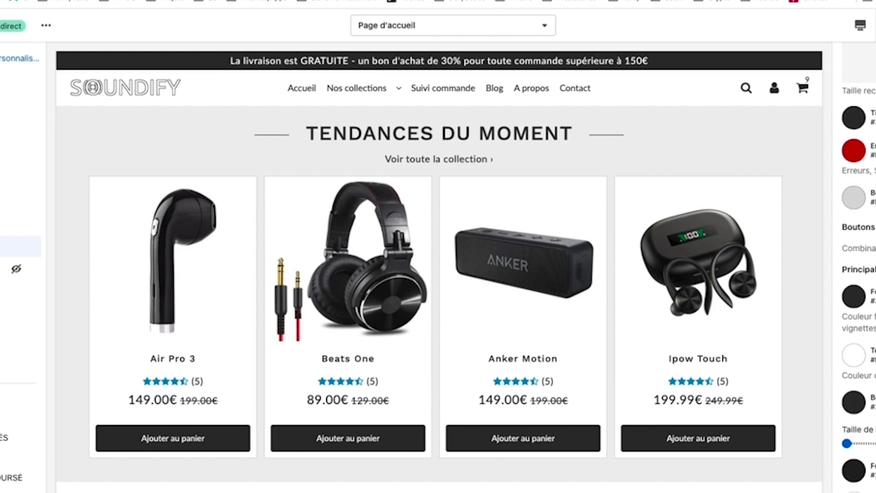
scroll(858, 329, down, 5)
scroll(858, 270, down, 8)
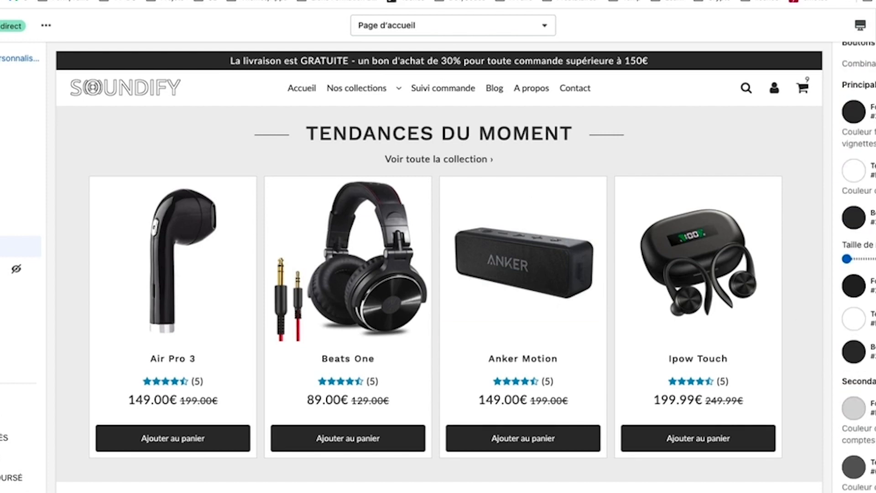
scroll(858, 270, down, 10)
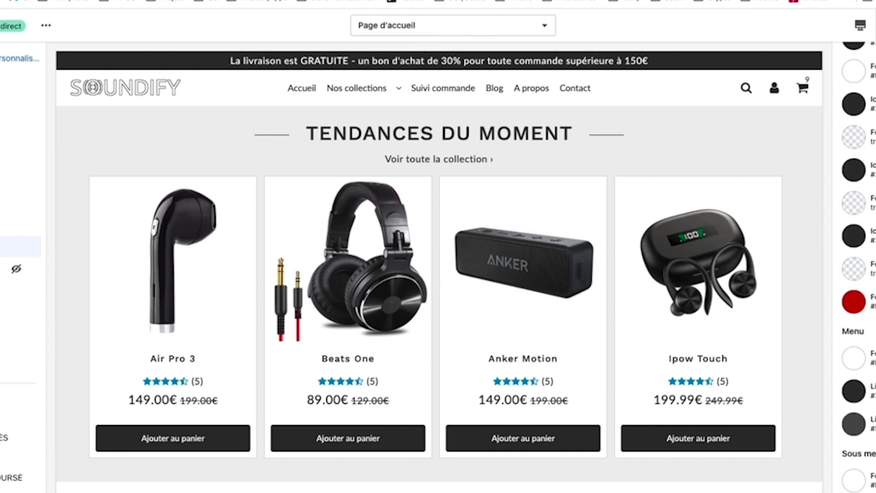
scroll(858, 269, down, 10)
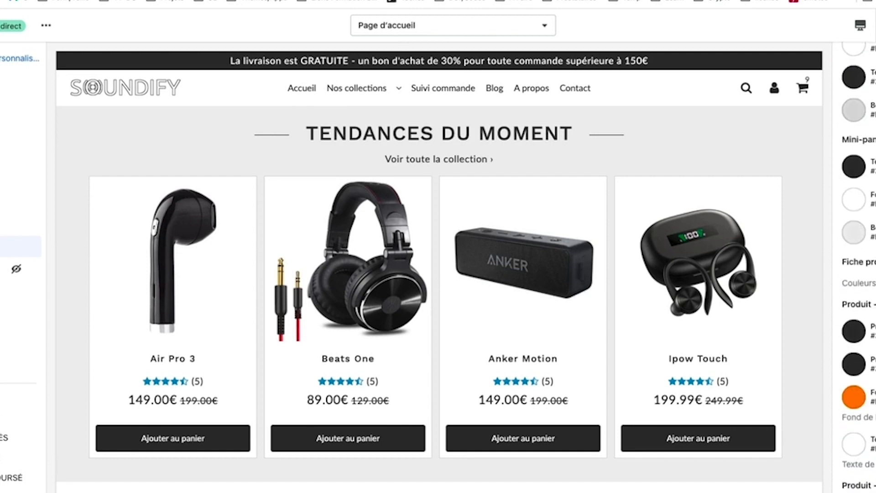
scroll(858, 270, down, 3)
click(856, 315)
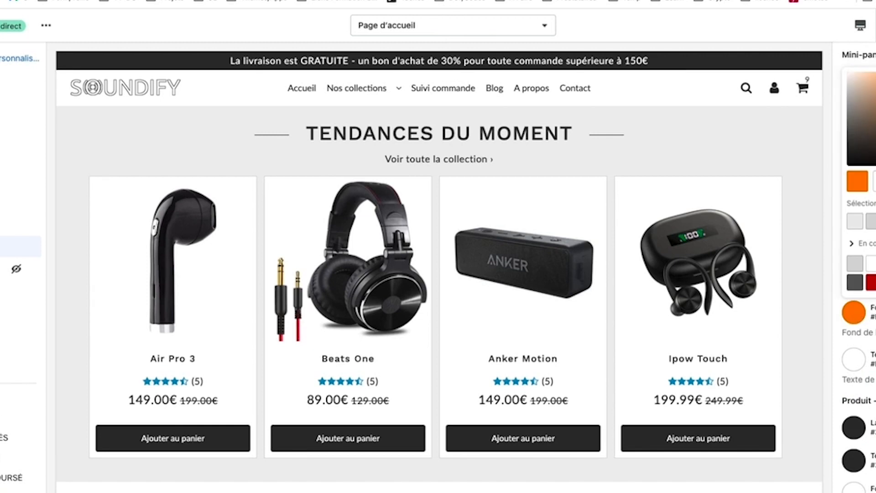
click(875, 274)
click(726, 151)
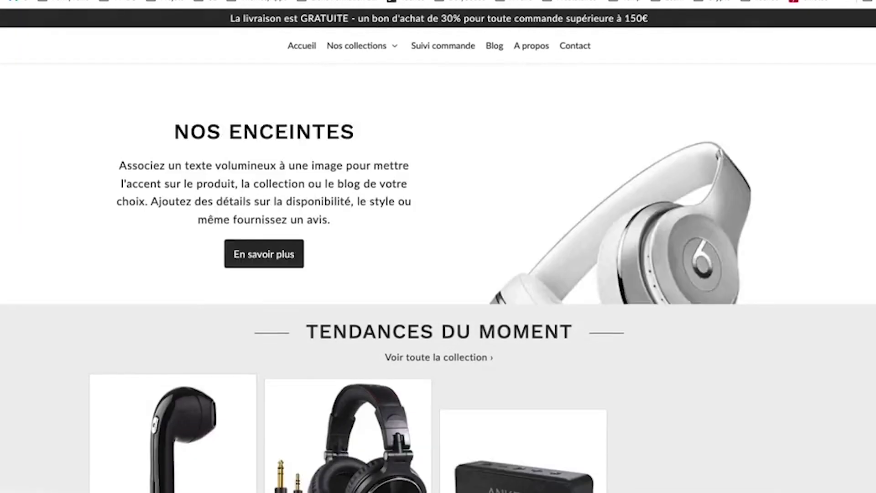
Step: Uncheck one of the Afficher options in the Tendances du moment section's settings
scroll(164, 222, down, 4)
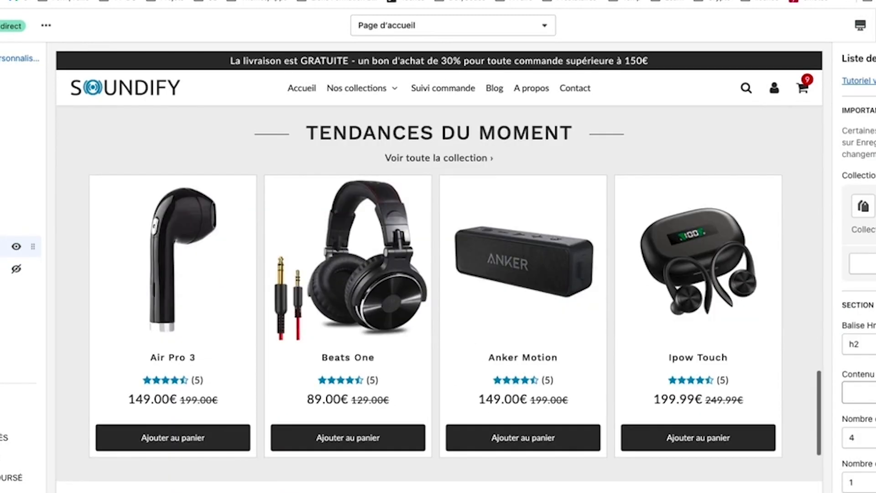
scroll(859, 274, down, 4)
scroll(859, 274, down, 8)
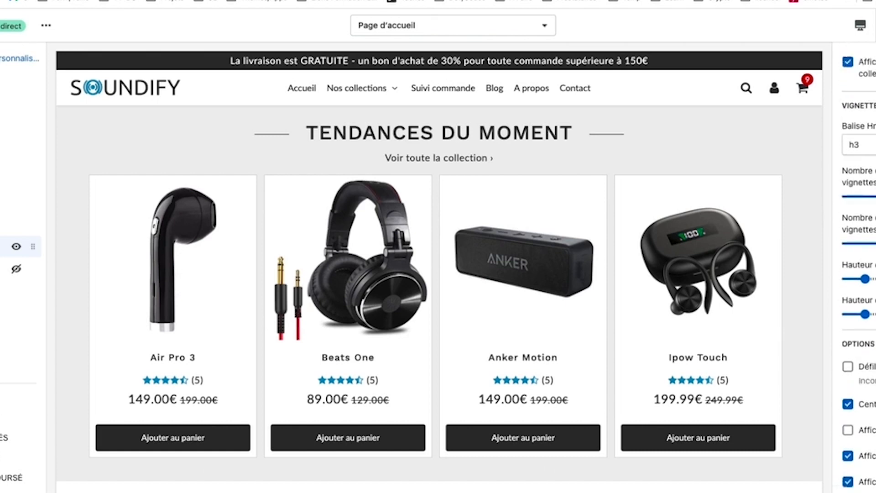
click(848, 399)
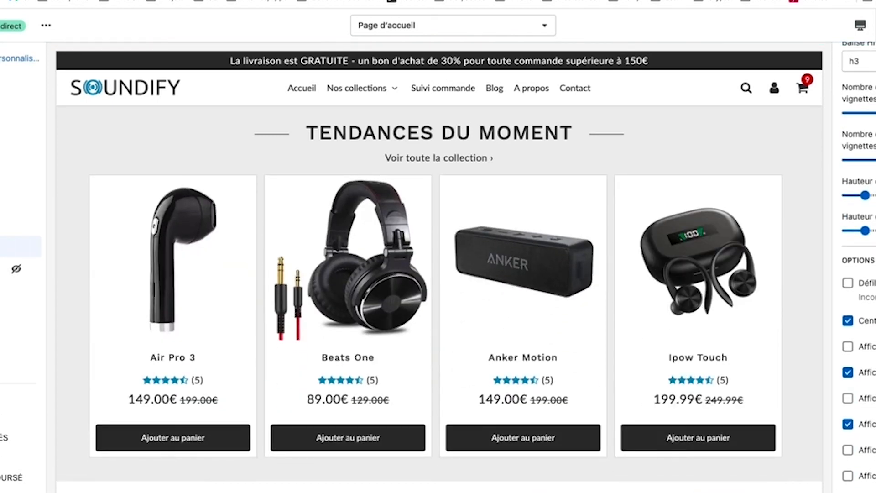
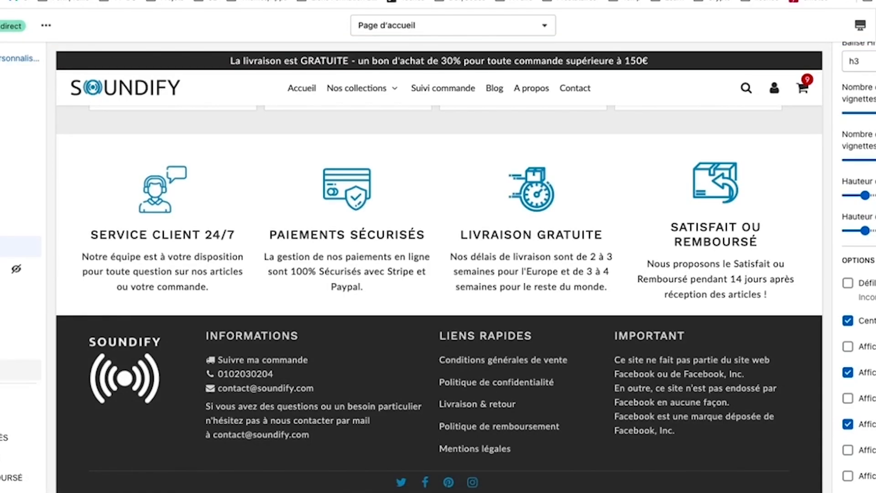
Step: Add a Séparateur section with a Forme block to the homepage, creating a grey-to-black gradient band
scroll(21, 292, up, 2)
scroll(20, 274, down, 3)
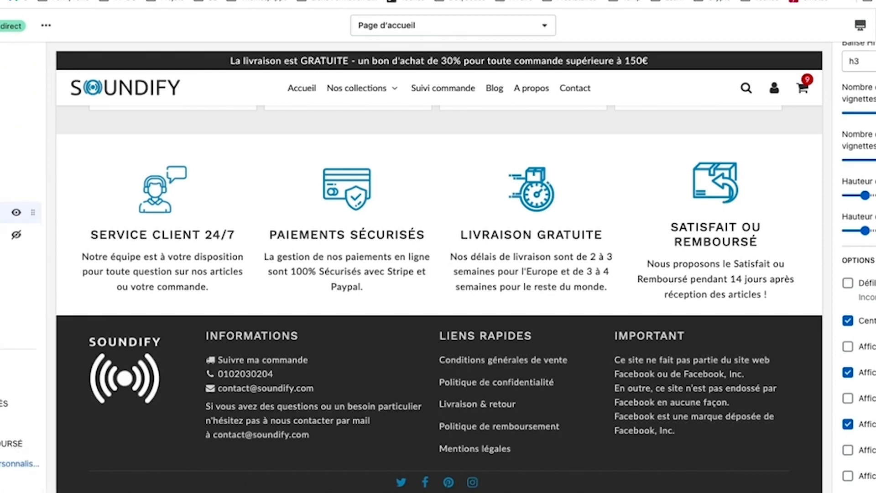
click(13, 336)
click(14, 183)
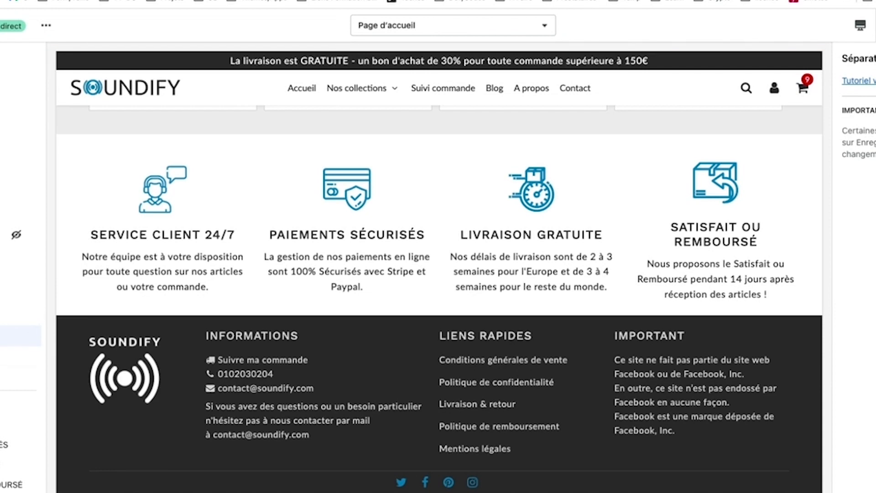
click(13, 356)
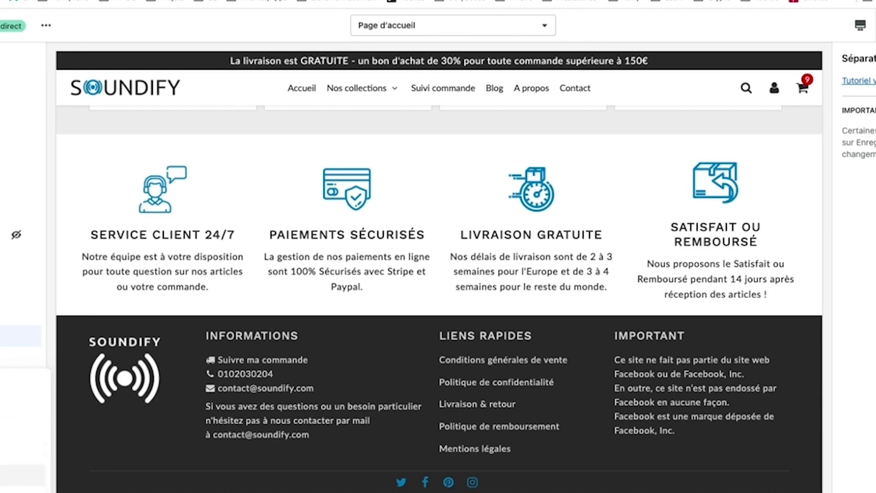
click(14, 451)
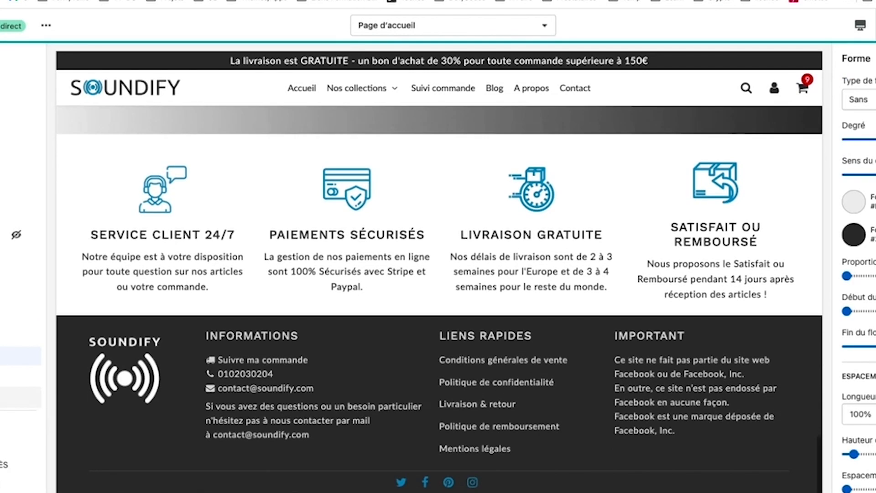
click(14, 397)
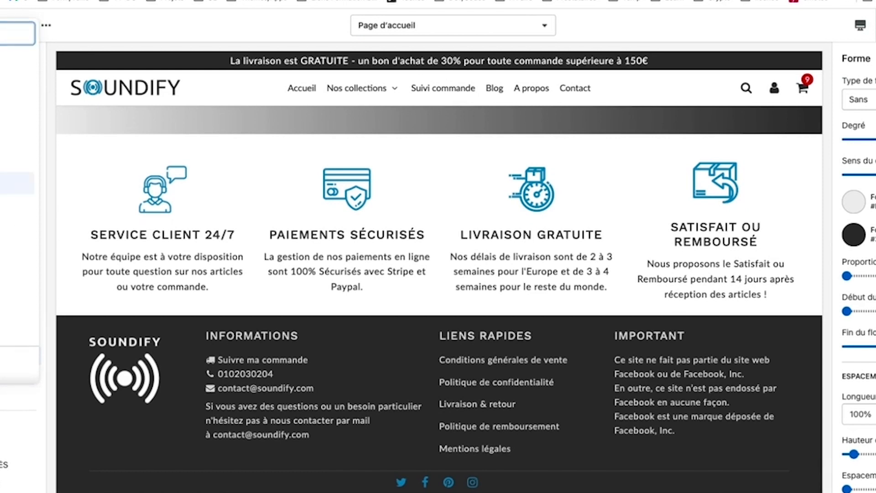
click(13, 184)
click(9, 418)
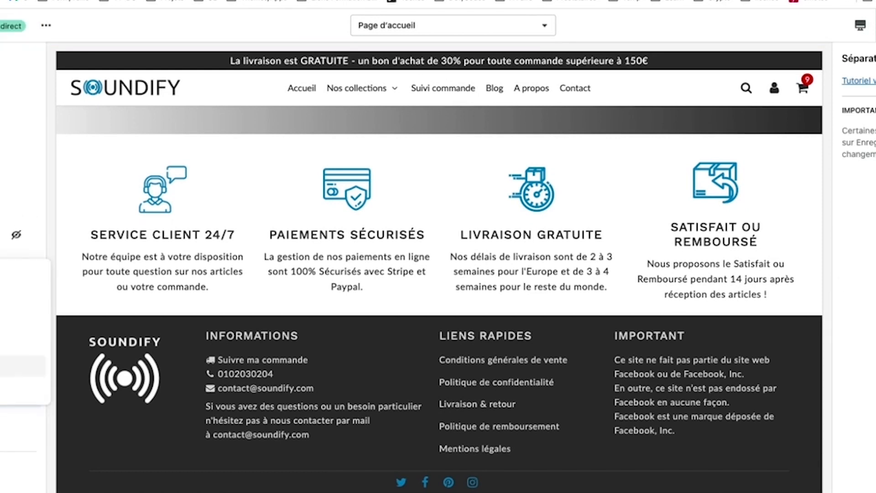
click(27, 343)
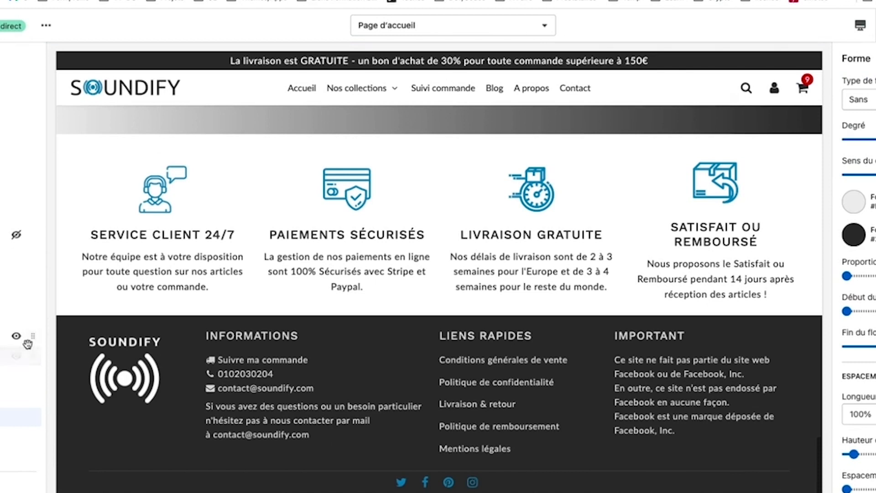
Step: Move the separator above Tendances du moment and make its shape a Triangle, shifting the peak left
drag(33, 342, 28, 213)
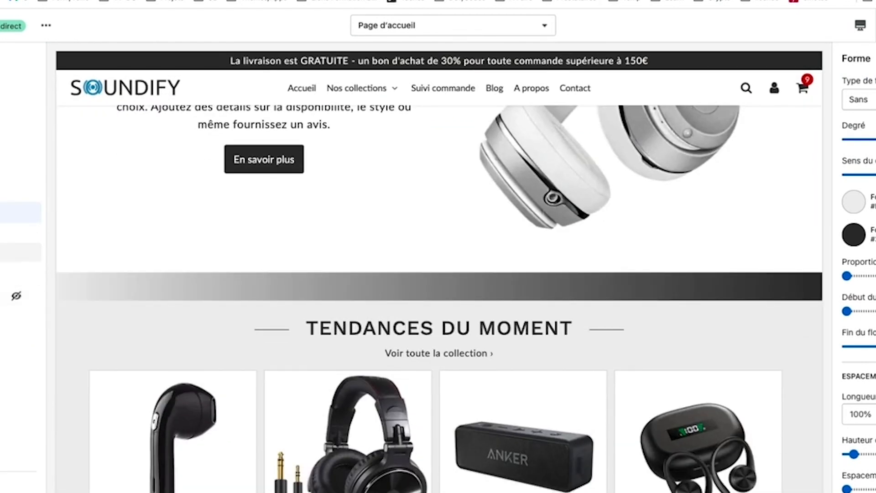
click(4, 253)
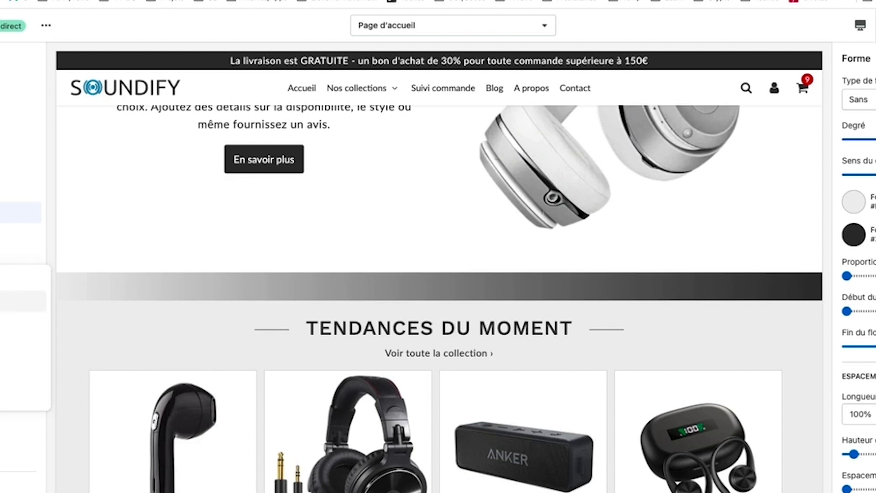
click(4, 232)
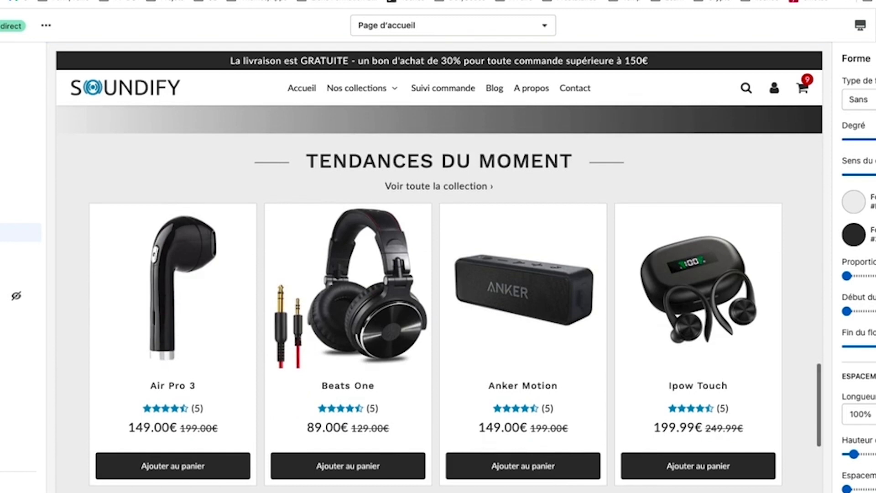
click(866, 100)
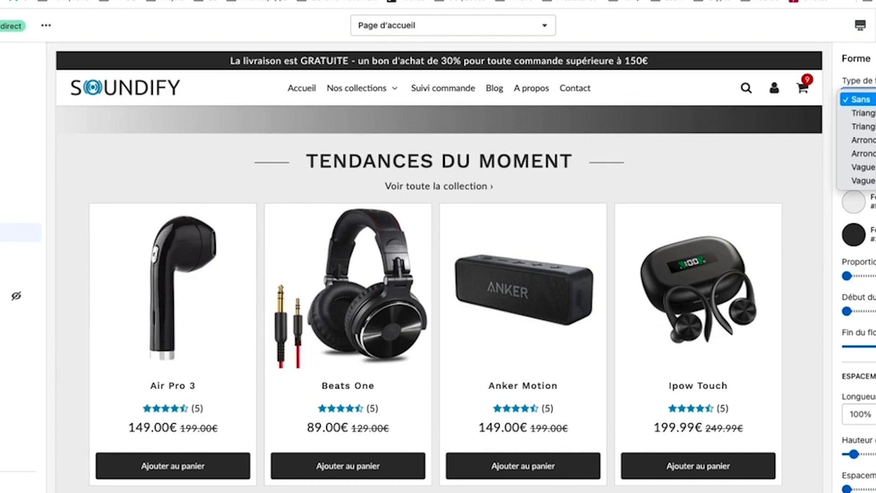
click(866, 113)
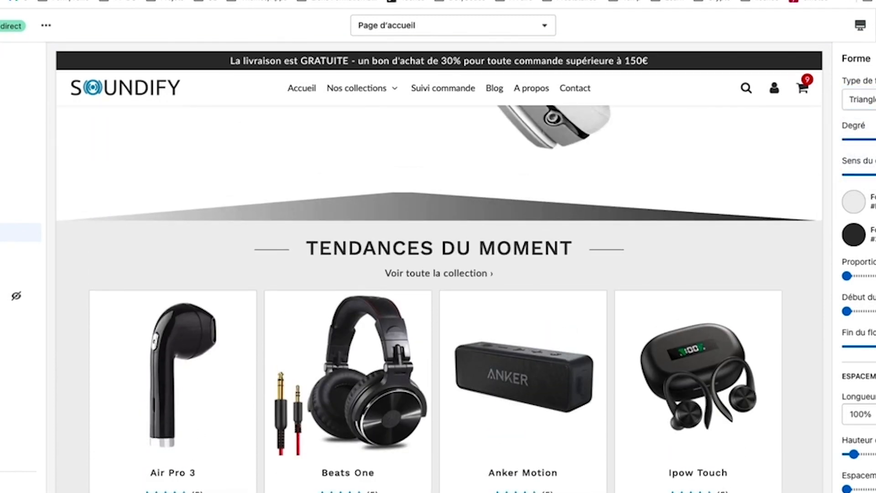
drag(875, 140, 870, 141)
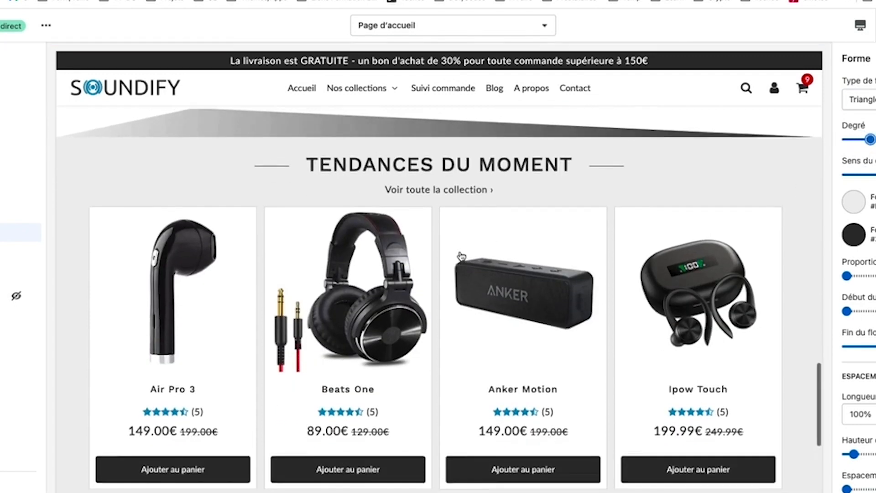
Step: Set both of the separator's shape colours to light grey
scroll(462, 255, up, 2)
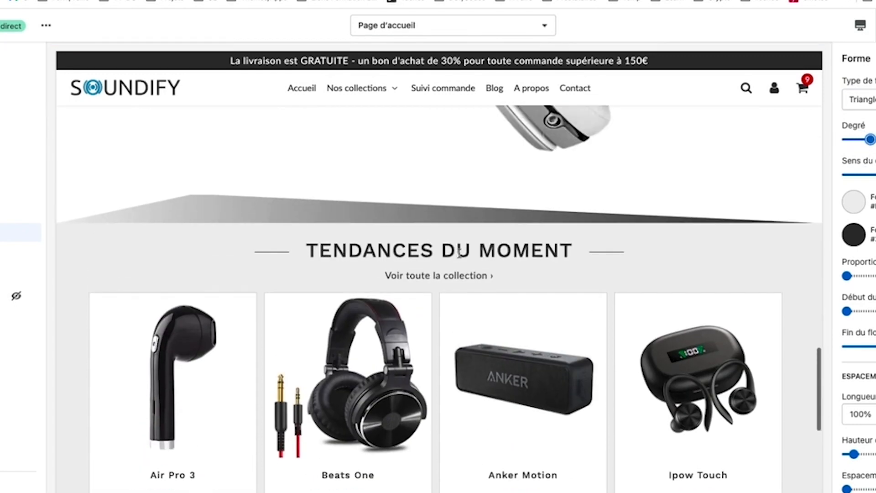
click(861, 234)
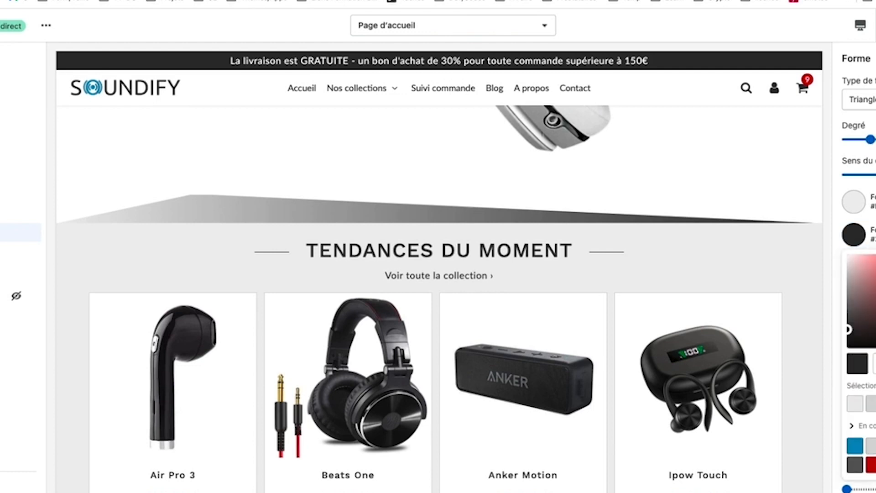
click(873, 404)
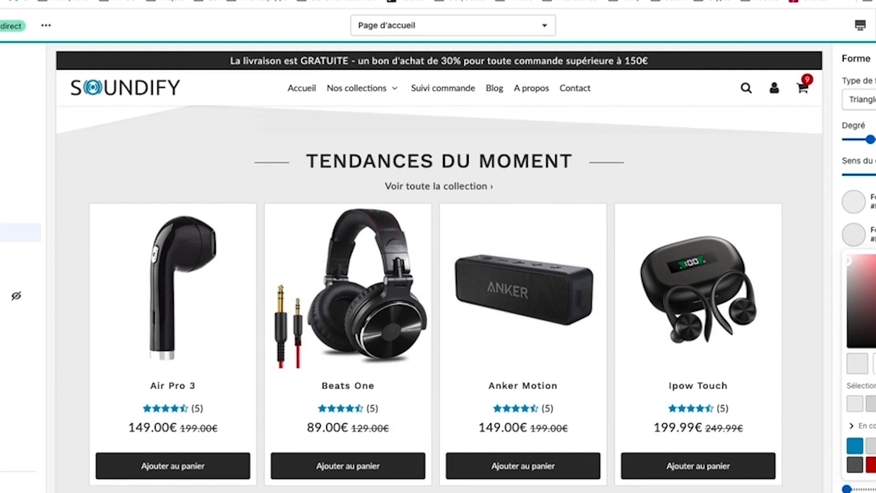
click(856, 201)
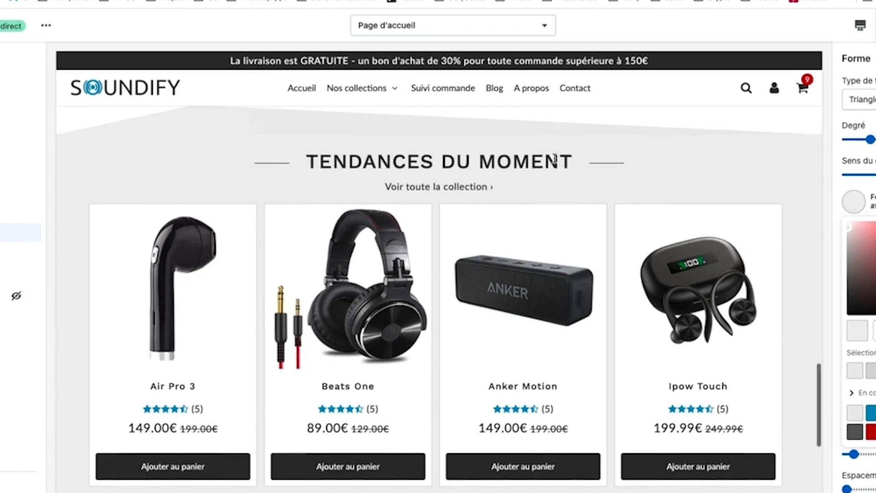
scroll(555, 162, up, 2)
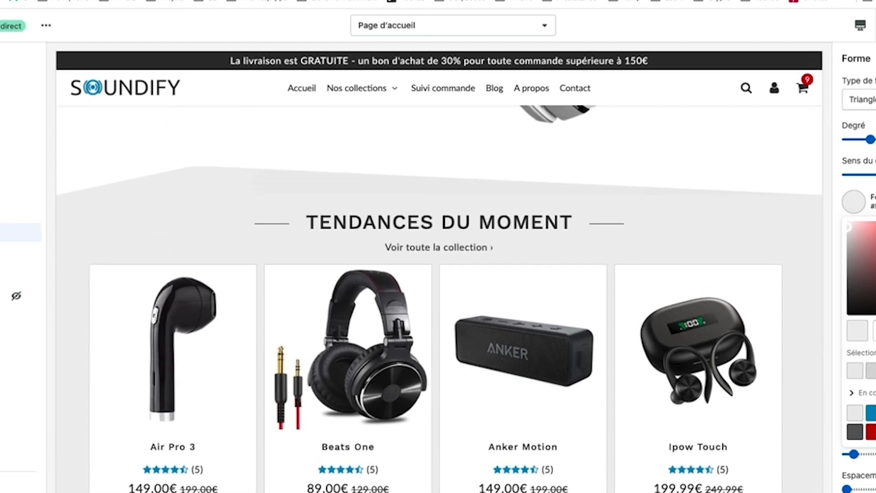
click(855, 371)
scroll(554, 231, up, 5)
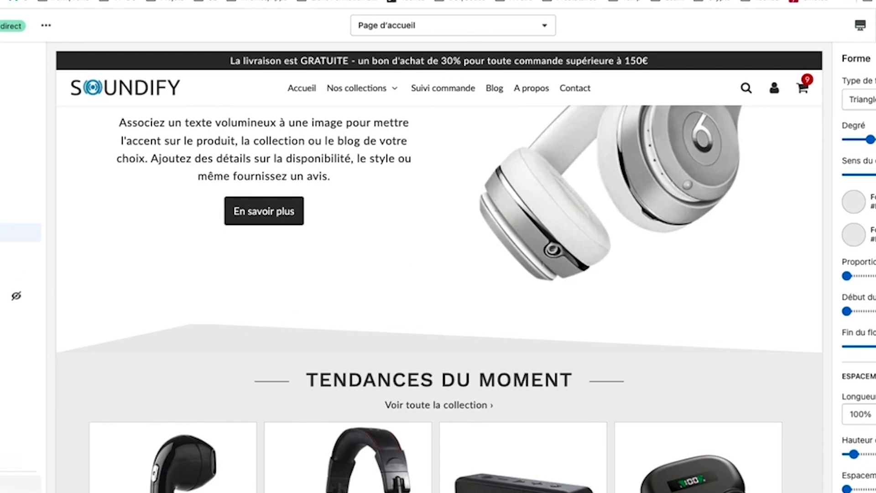
Step: Review the theme's Couleurs settings, then reopen the separator shape's first colour picker
click(14, 484)
click(859, 162)
scroll(859, 228, down, 10)
scroll(859, 265, down, 3)
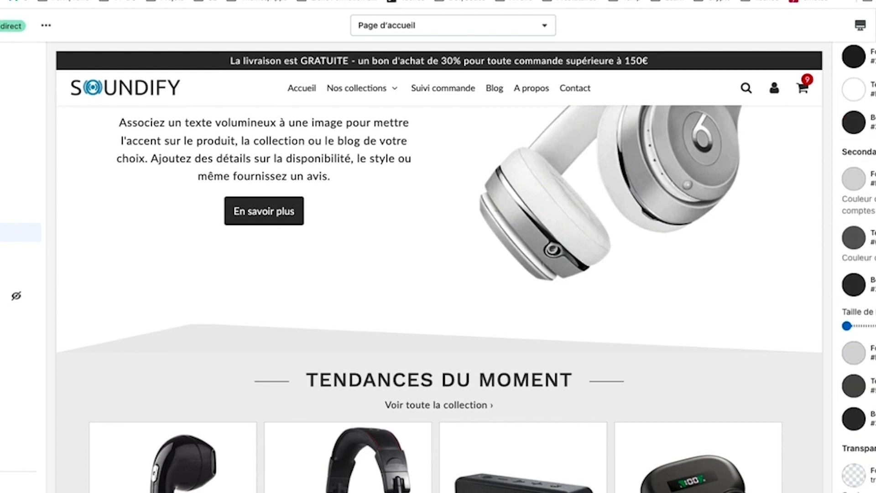
scroll(858, 265, down, 3)
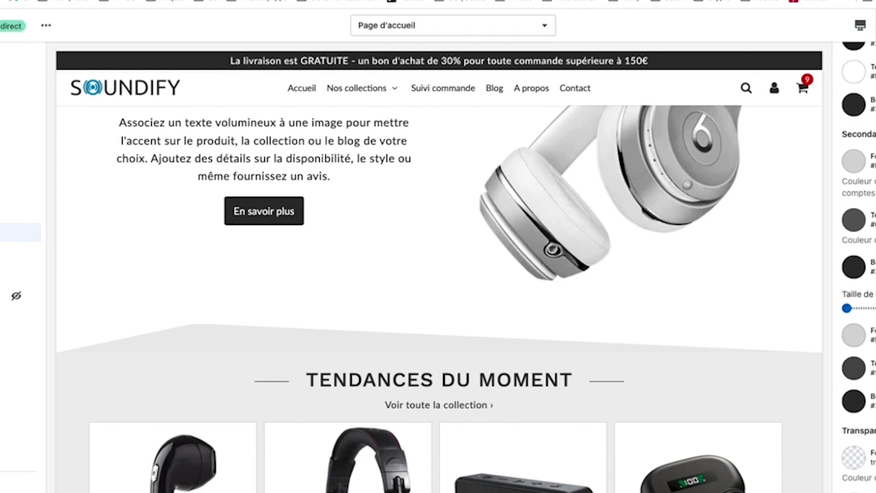
scroll(858, 264, down, 10)
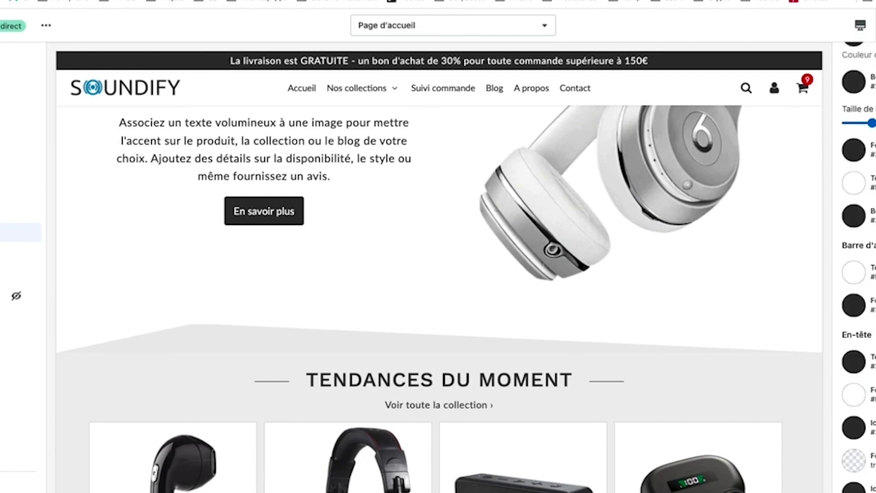
scroll(858, 265, down, 6)
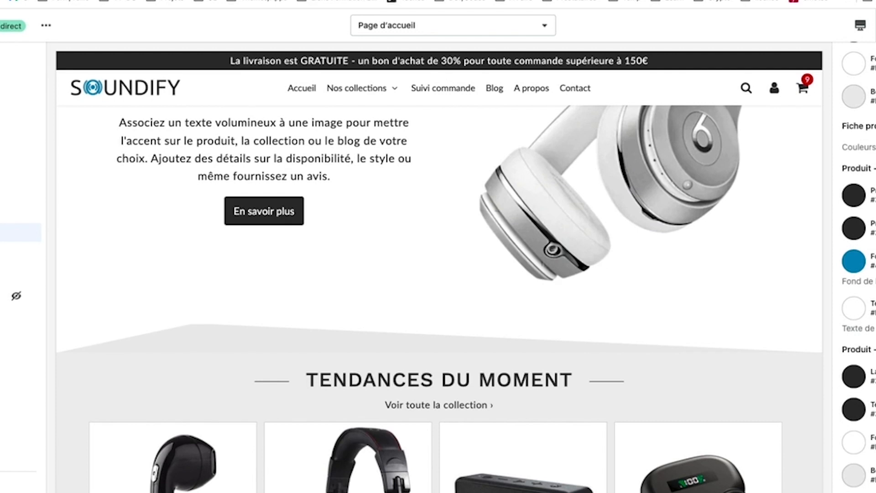
scroll(858, 265, down, 8)
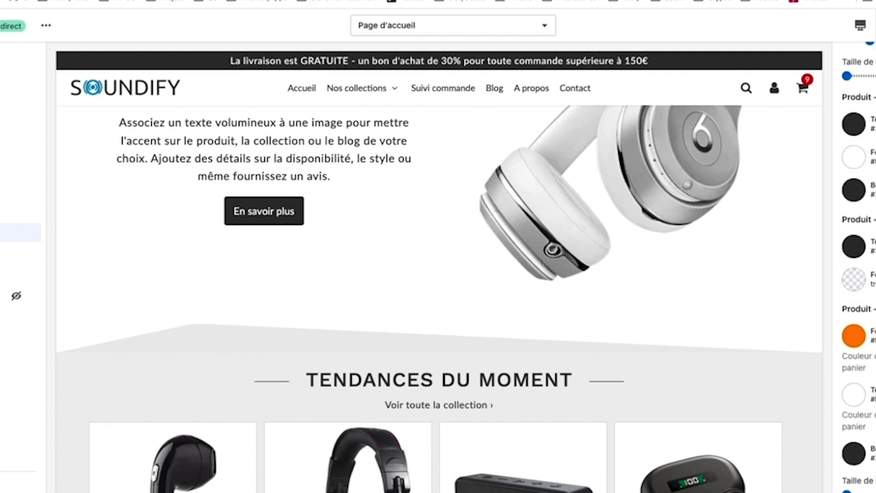
scroll(858, 265, down, 10)
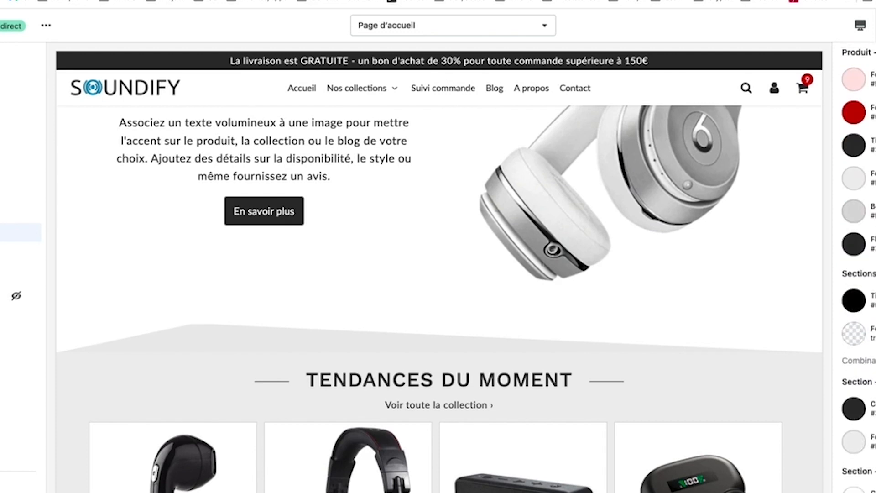
scroll(858, 265, down, 2)
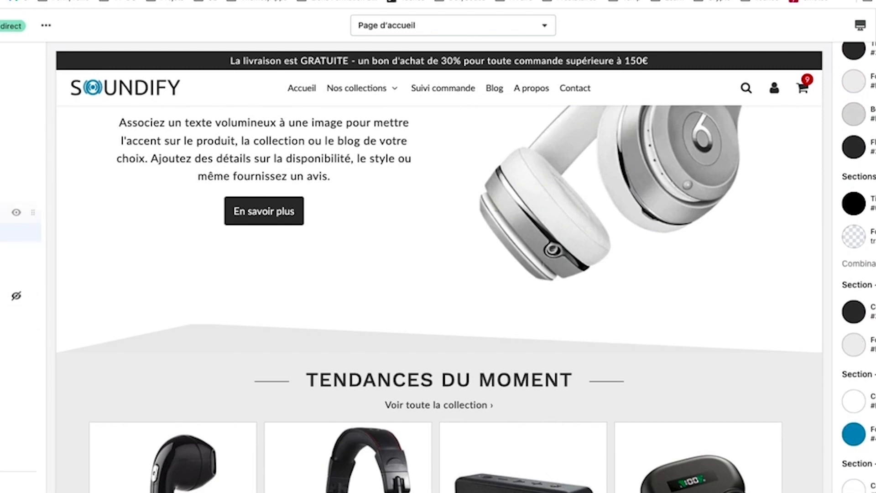
scroll(310, 323, down, 10)
scroll(312, 349, down, 15)
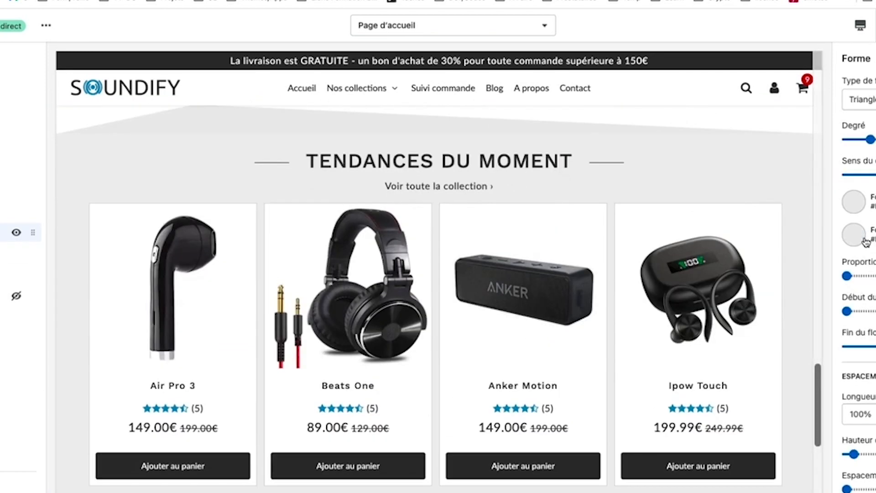
click(860, 207)
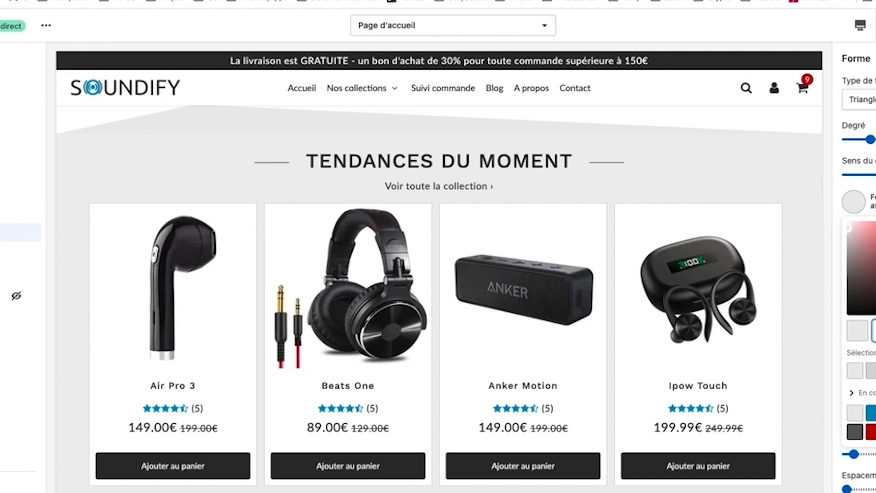
Step: Check the separator's two shape colour pickers and close them unchanged
key(Return)
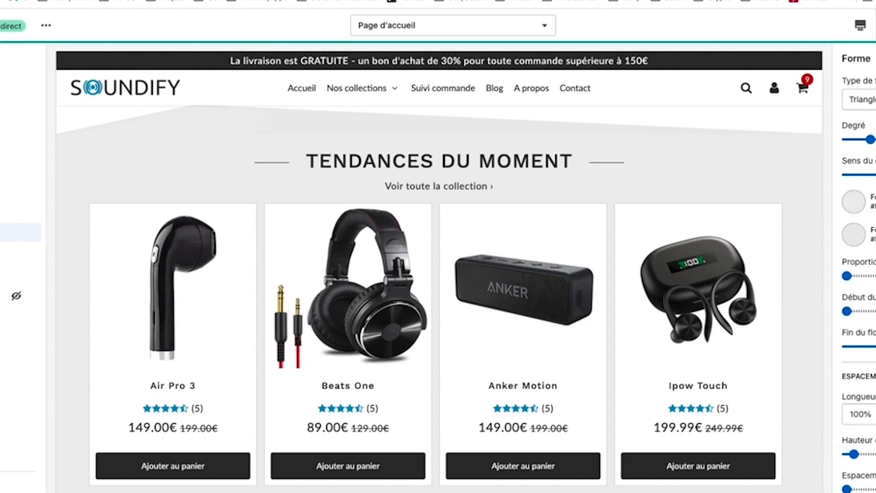
click(855, 235)
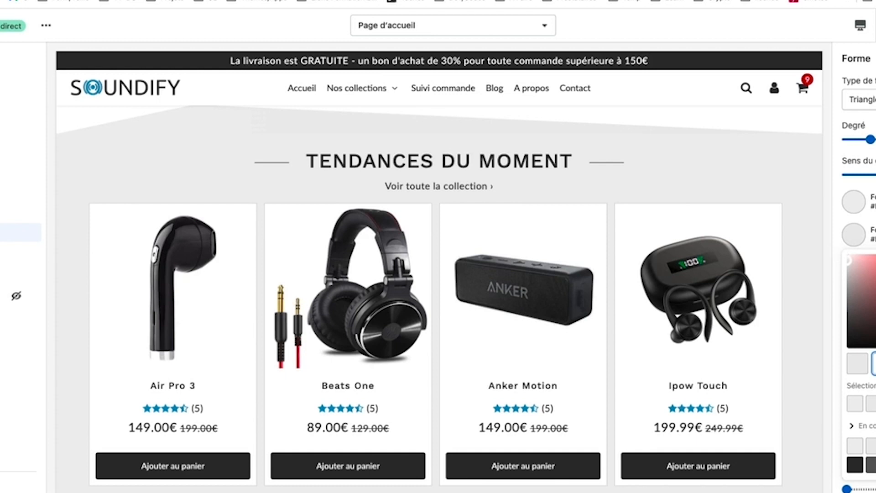
key(Return)
scroll(513, 221, up, 2)
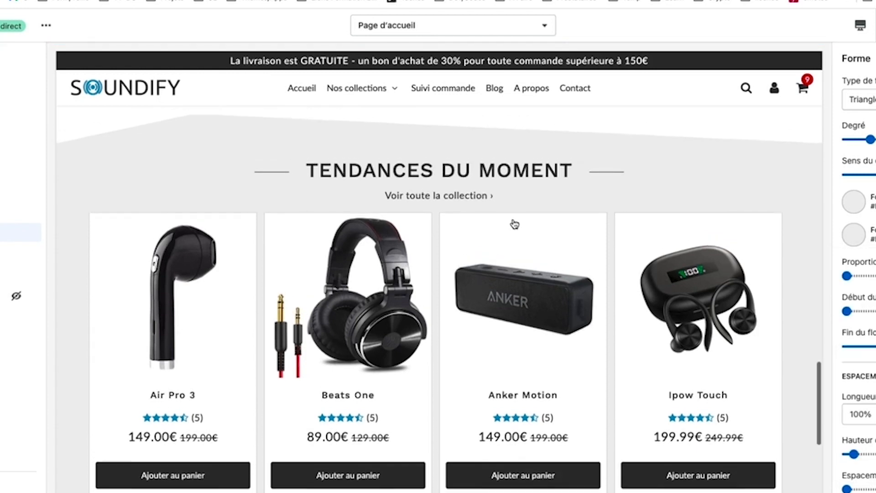
scroll(514, 219, up, 3)
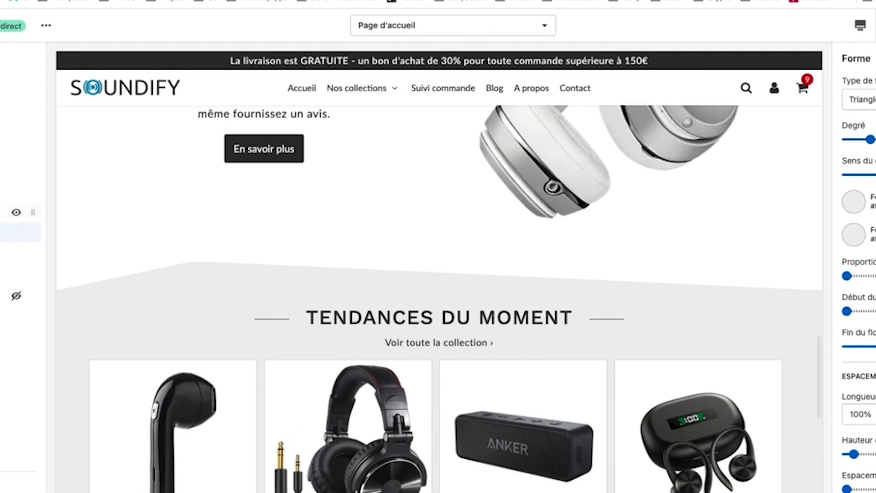
scroll(9, 180, up, 3)
Step: Make the separator above Tendances du moment slightly taller via its Hauteur slider, and save
click(6, 145)
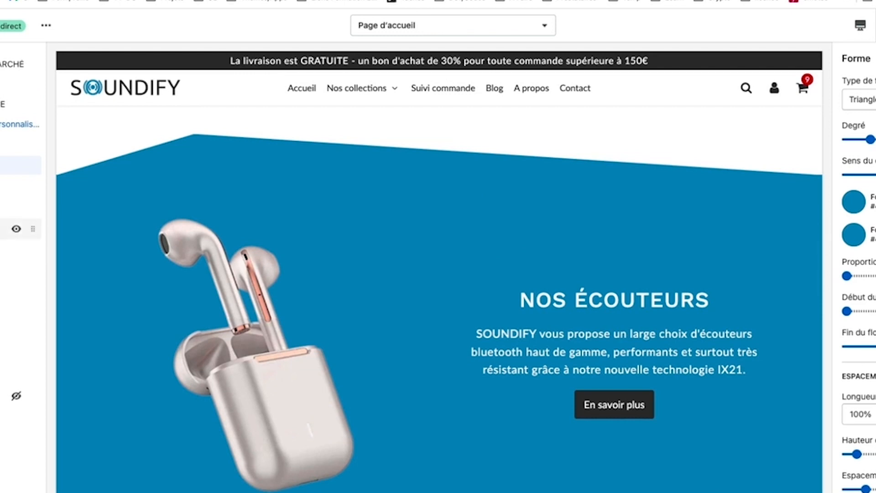
click(21, 312)
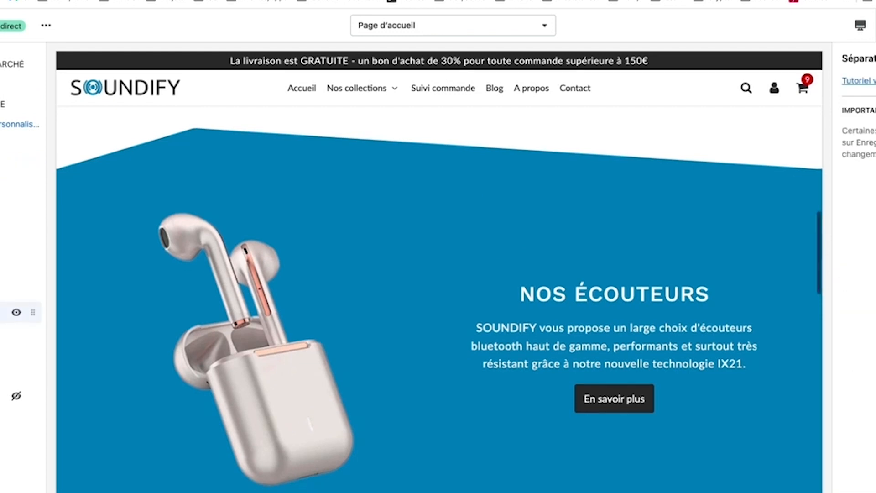
scroll(198, 331, up, 3)
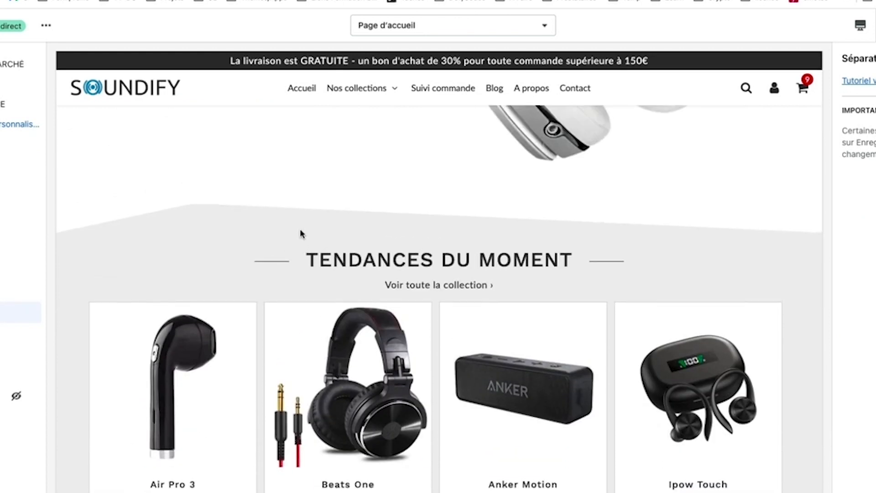
click(20, 333)
scroll(858, 274, down, 3)
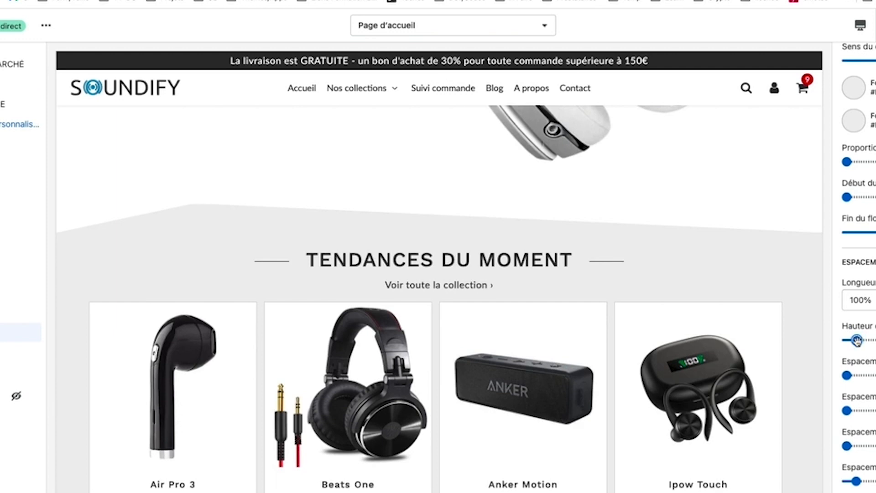
scroll(583, 280, up, 3)
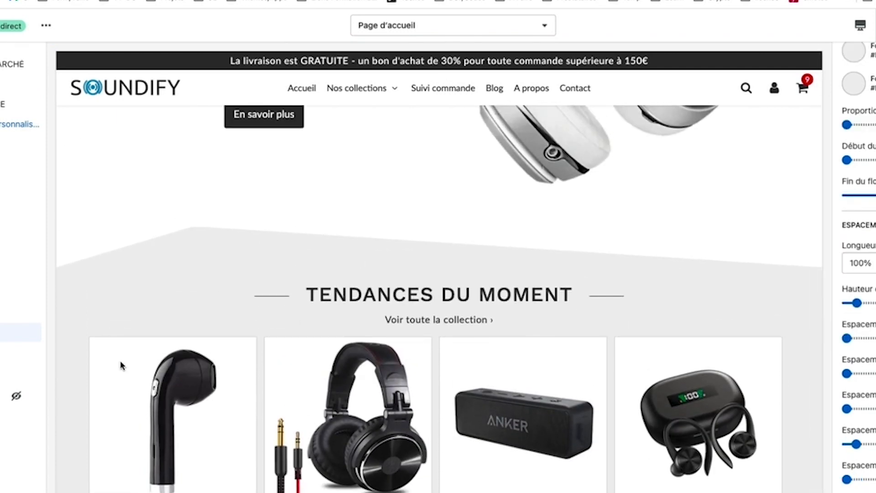
scroll(864, 327, down, 3)
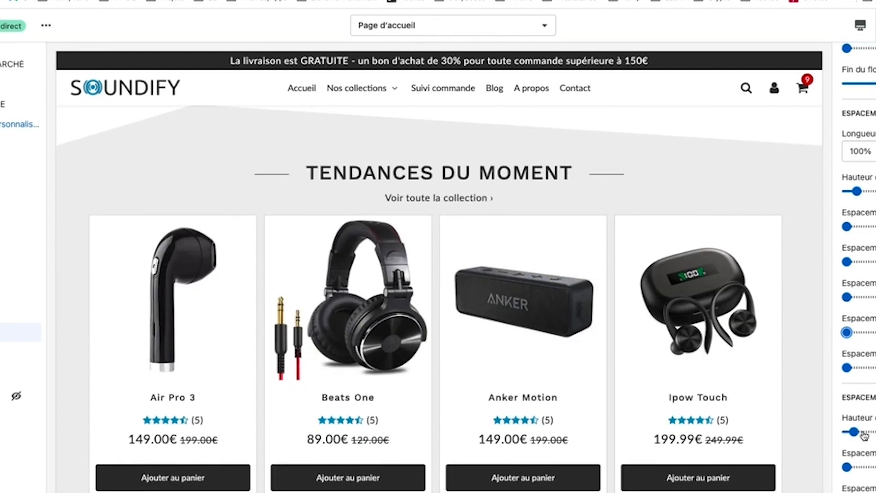
drag(850, 431, 852, 432)
scroll(859, 274, down, 3)
key(super+s)
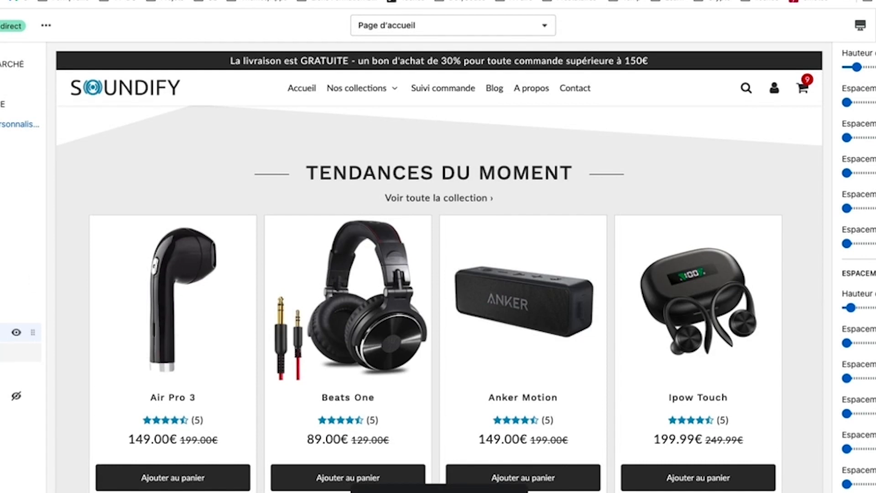
Step: Hide Tendances du moment and move the product section back above the features strip
click(17, 333)
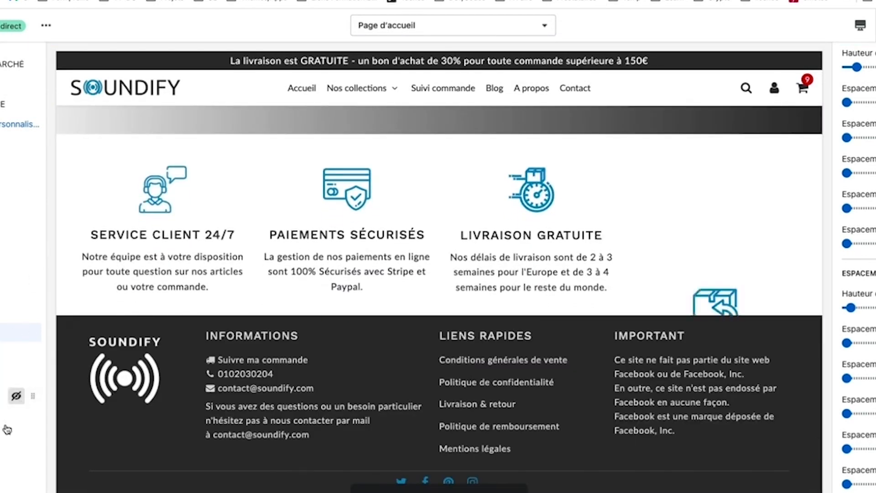
scroll(13, 461, down, 2)
drag(29, 465, 33, 381)
Step: Set the divider above the features strip to a Triangle shape
click(4, 381)
scroll(868, 220, up, 8)
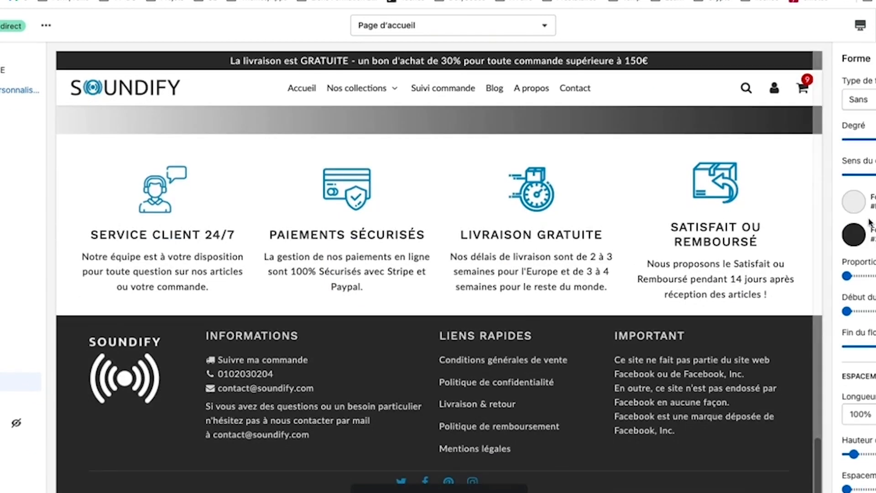
click(872, 99)
click(872, 126)
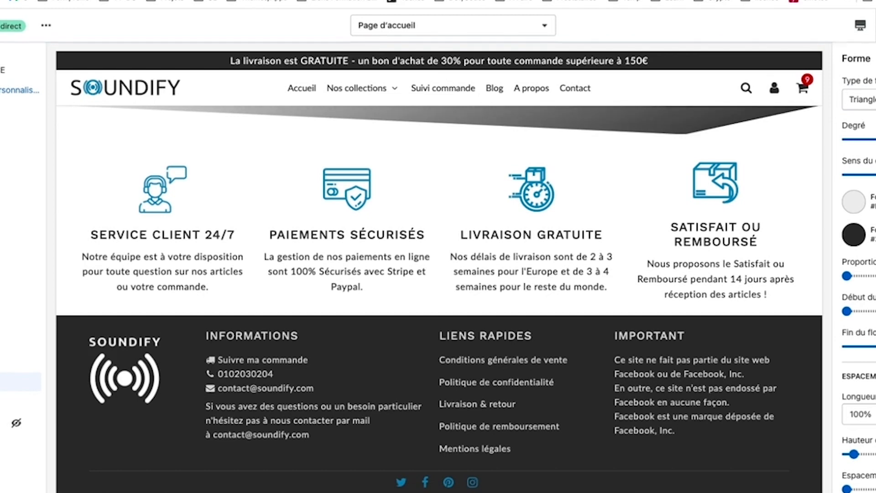
Step: Change the divider's dark shape colour to light grey
click(854, 202)
key(Escape)
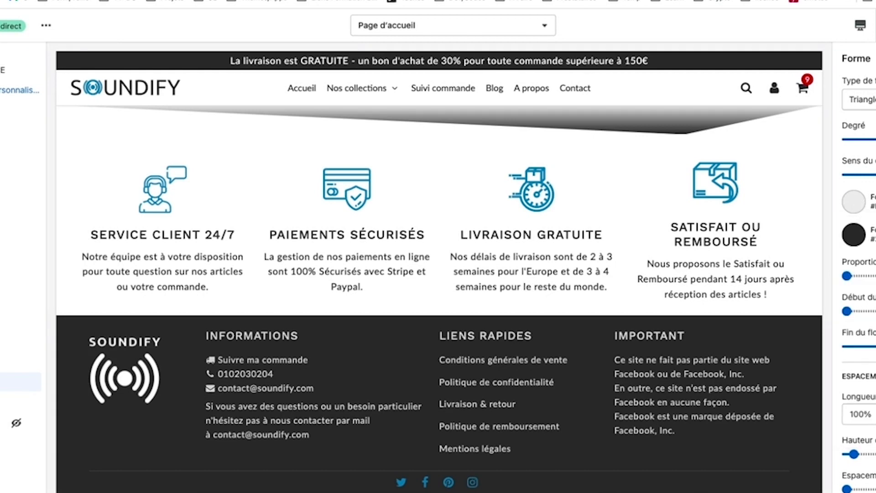
click(854, 235)
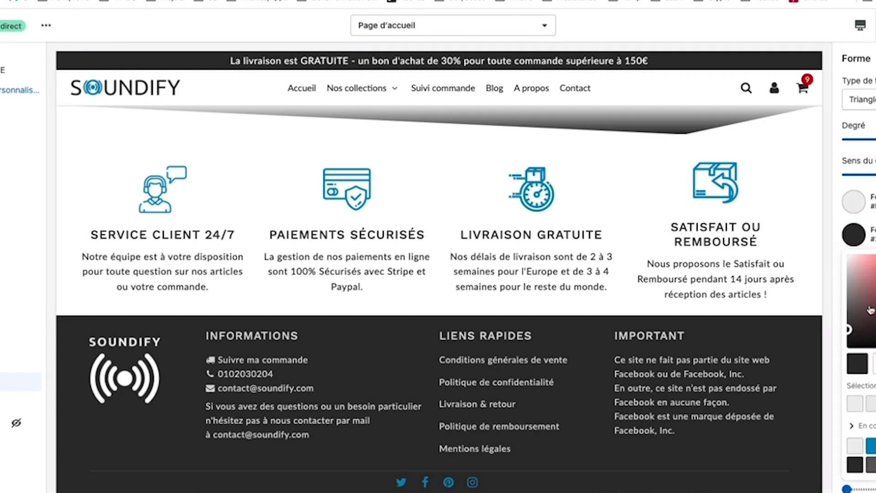
click(856, 404)
key(Escape)
Step: Raise the divider's Hauteur slightly
scroll(561, 176, up, 2)
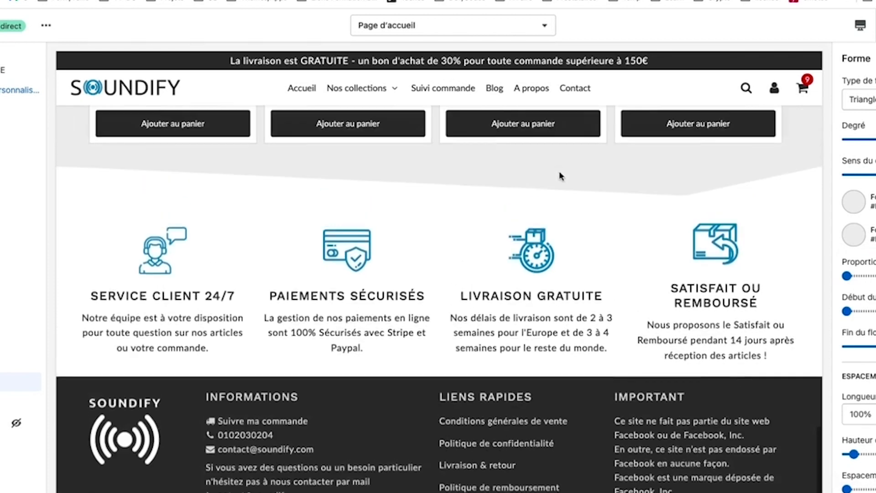
scroll(562, 176, up, 3)
scroll(859, 374, down, 2)
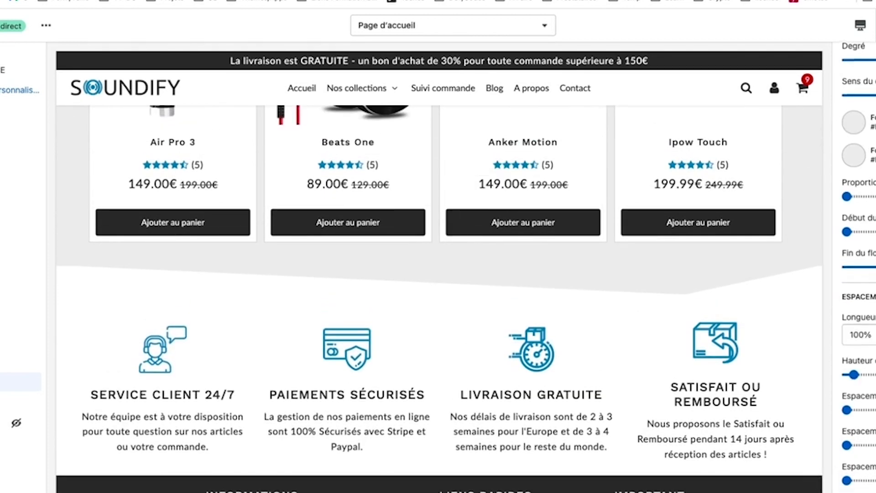
drag(859, 374, 857, 374)
scroll(858, 374, down, 1)
scroll(866, 406, down, 2)
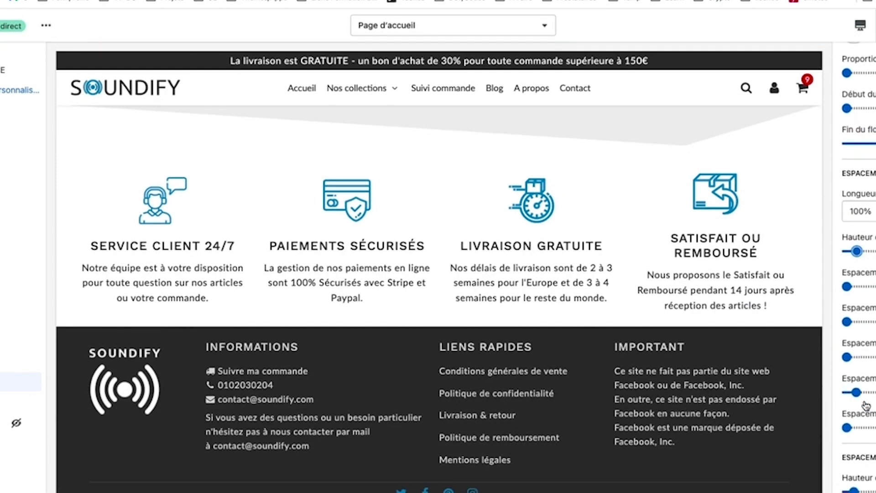
scroll(865, 357, down, 4)
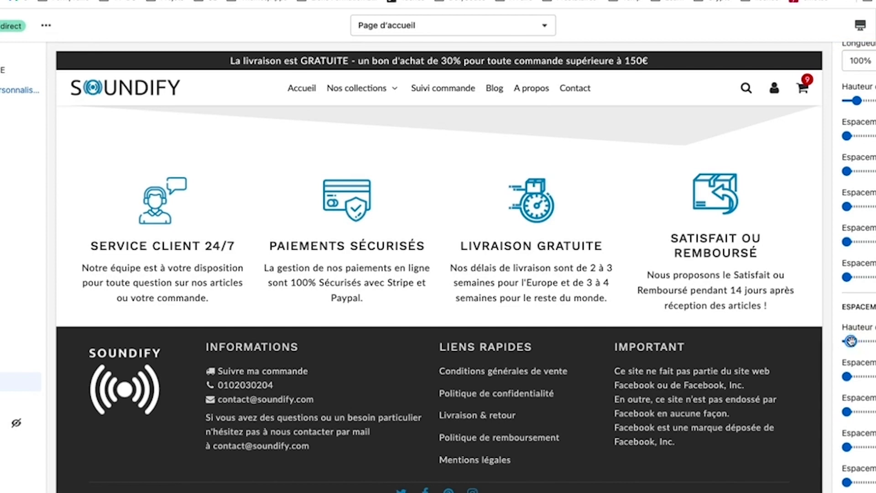
scroll(851, 341, down, 1)
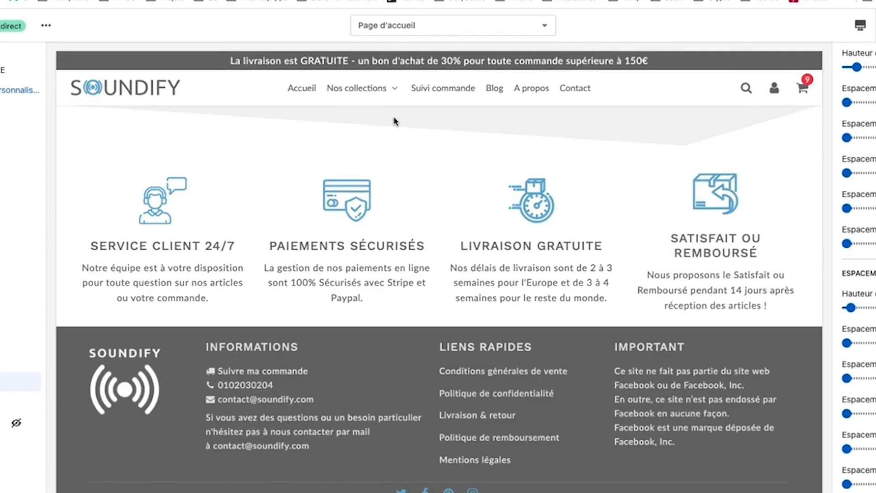
Step: Scroll through the live storefront homepage to review the new separators and sections
scroll(396, 121, up, 5)
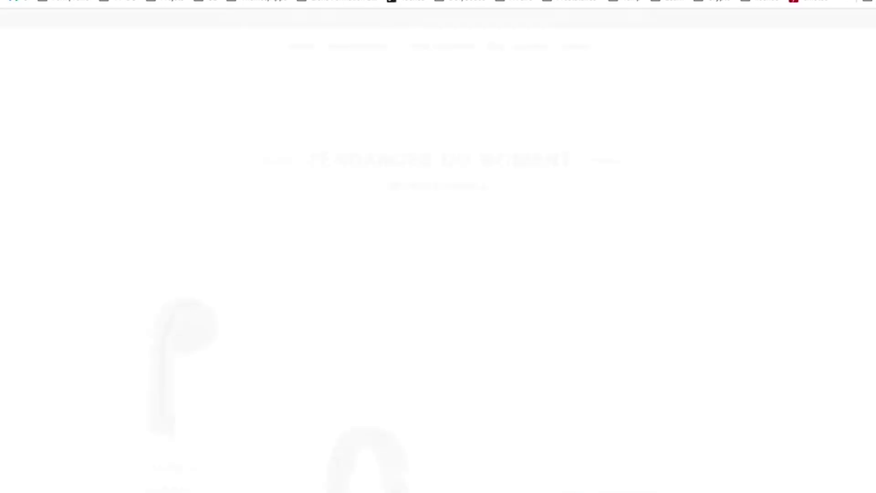
scroll(76, 253, up, 4)
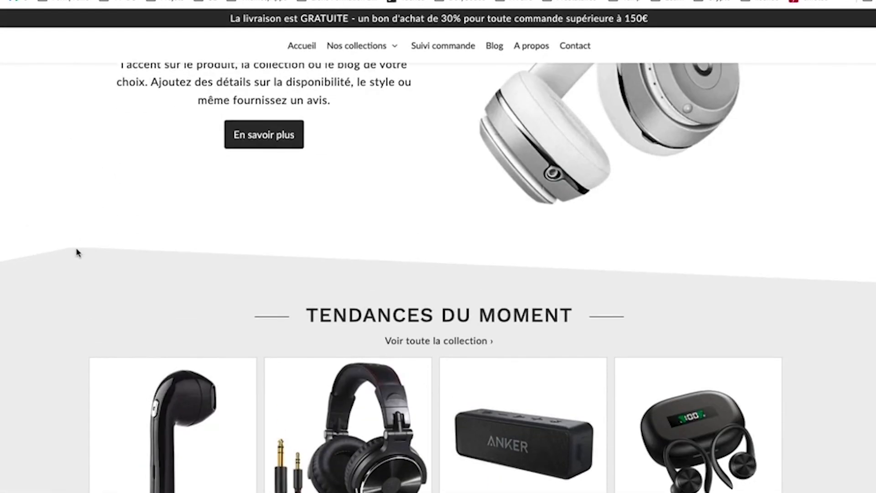
scroll(76, 253, up, 9)
scroll(77, 252, down, 5)
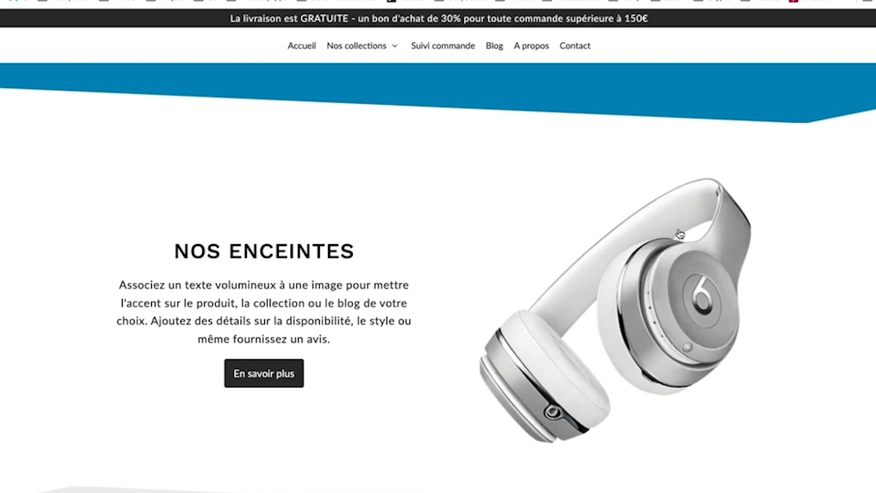
scroll(806, 133, down, 10)
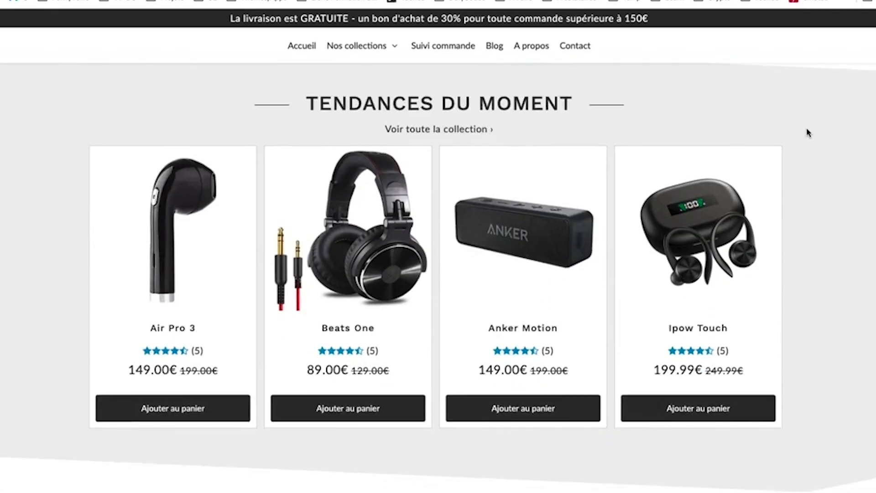
scroll(806, 133, down, 2)
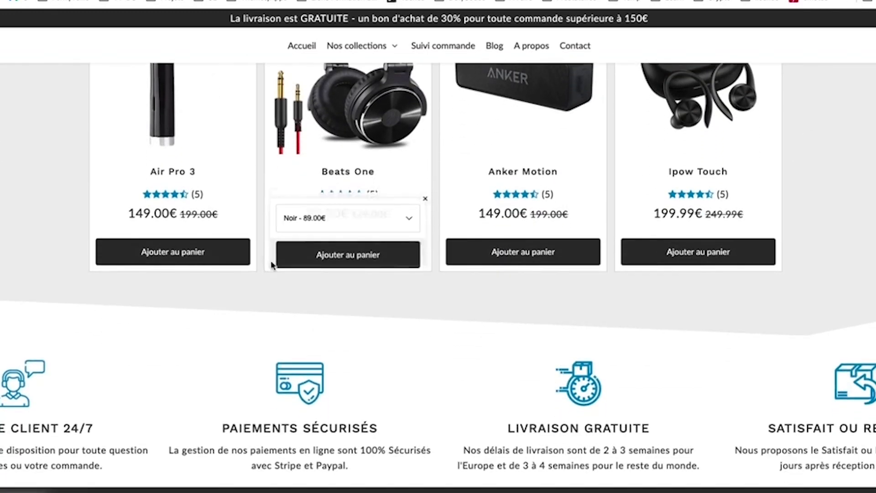
scroll(438, 274, up, 9)
scroll(438, 274, down, 5)
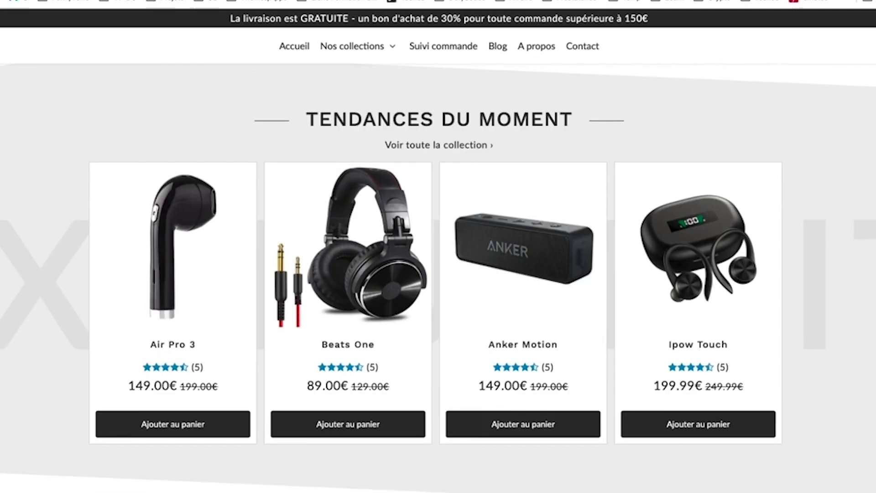
scroll(572, 338, up, 2)
scroll(198, 228, up, 3)
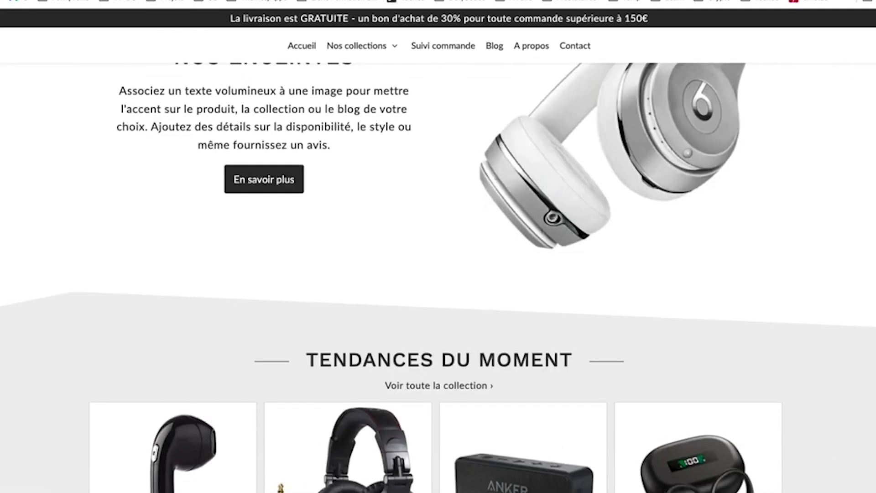
scroll(198, 229, down, 5)
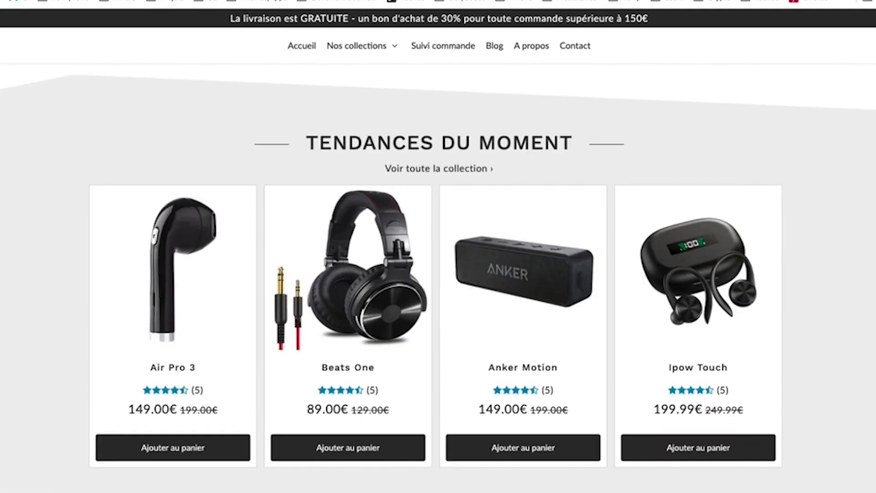
scroll(351, 249, up, 2)
scroll(352, 249, down, 2)
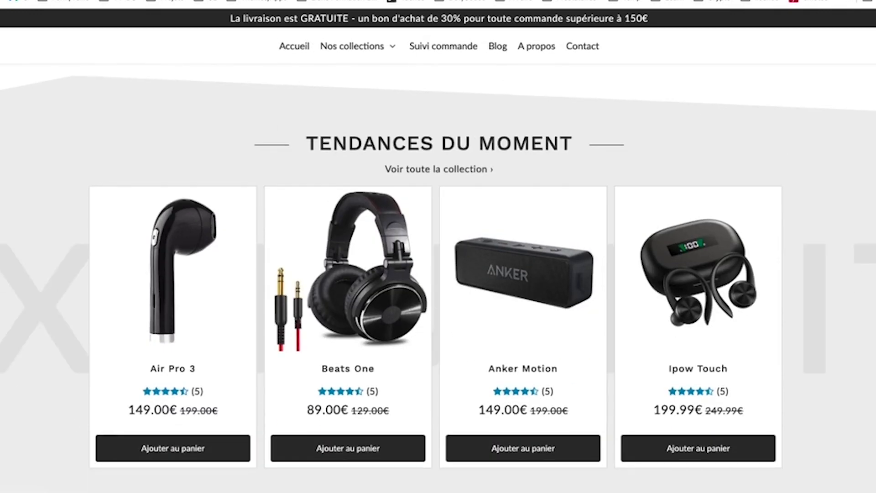
scroll(238, 235, down, 1)
scroll(238, 236, down, 4)
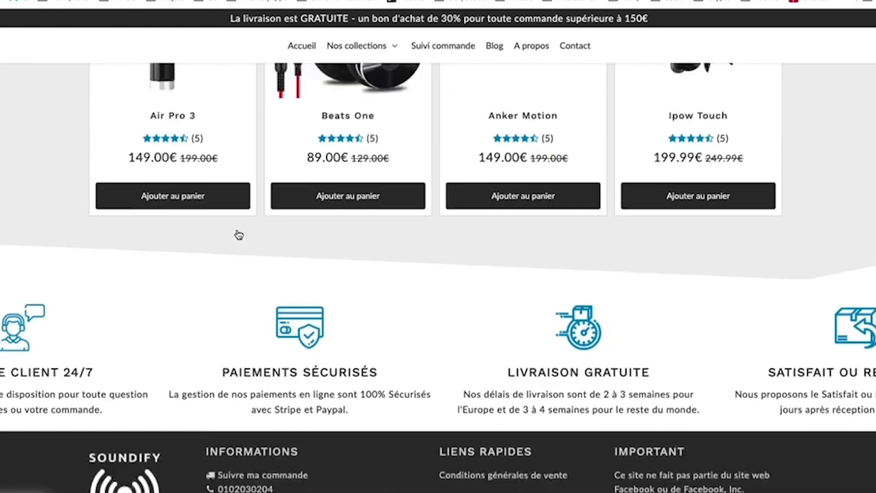
scroll(858, 249, up, 5)
scroll(858, 249, down, 4)
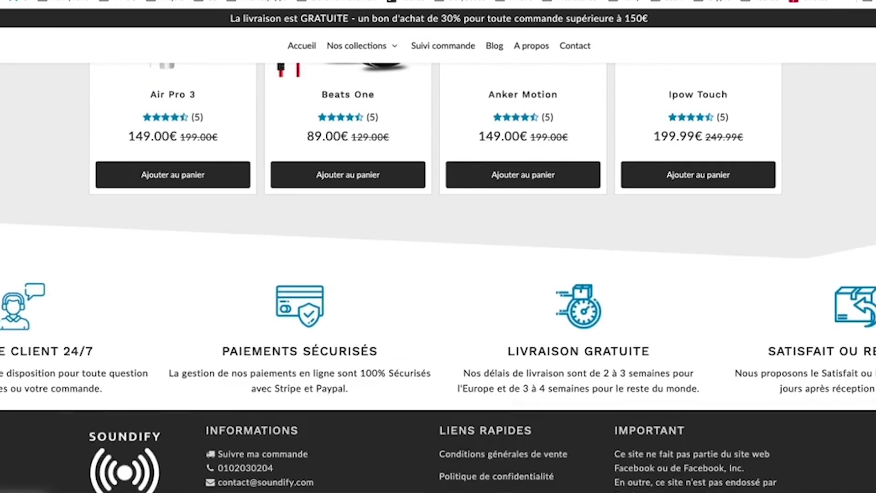
scroll(245, 303, up, 5)
Step: Try the Air Pro 3 and Beats One variant selectors, then open Anker Motion and return
click(199, 391)
click(396, 402)
click(174, 392)
click(143, 358)
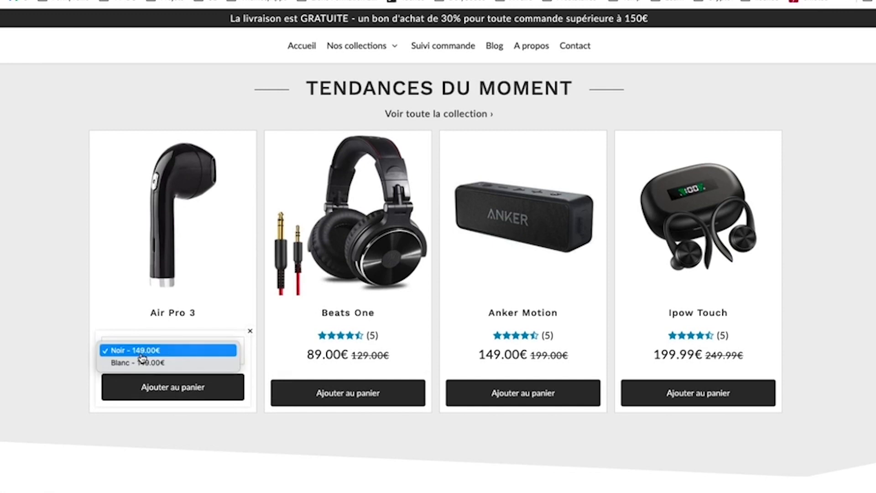
click(349, 465)
click(315, 395)
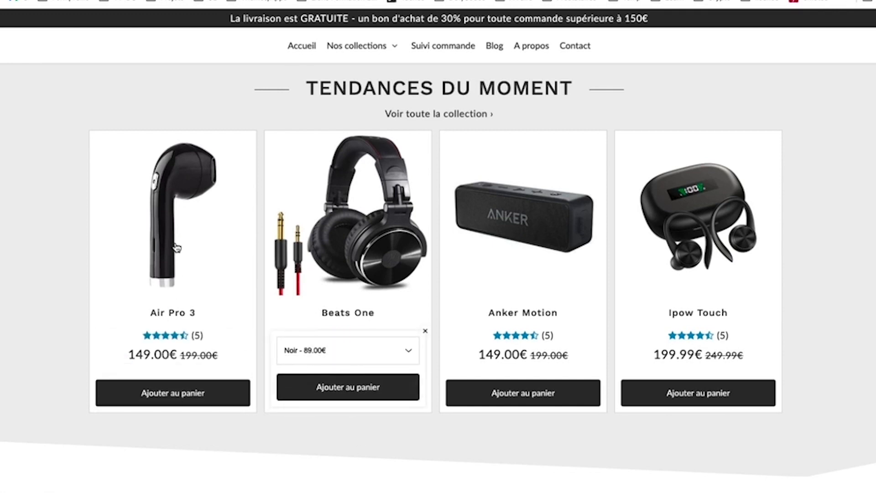
click(545, 233)
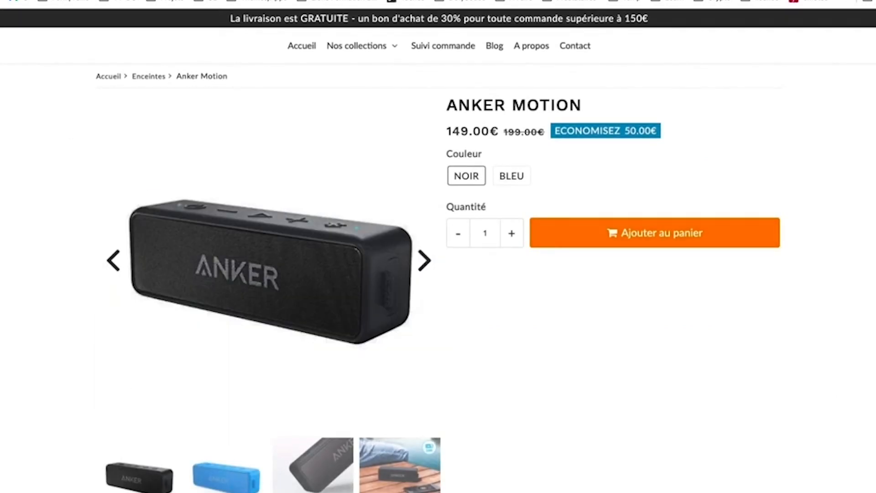
key(super+Left)
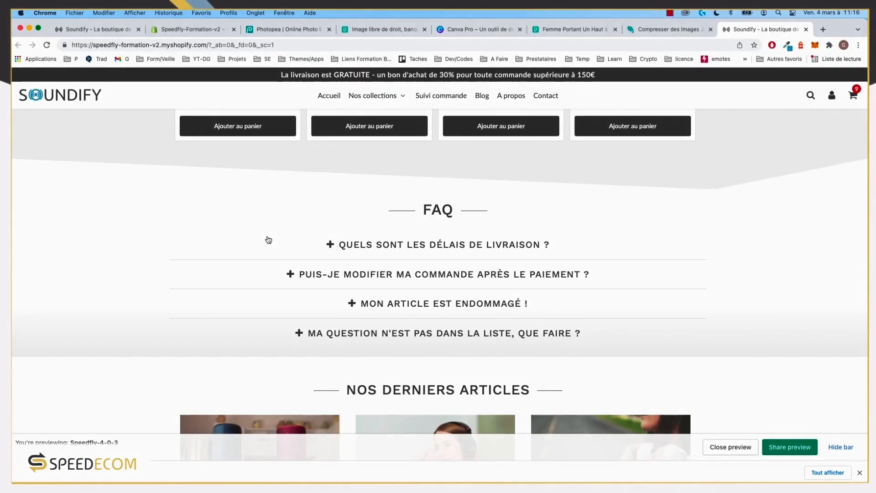
Step: Expand and collapse the reference store's first FAQ question, then return to the theme editor
click(370, 246)
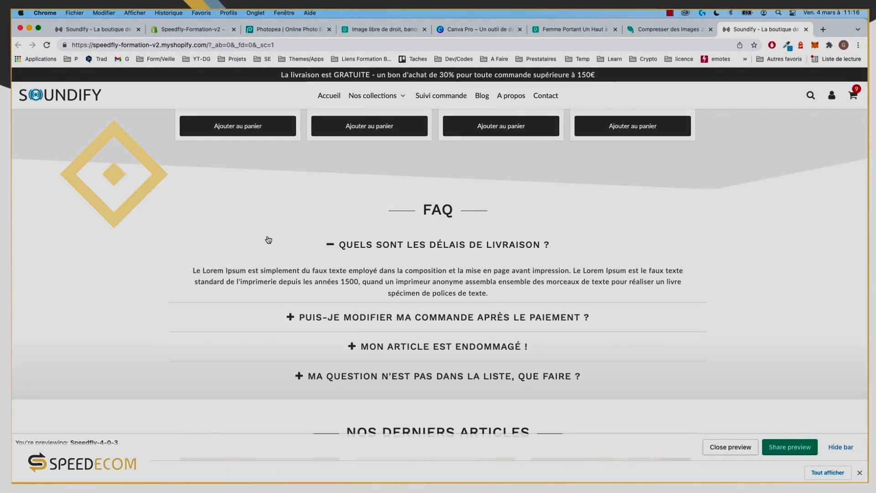
click(371, 246)
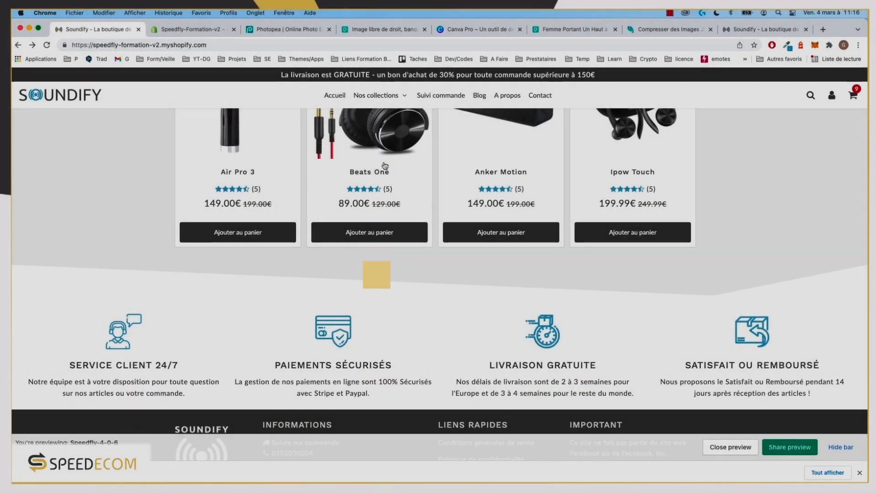
scroll(263, 202, up, 3)
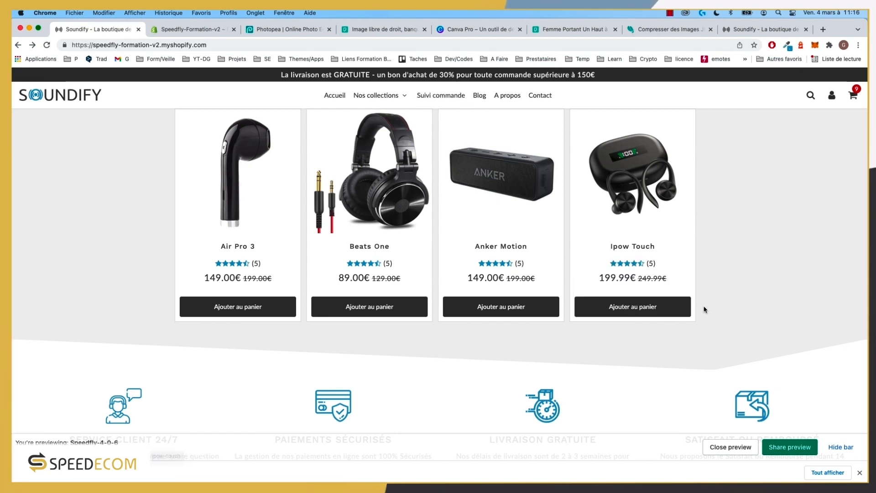
scroll(354, 344, down, 3)
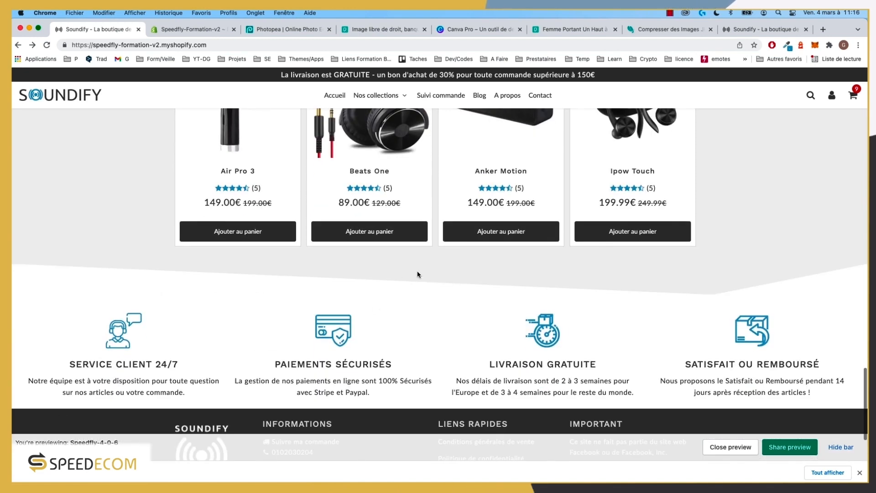
scroll(411, 274, up, 3)
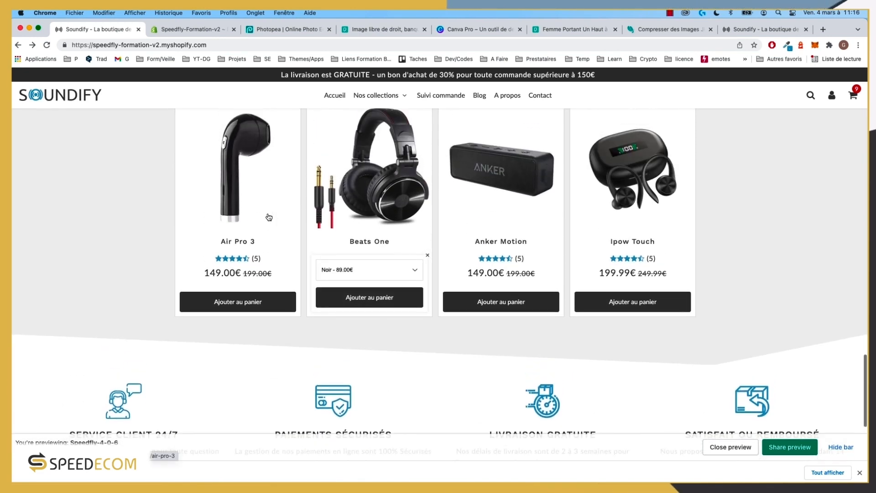
click(185, 30)
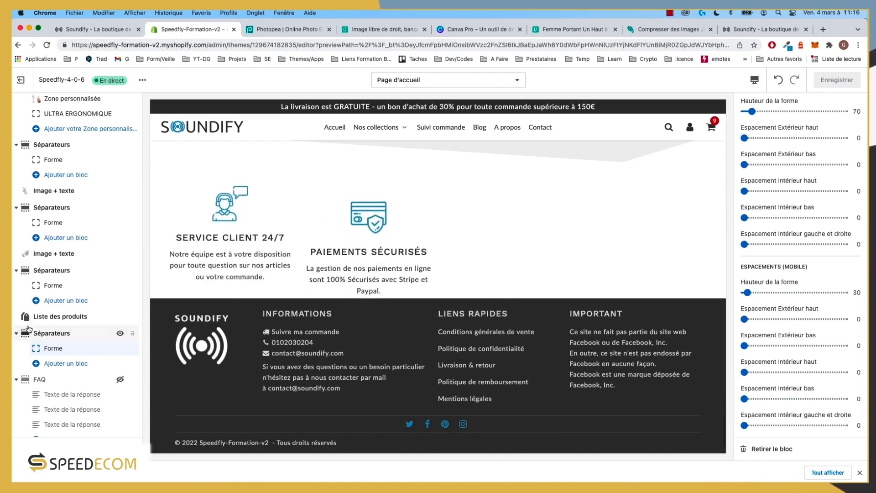
scroll(28, 329, down, 5)
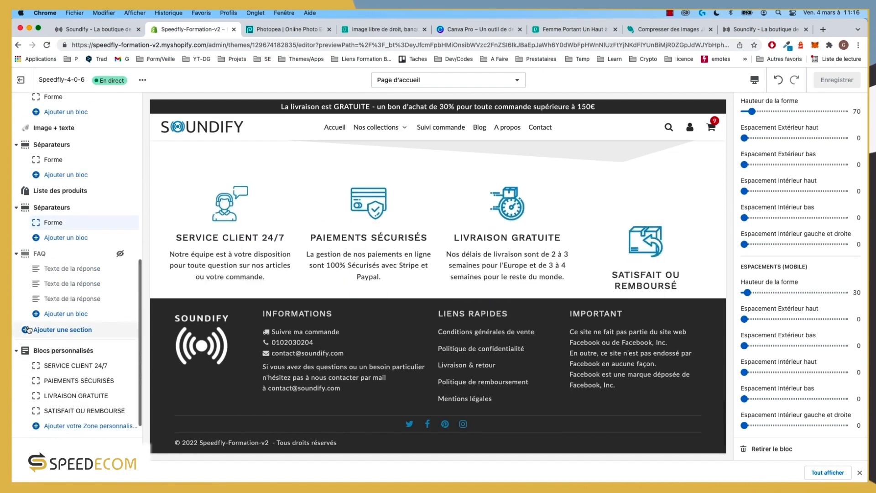
Step: Unhide the FAQ section and add a Question & Réponse block, comparing with the reference store's FAQ
click(120, 254)
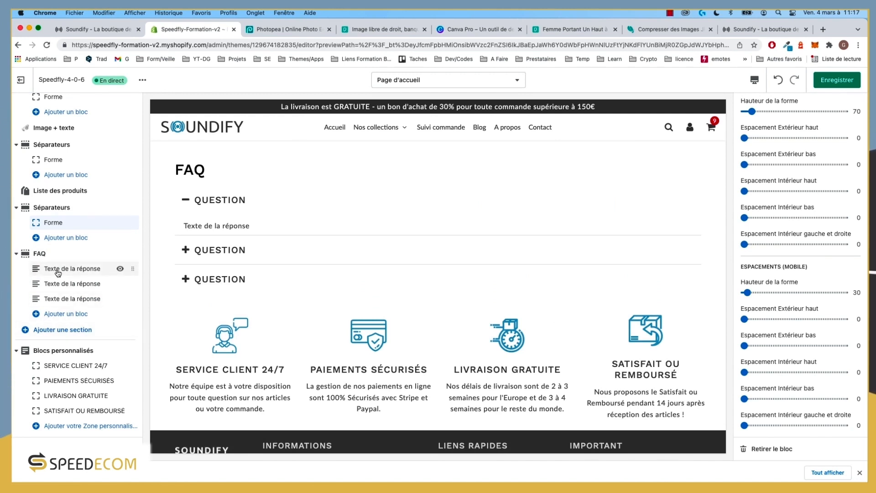
click(765, 29)
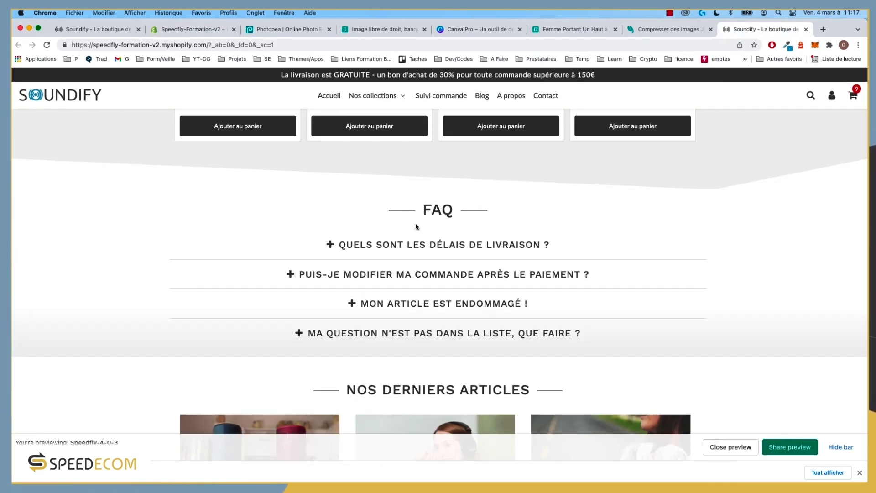
click(187, 29)
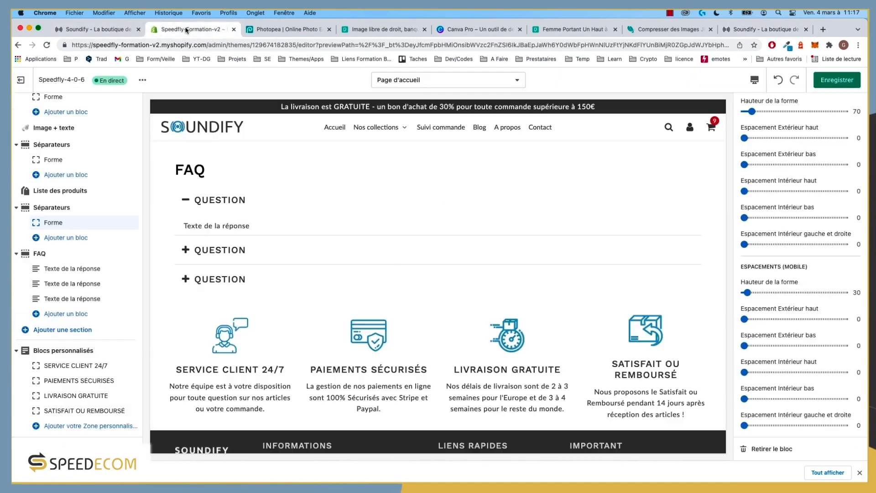
click(70, 314)
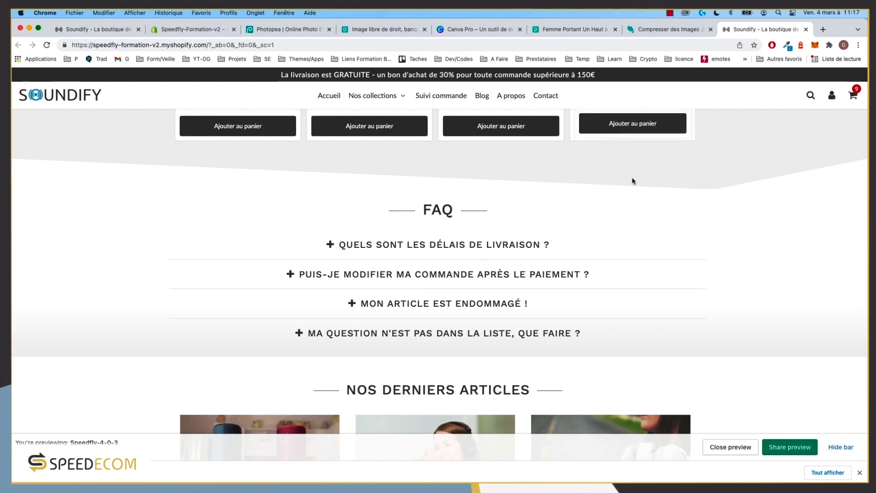
click(452, 247)
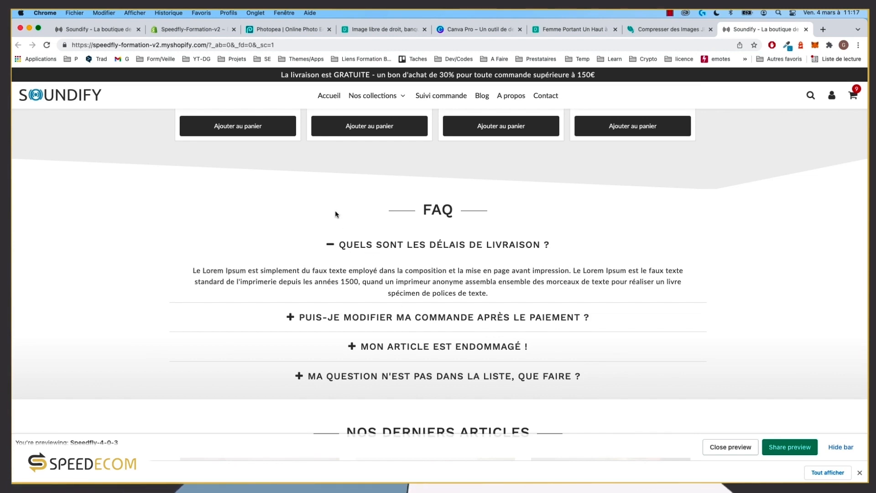
click(191, 29)
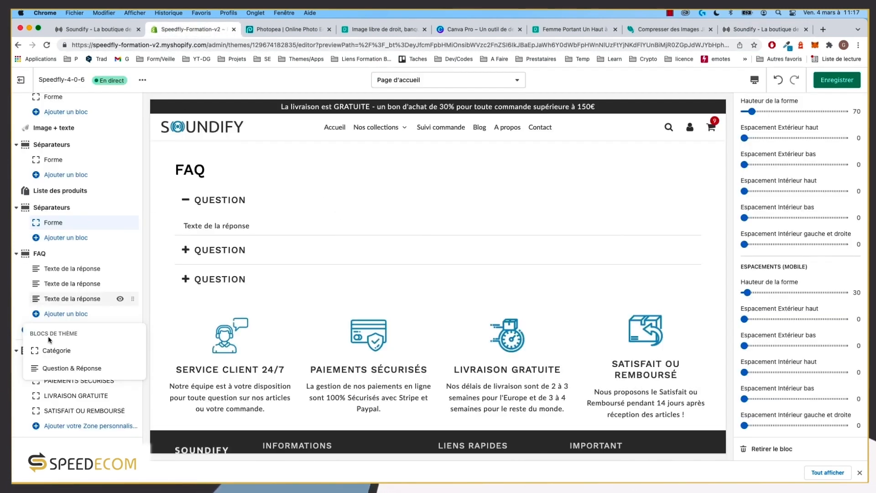
Step: Add a question block and give the first block the reference store's first question as its title
click(64, 368)
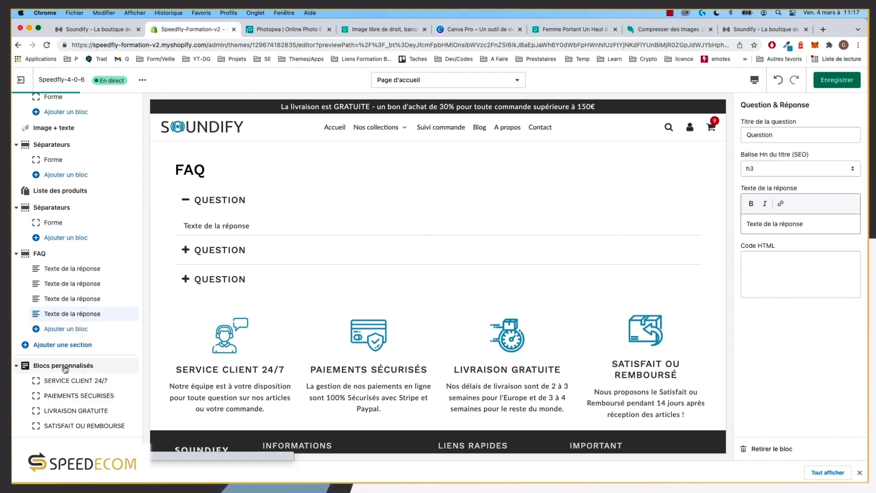
click(72, 269)
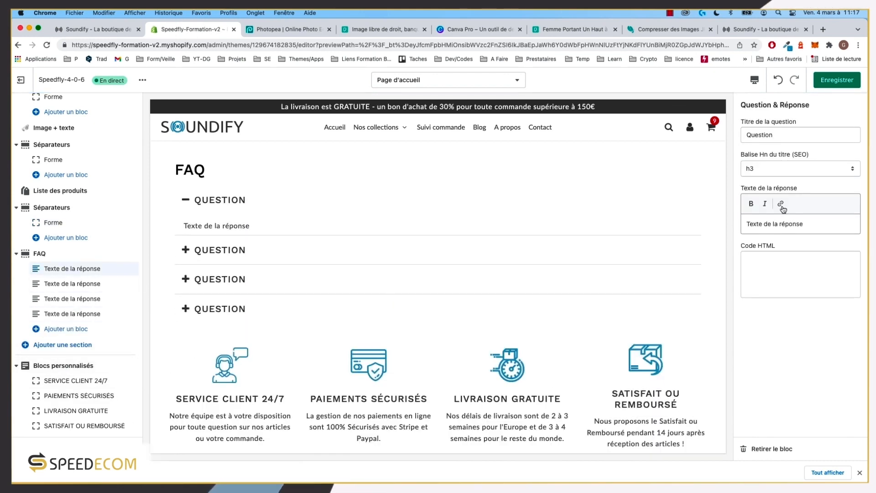
drag(552, 243, 336, 247)
key(super+c)
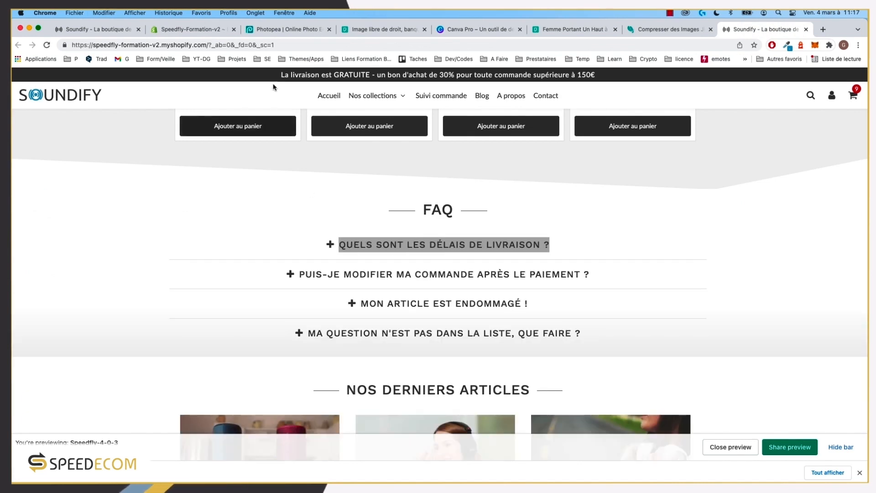
click(190, 29)
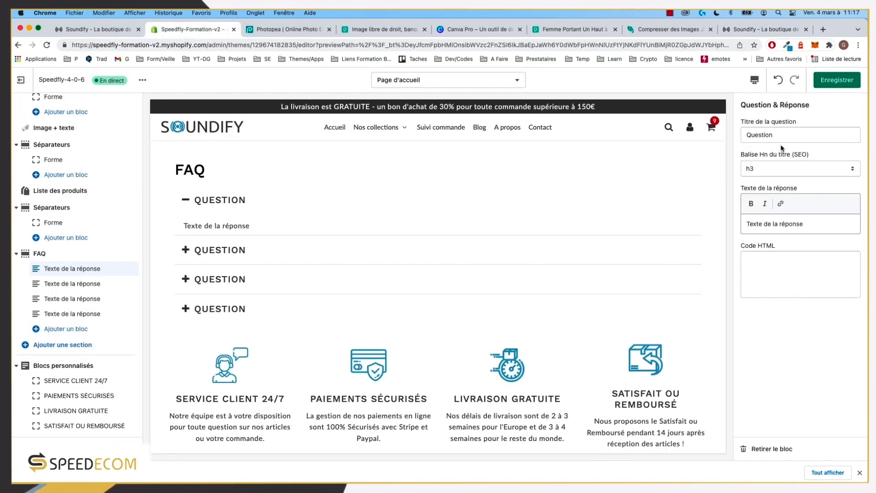
double_click(760, 134)
key(super+v)
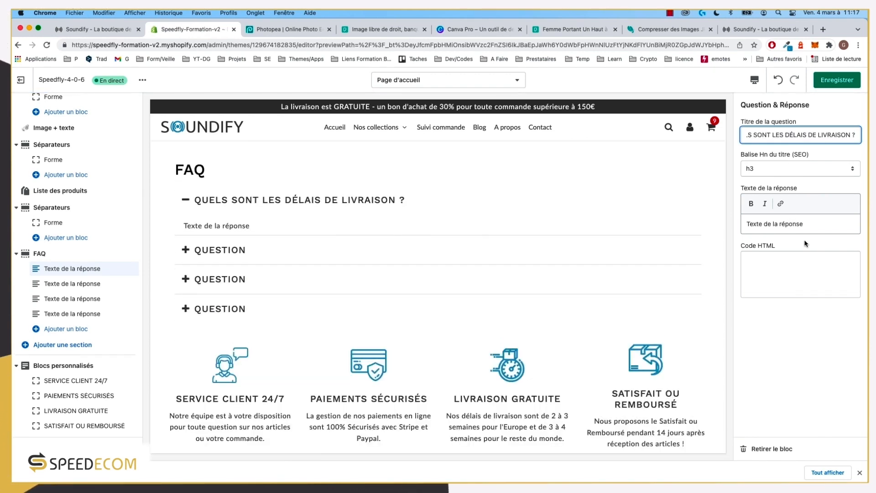
Step: Copy the first answer paragraph from the reference store into the first block's answer
click(762, 29)
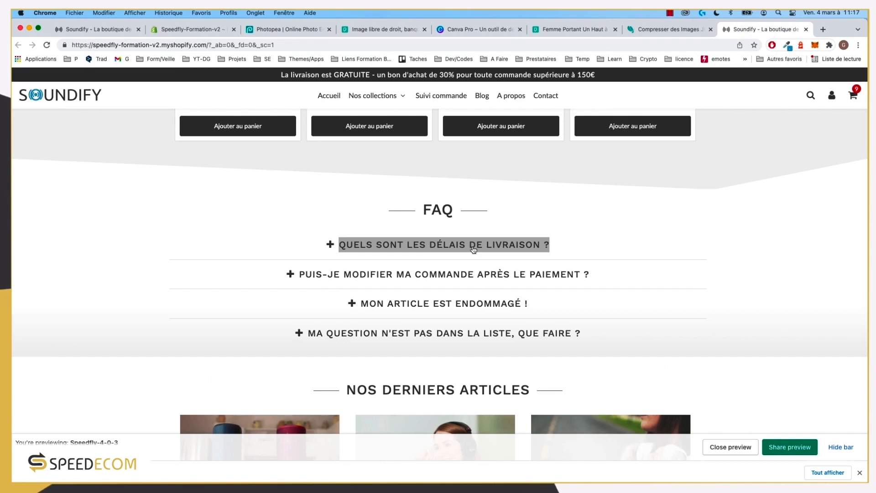
click(470, 245)
drag(490, 296, 191, 270)
key(super+c)
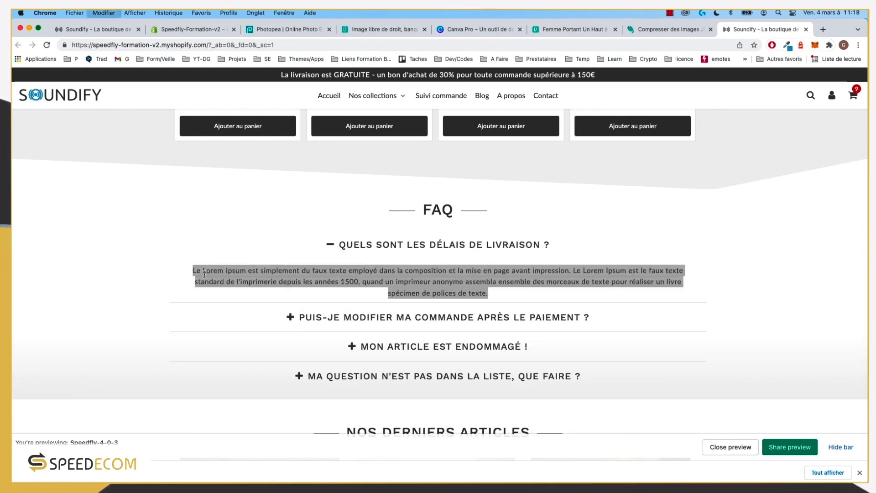
click(179, 29)
triple_click(792, 232)
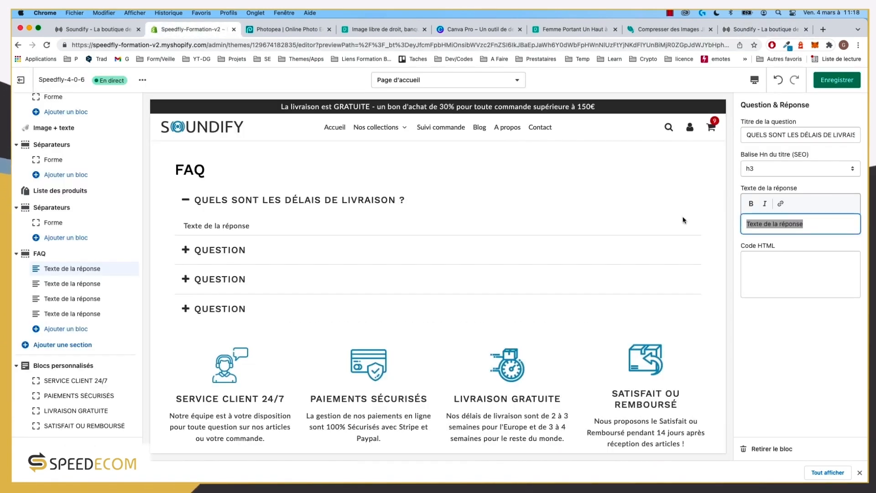
key(super+v)
Step: Paste the copied answer paragraph into the second, third and fourth blocks' answers
click(250, 278)
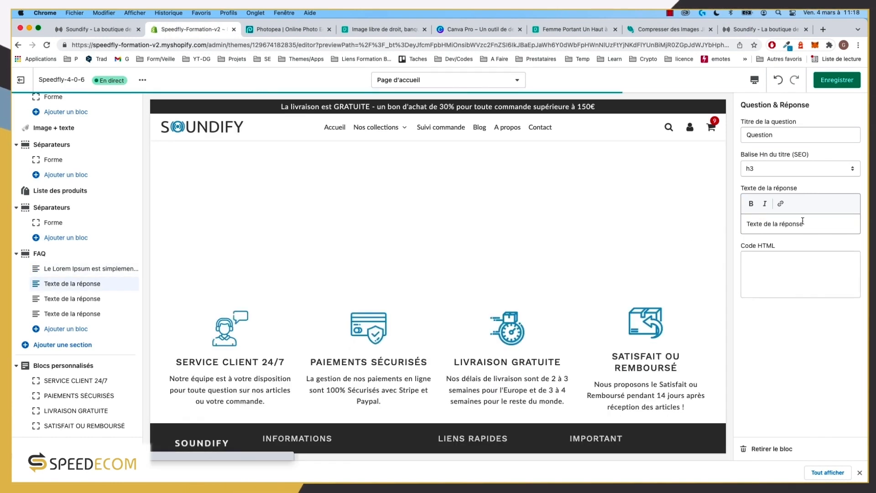
key(super+v)
key(super+a)
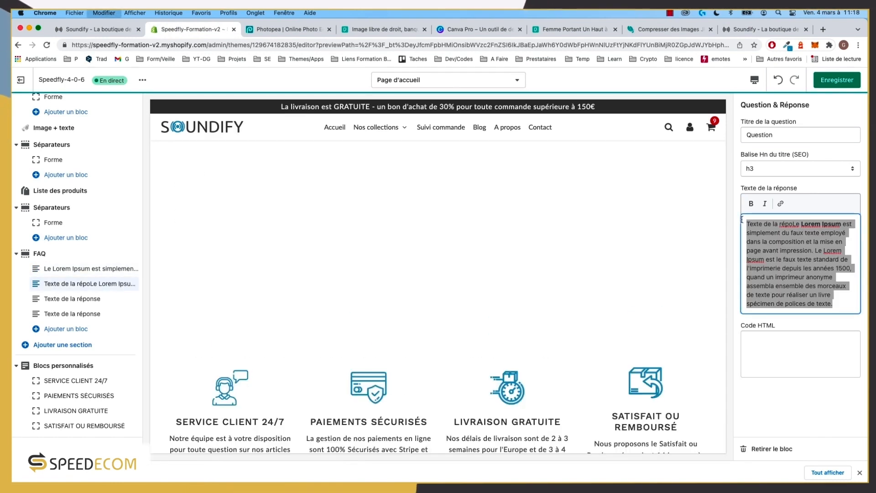
key(super+v)
click(72, 298)
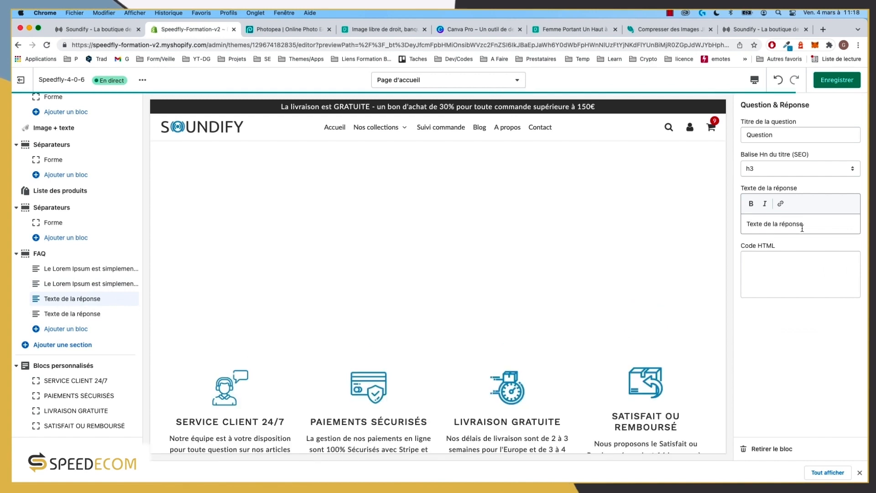
click(803, 224)
key(super+a)
key(super+v)
click(64, 314)
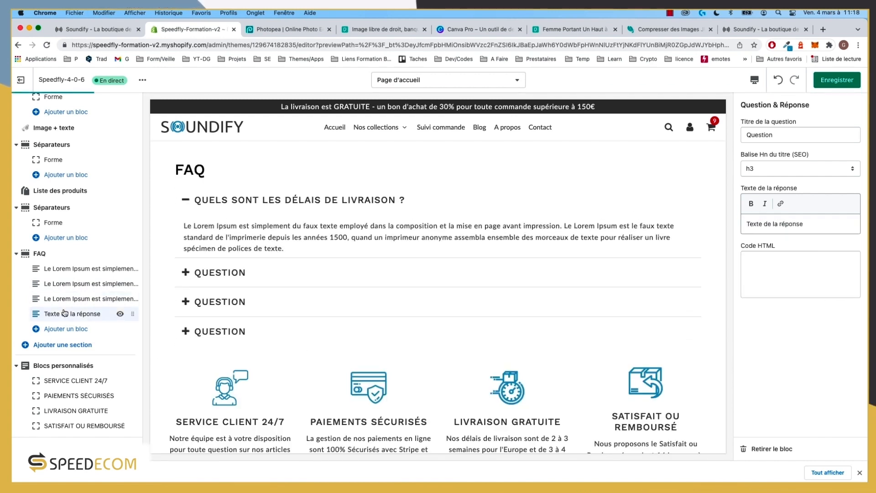
click(760, 228)
key(alt+shift+Left)
key(alt+shift+Left)
key(alt+shift+Left)
key(alt+shift+Left)
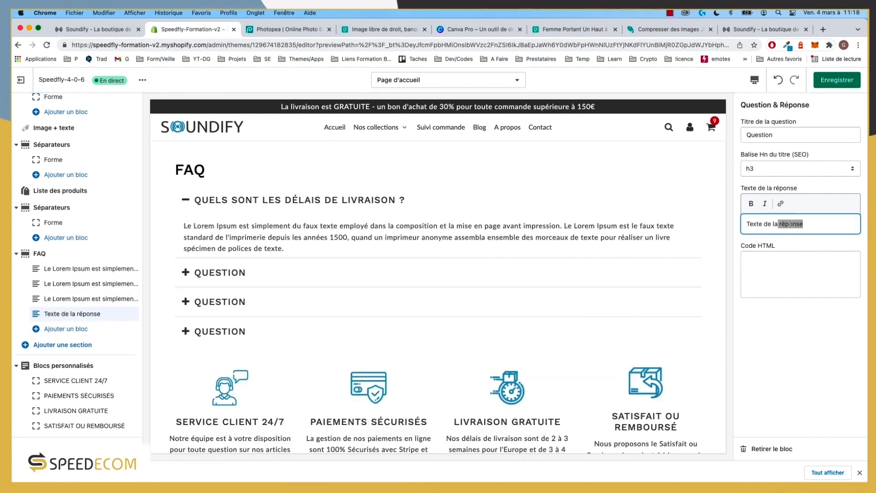
key(super+v)
Step: Replace a block title with the second question copied from the reference store
click(88, 269)
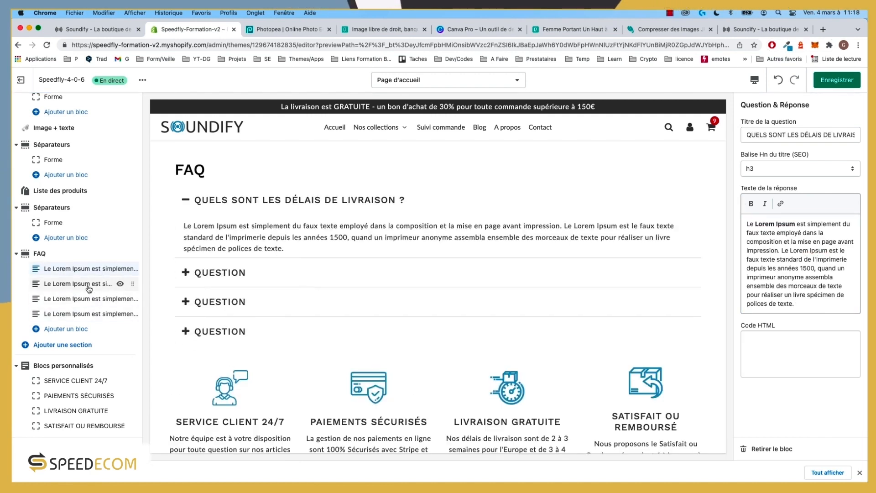
click(760, 30)
drag(590, 318, 313, 323)
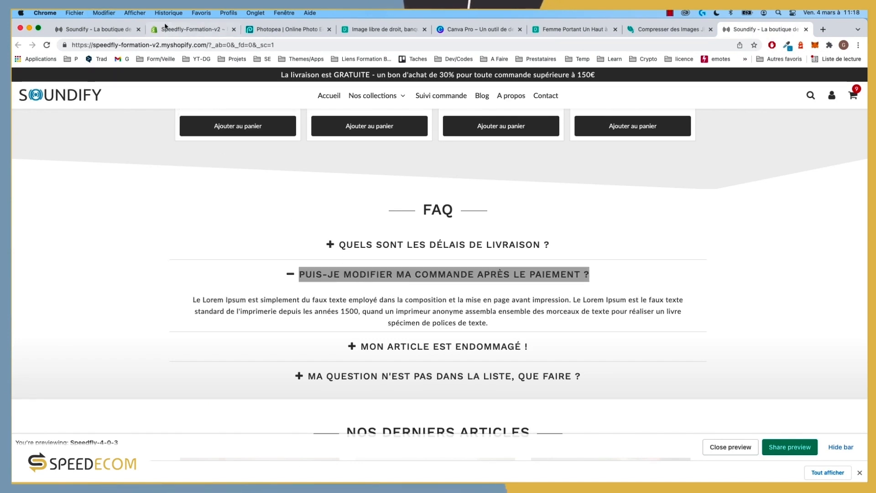
click(158, 30)
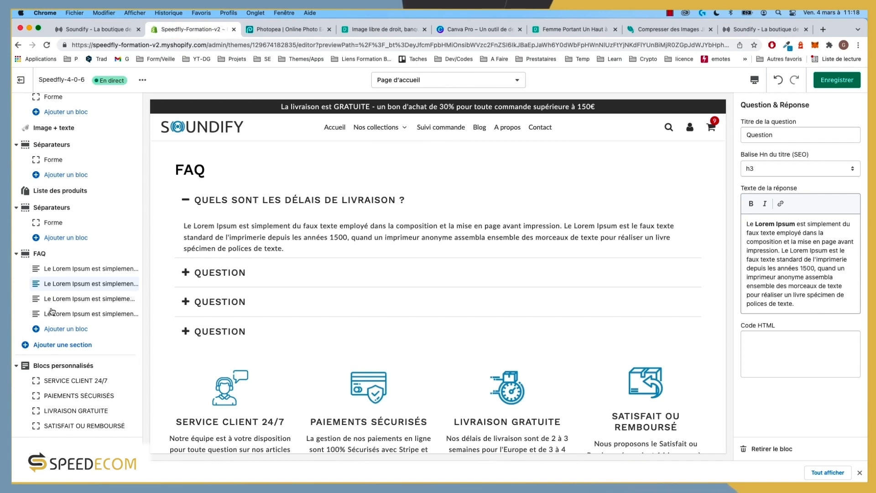
double_click(755, 135)
key(super+v)
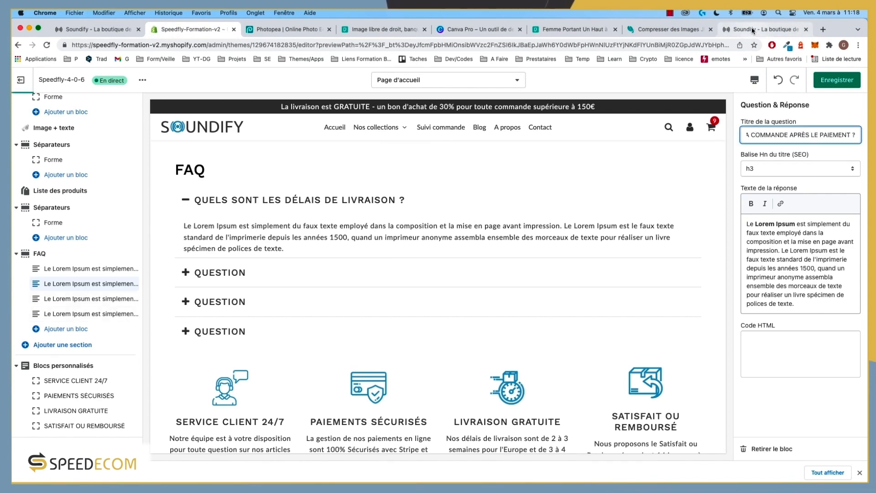
Step: Retitle the third block 'MON ARTICLE EST ENDOMMAGÉ !'
click(762, 29)
click(377, 346)
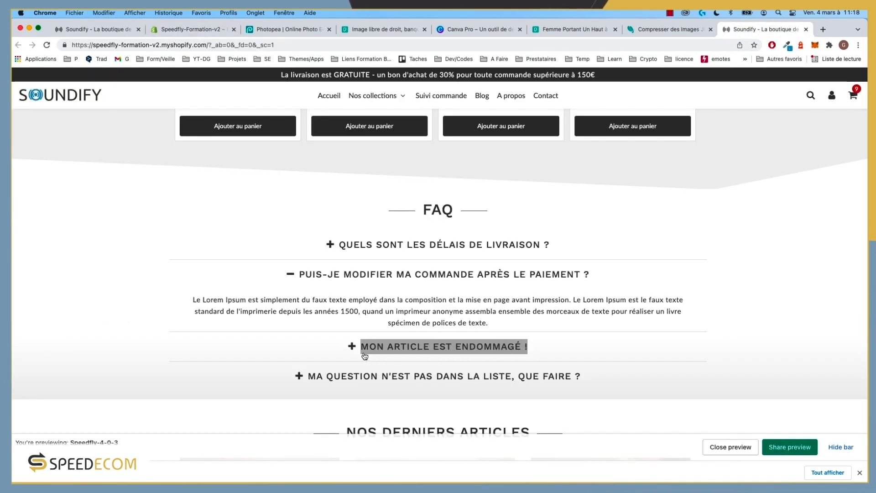
click(173, 30)
click(94, 298)
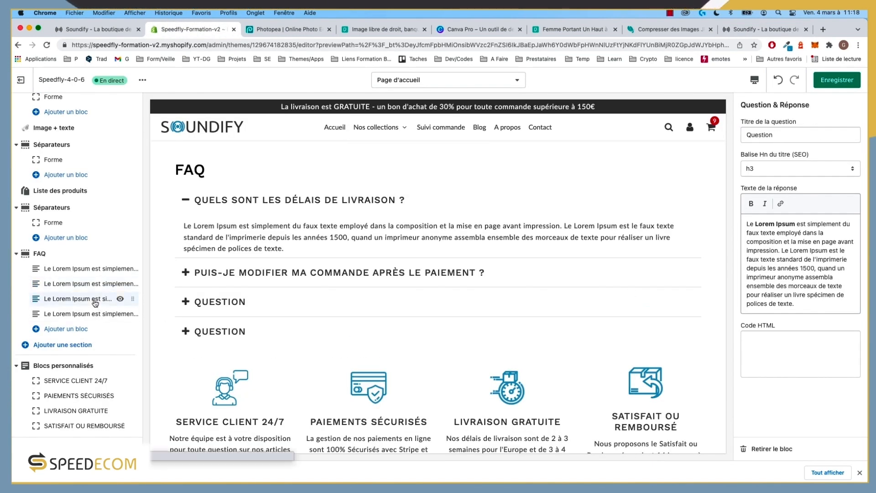
double_click(776, 136)
key(super+v)
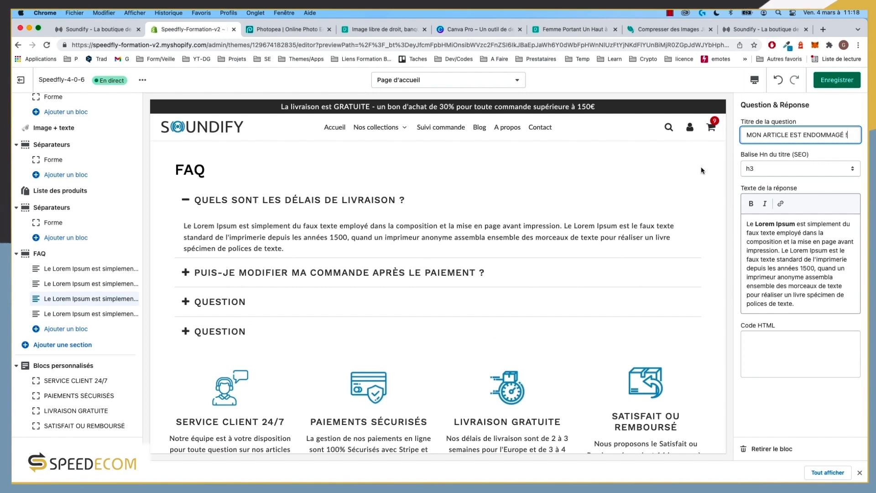
Step: Retitle the fourth block 'MA QUESTION N'EST PAS DANS LA LISTE, QUE FAIRE ?' and save with Cmd+S
click(761, 30)
drag(582, 377, 295, 378)
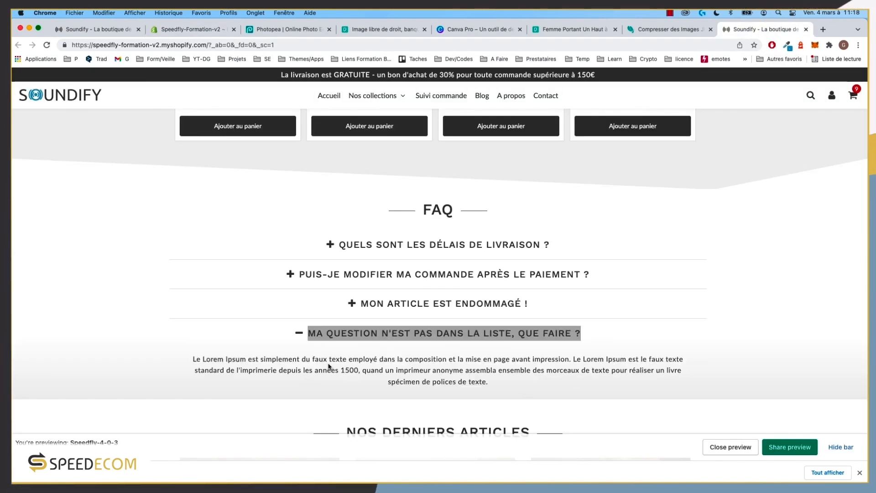
key(super+c)
click(173, 30)
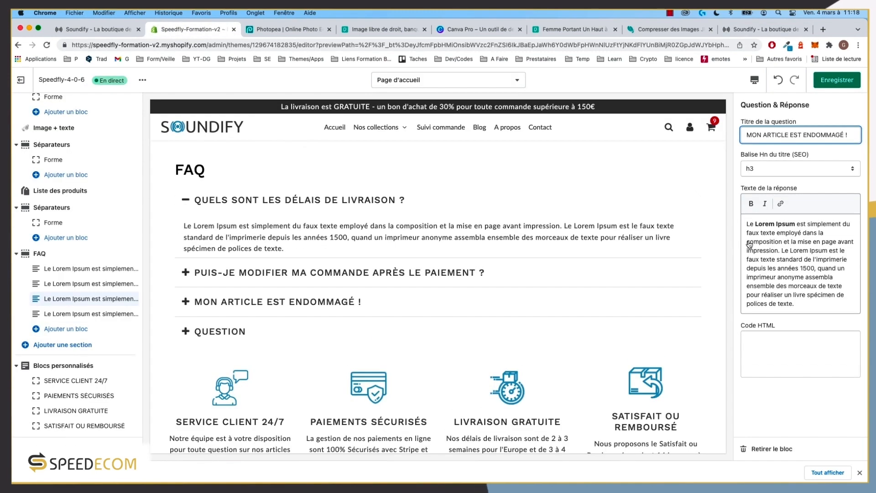
click(110, 313)
click(798, 134)
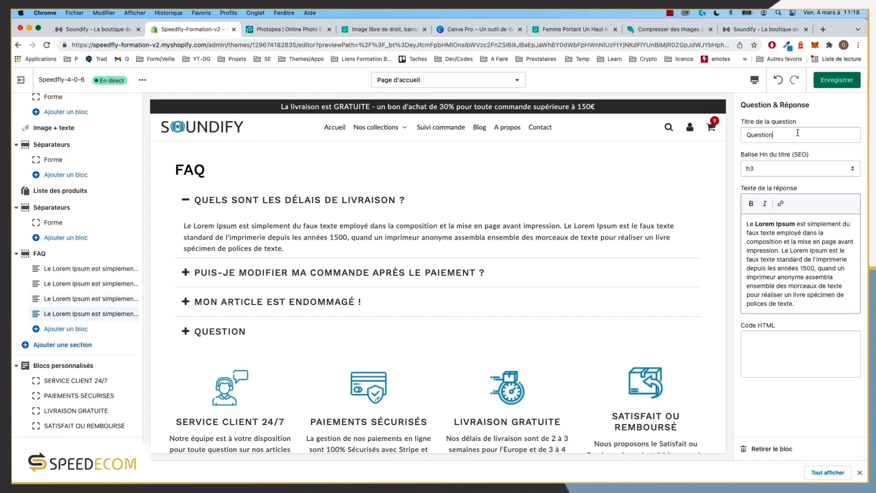
key(super+a)
key(super+v)
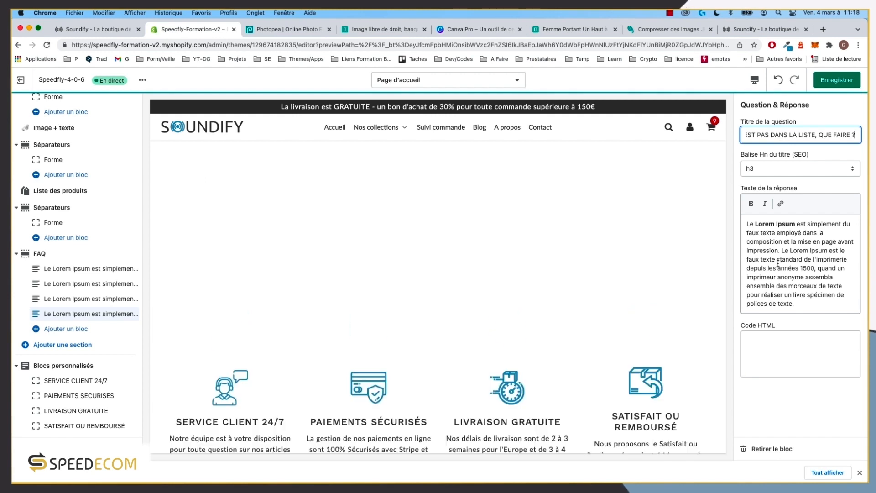
scroll(475, 336, up, 3)
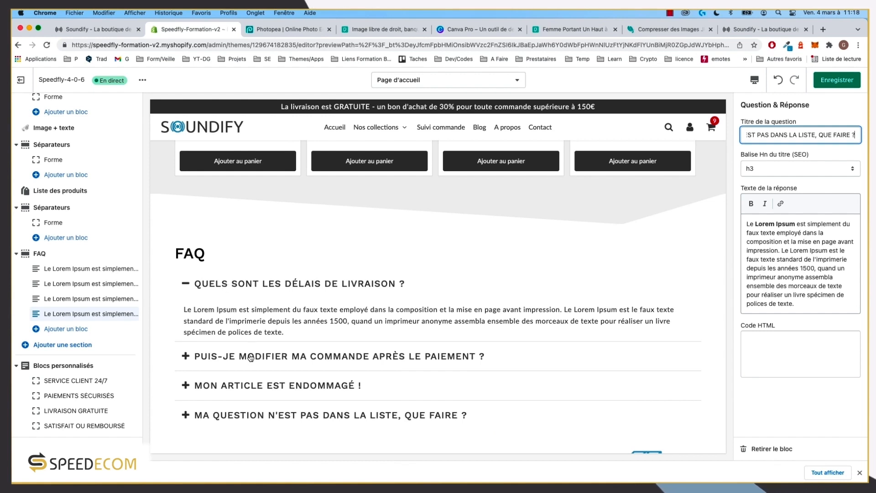
key(super+s)
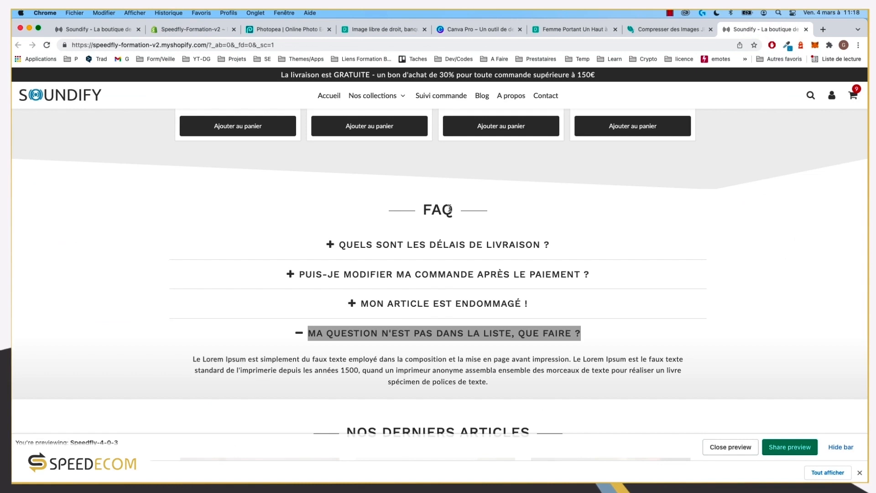
click(175, 30)
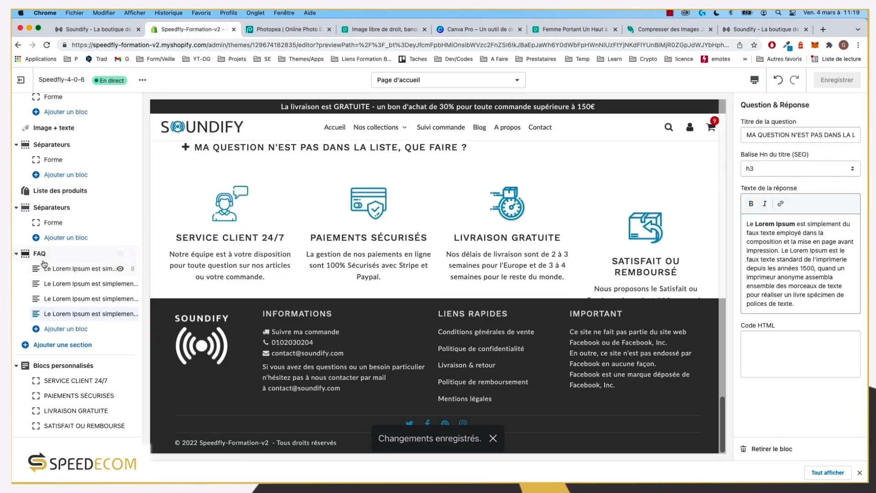
Step: Toggle 'Fermer le 1er onglet ouvert par défaut' on and off, keeping the first question open
click(41, 255)
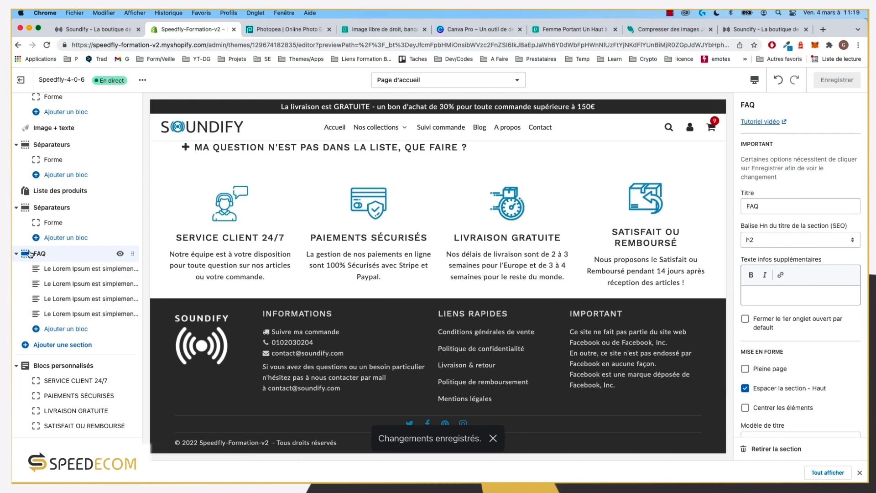
click(764, 28)
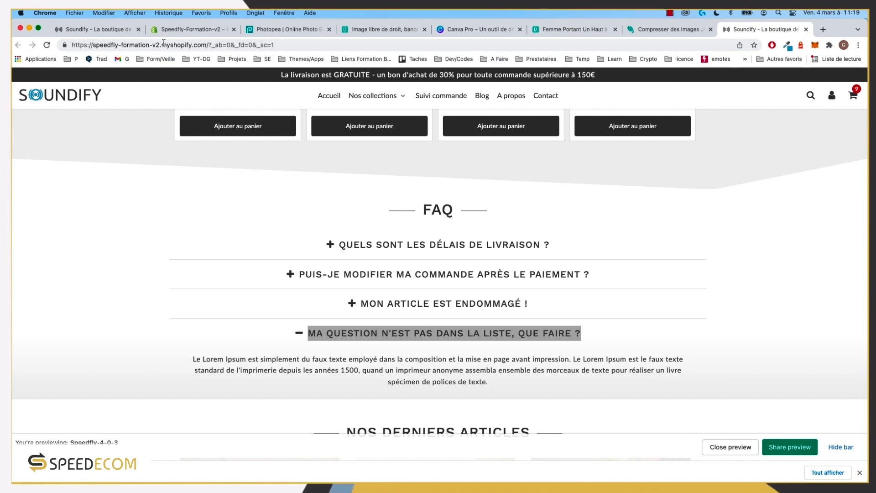
click(178, 29)
double_click(765, 206)
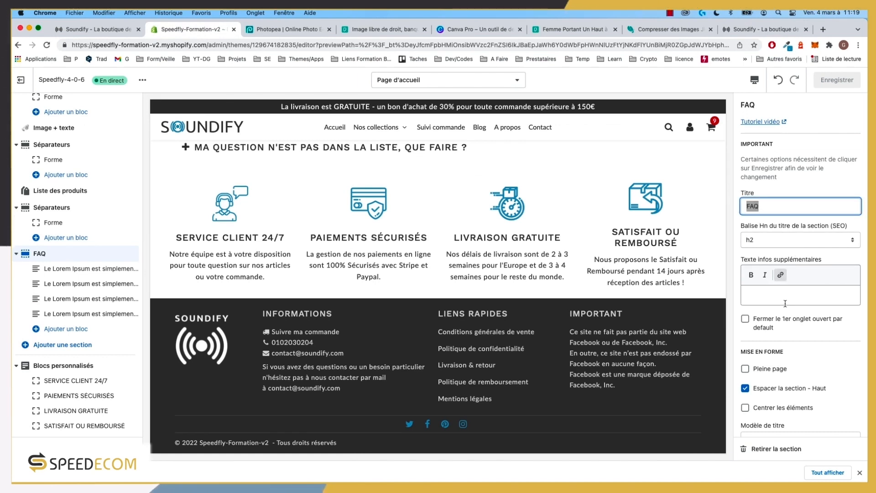
scroll(784, 296, down, 3)
click(772, 254)
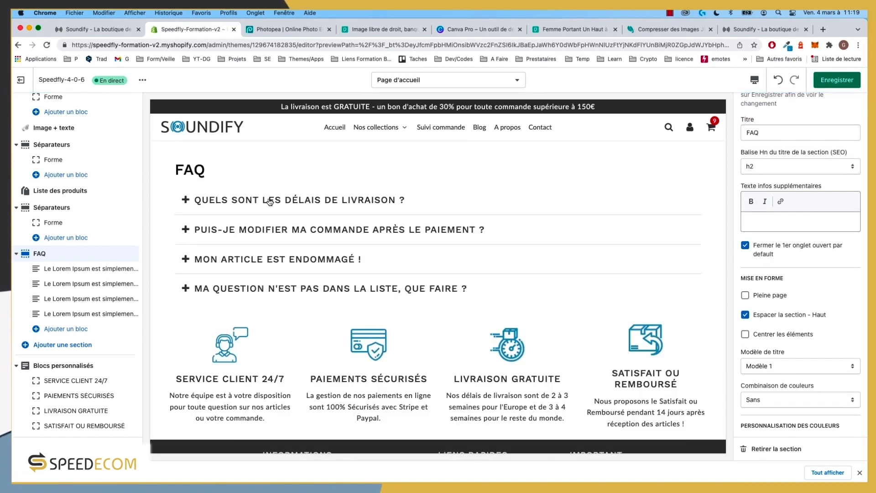
click(768, 254)
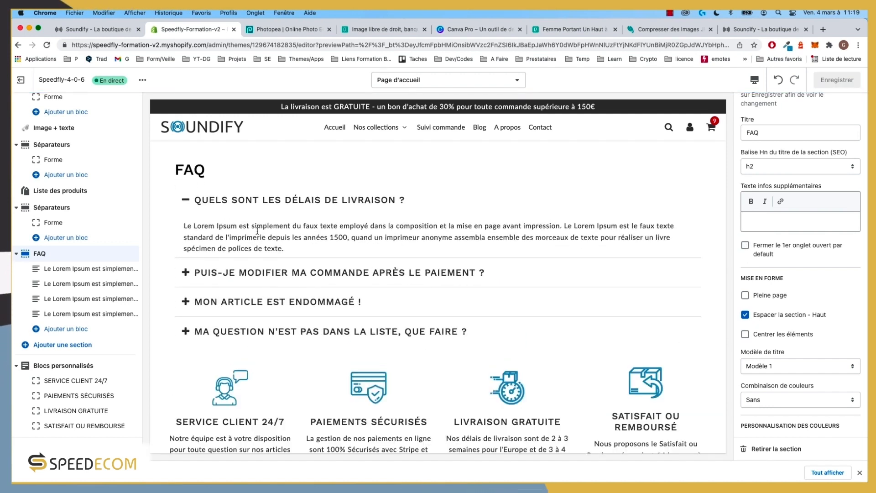
Step: Reload the storefront preview of the edited theme
click(747, 29)
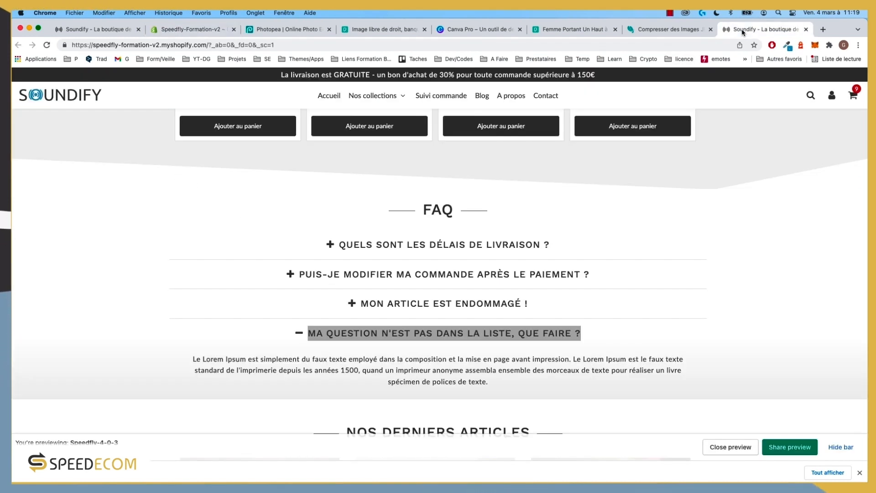
scroll(99, 115, up, 1)
click(47, 49)
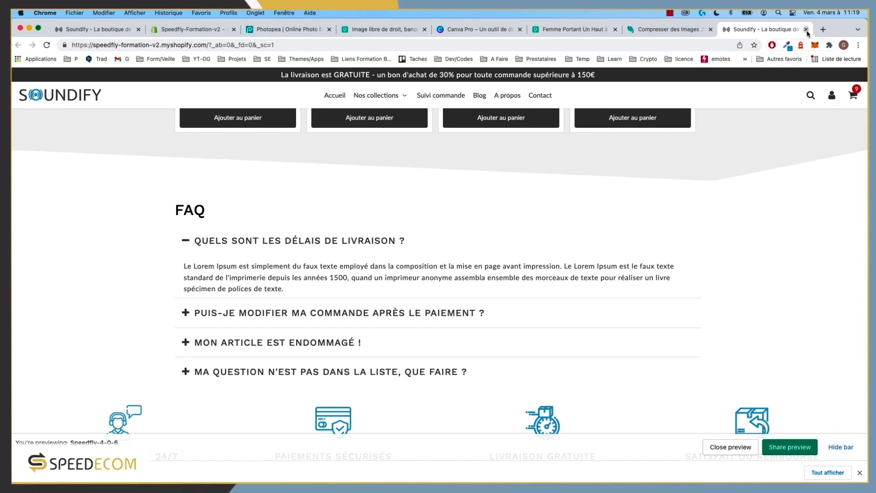
Step: Close the edited-theme preview tab, reattach the reference Soundify window and scroll to its FAQ
click(806, 30)
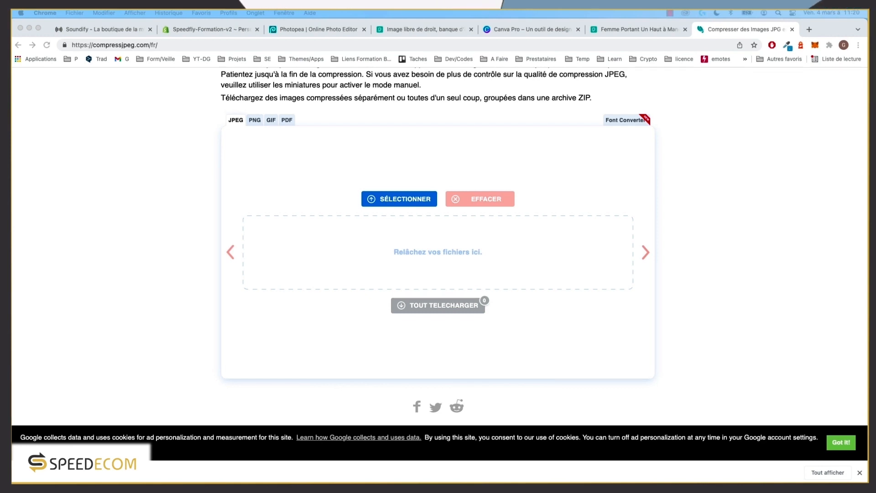
drag(639, 480, 738, 82)
drag(536, 83, 797, 30)
scroll(589, 323, down, 5)
scroll(589, 323, down, 10)
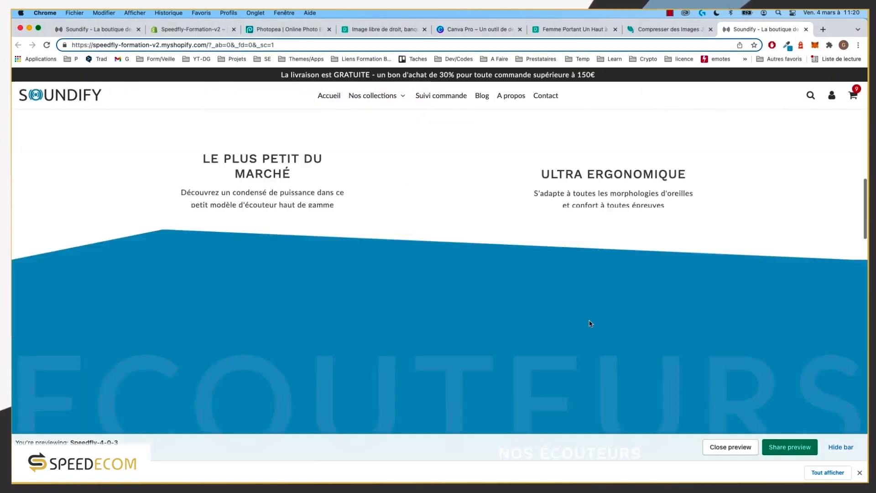
scroll(590, 324, down, 10)
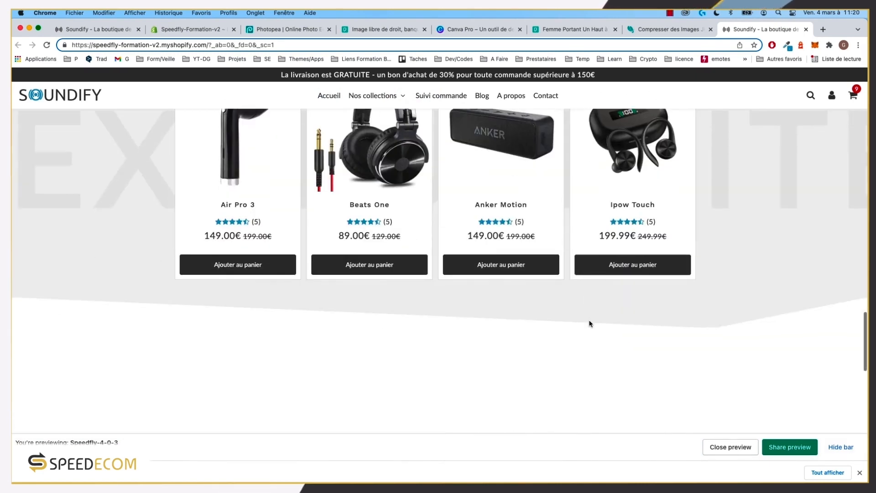
scroll(569, 313, up, 3)
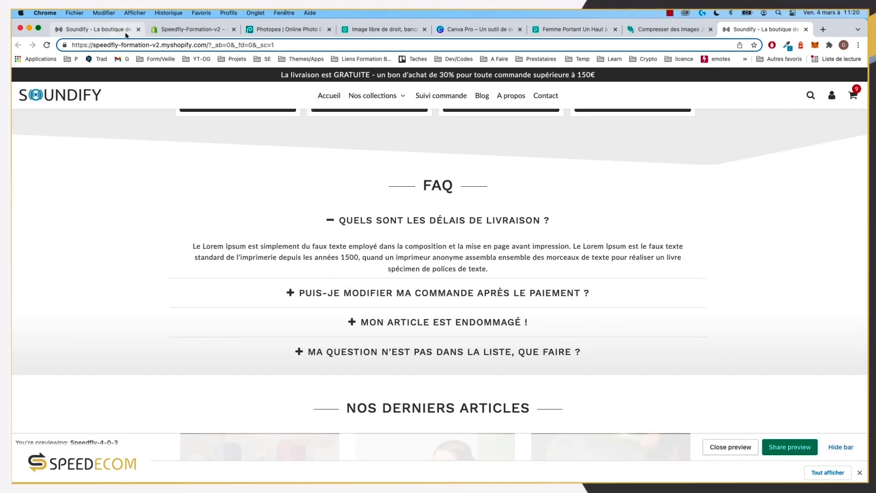
click(178, 29)
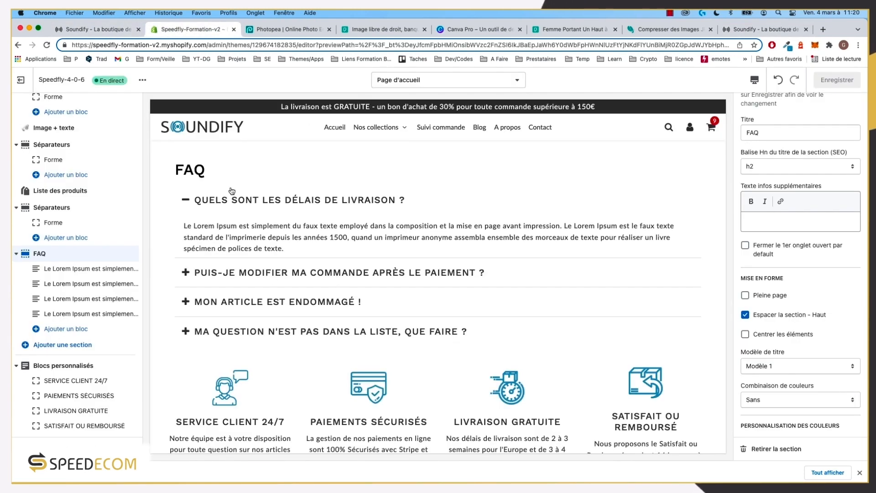
Step: Uncheck 'Espacer la section - Haut' and set Modèle de titre to Modèle 3
scroll(805, 307, down, 1)
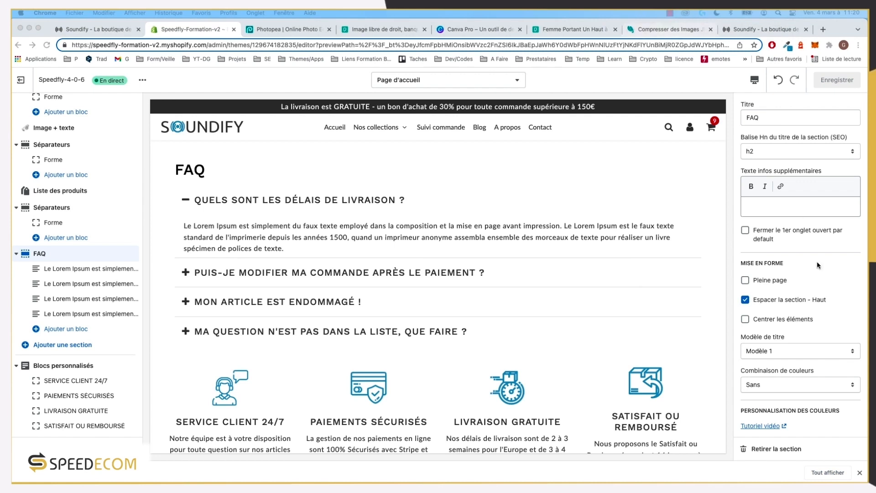
click(778, 298)
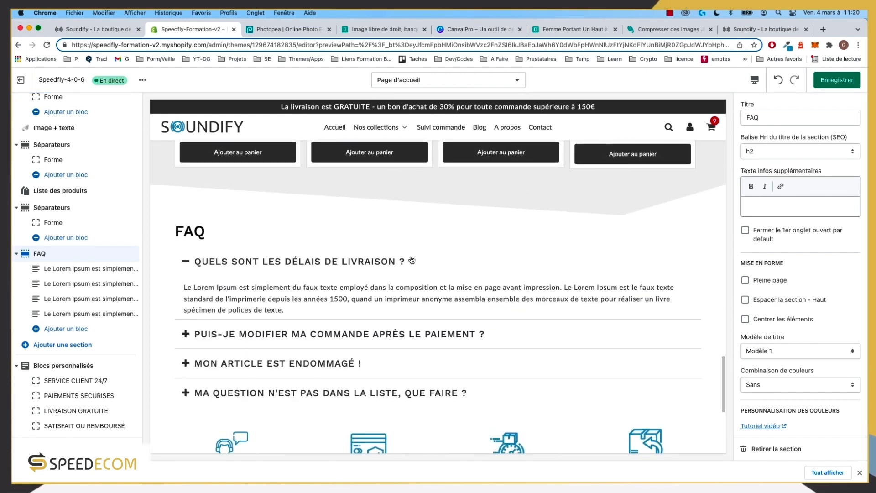
scroll(803, 363, down, 1)
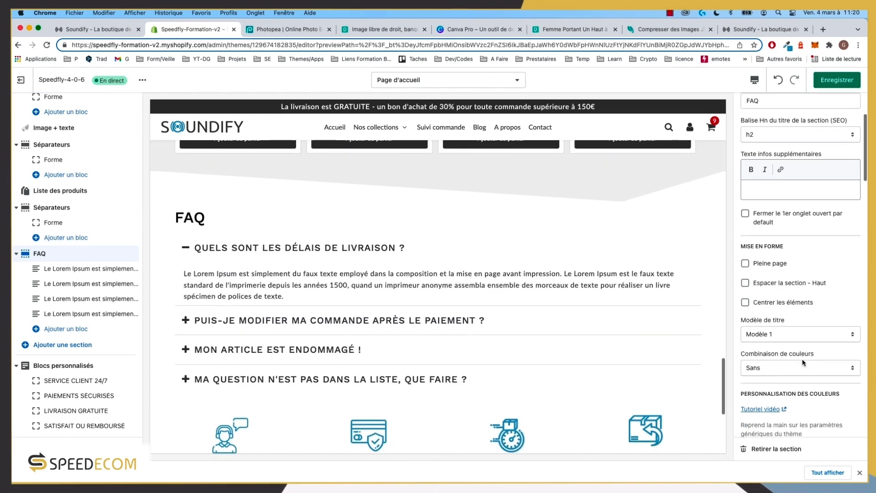
scroll(803, 363, down, 1)
click(781, 323)
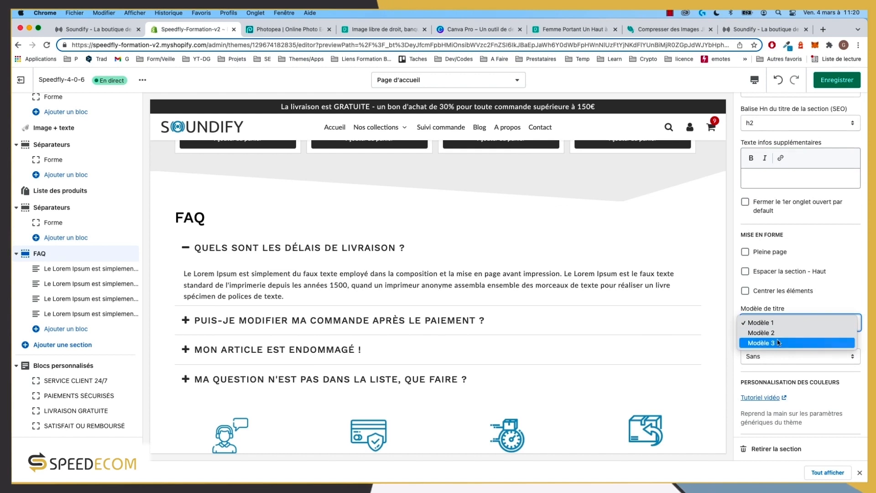
click(779, 342)
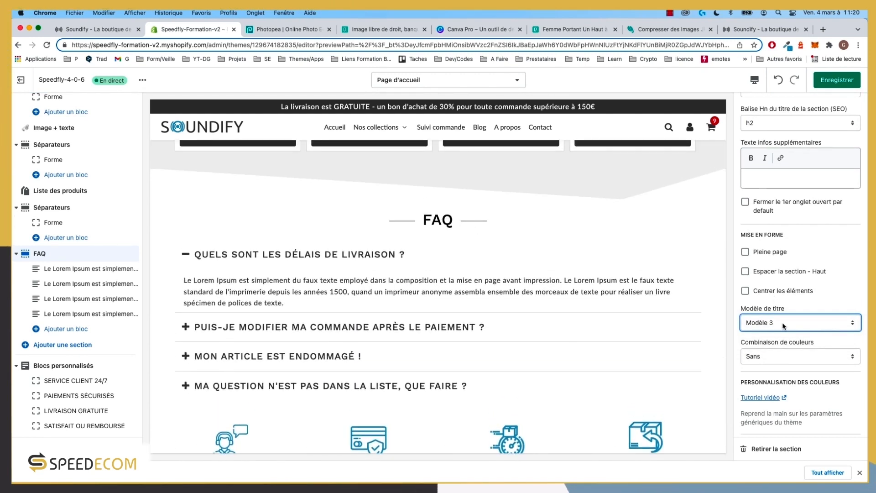
Step: After comparing with the reference FAQ, check Activer under SECTION to enable the background
scroll(450, 249, down, 3)
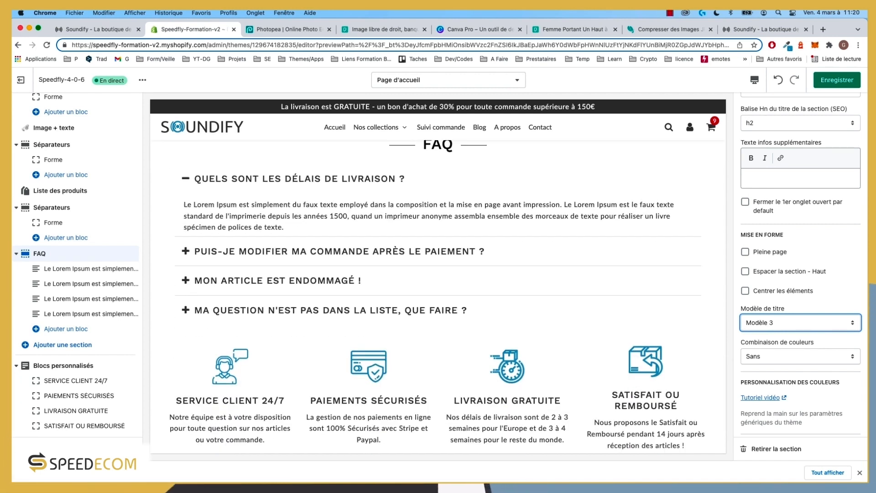
scroll(844, 321, up, 3)
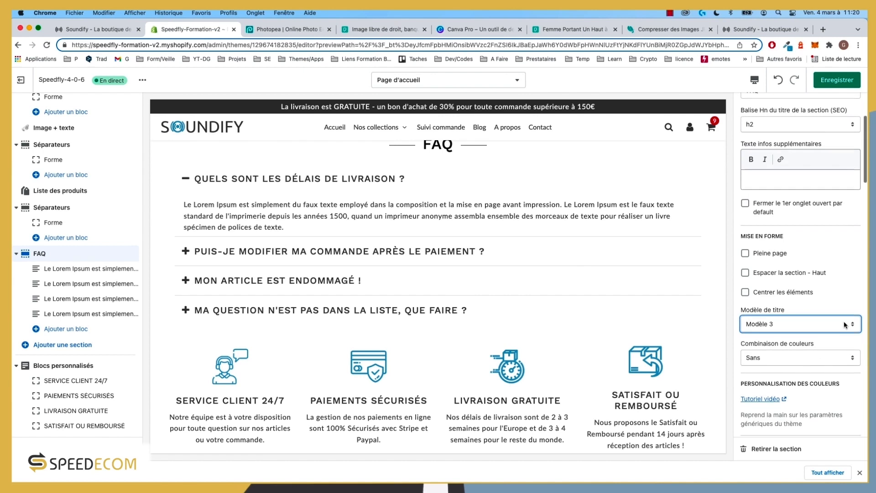
click(758, 29)
scroll(479, 288, up, 1)
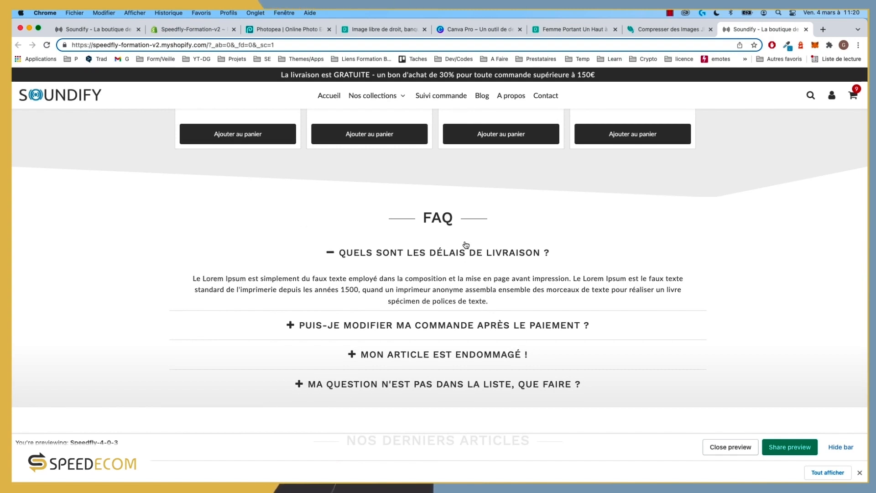
click(176, 30)
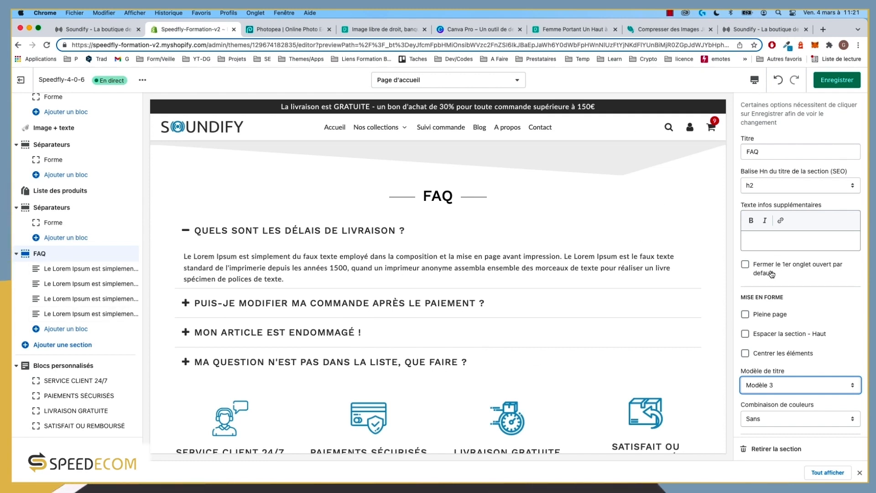
scroll(790, 319, down, 3)
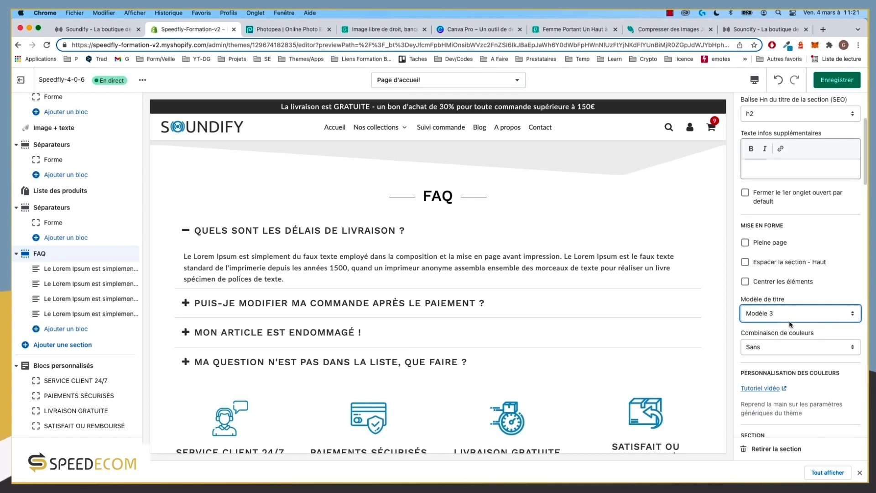
scroll(789, 274, down, 8)
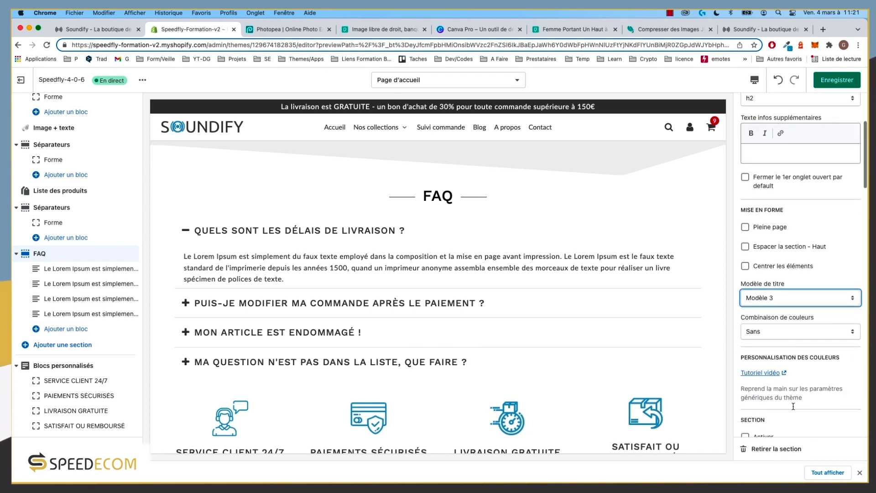
click(765, 242)
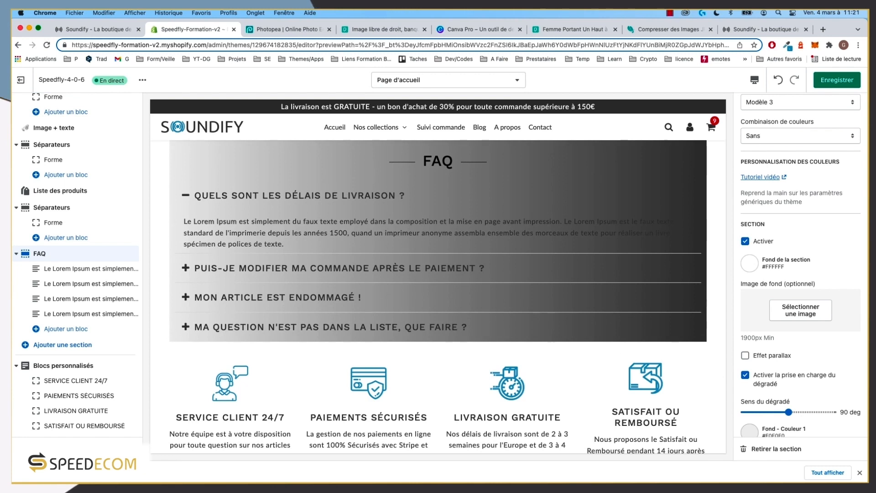
Step: Set the gradient's Fond - Couleur 1 to white and Fond - Couleur 2 to #EFEFEF
scroll(835, 437, down, 3)
click(750, 371)
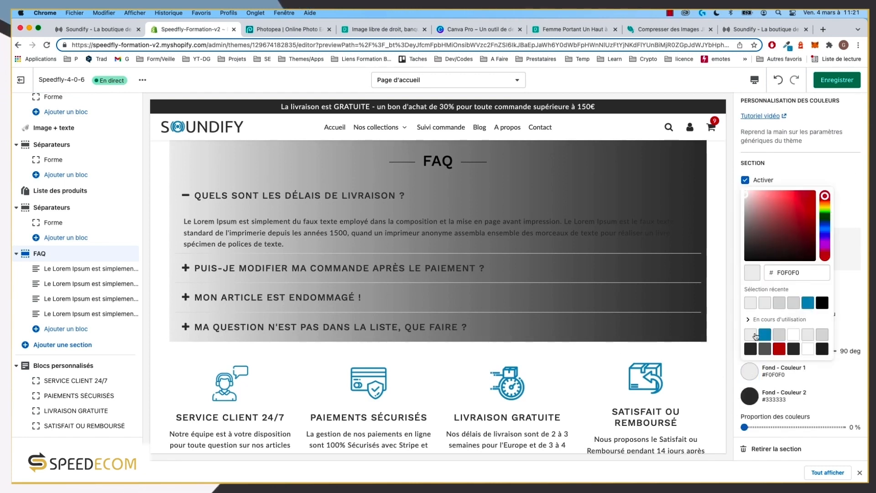
click(791, 336)
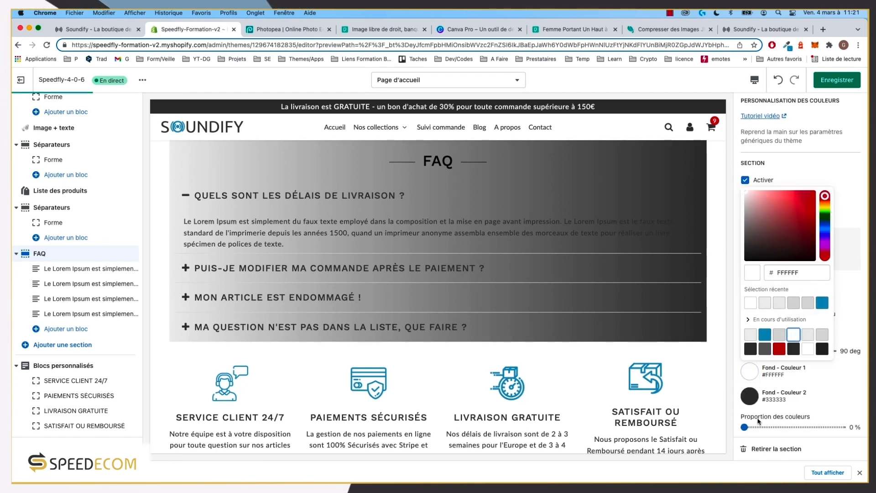
click(753, 401)
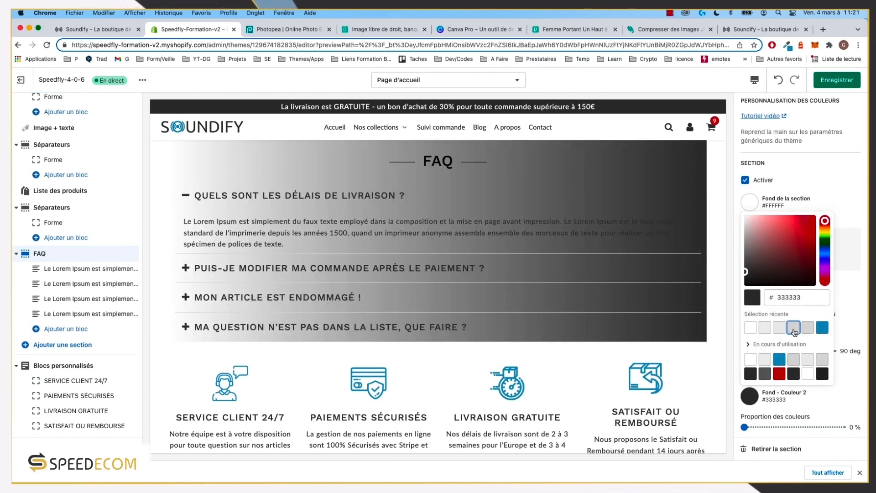
click(809, 327)
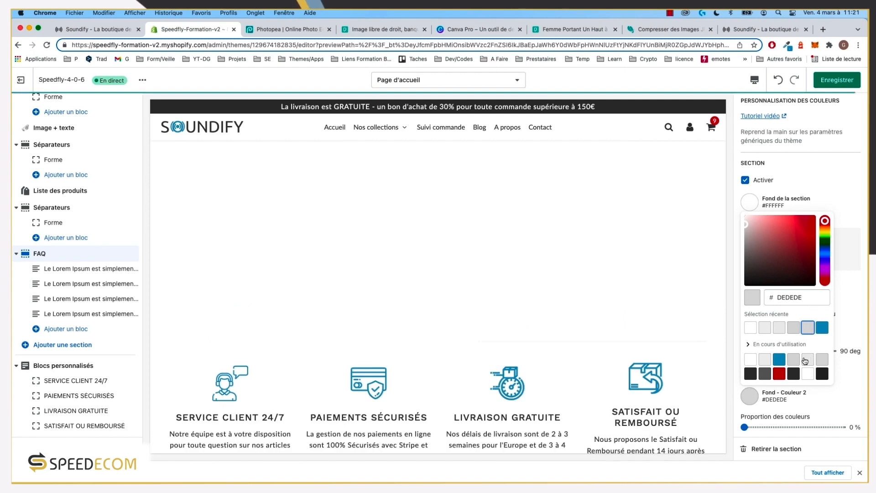
click(807, 360)
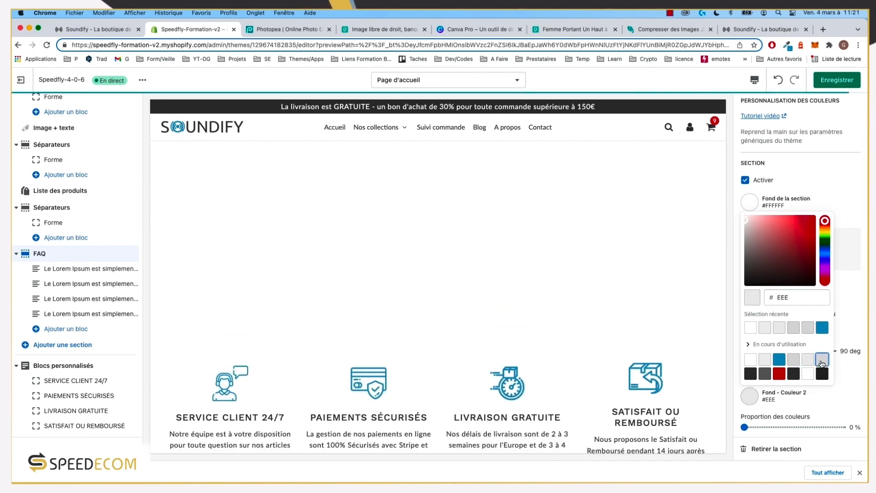
click(765, 360)
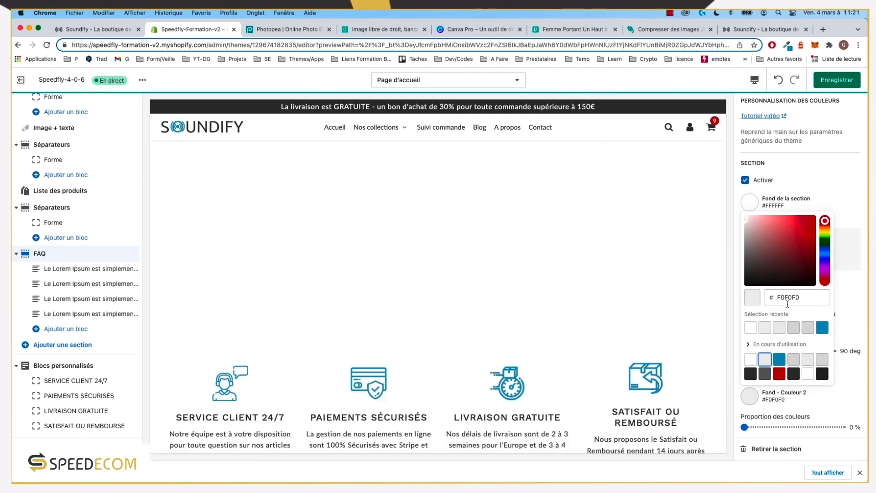
click(790, 297)
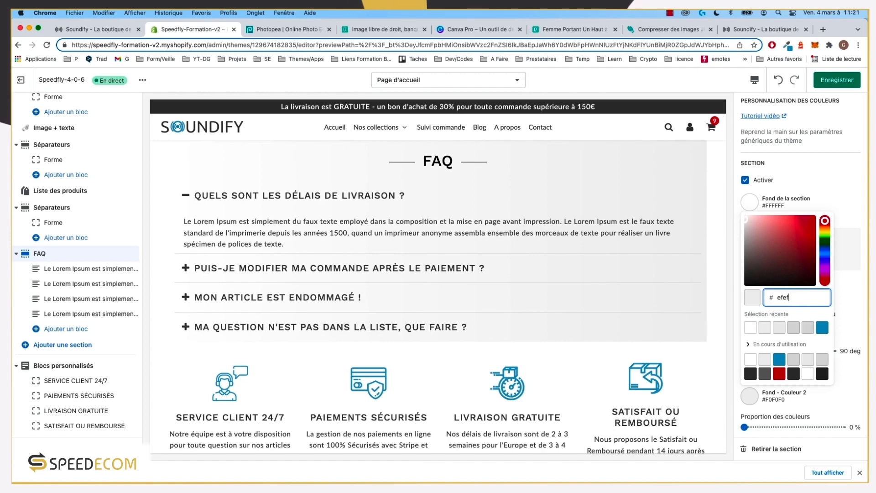
click(848, 304)
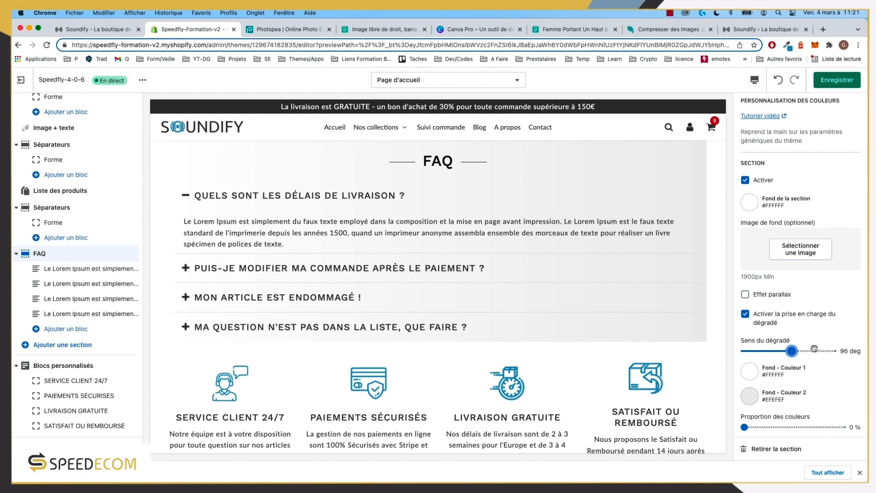
Step: Set Sens du dégradé to 180 deg and Début du flou to 70 %
drag(789, 350, 830, 351)
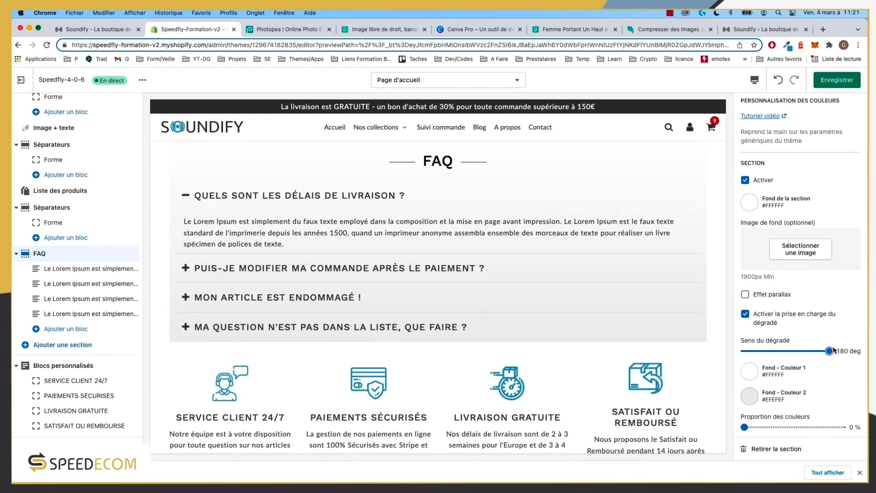
scroll(532, 324, up, 2)
scroll(534, 324, up, 1)
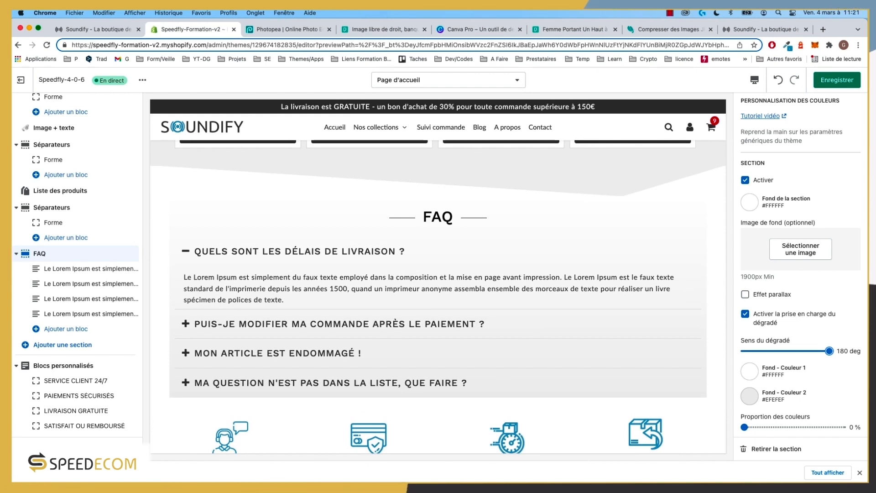
scroll(771, 379, down, 3)
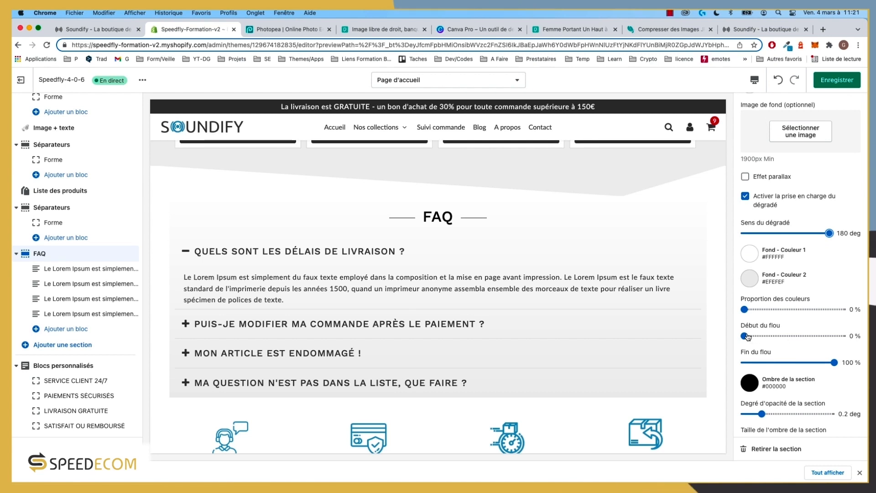
drag(747, 335, 811, 336)
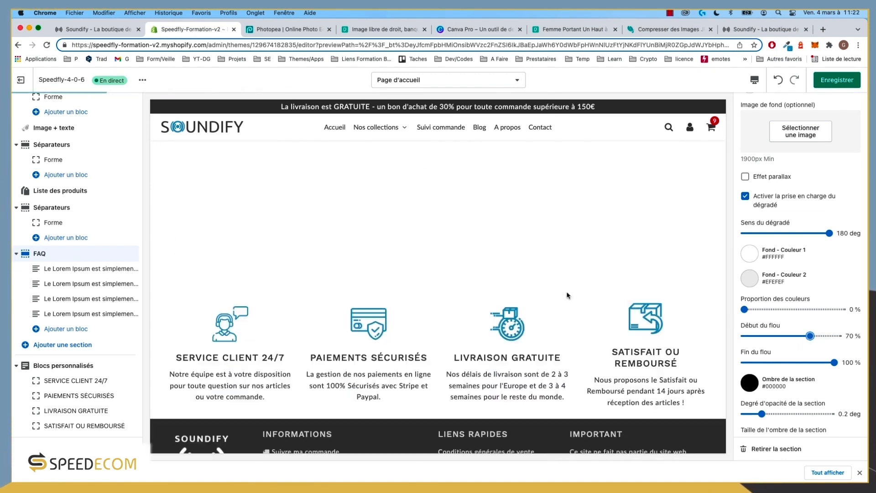
scroll(538, 316, up, 1)
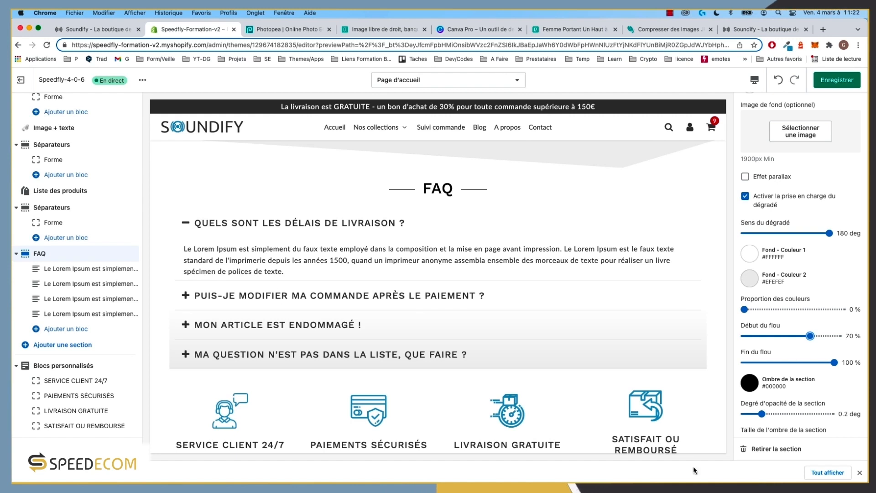
scroll(831, 371, down, 10)
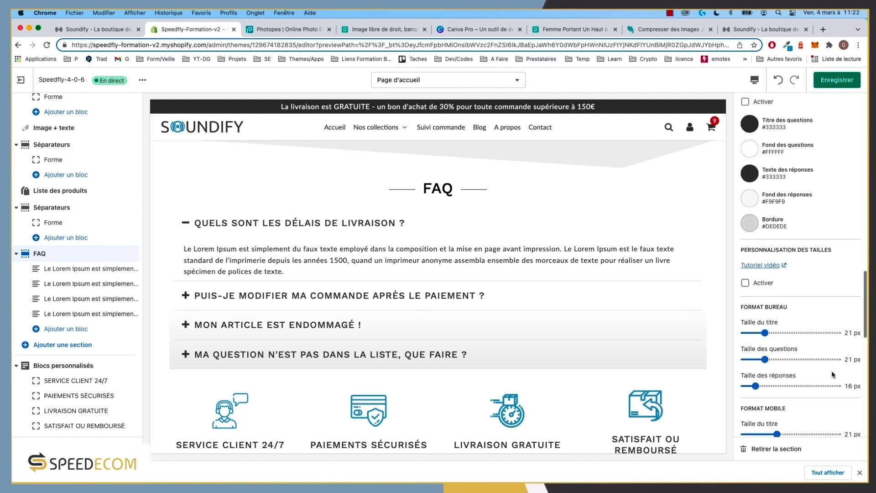
scroll(833, 375, down, 1)
scroll(829, 372, down, 4)
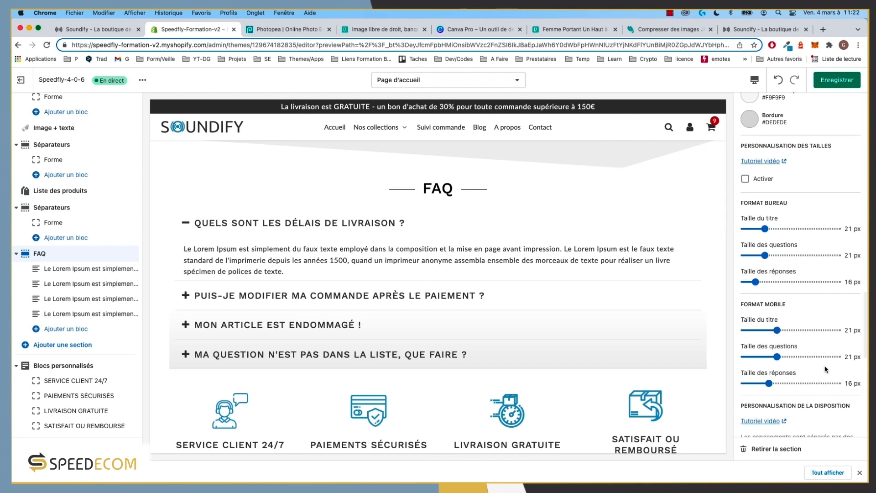
scroll(362, 252, up, 3)
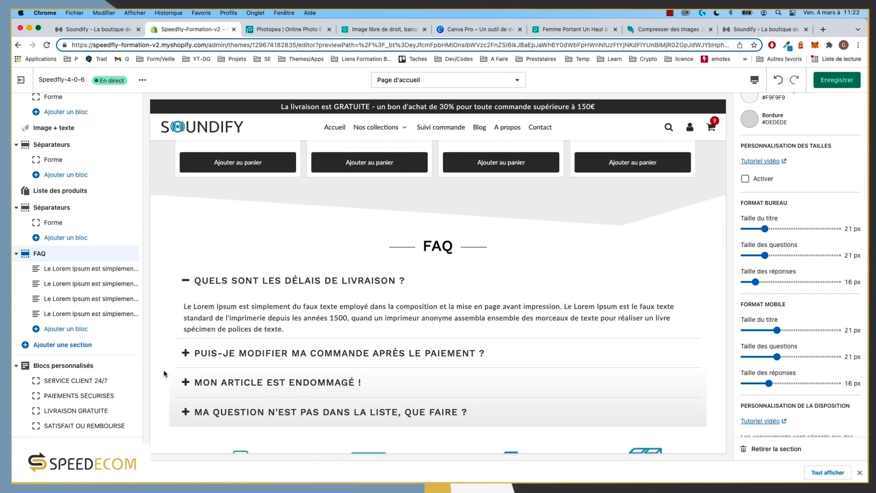
scroll(789, 233, up, 15)
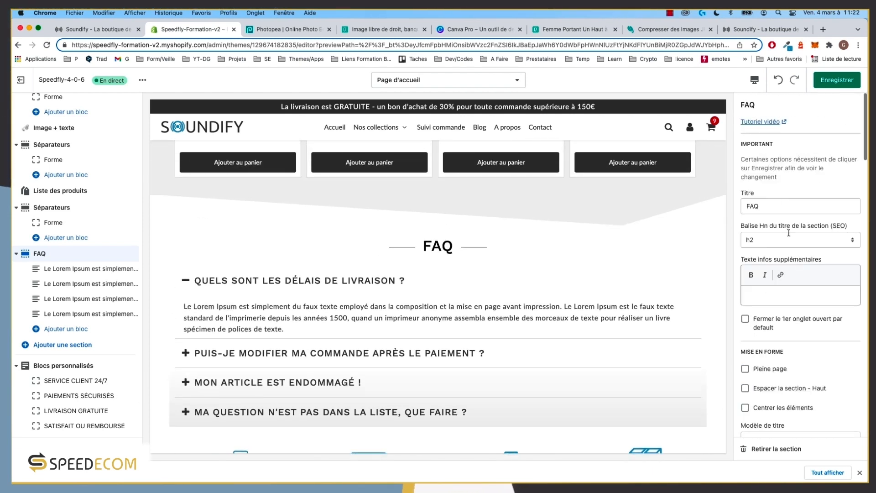
Step: Save the full-page-width FAQ and view it in the storefront tab
scroll(786, 246, down, 8)
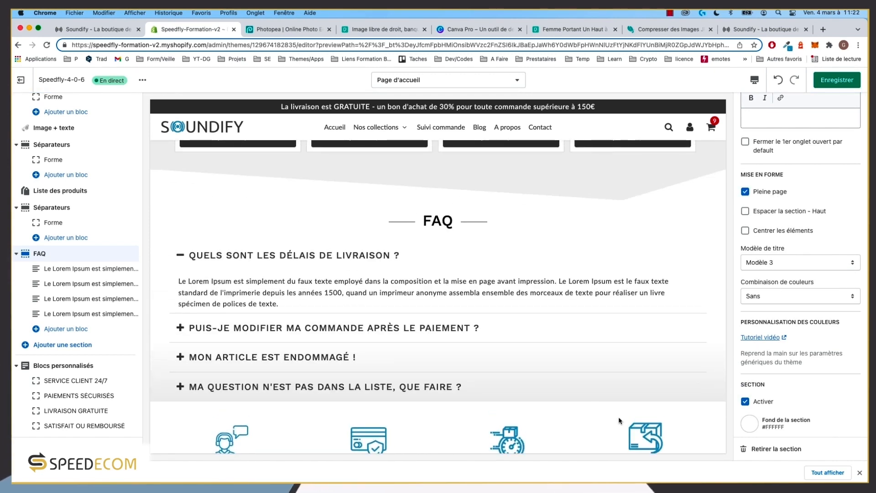
click(838, 81)
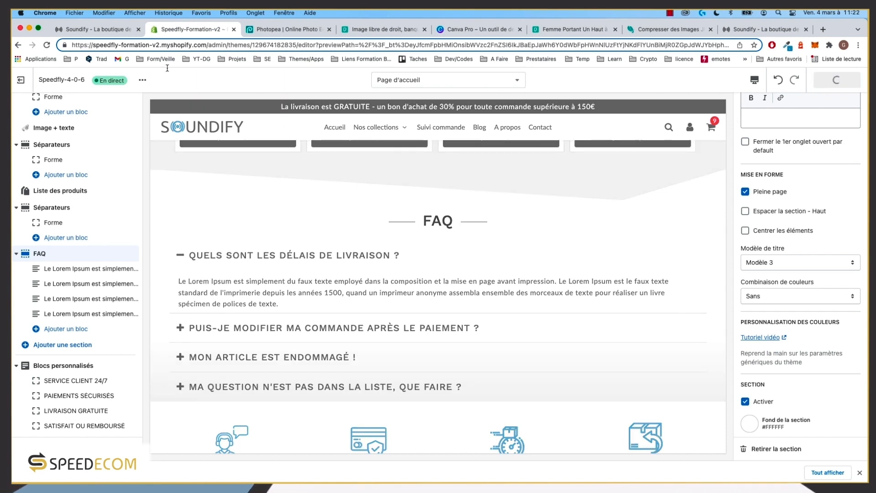
click(94, 30)
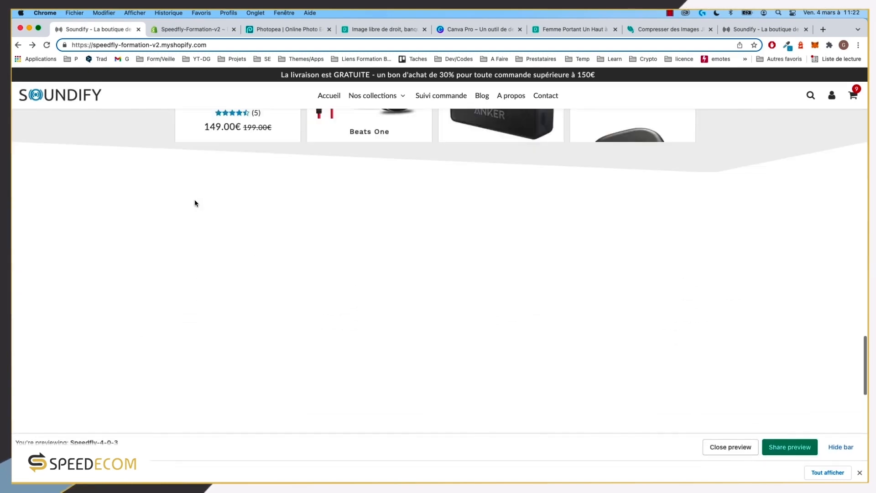
scroll(195, 203, down, 15)
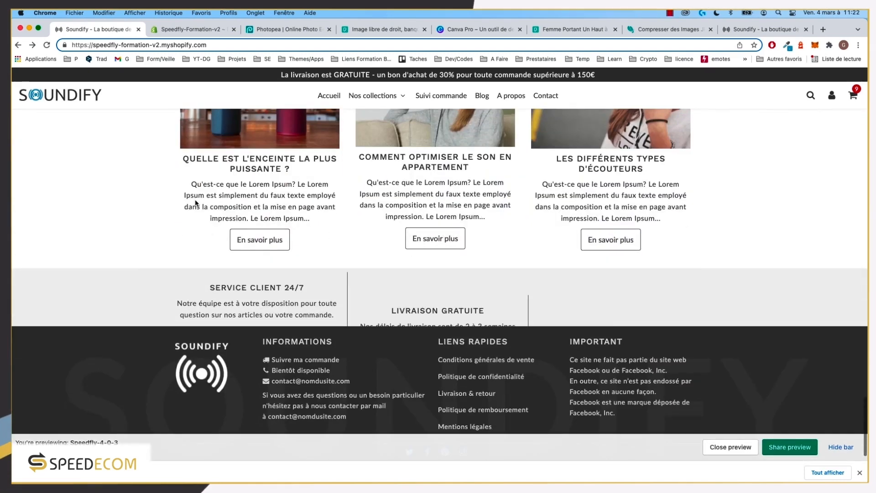
scroll(195, 203, up, 2)
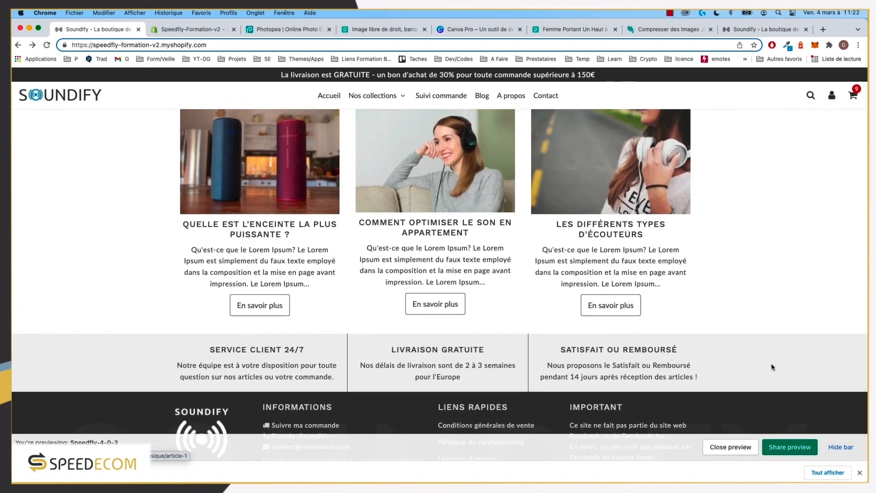
Step: Close the theme preview and scroll the live store down to its FAQ
click(730, 447)
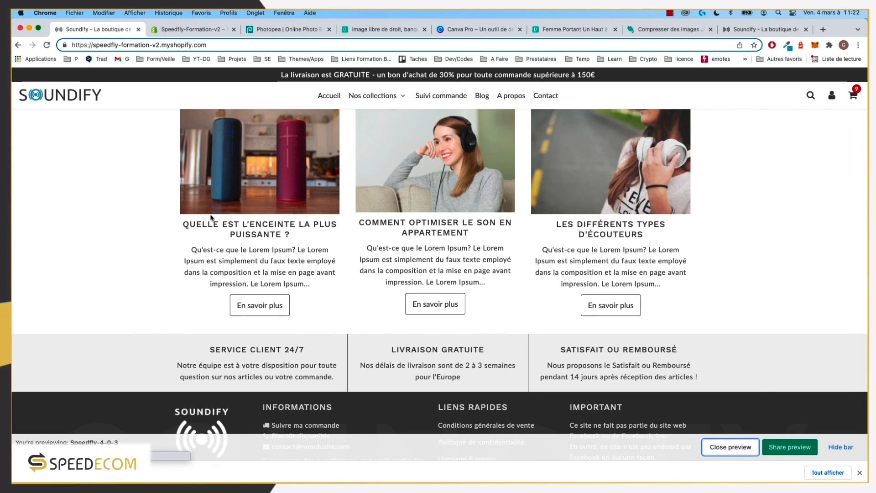
scroll(281, 270, down, 10)
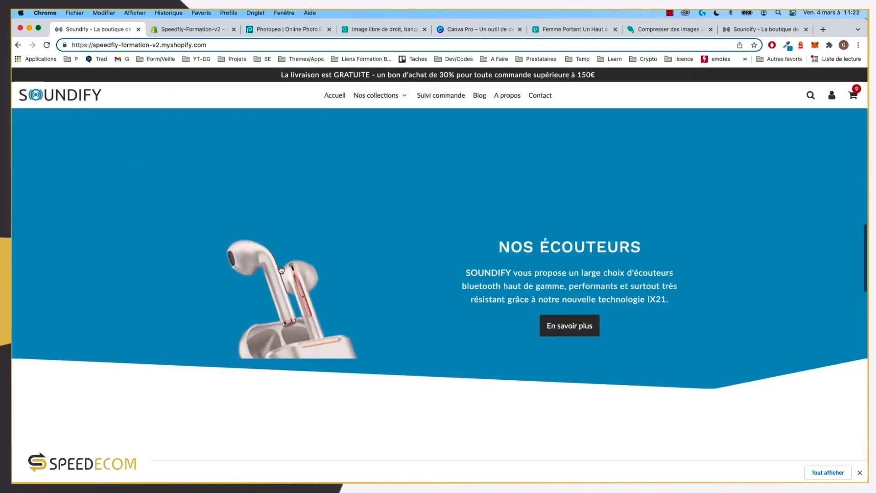
scroll(281, 270, down, 15)
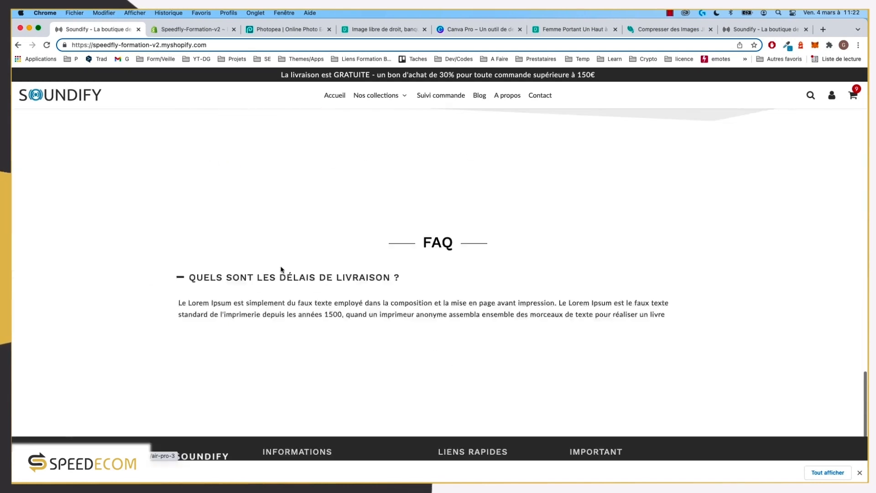
scroll(281, 269, down, 5)
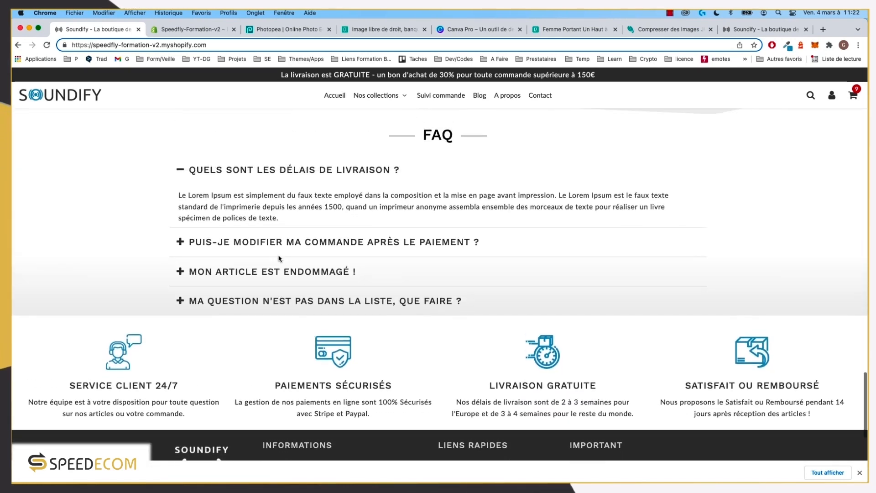
scroll(281, 259, up, 1)
click(761, 29)
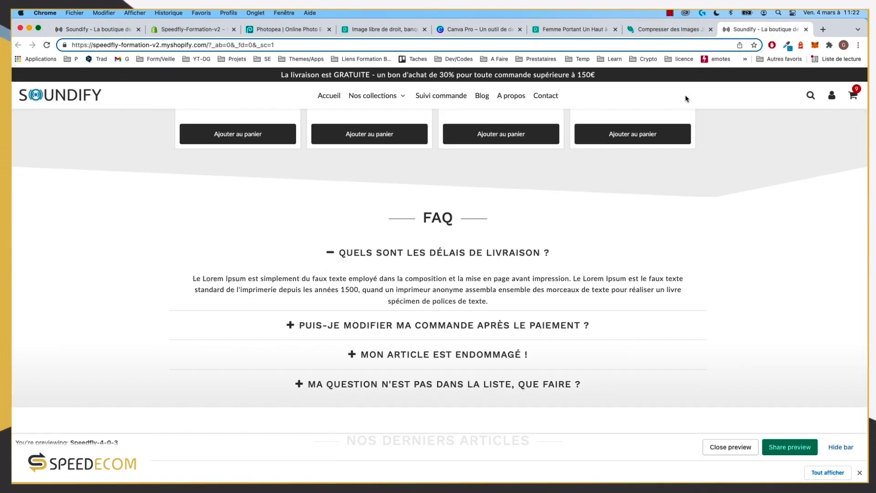
click(183, 29)
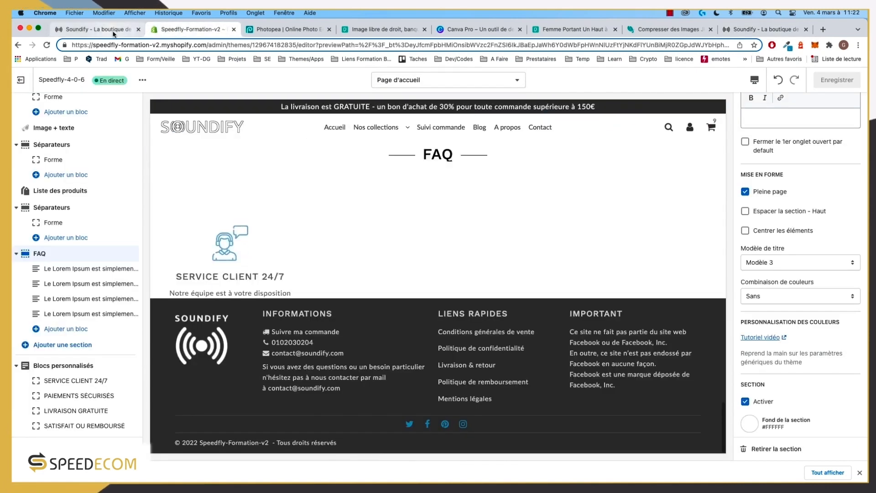
Step: Centre the FAQ section's contents and compare the preview with the live store's FAQ
click(113, 31)
click(174, 29)
scroll(796, 307, up, 2)
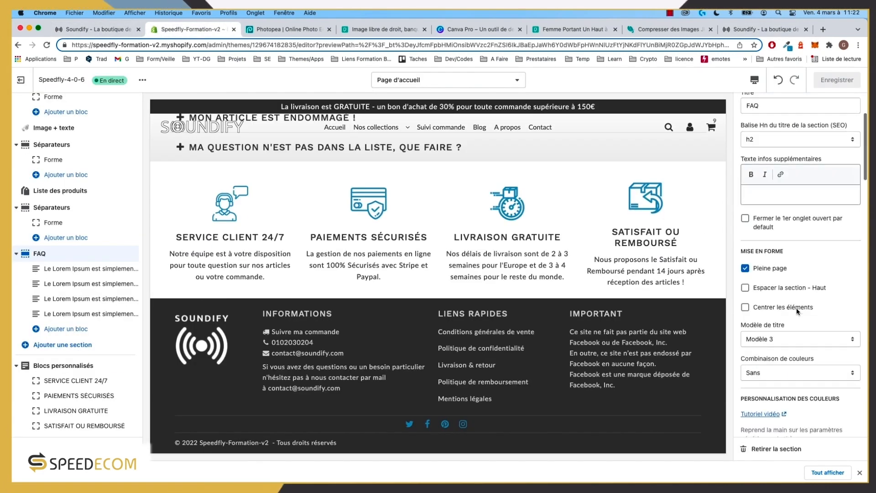
scroll(796, 309, up, 1)
click(783, 313)
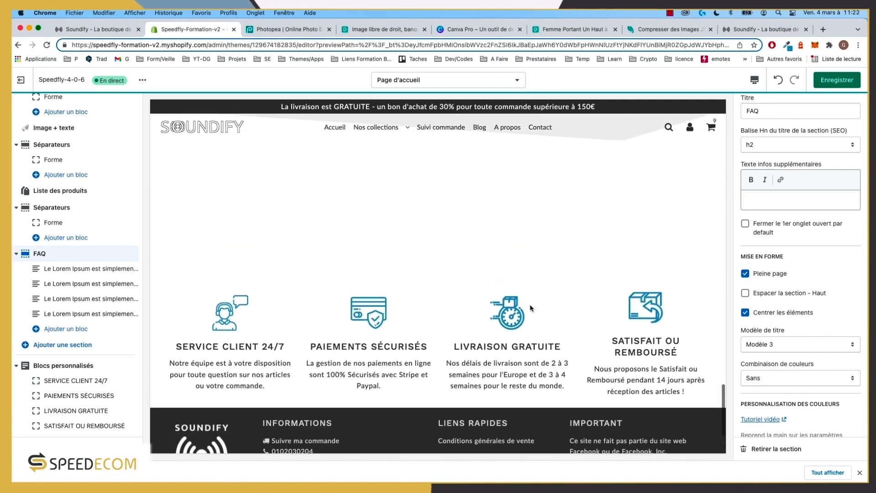
click(761, 31)
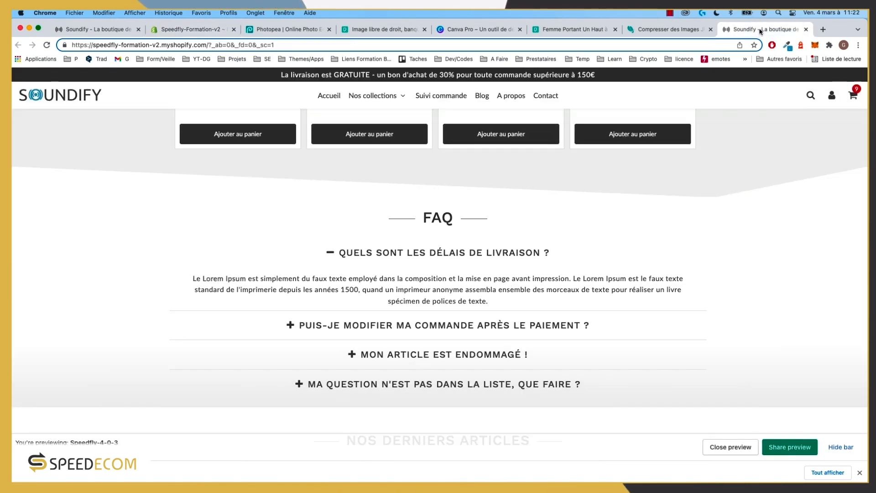
scroll(447, 366, down, 2)
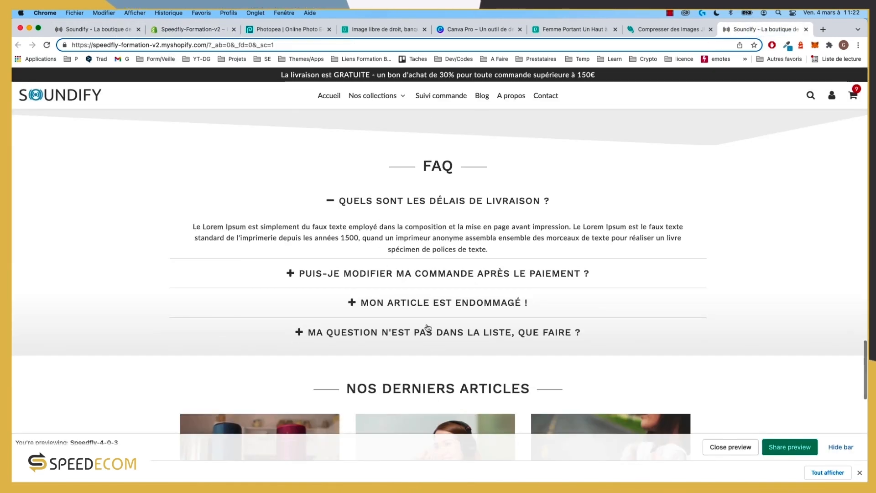
click(120, 29)
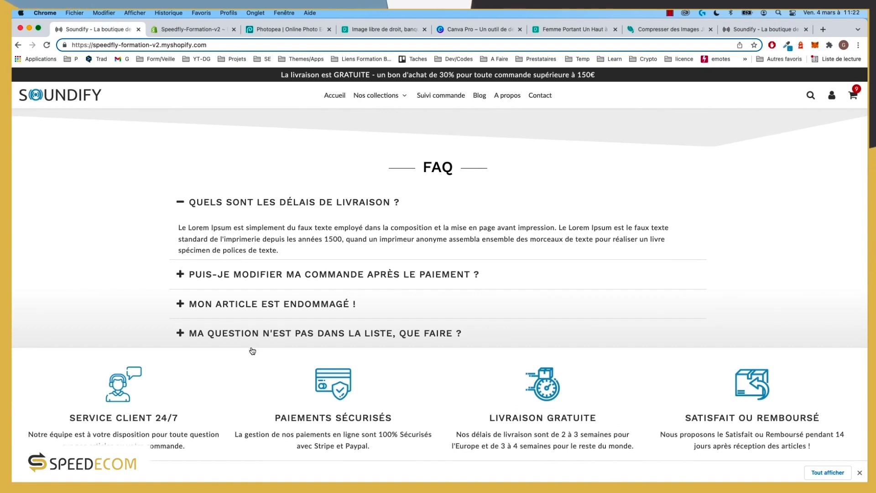
scroll(289, 313, up, 2)
click(181, 29)
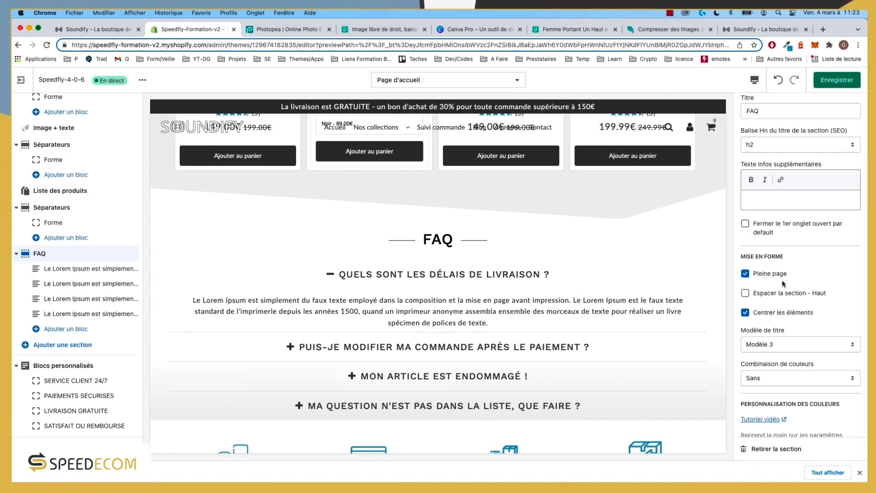
scroll(784, 283, down, 15)
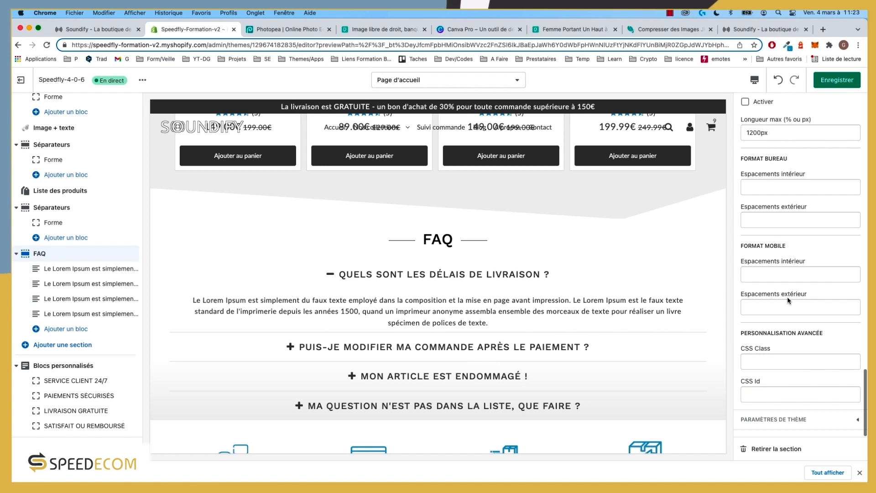
scroll(783, 272, up, 3)
Step: Clear the 1200px Longueur max and enter desktop inner padding 0 0 2rem 0
click(763, 169)
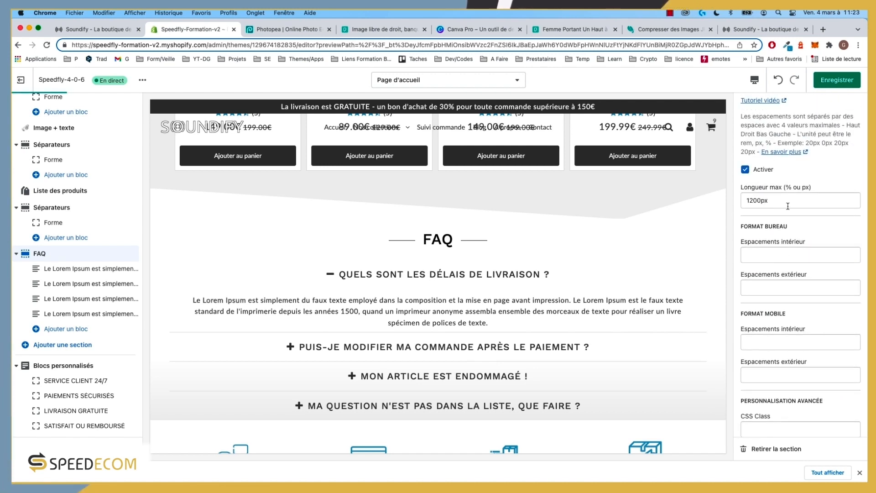
double_click(781, 202)
key(BackSpace)
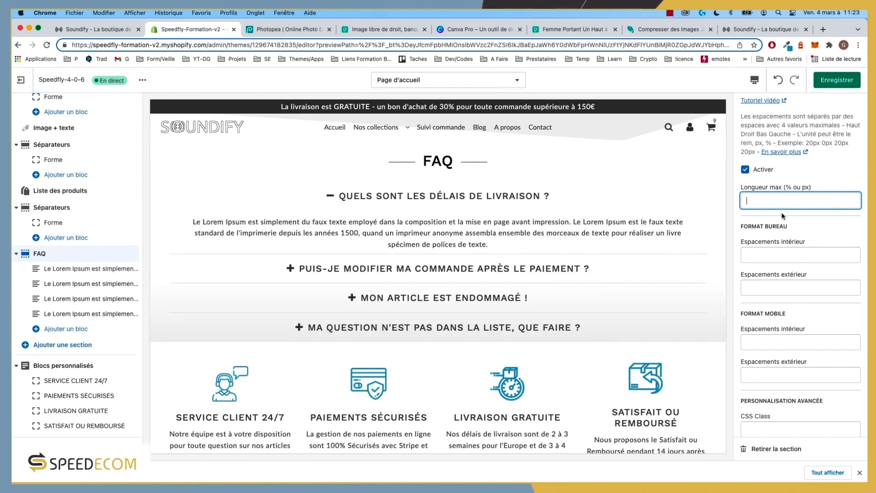
click(774, 249)
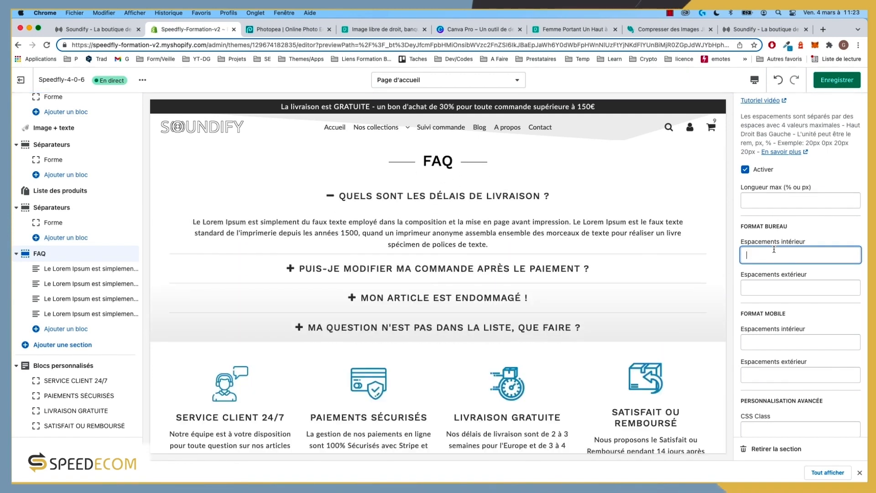
text(0 0 2rem)
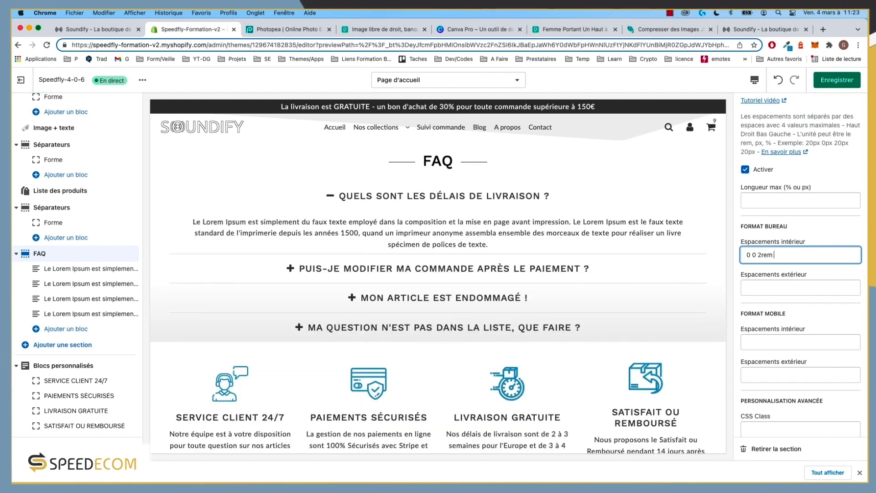
mouse_move(779, 255)
mouse_down()
mouse_move(761, 255)
mouse_move(767, 248)
mouse_up()
key(super+c)
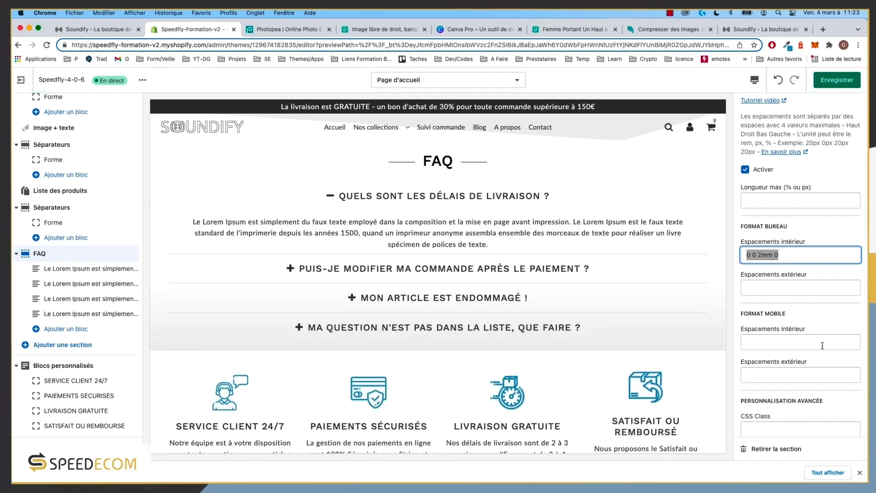
Step: Set the mobile inner padding to 0 0 1rem 0 and save
scroll(822, 345, down, 3)
click(774, 277)
key(super+v)
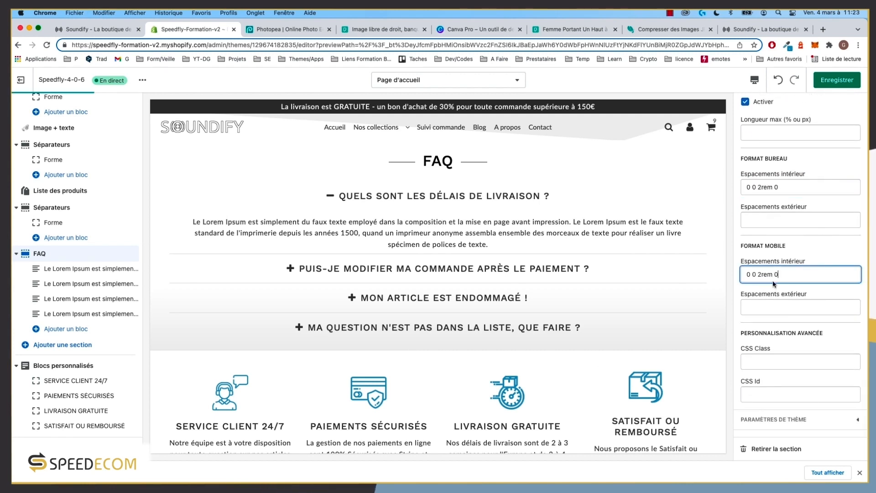
click(761, 274)
key(BackSpace)
text(1)
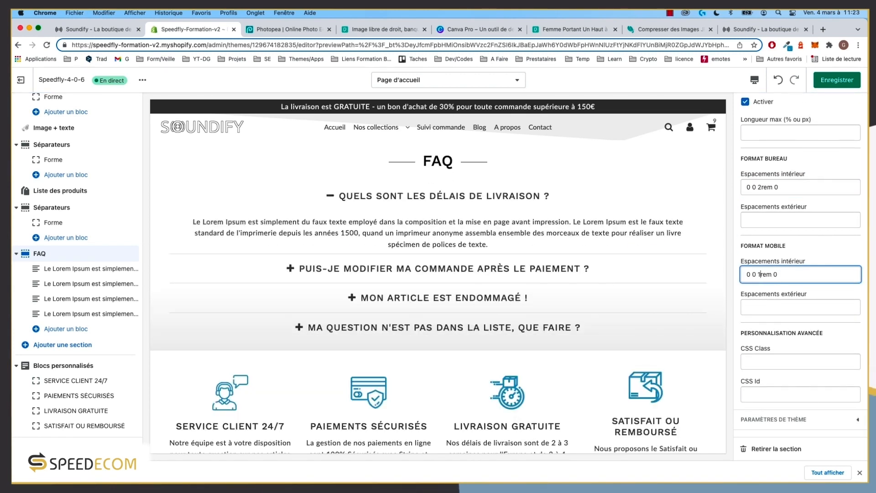
click(842, 83)
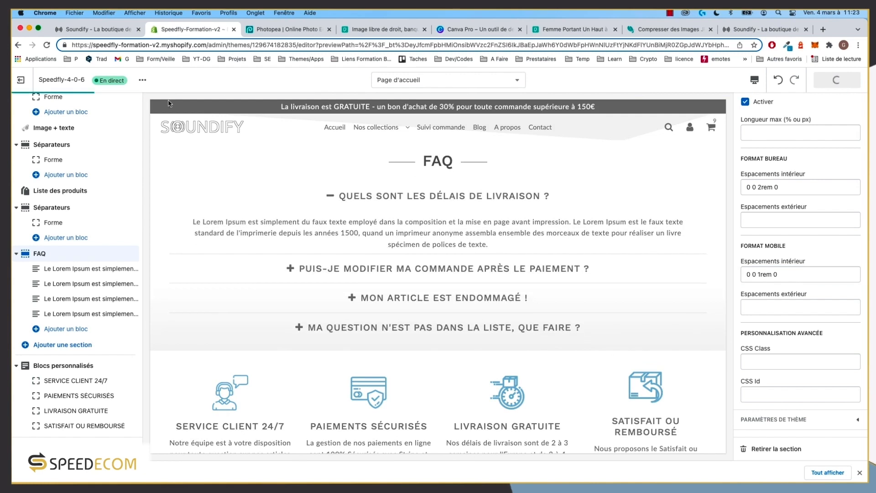
click(105, 31)
Step: Reload the live storefront and compare its FAQ section with the theme preview tab
click(51, 47)
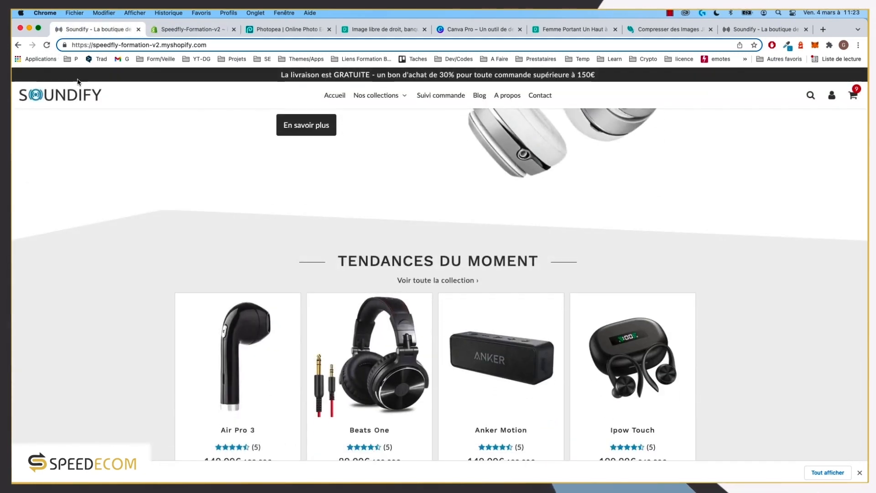
scroll(242, 285, down, 6)
scroll(241, 285, up, 5)
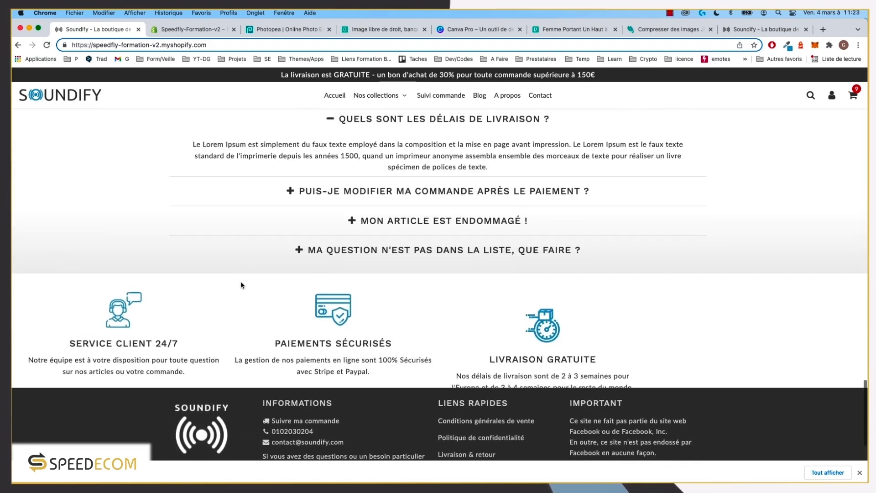
scroll(242, 286, down, 1)
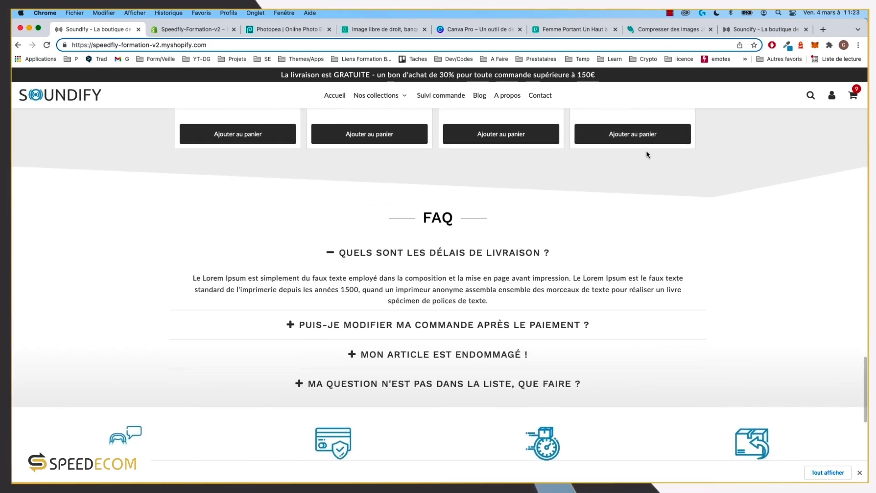
click(763, 29)
scroll(511, 208, down, 2)
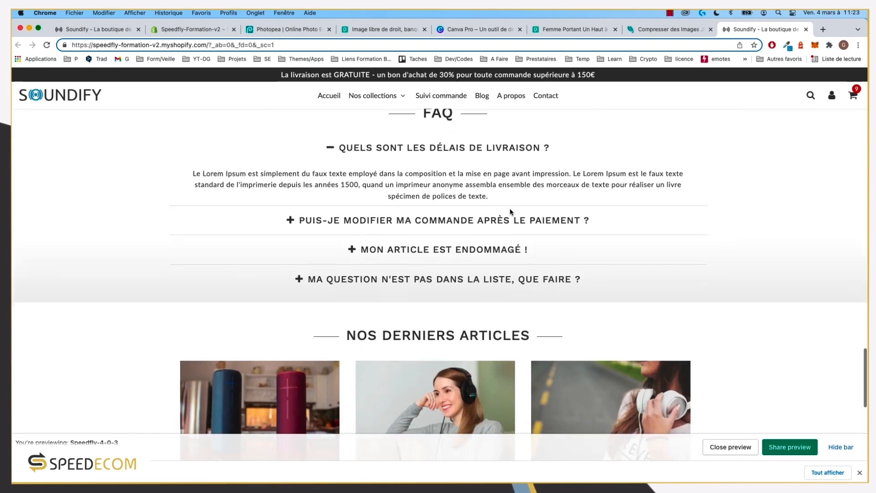
scroll(510, 212, up, 1)
click(112, 35)
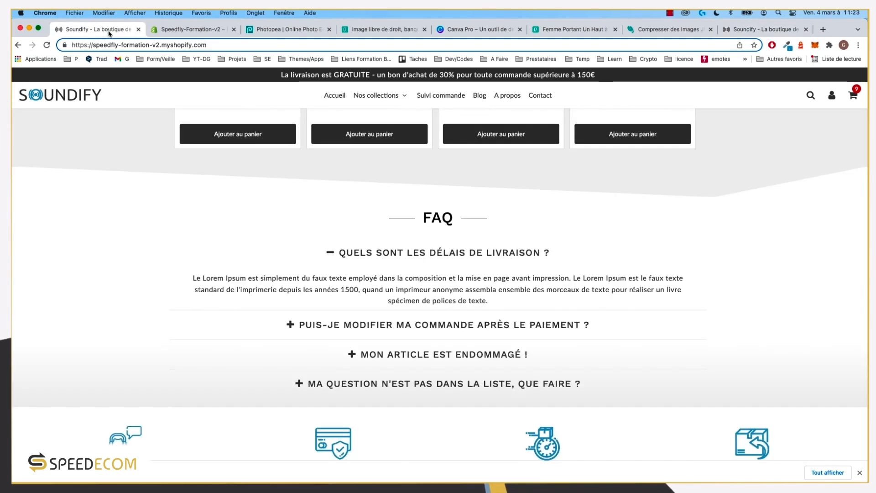
scroll(283, 265, down, 3)
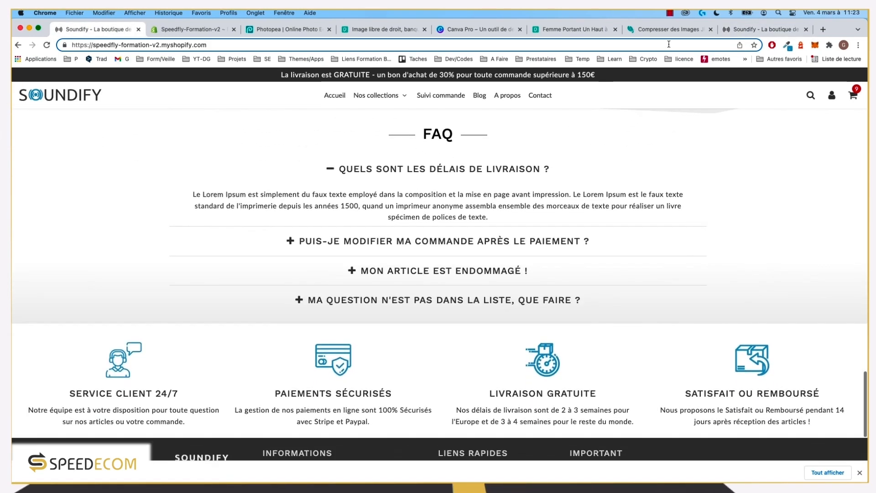
click(743, 32)
scroll(602, 197, up, 1)
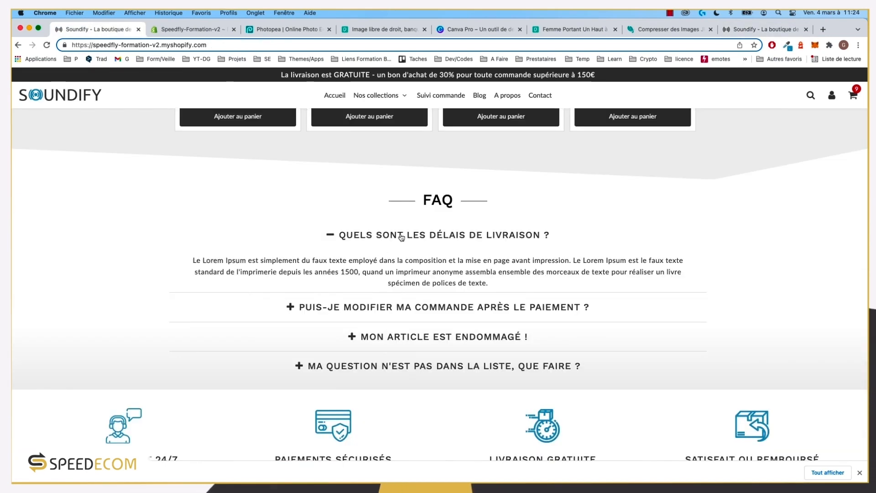
Step: Test the FAQ accordion by toggling the delivery times, order modification and damaged item questions
click(401, 236)
click(401, 264)
click(402, 264)
click(404, 291)
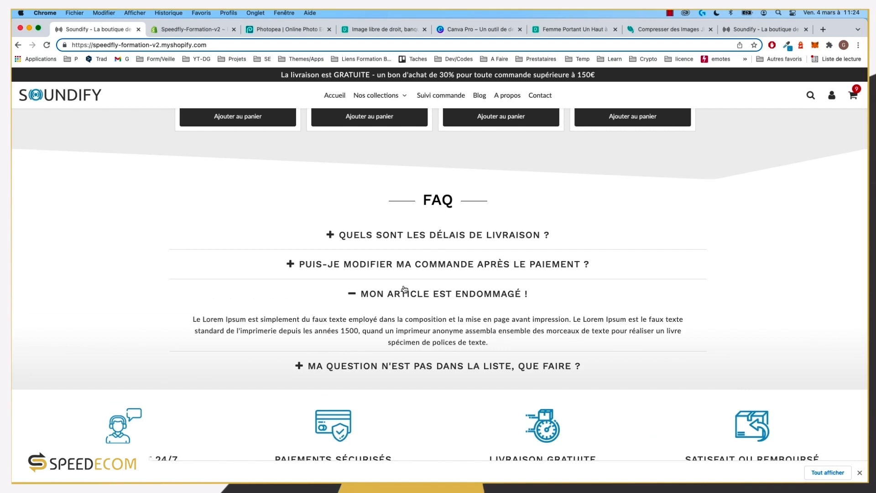
click(404, 294)
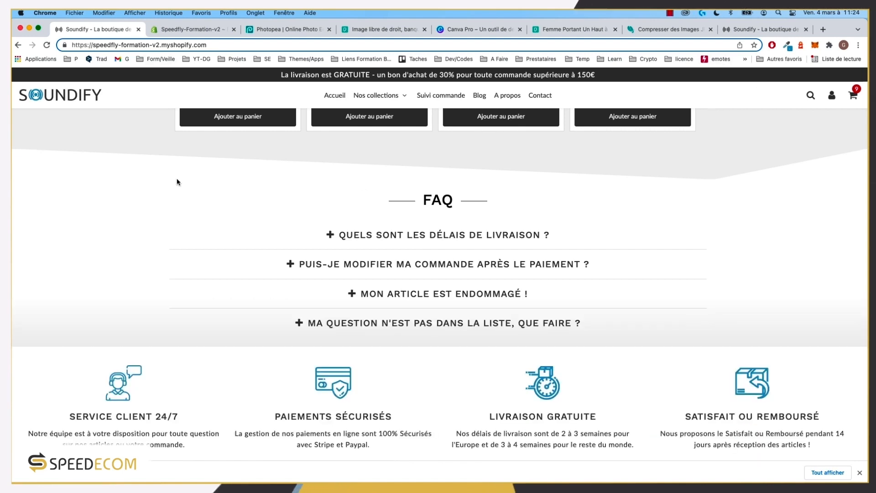
Step: View the storefront in iPhone 12 Pro mobile emulation and scroll to the FAQ
key(super+alt+i)
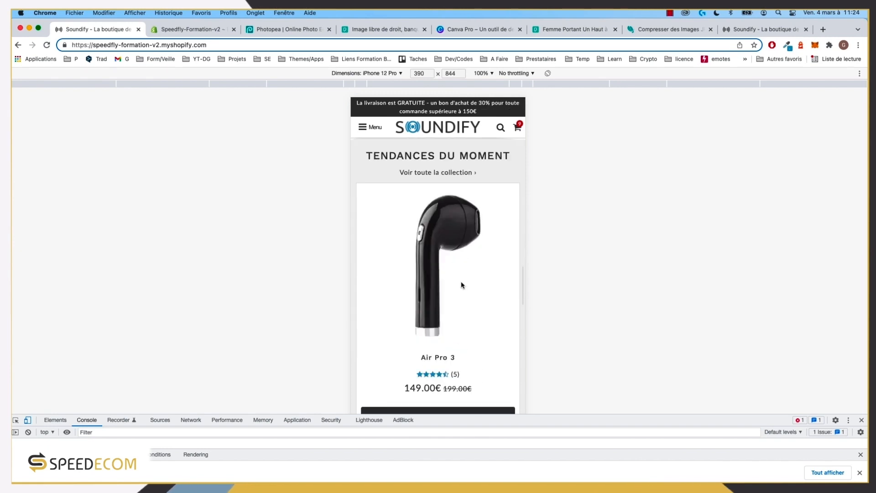
scroll(461, 283, down, 15)
scroll(461, 282, down, 6)
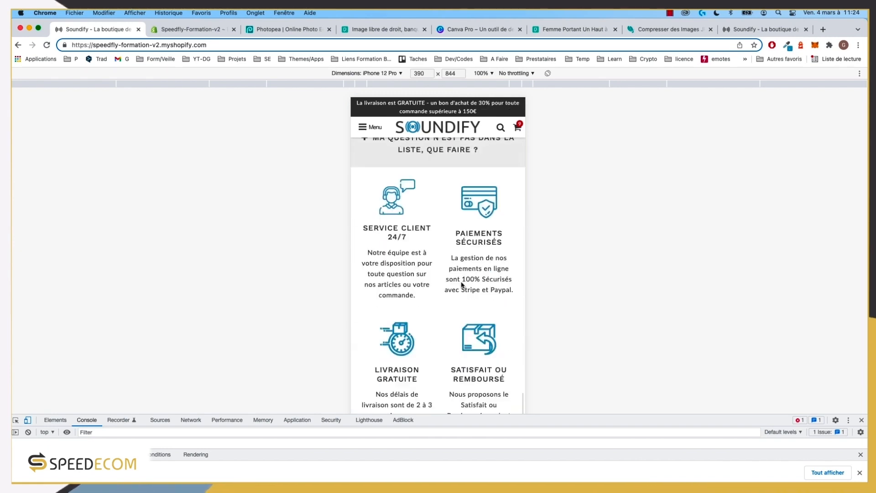
scroll(463, 284, up, 5)
Step: On mobile, expand each FAQ question: order modification, damaged item, not-in-list and delivery times
click(452, 285)
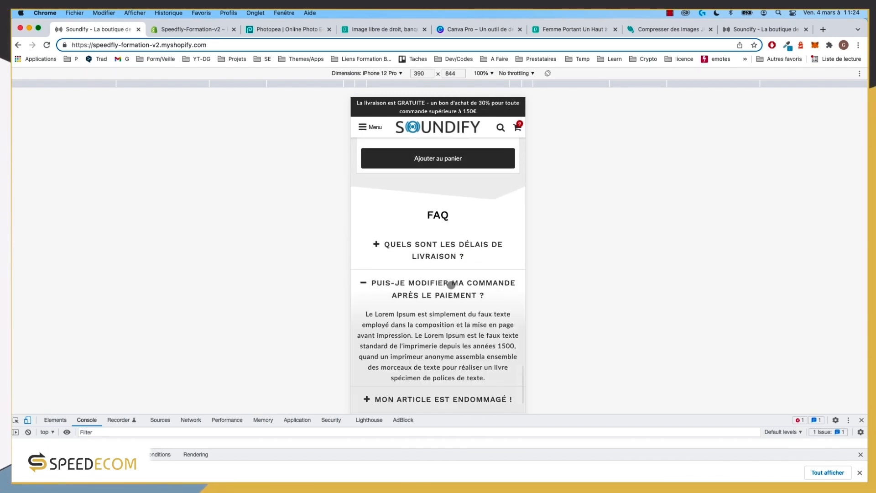
scroll(458, 320, down, 3)
click(449, 328)
click(439, 355)
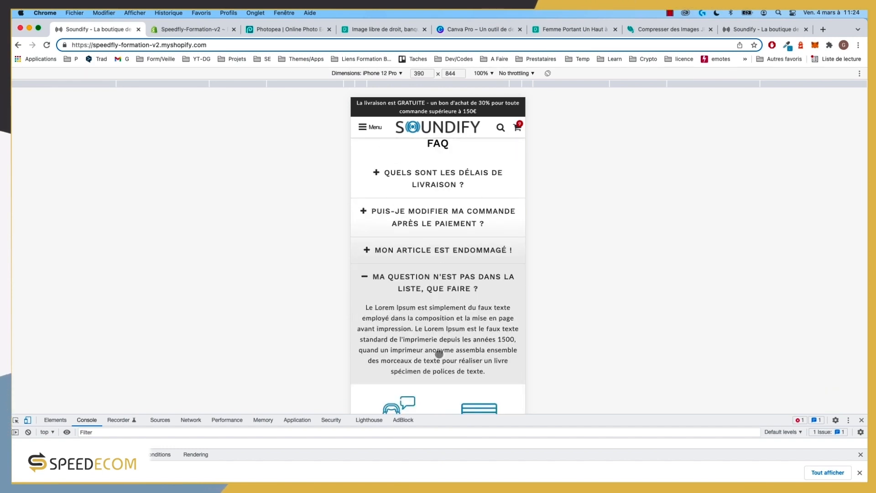
click(441, 253)
click(423, 353)
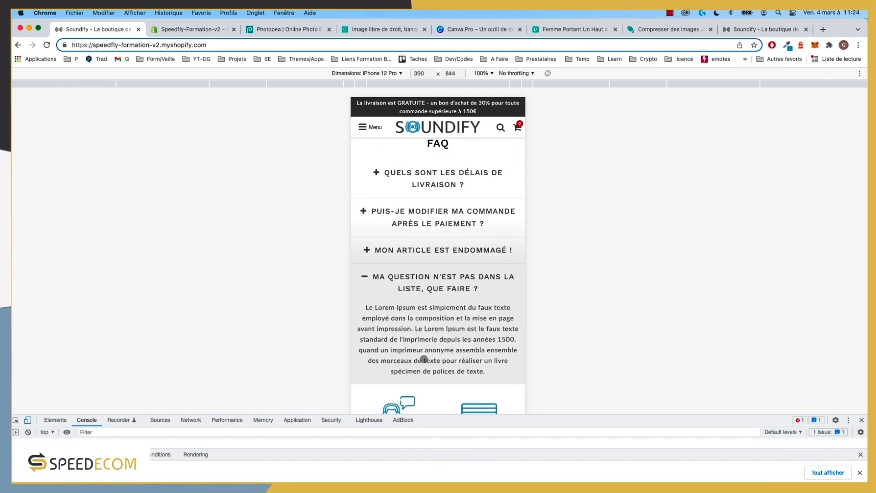
click(425, 251)
click(434, 223)
click(424, 185)
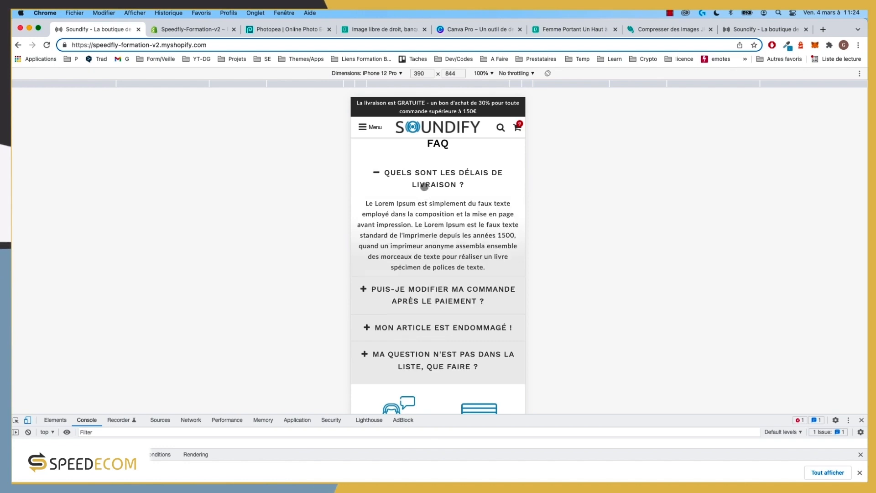
Step: Check the FAQ on the theme preview in mobile emulation, then restore the desktop layout
click(758, 29)
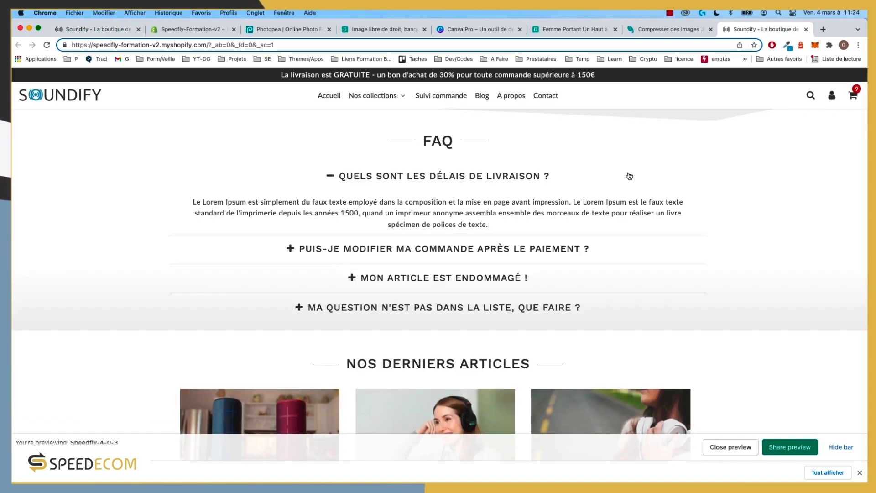
key(alt+super+i)
scroll(456, 297, down, 10)
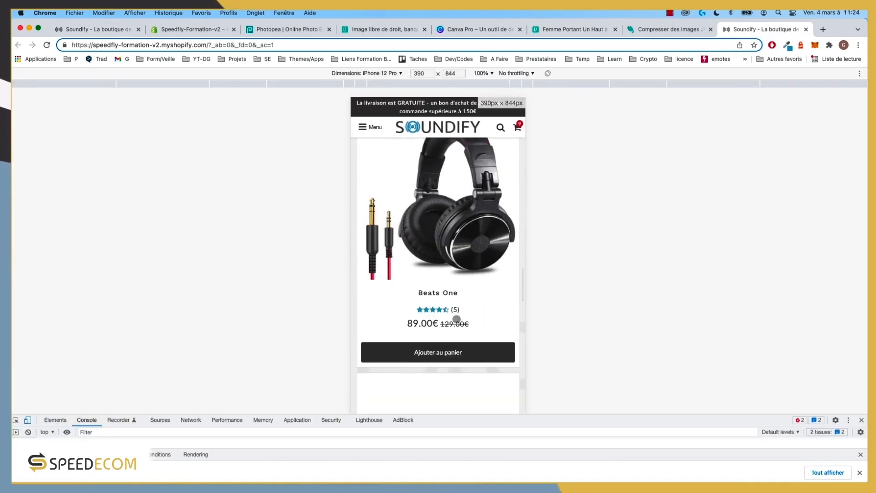
scroll(457, 319, down, 12)
scroll(458, 319, up, 7)
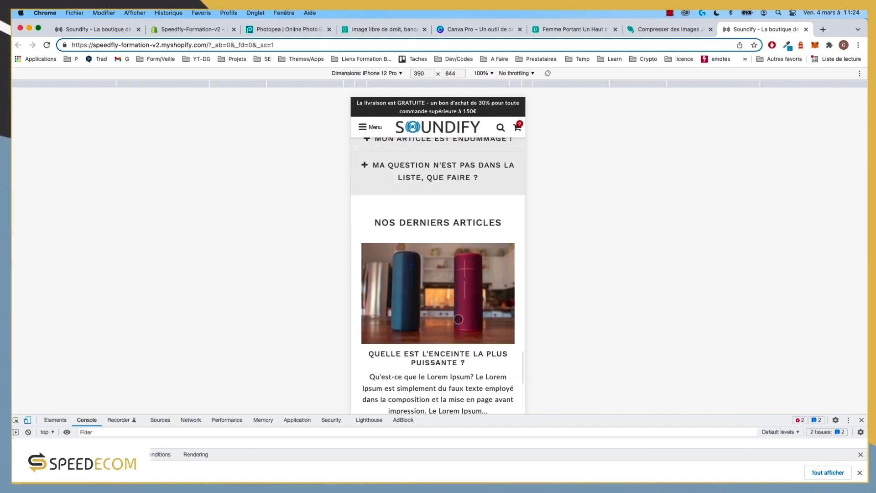
scroll(459, 322, up, 2)
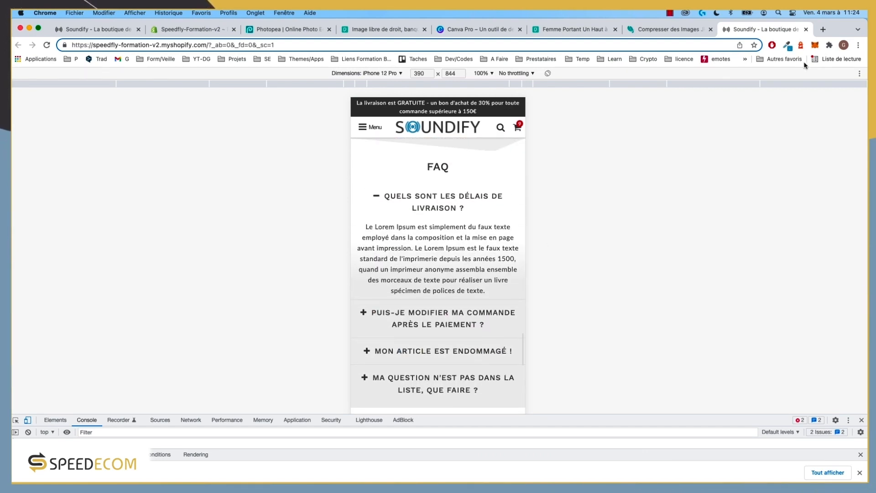
click(29, 420)
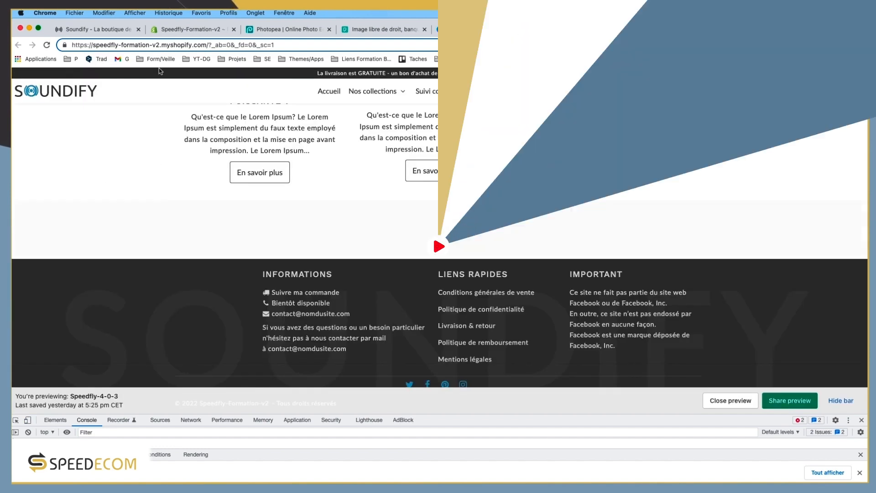